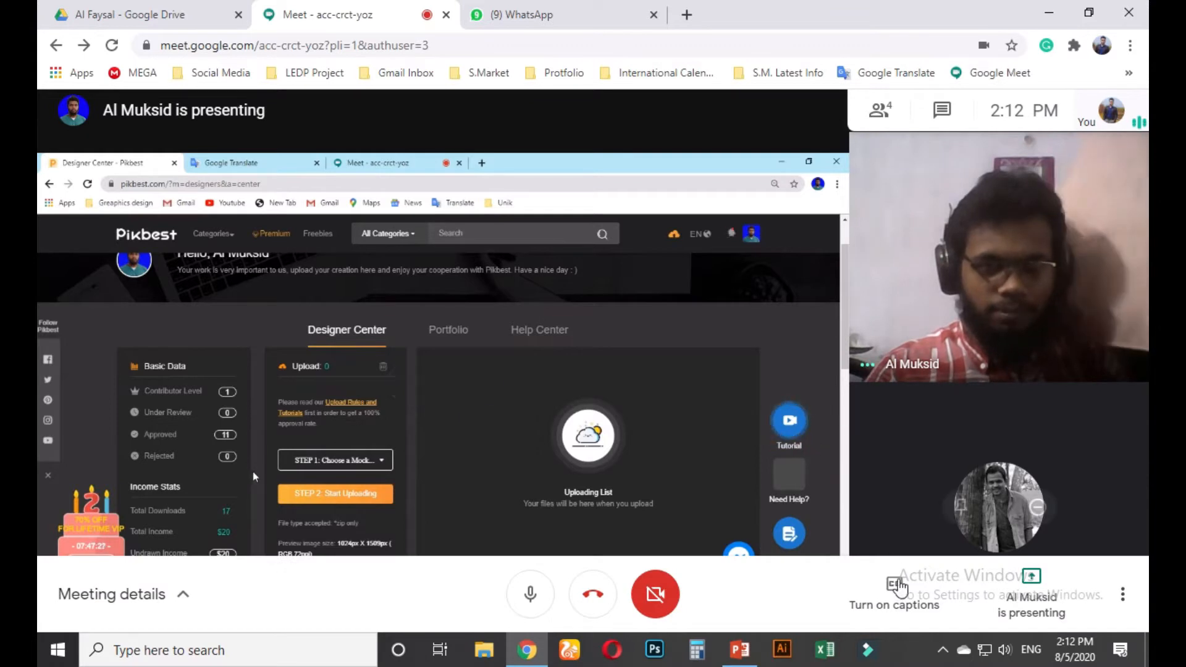
Start presenting the entire screen to everyone in the Google Meet call
{"action": "left_click", "coordinate": [1031, 584]}
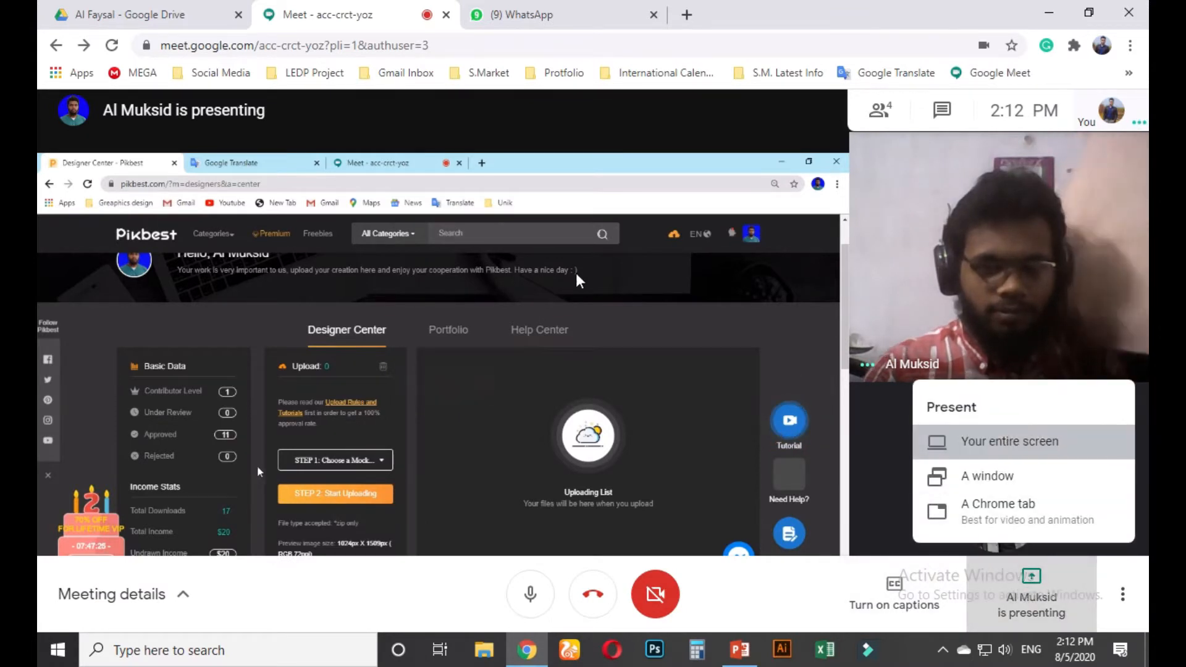
{"action": "left_click", "coordinate": [1019, 438]}
{"action": "left_click", "coordinate": [683, 391]}
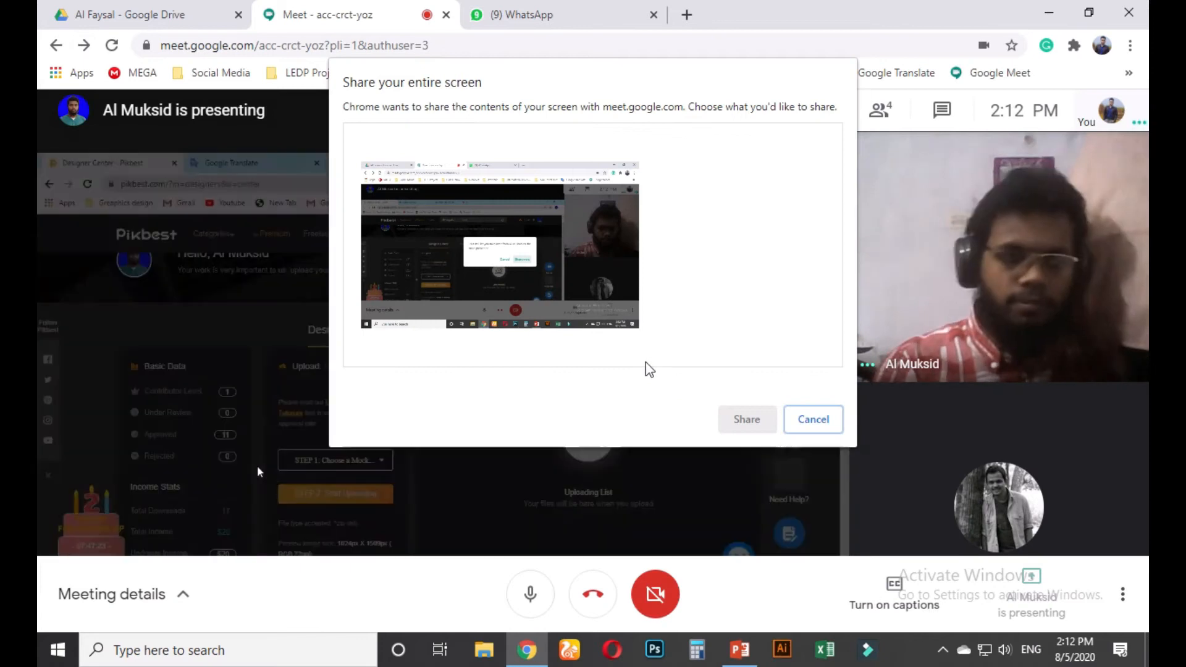
{"action": "left_click", "coordinate": [738, 428]}
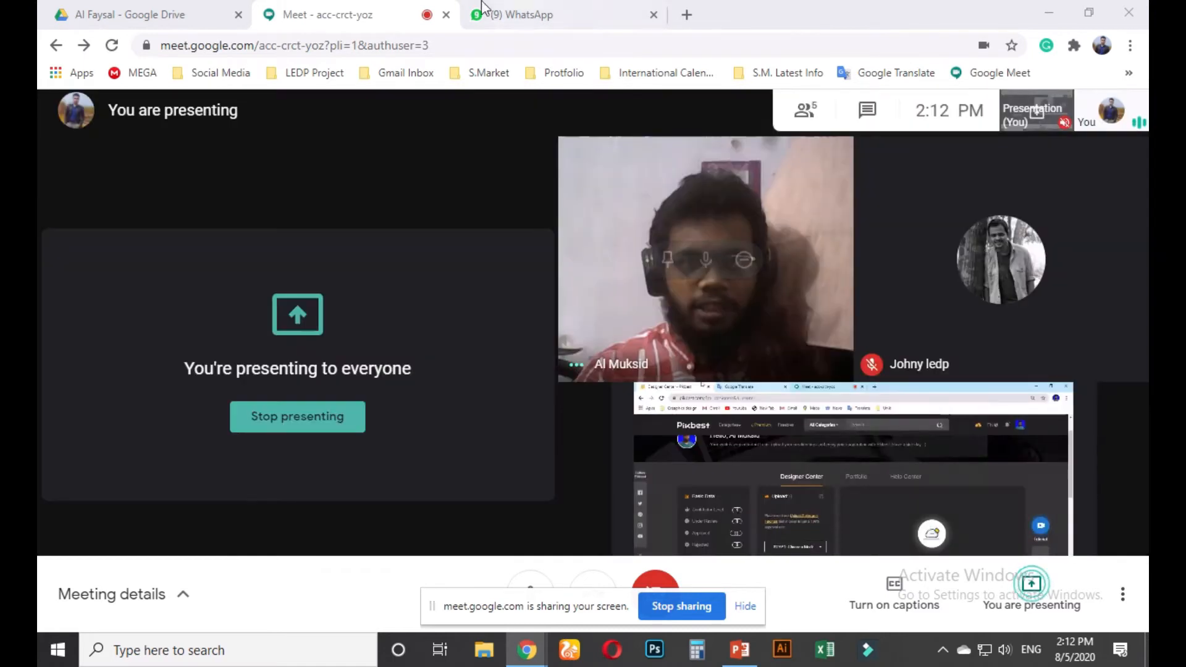
Open the Earnings List Format spreadsheet from the LEDP Project bookmarks in a new browser tab
{"action": "mouse_move", "coordinate": [552, 24]}
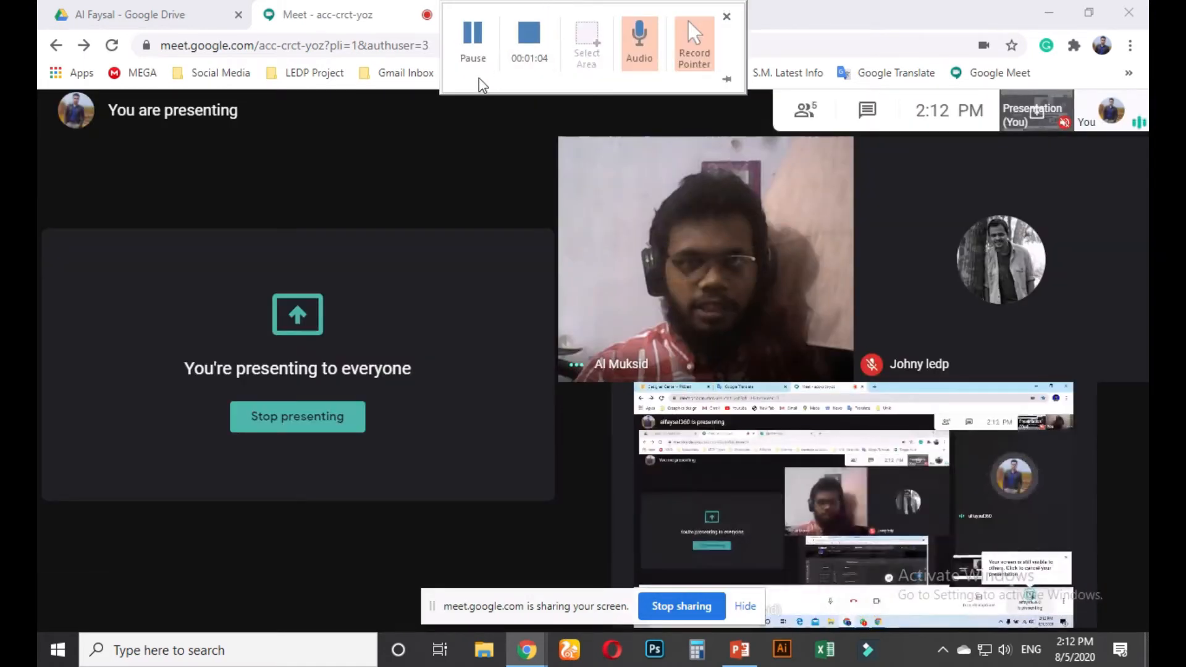
{"action": "left_click", "coordinate": [525, 15]}
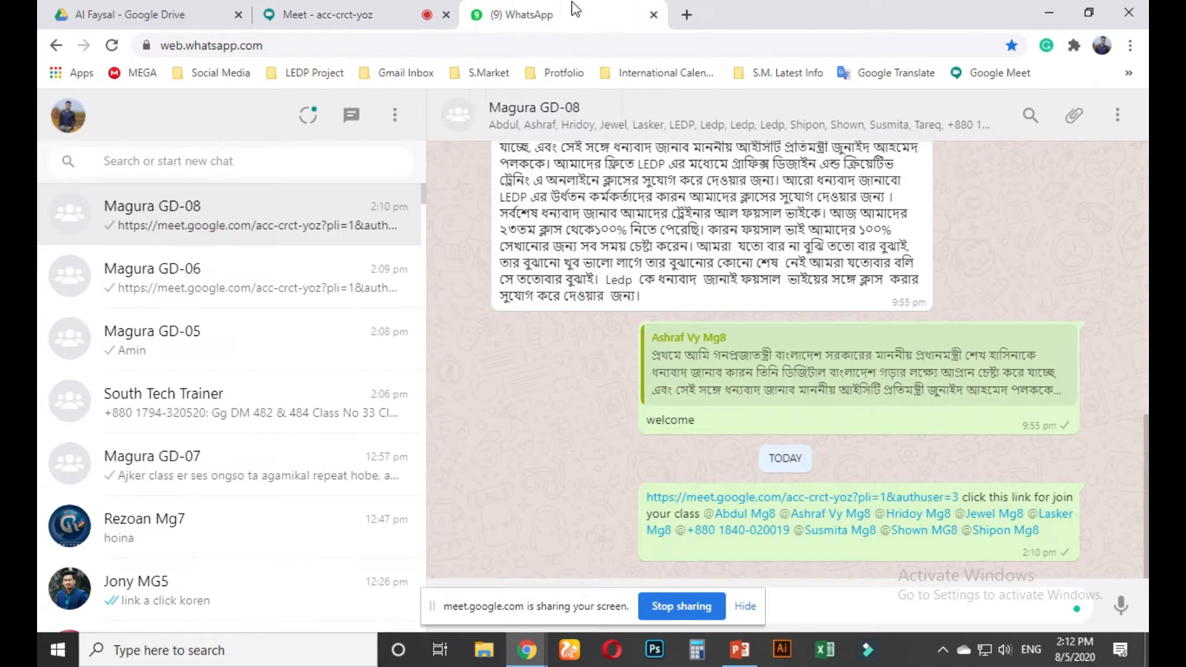
{"action": "left_click", "coordinate": [685, 14]}
{"action": "left_click", "coordinate": [316, 74]}
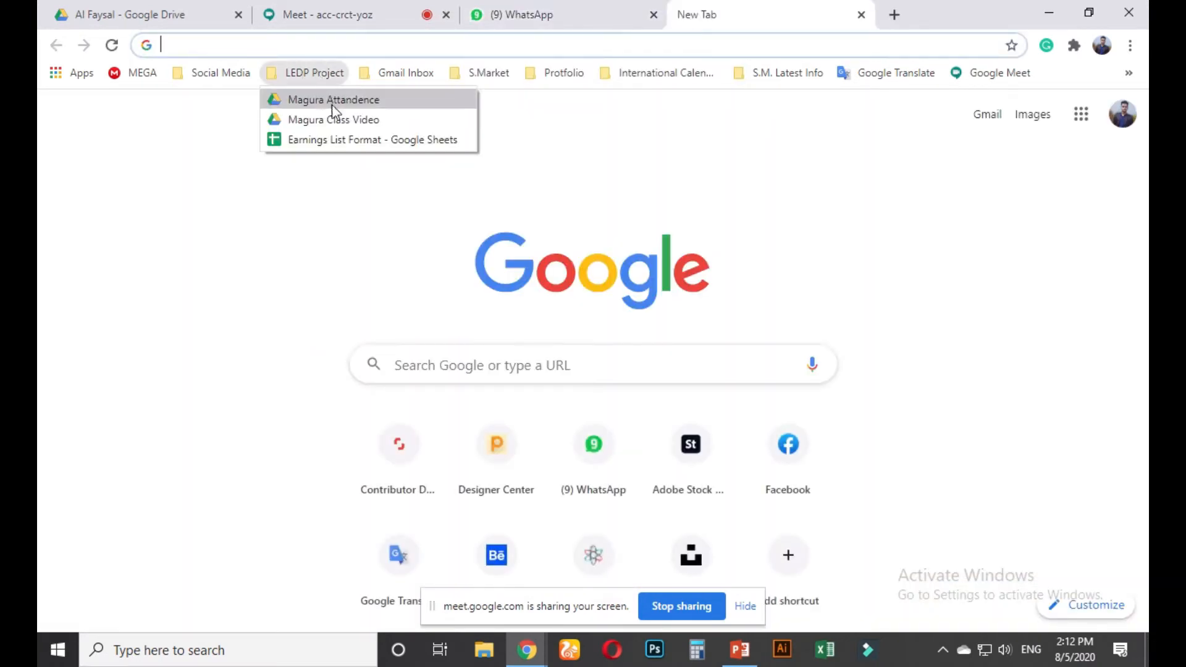
{"action": "left_click", "coordinate": [338, 138]}
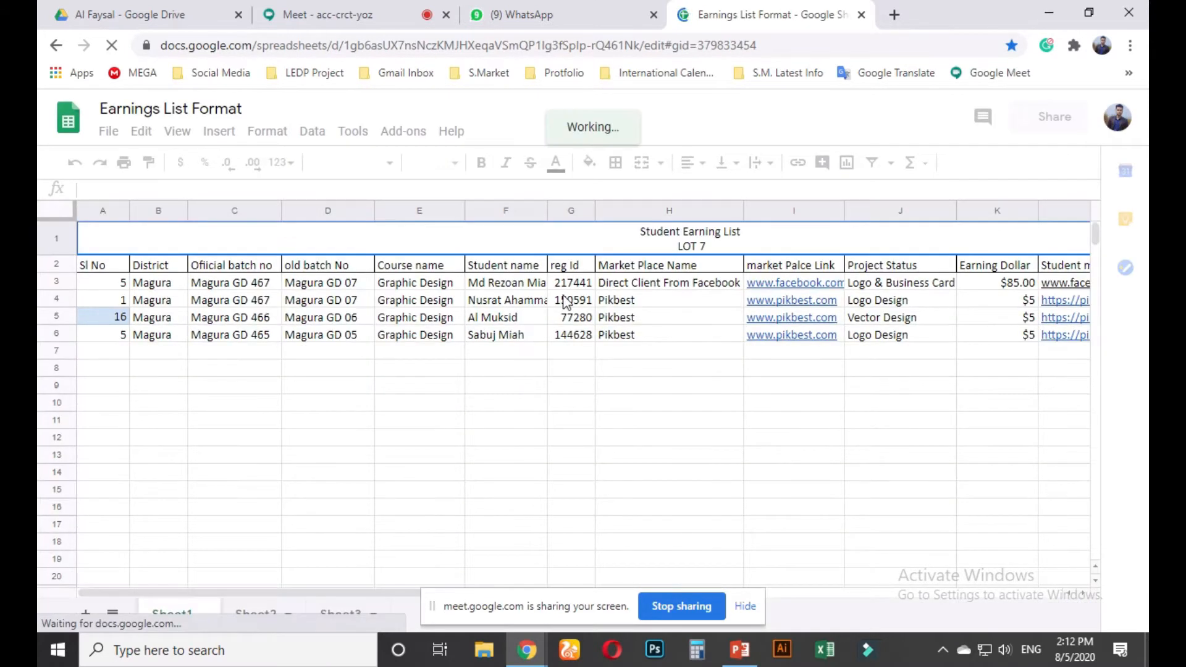
Set the Earning Dollar value of the Vector Design entry in row 5 to 20
{"action": "left_click", "coordinate": [101, 296]}
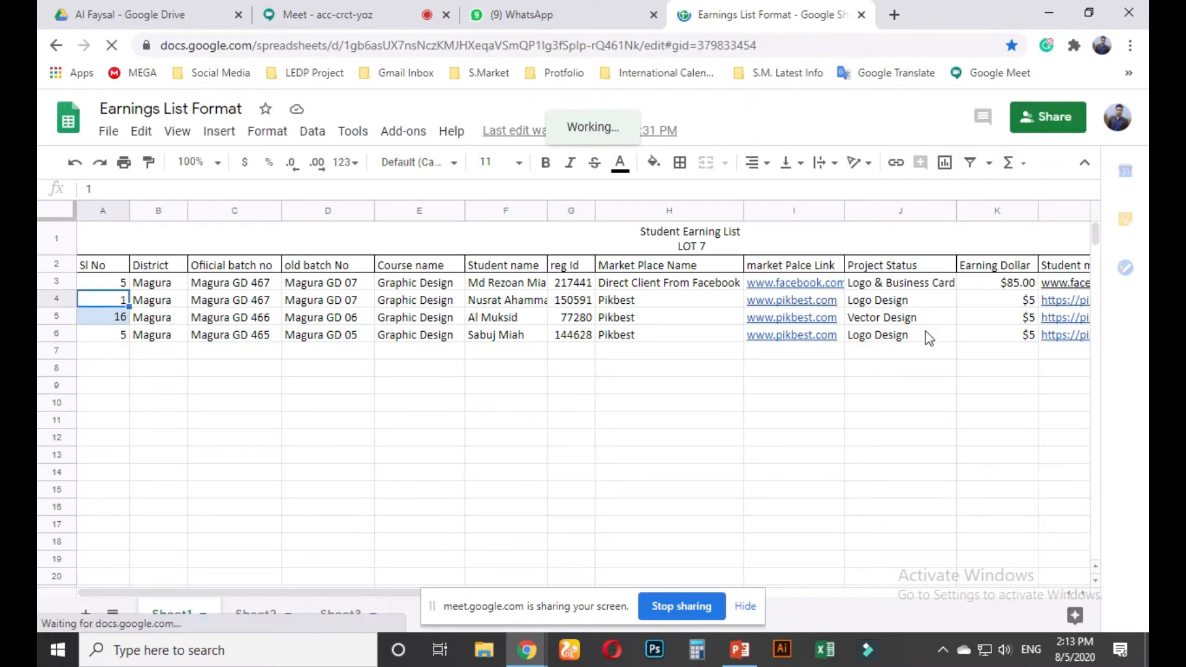
{"action": "left_click", "coordinate": [1026, 320]}
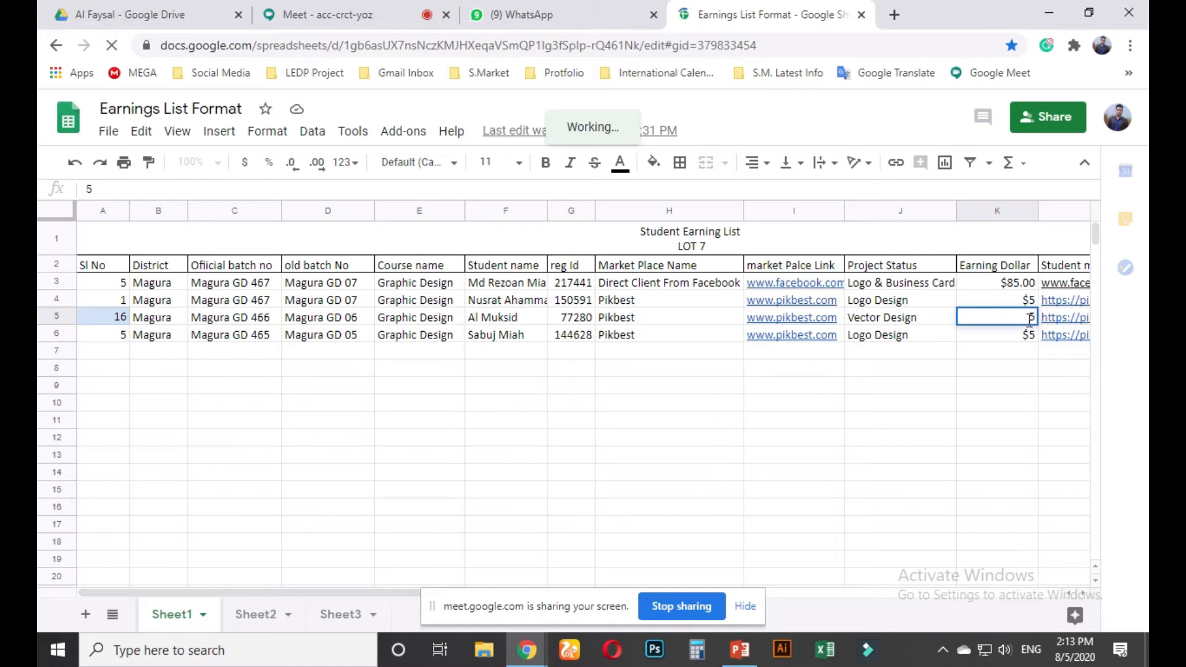
{"action": "type", "text": "20"}
{"action": "key", "text": "Return"}
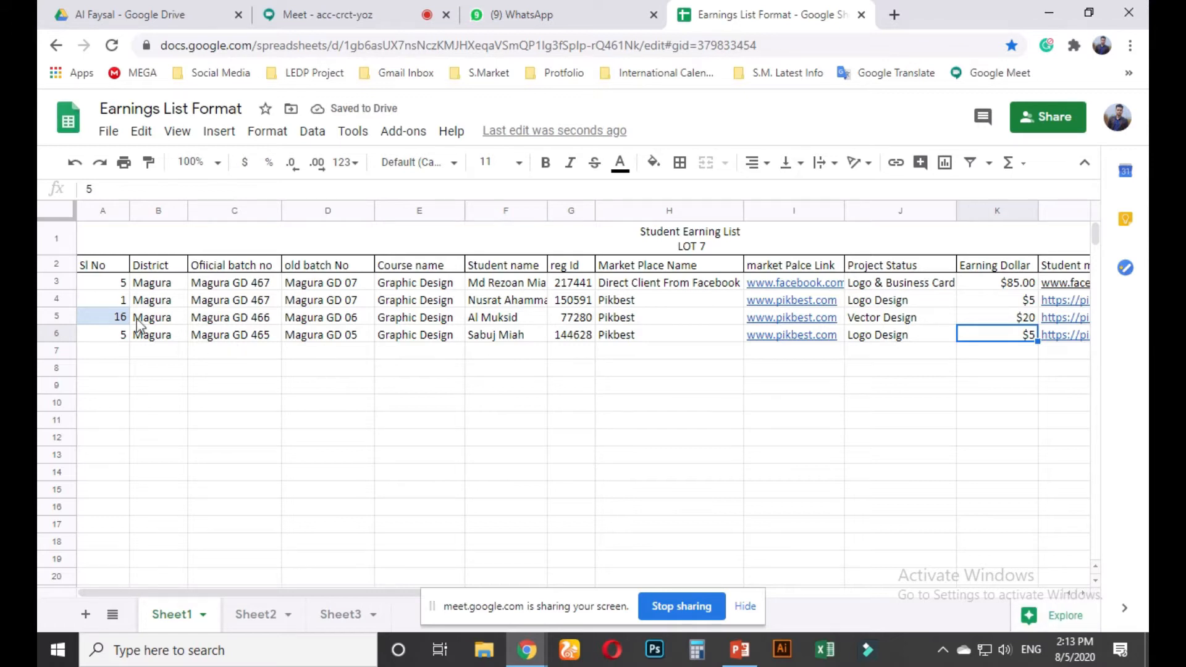
Move the whole student entry in row 4 to the empty row 7, below the list
{"action": "left_click_drag", "start_coordinate": [105, 305], "coordinate": [1104, 302]}
{"action": "left_click_drag", "start_coordinate": [1022, 300], "coordinate": [1003, 303]}
{"action": "key", "text": "ctrl+c"}
{"action": "left_click", "coordinate": [981, 353]}
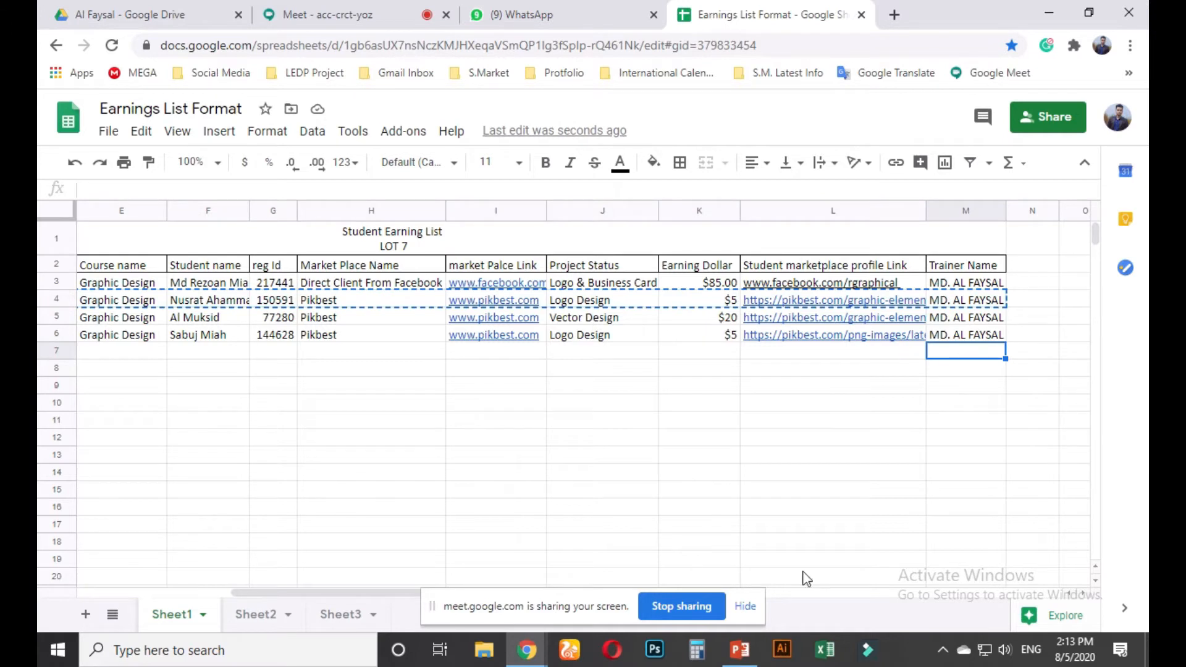
{"action": "left_click", "coordinate": [745, 606]}
{"action": "left_click_drag", "start_coordinate": [728, 592], "coordinate": [462, 615]}
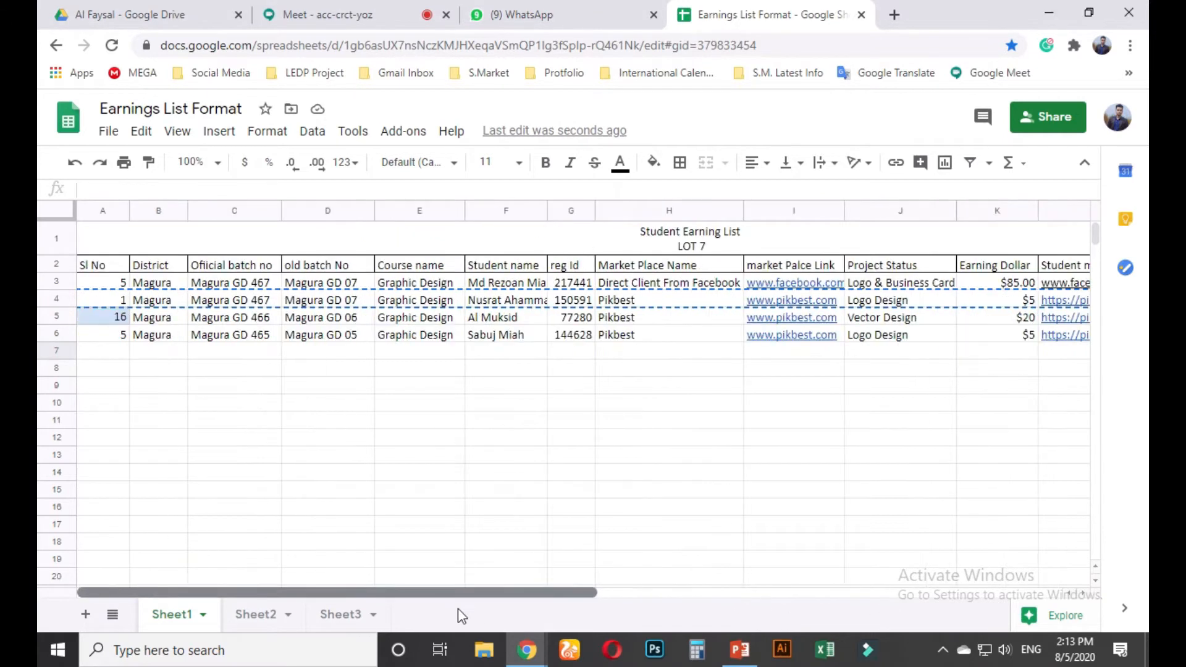
{"action": "left_click", "coordinate": [94, 350]}
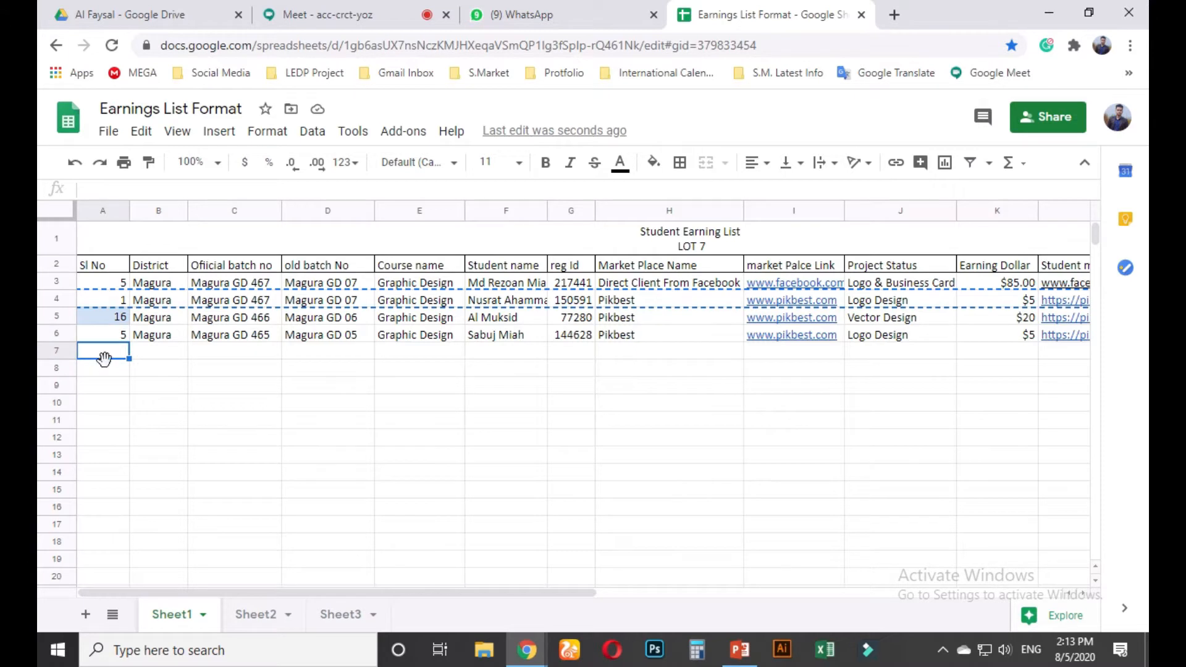
{"action": "key", "text": "ctrl+v"}
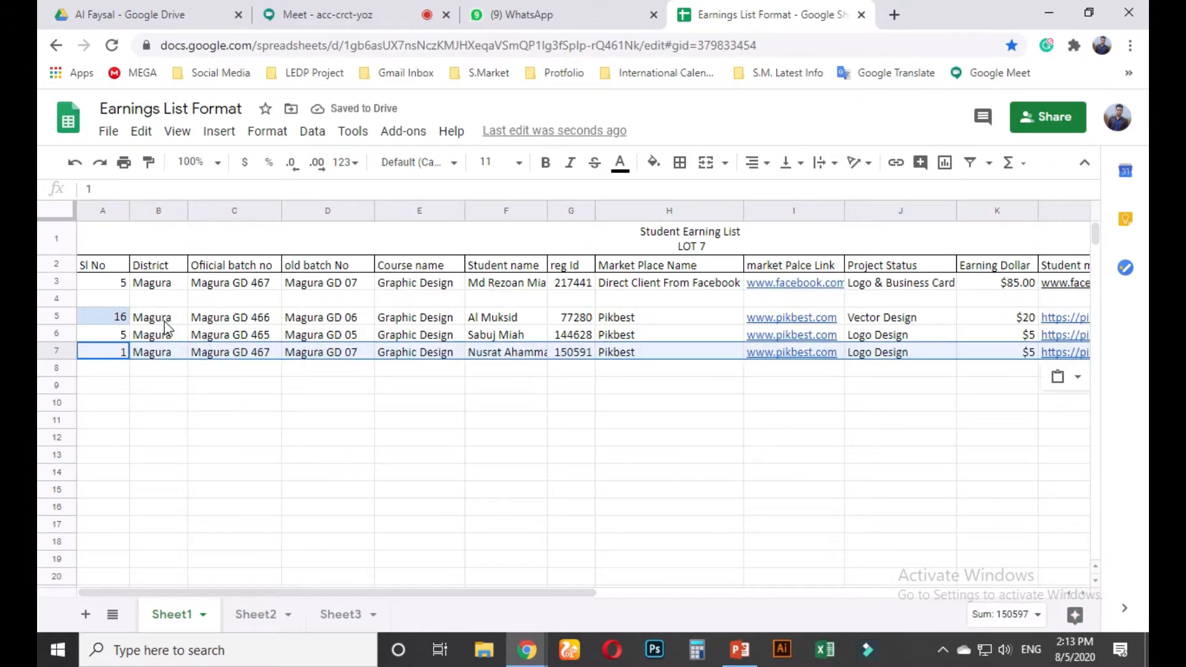
Move the Vector Design student entry from row 5 up into the empty row 4
{"action": "left_click", "coordinate": [94, 321]}
{"action": "left_click_drag", "start_coordinate": [91, 321], "coordinate": [785, 321]}
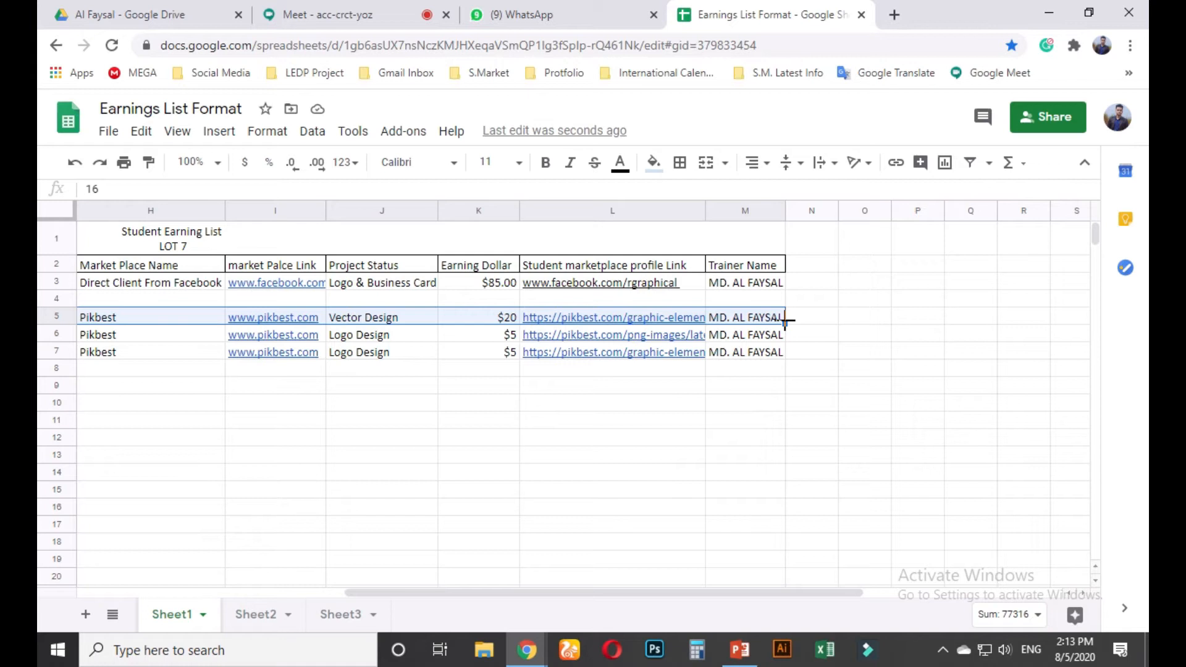
{"action": "scroll", "coordinate": [469, 370], "scroll_direction": "down", "scroll_amount": 2}
{"action": "scroll", "coordinate": [501, 432], "scroll_direction": "up", "scroll_amount": 2}
{"action": "left_click_drag", "start_coordinate": [577, 591], "coordinate": [310, 592]}
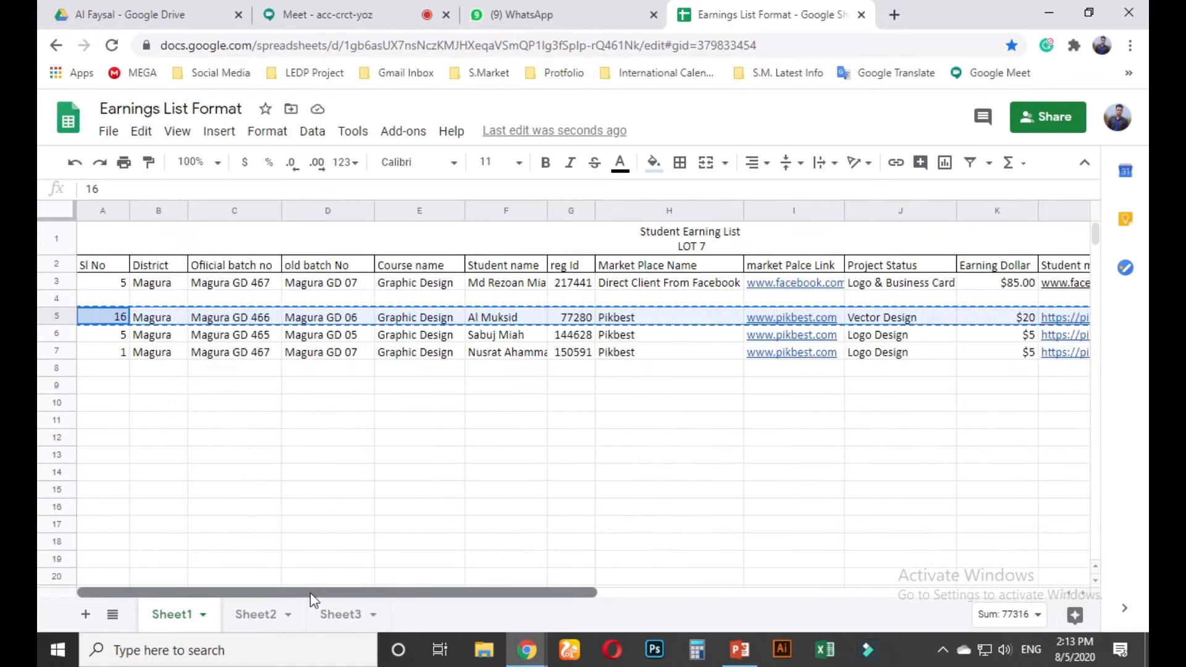
{"action": "left_click", "coordinate": [95, 299]}
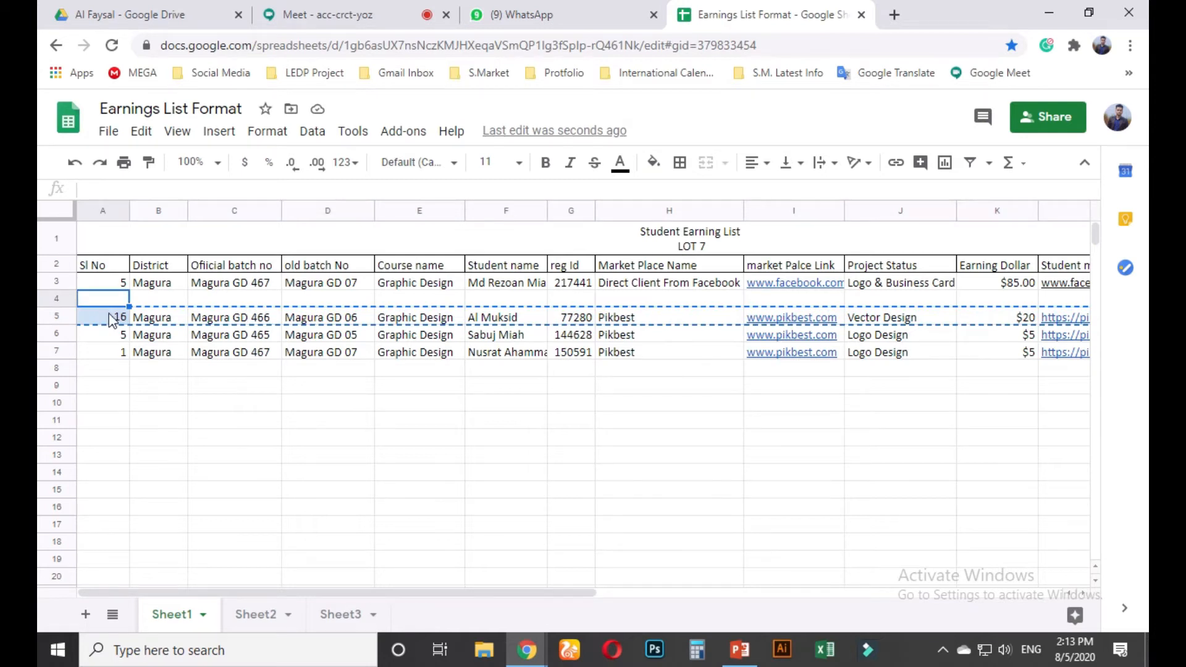
{"action": "key", "text": "ctrl+v"}
Move the two Logo Design entries in rows 6 and 7 up one row, starting at cell A5
{"action": "left_click", "coordinate": [107, 335]}
{"action": "left_click_drag", "start_coordinate": [106, 339], "coordinate": [907, 358]}
{"action": "key", "text": "ctrl+c"}
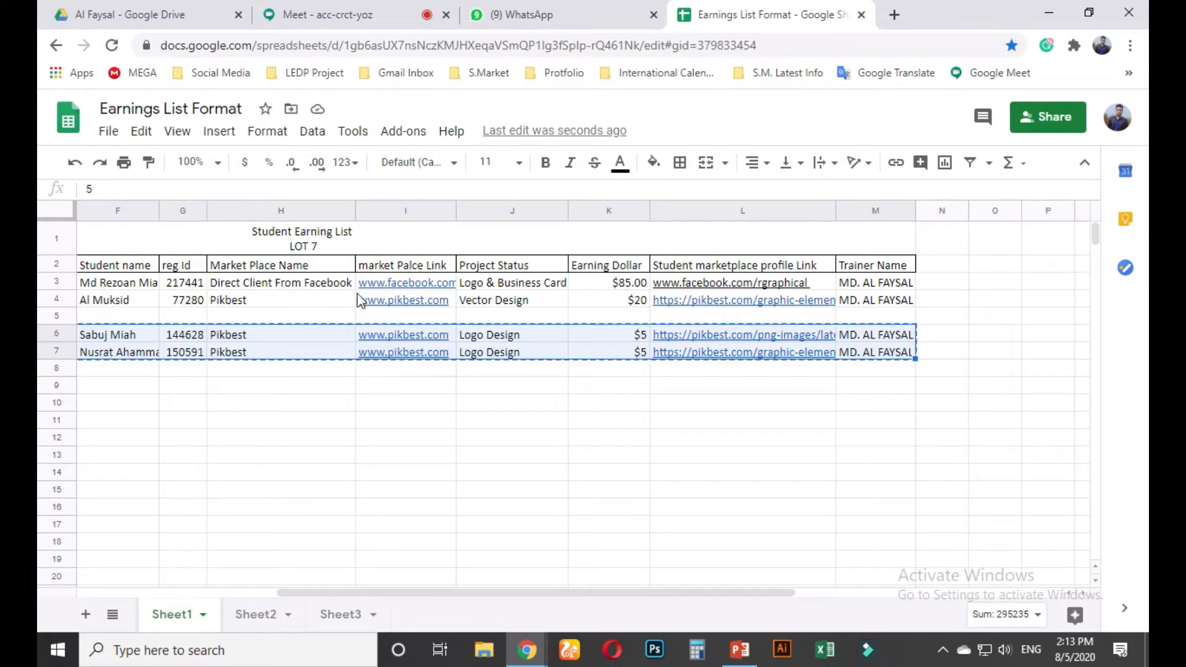
{"action": "left_click", "coordinate": [341, 315]}
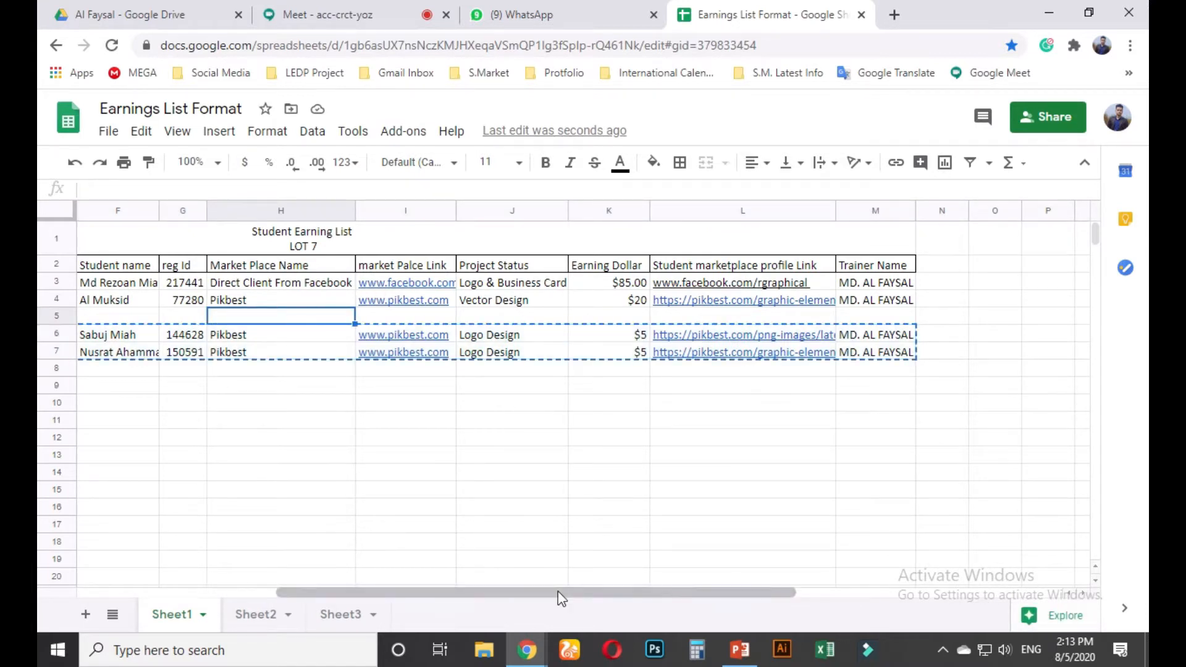
{"action": "left_click_drag", "start_coordinate": [561, 594], "coordinate": [331, 610]}
{"action": "left_click", "coordinate": [104, 316]}
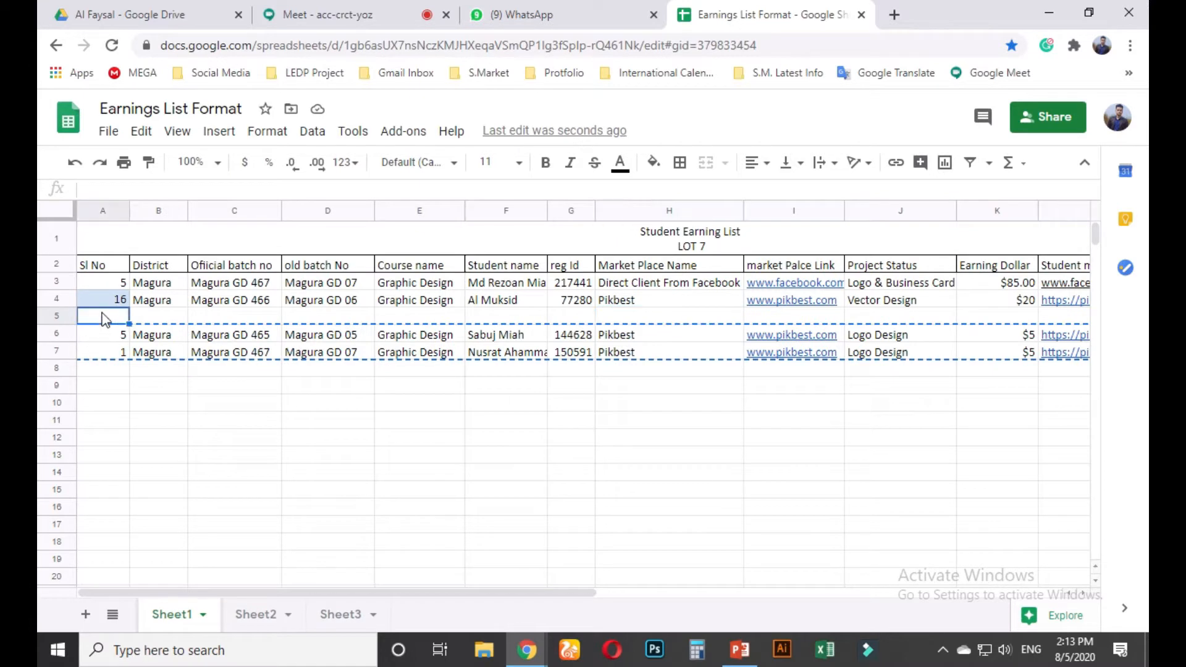
{"action": "key", "text": "ctrl+v"}
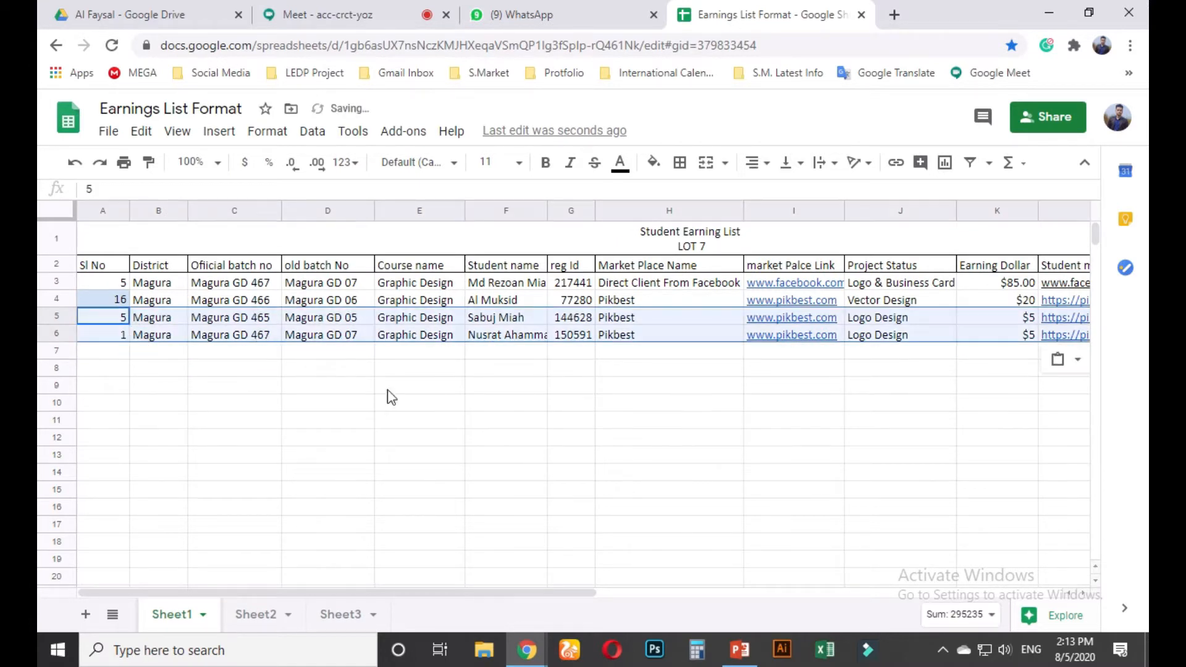
{"action": "left_click", "coordinate": [385, 390]}
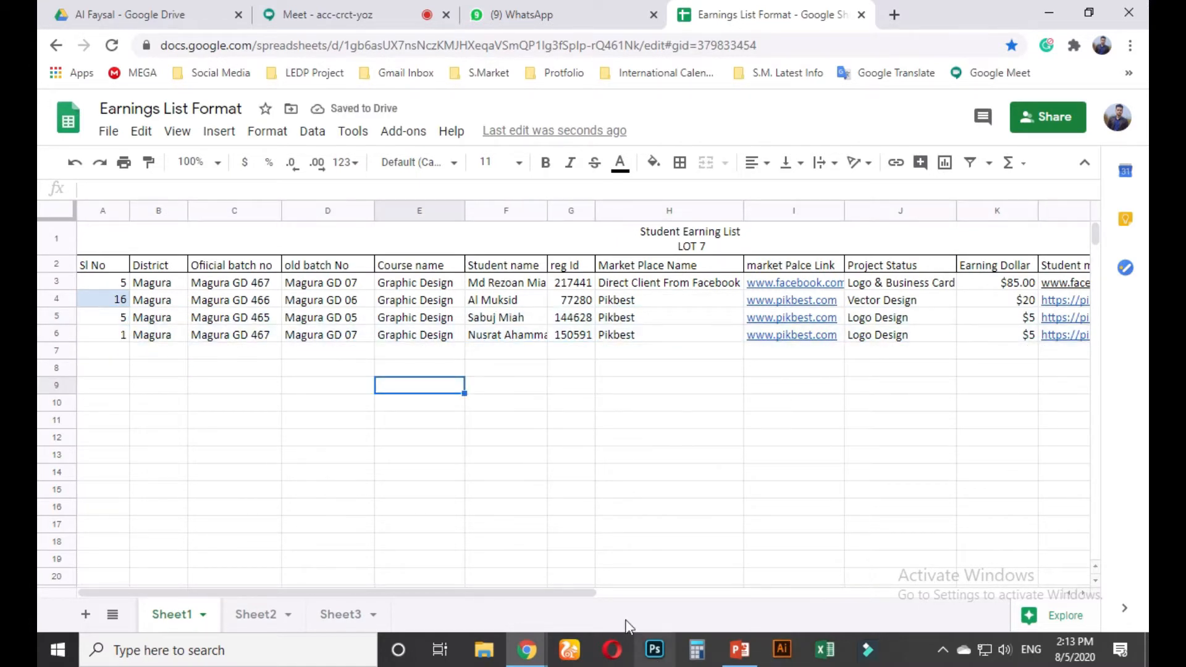
Examine the earnings, profile link and trainer columns of the student list, and check in on the Google Meet call
{"action": "mouse_move", "coordinate": [565, 592]}
{"action": "left_mouse_down"}
{"action": "mouse_move", "coordinate": [829, 591]}
{"action": "mouse_move", "coordinate": [556, 591]}
{"action": "left_mouse_up"}
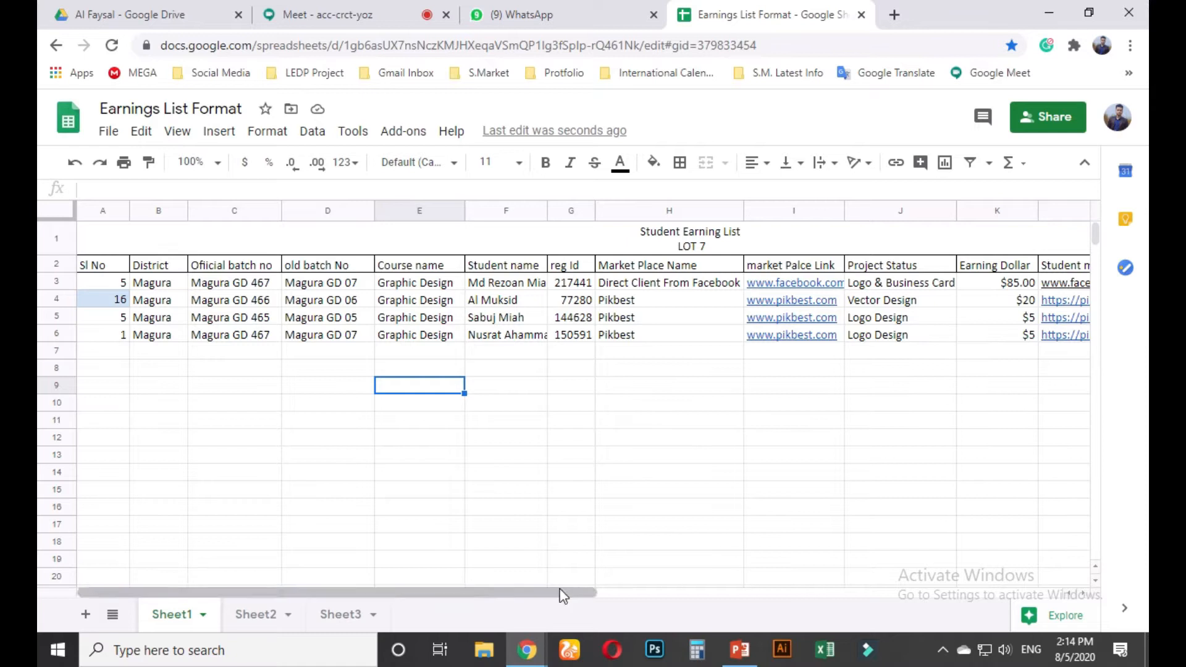
{"action": "left_click_drag", "start_coordinate": [558, 591], "coordinate": [647, 592]}
{"action": "left_click", "coordinate": [836, 388]}
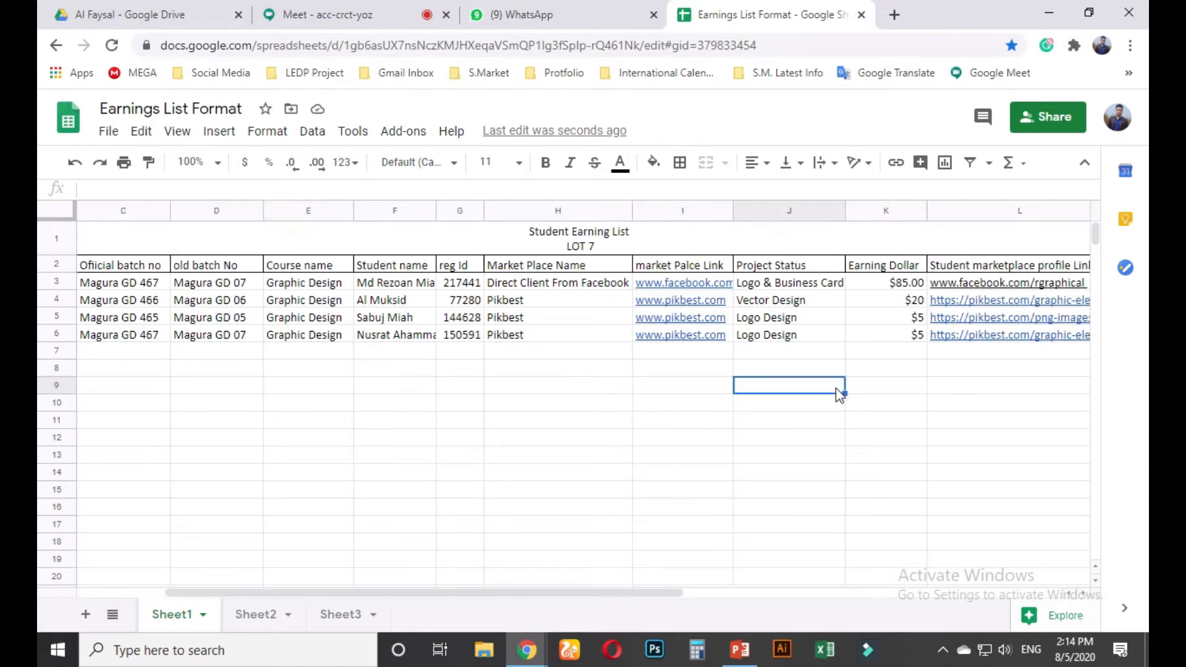
{"action": "left_click", "coordinate": [895, 355]}
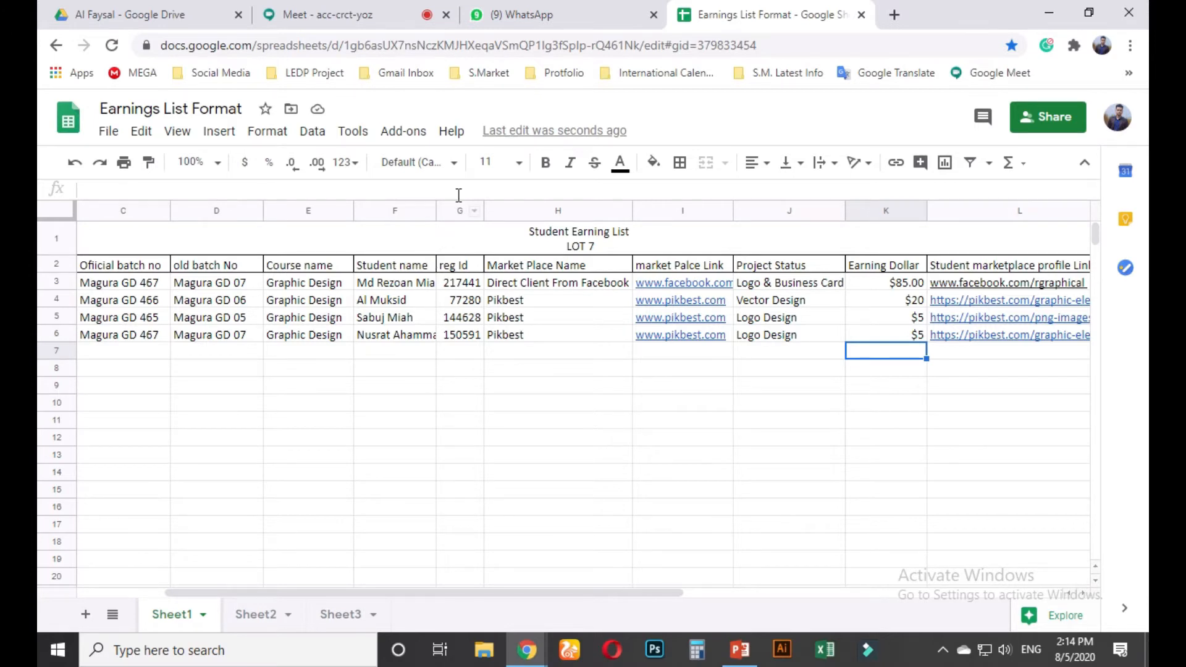
{"action": "left_click", "coordinate": [368, 4]}
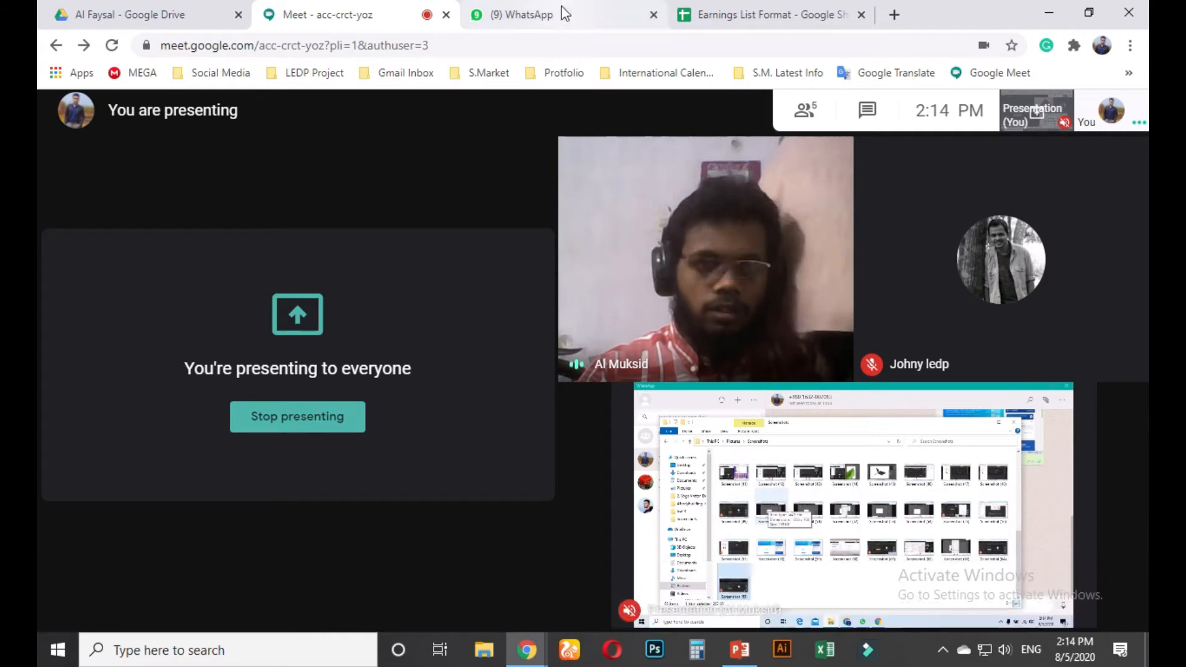
{"action": "left_click", "coordinate": [766, 14]}
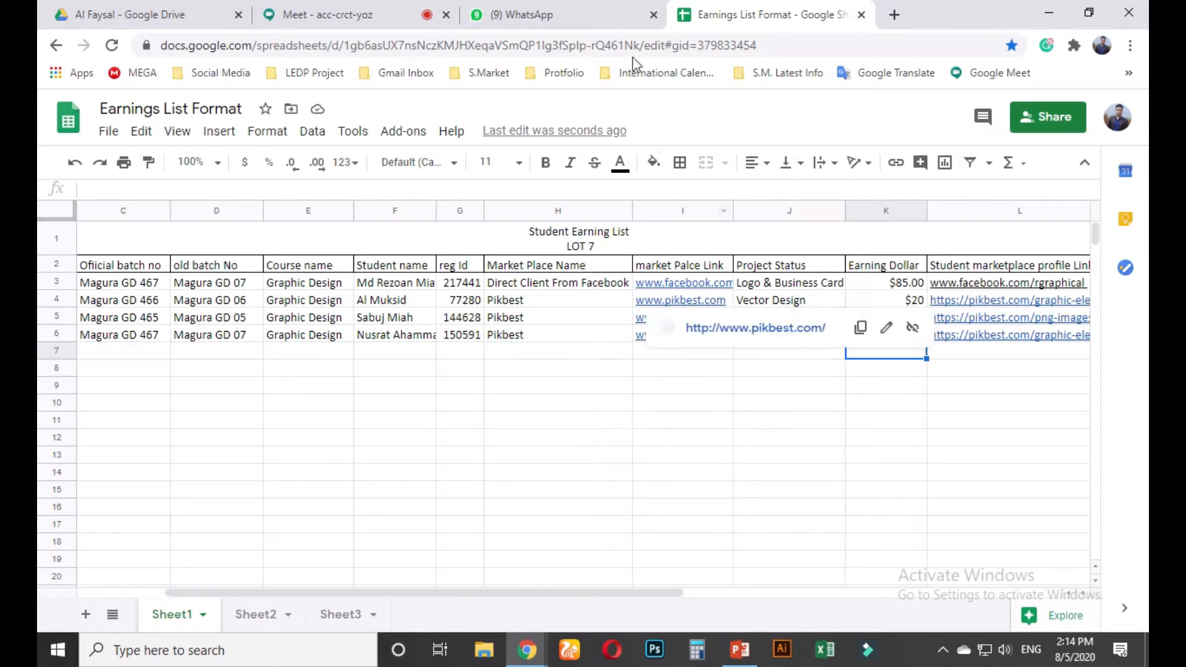
{"action": "left_click", "coordinate": [544, 19]}
{"action": "left_click", "coordinate": [760, 19]}
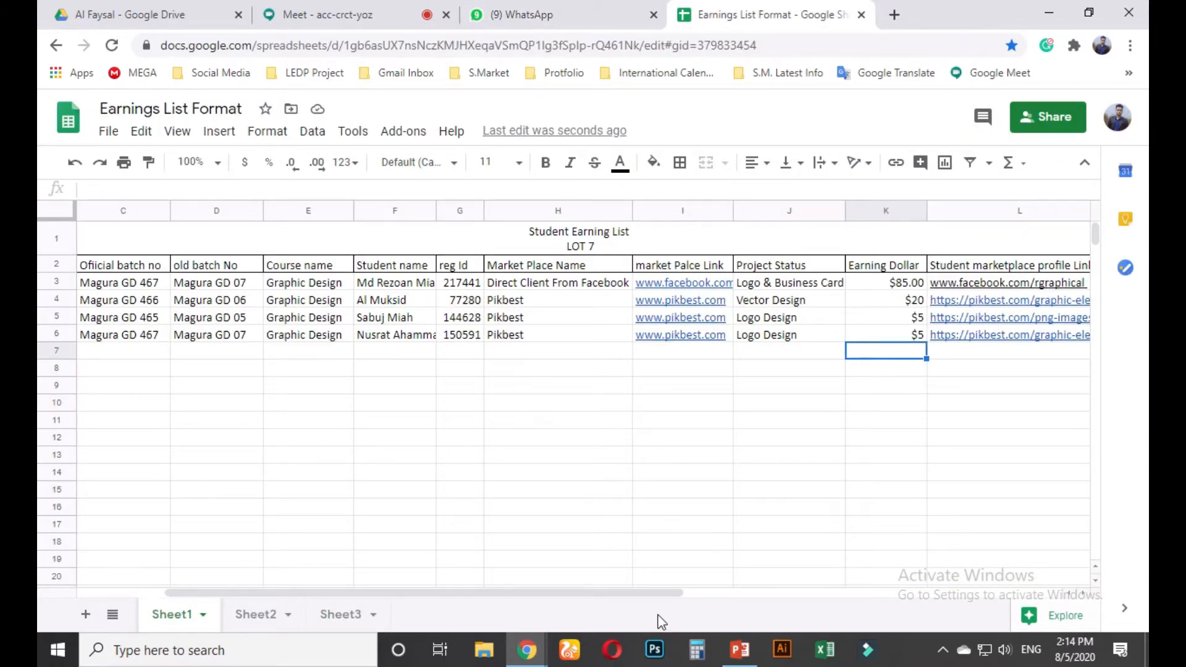
{"action": "left_click_drag", "start_coordinate": [650, 596], "coordinate": [669, 572]}
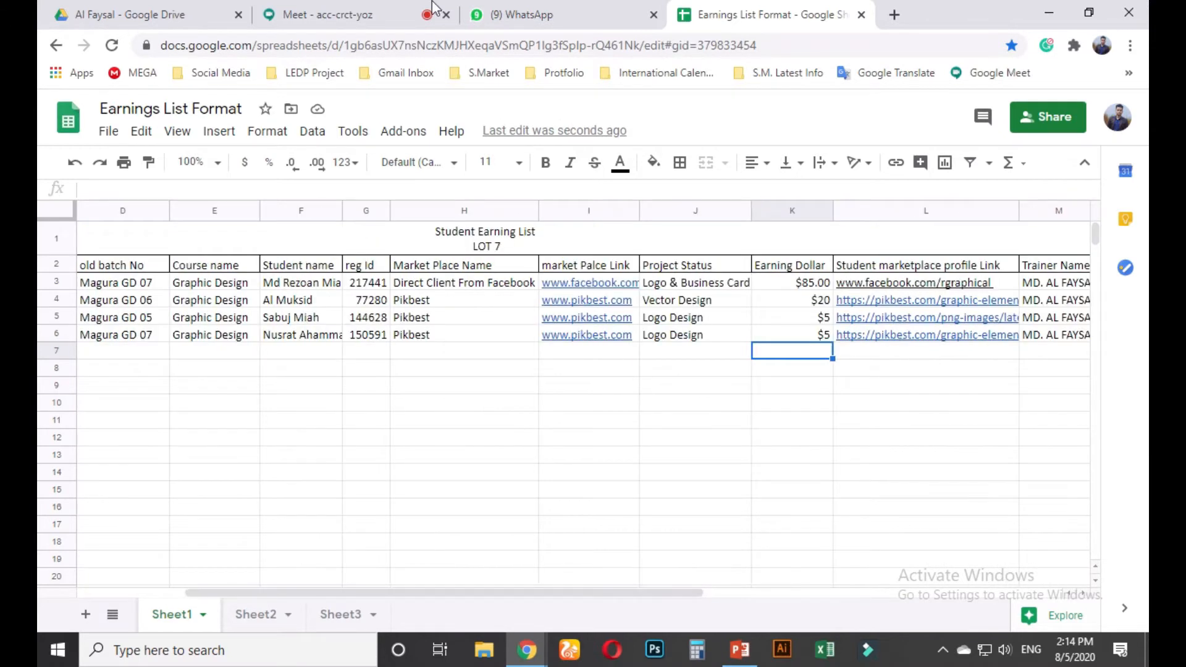
{"action": "left_click", "coordinate": [306, 8]}
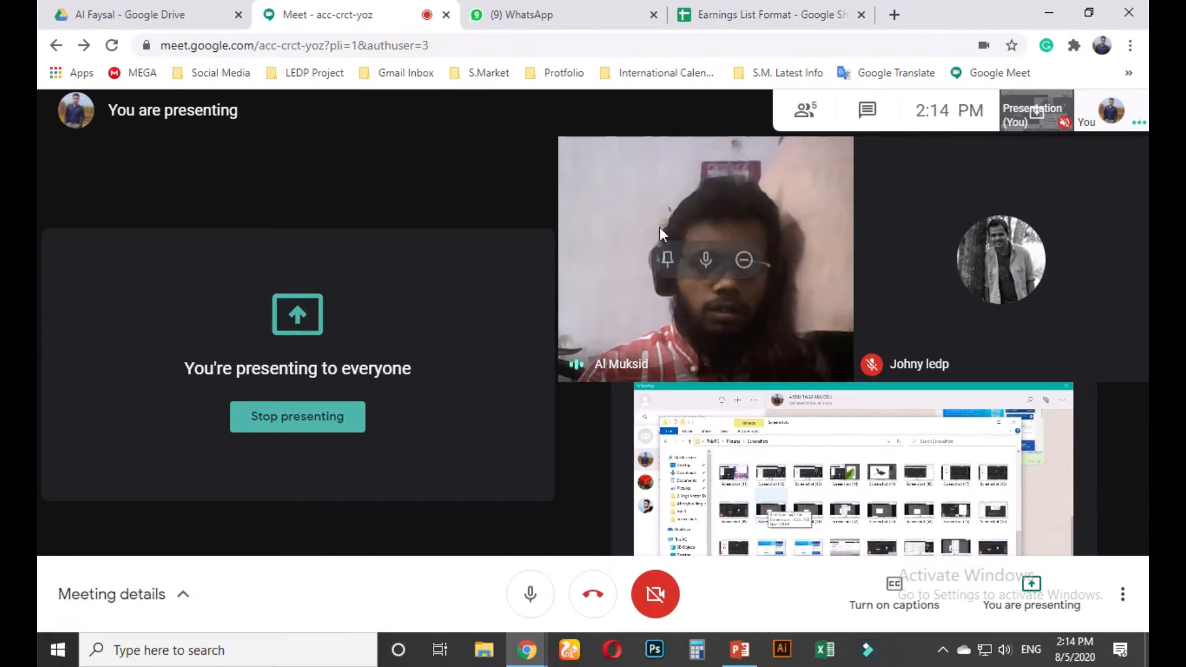
{"action": "mouse_move", "coordinate": [735, 3]}
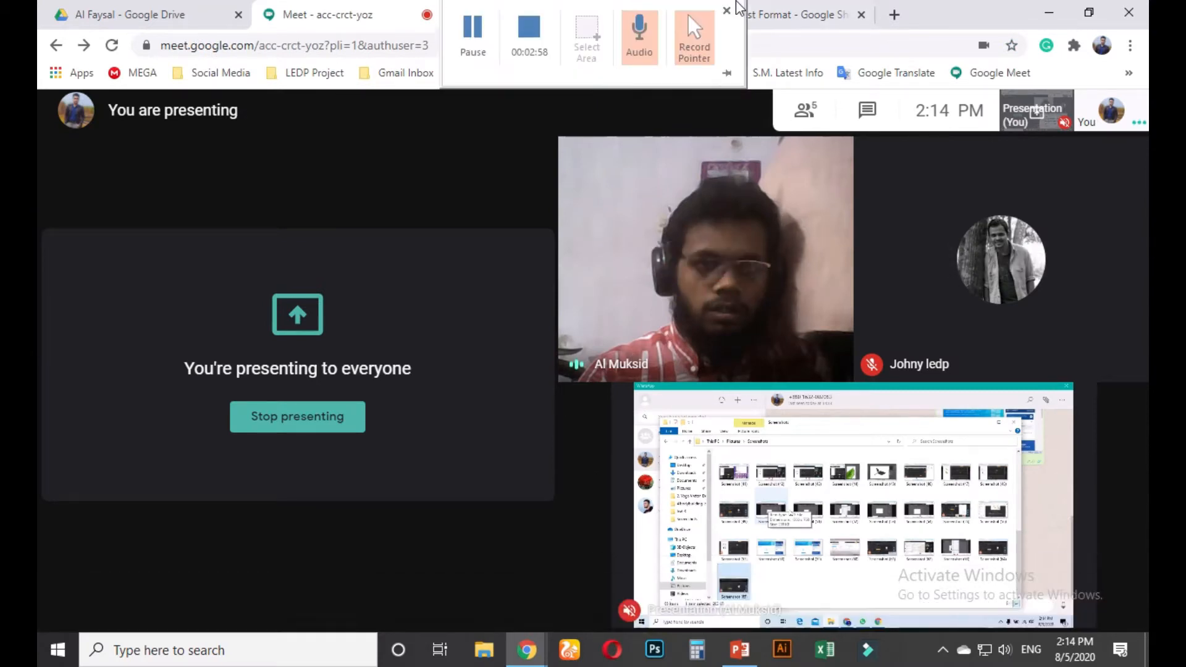
{"action": "left_click", "coordinate": [750, 13]}
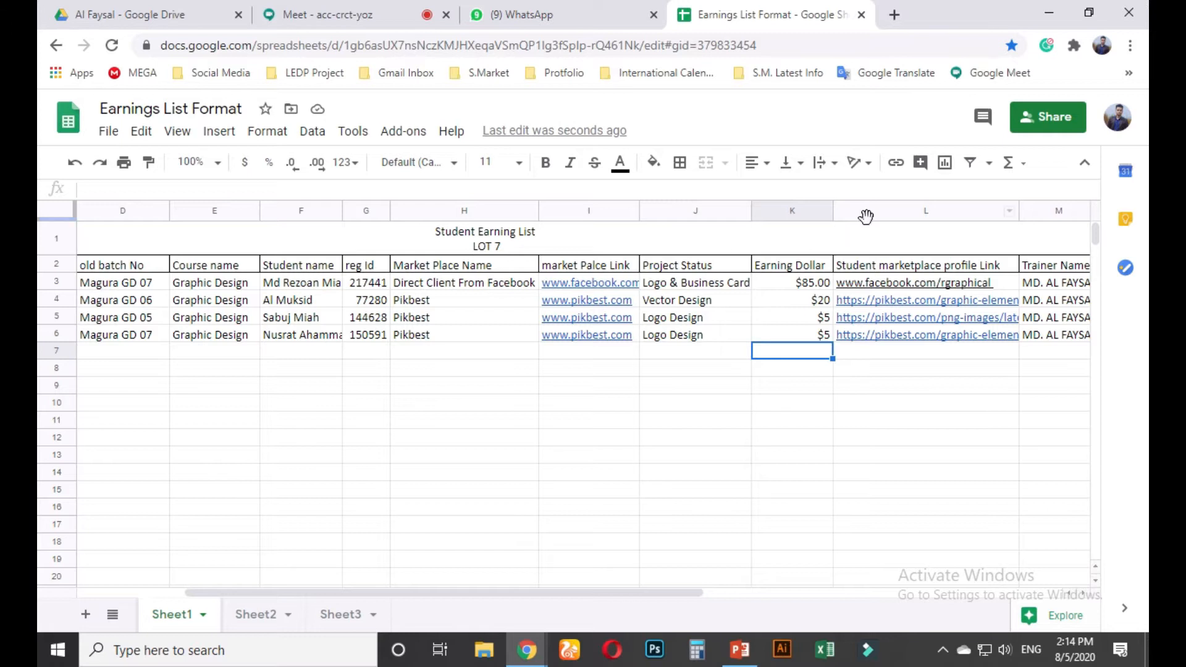
Open the sharing settings of the Earnings List Format spreadsheet, and return to the Google Meet call
{"action": "left_click", "coordinate": [1050, 118]}
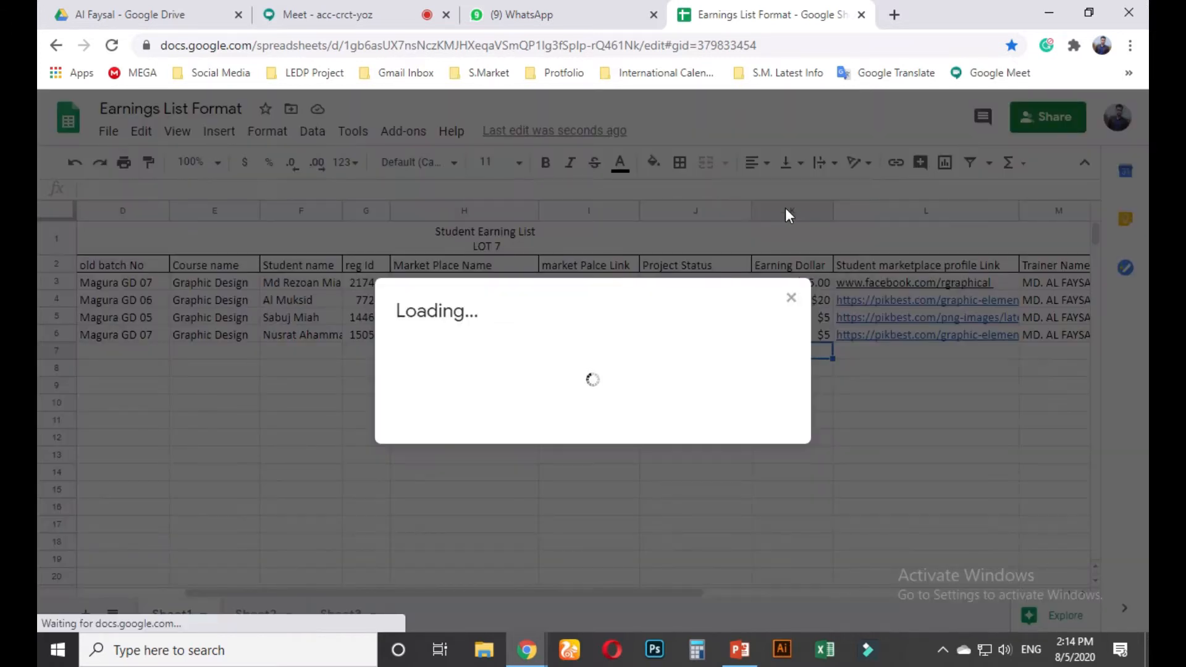
{"action": "mouse_move", "coordinate": [704, 1]}
{"action": "left_click", "coordinate": [472, 35]}
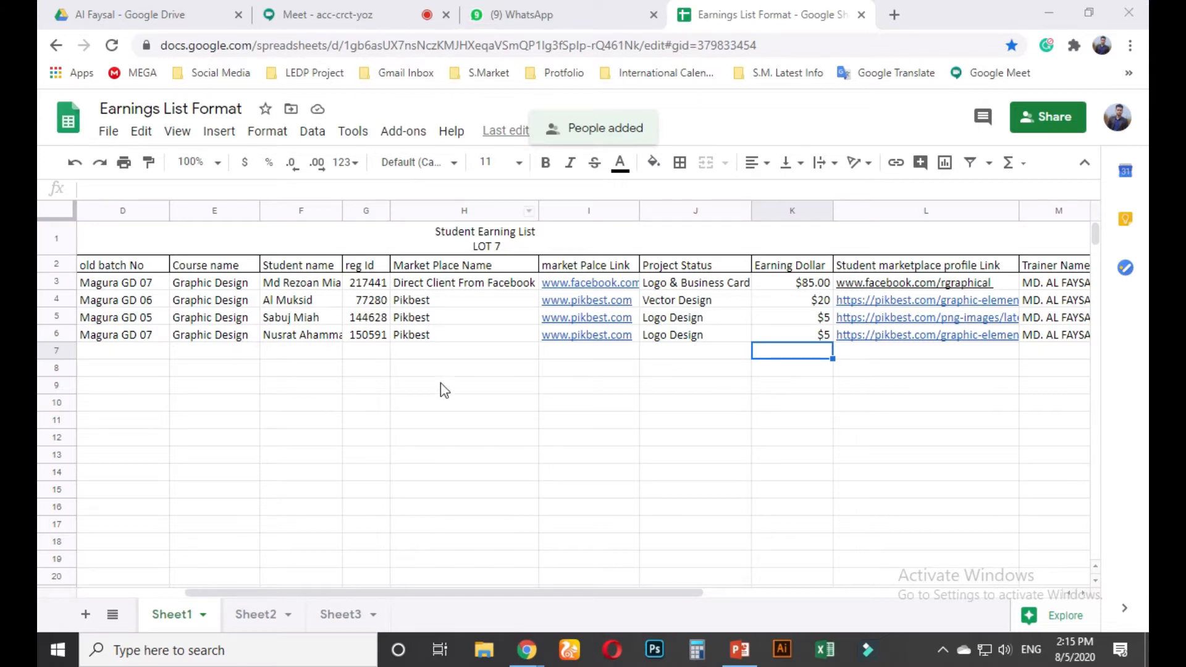
{"action": "left_click", "coordinate": [210, 9]}
{"action": "left_click", "coordinate": [296, 4]}
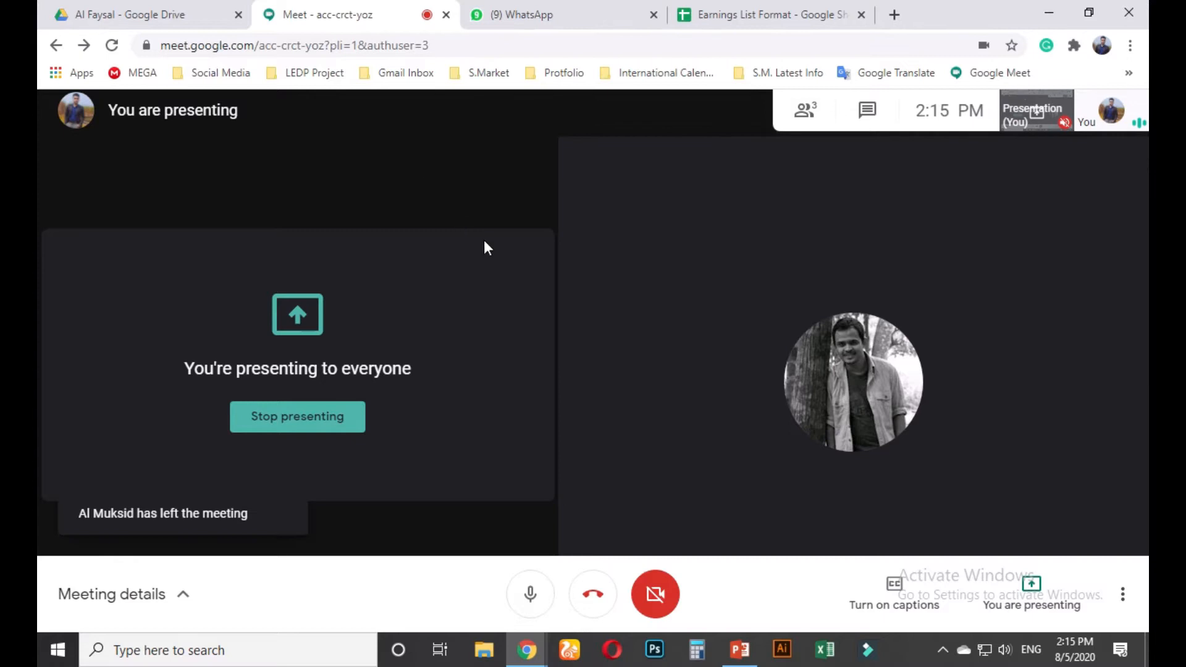
Turn on captions in the Google Meet call and make the WhatsApp tab the first browser tab
{"action": "left_click", "coordinate": [895, 594]}
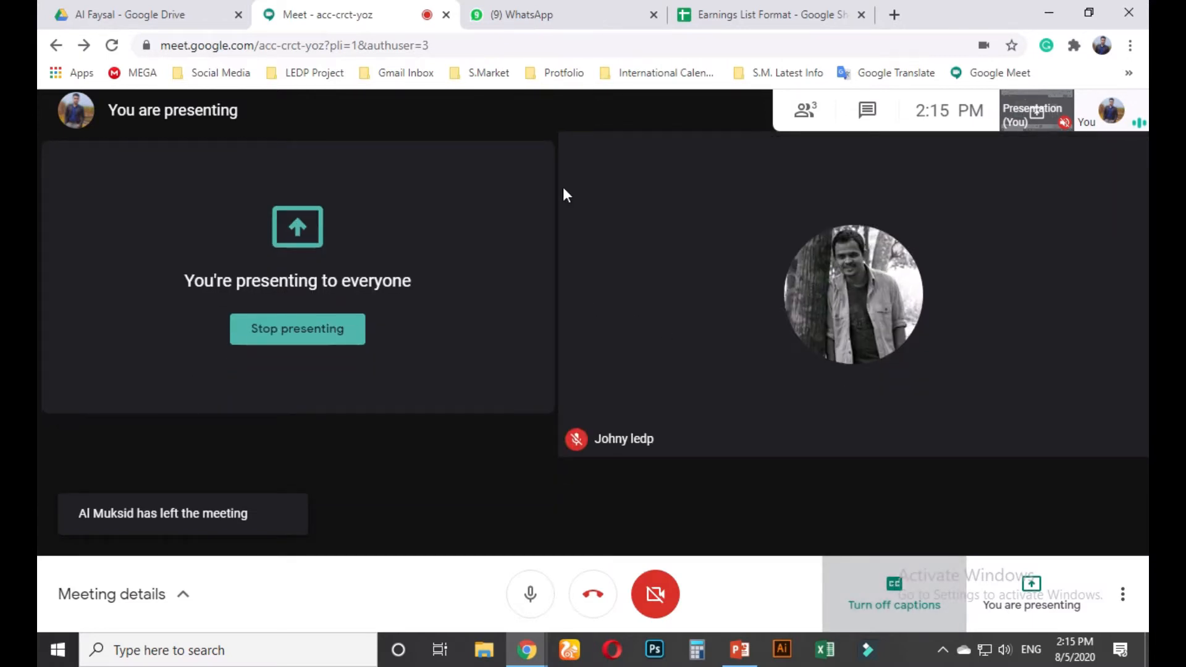
{"action": "left_click", "coordinate": [558, 15]}
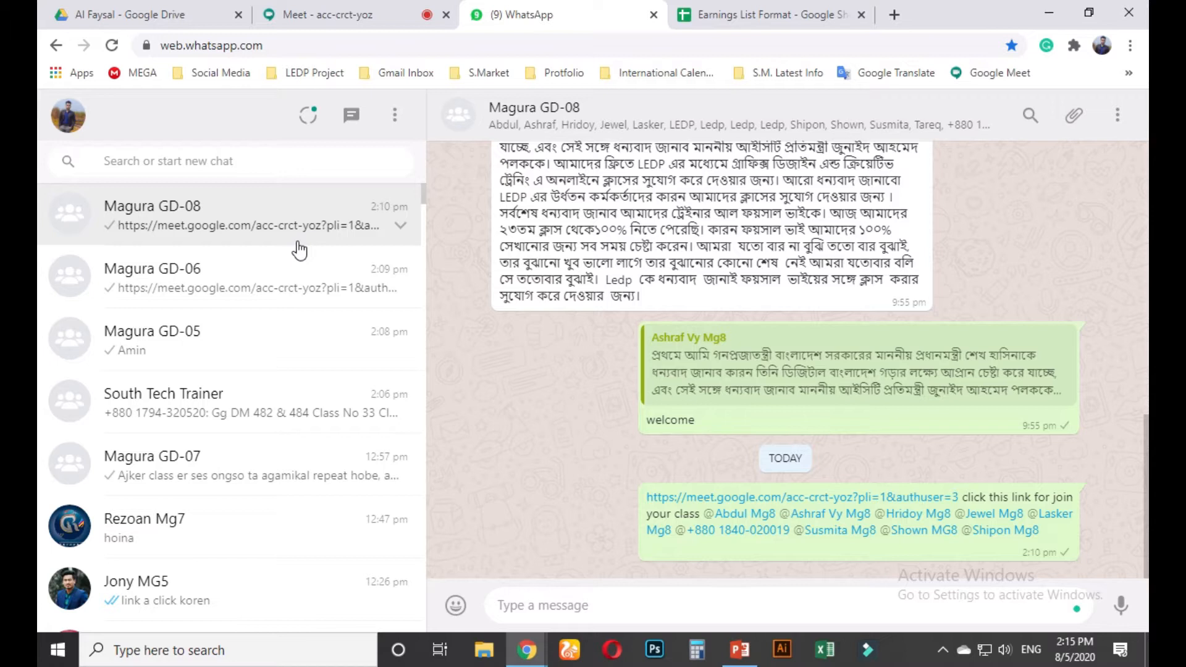
{"action": "left_click", "coordinate": [369, 12]}
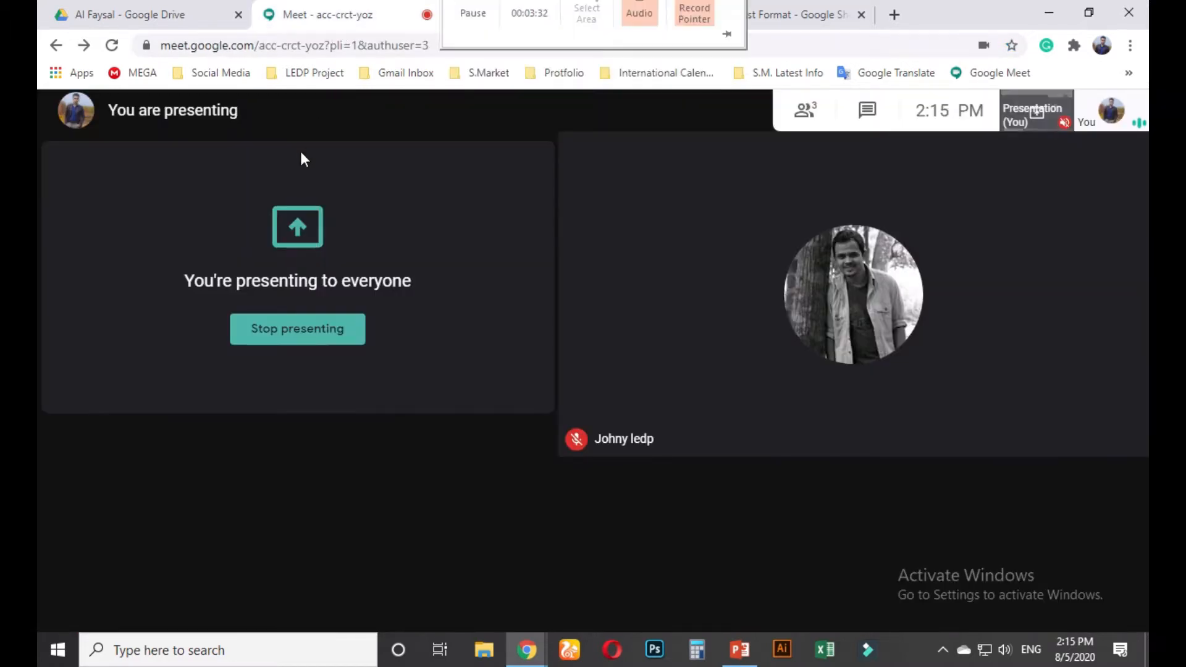
{"action": "mouse_move", "coordinate": [636, 2]}
{"action": "left_click", "coordinate": [474, 37]}
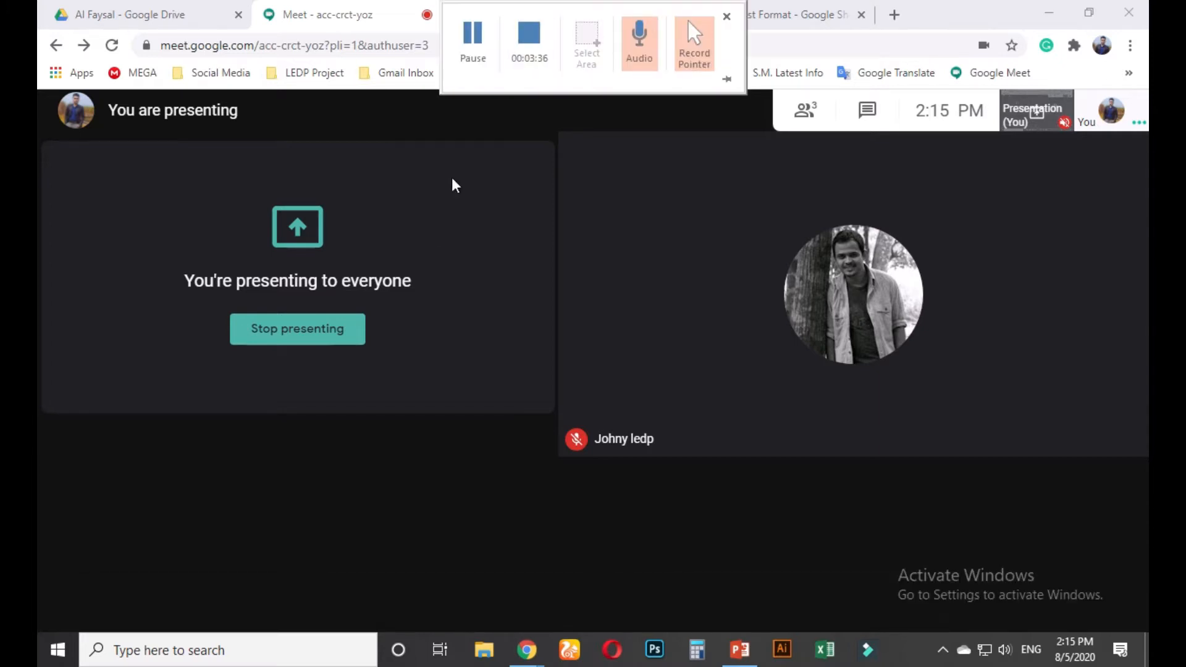
{"action": "left_click_drag", "start_coordinate": [501, 14], "coordinate": [87, 10]}
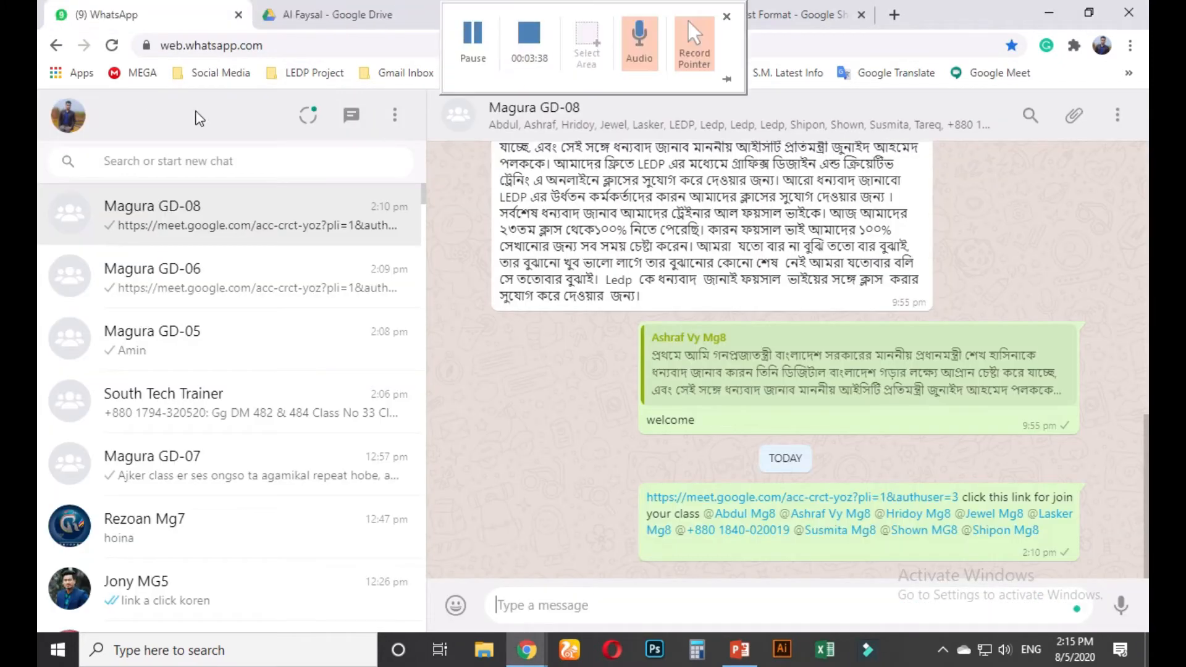
{"action": "left_click", "coordinate": [303, 4]}
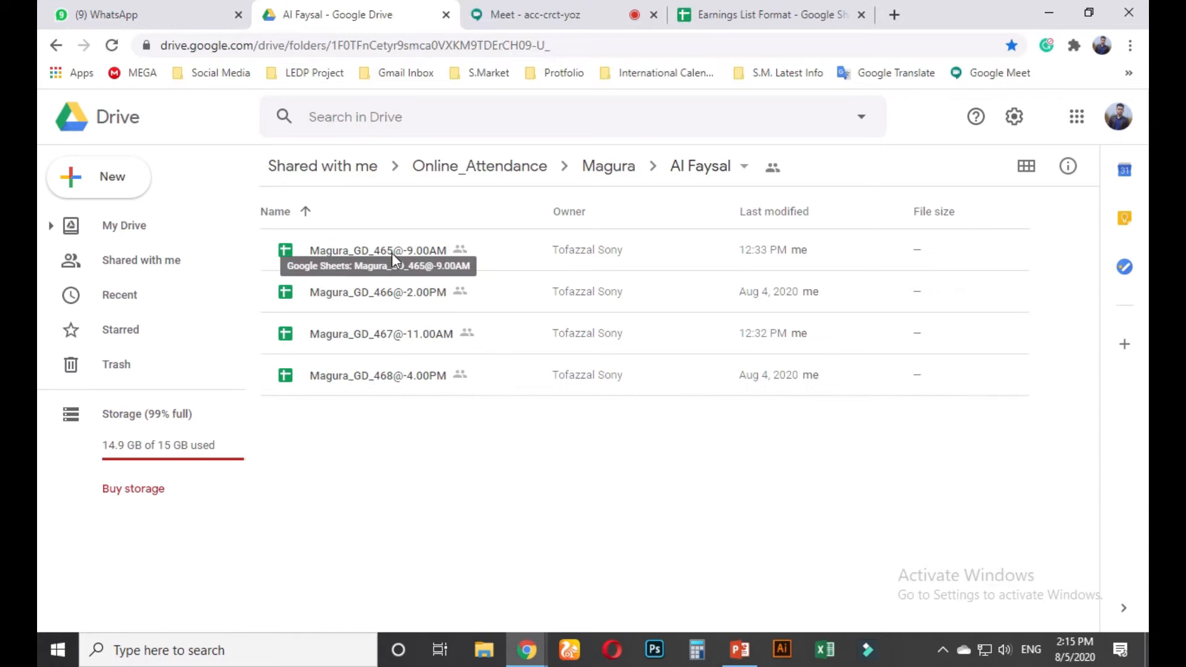
{"action": "double_click", "coordinate": [389, 297]}
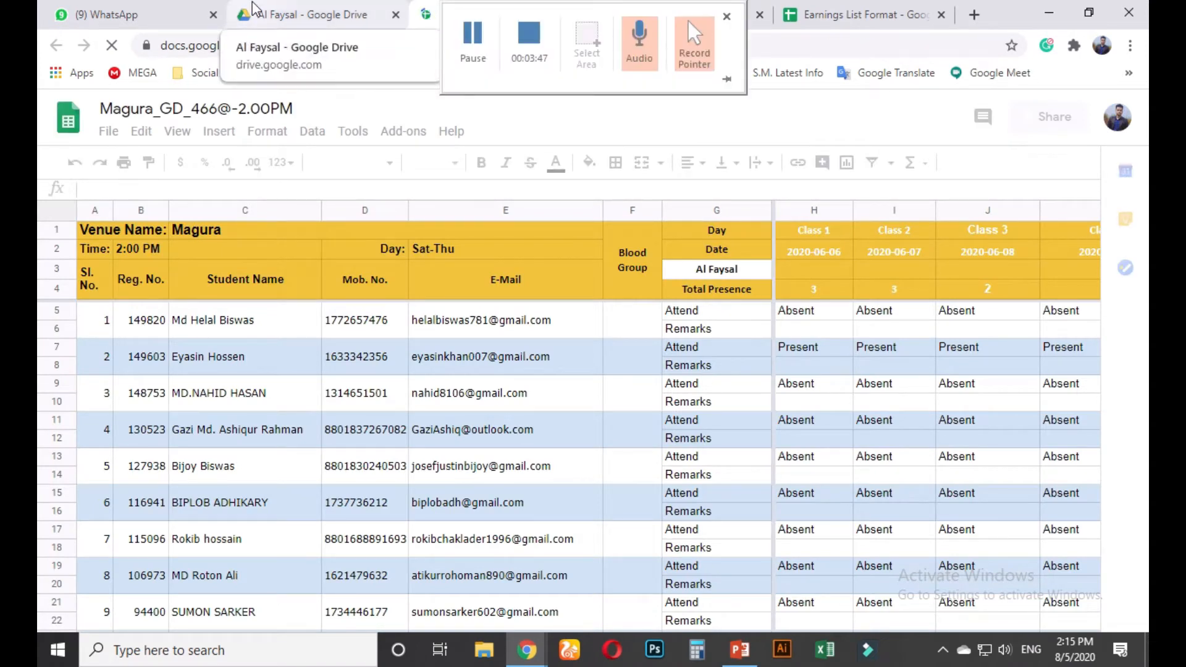
{"action": "left_click", "coordinate": [312, 14]}
{"action": "double_click", "coordinate": [375, 386]}
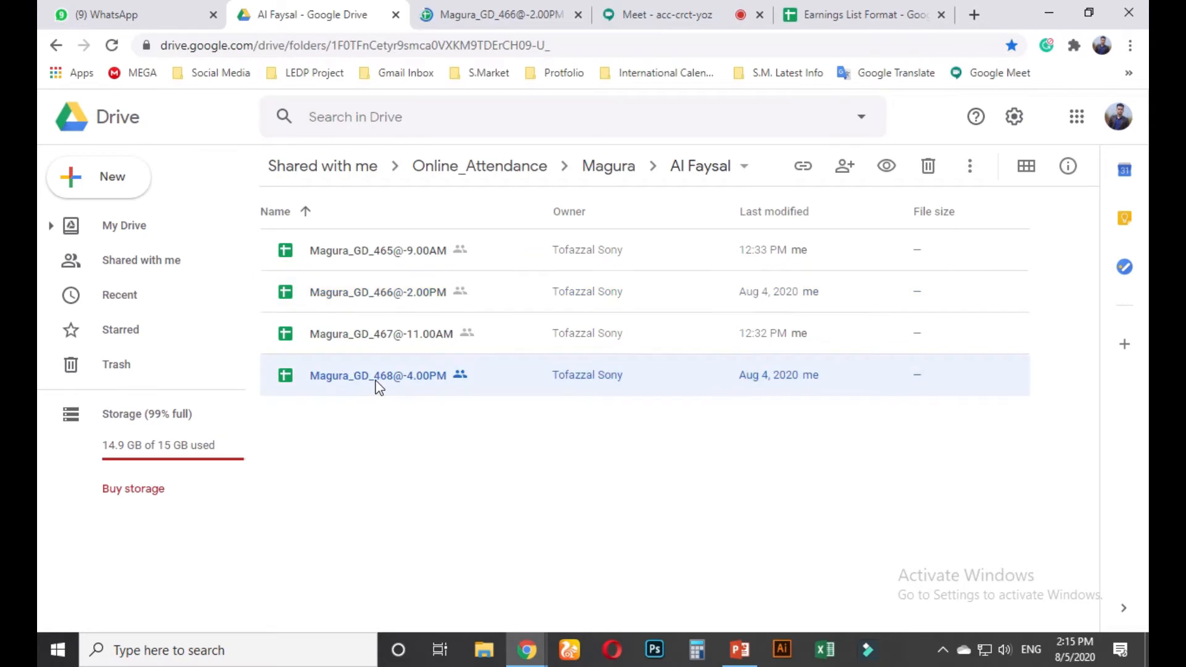
{"action": "mouse_move", "coordinate": [667, 4]}
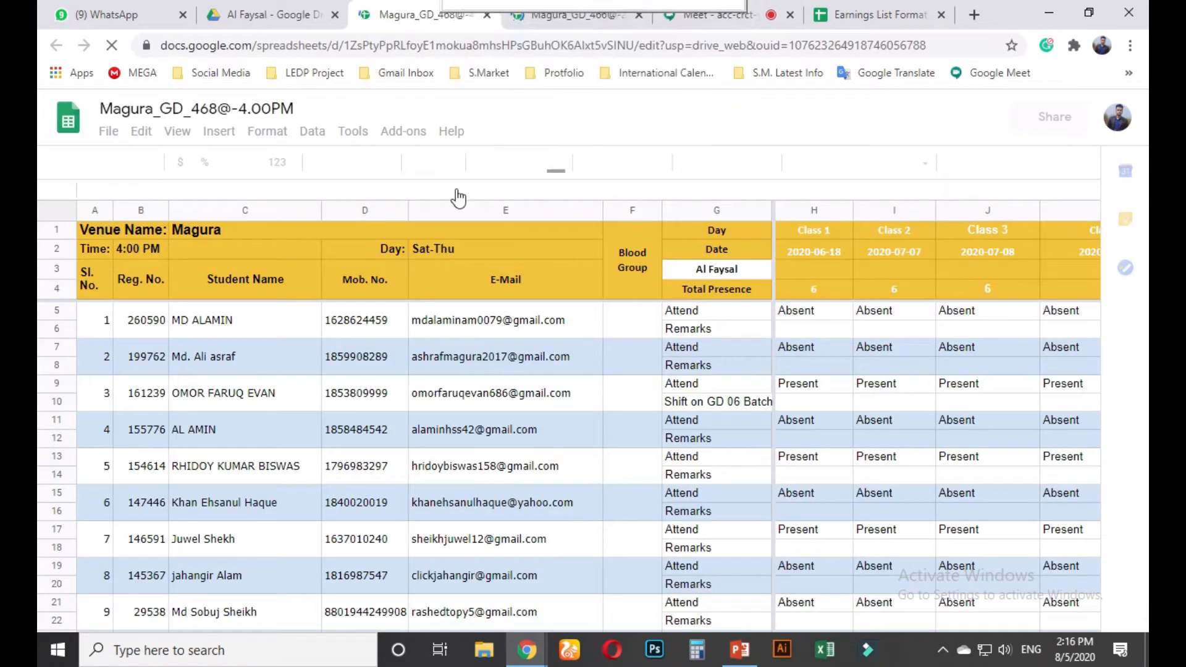
{"action": "left_click", "coordinate": [562, 6]}
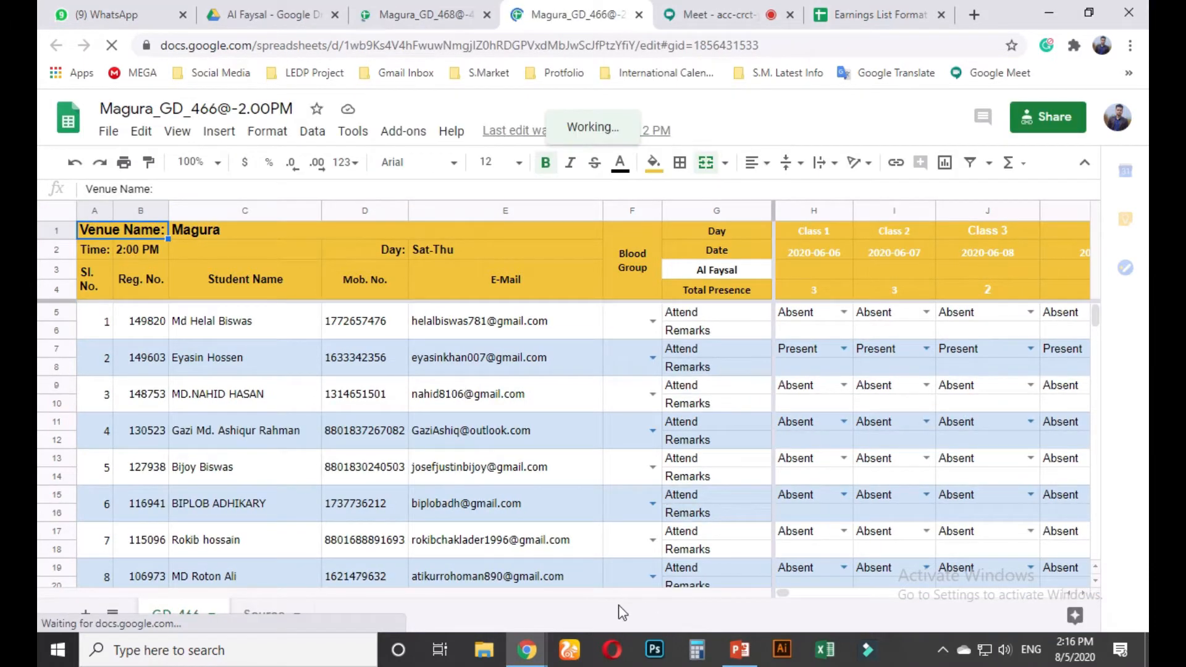
{"action": "left_click", "coordinate": [825, 238]}
{"action": "key", "text": "Right"}
{"action": "key", "text": "Right"}
{"action": "key", "text": "Right"}
{"action": "key", "text": "Right"}
{"action": "key", "text": "Right"}
{"action": "key", "text": "Right"}
{"action": "key", "text": "Right"}
{"action": "key", "text": "Right"}
{"action": "key", "text": "Right"}
{"action": "key", "text": "Right"}
{"action": "key", "text": "Right"}
{"action": "key", "text": "Right"}
{"action": "key", "text": "Right"}
{"action": "key", "text": "Right"}
{"action": "key", "text": "Right"}
{"action": "key", "text": "Right"}
{"action": "key", "text": "Right"}
{"action": "key", "text": "Right"}
{"action": "key", "text": "Right"}
{"action": "key", "text": "Right"}
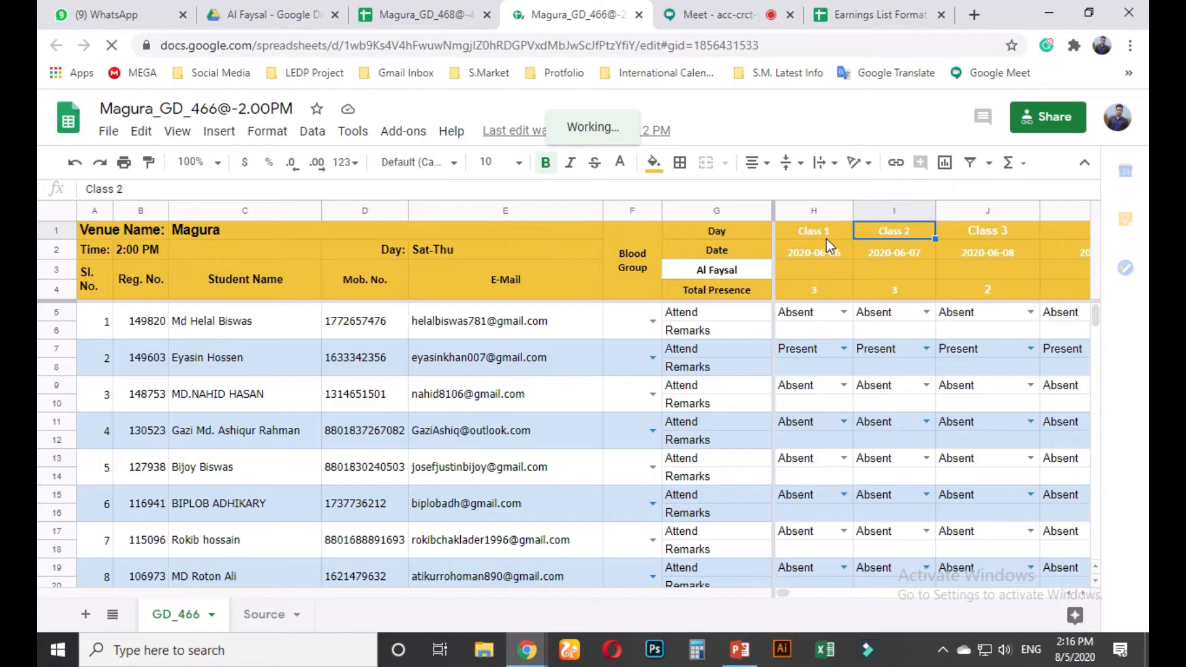
{"action": "key", "text": "Right"}
{"action": "key", "text": "Right"}
{"action": "key", "text": "Right"}
{"action": "key", "text": "Right"}
{"action": "key", "text": "Right"}
{"action": "key", "text": "Right"}
{"action": "key", "text": "Right"}
{"action": "key", "text": "Right"}
{"action": "key", "text": "Right"}
{"action": "key", "text": "Right"}
{"action": "key", "text": "Right"}
{"action": "key", "text": "Right"}
{"action": "key", "text": "Right"}
{"action": "key", "text": "Right"}
{"action": "key", "text": "Right"}
{"action": "key", "text": "Right"}
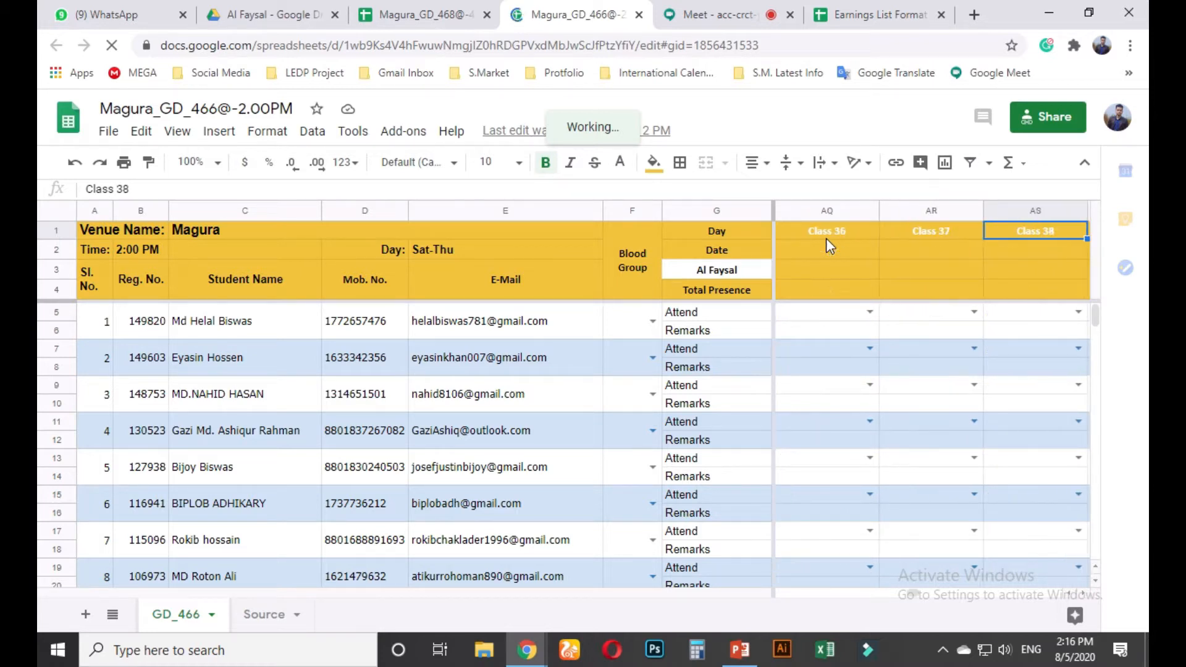
{"action": "key", "text": "Left"}
{"action": "key", "text": "Left"}
{"action": "key", "text": "Left"}
{"action": "key", "text": "Left"}
{"action": "key", "text": "Left"}
{"action": "key", "text": "Left"}
{"action": "key", "text": "Left"}
{"action": "key", "text": "Left"}
{"action": "key", "text": "Left"}
{"action": "key", "text": "Left"}
{"action": "key", "text": "Left"}
{"action": "key", "text": "Left"}
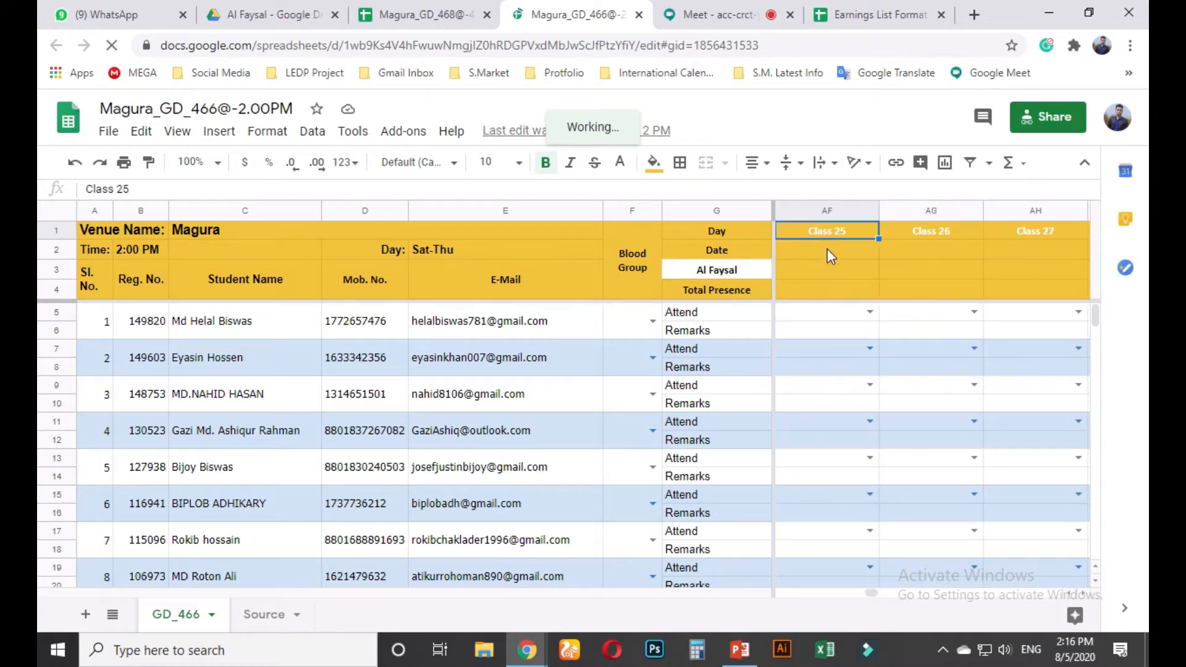
{"action": "key", "text": "Left"}
{"action": "key", "text": "Left"}
{"action": "key", "text": "Left"}
{"action": "key", "text": "Left"}
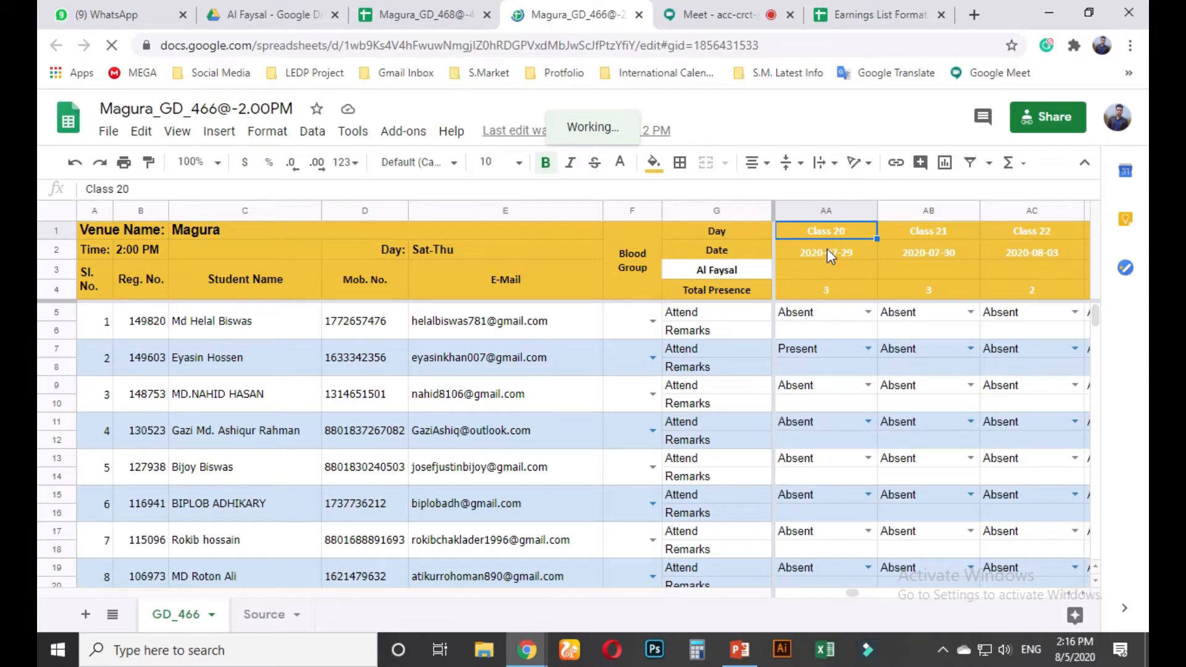
{"action": "key", "text": "Right"}
{"action": "key", "text": "Right"}
{"action": "key", "text": "Right"}
{"action": "key", "text": "Right"}
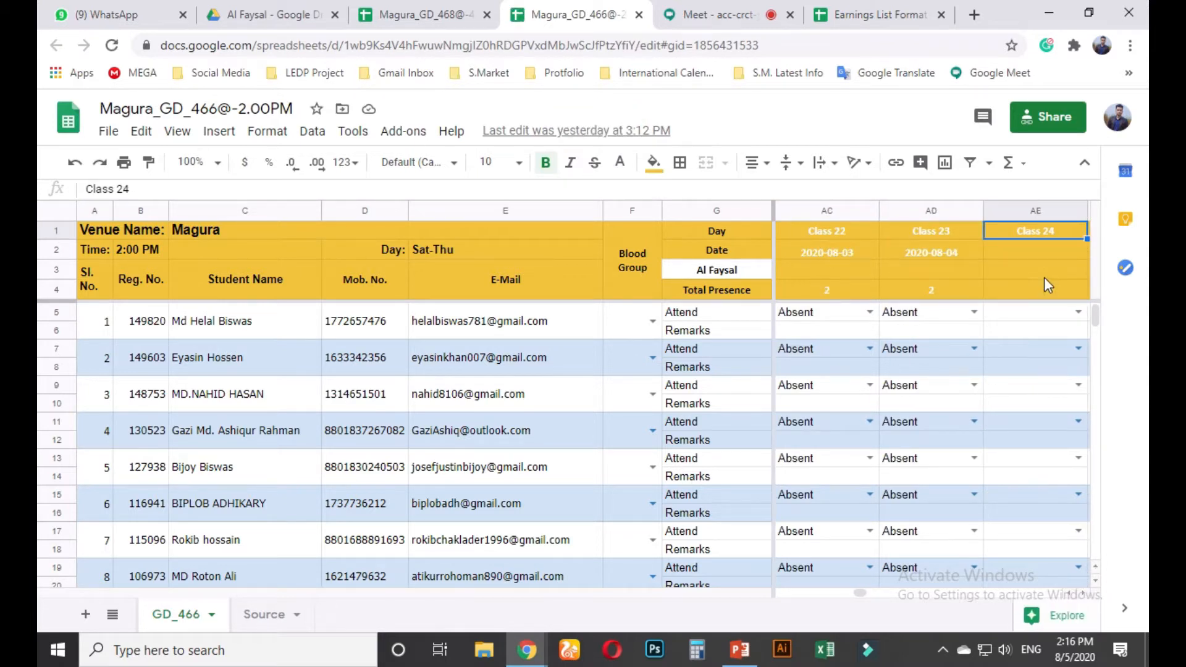
{"action": "double_click", "coordinate": [1025, 257]}
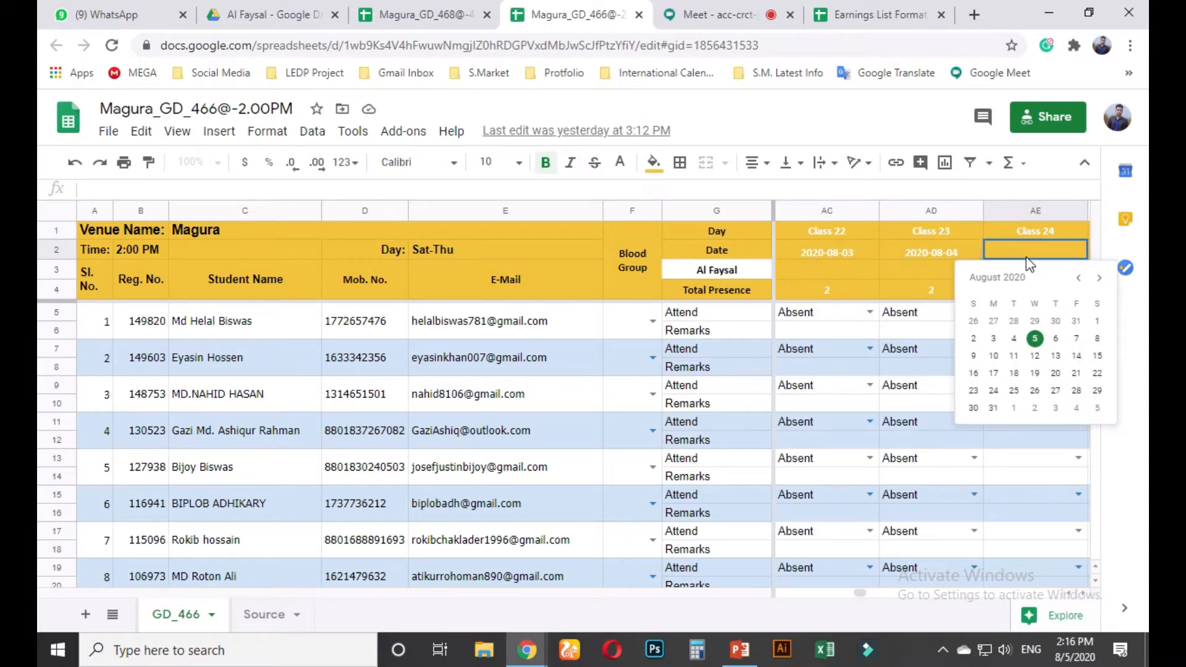
{"action": "left_click", "coordinate": [1035, 340]}
{"action": "left_click", "coordinate": [1043, 295]}
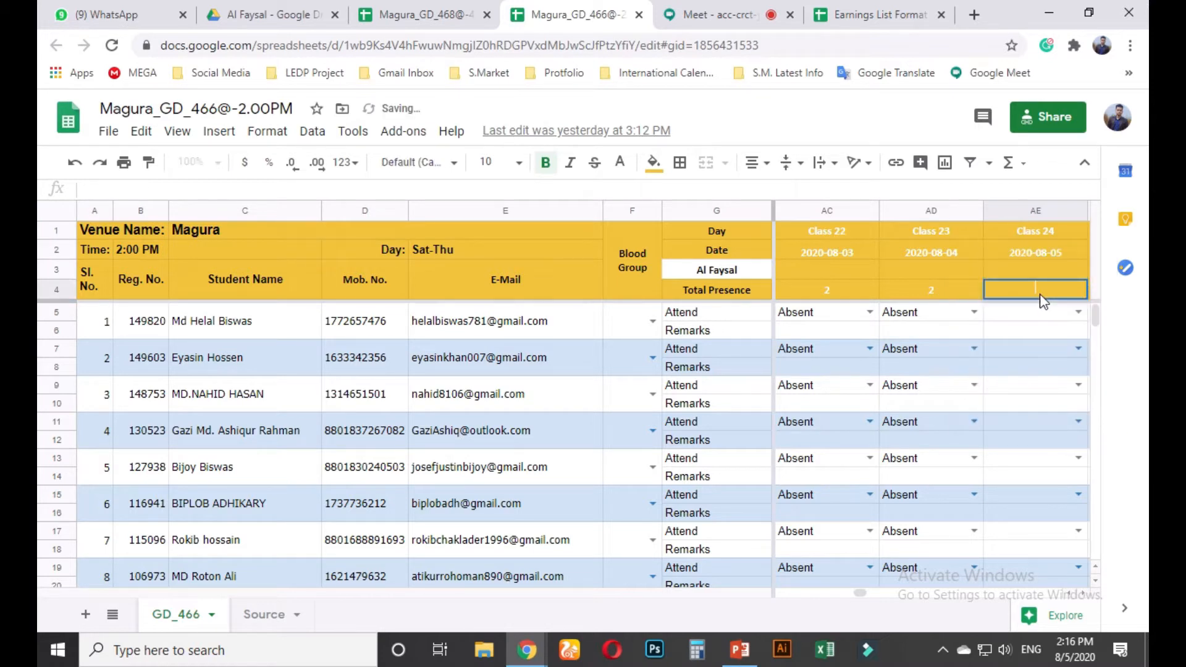
{"action": "key", "text": "Return"}
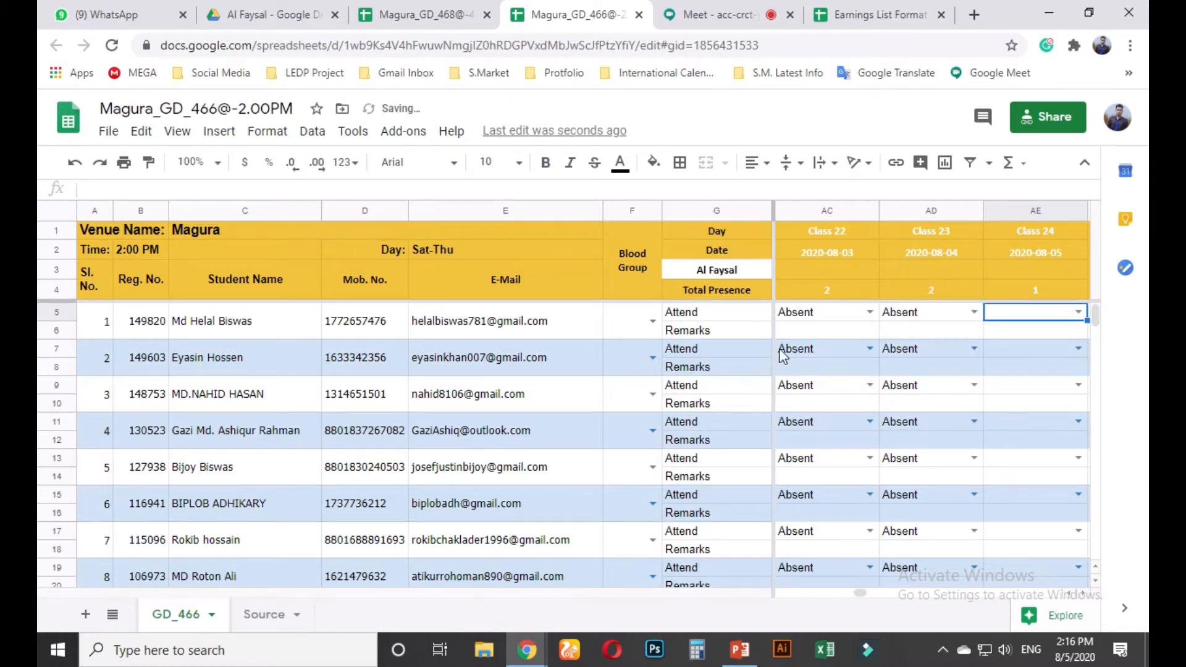
Mark the student with serial number 16, in row 35, as Present for Class 24
{"action": "scroll", "coordinate": [362, 512], "scroll_direction": "down", "scroll_amount": 7}
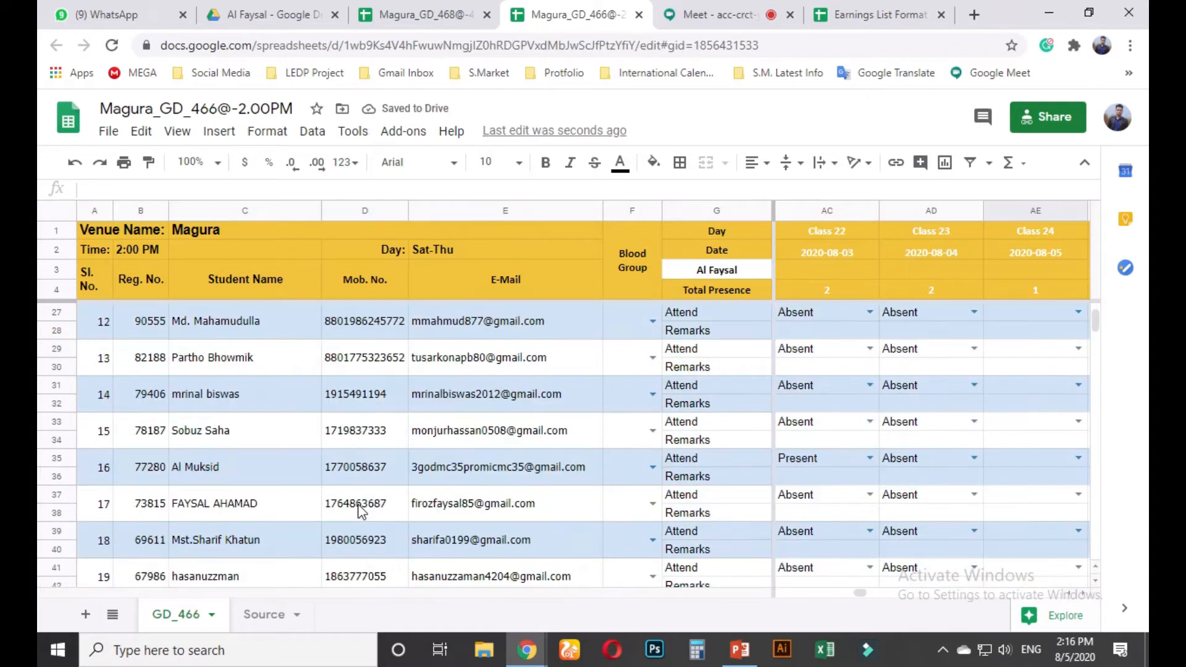
{"action": "left_click", "coordinate": [1077, 457]}
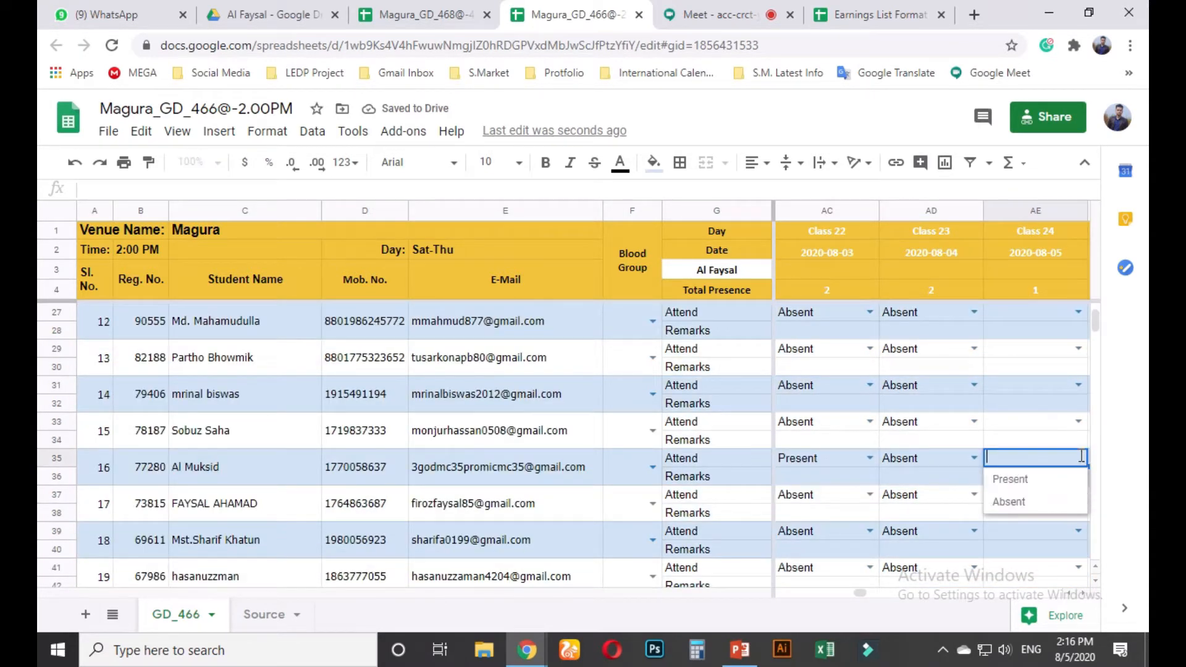
{"action": "left_click", "coordinate": [1007, 480]}
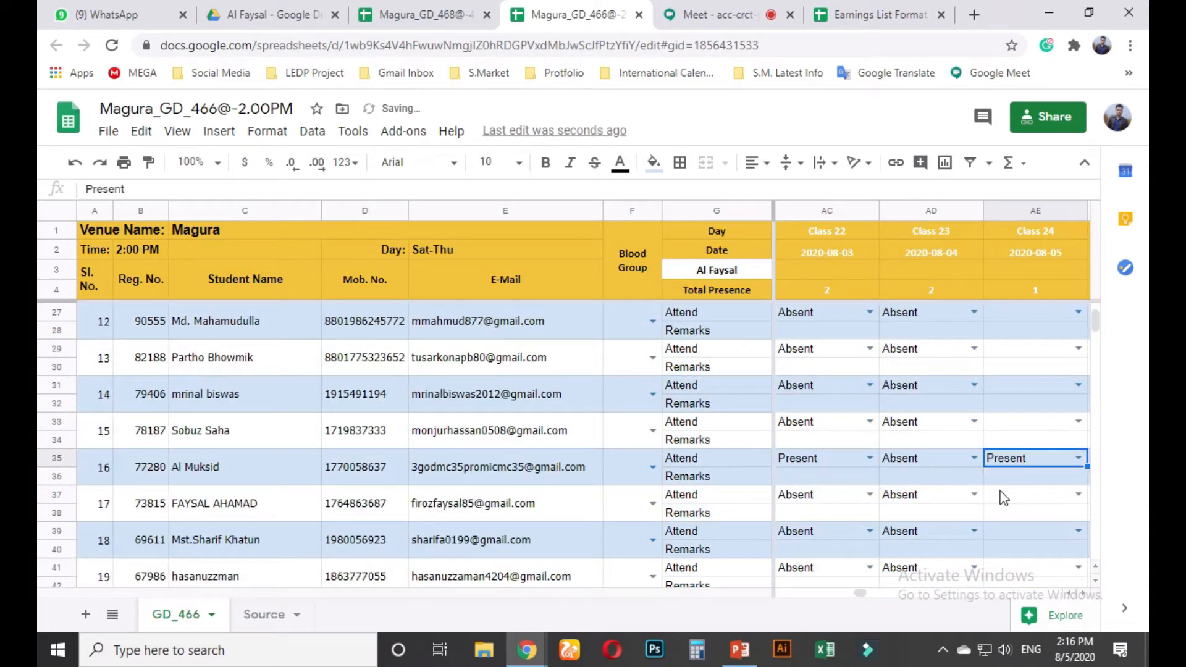
{"action": "left_click", "coordinate": [1035, 484]}
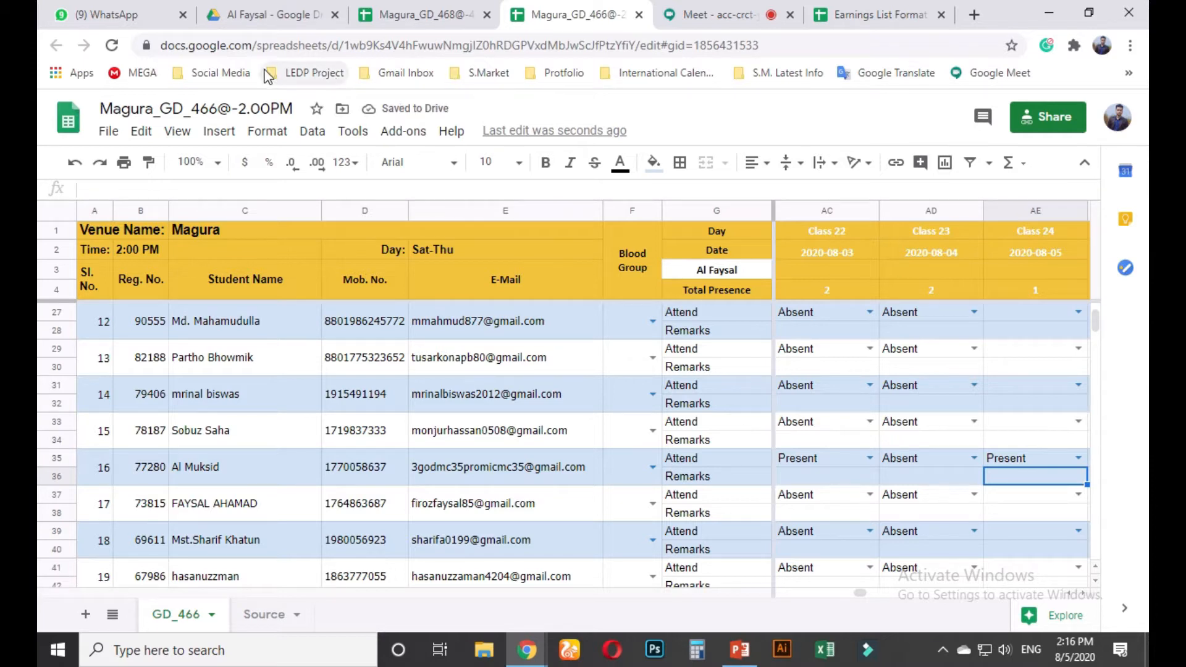
Place the Google Meet tab right after the WhatsApp tab, present the entire screen in the call, and hide the sharing notice
{"action": "left_click", "coordinate": [113, 17]}
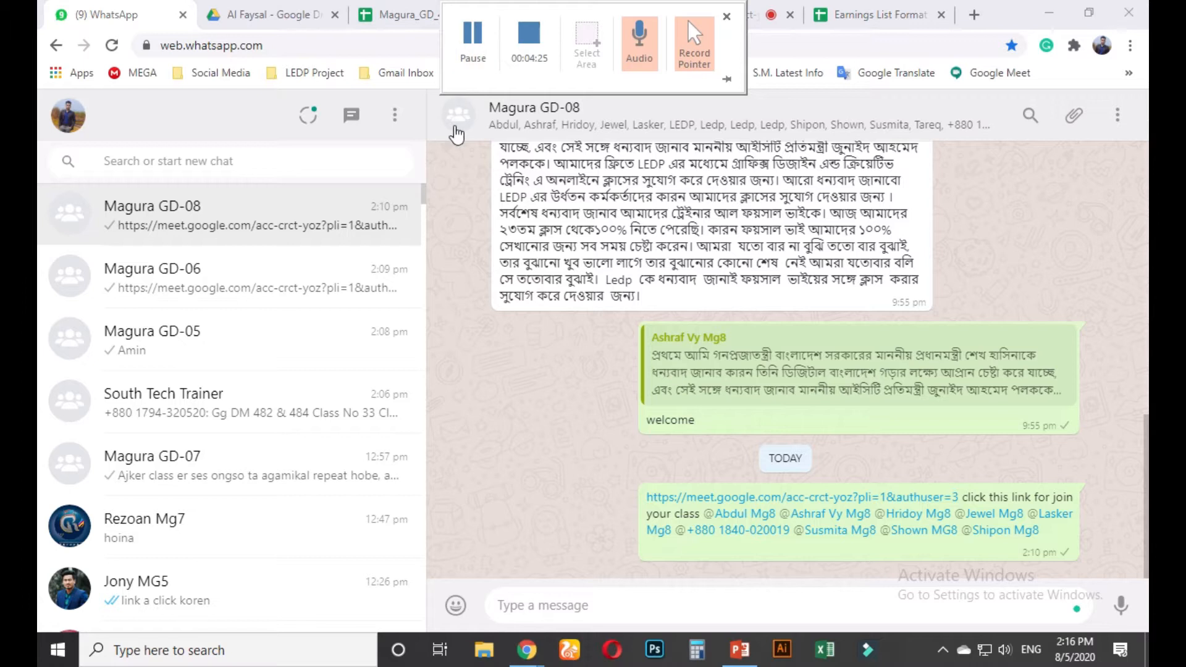
{"action": "left_click_drag", "start_coordinate": [709, 19], "coordinate": [250, 15]}
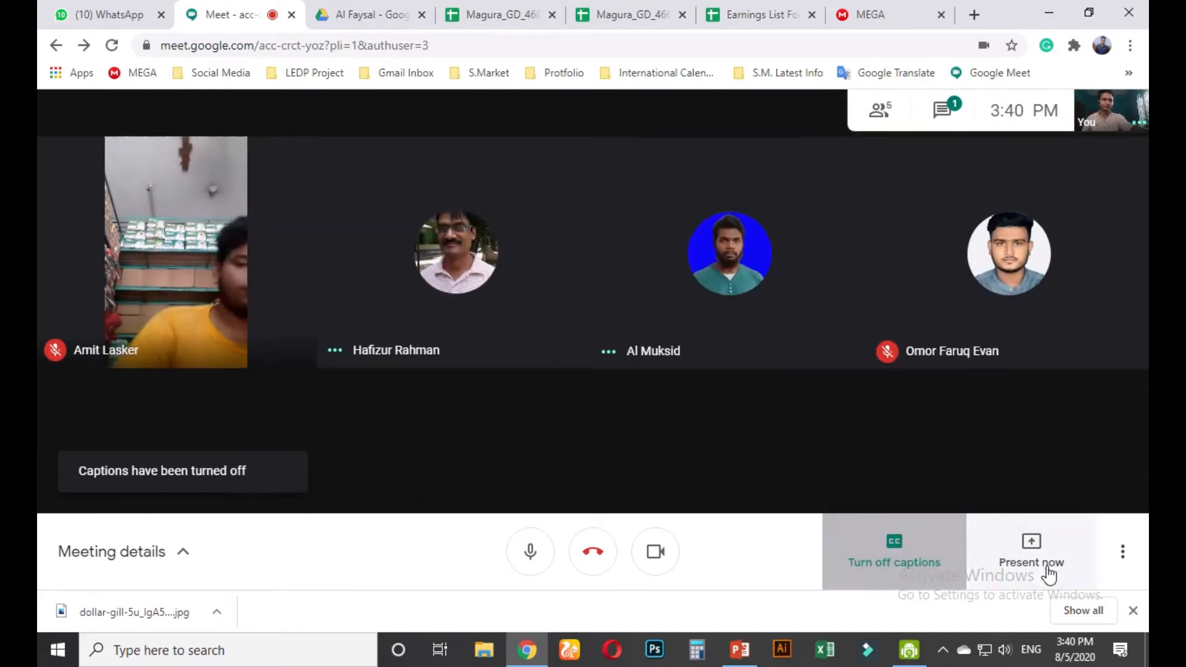
{"action": "left_click", "coordinate": [1048, 574]}
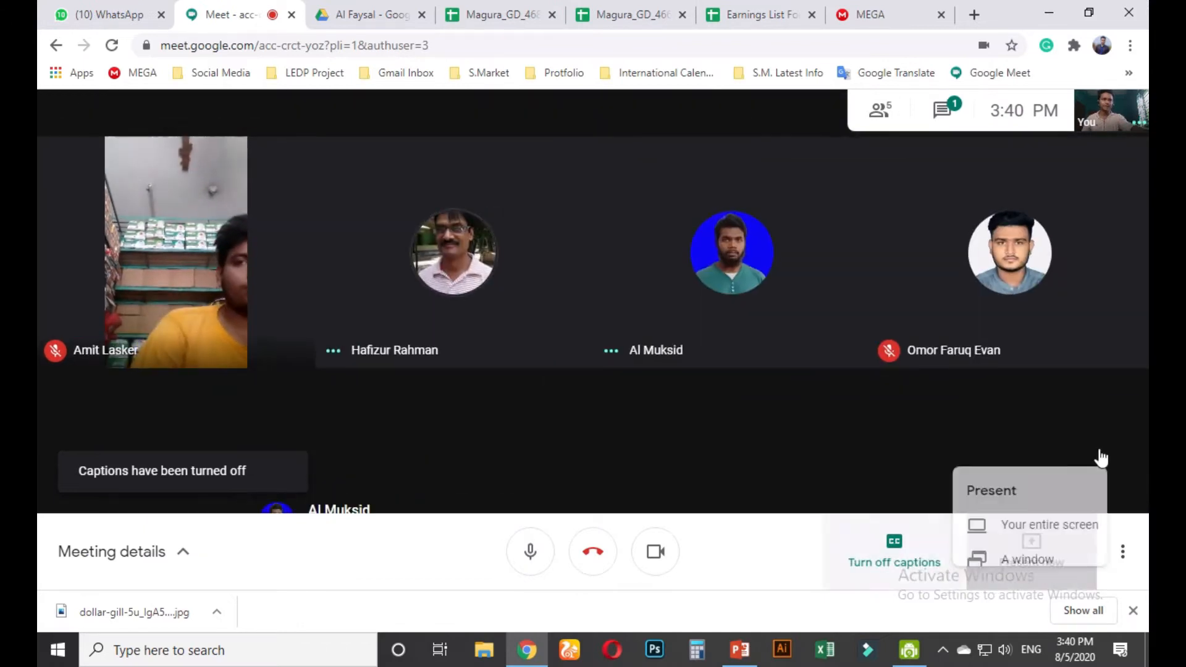
{"action": "left_click", "coordinate": [1050, 402]}
{"action": "left_click", "coordinate": [438, 264]}
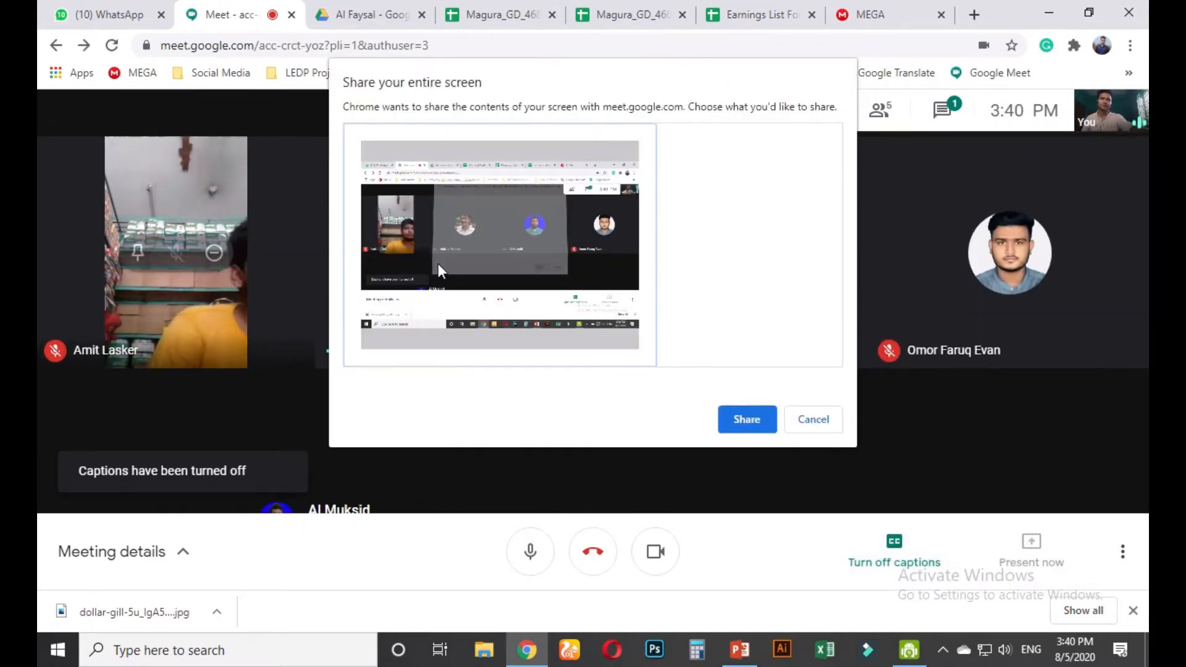
{"action": "left_click", "coordinate": [744, 422]}
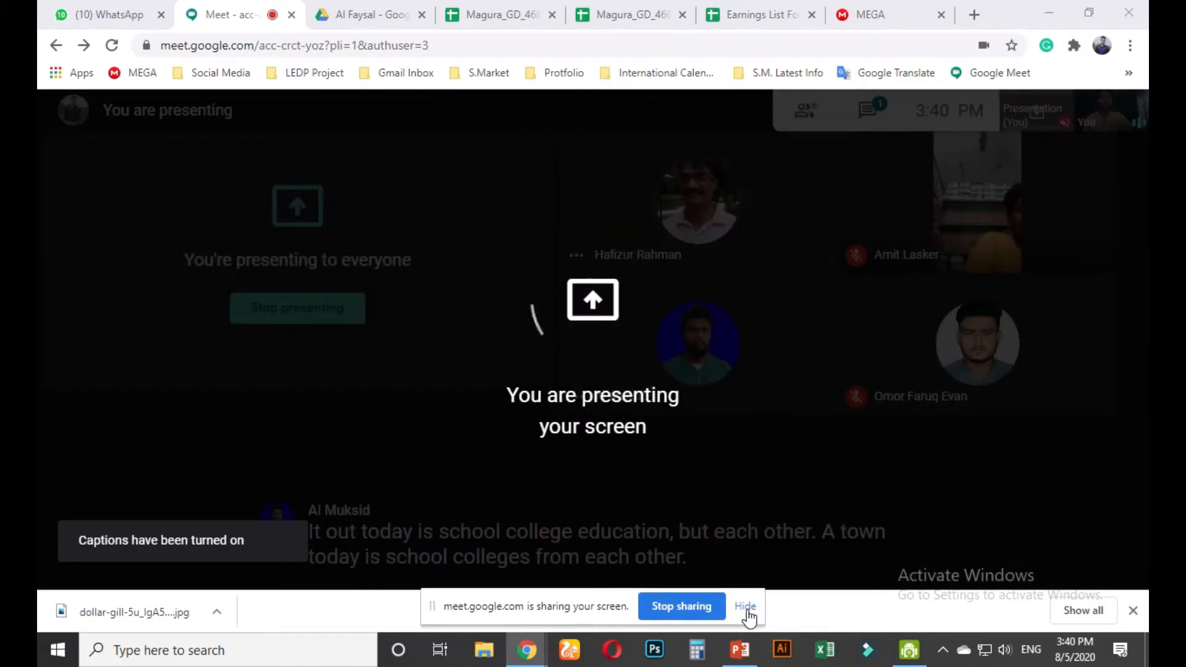
{"action": "left_click", "coordinate": [746, 607]}
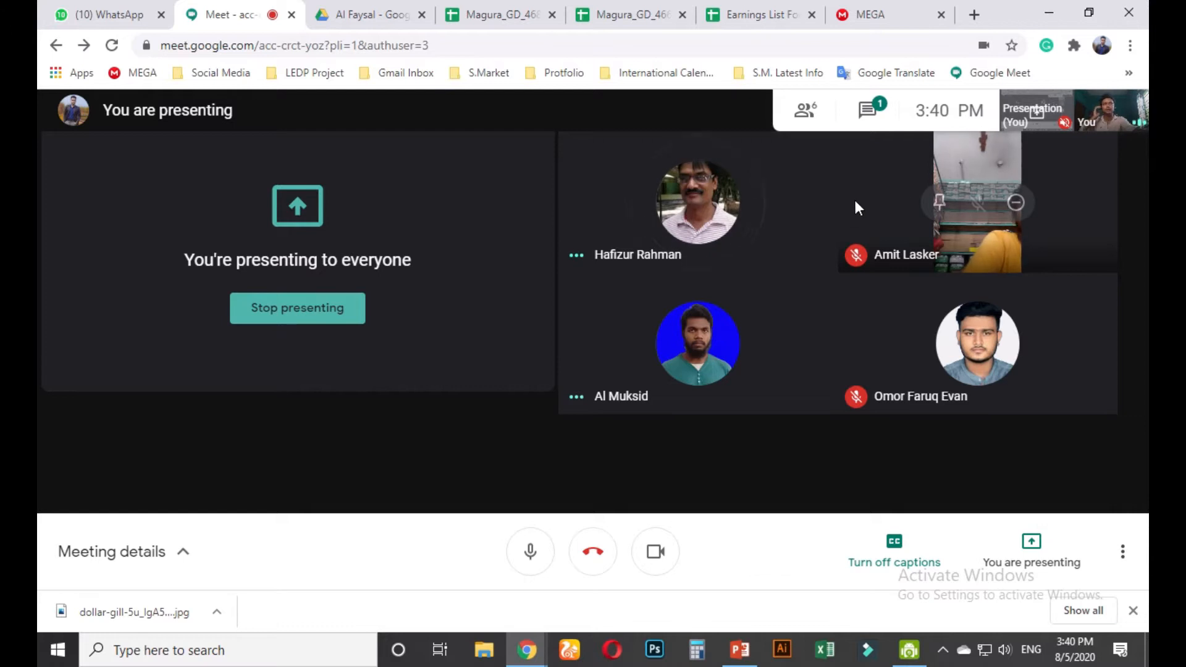
Search Google for "types of logo design" in a new tab and open the 99designs article on the 7 types of logos
{"action": "left_click", "coordinate": [974, 14]}
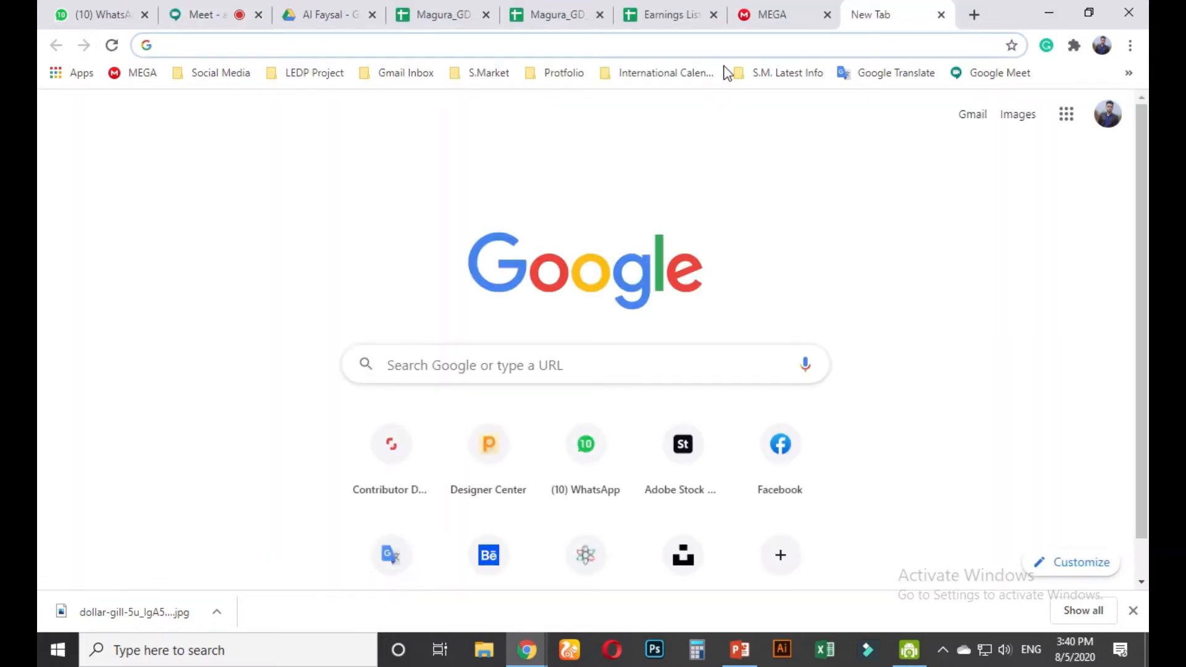
{"action": "type", "text": "type"}
{"action": "key", "text": "BackSpace"}
{"action": "key", "text": "BackSpace"}
{"action": "key", "text": "Down"}
{"action": "key", "text": "Return"}
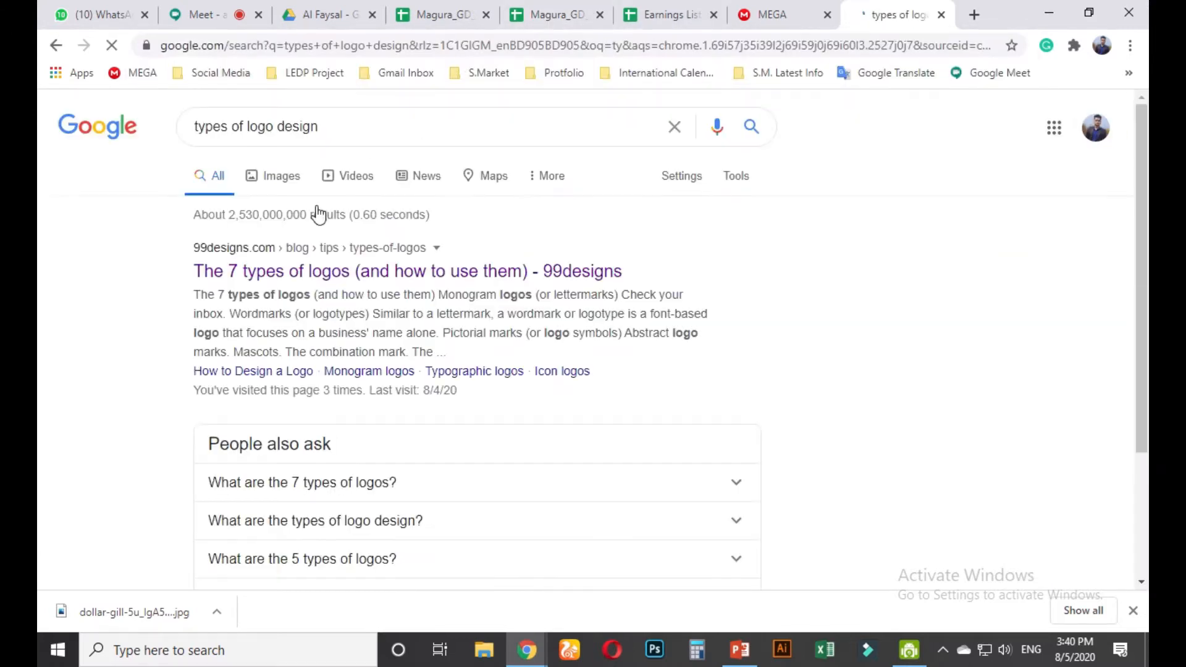
{"action": "left_click", "coordinate": [334, 276]}
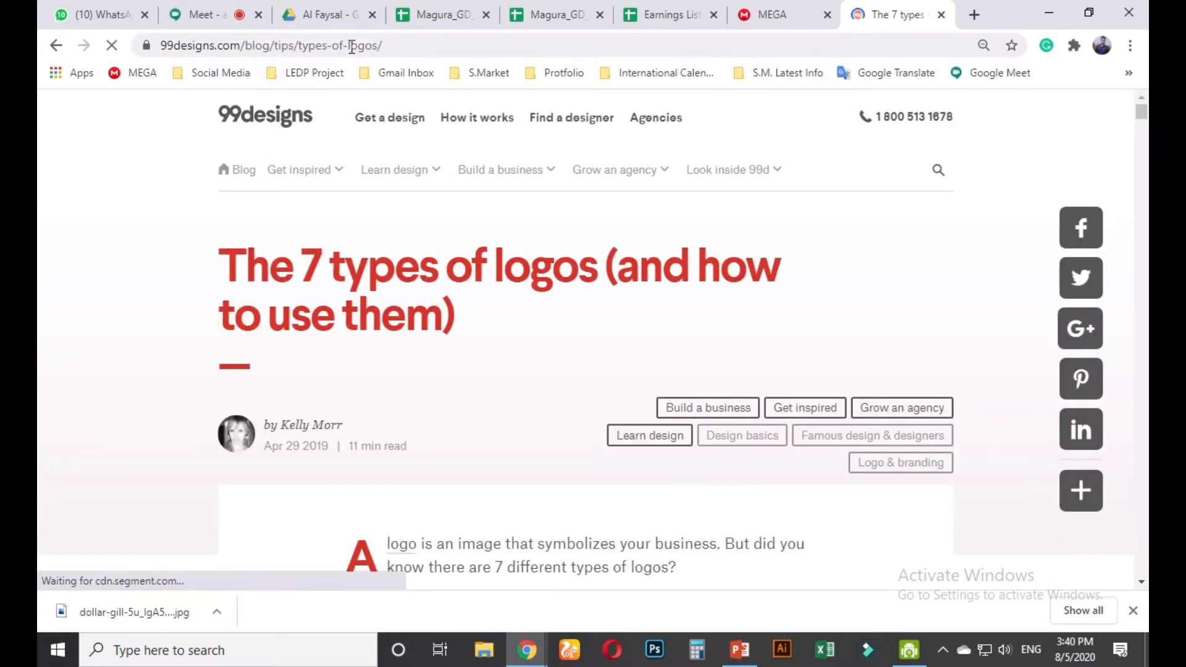
Copy the 99designs article's web address and open the Magura GD-08 group chat in WhatsApp
{"action": "left_click", "coordinate": [389, 45]}
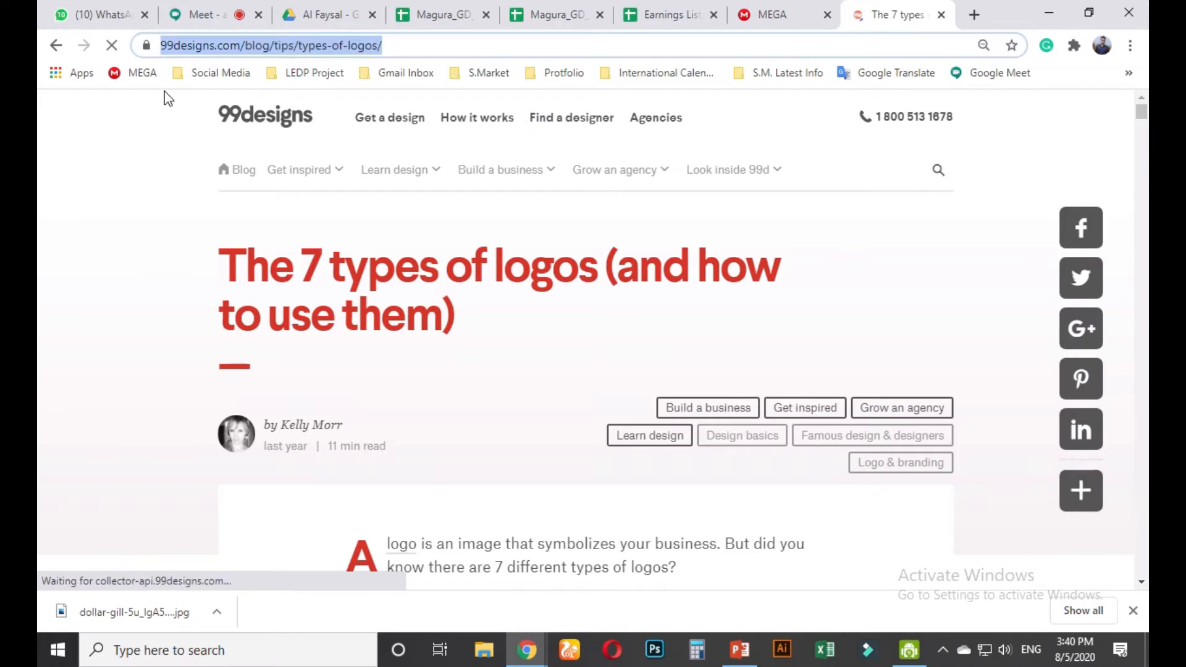
{"action": "left_click", "coordinate": [93, 14]}
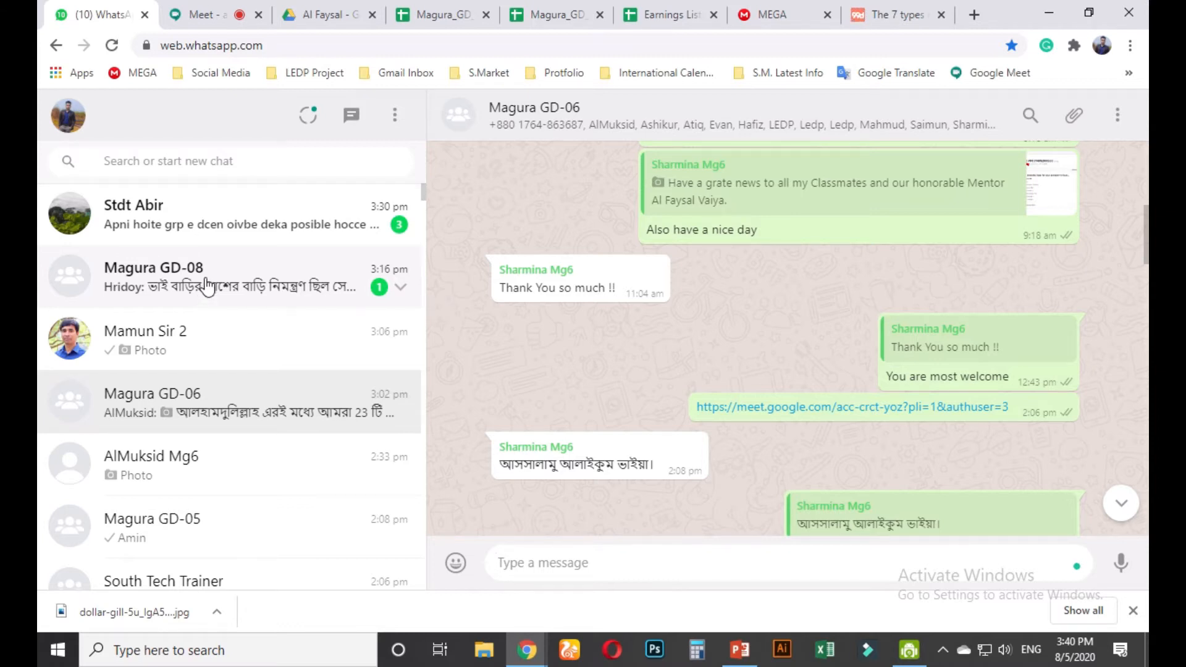
{"action": "left_click", "coordinate": [224, 303]}
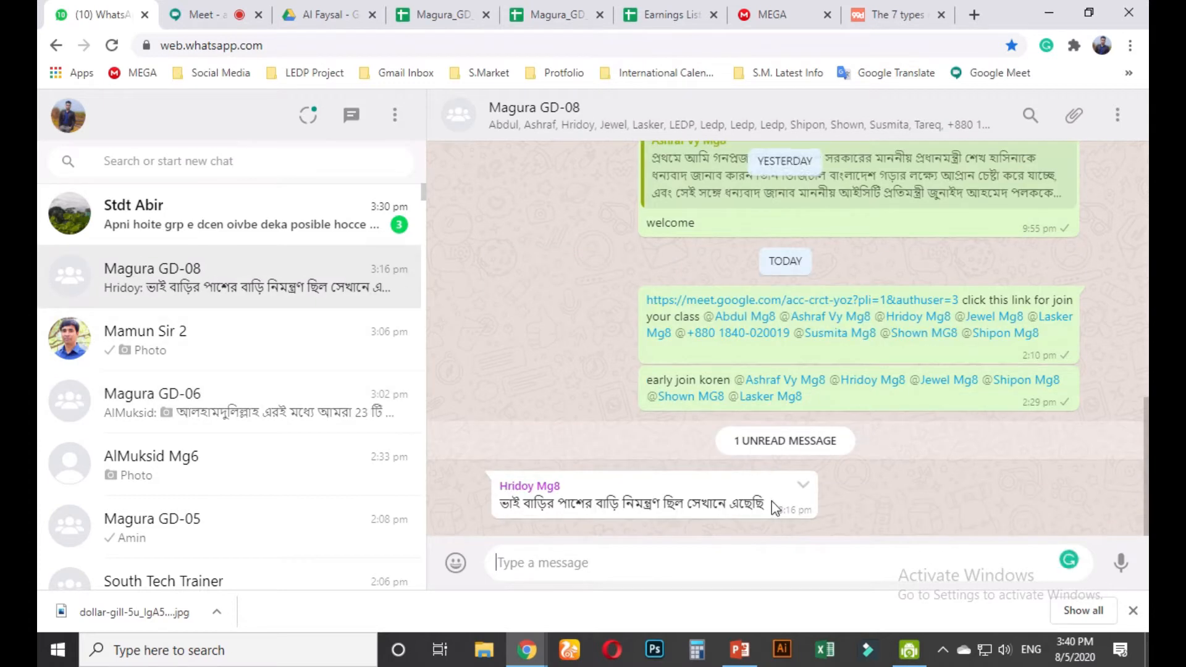
{"action": "left_click", "coordinate": [804, 489]}
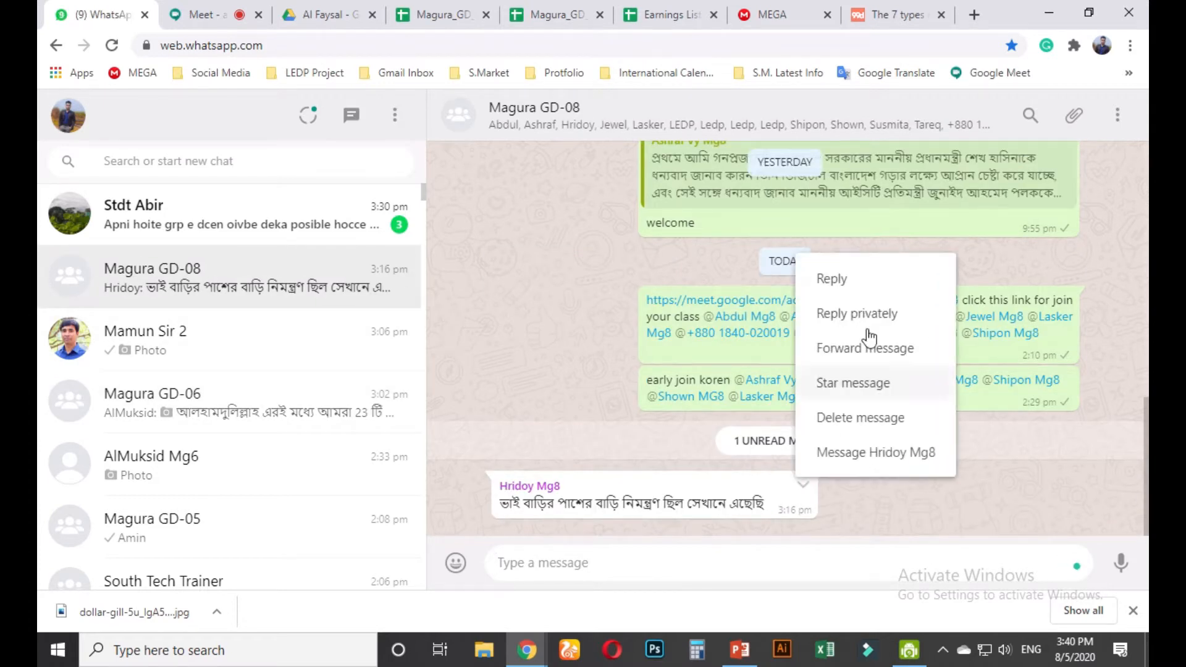
{"action": "left_click", "coordinate": [852, 289]}
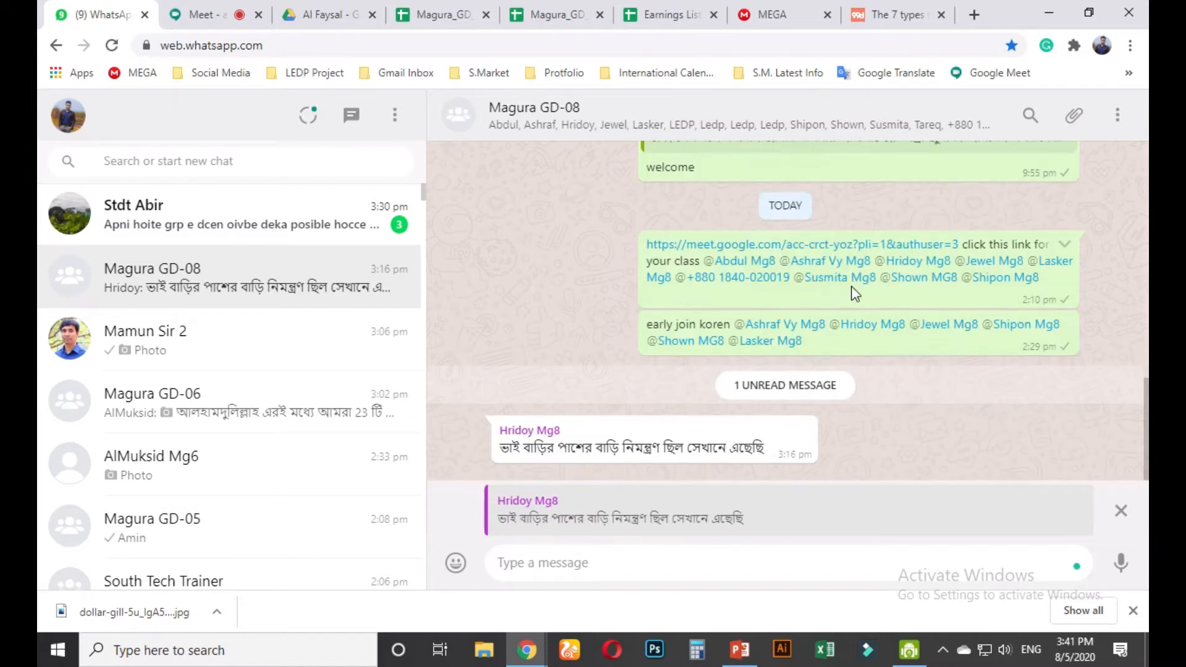
{"action": "type", "text": "fa"}
{"action": "key", "text": "BackSpace"}
{"action": "left_click", "coordinate": [1120, 511]}
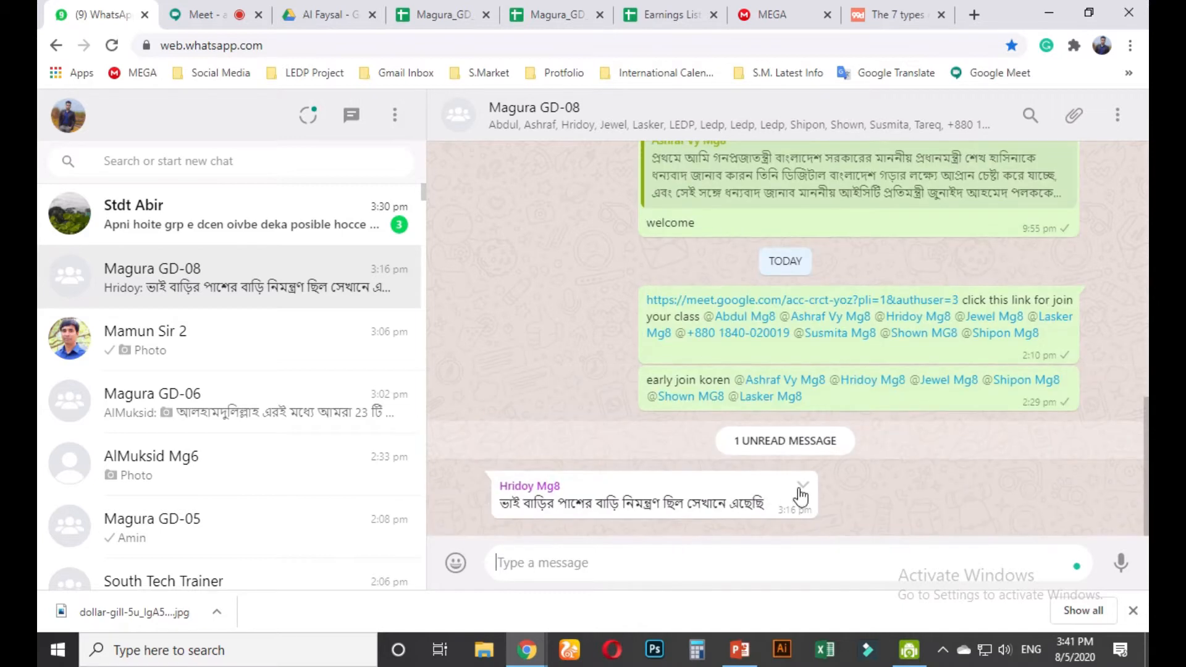
Reply "ok" to the unread student message in the Magura GD-08 group chat
{"action": "left_click", "coordinate": [799, 488]}
{"action": "left_click", "coordinate": [831, 278]}
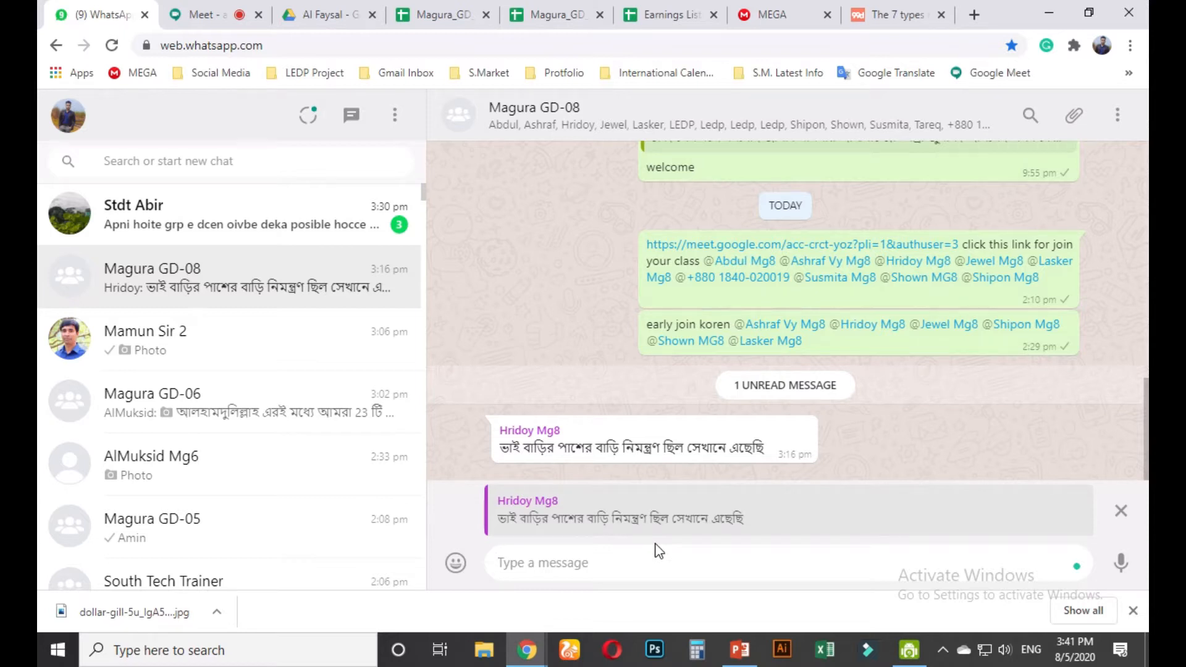
{"action": "left_click", "coordinate": [900, 15]}
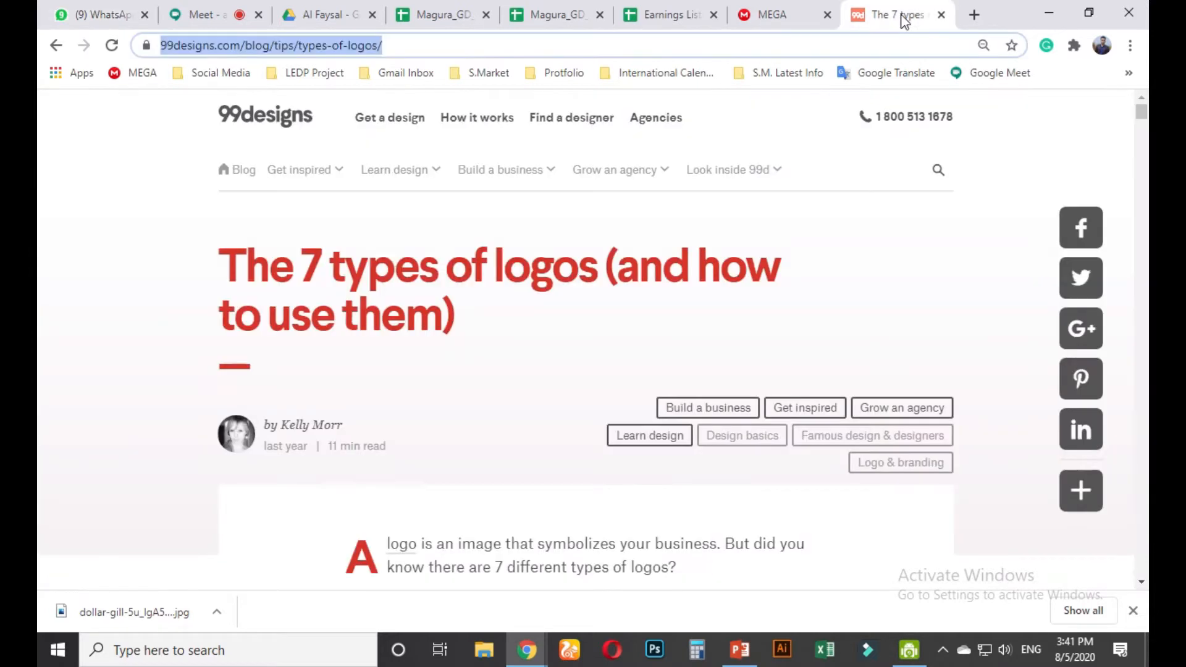
{"action": "left_click", "coordinate": [99, 15]}
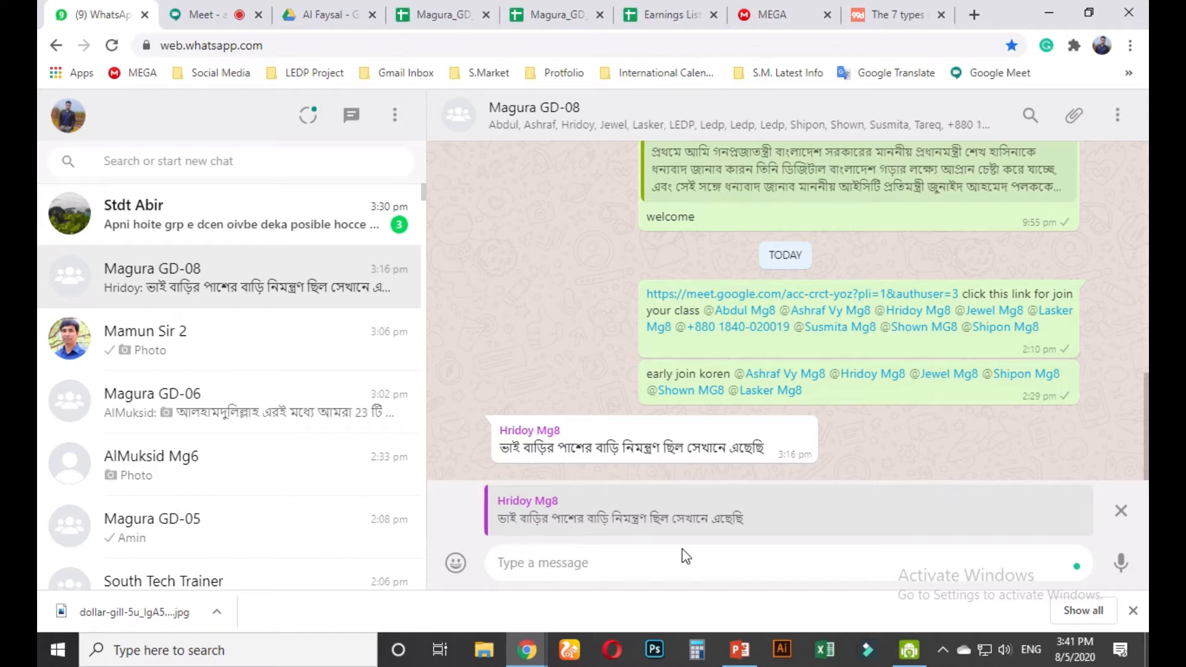
{"action": "type", "text": "ok"}
{"action": "key", "text": "Return"}
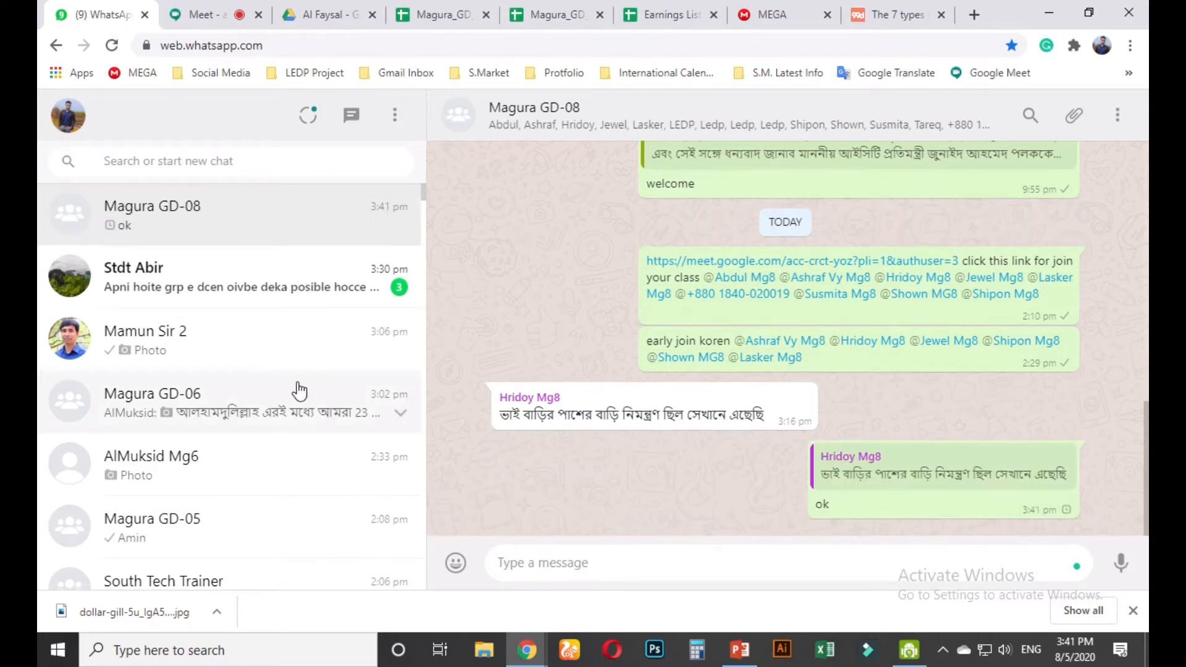
{"action": "left_click", "coordinate": [276, 404]}
{"action": "type", "text": "https://99designs.com/blog/tips/types-of-logos/"}
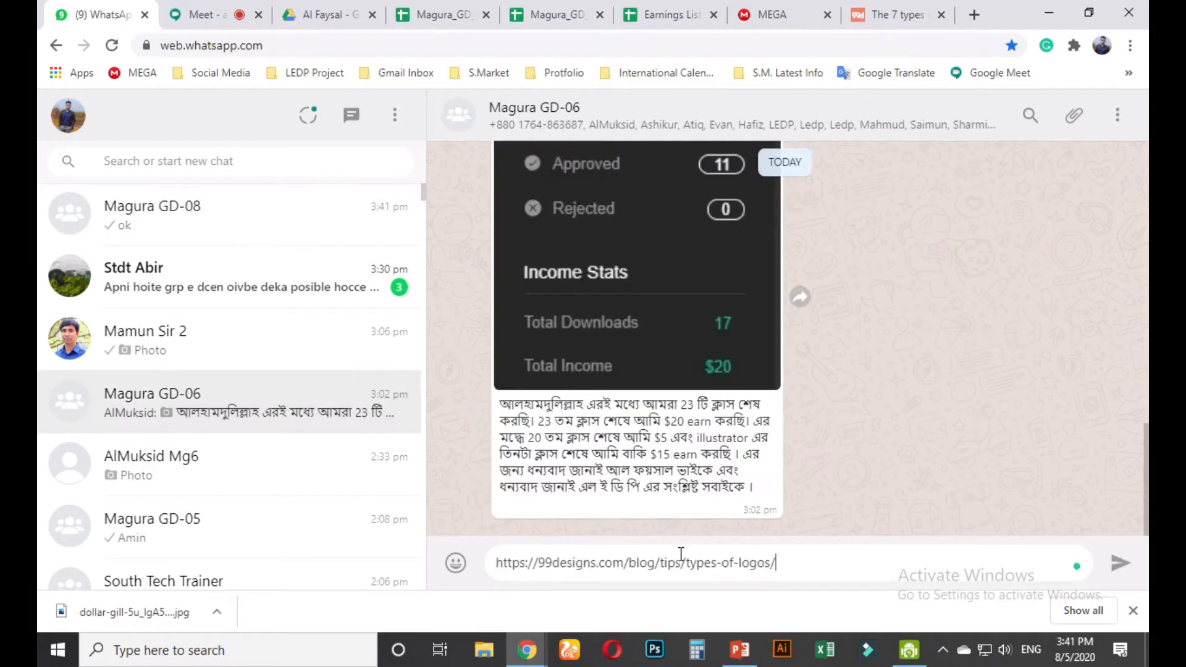
{"action": "key", "text": "Return"}
{"action": "scroll", "coordinate": [259, 457], "scroll_direction": "down", "scroll_amount": 3}
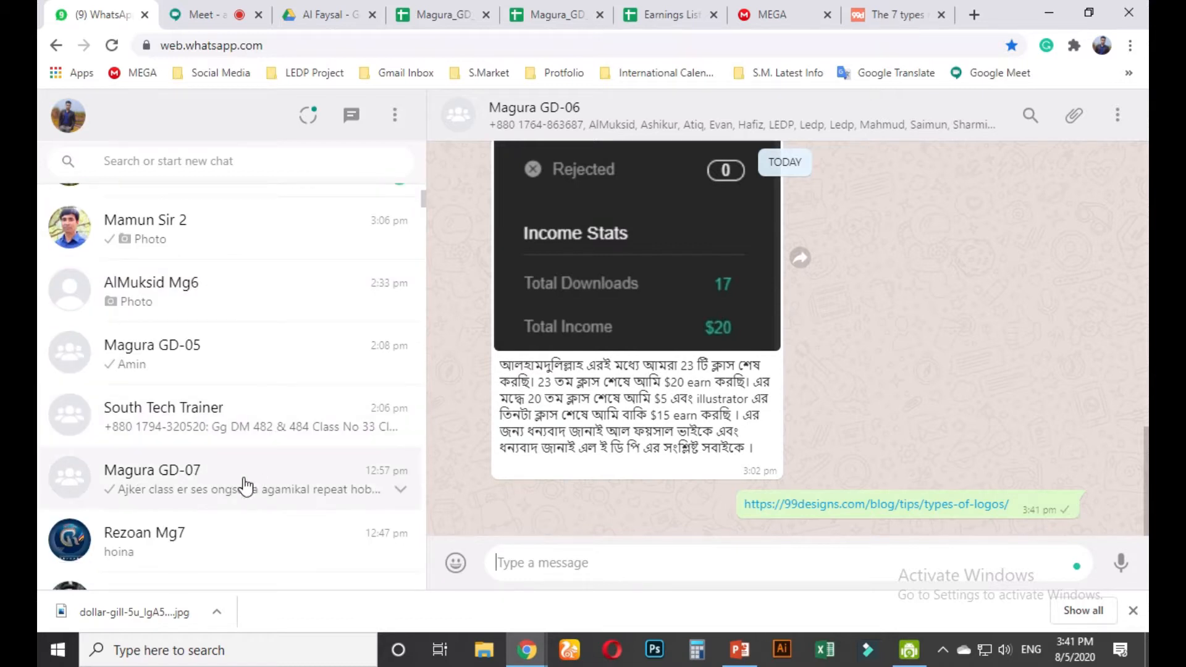
{"action": "left_click", "coordinate": [245, 485]}
{"action": "type", "text": "https://99designs.com/blog/tips/types-of-logos/"}
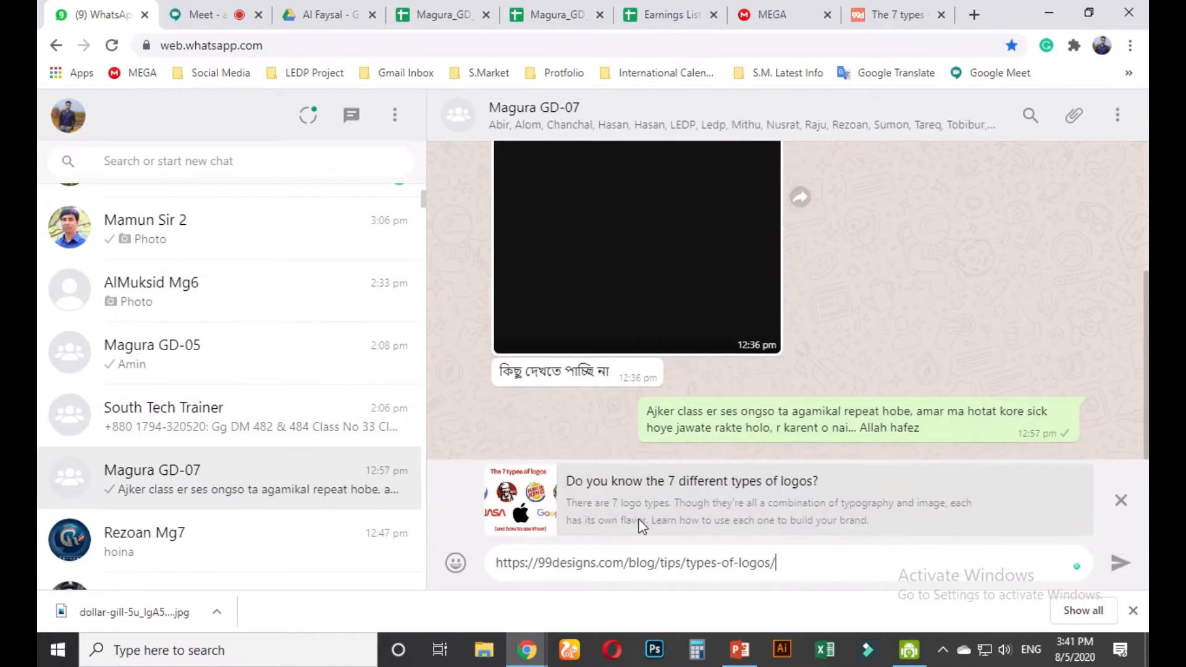
{"action": "key", "text": "Return"}
Skim the 99designs logo types article from its introduction down to section 7, The emblem
{"action": "key", "text": "ctrl+9"}
{"action": "scroll", "coordinate": [488, 445], "scroll_direction": "down", "scroll_amount": 4}
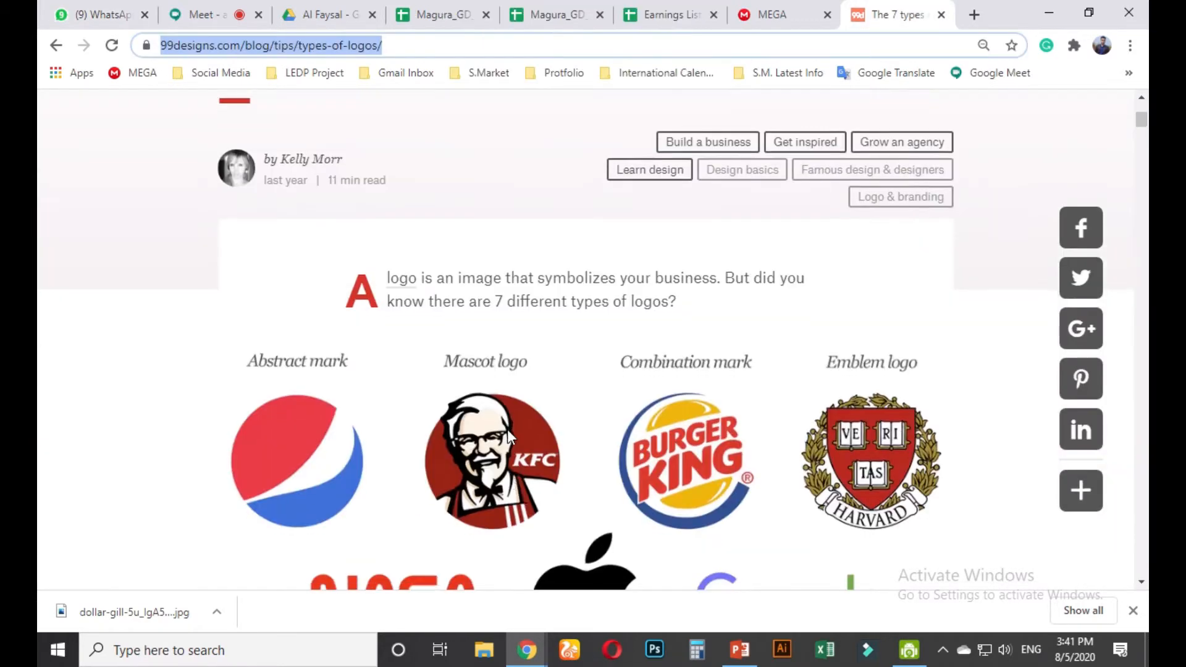
{"action": "scroll", "coordinate": [507, 429], "scroll_direction": "down", "scroll_amount": 15}
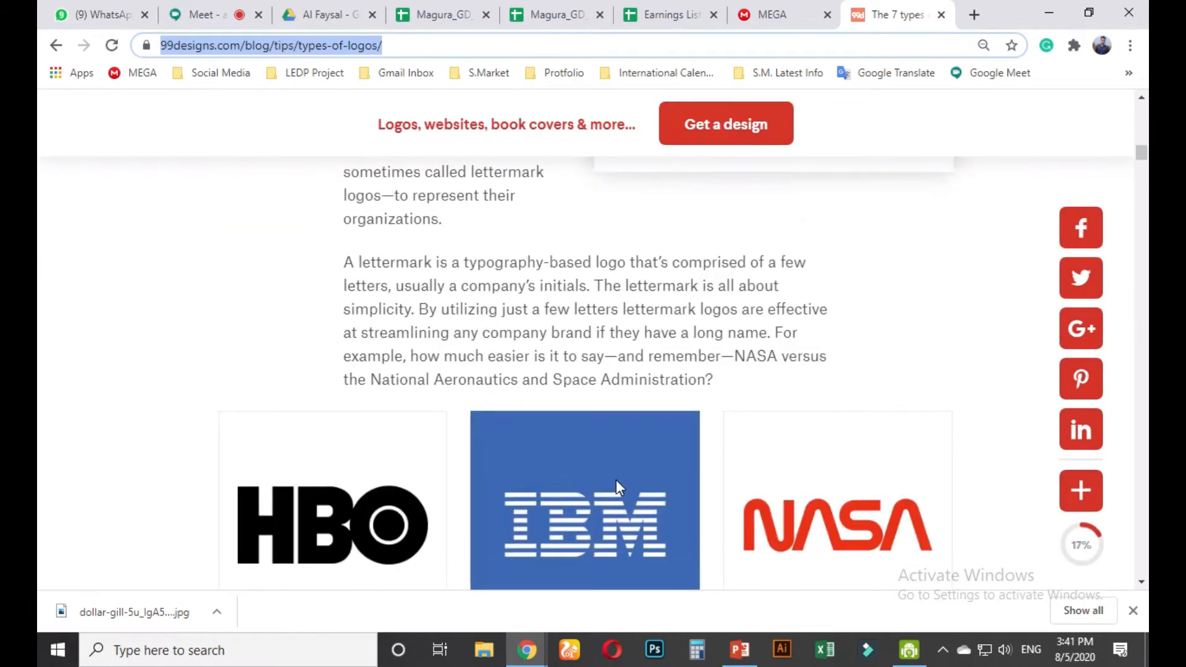
{"action": "scroll", "coordinate": [615, 481], "scroll_direction": "down", "scroll_amount": 15}
{"action": "scroll", "coordinate": [591, 489], "scroll_direction": "down", "scroll_amount": 15}
{"action": "scroll", "coordinate": [590, 480], "scroll_direction": "down", "scroll_amount": 15}
{"action": "scroll", "coordinate": [588, 479], "scroll_direction": "down", "scroll_amount": 9}
{"action": "scroll", "coordinate": [588, 479], "scroll_direction": "up", "scroll_amount": 3}
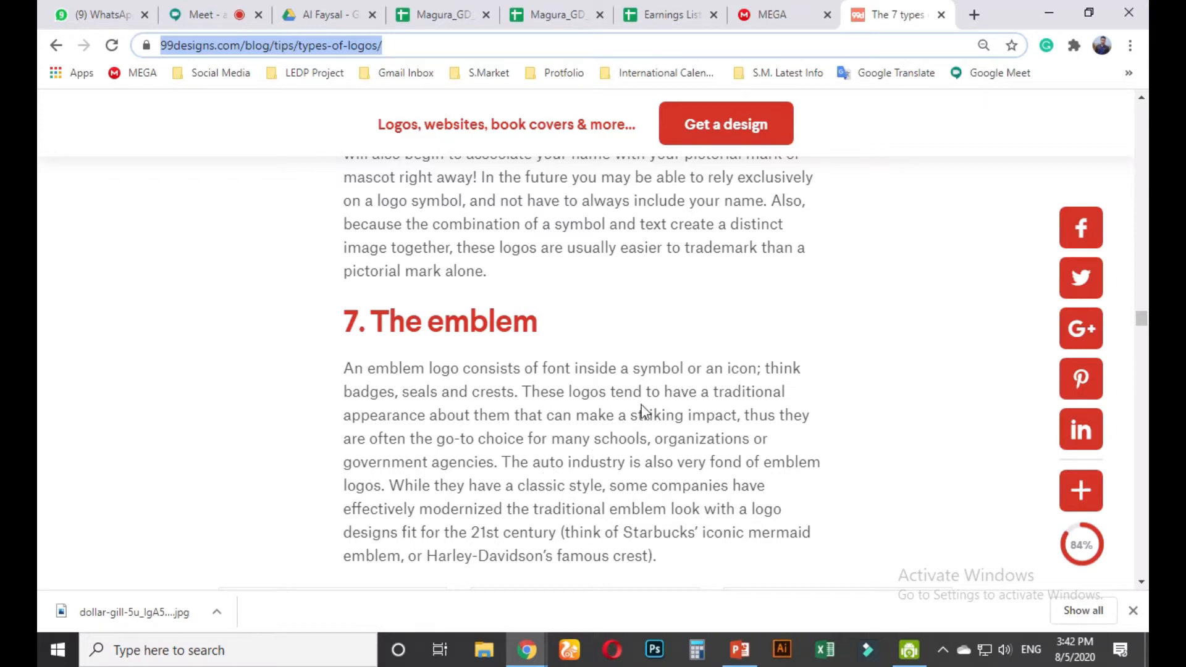
Highlight the phrases "badges, seals and crests", "schools, organizations" and "government agencies" in the emblem section
{"action": "left_click_drag", "start_coordinate": [346, 387], "coordinate": [514, 391]}
{"action": "scroll", "coordinate": [576, 456], "scroll_direction": "down", "scroll_amount": 4}
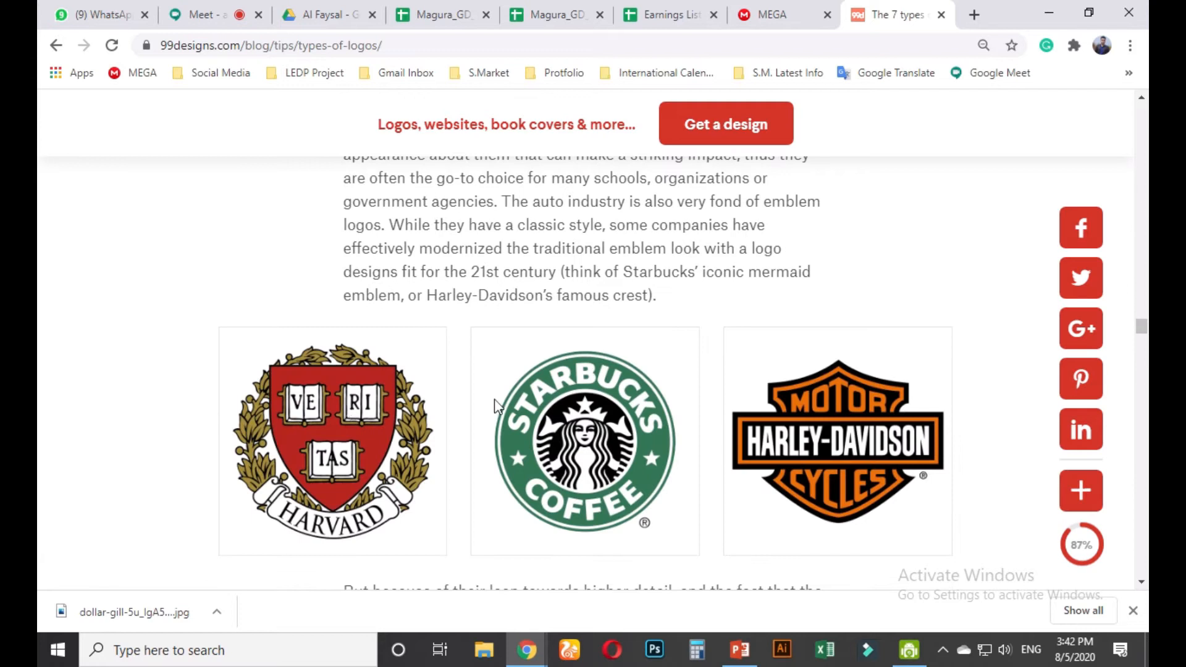
{"action": "scroll", "coordinate": [502, 358], "scroll_direction": "up", "scroll_amount": 1}
{"action": "left_click_drag", "start_coordinate": [594, 265], "coordinate": [754, 268]}
{"action": "left_click_drag", "start_coordinate": [344, 289], "coordinate": [495, 289]}
Capture the screen area with the Harvard, Starbucks and Harley-Davidson emblem logos and copy it to the clipboard
{"action": "scroll", "coordinate": [611, 449], "scroll_direction": "down", "scroll_amount": 3}
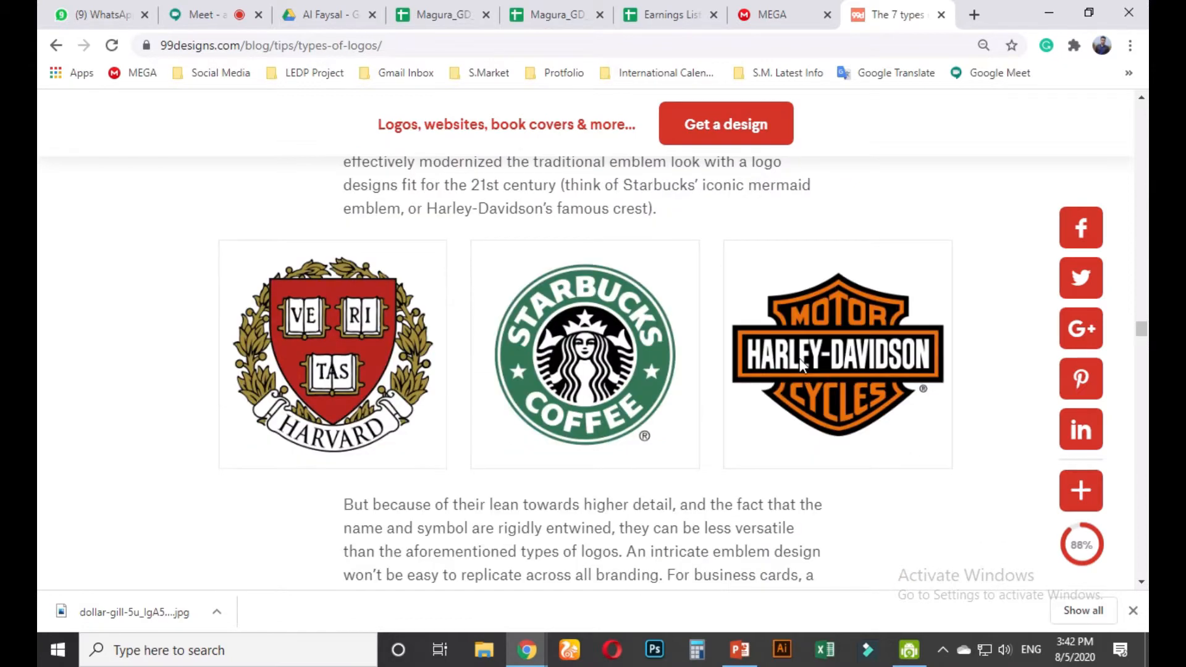
{"action": "key", "text": "Print"}
{"action": "left_click_drag", "start_coordinate": [211, 233], "coordinate": [963, 473]}
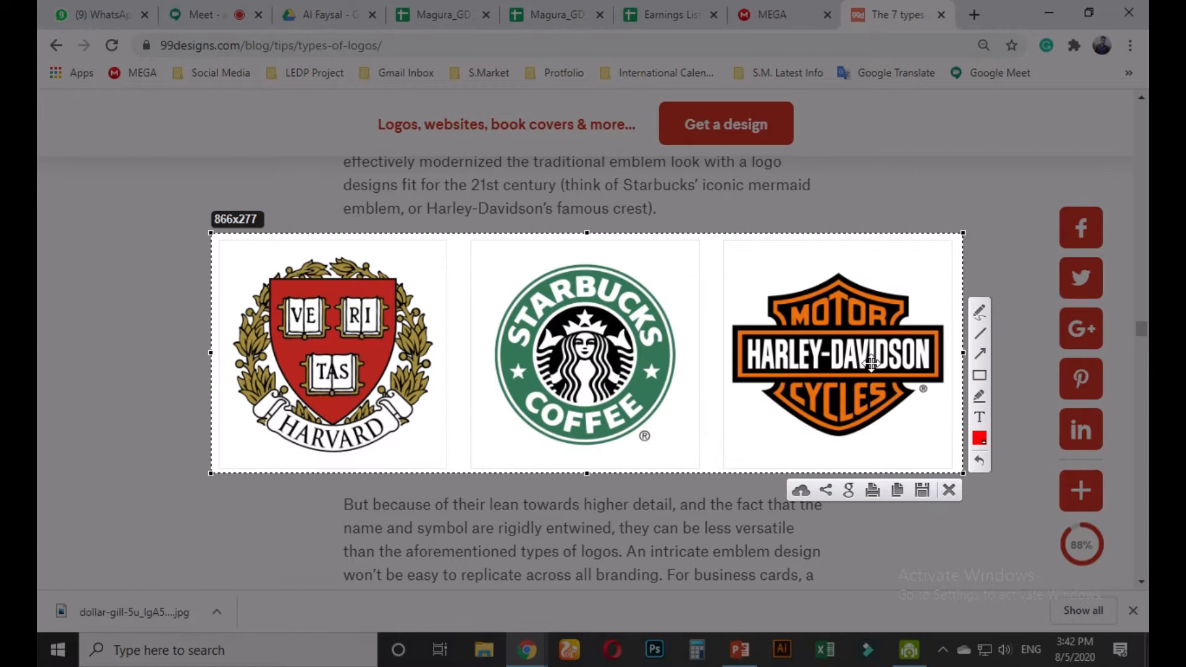
{"action": "left_click", "coordinate": [898, 490]}
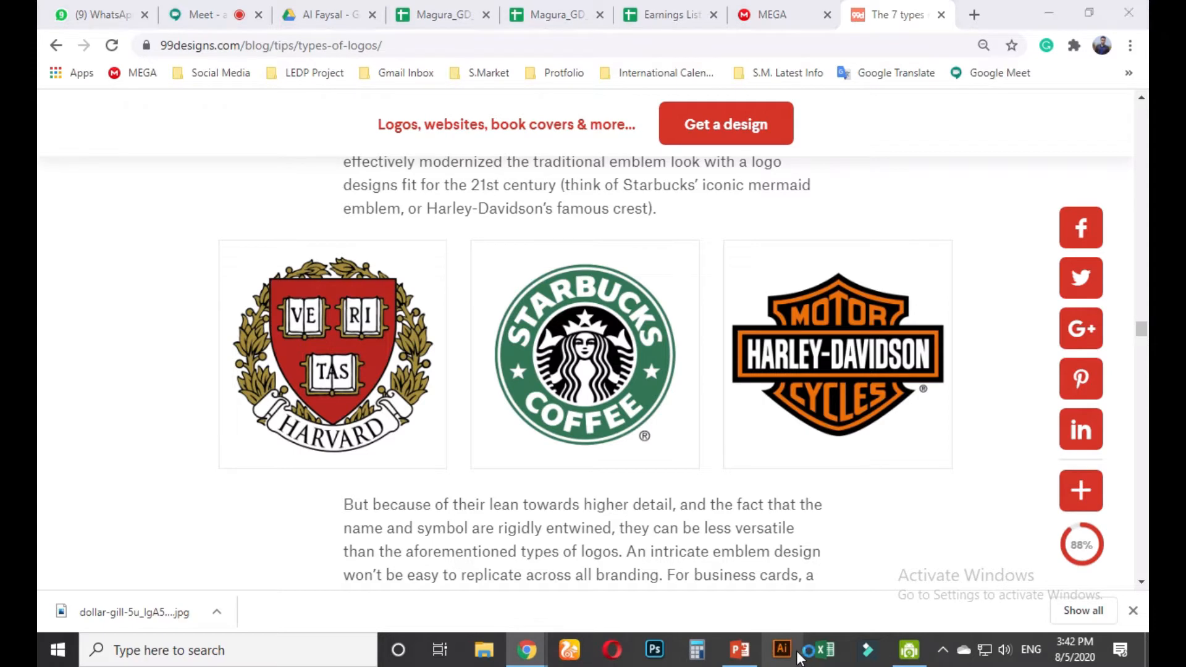
Minimize Chrome, quit the Adobe Creative Cloud error dialog, and open 2ledp-module-graphic-design-.pdf from the desktop
{"action": "left_click", "coordinate": [1048, 13]}
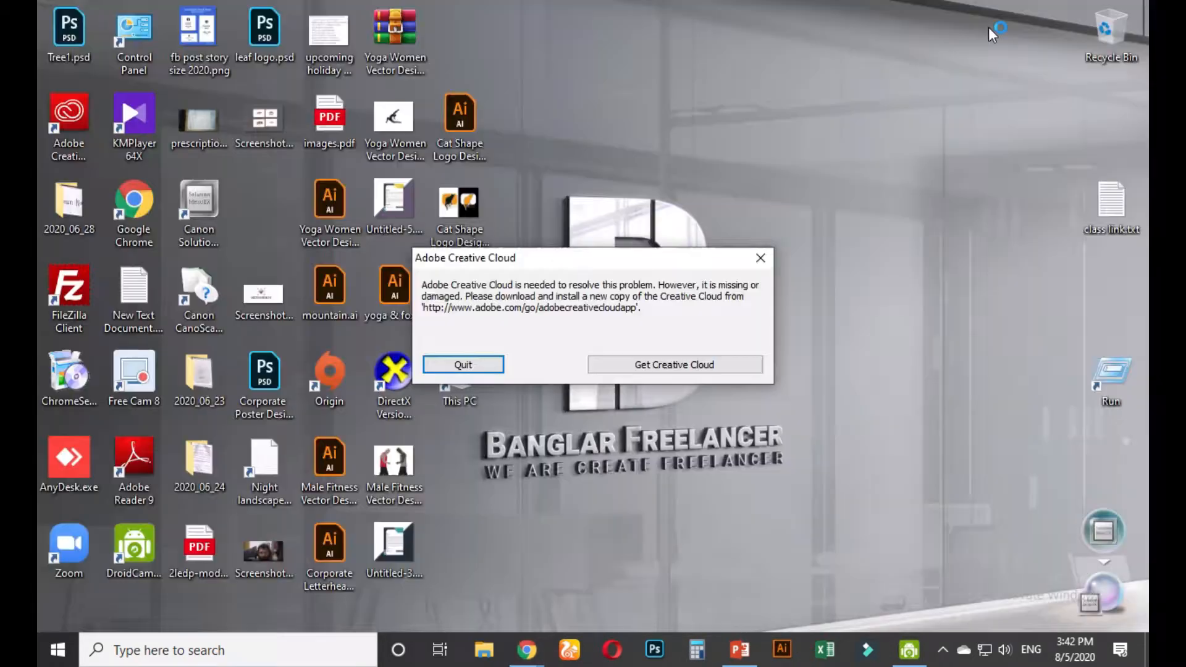
{"action": "left_click", "coordinate": [476, 365]}
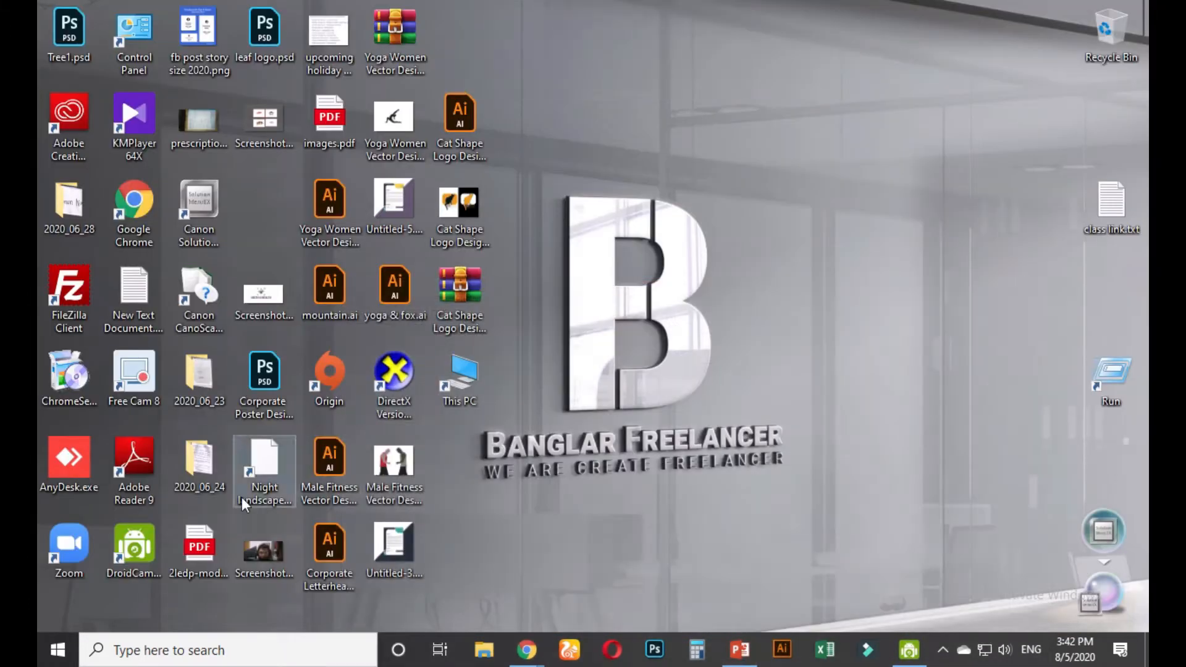
{"action": "double_click", "coordinate": [216, 536]}
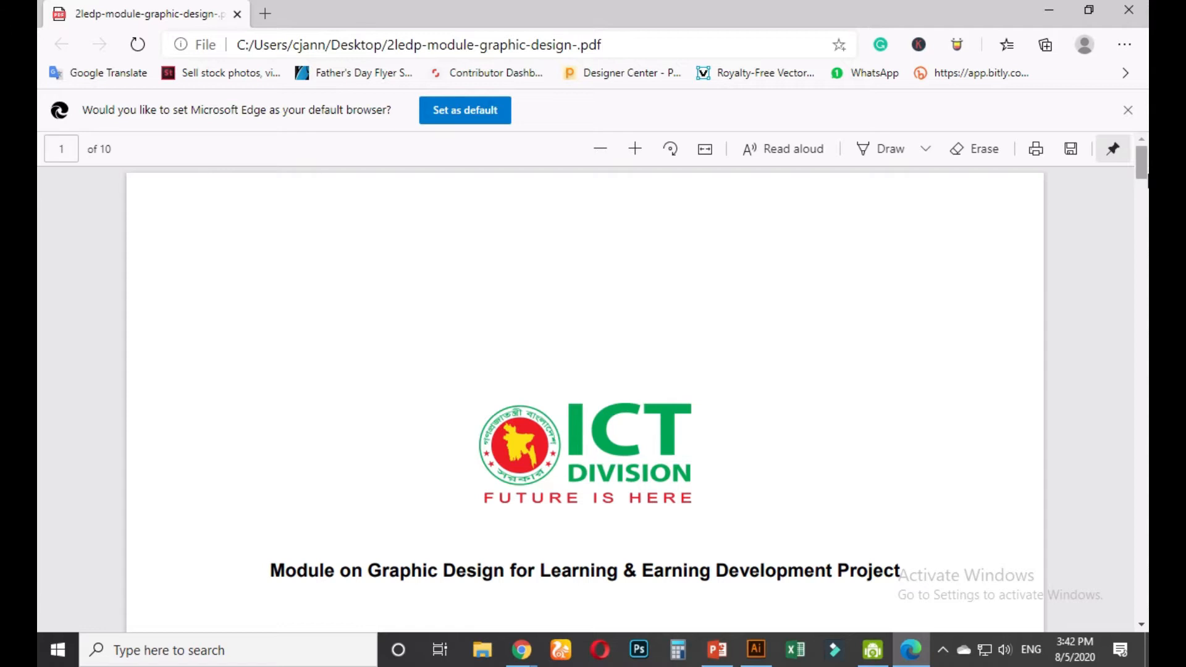
Examine the Illustrator class outline on page 9 of the graphic design module PDF, then minimize the PDF window
{"action": "left_click_drag", "start_coordinate": [1141, 162], "coordinate": [1140, 501]}
{"action": "scroll", "coordinate": [955, 429], "scroll_direction": "up", "scroll_amount": 13}
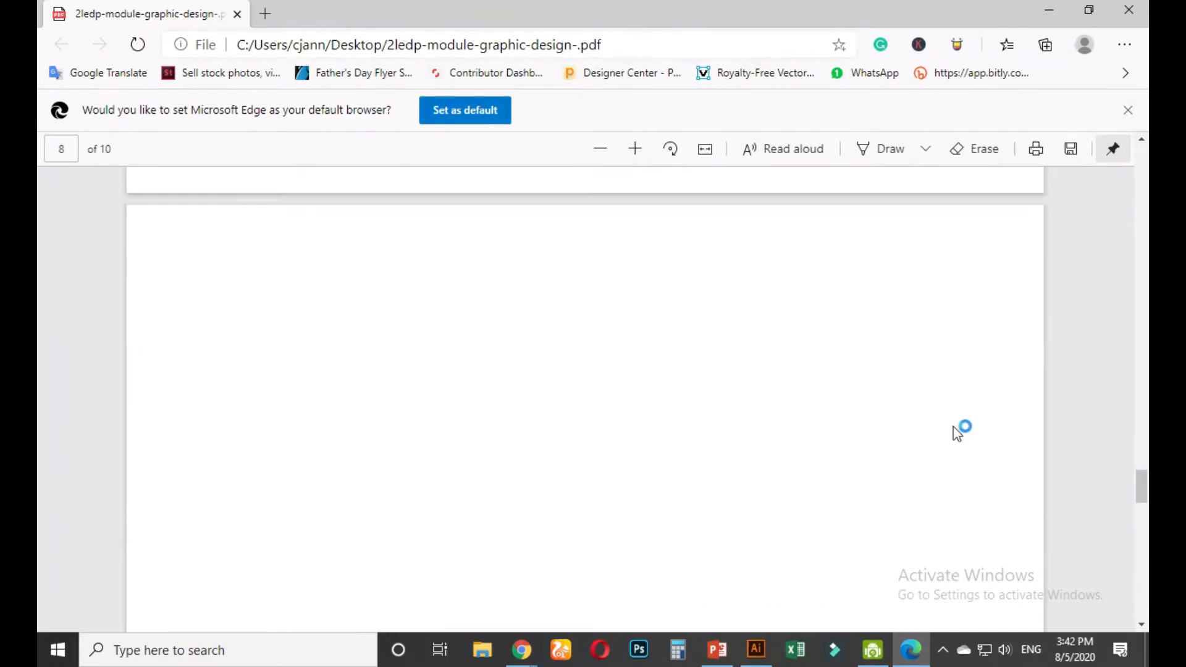
{"action": "scroll", "coordinate": [957, 431], "scroll_direction": "down", "scroll_amount": 5}
{"action": "scroll", "coordinate": [1013, 463], "scroll_direction": "down", "scroll_amount": 15}
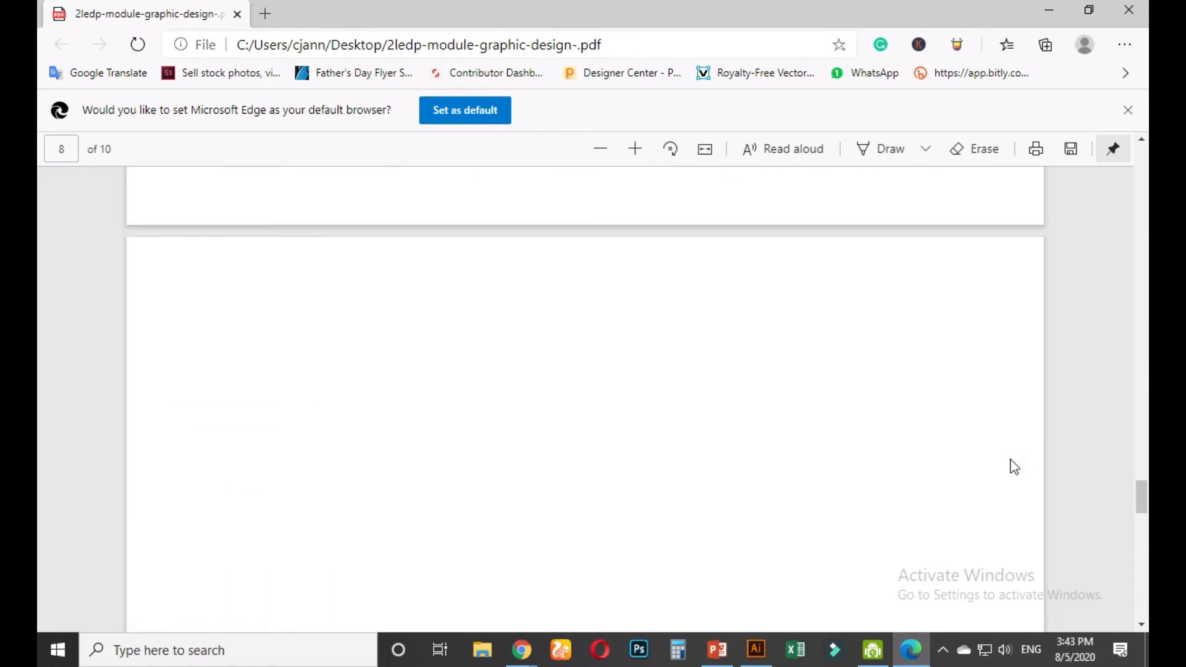
{"action": "scroll", "coordinate": [1011, 458], "scroll_direction": "down", "scroll_amount": 12}
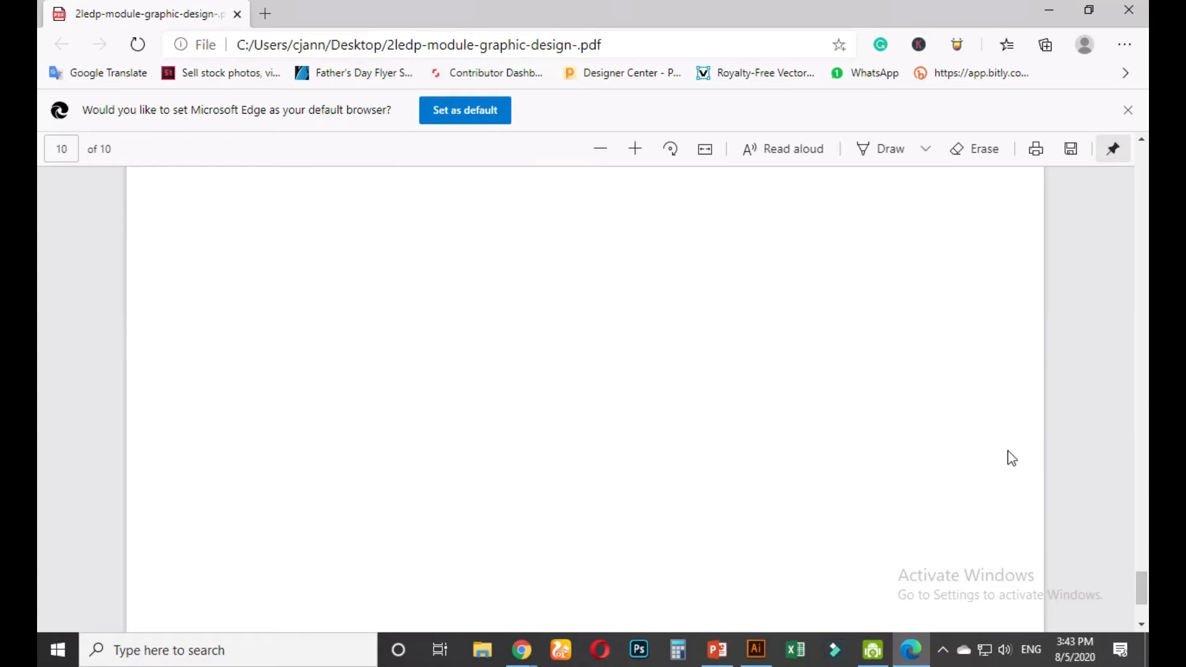
{"action": "scroll", "coordinate": [1002, 448], "scroll_direction": "up", "scroll_amount": 8}
{"action": "scroll", "coordinate": [1004, 450], "scroll_direction": "up", "scroll_amount": 4}
{"action": "scroll", "coordinate": [1007, 466], "scroll_direction": "down", "scroll_amount": 10}
{"action": "scroll", "coordinate": [1010, 457], "scroll_direction": "up", "scroll_amount": 12}
{"action": "scroll", "coordinate": [980, 452], "scroll_direction": "down", "scroll_amount": 6}
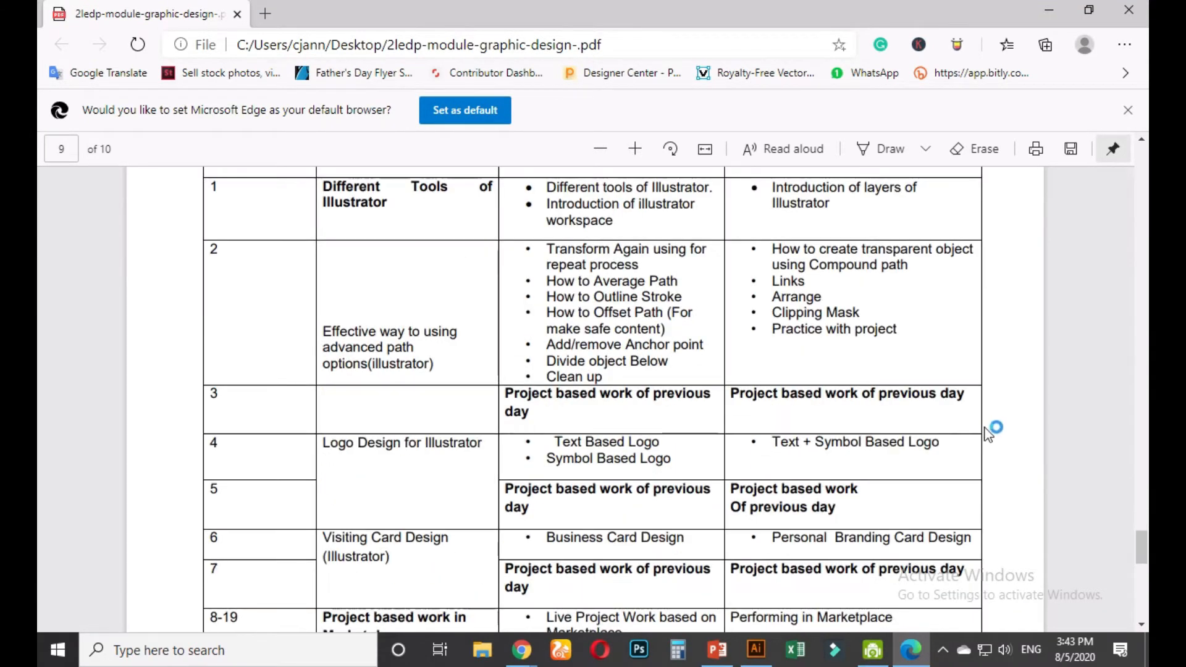
{"action": "left_click", "coordinate": [1048, 14]}
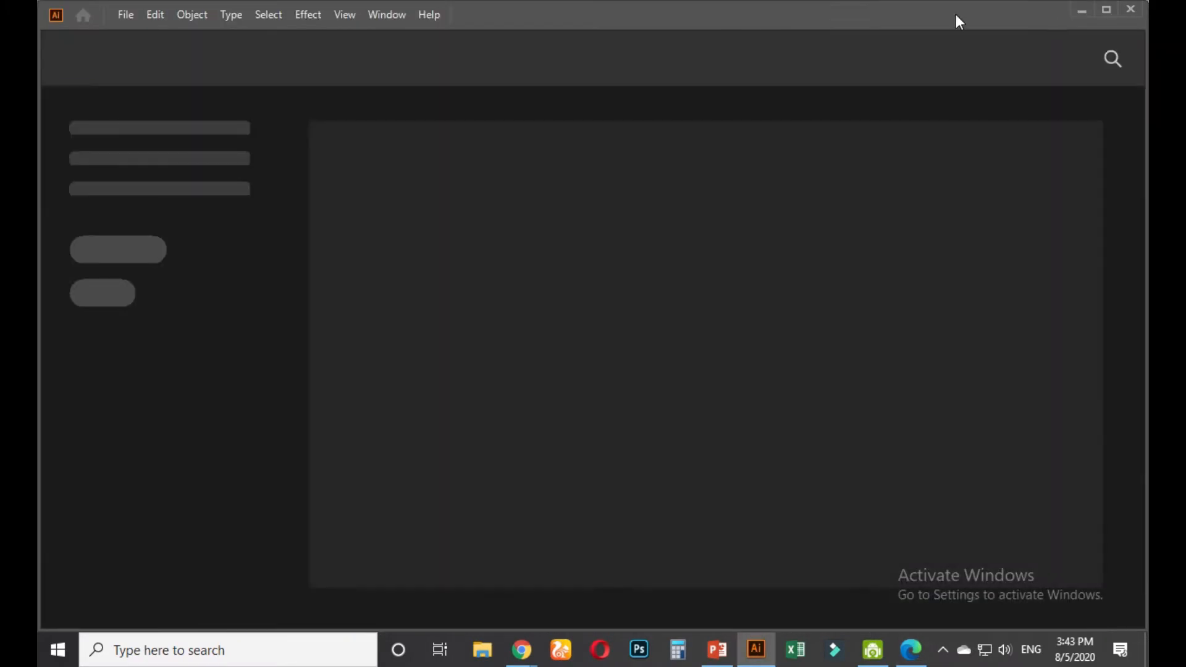
Minimize Illustrator and return to the Google Meet call in Chrome to check on the class
{"action": "left_click", "coordinate": [1081, 10]}
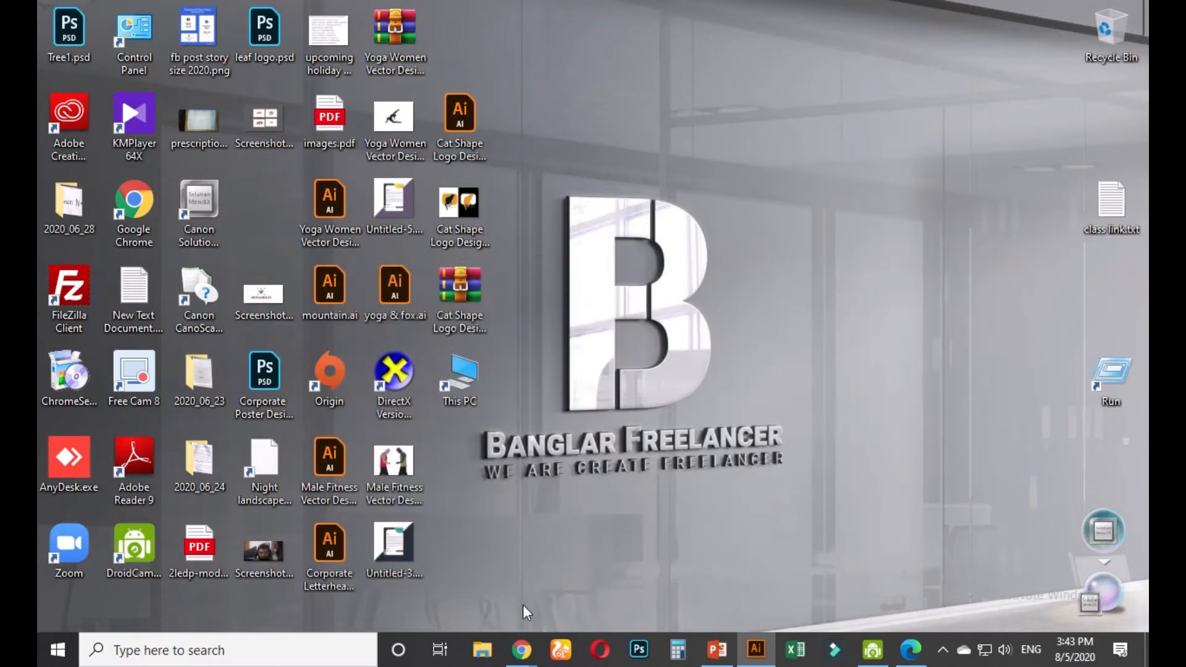
{"action": "mouse_move", "coordinate": [521, 651]}
{"action": "left_click", "coordinate": [430, 601]}
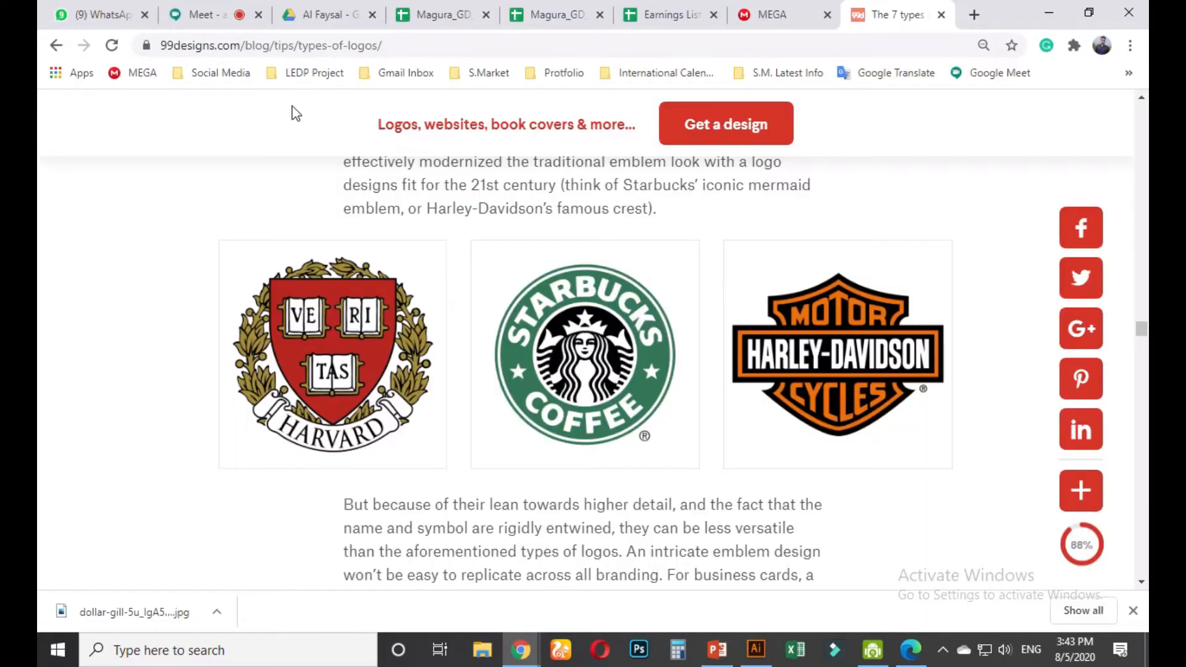
{"action": "left_click", "coordinate": [222, 14]}
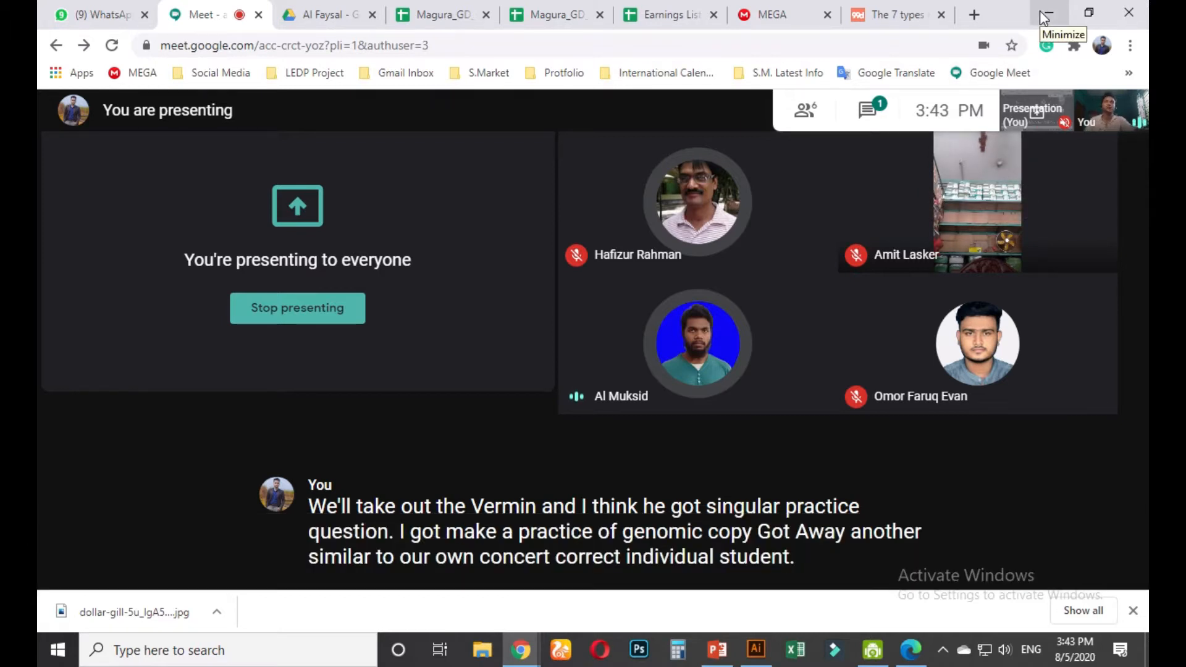
{"action": "mouse_move", "coordinate": [1057, 2]}
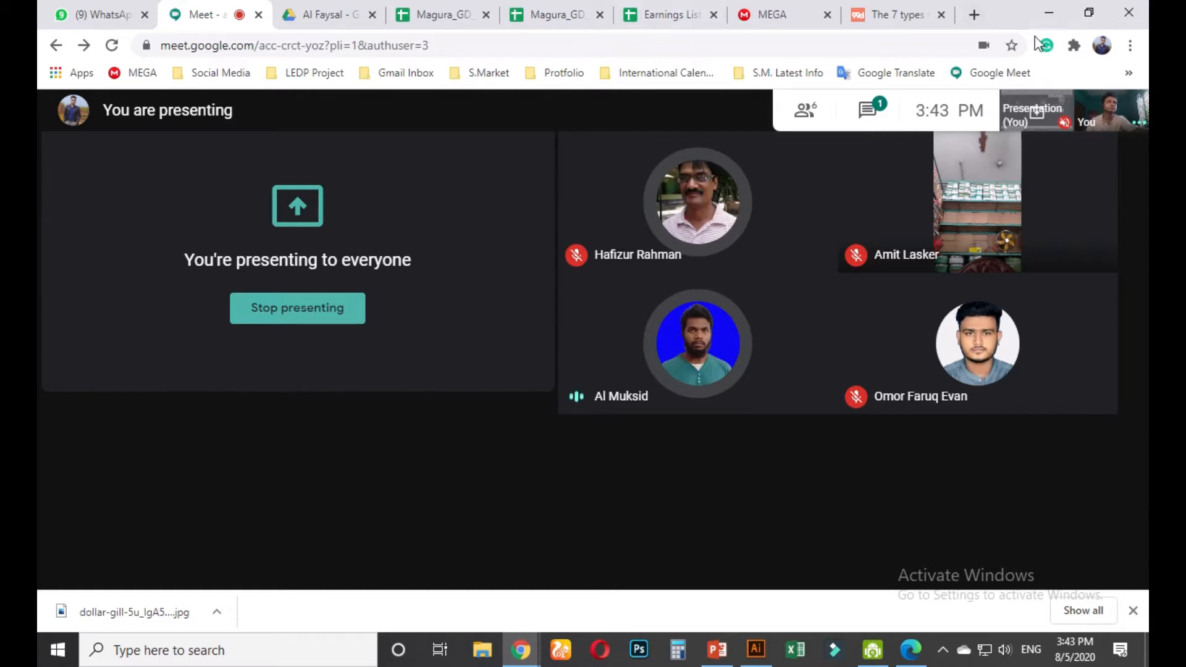
Minimize Chrome, switch to Illustrator, and start setting up a new document
{"action": "left_click", "coordinate": [1030, 14]}
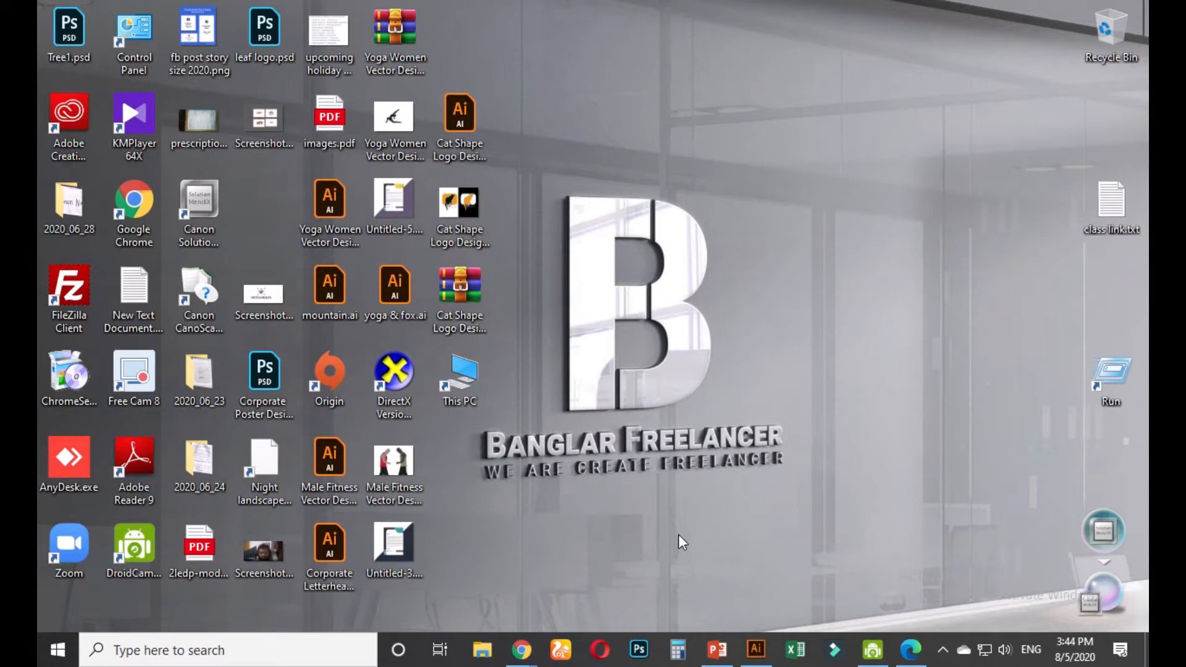
{"action": "left_click", "coordinate": [753, 642]}
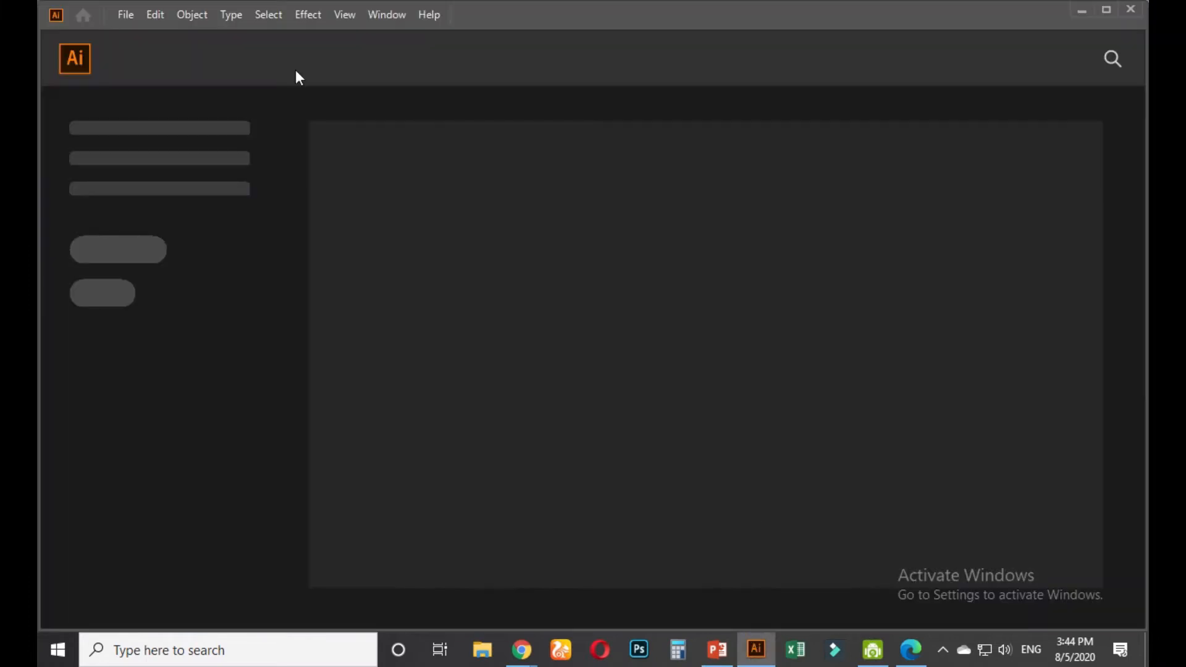
{"action": "left_click", "coordinate": [132, 15]}
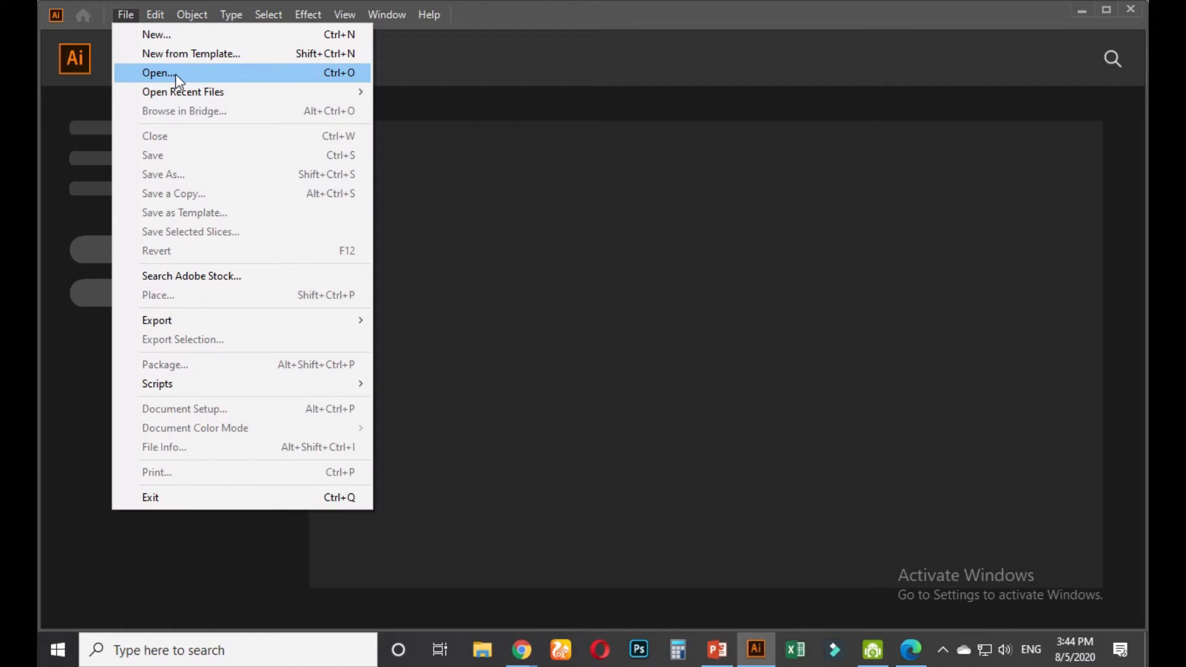
{"action": "left_click", "coordinate": [158, 35]}
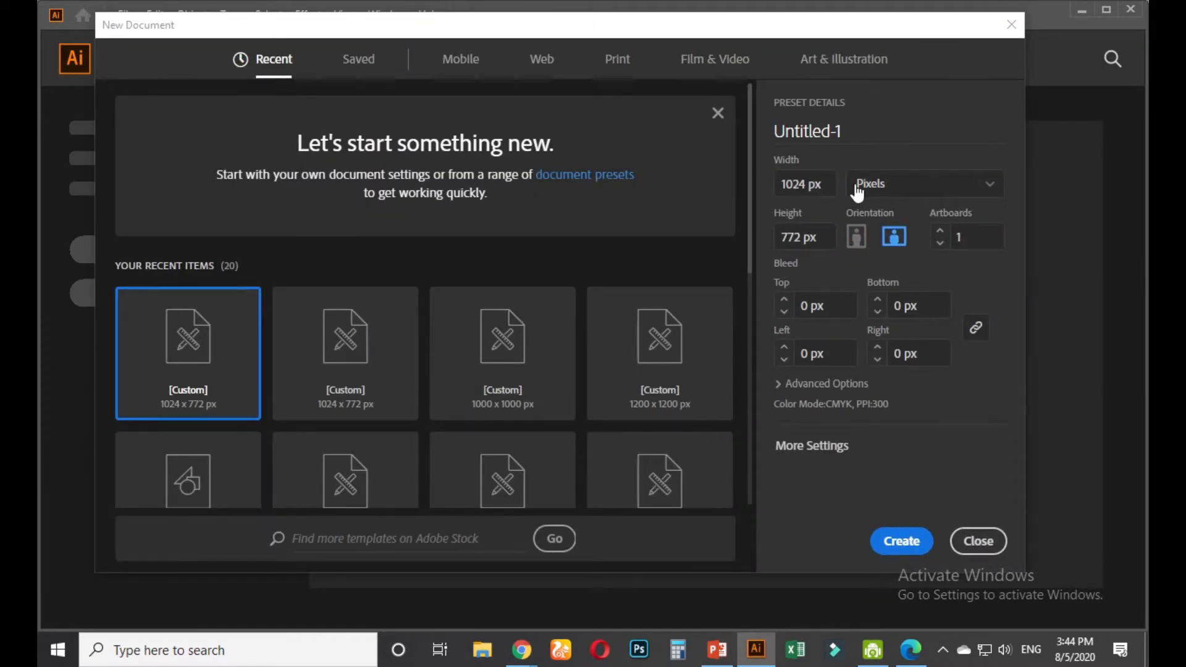
Create a 1000 x 1000 px document with RGB colour mode and Screen (72 ppi) raster effects
{"action": "left_click_drag", "start_coordinate": [823, 185], "coordinate": [780, 185]}
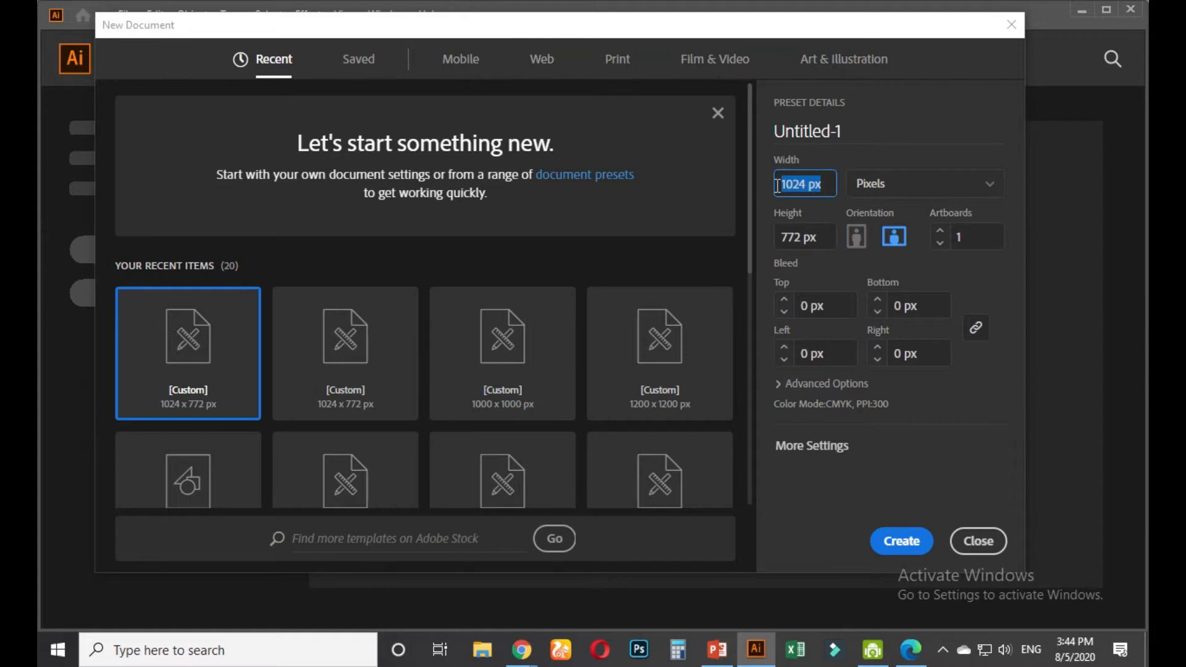
{"action": "type", "text": "1000"}
{"action": "key", "text": "Tab"}
{"action": "type", "text": "1"}
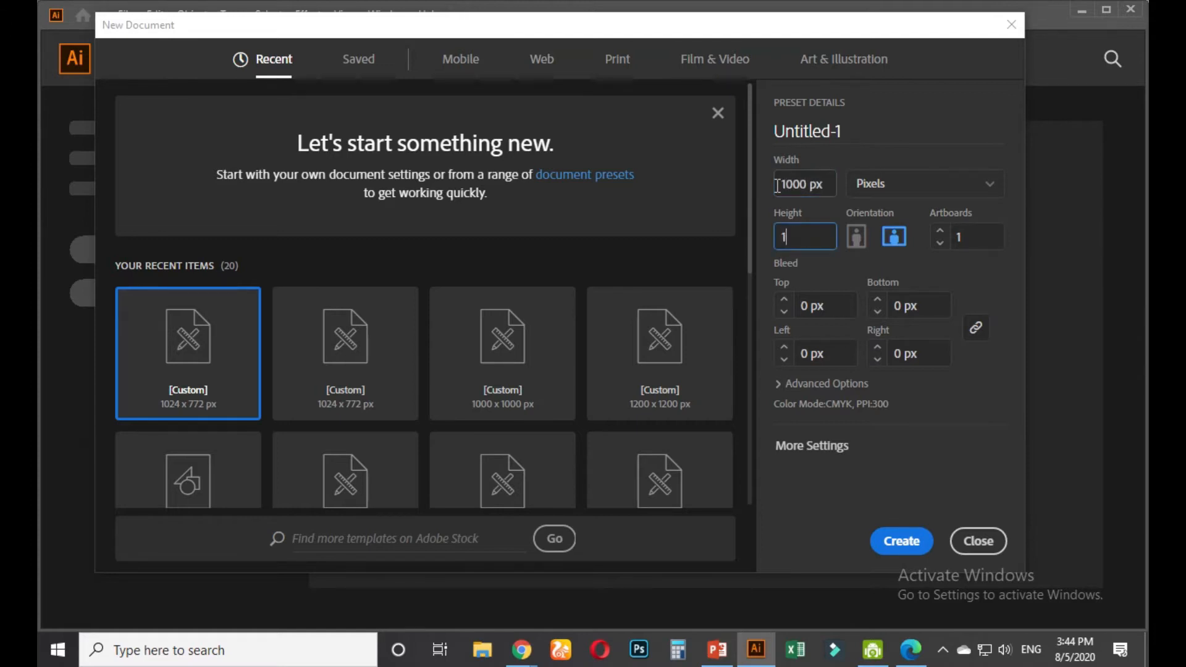
{"action": "left_click", "coordinate": [809, 385]}
{"action": "left_click", "coordinate": [872, 406]}
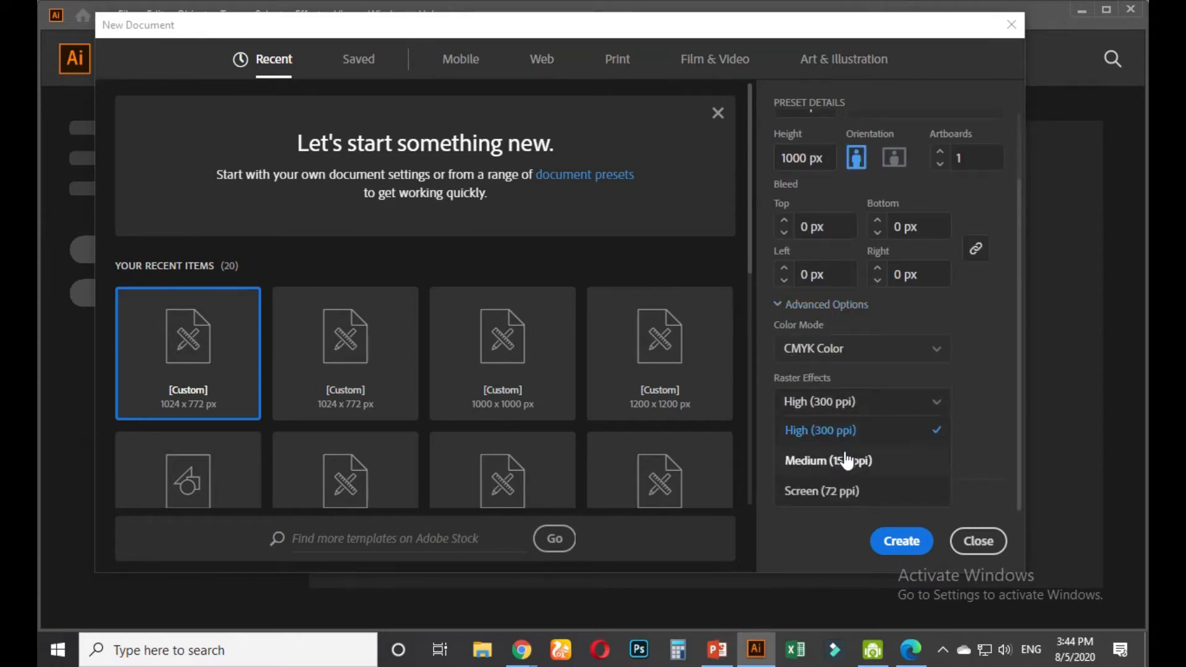
{"action": "left_click", "coordinate": [843, 488]}
{"action": "left_click", "coordinate": [894, 357]}
{"action": "left_click", "coordinate": [803, 377]}
{"action": "left_click", "coordinate": [901, 541]}
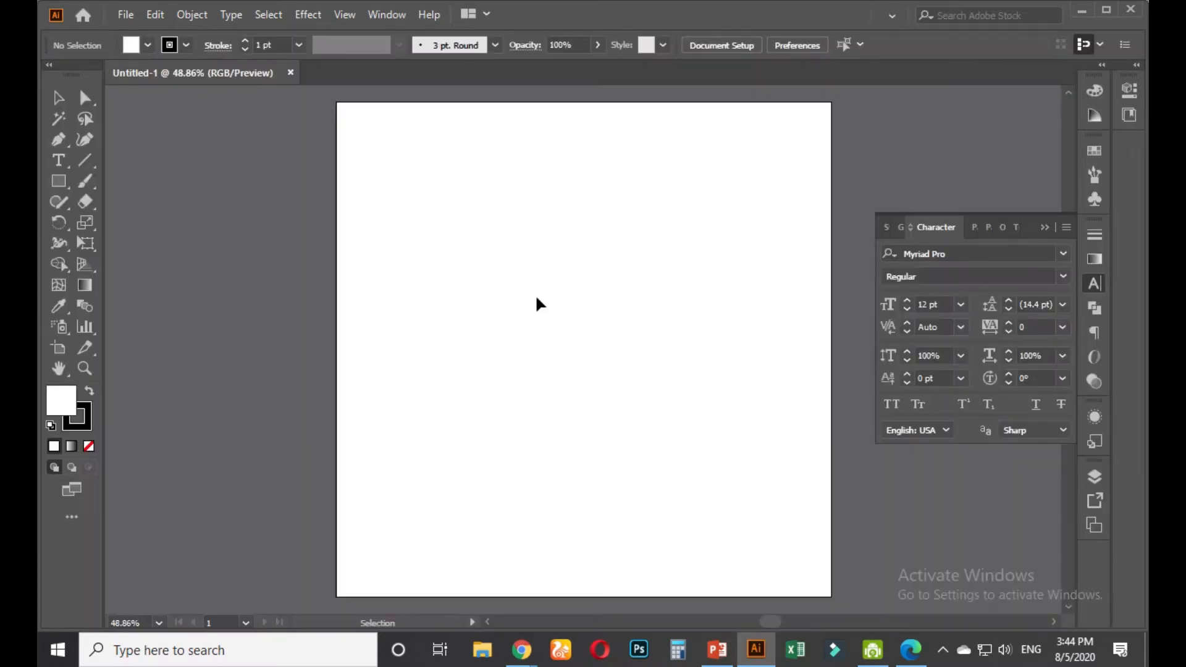
Set the fill to none and paste the captured image of the three emblem logos into the document
{"action": "scroll", "coordinate": [522, 323], "scroll_direction": "down", "scroll_amount": 1, "text": "alt"}
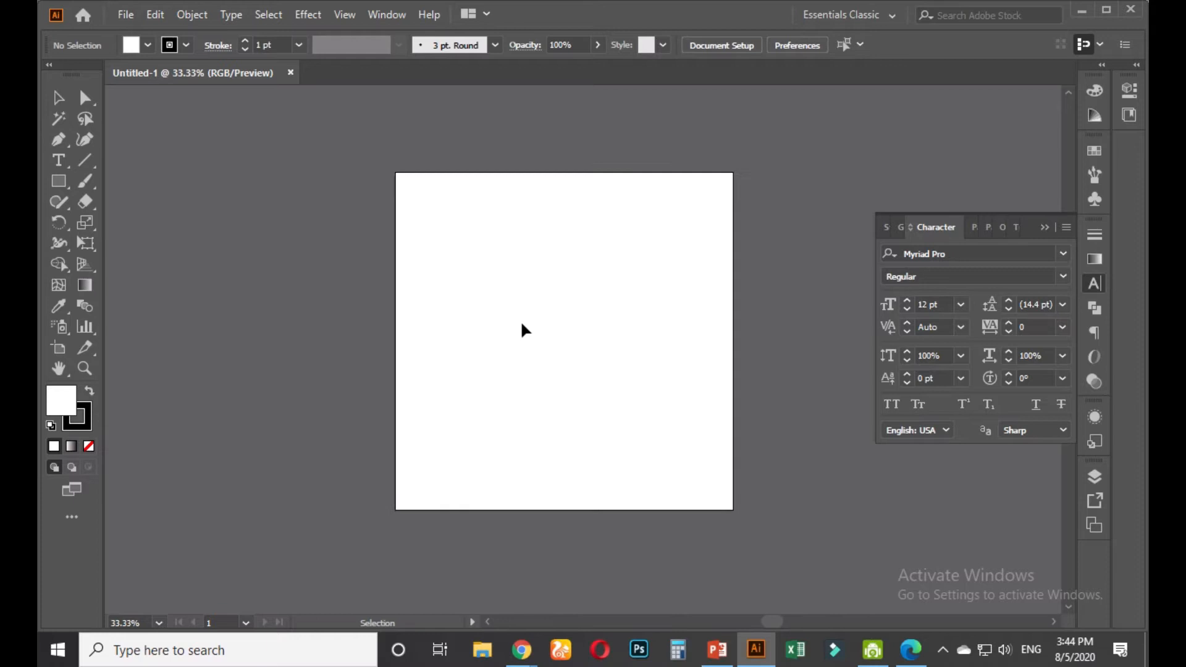
{"action": "key", "text": "ctrl+plus"}
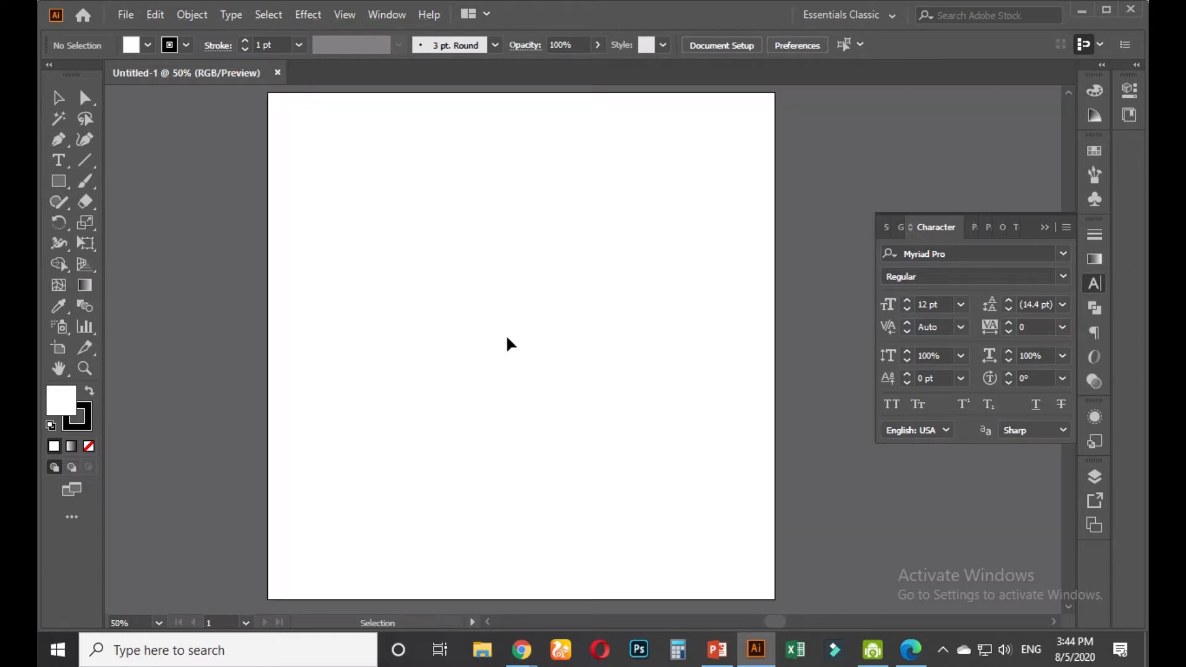
{"action": "scroll", "coordinate": [516, 333], "scroll_direction": "down", "scroll_amount": 1, "text": "alt"}
{"action": "left_click_drag", "start_coordinate": [516, 334], "coordinate": [418, 344]}
{"action": "scroll", "coordinate": [418, 344], "scroll_direction": "up", "scroll_amount": 1, "text": "alt"}
{"action": "scroll", "coordinate": [415, 341], "scroll_direction": "down", "scroll_amount": 1, "text": "alt"}
{"action": "left_click", "coordinate": [89, 446]}
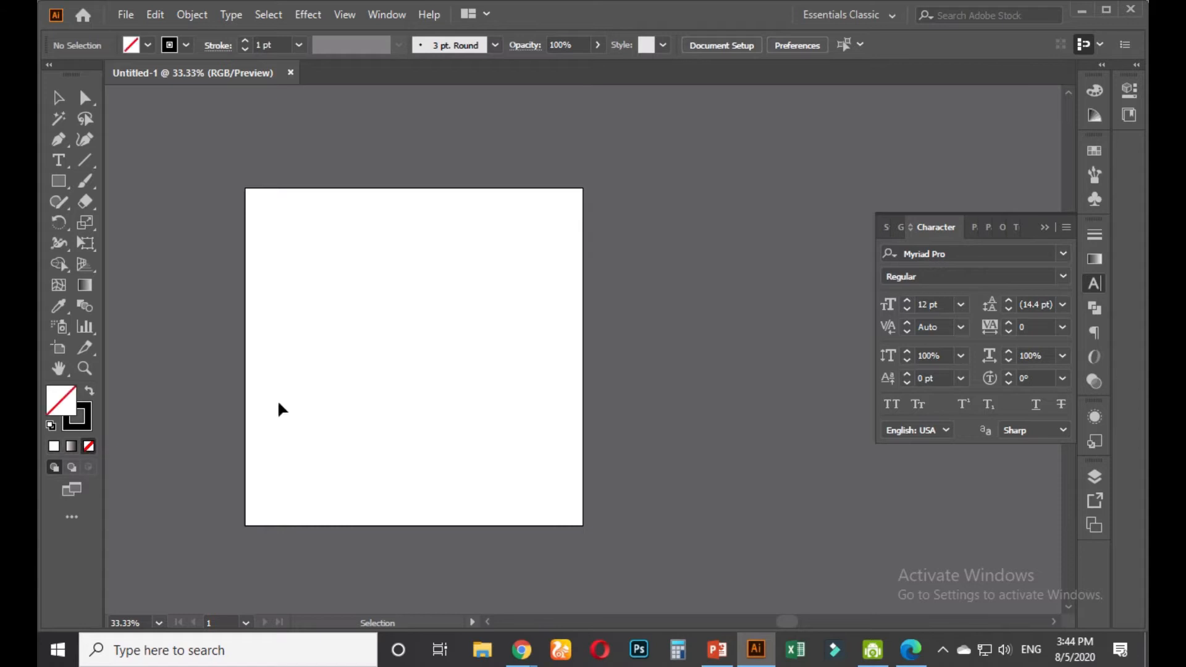
{"action": "key", "text": "ctrl+v"}
{"action": "left_click", "coordinate": [400, 353]}
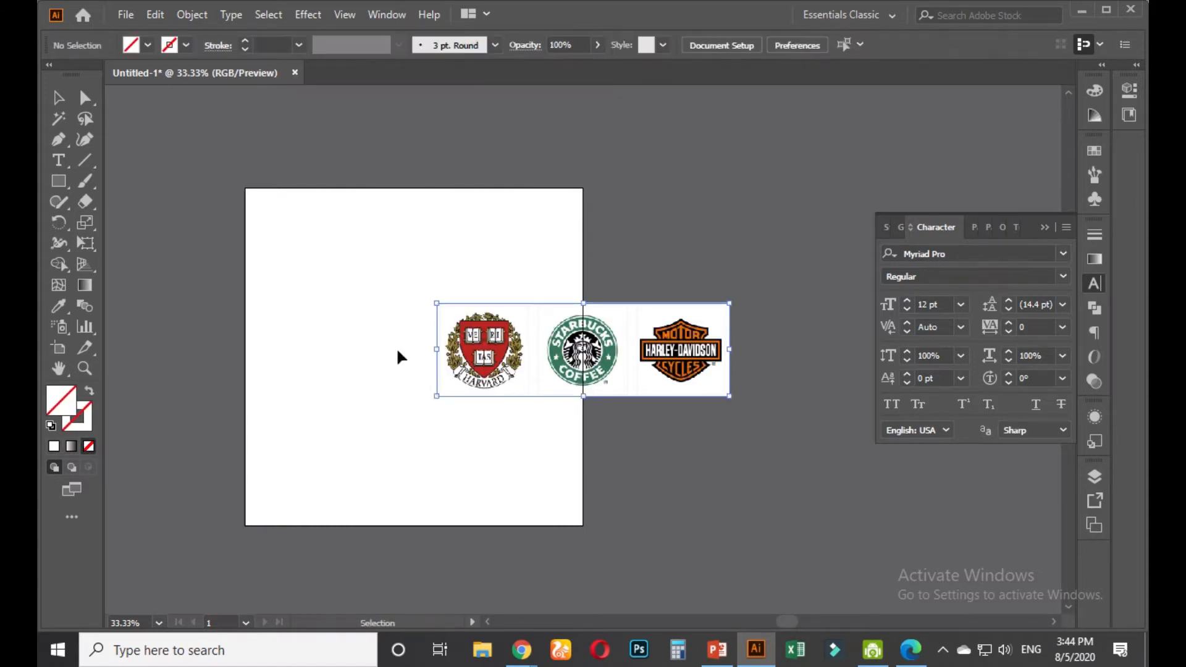
Move the pasted emblem logos image fully onto the artboard and deselect it
{"action": "left_click_drag", "start_coordinate": [651, 371], "coordinate": [361, 370]}
{"action": "scroll", "coordinate": [400, 383], "scroll_direction": "up", "scroll_amount": 2, "text": "alt"}
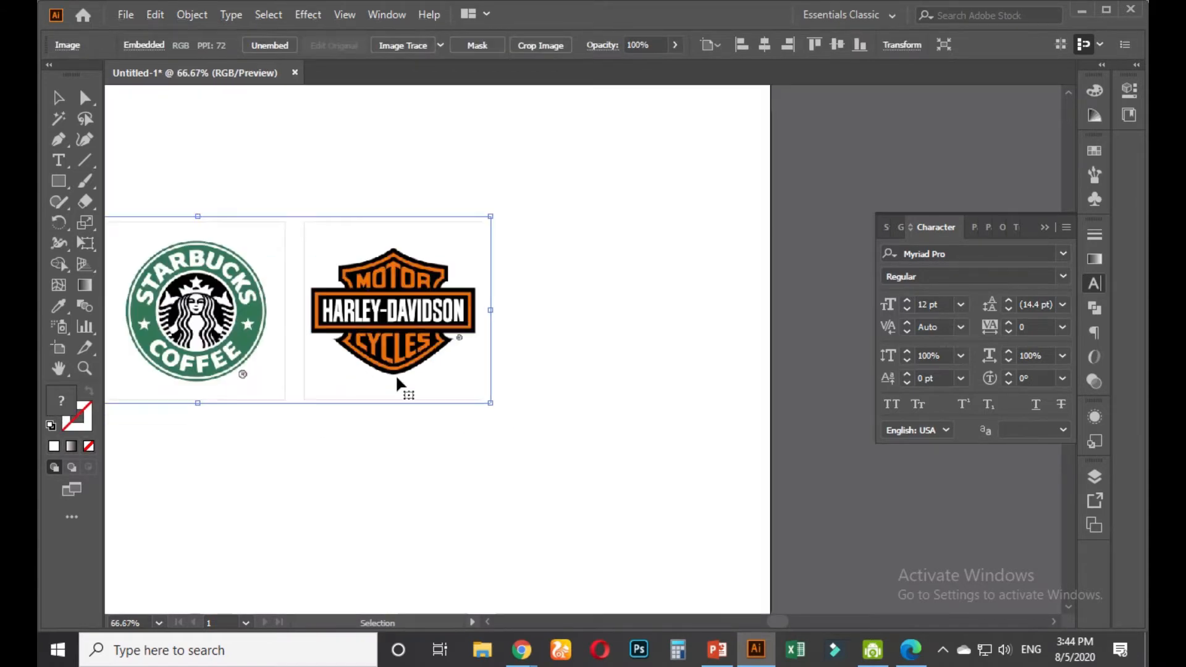
{"action": "scroll", "coordinate": [401, 272], "scroll_direction": "down", "scroll_amount": 2, "text": "alt"}
{"action": "left_click_drag", "start_coordinate": [429, 343], "coordinate": [579, 253]}
{"action": "left_click", "coordinate": [583, 331]}
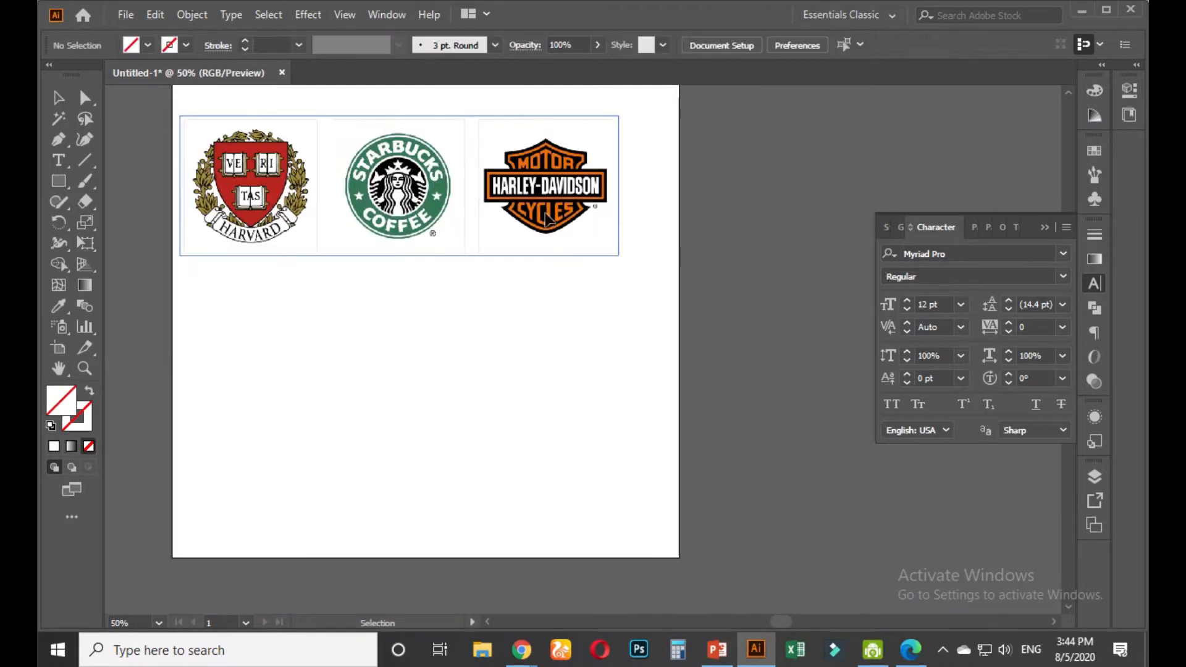
Lock the emblem logos image in place and collapse the character settings
{"action": "left_click", "coordinate": [545, 223]}
{"action": "key", "text": "a"}
{"action": "key", "text": "ctrl+2"}
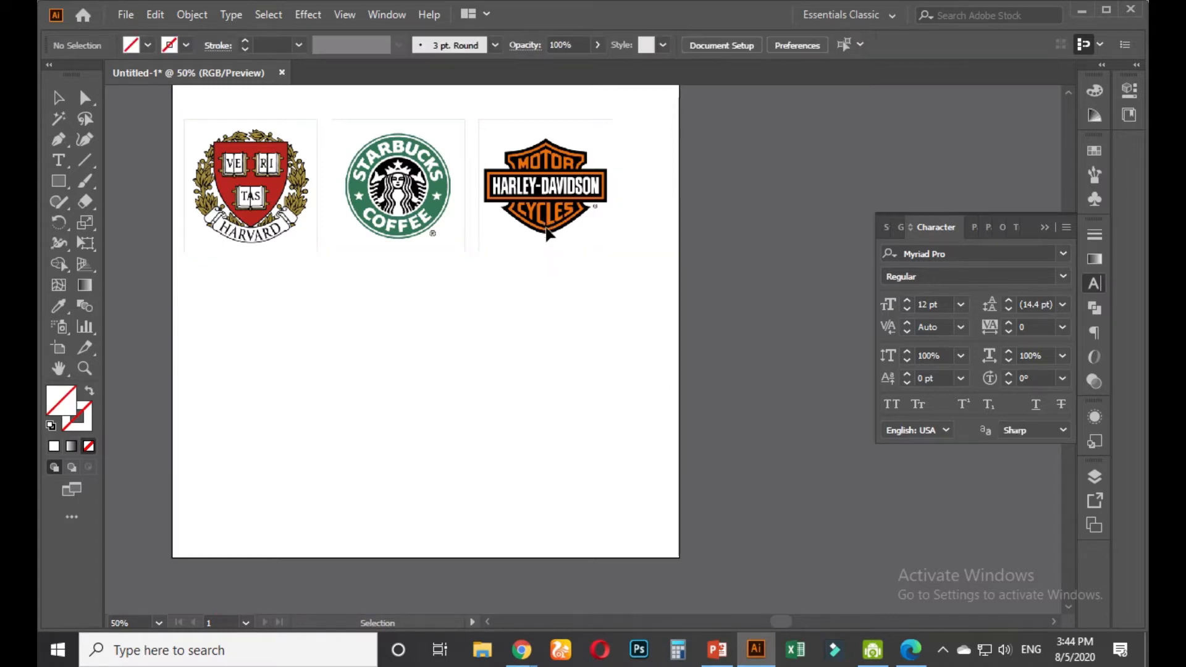
{"action": "left_click_drag", "start_coordinate": [608, 193], "coordinate": [591, 274]}
{"action": "left_click", "coordinate": [1045, 227]}
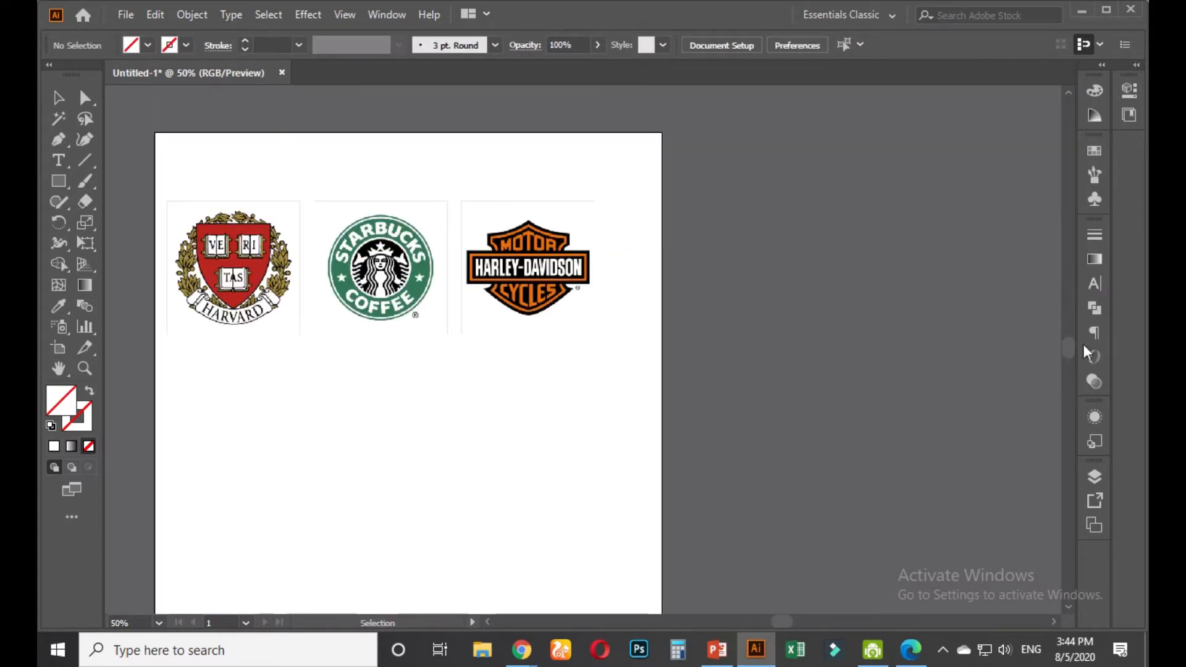
Unlock the emblem logos image, select it, and expand Layer 1 to list its contents
{"action": "key", "text": "a"}
{"action": "key", "text": "ctrl+alt+2"}
{"action": "left_click", "coordinate": [756, 336]}
{"action": "left_click", "coordinate": [514, 272]}
{"action": "left_click", "coordinate": [1092, 477]}
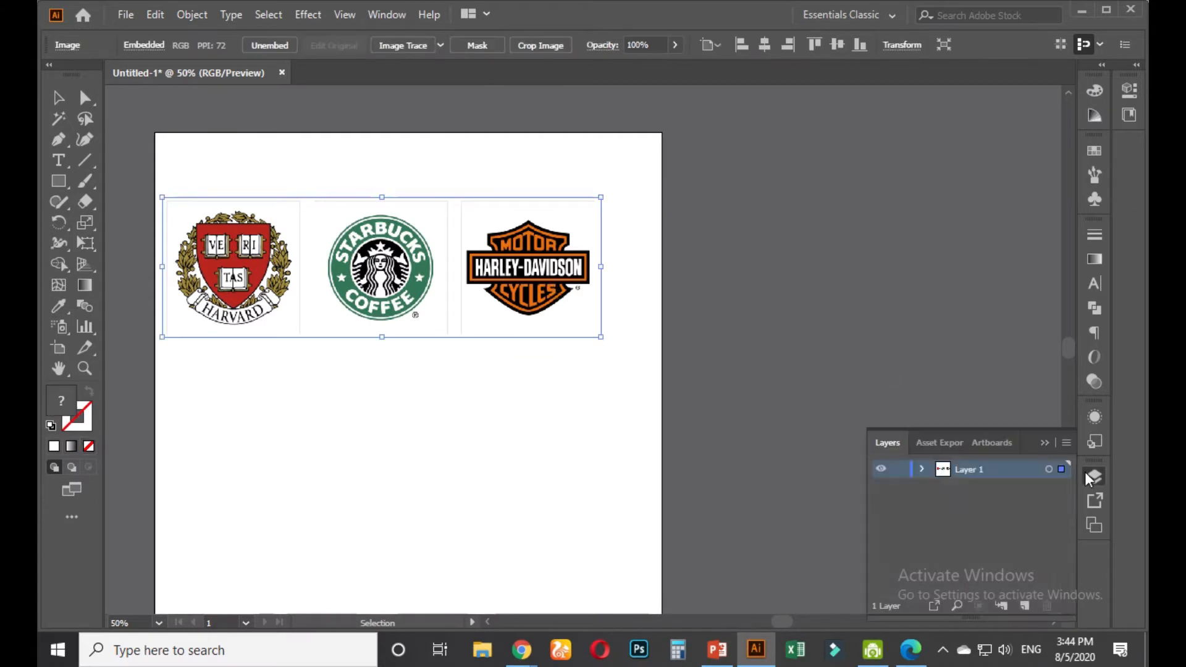
{"action": "left_click", "coordinate": [922, 470]}
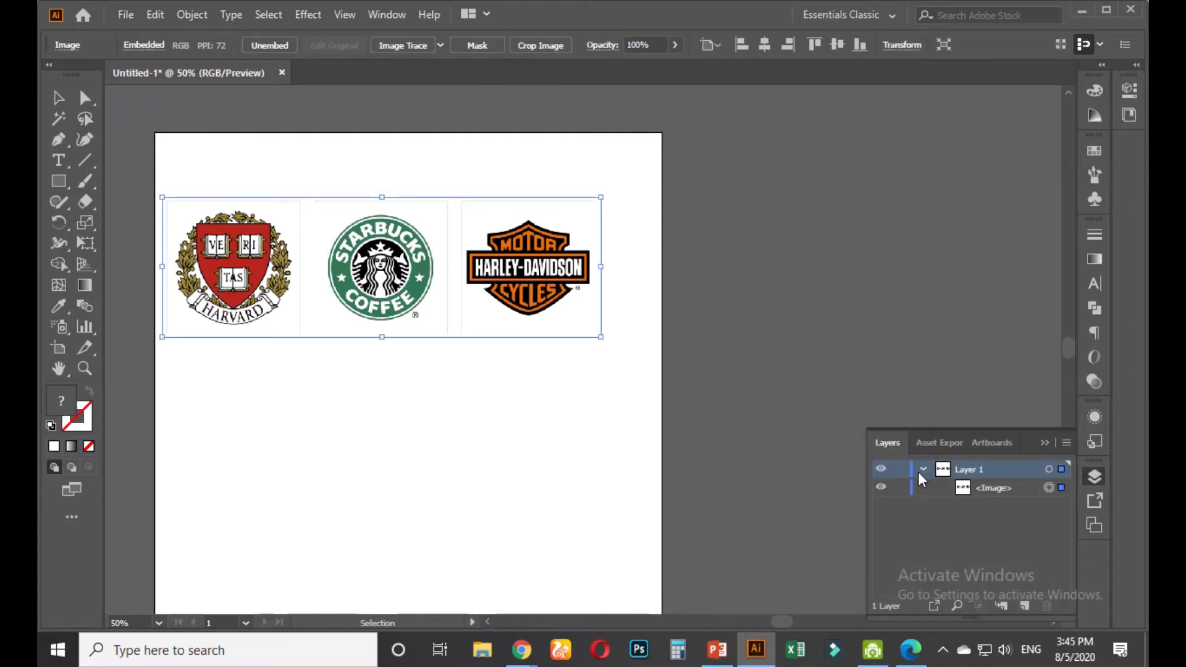
Move the emblem logos image slightly lower on the artboard, and demonstrate locking and unlocking it through its layer entry
{"action": "left_click", "coordinate": [977, 488]}
{"action": "mouse_move", "coordinate": [545, 266]}
{"action": "left_mouse_down"}
{"action": "mouse_move", "coordinate": [553, 281]}
{"action": "mouse_move", "coordinate": [571, 279]}
{"action": "mouse_move", "coordinate": [580, 334]}
{"action": "mouse_move", "coordinate": [550, 331]}
{"action": "left_mouse_up"}
{"action": "left_click", "coordinate": [899, 488]}
{"action": "left_click", "coordinate": [899, 487]}
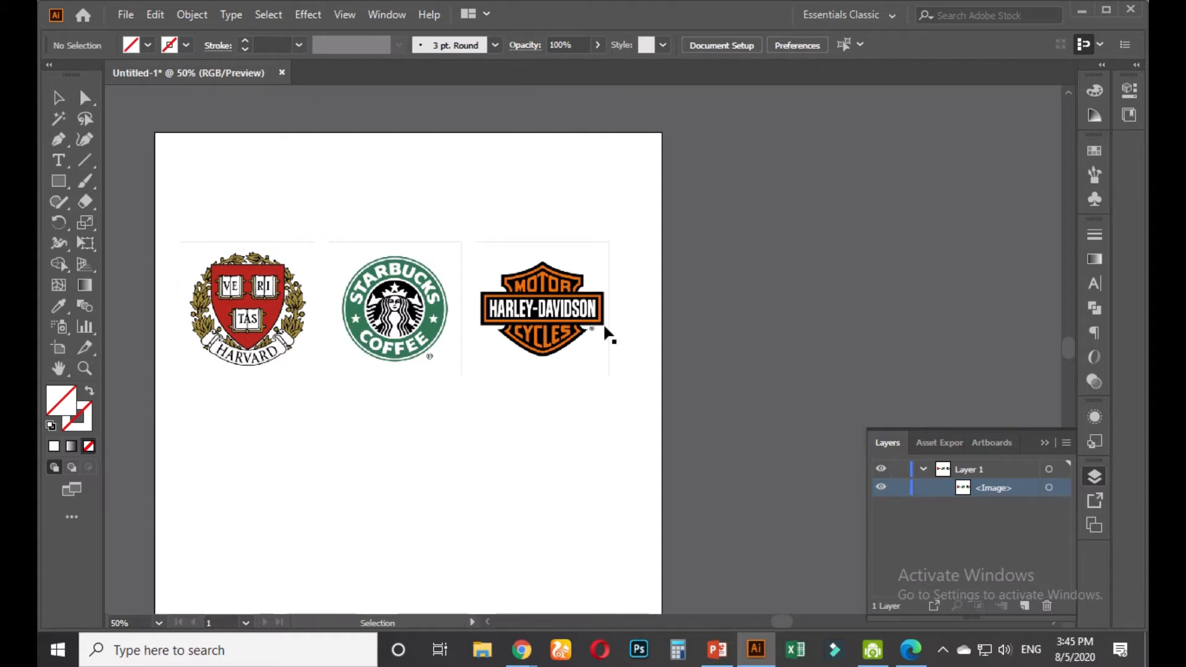
Lock the emblem logos image again and close the layer list, ready to trace the Harley-Davidson emblem
{"action": "left_click", "coordinate": [497, 300]}
{"action": "key", "text": "ctrl+2"}
{"action": "scroll", "coordinate": [567, 297], "scroll_direction": "up", "scroll_amount": 2}
{"action": "scroll", "coordinate": [565, 297], "scroll_direction": "up", "scroll_amount": 2}
{"action": "left_click_drag", "start_coordinate": [537, 333], "coordinate": [539, 308]}
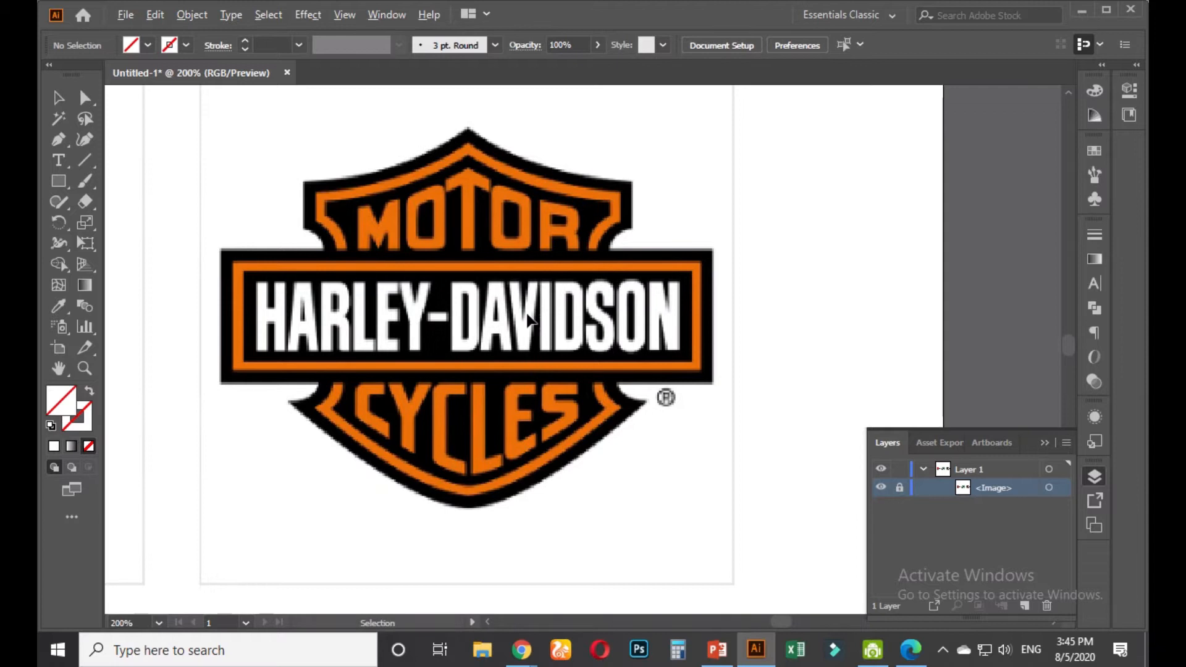
{"action": "scroll", "coordinate": [527, 312], "scroll_direction": "down", "scroll_amount": 2}
{"action": "scroll", "coordinate": [522, 340], "scroll_direction": "up", "scroll_amount": 2}
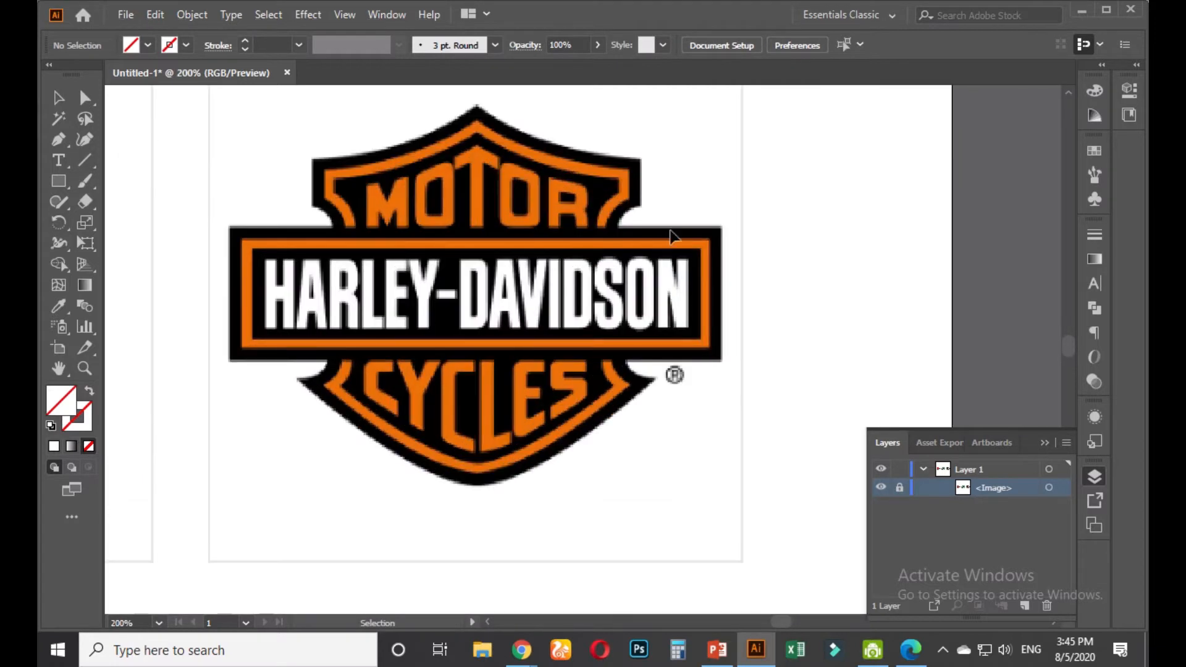
{"action": "left_click", "coordinate": [1043, 444]}
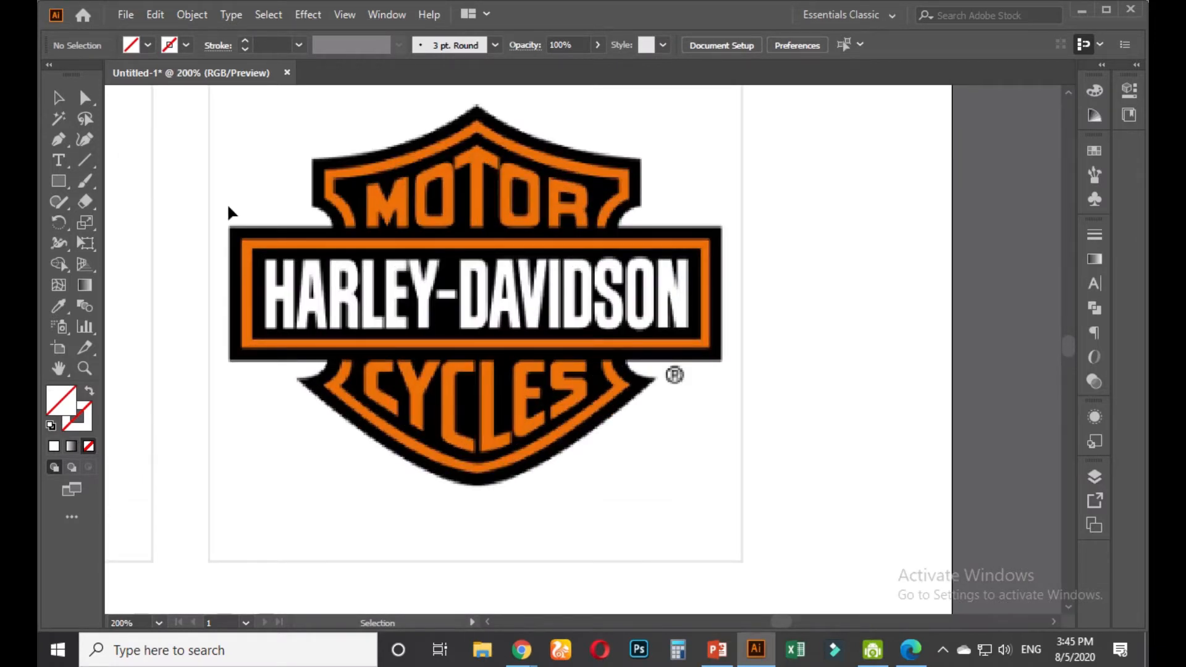
Draw a rectangle with a white stroke and no fill over the outer edge of the Harley-Davidson banner
{"action": "left_click", "coordinate": [88, 409]}
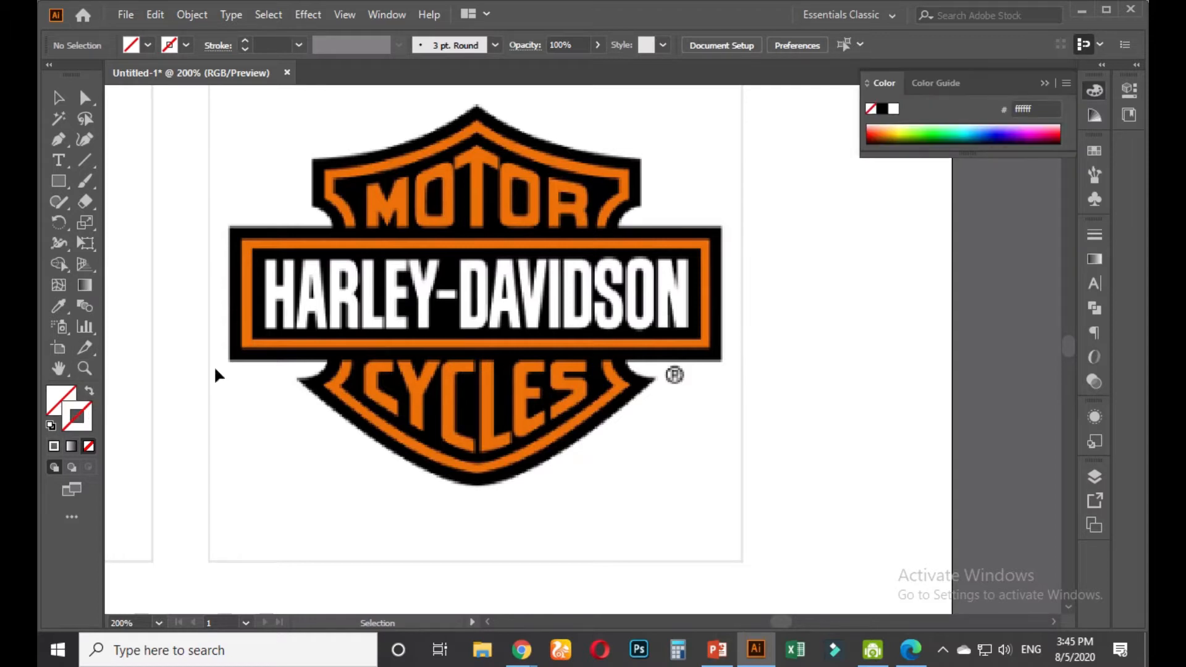
{"action": "left_click", "coordinate": [894, 109]}
{"action": "left_click", "coordinate": [58, 142]}
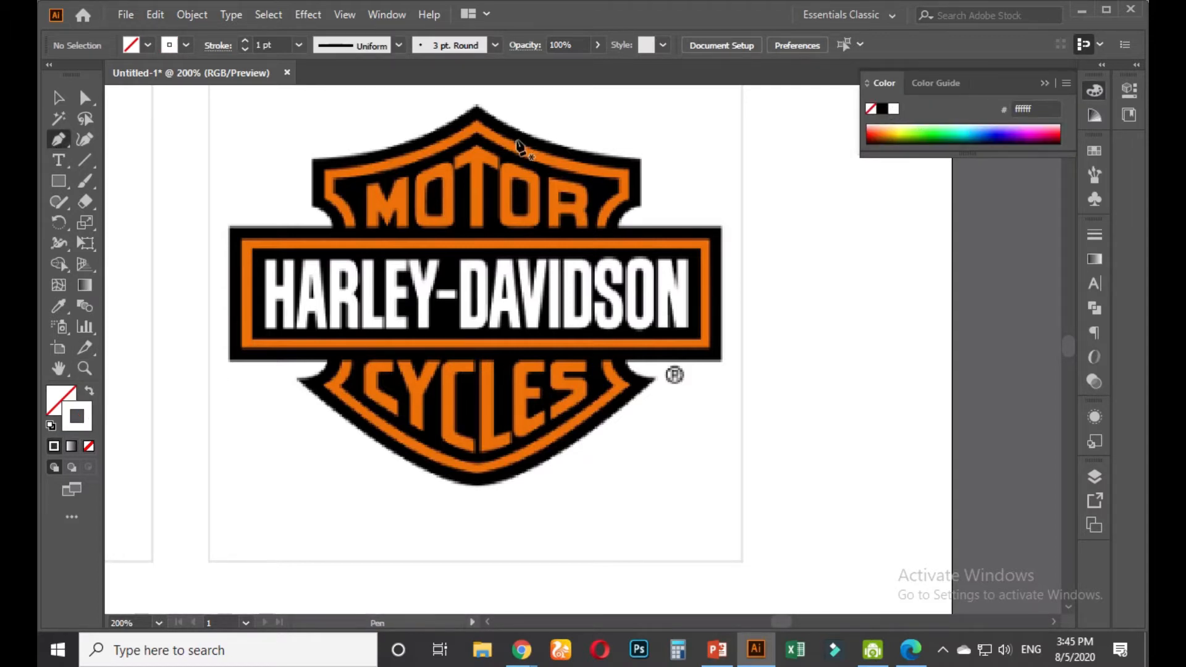
{"action": "left_click", "coordinate": [59, 181]}
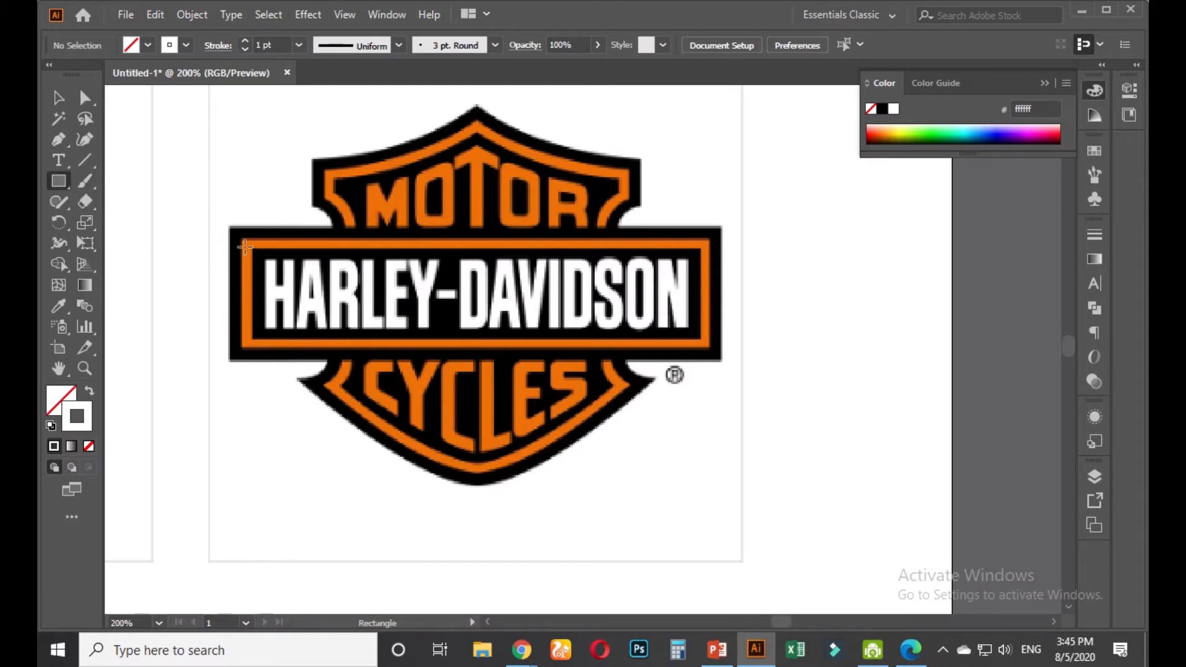
{"action": "mouse_move", "coordinate": [229, 227]}
{"action": "left_mouse_down"}
{"action": "mouse_move", "coordinate": [396, 254]}
{"action": "mouse_move", "coordinate": [646, 269]}
{"action": "mouse_move", "coordinate": [722, 361]}
{"action": "left_mouse_up"}
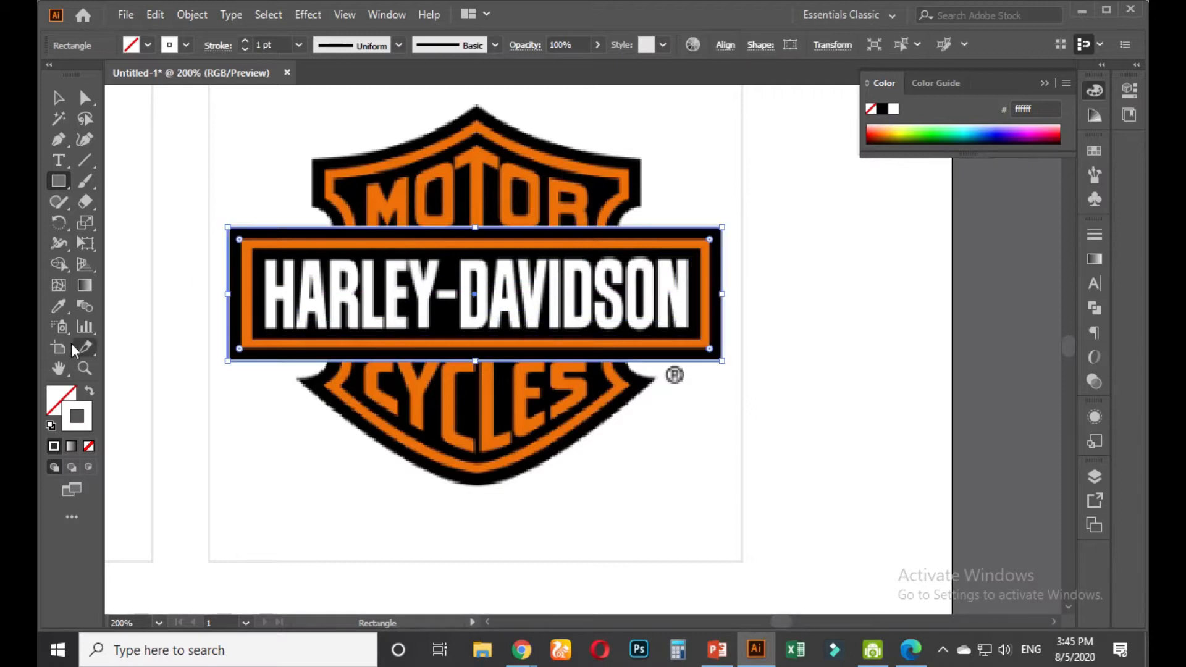
Fill the rectangle with the banner's sampled black and move it about 147 px down, below the emblem
{"action": "left_click", "coordinate": [58, 306]}
{"action": "left_click", "coordinate": [242, 274]}
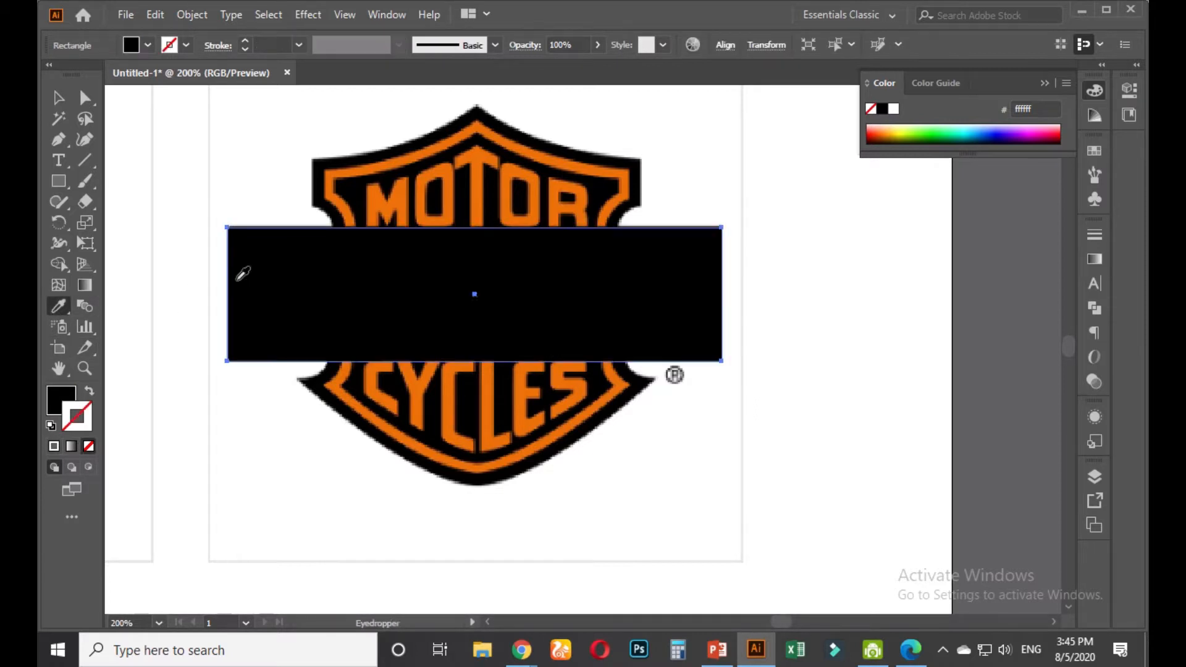
{"action": "left_click", "coordinate": [58, 97]}
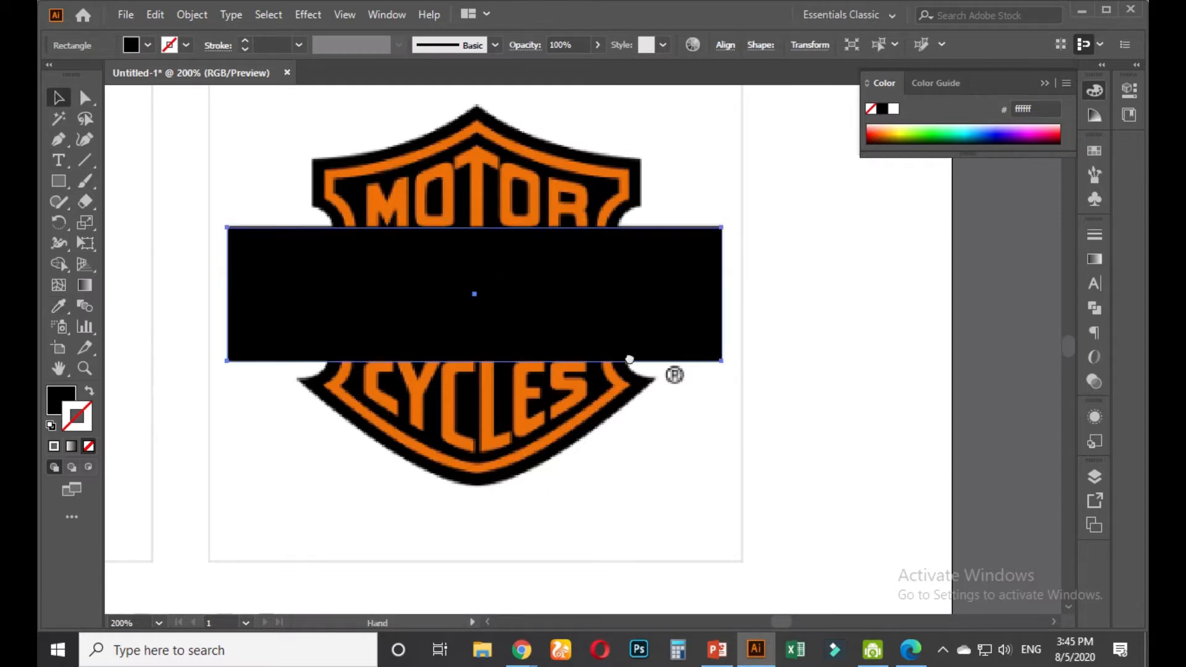
{"action": "scroll", "coordinate": [628, 303], "scroll_direction": "down", "scroll_amount": 3}
{"action": "scroll", "coordinate": [587, 259], "scroll_direction": "down", "scroll_amount": 1}
{"action": "left_click_drag", "start_coordinate": [584, 258], "coordinate": [586, 493]}
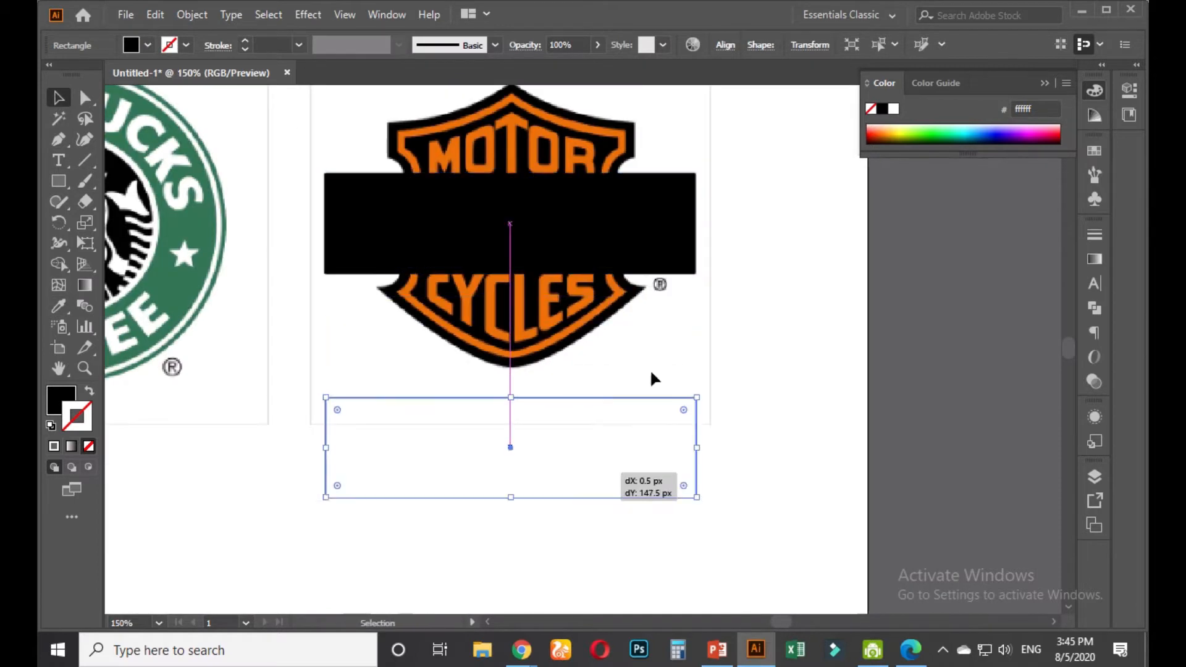
{"action": "left_click", "coordinate": [708, 315]}
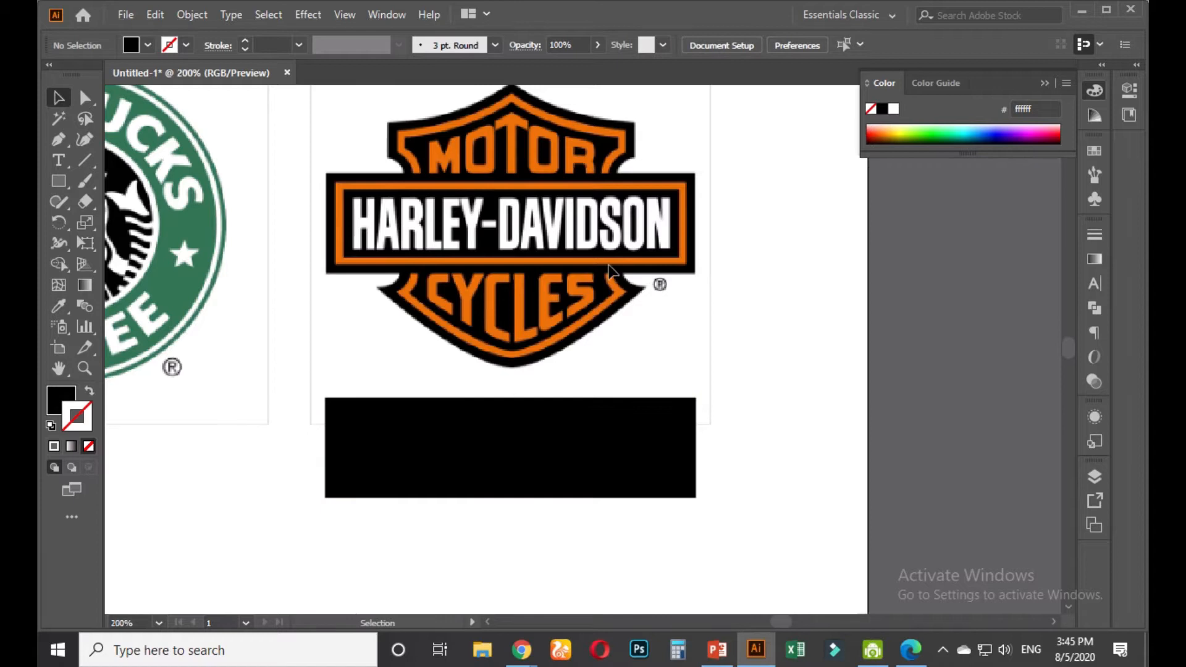
Duplicate the black rectangle and place the copy over the Harley-Davidson banner
{"action": "scroll", "coordinate": [608, 271], "scroll_direction": "up", "scroll_amount": 1}
{"action": "left_click", "coordinate": [555, 463]}
{"action": "left_click_drag", "start_coordinate": [546, 479], "coordinate": [554, 179]}
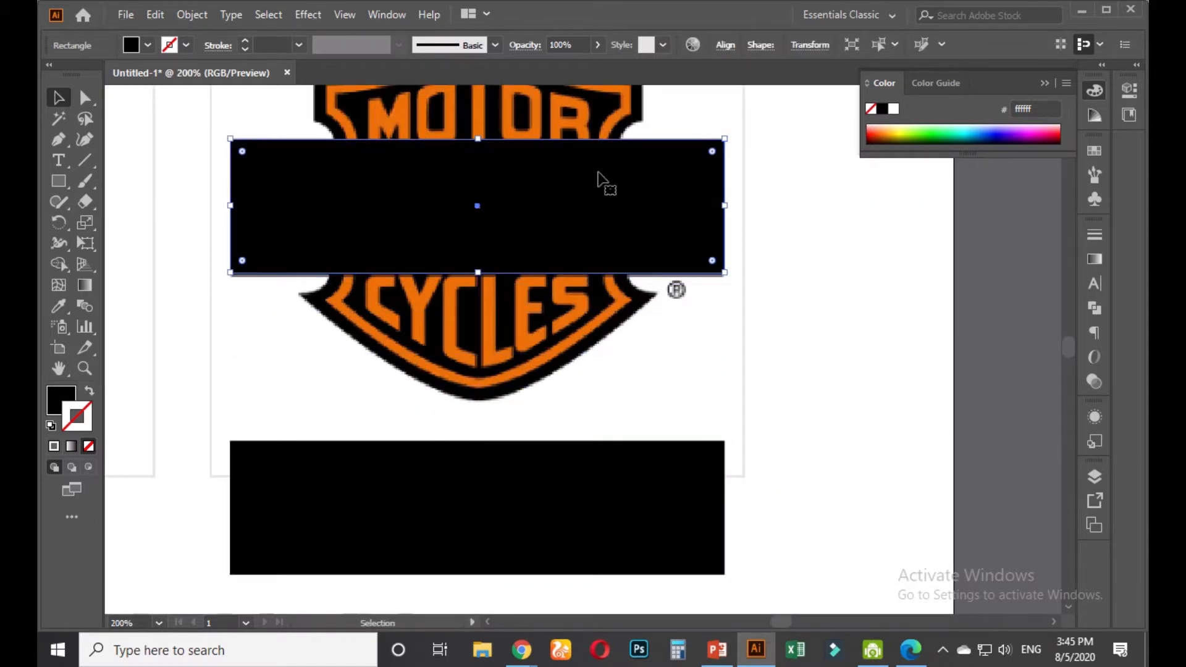
Give the duplicate rectangle no fill and a 6 pt stroke in the orange sampled from the banner's border
{"action": "left_click", "coordinate": [91, 390]}
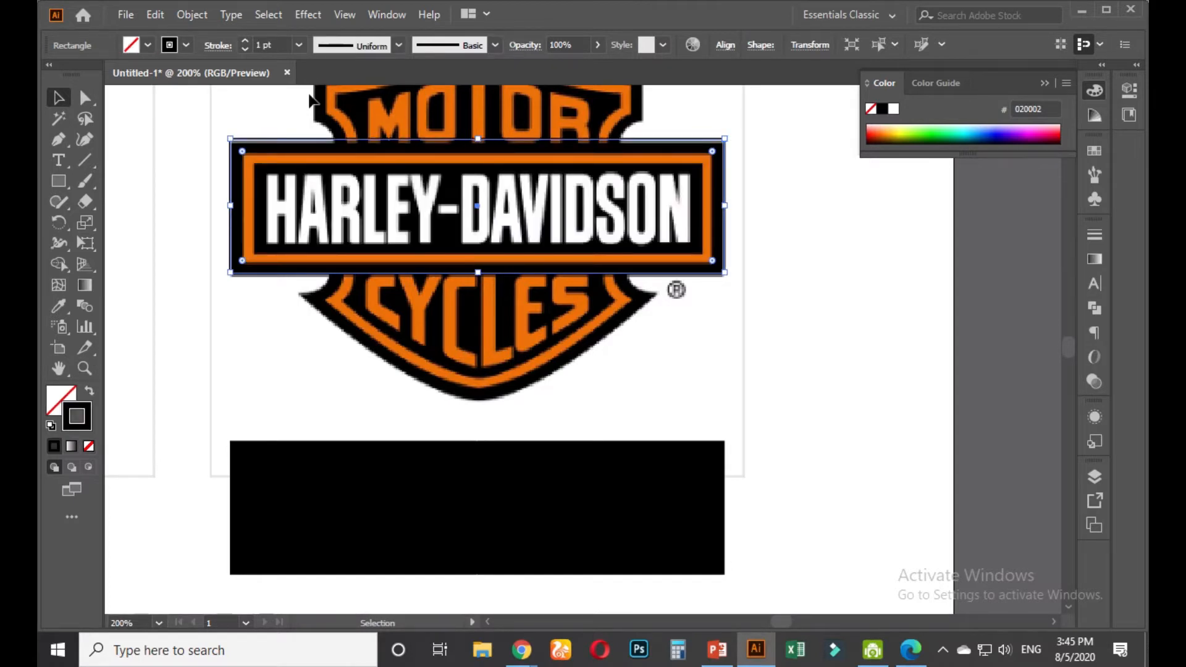
{"action": "left_click", "coordinate": [60, 306]}
{"action": "left_click", "coordinate": [252, 210]}
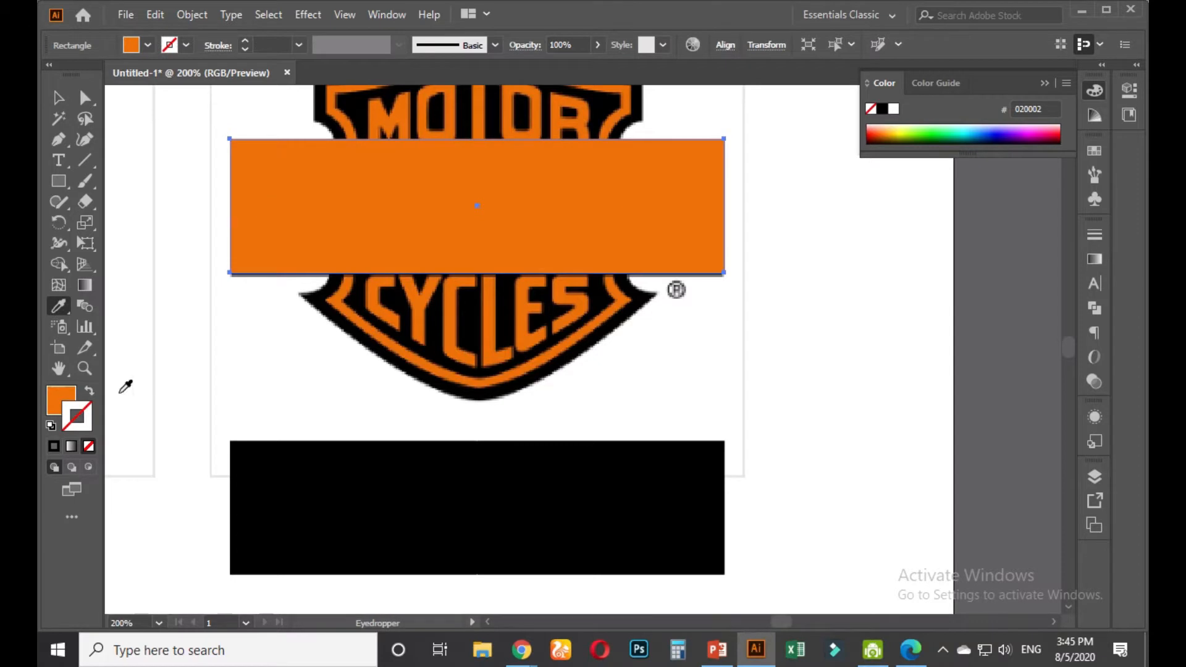
{"action": "left_click", "coordinate": [90, 392]}
{"action": "left_click", "coordinate": [298, 44]}
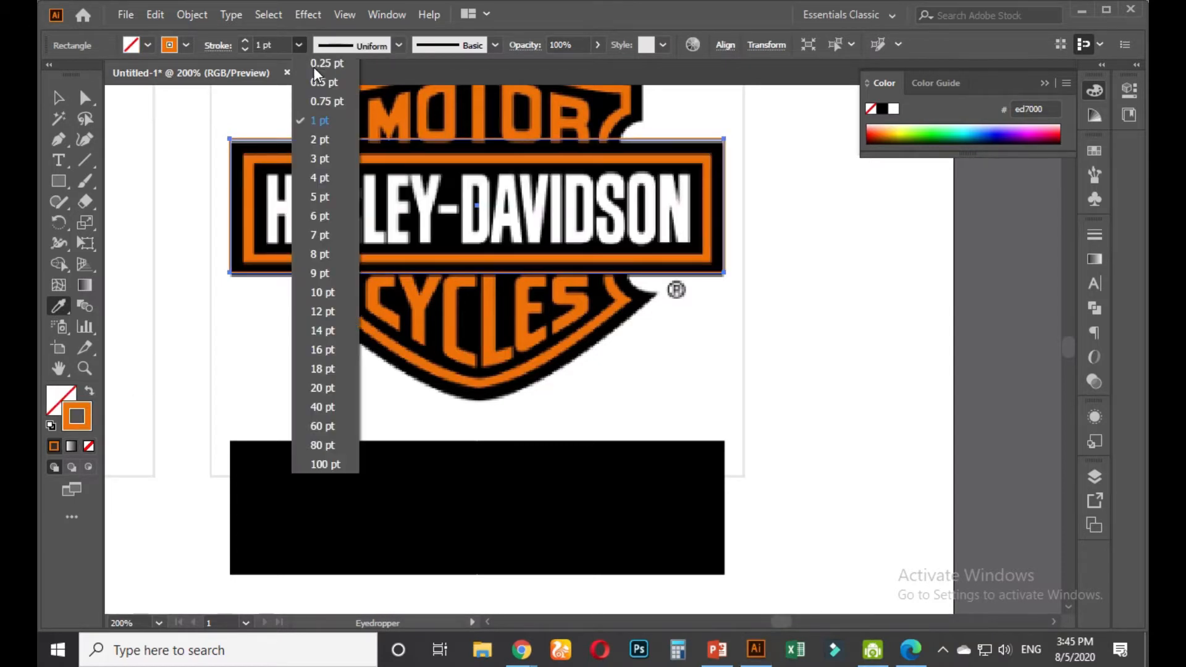
{"action": "left_click", "coordinate": [314, 209]}
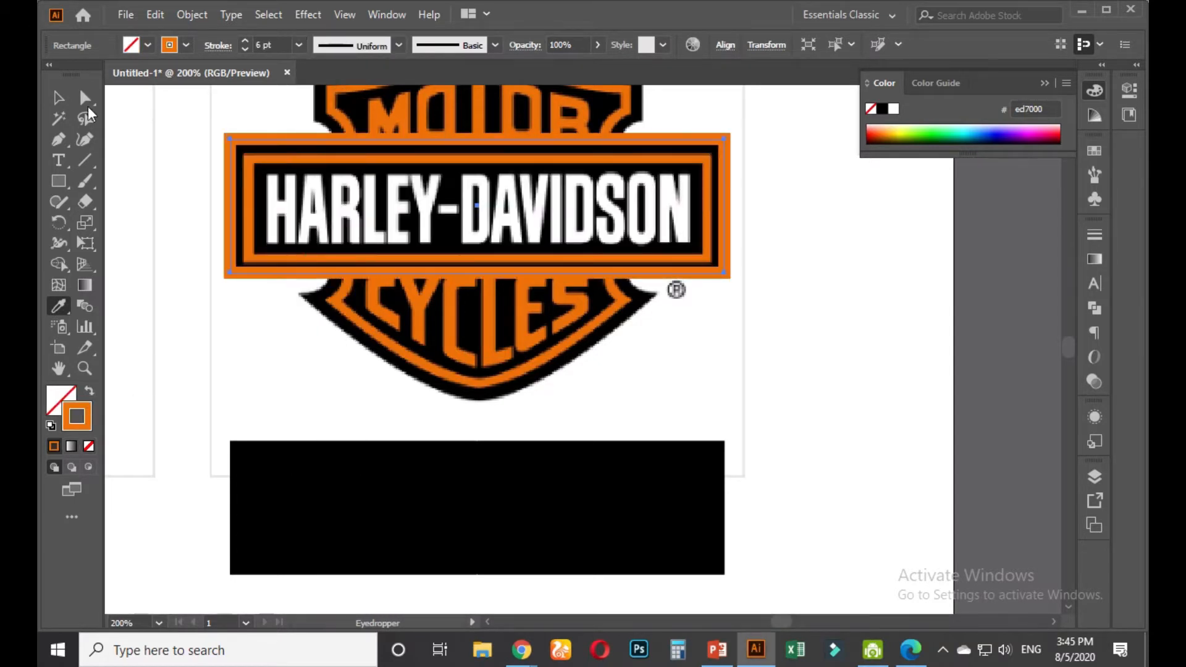
Delete the orange-outlined duplicate and draw a new unfilled rectangle with a 6 pt orange stroke over the Harley-Davidson banner's orange border
{"action": "key", "text": "v"}
{"action": "left_click_drag", "start_coordinate": [724, 139], "coordinate": [713, 157]}
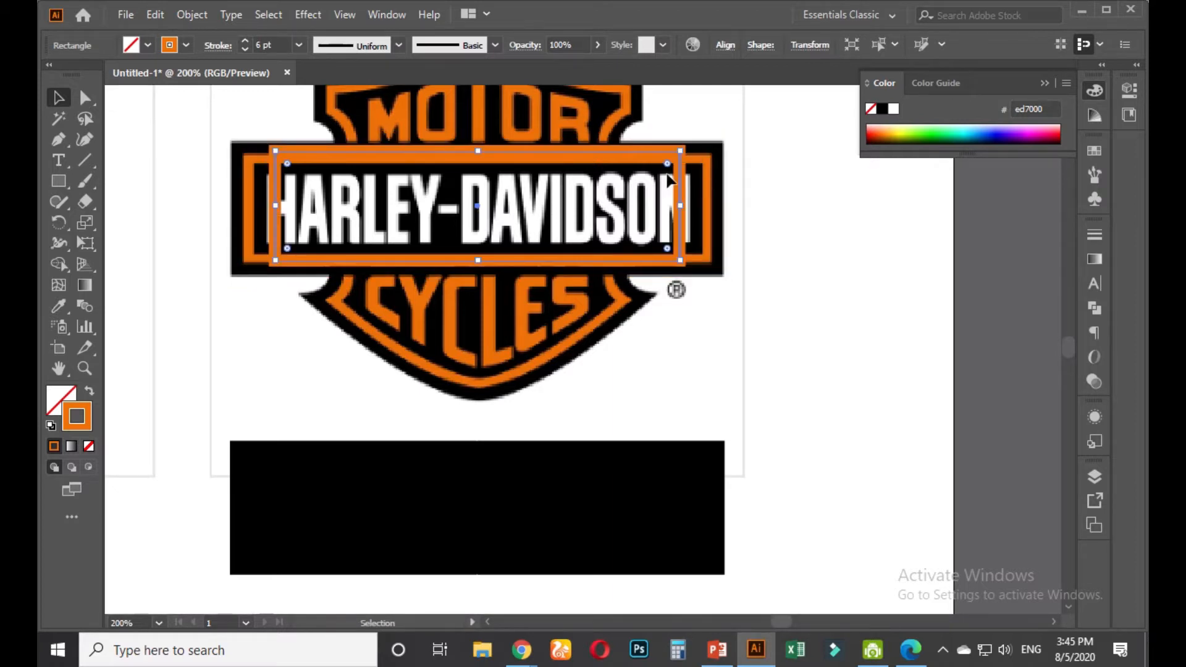
{"action": "key", "text": "Delete"}
{"action": "left_click", "coordinate": [59, 179]}
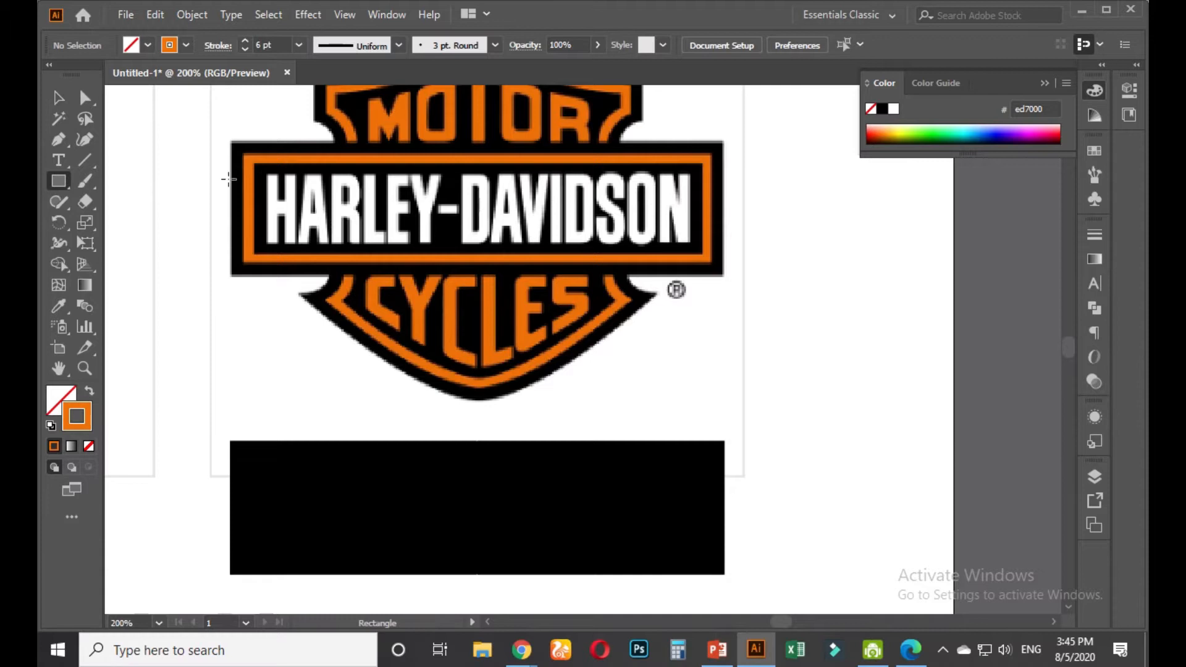
{"action": "left_click_drag", "start_coordinate": [249, 159], "coordinate": [707, 260]}
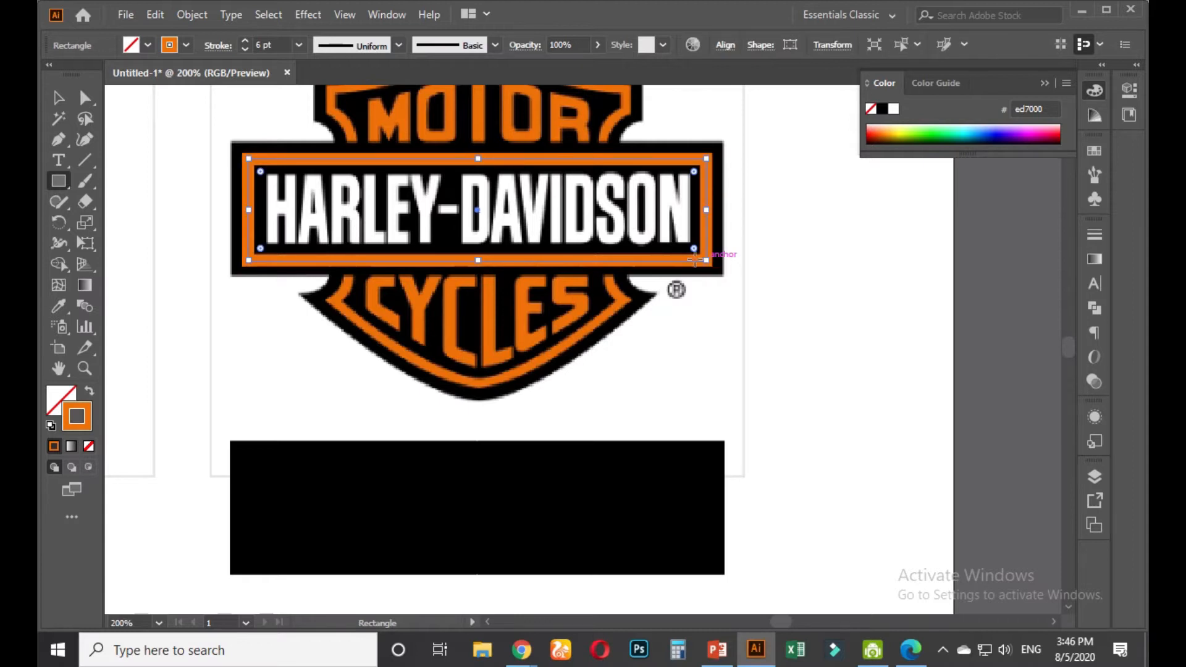
{"action": "left_click", "coordinate": [58, 97]}
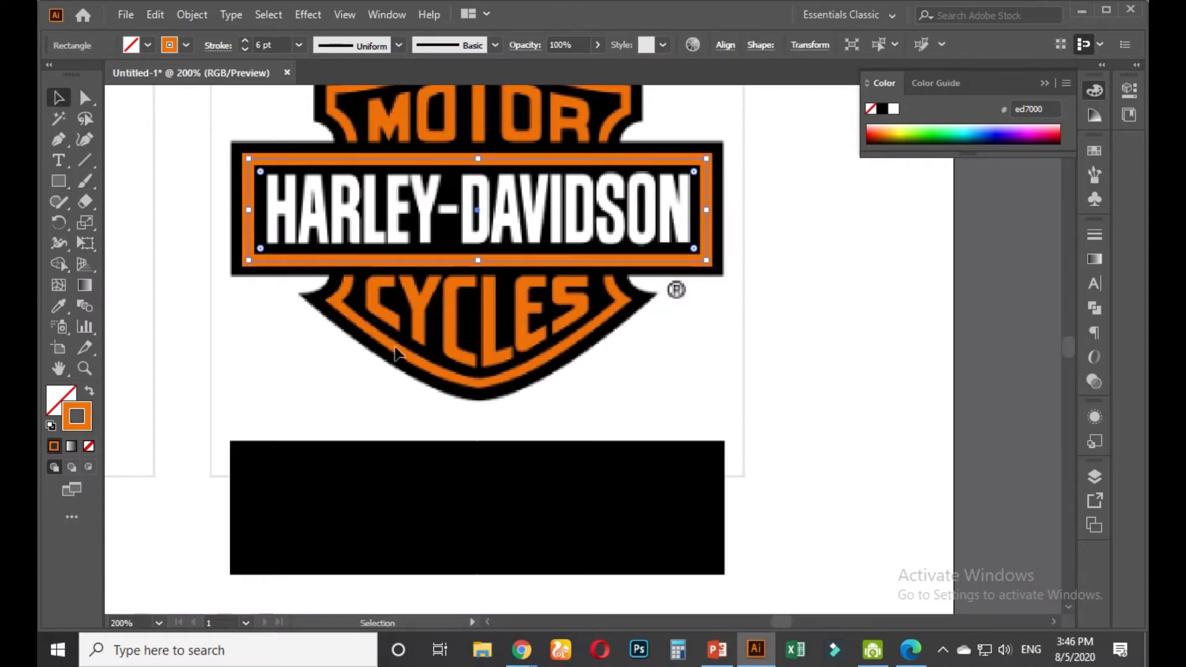
Move the orange outline rectangle straight down onto the black rectangle below the Harley-Davidson emblem
{"action": "scroll", "coordinate": [394, 346], "scroll_direction": "down", "scroll_amount": 1}
{"action": "left_click_drag", "start_coordinate": [409, 360], "coordinate": [423, 316]}
{"action": "left_click_drag", "start_coordinate": [571, 241], "coordinate": [570, 463]}
{"action": "left_click", "coordinate": [714, 440]}
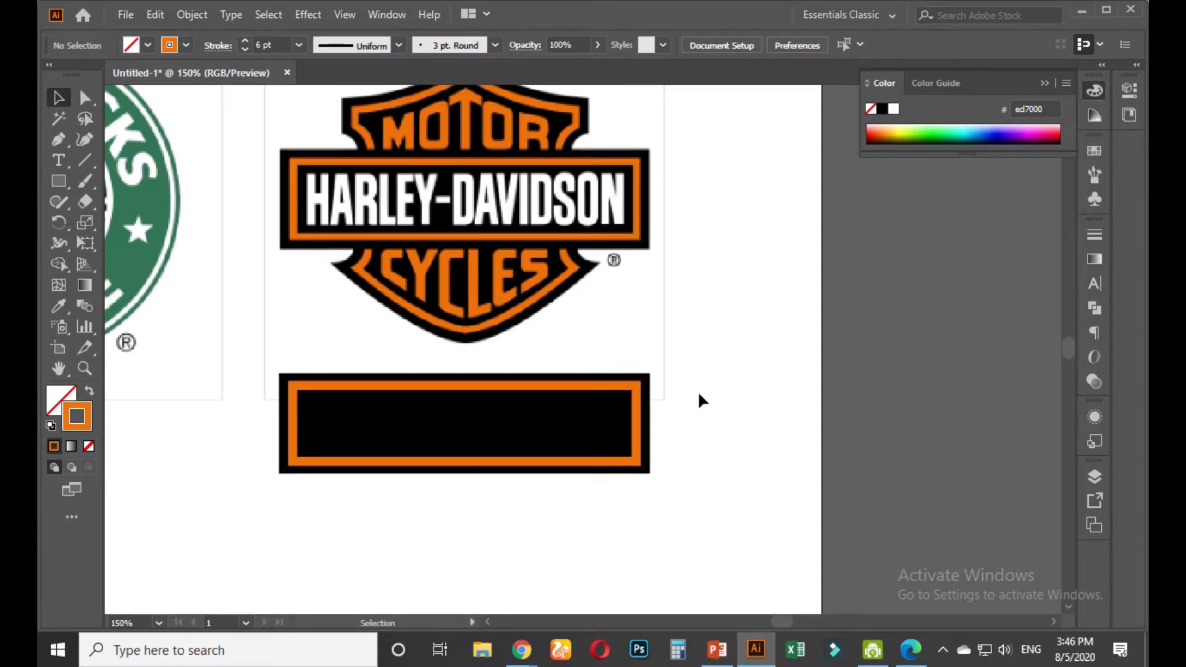
{"action": "scroll", "coordinate": [502, 444], "scroll_direction": "up", "scroll_amount": 1}
{"action": "scroll", "coordinate": [502, 444], "scroll_direction": "down", "scroll_amount": 1}
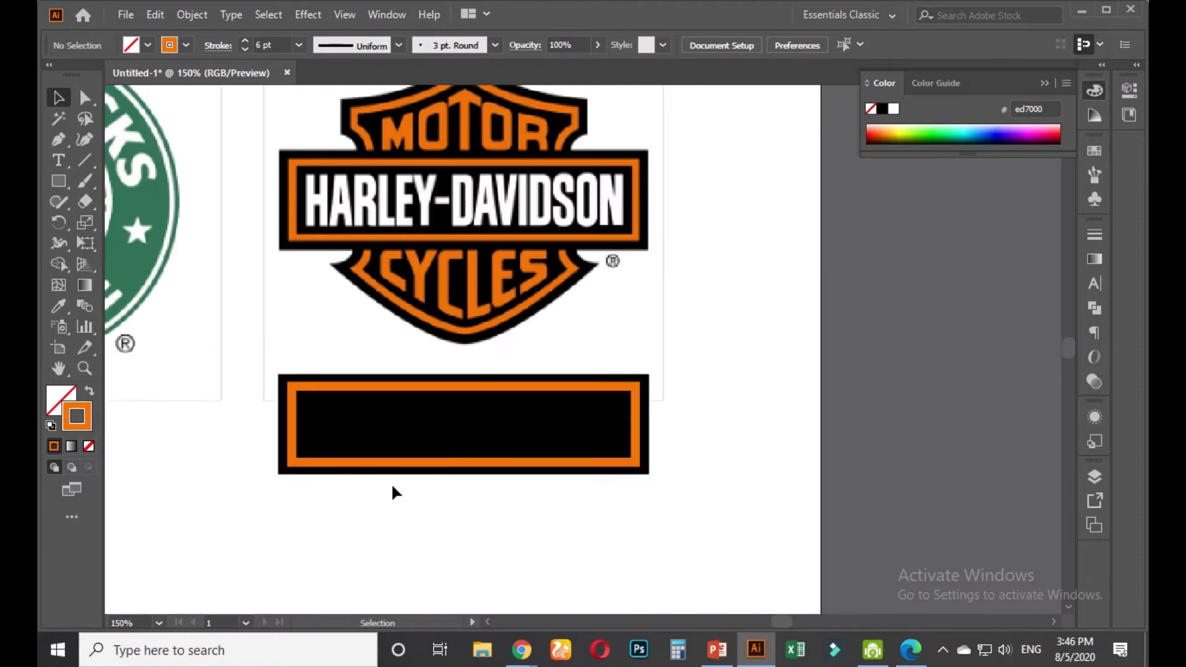
Align the vertical centres of the orange outline and the black rectangle
{"action": "scroll", "coordinate": [392, 483], "scroll_direction": "up", "scroll_amount": 1}
{"action": "scroll", "coordinate": [391, 483], "scroll_direction": "up", "scroll_amount": 1}
{"action": "left_click_drag", "start_coordinate": [422, 444], "coordinate": [414, 365]}
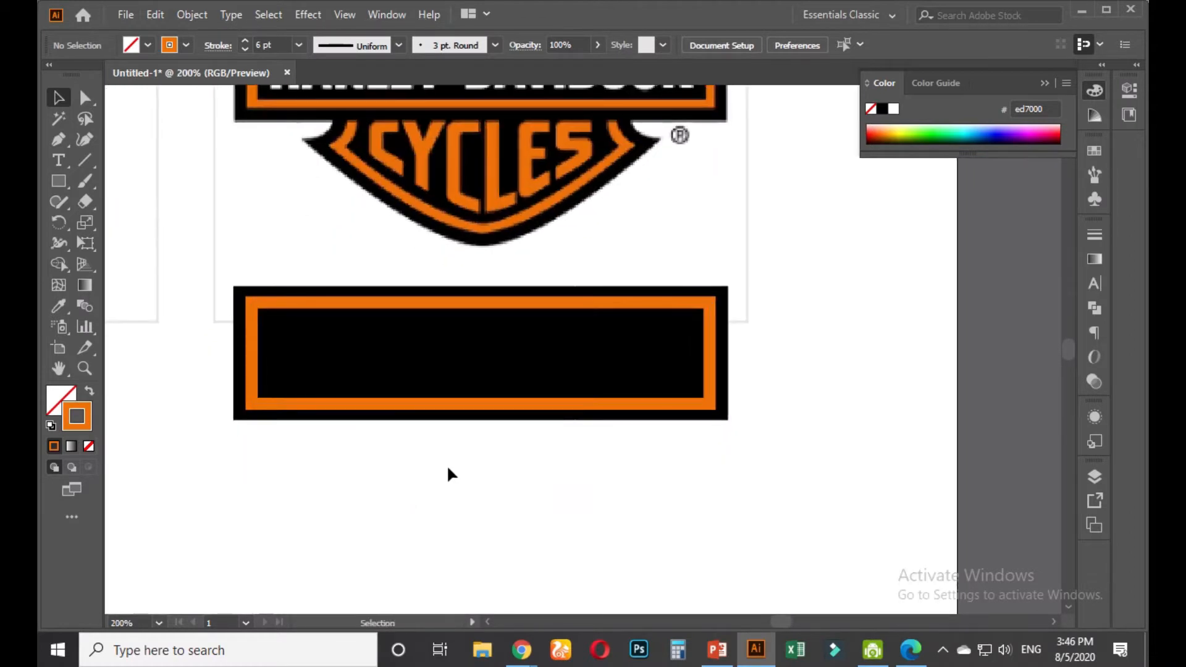
{"action": "left_click_drag", "start_coordinate": [555, 477], "coordinate": [452, 246]}
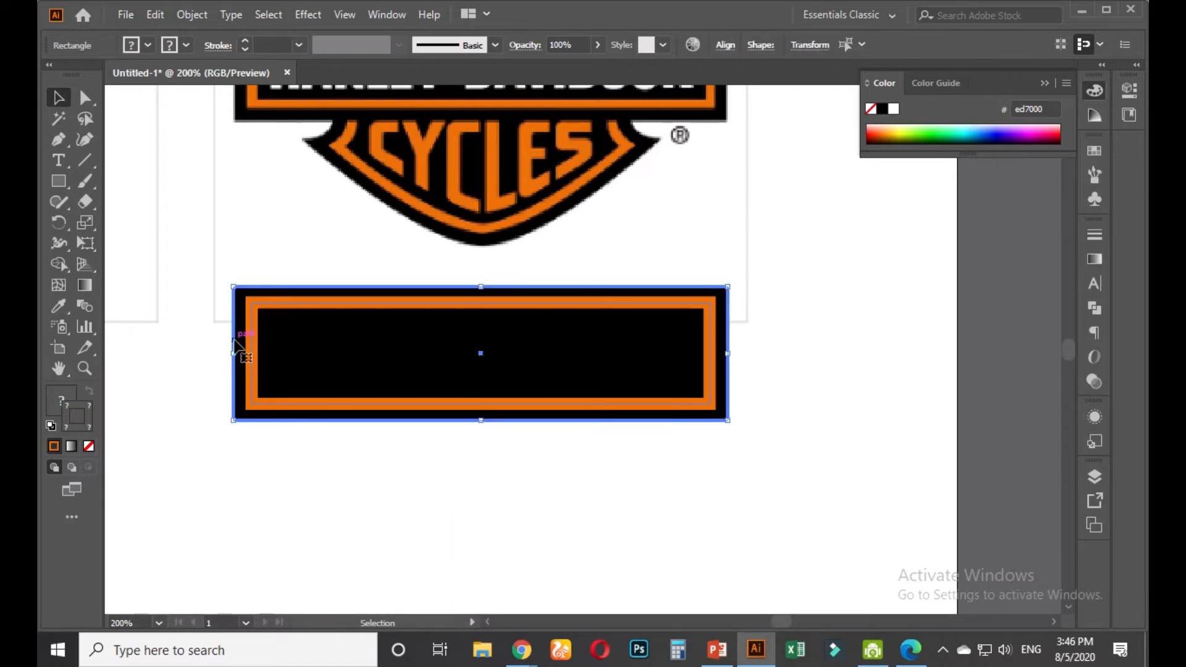
{"action": "left_click", "coordinate": [732, 46]}
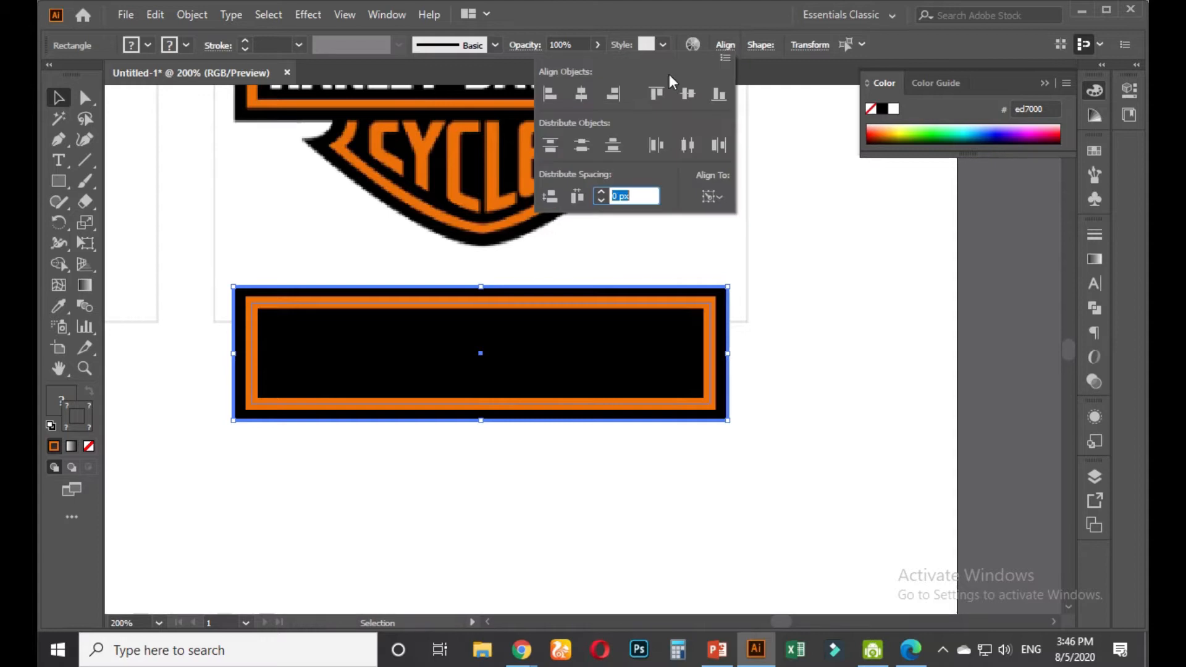
{"action": "left_click", "coordinate": [686, 95]}
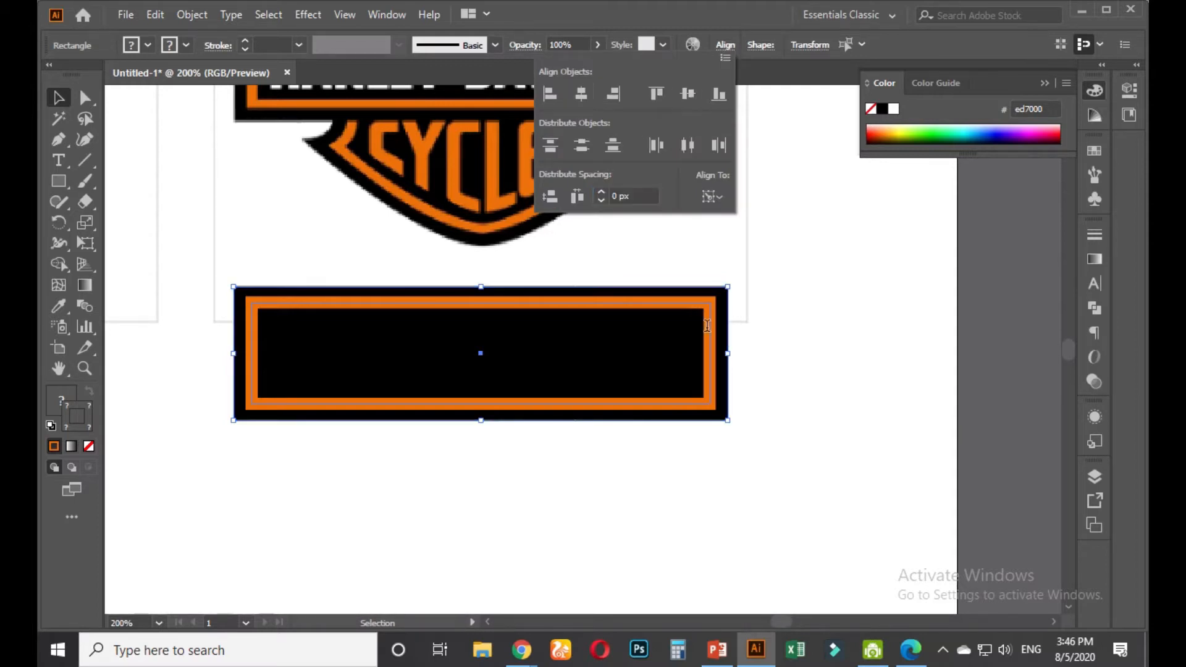
{"action": "left_click", "coordinate": [750, 346]}
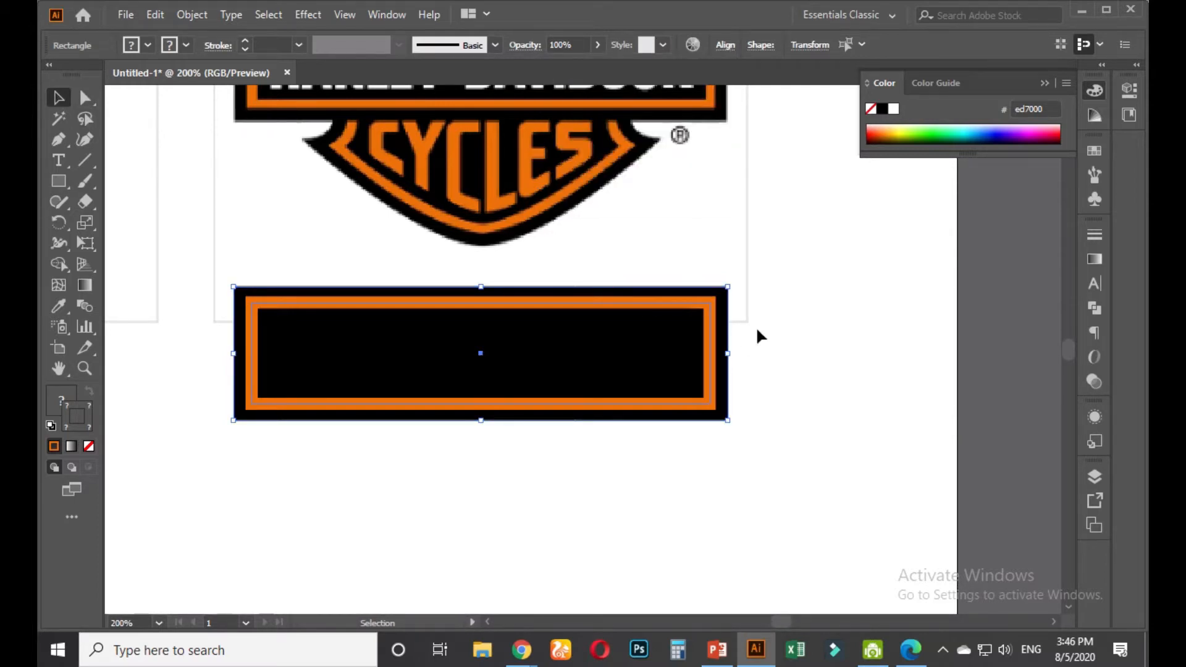
{"action": "left_click", "coordinate": [764, 345]}
Duplicate the black rectangle with its orange outline and place the copy beneath the Harvard emblem
{"action": "key", "text": "ctrl+0"}
{"action": "left_click_drag", "start_coordinate": [777, 382], "coordinate": [352, 466]}
{"action": "key", "text": "ctrl+z"}
{"action": "left_click_drag", "start_coordinate": [672, 362], "coordinate": [339, 445]}
Expand the fill and stroke of the banner shapes below the Harley-Davidson emblem
{"action": "left_click_drag", "start_coordinate": [681, 395], "coordinate": [640, 312]}
{"action": "left_click", "coordinate": [195, 16]}
{"action": "left_click", "coordinate": [284, 229]}
{"action": "left_click", "coordinate": [186, 12]}
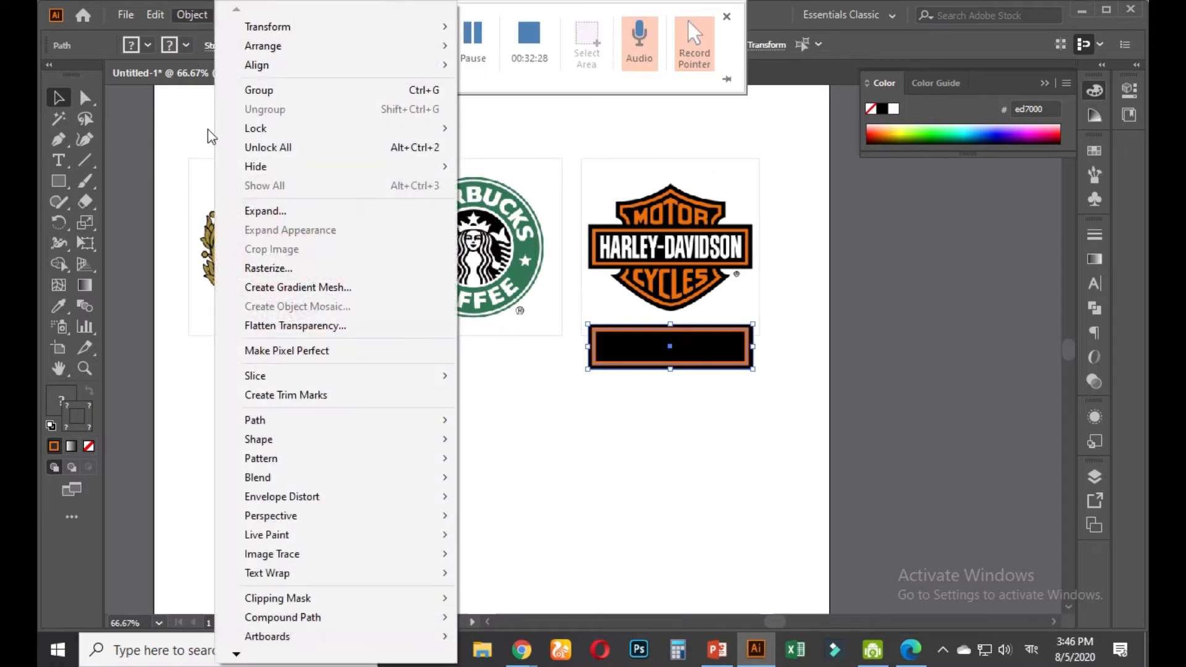
{"action": "left_click", "coordinate": [253, 211]}
{"action": "left_click", "coordinate": [572, 423]}
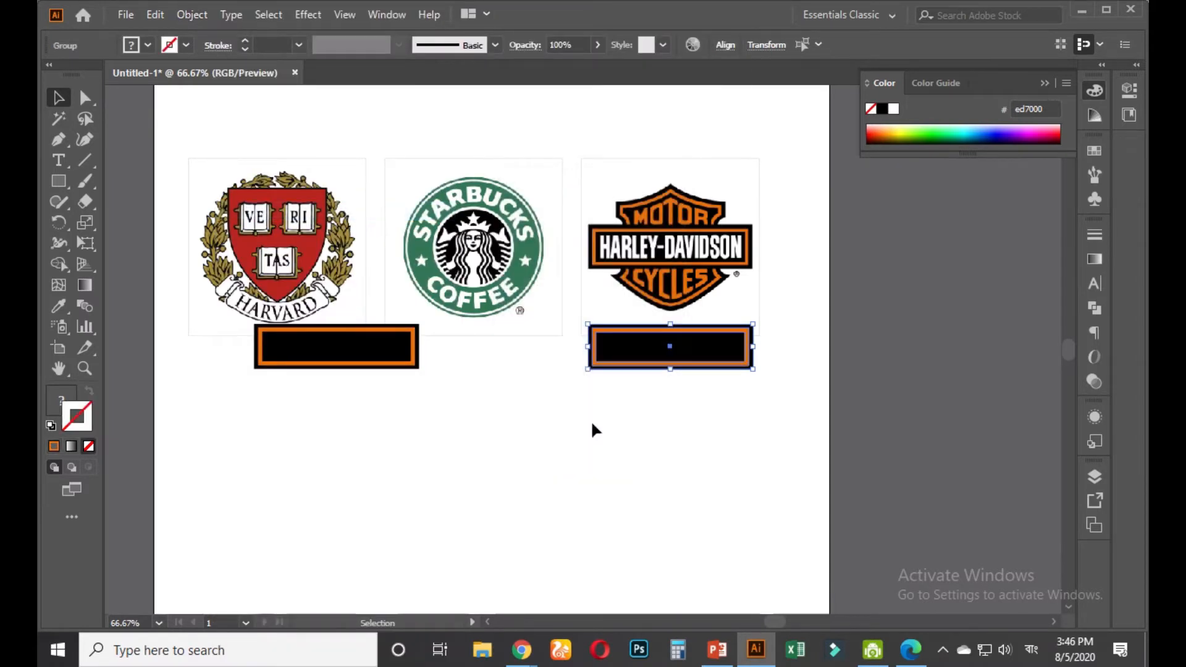
{"action": "left_click", "coordinate": [650, 403]}
Compare the orange border of the expanded banner with the stroked border of the unexpanded copy
{"action": "scroll", "coordinate": [678, 389], "scroll_direction": "up", "scroll_amount": 1}
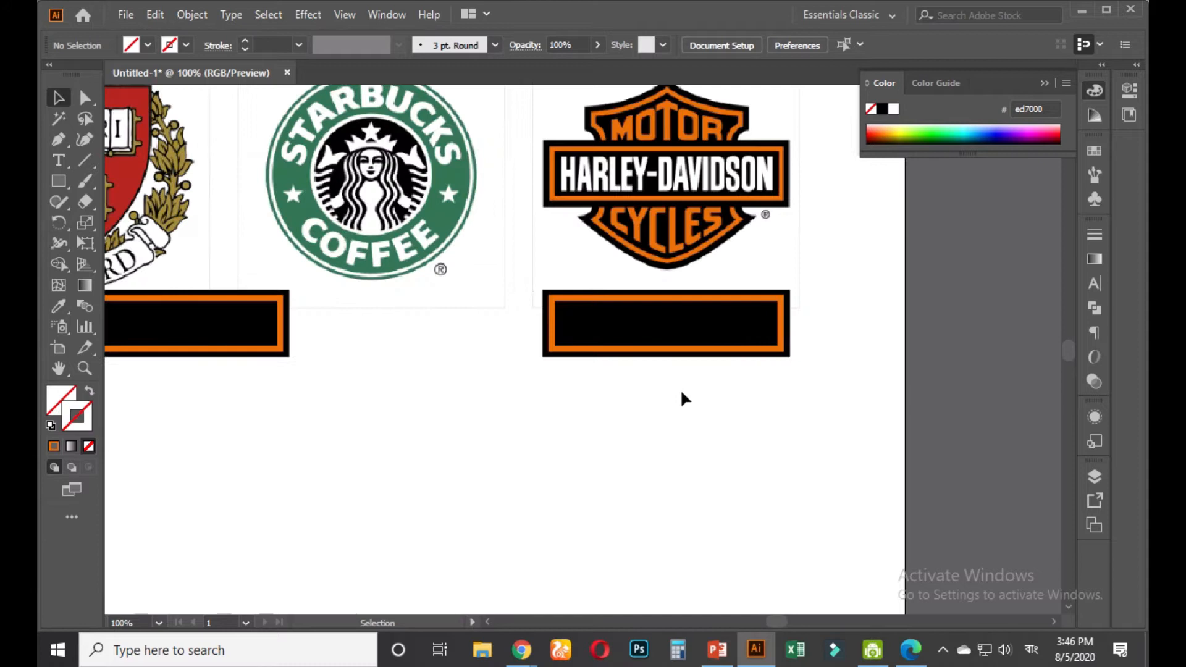
{"action": "left_click_drag", "start_coordinate": [680, 388], "coordinate": [743, 432]}
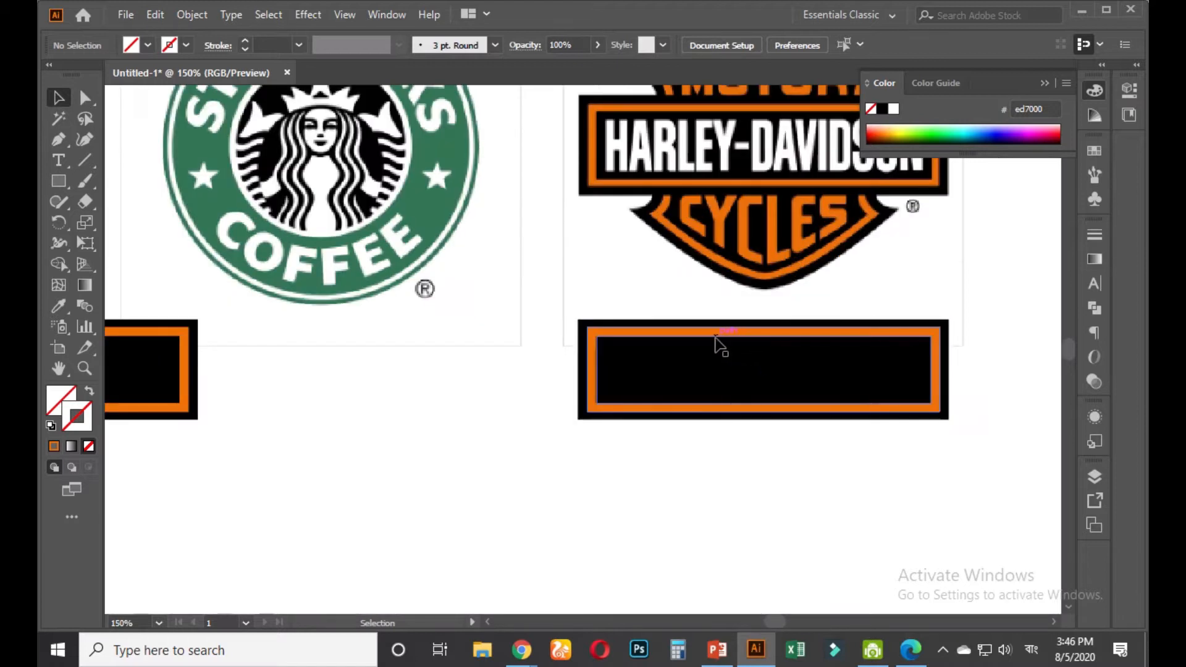
{"action": "left_click", "coordinate": [715, 338]}
{"action": "left_click", "coordinate": [711, 433]}
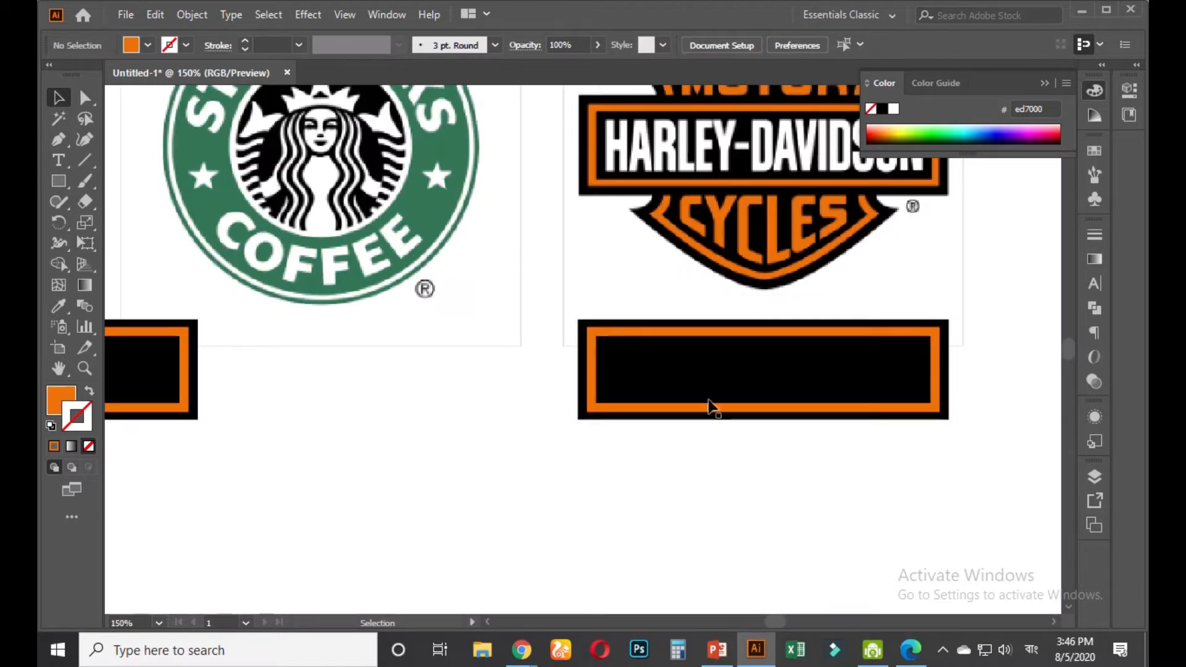
{"action": "left_click", "coordinate": [673, 334]}
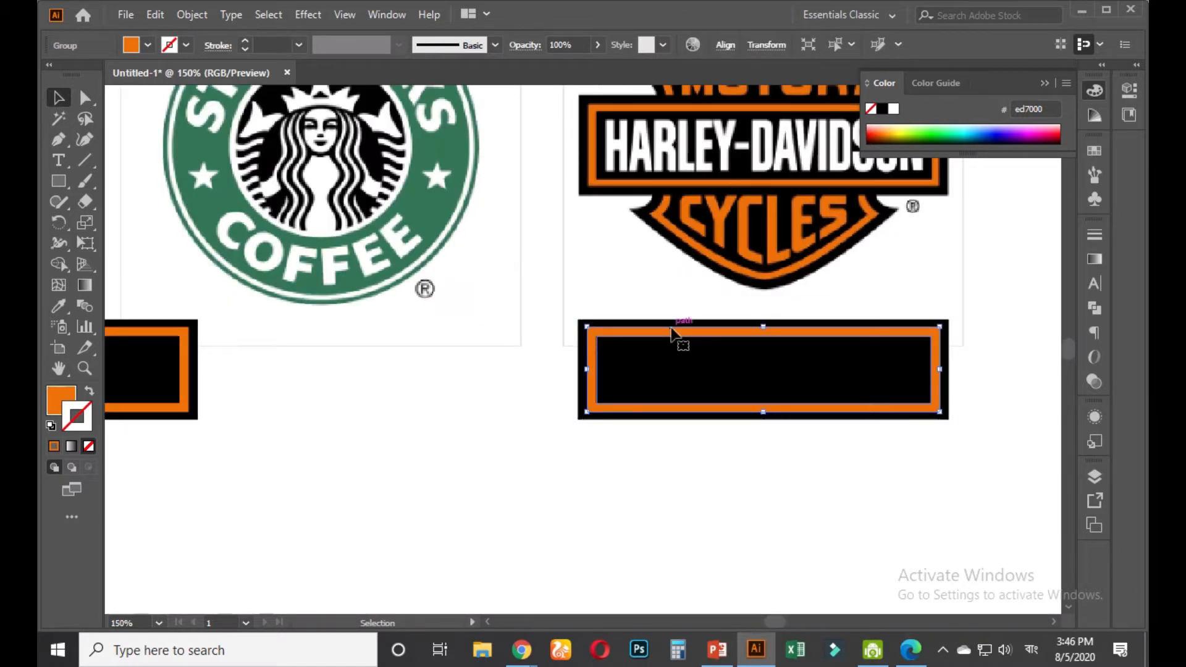
{"action": "left_click", "coordinate": [182, 346]}
{"action": "left_click", "coordinate": [398, 420]}
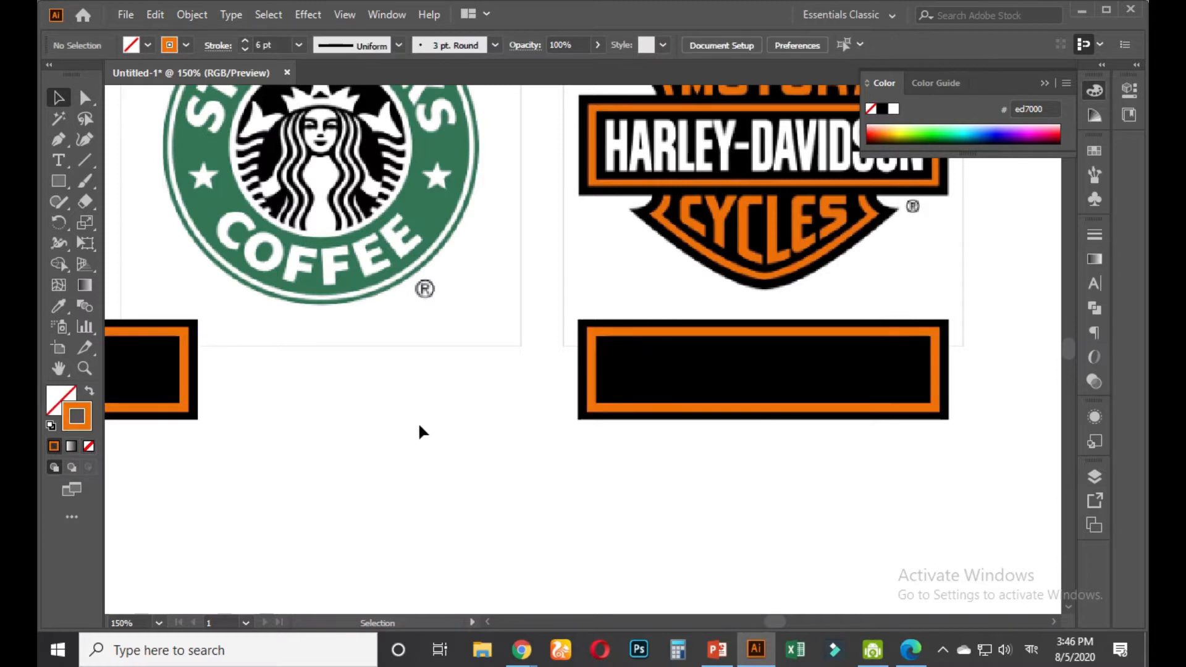
Collapse the Color panel and check the object type of the expanded banner and of the unexpanded copy
{"action": "scroll", "coordinate": [418, 421], "scroll_direction": "down", "scroll_amount": 2}
{"action": "scroll", "coordinate": [520, 379], "scroll_direction": "up", "scroll_amount": 1}
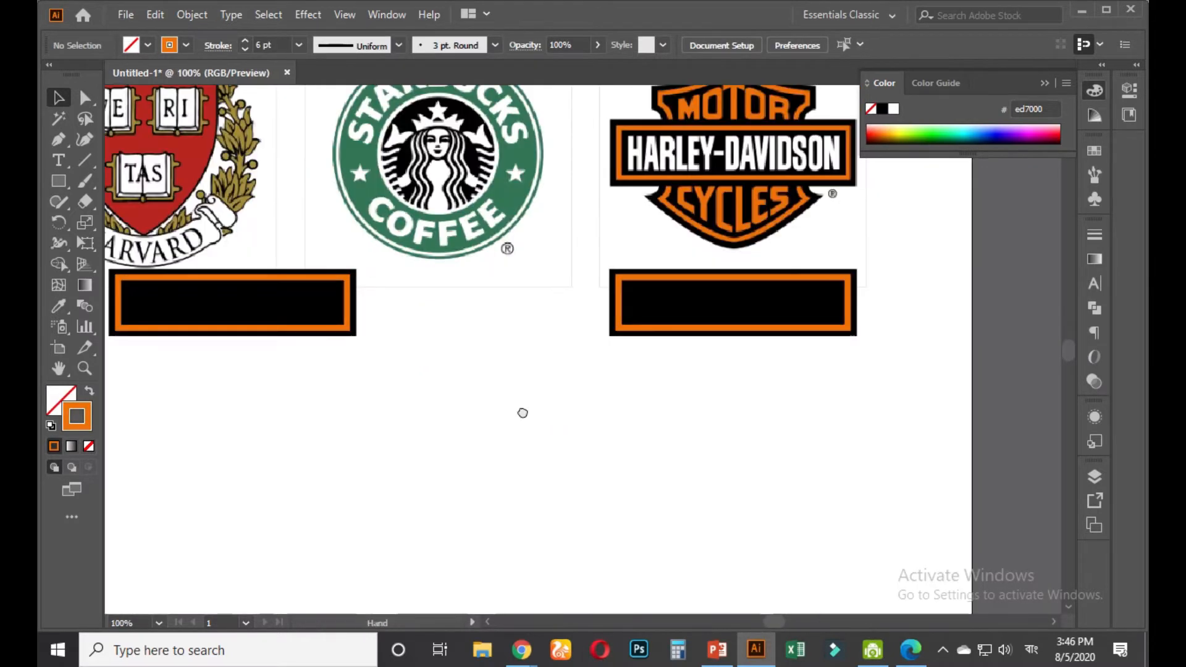
{"action": "scroll", "coordinate": [550, 464], "scroll_direction": "down", "scroll_amount": 2}
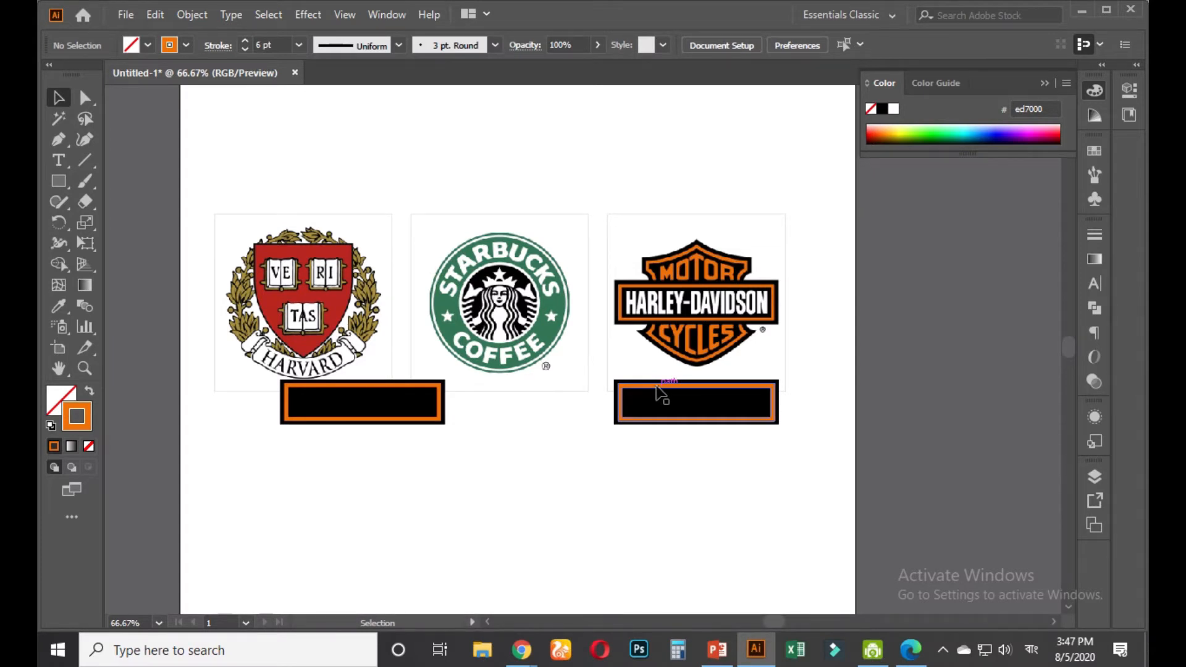
{"action": "scroll", "coordinate": [683, 464], "scroll_direction": "up", "scroll_amount": 1}
{"action": "scroll", "coordinate": [683, 465], "scroll_direction": "down", "scroll_amount": 1}
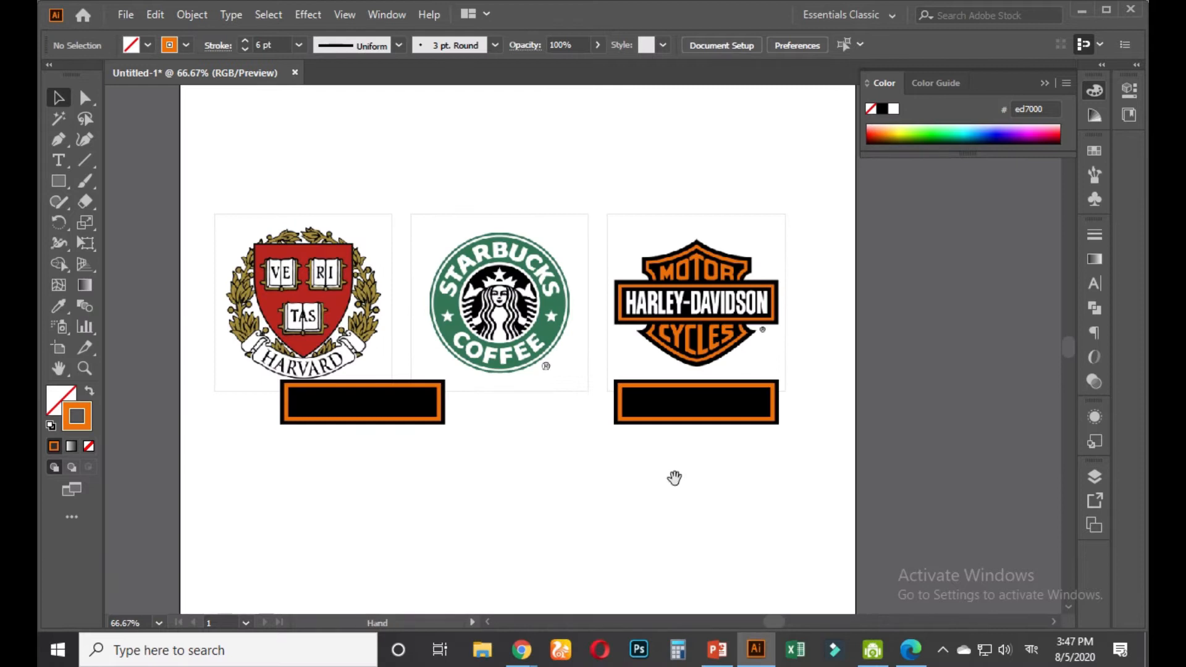
{"action": "left_click", "coordinate": [1043, 85]}
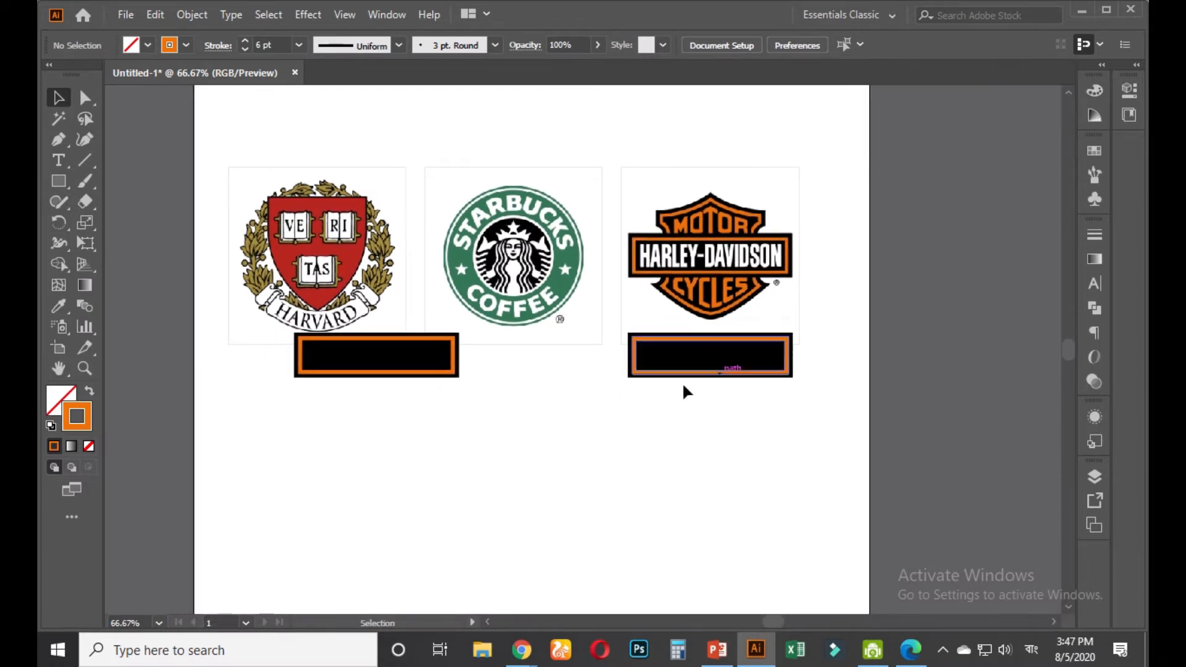
{"action": "left_click_drag", "start_coordinate": [709, 362], "coordinate": [710, 364]}
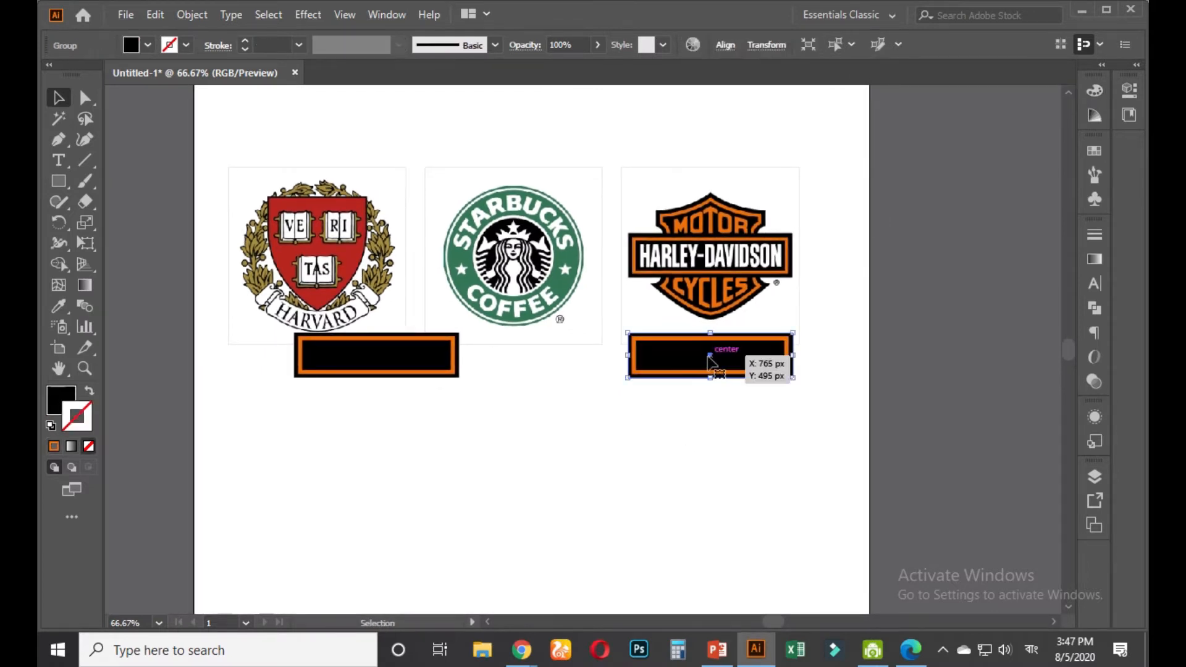
{"action": "left_click", "coordinate": [456, 370]}
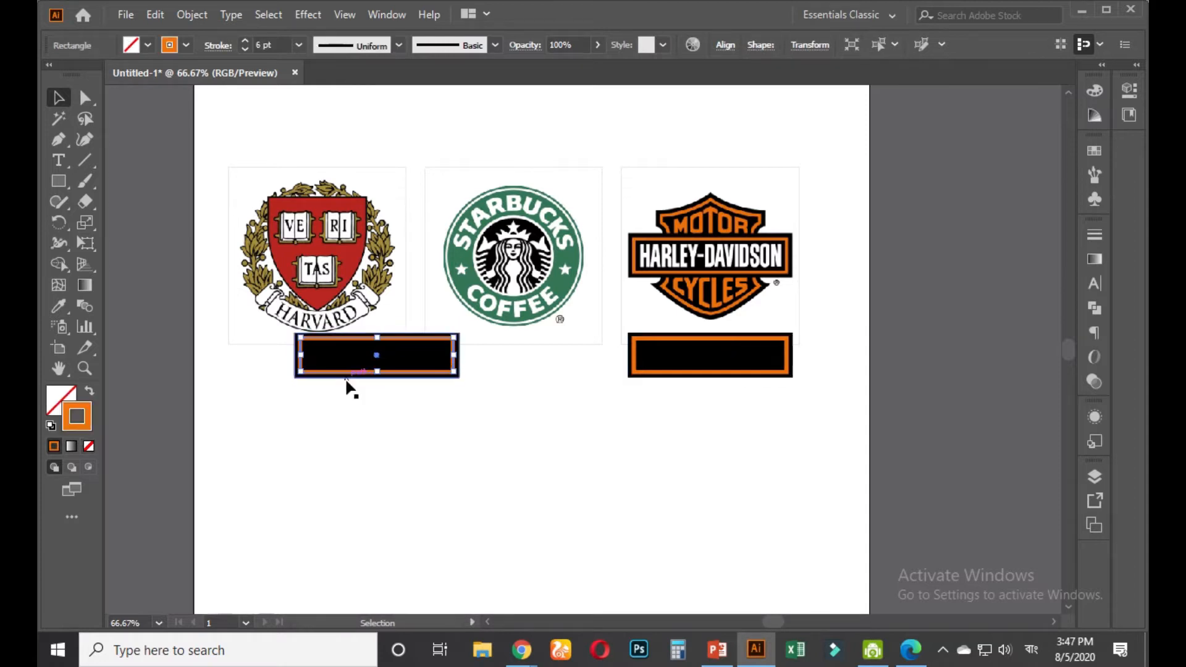
{"action": "left_click", "coordinate": [337, 404]}
Duplicate the unexpanded banner into the empty area below the emblems and scale the new copy up about its centre
{"action": "left_click_drag", "start_coordinate": [365, 415], "coordinate": [344, 308]}
{"action": "scroll", "coordinate": [432, 374], "scroll_direction": "down", "scroll_amount": 1}
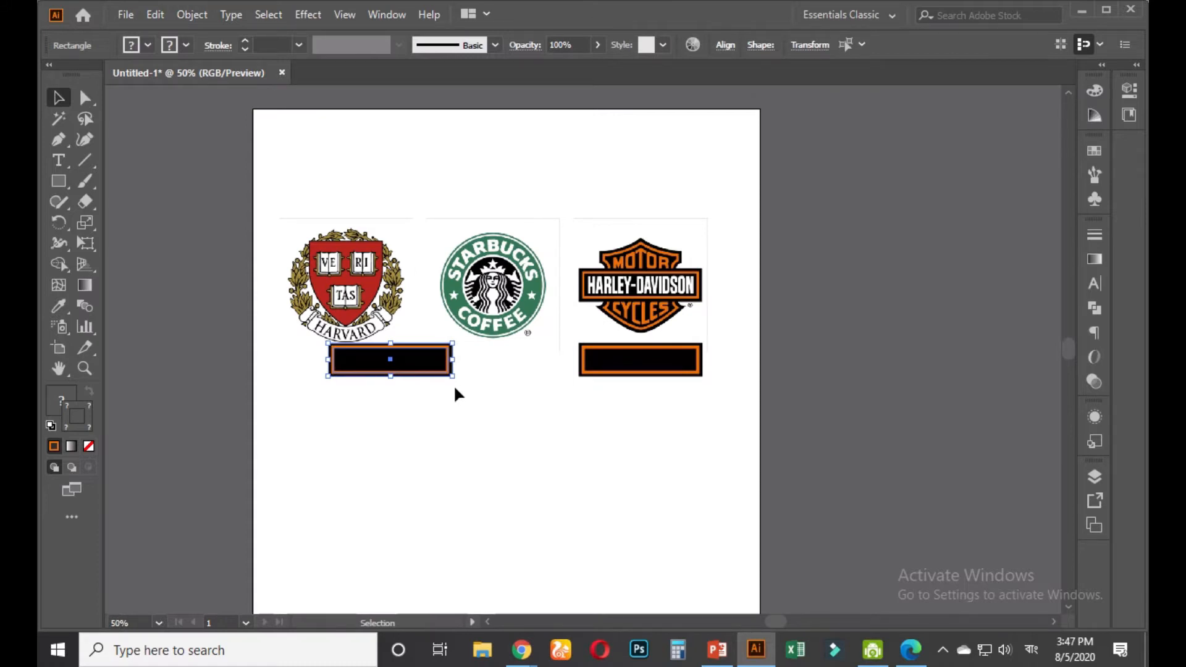
{"action": "left_click_drag", "start_coordinate": [428, 366], "coordinate": [440, 512]}
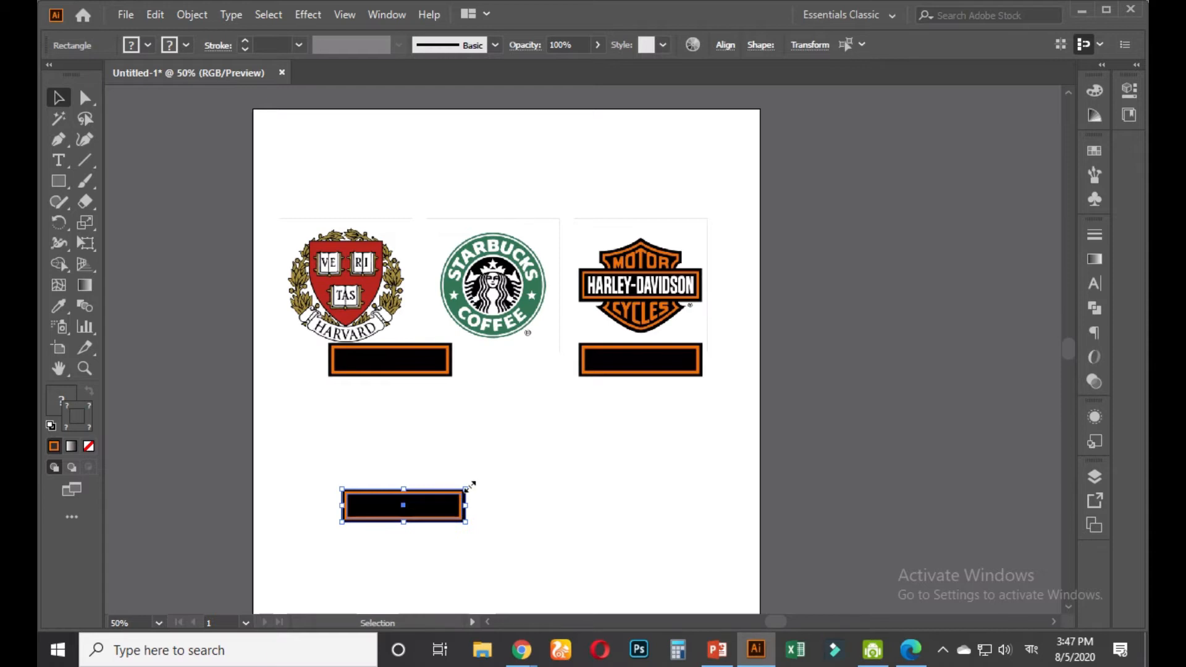
{"action": "left_click_drag", "start_coordinate": [468, 485], "coordinate": [646, 452]}
{"action": "left_click", "coordinate": [662, 456]}
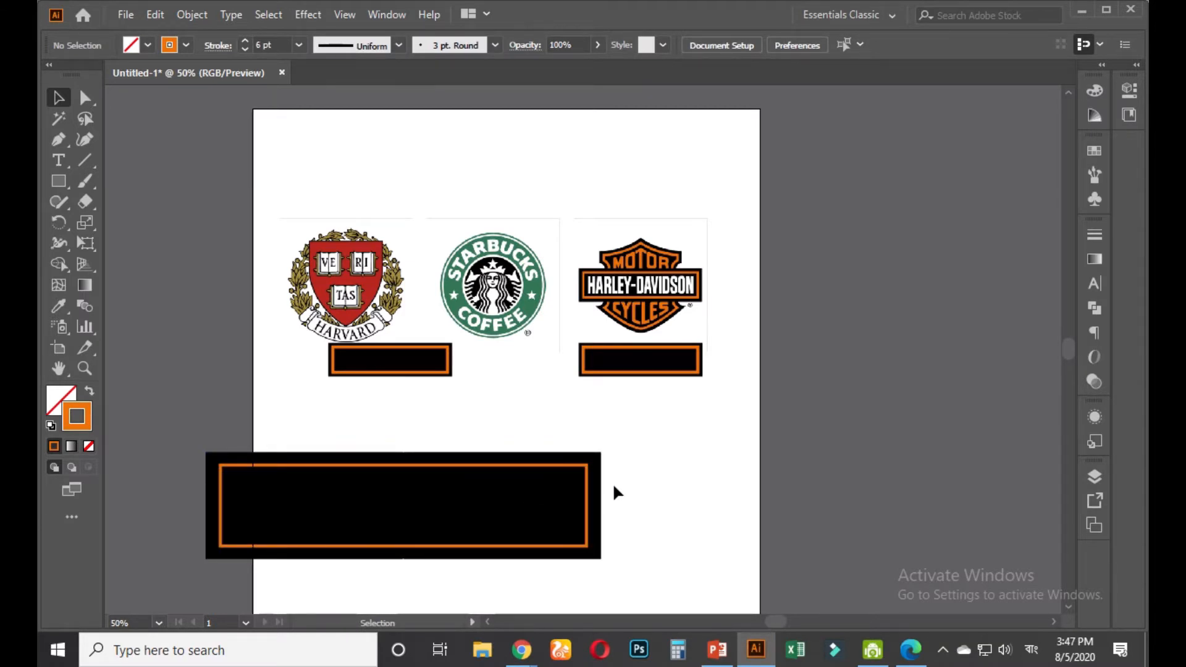
Scale the expanded banner up about its centre to compare its border thickness with the enlarged unexpanded copy
{"action": "left_click_drag", "start_coordinate": [669, 348], "coordinate": [805, 411]}
{"action": "left_click", "coordinate": [780, 468]}
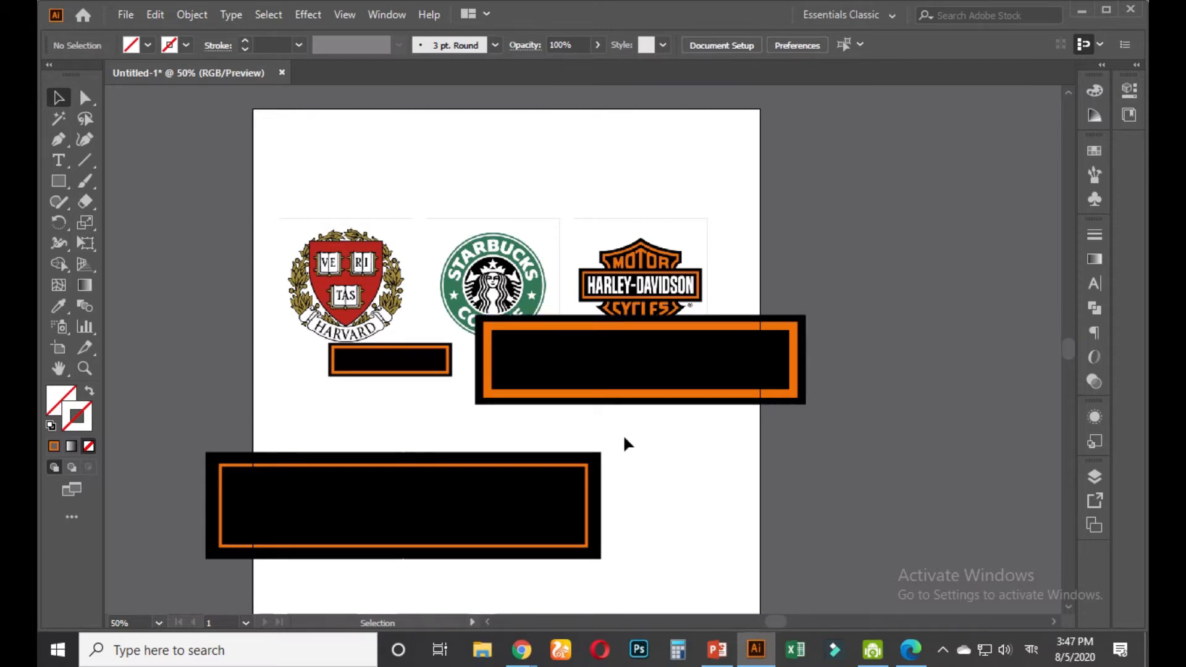
{"action": "scroll", "coordinate": [619, 426], "scroll_direction": "up", "scroll_amount": 1}
{"action": "scroll", "coordinate": [619, 426], "scroll_direction": "down", "scroll_amount": 1}
Delete both unexpanded banner copies and select the enlarged expanded banner
{"action": "left_click_drag", "start_coordinate": [622, 427], "coordinate": [557, 490]}
{"action": "key", "text": "Delete"}
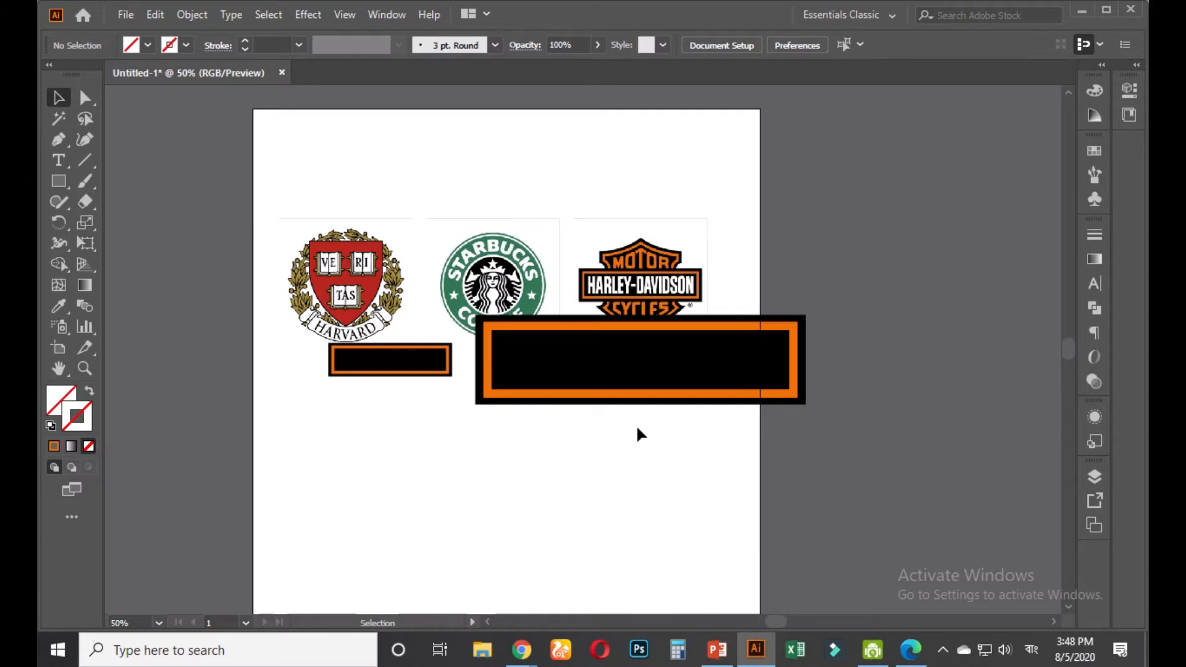
{"action": "key", "text": "alt"}
{"action": "scroll", "coordinate": [706, 420], "scroll_direction": "up", "scroll_amount": 1}
{"action": "left_click", "coordinate": [399, 359]}
{"action": "key", "text": "Delete"}
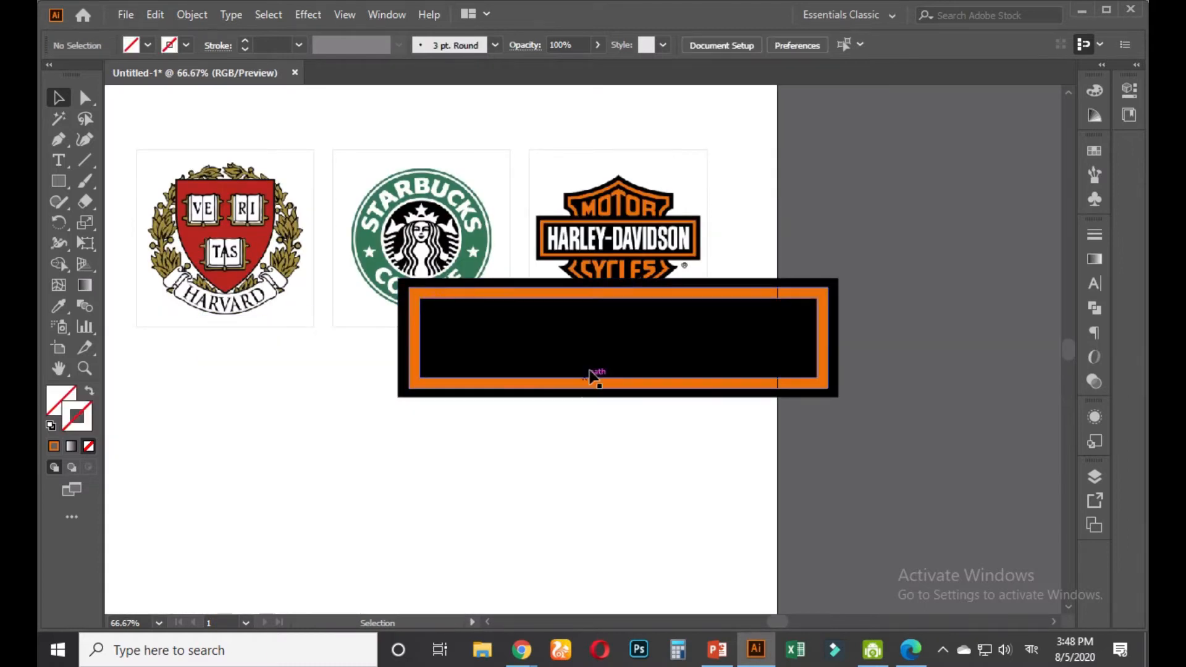
{"action": "scroll", "coordinate": [671, 410], "scroll_direction": "up", "scroll_amount": 2}
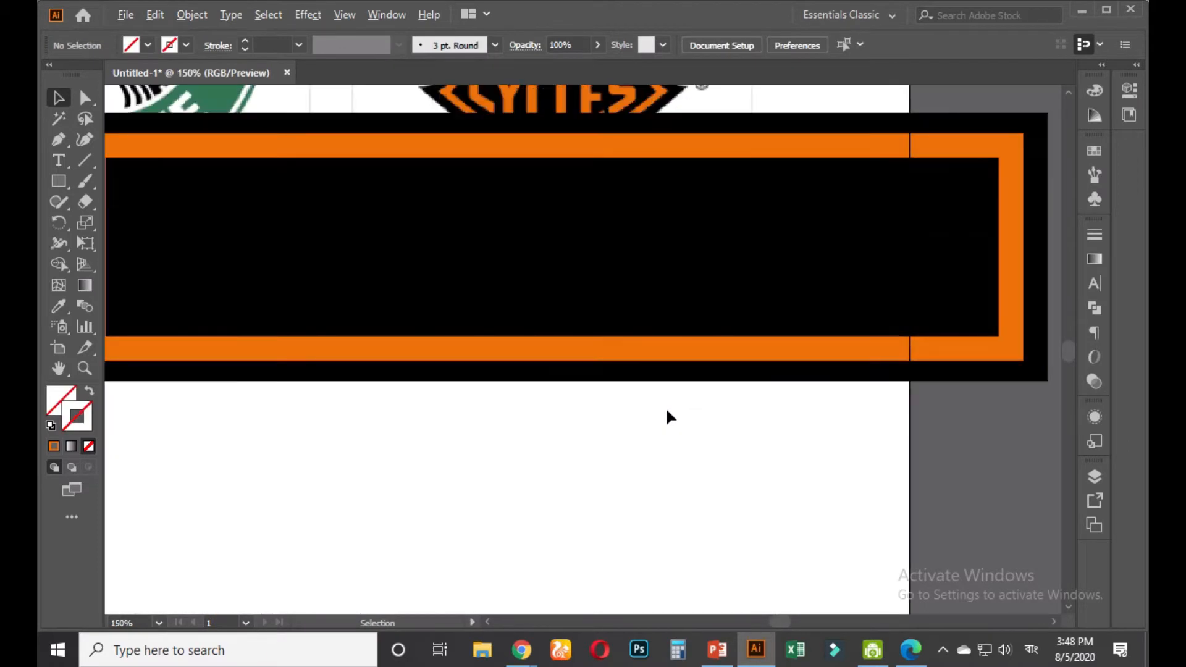
{"action": "scroll", "coordinate": [667, 410], "scroll_direction": "down", "scroll_amount": 2}
{"action": "left_click_drag", "start_coordinate": [686, 439], "coordinate": [643, 349]}
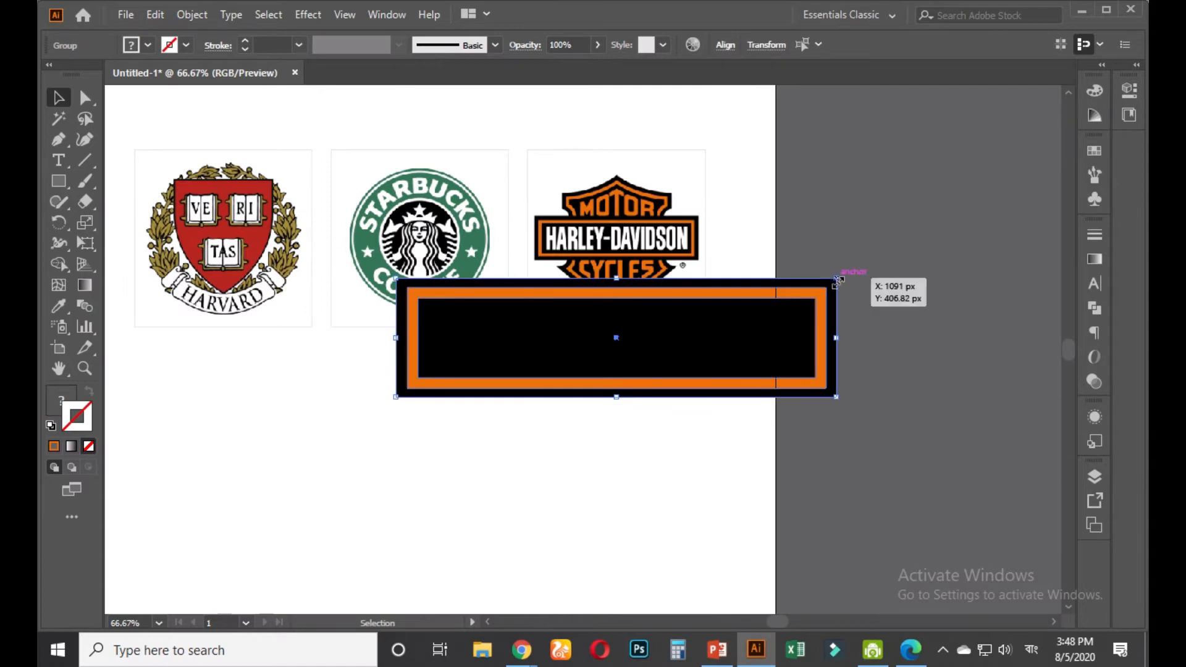
Undo the deletion of the unexpanded copies and the enlargement of the expanded banner
{"action": "key", "text": "ctrl+z"}
{"action": "key", "text": "ctrl+z"}
{"action": "key", "text": "ctrl+z"}
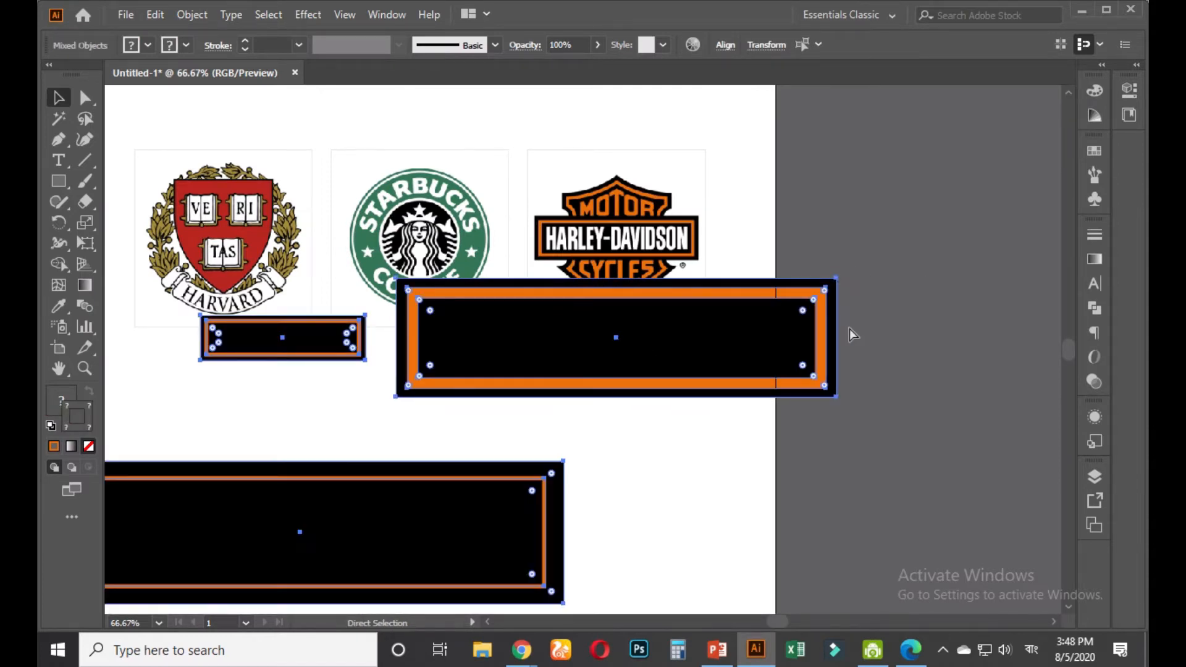
Delete both unexpanded banner copies, keeping only the expanded banner below the Harley-Davidson emblem
{"action": "left_click", "coordinate": [400, 375]}
{"action": "left_click_drag", "start_coordinate": [287, 309], "coordinate": [347, 552]}
{"action": "key", "text": "Delete"}
{"action": "left_click", "coordinate": [581, 355]}
{"action": "left_click", "coordinate": [634, 390]}
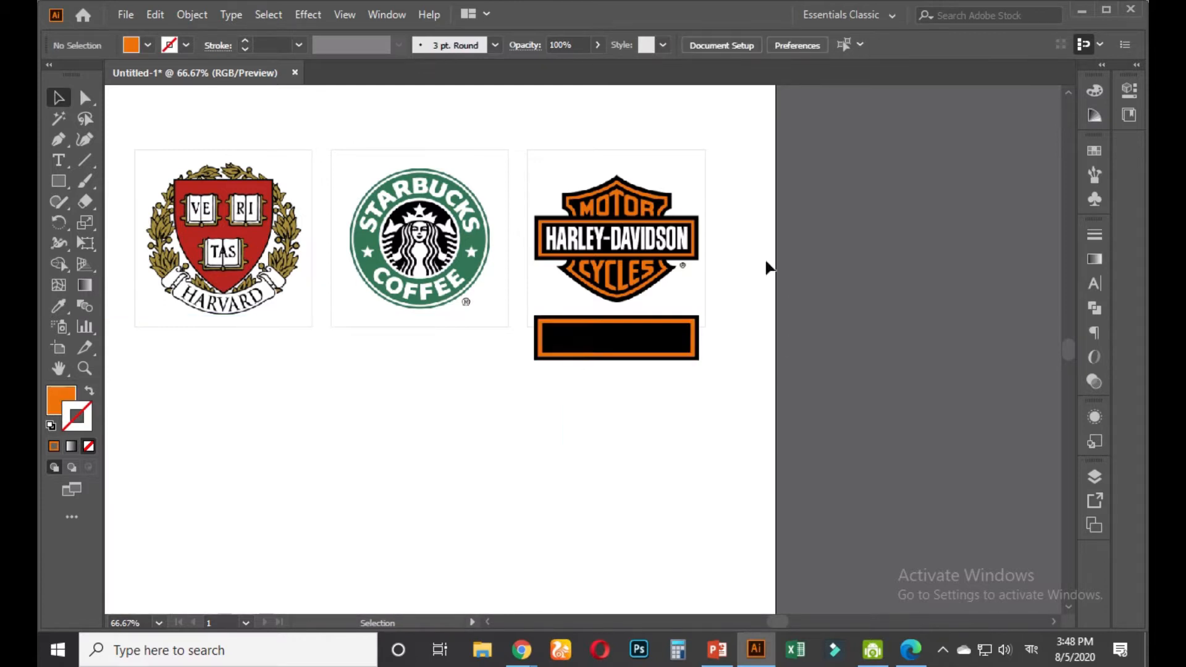
{"action": "left_click_drag", "start_coordinate": [702, 290], "coordinate": [689, 349]}
{"action": "scroll", "coordinate": [613, 386], "scroll_direction": "up", "scroll_amount": 2}
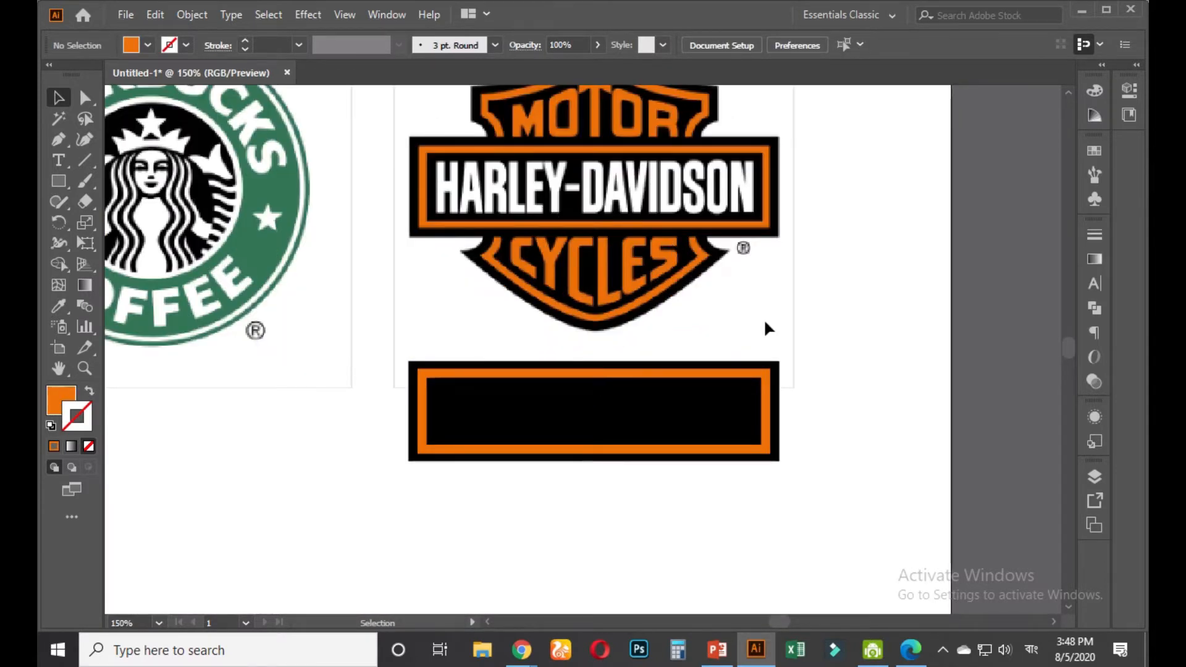
Add placeholder text inside the black banner, colour it white and scale it up to span the banner's interior
{"action": "left_click_drag", "start_coordinate": [765, 324], "coordinate": [757, 271]}
{"action": "scroll", "coordinate": [760, 276], "scroll_direction": "down", "scroll_amount": 1}
{"action": "left_click", "coordinate": [61, 160]}
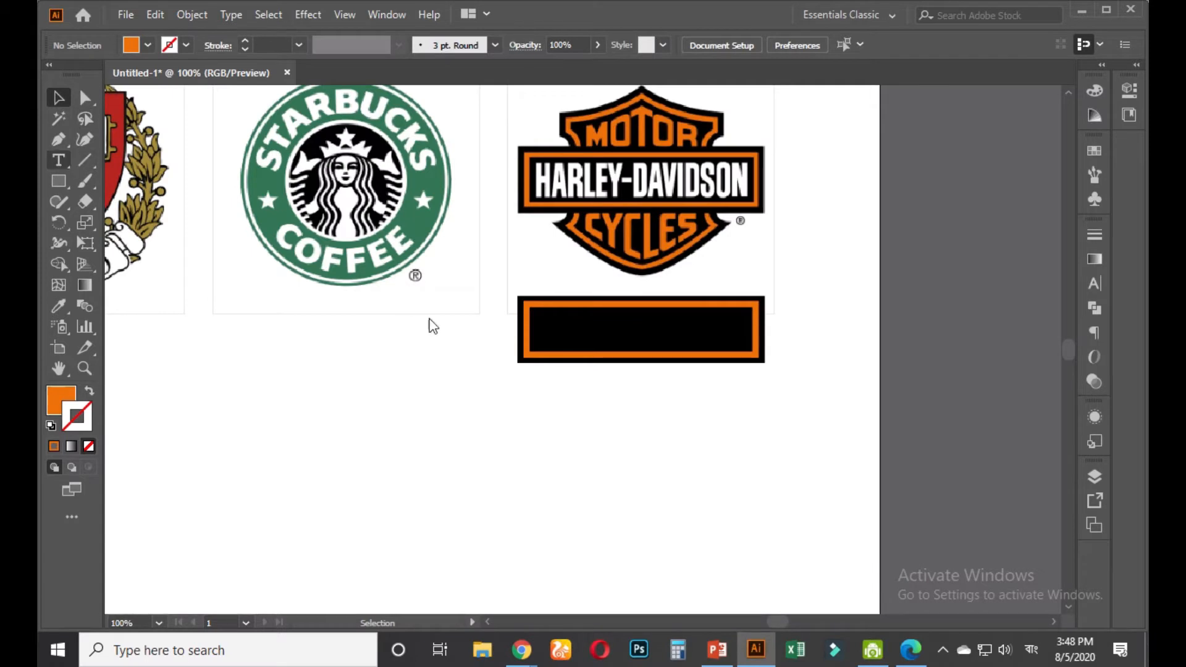
{"action": "left_click", "coordinate": [574, 339]}
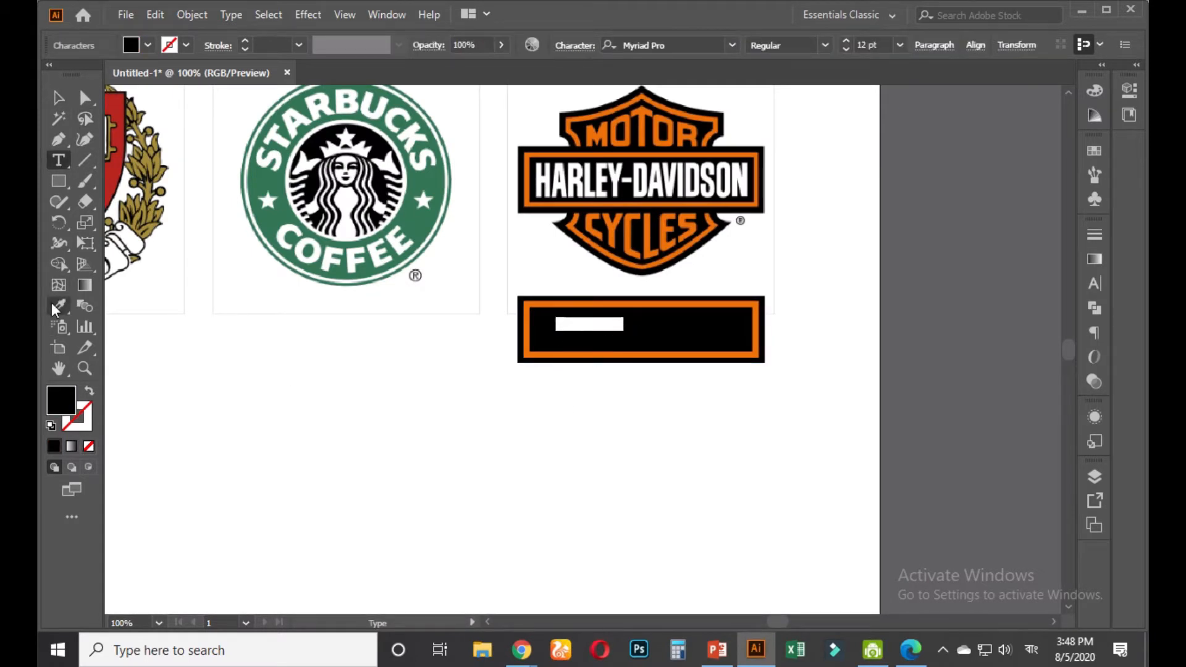
{"action": "key", "text": "Escape"}
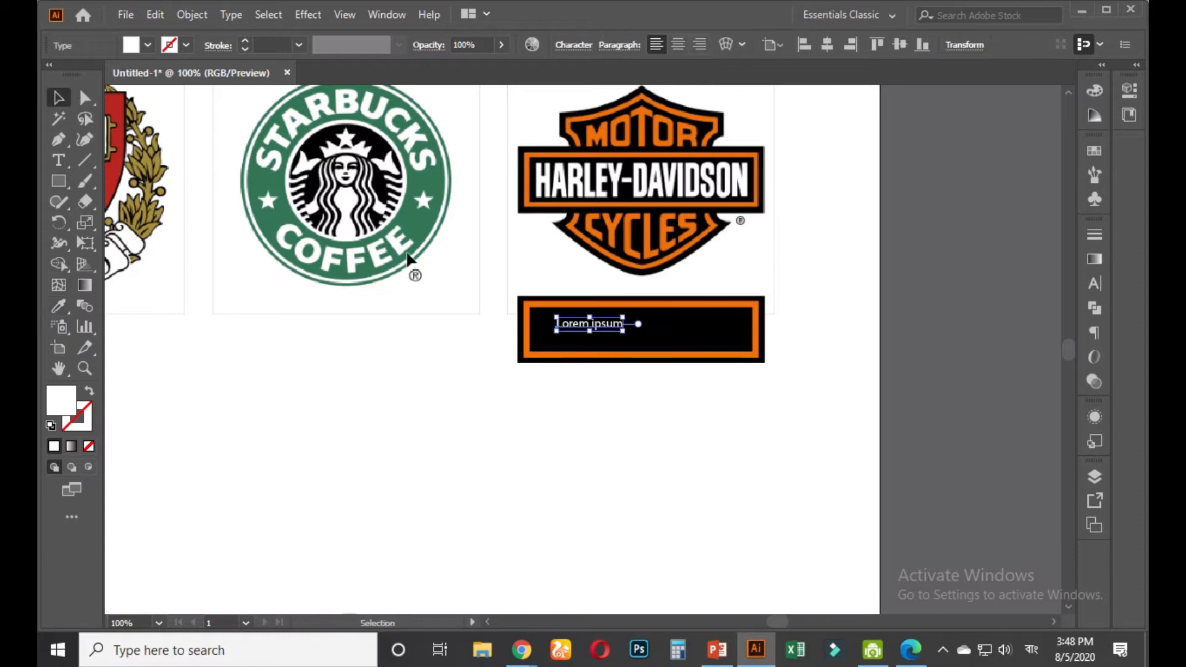
{"action": "left_click_drag", "start_coordinate": [623, 331], "coordinate": [696, 389]}
{"action": "left_click_drag", "start_coordinate": [680, 345], "coordinate": [713, 344]}
Try to replace the placeholder text in the banner with new wording, and clear the mistyped Bangla characters
{"action": "double_click", "coordinate": [656, 333]}
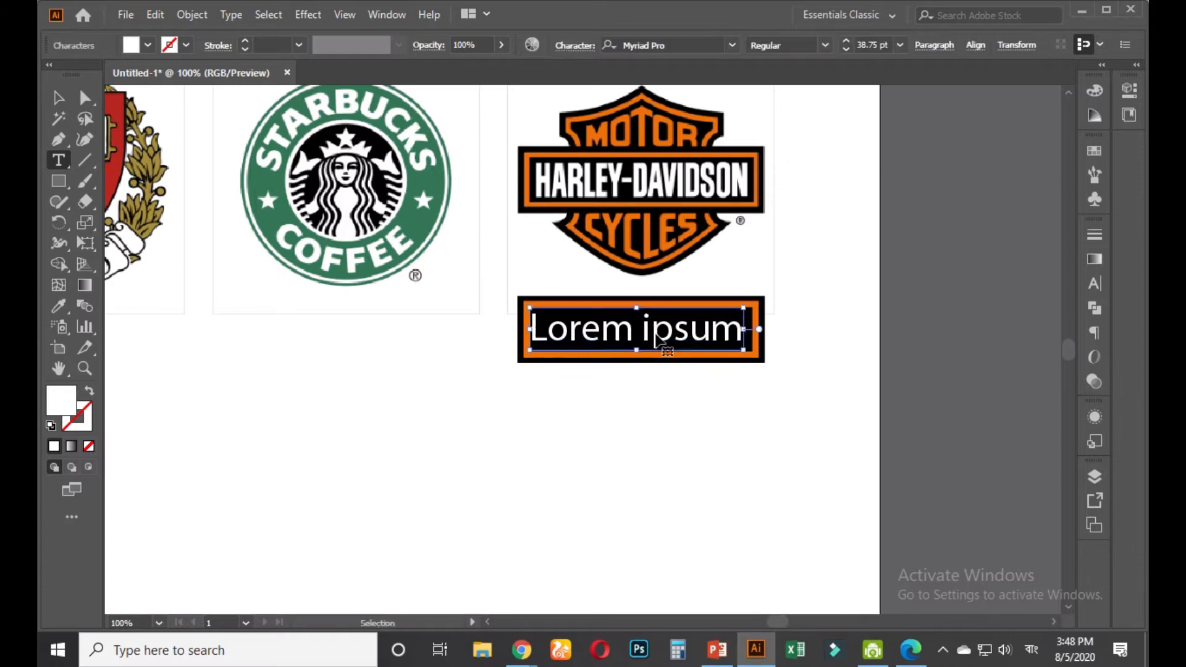
{"action": "key", "text": "ctrl+a"}
{"action": "key", "text": "BackSpace"}
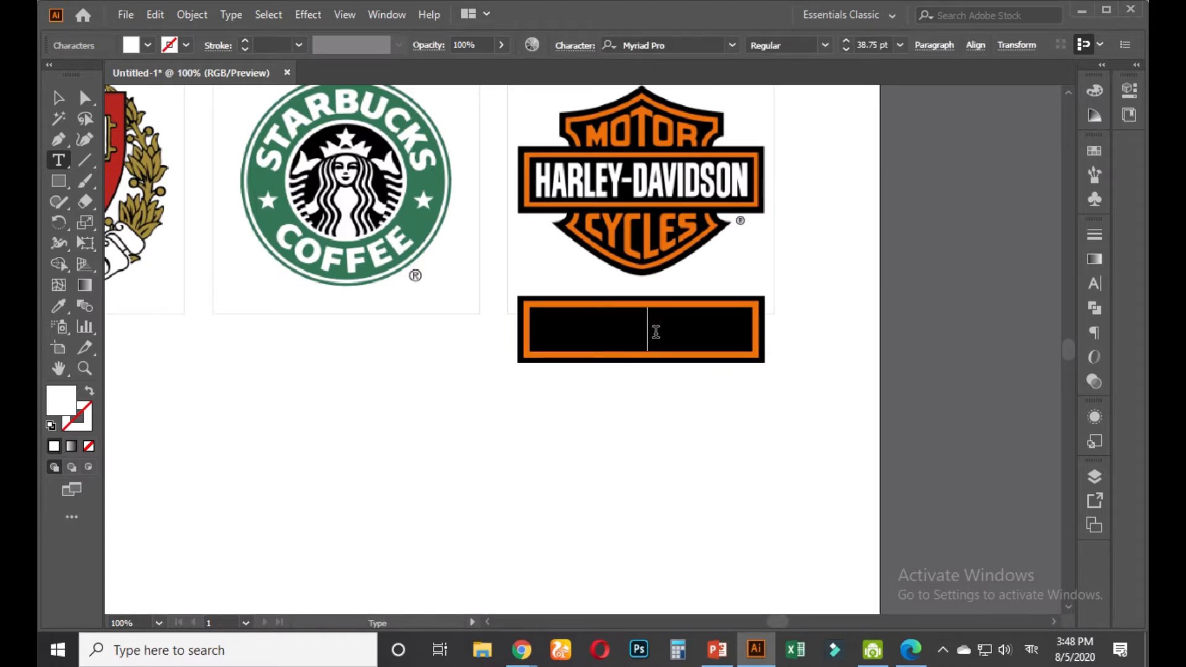
{"action": "key", "text": "ctrl+z"}
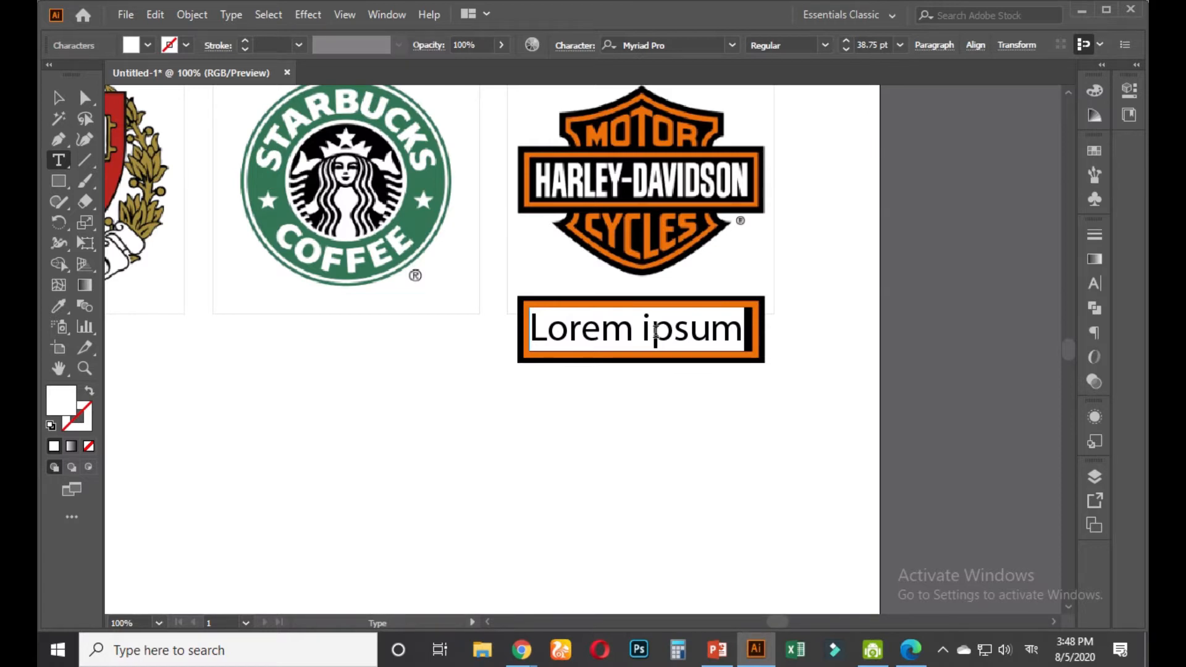
{"action": "type", "text": "পোী"}
{"action": "key", "text": "BackSpace"}
{"action": "key", "text": "BackSpace"}
{"action": "key", "text": "BackSpace"}
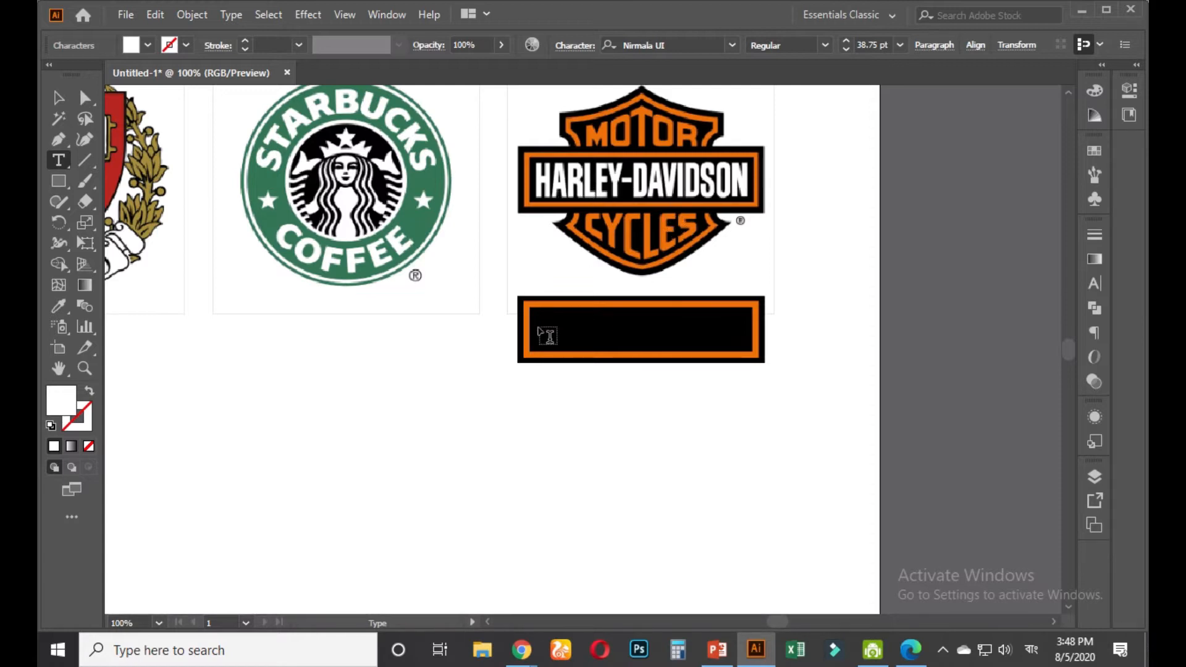
Switch the keyboard input language from Bangla to English (United States) and leave text editing
{"action": "key", "text": "super+space"}
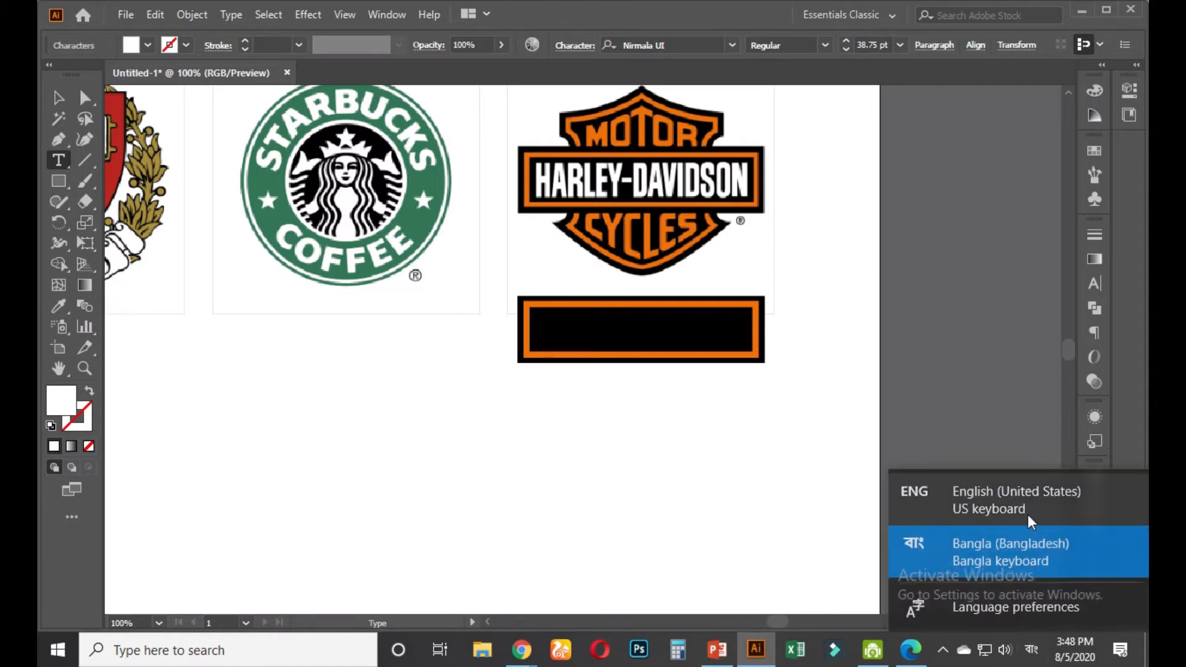
{"action": "left_click", "coordinate": [551, 334]}
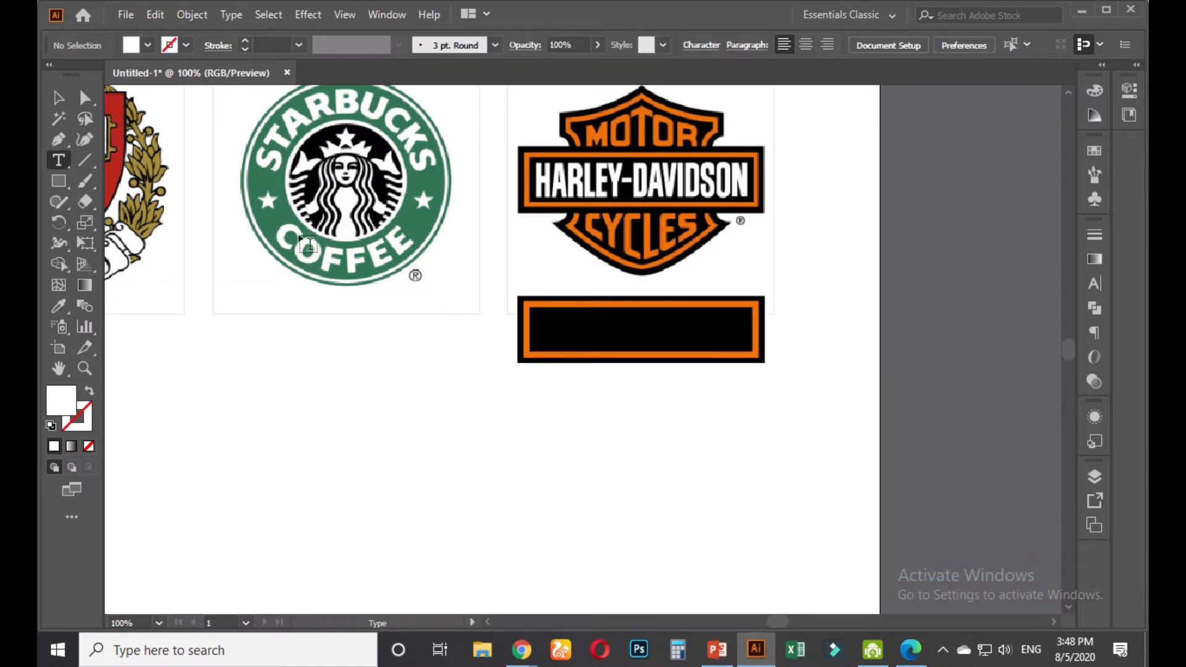
{"action": "left_click", "coordinate": [58, 98]}
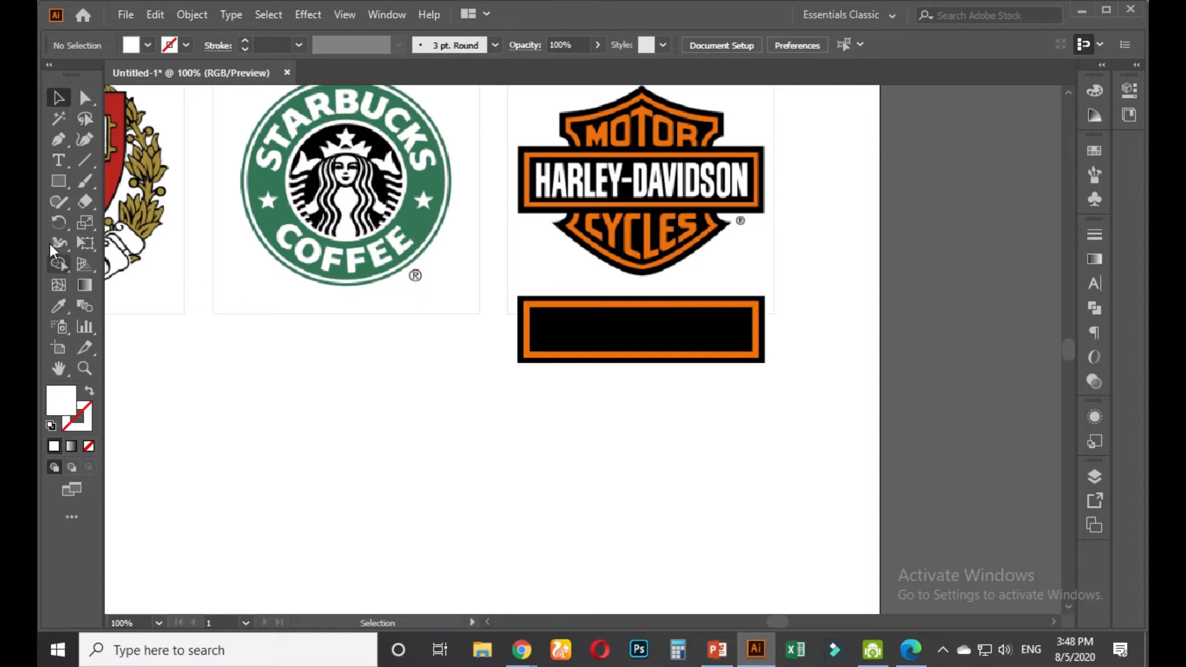
Add the text HARLEY-DAVIDSON inside the banner and colour it white
{"action": "left_click", "coordinate": [59, 159]}
{"action": "left_click", "coordinate": [563, 330]}
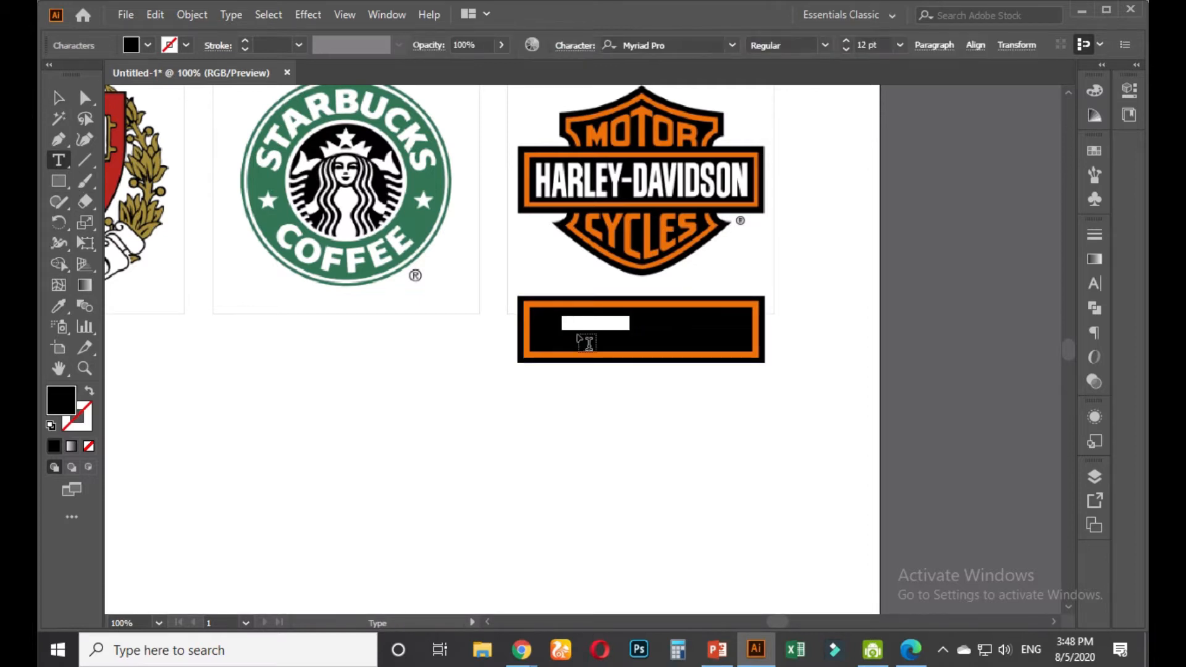
{"action": "type", "text": "HAR"}
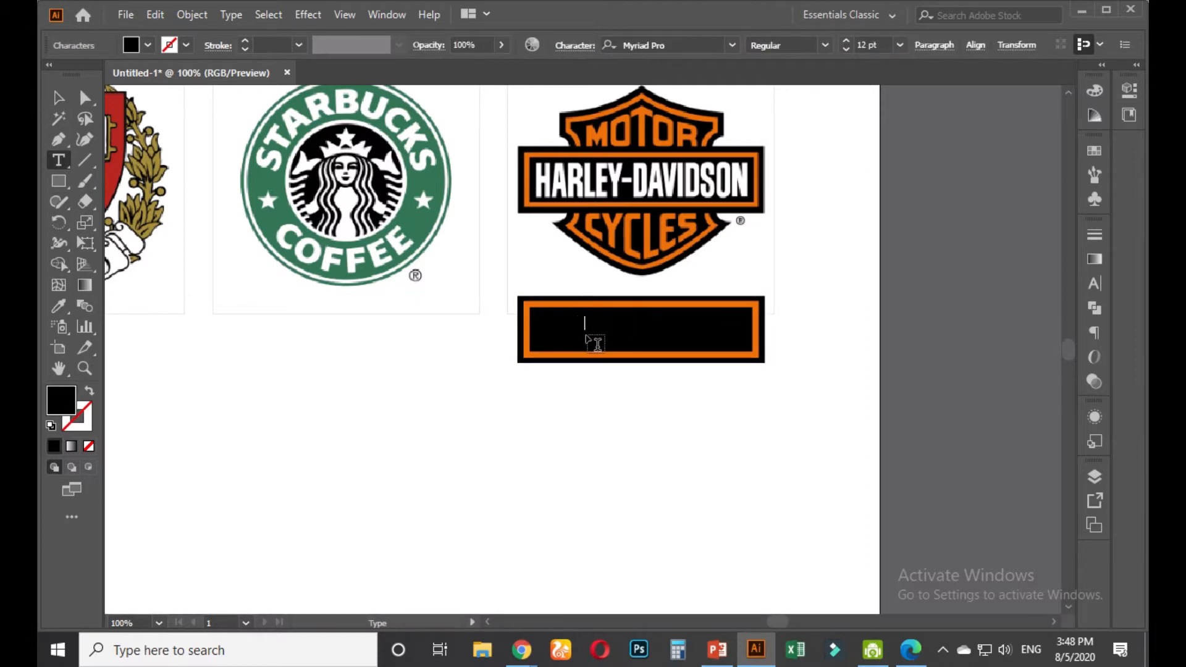
{"action": "type", "text": "LEY-DAD"}
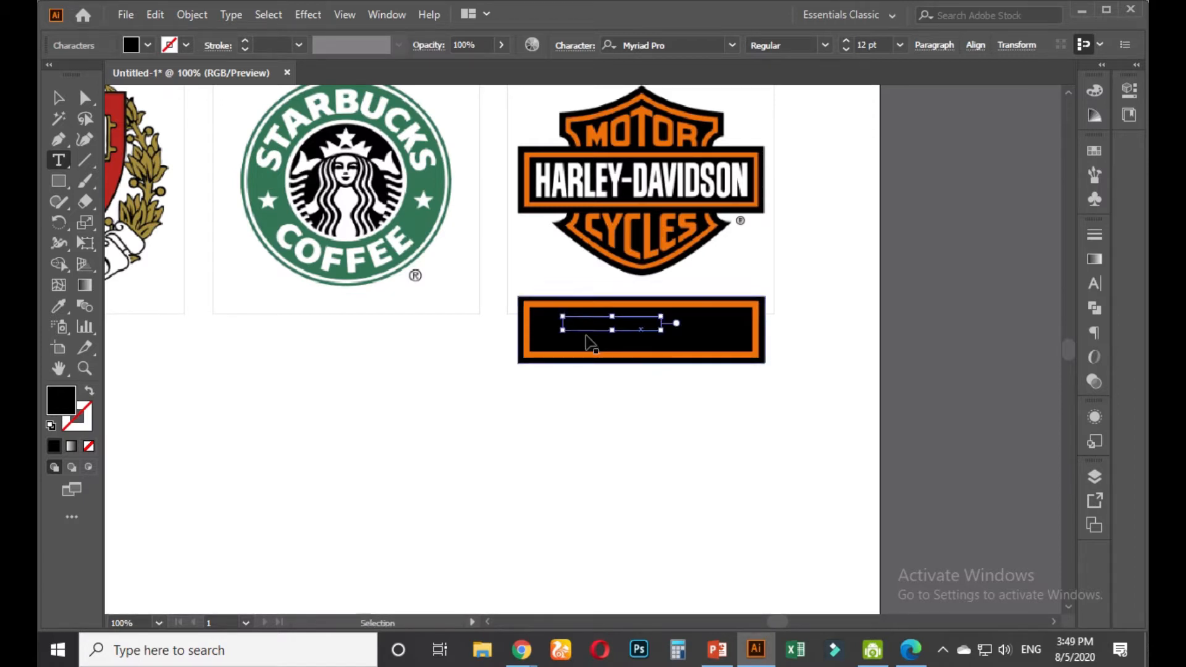
{"action": "key", "text": "ctrl+a"}
{"action": "left_click", "coordinate": [126, 189]}
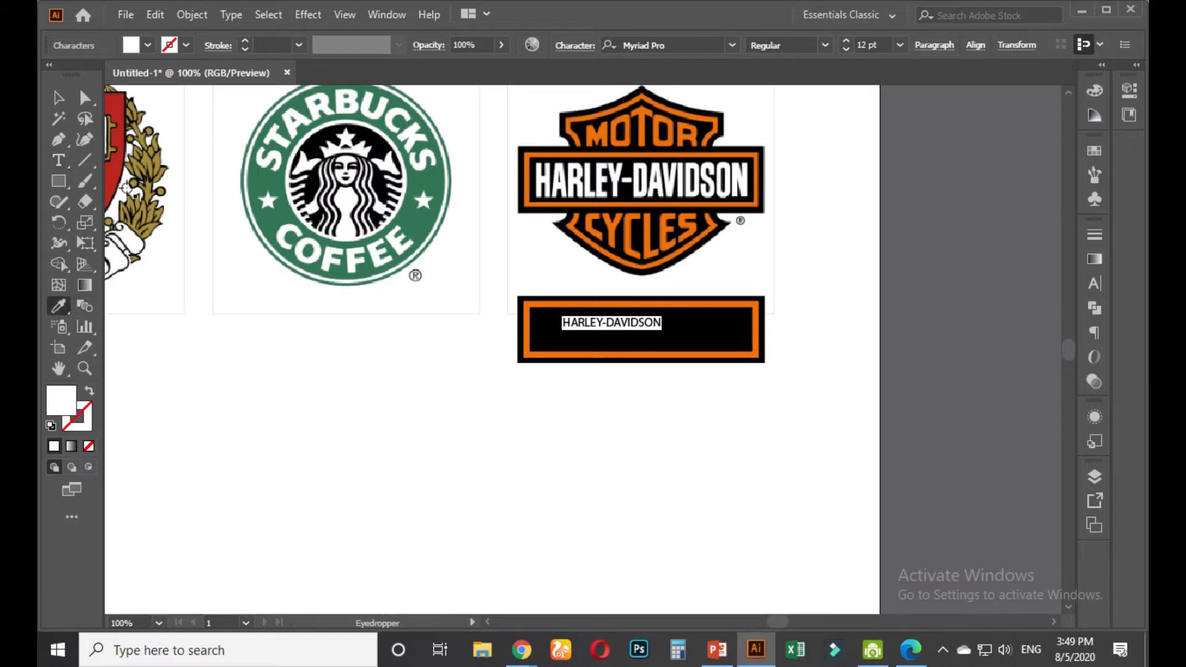
Enlarge the HARLEY-DAVIDSON text to about 26 pt and shift it slightly right to sit roughly centred in the banner
{"action": "left_click", "coordinate": [58, 97]}
{"action": "left_click_drag", "start_coordinate": [661, 329], "coordinate": [704, 339]}
{"action": "left_click", "coordinate": [847, 373]}
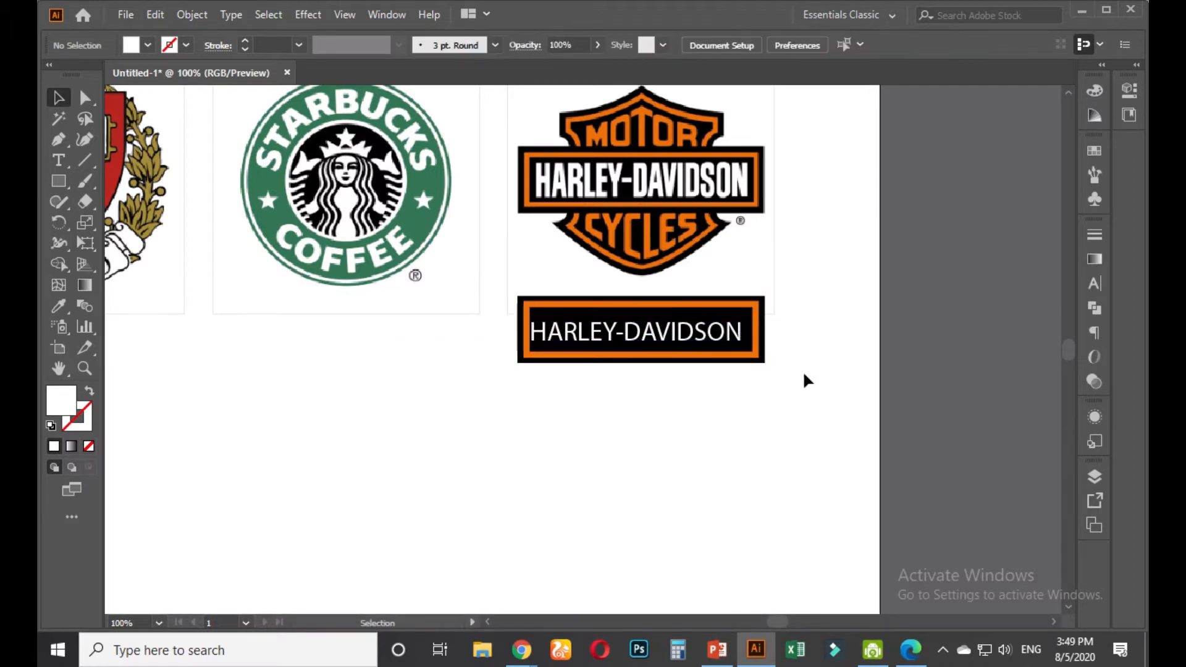
{"action": "scroll", "coordinate": [809, 370], "scroll_direction": "up", "scroll_amount": 2}
{"action": "left_click_drag", "start_coordinate": [811, 330], "coordinate": [803, 476]}
{"action": "scroll", "coordinate": [748, 381], "scroll_direction": "down", "scroll_amount": 1}
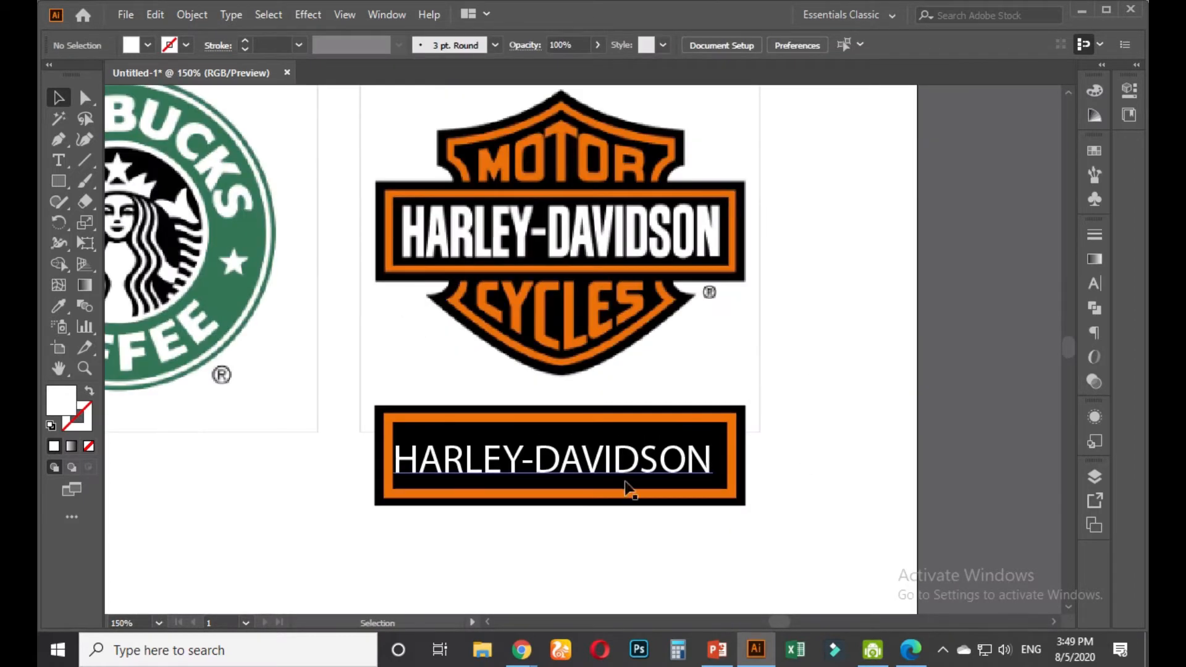
{"action": "left_click_drag", "start_coordinate": [631, 470], "coordinate": [639, 470]}
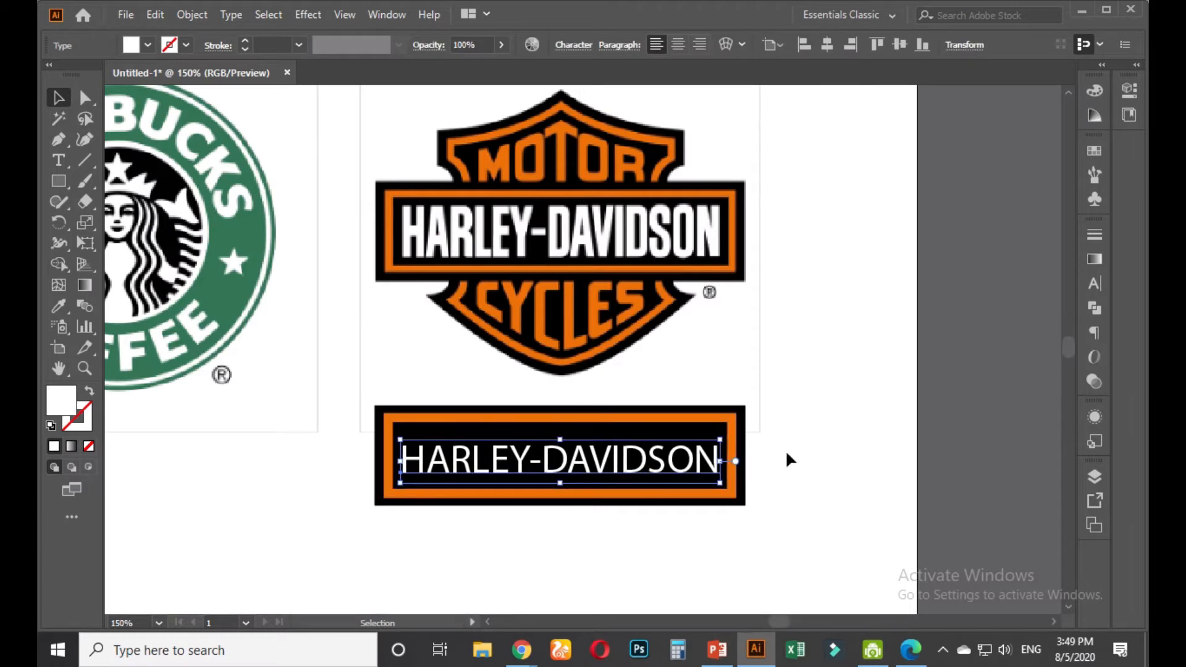
Change the font of the banner's HARLEY-DAVIDSON text to Impact
{"action": "left_click", "coordinate": [1095, 281]}
{"action": "left_click", "coordinate": [1062, 255]}
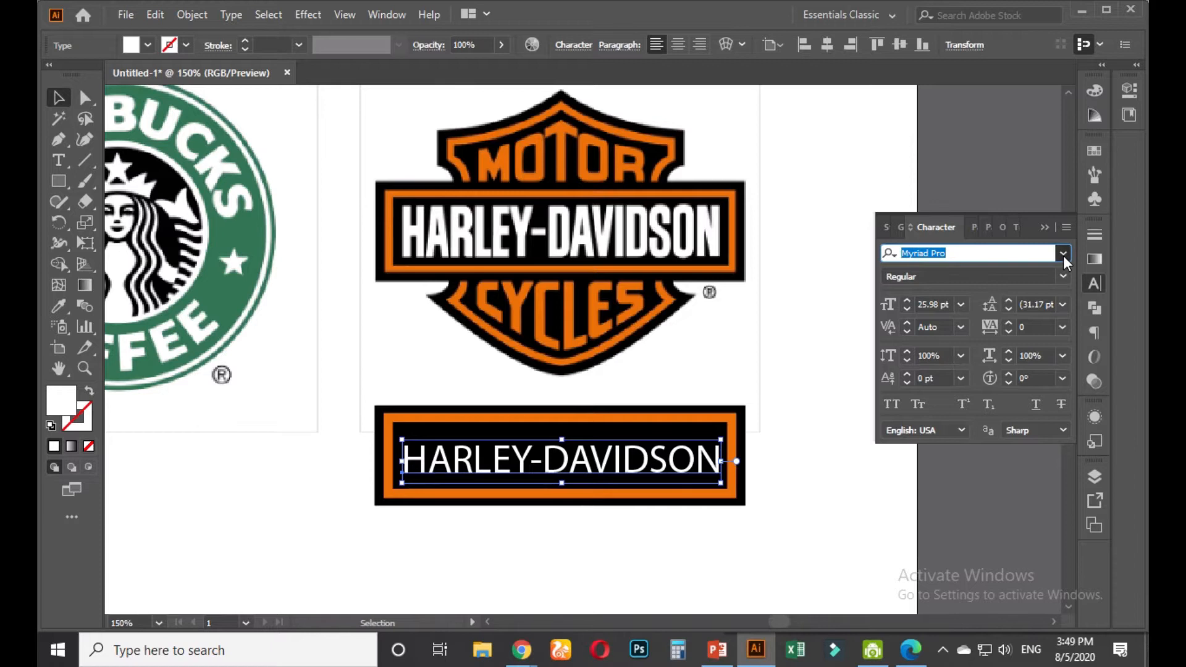
{"action": "left_click", "coordinate": [1061, 254]}
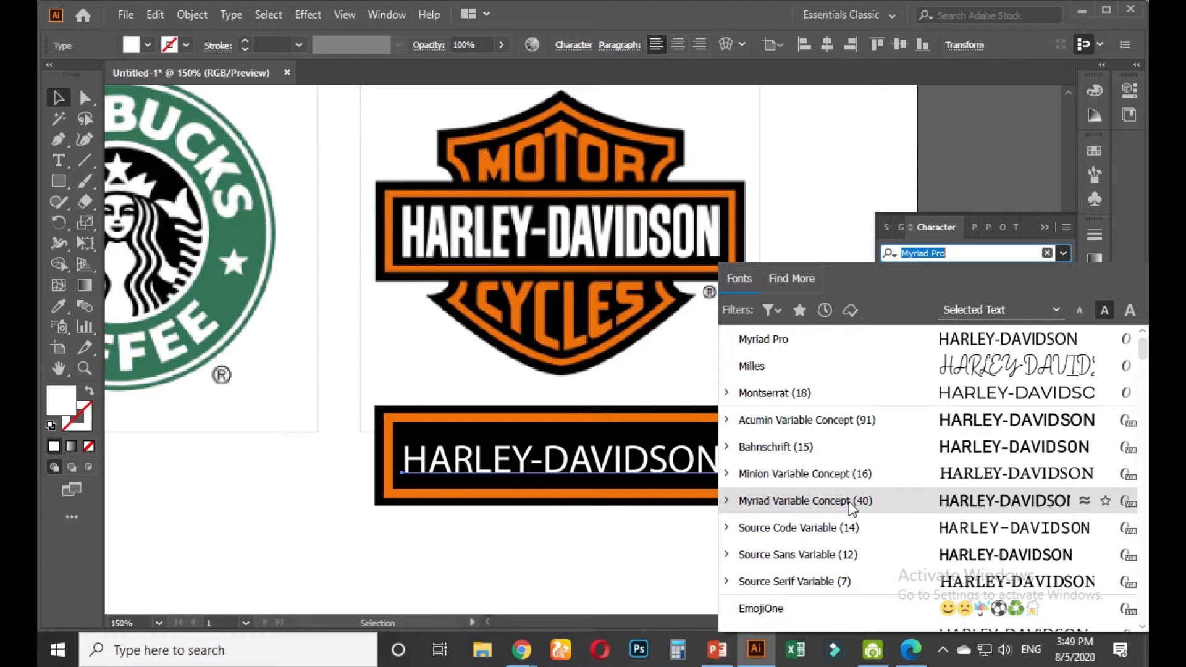
{"action": "key", "text": "BackSpace"}
{"action": "key", "text": "BackSpace"}
{"action": "key", "text": "BackSpace"}
{"action": "key", "text": "BackSpace"}
{"action": "key", "text": "BackSpace"}
{"action": "key", "text": "BackSpace"}
{"action": "key", "text": "BackSpace"}
{"action": "type", "text": "IM"}
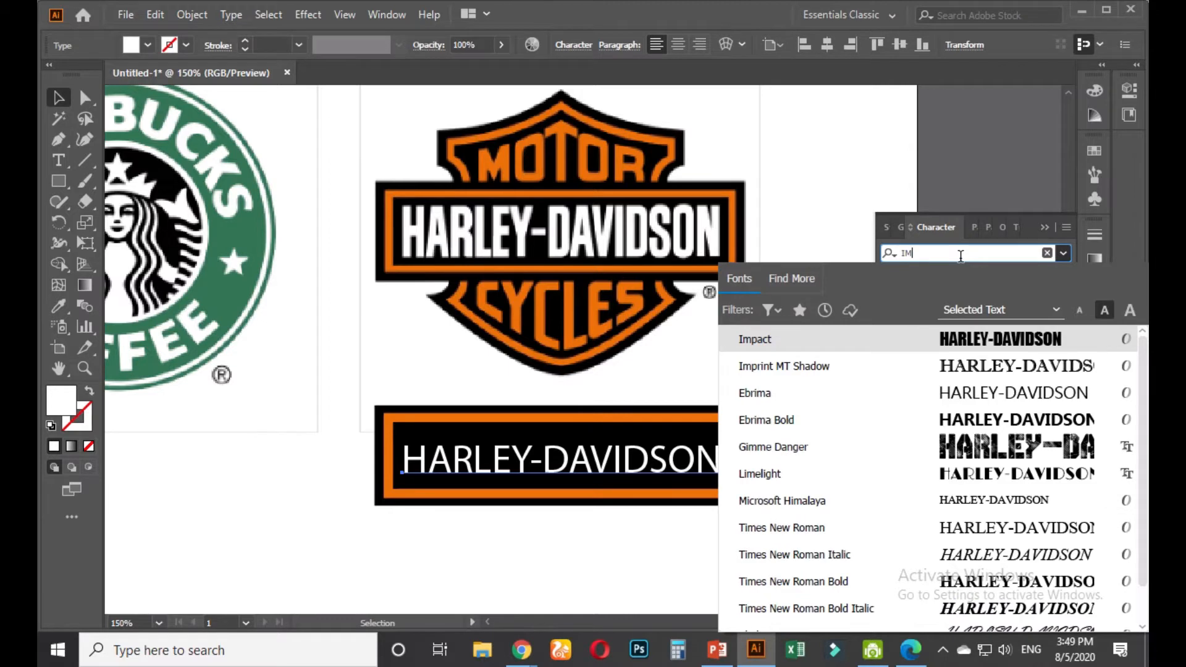
{"action": "left_click", "coordinate": [918, 337]}
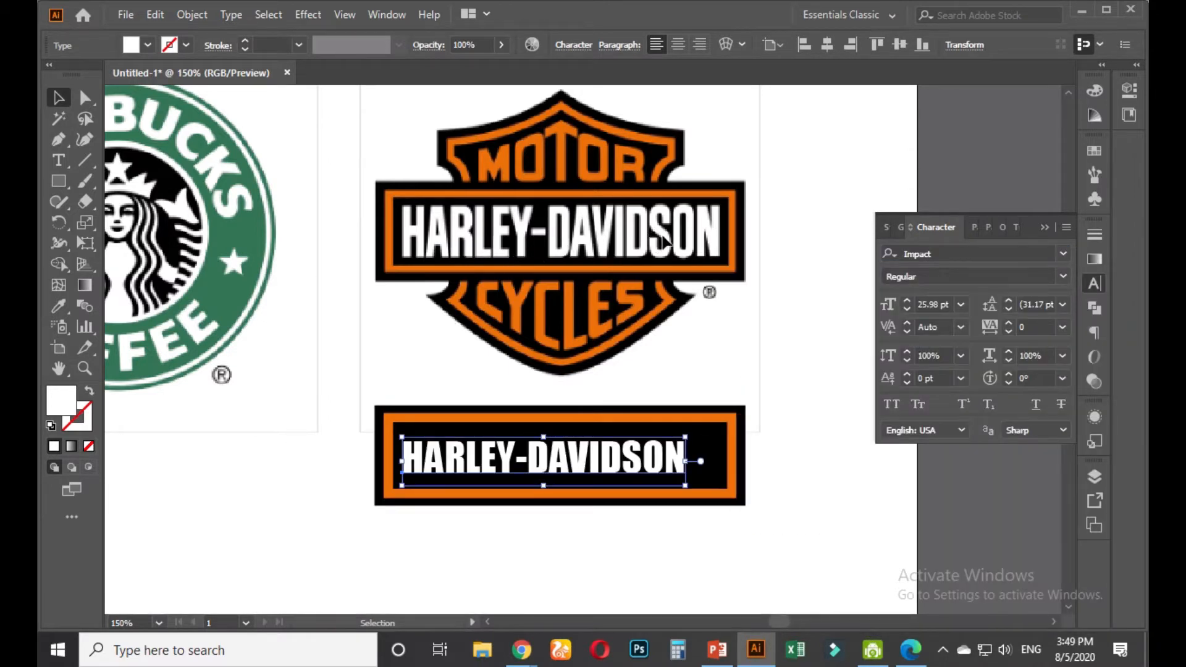
Try the Bebas Kai font on the banner text enlarged to about 34 pt, and undo both changes
{"action": "left_click", "coordinate": [958, 252]}
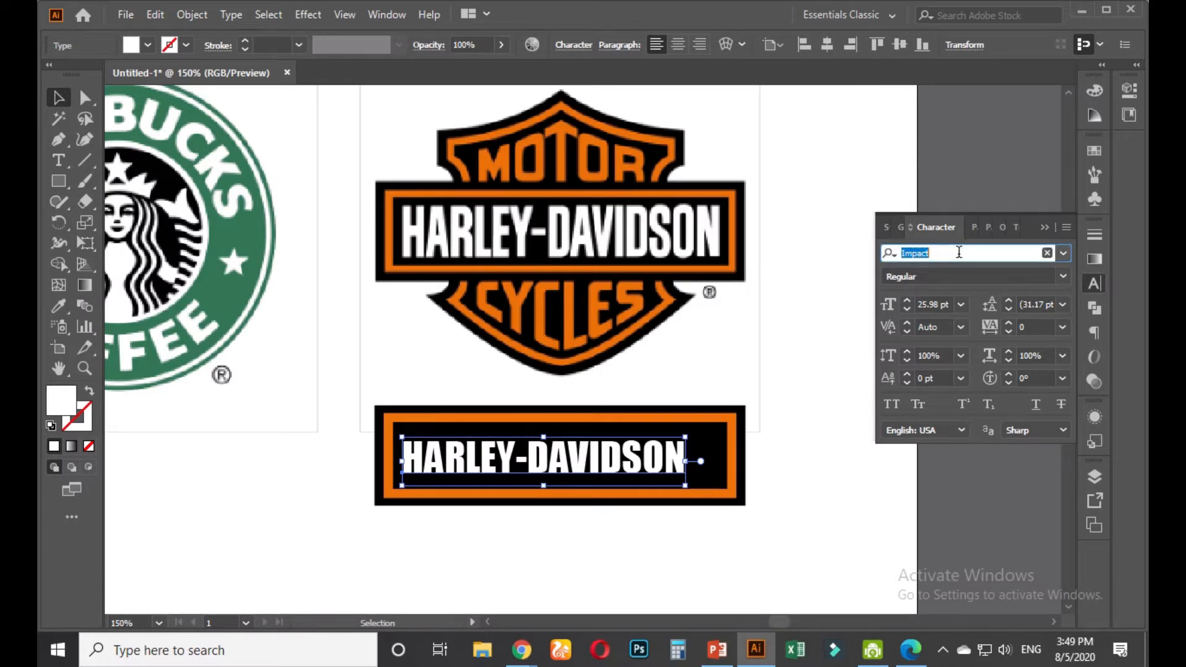
{"action": "type", "text": "BE"}
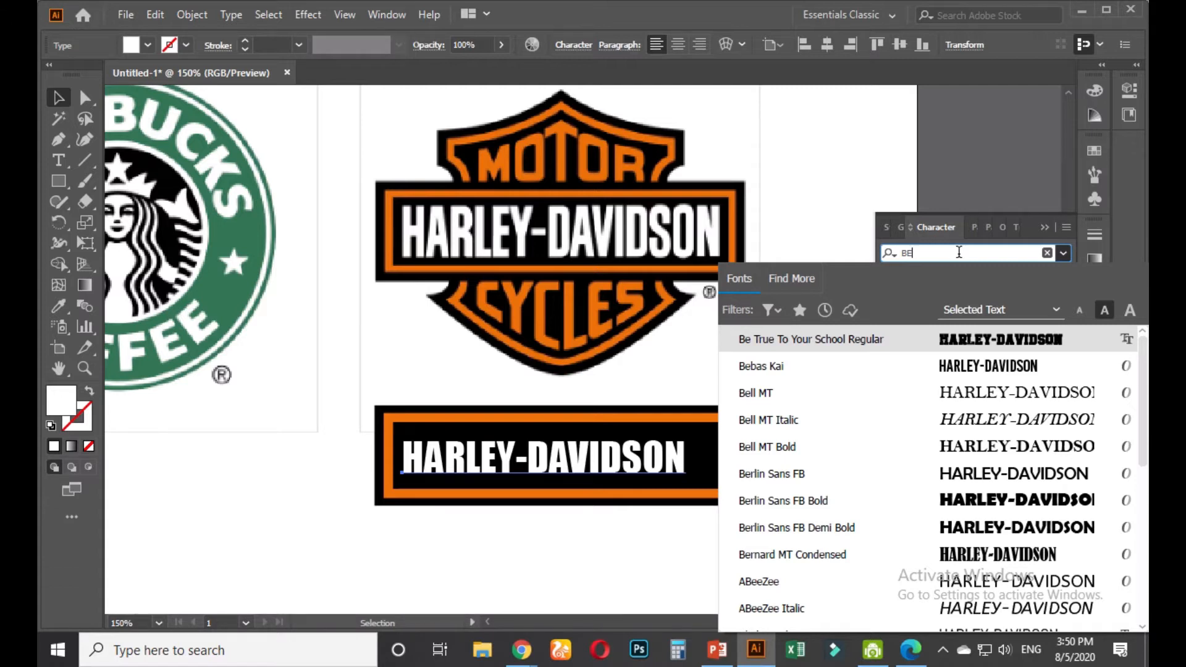
{"action": "left_click", "coordinate": [768, 371]}
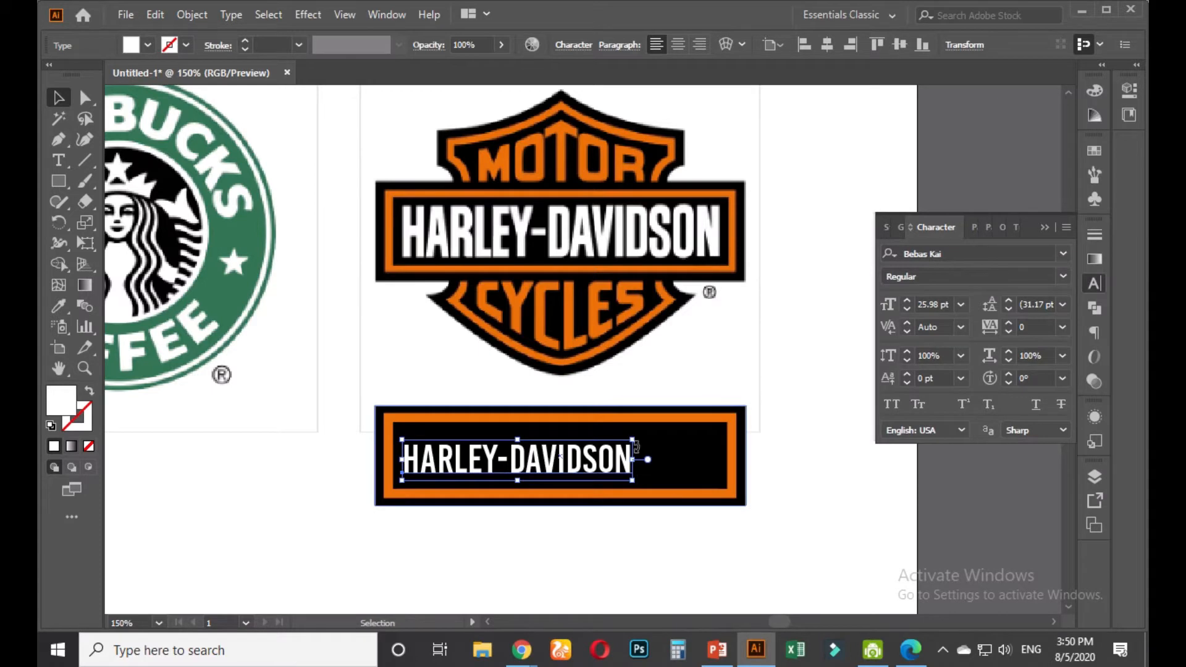
{"action": "left_click_drag", "start_coordinate": [638, 442], "coordinate": [732, 426]}
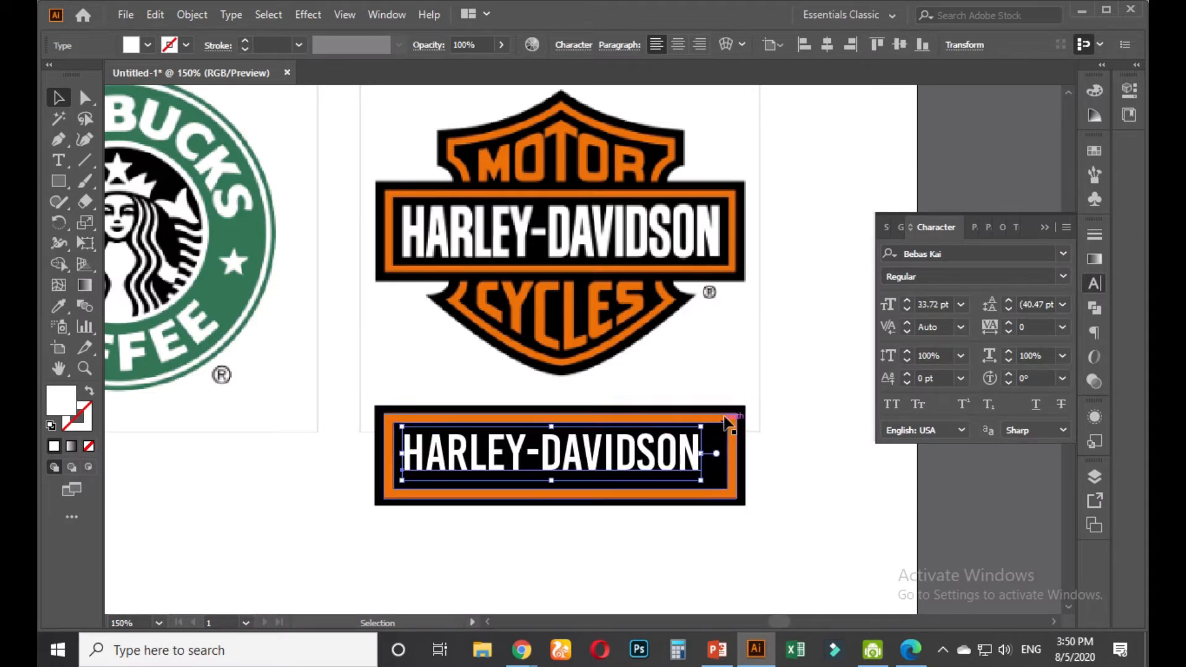
{"action": "left_click", "coordinate": [723, 360]}
{"action": "left_click", "coordinate": [583, 448]}
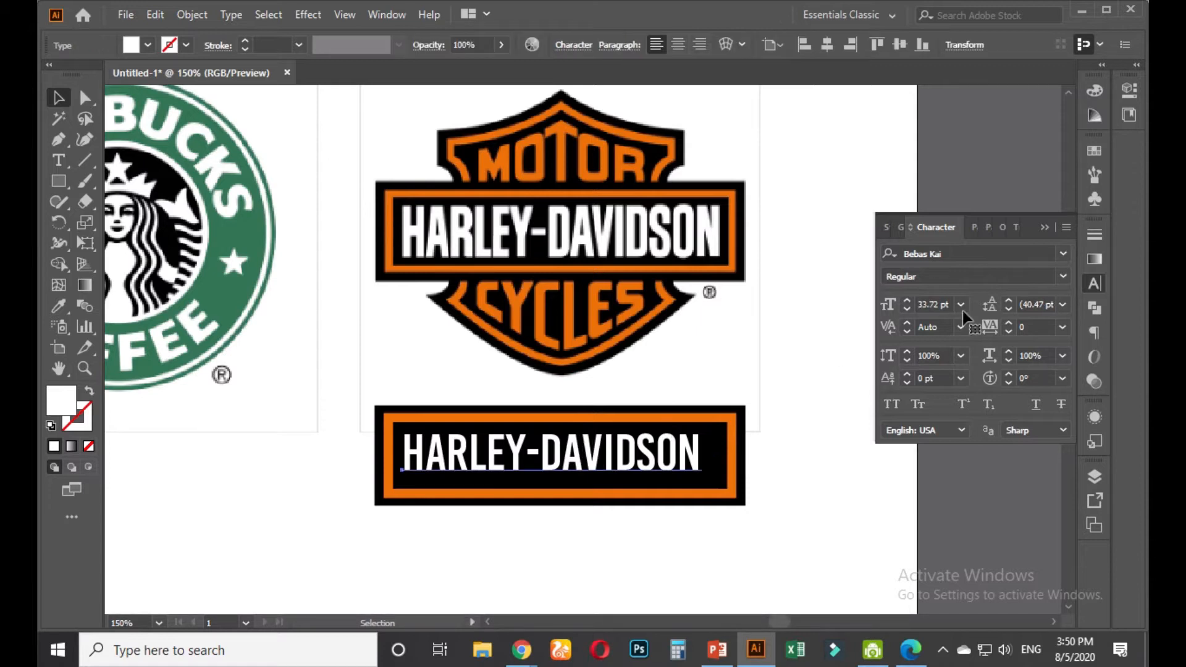
{"action": "key", "text": "ctrl+z"}
{"action": "key", "text": "ctrl+z"}
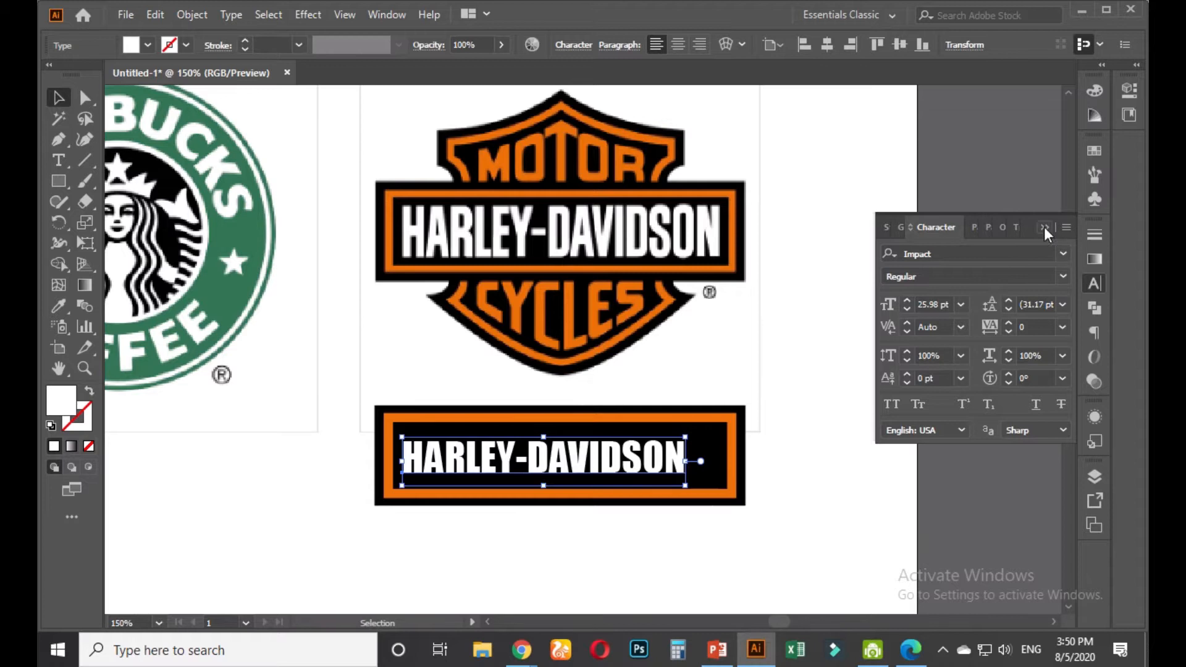
Align the HARLEY-DAVIDSON text to the horizontal and vertical centre of the banner's orange frame
{"action": "left_click", "coordinate": [595, 513]}
{"action": "scroll", "coordinate": [595, 512], "scroll_direction": "up", "scroll_amount": 1}
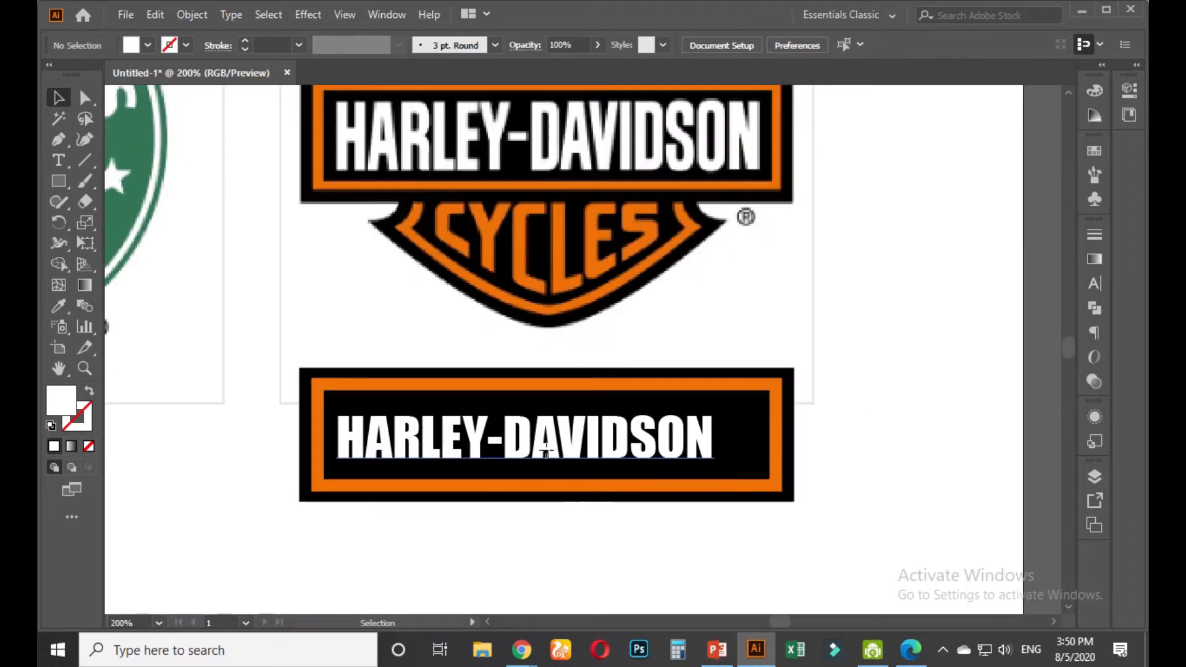
{"action": "left_click_drag", "start_coordinate": [512, 479], "coordinate": [548, 479]}
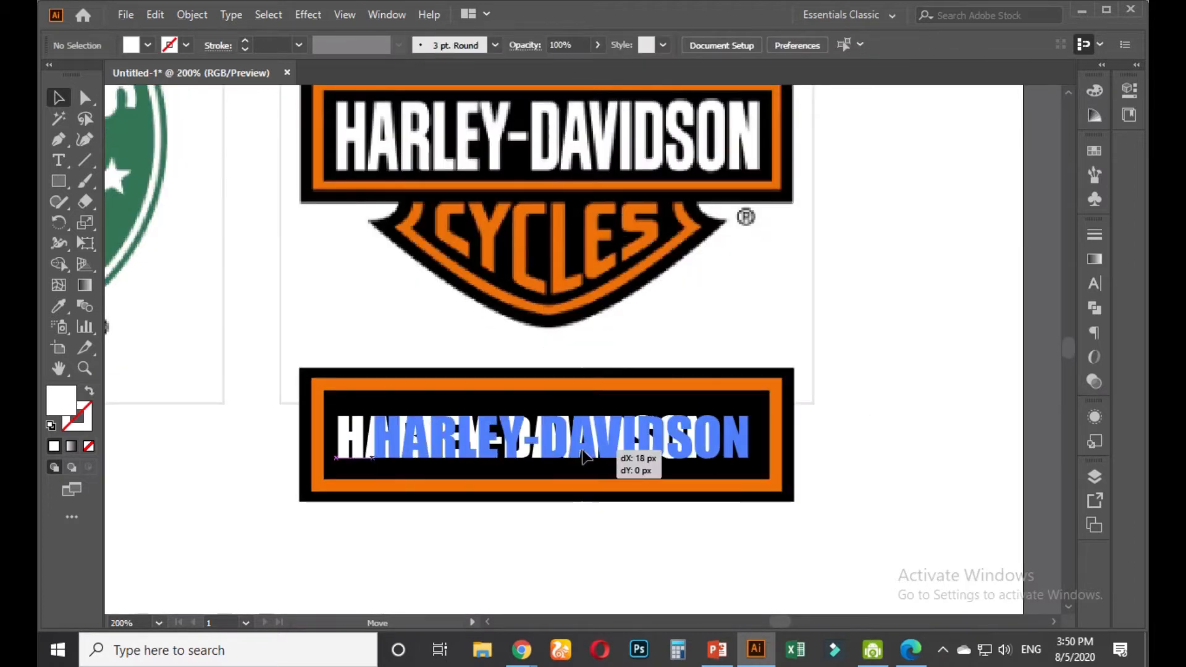
{"action": "left_click", "coordinate": [456, 384], "text": "shift"}
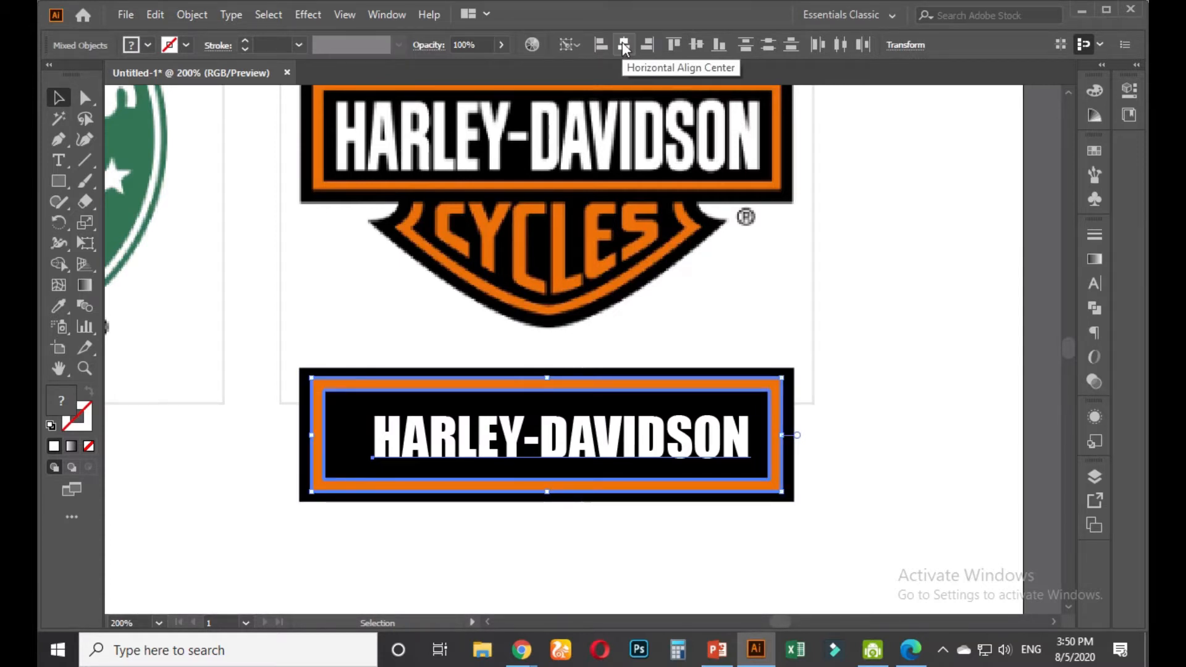
{"action": "left_click", "coordinate": [623, 46]}
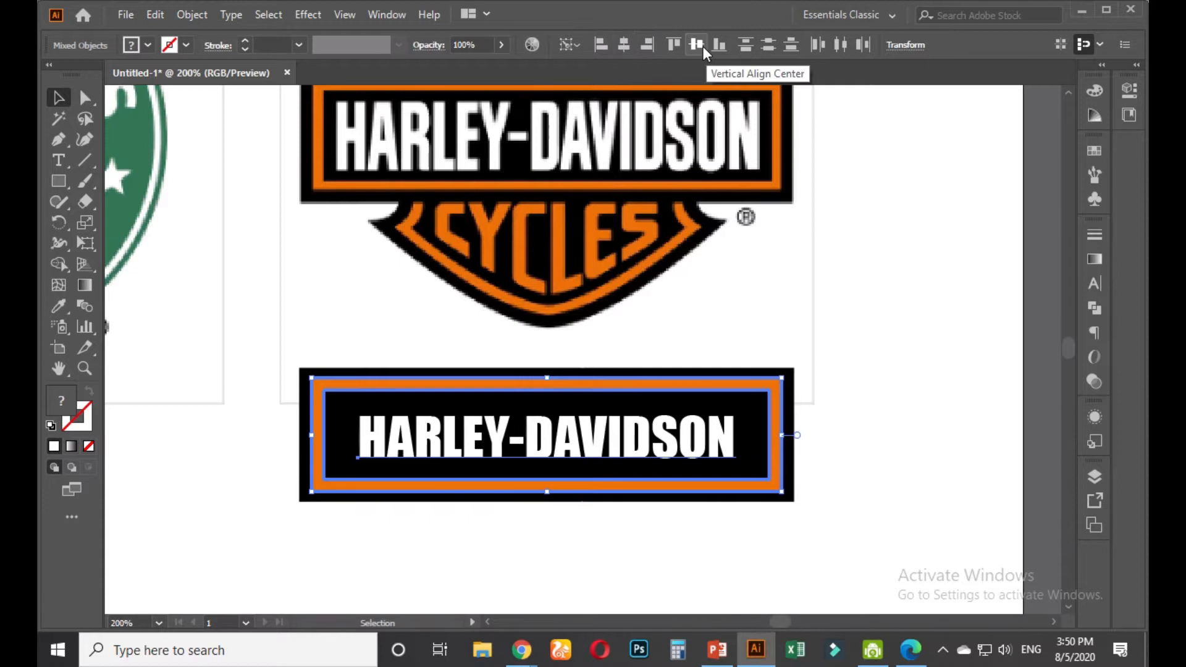
{"action": "left_click", "coordinate": [702, 46]}
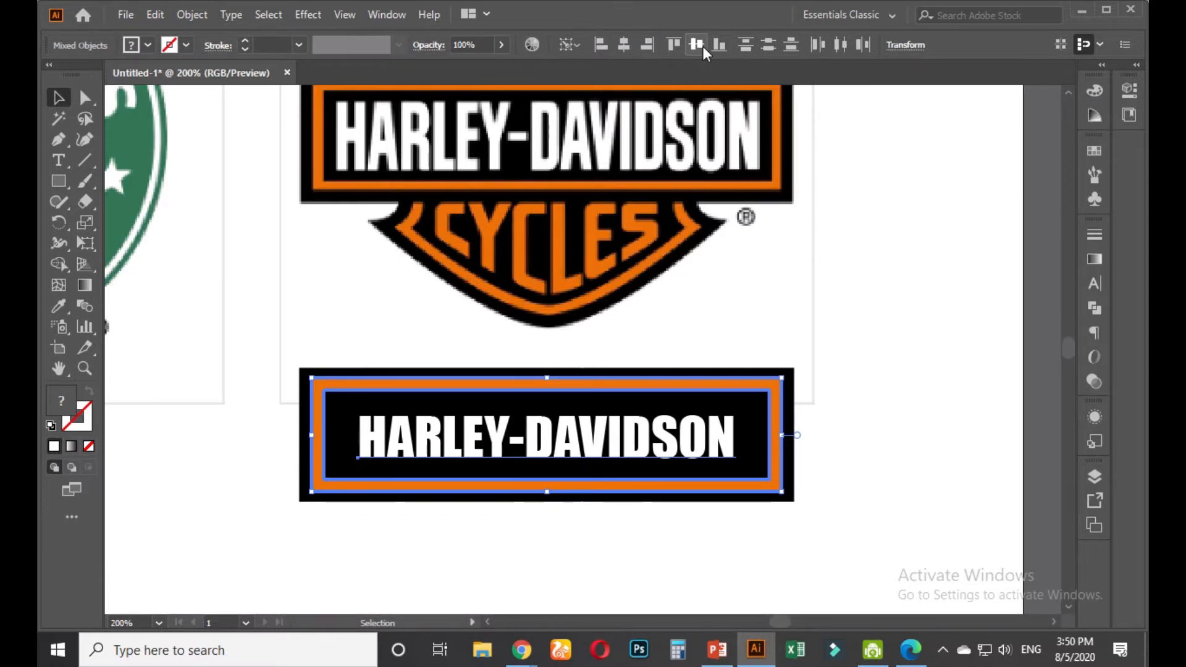
{"action": "left_click", "coordinate": [856, 322]}
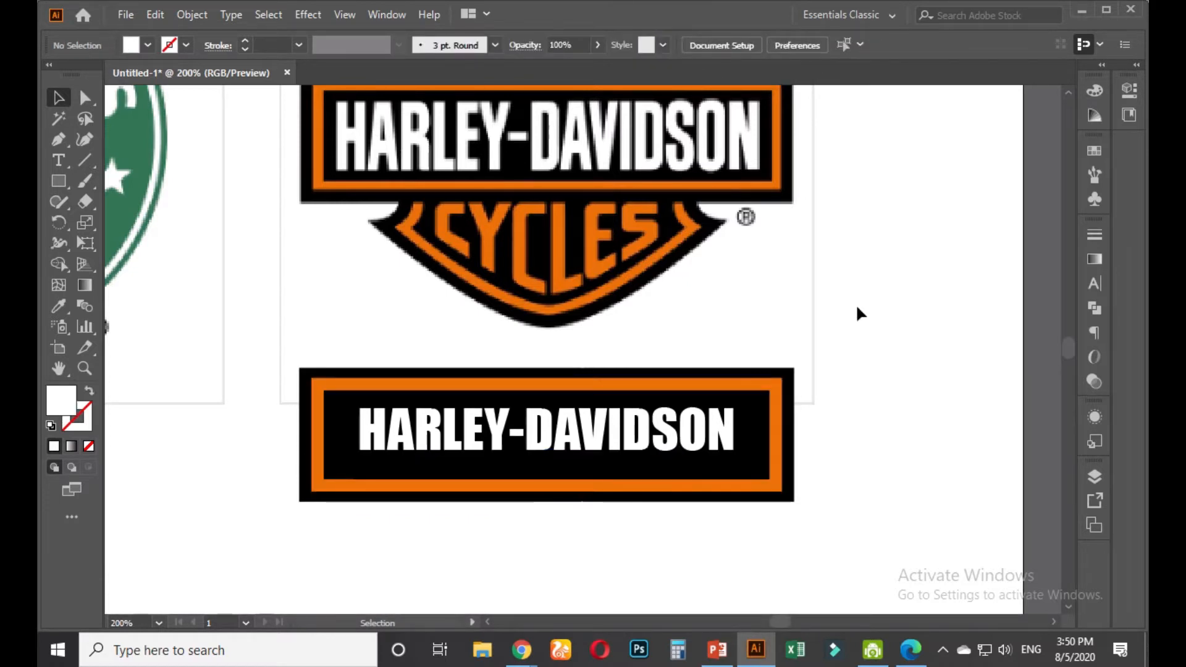
Mark the gaps above and below the banner's HARLEY-DAVIDSON text with rectangles on a screen capture, and discard the capture
{"action": "key", "text": "Print"}
{"action": "left_click_drag", "start_coordinate": [156, 222], "coordinate": [920, 564]}
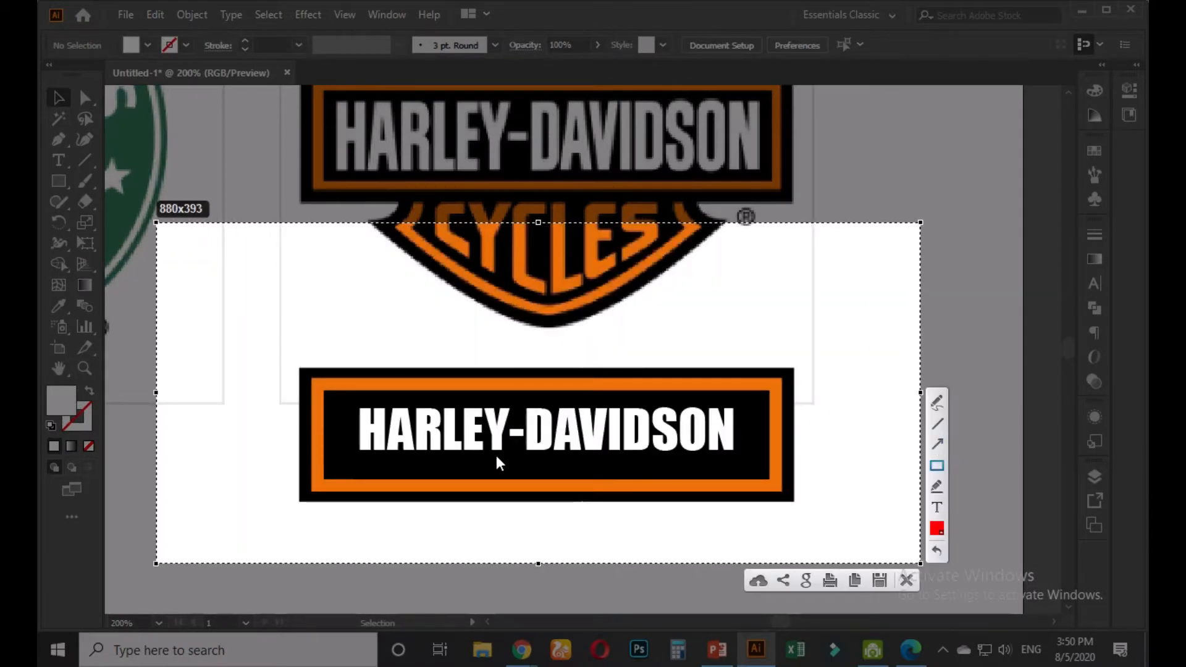
{"action": "left_click_drag", "start_coordinate": [494, 455], "coordinate": [599, 477]}
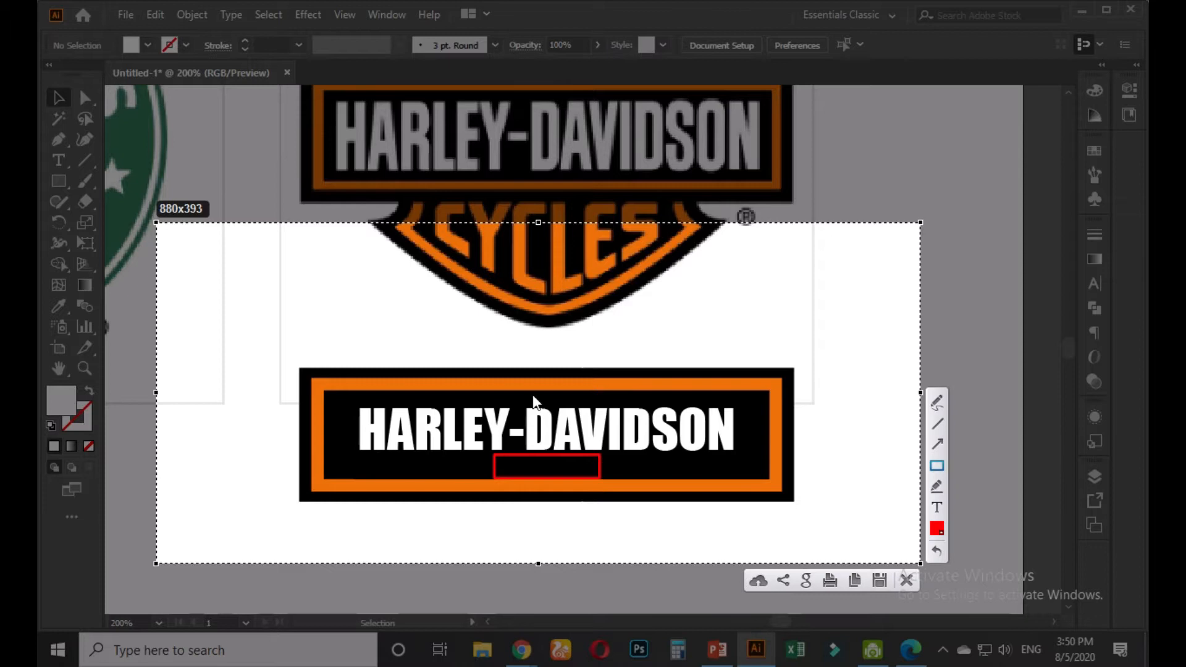
{"action": "mouse_move", "coordinate": [520, 388]}
{"action": "left_mouse_down"}
{"action": "mouse_move", "coordinate": [594, 415]}
{"action": "mouse_move", "coordinate": [588, 406]}
{"action": "left_mouse_up"}
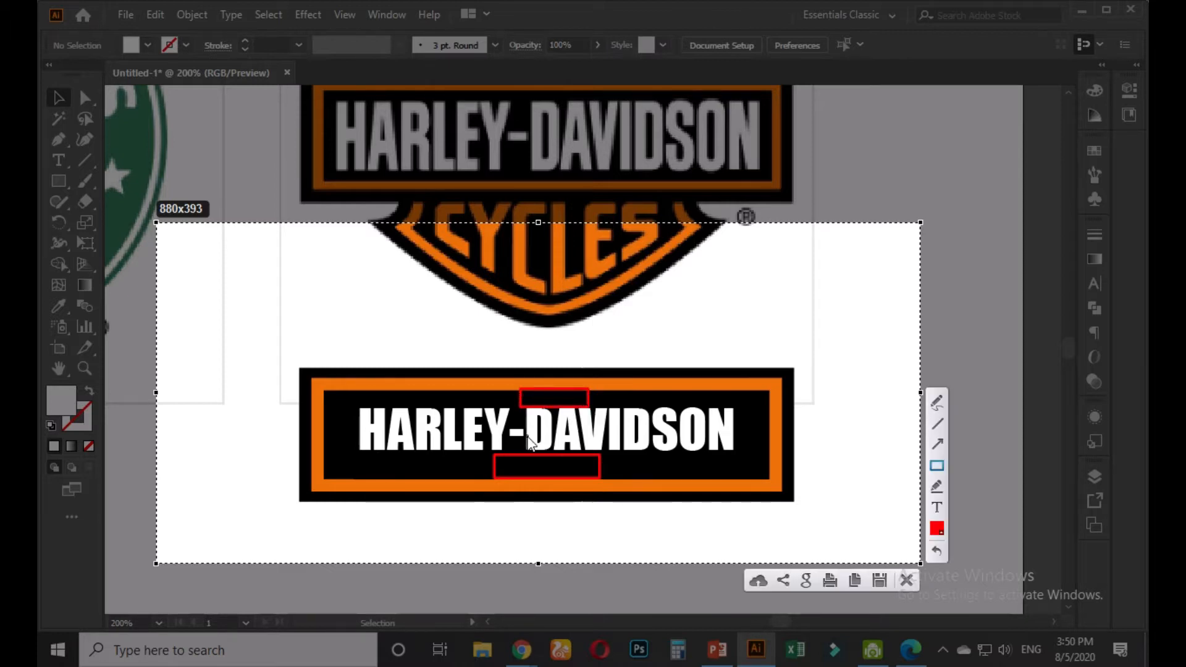
{"action": "key", "text": "Escape"}
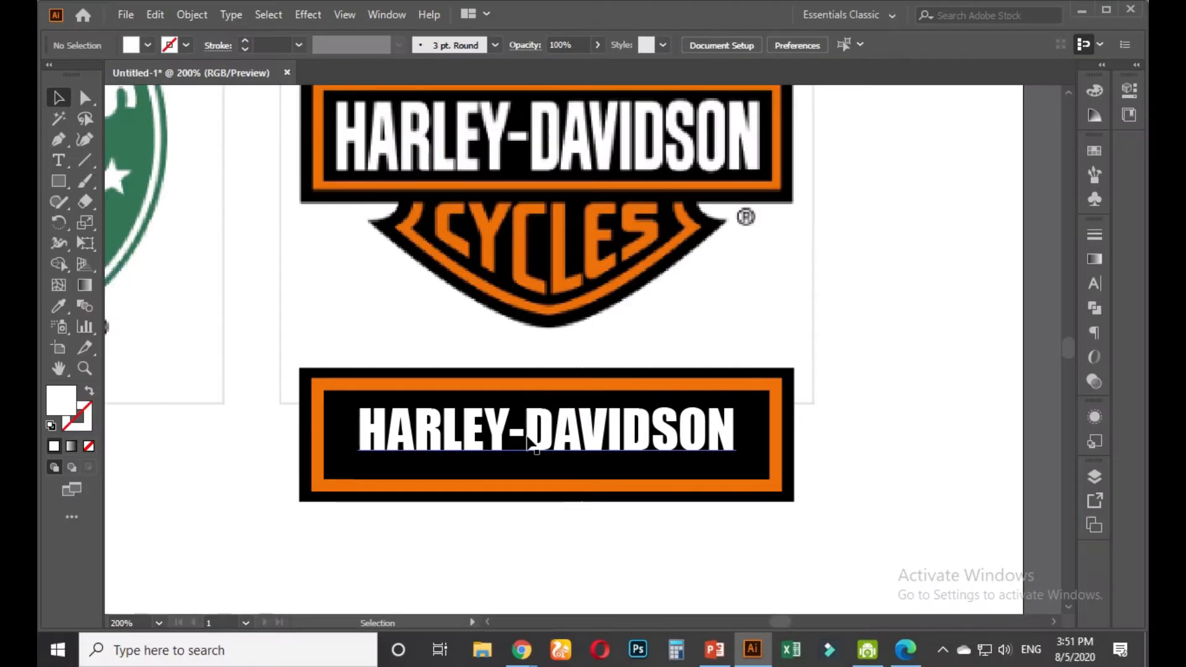
Expand the HARLEY-DAVIDSON text in the banner into editable shapes
{"action": "left_click", "coordinate": [531, 441]}
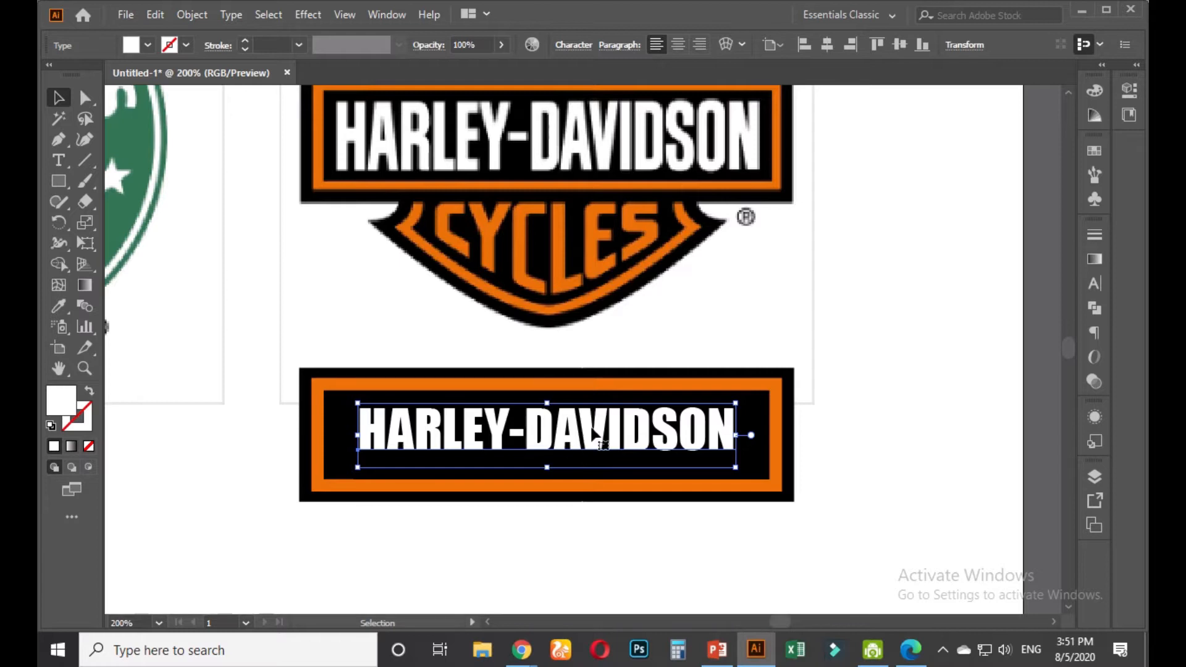
{"action": "right_click", "coordinate": [593, 431]}
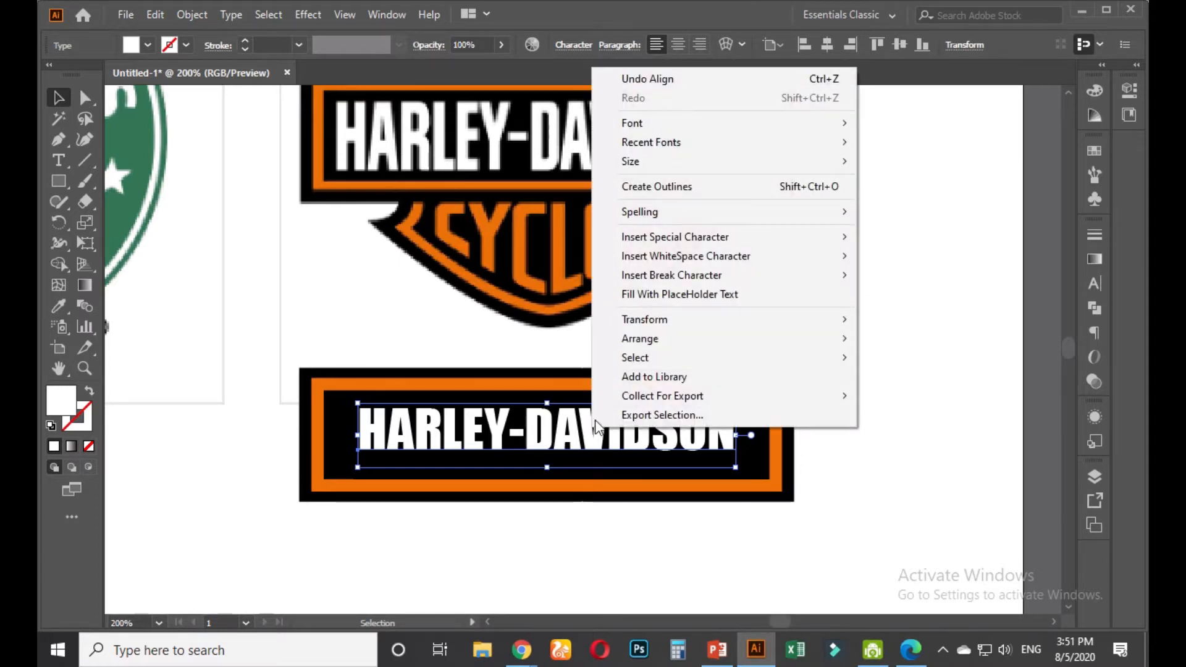
{"action": "left_click", "coordinate": [932, 290]}
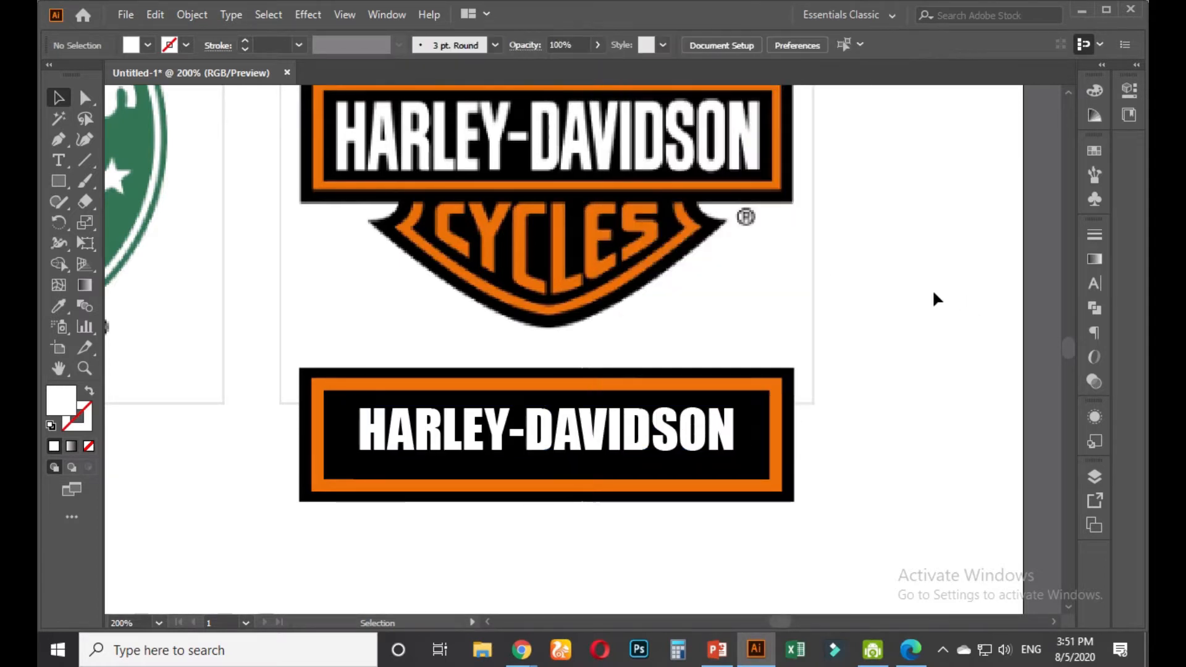
{"action": "left_click", "coordinate": [539, 434]}
{"action": "left_click", "coordinate": [192, 15]}
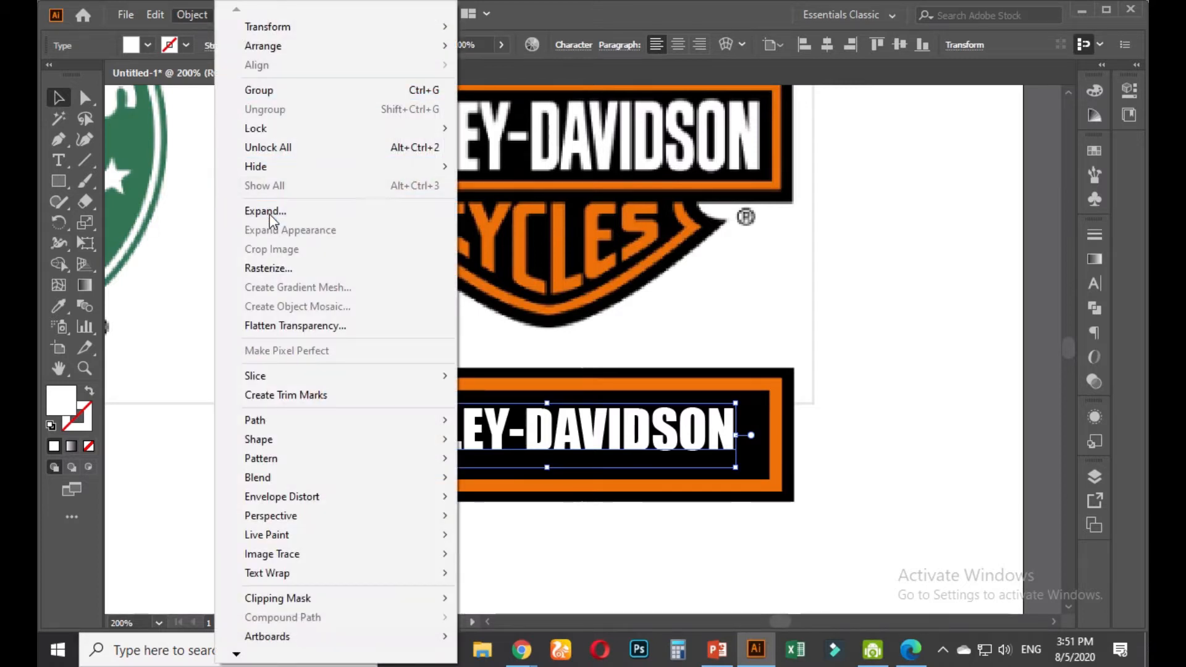
{"action": "left_click", "coordinate": [270, 212]}
{"action": "left_click", "coordinate": [585, 425]}
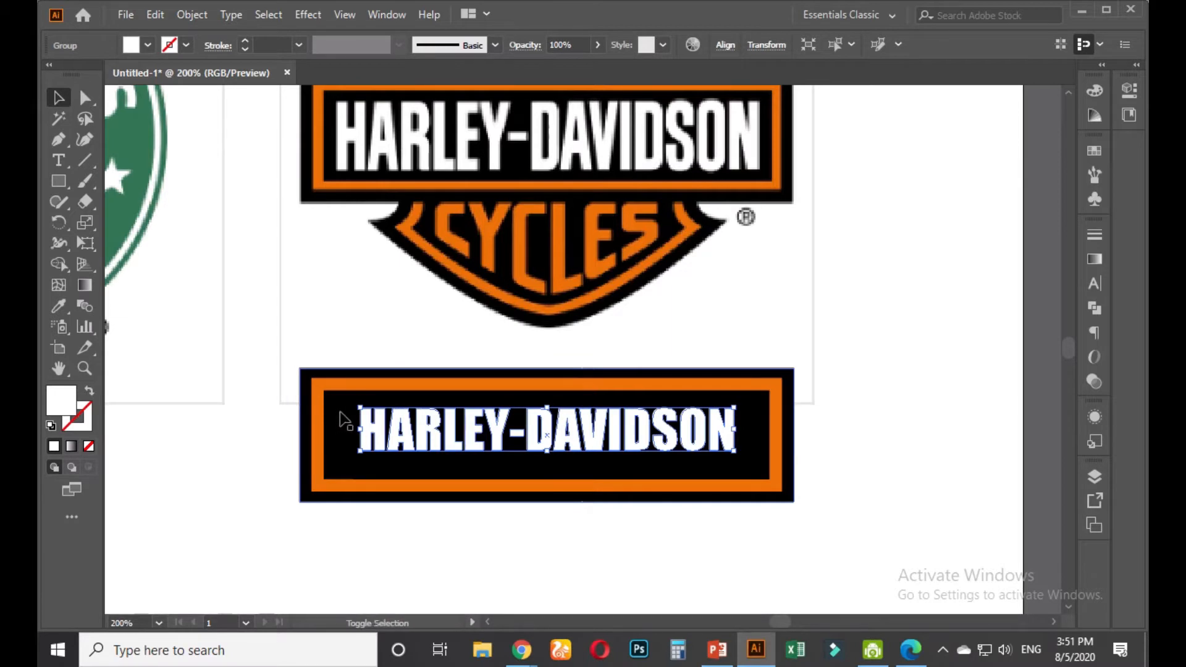
Align the expanded HARLEY-DAVIDSON lettering to the vertical centre of the banner's orange frame
{"action": "left_click", "coordinate": [327, 432], "text": "shift"}
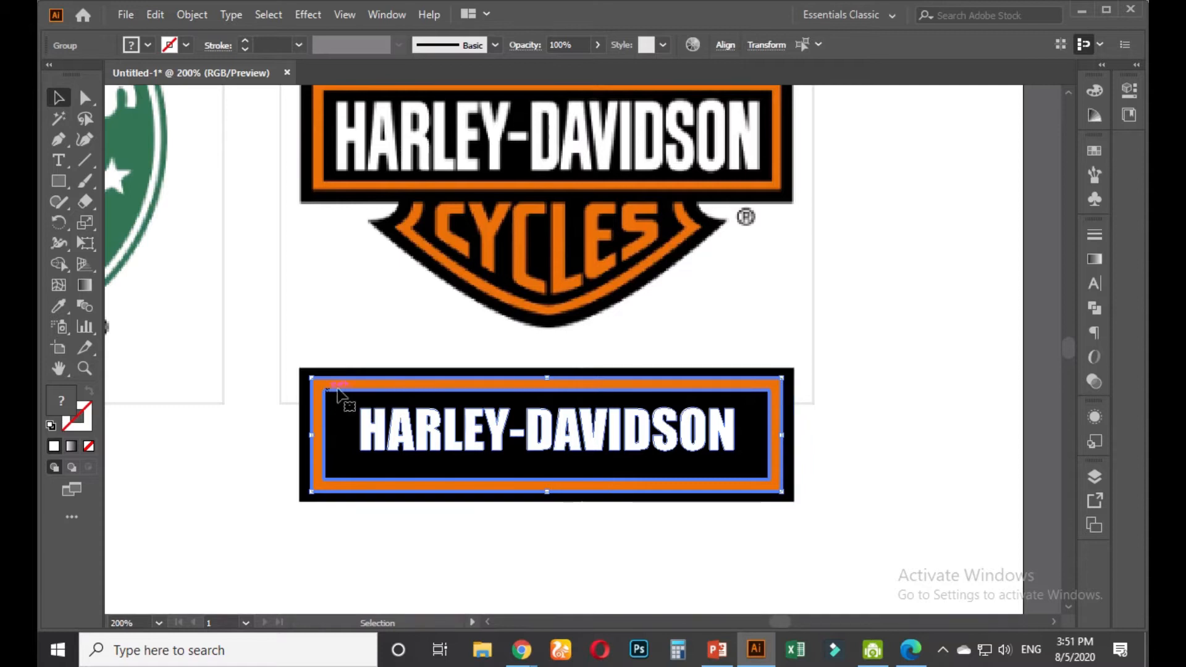
{"action": "left_click", "coordinate": [726, 52]}
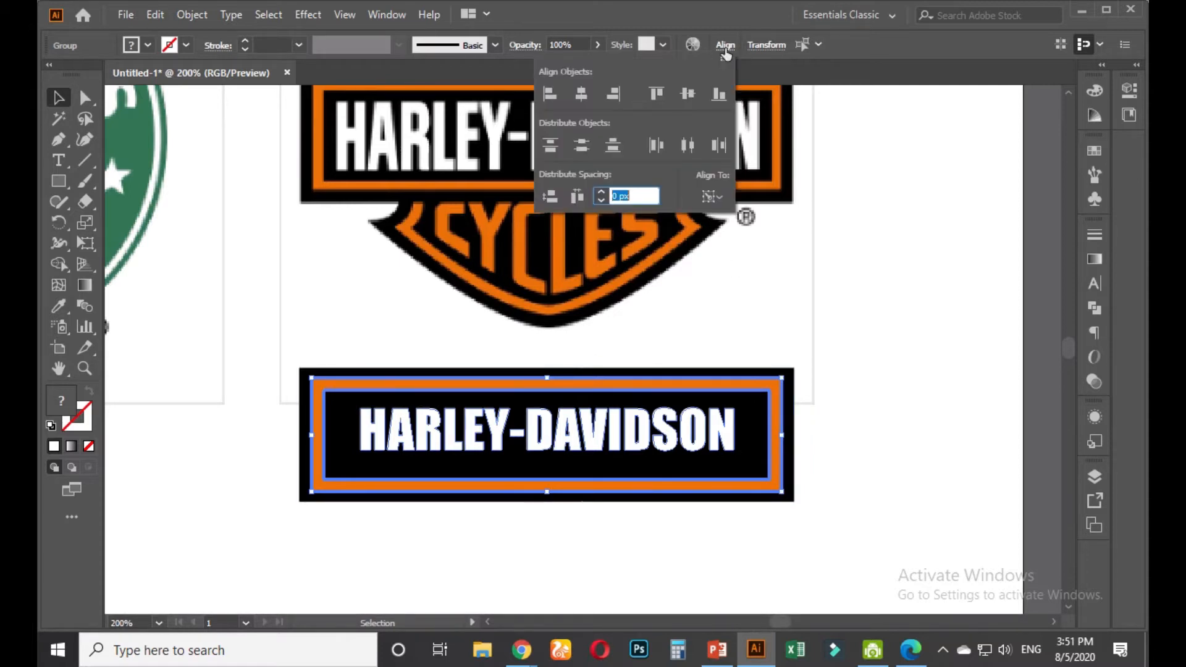
{"action": "left_click", "coordinate": [690, 94]}
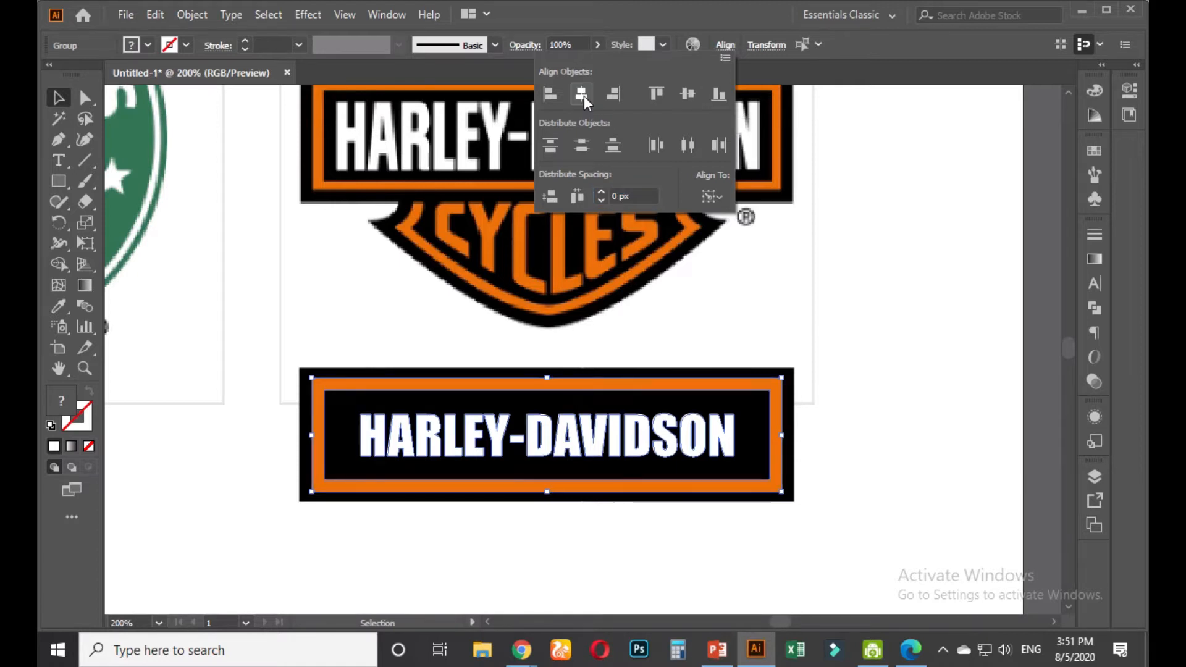
{"action": "left_click", "coordinate": [839, 325]}
{"action": "left_click", "coordinate": [855, 337]}
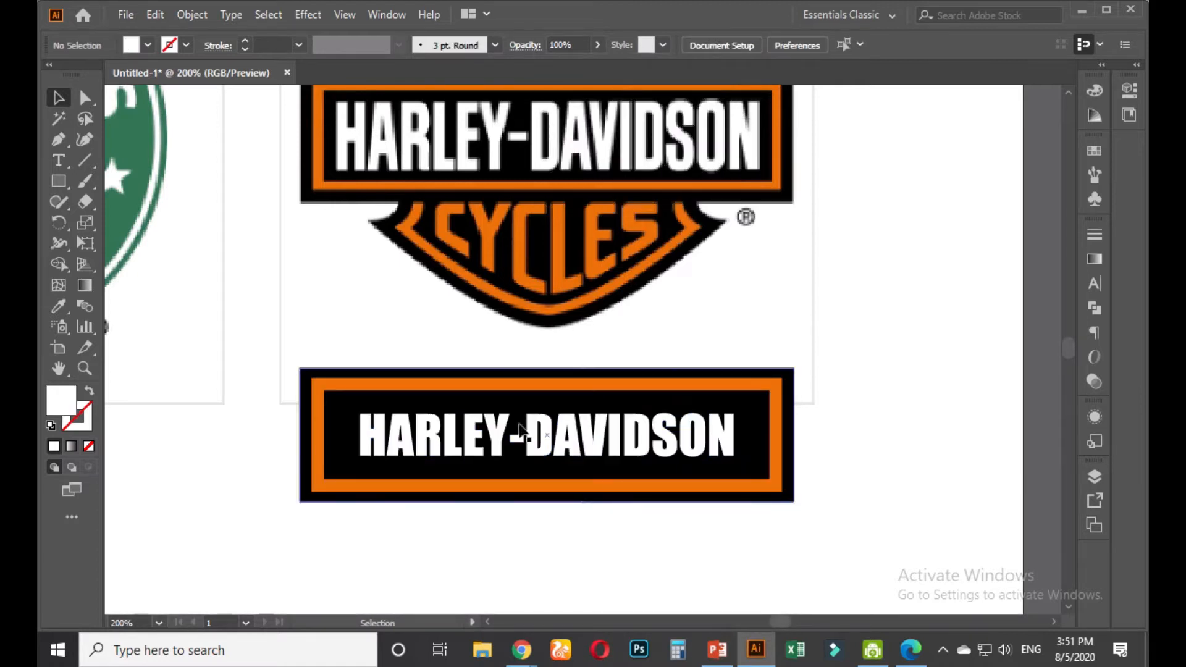
Try enlarging the HARLEY-DAVIDSON lettering slightly from its upper-right corner, and undo the resize
{"action": "left_click", "coordinate": [620, 445]}
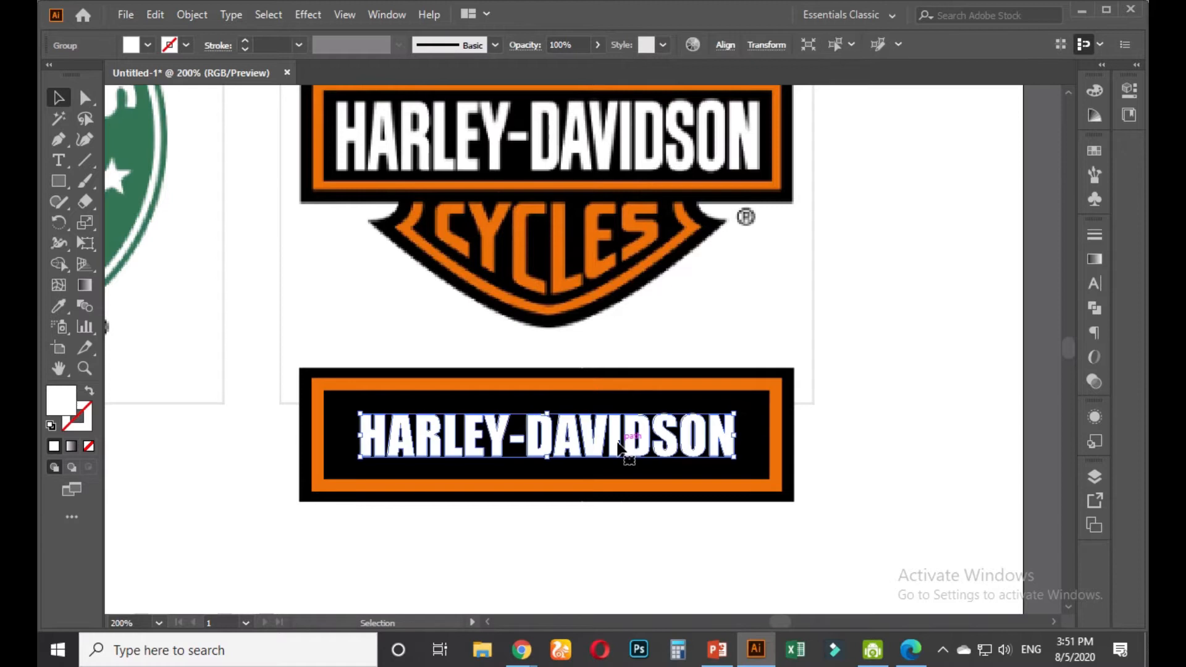
{"action": "left_click_drag", "start_coordinate": [739, 418], "coordinate": [759, 404]}
{"action": "key", "text": "ctrl+z"}
{"action": "left_click", "coordinate": [846, 419]}
Stretch the HARLEY-DAVIDSON lettering vertically to about 34 px high, keeping its width at about 206 px
{"action": "scroll", "coordinate": [852, 398], "scroll_direction": "down", "scroll_amount": 1}
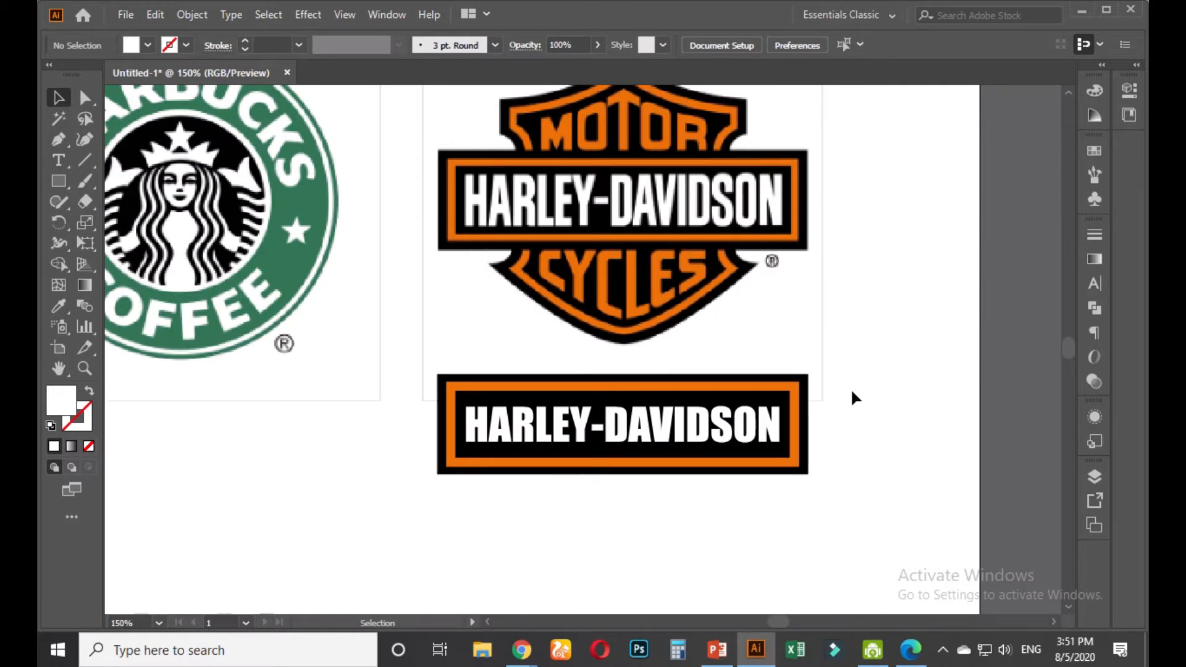
{"action": "left_click_drag", "start_coordinate": [766, 426], "coordinate": [623, 455]}
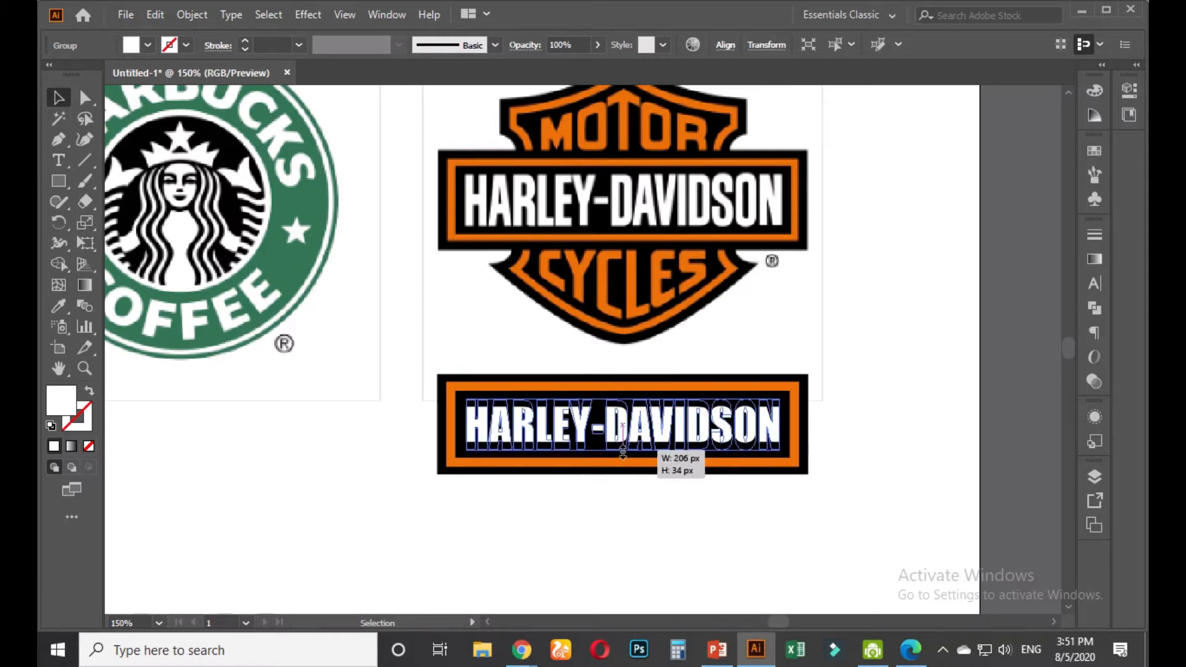
{"action": "left_click", "coordinate": [868, 438]}
{"action": "left_click_drag", "start_coordinate": [864, 428], "coordinate": [847, 444]}
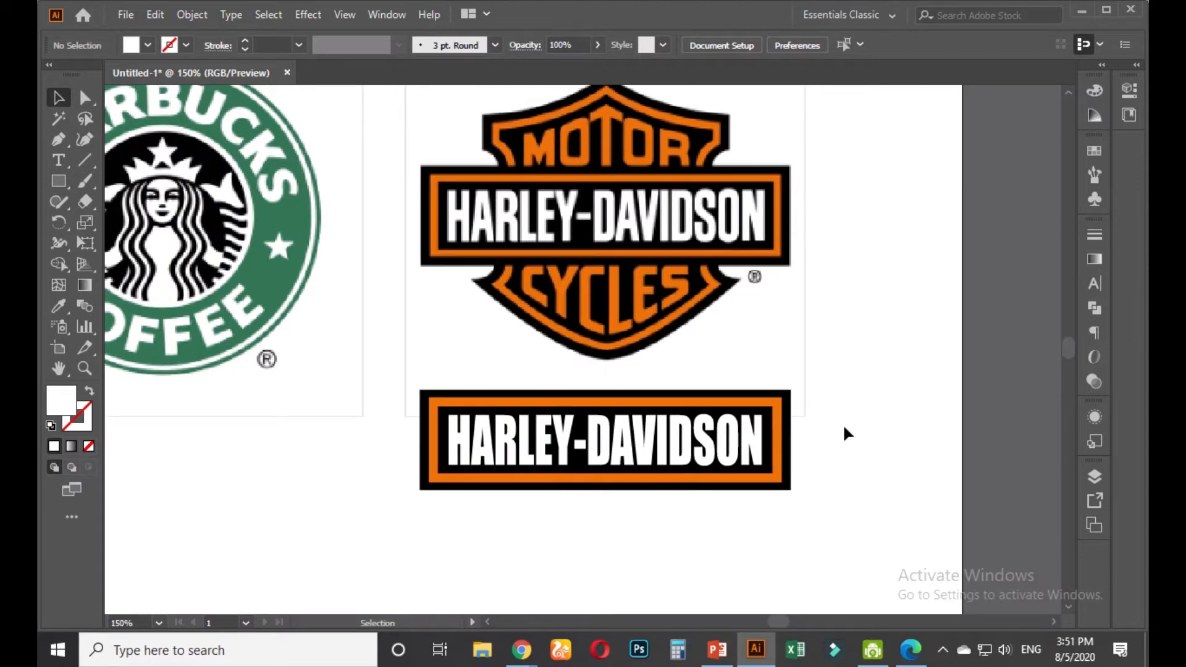
Group the black banner, orange frame and HARLEY-DAVIDSON lettering into one object
{"action": "left_click_drag", "start_coordinate": [838, 417], "coordinate": [378, 498]}
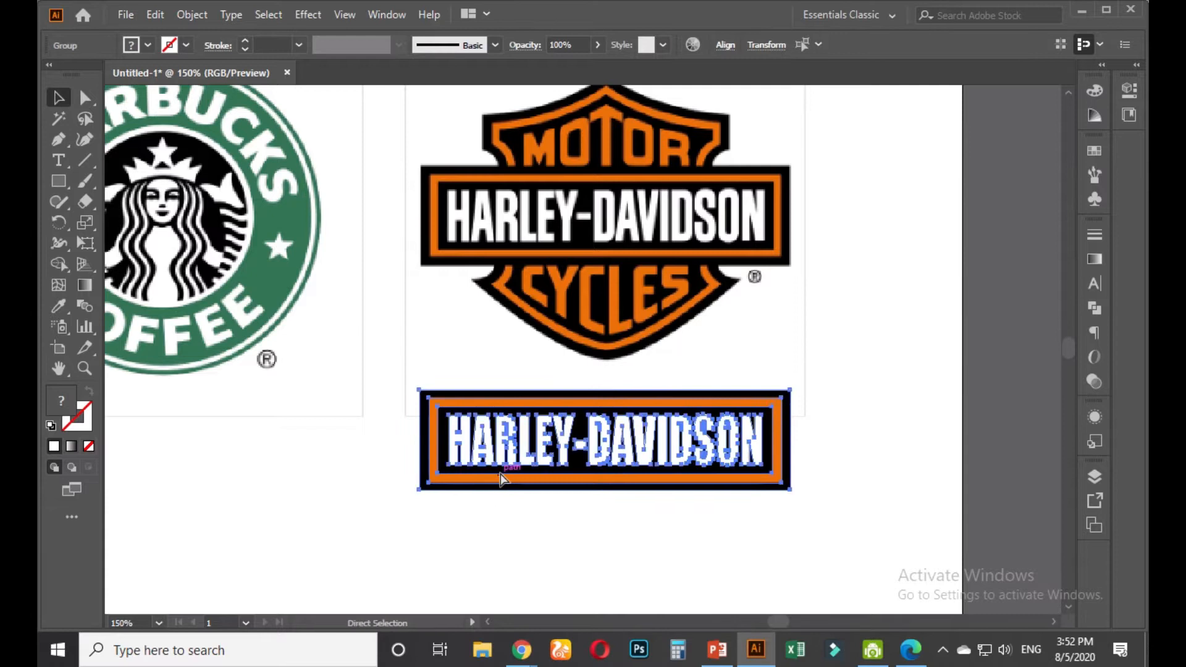
{"action": "right_click", "coordinate": [559, 445]}
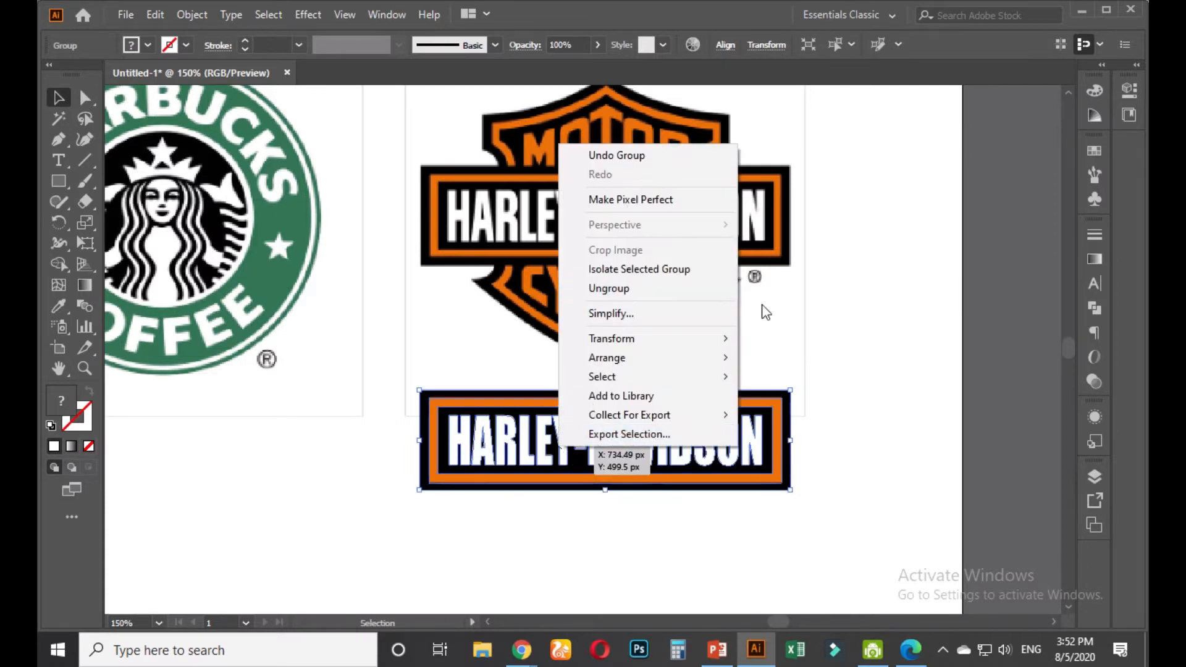
{"action": "left_click", "coordinate": [865, 401]}
Move the grouped banner from below the reference emblem out past the artboard's right edge, leaving the reference clear
{"action": "left_click_drag", "start_coordinate": [854, 314], "coordinate": [828, 387]}
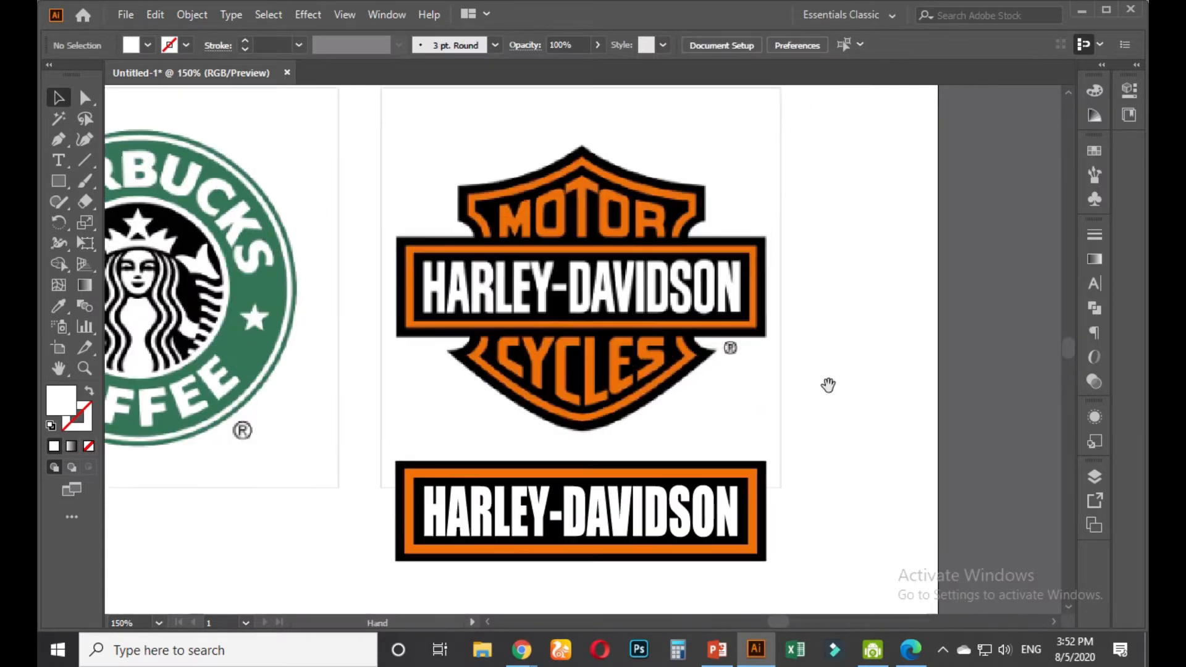
{"action": "scroll", "coordinate": [616, 340], "scroll_direction": "down", "scroll_amount": 1}
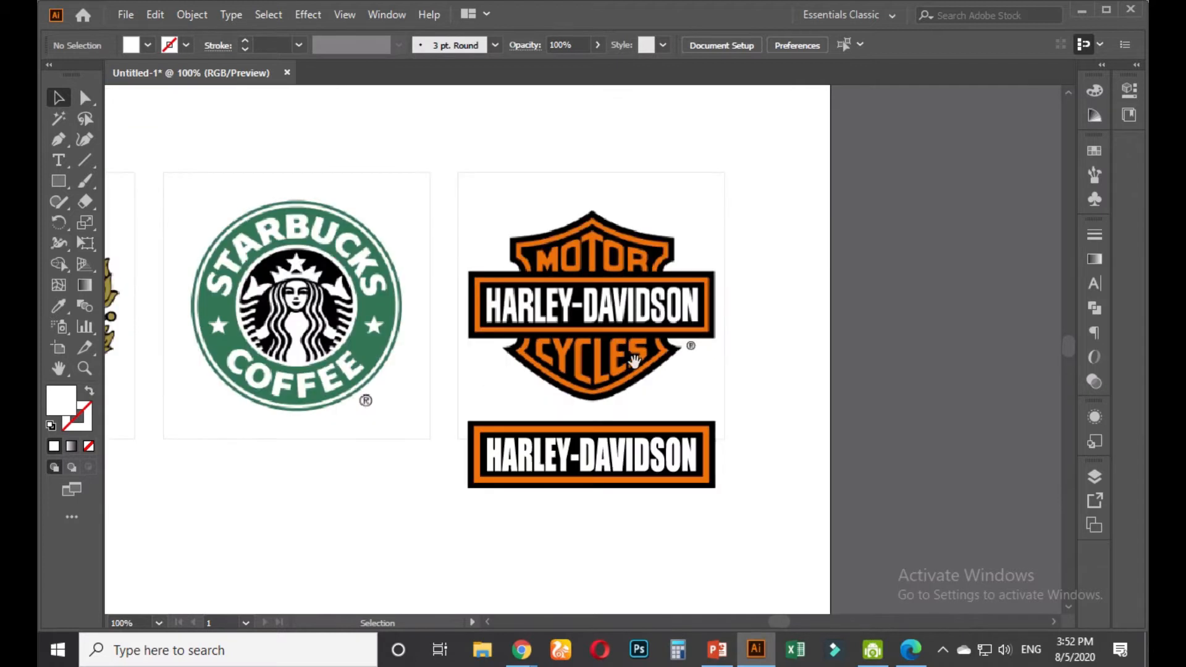
{"action": "left_click_drag", "start_coordinate": [636, 358], "coordinate": [512, 312]}
{"action": "left_click_drag", "start_coordinate": [487, 392], "coordinate": [826, 330]}
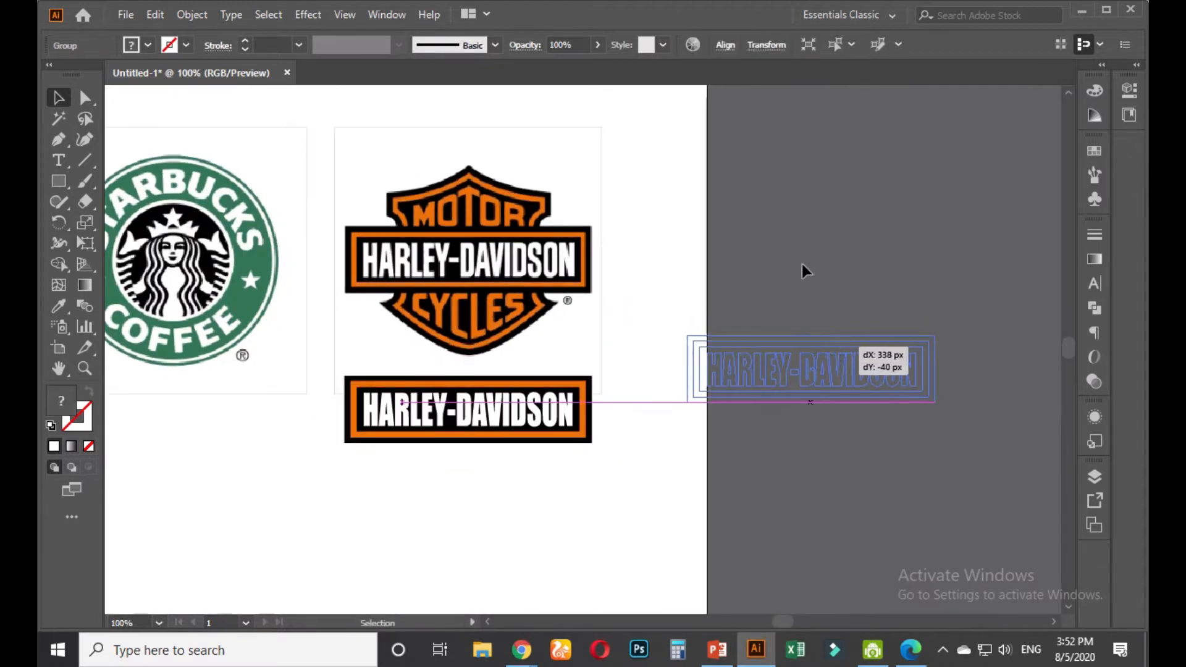
{"action": "scroll", "coordinate": [469, 262], "scroll_direction": "up", "scroll_amount": 1}
{"action": "left_click_drag", "start_coordinate": [494, 259], "coordinate": [500, 298]}
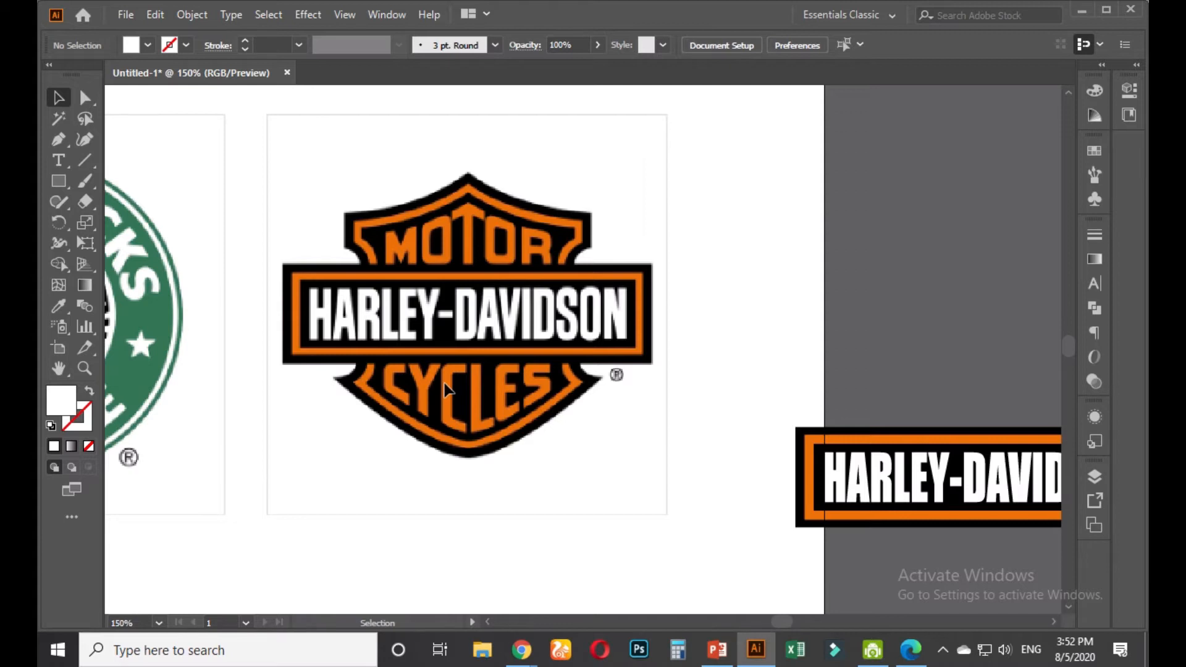
Switch to the Google Meet call in Chrome, view the list of participants, and return to Illustrator
{"action": "key", "text": "alt"}
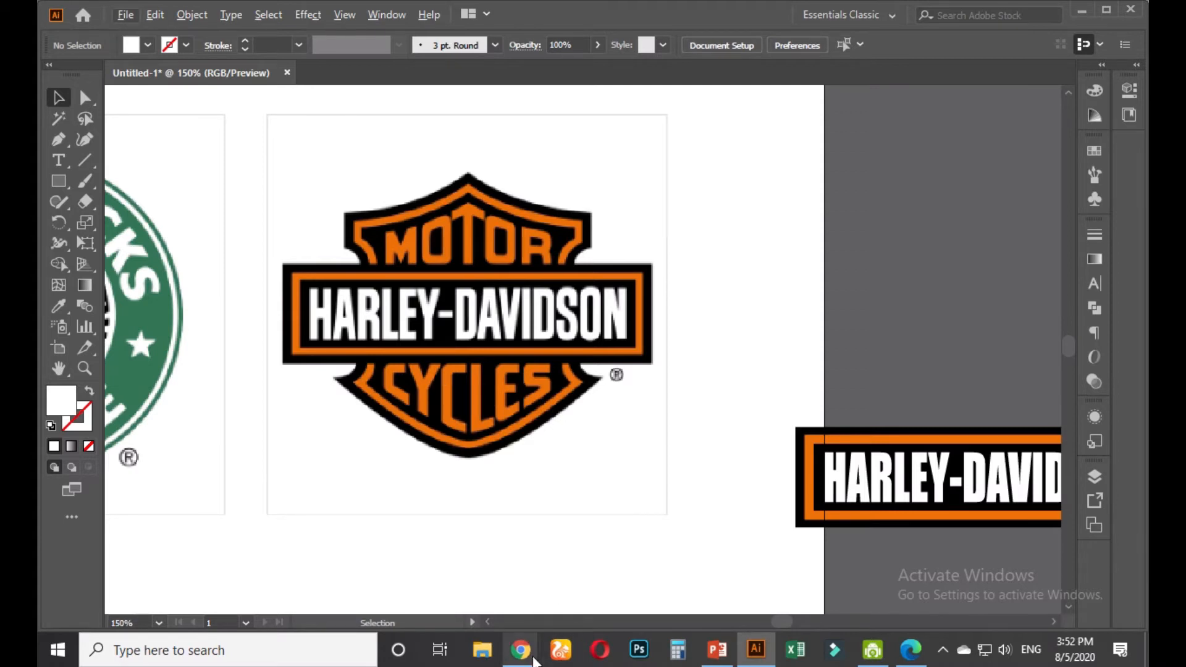
{"action": "mouse_move", "coordinate": [521, 650]}
{"action": "left_click", "coordinate": [482, 547]}
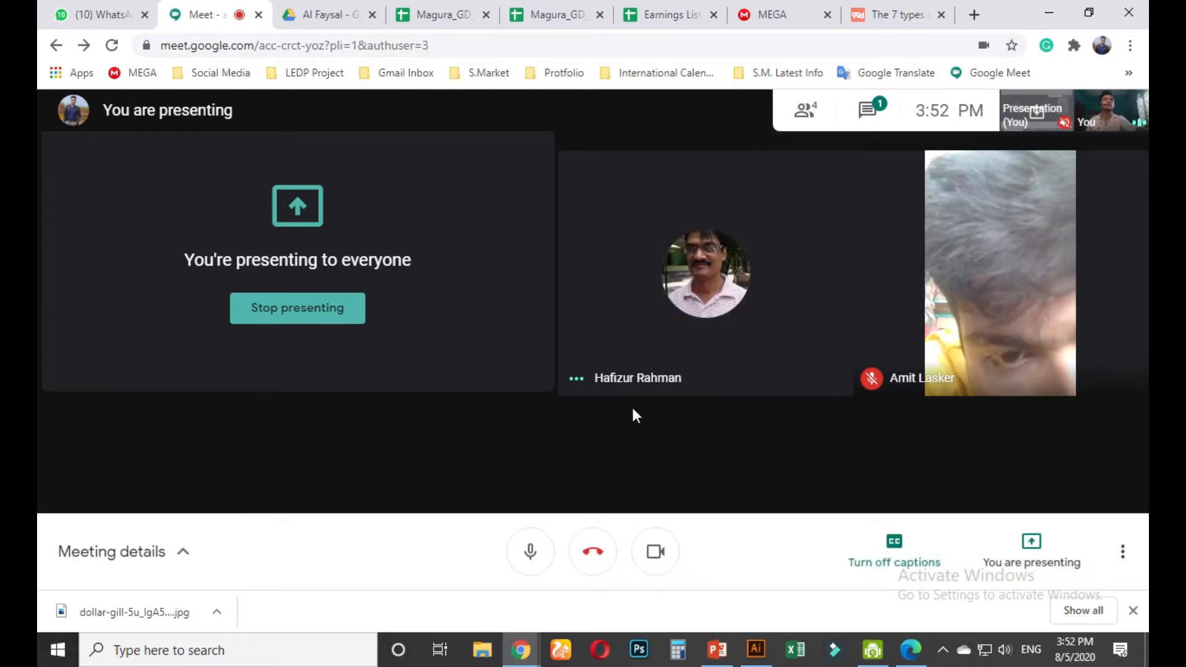
{"action": "left_click", "coordinate": [814, 115]}
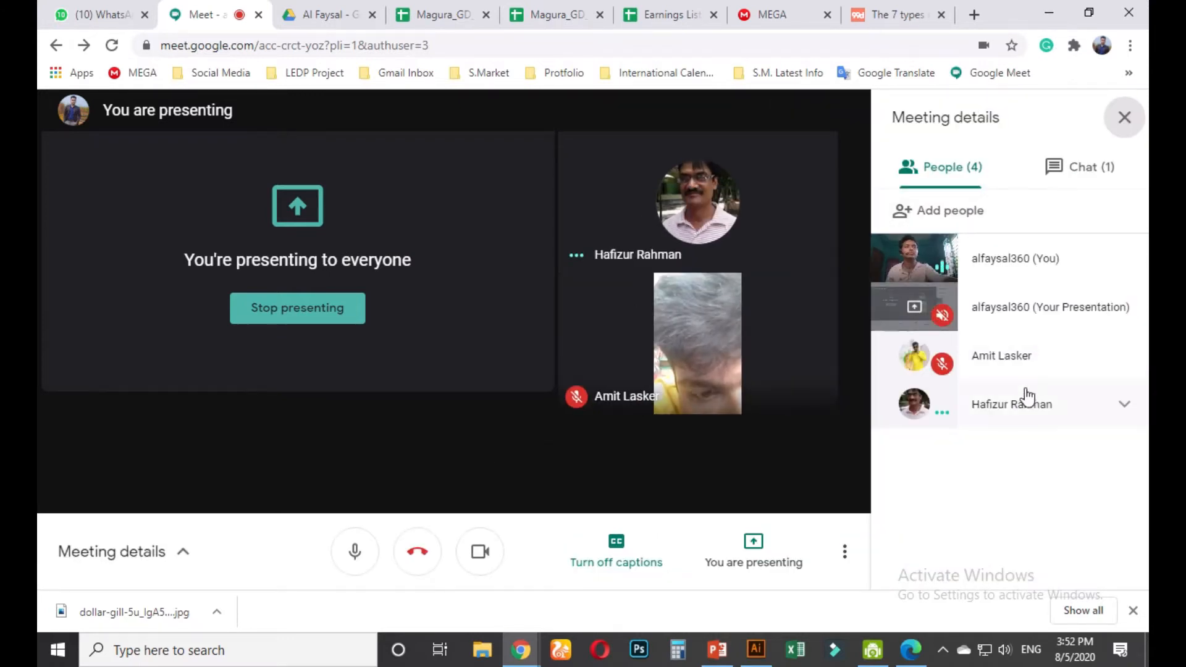
{"action": "left_click", "coordinate": [1048, 14]}
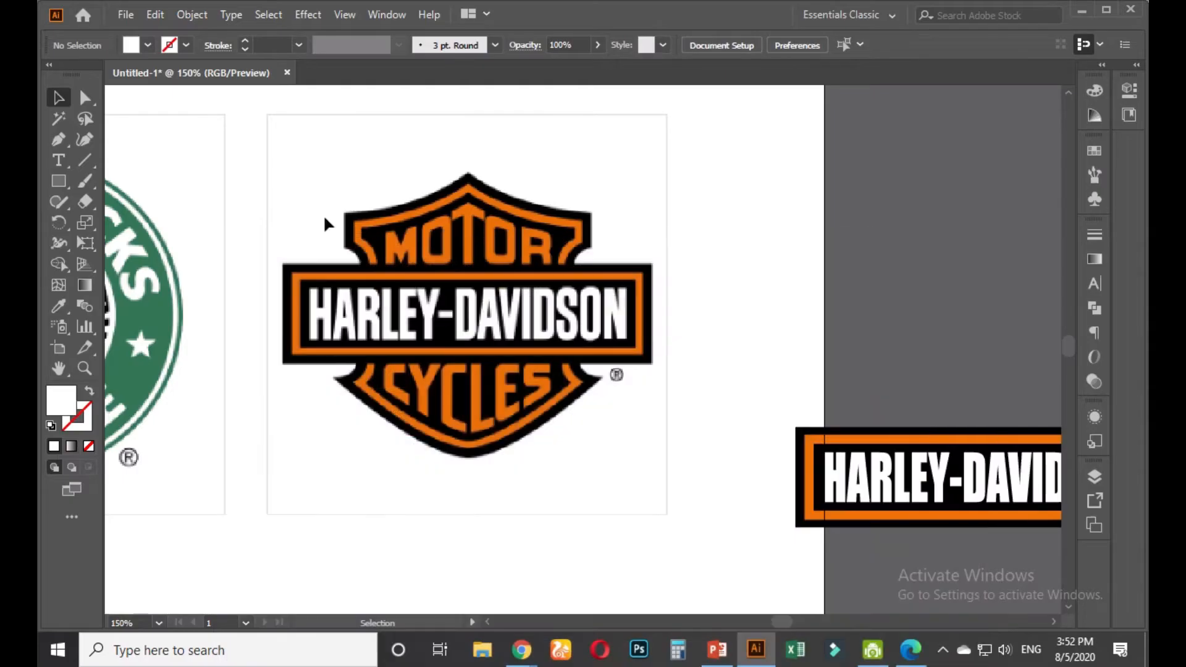
Place the grouped banner over the reference emblem's banner and nudge it upward until the two coincide
{"action": "left_click_drag", "start_coordinate": [859, 432], "coordinate": [345, 436]}
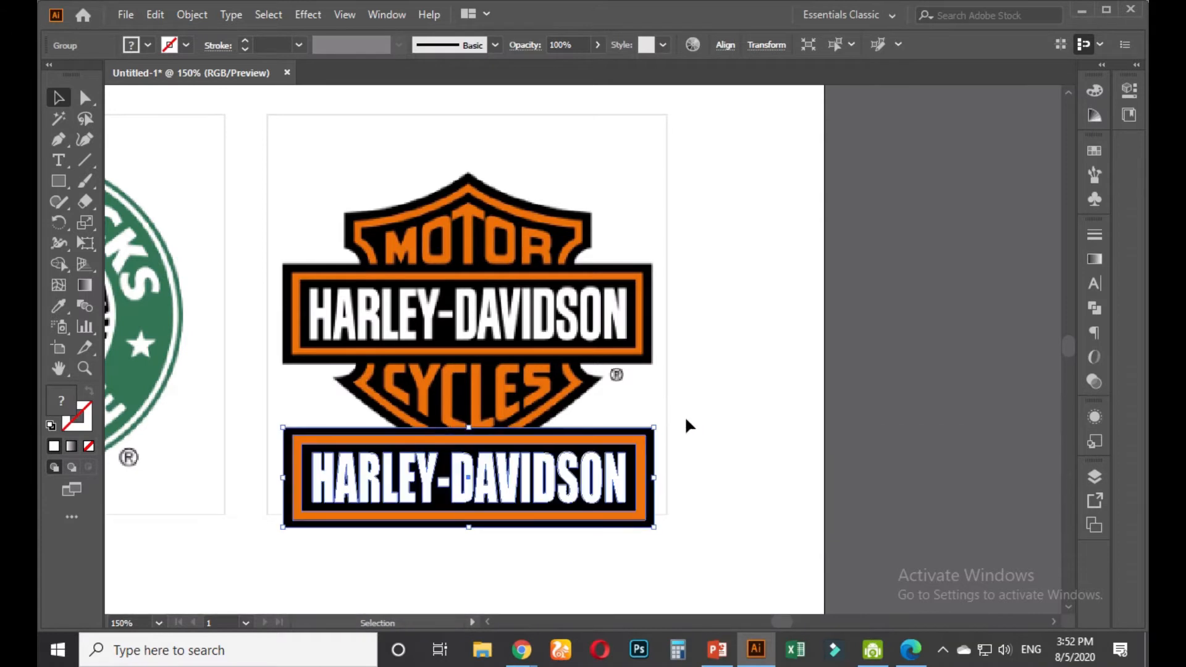
{"action": "left_click_drag", "start_coordinate": [607, 434], "coordinate": [597, 280]}
{"action": "key", "text": "Up"}
{"action": "key", "text": "Up"}
{"action": "key", "text": "Up"}
{"action": "key", "text": "Up"}
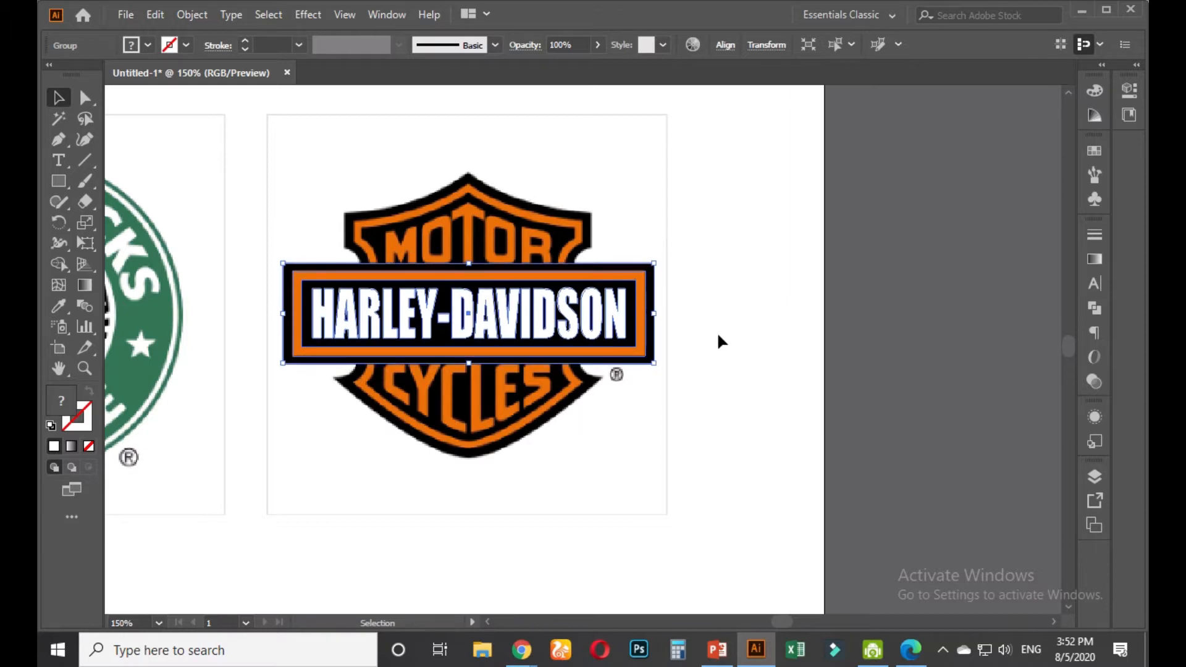
{"action": "left_click", "coordinate": [716, 331]}
Check the participants in the Google Meet call in Chrome again and go back to Illustrator
{"action": "mouse_move", "coordinate": [521, 649]}
{"action": "left_click", "coordinate": [473, 564]}
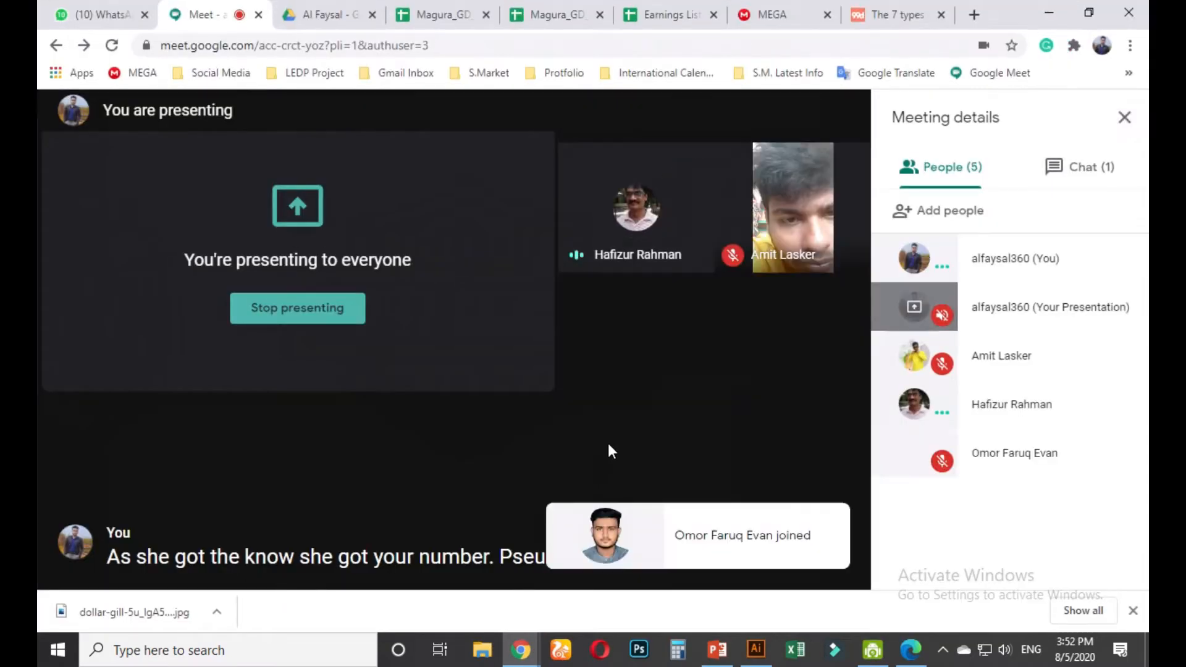
{"action": "left_click", "coordinate": [1048, 13]}
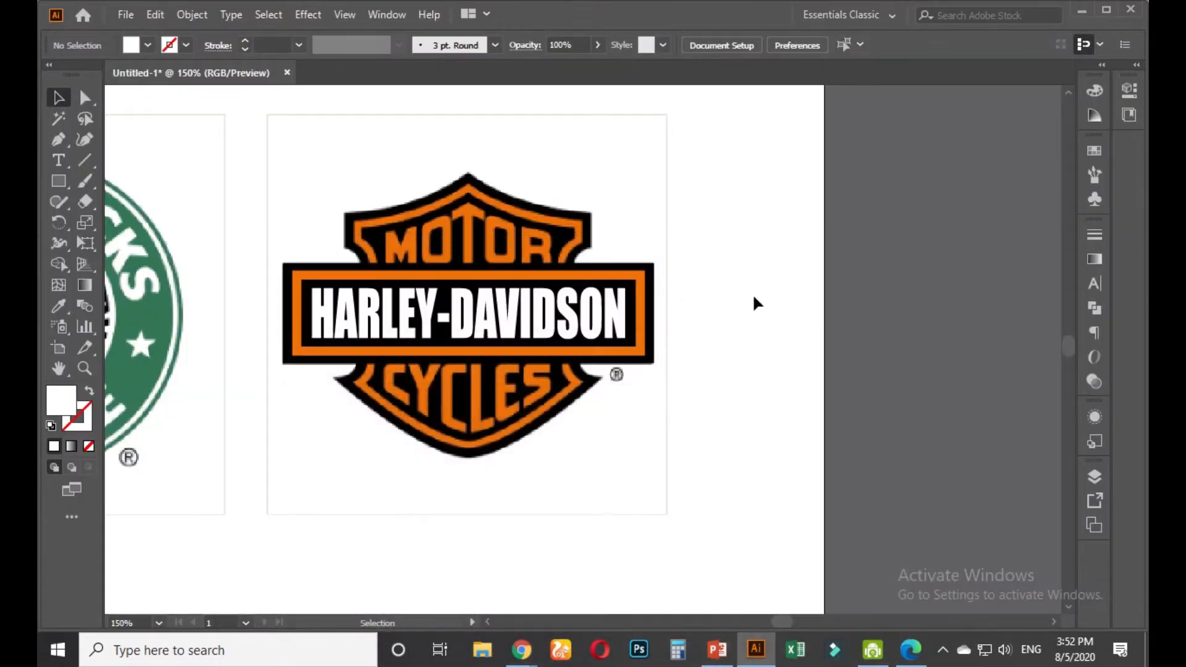
Move the recreated banner off the reference emblem to the artboard's right edge, level with the reference banner
{"action": "scroll", "coordinate": [611, 300], "scroll_direction": "down", "scroll_amount": 2}
{"action": "left_click_drag", "start_coordinate": [548, 284], "coordinate": [778, 285]}
{"action": "left_click", "coordinate": [776, 217]}
{"action": "scroll", "coordinate": [514, 271], "scroll_direction": "up", "scroll_amount": 2}
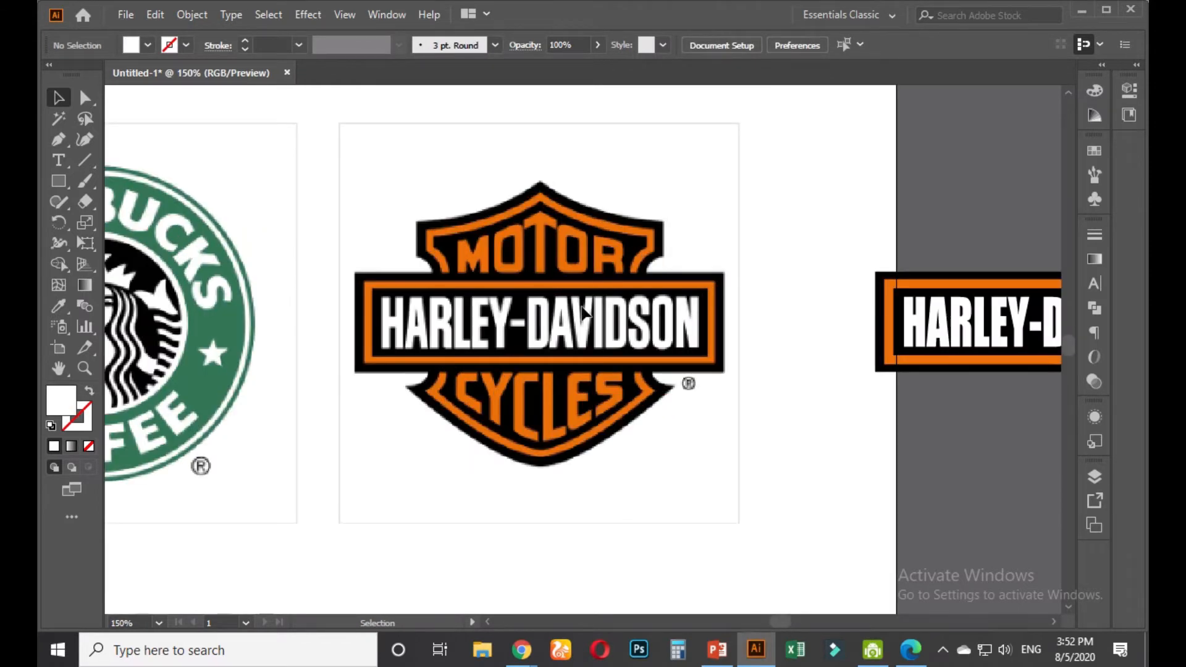
With the Pen tool set to no fill and a black stroke, trace the reference shield's upper edge from the peak to the left corner
{"action": "left_click", "coordinate": [57, 139]}
{"action": "left_click", "coordinate": [90, 394]}
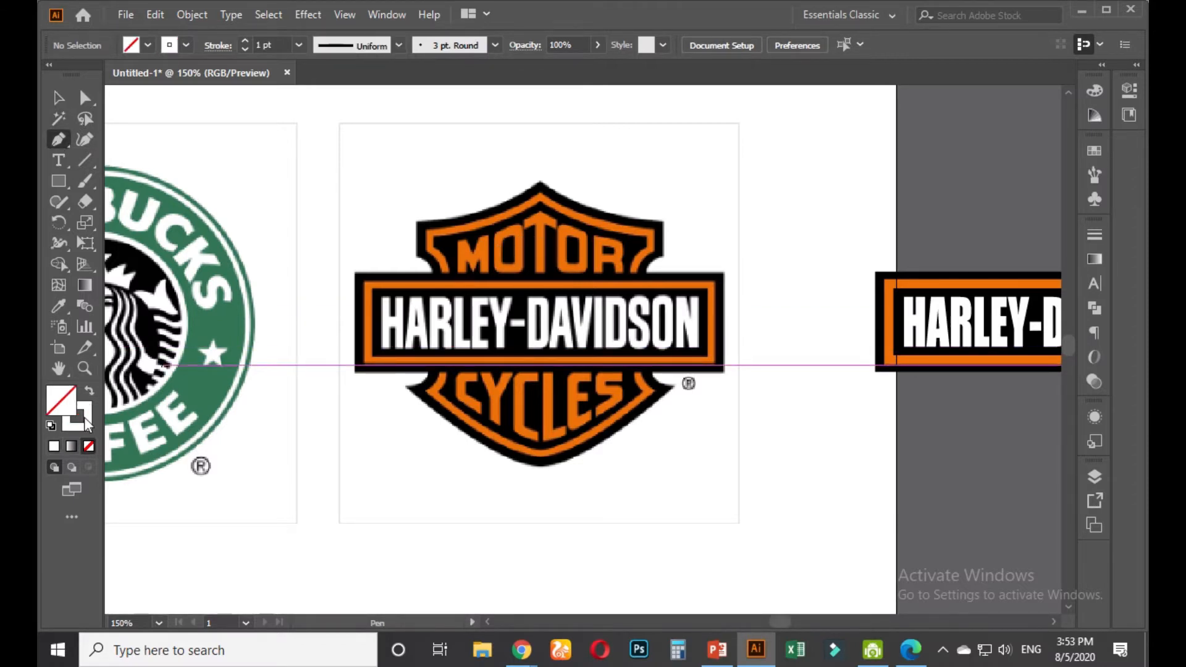
{"action": "left_click", "coordinate": [84, 424]}
{"action": "left_click", "coordinate": [882, 110]}
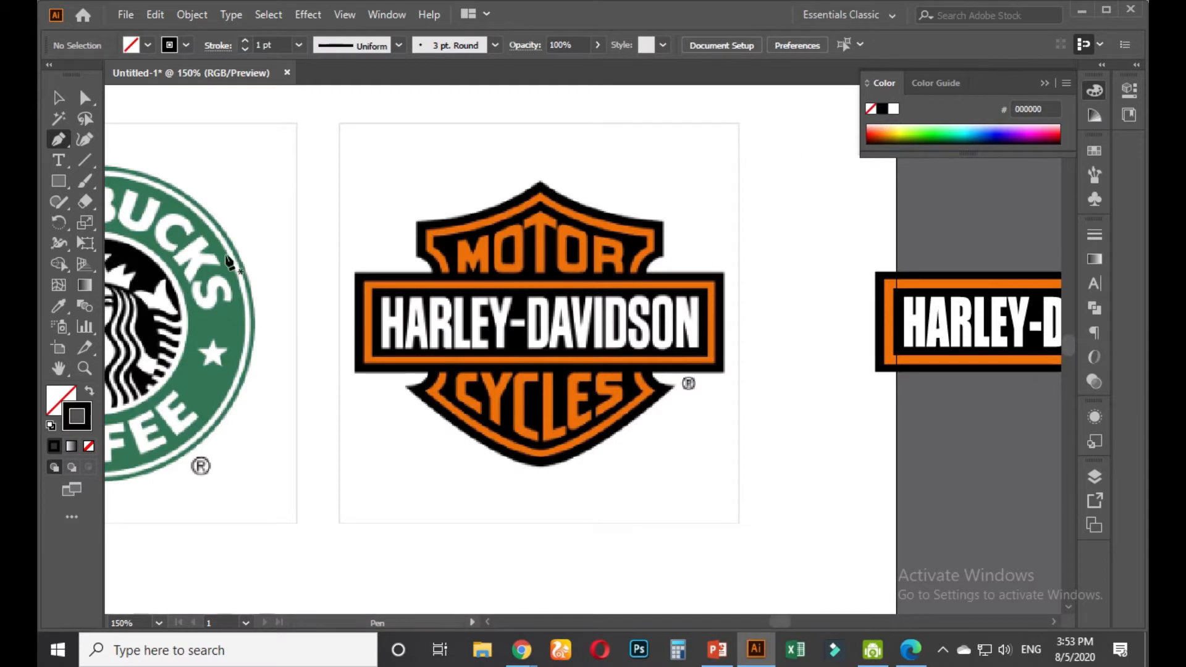
{"action": "left_click", "coordinate": [540, 185]}
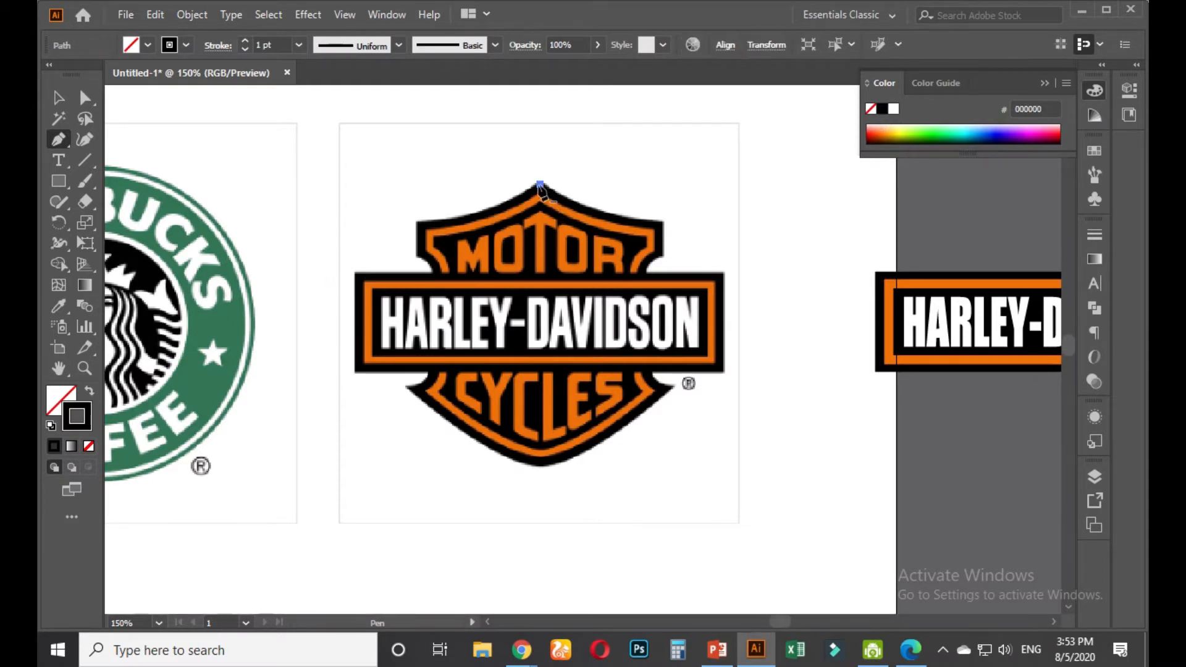
{"action": "left_click_drag", "start_coordinate": [419, 225], "coordinate": [350, 219]}
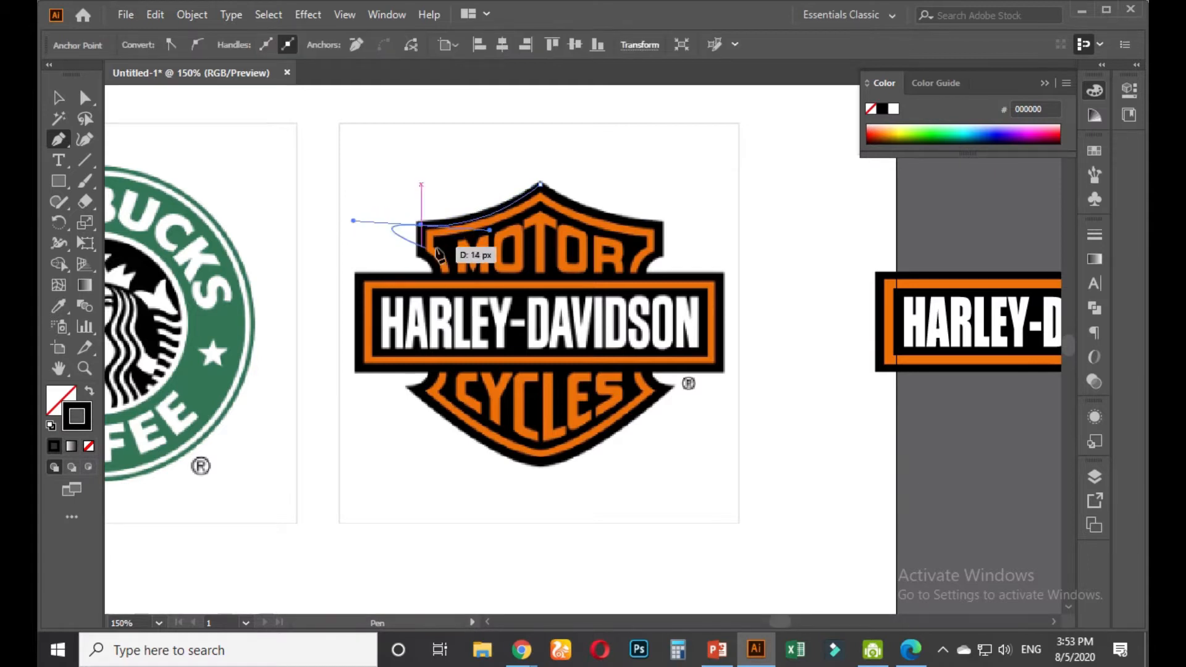
Continue the path down the short left edge and curve it inward behind the banner to the shield's lower left tip
{"action": "left_click_drag", "start_coordinate": [430, 230], "coordinate": [412, 390]}
{"action": "left_click", "coordinate": [422, 226]}
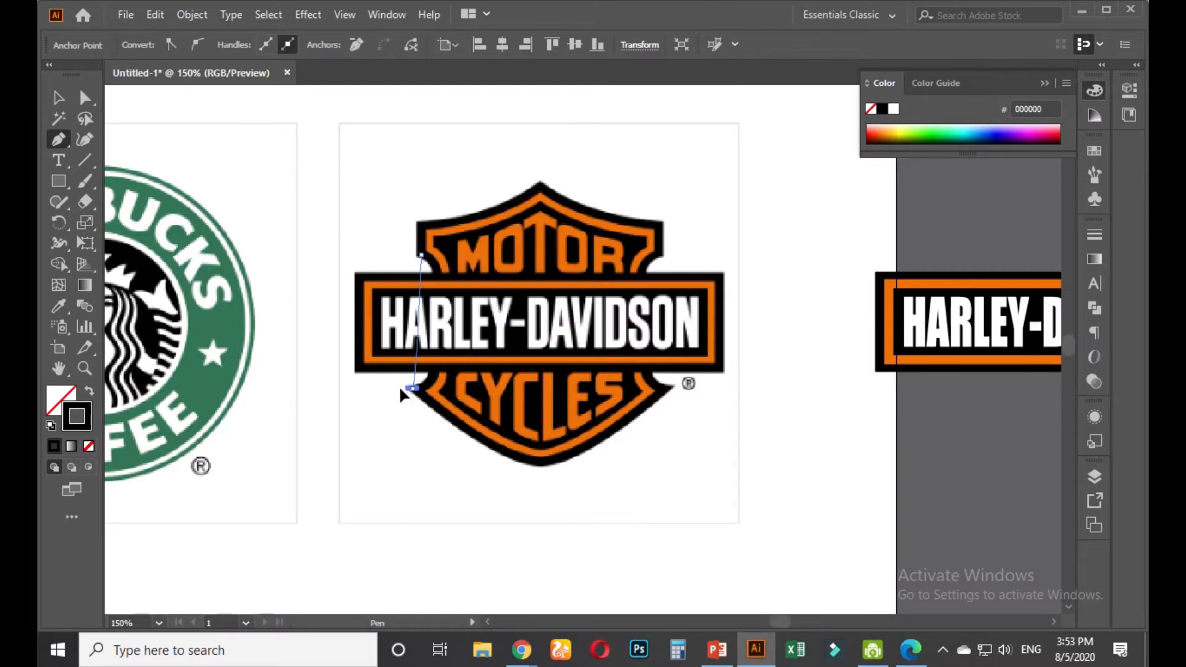
{"action": "left_click_drag", "start_coordinate": [348, 409], "coordinate": [347, 457]}
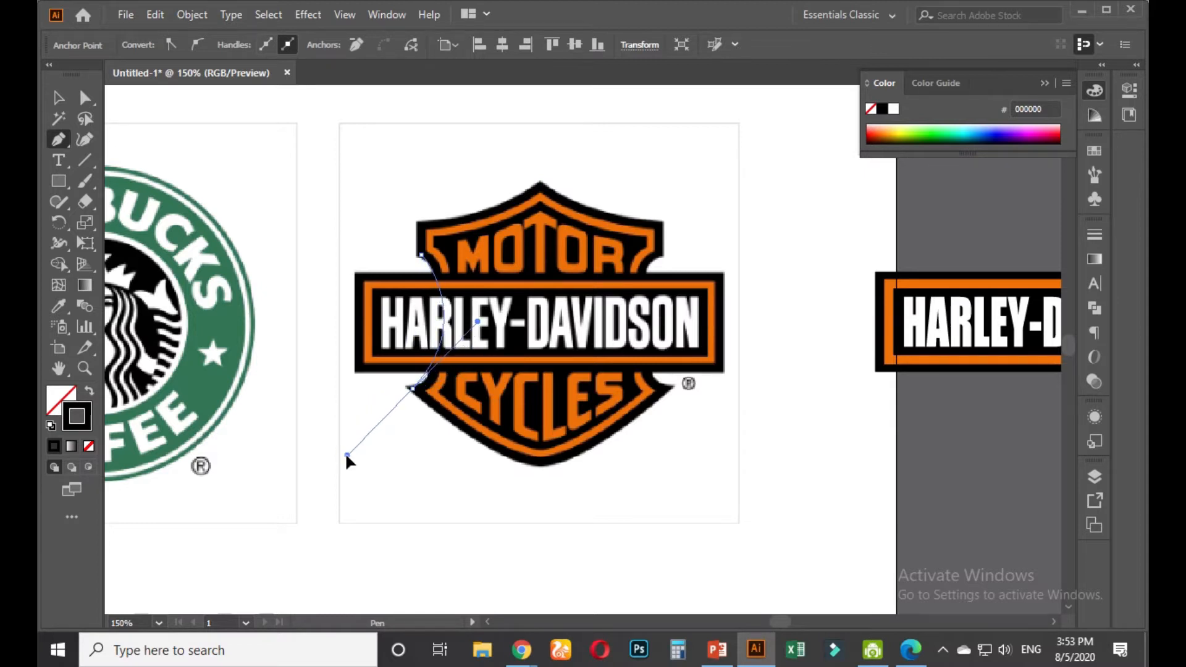
{"action": "left_click", "coordinate": [412, 387]}
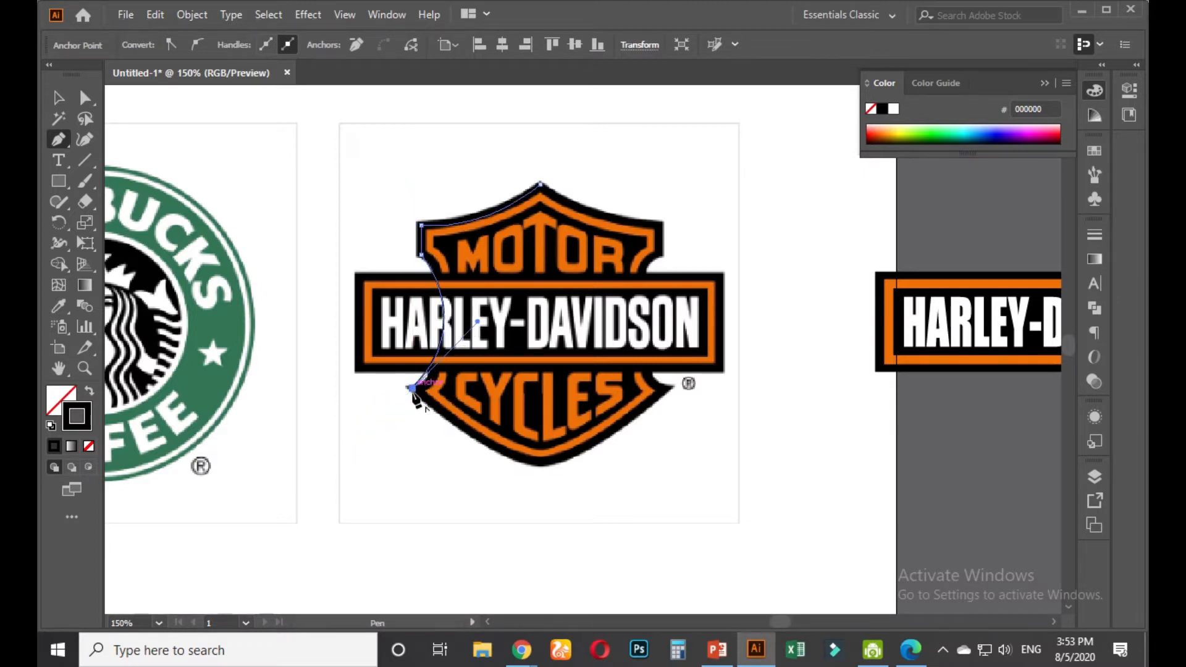
Curve the path to the shield's bottom point and close it with a straight center line up to the peak
{"action": "left_click", "coordinate": [540, 462]}
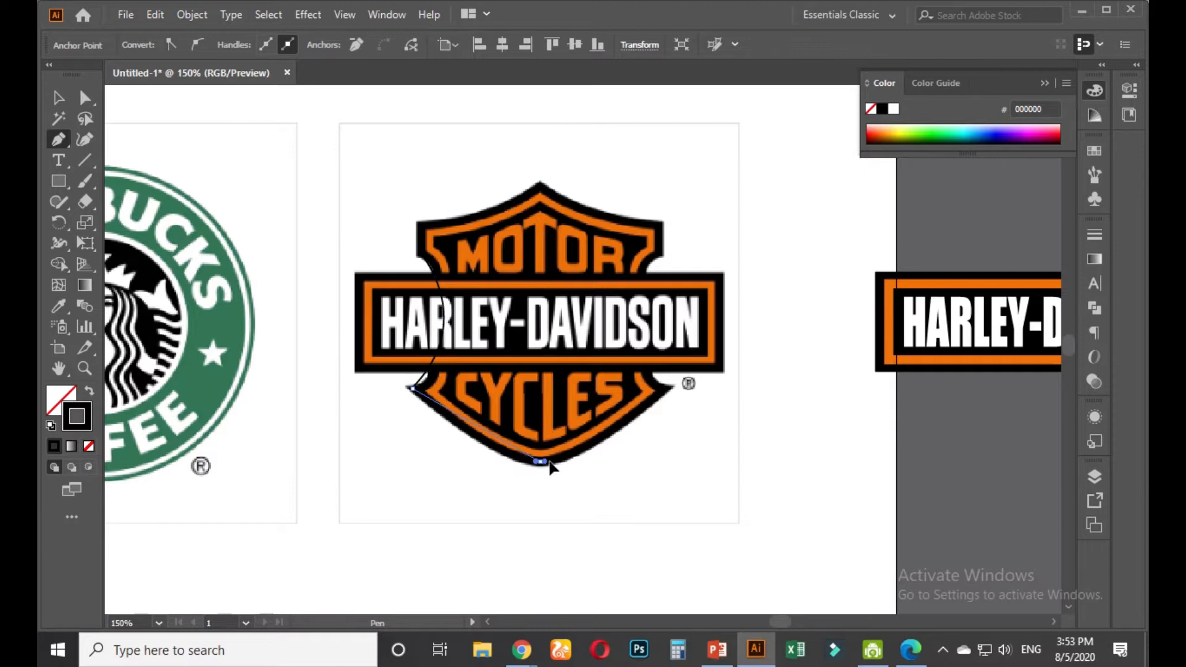
{"action": "left_click_drag", "start_coordinate": [580, 460], "coordinate": [591, 461]}
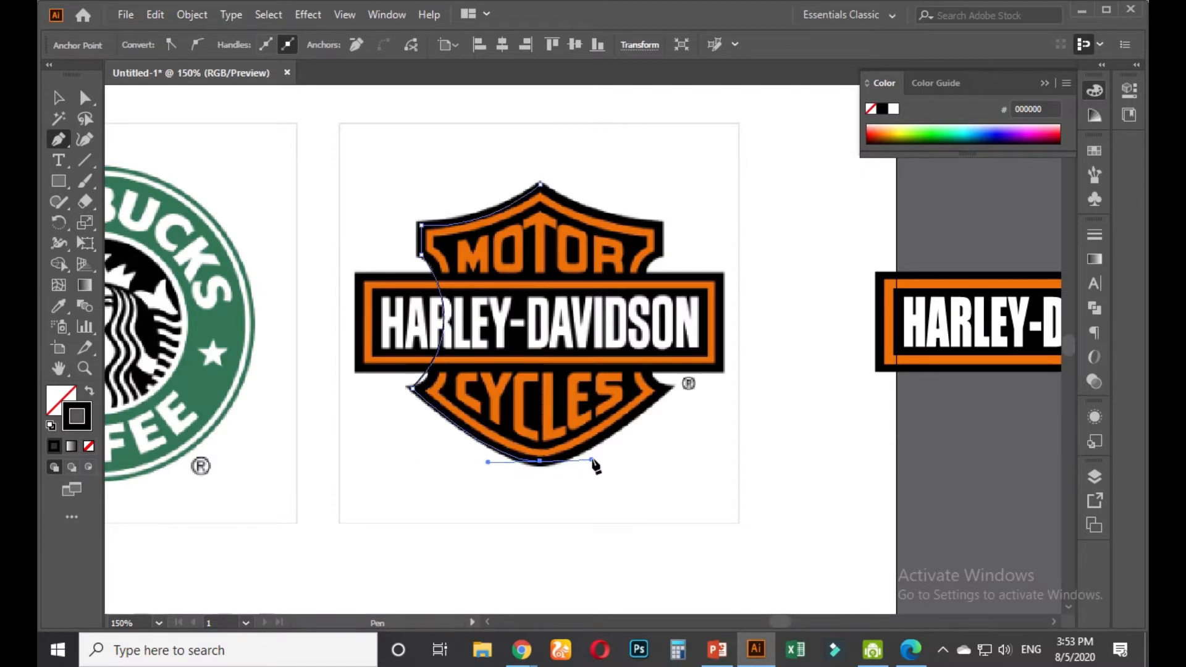
{"action": "left_click", "coordinate": [542, 462]}
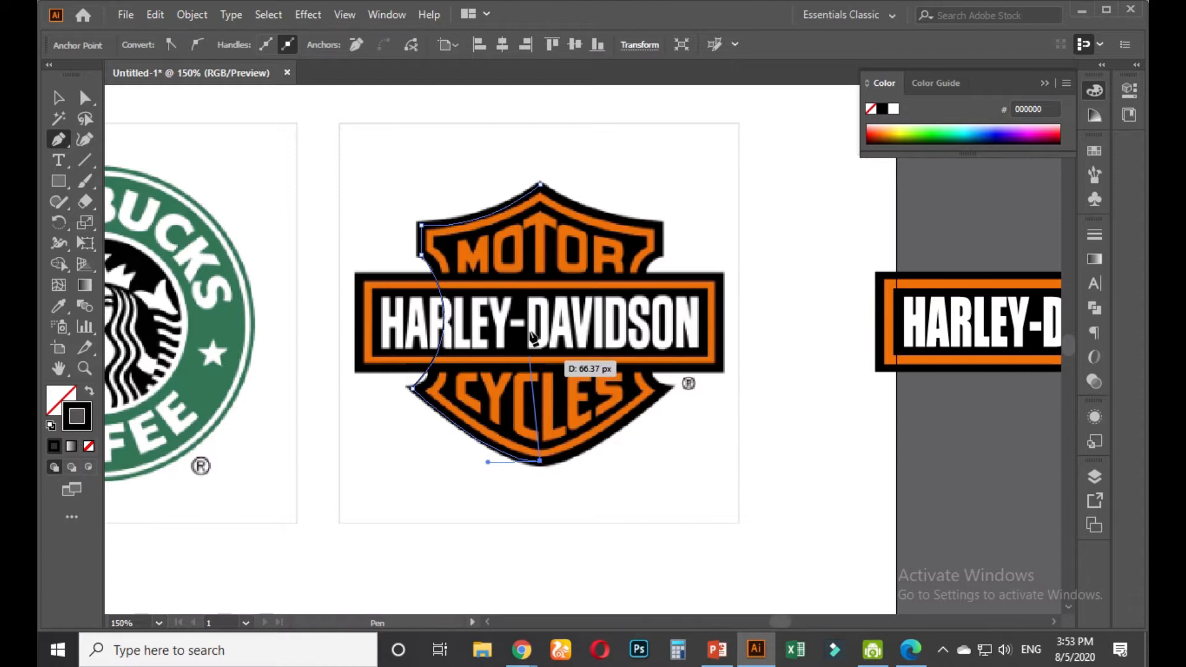
{"action": "left_click", "coordinate": [541, 185]}
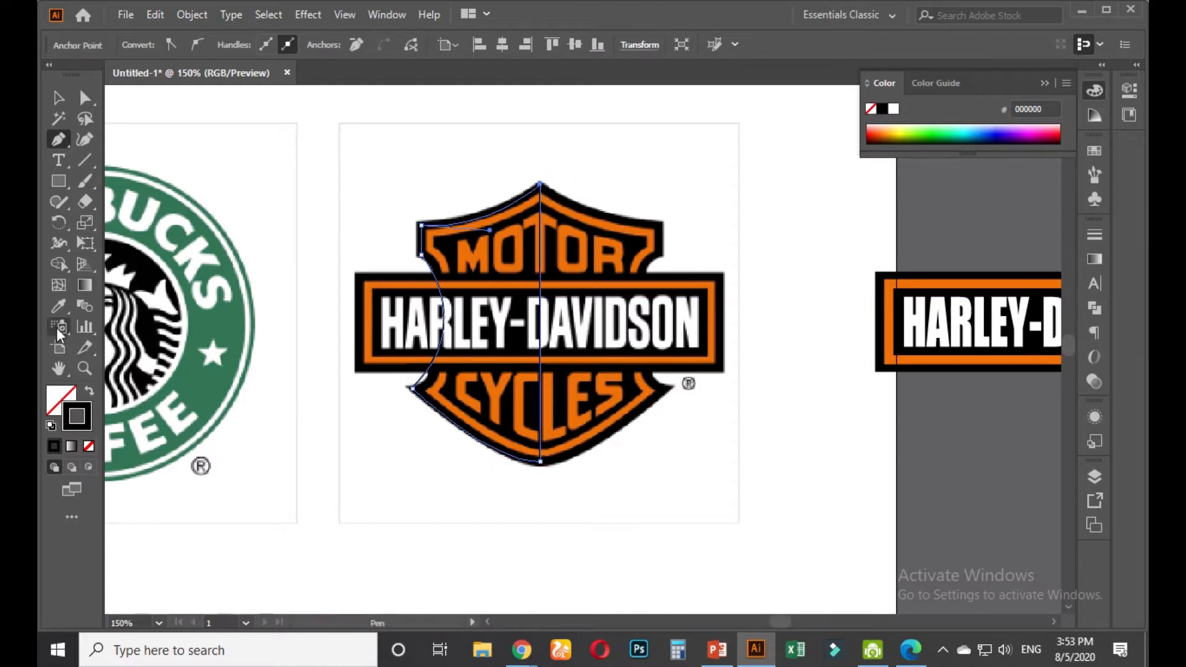
Fill the traced half shield with black using the Eyedropper and deselect it
{"action": "left_click", "coordinate": [557, 193]}
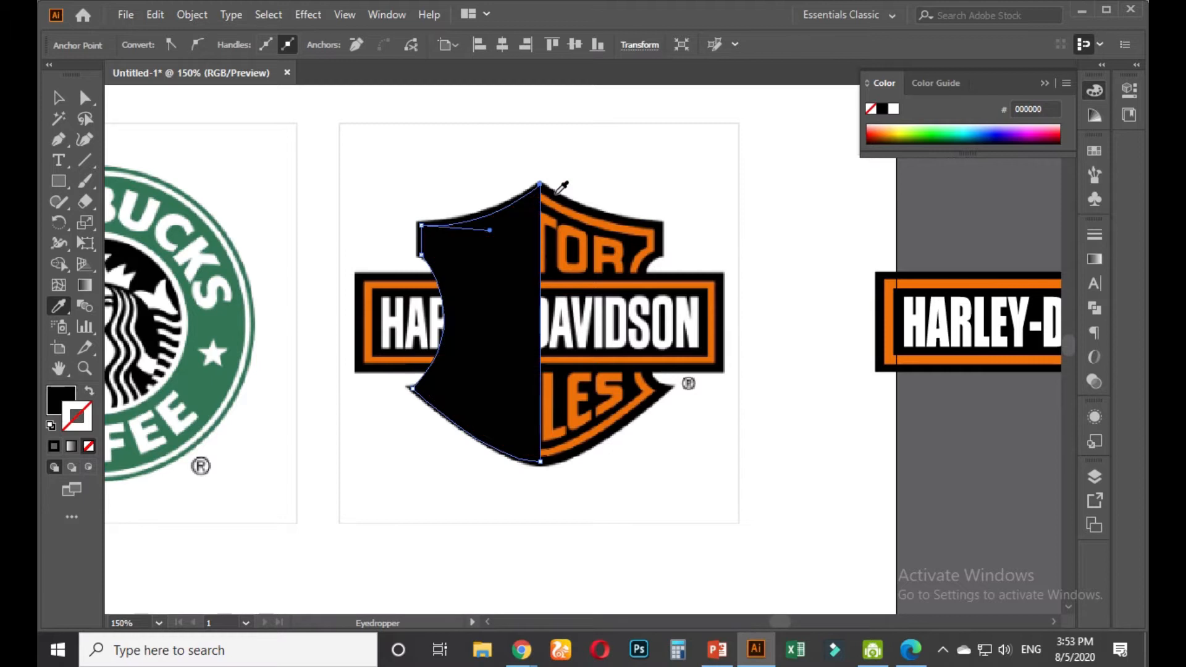
{"action": "key", "text": "v"}
{"action": "left_click", "coordinate": [676, 189]}
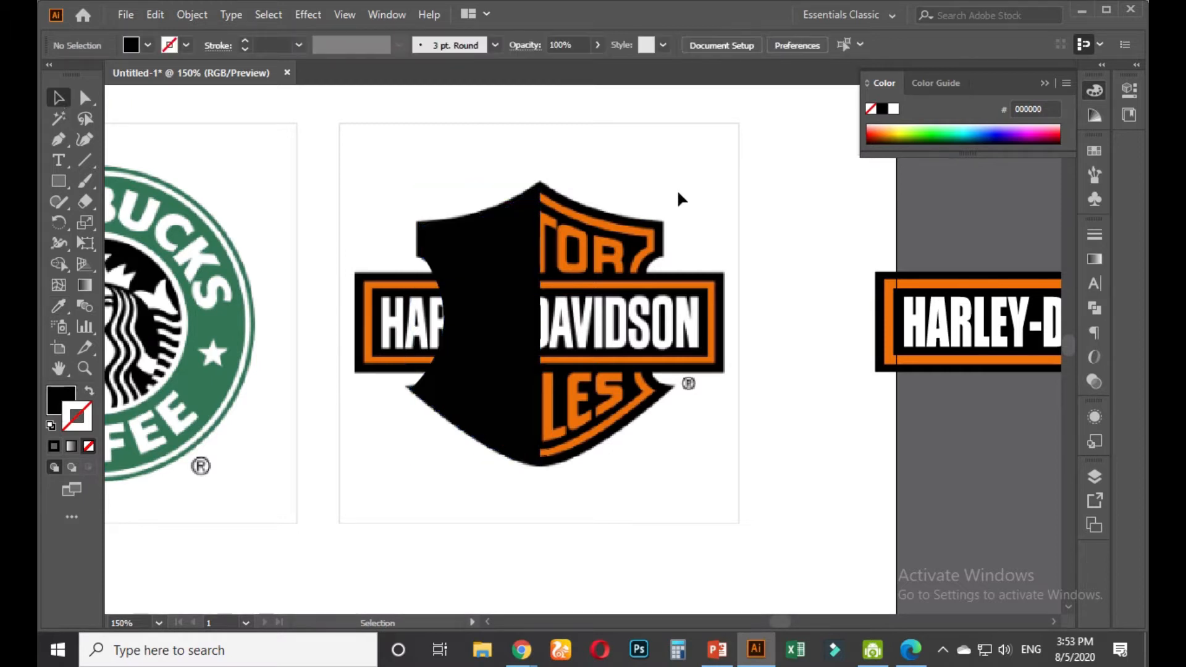
Create a reflected copy of the black half shield across the vertical axis
{"action": "left_click", "coordinate": [496, 258]}
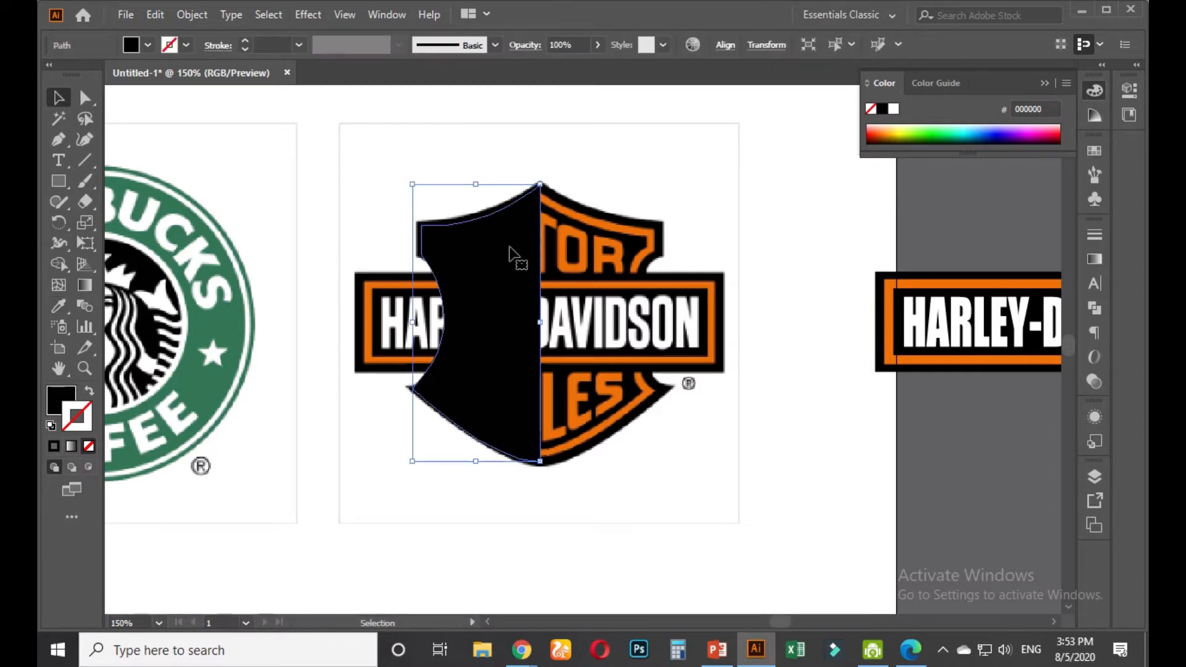
{"action": "left_click", "coordinate": [65, 226]}
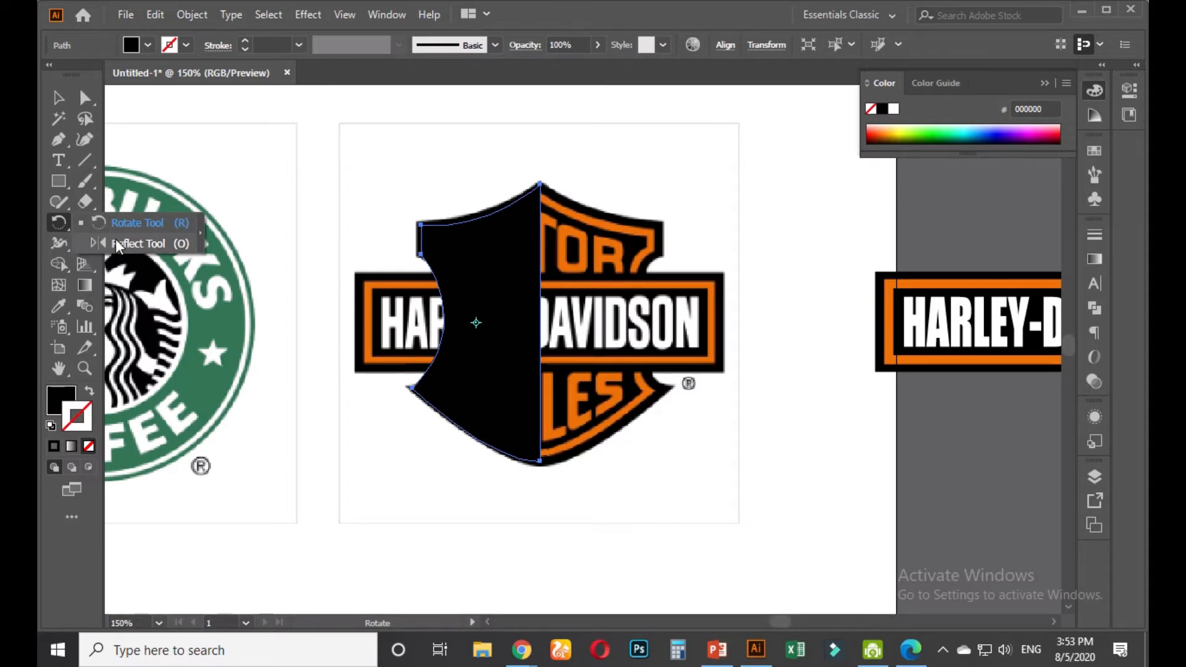
{"action": "left_click", "coordinate": [117, 242]}
{"action": "double_click", "coordinate": [52, 225]}
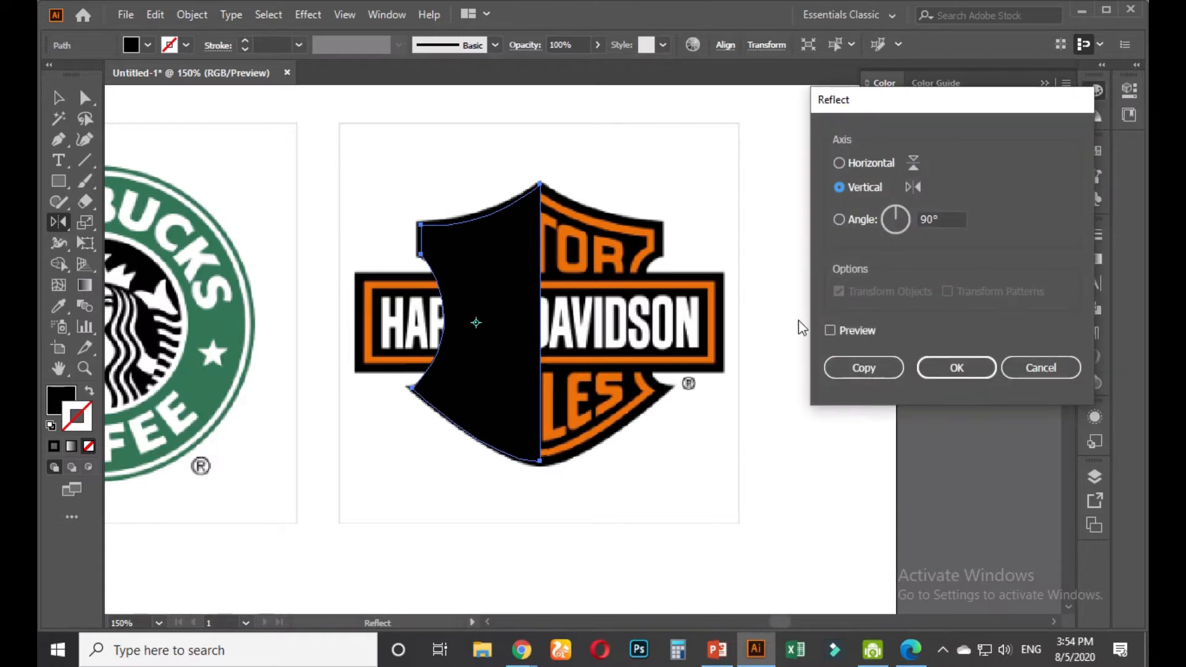
{"action": "left_click", "coordinate": [828, 329]}
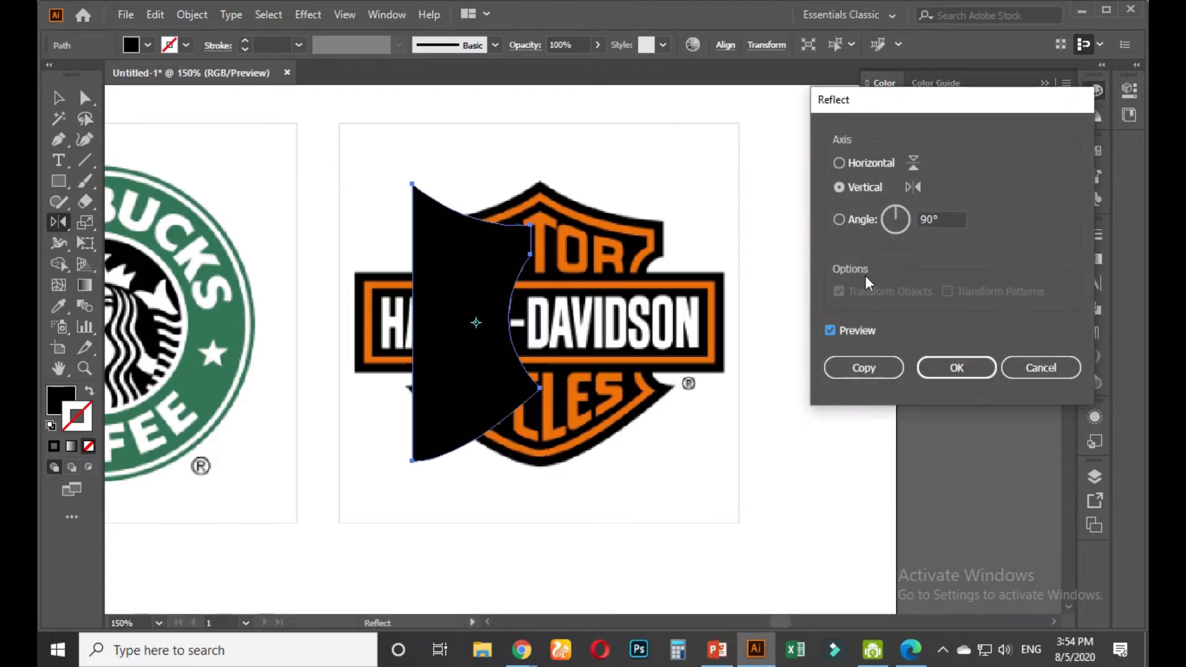
{"action": "left_click", "coordinate": [839, 164]}
{"action": "left_click", "coordinate": [839, 187]}
{"action": "left_click", "coordinate": [864, 369]}
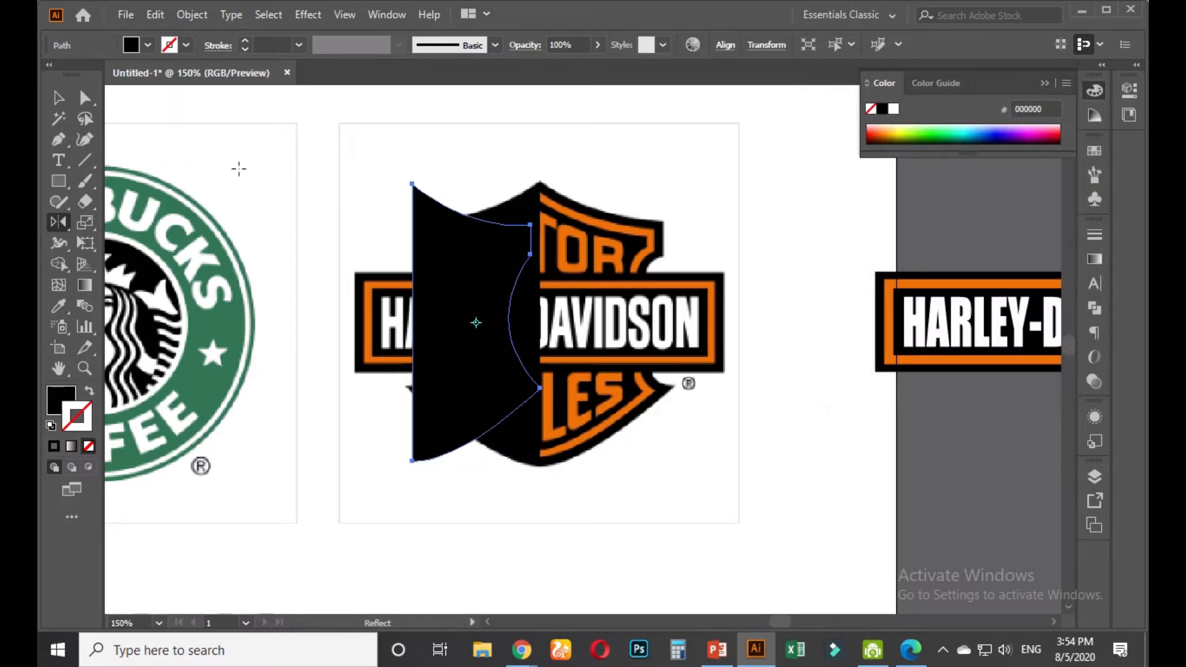
Place the mirrored half over the right side of the reference shield, against the original half
{"action": "left_click", "coordinate": [65, 100]}
{"action": "left_click_drag", "start_coordinate": [469, 280], "coordinate": [595, 291]}
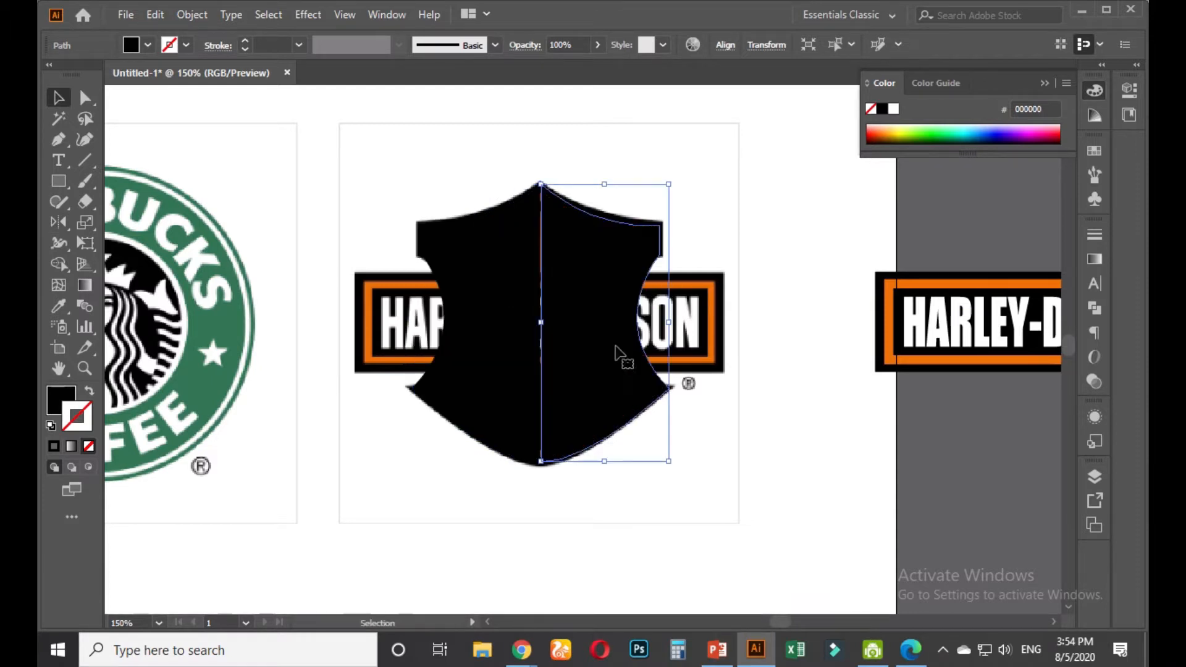
{"action": "left_click", "coordinate": [656, 504]}
Move both shield halves together to the empty area below the reference emblem
{"action": "scroll", "coordinate": [655, 505], "scroll_direction": "down", "scroll_amount": 2}
{"action": "left_click_drag", "start_coordinate": [663, 524], "coordinate": [595, 432]}
{"action": "left_click", "coordinate": [663, 422]}
{"action": "scroll", "coordinate": [636, 440], "scroll_direction": "up", "scroll_amount": 2}
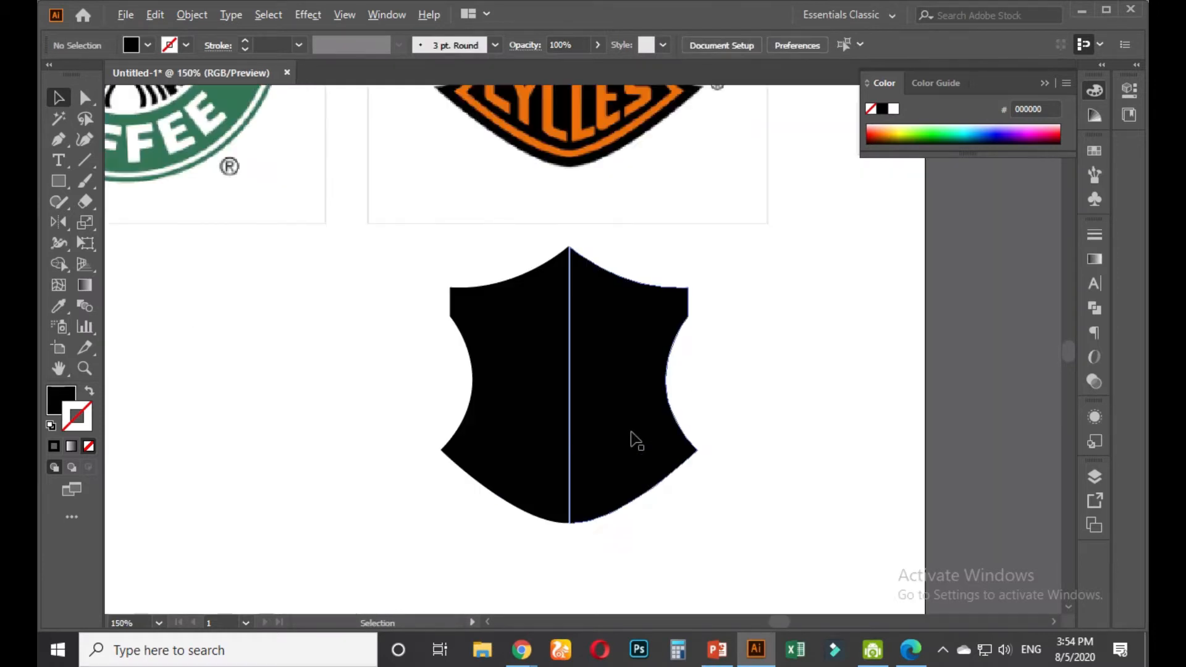
Nudge the right shield half left and right until it meets the left half without a gap at the peak
{"action": "left_click", "coordinate": [608, 337]}
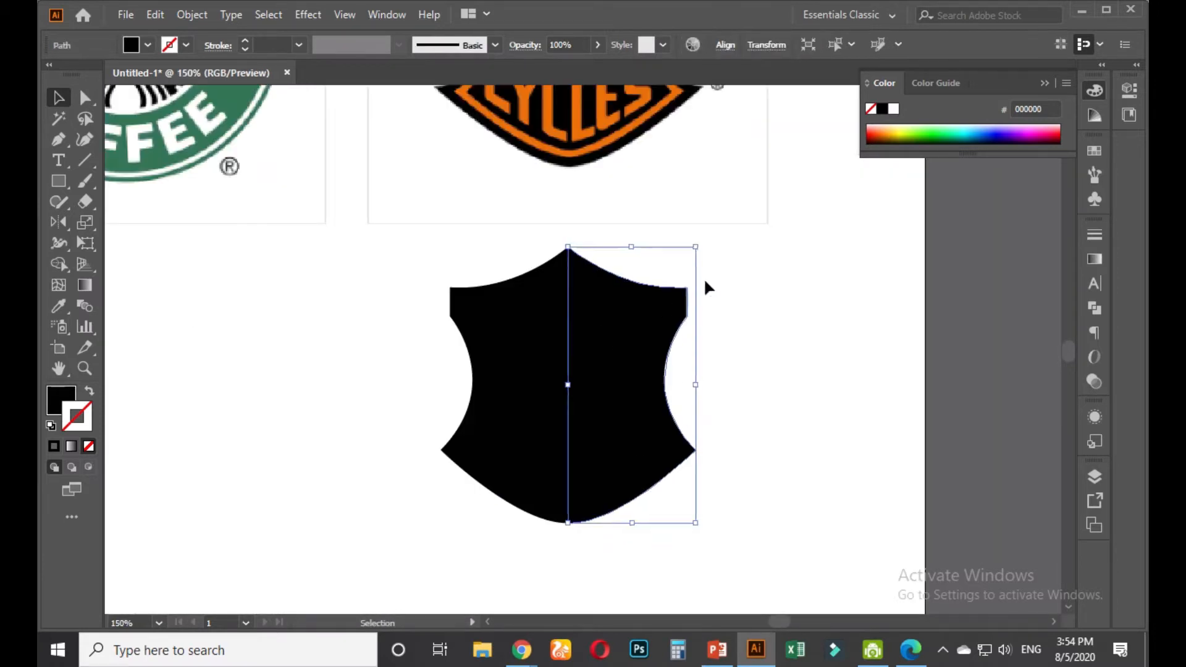
{"action": "left_click", "coordinate": [639, 217]}
{"action": "scroll", "coordinate": [594, 244], "scroll_direction": "up", "scroll_amount": 5}
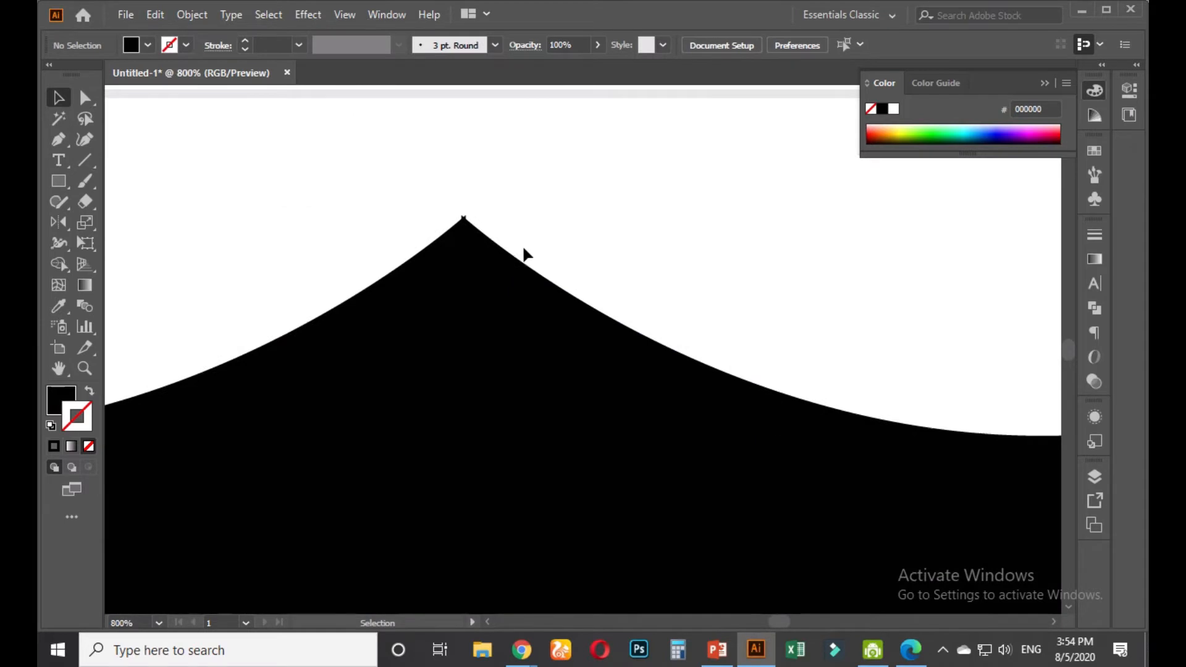
{"action": "left_click", "coordinate": [494, 246]}
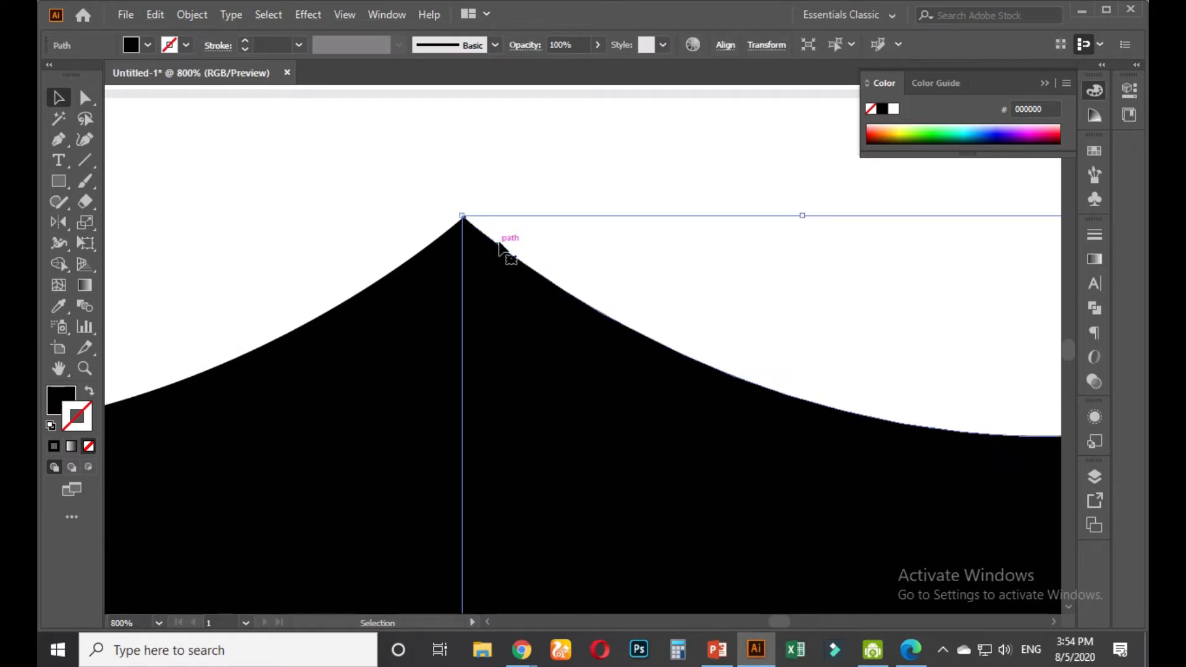
{"action": "key", "text": "Right"}
{"action": "left_click", "coordinate": [521, 183]}
{"action": "left_click", "coordinate": [511, 267]}
{"action": "key", "text": "Left"}
{"action": "left_click", "coordinate": [558, 183]}
{"action": "scroll", "coordinate": [555, 180], "scroll_direction": "down", "scroll_amount": 4}
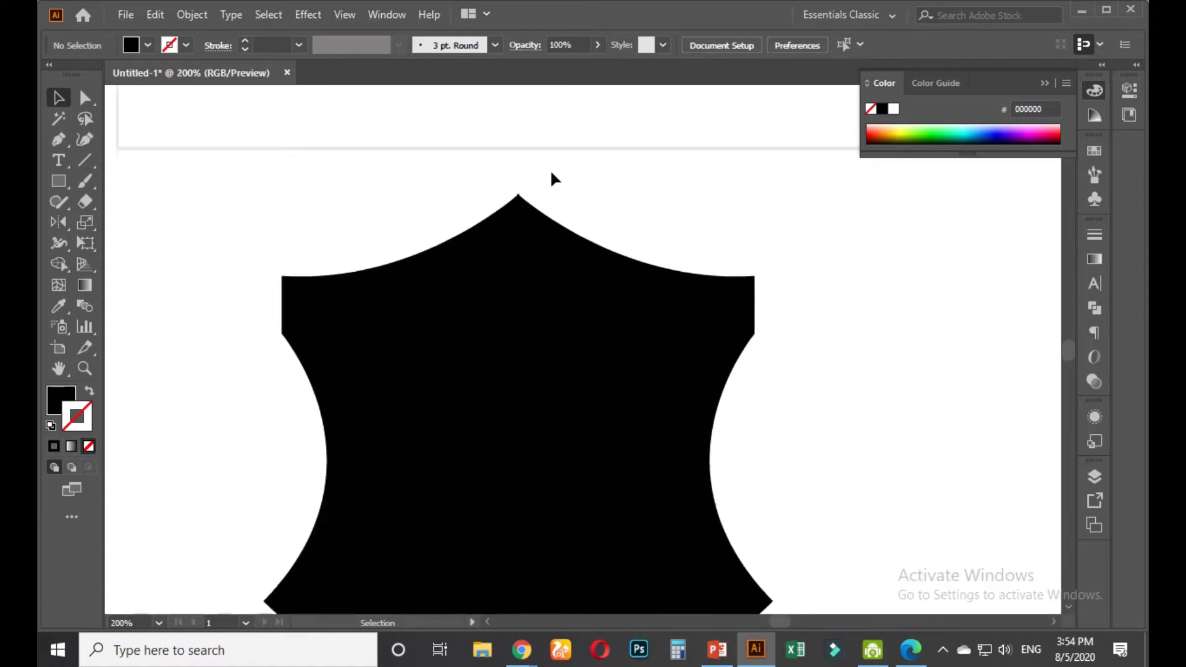
Unite the two shield halves into a single shape with Pathfinder
{"action": "left_click_drag", "start_coordinate": [488, 181], "coordinate": [713, 268]}
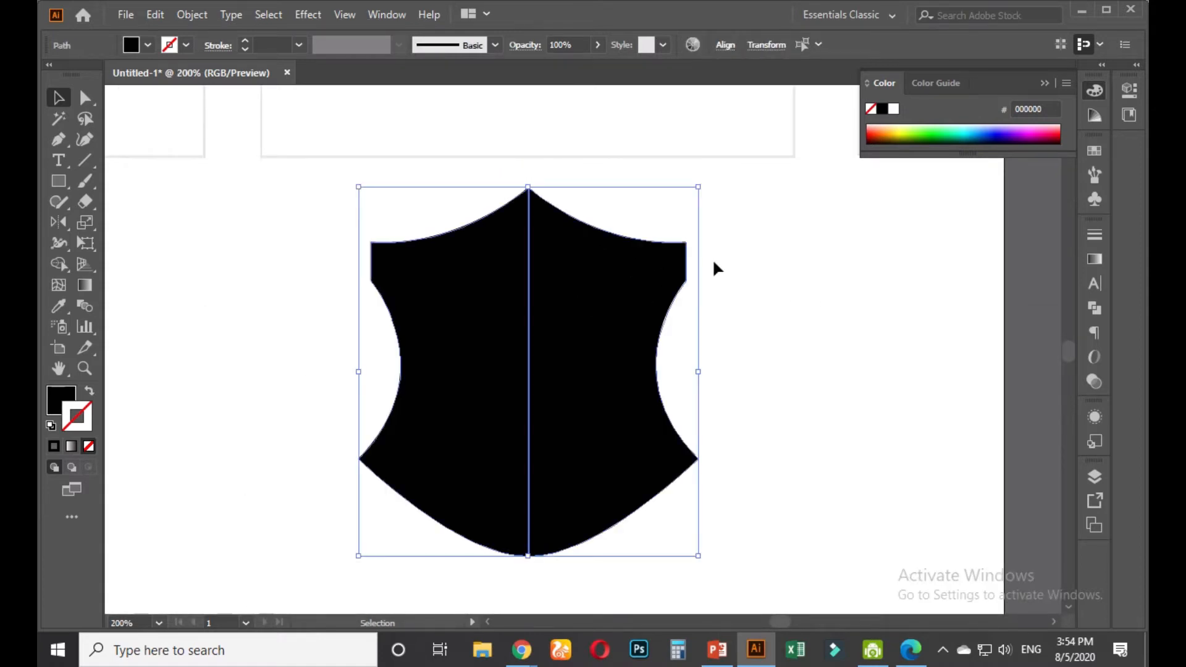
{"action": "left_click", "coordinate": [369, 12]}
{"action": "left_click", "coordinate": [466, 620]}
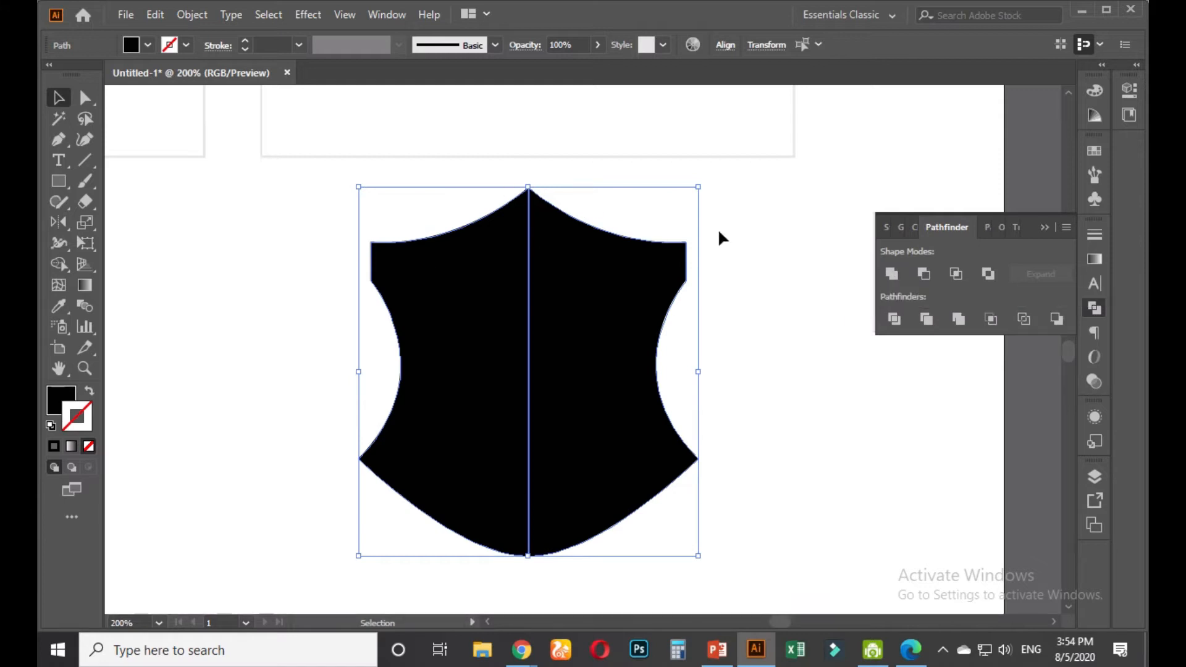
{"action": "left_click", "coordinate": [892, 274]}
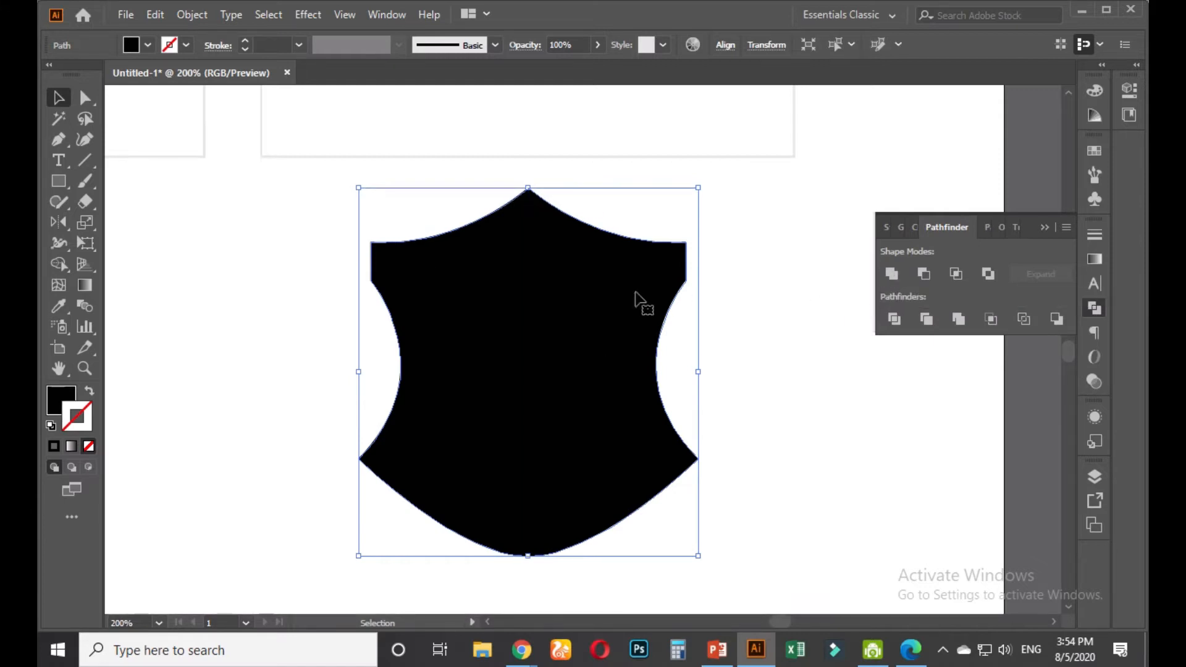
{"action": "left_click", "coordinate": [747, 249]}
Move the united shield around to test it as one piece, and undo the moves
{"action": "left_click_drag", "start_coordinate": [603, 290], "coordinate": [552, 323]}
{"action": "left_click_drag", "start_coordinate": [448, 341], "coordinate": [233, 325]}
{"action": "left_click_drag", "start_coordinate": [345, 325], "coordinate": [520, 325]}
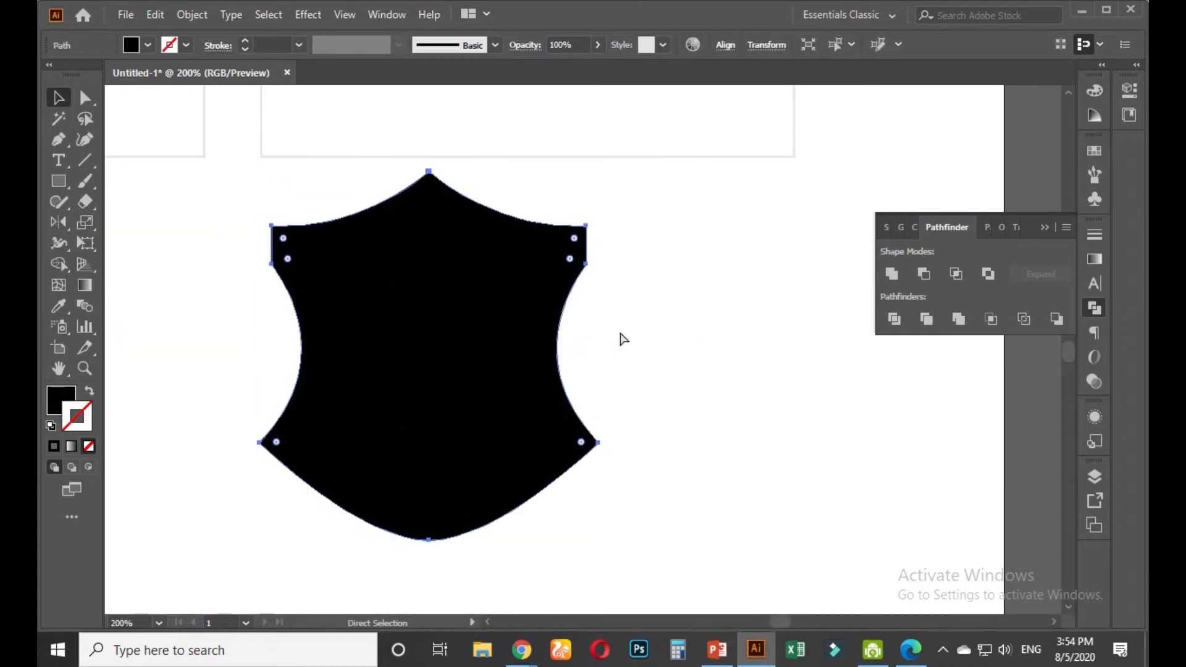
{"action": "key", "text": "ctrl+z"}
{"action": "key", "text": "ctrl+z"}
Examine the seam of the united shield closely at its bottom point and at its peak
{"action": "left_click", "coordinate": [670, 322]}
{"action": "key", "text": "alt"}
{"action": "scroll", "coordinate": [506, 581], "scroll_direction": "up", "scroll_amount": 5}
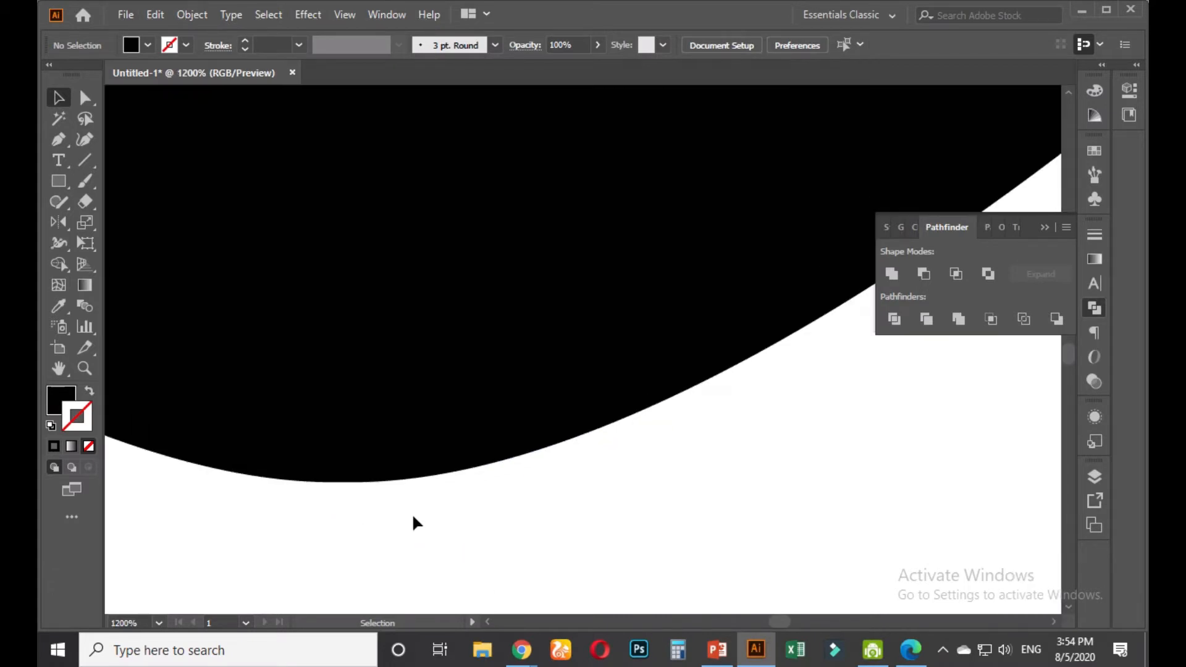
{"action": "scroll", "coordinate": [412, 512], "scroll_direction": "down", "scroll_amount": 3}
{"action": "scroll", "coordinate": [484, 302], "scroll_direction": "up", "scroll_amount": 5}
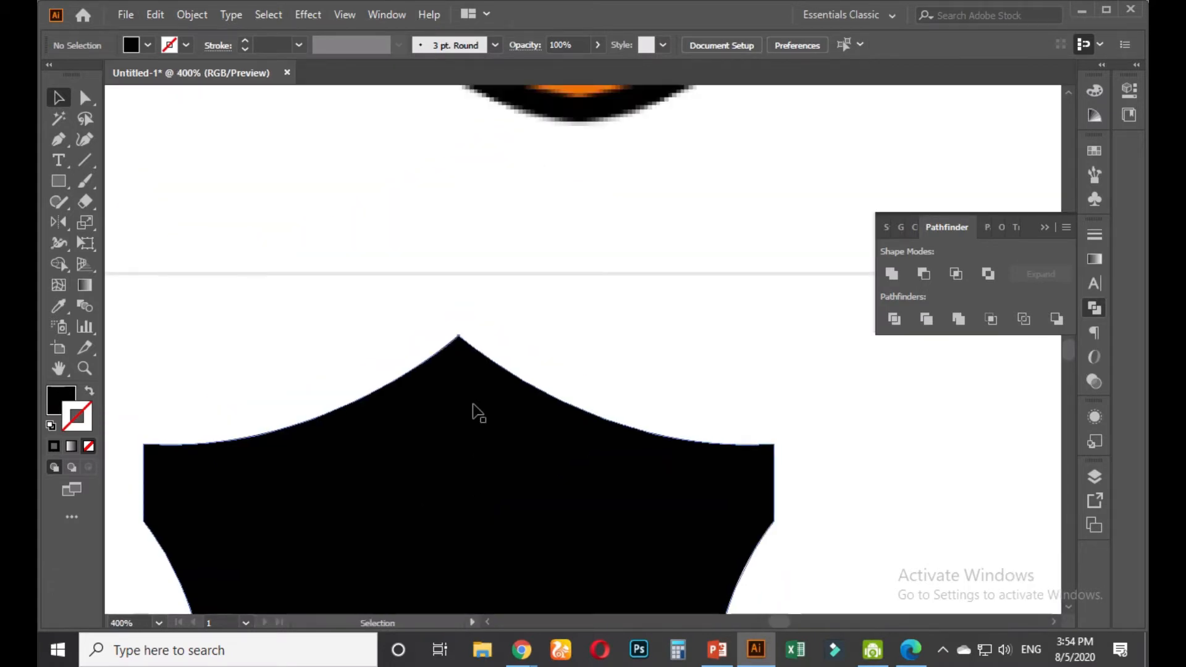
{"action": "scroll", "coordinate": [476, 410], "scroll_direction": "up", "scroll_amount": 3}
{"action": "scroll", "coordinate": [439, 251], "scroll_direction": "up", "scroll_amount": 6}
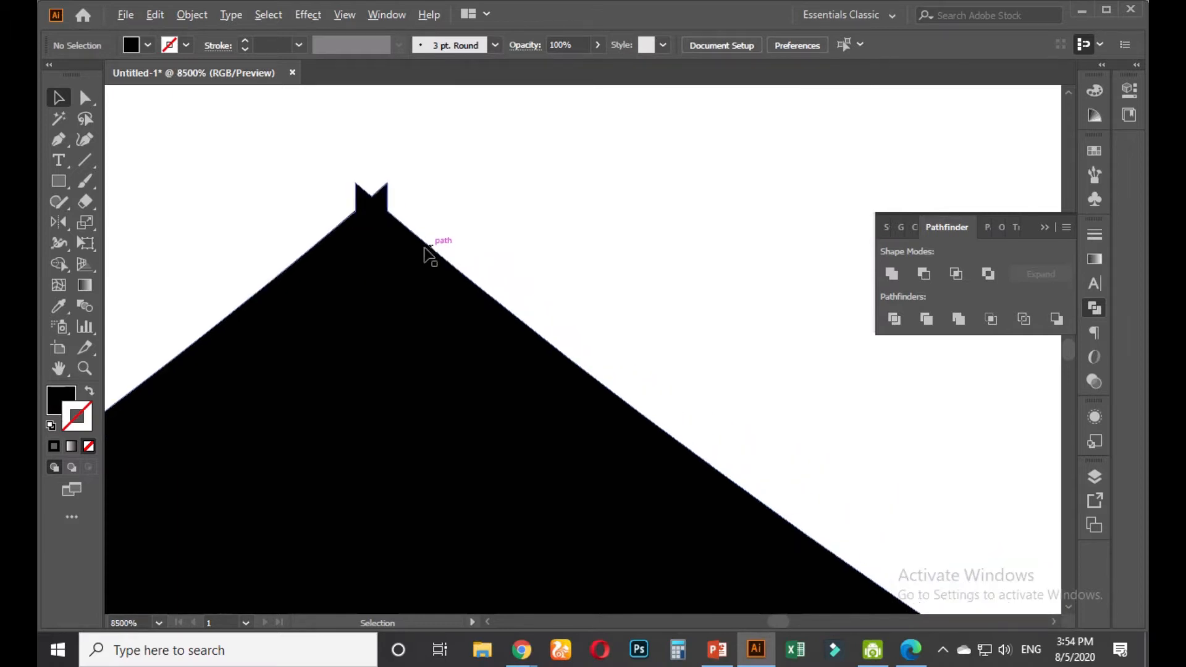
{"action": "scroll", "coordinate": [347, 371], "scroll_direction": "up", "scroll_amount": 1}
Erase the small notched spike at the united shield's peak using the Eraser with a smaller brush
{"action": "left_click", "coordinate": [397, 323]}
{"action": "scroll", "coordinate": [386, 333], "scroll_direction": "up", "scroll_amount": 2}
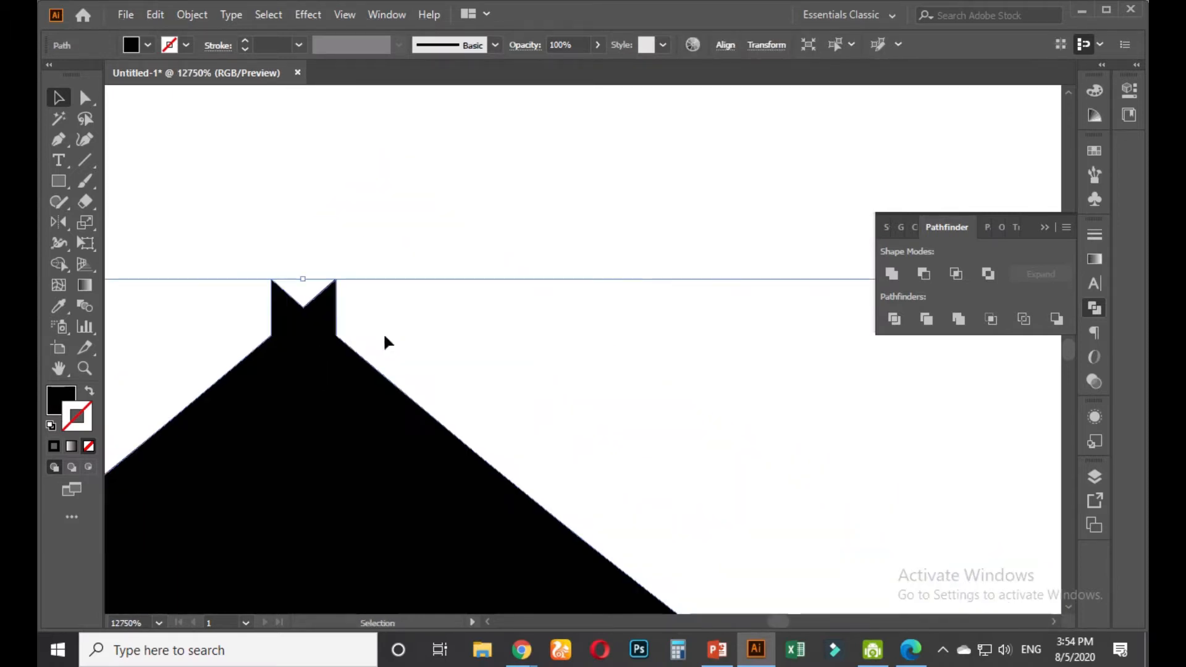
{"action": "left_click_drag", "start_coordinate": [345, 353], "coordinate": [408, 391]}
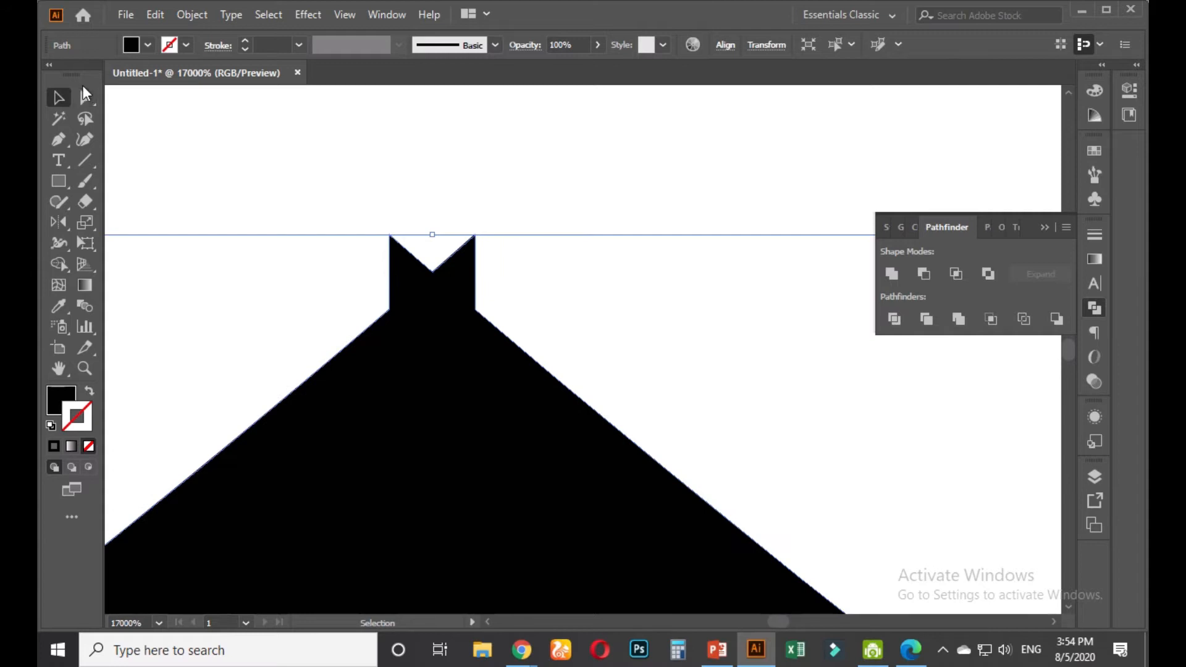
{"action": "left_click", "coordinate": [85, 95]}
{"action": "left_click", "coordinate": [86, 202]}
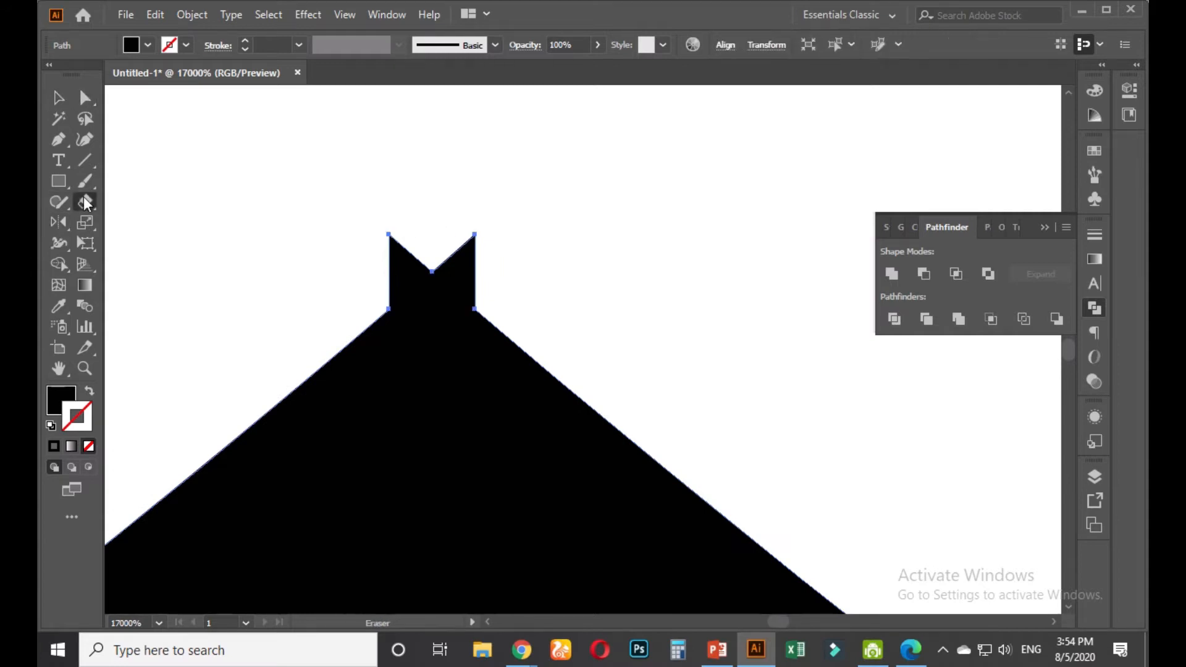
{"action": "left_click_drag", "start_coordinate": [85, 205], "coordinate": [158, 200]}
{"action": "key", "text": "bracketleft"}
{"action": "key", "text": "bracketleft"}
{"action": "key", "text": "bracketleft"}
{"action": "key", "text": "bracketleft"}
{"action": "key", "text": "bracketleft"}
{"action": "key", "text": "bracketleft"}
{"action": "mouse_move", "coordinate": [349, 199]}
{"action": "left_mouse_down"}
{"action": "mouse_move", "coordinate": [406, 219]}
{"action": "mouse_move", "coordinate": [563, 212]}
{"action": "left_mouse_up"}
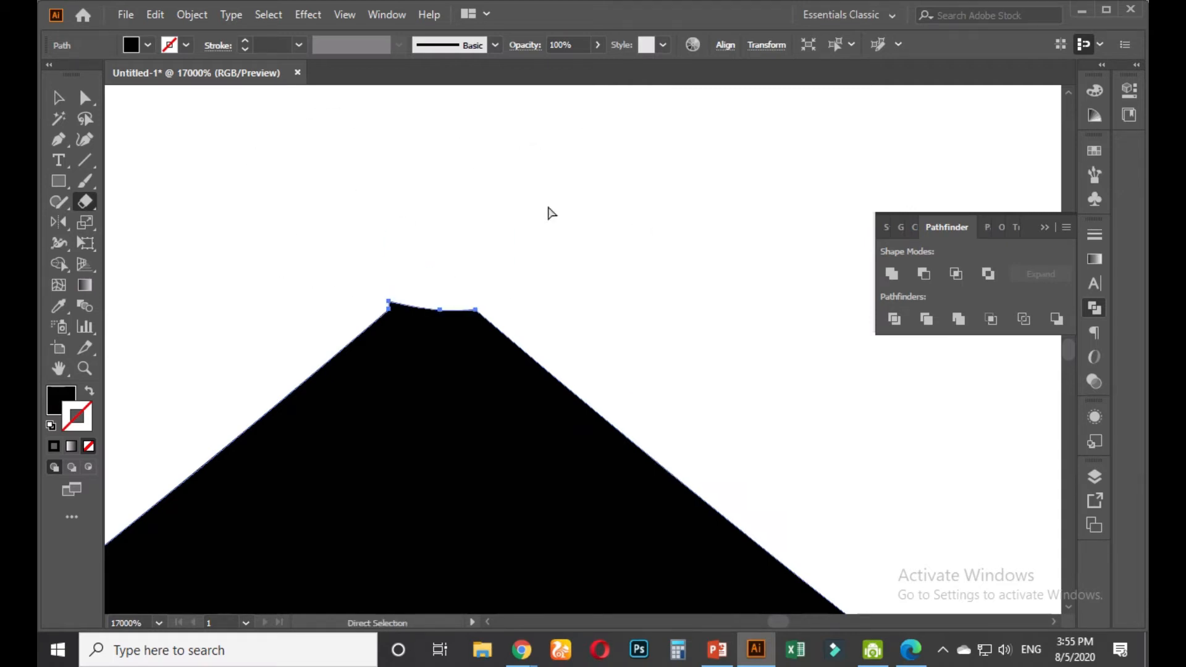
Undo the last erase and try deleting the three upper anchor points of the notched spike with the Pen tool
{"action": "key", "text": "ctrl+z"}
{"action": "left_click", "coordinate": [65, 144]}
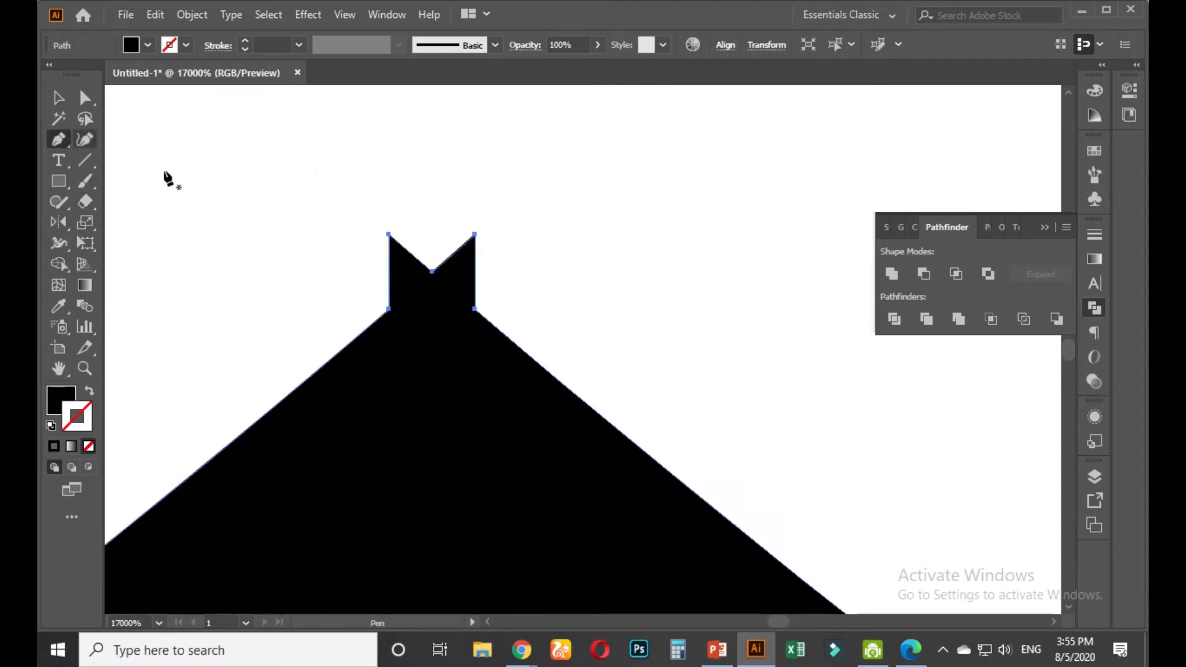
{"action": "left_click", "coordinate": [389, 235]}
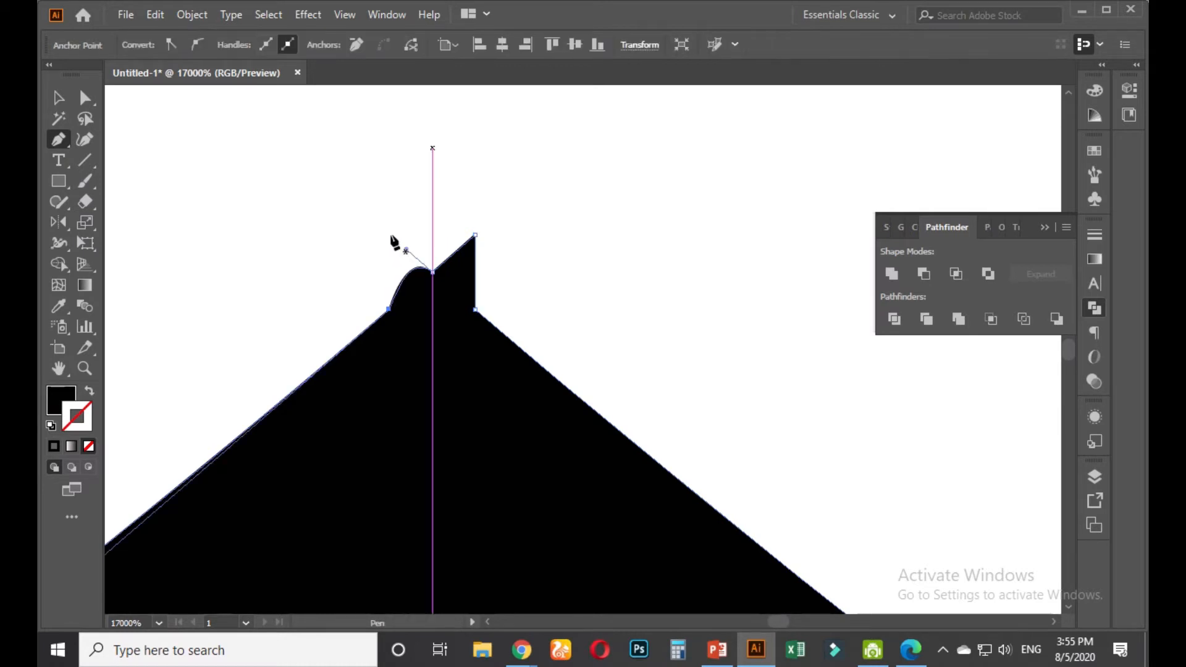
{"action": "left_click", "coordinate": [475, 237]}
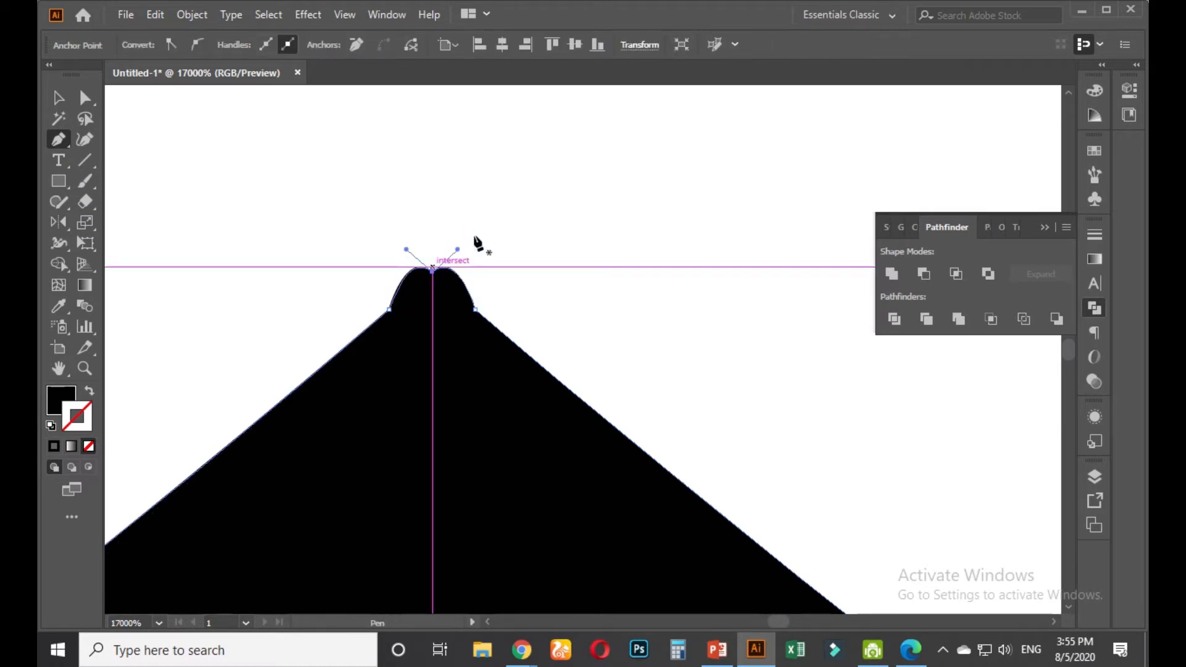
{"action": "left_click", "coordinate": [432, 270]}
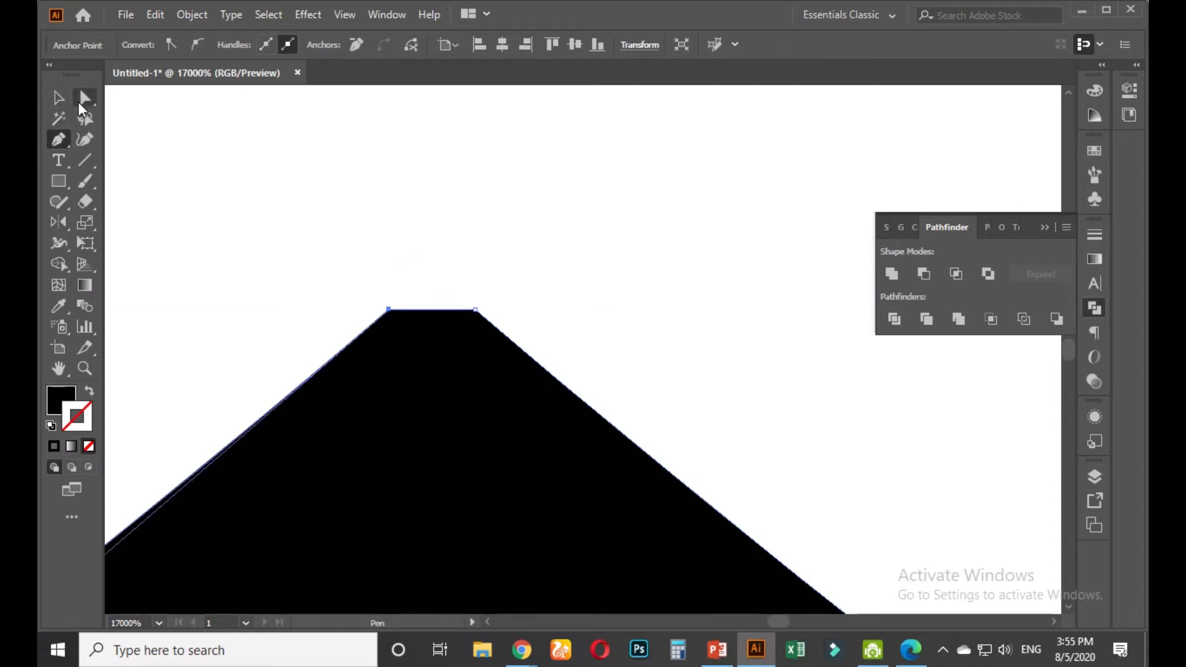
Undo the three anchor point deletions at the shield's peak
{"action": "key", "text": "ctrl+z"}
{"action": "key", "text": "ctrl+z"}
{"action": "key", "text": "ctrl+z"}
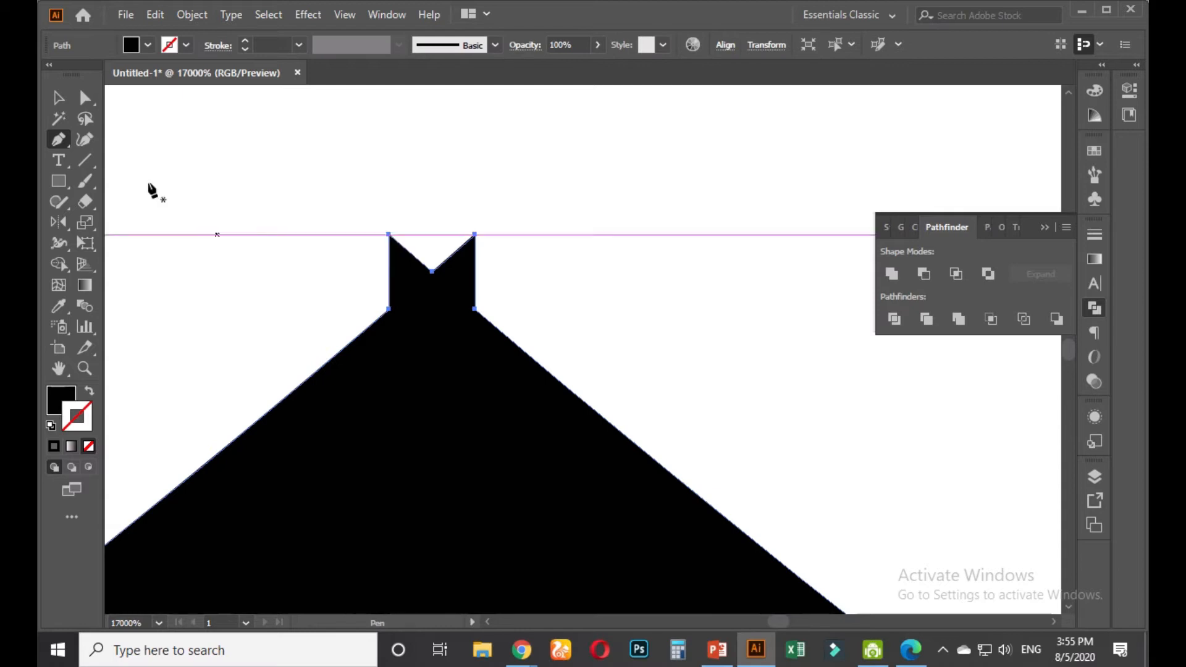
Flatten the notched spike at the shield's peak by removing its three upper anchor points with the Delete Anchor Point Tool
{"action": "left_click", "coordinate": [58, 143]}
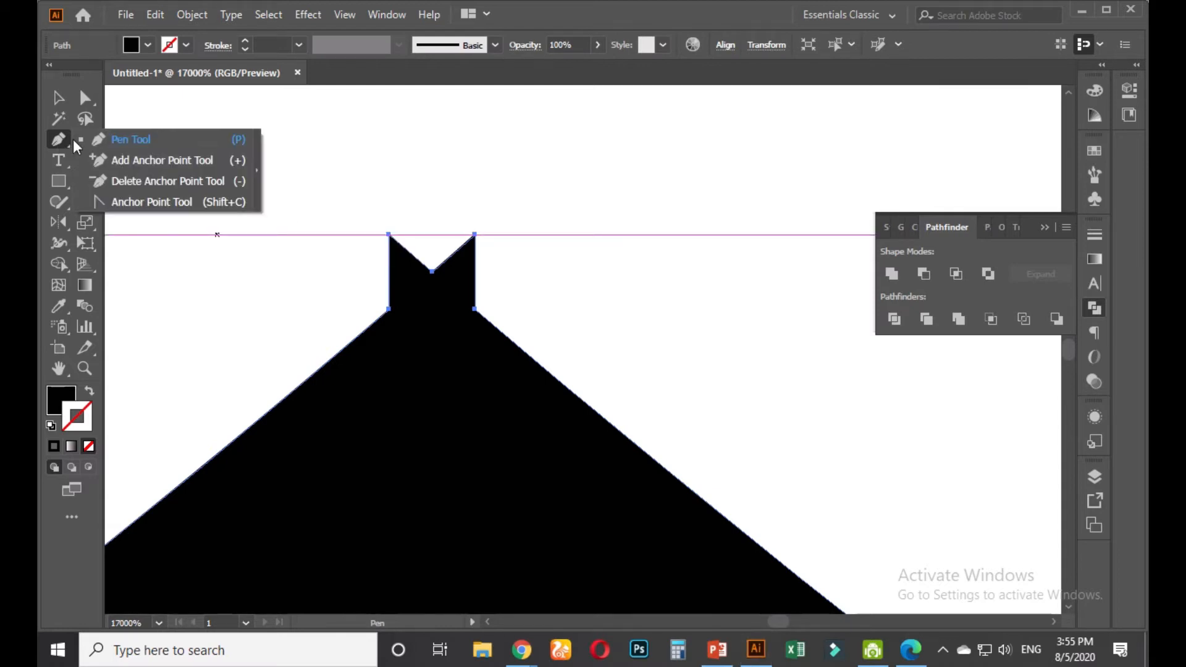
{"action": "left_click", "coordinate": [129, 186]}
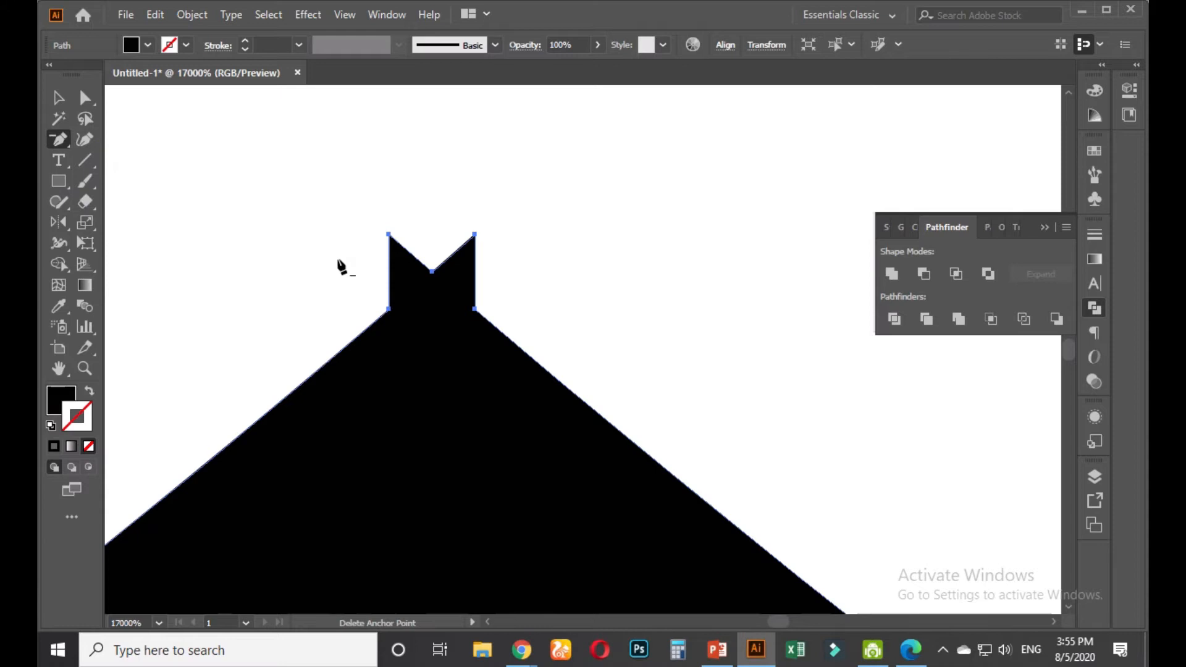
{"action": "left_click", "coordinate": [388, 234]}
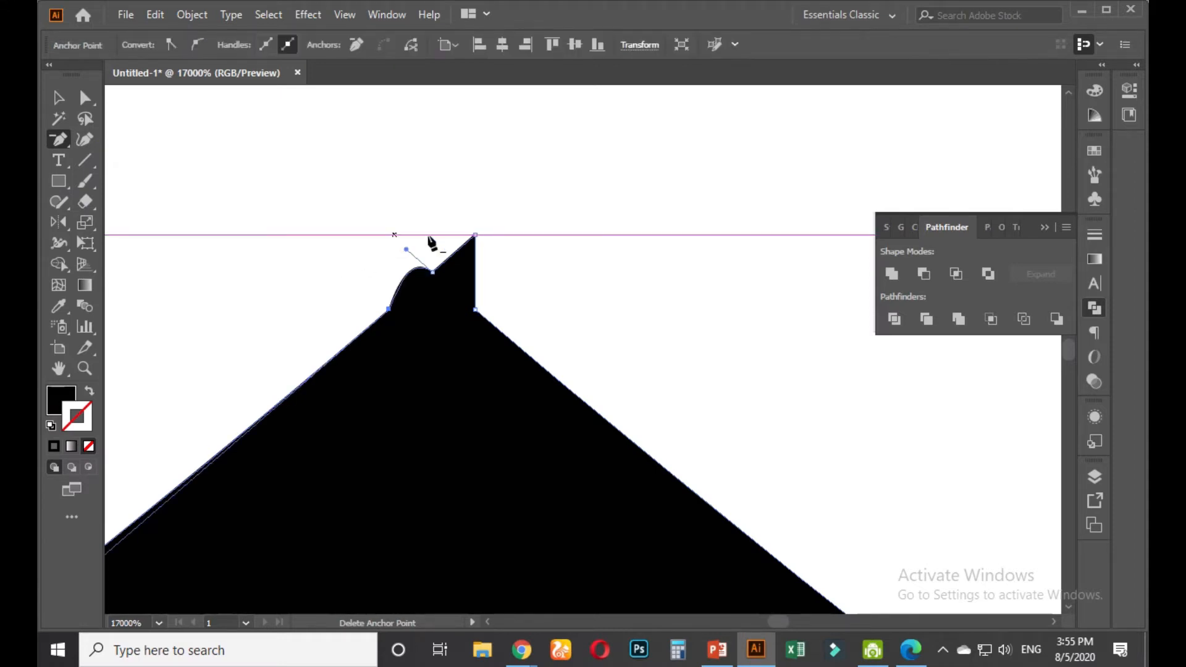
{"action": "left_click", "coordinate": [475, 235]}
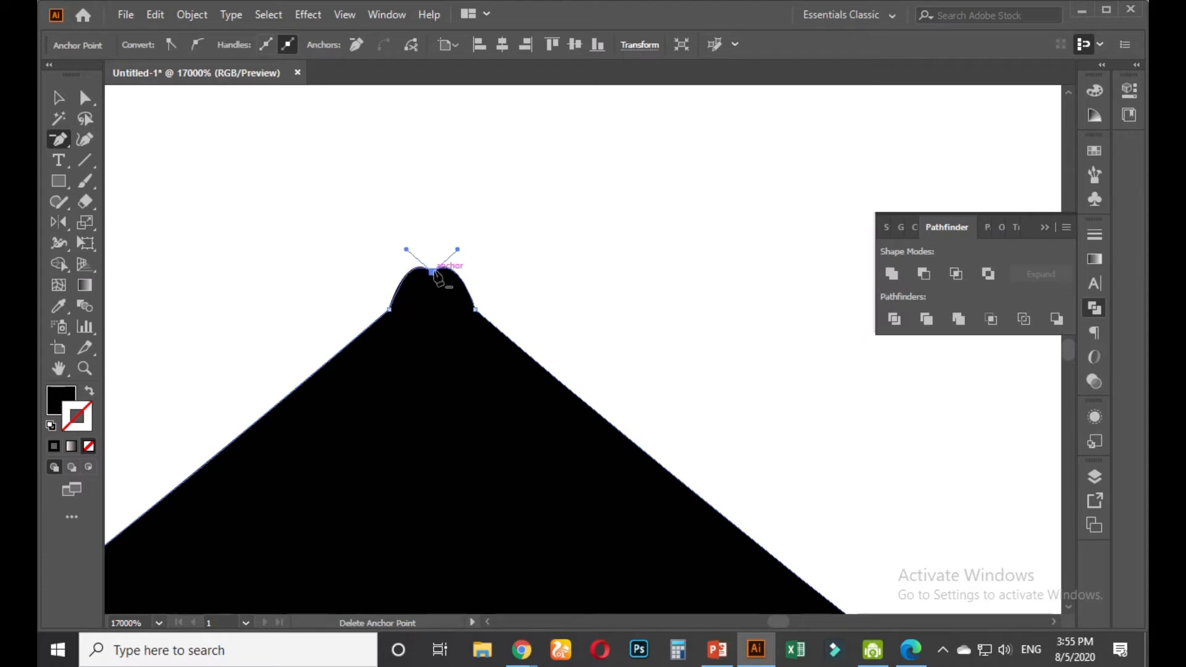
{"action": "left_click", "coordinate": [432, 272]}
Examine the flattened peak's edges and remaining anchor points up close using Direct Selection
{"action": "left_click", "coordinate": [85, 97]}
{"action": "left_click", "coordinate": [460, 275]}
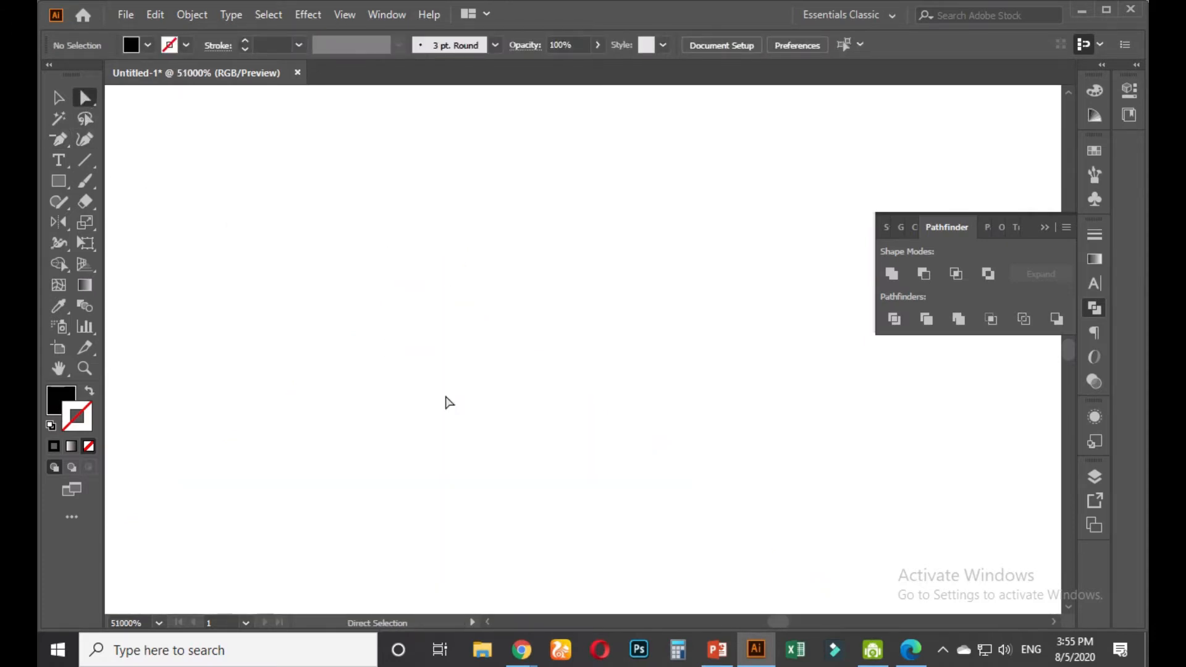
{"action": "scroll", "coordinate": [449, 393], "scroll_direction": "down", "scroll_amount": 2}
{"action": "left_click_drag", "start_coordinate": [719, 446], "coordinate": [597, 306]}
{"action": "scroll", "coordinate": [579, 328], "scroll_direction": "up", "scroll_amount": 1}
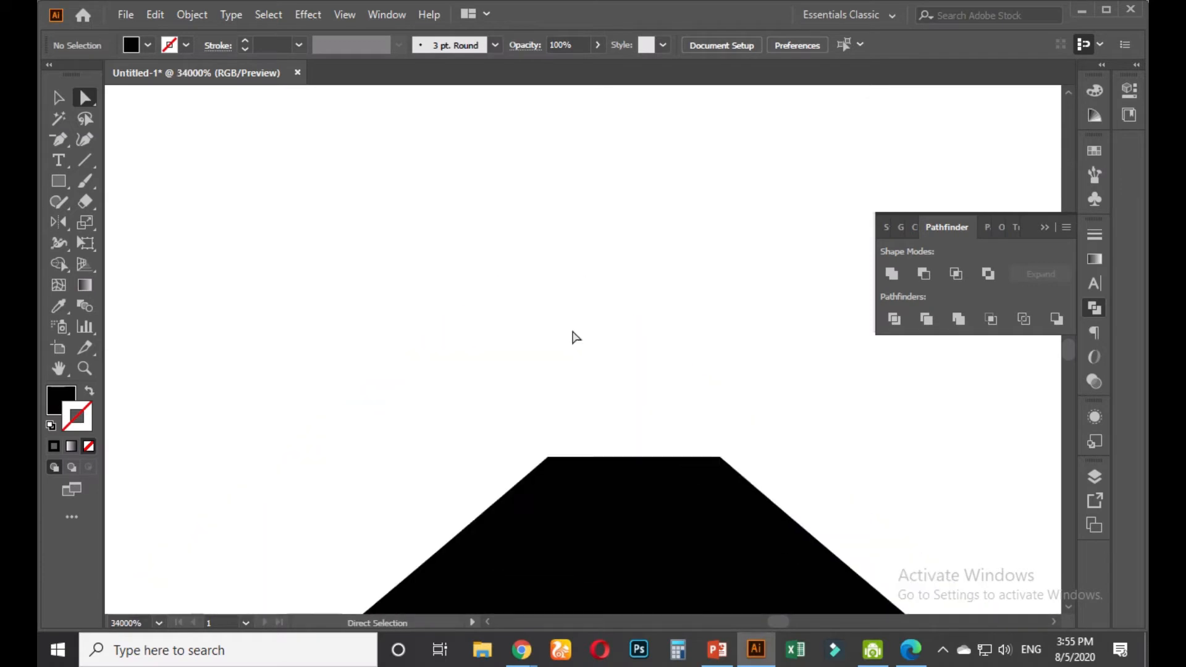
{"action": "left_click_drag", "start_coordinate": [630, 494], "coordinate": [509, 355]}
{"action": "left_click", "coordinate": [514, 367]}
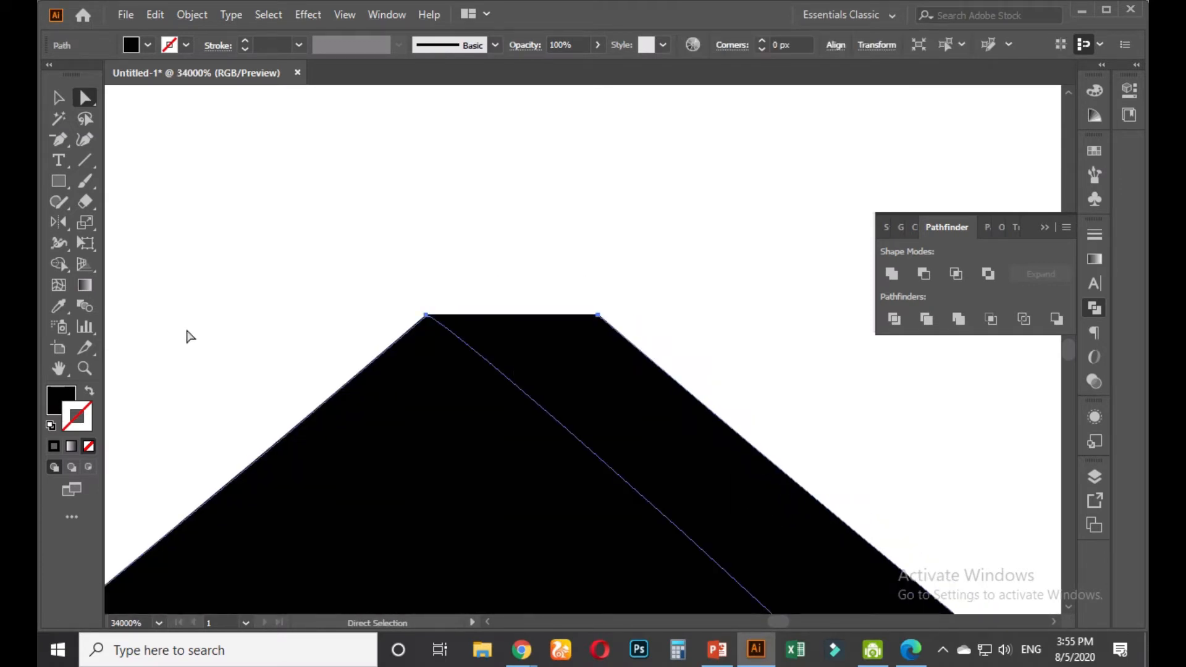
{"action": "left_click", "coordinate": [266, 258]}
Round the shield's flattened peak with repeated Smooth Tool strokes along its corners and slopes, and deselect the shield
{"action": "left_click", "coordinate": [61, 98]}
{"action": "left_click", "coordinate": [537, 410]}
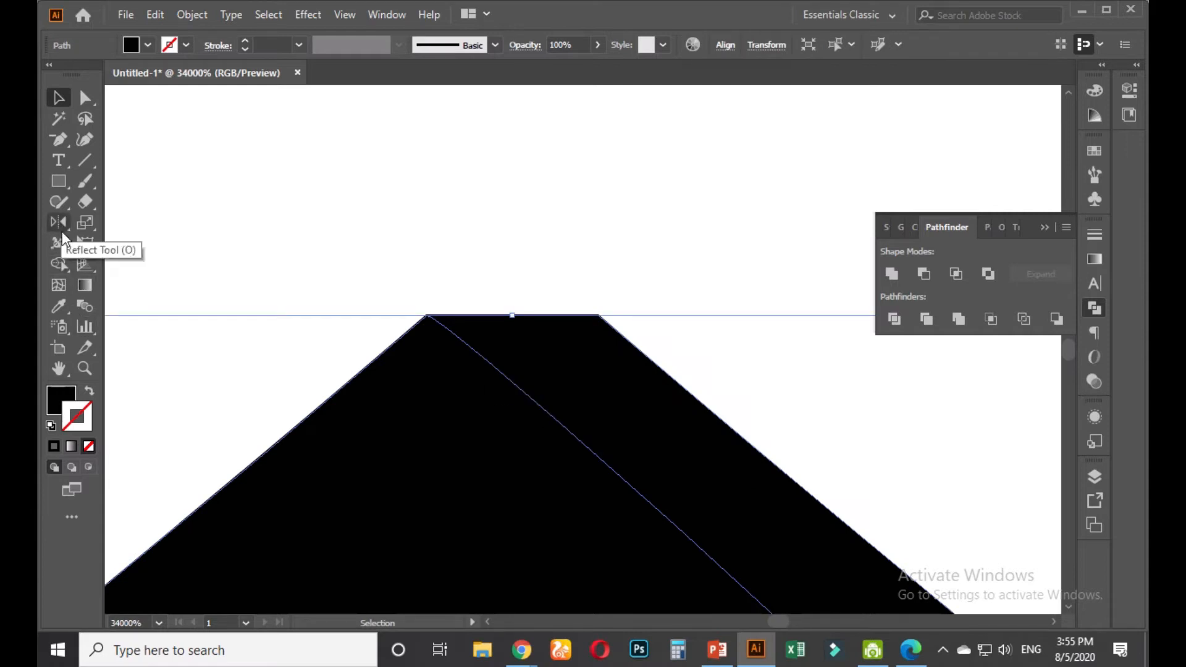
{"action": "left_click", "coordinate": [65, 209]}
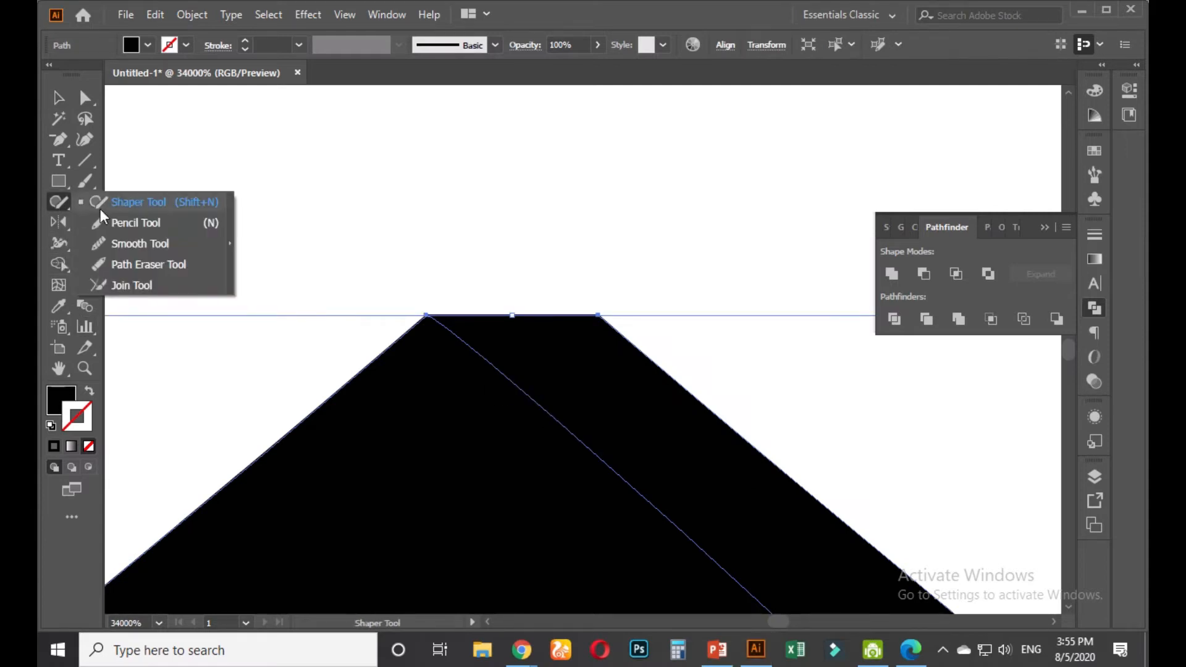
{"action": "left_click", "coordinate": [127, 243]}
{"action": "left_click", "coordinate": [85, 97]}
{"action": "left_click", "coordinate": [460, 368]}
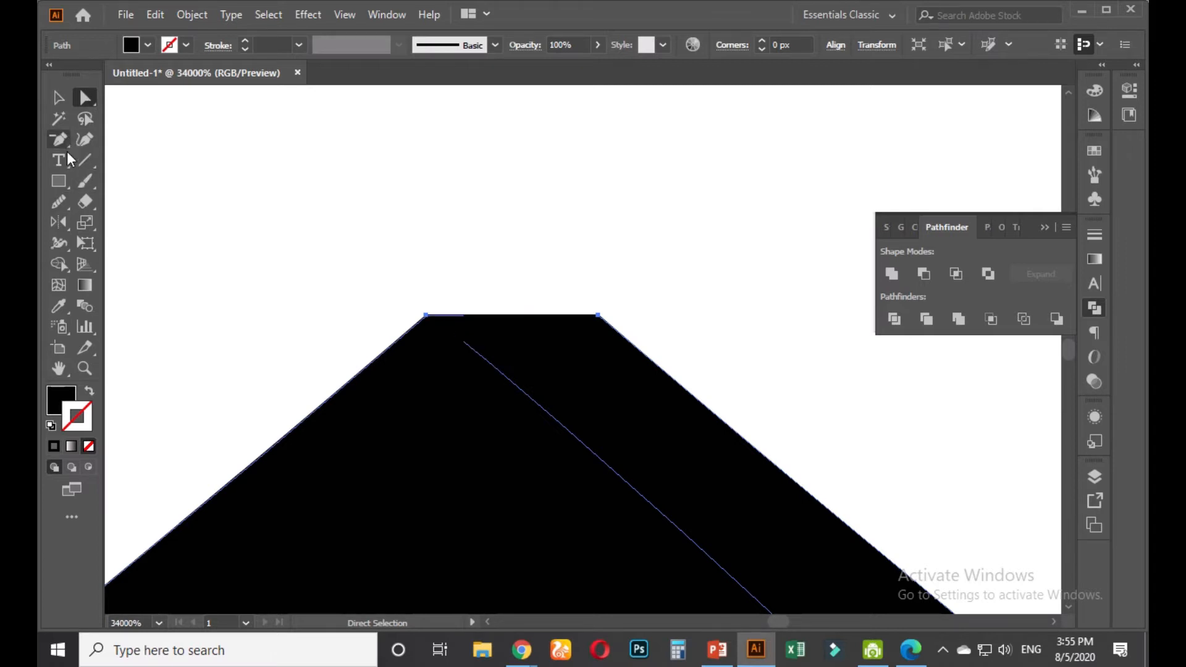
{"action": "left_click", "coordinate": [59, 204]}
{"action": "mouse_move", "coordinate": [510, 342]}
{"action": "left_mouse_down"}
{"action": "mouse_move", "coordinate": [439, 324]}
{"action": "mouse_move", "coordinate": [620, 322]}
{"action": "left_mouse_up"}
{"action": "mouse_move", "coordinate": [463, 320]}
{"action": "left_mouse_down"}
{"action": "mouse_move", "coordinate": [586, 319]}
{"action": "mouse_move", "coordinate": [438, 327]}
{"action": "mouse_move", "coordinate": [621, 322]}
{"action": "left_mouse_up"}
{"action": "mouse_move", "coordinate": [438, 324]}
{"action": "left_mouse_down"}
{"action": "mouse_move", "coordinate": [613, 320]}
{"action": "mouse_move", "coordinate": [455, 321]}
{"action": "mouse_move", "coordinate": [567, 322]}
{"action": "mouse_move", "coordinate": [489, 314]}
{"action": "left_mouse_up"}
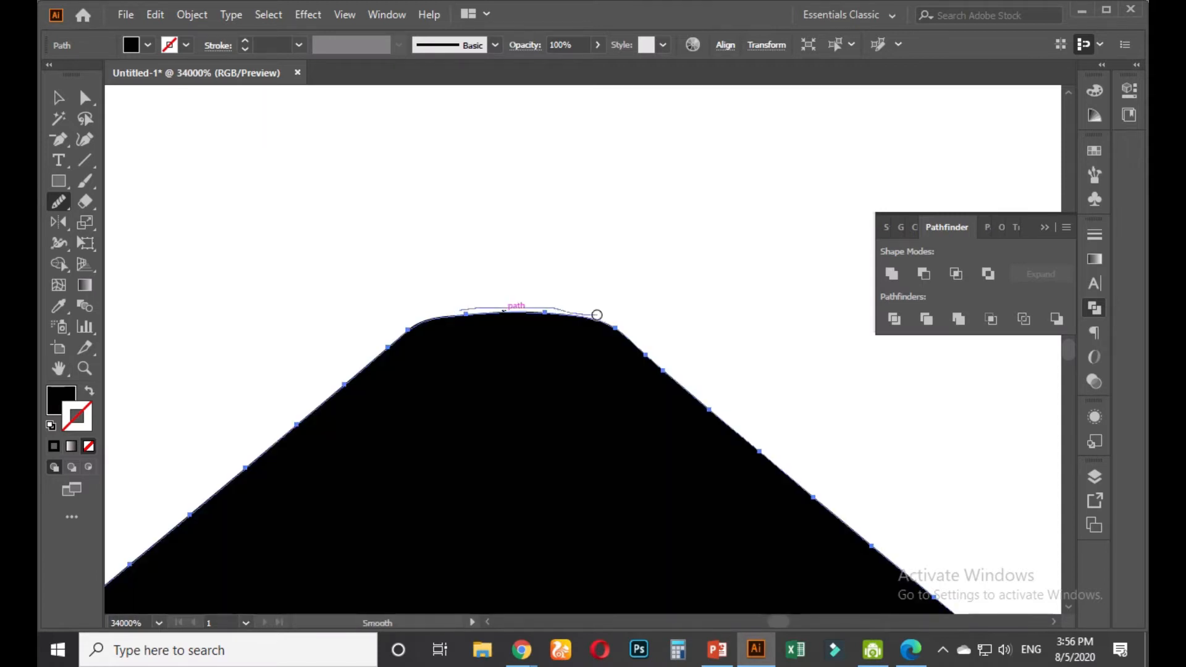
{"action": "mouse_move", "coordinate": [596, 315]}
{"action": "left_mouse_down"}
{"action": "mouse_move", "coordinate": [553, 308]}
{"action": "mouse_move", "coordinate": [647, 358]}
{"action": "left_mouse_up"}
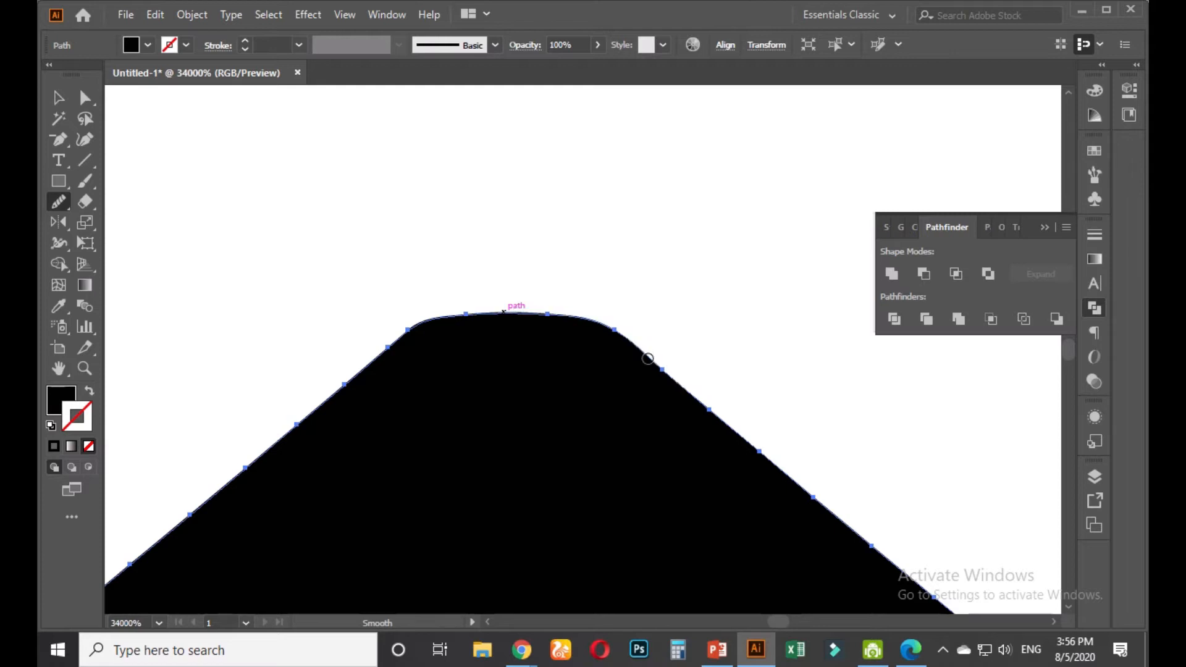
{"action": "mouse_move", "coordinate": [389, 339]}
{"action": "left_mouse_down"}
{"action": "mouse_move", "coordinate": [605, 294]}
{"action": "mouse_move", "coordinate": [416, 333]}
{"action": "mouse_move", "coordinate": [624, 296]}
{"action": "left_mouse_up"}
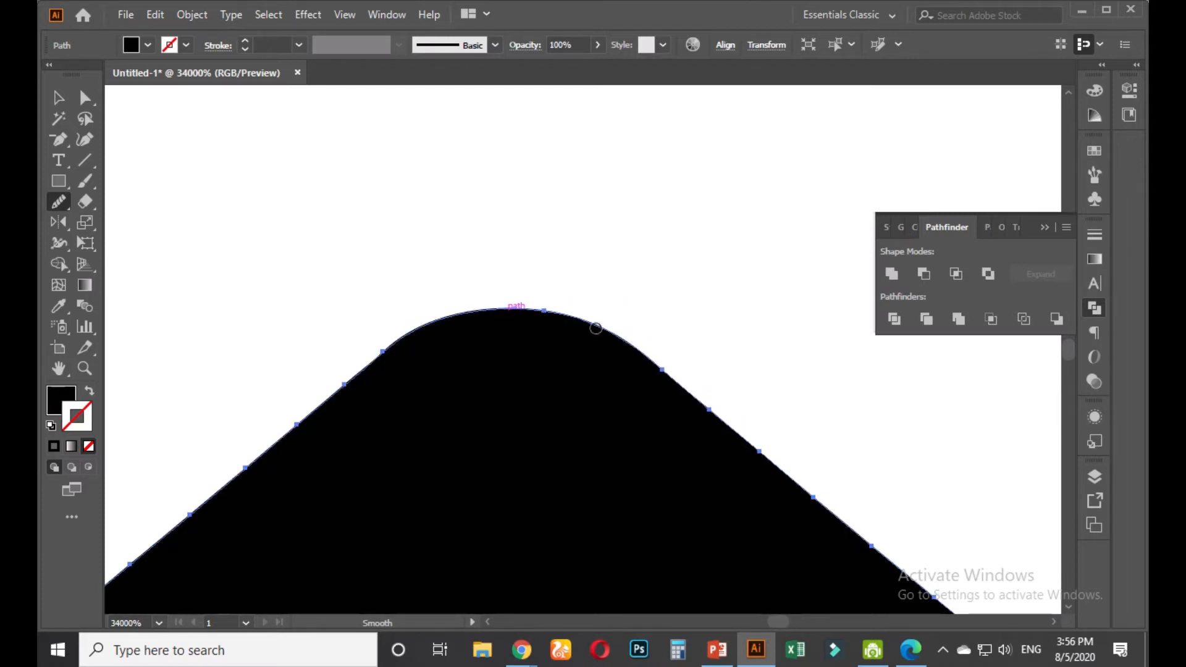
{"action": "left_click_drag", "start_coordinate": [541, 302], "coordinate": [772, 389]}
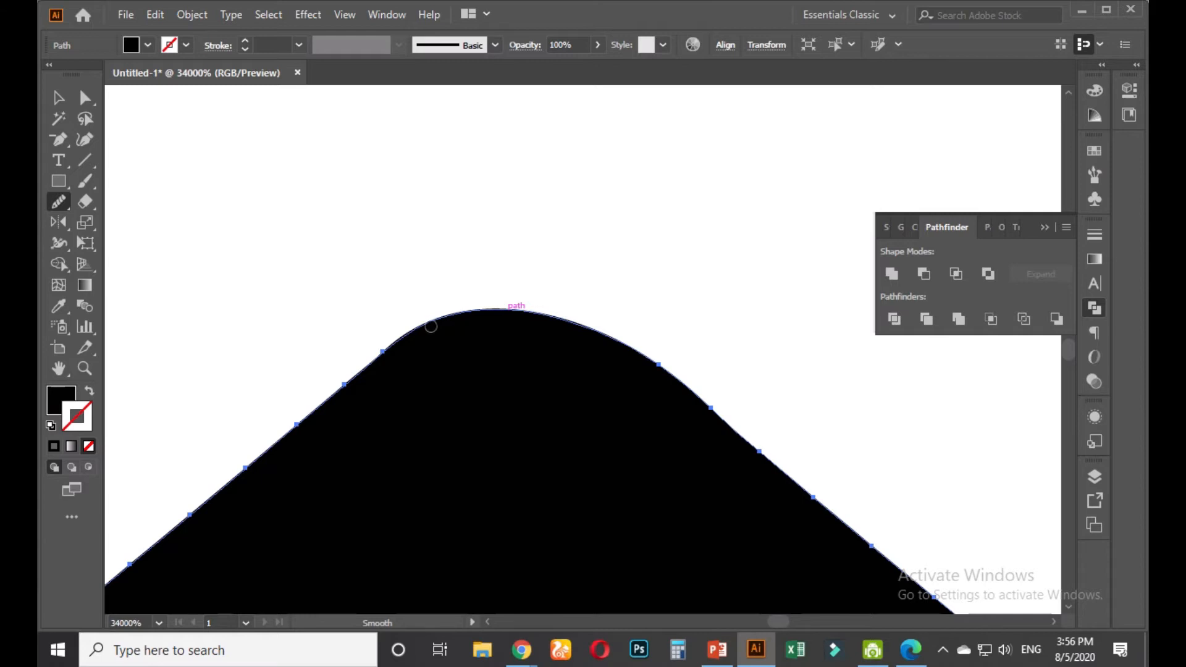
{"action": "left_click", "coordinate": [56, 100]}
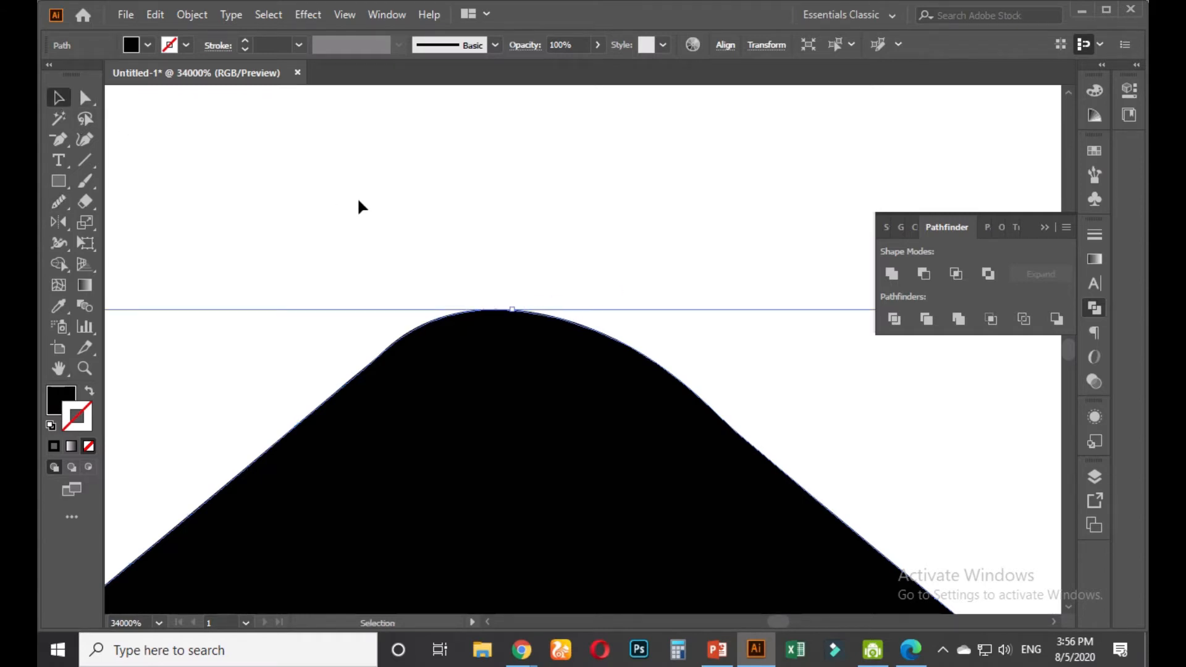
{"action": "left_click", "coordinate": [357, 196]}
Inspect the smoothed peak, sides and bottom curve of the shield at several magnifications and compare it with the reference emblem
{"action": "scroll", "coordinate": [405, 229], "scroll_direction": "down", "scroll_amount": 2}
{"action": "scroll", "coordinate": [406, 238], "scroll_direction": "down", "scroll_amount": 2}
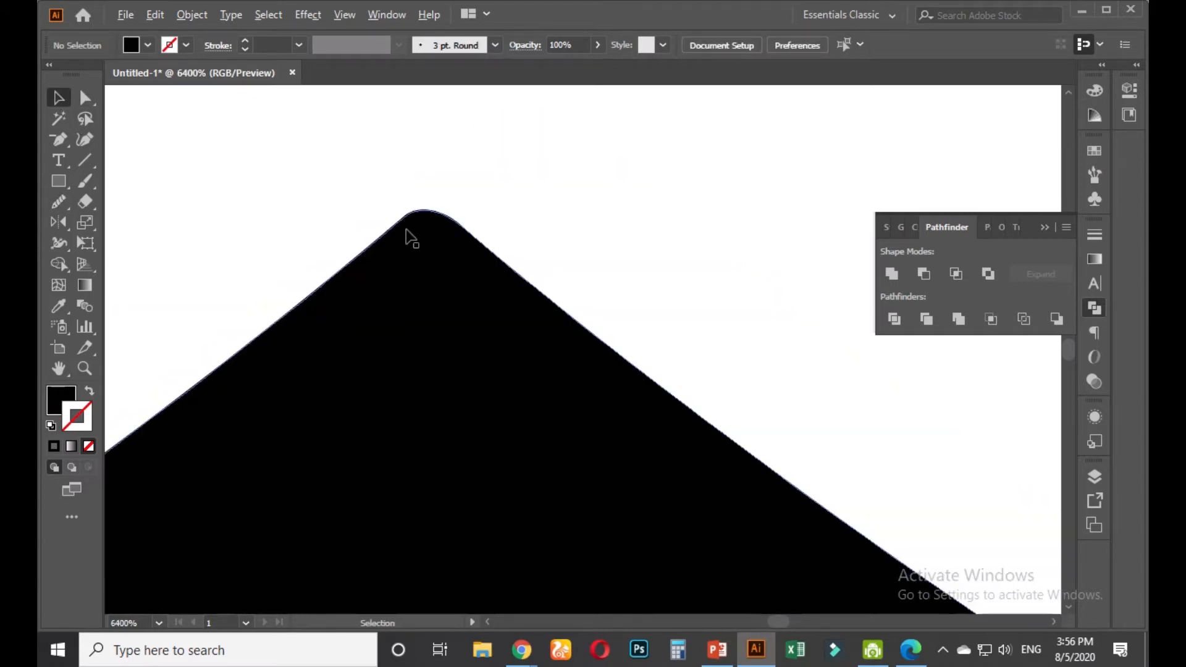
{"action": "scroll", "coordinate": [407, 239], "scroll_direction": "down", "scroll_amount": 10}
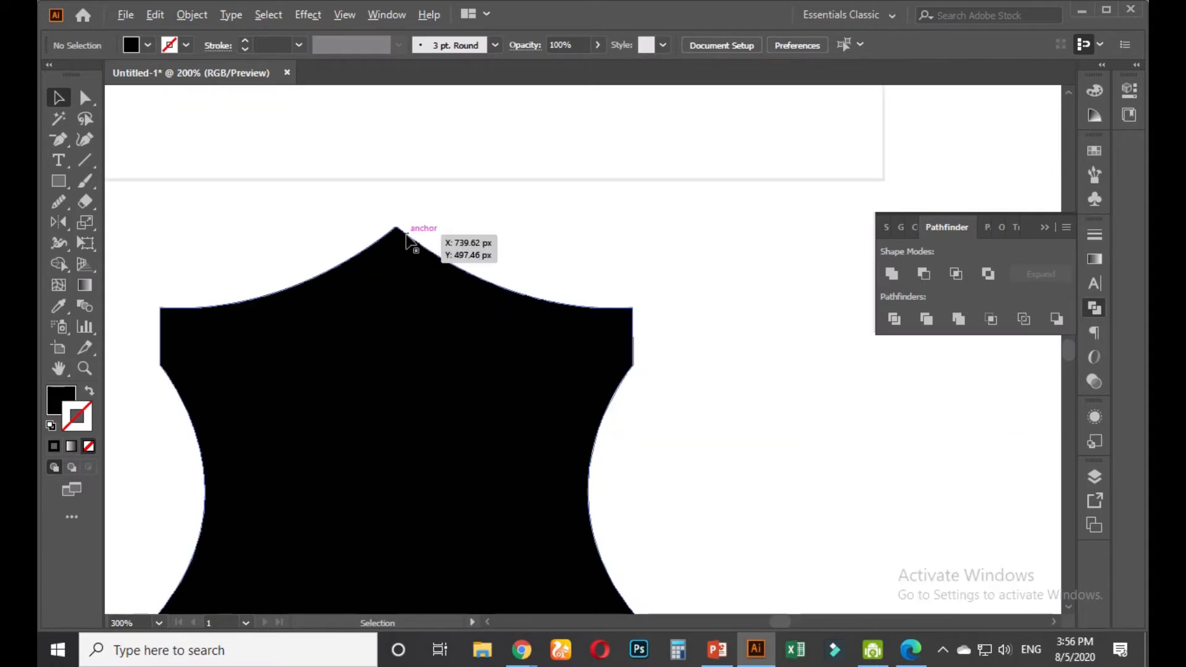
{"action": "scroll", "coordinate": [256, 298], "scroll_direction": "up", "scroll_amount": 2}
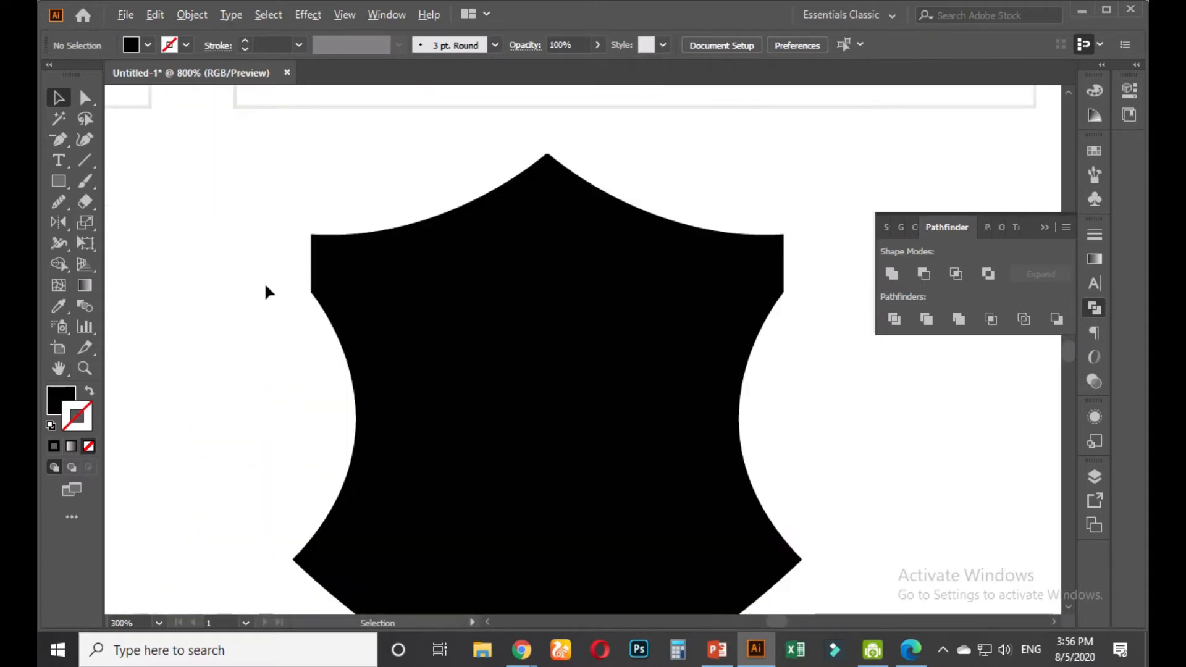
{"action": "scroll", "coordinate": [269, 287], "scroll_direction": "up", "scroll_amount": 3}
{"action": "left_click_drag", "start_coordinate": [330, 320], "coordinate": [211, 335]}
{"action": "scroll", "coordinate": [465, 342], "scroll_direction": "down", "scroll_amount": 3}
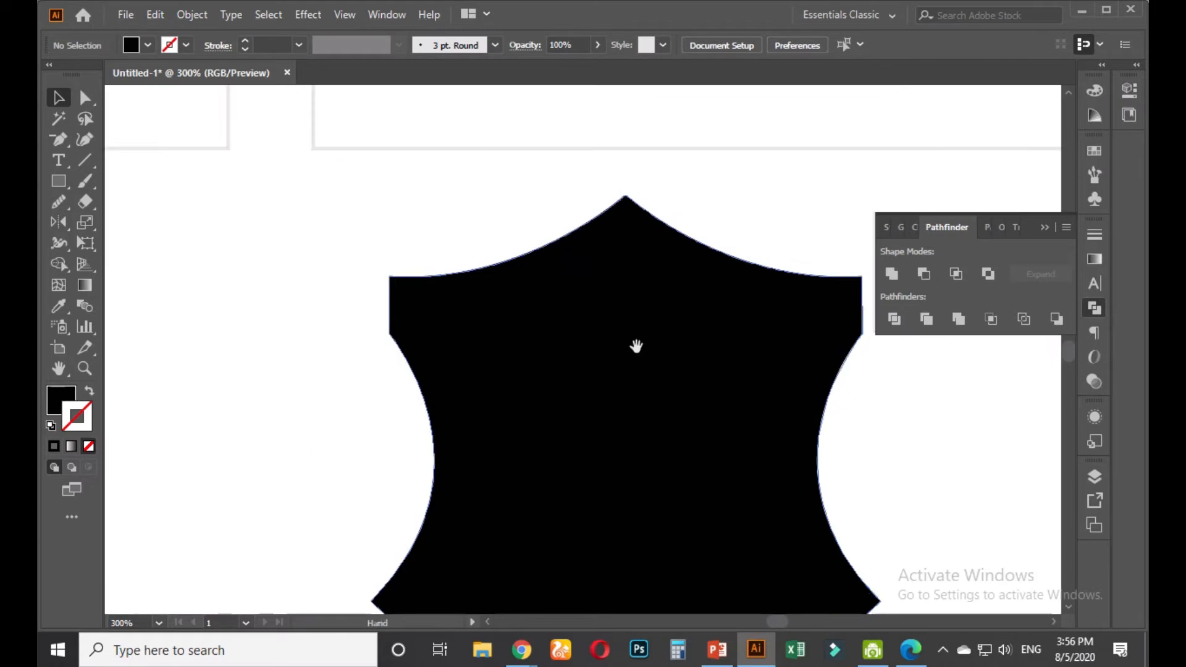
{"action": "left_click_drag", "start_coordinate": [635, 347], "coordinate": [377, 330]}
{"action": "left_click_drag", "start_coordinate": [483, 500], "coordinate": [565, 321]}
{"action": "scroll", "coordinate": [383, 573], "scroll_direction": "up", "scroll_amount": 2}
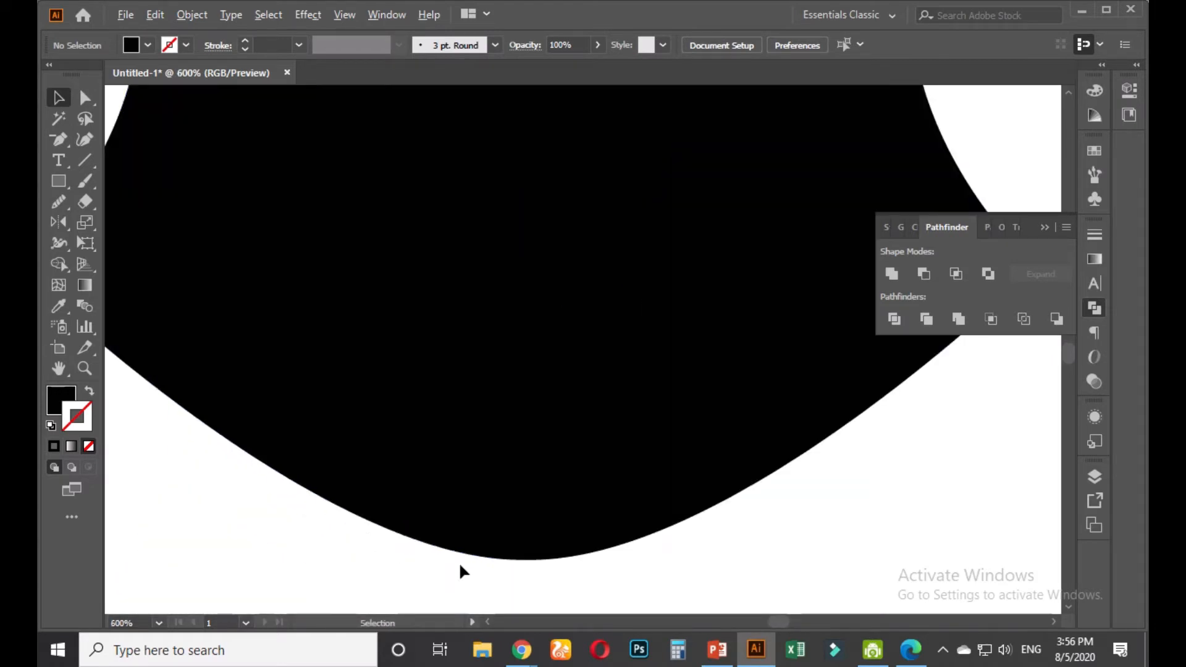
{"action": "scroll", "coordinate": [504, 525], "scroll_direction": "down", "scroll_amount": 3}
{"action": "scroll", "coordinate": [501, 521], "scroll_direction": "down", "scroll_amount": 2}
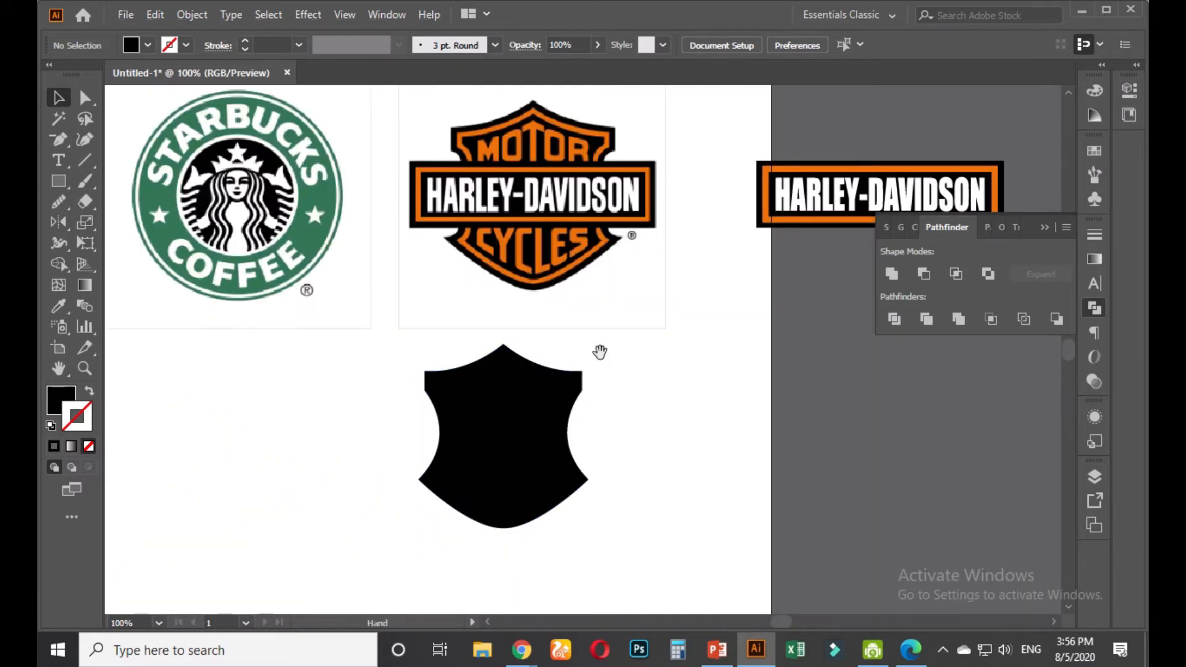
{"action": "left_click_drag", "start_coordinate": [598, 352], "coordinate": [568, 374]}
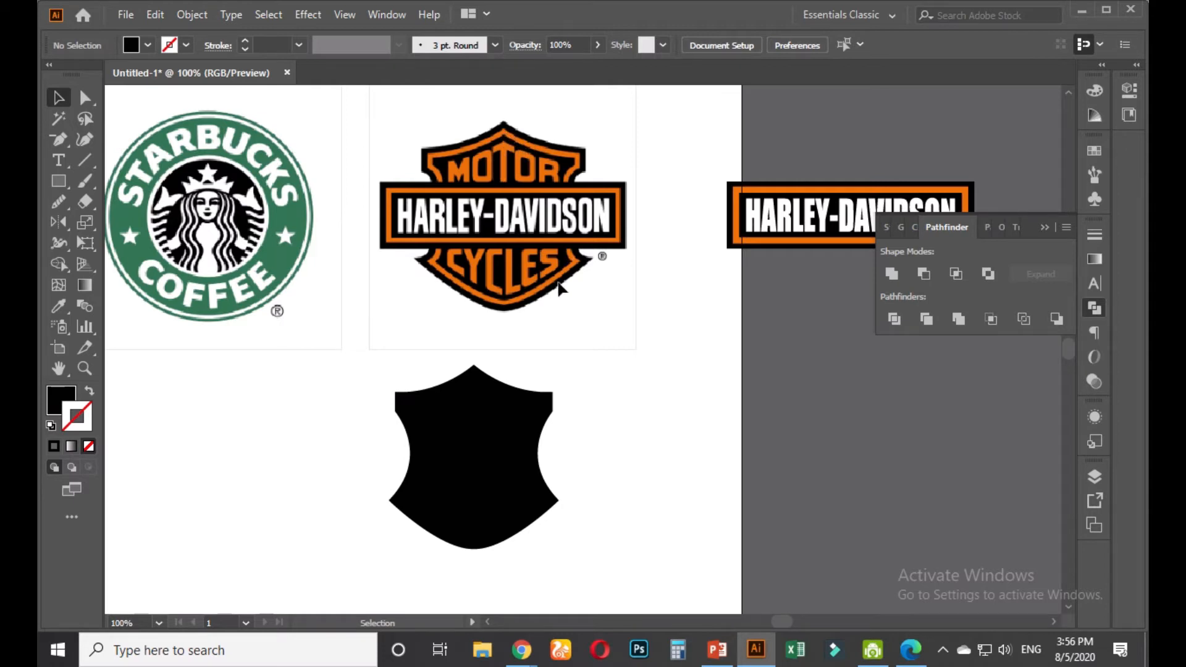
Copy the black shield and paste the duplicate directly in front of it
{"action": "left_click", "coordinate": [505, 458]}
{"action": "left_click", "coordinate": [155, 15]}
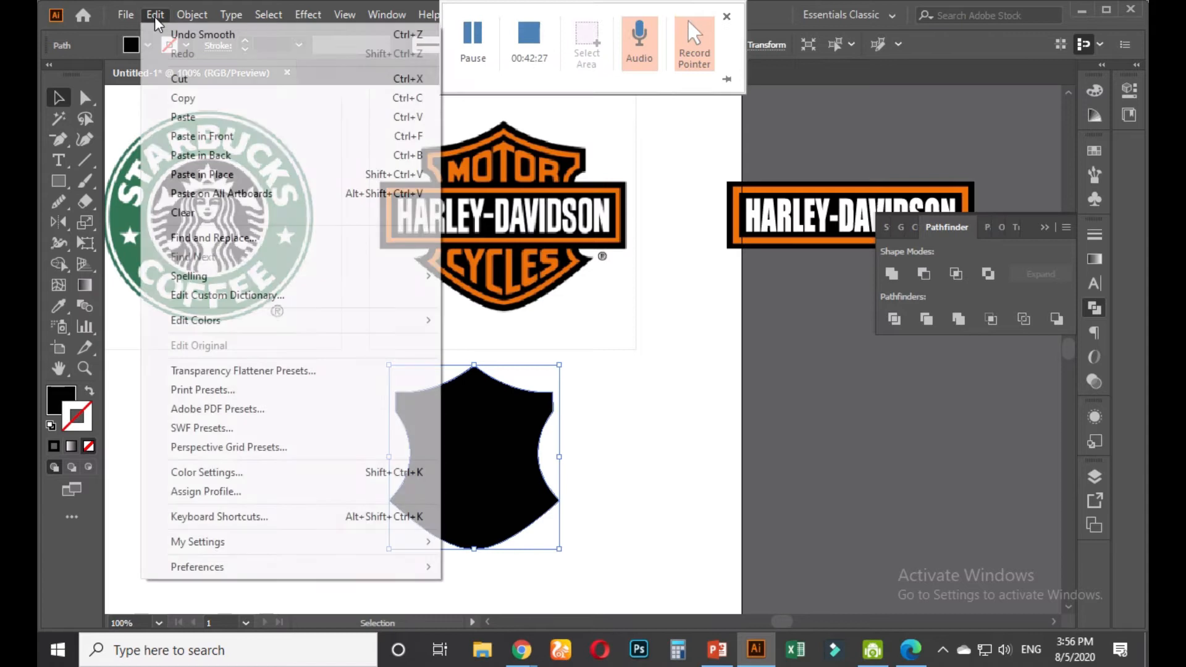
{"action": "left_click", "coordinate": [182, 97]}
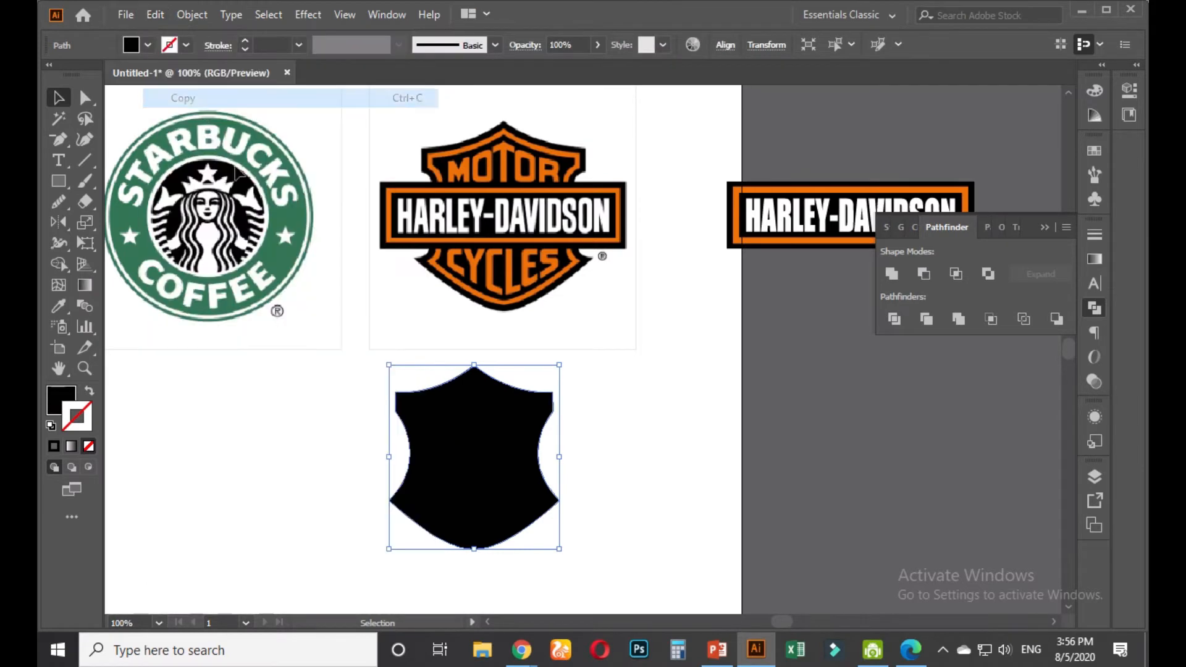
{"action": "left_click", "coordinate": [155, 14]}
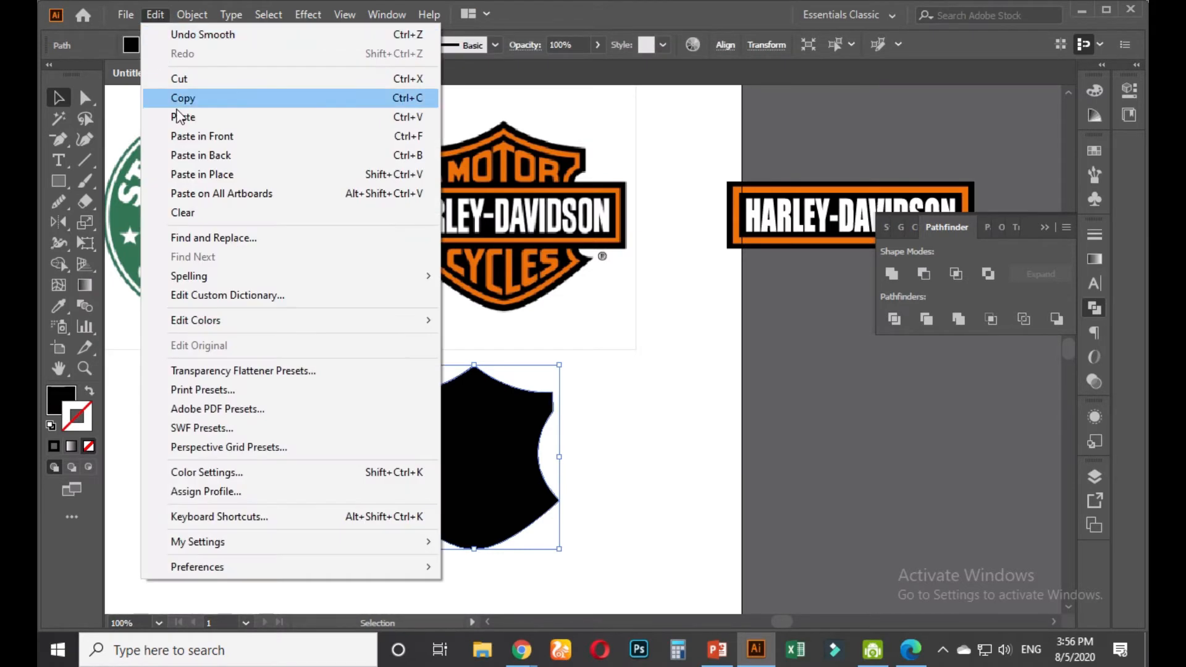
{"action": "left_click", "coordinate": [213, 137]}
Give the front shield copy no fill and a 5 pt stroke in the orange sampled from the Harley-Davidson emblem
{"action": "left_click", "coordinate": [65, 305]}
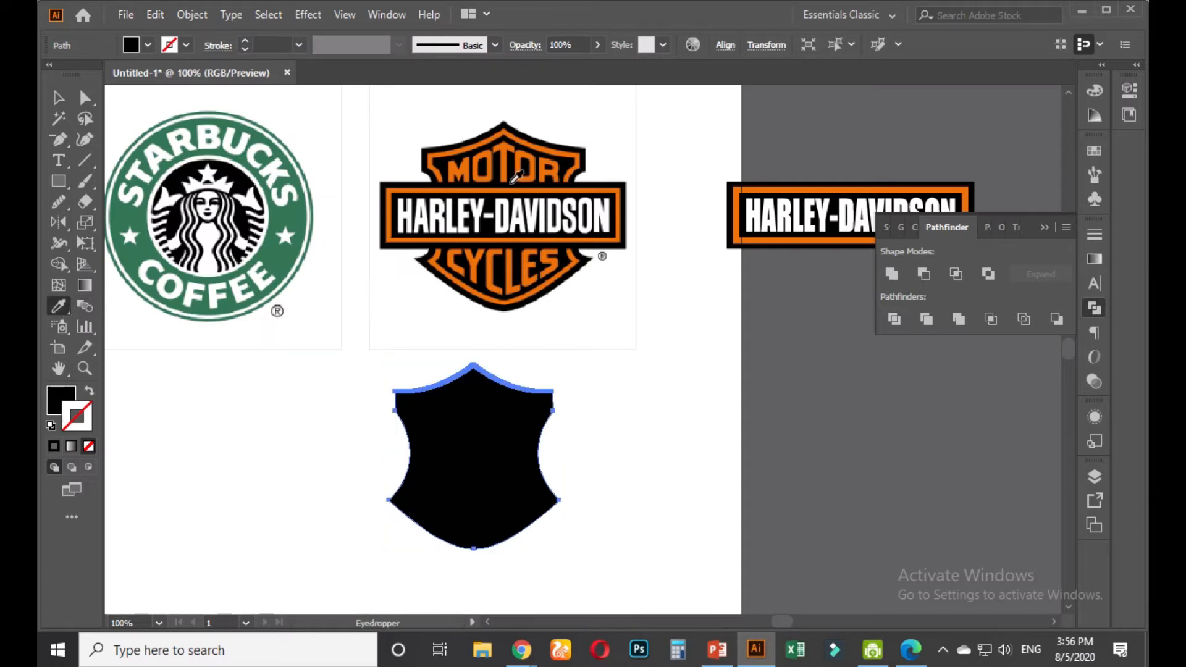
{"action": "left_click", "coordinate": [464, 165]}
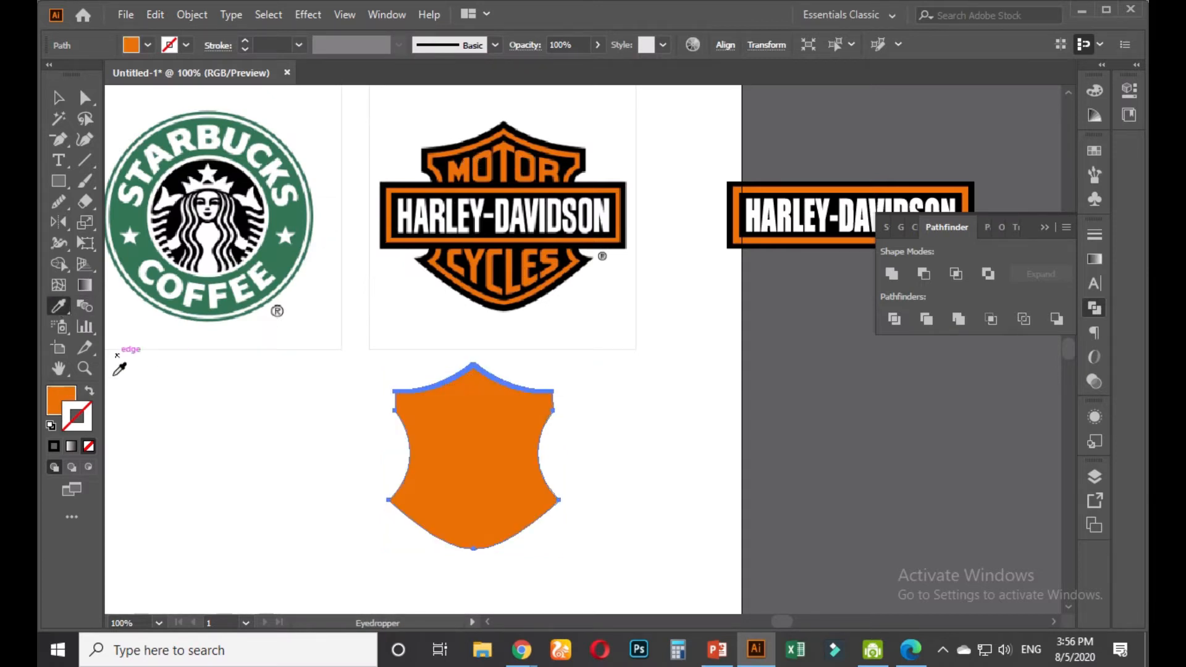
{"action": "left_click", "coordinate": [91, 391]}
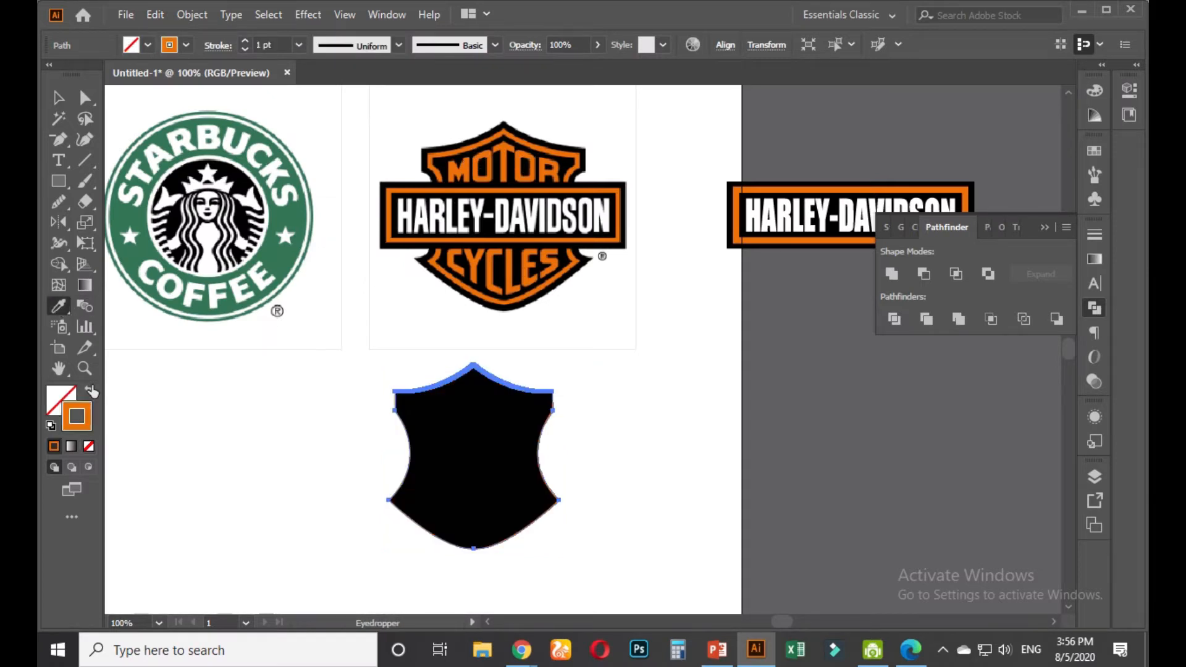
{"action": "left_click", "coordinate": [246, 42]}
{"action": "left_click", "coordinate": [245, 41]}
{"action": "left_click", "coordinate": [245, 41]}
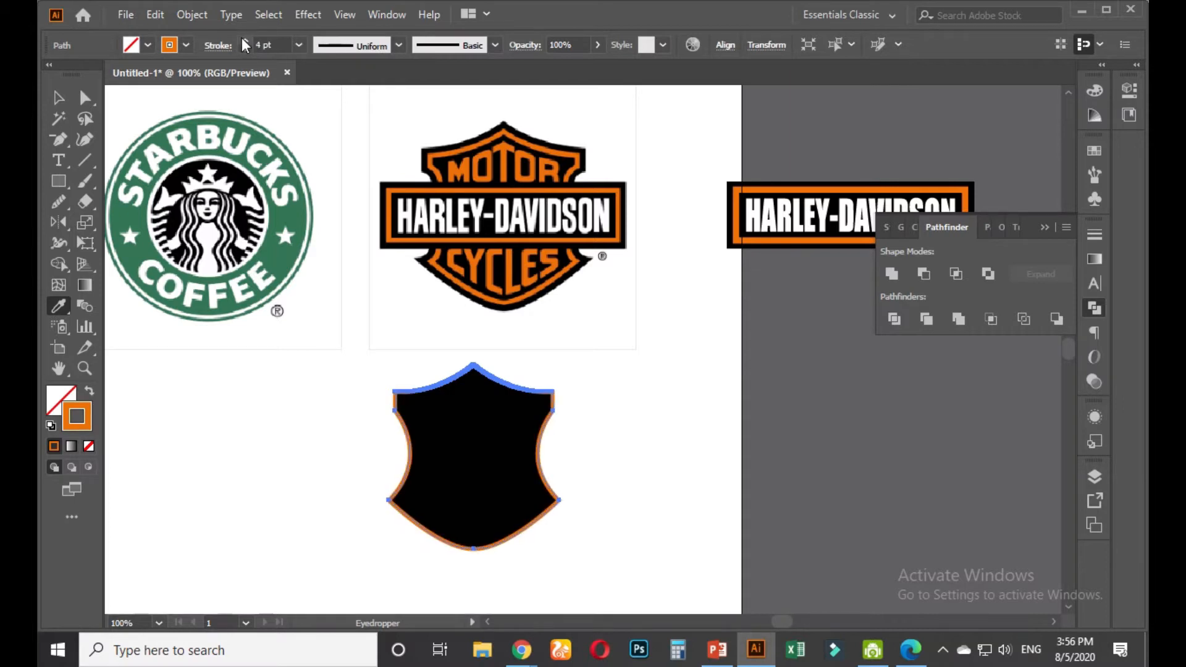
{"action": "left_click", "coordinate": [246, 41]}
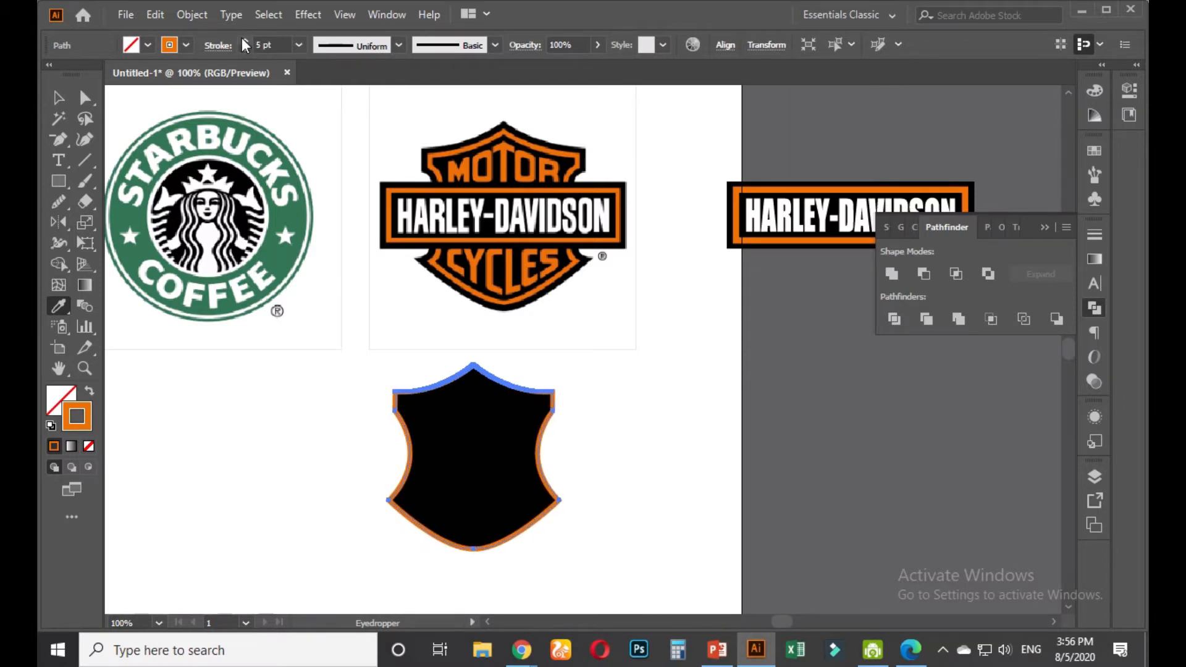
Scale the orange outline down proportionally about its centre so it sits inside the black shield's edge, and deselect it
{"action": "left_click", "coordinate": [60, 98]}
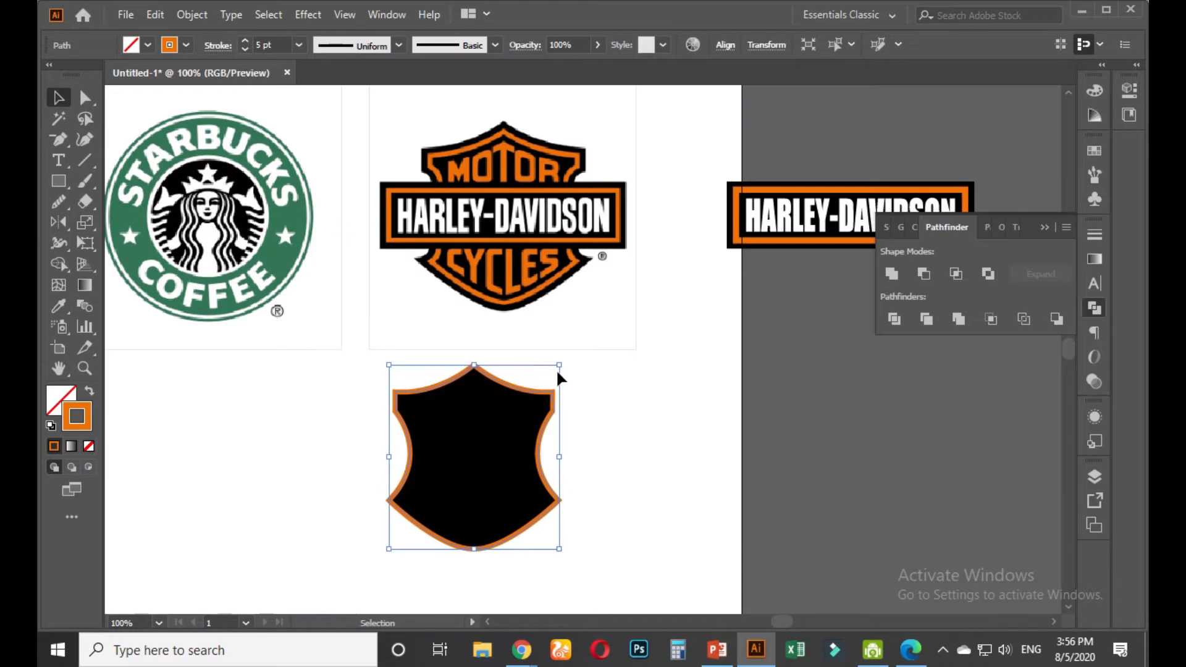
{"action": "left_click_drag", "start_coordinate": [559, 365], "coordinate": [551, 374]}
{"action": "left_click", "coordinate": [623, 418]}
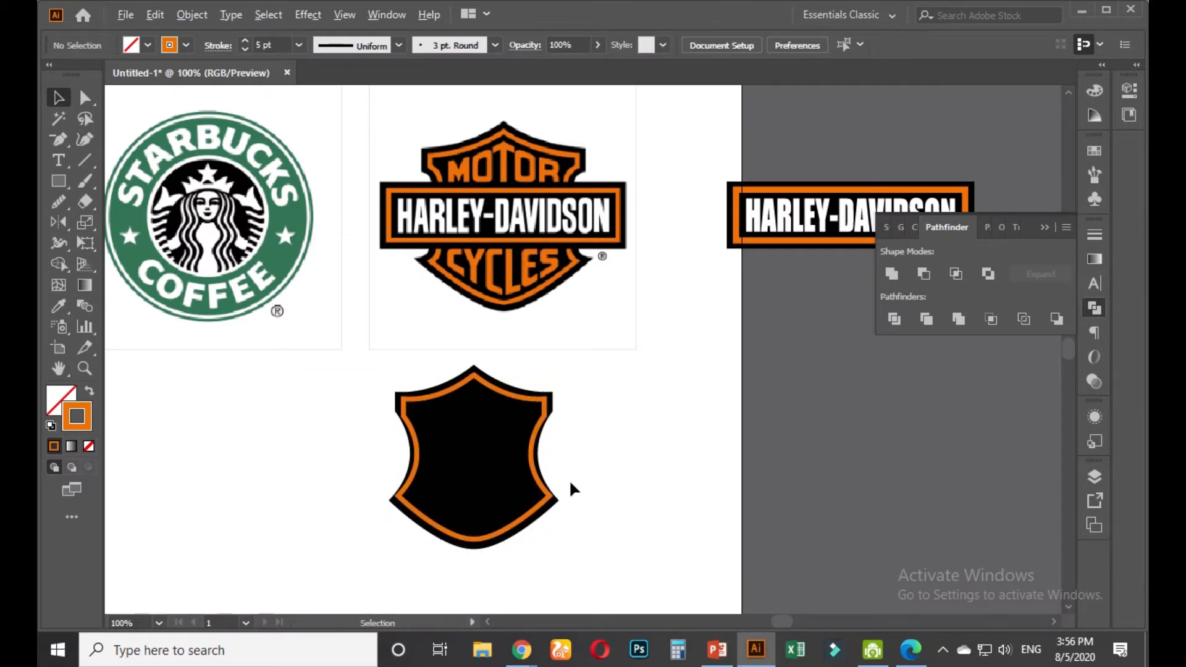
{"action": "scroll", "coordinate": [570, 480], "scroll_direction": "up", "scroll_amount": 2}
{"action": "left_click_drag", "start_coordinate": [564, 465], "coordinate": [613, 385]}
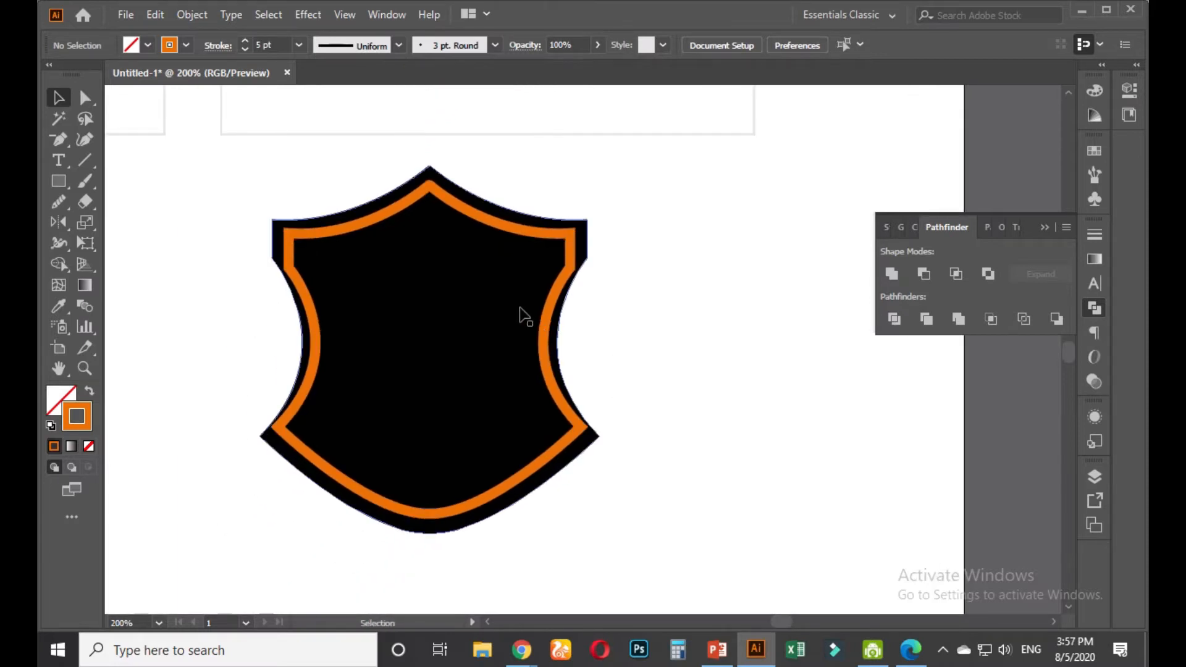
Stretch the orange outline's lower edge slightly downward toward the black shield's bottom curve
{"action": "left_click", "coordinate": [430, 514]}
{"action": "left_click_drag", "start_coordinate": [429, 521], "coordinate": [432, 524]}
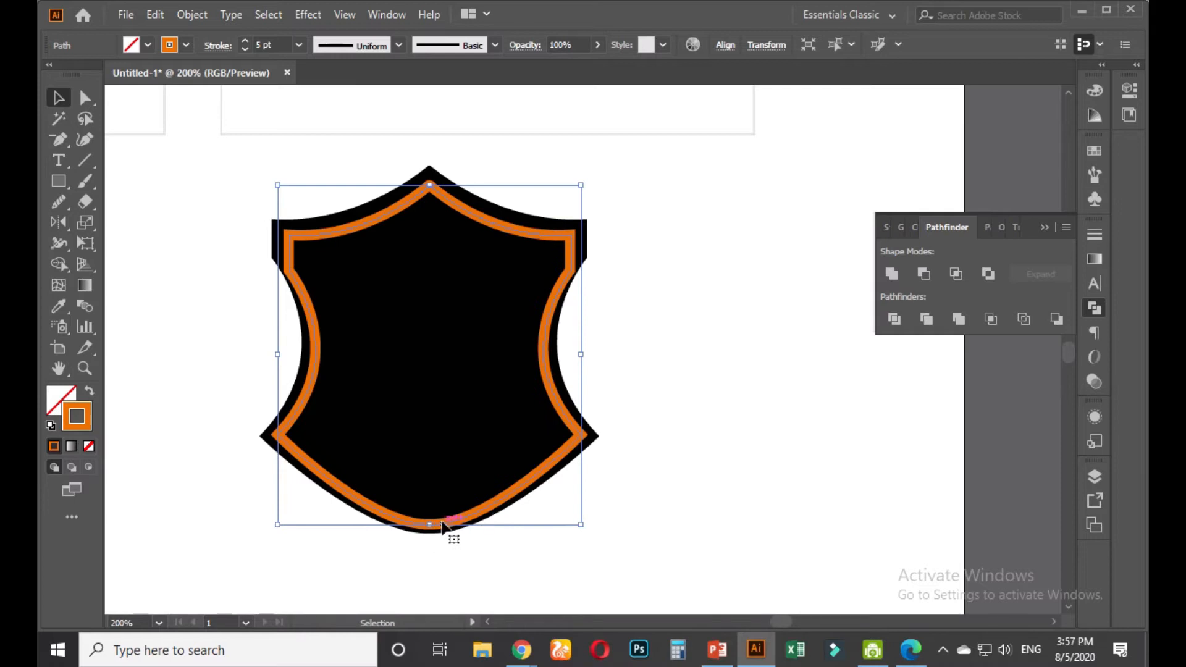
{"action": "left_click", "coordinate": [648, 366]}
Shrink the orange outline slightly about its centre and raise its top edge to even out the black border
{"action": "left_click", "coordinate": [573, 262]}
{"action": "left_click_drag", "start_coordinate": [578, 185], "coordinate": [578, 194]}
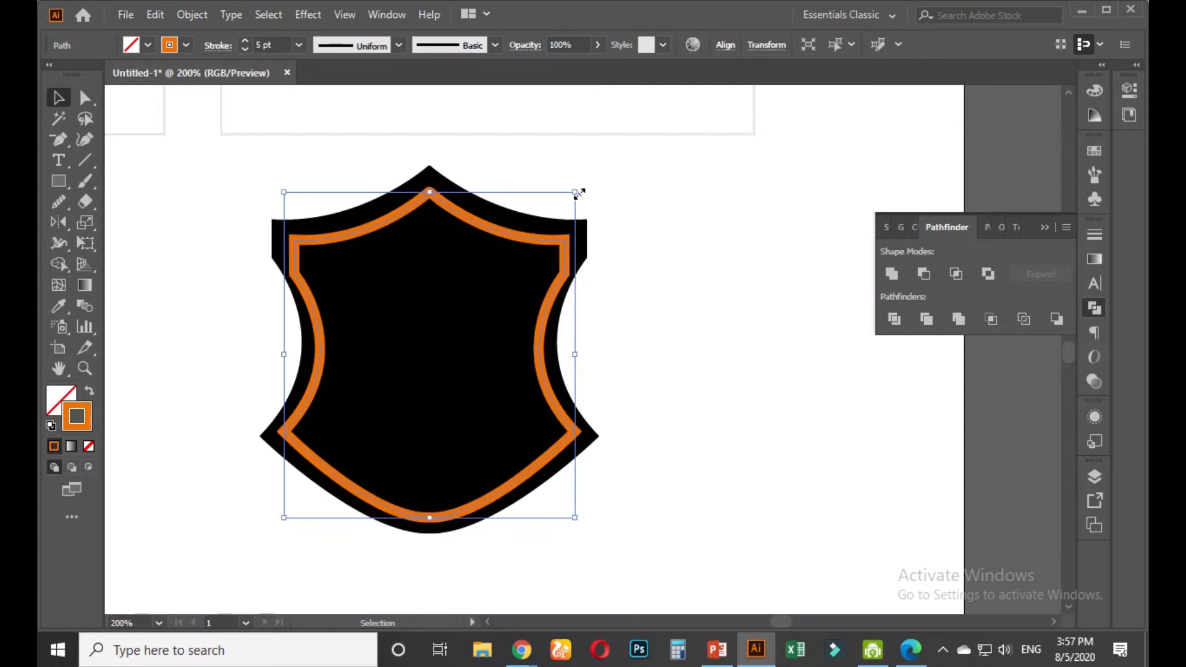
{"action": "left_click", "coordinate": [664, 260]}
{"action": "left_click", "coordinate": [412, 208]}
{"action": "left_click_drag", "start_coordinate": [431, 197], "coordinate": [432, 192]}
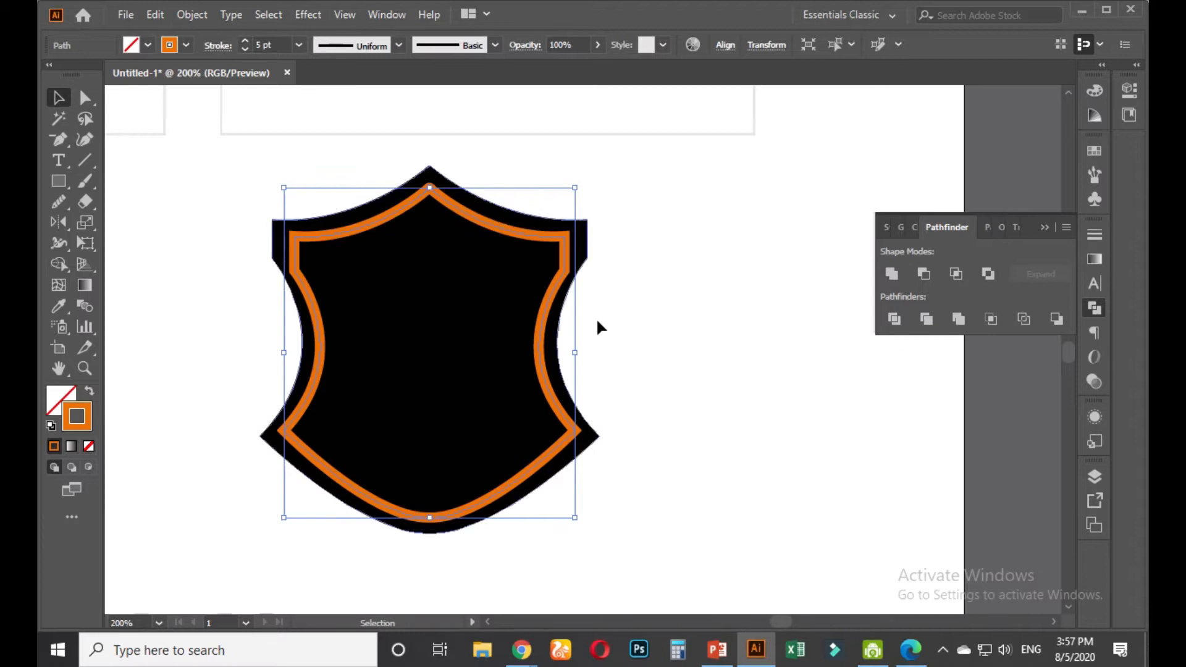
{"action": "left_click", "coordinate": [634, 347]}
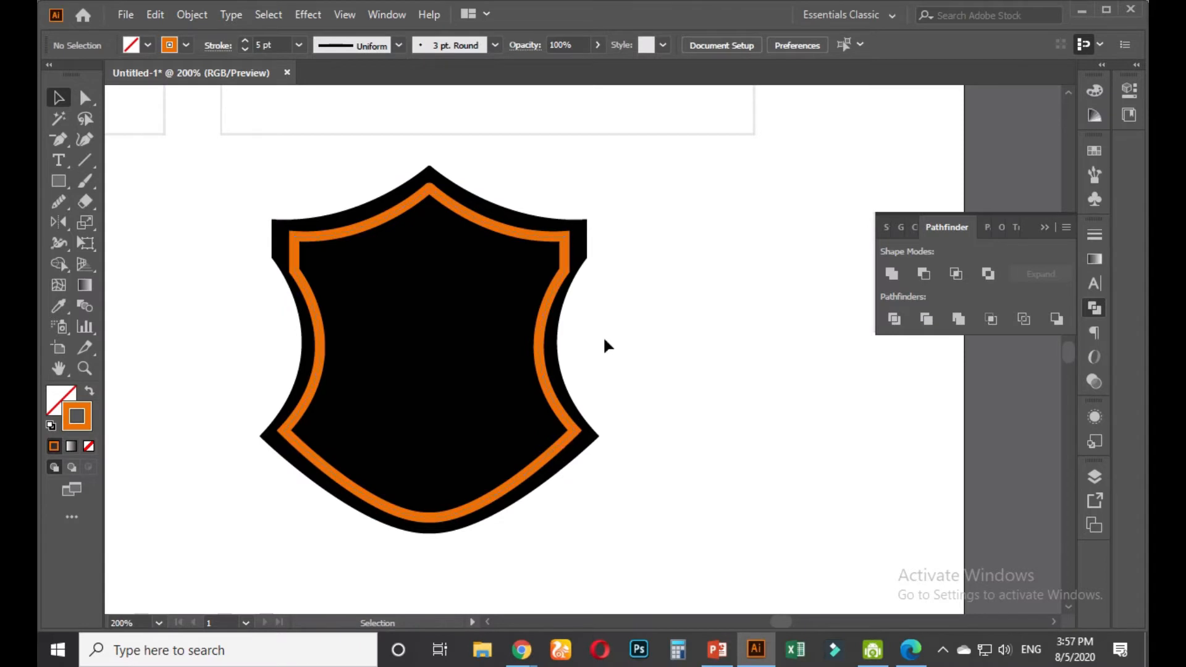
Lower the two side corner anchors of the black shield, where the straight upper sides meet the curves, to match the orange outline's corners
{"action": "scroll", "coordinate": [603, 336], "scroll_direction": "up", "scroll_amount": 2}
{"action": "scroll", "coordinate": [597, 335], "scroll_direction": "up", "scroll_amount": 1}
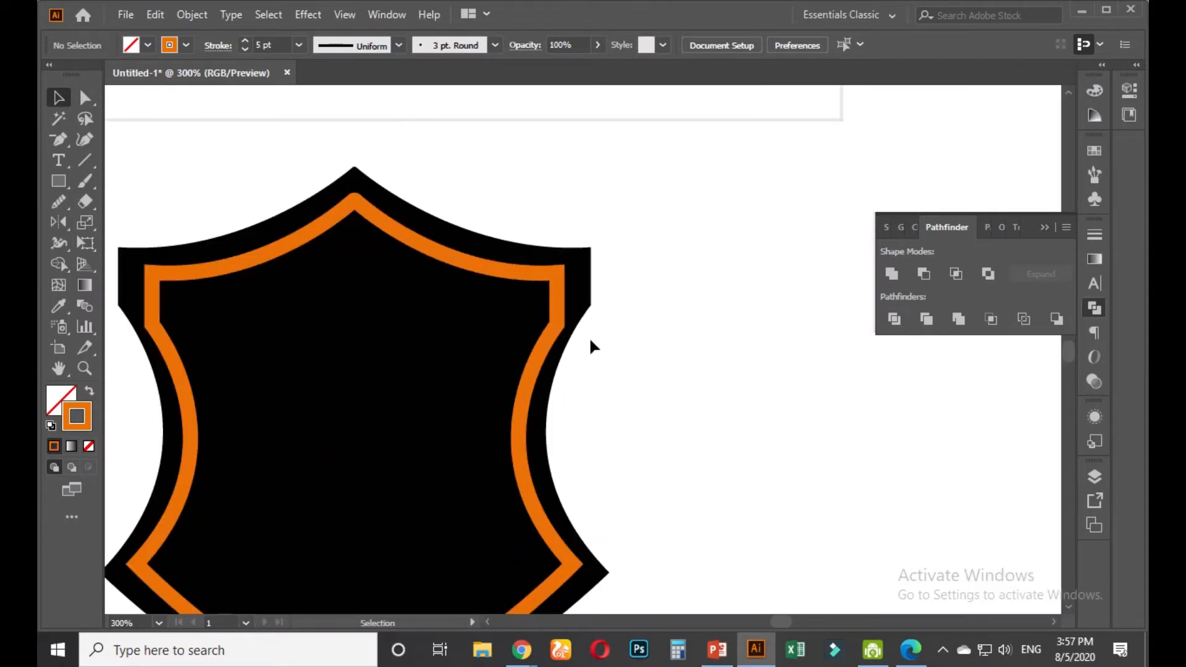
{"action": "left_click", "coordinate": [586, 301]}
{"action": "left_click", "coordinate": [85, 96]}
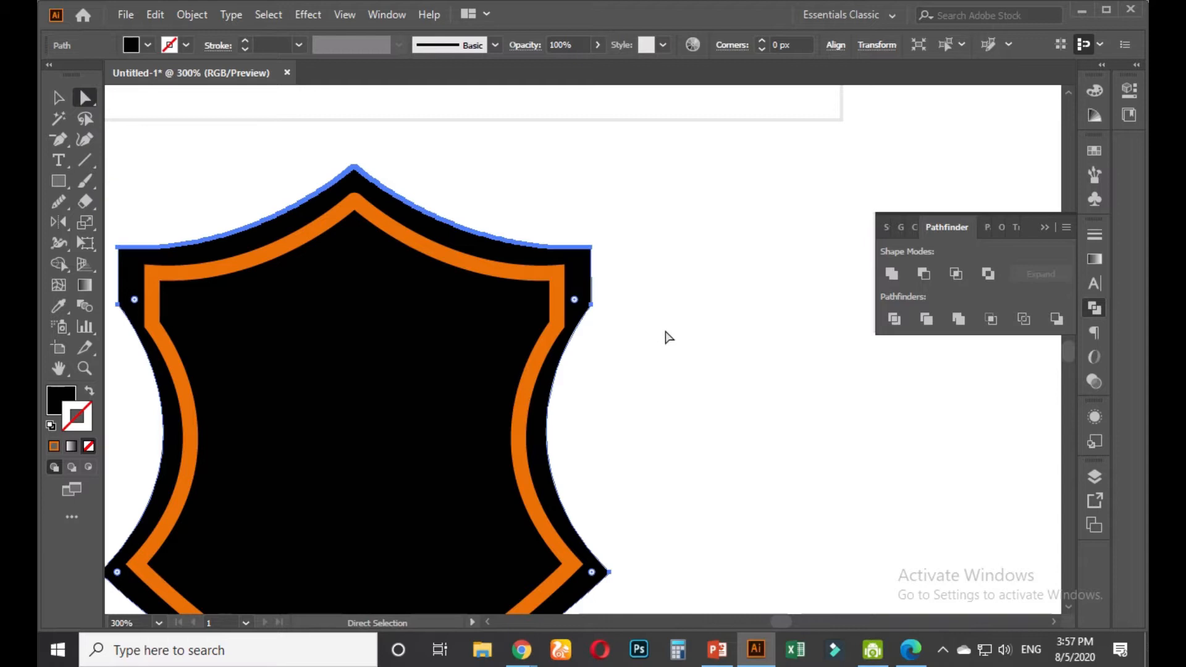
{"action": "left_click", "coordinate": [620, 349]}
{"action": "scroll", "coordinate": [683, 336], "scroll_direction": "left", "scroll_amount": 2}
{"action": "left_click", "coordinate": [676, 284]}
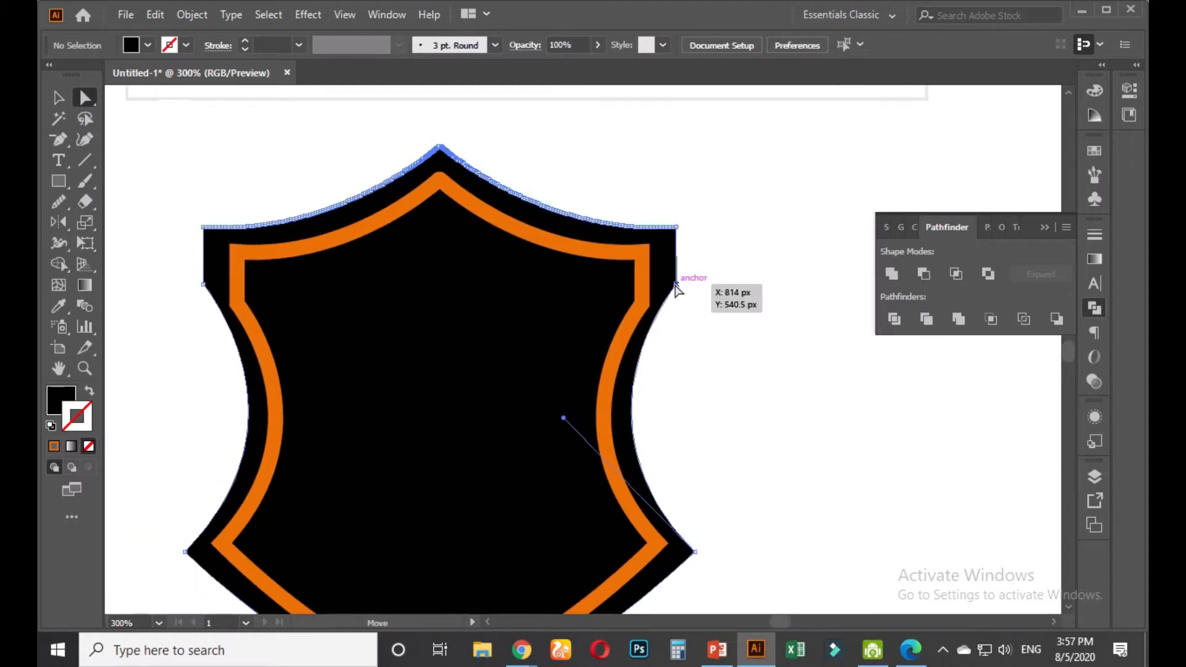
{"action": "left_click", "coordinate": [206, 284]}
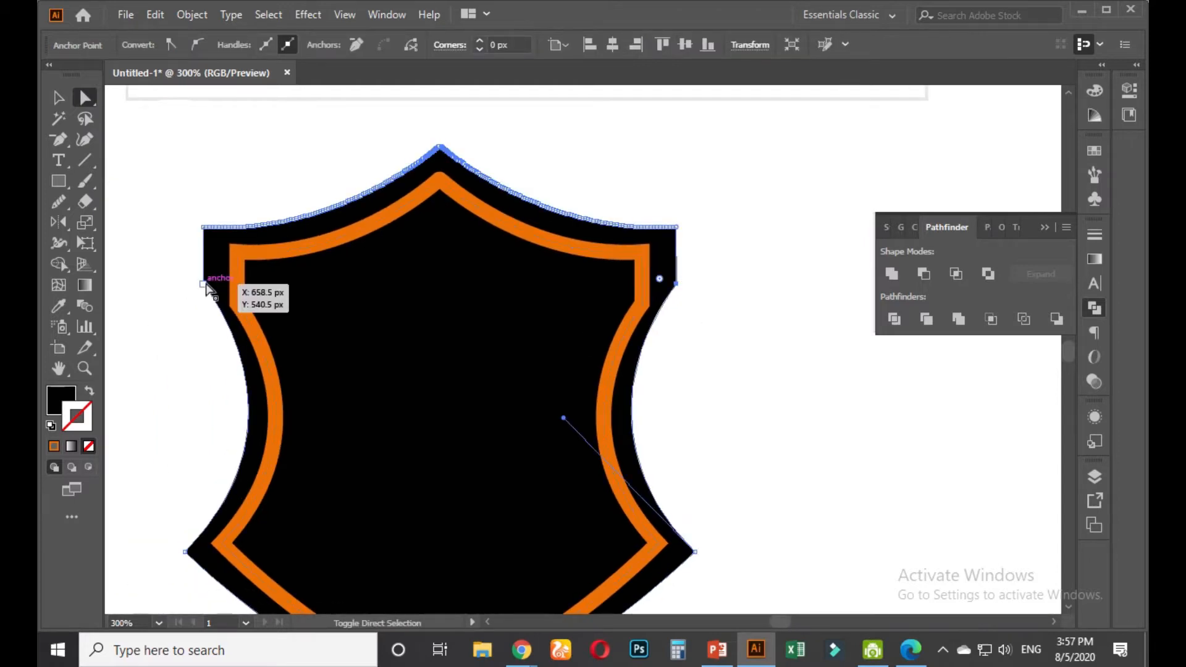
{"action": "left_click", "coordinate": [202, 284], "text": "shift"}
{"action": "key", "text": "Down"}
{"action": "key", "text": "Down"}
{"action": "key", "text": "Down"}
{"action": "key", "text": "Down"}
{"action": "key", "text": "Down"}
{"action": "key", "text": "Down"}
{"action": "key", "text": "Down"}
{"action": "key", "text": "Down"}
{"action": "key", "text": "Down"}
{"action": "key", "text": "Down"}
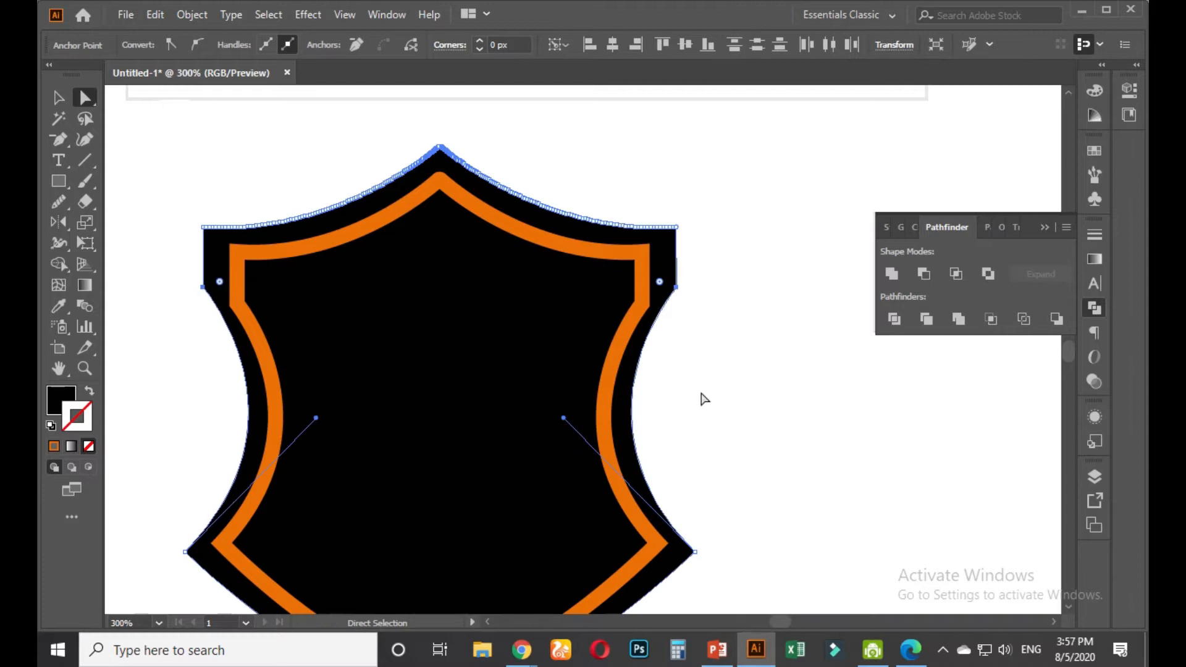
{"action": "key", "text": "Down"}
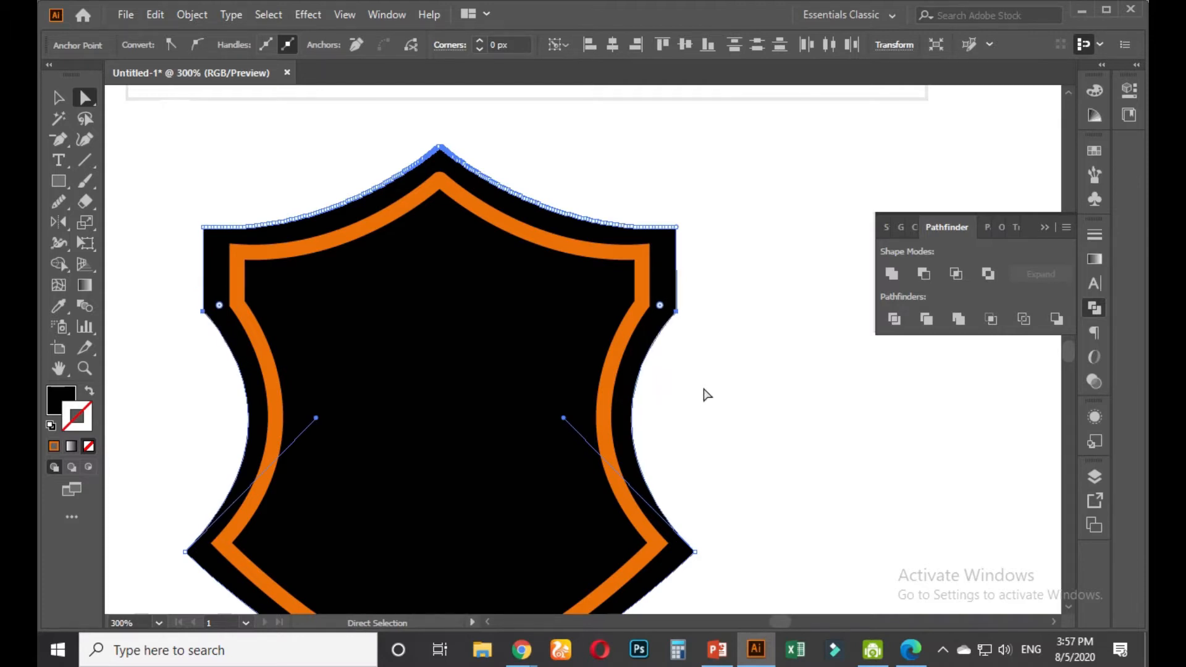
{"action": "left_click", "coordinate": [701, 391]}
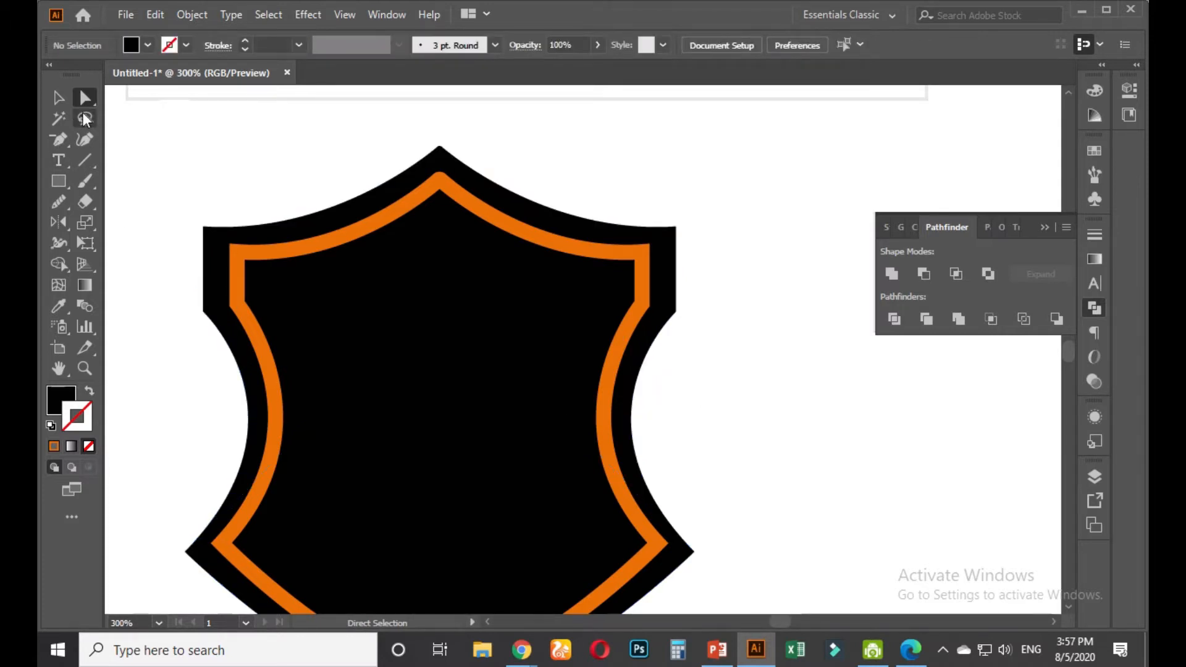
Try to widen the orange outline slightly on both sides about its centre
{"action": "left_click", "coordinate": [58, 99]}
{"action": "left_click", "coordinate": [301, 249]}
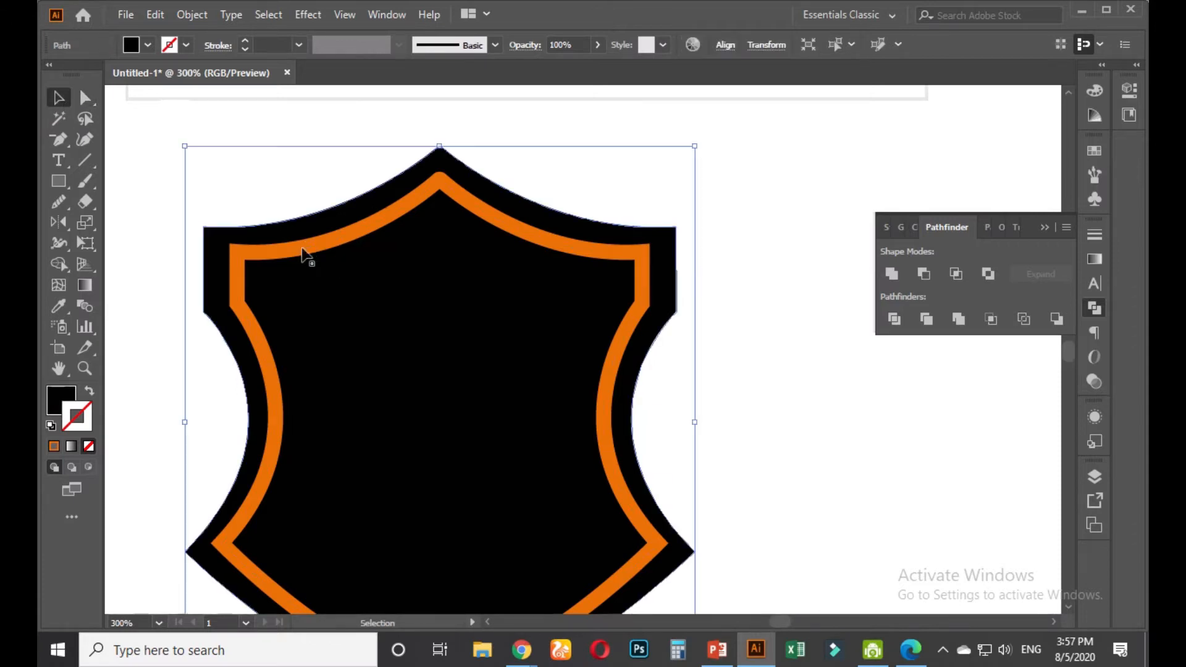
{"action": "left_click", "coordinate": [298, 247]}
{"action": "left_click_drag", "start_coordinate": [656, 428], "coordinate": [662, 428]}
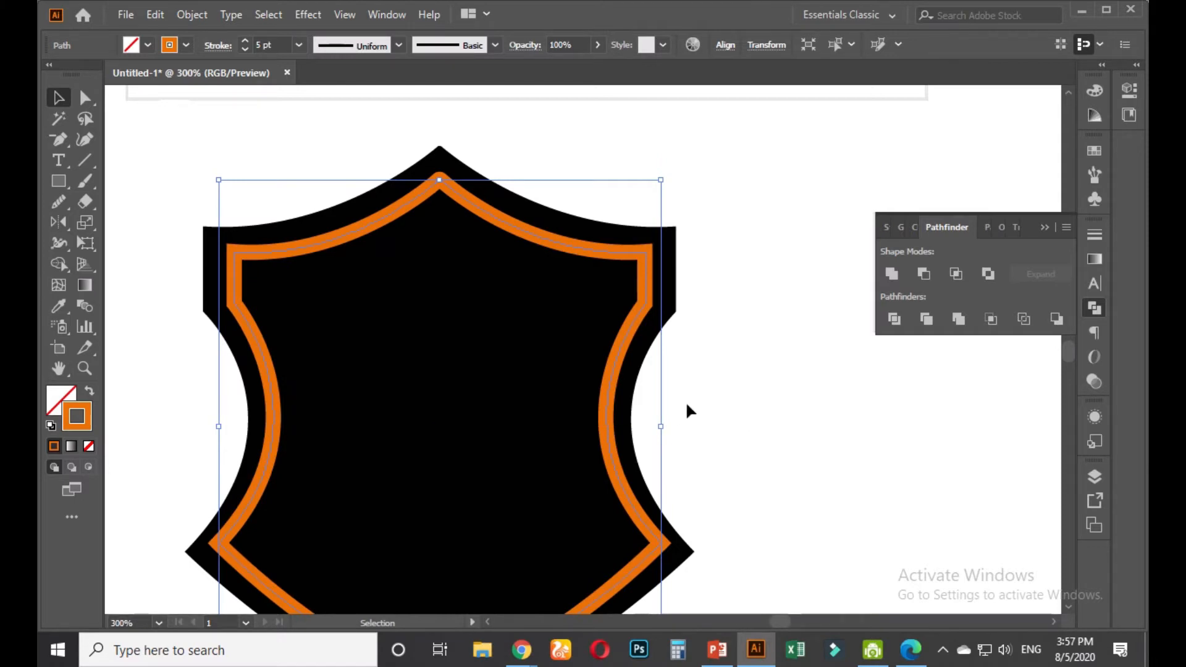
{"action": "left_click", "coordinate": [711, 401]}
Move the anchors of the black shield's straight upper-right side inward to narrow the border beside the orange outline
{"action": "left_click", "coordinate": [85, 98]}
{"action": "left_click_drag", "start_coordinate": [696, 205], "coordinate": [670, 343]}
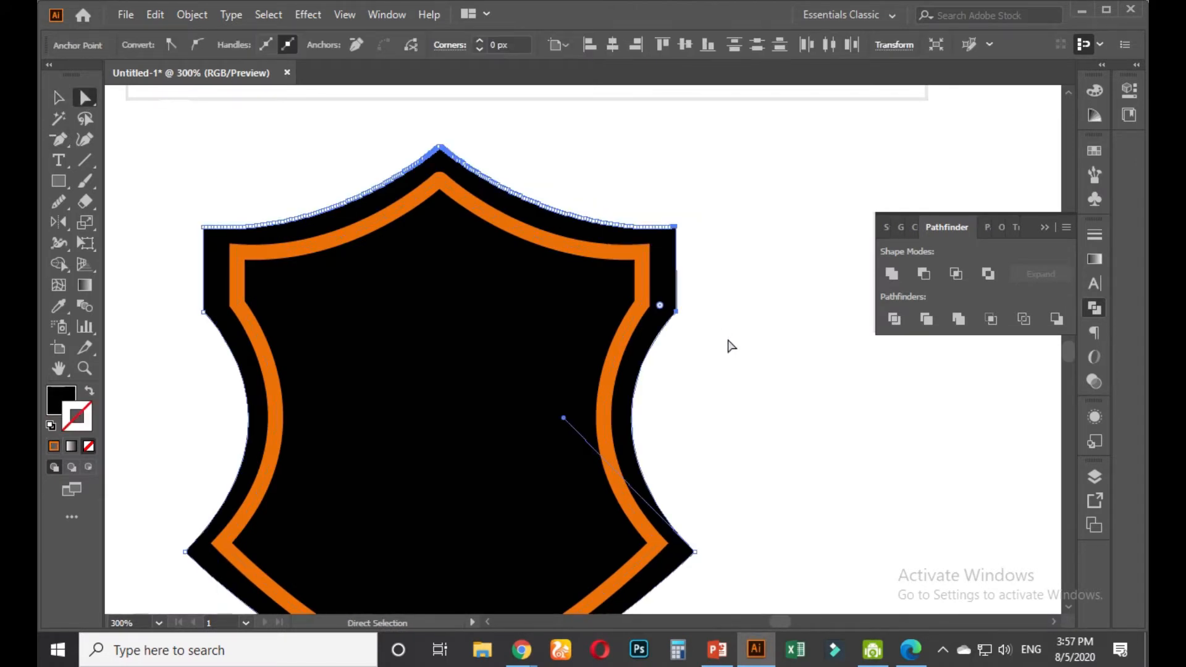
{"action": "key", "text": "Left"}
{"action": "key", "text": "Left"}
{"action": "key", "text": "Left"}
{"action": "key", "text": "Left"}
{"action": "key", "text": "Left"}
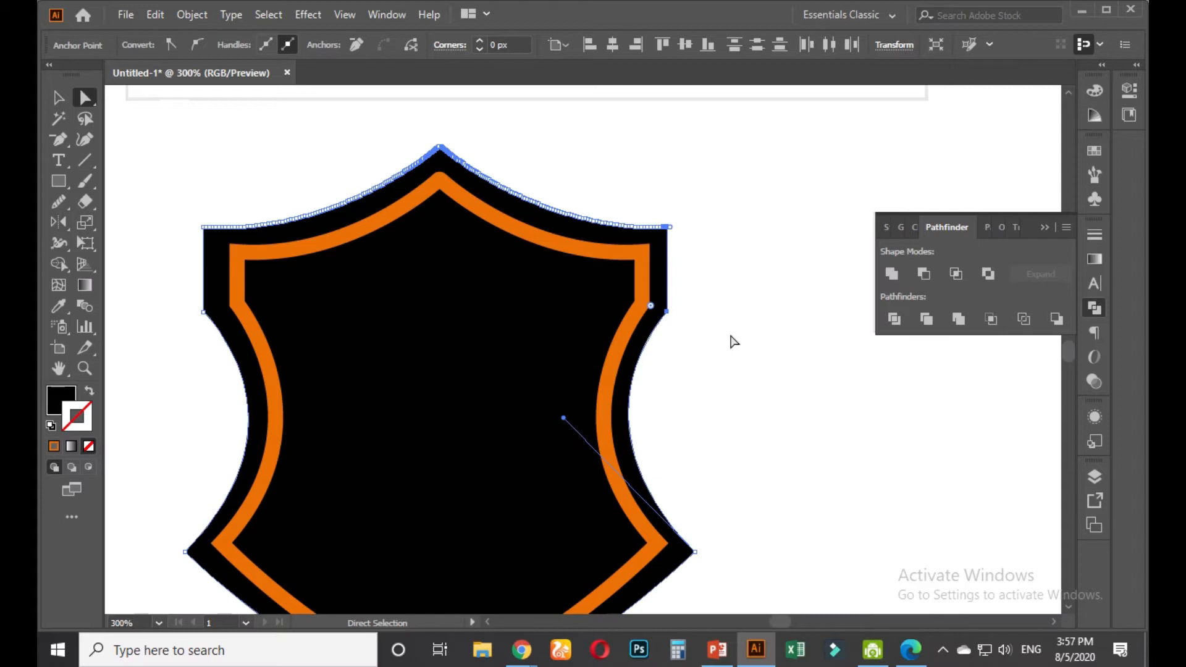
{"action": "key", "text": "Left"}
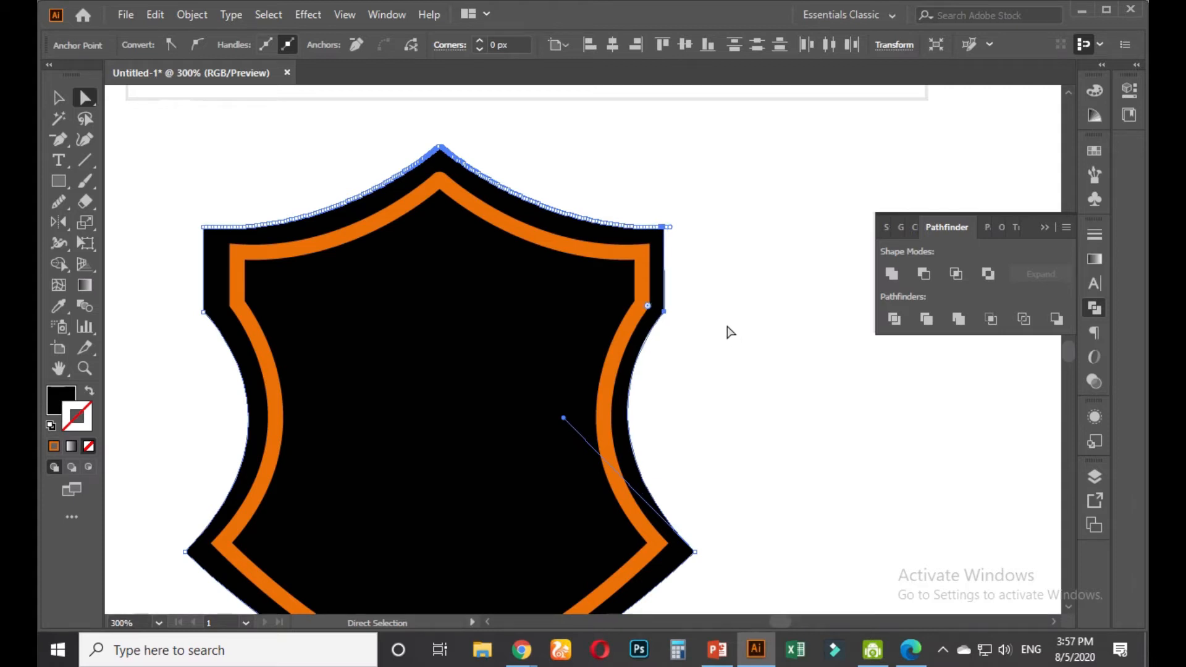
Move the anchors of the black shield's straight upper-left side inward to match the opposite side, and deselect the shield
{"action": "left_click", "coordinate": [152, 219]}
{"action": "left_click_drag", "start_coordinate": [179, 208], "coordinate": [214, 353]}
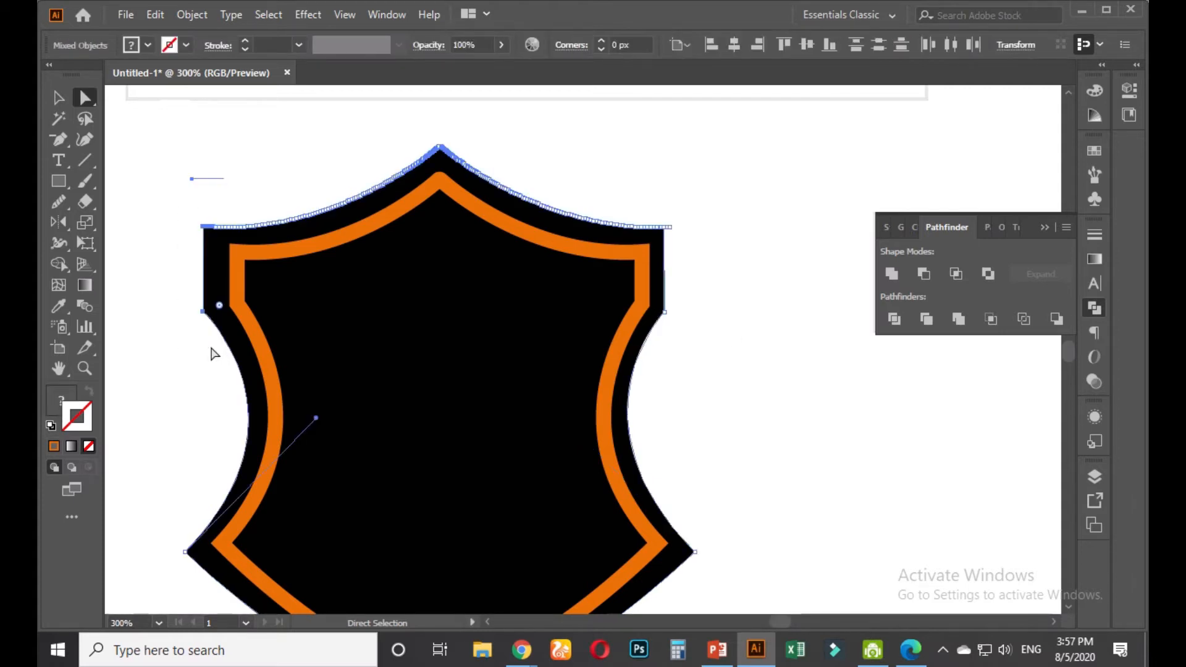
{"action": "key", "text": "Right"}
{"action": "key", "text": "Right"}
{"action": "key", "text": "Right"}
{"action": "key", "text": "Right"}
{"action": "key", "text": "Right"}
{"action": "left_click", "coordinate": [191, 356]}
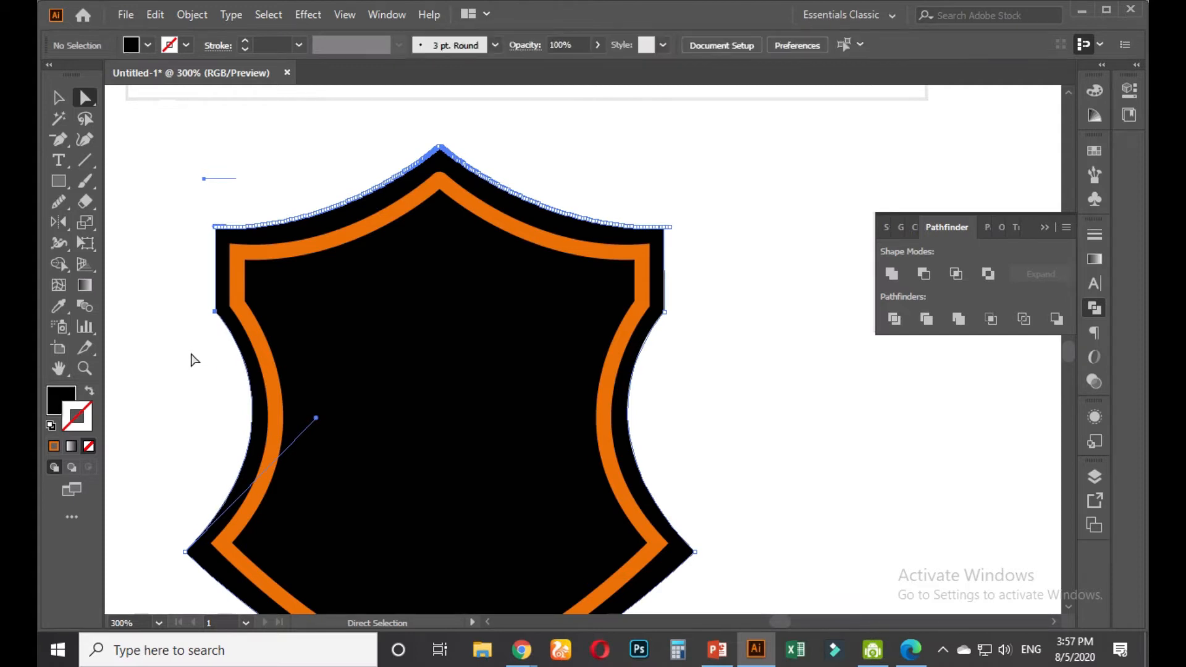
Nudge the lower-right corner anchor of the black shield inward and upward to even its margin around the orange border
{"action": "scroll", "coordinate": [186, 355], "scroll_direction": "down", "scroll_amount": 1}
{"action": "left_click_drag", "start_coordinate": [184, 354], "coordinate": [228, 221]}
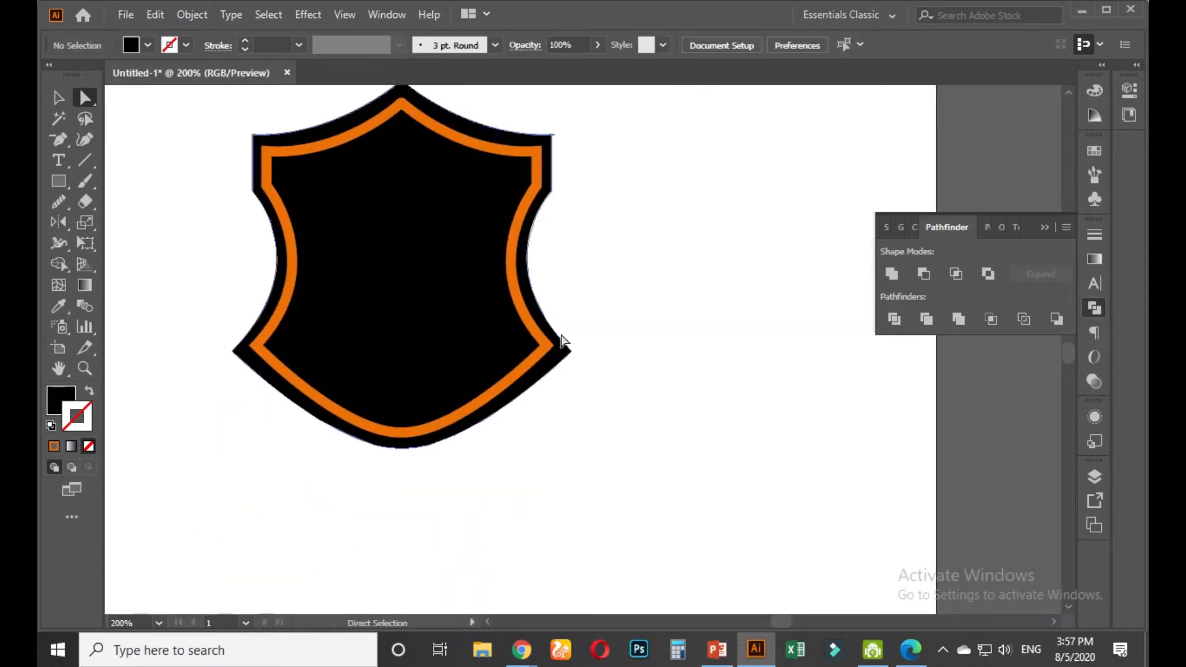
{"action": "scroll", "coordinate": [571, 374], "scroll_direction": "up", "scroll_amount": 2}
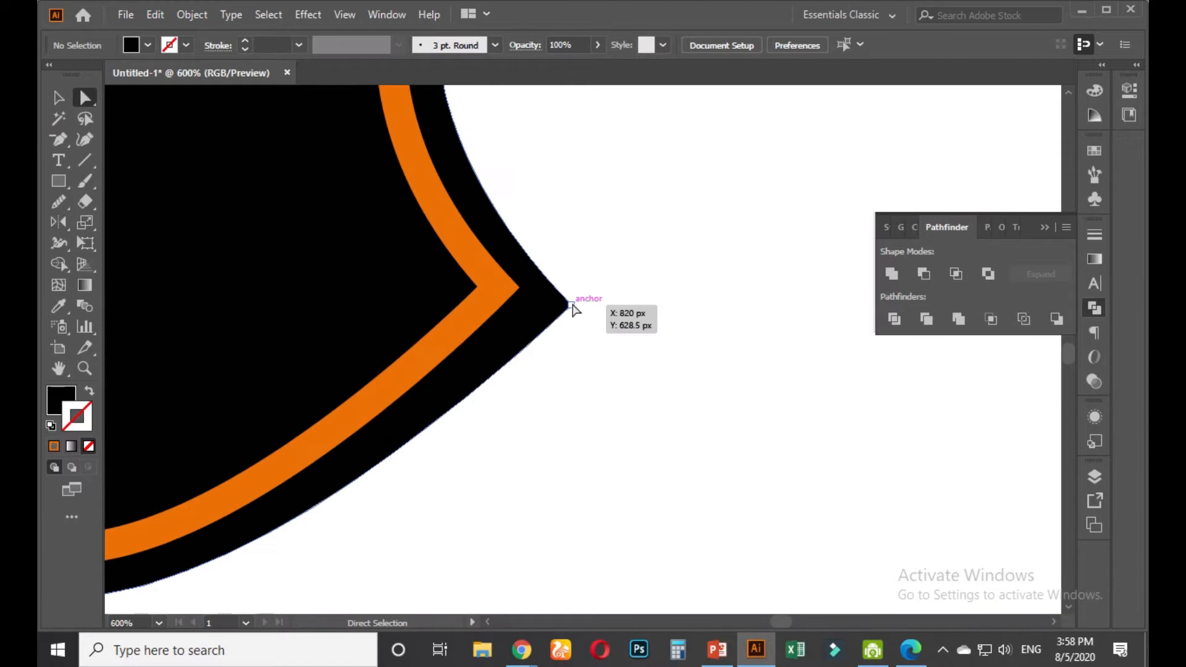
{"action": "left_click", "coordinate": [570, 305]}
{"action": "key", "text": "Left"}
{"action": "key", "text": "Left"}
{"action": "key", "text": "Up"}
{"action": "key", "text": "Up"}
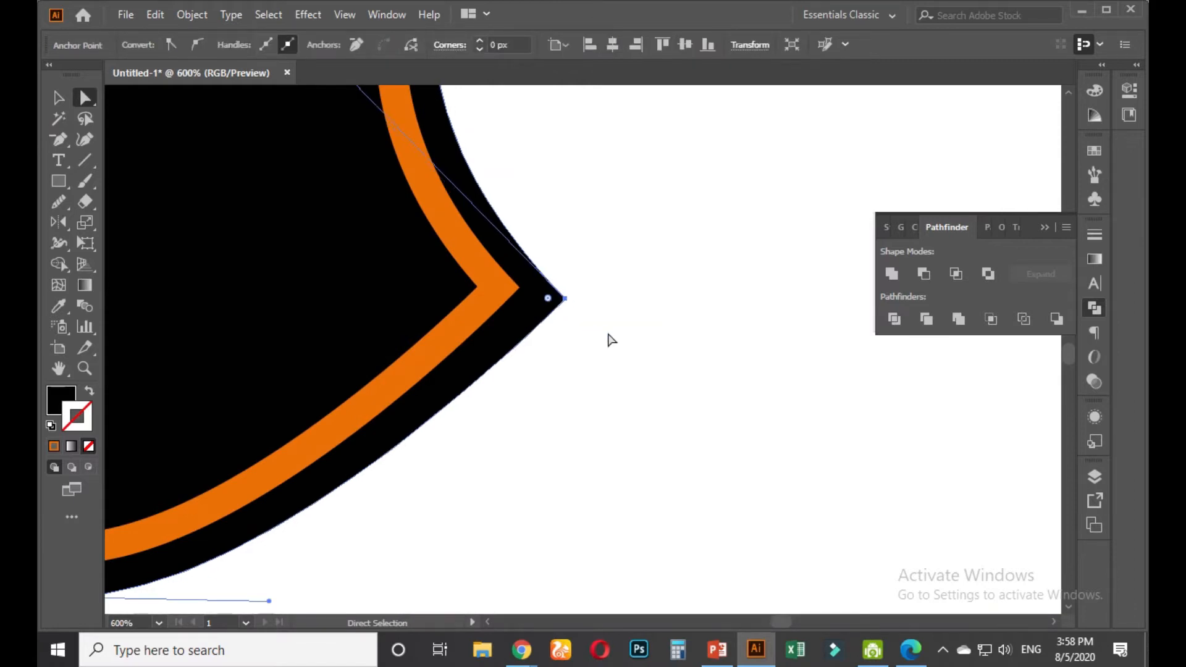
{"action": "left_click", "coordinate": [612, 341]}
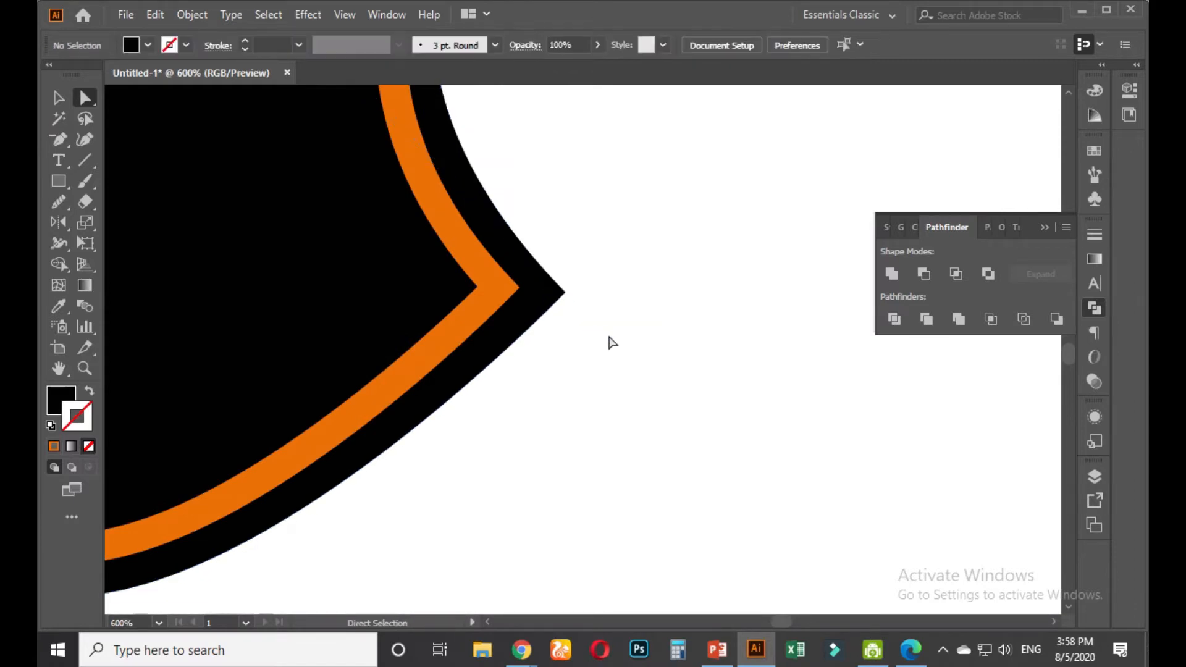
Nudge the lower-left corner anchor of the black shield up and inward to match the opposite corner
{"action": "scroll", "coordinate": [612, 343], "scroll_direction": "down", "scroll_amount": 2}
{"action": "left_click_drag", "start_coordinate": [446, 460], "coordinate": [609, 488]}
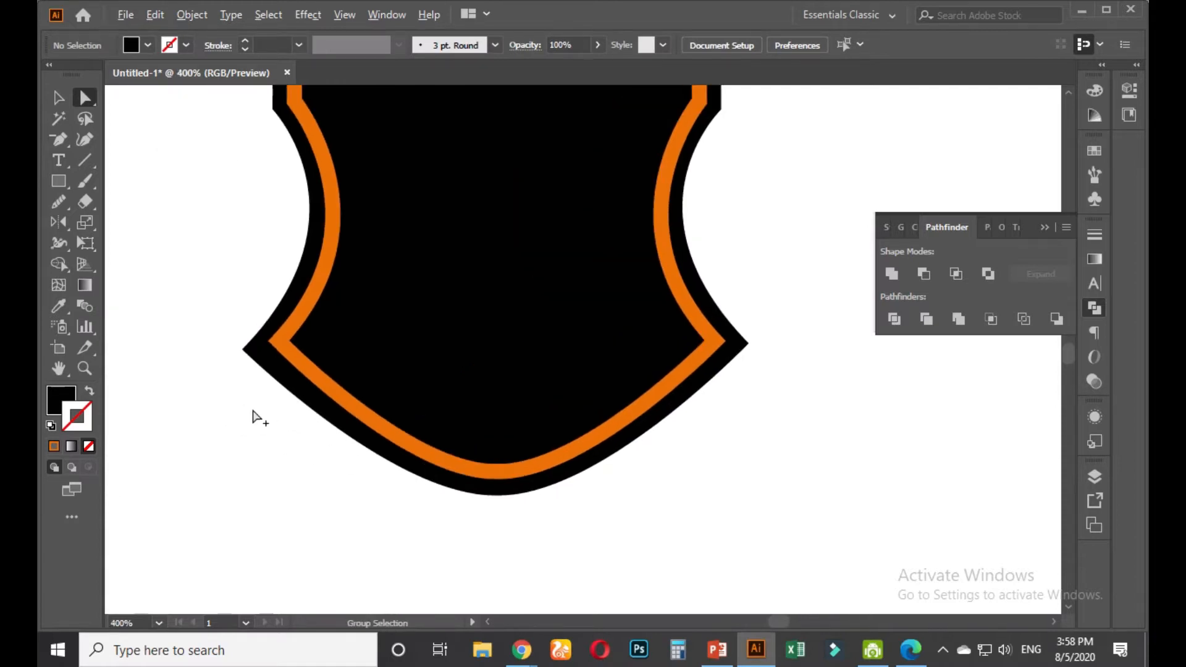
{"action": "scroll", "coordinate": [257, 416], "scroll_direction": "up", "scroll_amount": 1}
{"action": "left_click", "coordinate": [238, 325]}
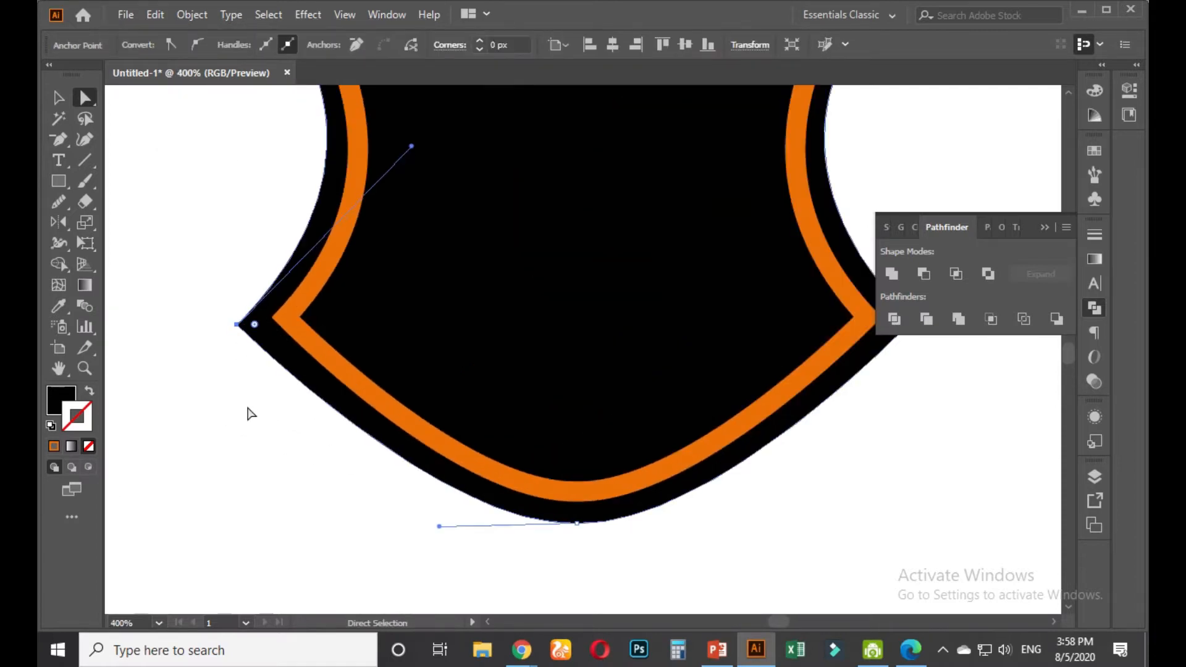
{"action": "key", "text": "Up"}
{"action": "key", "text": "Right"}
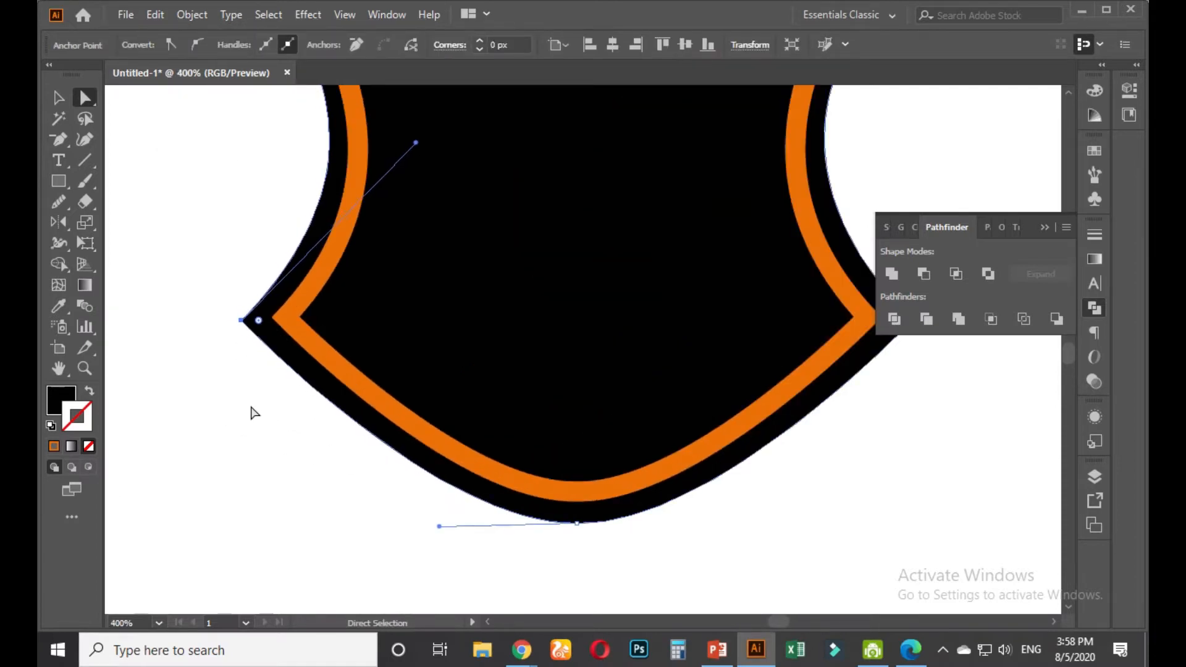
{"action": "key", "text": "Right"}
{"action": "left_click", "coordinate": [253, 413]}
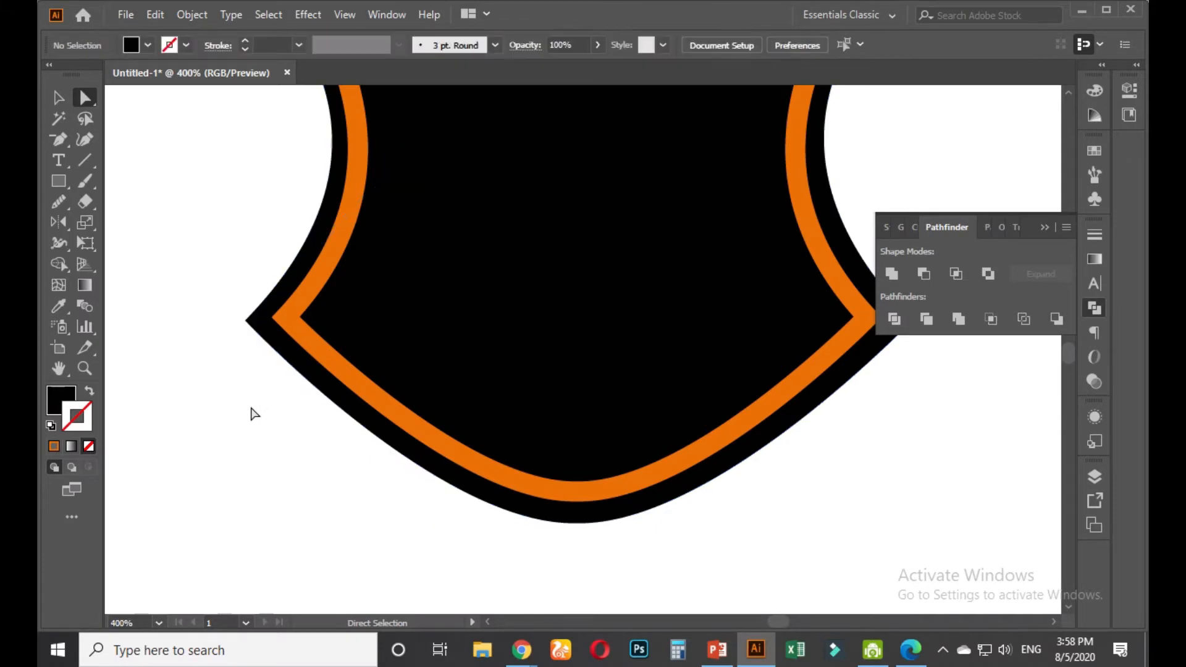
Try to erase the stray slivers at the black shield's upper-right corner with the Eraser, and undo the stroke
{"action": "scroll", "coordinate": [268, 402], "scroll_direction": "down", "scroll_amount": 2}
{"action": "scroll", "coordinate": [643, 352], "scroll_direction": "up", "scroll_amount": 3}
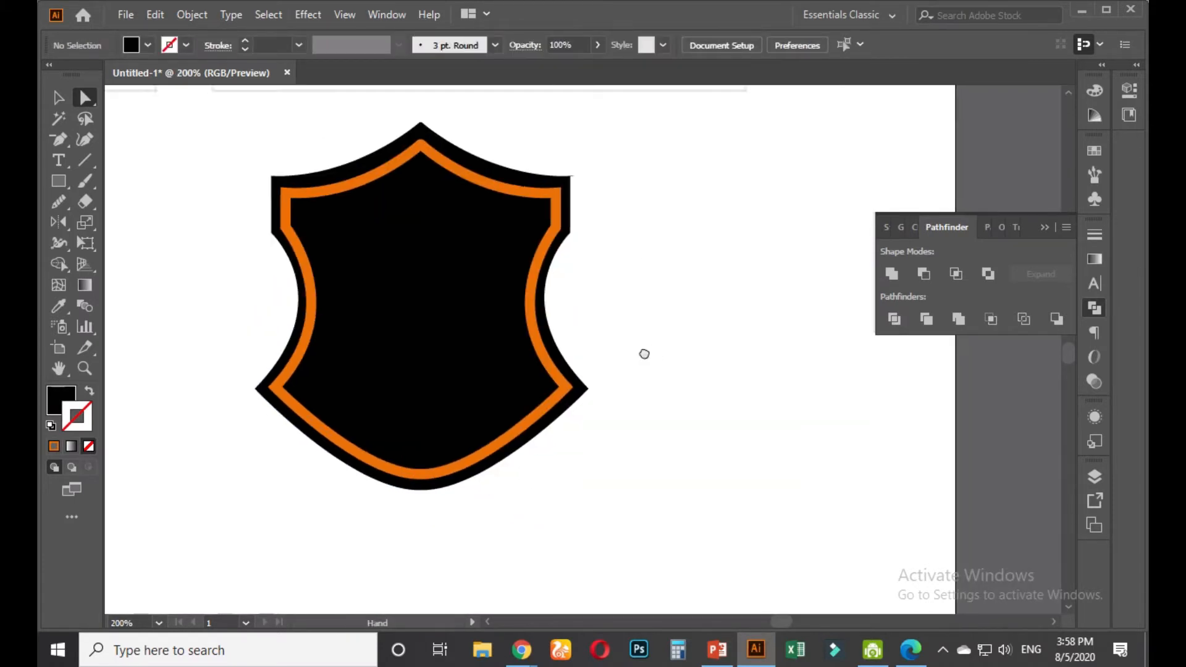
{"action": "scroll", "coordinate": [643, 362], "scroll_direction": "down", "scroll_amount": 2}
{"action": "scroll", "coordinate": [621, 314], "scroll_direction": "up", "scroll_amount": 10}
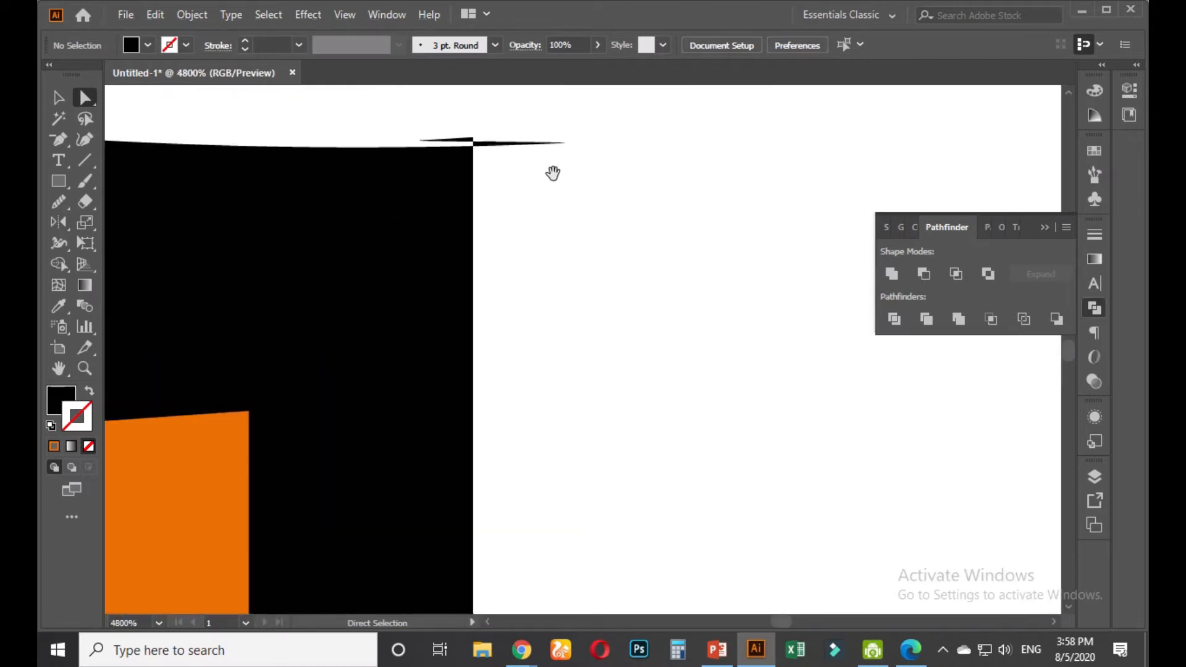
{"action": "left_click_drag", "start_coordinate": [554, 172], "coordinate": [547, 344]}
{"action": "scroll", "coordinate": [522, 342], "scroll_direction": "up", "scroll_amount": 1}
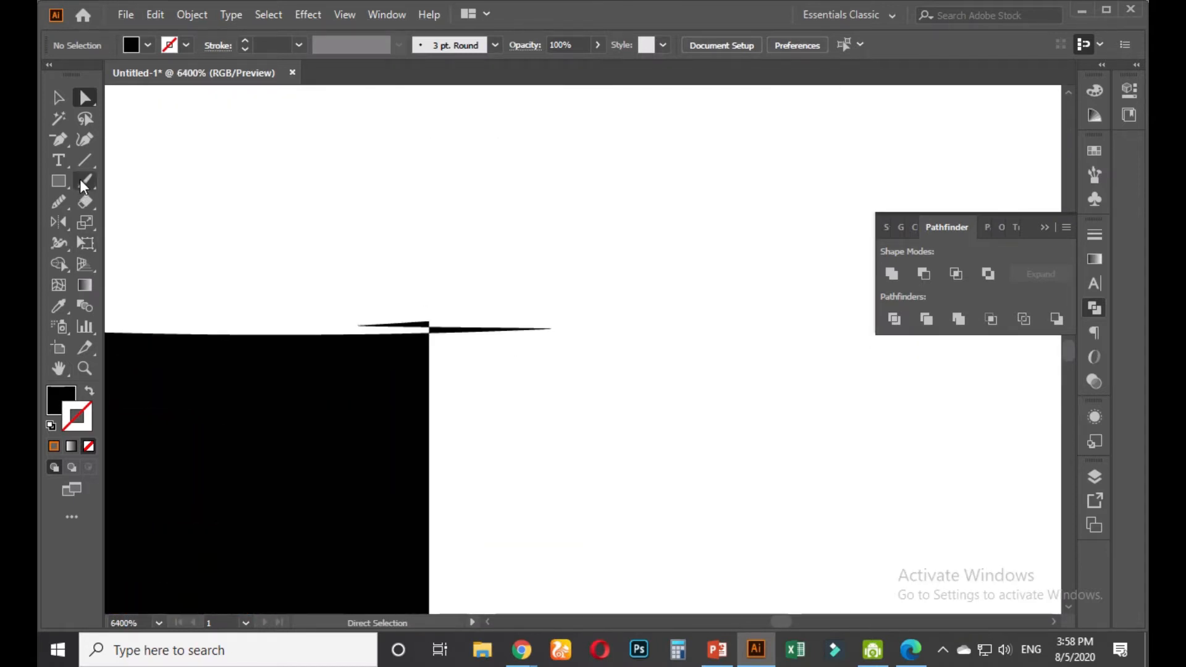
{"action": "left_click", "coordinate": [416, 334]}
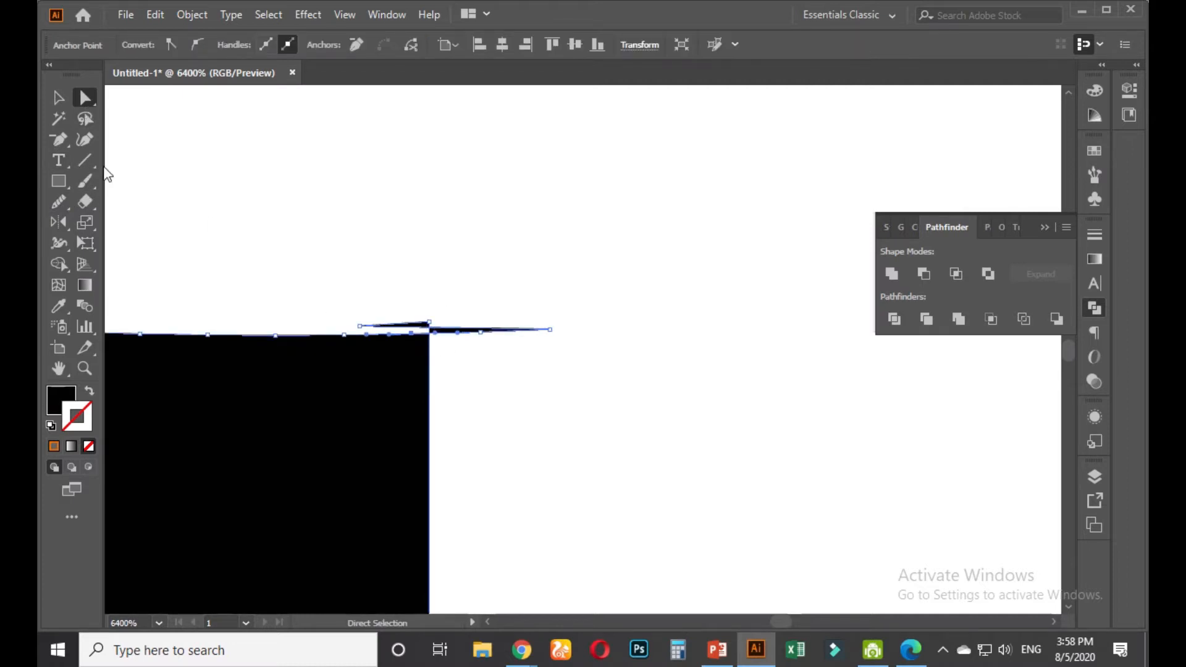
{"action": "scroll", "coordinate": [329, 315], "scroll_direction": "up", "scroll_amount": 2}
{"action": "left_click", "coordinate": [85, 202]}
{"action": "left_click_drag", "start_coordinate": [365, 297], "coordinate": [712, 317]}
{"action": "key", "text": "ctrl+z"}
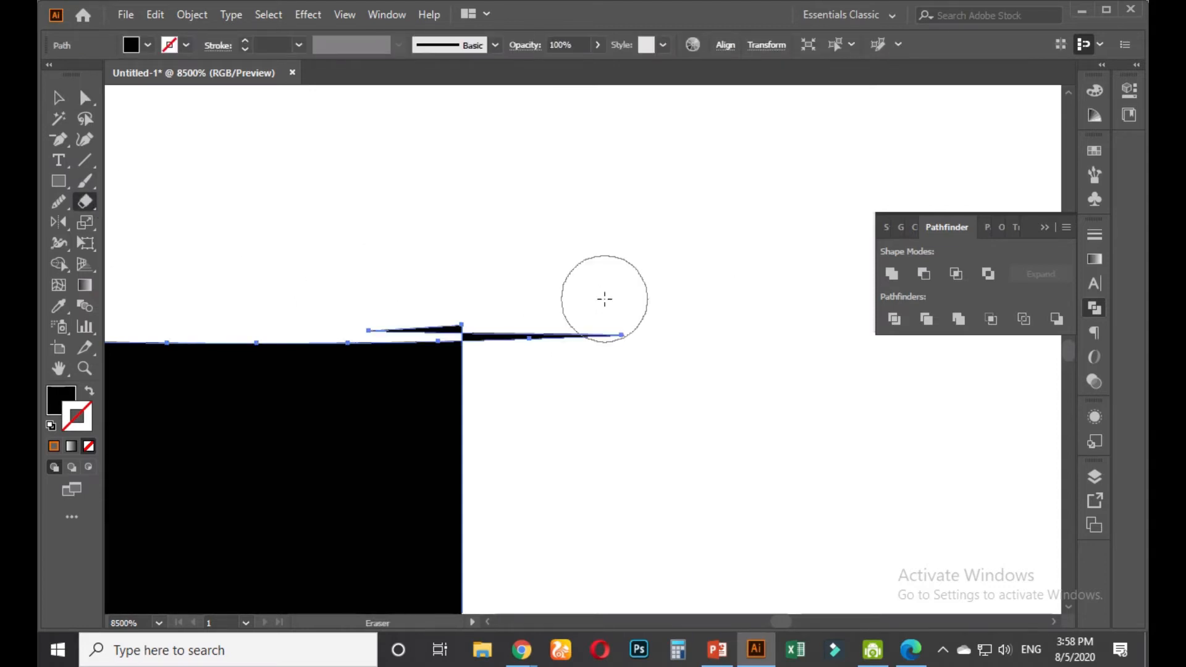
Delete the stray anchor points that form the overhanging slivers at the black shield's upper-right corner
{"action": "left_click", "coordinate": [64, 133]}
{"action": "key", "text": "ctrl+equal"}
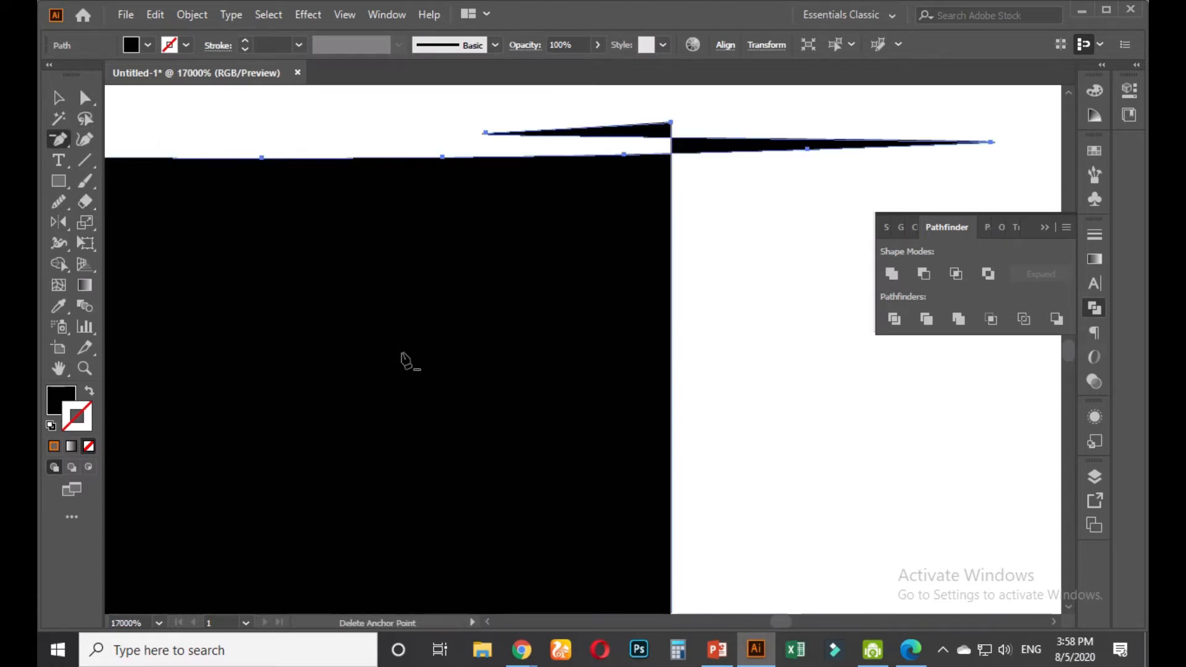
{"action": "left_click", "coordinate": [485, 132]}
{"action": "left_click", "coordinate": [670, 124]}
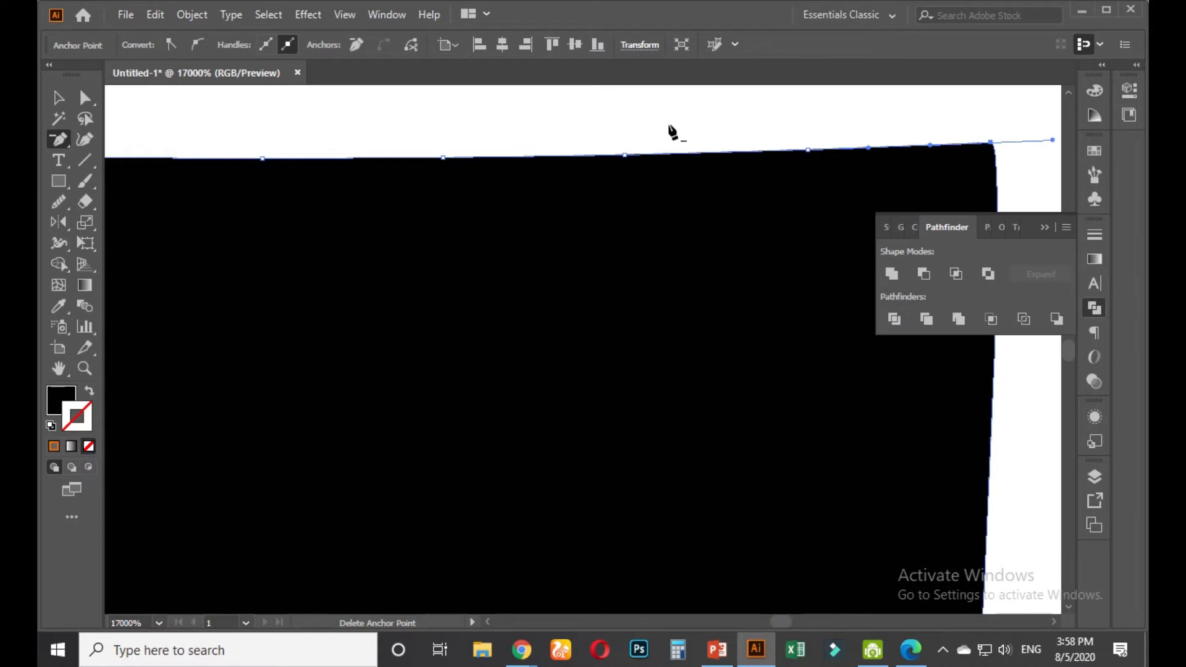
{"action": "key", "text": "ctrl+z"}
{"action": "left_click", "coordinate": [996, 144]}
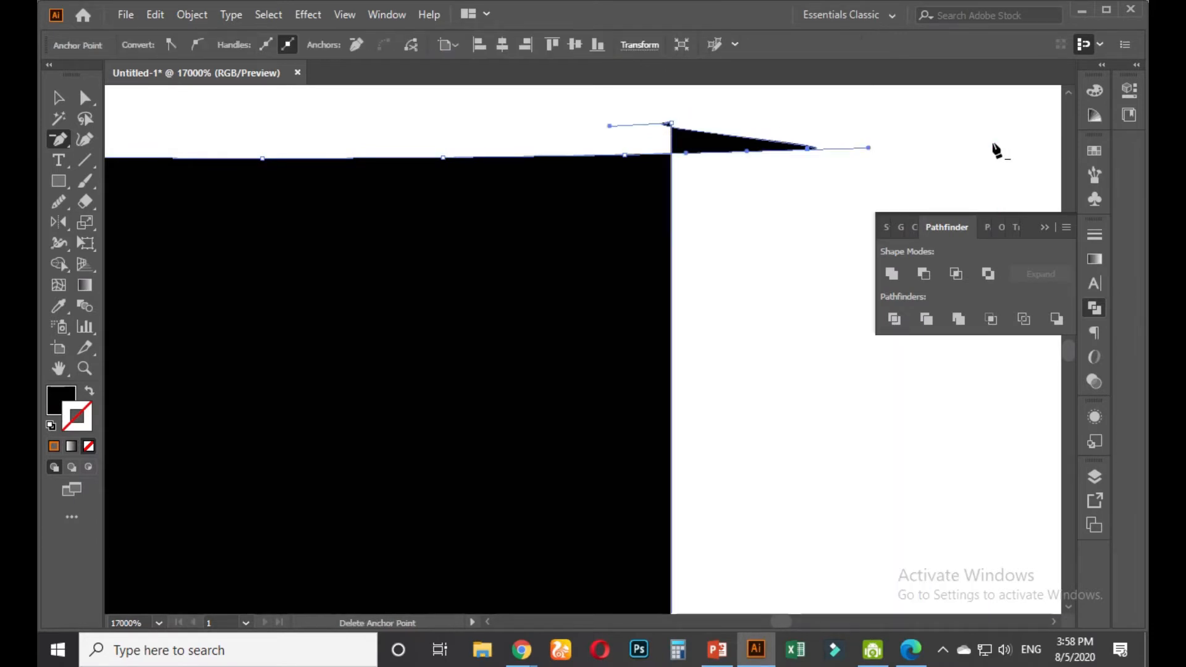
{"action": "left_click", "coordinate": [808, 149]}
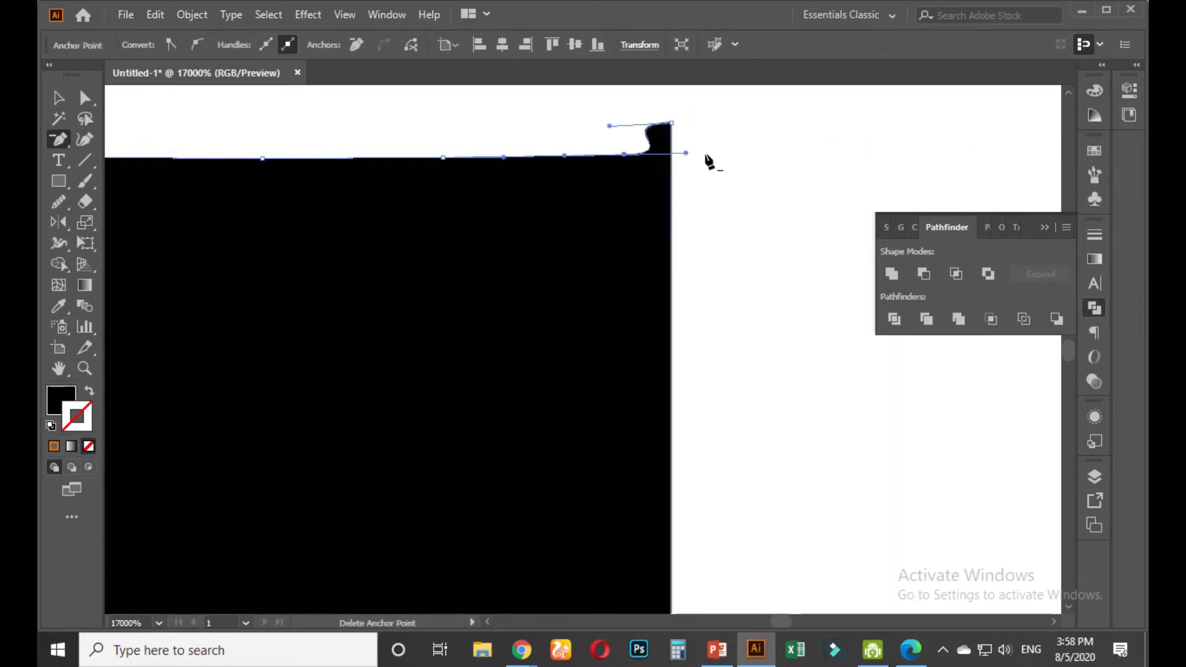
Try placing a small black square at the shield's upper-right corner, and delete it
{"action": "left_click_drag", "start_coordinate": [715, 148], "coordinate": [580, 245]}
{"action": "key", "text": "ctrl+plus"}
{"action": "left_click_drag", "start_coordinate": [548, 193], "coordinate": [541, 251]}
{"action": "left_click", "coordinate": [66, 175]}
{"action": "left_click_drag", "start_coordinate": [434, 195], "coordinate": [364, 209]}
{"action": "scroll", "coordinate": [390, 227], "scroll_direction": "down", "scroll_amount": 2}
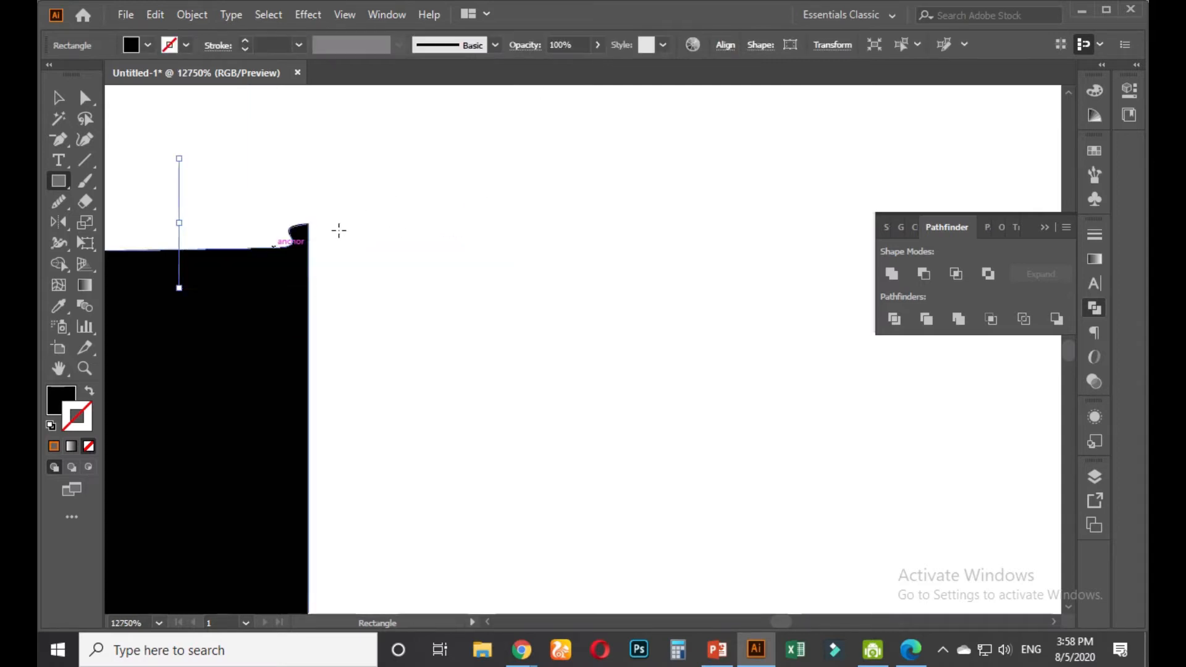
{"action": "key", "text": "ctrl+z"}
{"action": "left_click_drag", "start_coordinate": [231, 197], "coordinate": [311, 240]}
{"action": "left_click", "coordinate": [59, 97]}
{"action": "left_click", "coordinate": [259, 207]}
{"action": "left_click_drag", "start_coordinate": [333, 206], "coordinate": [382, 209]}
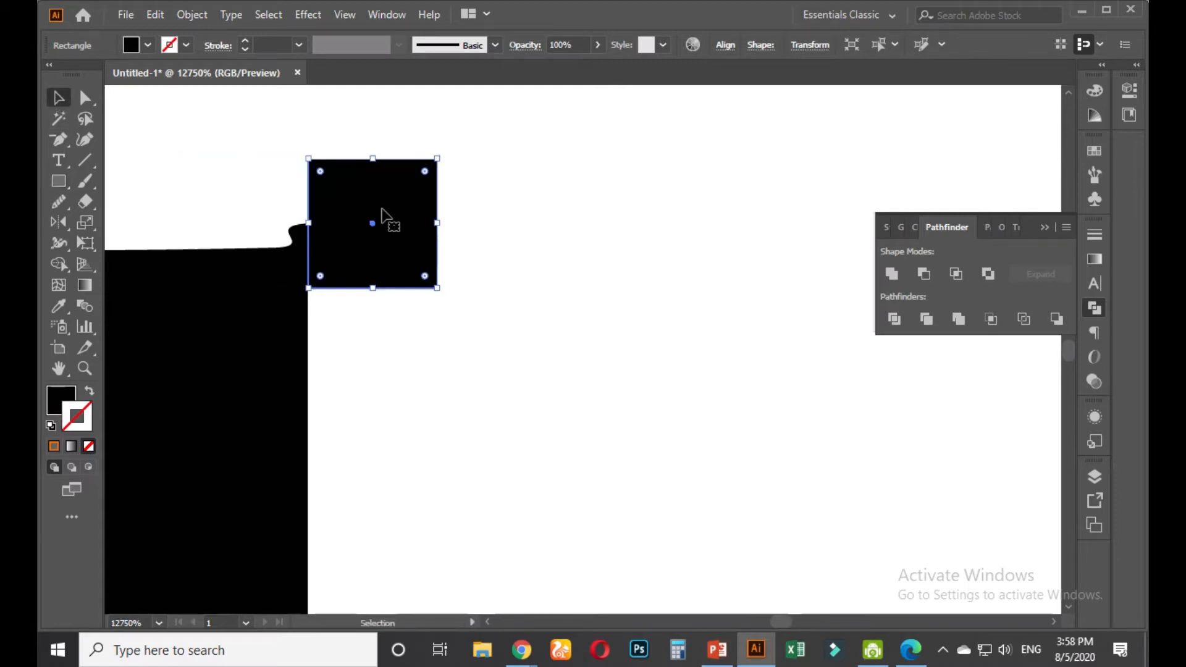
{"action": "left_click", "coordinate": [504, 244]}
{"action": "left_click", "coordinate": [373, 222]}
{"action": "key", "text": "Delete"}
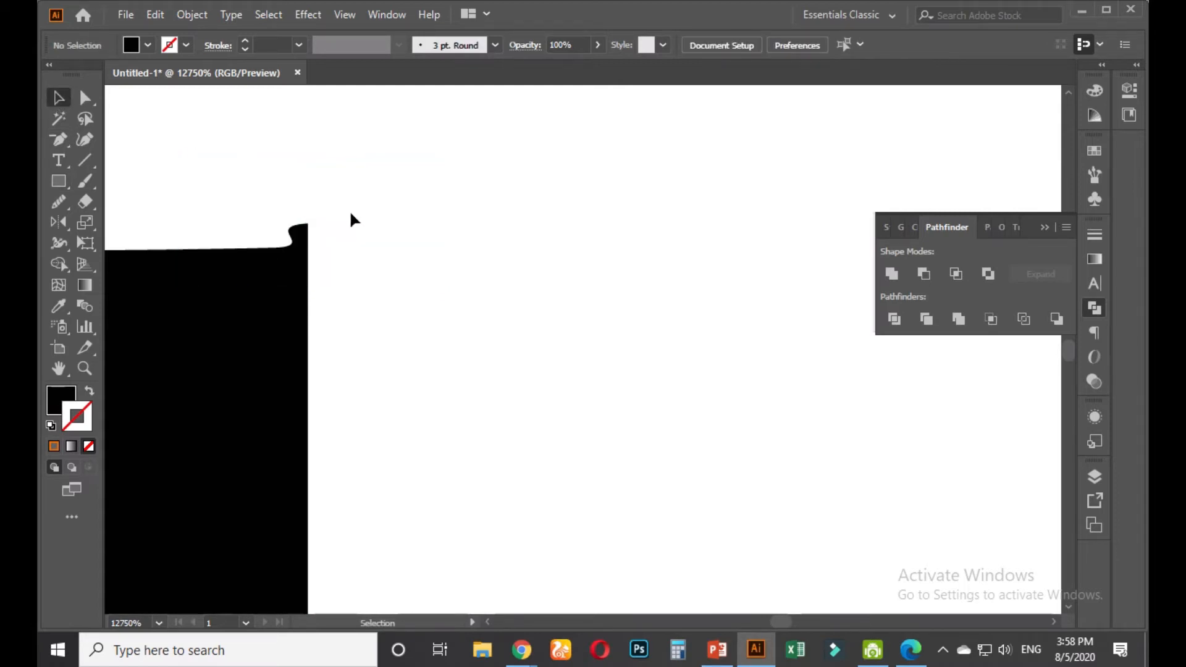
Erase the remaining raised bump at the black shield's upper-right corner with the Eraser
{"action": "scroll", "coordinate": [330, 229], "scroll_direction": "up", "scroll_amount": 1}
{"action": "left_click_drag", "start_coordinate": [304, 283], "coordinate": [398, 434]}
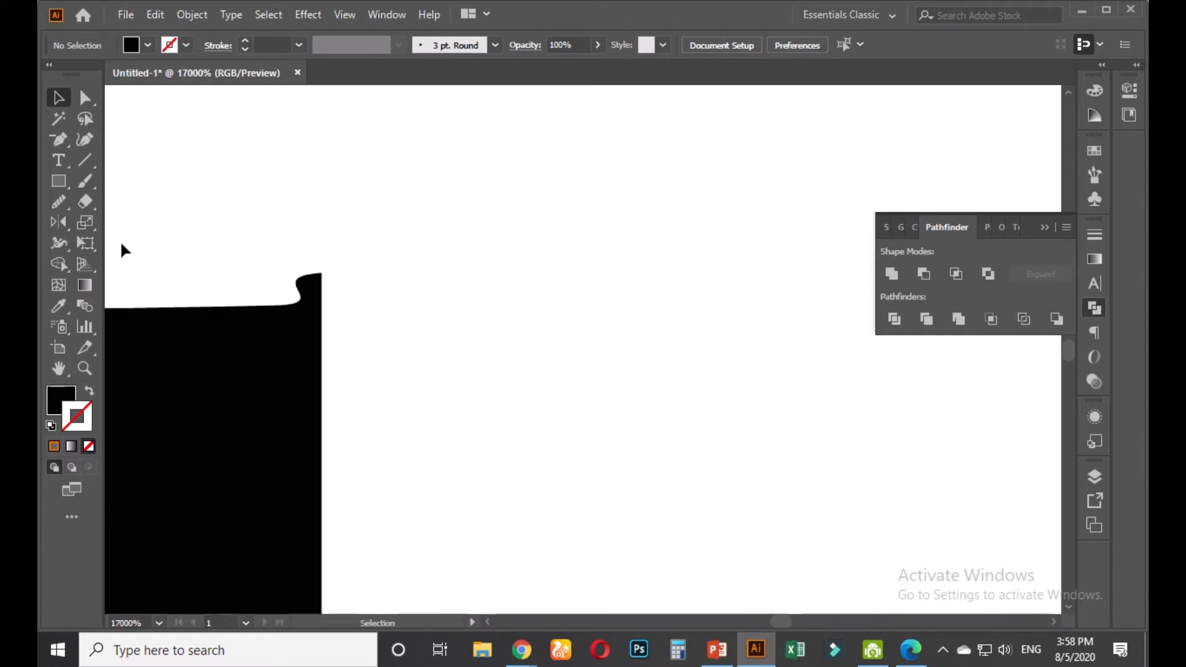
{"action": "left_click", "coordinate": [87, 204]}
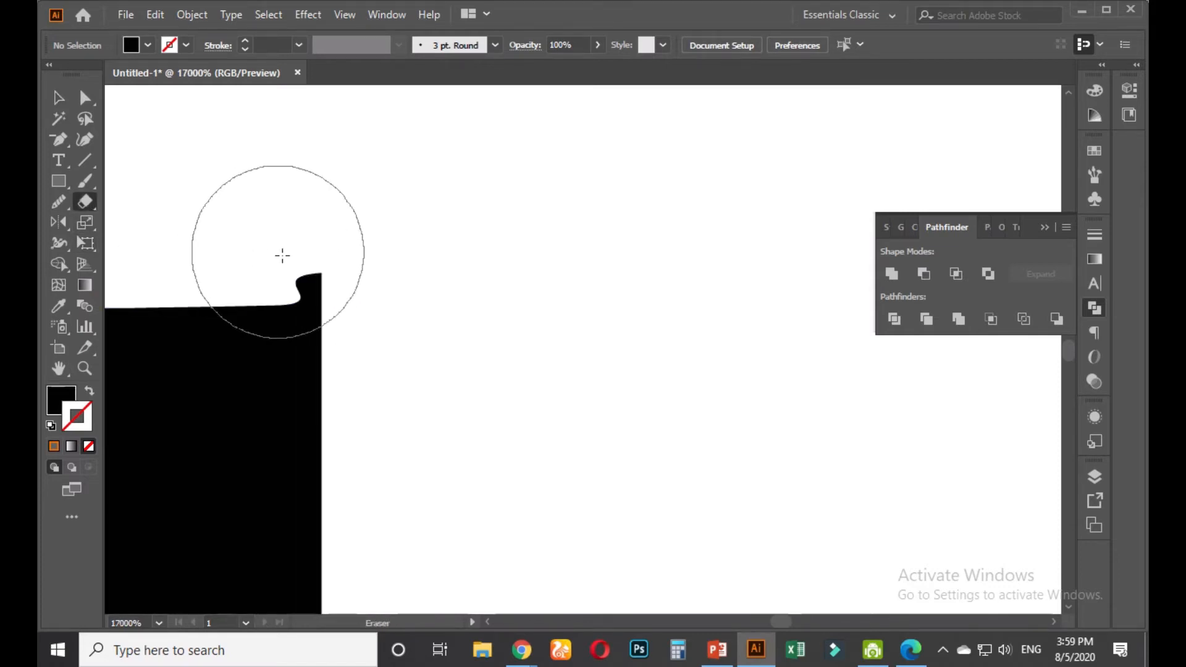
{"action": "left_click", "coordinate": [307, 217]}
{"action": "left_click", "coordinate": [315, 220]}
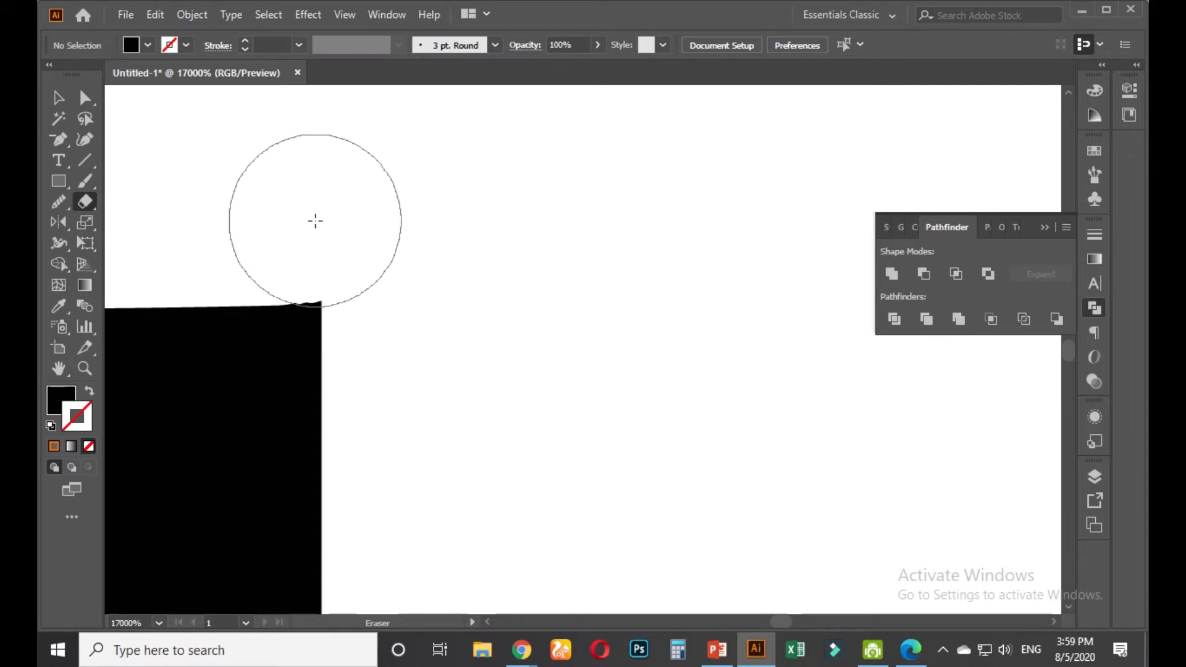
Smooth the uneven top edge at the black shield's upper-right corner with the Smooth tool, and deselect the path
{"action": "left_click", "coordinate": [83, 101]}
{"action": "scroll", "coordinate": [300, 302], "scroll_direction": "up", "scroll_amount": 3}
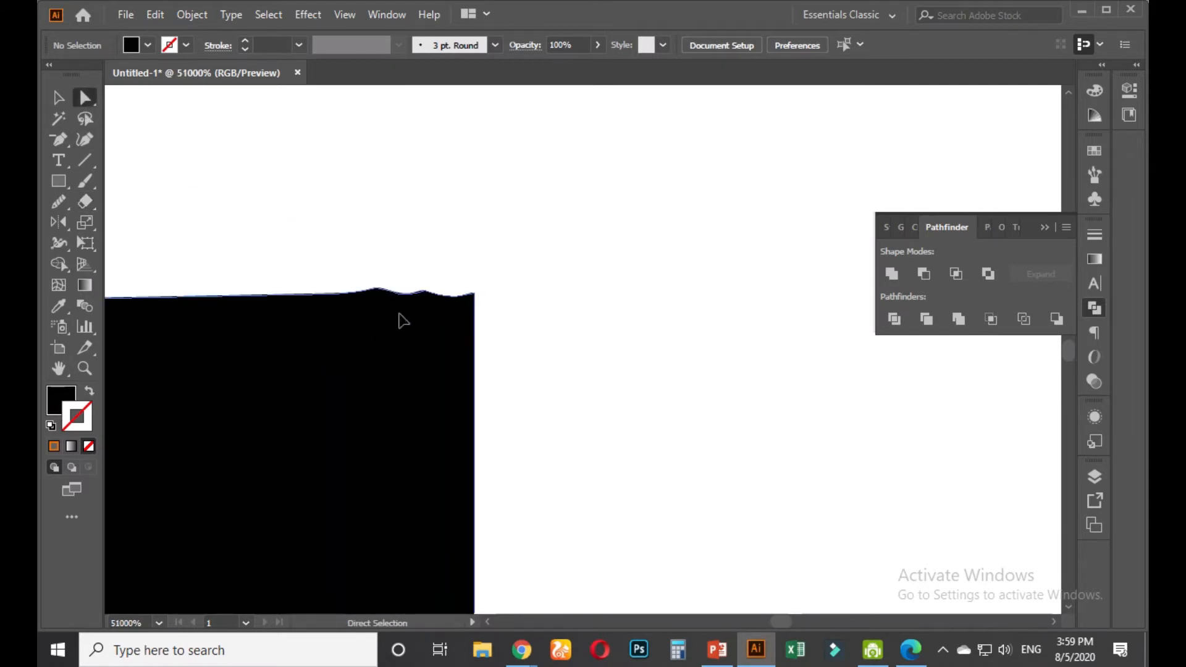
{"action": "left_click", "coordinate": [255, 320]}
{"action": "left_click", "coordinate": [58, 202]}
{"action": "left_click_drag", "start_coordinate": [323, 286], "coordinate": [456, 296]}
{"action": "left_click_drag", "start_coordinate": [368, 291], "coordinate": [479, 286]}
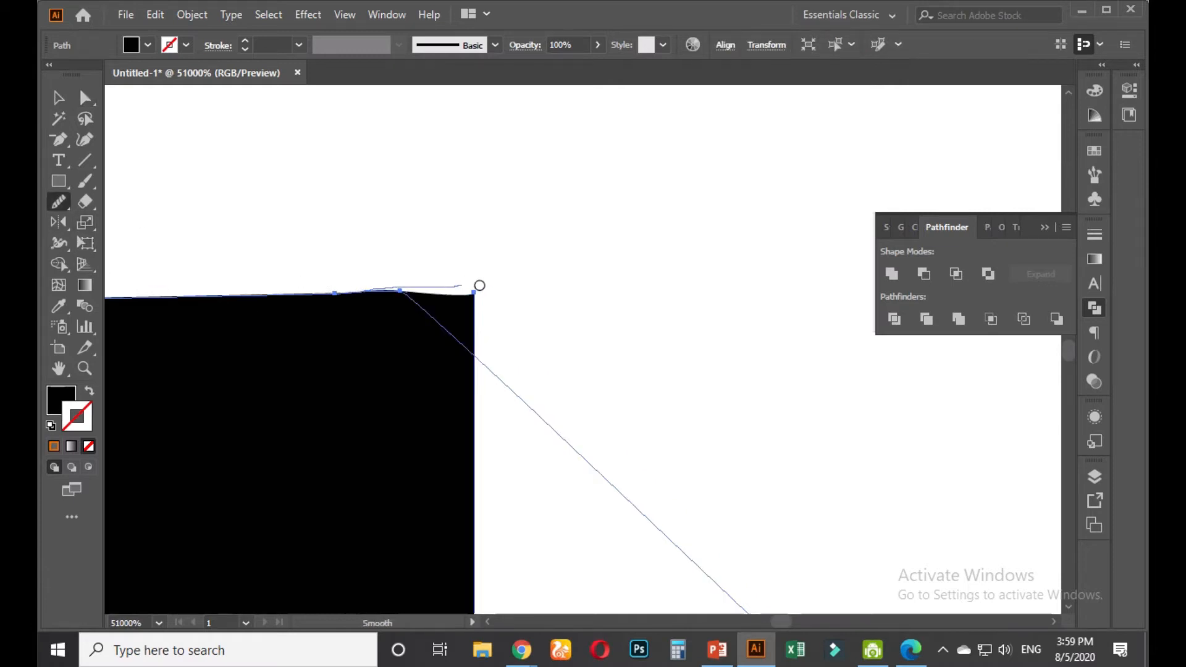
{"action": "left_click_drag", "start_coordinate": [389, 296], "coordinate": [488, 290]}
{"action": "left_click_drag", "start_coordinate": [337, 296], "coordinate": [513, 285]}
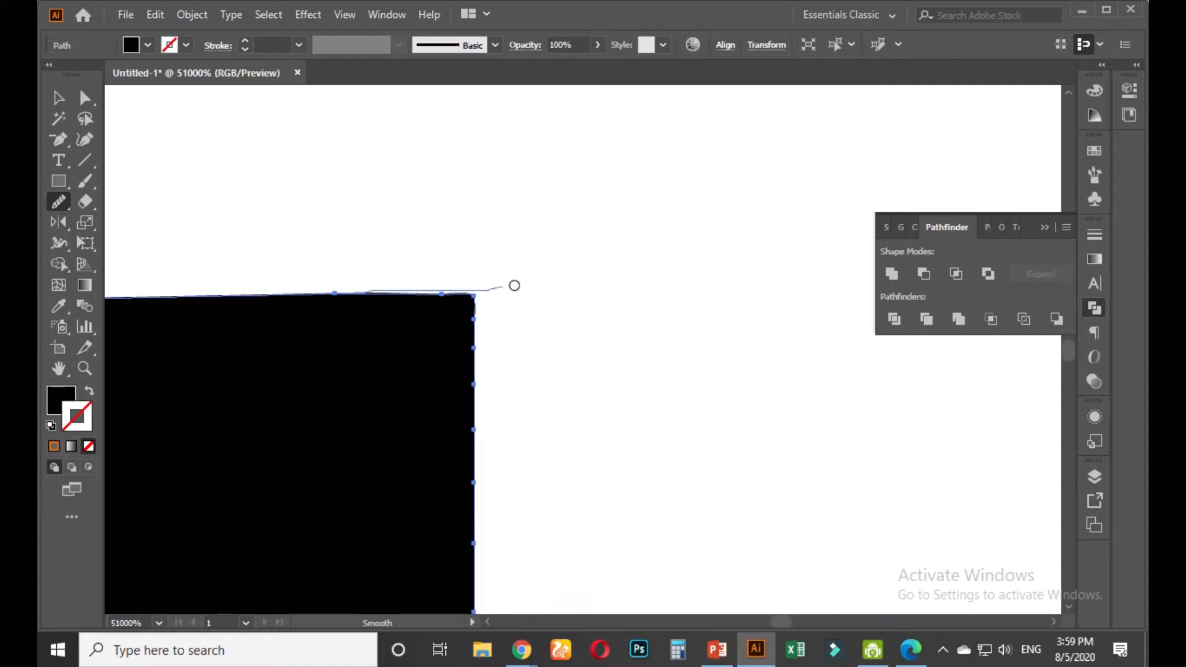
{"action": "left_click", "coordinate": [58, 98]}
{"action": "left_click", "coordinate": [554, 410]}
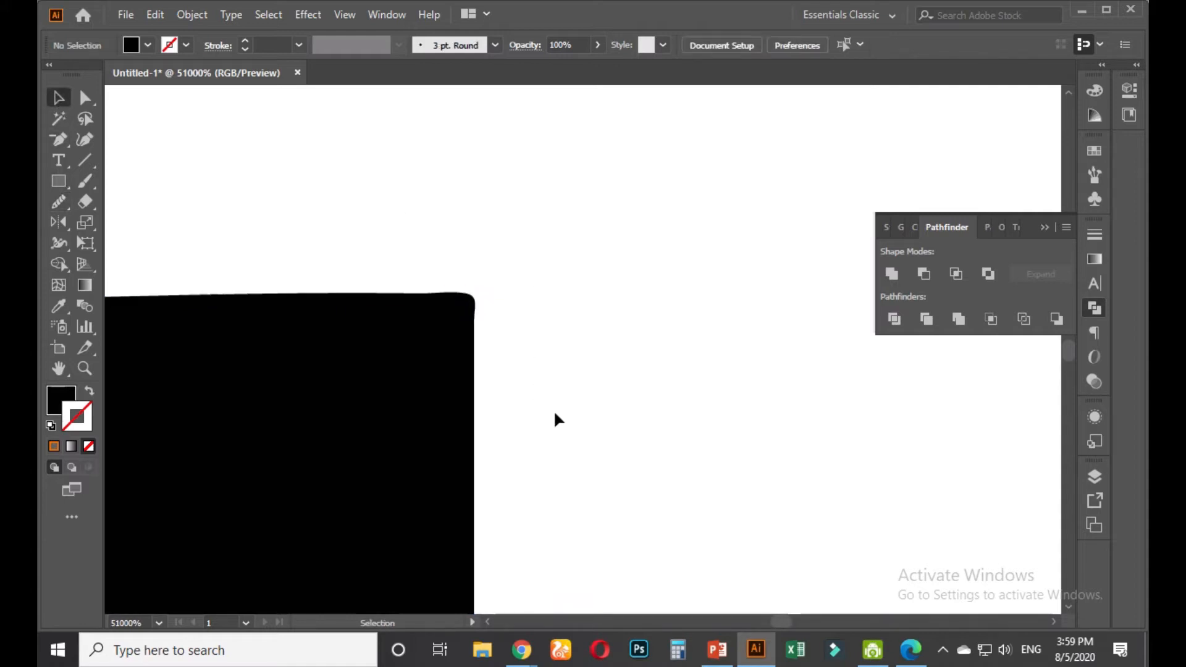
Group the black shield and its orange border together
{"action": "scroll", "coordinate": [564, 414], "scroll_direction": "down", "scroll_amount": 3}
{"action": "scroll", "coordinate": [564, 418], "scroll_direction": "down", "scroll_amount": 10}
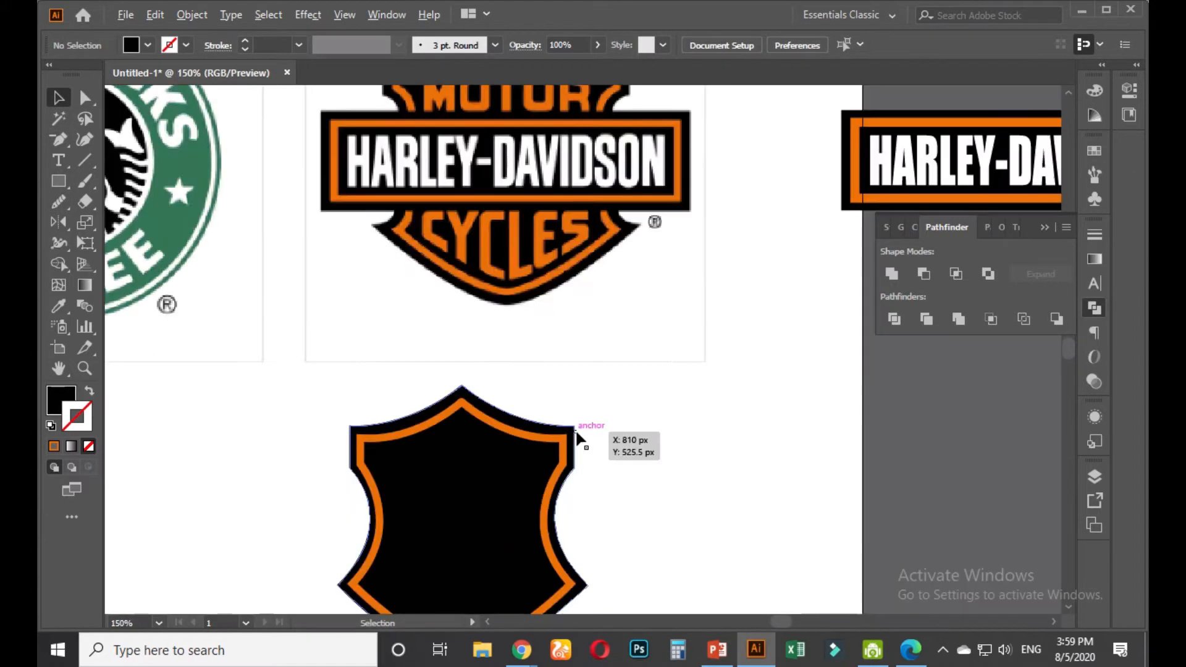
{"action": "left_click_drag", "start_coordinate": [338, 327], "coordinate": [571, 500]}
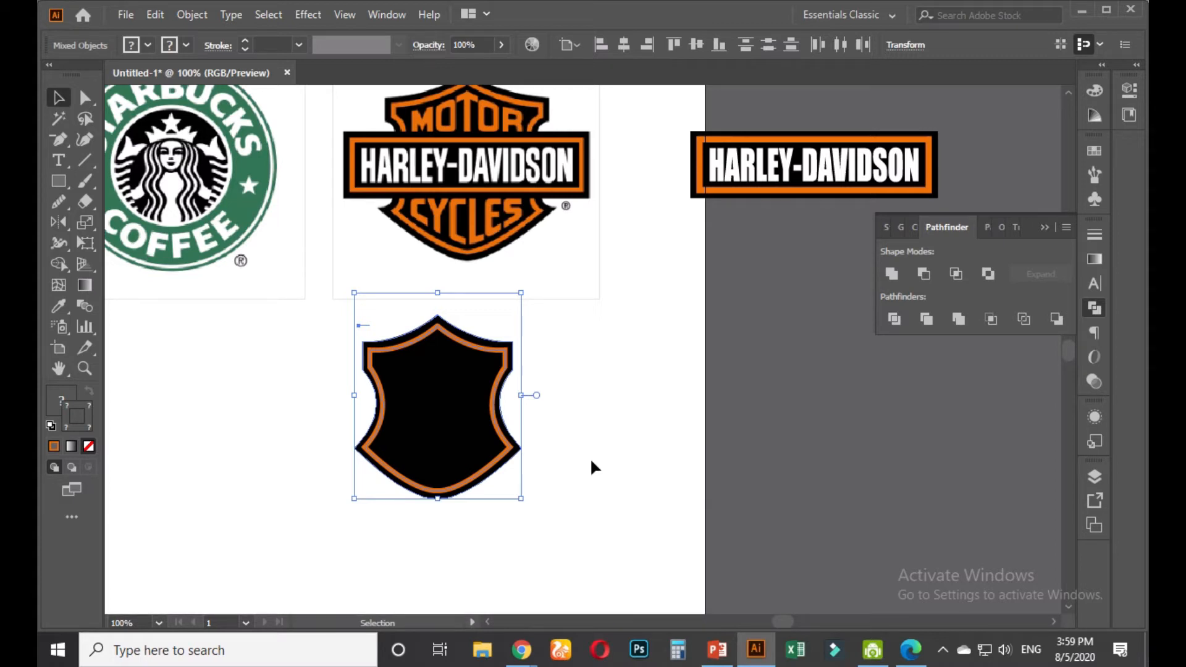
{"action": "key", "text": "a"}
{"action": "key", "text": "v"}
{"action": "left_click", "coordinate": [582, 384]}
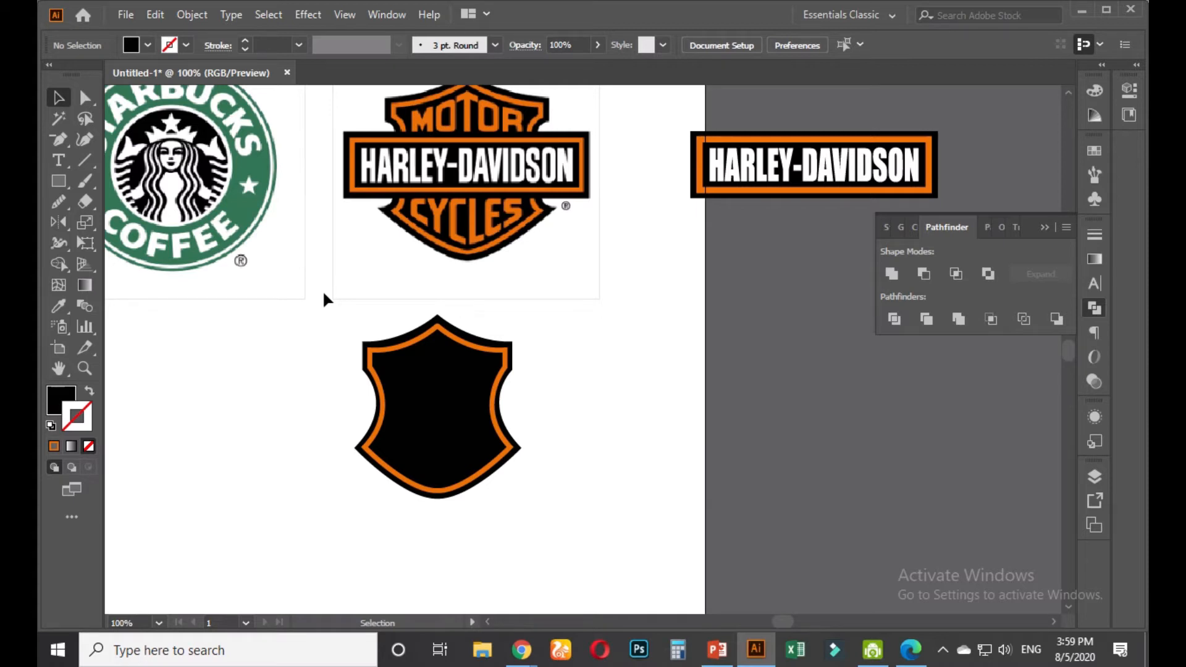
Ungroup the shield artwork to separate it from the stray object beside its upper-left edge
{"action": "scroll", "coordinate": [587, 321], "scroll_direction": "down", "scroll_amount": 2}
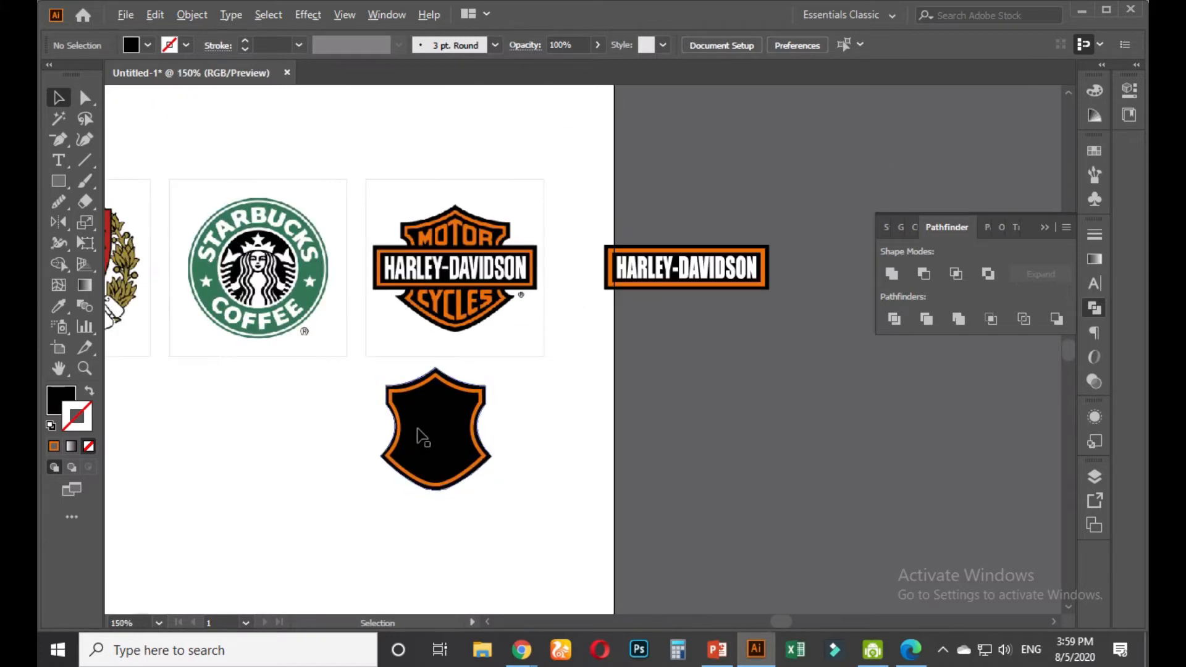
{"action": "scroll", "coordinate": [418, 431], "scroll_direction": "up", "scroll_amount": 2}
{"action": "left_click_drag", "start_coordinate": [300, 317], "coordinate": [584, 443]}
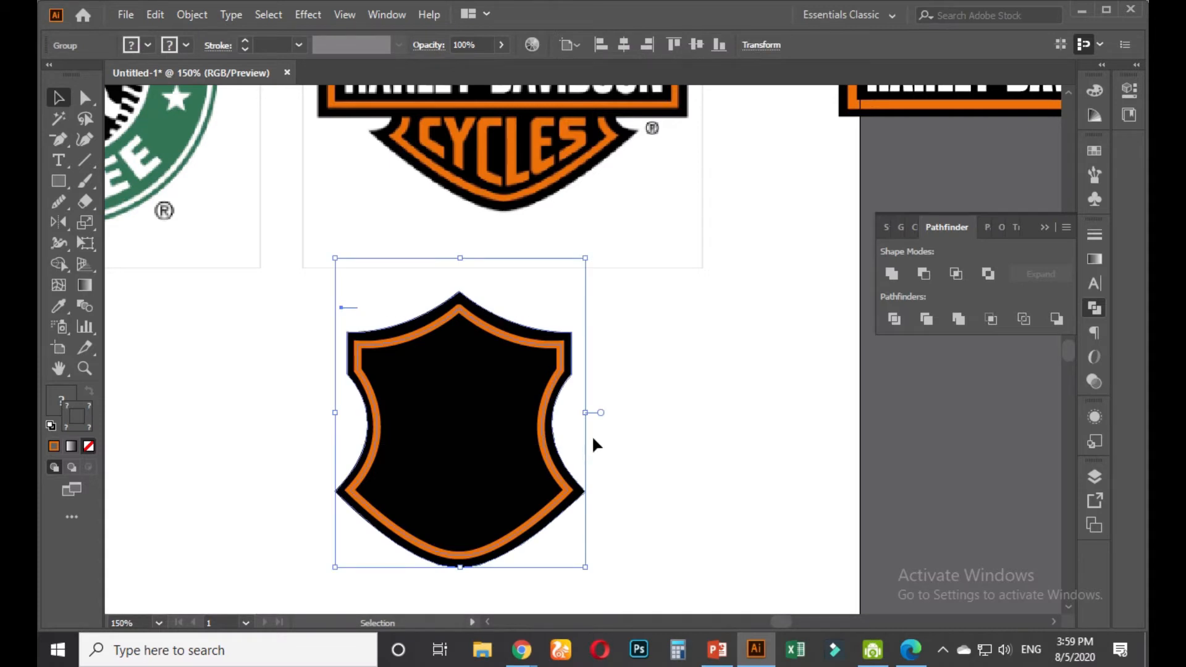
{"action": "left_click", "coordinate": [679, 391]}
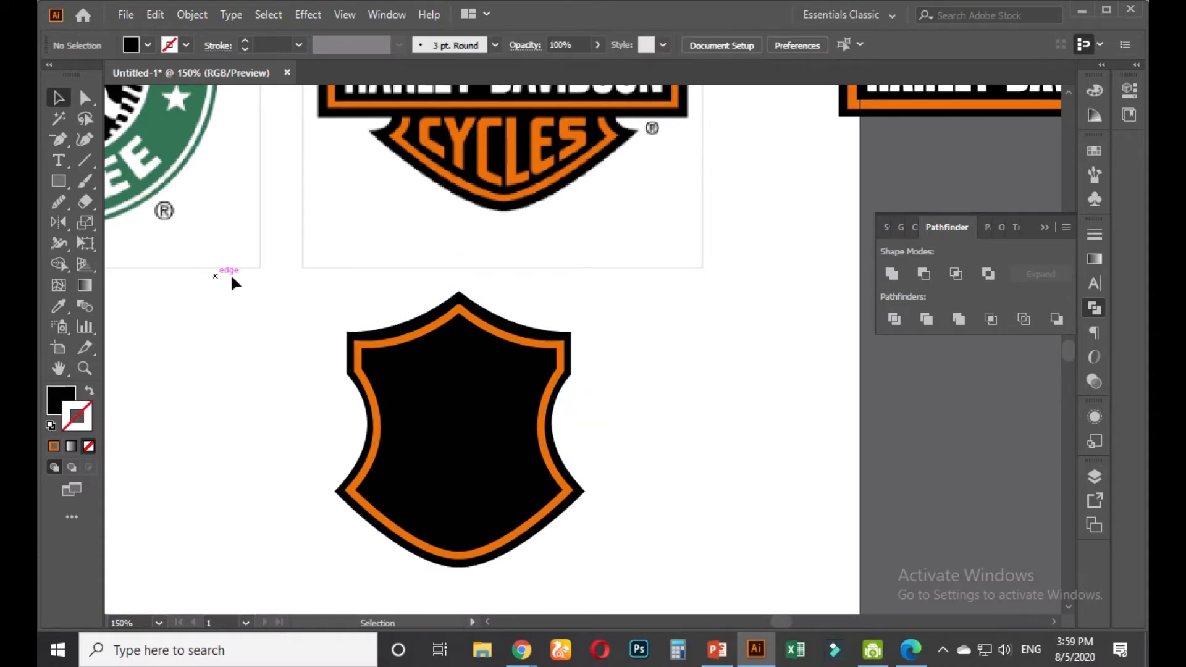
{"action": "left_click_drag", "start_coordinate": [375, 302], "coordinate": [378, 318]}
{"action": "right_click", "coordinate": [375, 316]}
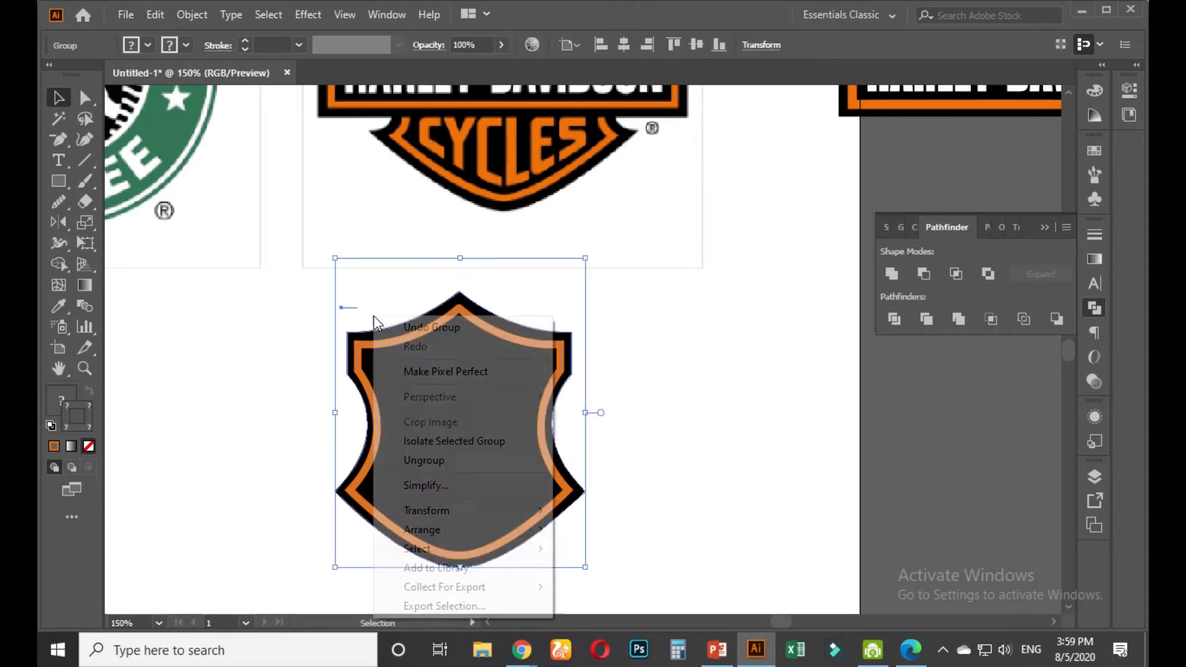
{"action": "left_click", "coordinate": [433, 459]}
Delete the stray empty text object beside the black shield's upper-left edge
{"action": "left_click", "coordinate": [287, 413]}
{"action": "left_click_drag", "start_coordinate": [303, 273], "coordinate": [377, 318]}
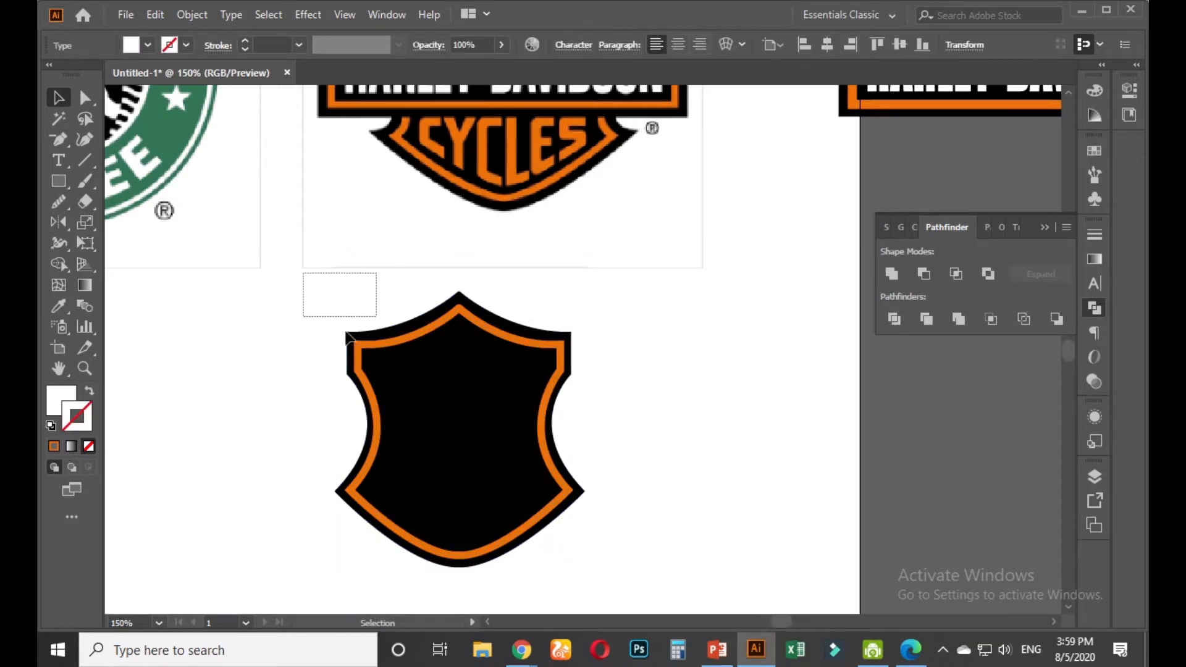
{"action": "left_click", "coordinate": [307, 356]}
Group the black shield with its orange border, without the stray object, and deselect it
{"action": "left_click_drag", "start_coordinate": [330, 290], "coordinate": [588, 543]}
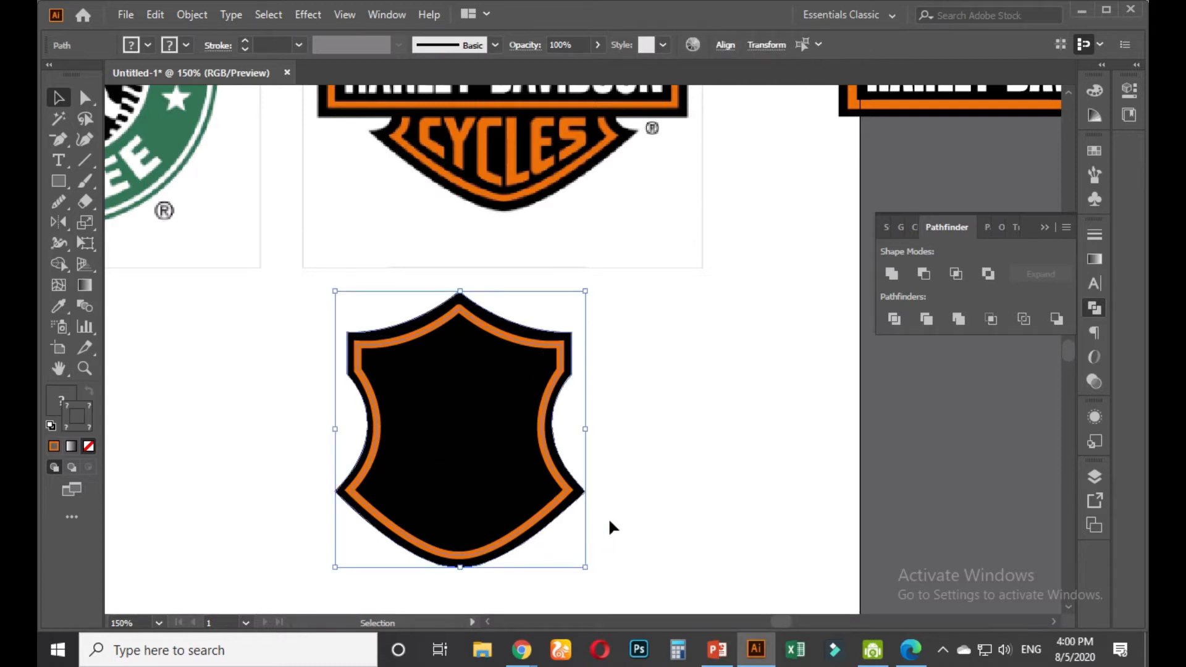
{"action": "key", "text": "a"}
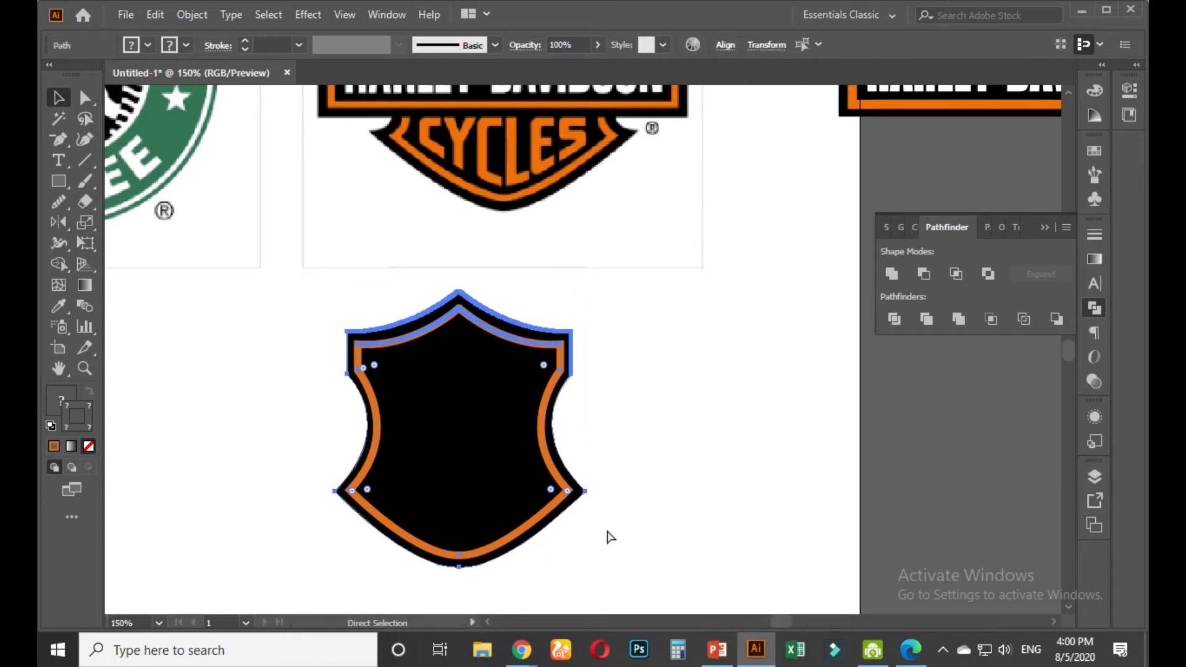
{"action": "key", "text": "v"}
{"action": "left_click", "coordinate": [696, 422]}
Compare the redrawn shield with the reference Harley-Davidson logo and the separate name banner
{"action": "key", "text": "ctrl+minus"}
{"action": "key", "text": "ctrl+minus"}
{"action": "left_click_drag", "start_coordinate": [666, 401], "coordinate": [508, 396]}
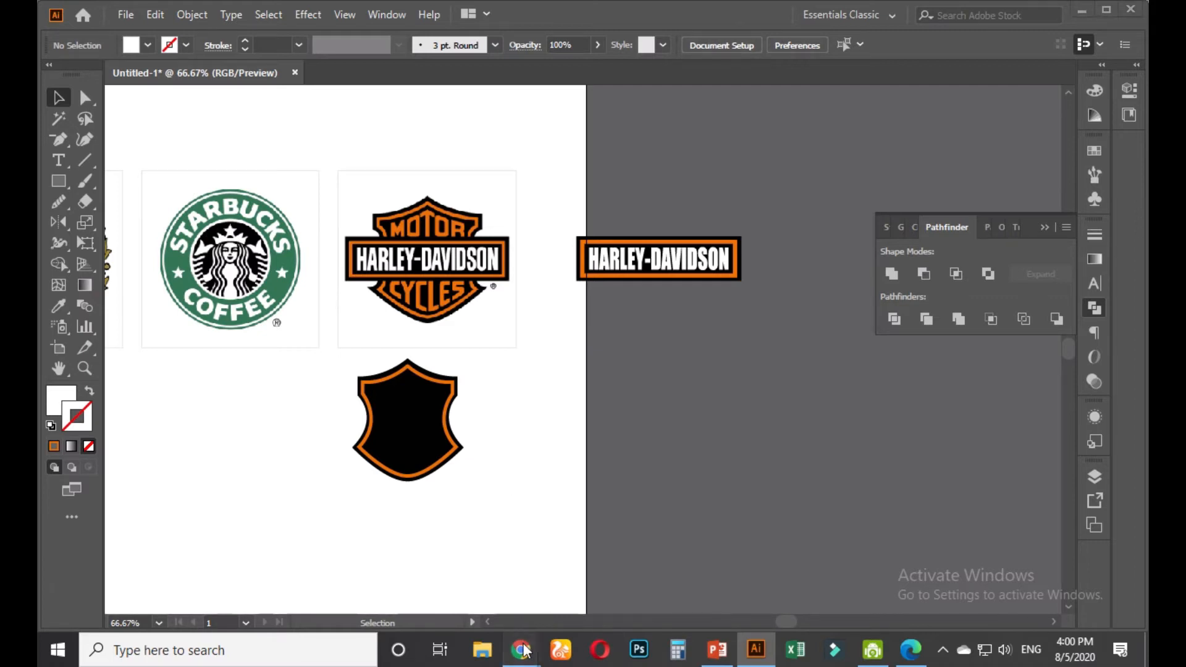
{"action": "mouse_move", "coordinate": [523, 651]}
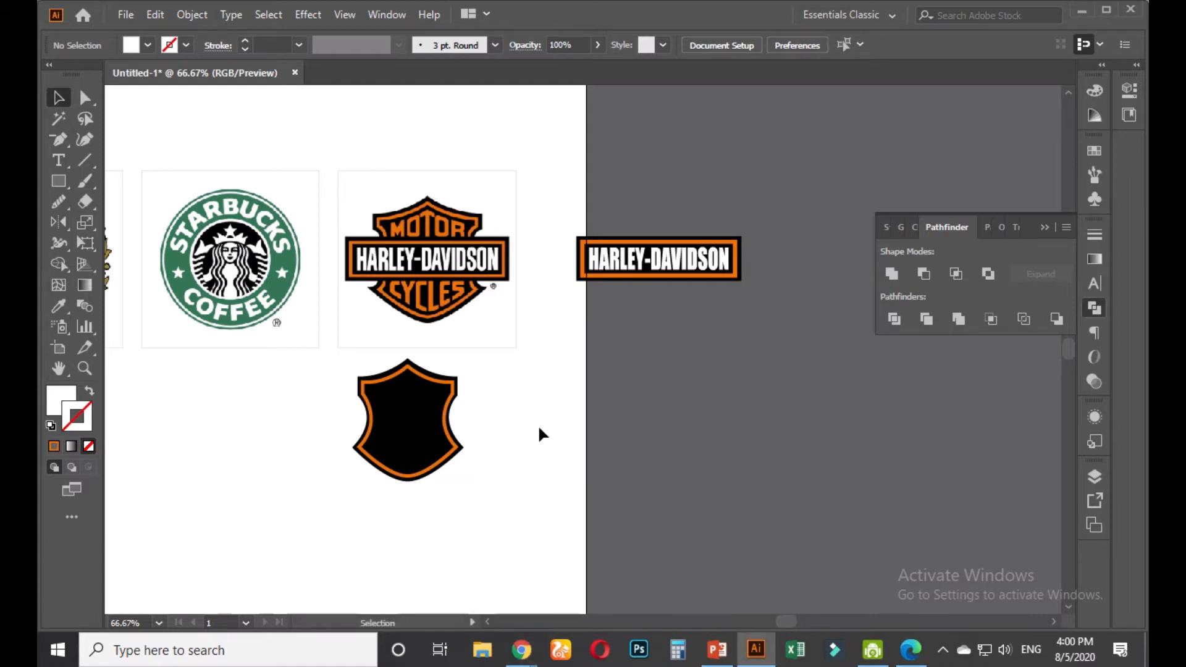
{"action": "scroll", "coordinate": [466, 422], "scroll_direction": "up", "scroll_amount": 1}
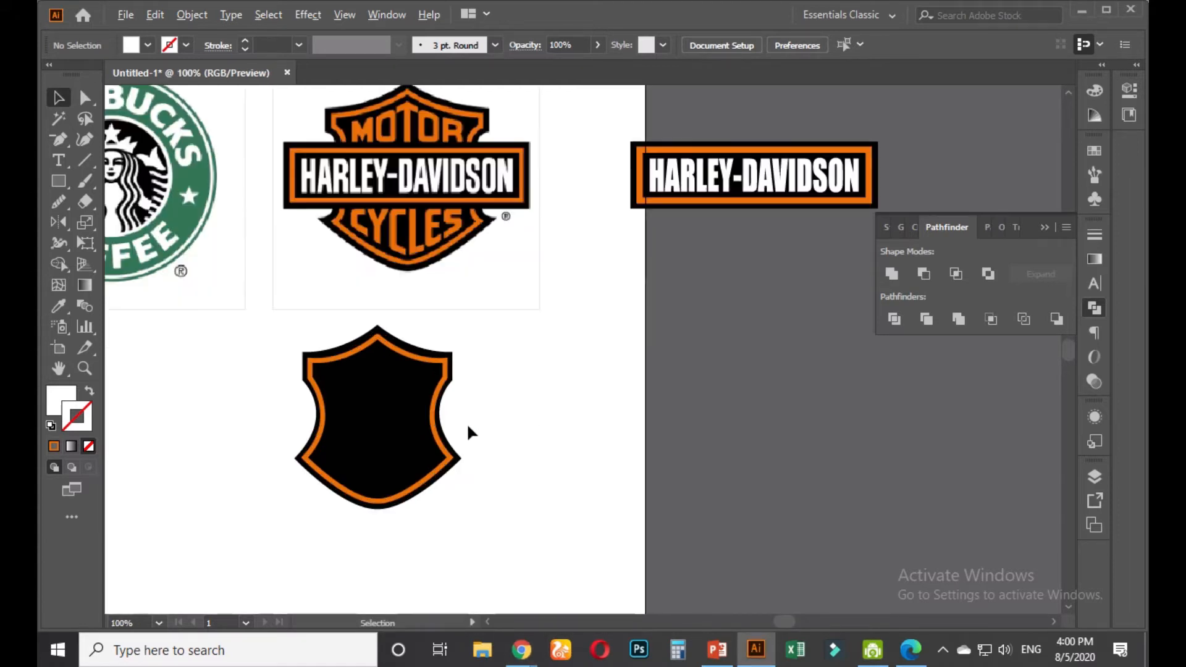
{"action": "scroll", "coordinate": [415, 413], "scroll_direction": "up", "scroll_amount": 1}
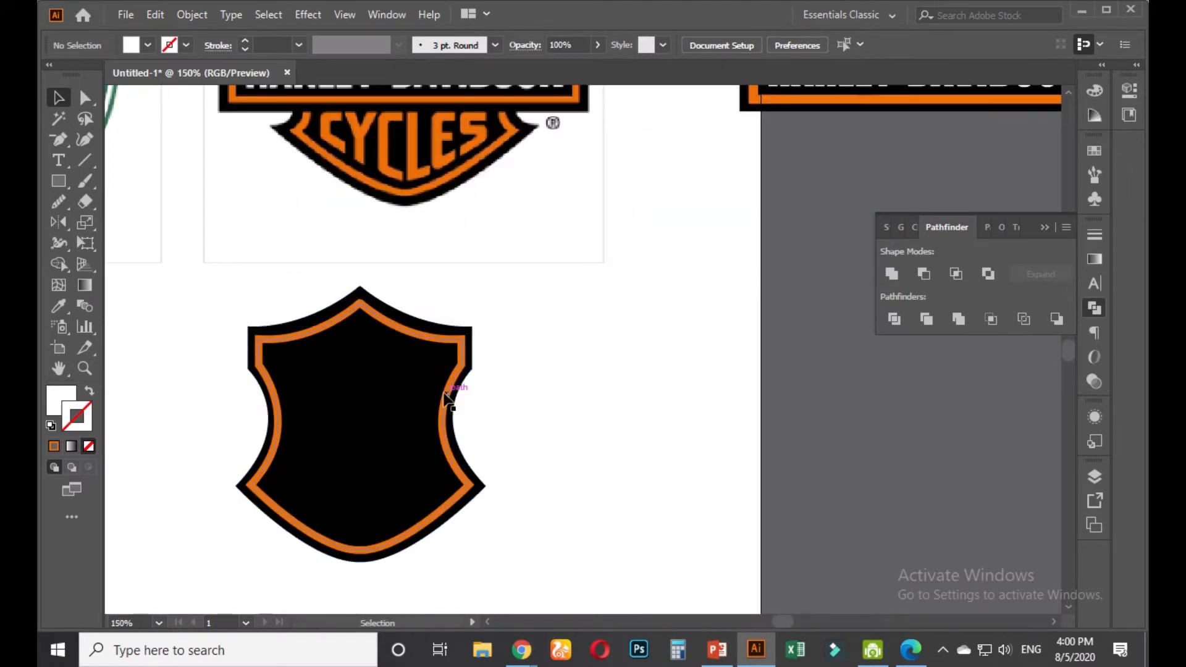
{"action": "scroll", "coordinate": [447, 399], "scroll_direction": "down", "scroll_amount": 1}
{"action": "scroll", "coordinate": [527, 312], "scroll_direction": "up", "scroll_amount": 2}
{"action": "scroll", "coordinate": [489, 383], "scroll_direction": "down", "scroll_amount": 1}
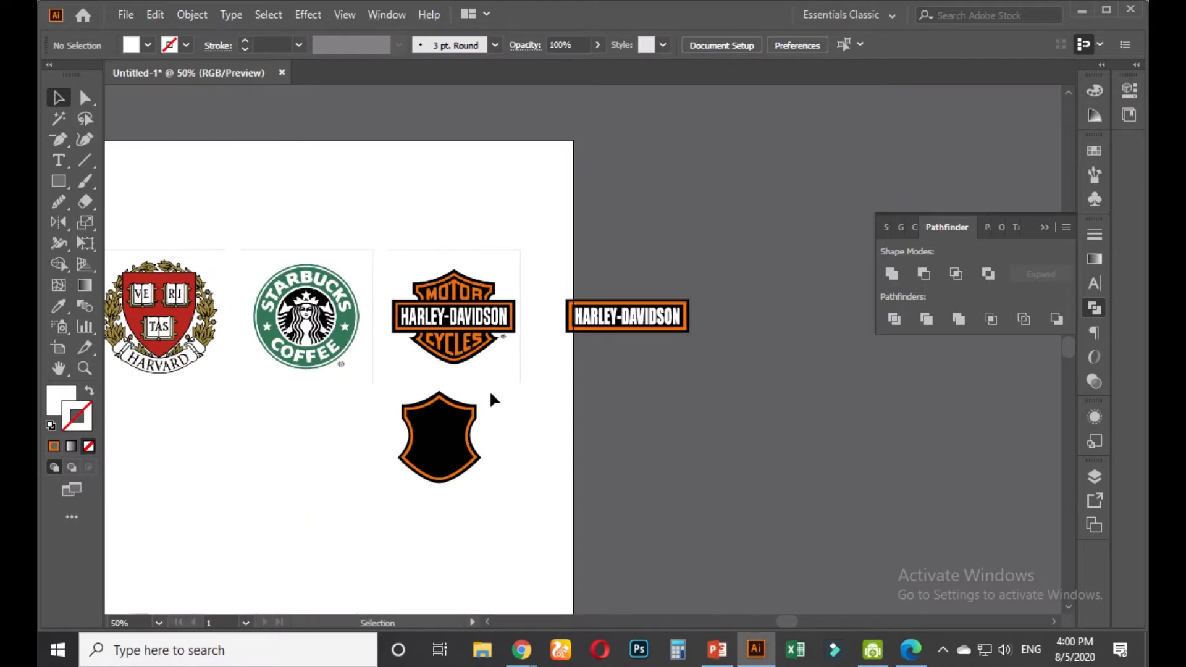
{"action": "scroll", "coordinate": [506, 404], "scroll_direction": "up", "scroll_amount": 1}
{"action": "scroll", "coordinate": [520, 393], "scroll_direction": "up", "scroll_amount": 1}
{"action": "scroll", "coordinate": [522, 396], "scroll_direction": "up", "scroll_amount": 1}
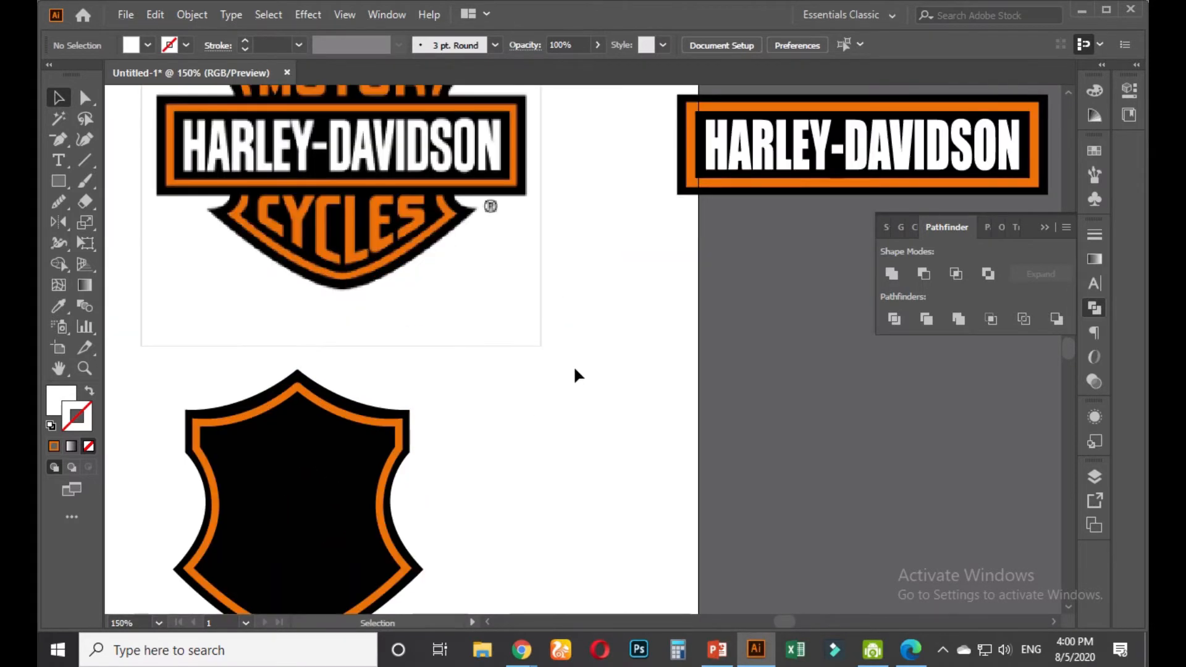
{"action": "scroll", "coordinate": [575, 362], "scroll_direction": "down", "scroll_amount": 1}
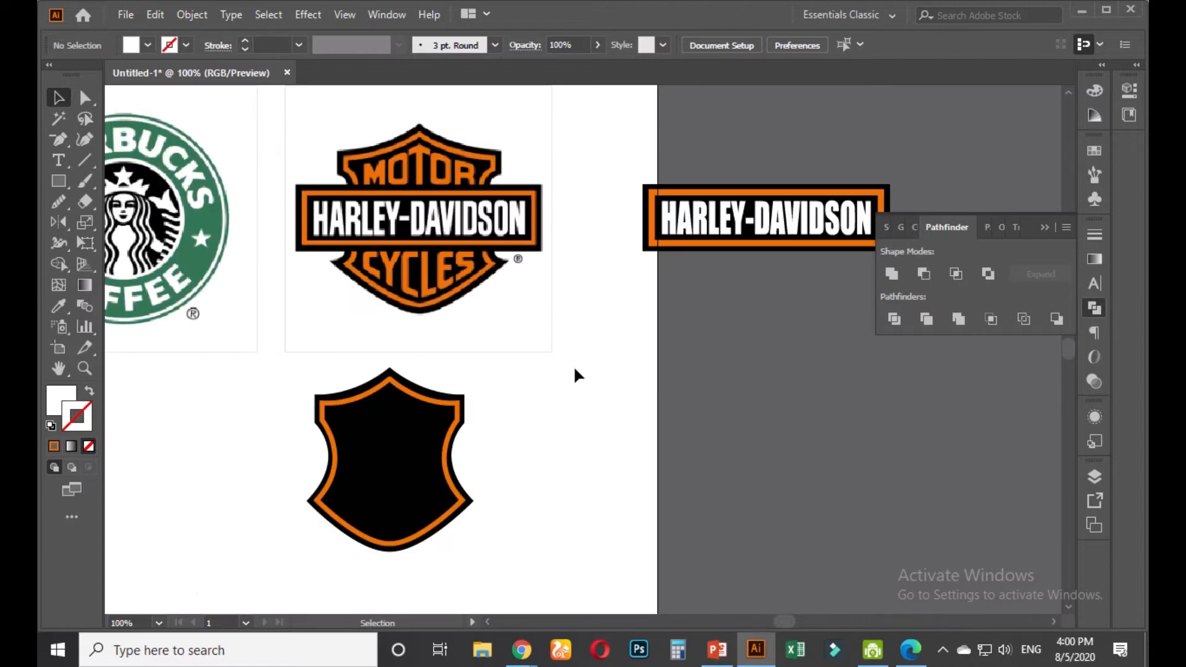
{"action": "left_click_drag", "start_coordinate": [565, 379], "coordinate": [509, 380]}
Move the shield group onto the separate HARLEY-DAVIDSON banner and send it to the back
{"action": "left_click", "coordinate": [395, 420]}
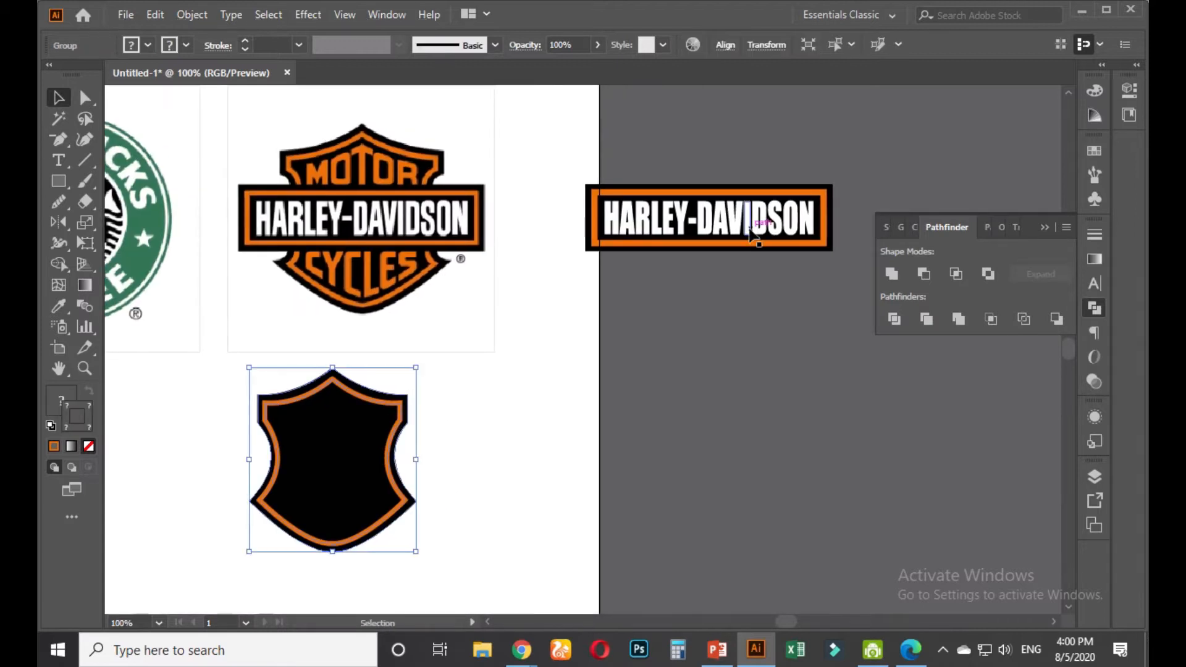
{"action": "left_click_drag", "start_coordinate": [355, 444], "coordinate": [749, 212]}
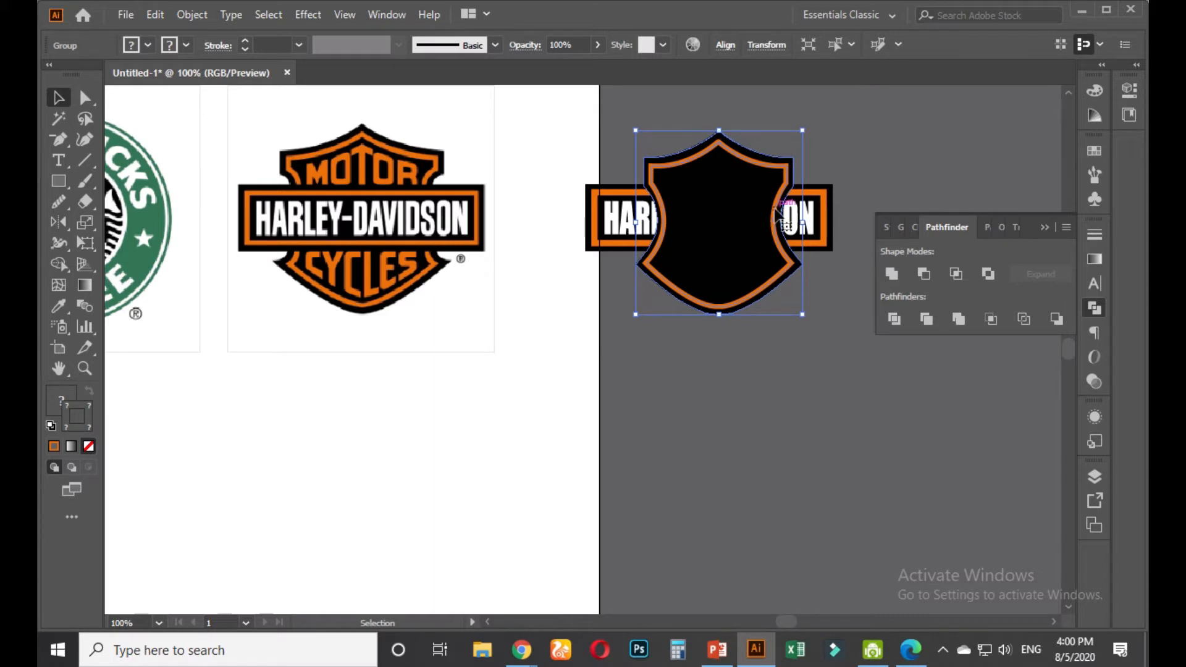
{"action": "right_click", "coordinate": [741, 208]}
{"action": "mouse_move", "coordinate": [821, 426]}
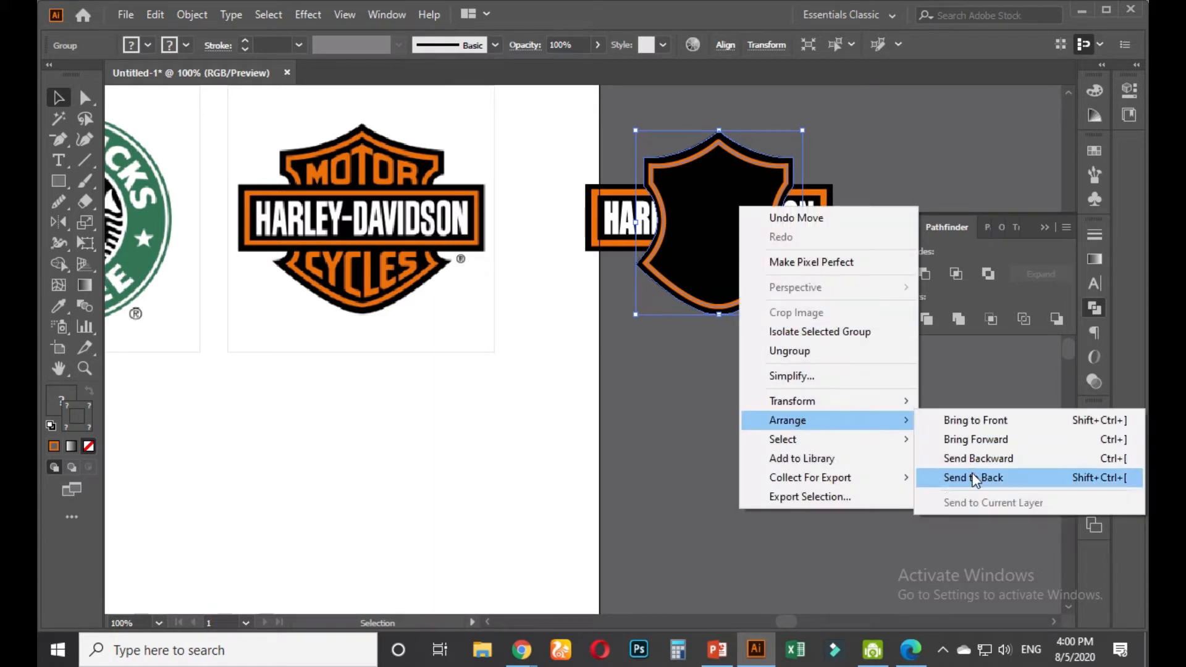
{"action": "left_click", "coordinate": [960, 476]}
{"action": "left_click", "coordinate": [799, 391]}
{"action": "left_click_drag", "start_coordinate": [752, 369], "coordinate": [659, 446]}
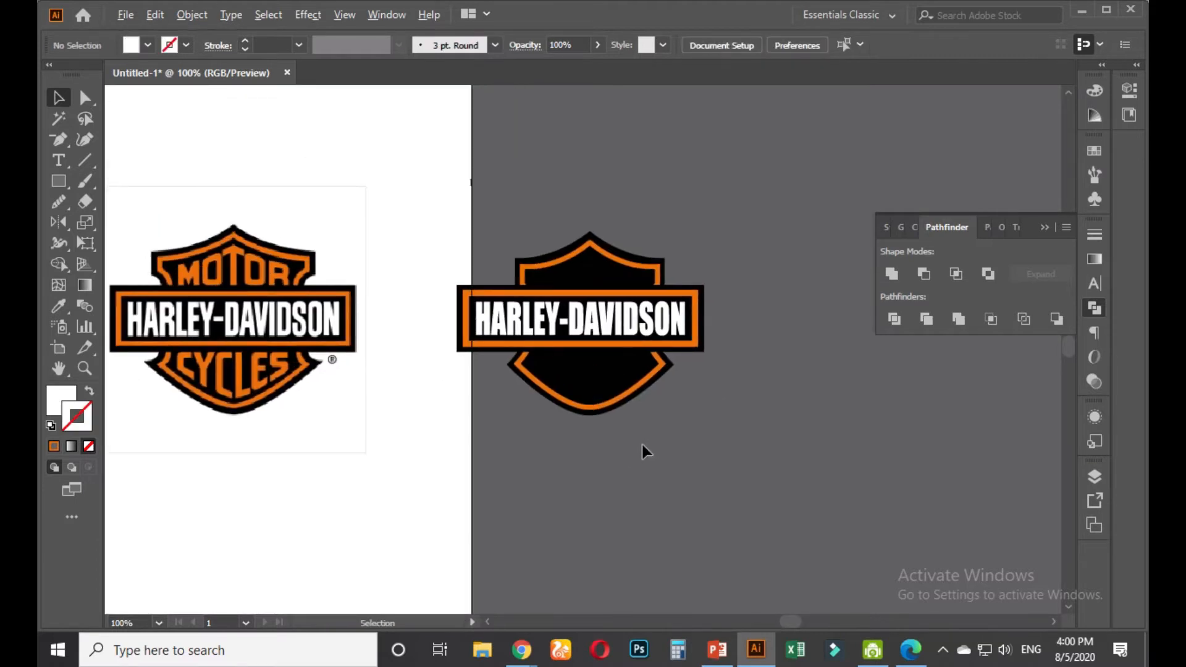
Expand the fill and stroke of the shield behind the HARLEY-DAVIDSON banner
{"action": "key", "text": "ctrl+plus"}
{"action": "left_click_drag", "start_coordinate": [603, 355], "coordinate": [362, 310]}
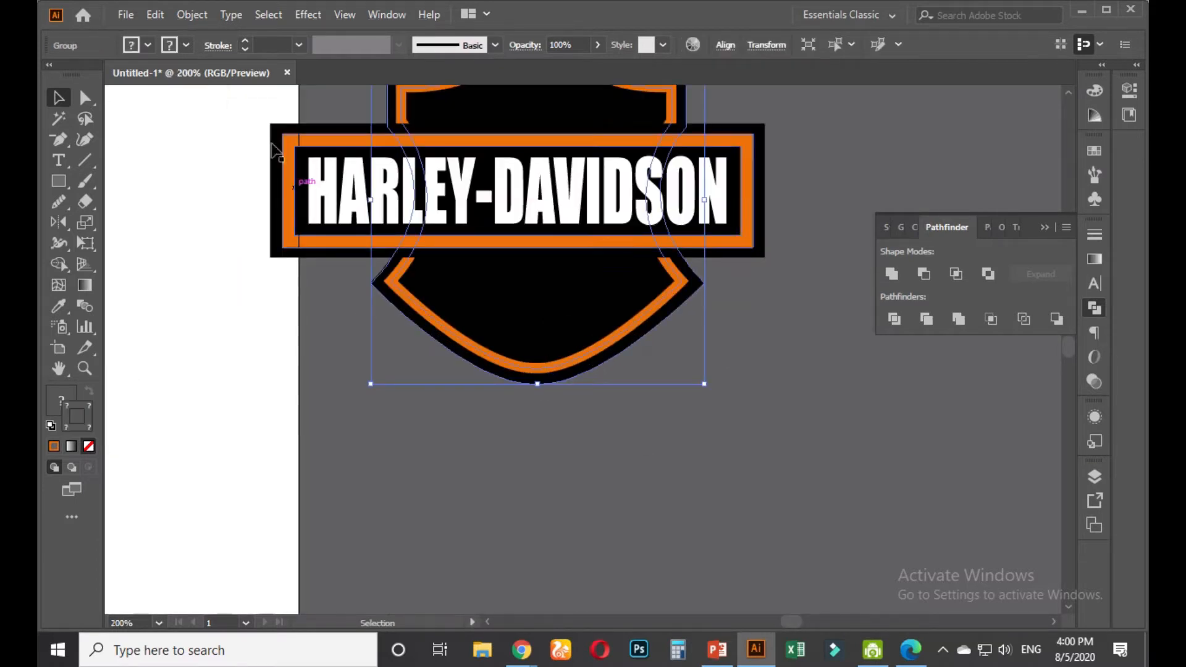
{"action": "left_click", "coordinate": [184, 17]}
{"action": "left_click", "coordinate": [266, 231]}
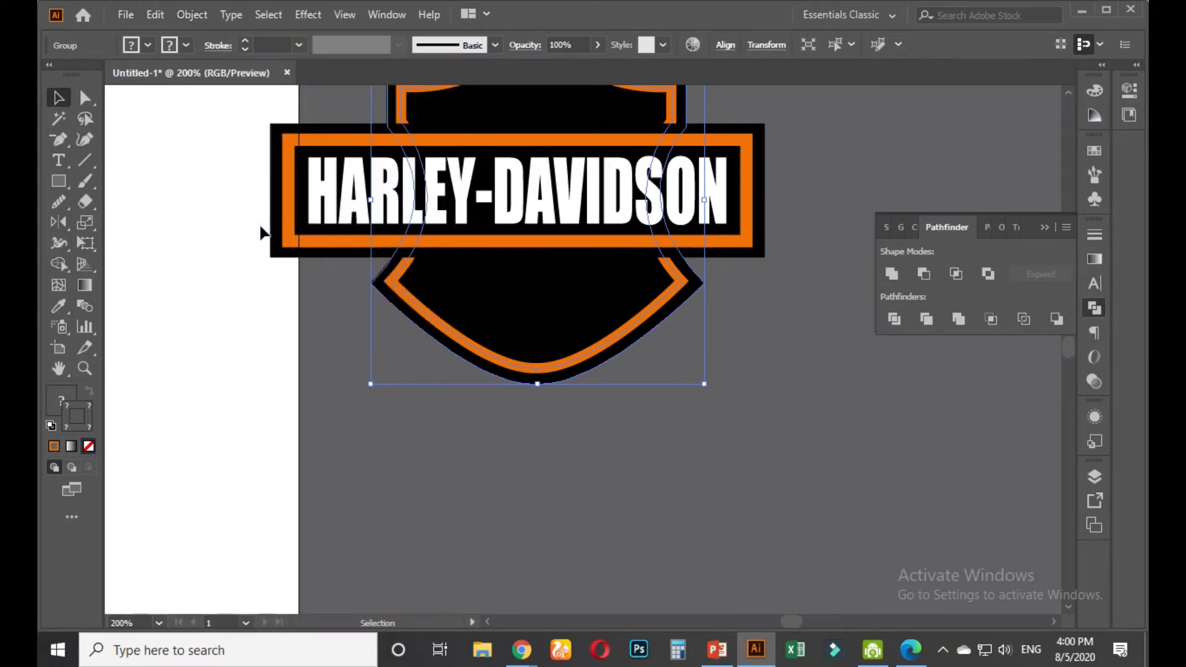
{"action": "left_click", "coordinate": [184, 13]}
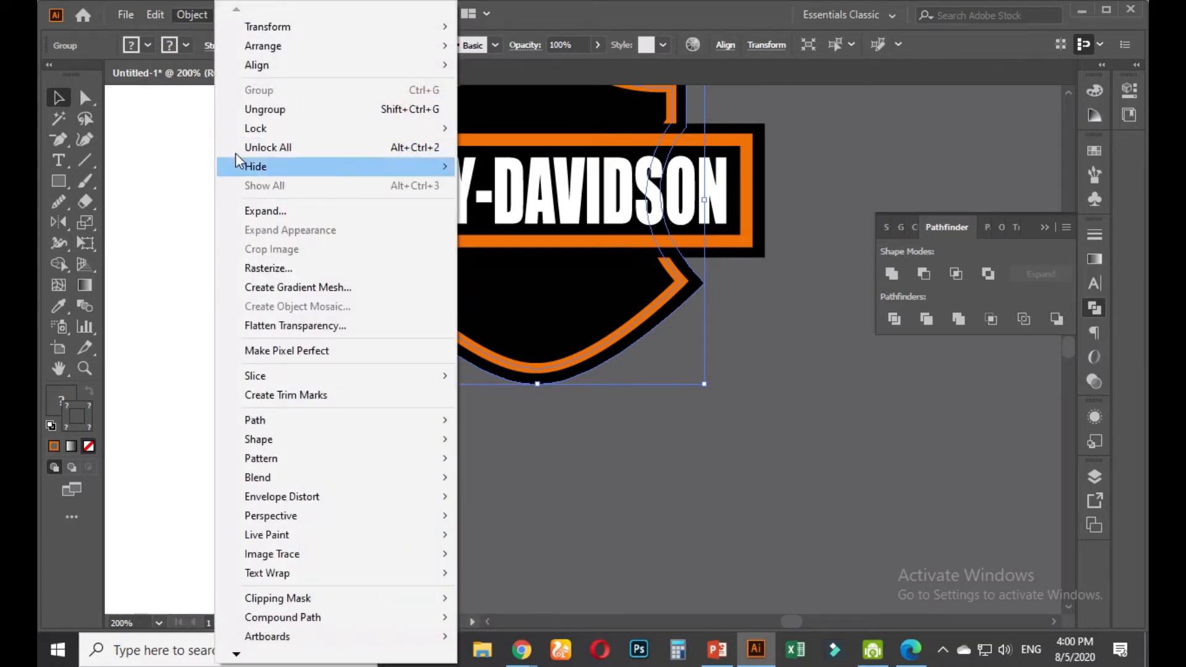
{"action": "mouse_move", "coordinate": [229, 130]}
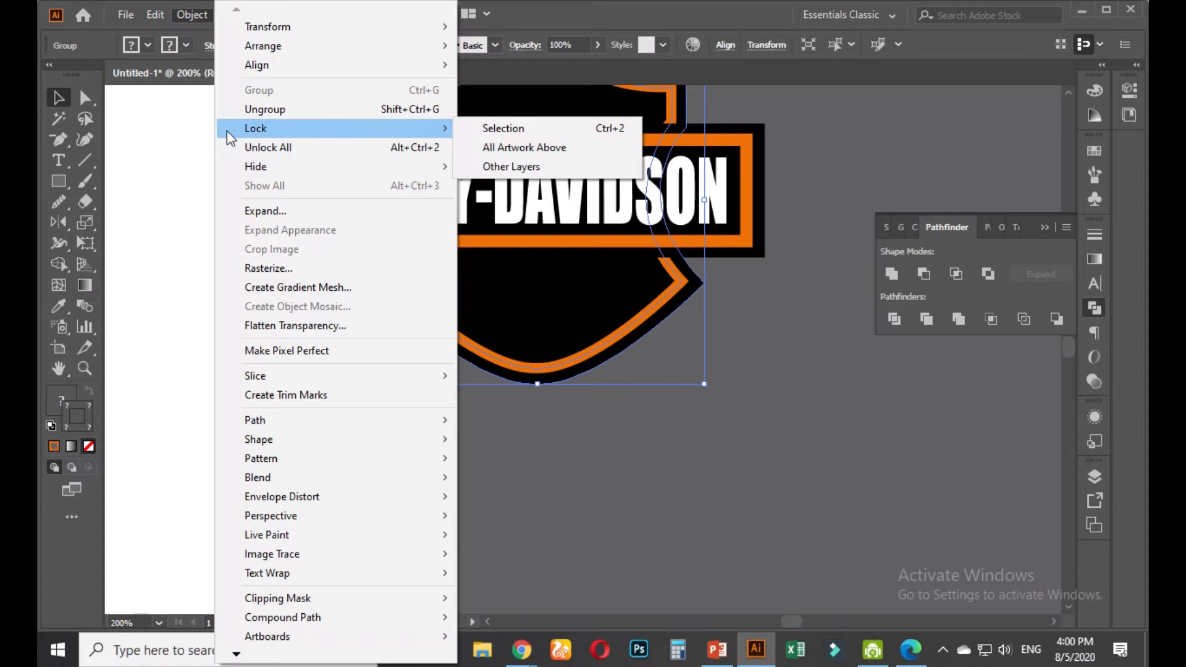
{"action": "left_click", "coordinate": [276, 213]}
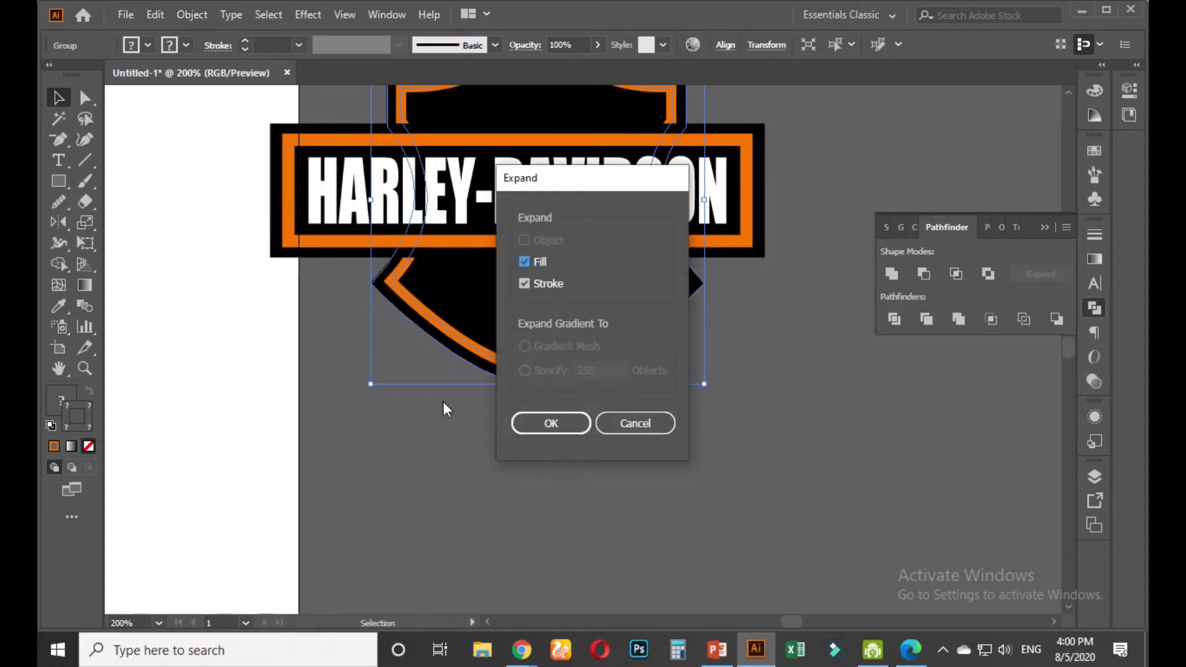
{"action": "left_click", "coordinate": [559, 417]}
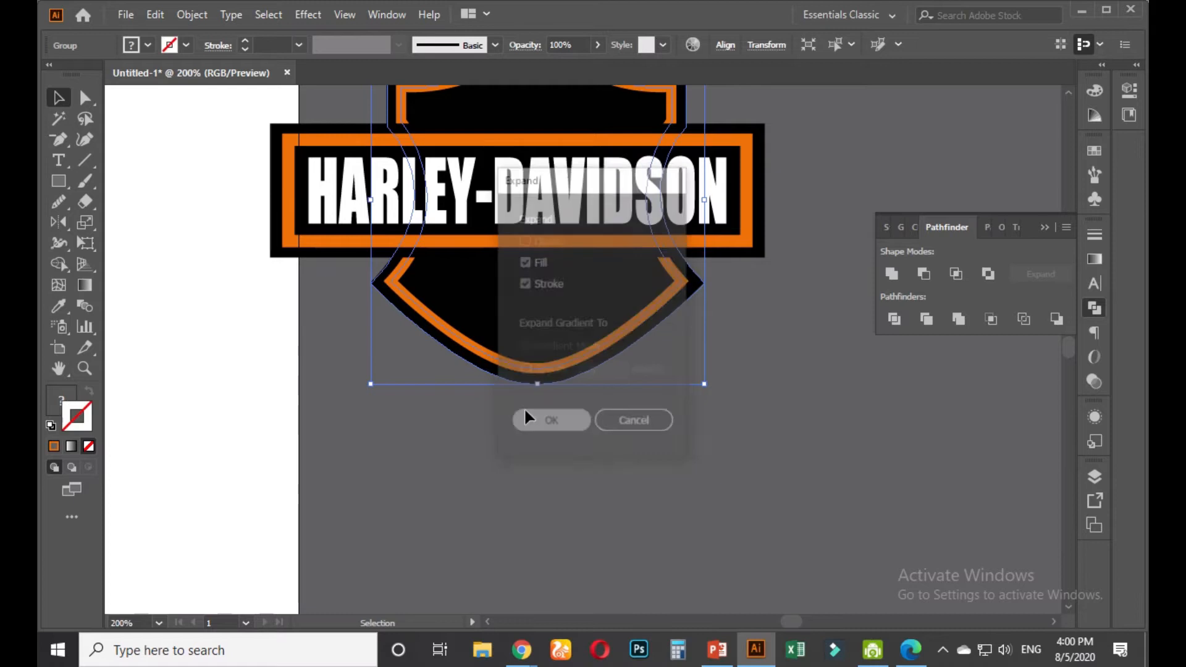
{"action": "left_click", "coordinate": [533, 447]}
Ungroup the expanded shield artwork and deselect it
{"action": "left_click", "coordinate": [529, 339]}
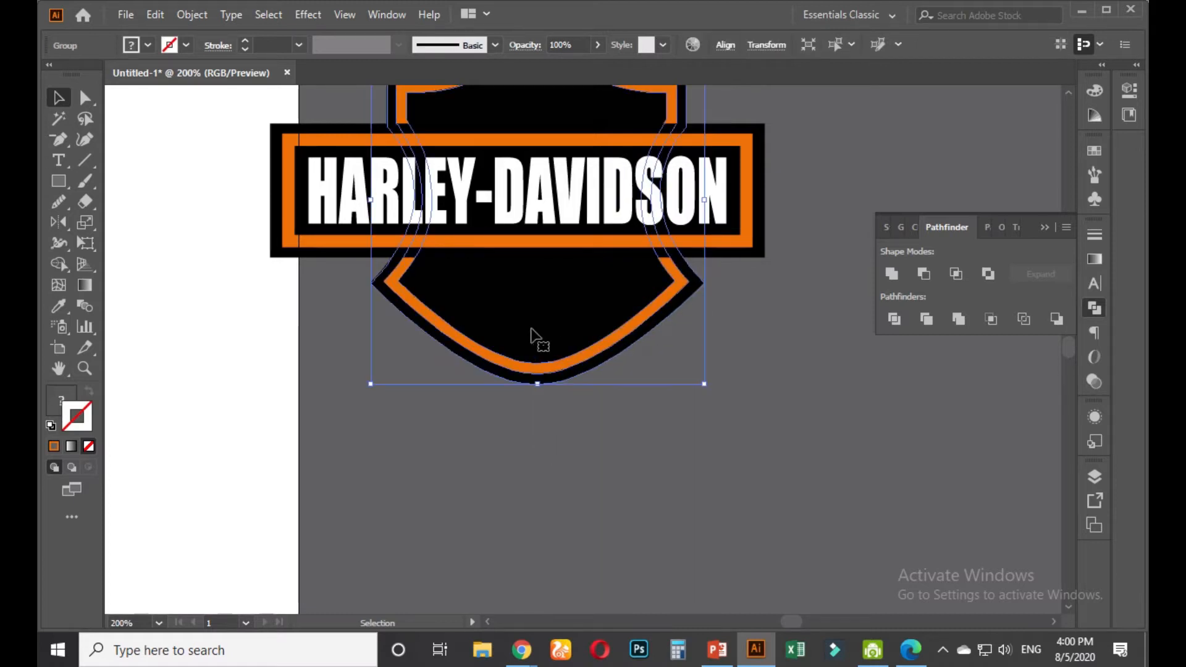
{"action": "right_click", "coordinate": [532, 329]}
{"action": "left_click", "coordinate": [595, 469]}
{"action": "left_click", "coordinate": [408, 428]}
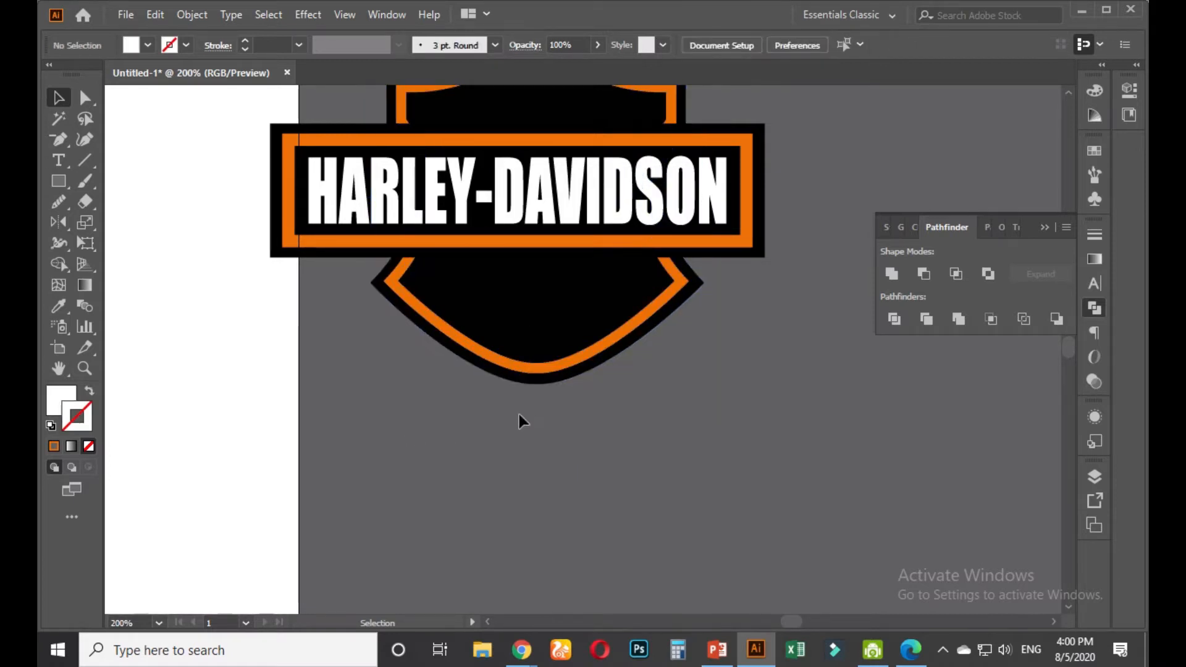
Align the shield's horizontal and vertical centers to the HARLEY-DAVIDSON banner, using the banner as key object
{"action": "scroll", "coordinate": [519, 414], "scroll_direction": "up", "scroll_amount": 2}
{"action": "scroll", "coordinate": [476, 510], "scroll_direction": "down", "scroll_amount": 2, "text": "alt"}
{"action": "left_click_drag", "start_coordinate": [528, 491], "coordinate": [444, 272]}
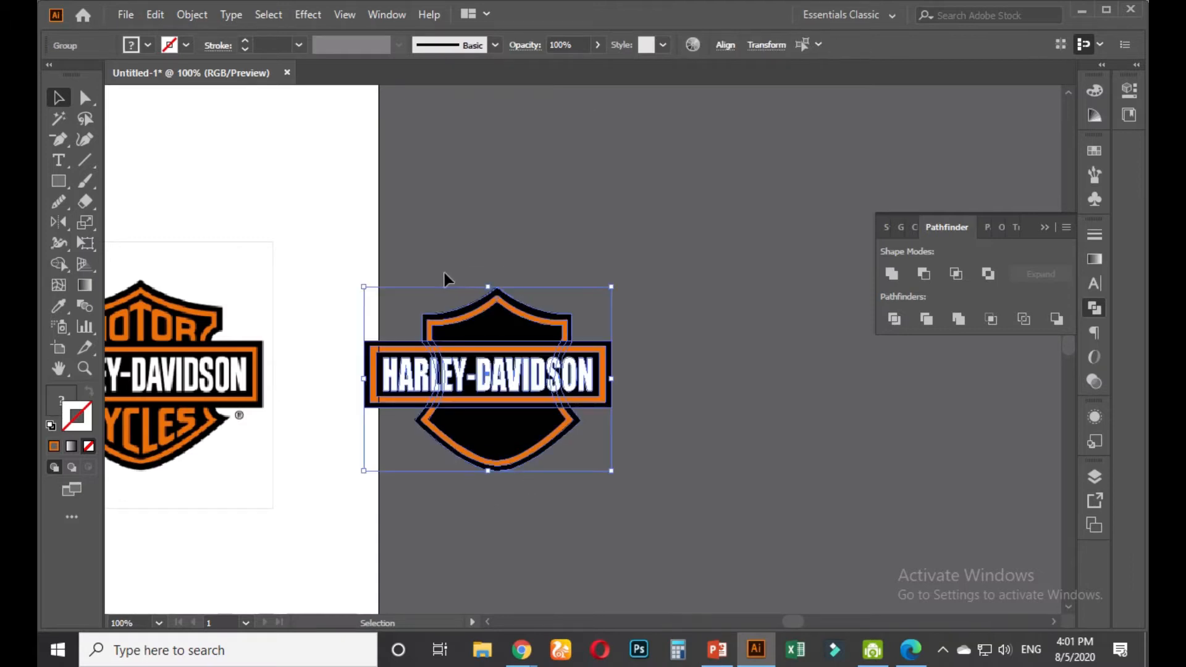
{"action": "left_click", "coordinate": [489, 352]}
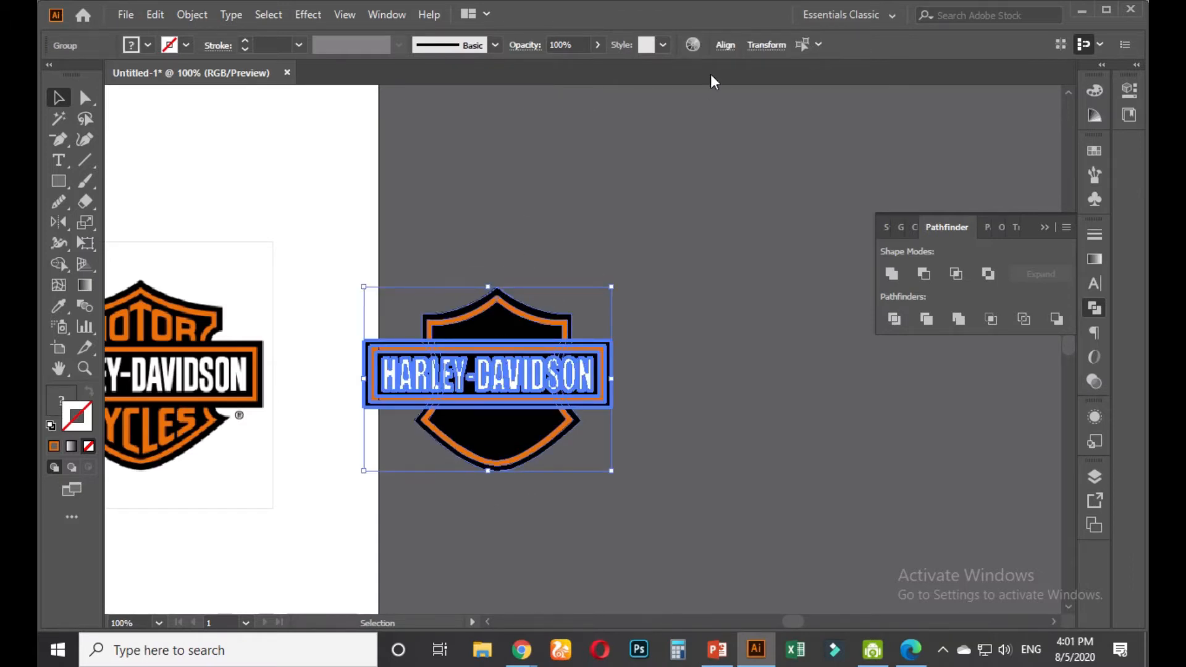
{"action": "left_click", "coordinate": [726, 46]}
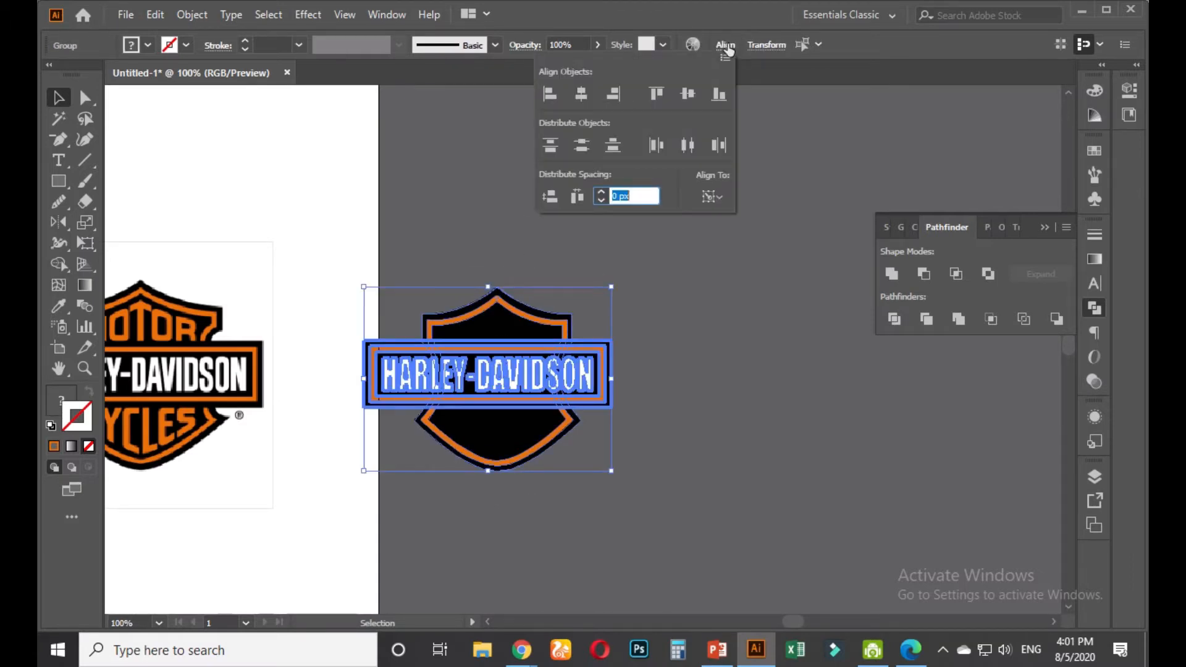
{"action": "left_click", "coordinate": [583, 92]}
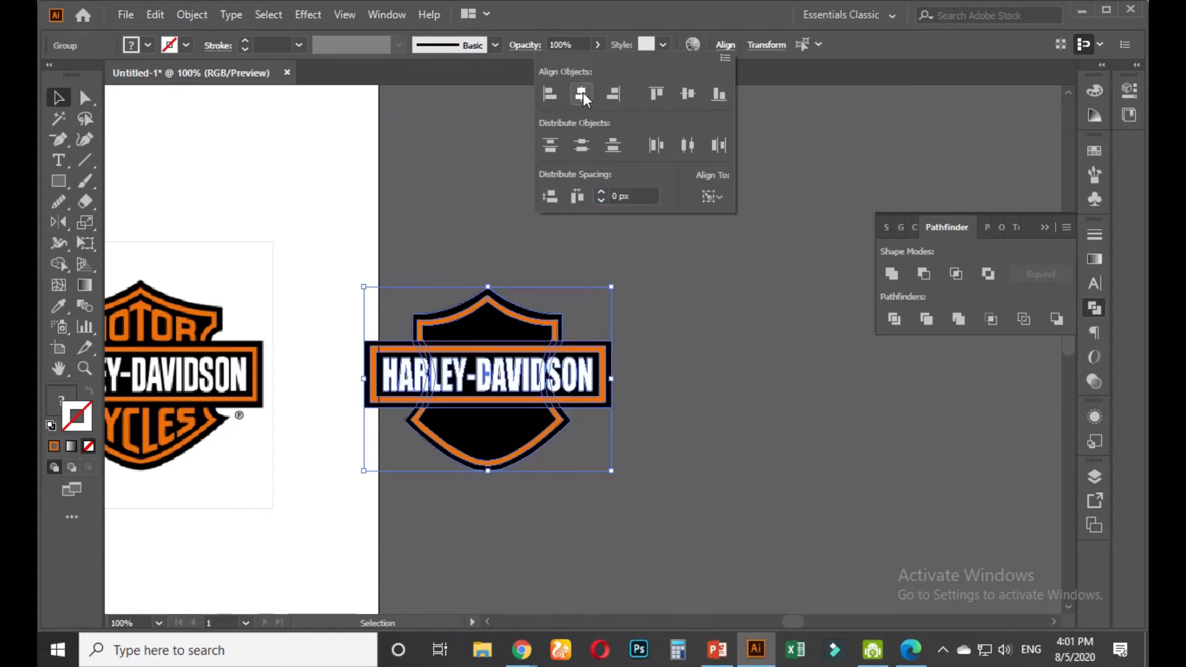
{"action": "left_click", "coordinate": [693, 94]}
{"action": "left_click", "coordinate": [689, 323]}
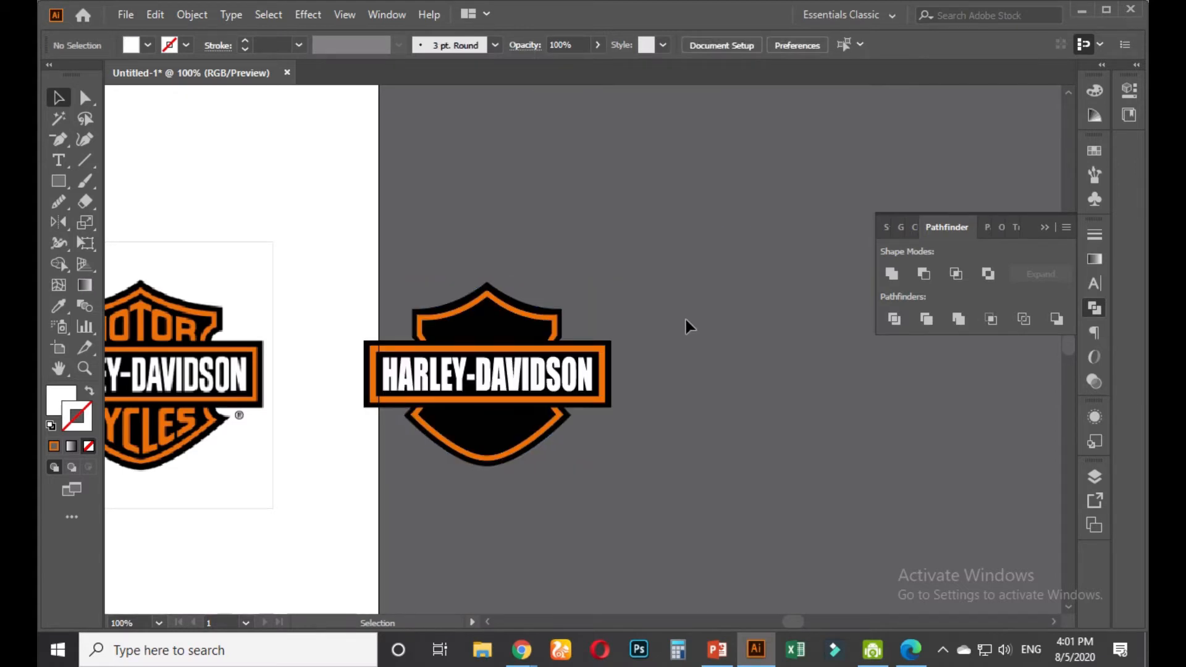
Add the text "MOTOR" above the redrawn shield and deselect it
{"action": "left_click_drag", "start_coordinate": [641, 312], "coordinate": [708, 278]}
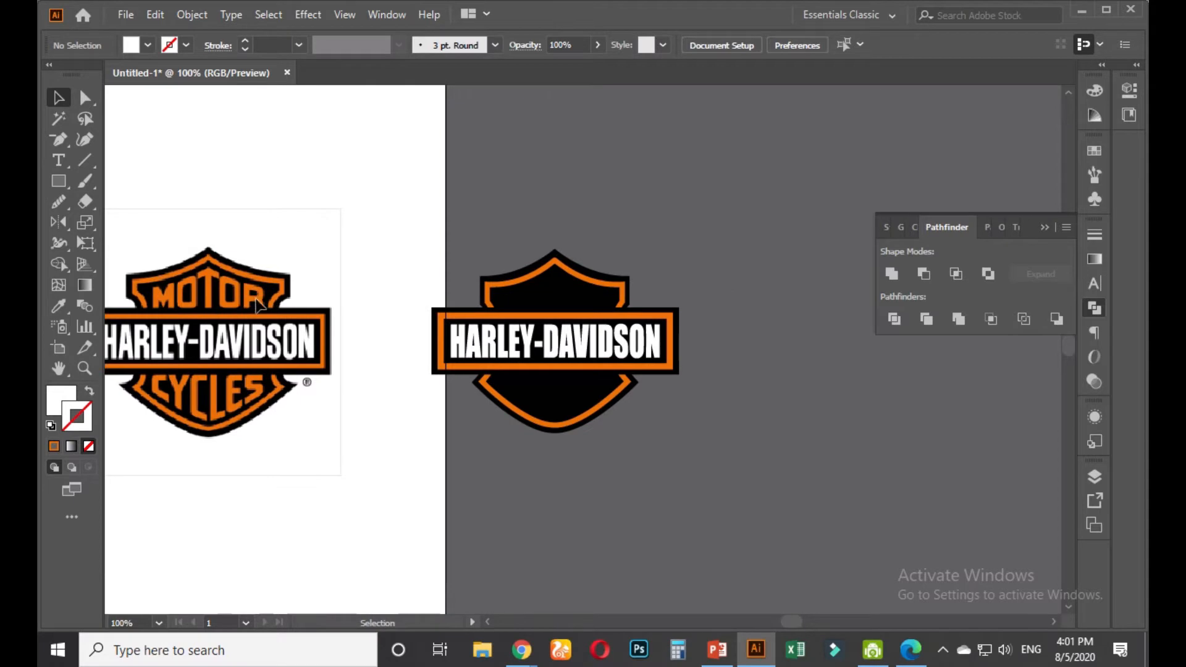
{"action": "left_click_drag", "start_coordinate": [483, 208], "coordinate": [459, 245]}
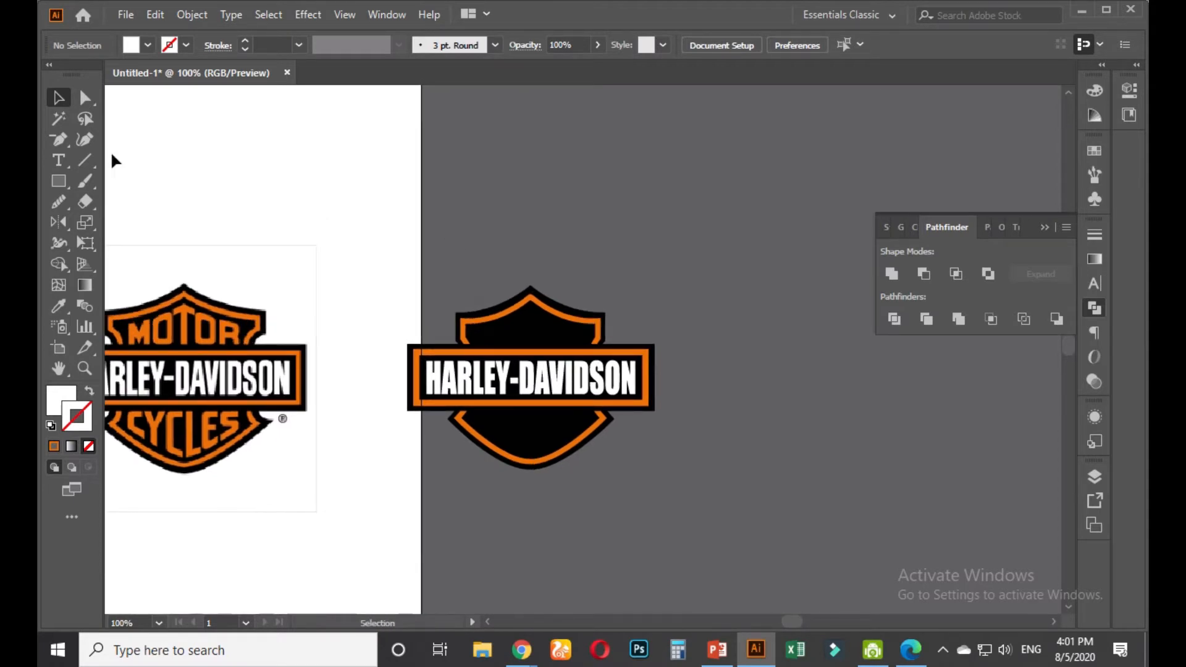
{"action": "left_click", "coordinate": [59, 161]}
{"action": "left_click", "coordinate": [486, 239]}
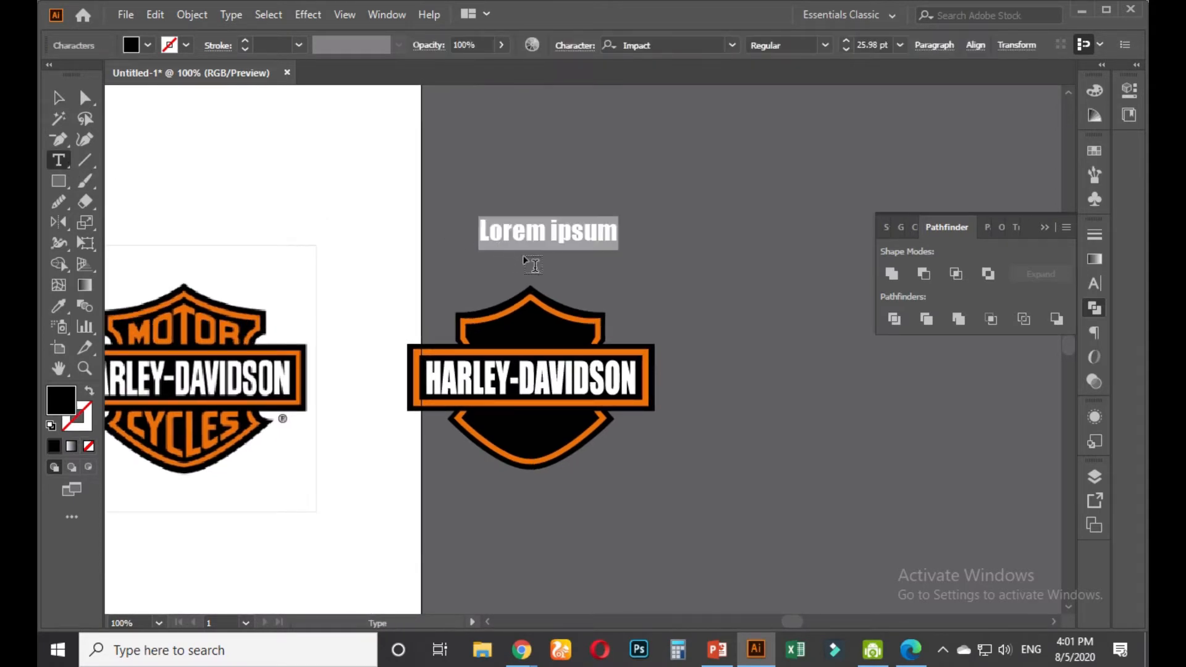
{"action": "type", "text": "MOTOR"}
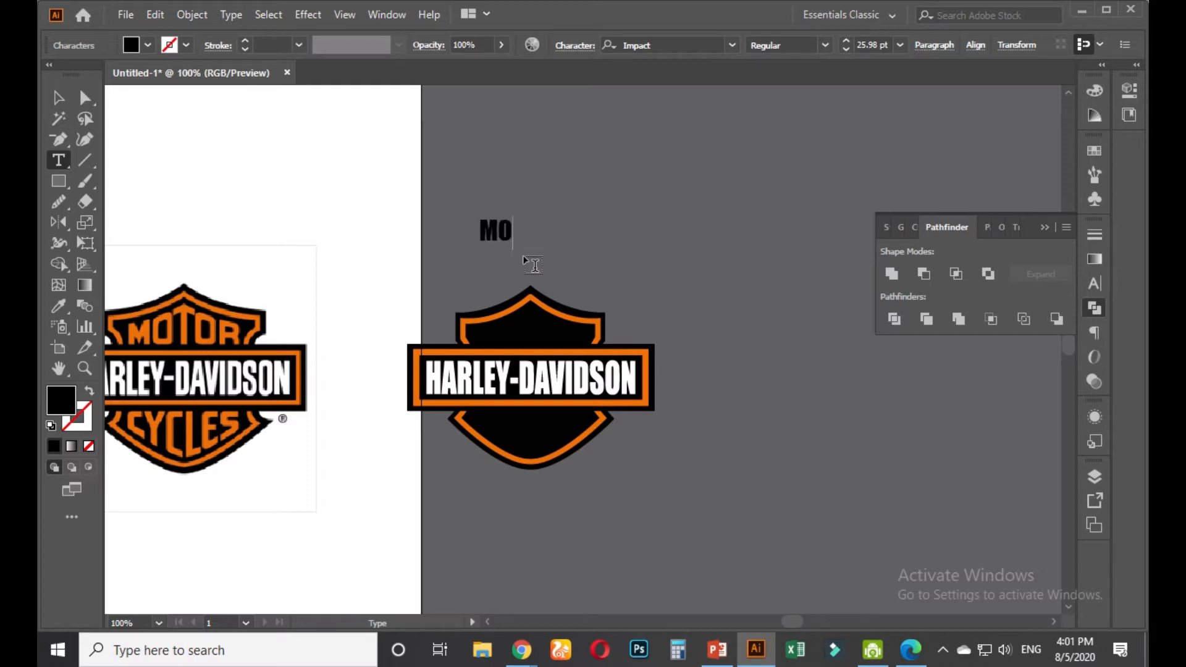
{"action": "left_click", "coordinate": [55, 104]}
{"action": "left_click", "coordinate": [310, 259]}
Examine the MOTOR and CYCLES letter shapes in the reference logo
{"action": "scroll", "coordinate": [253, 320], "scroll_direction": "up", "scroll_amount": 1}
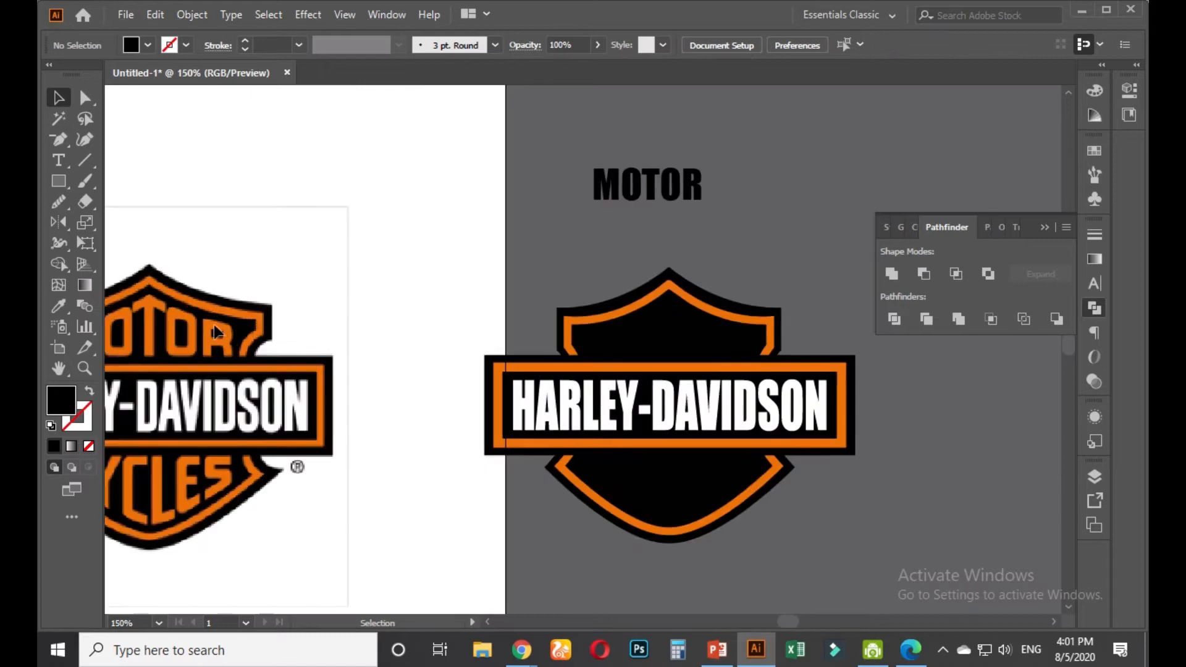
{"action": "left_click_drag", "start_coordinate": [142, 365], "coordinate": [291, 334]}
{"action": "scroll", "coordinate": [238, 390], "scroll_direction": "up", "scroll_amount": 1}
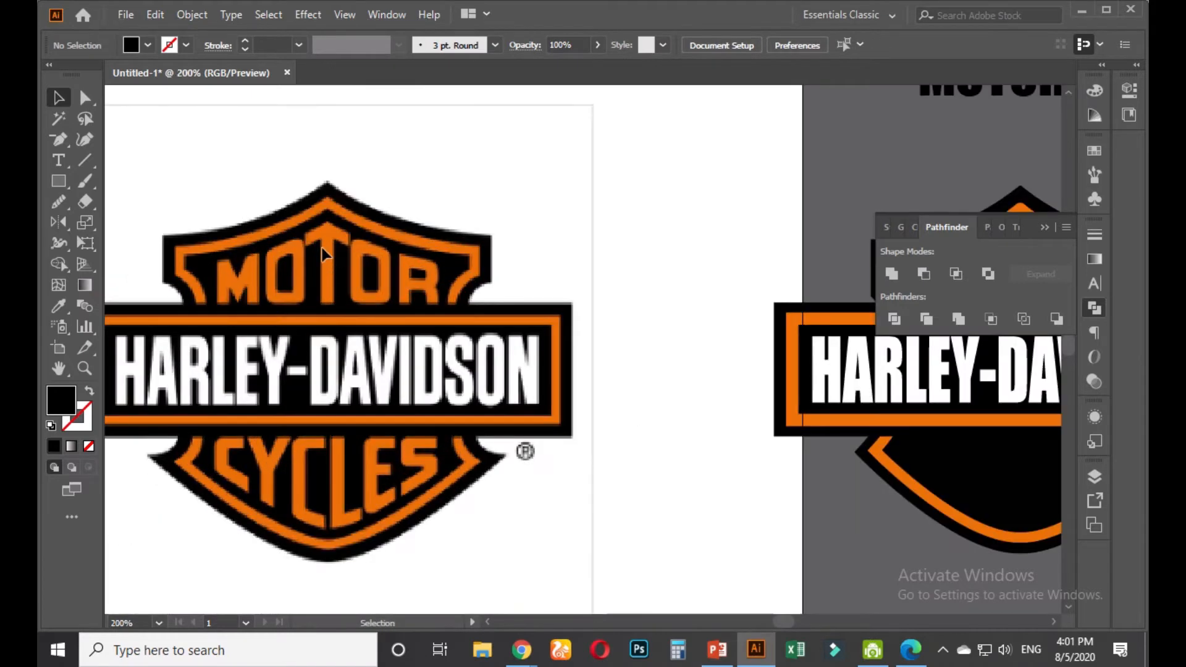
{"action": "scroll", "coordinate": [312, 258], "scroll_direction": "up", "scroll_amount": 1}
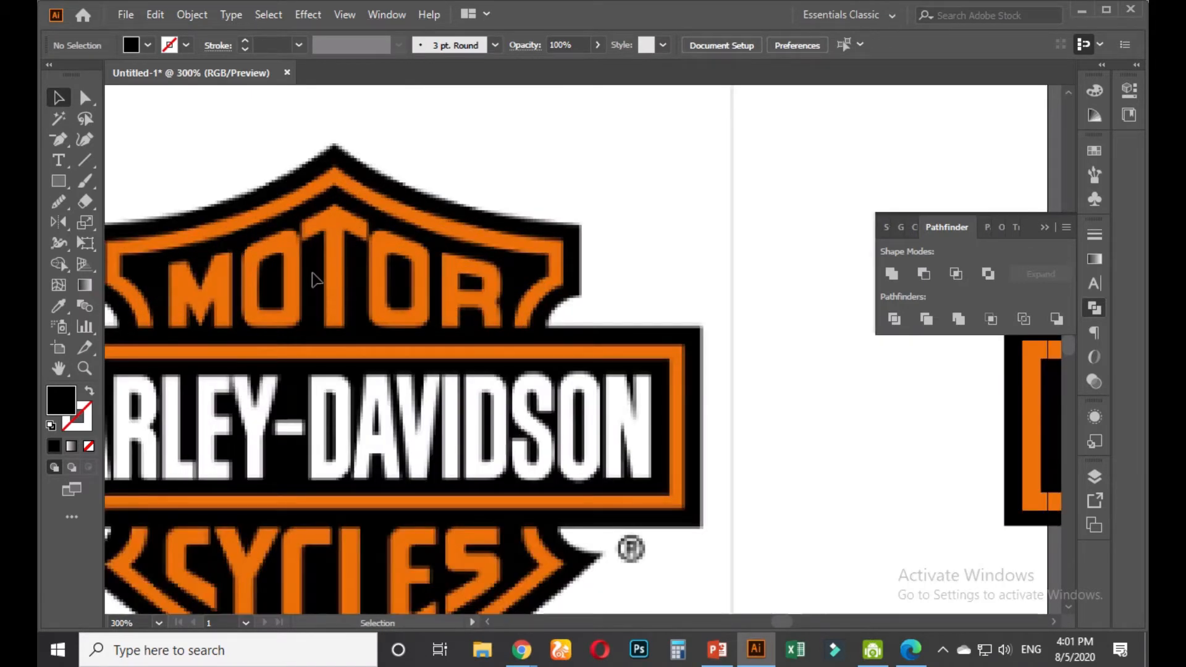
{"action": "left_click_drag", "start_coordinate": [327, 342], "coordinate": [403, 322]}
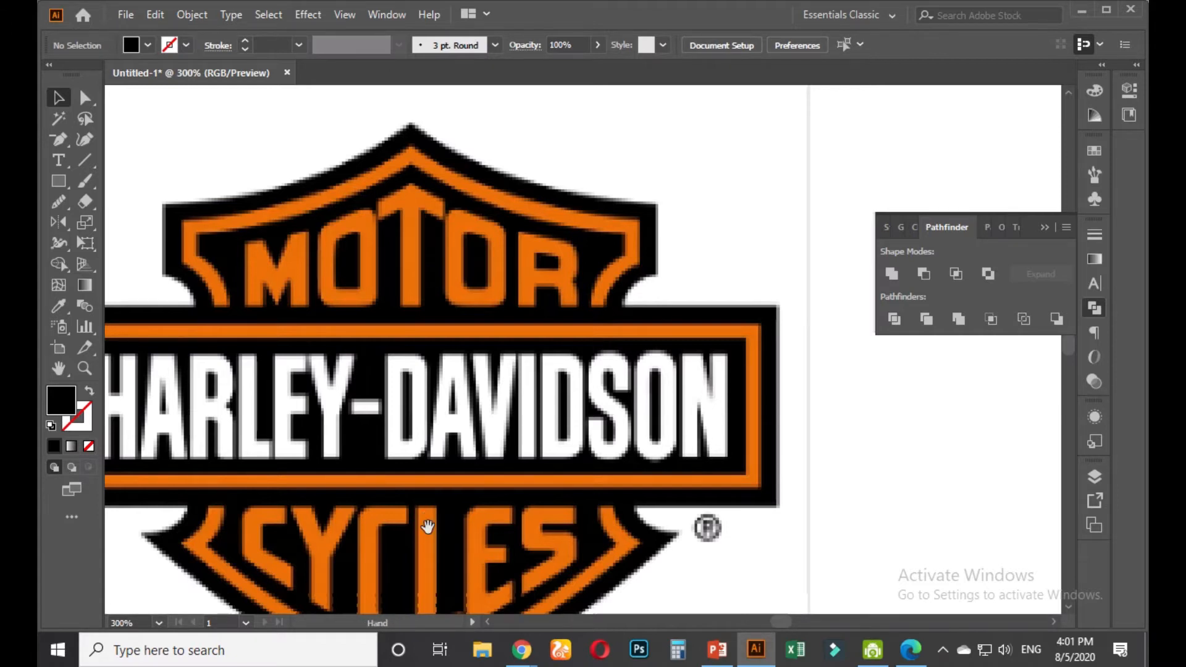
Compare the CYCLES lettering and overall layout of the reference logo with the redrawn shield and banner
{"action": "scroll", "coordinate": [371, 395], "scroll_direction": "down", "scroll_amount": 3}
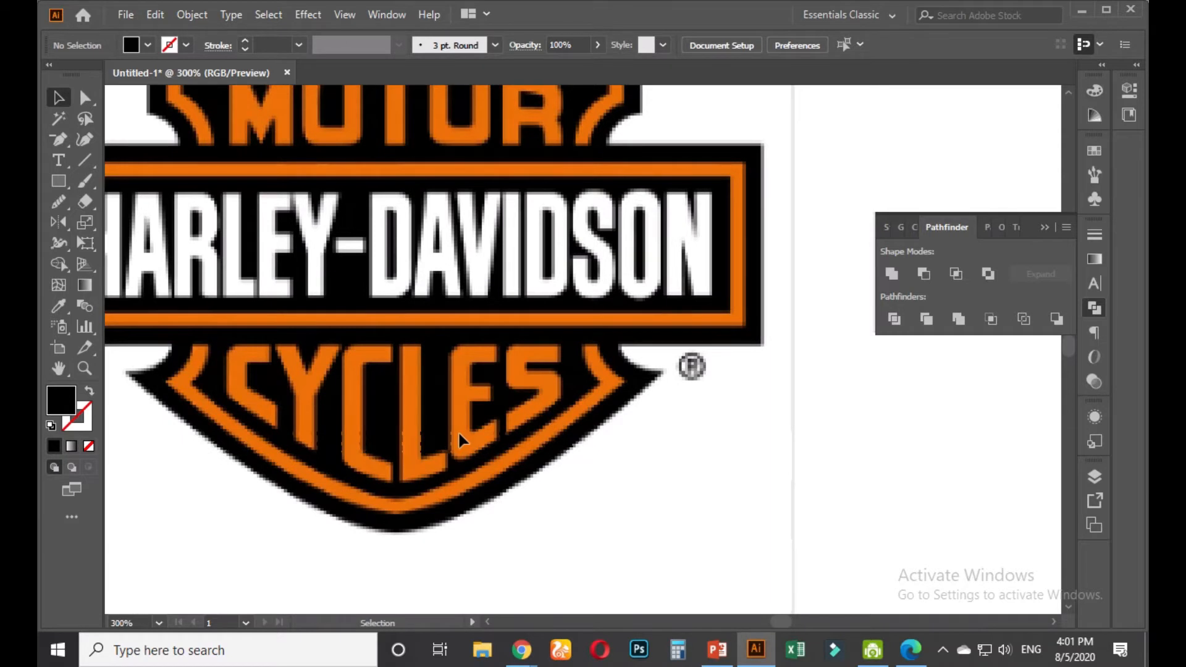
{"action": "scroll", "coordinate": [457, 420], "scroll_direction": "down", "scroll_amount": 1, "text": "alt"}
{"action": "left_click_drag", "start_coordinate": [563, 415], "coordinate": [465, 436]}
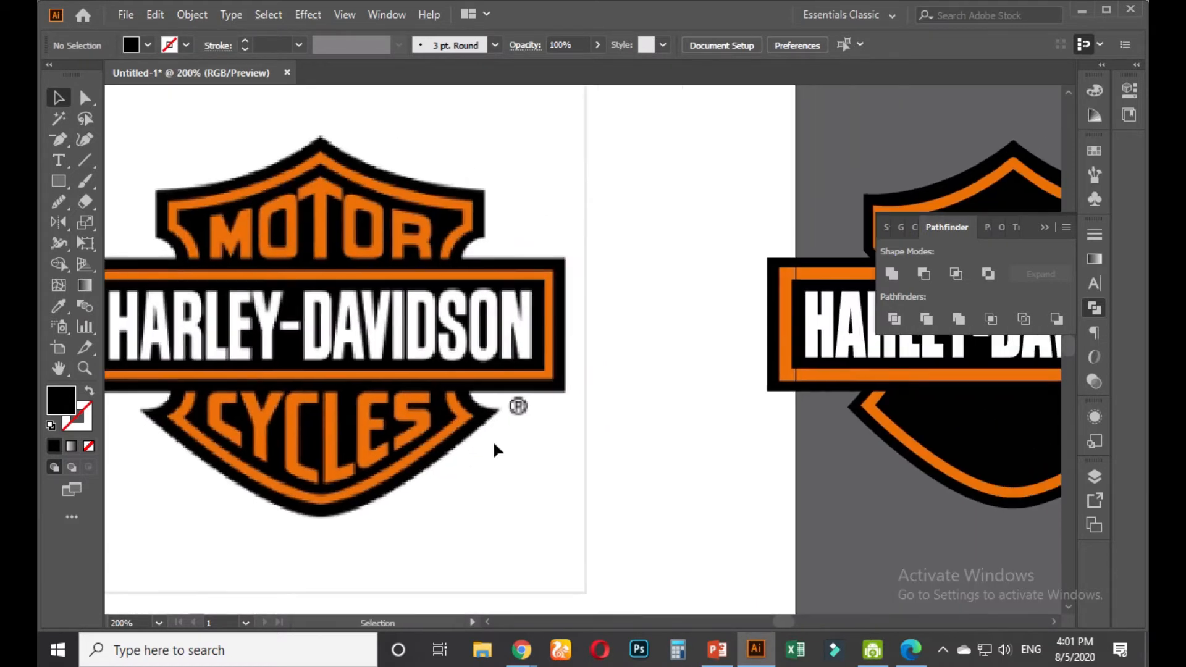
{"action": "scroll", "coordinate": [511, 448], "scroll_direction": "down", "scroll_amount": 1, "text": "alt"}
{"action": "left_click_drag", "start_coordinate": [610, 448], "coordinate": [378, 490]}
{"action": "scroll", "coordinate": [444, 505], "scroll_direction": "down", "scroll_amount": 1, "text": "alt"}
{"action": "left_click_drag", "start_coordinate": [445, 509], "coordinate": [312, 458]}
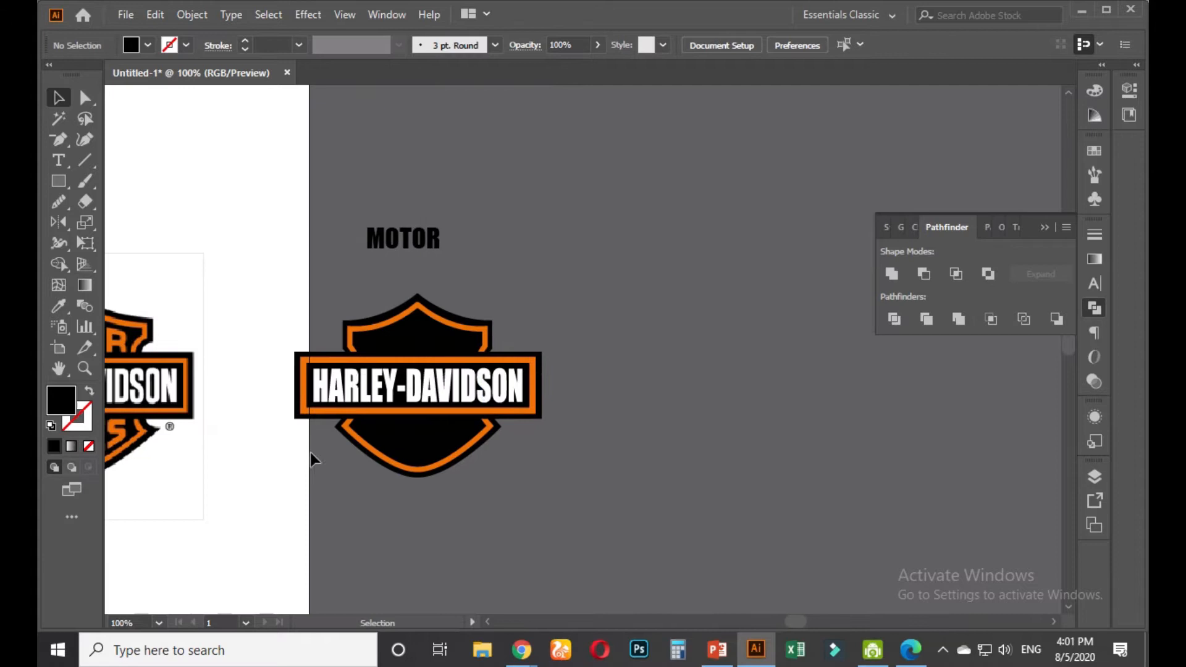
{"action": "scroll", "coordinate": [442, 445], "scroll_direction": "up", "scroll_amount": 1, "text": "alt"}
{"action": "scroll", "coordinate": [408, 322], "scroll_direction": "up", "scroll_amount": 1, "text": "alt"}
{"action": "scroll", "coordinate": [408, 322], "scroll_direction": "up", "scroll_amount": 1, "text": "alt"}
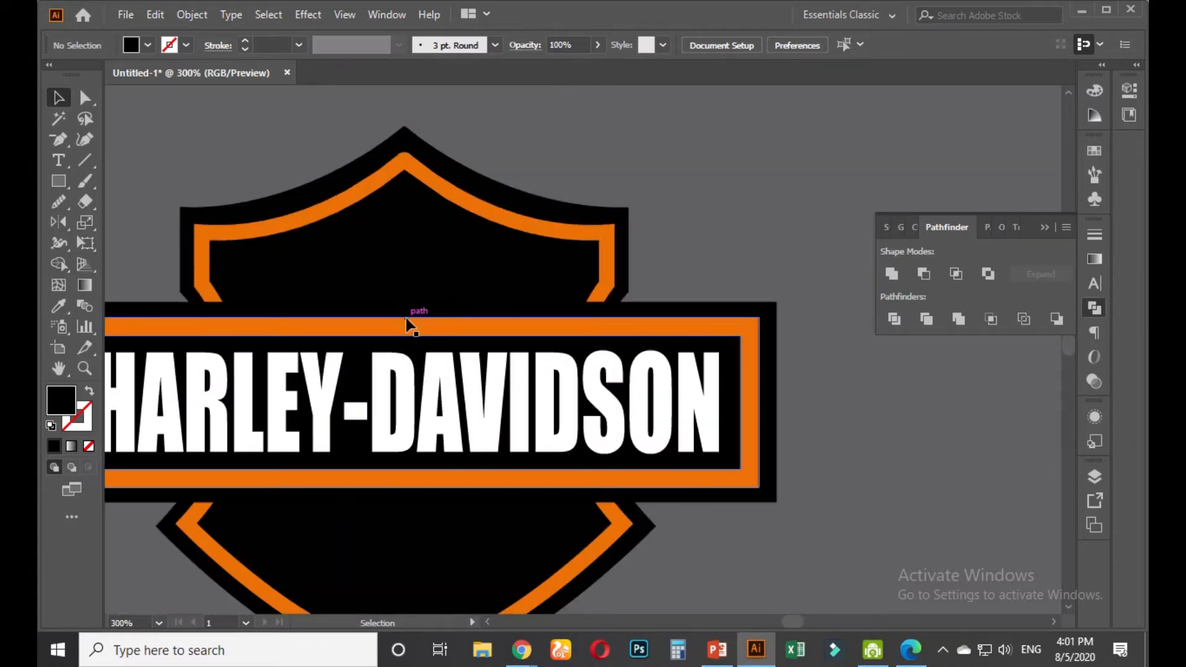
{"action": "scroll", "coordinate": [410, 320], "scroll_direction": "down", "scroll_amount": 1, "text": "alt"}
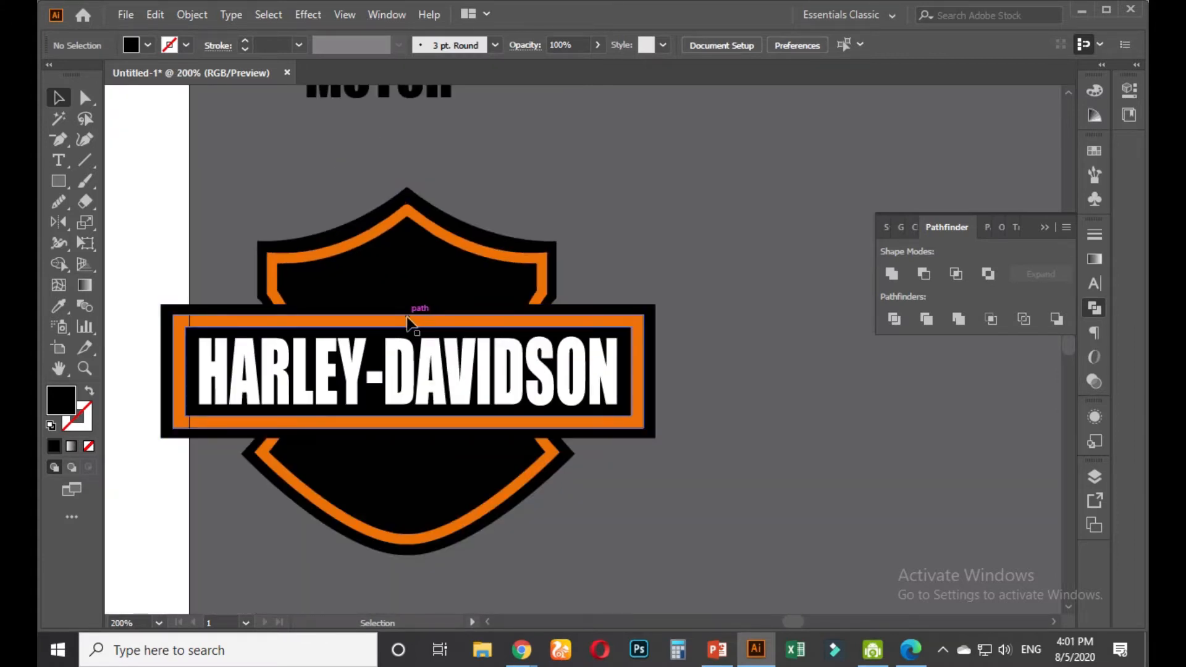
Set the font of the MOTOR text above the redrawn shield to Roboto Regular
{"action": "scroll", "coordinate": [409, 179], "scroll_direction": "up", "scroll_amount": 3}
{"action": "left_click", "coordinate": [407, 162]}
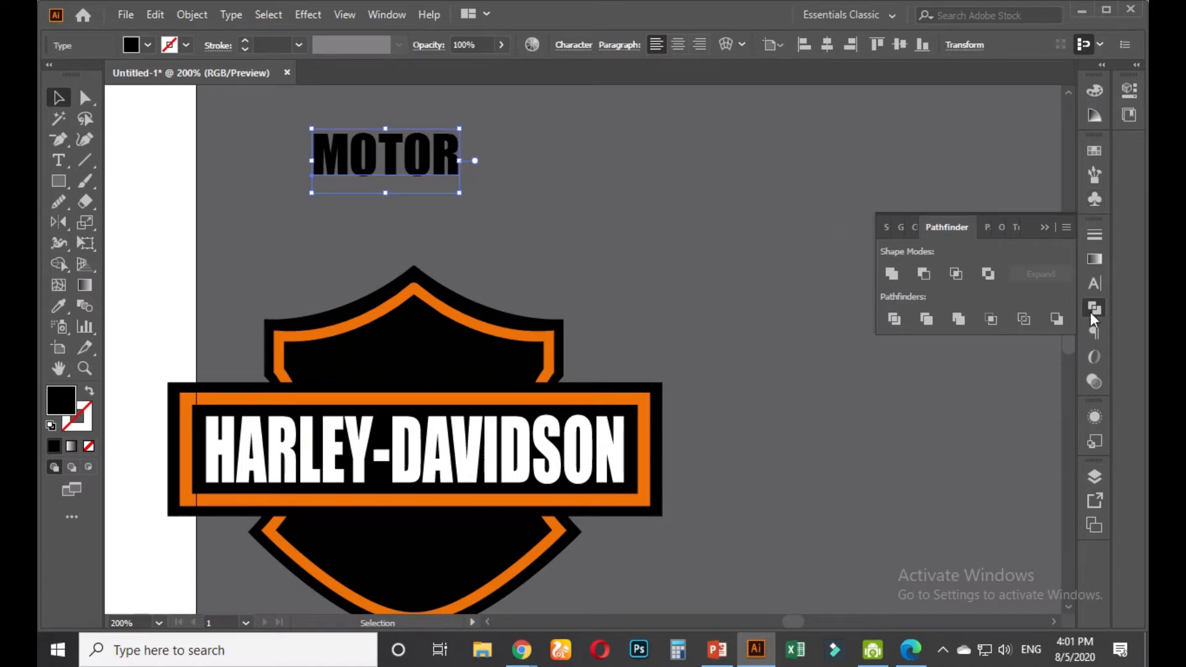
{"action": "left_click", "coordinate": [1092, 283]}
{"action": "left_click", "coordinate": [954, 250]}
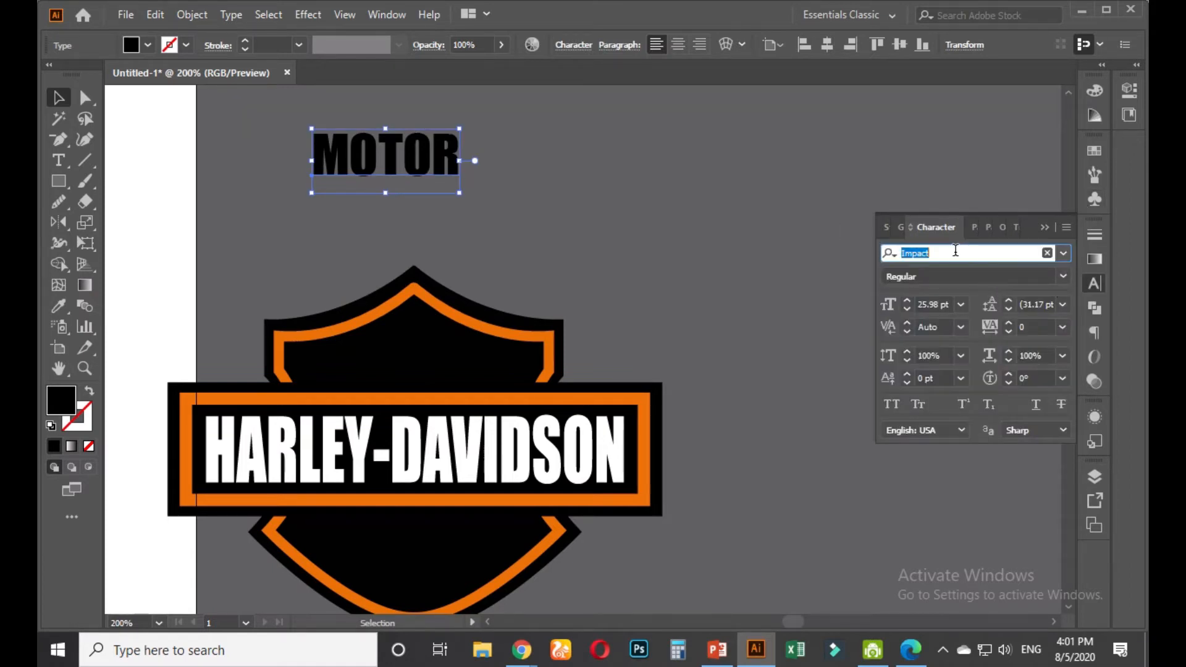
{"action": "type", "text": "BE"}
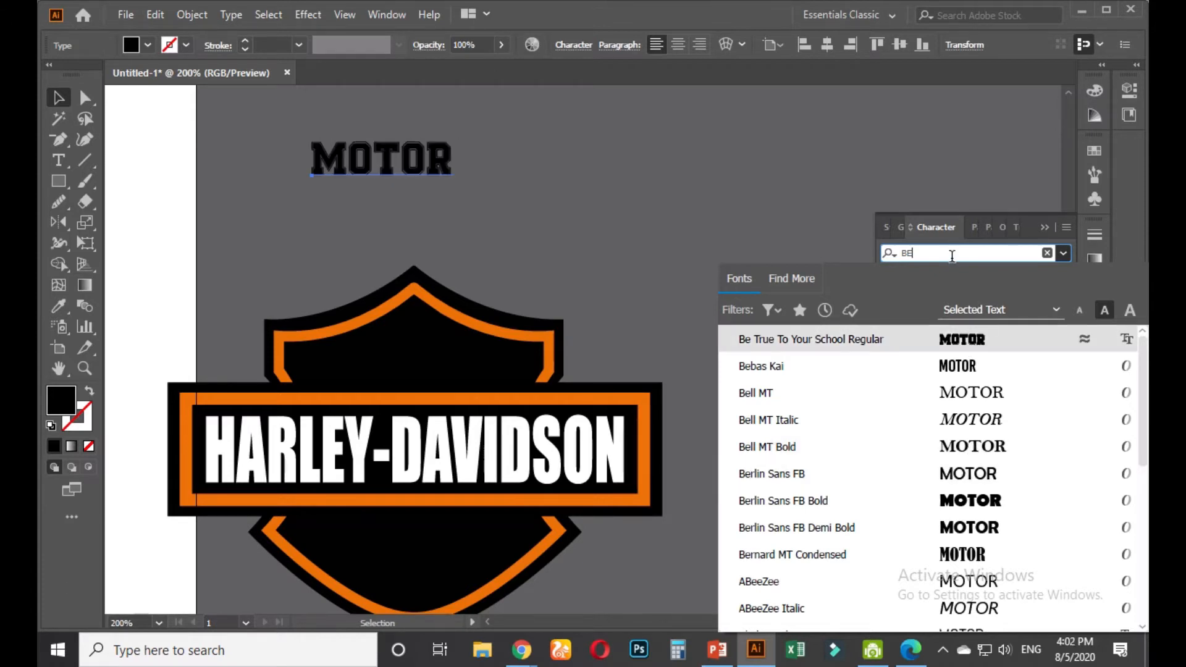
{"action": "key", "text": "BackSpace"}
{"action": "key", "text": "BackSpace"}
{"action": "type", "text": "ROBTO"}
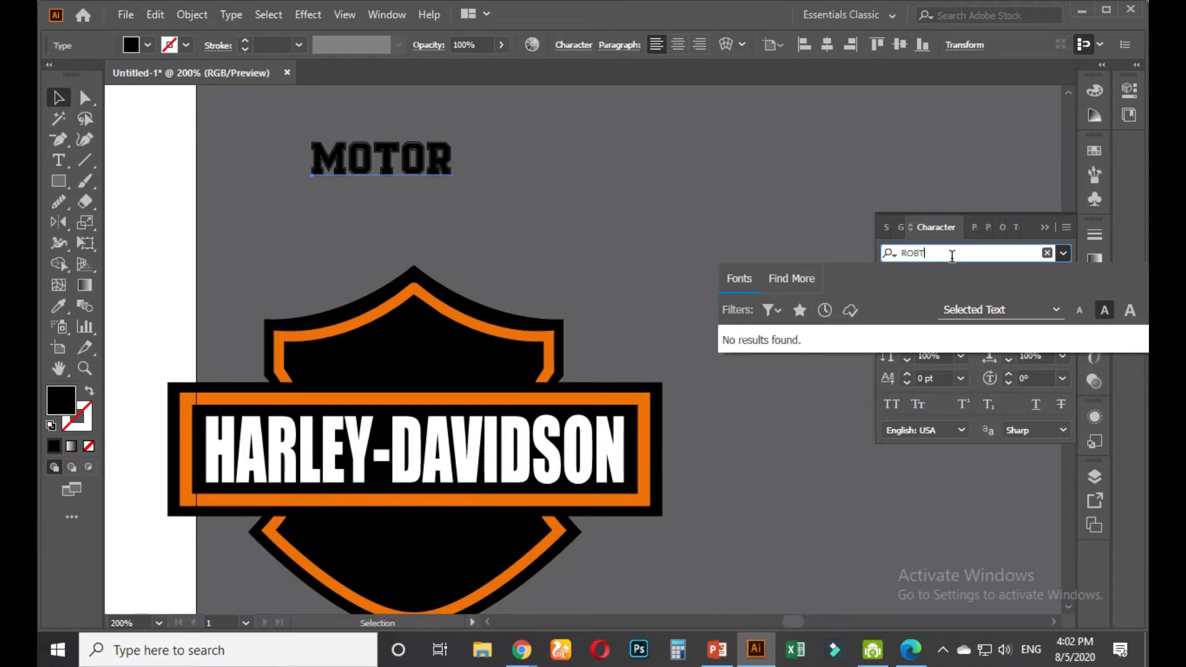
{"action": "key", "text": "BackSpace"}
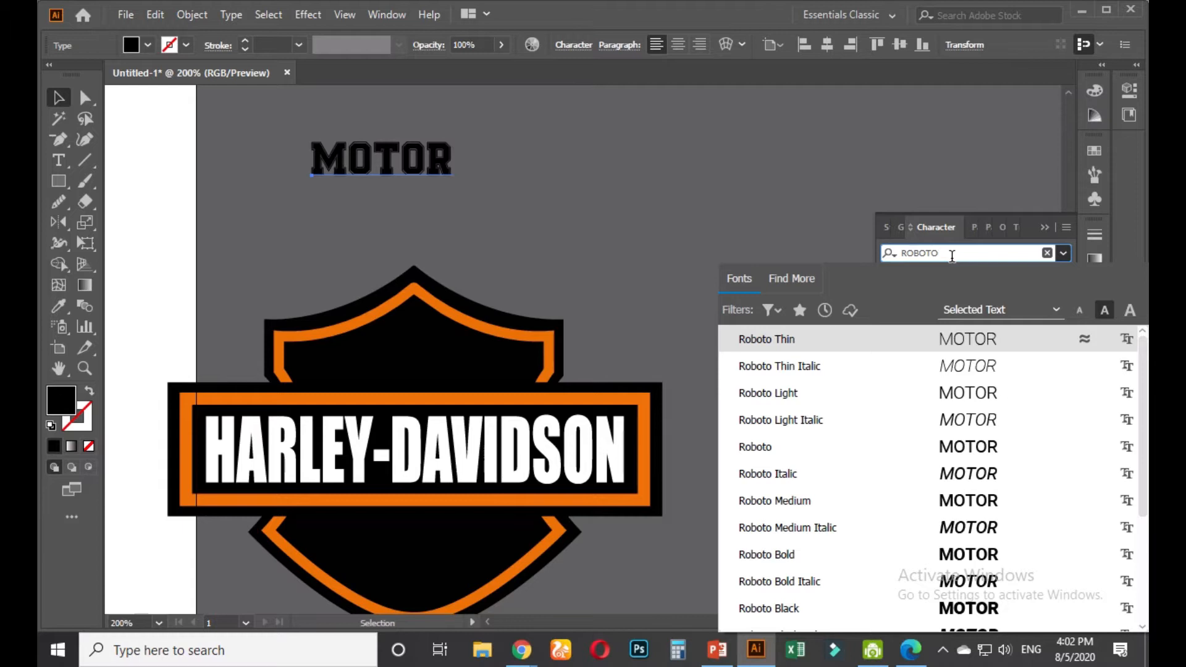
{"action": "left_click", "coordinate": [778, 449]}
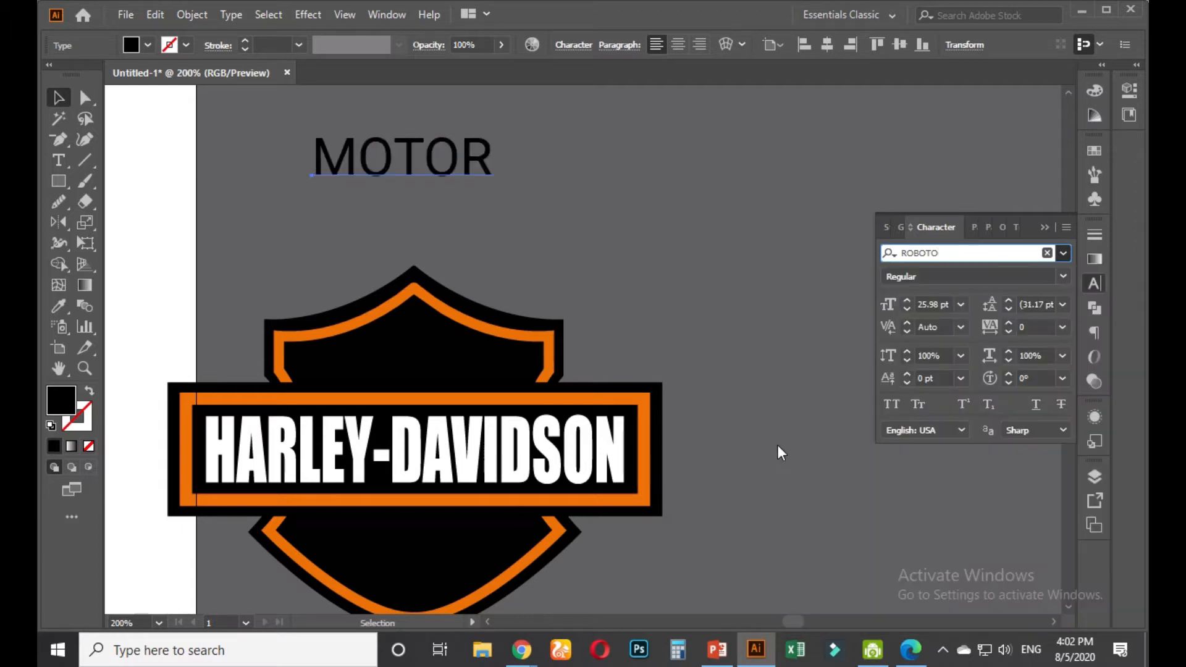
Switch to the Google Meet call in Chrome and admit the waiting participant
{"action": "left_click", "coordinate": [518, 648]}
{"action": "left_click", "coordinate": [487, 562]}
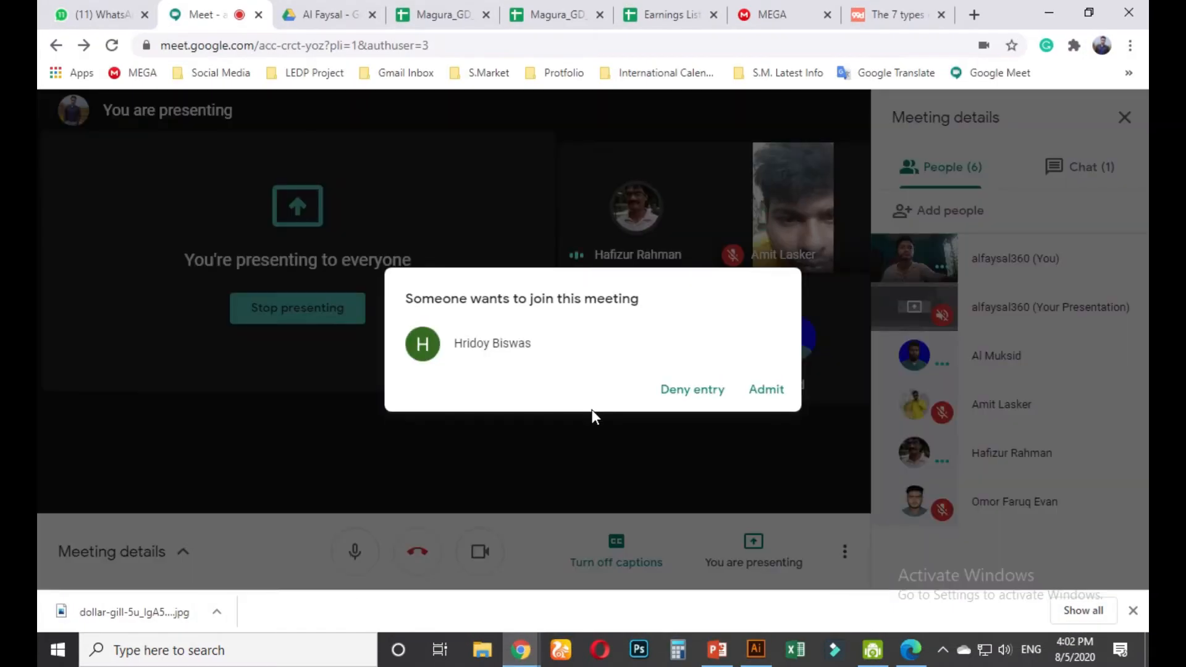
{"action": "left_click", "coordinate": [767, 389]}
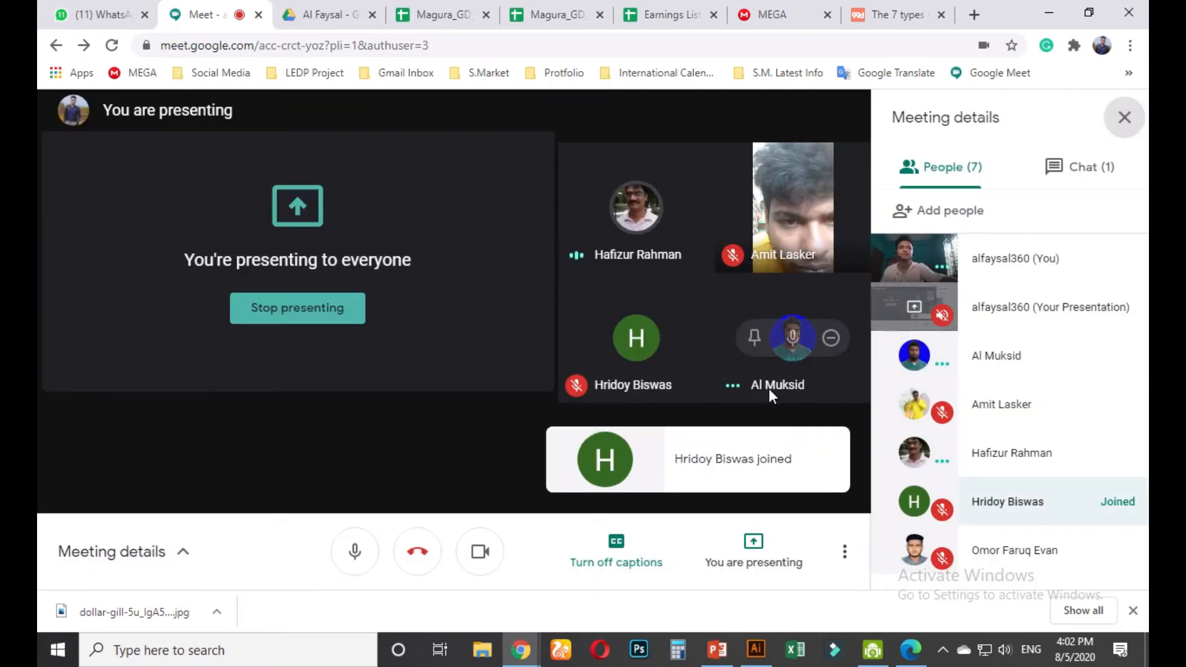
Check the Magura GD-08 group chat in WhatsApp Web, go back to the meeting, and return to Illustrator
{"action": "mouse_move", "coordinate": [724, 399]}
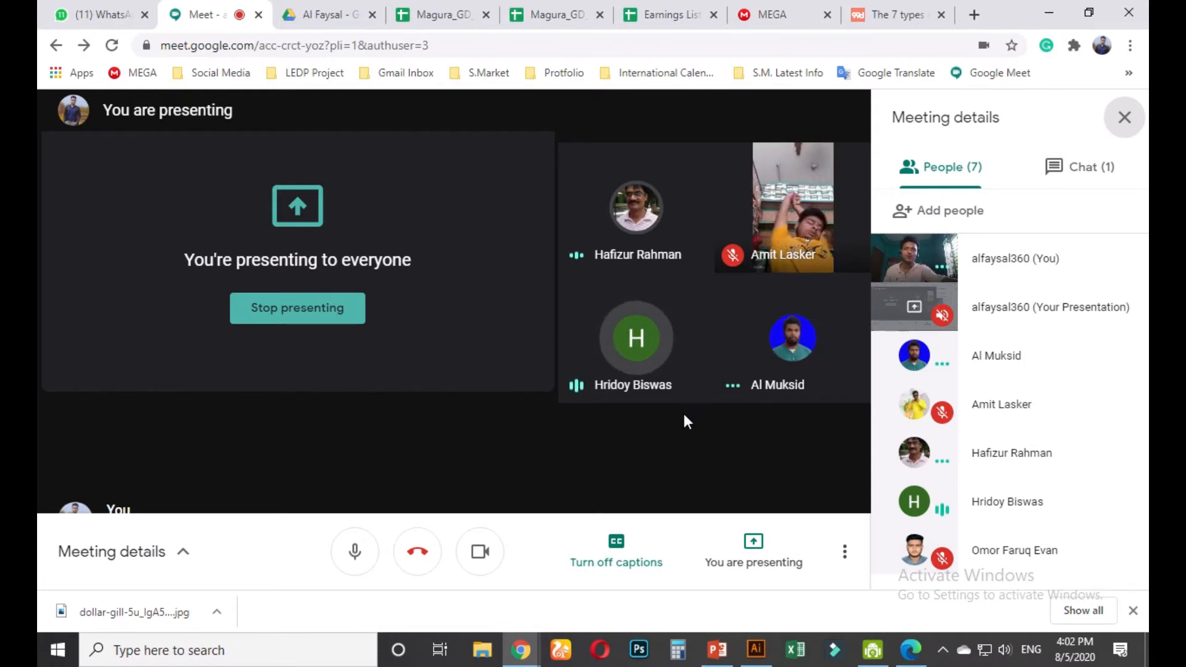
{"action": "left_click", "coordinate": [98, 19]}
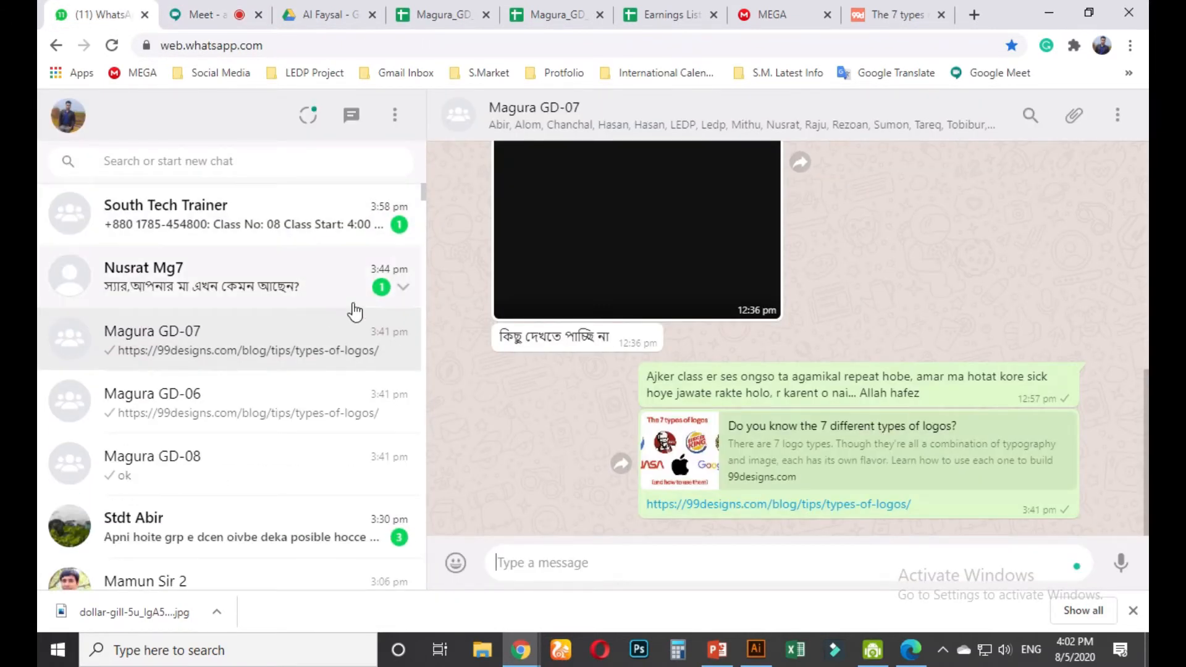
{"action": "left_click", "coordinate": [220, 466]}
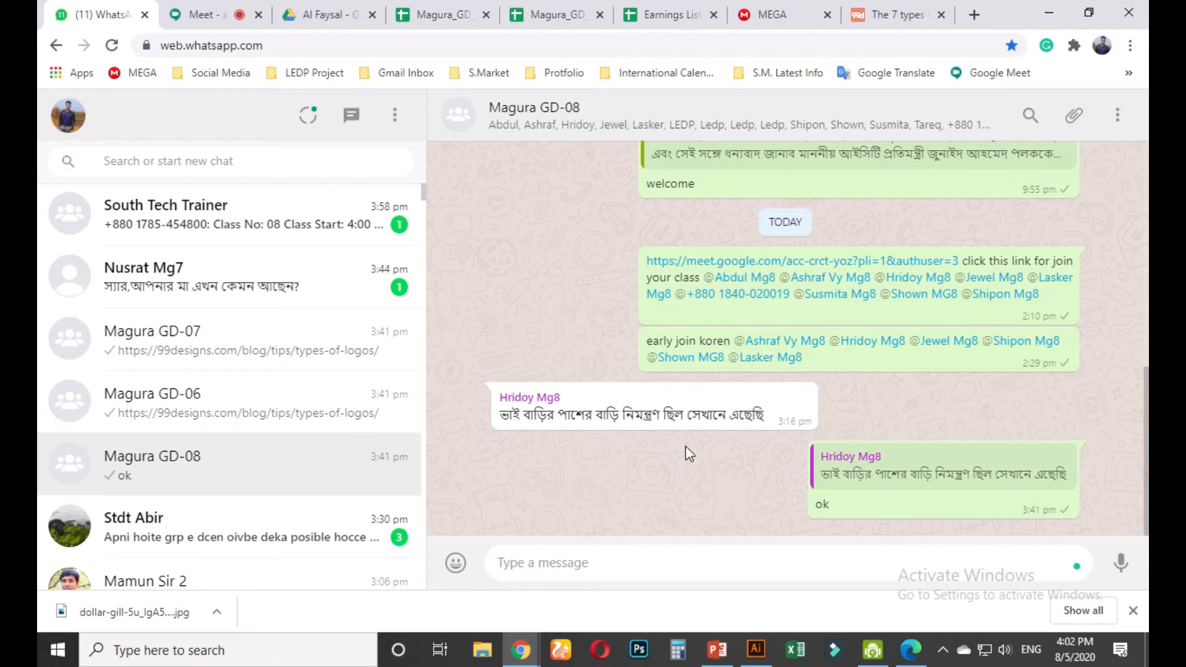
{"action": "left_click", "coordinate": [201, 15]}
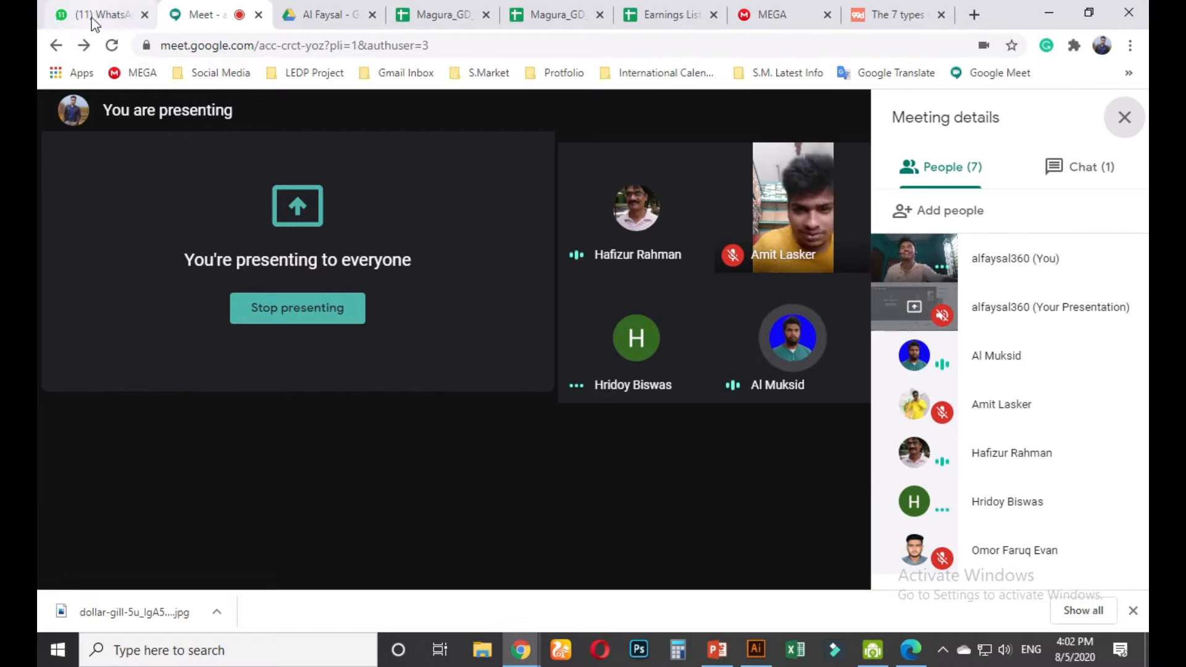
{"action": "mouse_move", "coordinate": [94, 1]}
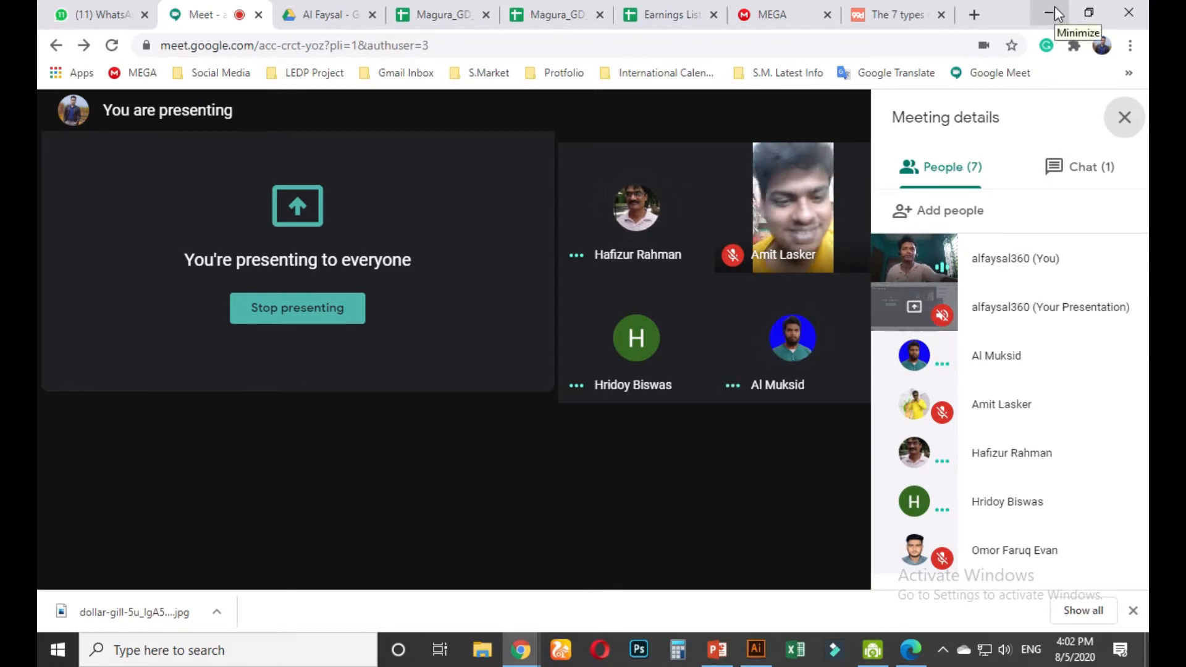
{"action": "mouse_move", "coordinate": [1053, 1]}
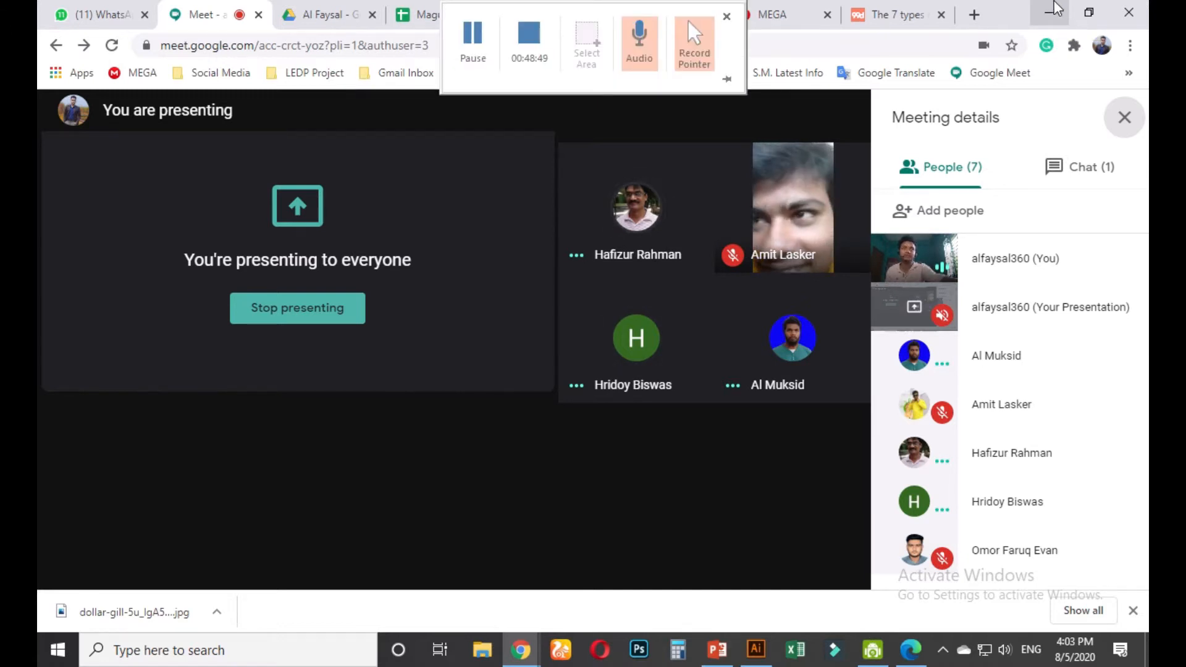
{"action": "left_click", "coordinate": [1054, 3]}
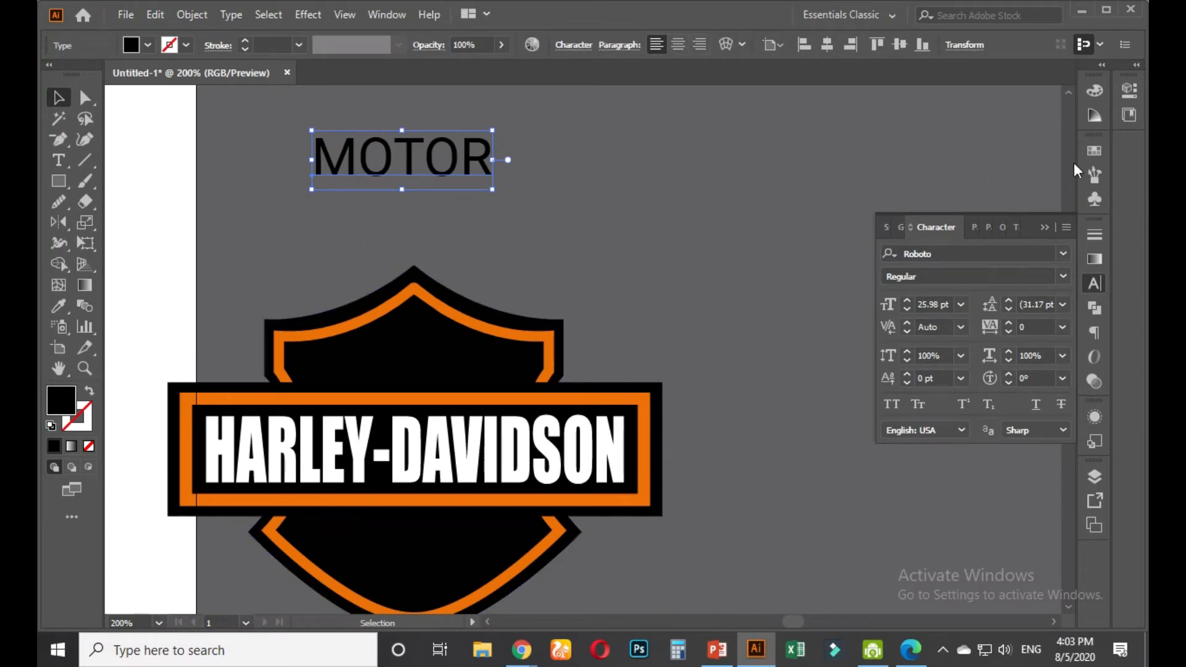
Color the MOTOR text with the orange sampled from the shield's inner border
{"action": "left_click", "coordinate": [1089, 152]}
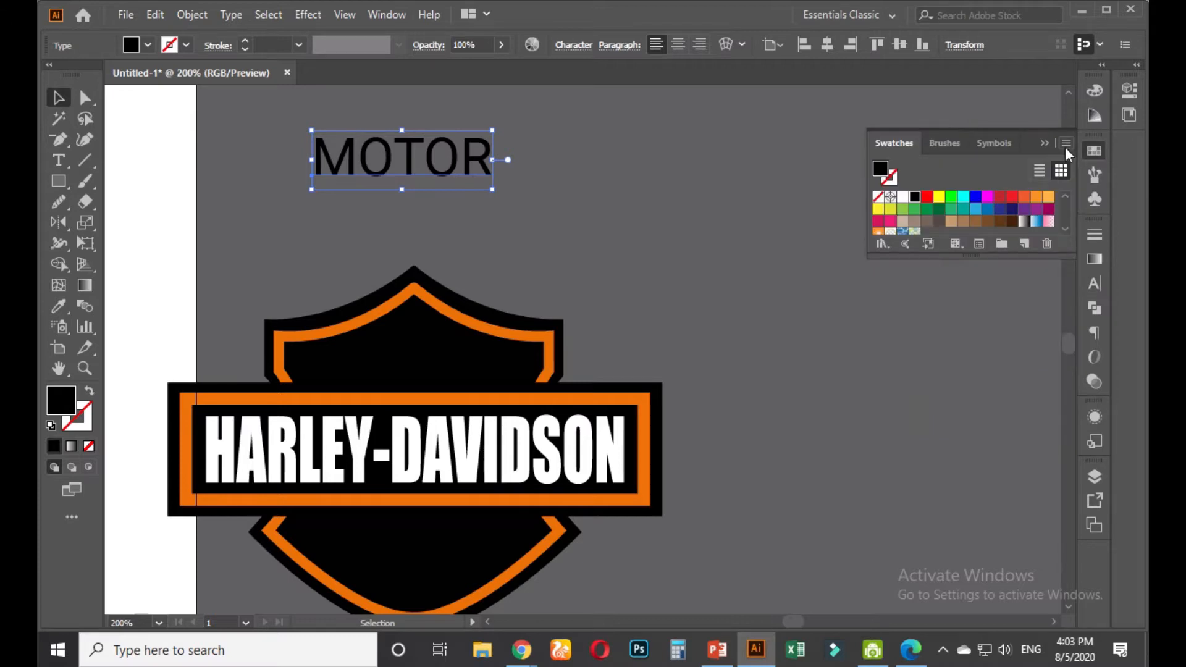
{"action": "left_click", "coordinate": [58, 305]}
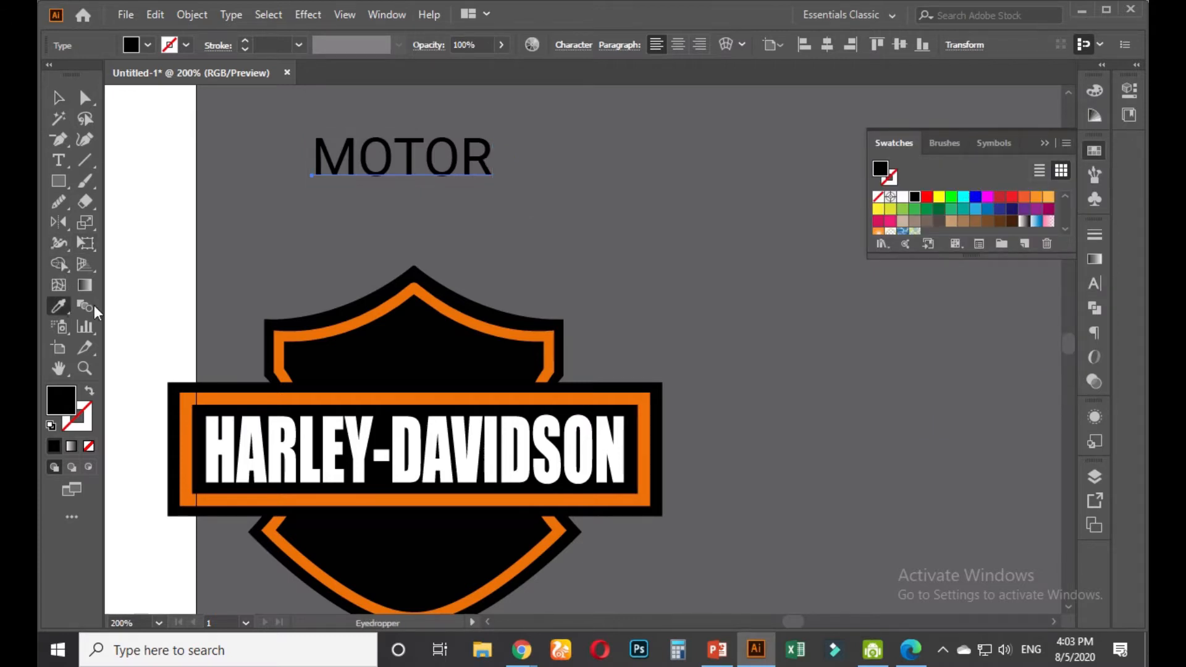
{"action": "left_click", "coordinate": [328, 327]}
{"action": "key", "text": "v"}
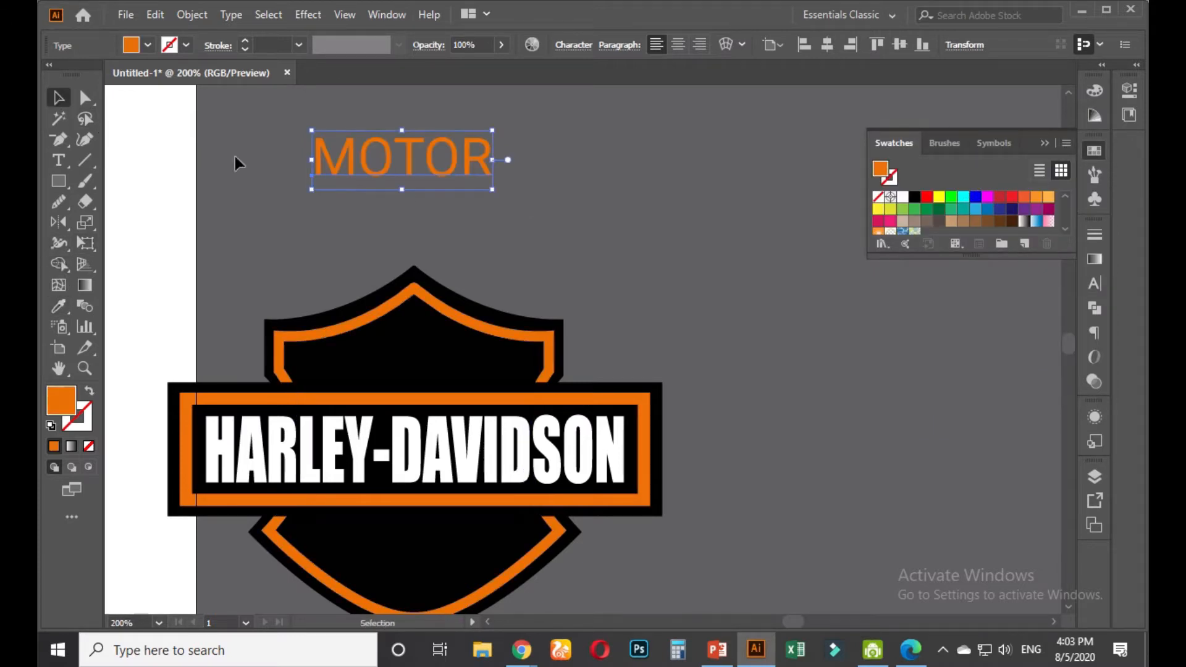
Place a spare copy of the orange MOTOR text in the empty area right of the original
{"action": "scroll", "coordinate": [473, 253], "scroll_direction": "down", "scroll_amount": 2}
{"action": "left_click_drag", "start_coordinate": [489, 254], "coordinate": [465, 318]}
{"action": "left_click_drag", "start_coordinate": [432, 263], "coordinate": [442, 286]}
Set the font style of the MOTOR text above the shield to Black
{"action": "left_click", "coordinate": [1094, 284]}
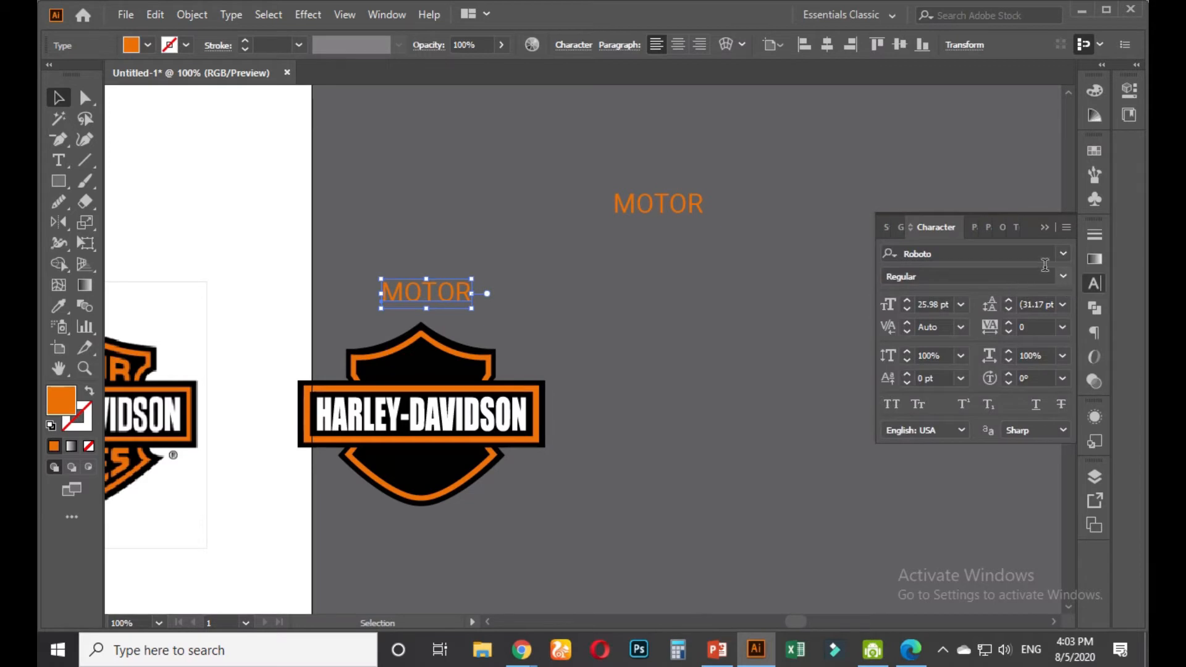
{"action": "left_click", "coordinate": [1061, 271]}
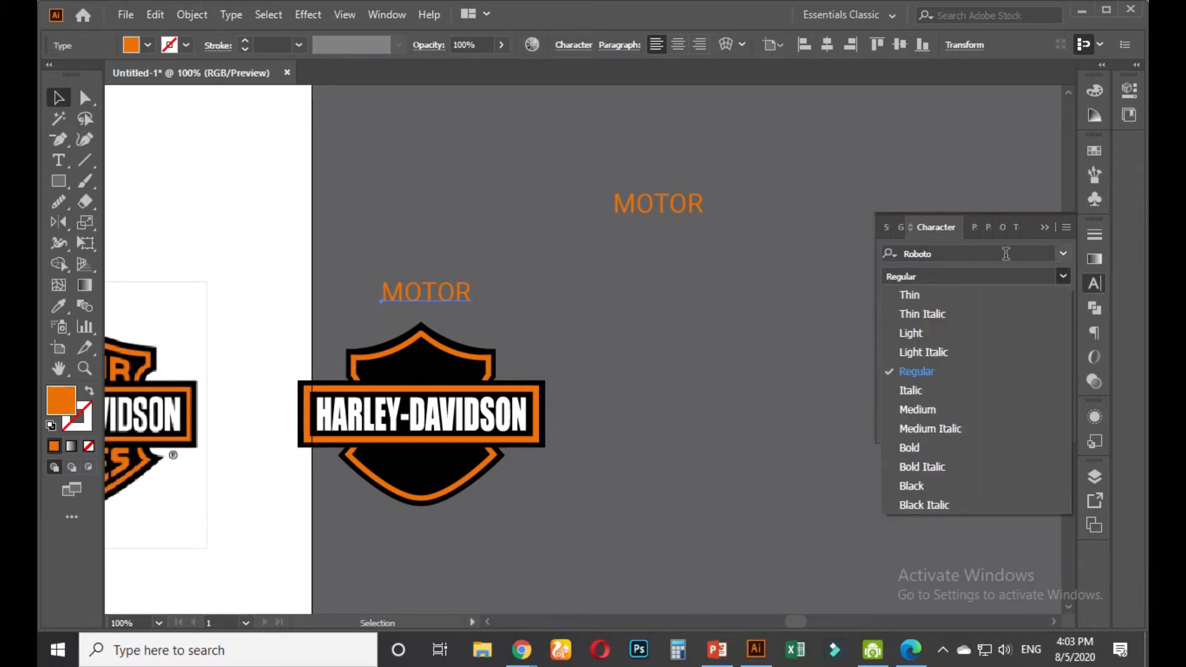
{"action": "left_click", "coordinate": [930, 486]}
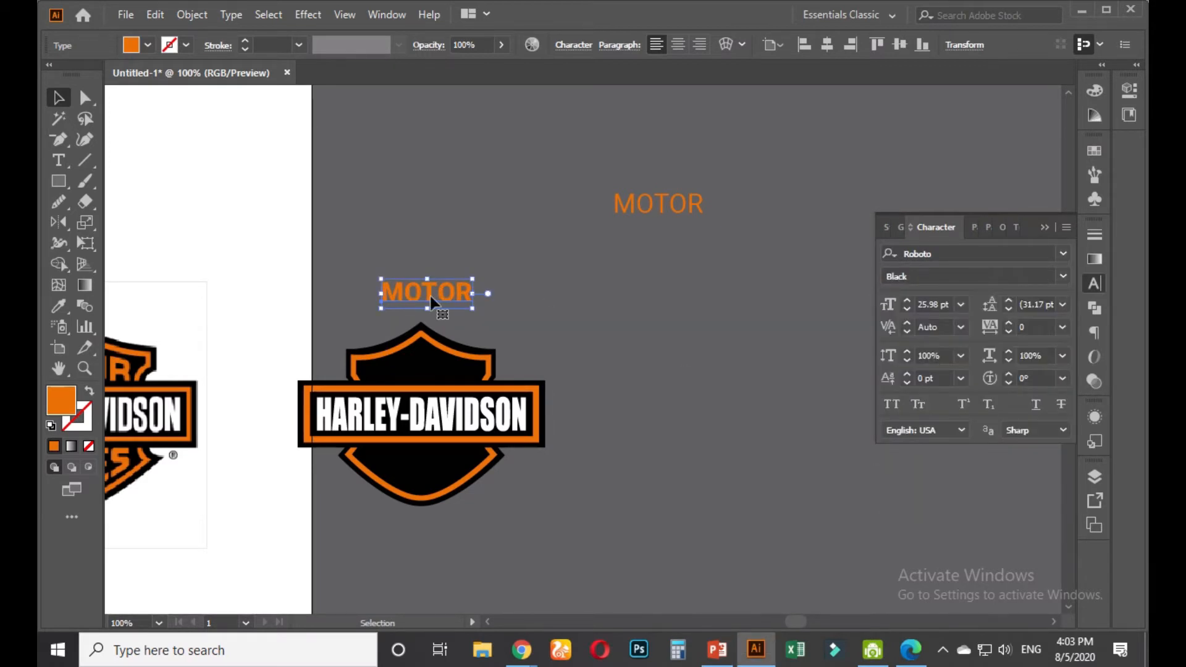
Copy the Black-weight MOTOR text beneath the regular spare and move the original higher above the shield
{"action": "left_click_drag", "start_coordinate": [430, 299], "coordinate": [664, 247]}
{"action": "left_click_drag", "start_coordinate": [436, 301], "coordinate": [444, 236]}
{"action": "scroll", "coordinate": [425, 283], "scroll_direction": "down", "scroll_amount": 1}
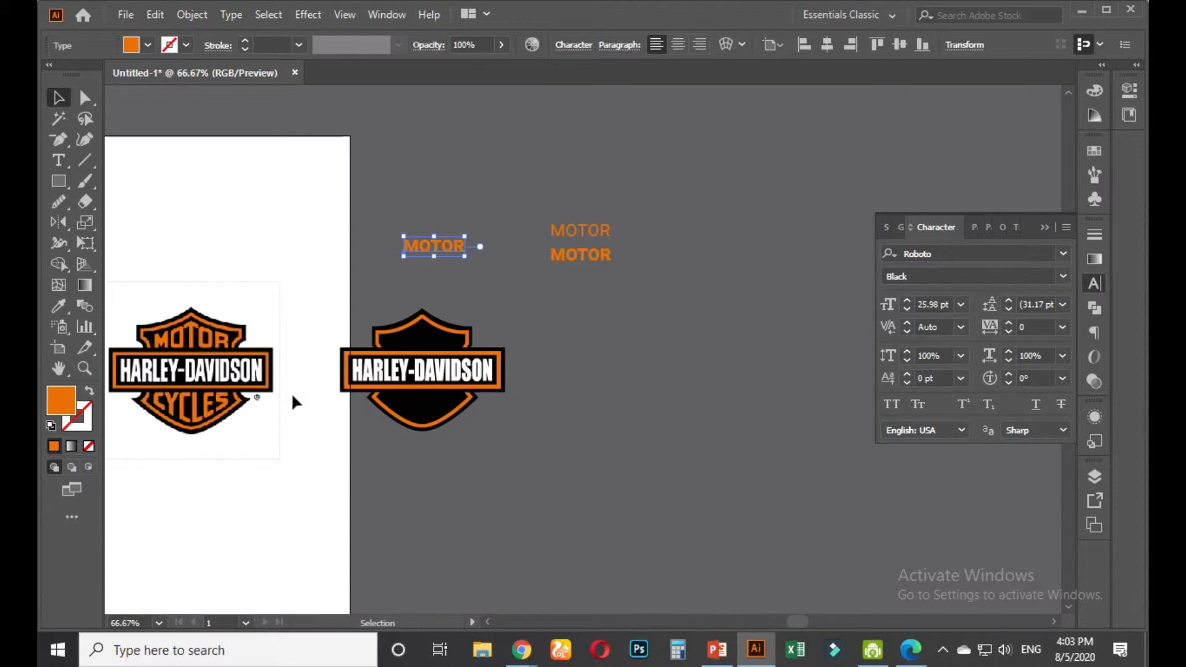
Duplicate the MOTOR text just below itself and change the copy's wording to "CYCLES"
{"action": "scroll", "coordinate": [421, 319], "scroll_direction": "up", "scroll_amount": 2}
{"action": "left_click_drag", "start_coordinate": [451, 167], "coordinate": [441, 226], "text": "alt"}
{"action": "double_click", "coordinate": [440, 226]}
{"action": "double_click", "coordinate": [436, 218]}
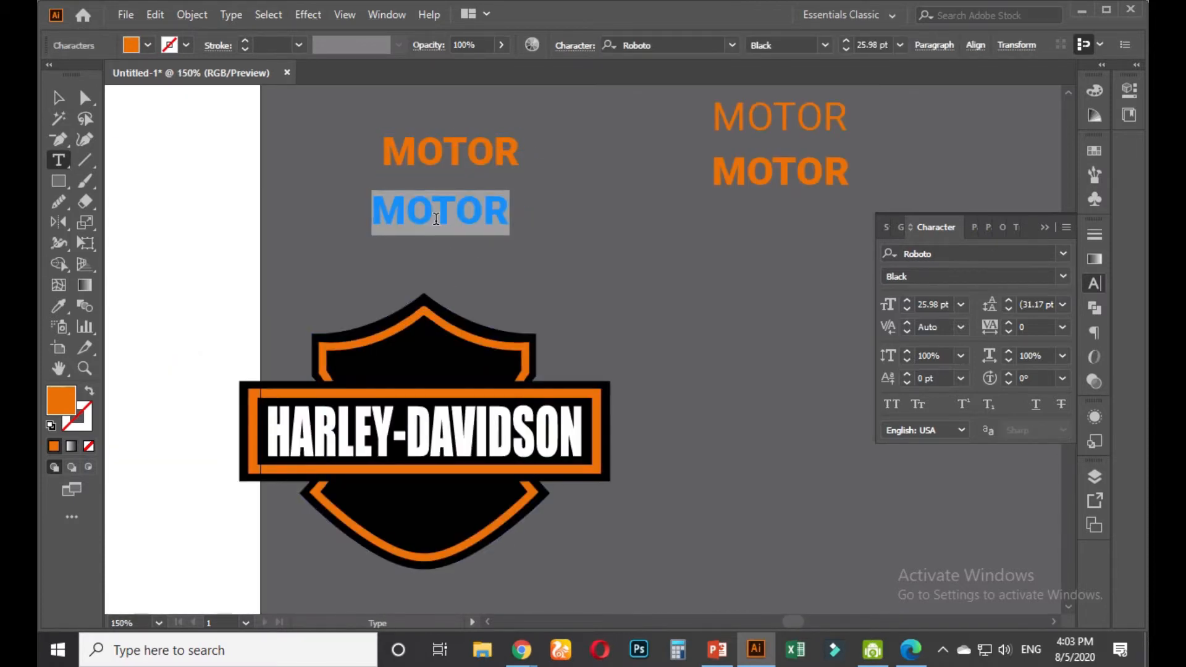
{"action": "type", "text": "CYCLES"}
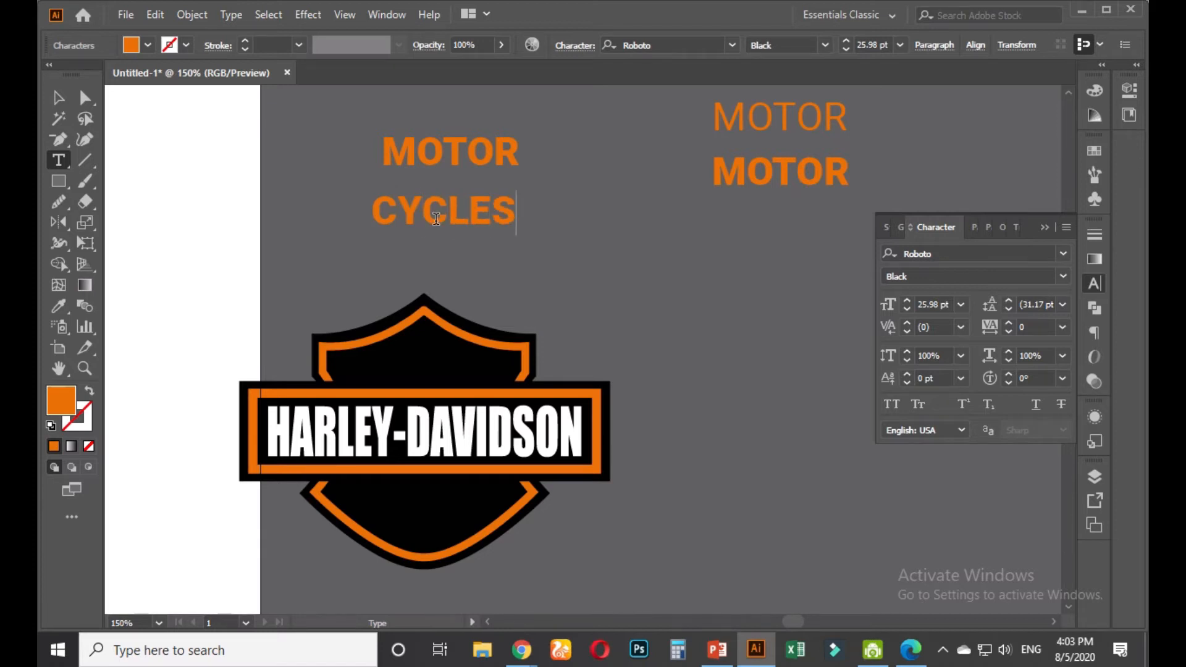
{"action": "left_click", "coordinate": [58, 99]}
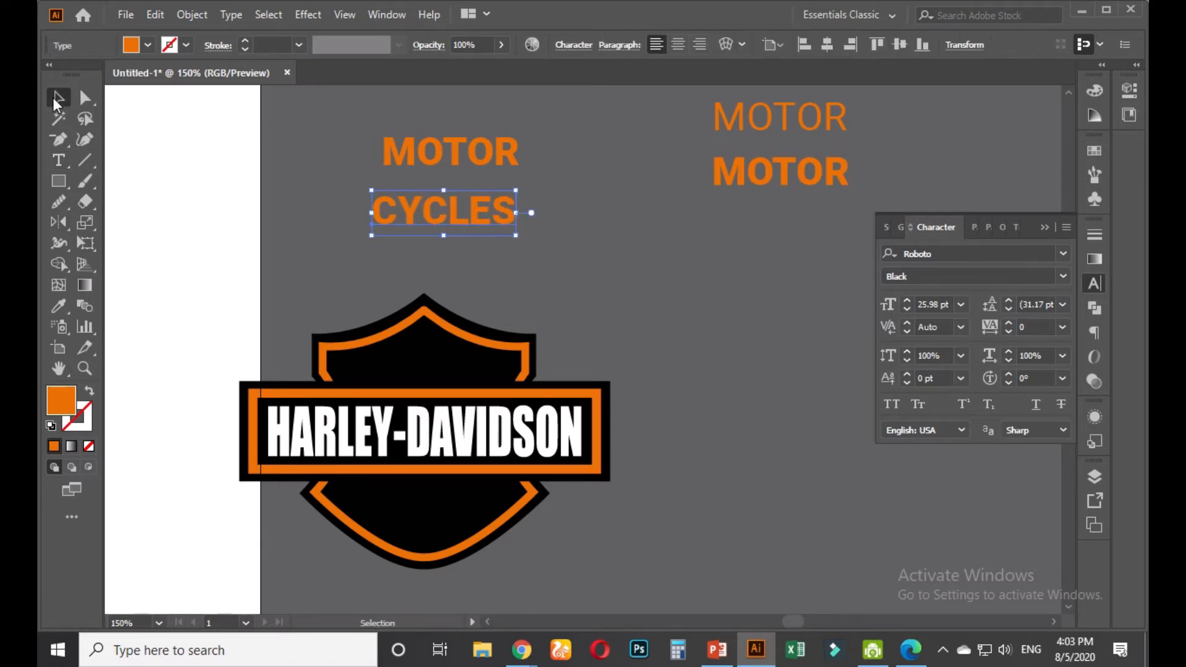
Delete the Black-weight MOTOR spare and put a copy of the CYCLES text in its place
{"action": "left_click", "coordinate": [590, 250]}
{"action": "left_click", "coordinate": [485, 216]}
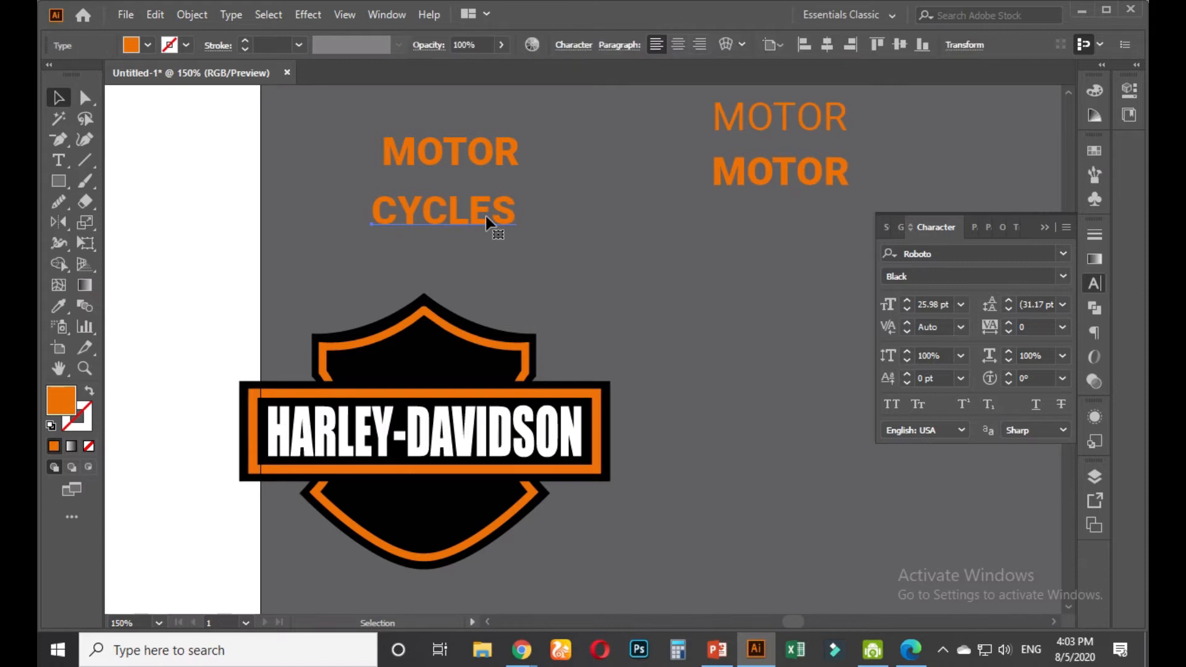
{"action": "left_click", "coordinate": [749, 172]}
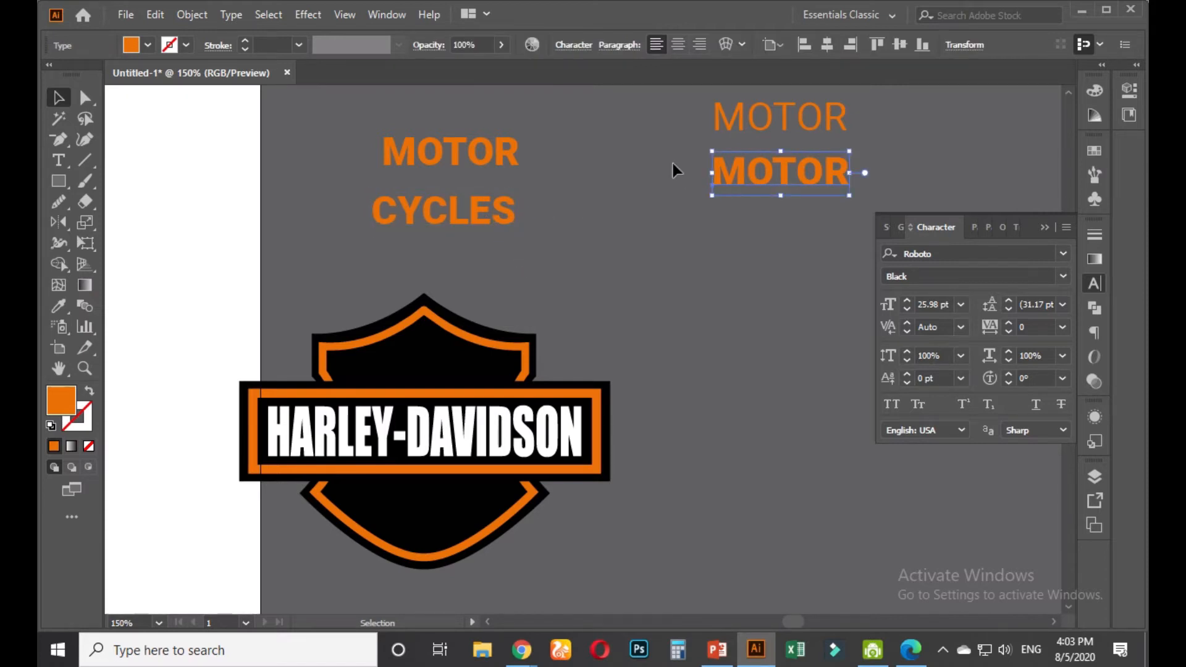
{"action": "key", "text": "Delete"}
{"action": "left_click", "coordinate": [497, 213]}
{"action": "left_click_drag", "start_coordinate": [494, 211], "coordinate": [876, 184]}
Convert the MOTOR and CYCLES texts above the shield to outlines and deselect them
{"action": "left_click_drag", "start_coordinate": [559, 149], "coordinate": [450, 213]}
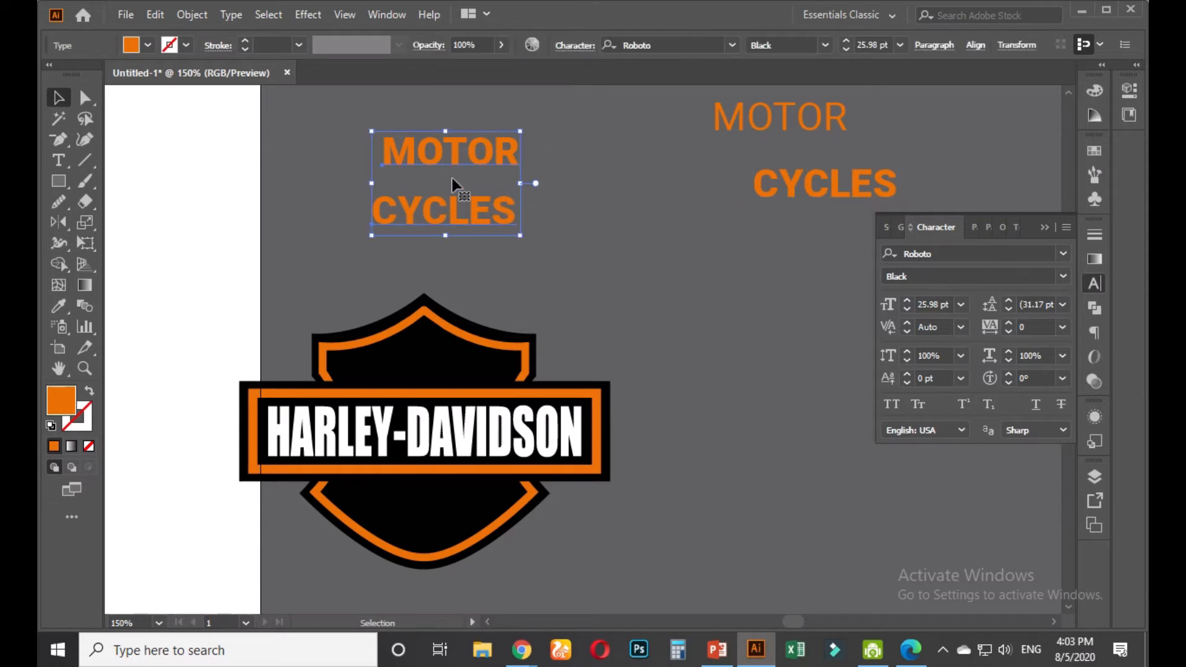
{"action": "right_click", "coordinate": [453, 173]}
{"action": "left_click", "coordinate": [543, 294]}
{"action": "left_click", "coordinate": [620, 250]}
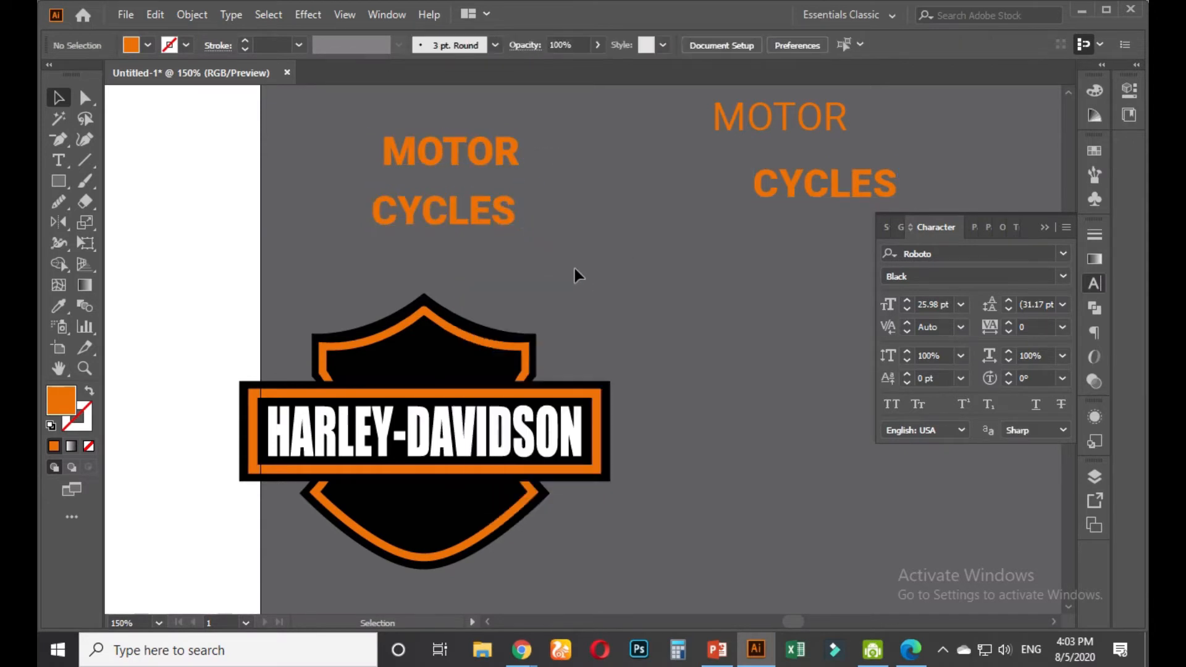
Move the outlined CYCLES lettering into the shield's black area below the banner
{"action": "scroll", "coordinate": [571, 267], "scroll_direction": "down", "scroll_amount": 1}
{"action": "left_click_drag", "start_coordinate": [479, 196], "coordinate": [449, 494]}
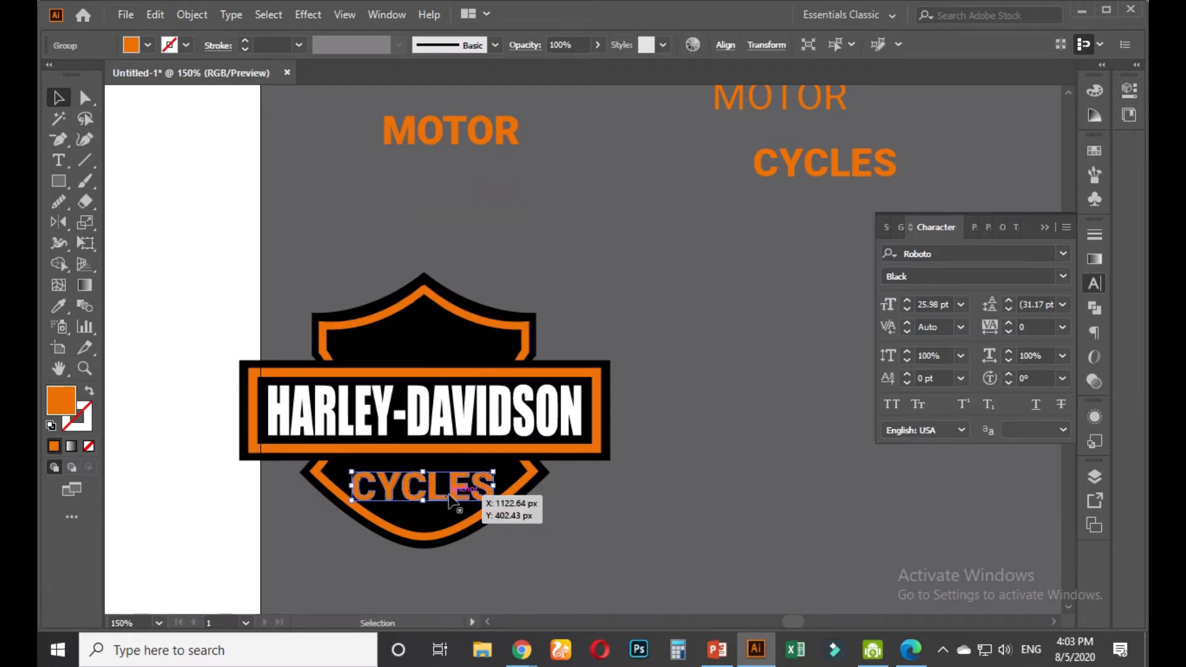
Move the outlined MOTOR lettering into the shield's black area above the banner and centre it horizontally on the shield
{"action": "left_click", "coordinate": [583, 529]}
{"action": "left_click_drag", "start_coordinate": [492, 141], "coordinate": [456, 351]}
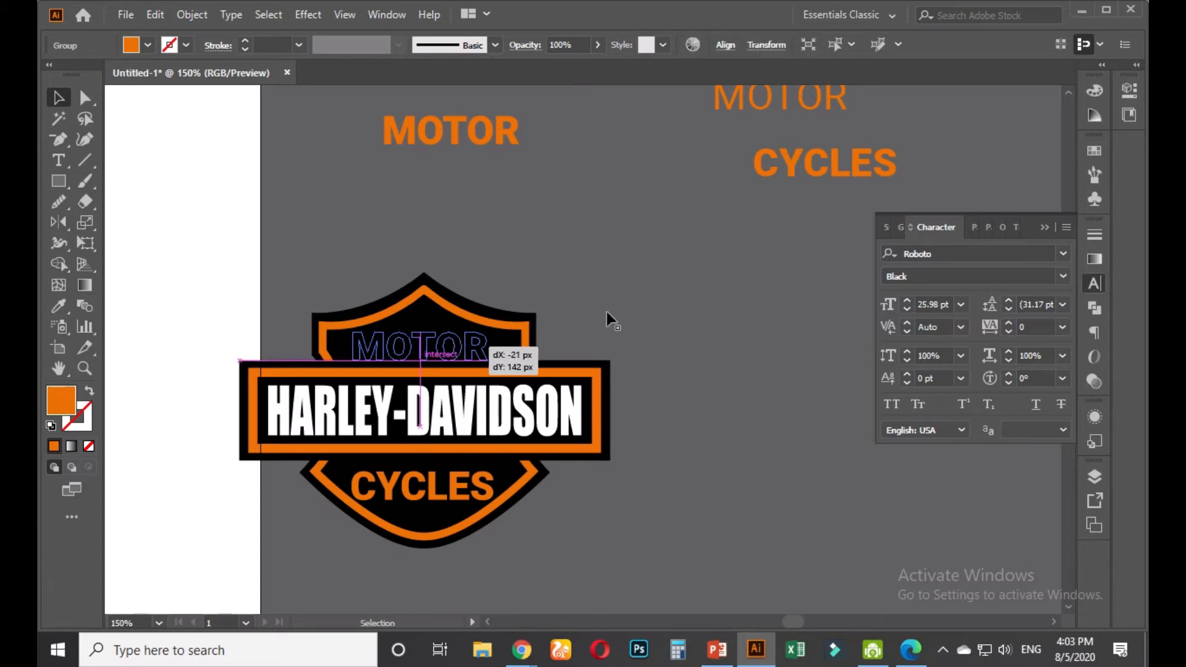
{"action": "left_click", "coordinate": [437, 295]}
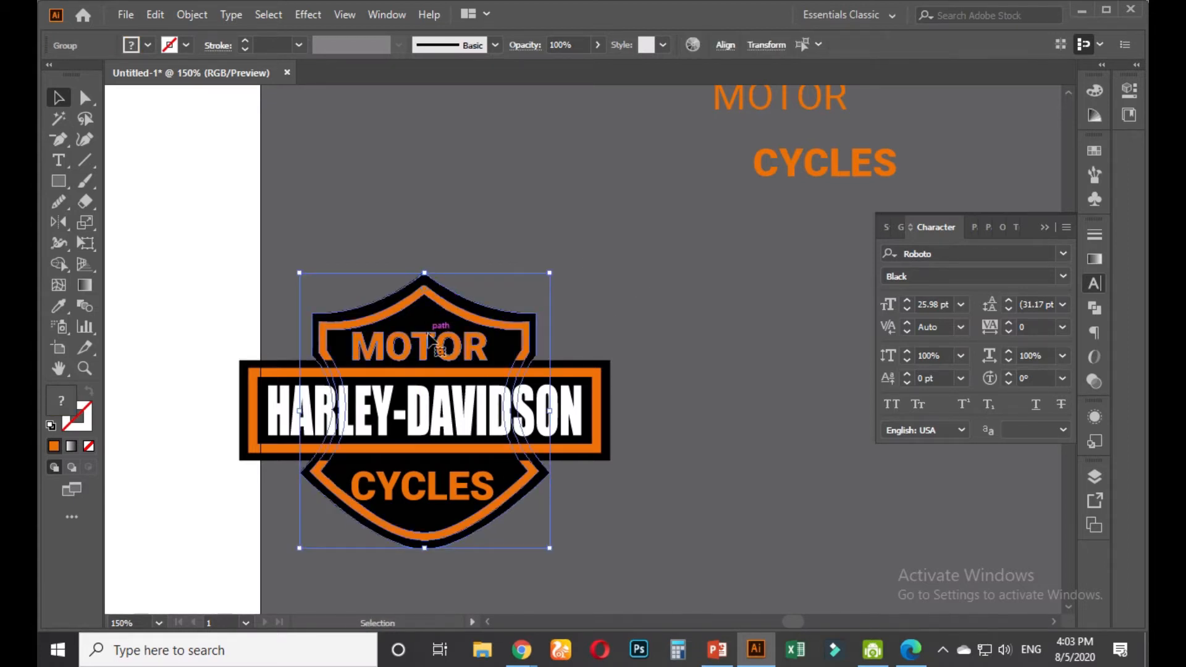
{"action": "left_click", "coordinate": [432, 302]}
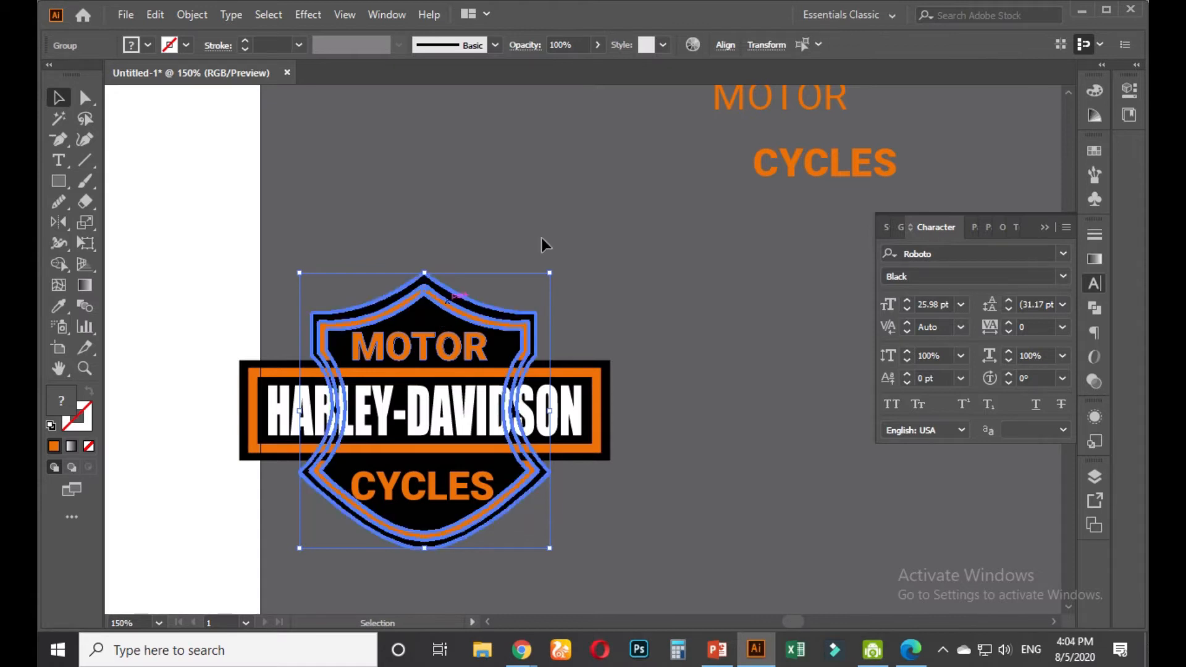
{"action": "left_click", "coordinate": [721, 47]}
{"action": "left_click", "coordinate": [583, 91]}
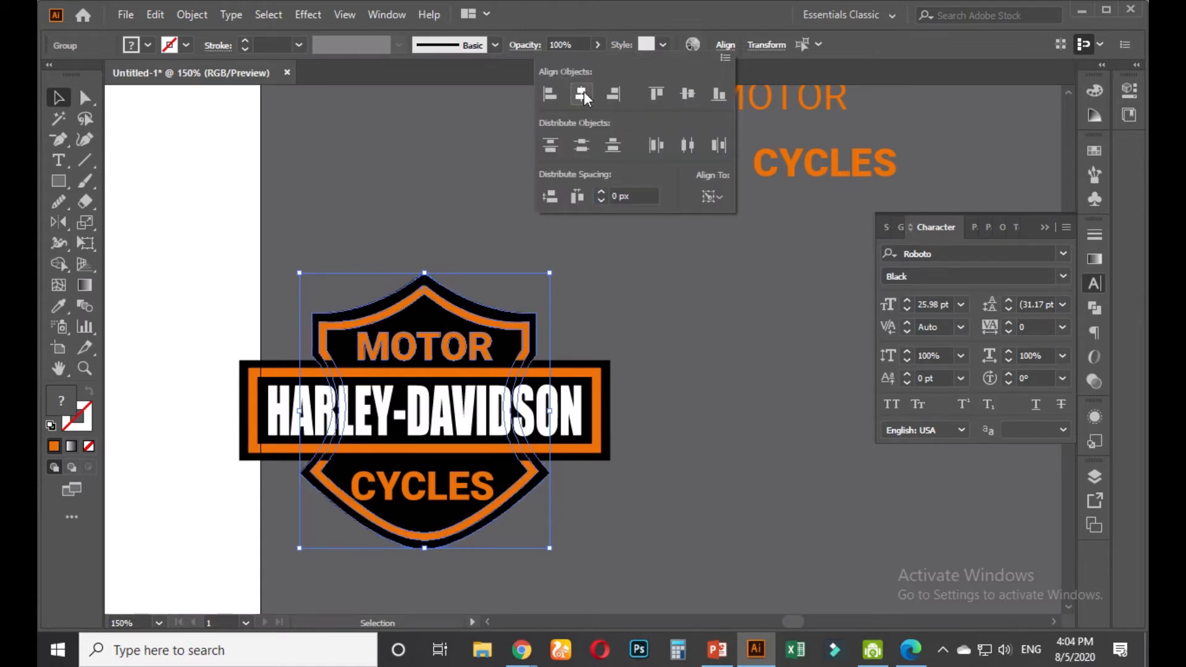
{"action": "left_click", "coordinate": [623, 283]}
Centre the CYCLES lettering horizontally on the shield, using the shield as the alignment reference
{"action": "left_click", "coordinate": [449, 485]}
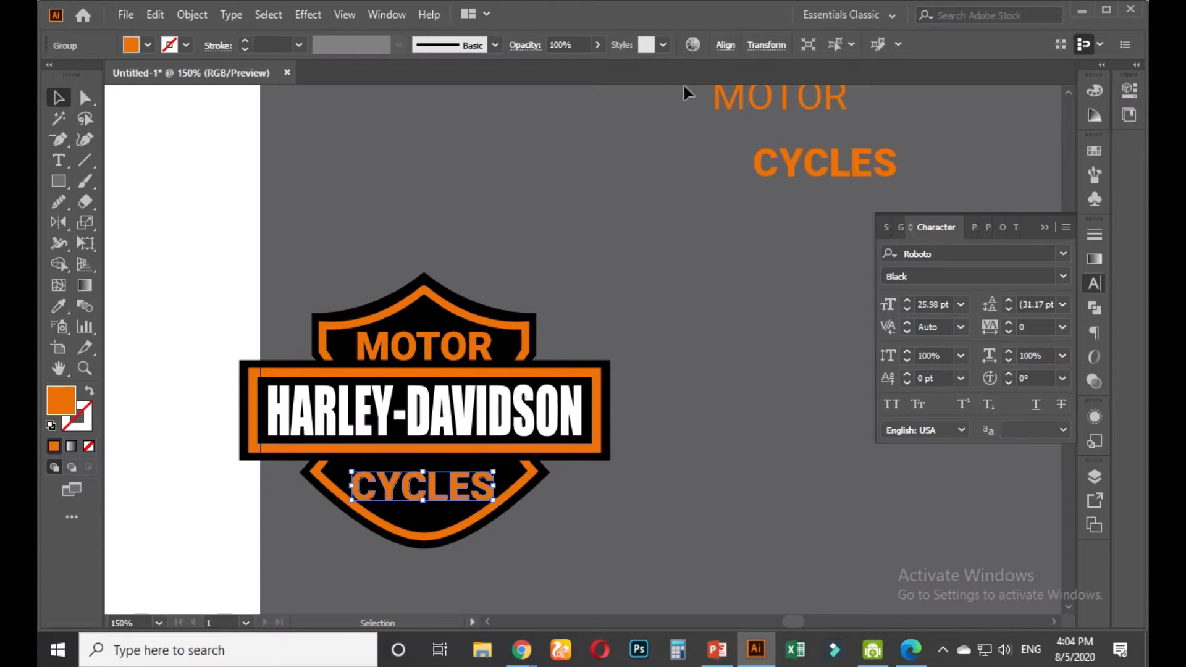
{"action": "left_click", "coordinate": [725, 46]}
{"action": "left_click", "coordinate": [512, 494], "text": "shift"}
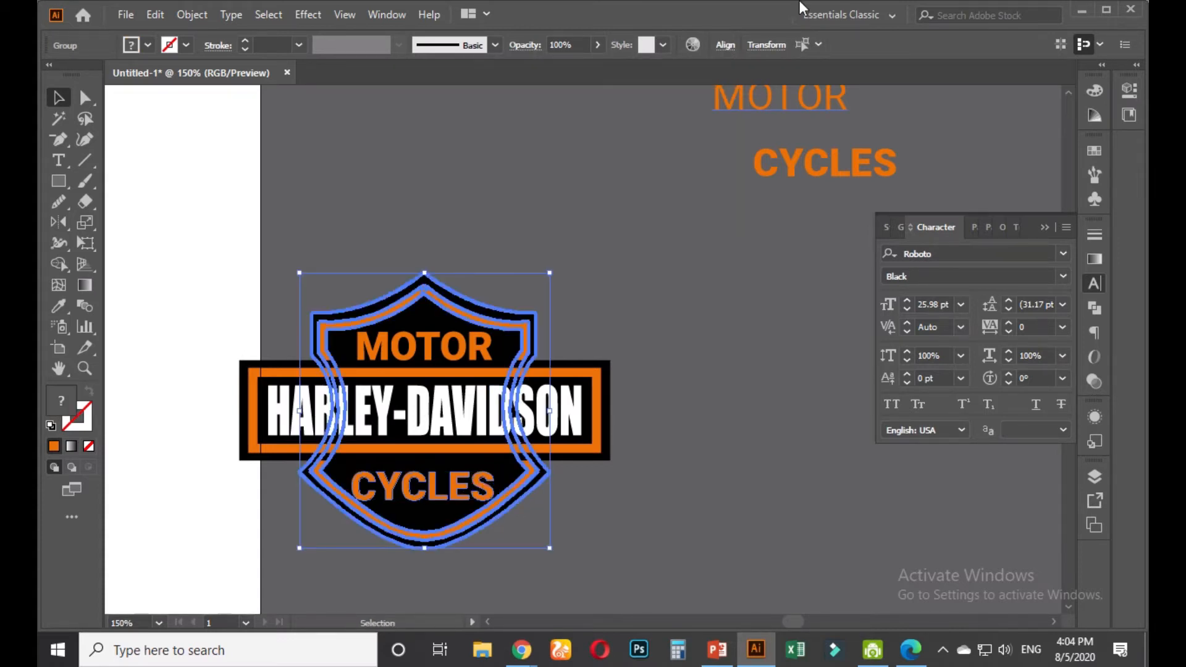
{"action": "left_click", "coordinate": [726, 46]}
{"action": "left_click", "coordinate": [691, 313]}
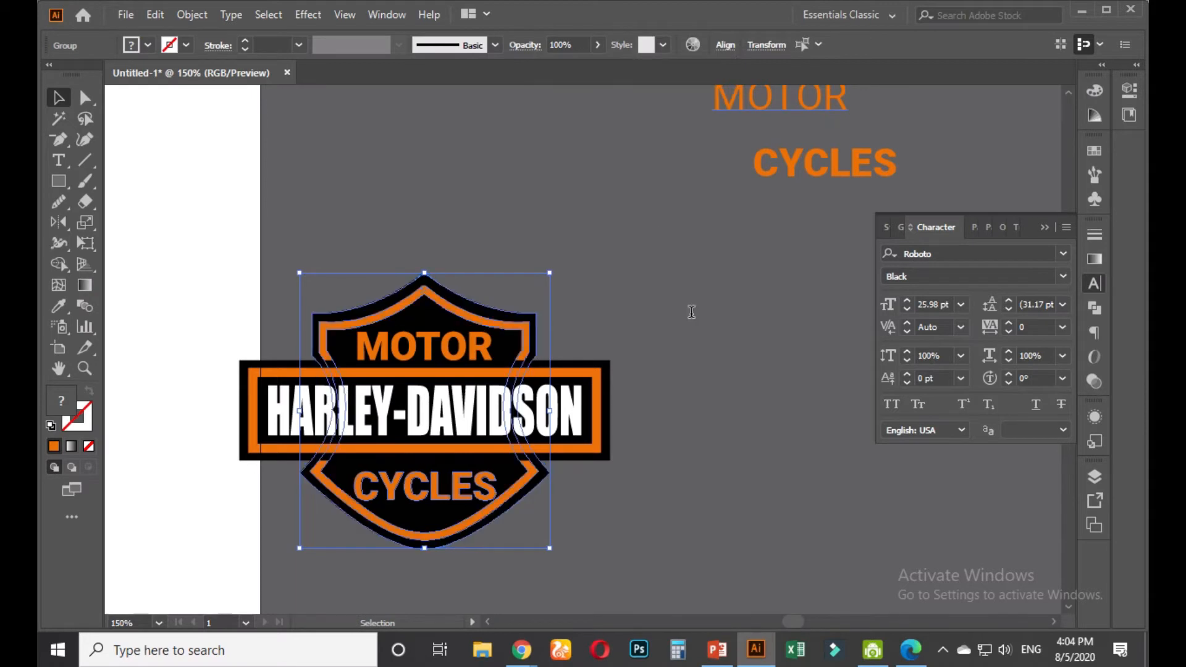
Nudge the CYCLES lettering upward in small increments, closer to the banner, and deselect it
{"action": "scroll", "coordinate": [436, 548], "scroll_direction": "up", "scroll_amount": 1}
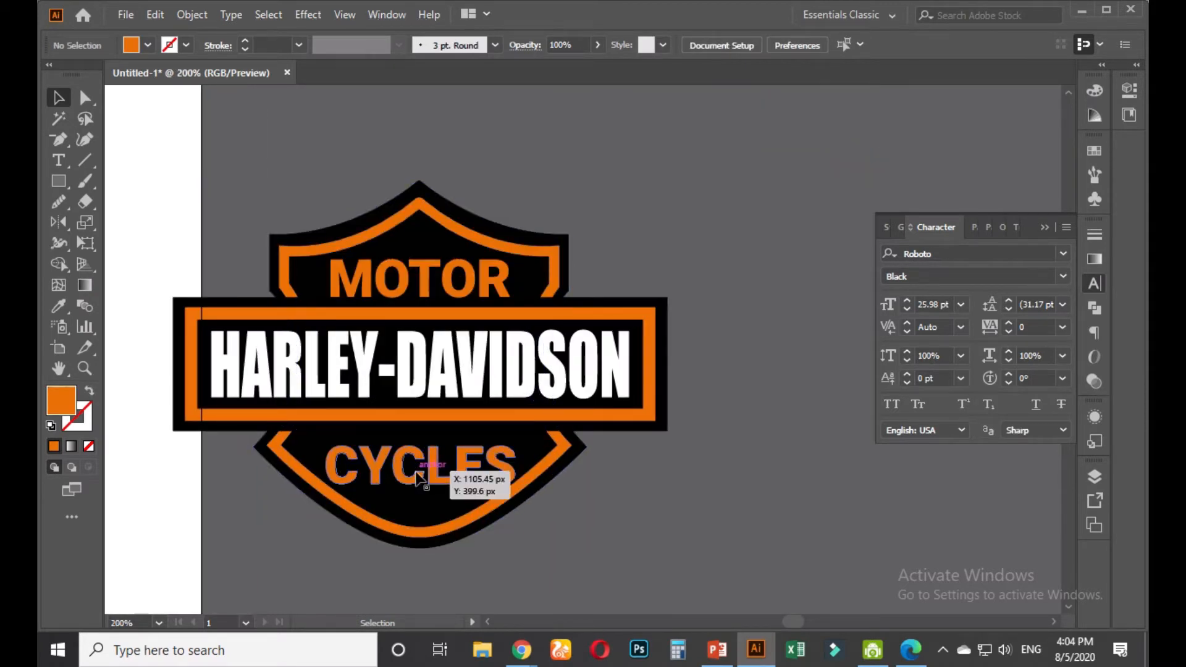
{"action": "left_click", "coordinate": [417, 474]}
{"action": "key", "text": "Up"}
{"action": "key", "text": "Up"}
{"action": "key", "text": "Up"}
{"action": "key", "text": "Up"}
{"action": "key", "text": "Up"}
{"action": "key", "text": "Up"}
{"action": "key", "text": "Up"}
{"action": "key", "text": "Up"}
{"action": "key", "text": "Up"}
{"action": "key", "text": "Up"}
{"action": "key", "text": "Down"}
{"action": "key", "text": "Down"}
{"action": "key", "text": "Down"}
{"action": "key", "text": "Down"}
{"action": "key", "text": "Down"}
{"action": "key", "text": "Down"}
{"action": "key", "text": "Down"}
{"action": "key", "text": "Up"}
{"action": "key", "text": "Up"}
{"action": "left_click", "coordinate": [632, 444]}
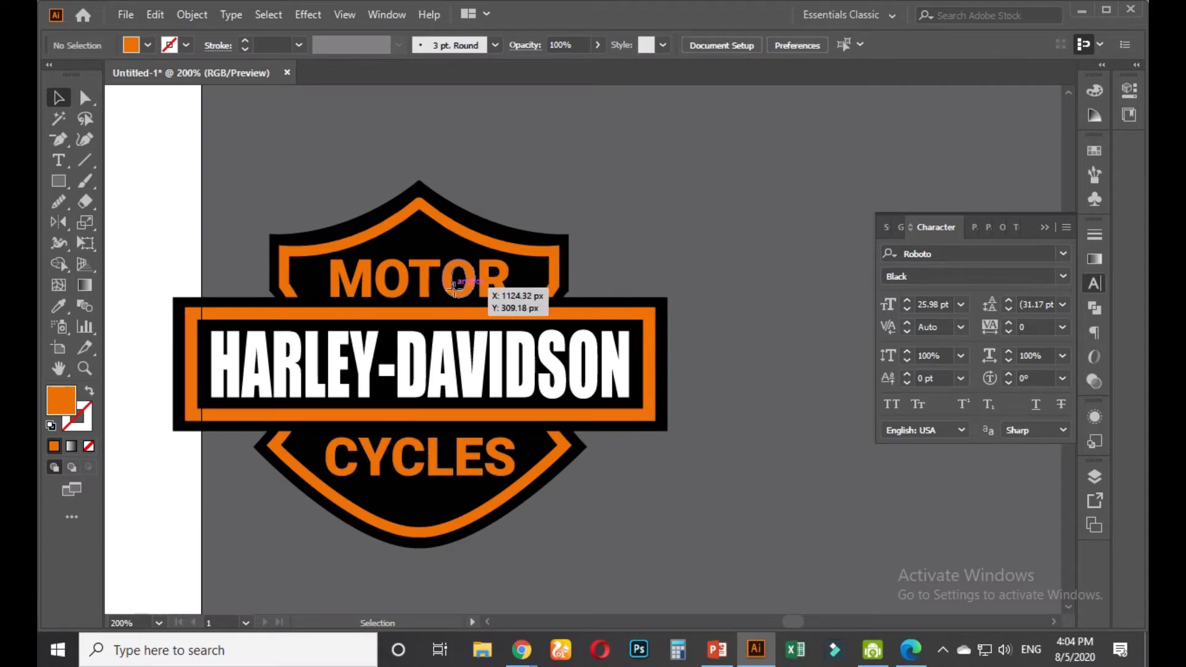
Fine-tune the MOTOR lettering's vertical position with small nudges so a slight gap separates it from the banner
{"action": "left_click", "coordinate": [467, 274]}
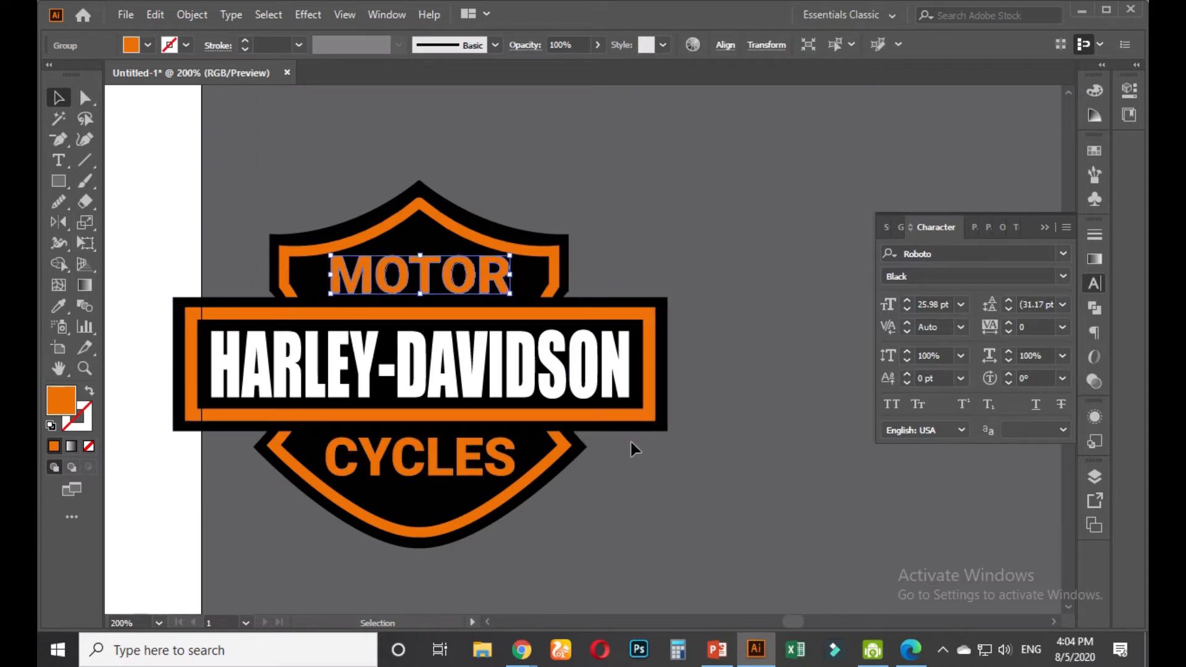
{"action": "left_click", "coordinate": [631, 442]}
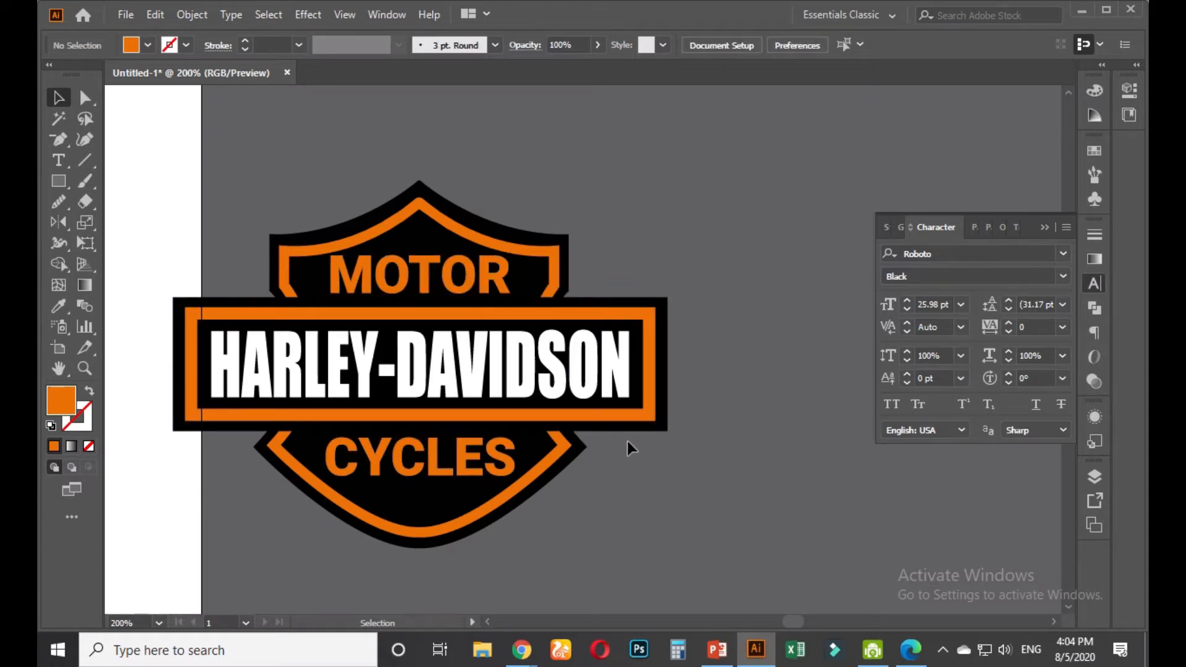
{"action": "left_click", "coordinate": [465, 274]}
{"action": "key", "text": "Down"}
{"action": "key", "text": "Down"}
{"action": "key", "text": "Up"}
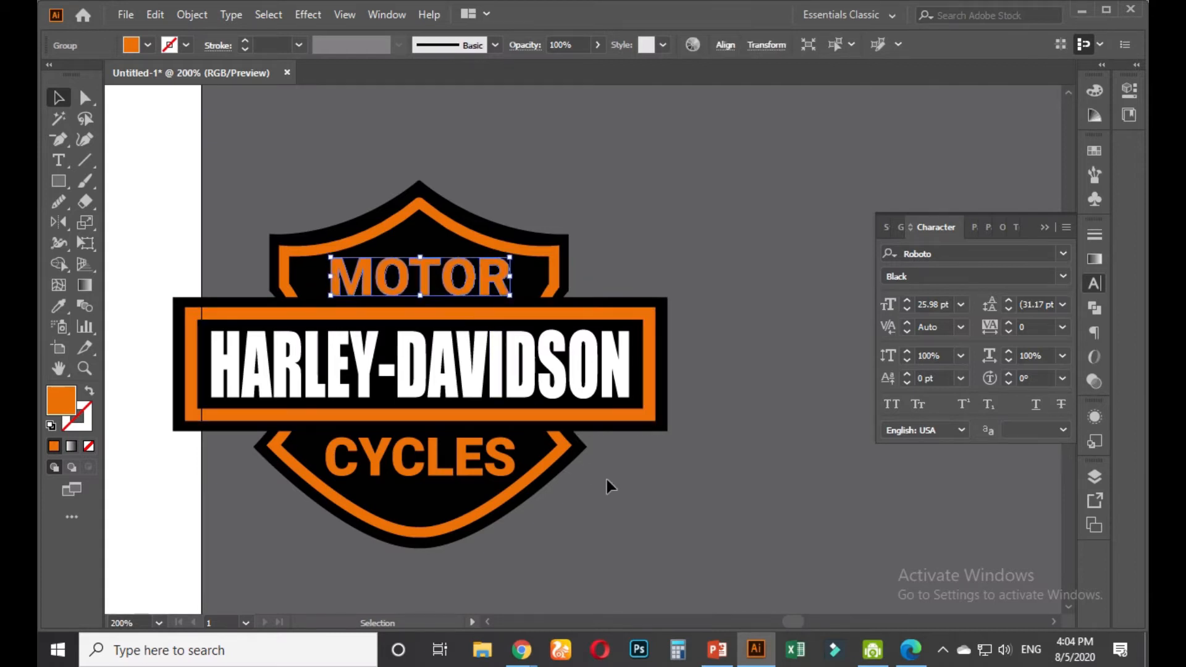
{"action": "left_click", "coordinate": [606, 479]}
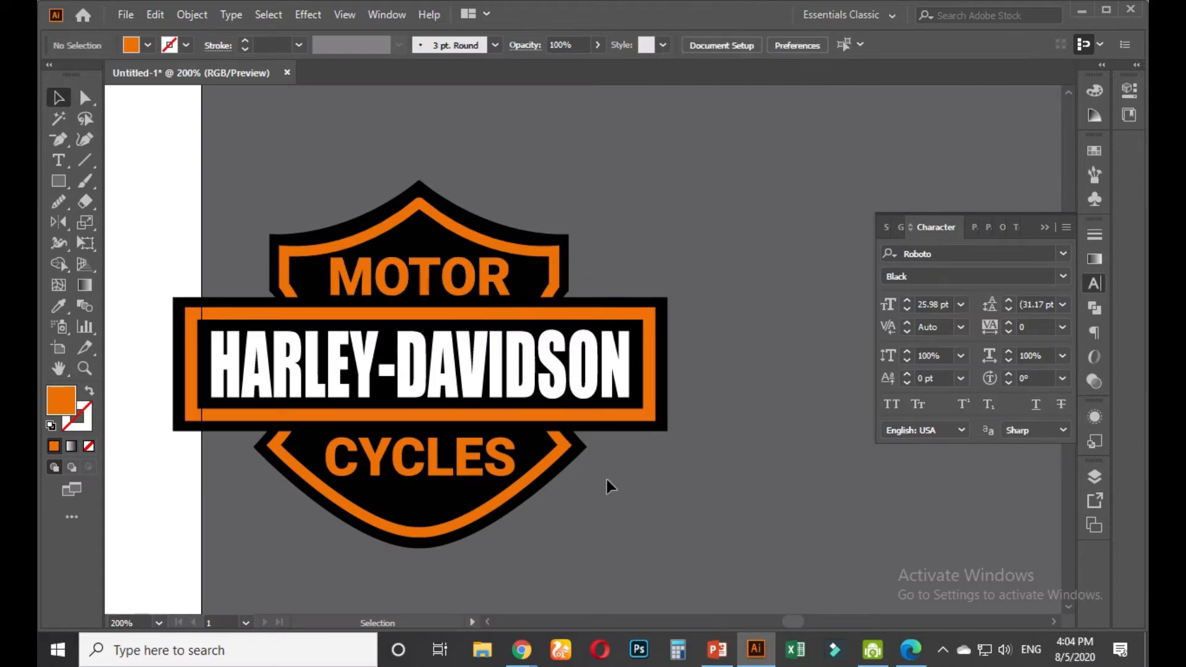
Nudge the CYCLES lettering slightly down from the banner and deselect it
{"action": "left_click", "coordinate": [482, 466]}
{"action": "key", "text": "Down"}
{"action": "key", "text": "Down"}
{"action": "key", "text": "Up"}
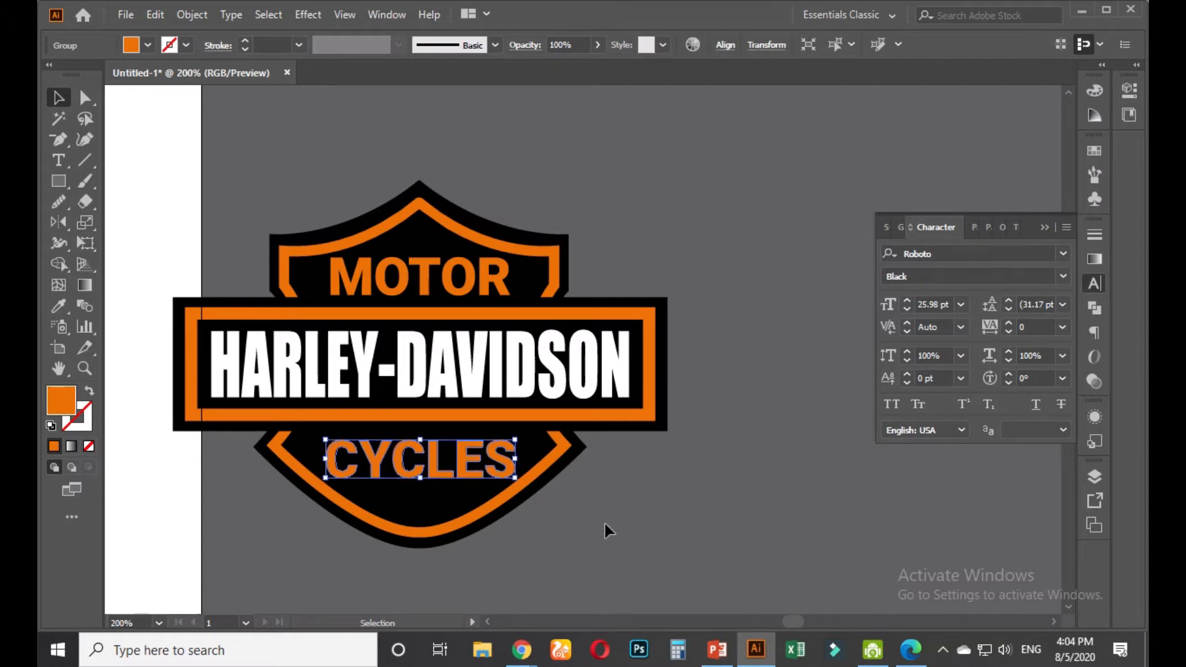
{"action": "left_click", "coordinate": [605, 524]}
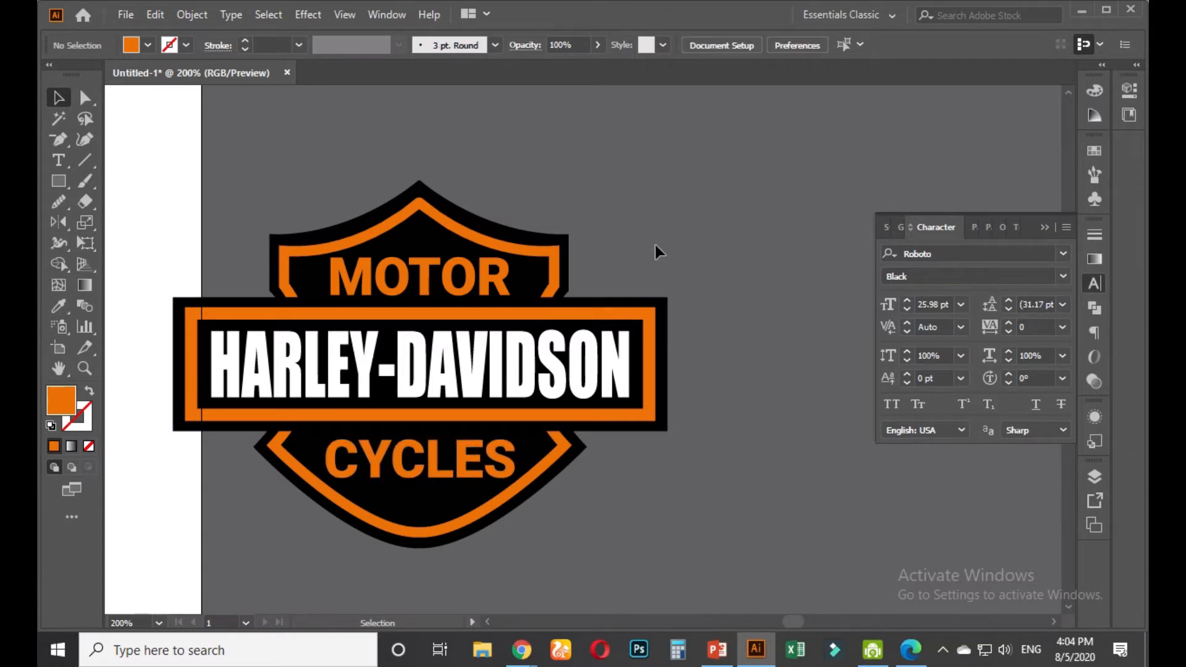
Compare the shield with the reference logo and start an Arc warp effect on the MOTOR lettering
{"action": "scroll", "coordinate": [654, 235], "scroll_direction": "down", "scroll_amount": 1}
{"action": "scroll", "coordinate": [335, 267], "scroll_direction": "down", "scroll_amount": 2}
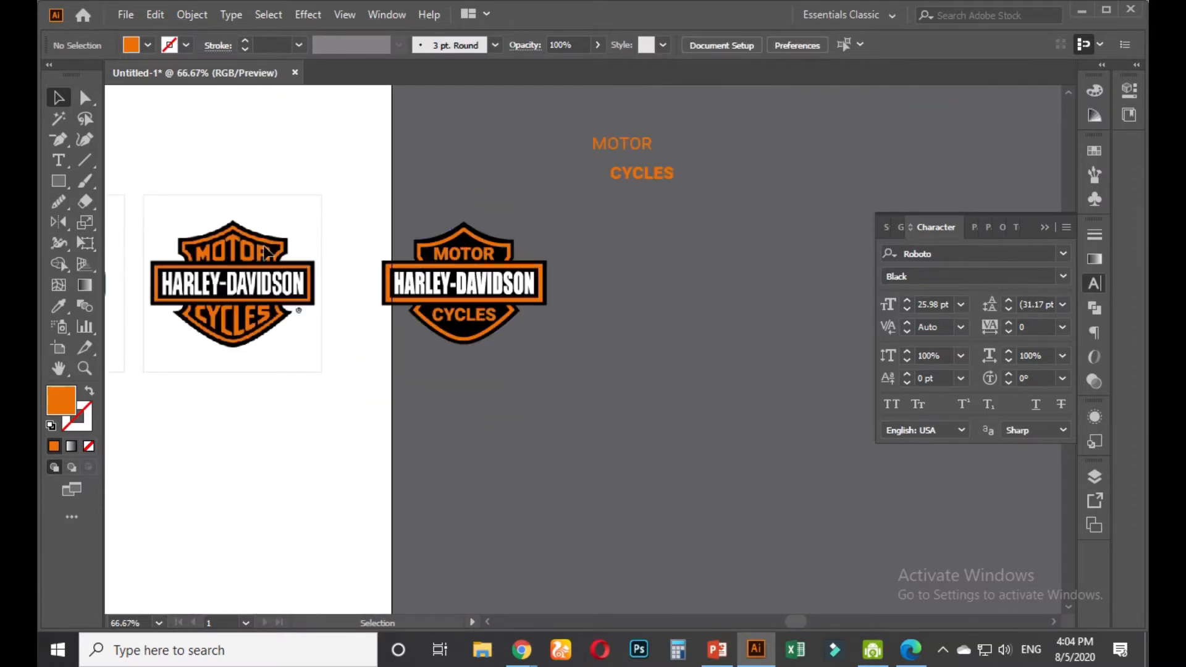
{"action": "scroll", "coordinate": [338, 247], "scroll_direction": "up", "scroll_amount": 1}
{"action": "scroll", "coordinate": [526, 276], "scroll_direction": "up", "scroll_amount": 3}
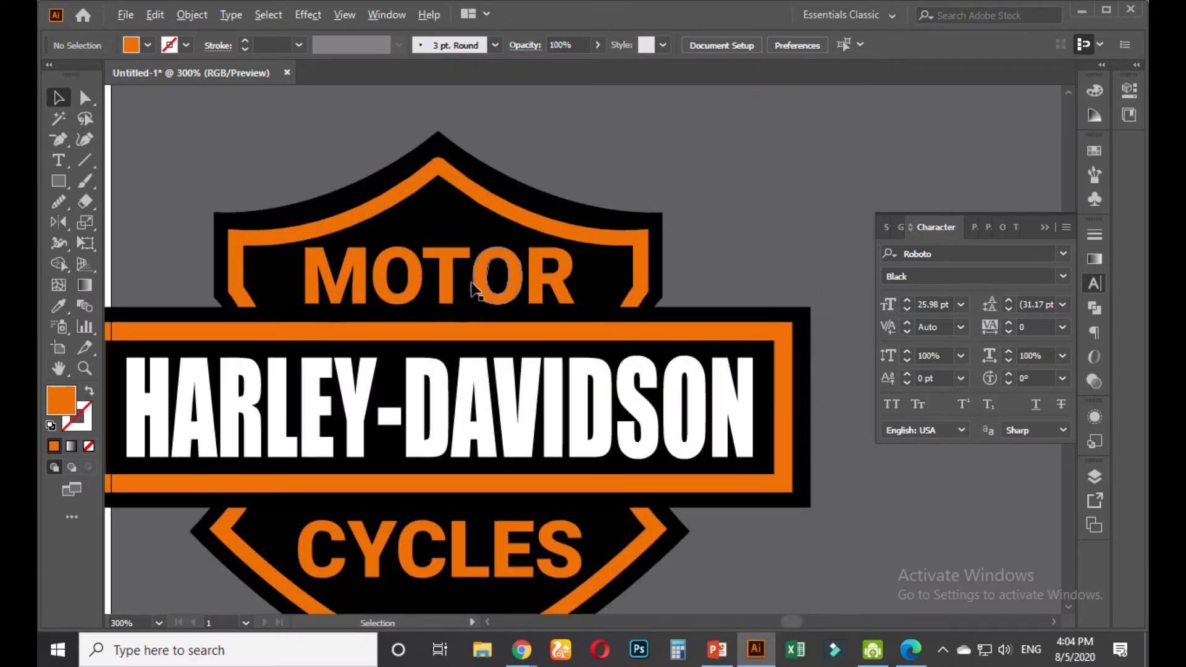
{"action": "left_click", "coordinate": [453, 284]}
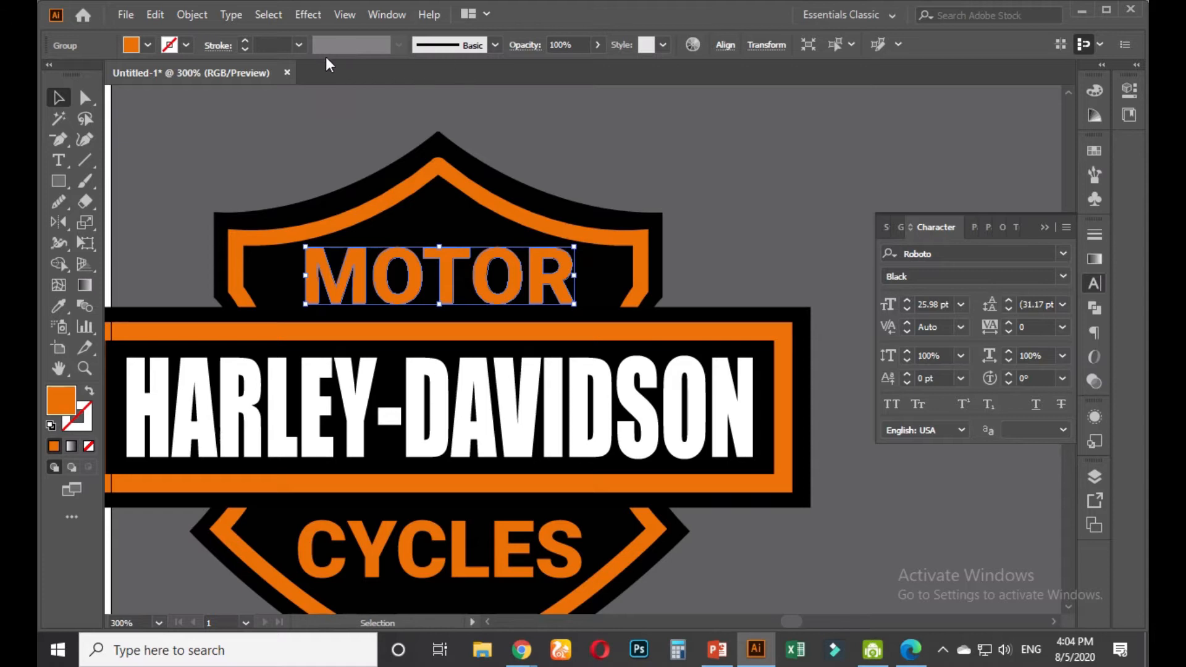
{"action": "left_click", "coordinate": [304, 16]}
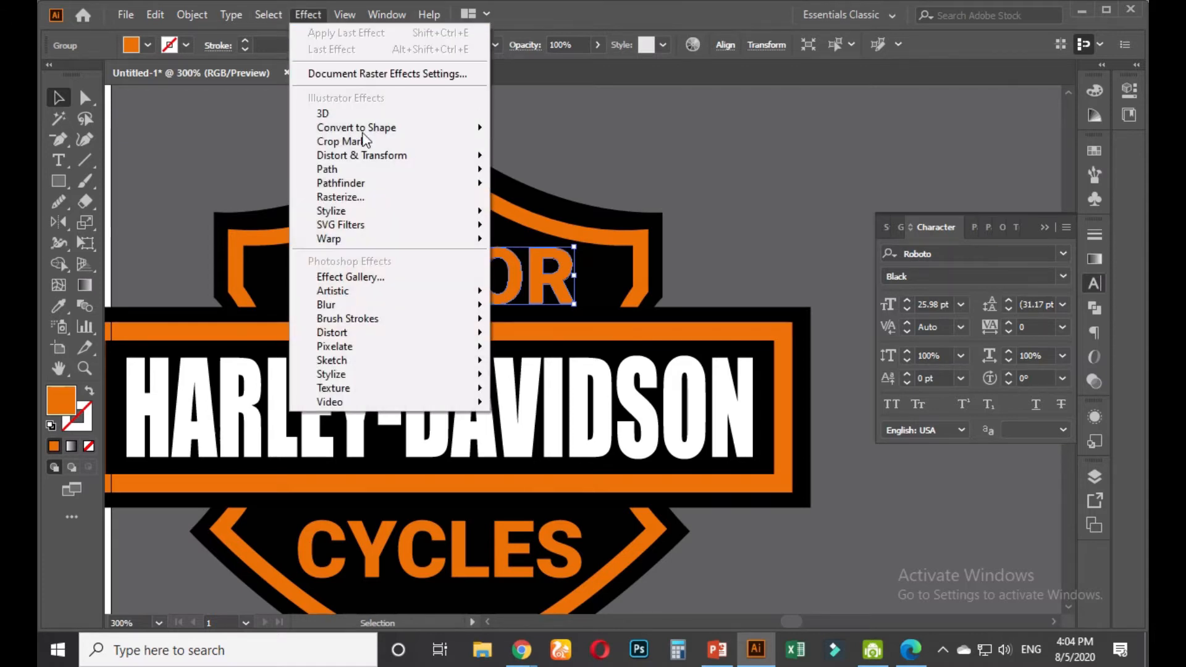
{"action": "mouse_move", "coordinate": [361, 245]}
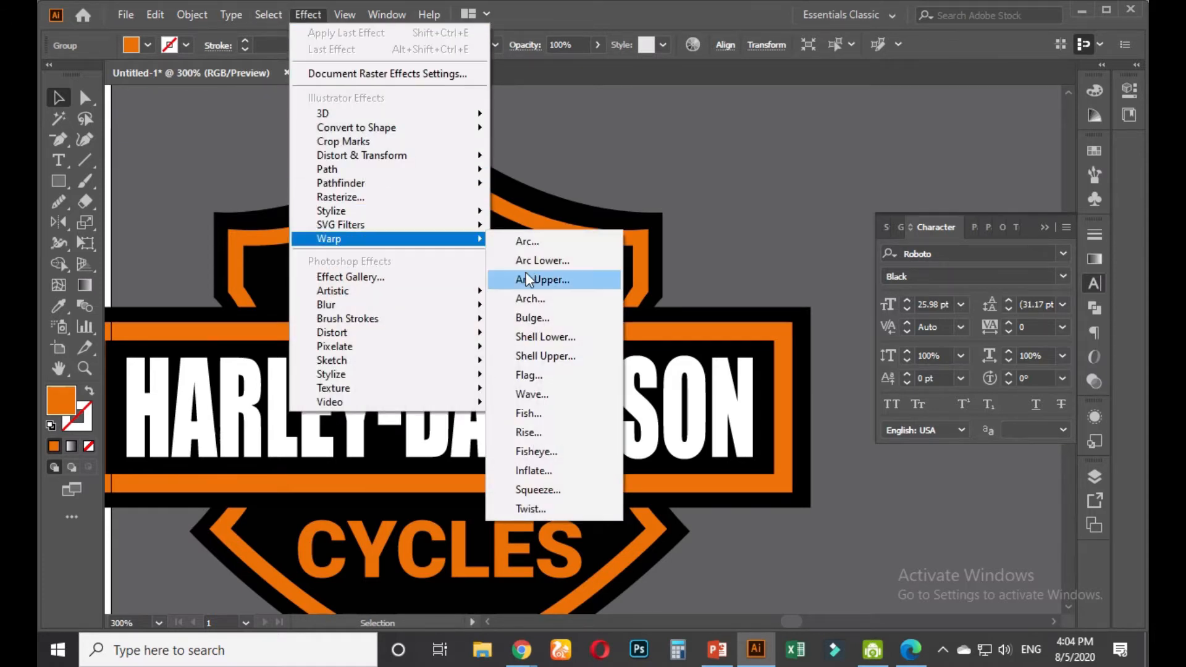
{"action": "left_click", "coordinate": [527, 241]}
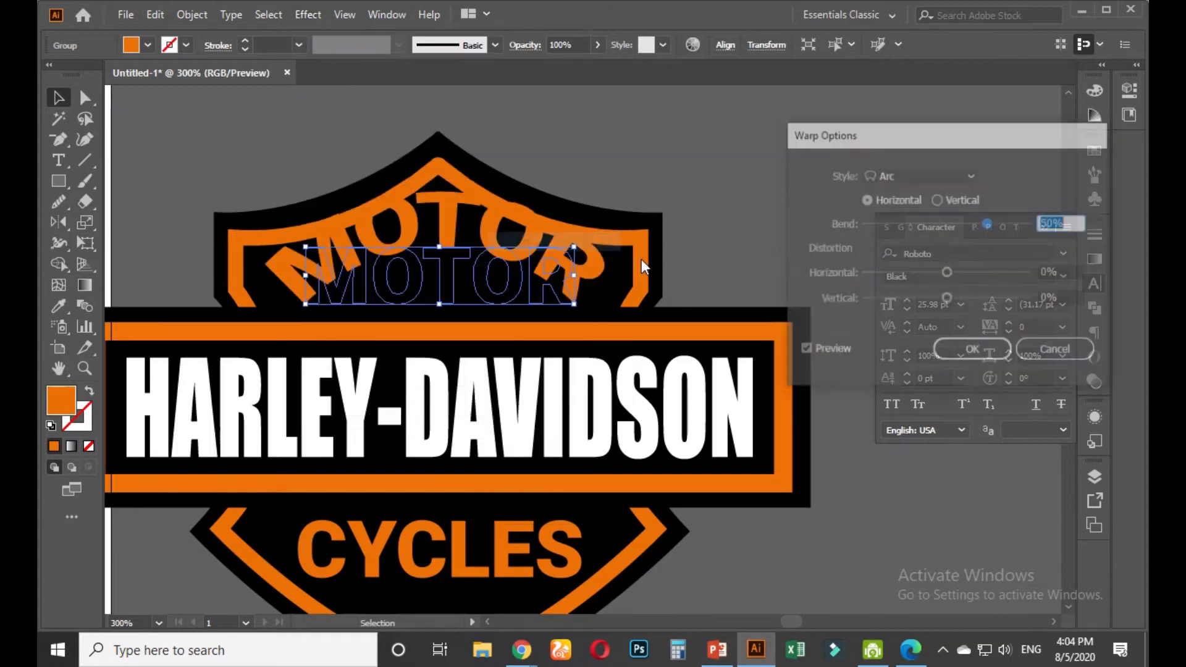
Try the Arc Lower and Arc Upper warp styles on the MOTOR lettering with the preview enabled
{"action": "left_click", "coordinate": [957, 173]}
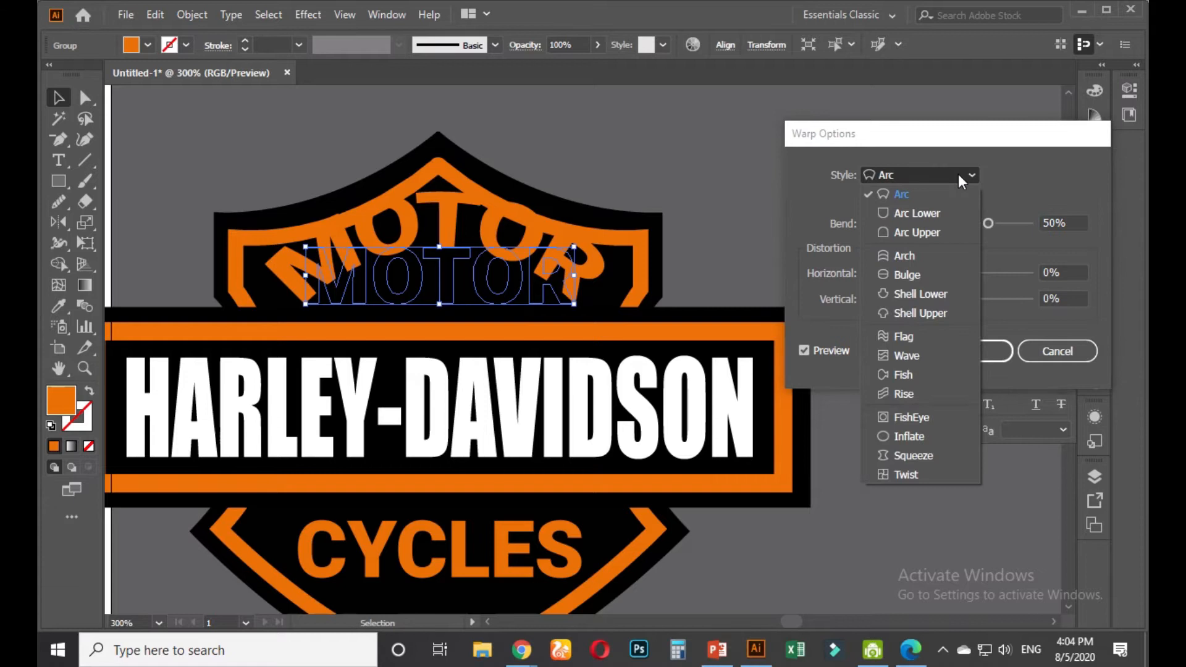
{"action": "left_click", "coordinate": [927, 217]}
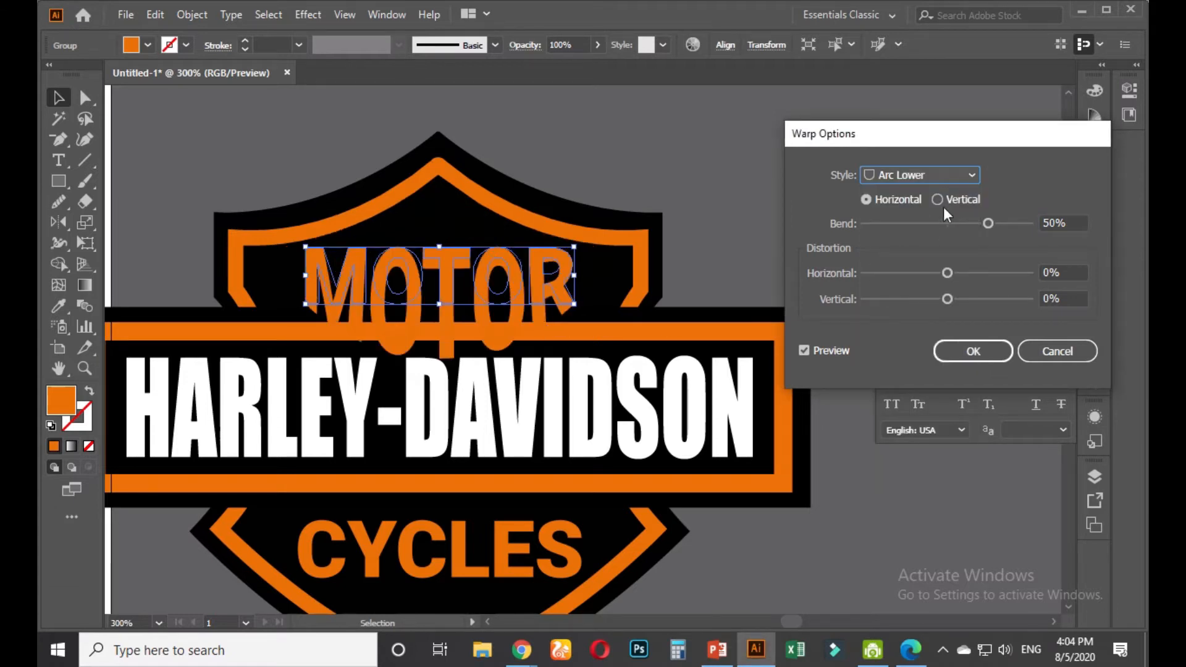
{"action": "left_click", "coordinate": [943, 176]}
{"action": "left_click", "coordinate": [905, 228]}
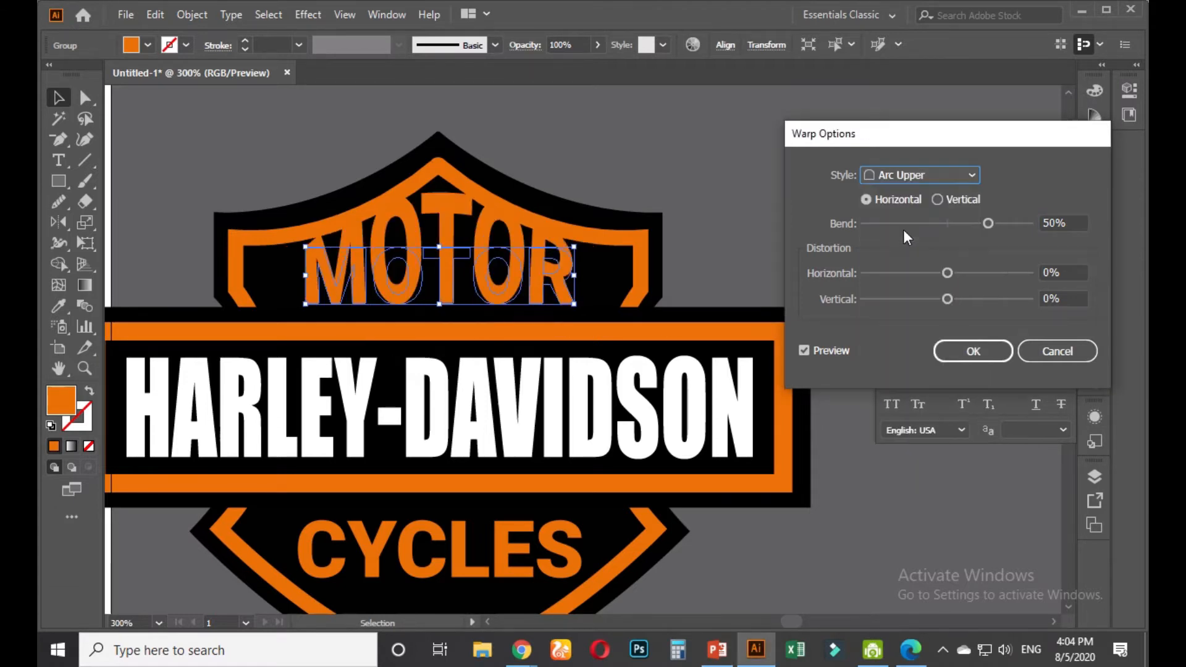
{"action": "left_click", "coordinate": [804, 350]}
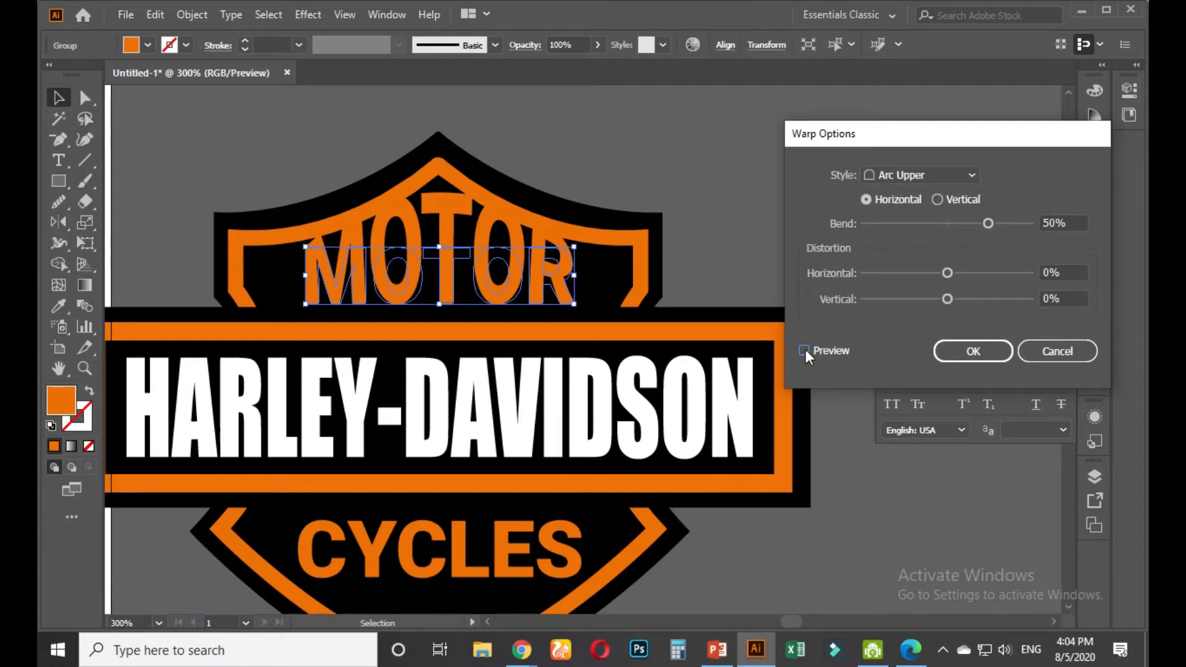
{"action": "left_click", "coordinate": [805, 351]}
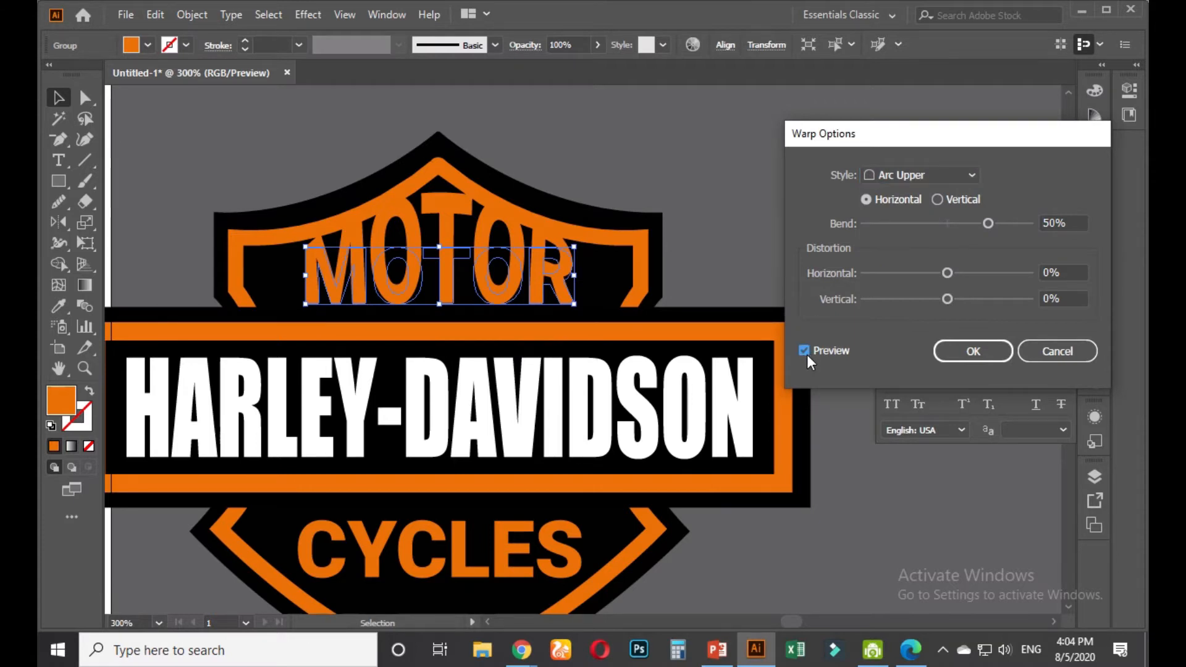
Try the Arch and Flag warp styles on the MOTOR lettering
{"action": "left_click", "coordinate": [959, 177]}
{"action": "left_click", "coordinate": [938, 254]}
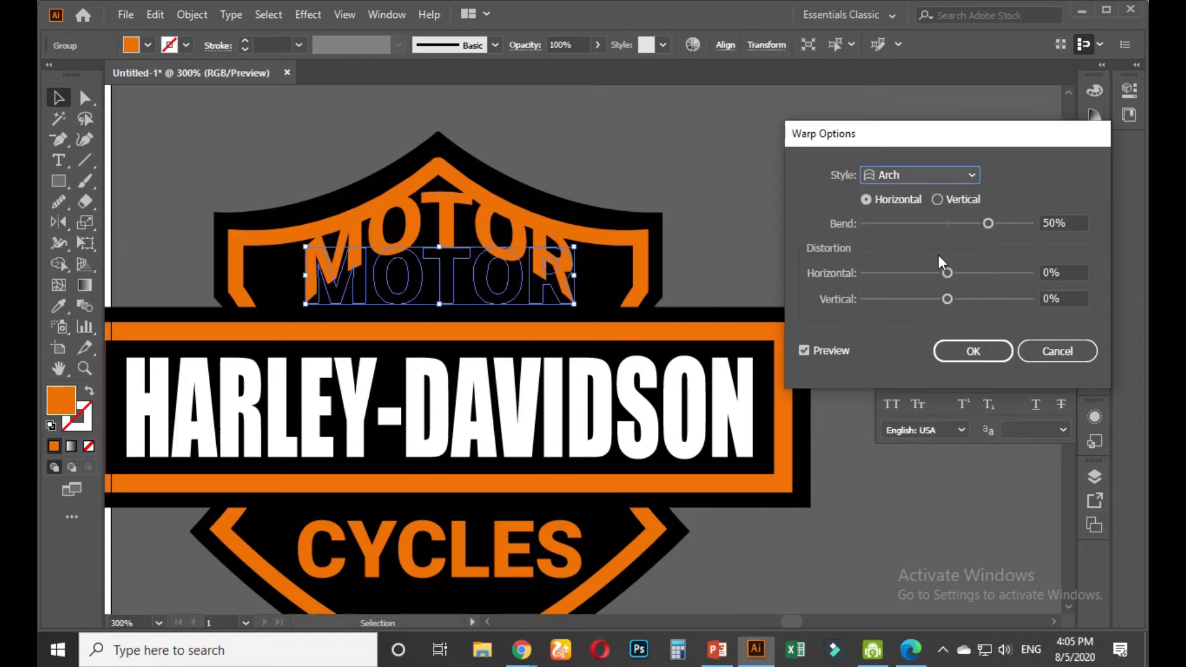
{"action": "left_click", "coordinate": [954, 175]}
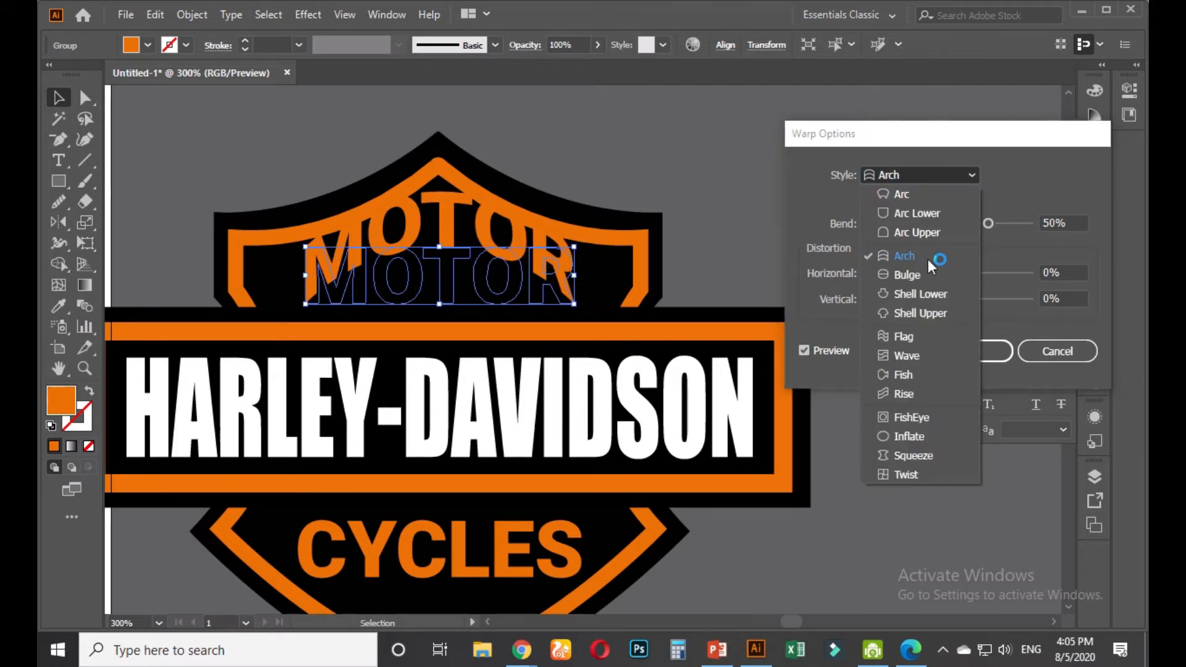
{"action": "left_click", "coordinate": [908, 336]}
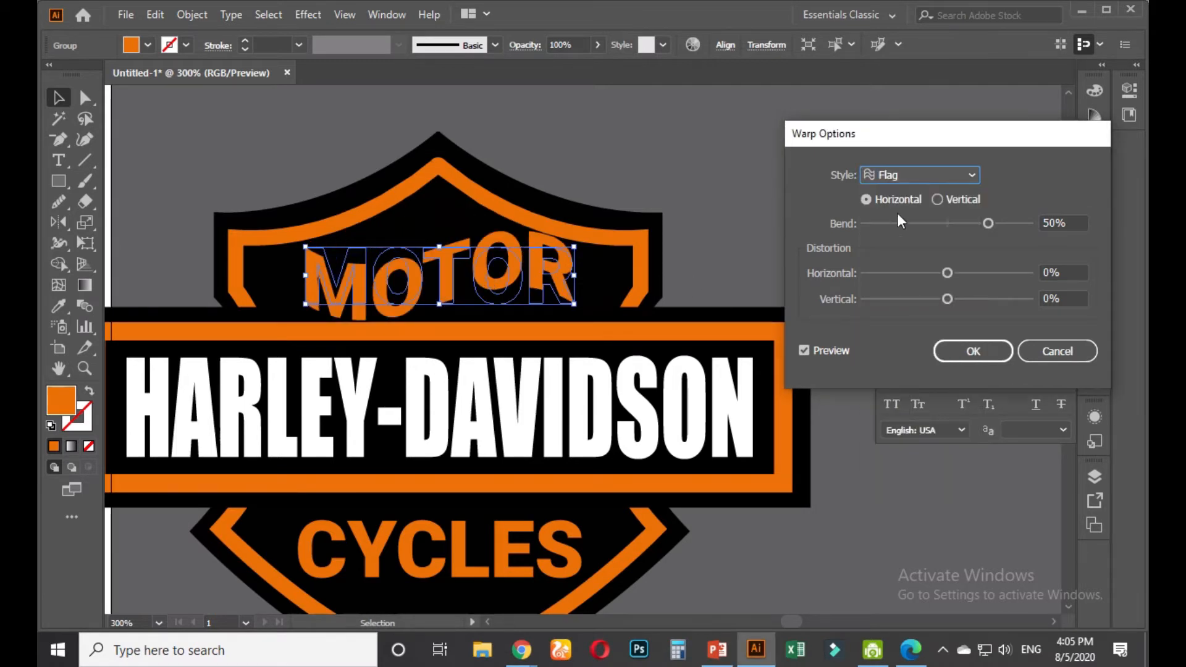
Try the Wave warp style on the MOTOR lettering and set its bend to 31%
{"action": "left_click", "coordinate": [917, 177]}
{"action": "left_click", "coordinate": [900, 356]}
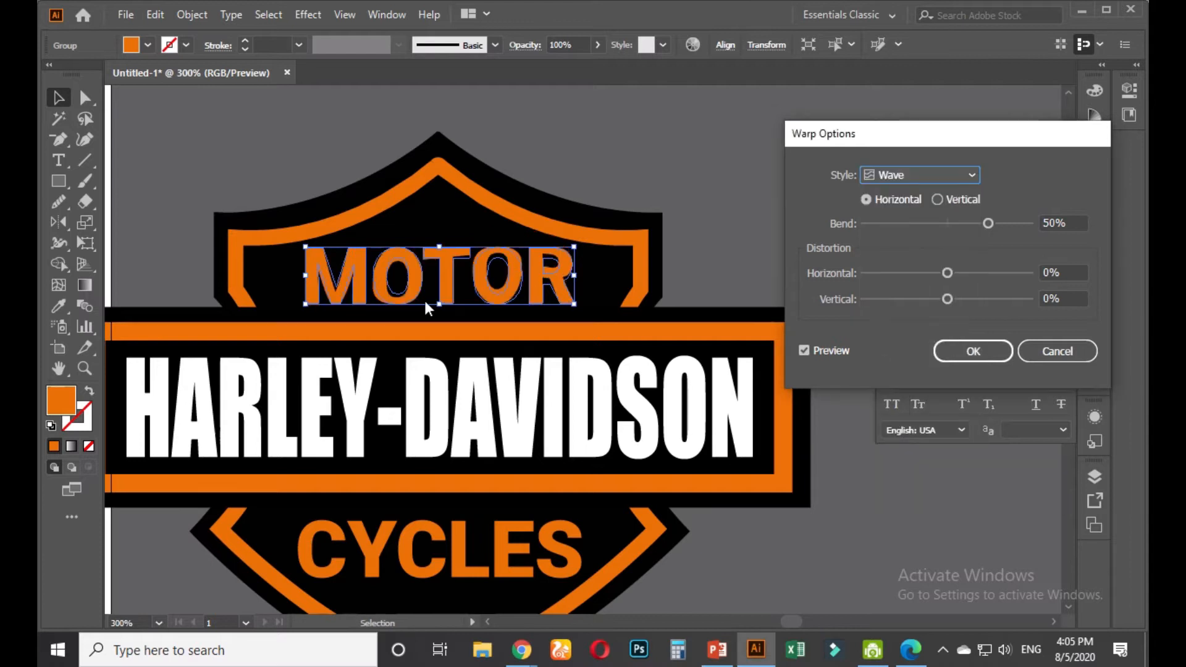
{"action": "left_click", "coordinate": [1027, 222]}
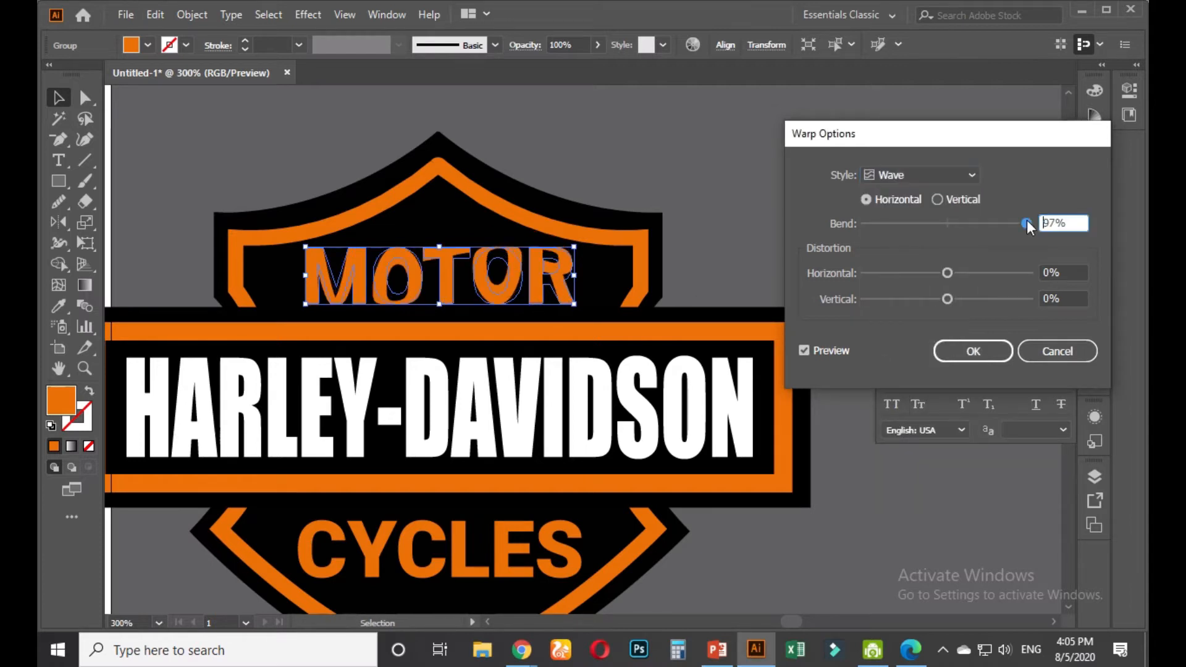
{"action": "left_click", "coordinate": [973, 223]}
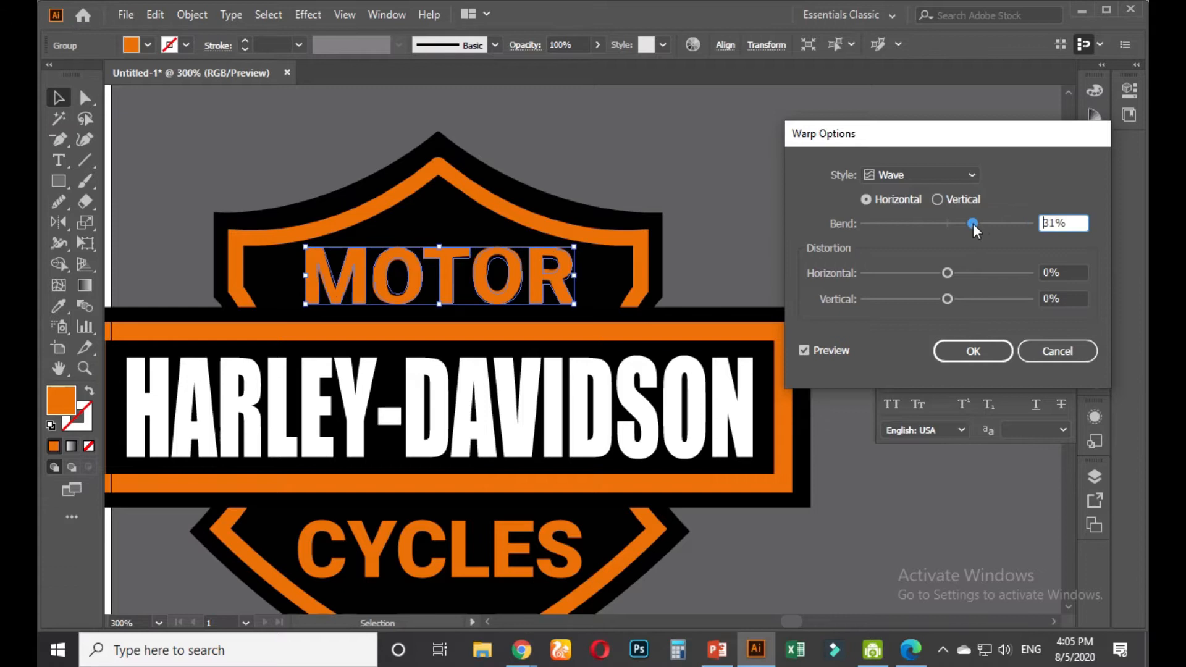
Try the Rise and Fish warp styles on the MOTOR lettering
{"action": "left_click", "coordinate": [961, 179]}
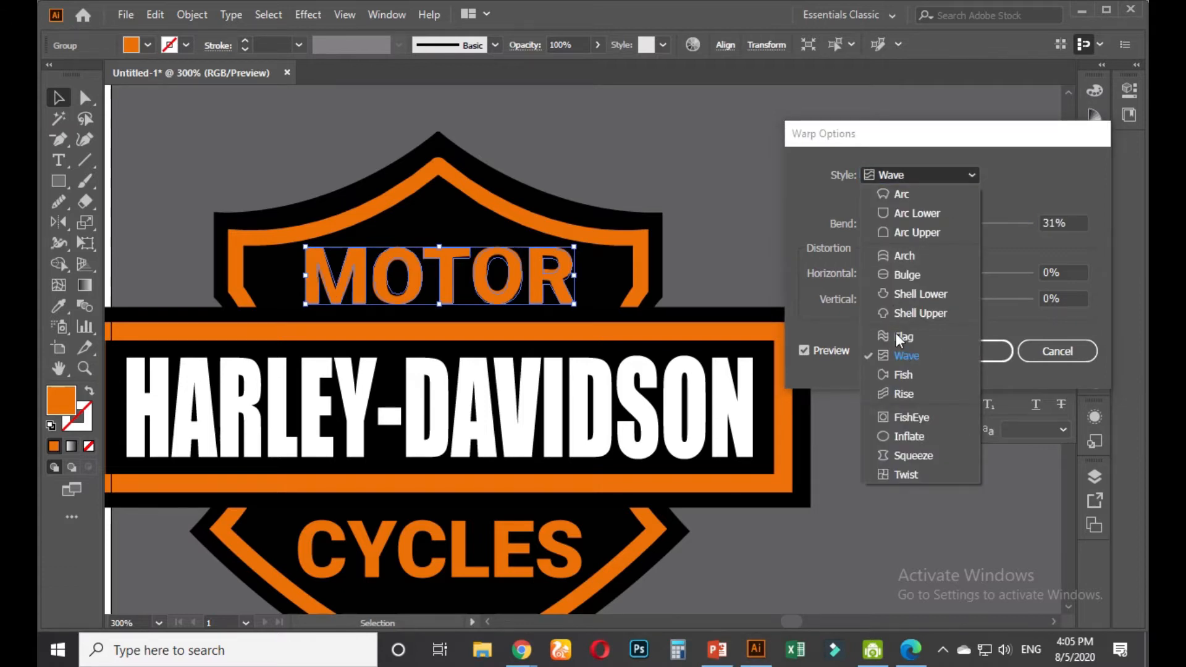
{"action": "left_click", "coordinate": [914, 392]}
{"action": "left_click", "coordinate": [934, 173]}
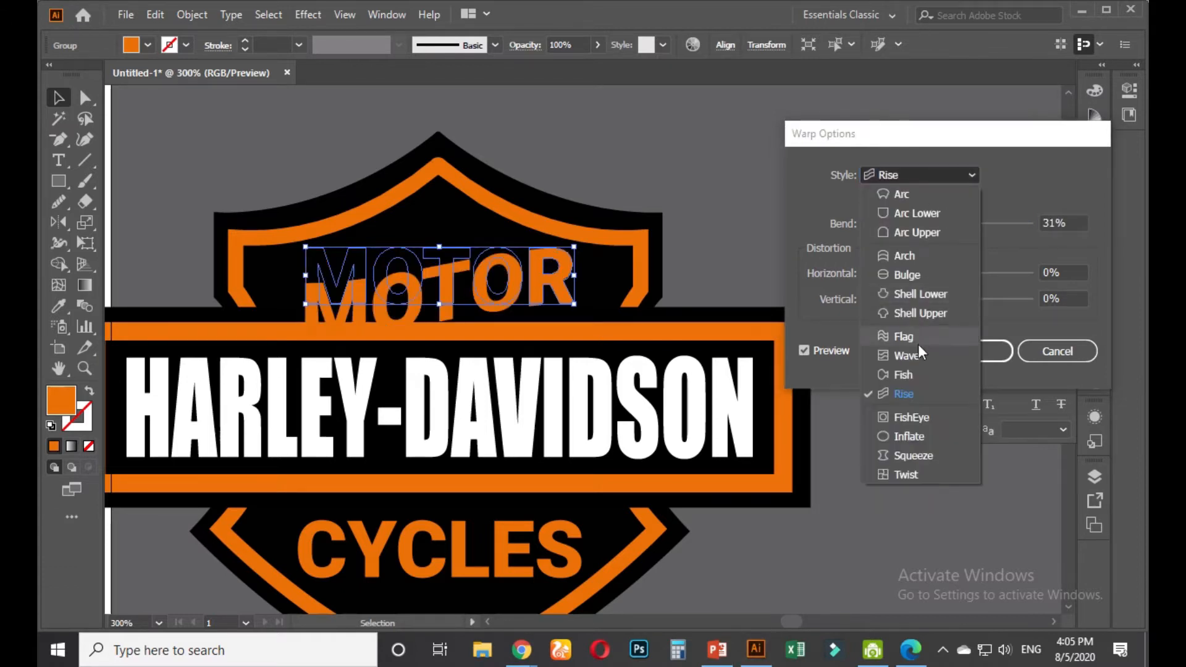
{"action": "left_click", "coordinate": [911, 368]}
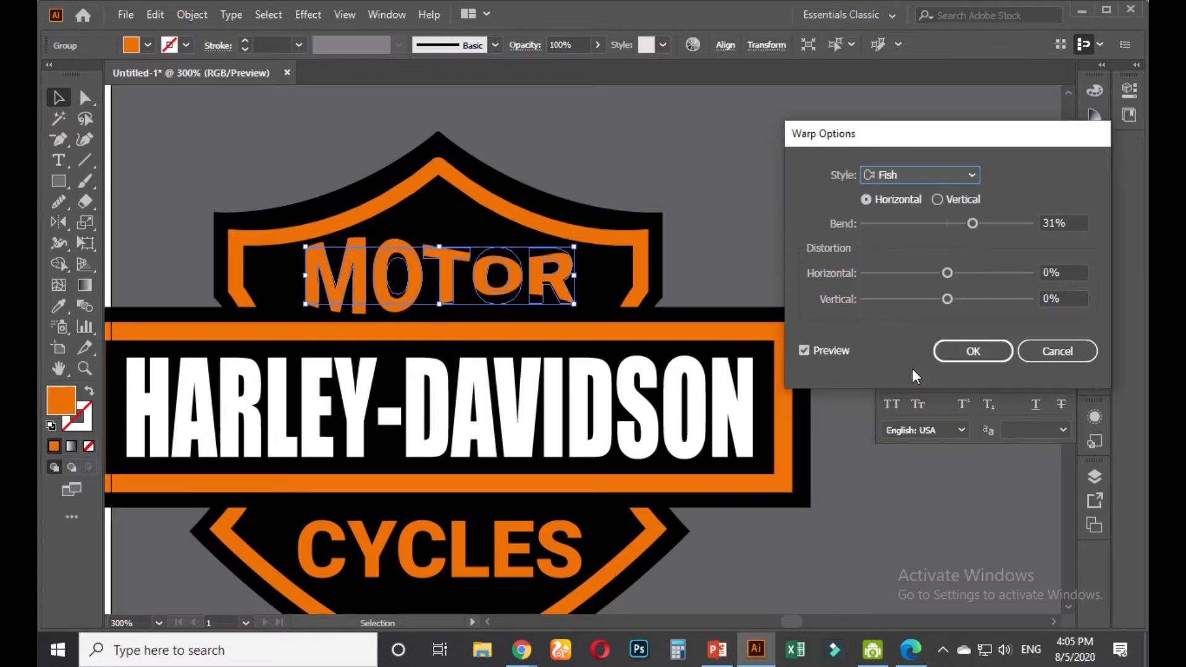
Apply the Arc Upper warp style with a 40% bend to the MOTOR lettering and deselect it
{"action": "left_click", "coordinate": [954, 178]}
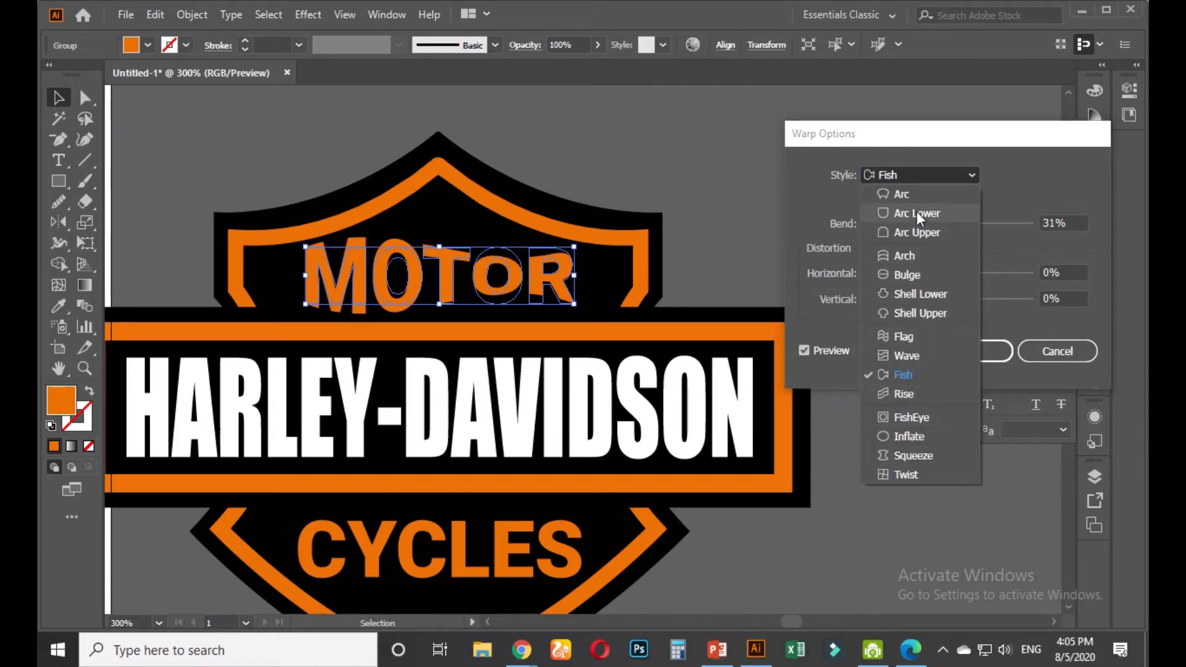
{"action": "left_click", "coordinate": [918, 236]}
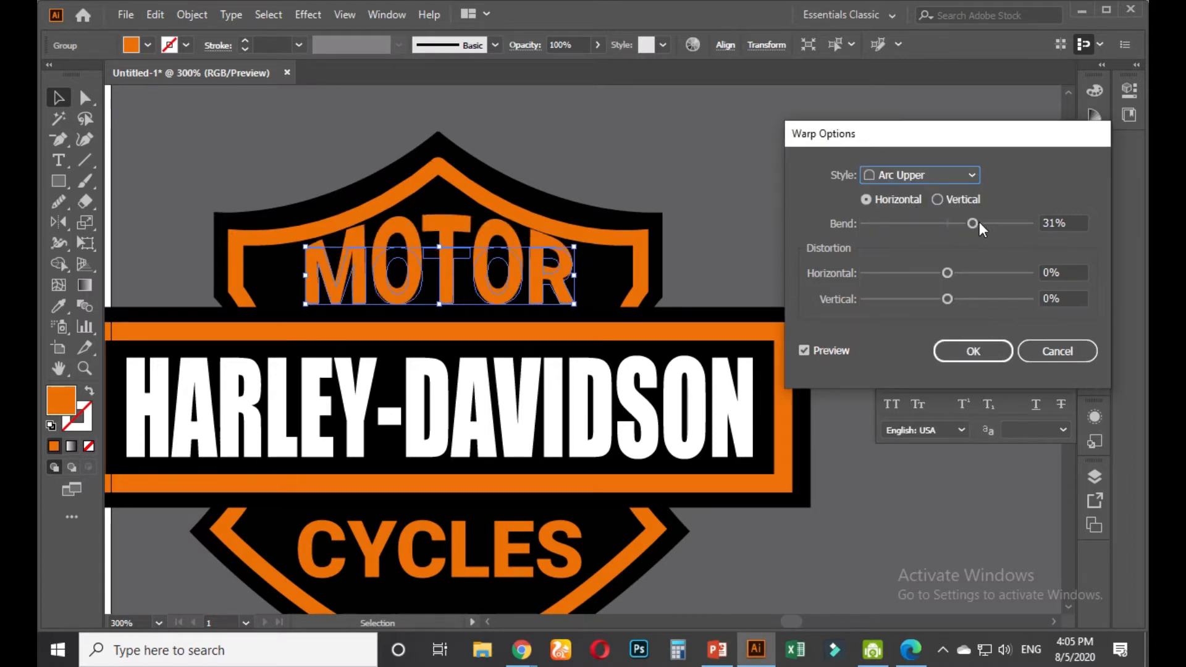
{"action": "left_click_drag", "start_coordinate": [976, 222], "coordinate": [983, 222]}
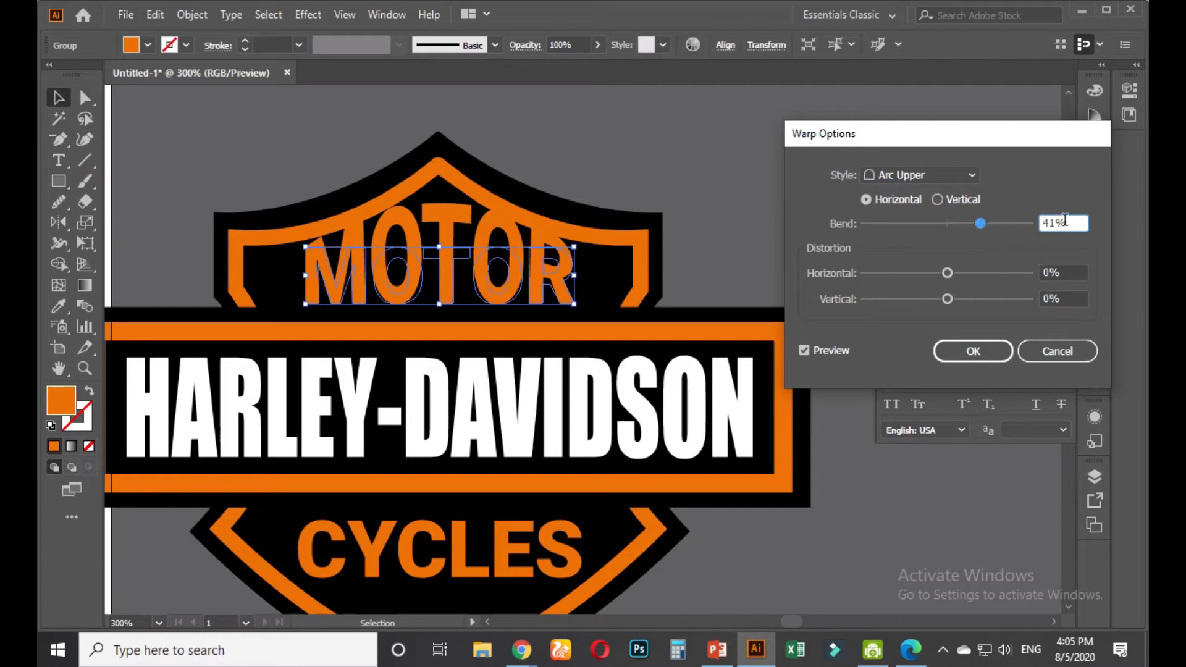
{"action": "key", "text": "Down"}
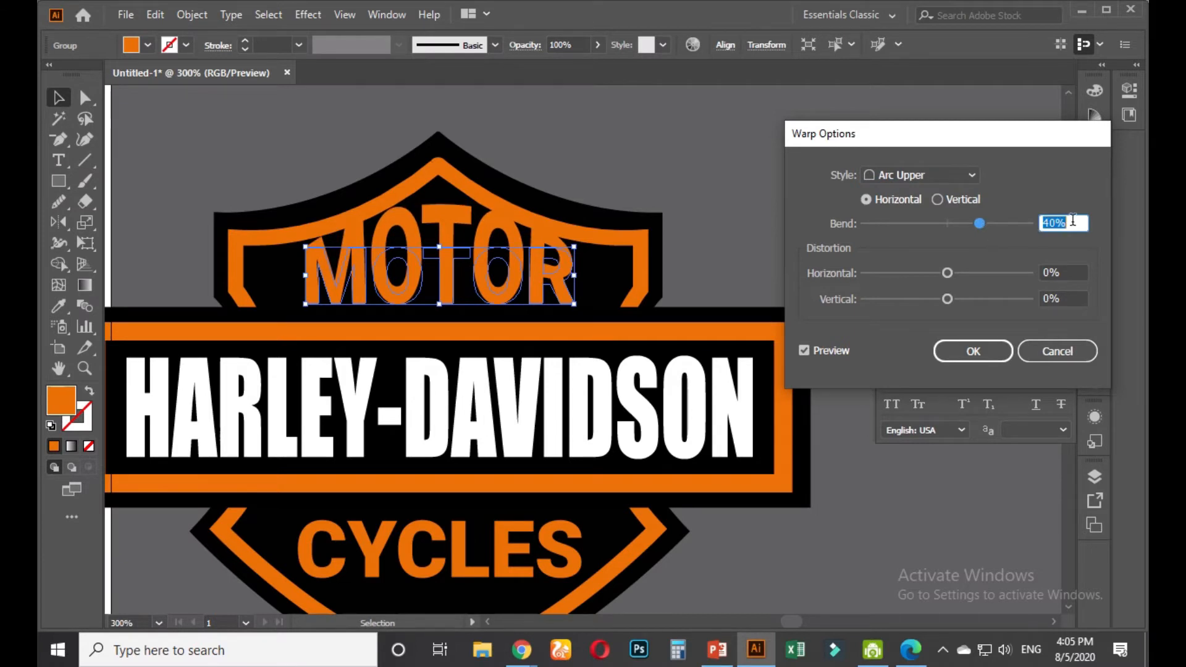
{"action": "left_click", "coordinate": [971, 349]}
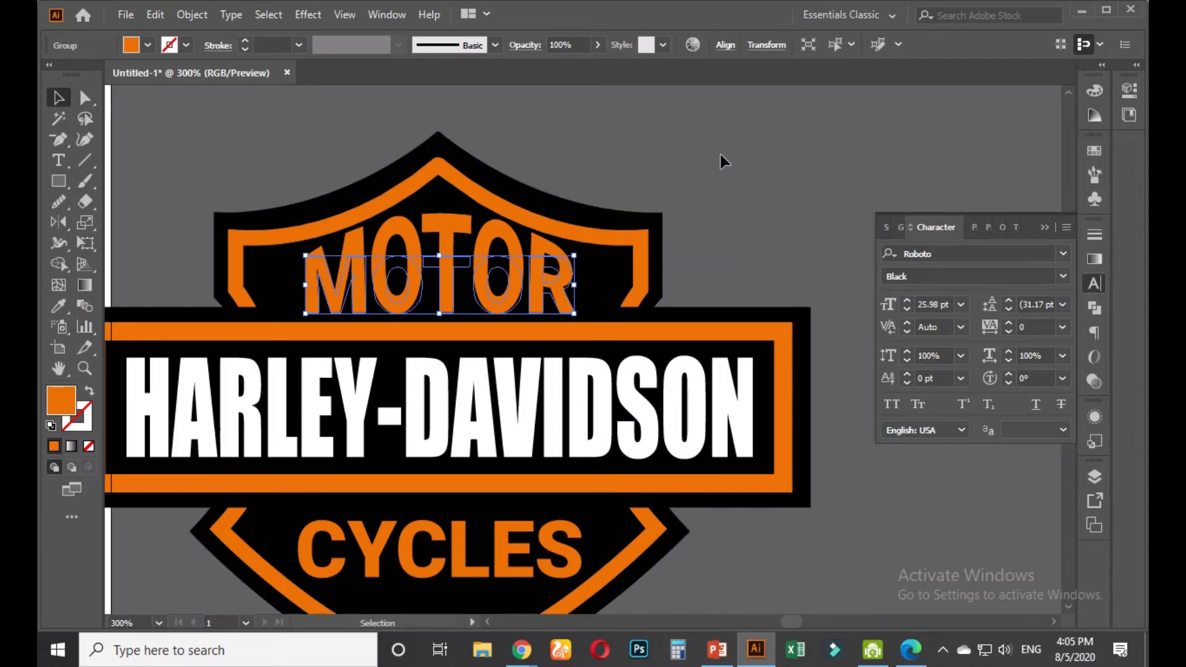
{"action": "key", "text": "a"}
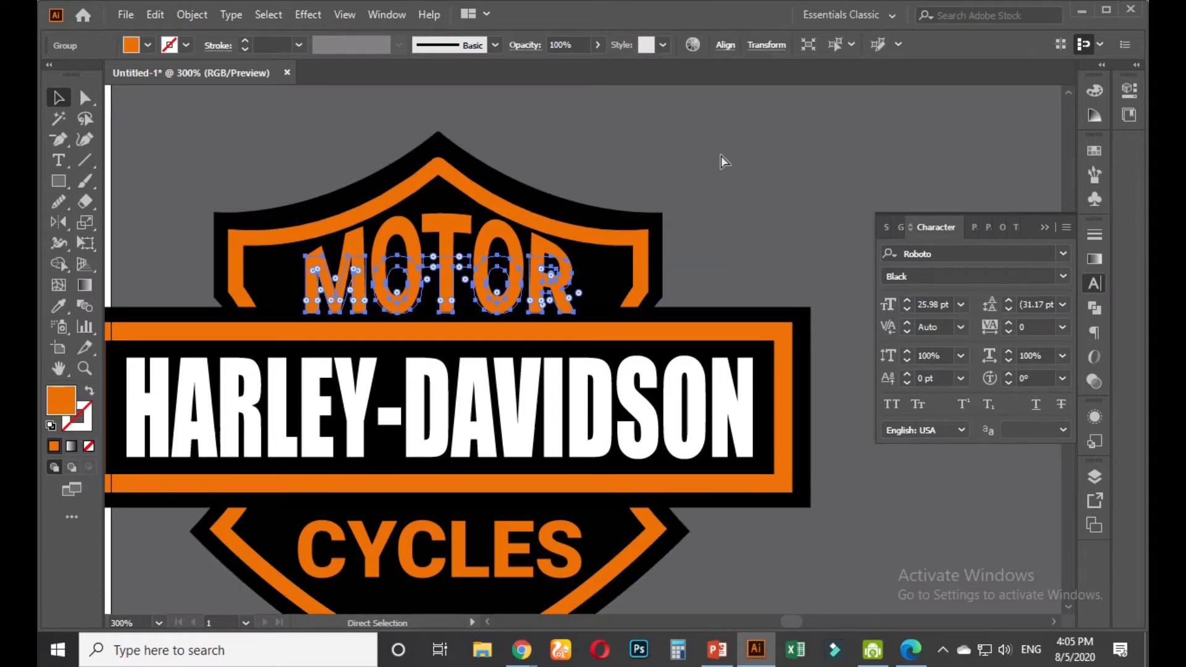
{"action": "key", "text": "v"}
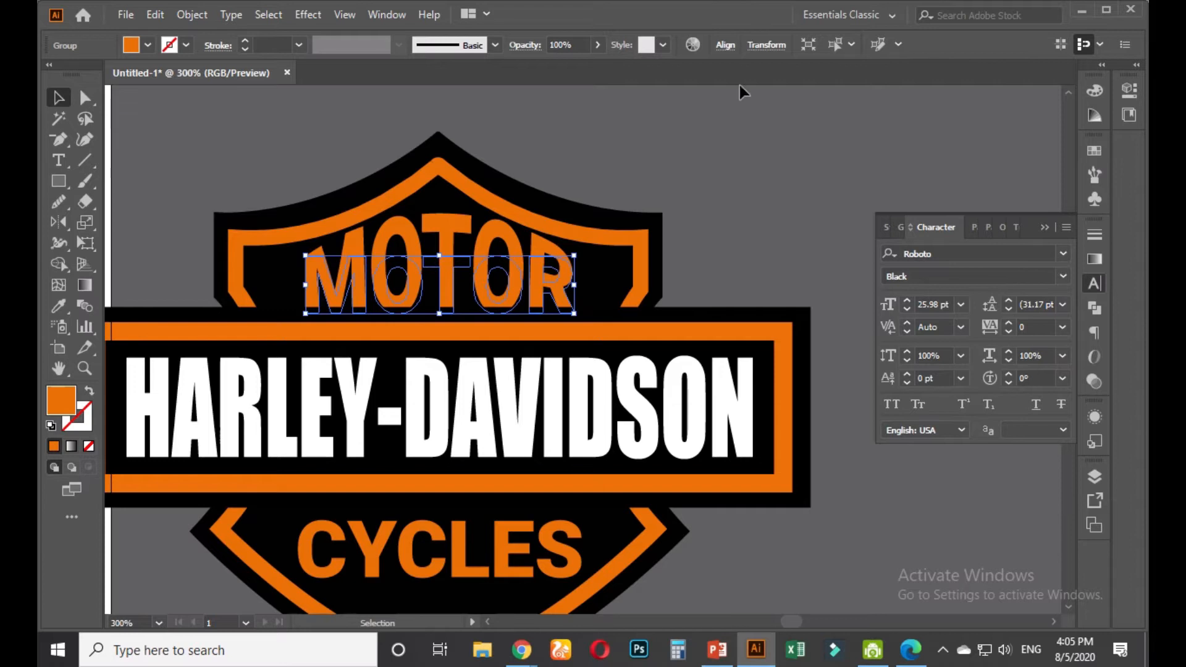
{"action": "left_click", "coordinate": [709, 151]}
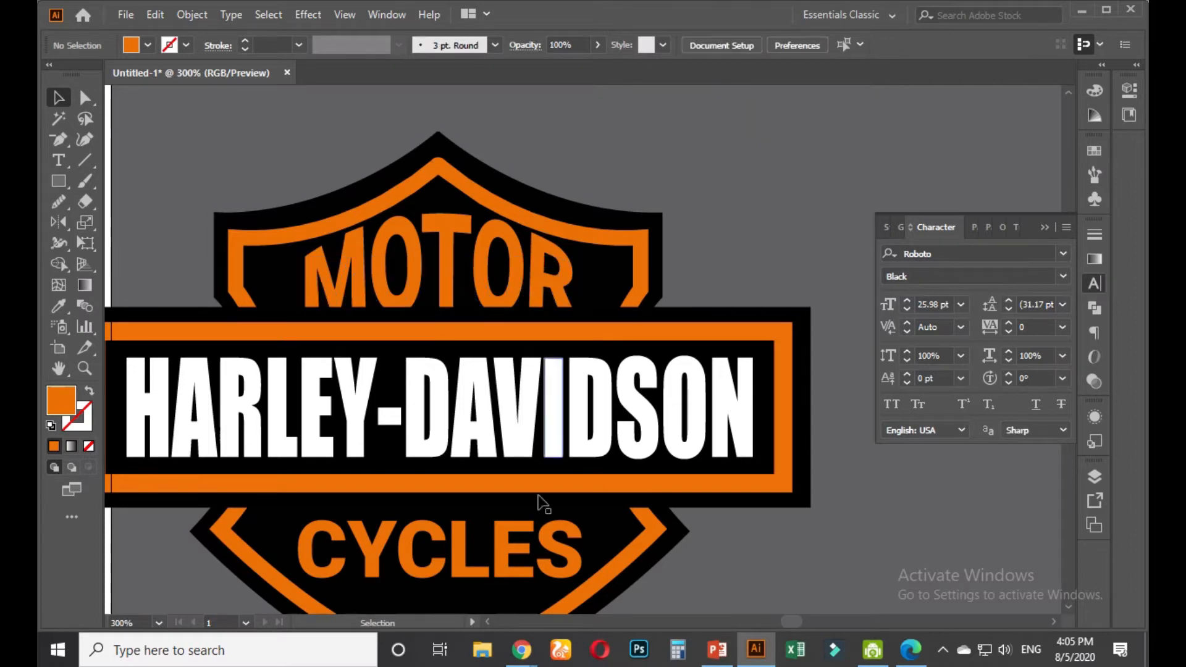
Start an Arc warp effect on the CYCLES lettering and try the Arc Upper style
{"action": "left_click", "coordinate": [519, 560]}
{"action": "left_click_drag", "start_coordinate": [731, 599], "coordinate": [709, 487]}
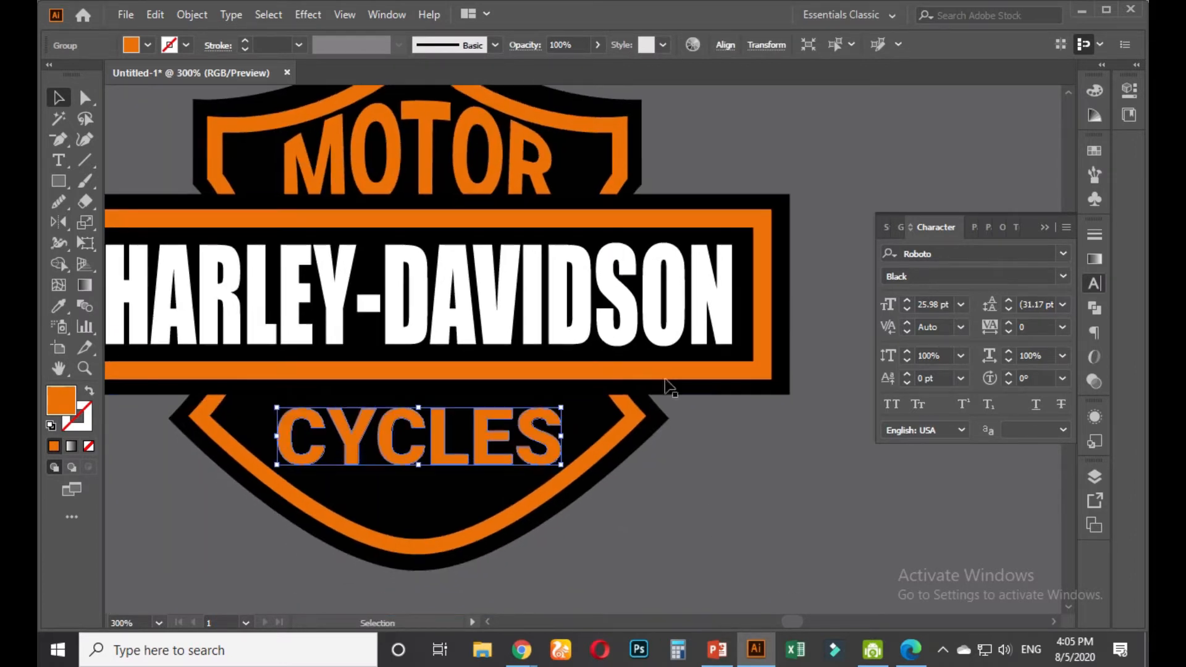
{"action": "left_click_drag", "start_coordinate": [665, 156], "coordinate": [662, 186]}
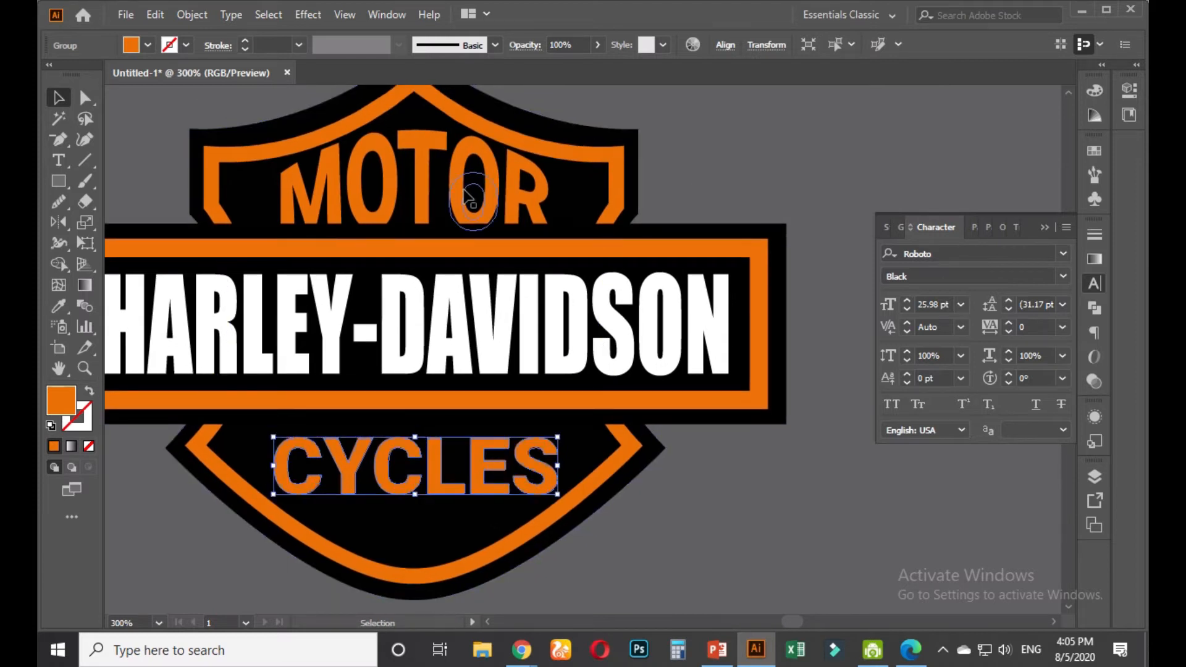
{"action": "left_click", "coordinate": [308, 12]}
{"action": "mouse_move", "coordinate": [365, 239]}
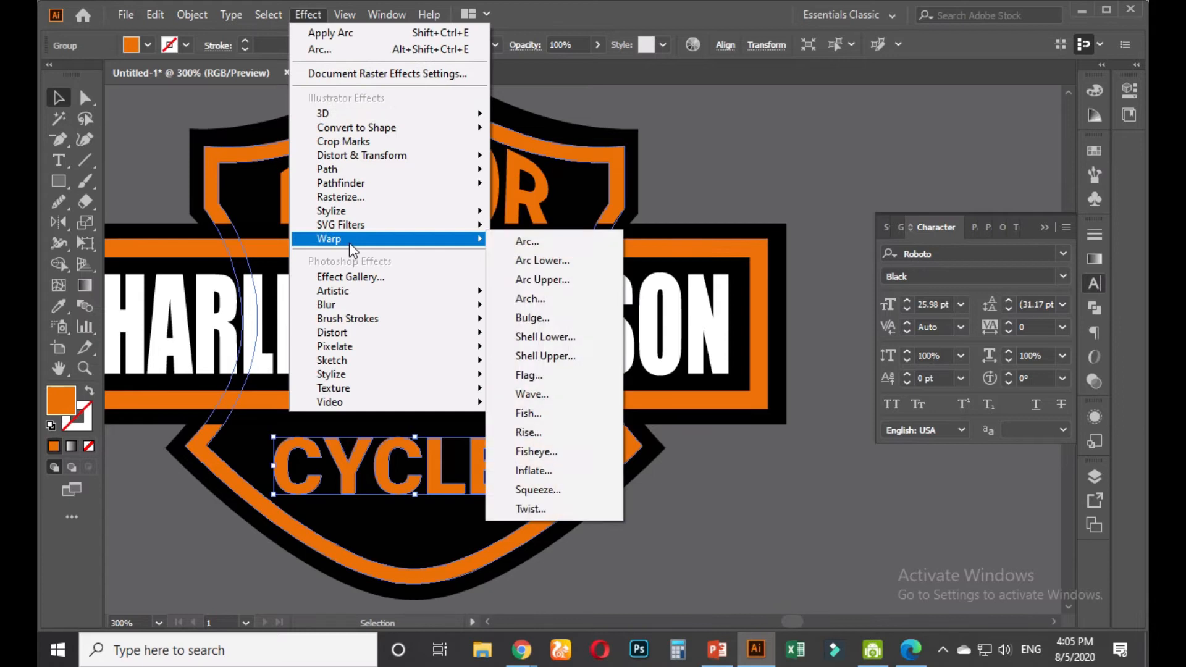
{"action": "left_click", "coordinate": [528, 242]}
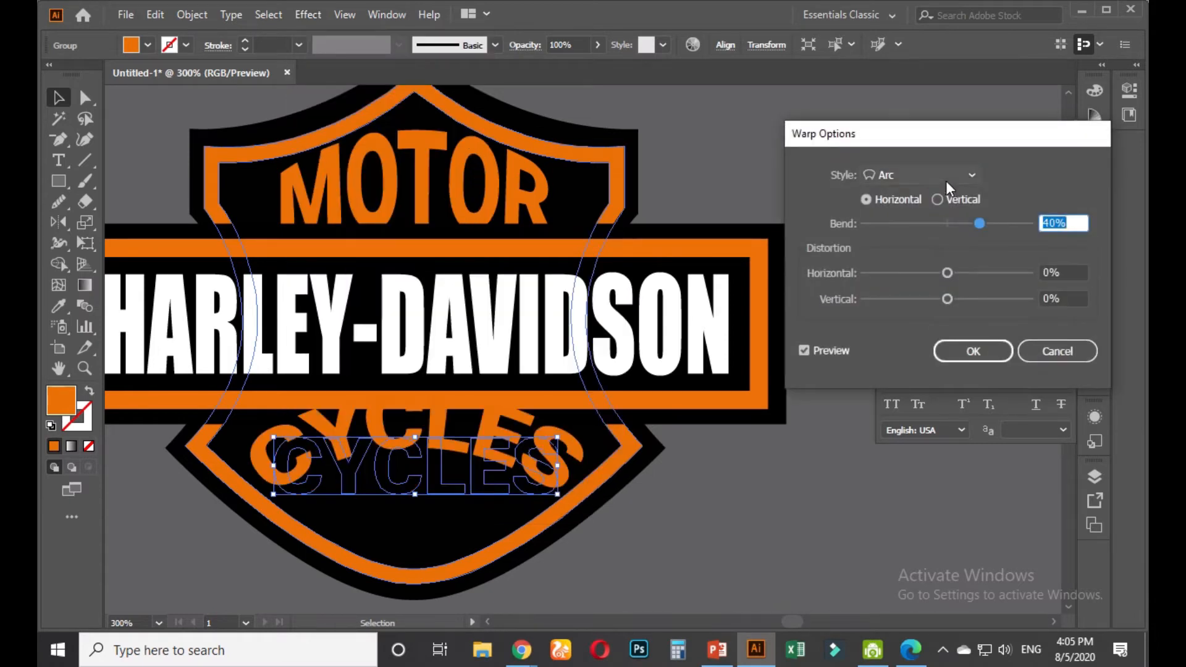
{"action": "left_click", "coordinate": [946, 178]}
{"action": "left_click", "coordinate": [924, 235]}
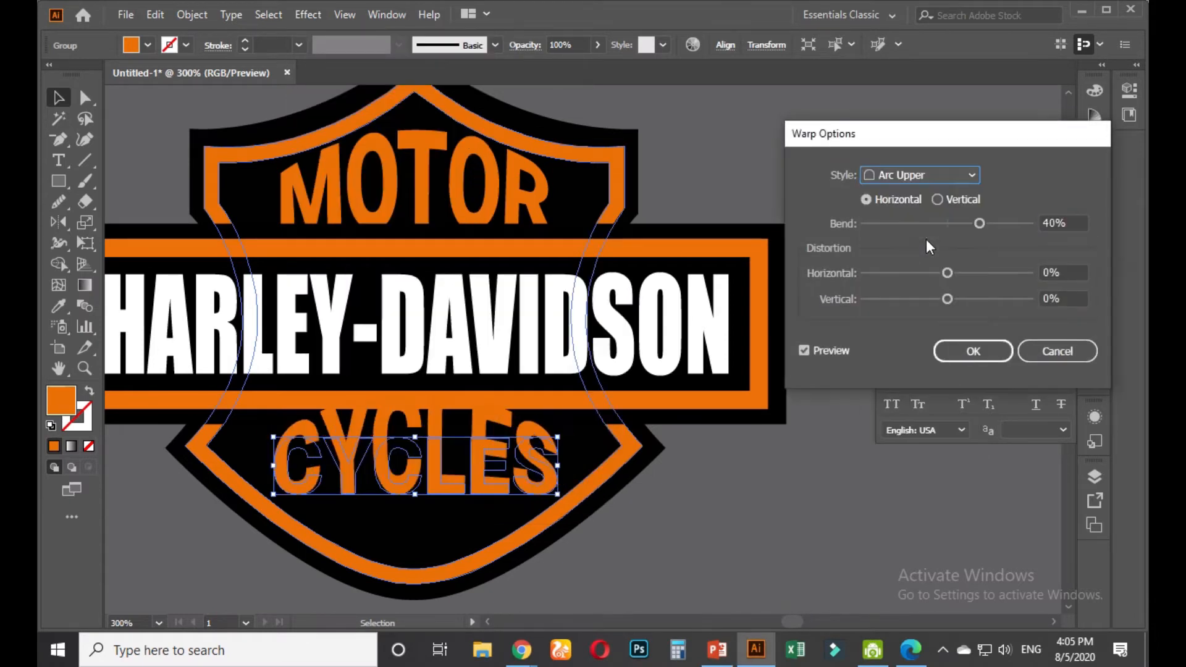
Apply the Arc Lower warp style with a 40% bend to the CYCLES lettering
{"action": "left_click", "coordinate": [923, 181]}
{"action": "left_click", "coordinate": [917, 212]}
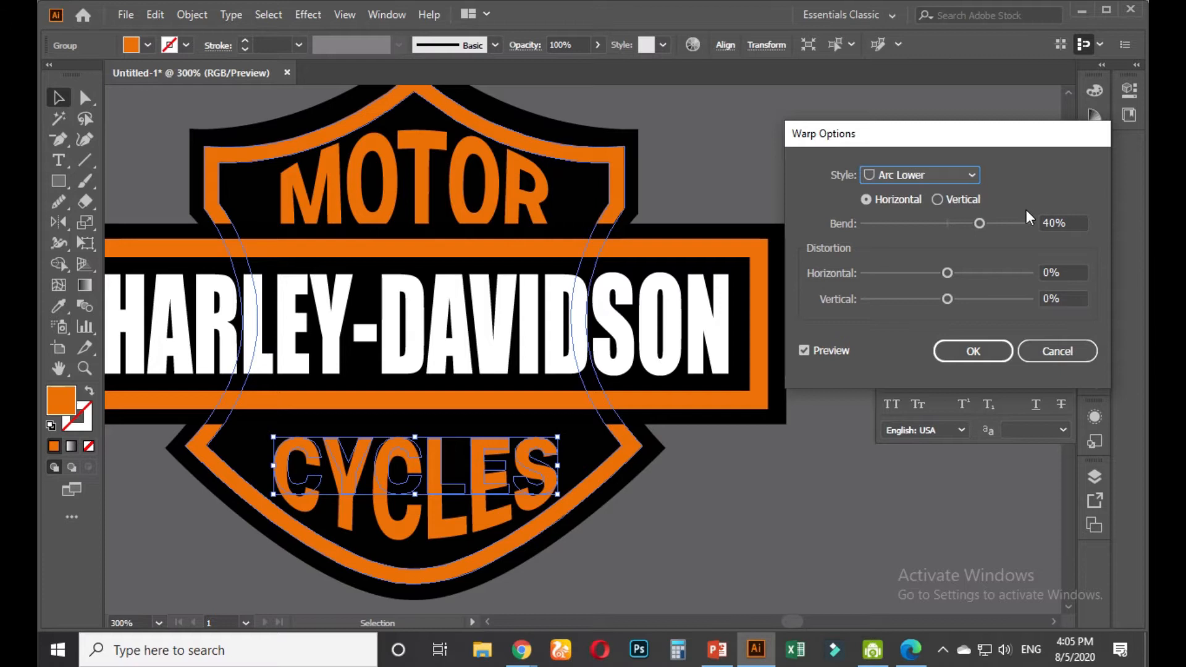
{"action": "left_click_drag", "start_coordinate": [979, 223], "coordinate": [921, 224]}
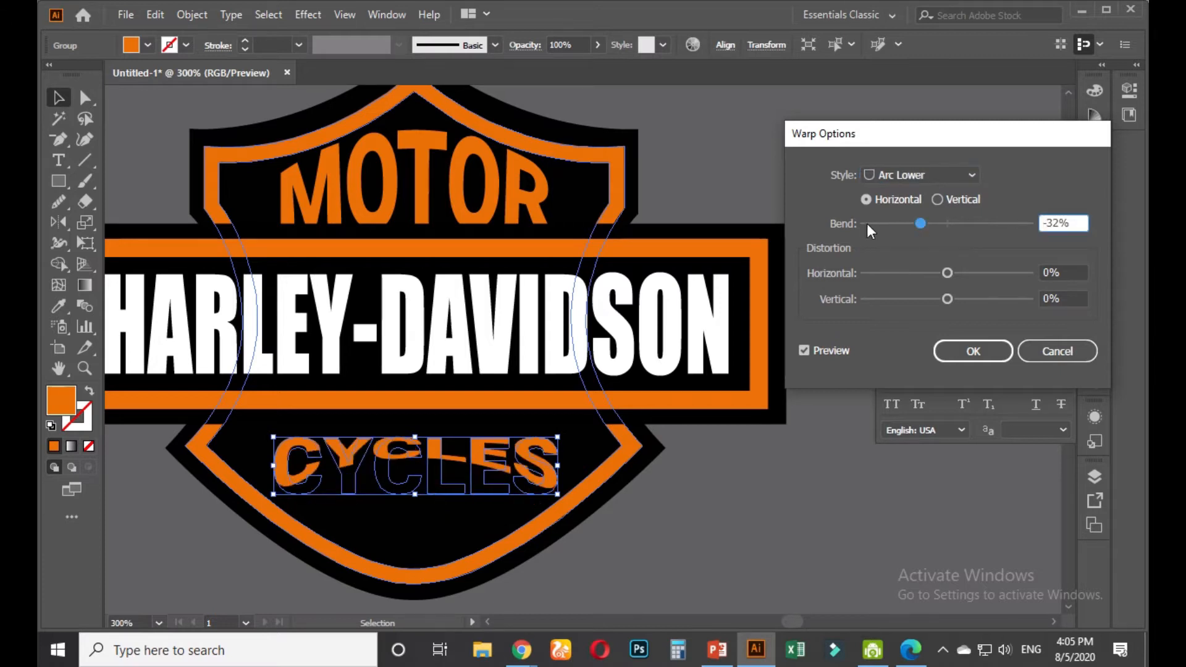
{"action": "double_click", "coordinate": [1070, 224]}
{"action": "type", "text": "40"}
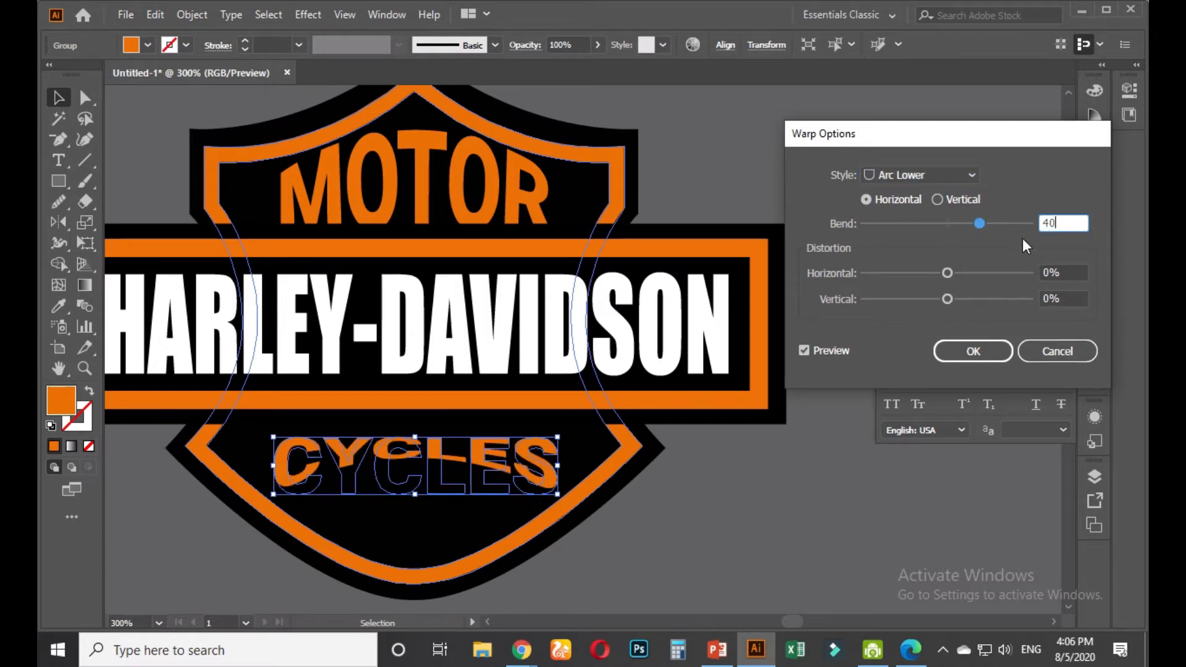
{"action": "left_click", "coordinate": [972, 351]}
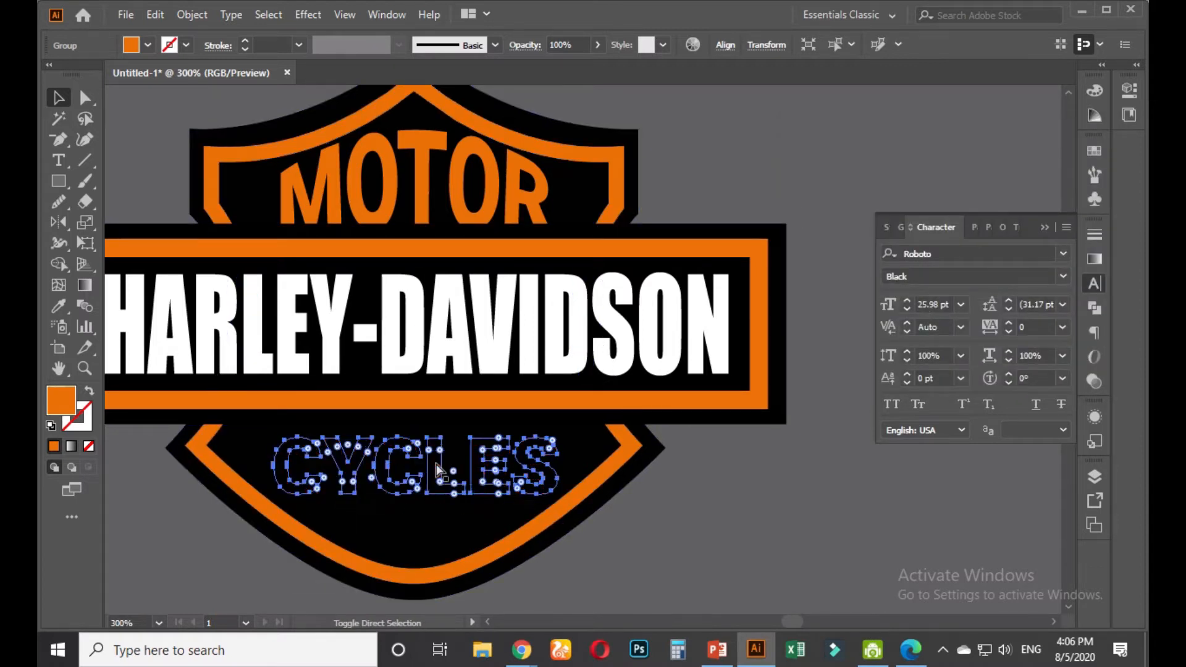
Nudge the warped CYCLES lettering slightly up towards the HARLEY-DAVIDSON banner and deselect it
{"action": "key", "text": "Up"}
{"action": "key", "text": "Up"}
{"action": "key", "text": "Up"}
{"action": "key", "text": "Up"}
{"action": "key", "text": "Up"}
{"action": "key", "text": "Up"}
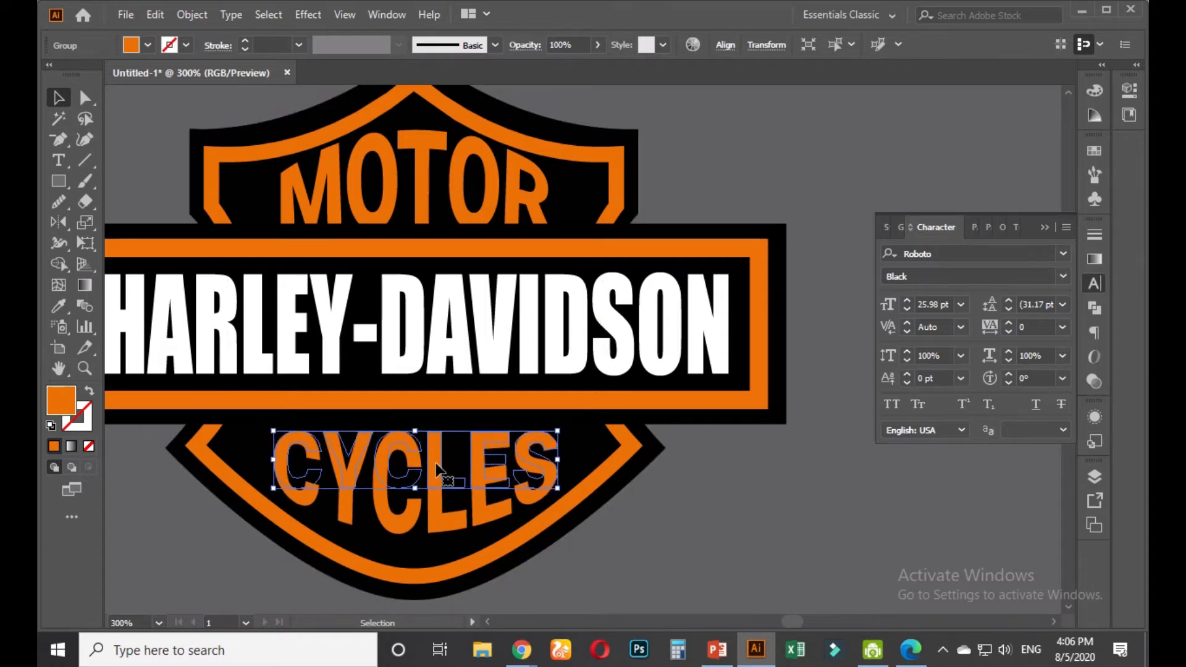
{"action": "key", "text": "Down"}
{"action": "key", "text": "Down"}
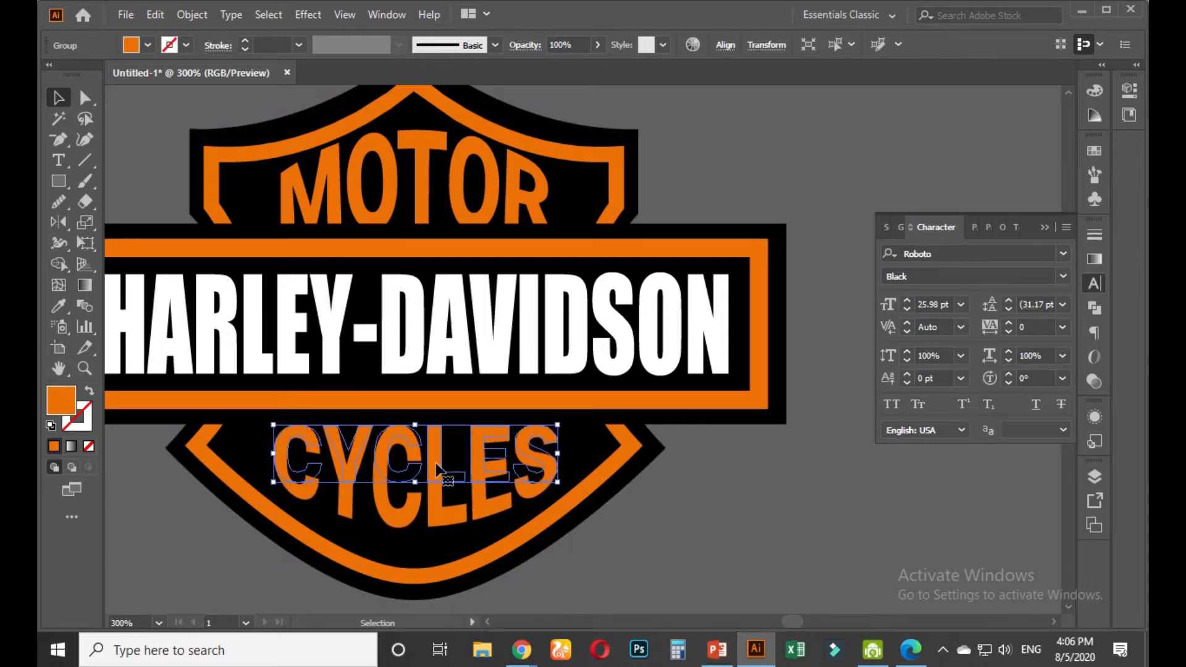
{"action": "key", "text": "Down"}
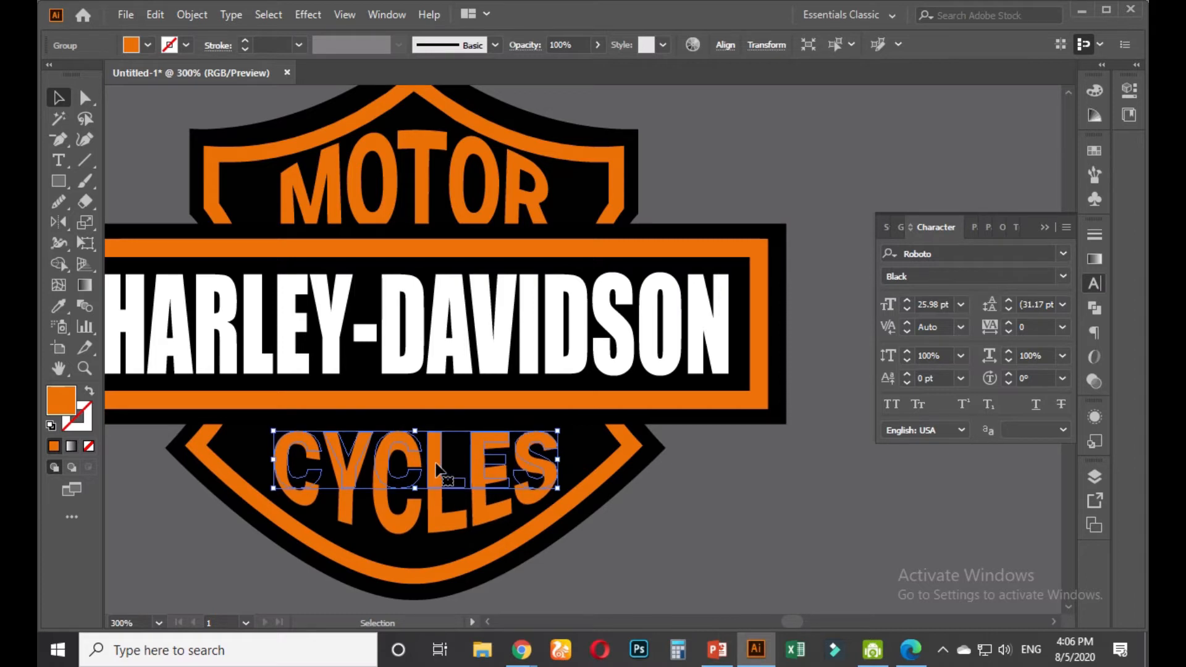
{"action": "left_click", "coordinate": [677, 548]}
Select the MOTOR lettering, outline its unwarped bounding box in a screen capture, and discard the capture
{"action": "scroll", "coordinate": [687, 481], "scroll_direction": "up", "scroll_amount": 1}
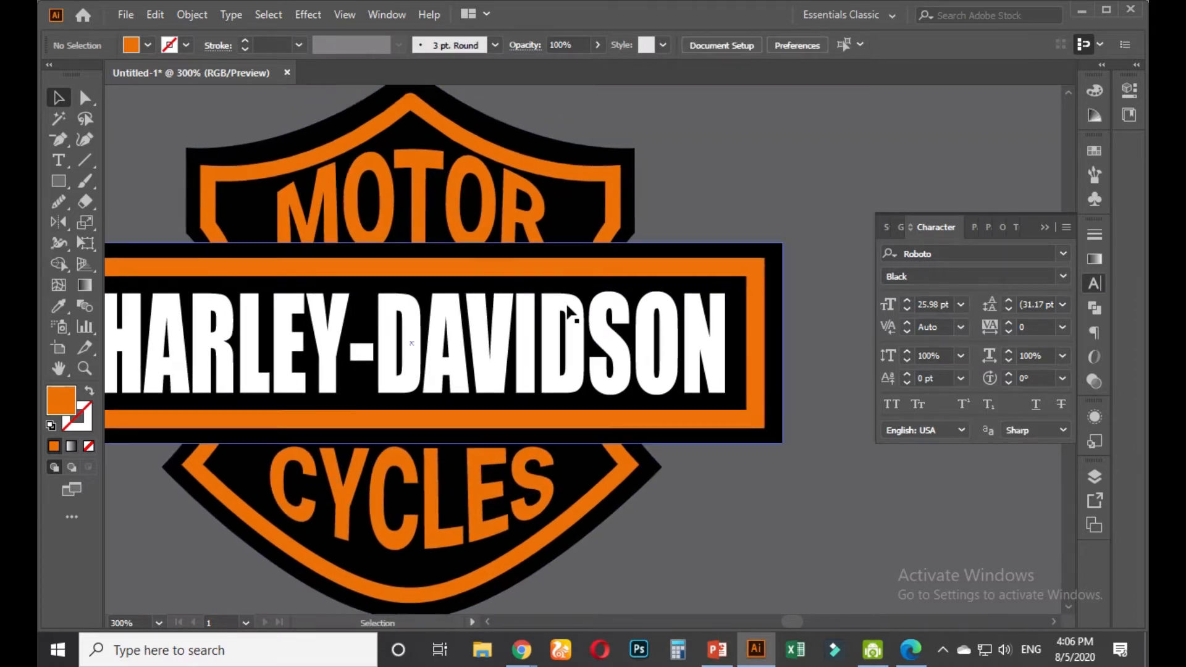
{"action": "left_click", "coordinate": [425, 184]}
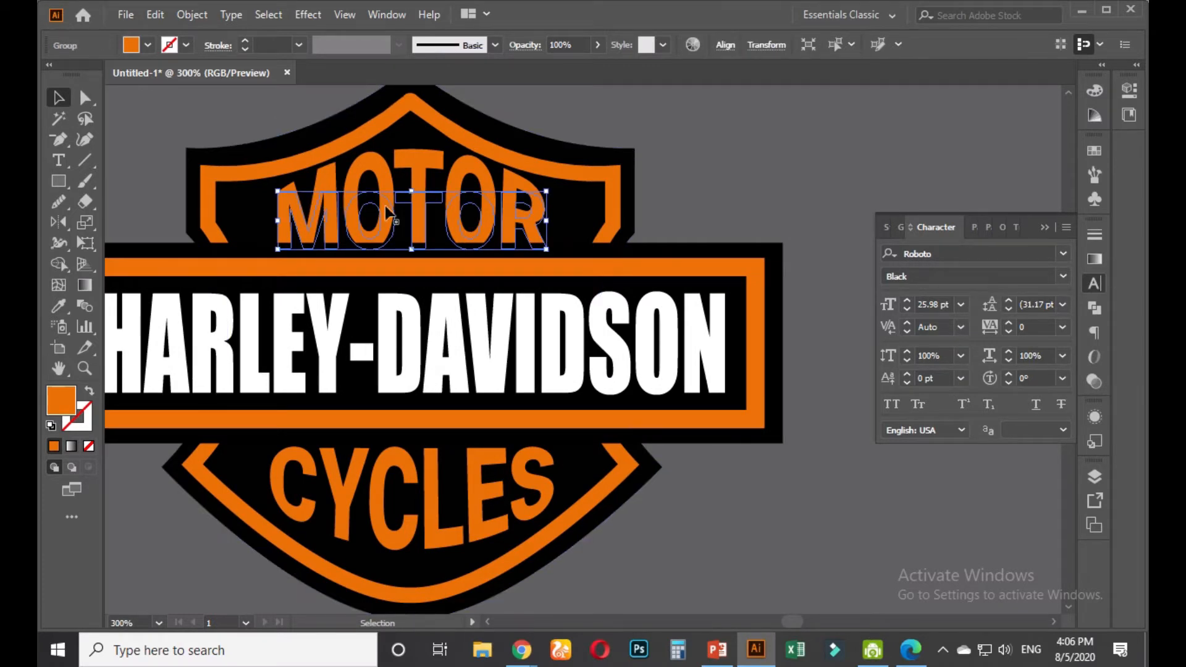
{"action": "key", "text": "Print"}
{"action": "left_click_drag", "start_coordinate": [155, 113], "coordinate": [730, 563]}
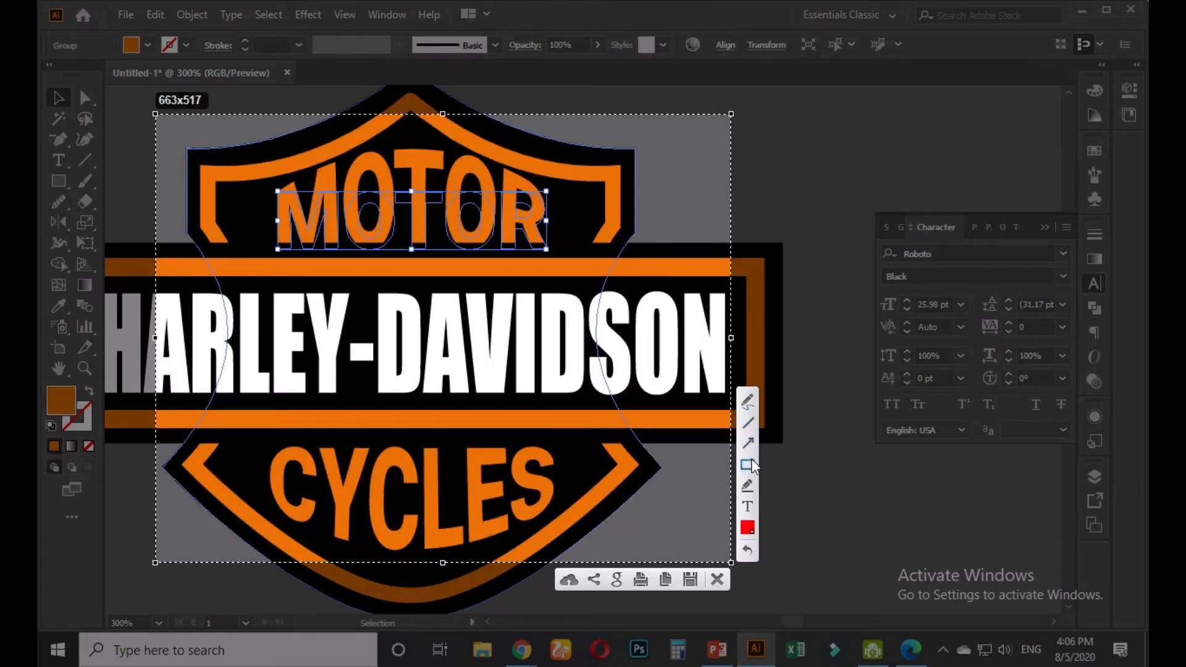
{"action": "left_click_drag", "start_coordinate": [276, 189], "coordinate": [553, 252]}
{"action": "key", "text": "Escape"}
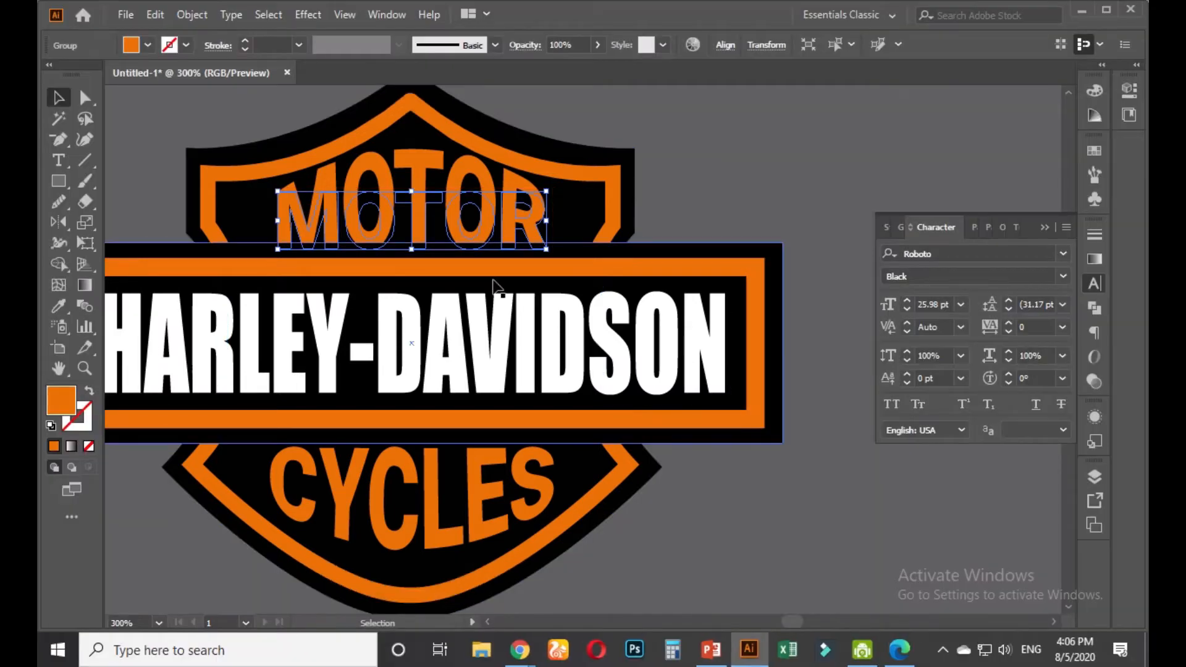
Duplicate the warped MOTOR and CYCLES lettering together onto the empty canvas beside the logo
{"action": "scroll", "coordinate": [492, 286], "scroll_direction": "down", "scroll_amount": 2}
{"action": "left_click", "coordinate": [443, 395]}
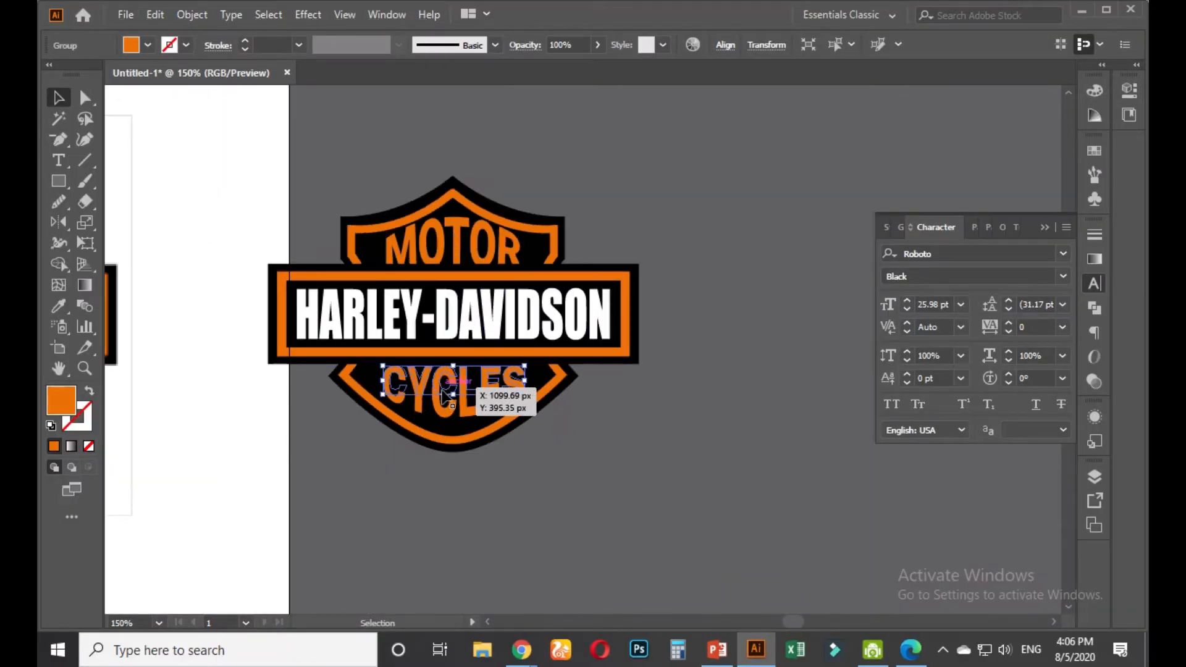
{"action": "scroll", "coordinate": [443, 395], "scroll_direction": "down", "scroll_amount": 2}
{"action": "left_click", "coordinate": [449, 334], "text": "shift"}
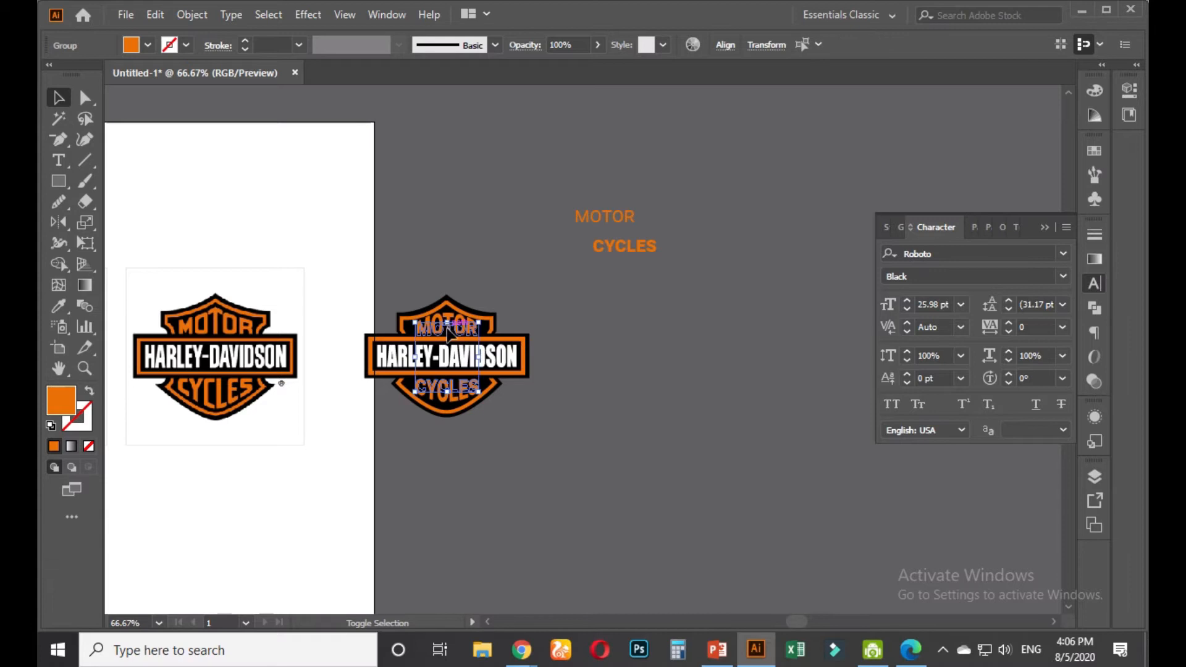
{"action": "left_click_drag", "start_coordinate": [450, 333], "coordinate": [669, 333]}
{"action": "left_click", "coordinate": [595, 276]}
Expand the appearance of the warped MOTOR and CYCLES lettering in the shield and check each word's bounding box
{"action": "left_click", "coordinate": [456, 326]}
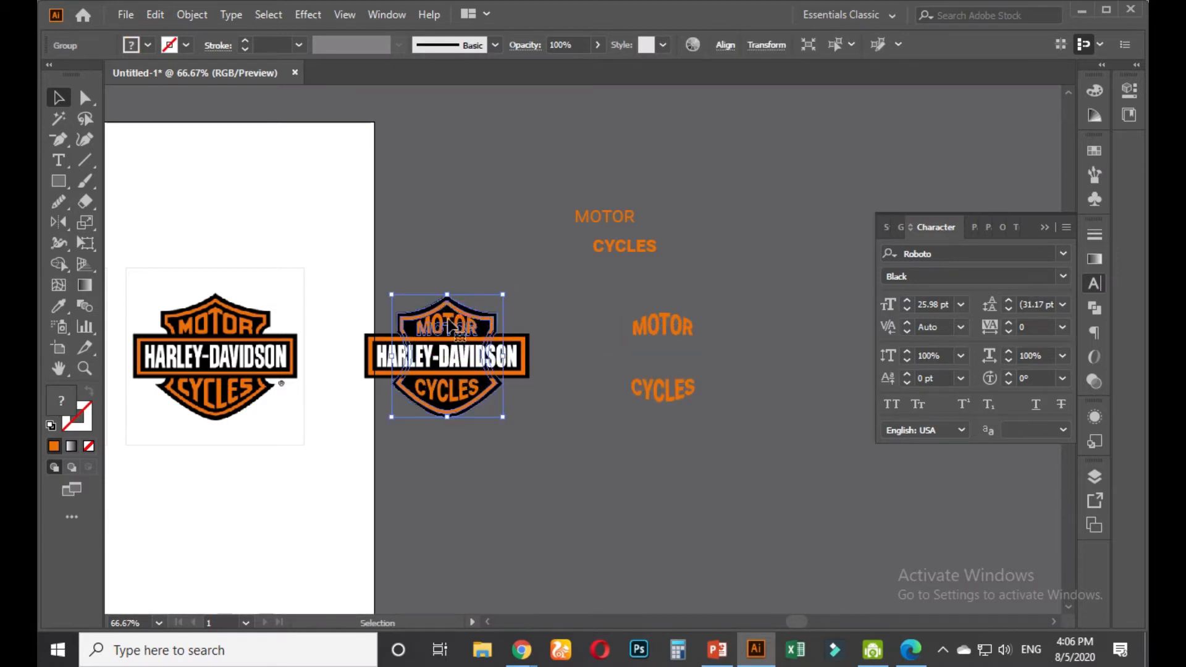
{"action": "left_click", "coordinate": [456, 326]}
{"action": "left_click", "coordinate": [445, 389], "text": "shift"}
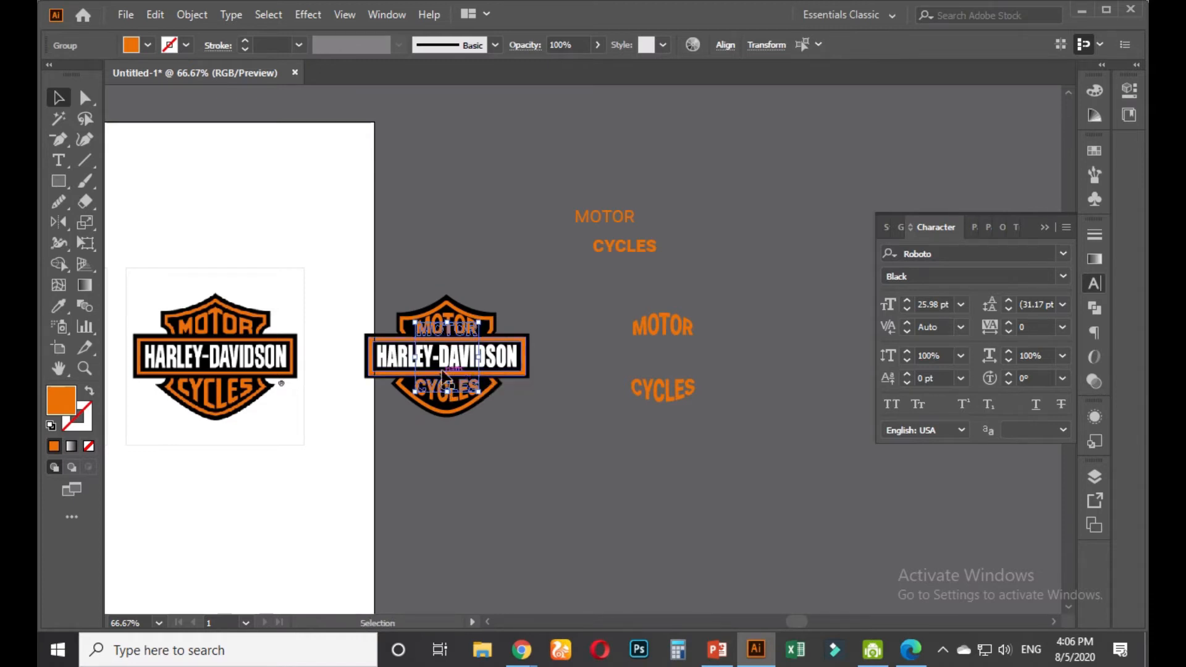
{"action": "left_click", "coordinate": [195, 18]}
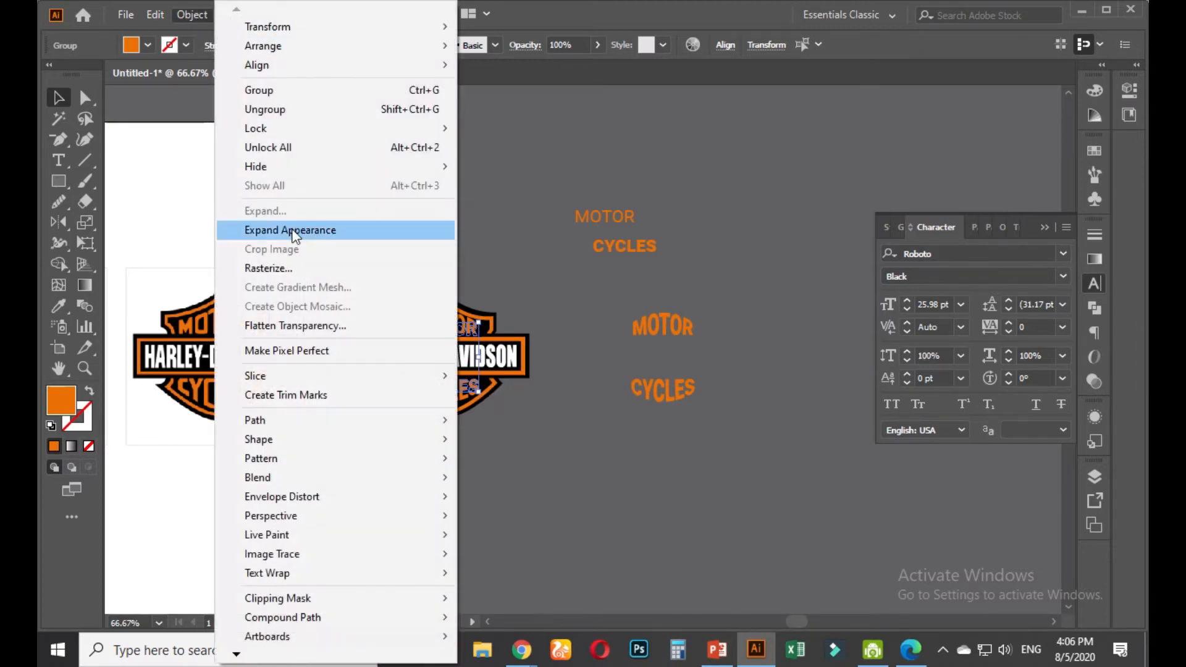
{"action": "left_click", "coordinate": [291, 230]}
{"action": "left_click", "coordinate": [502, 457]}
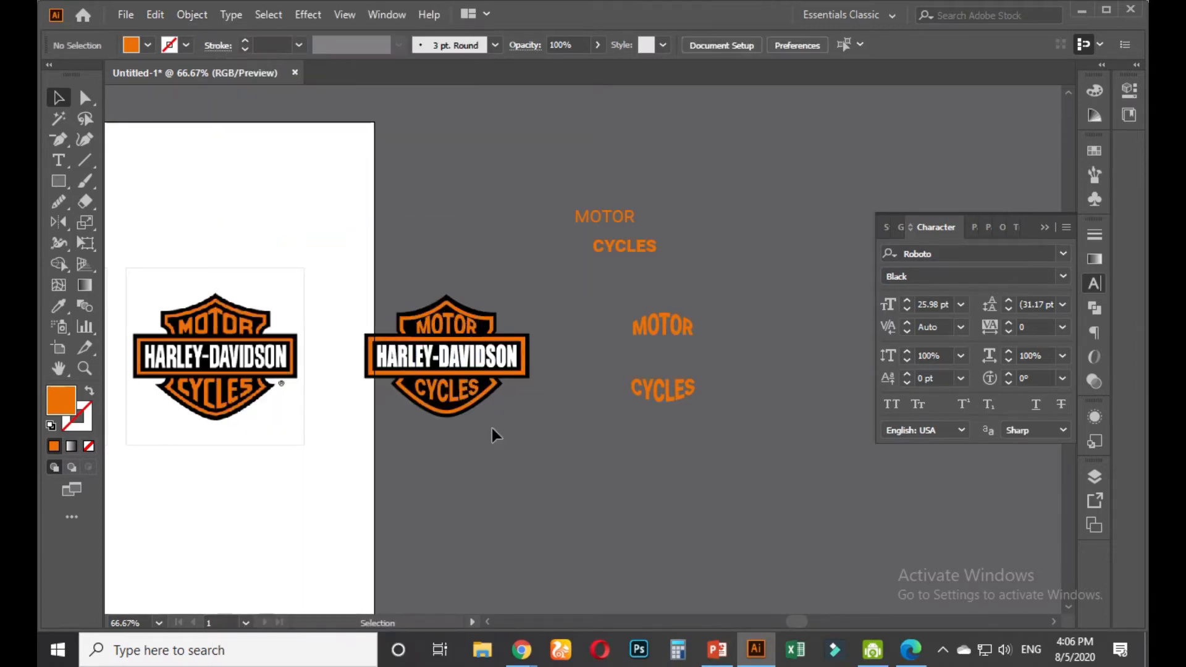
{"action": "scroll", "coordinate": [492, 428], "scroll_direction": "up", "scroll_amount": 3}
{"action": "left_click", "coordinate": [404, 312]}
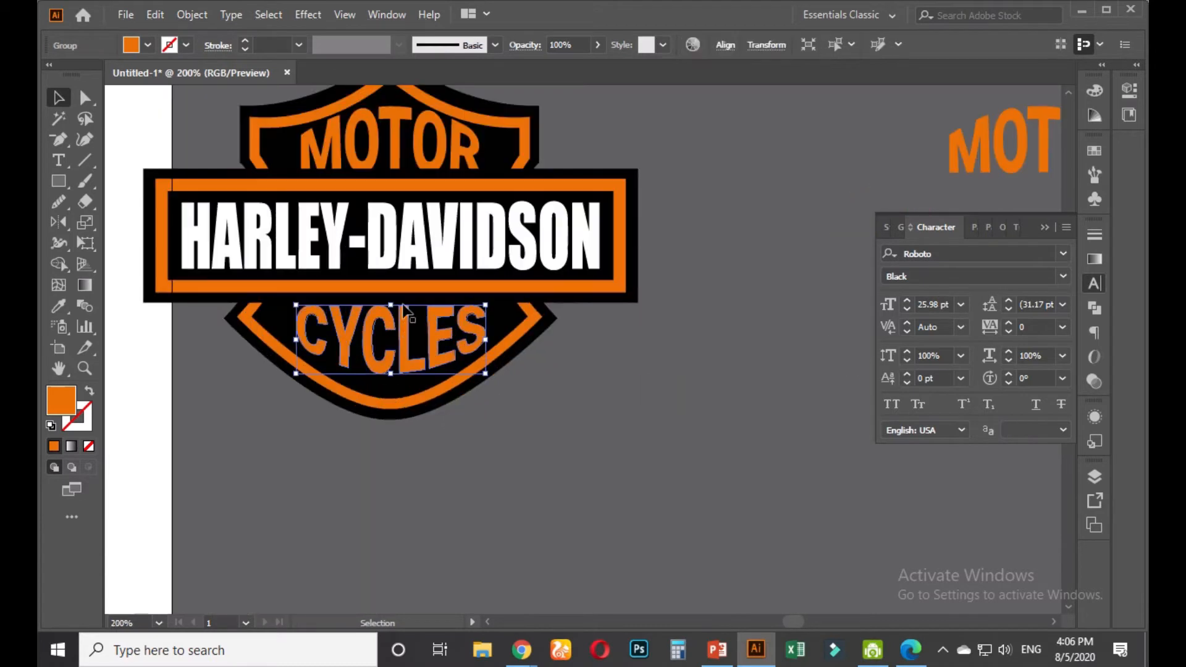
{"action": "left_click", "coordinate": [400, 155]}
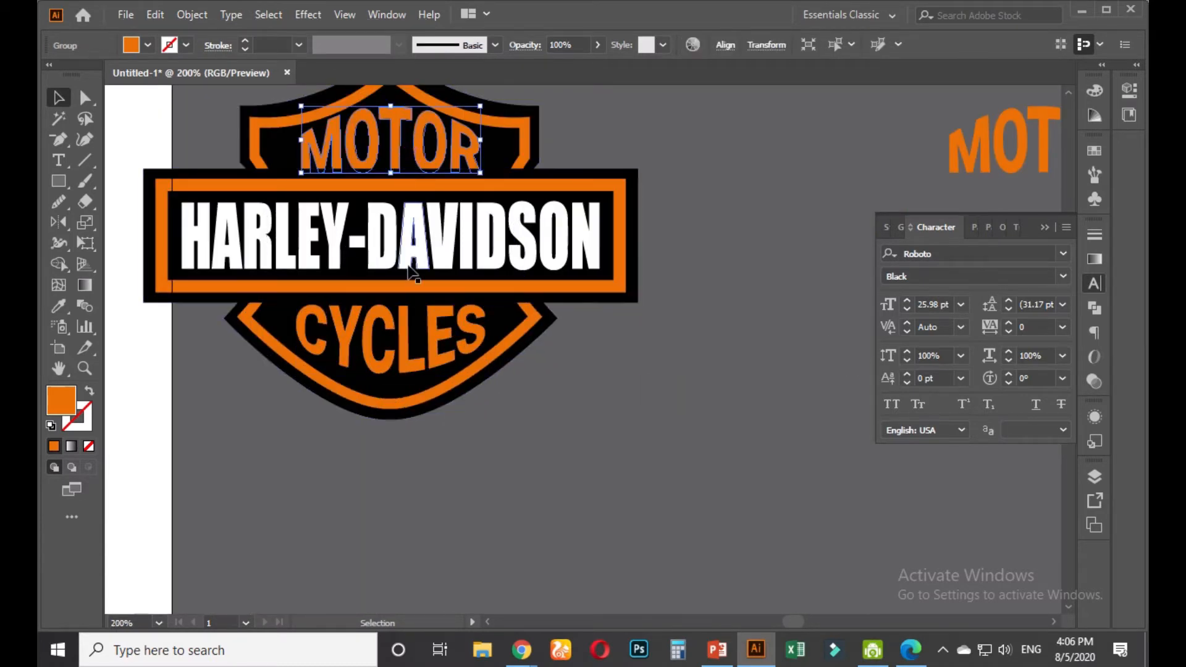
Centre the MOTOR and CYCLES lettering and the shield horizontally on one another and deselect them
{"action": "left_click", "coordinate": [412, 328]}
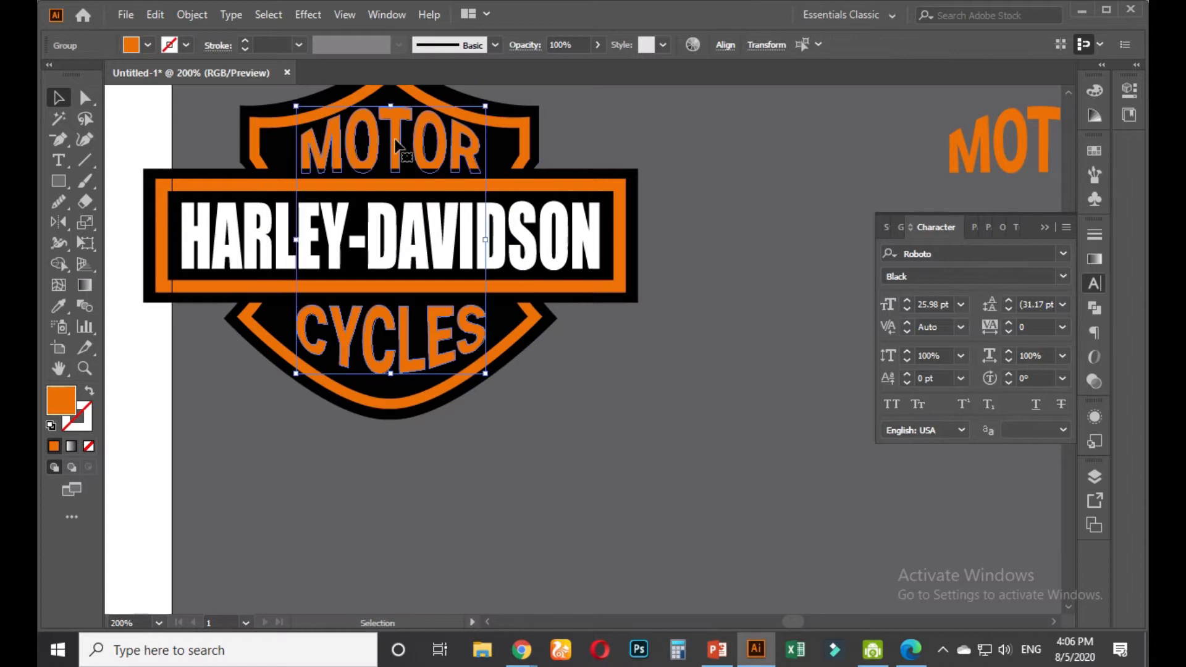
{"action": "left_click", "coordinate": [278, 140]}
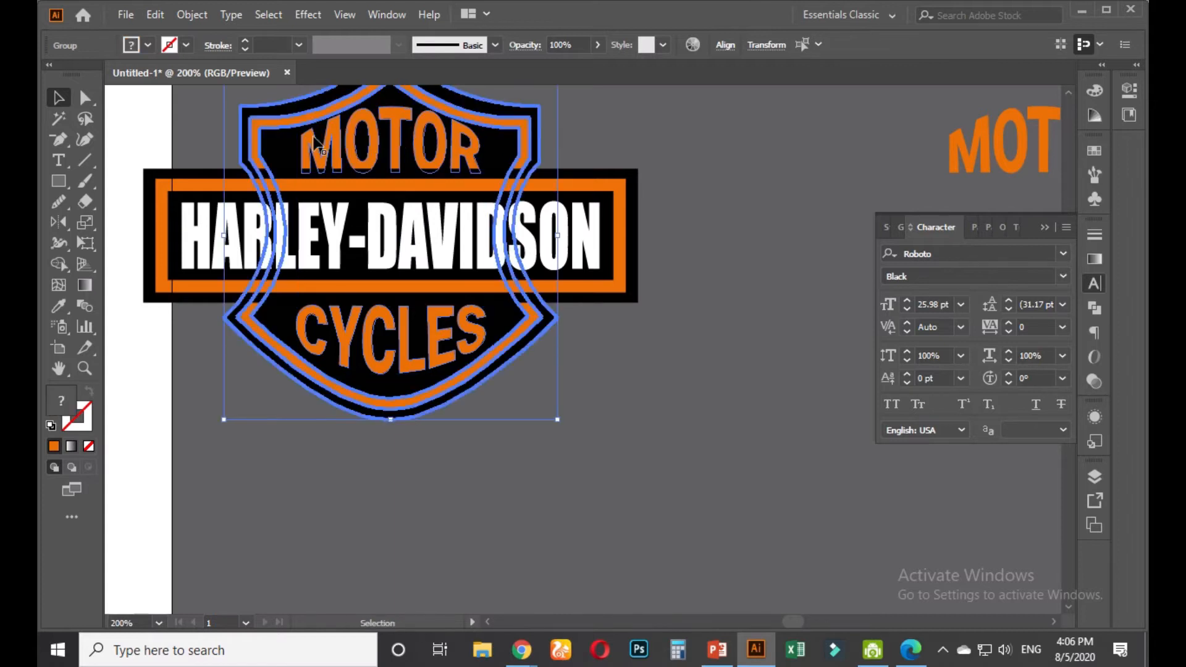
{"action": "left_click", "coordinate": [725, 45]}
{"action": "left_click", "coordinate": [588, 90]}
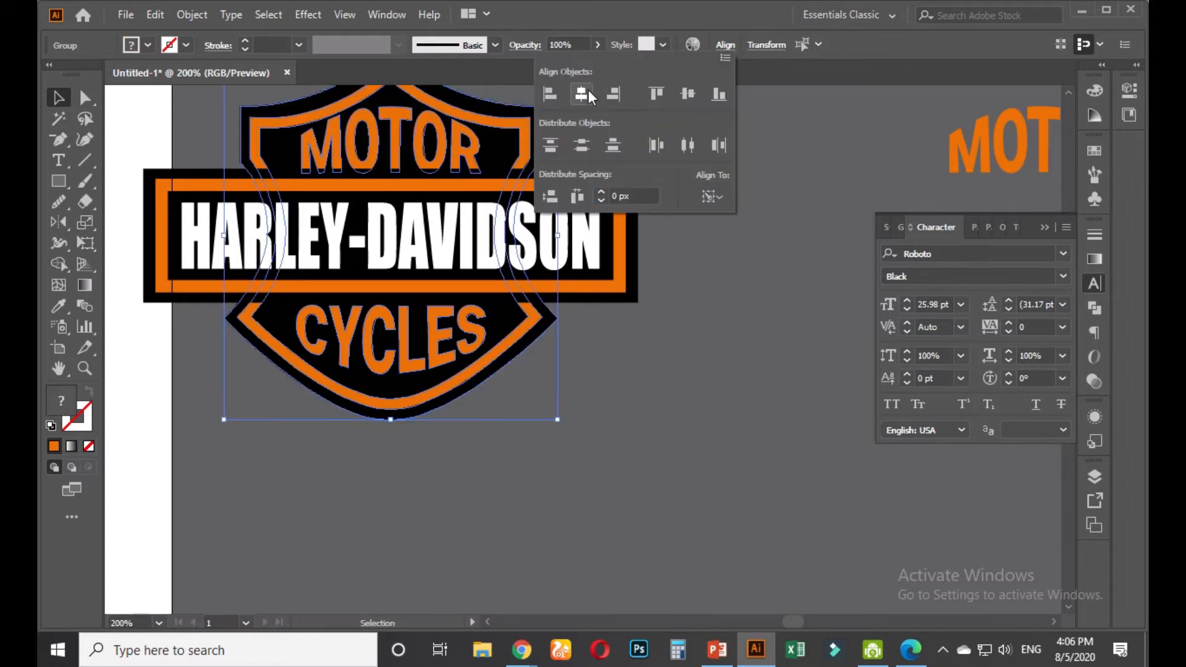
{"action": "left_click", "coordinate": [784, 217]}
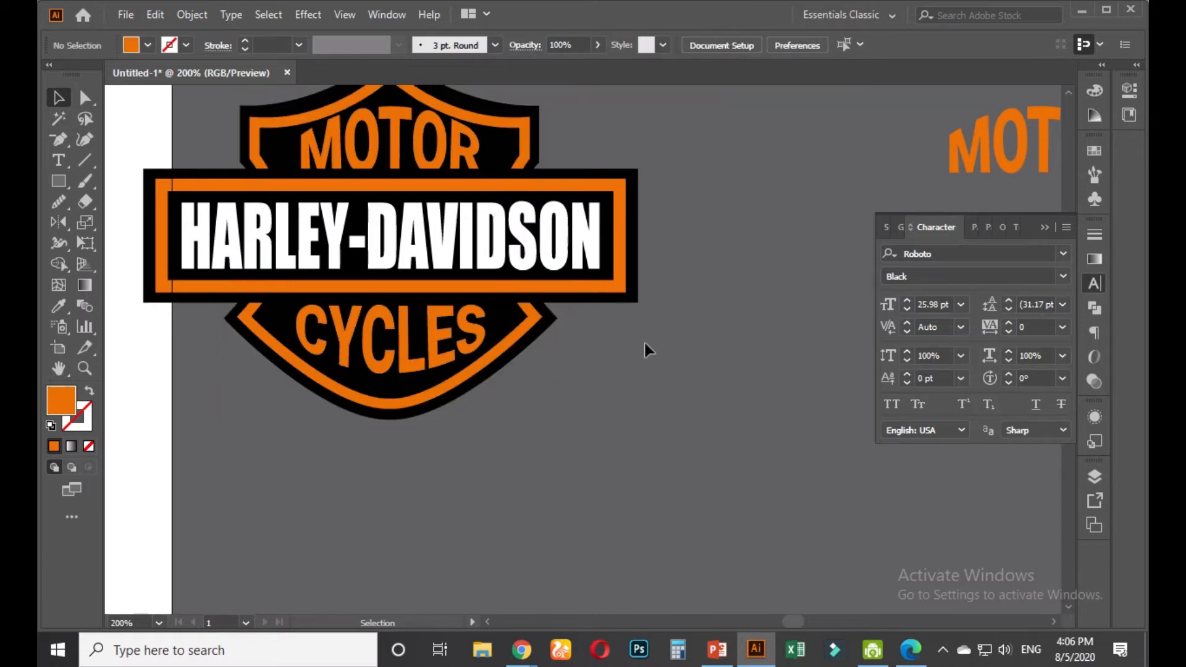
Ungroup the CYCLES lettering in the shield into separate letters
{"action": "left_click_drag", "start_coordinate": [643, 339], "coordinate": [638, 382]}
{"action": "scroll", "coordinate": [594, 364], "scroll_direction": "down", "scroll_amount": 2}
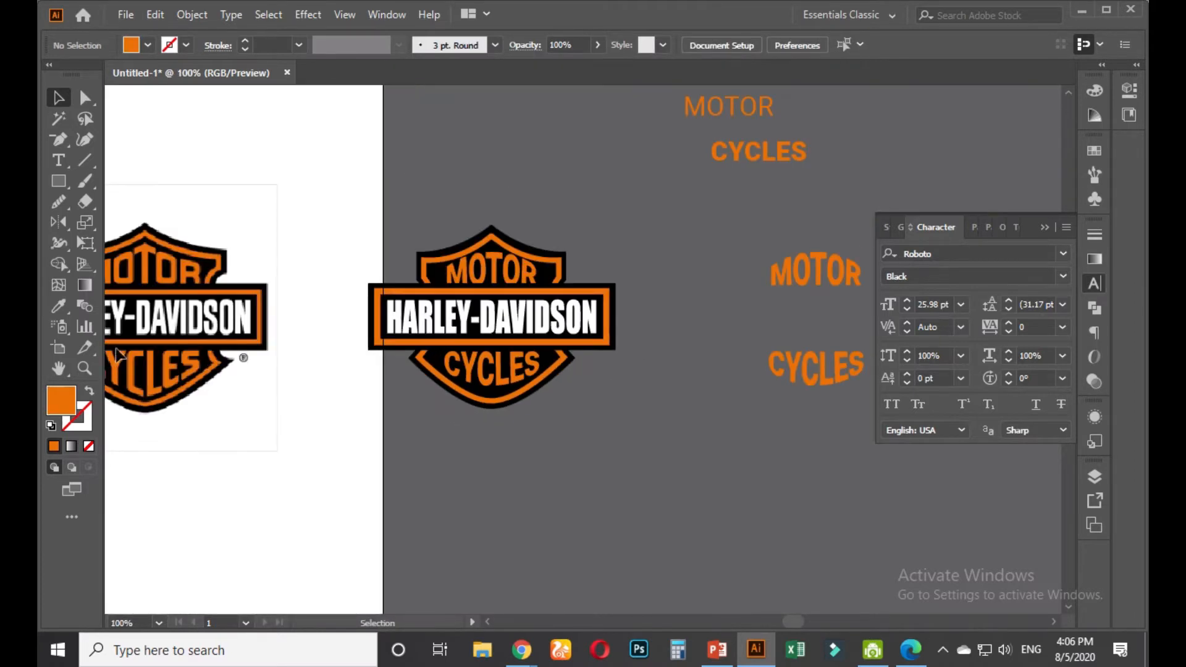
{"action": "scroll", "coordinate": [554, 399], "scroll_direction": "up", "scroll_amount": 3}
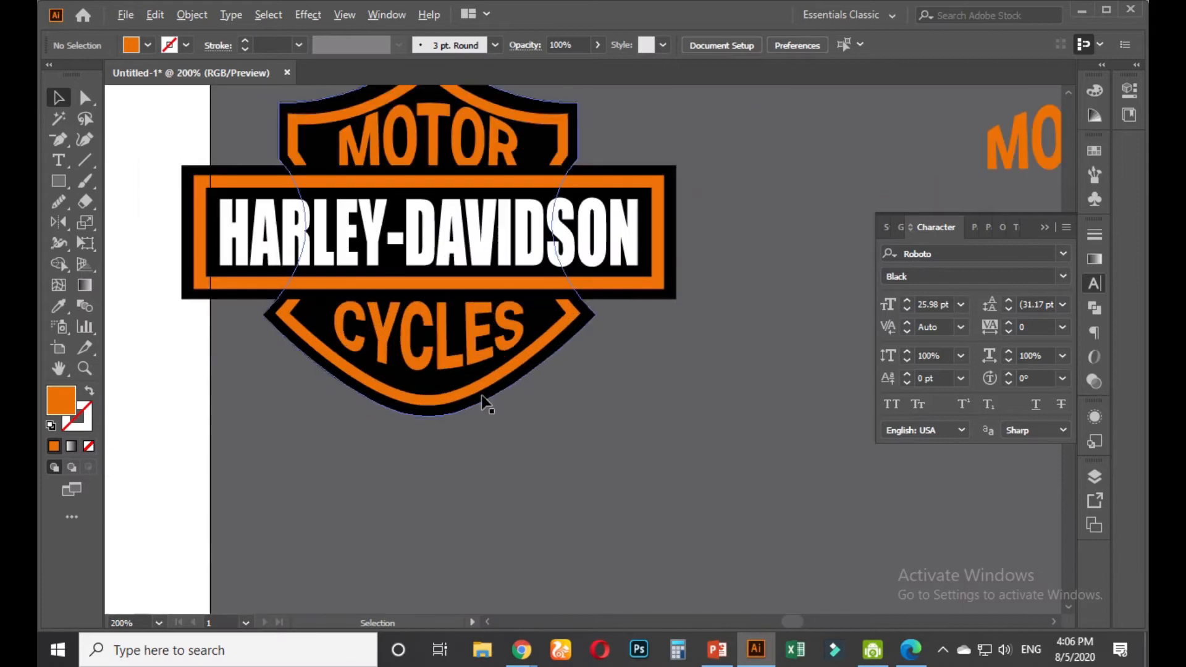
{"action": "left_click", "coordinate": [422, 339]}
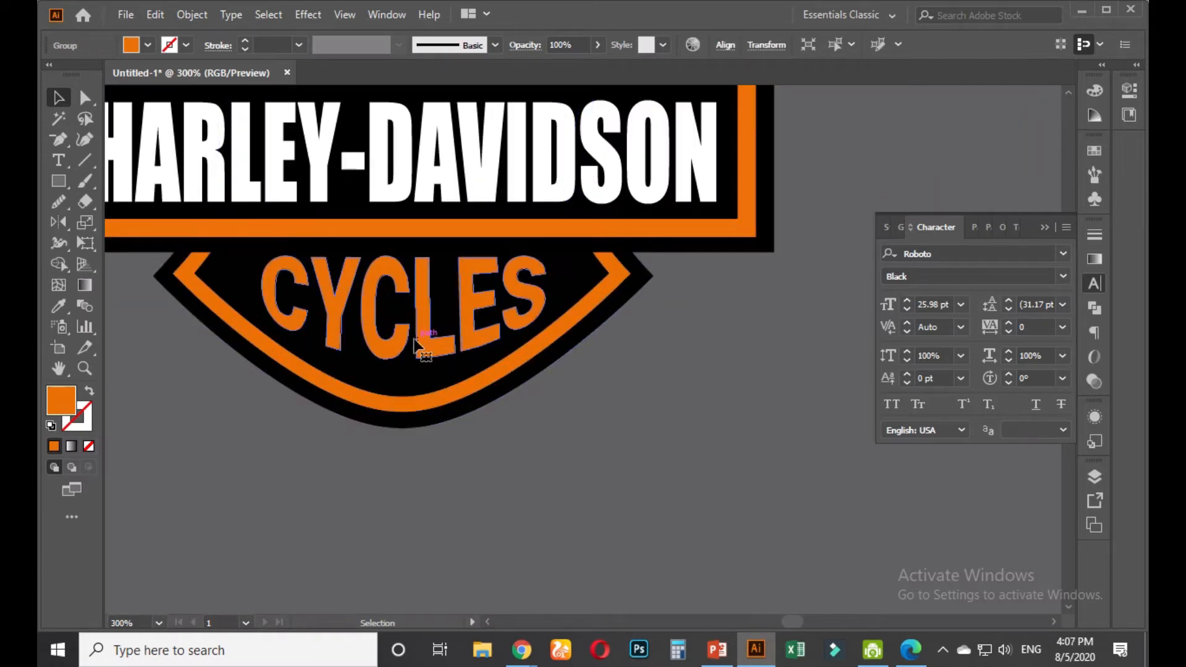
{"action": "right_click", "coordinate": [416, 335]}
{"action": "left_click", "coordinate": [464, 180]}
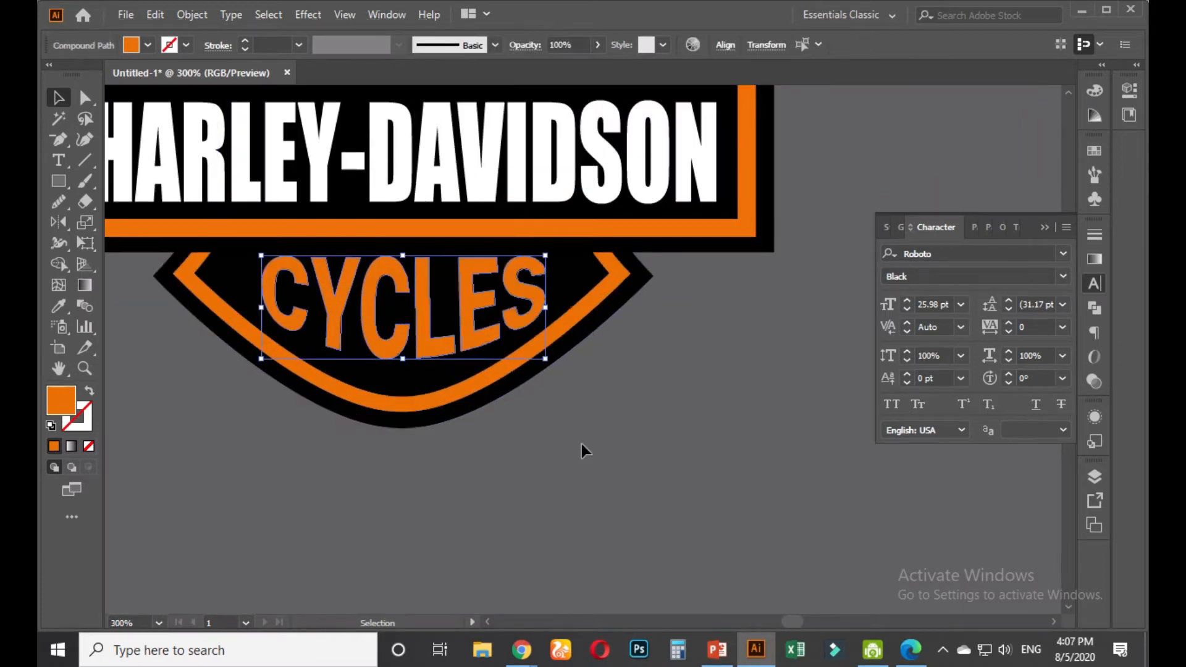
Stretch the middle C and the L of CYCLES downward together towards the shield's curved orange border
{"action": "left_click", "coordinate": [423, 365]}
{"action": "left_click", "coordinate": [423, 352]}
{"action": "left_click", "coordinate": [398, 352], "text": "shift"}
{"action": "left_click_drag", "start_coordinate": [407, 363], "coordinate": [406, 375]}
{"action": "left_click", "coordinate": [524, 415]}
Stretch the E and the Y of CYCLES downward individually so the word's lower edge follows the shield's curve
{"action": "left_click", "coordinate": [481, 339]}
{"action": "left_click_drag", "start_coordinate": [481, 343], "coordinate": [482, 363]}
{"action": "left_click", "coordinate": [543, 405]}
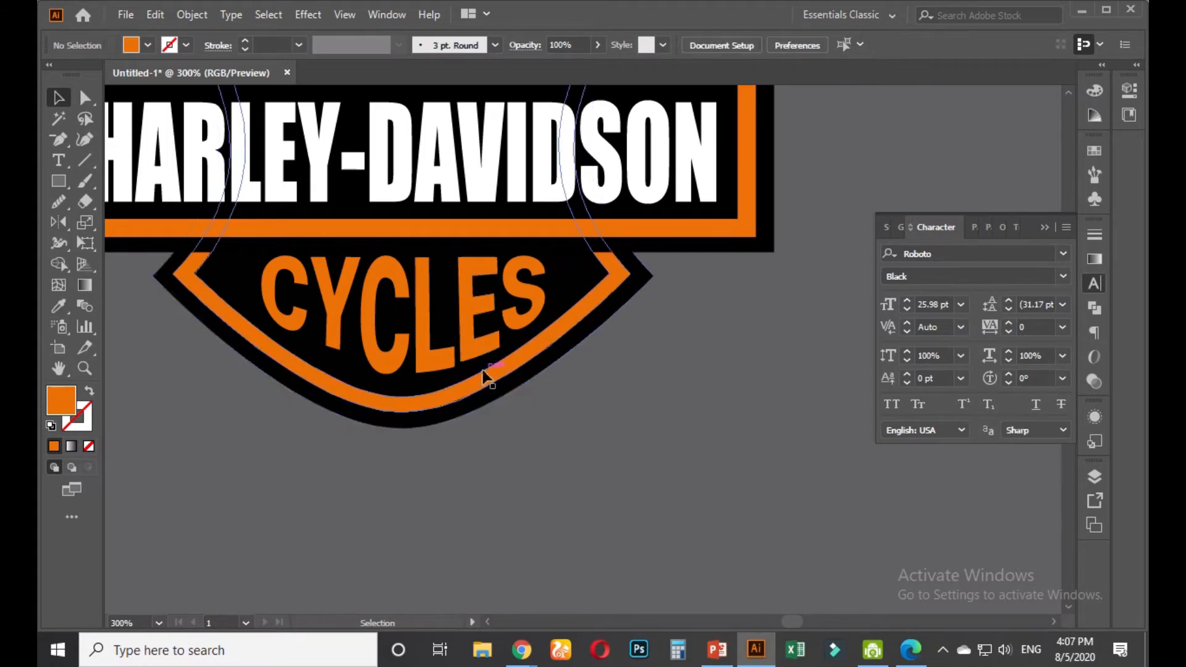
{"action": "left_click", "coordinate": [335, 340]}
{"action": "left_click_drag", "start_coordinate": [334, 348], "coordinate": [332, 358]}
{"action": "left_click", "coordinate": [489, 457]}
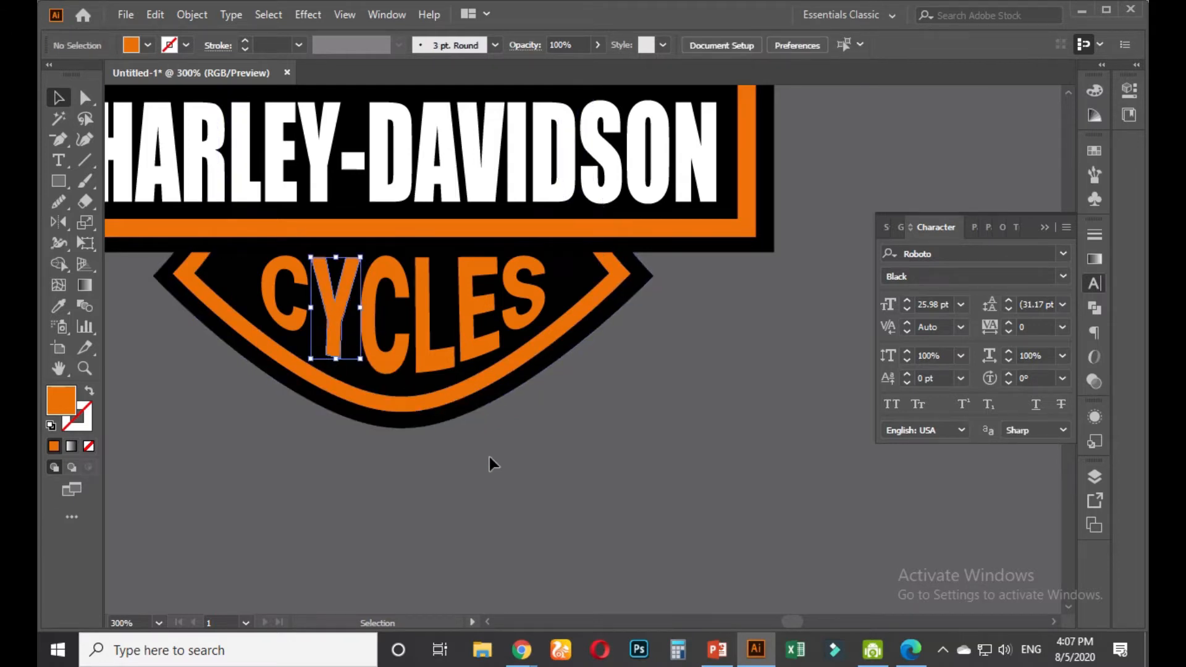
{"action": "scroll", "coordinate": [487, 441], "scroll_direction": "down", "scroll_amount": 1}
{"action": "left_click_drag", "start_coordinate": [543, 458], "coordinate": [538, 549]}
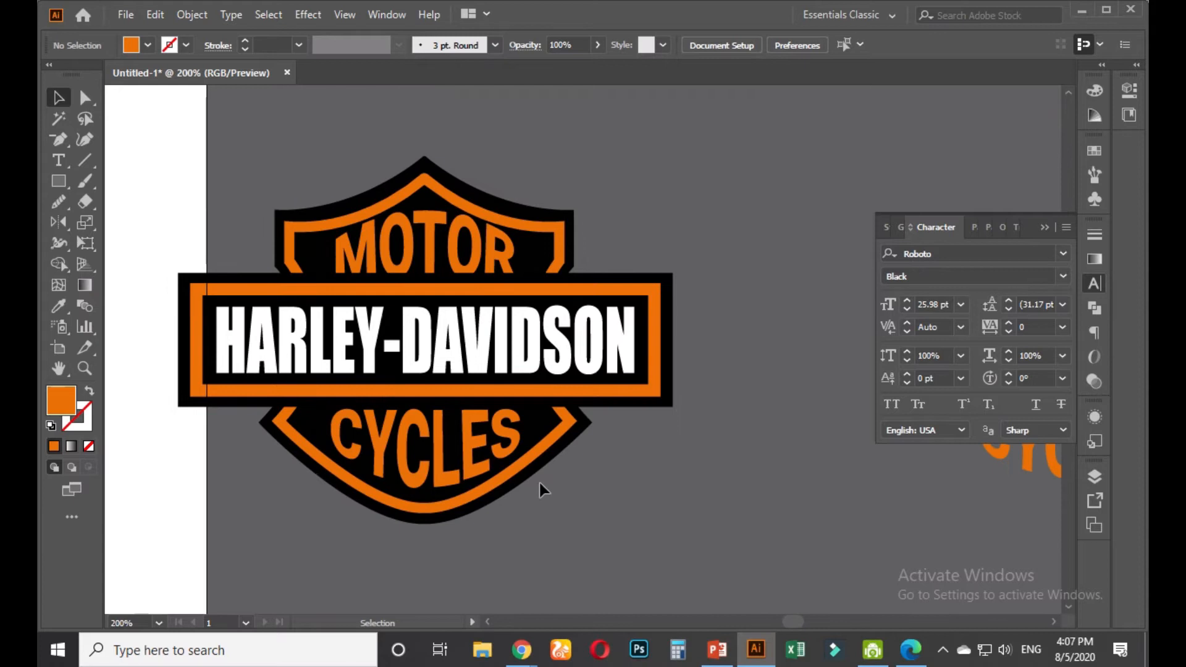
{"action": "scroll", "coordinate": [539, 484], "scroll_direction": "up", "scroll_amount": 1}
{"action": "left_click", "coordinate": [463, 464]}
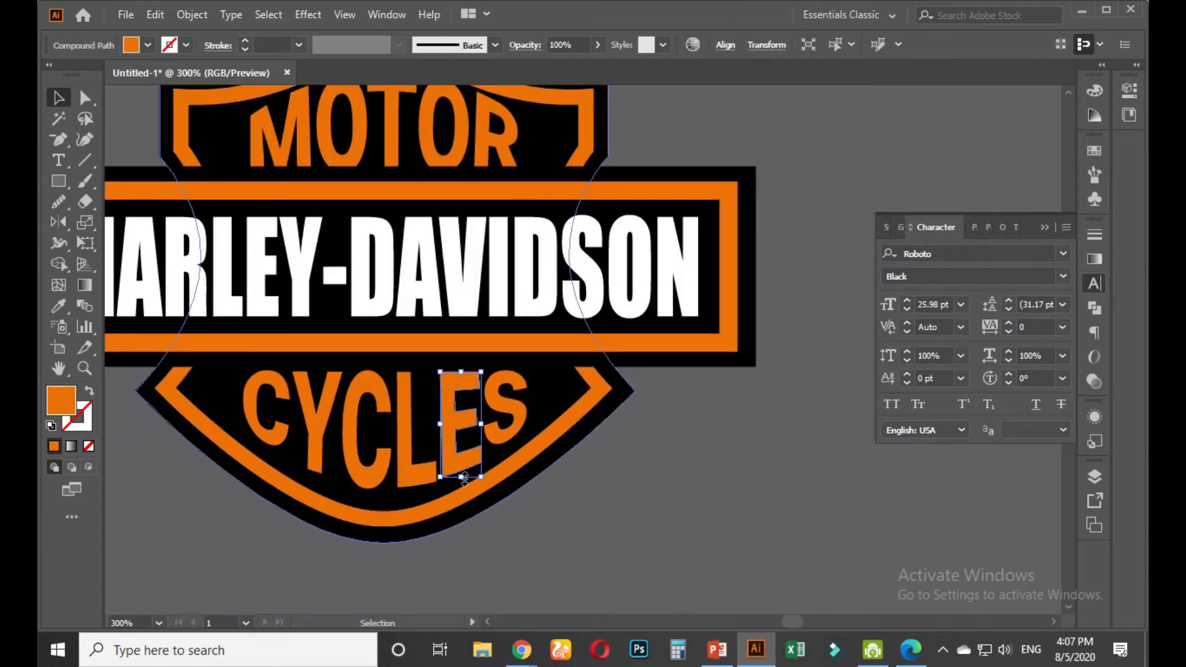
{"action": "left_click", "coordinate": [575, 487]}
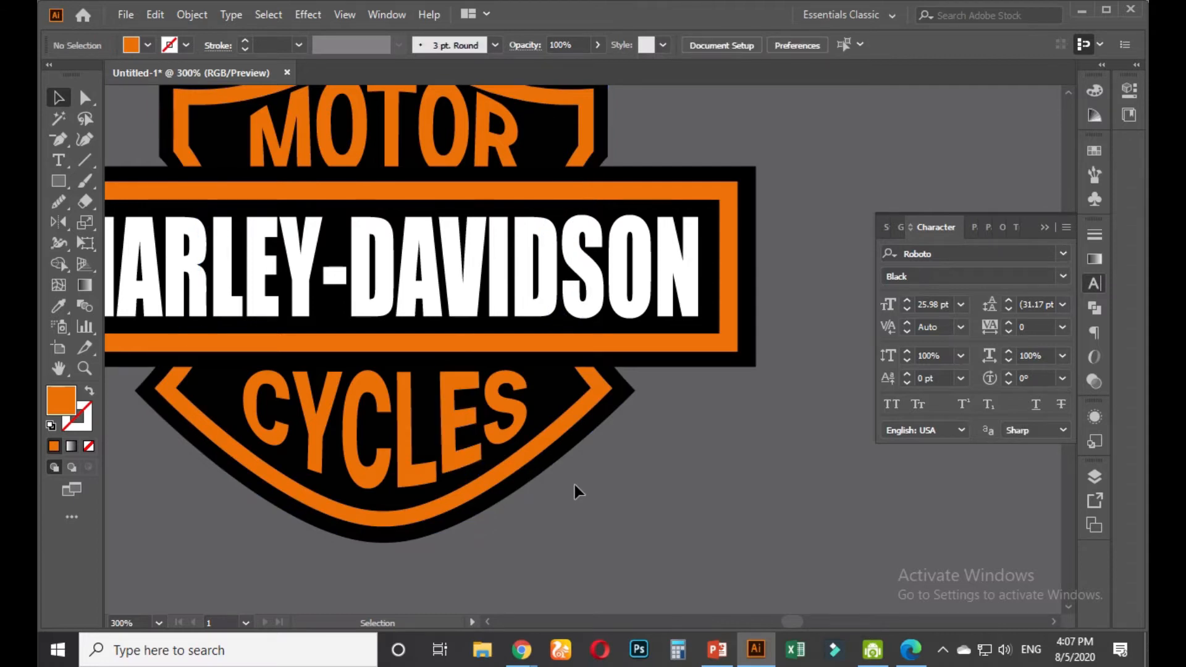
Move the entire redrawn Harley-Davidson logo onto the artboard, directly above its reference image
{"action": "scroll", "coordinate": [575, 484], "scroll_direction": "down", "scroll_amount": 1}
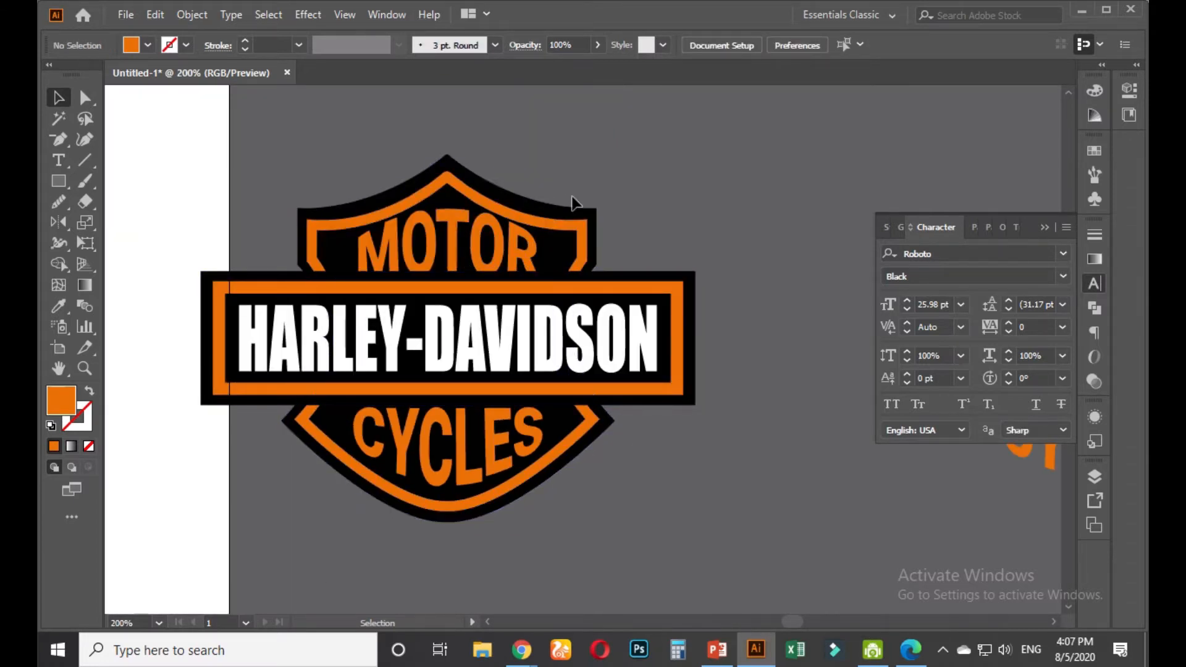
{"action": "scroll", "coordinate": [525, 296], "scroll_direction": "down", "scroll_amount": 3}
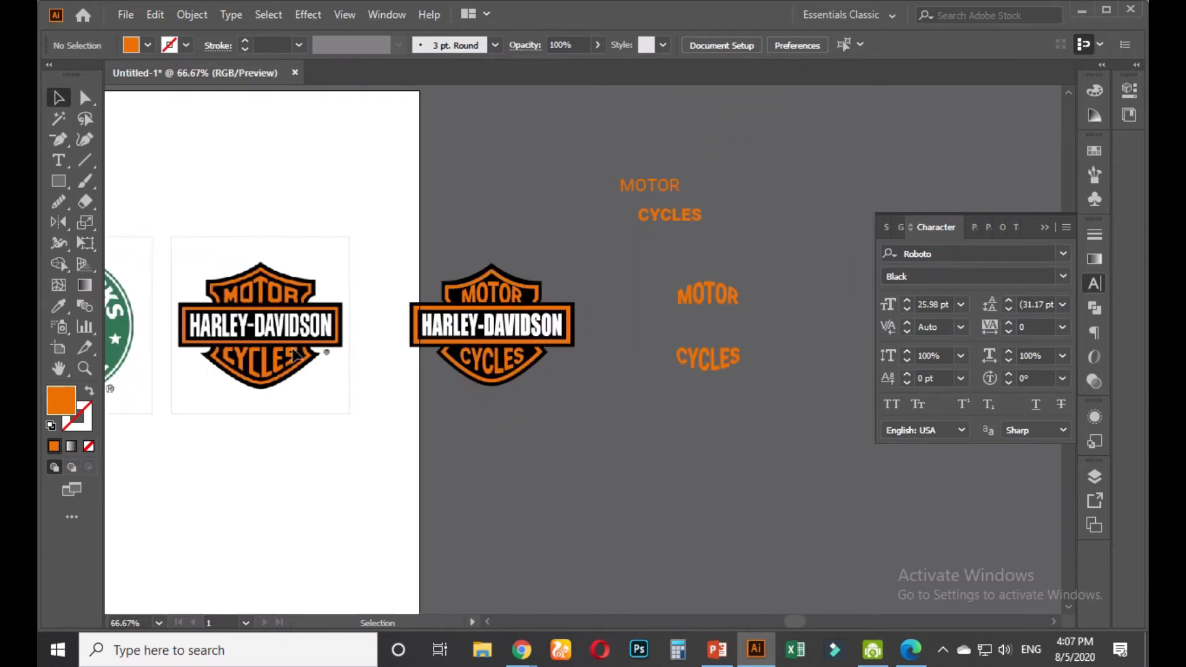
{"action": "left_click_drag", "start_coordinate": [536, 434], "coordinate": [432, 255]}
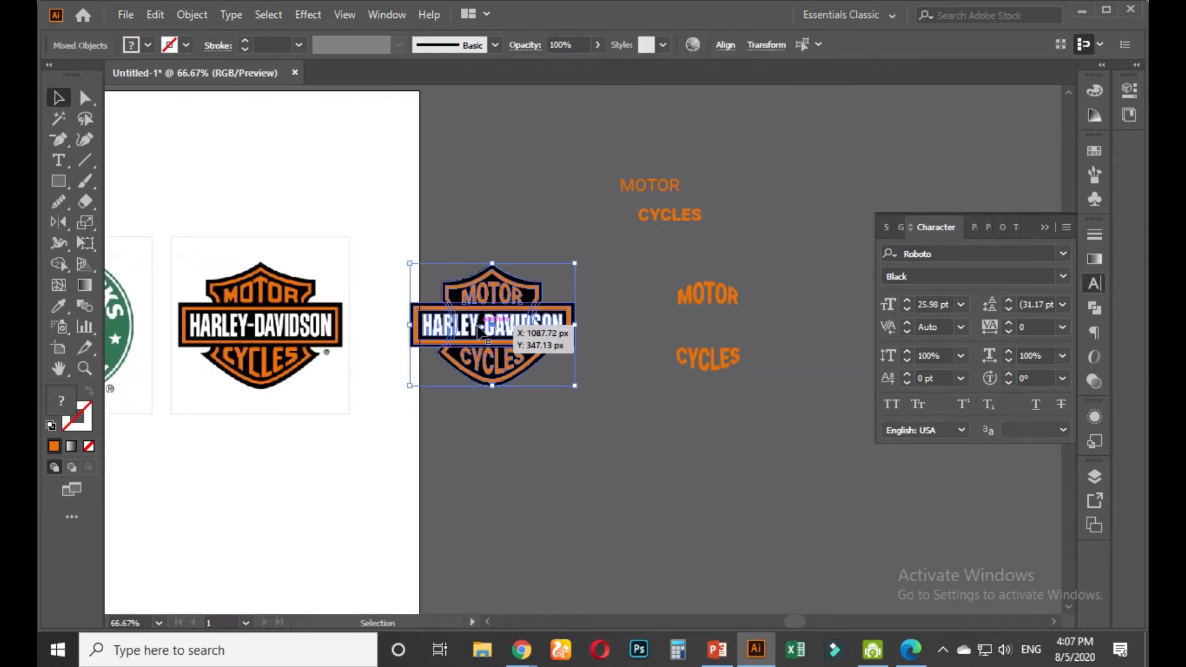
{"action": "left_click_drag", "start_coordinate": [476, 327], "coordinate": [477, 329]}
{"action": "left_click", "coordinate": [536, 411]}
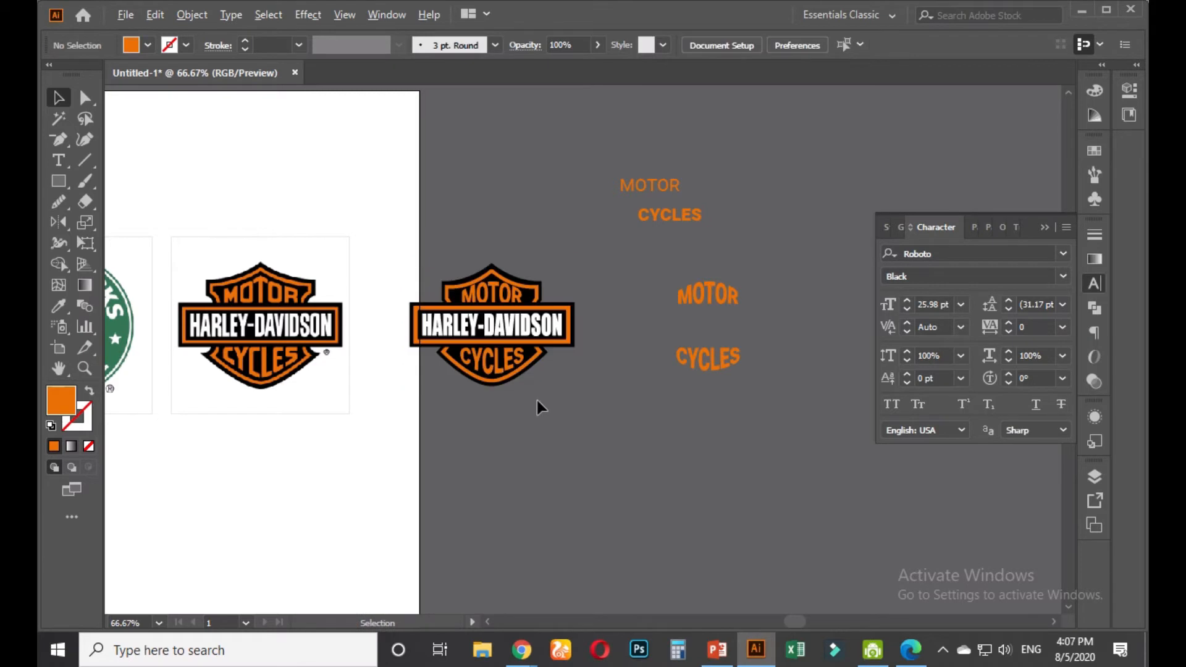
{"action": "scroll", "coordinate": [536, 400], "scroll_direction": "down", "scroll_amount": 1}
{"action": "left_click_drag", "start_coordinate": [532, 370], "coordinate": [453, 278]}
{"action": "scroll", "coordinate": [271, 233], "scroll_direction": "up", "scroll_amount": 1}
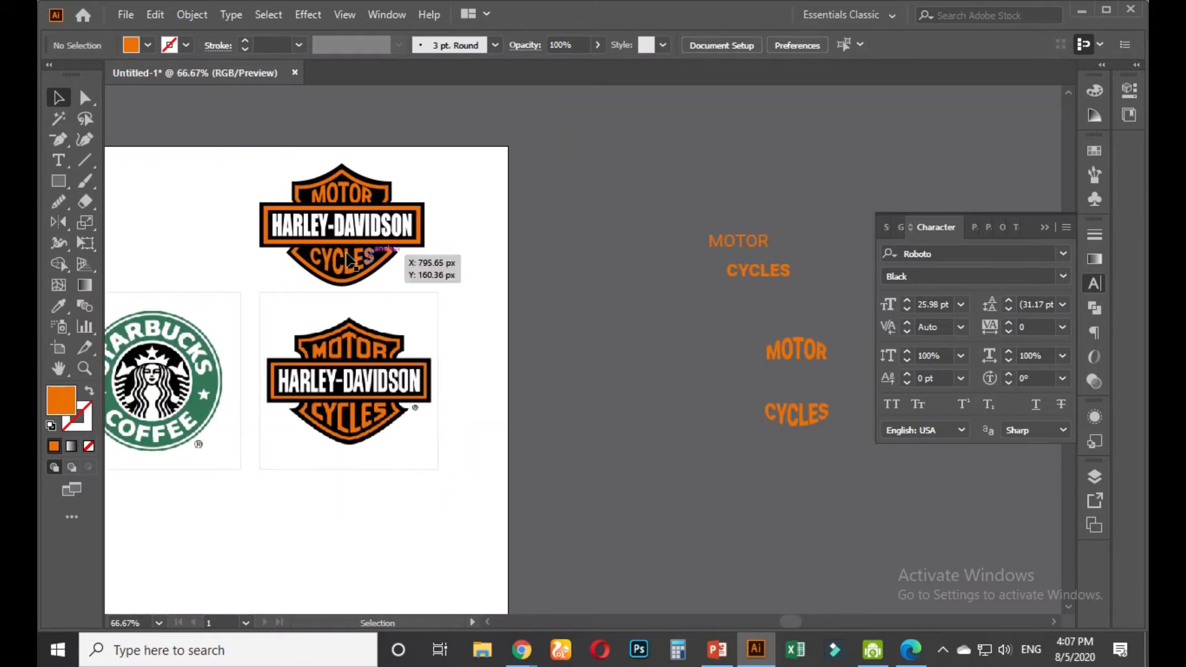
{"action": "scroll", "coordinate": [353, 233], "scroll_direction": "up", "scroll_amount": 1}
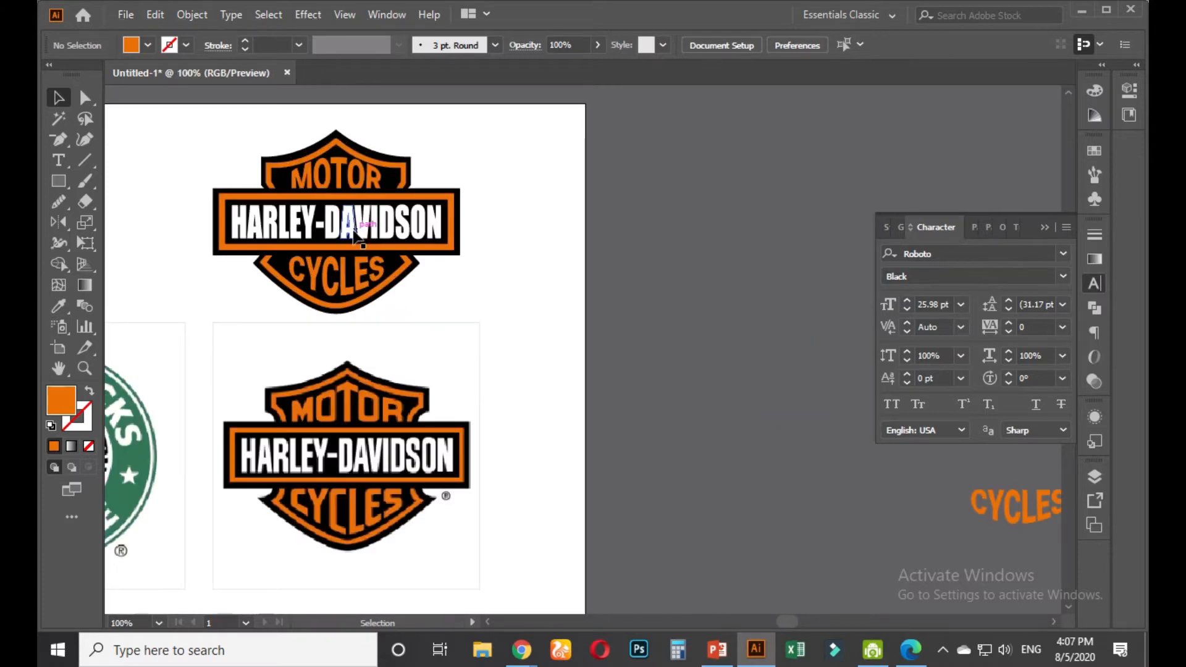
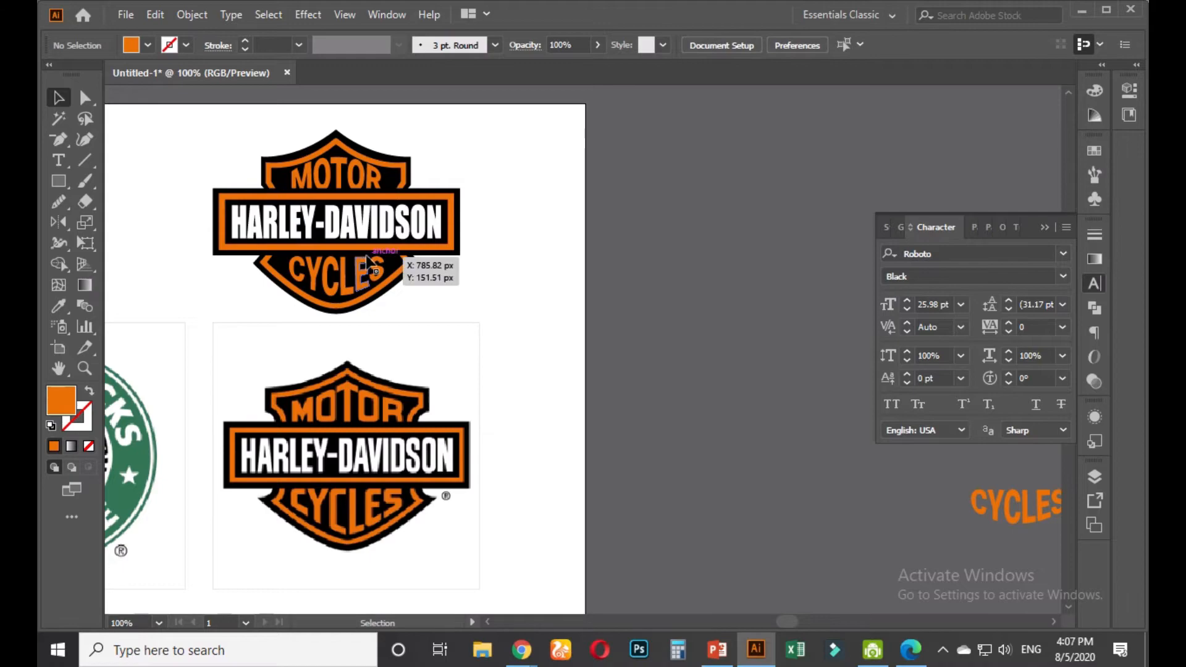
Mark the logo's left half, the Reflect tool and the Pathfinder panel with red rectangles in a screen capture, and discard the capture
{"action": "key", "text": "Print"}
{"action": "left_click_drag", "start_coordinate": [164, 122], "coordinate": [567, 369]}
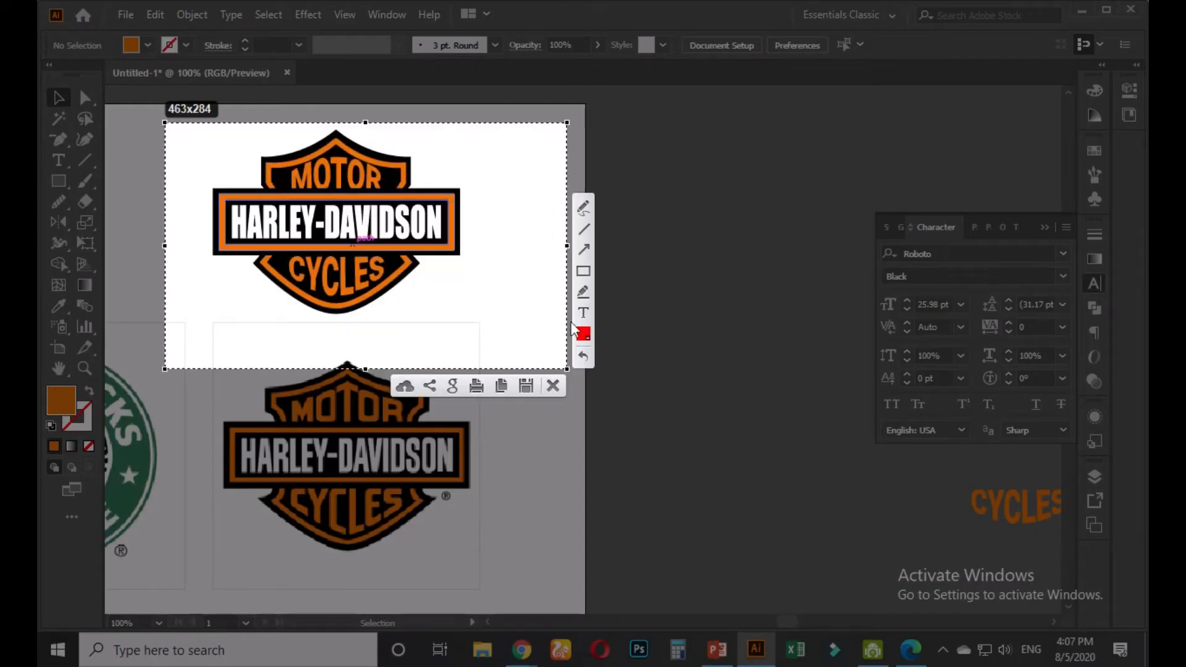
{"action": "left_click_drag", "start_coordinate": [244, 130], "coordinate": [340, 322]}
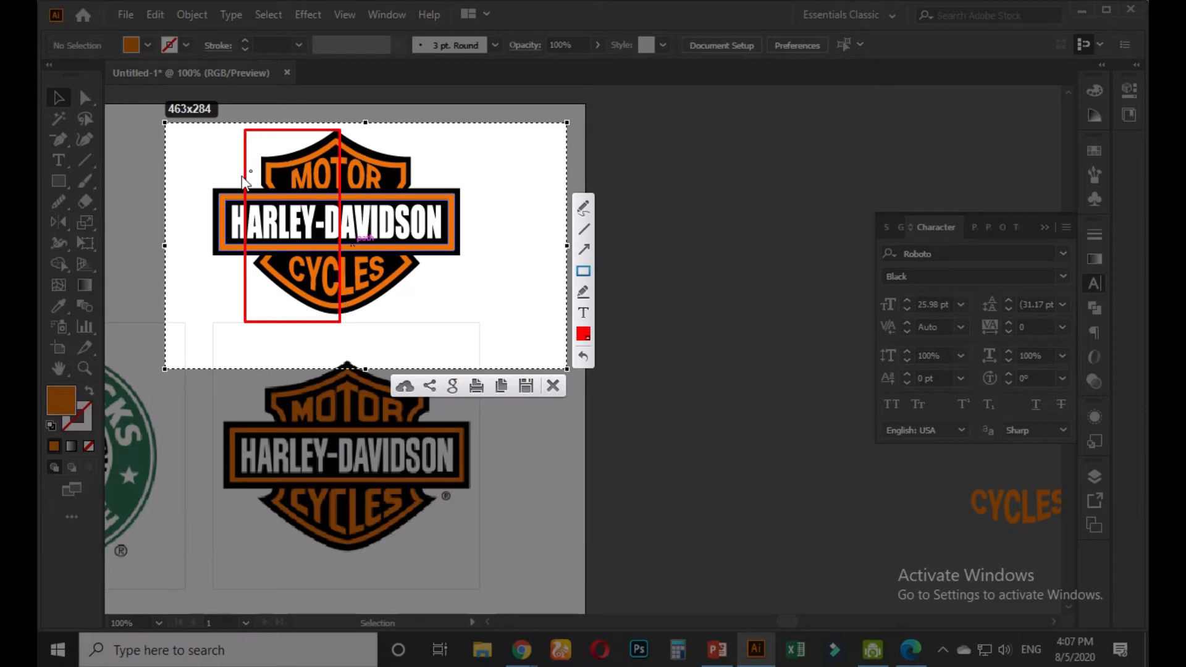
{"action": "mouse_move", "coordinate": [52, 194]}
{"action": "left_mouse_down"}
{"action": "mouse_move", "coordinate": [61, 241]}
{"action": "mouse_move", "coordinate": [72, 238]}
{"action": "left_mouse_up"}
{"action": "left_click_drag", "start_coordinate": [1075, 295], "coordinate": [1112, 324]}
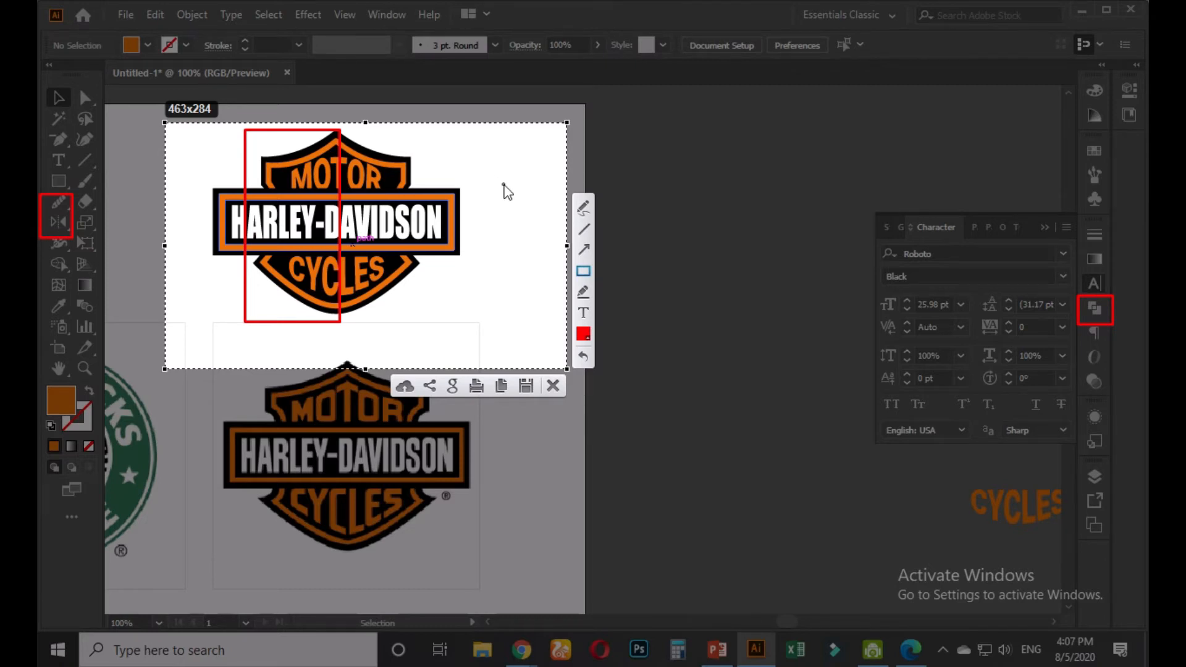
{"action": "key", "text": "Escape"}
{"action": "scroll", "coordinate": [618, 400], "scroll_direction": "down", "scroll_amount": 4}
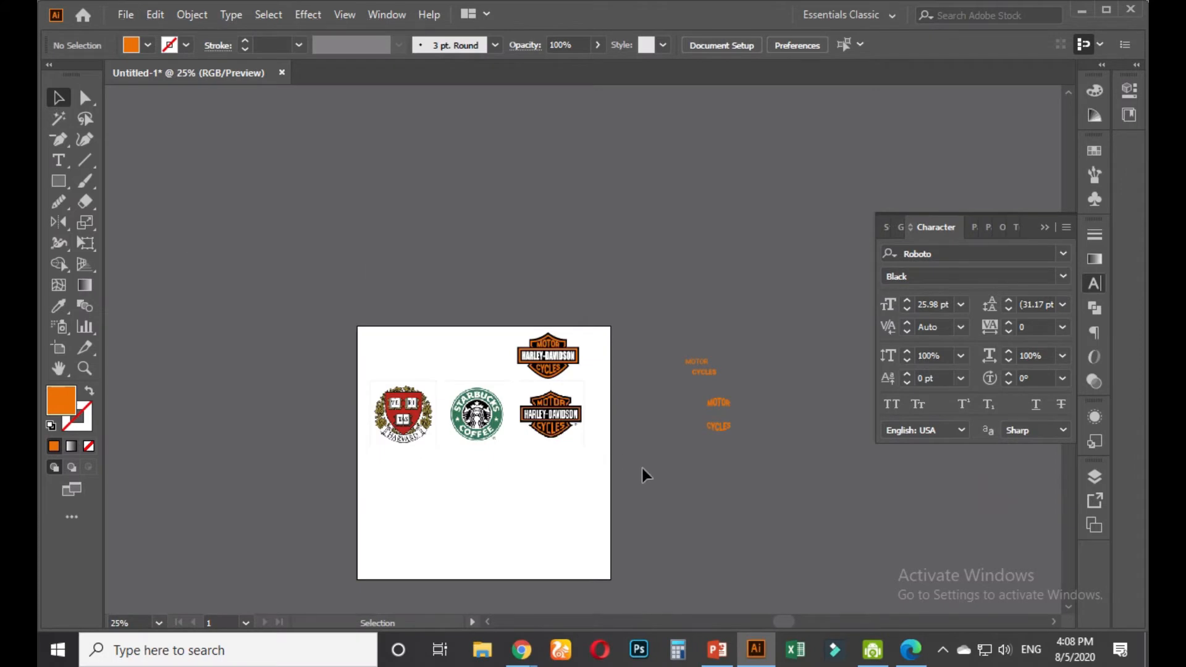
{"action": "scroll", "coordinate": [639, 472], "scroll_direction": "up", "scroll_amount": 2}
{"action": "left_click_drag", "start_coordinate": [709, 220], "coordinate": [844, 450]}
{"action": "left_click", "coordinate": [765, 451]}
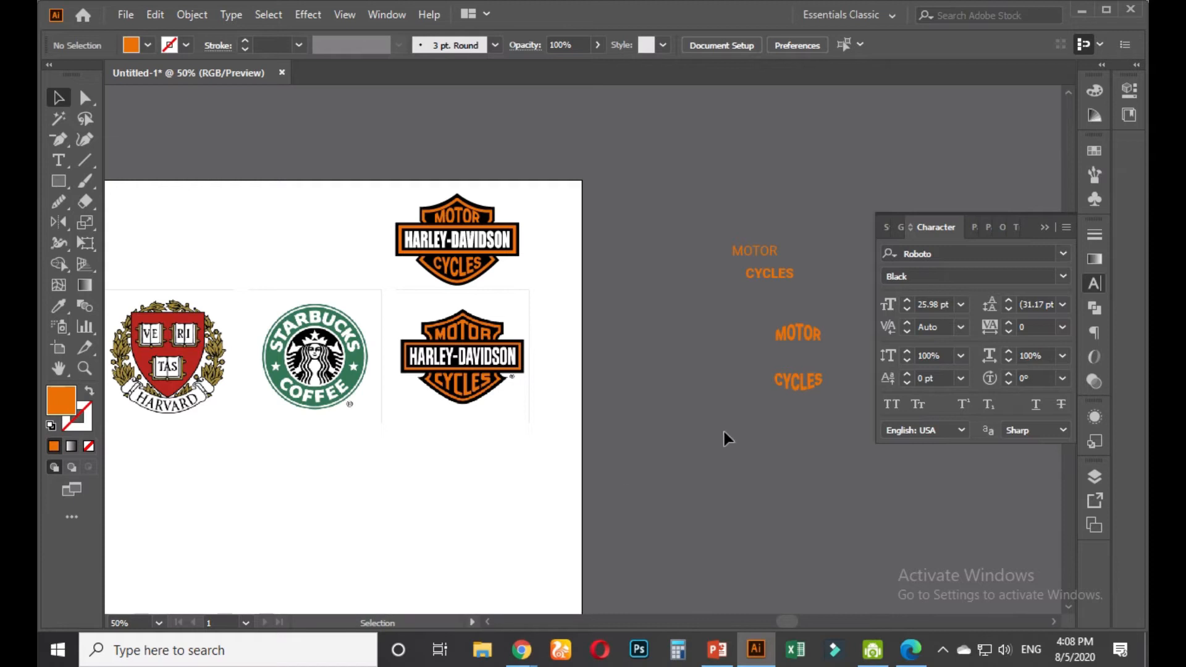
Switch to the Google Meet call in Chrome to view its participants, and return to Illustrator
{"action": "mouse_move", "coordinate": [523, 649]}
{"action": "left_click", "coordinate": [457, 555]}
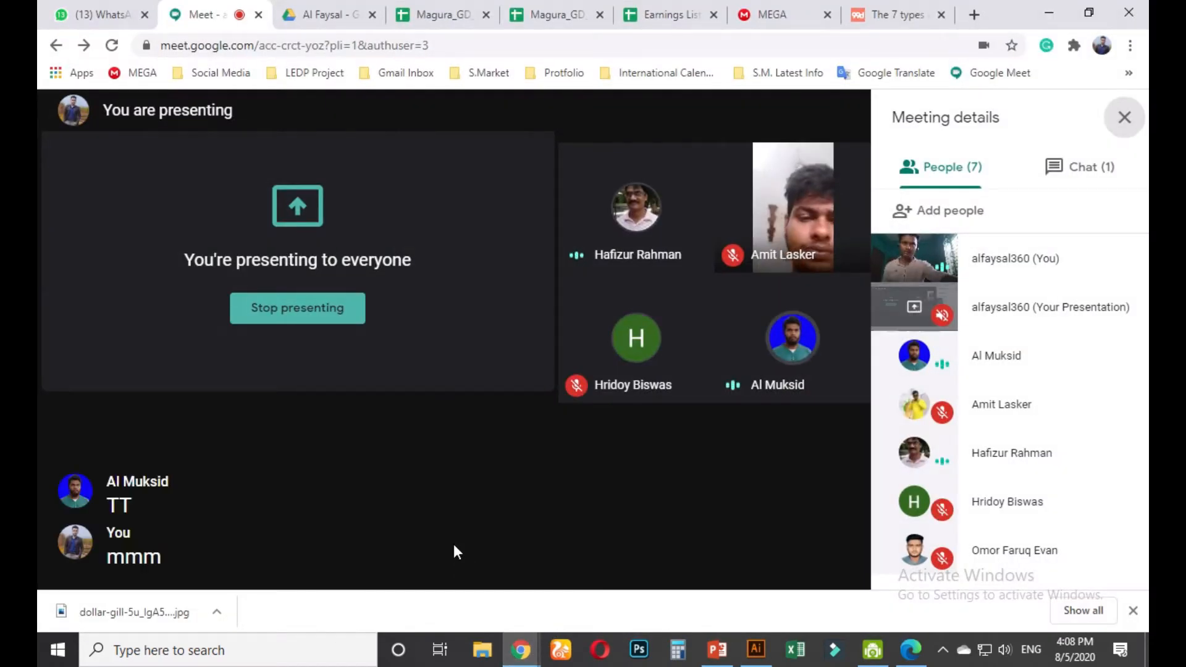
{"action": "left_click", "coordinate": [1049, 12]}
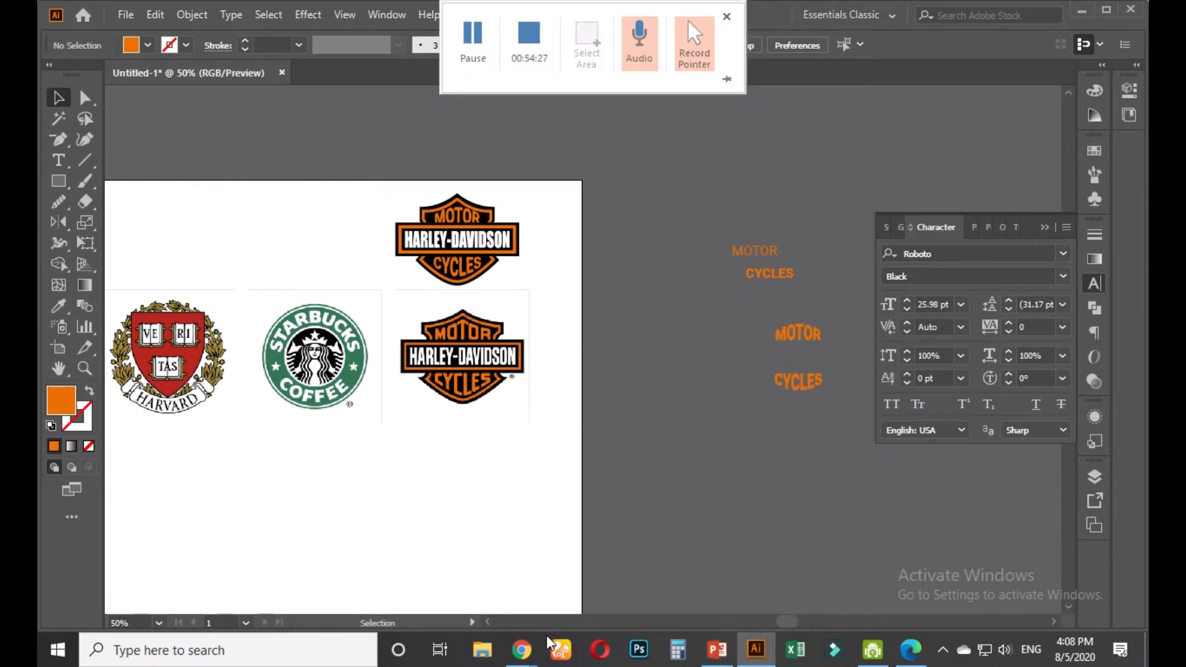
Switch to the 99designs page on types of logos in Chrome and select its web address
{"action": "mouse_move", "coordinate": [517, 654]}
{"action": "left_click", "coordinate": [427, 559]}
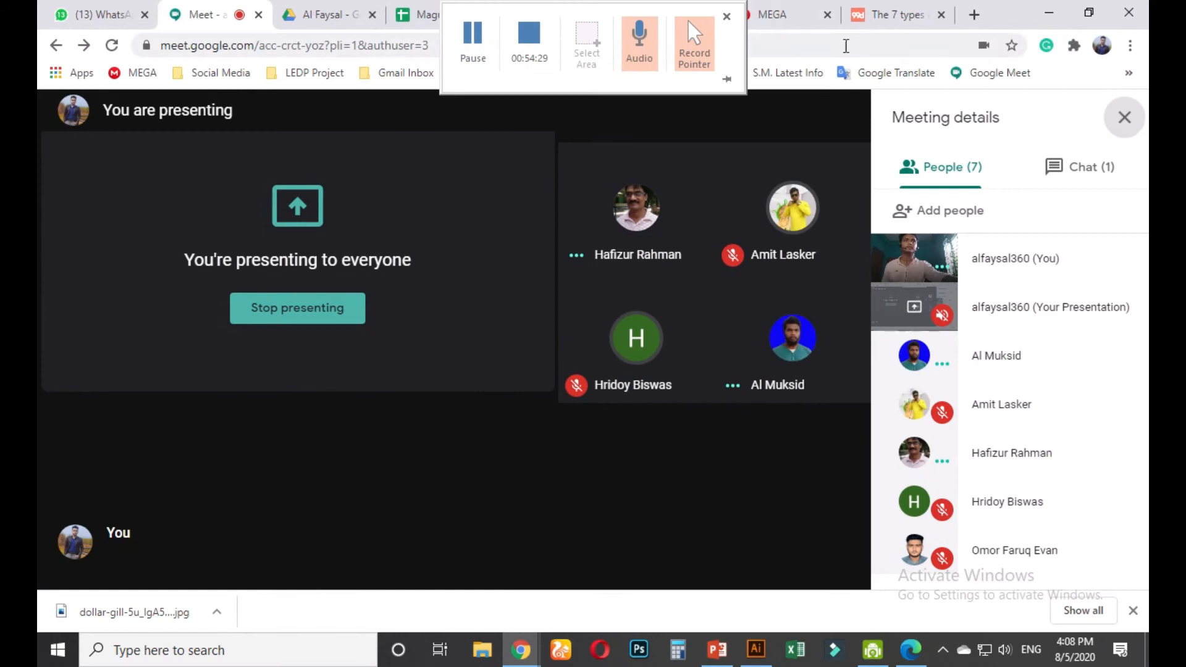
{"action": "left_click", "coordinate": [894, 20]}
{"action": "left_click", "coordinate": [533, 43]}
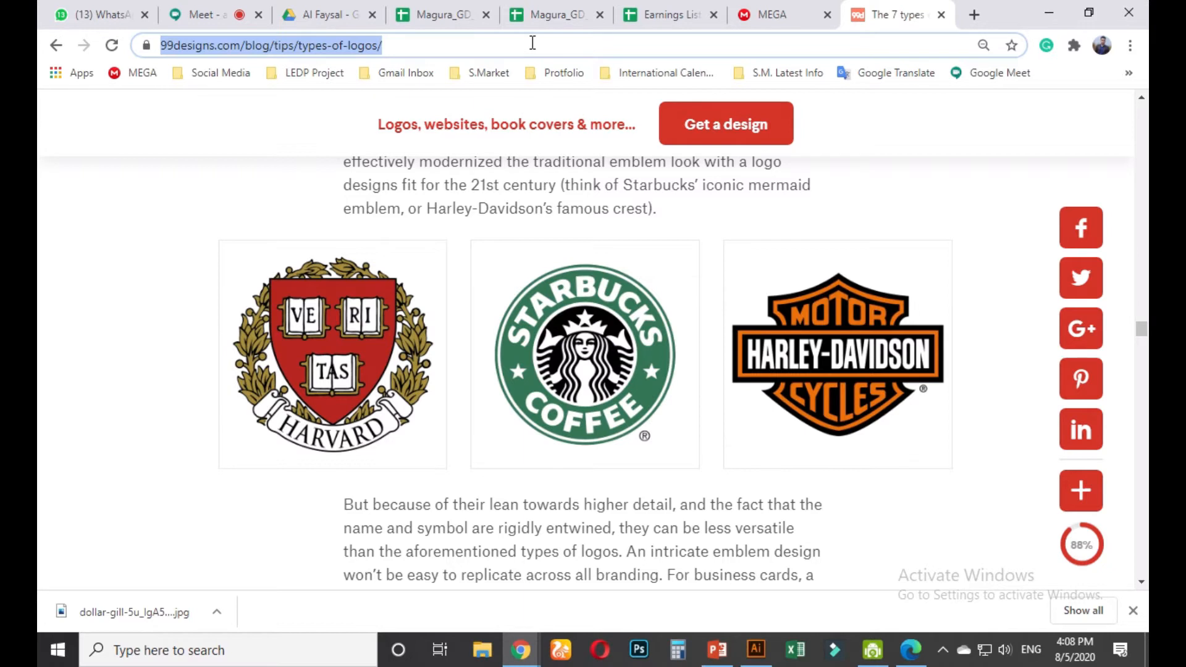
{"action": "type", "text": "gr"}
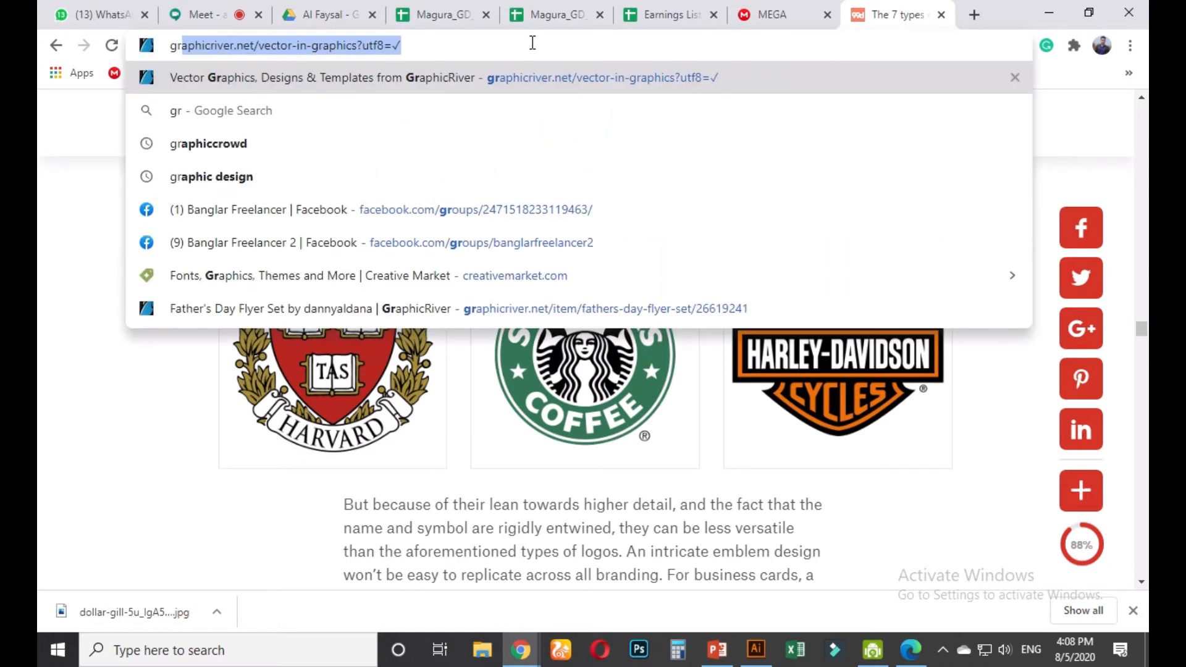
{"action": "type", "text": "phi"}
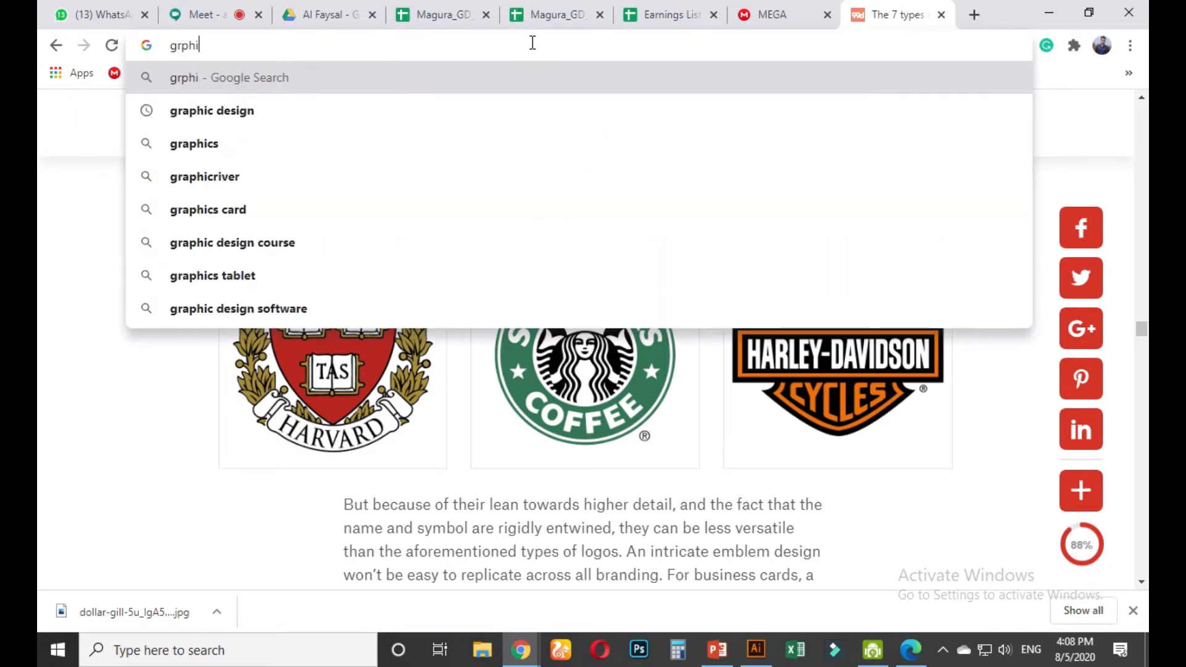
{"action": "type", "text": "cdesign"}
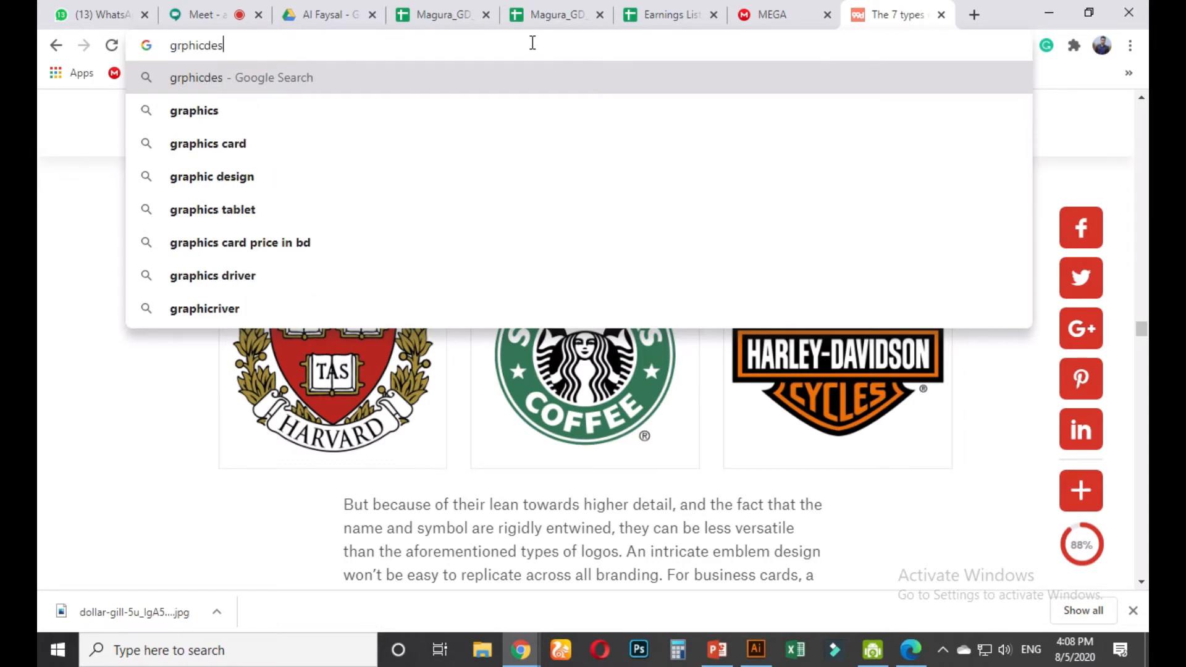
{"action": "key", "text": "BackSpace"}
{"action": "key", "text": "BackSpace"}
{"action": "key", "text": "BackSpace"}
{"action": "key", "text": "BackSpace"}
{"action": "key", "text": "BackSpace"}
{"action": "key", "text": "BackSpace"}
{"action": "key", "text": "BackSpace"}
{"action": "key", "text": "BackSpace"}
{"action": "key", "text": "BackSpace"}
{"action": "key", "text": "BackSpace"}
{"action": "key", "text": "BackSpace"}
{"action": "key", "text": "BackSpace"}
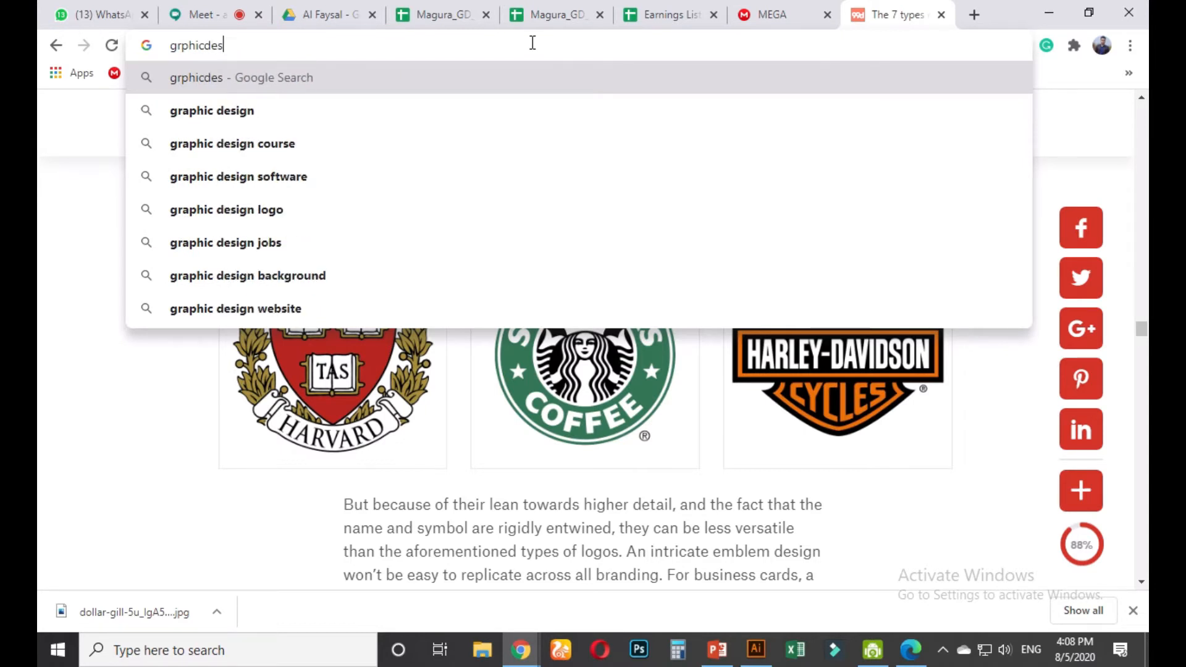
Go to GraphicRiver's vector listings and replace the search term with the suggested term "logo"
{"action": "type", "text": "gra"}
{"action": "key", "text": "Return"}
{"action": "mouse_move", "coordinate": [516, 18]}
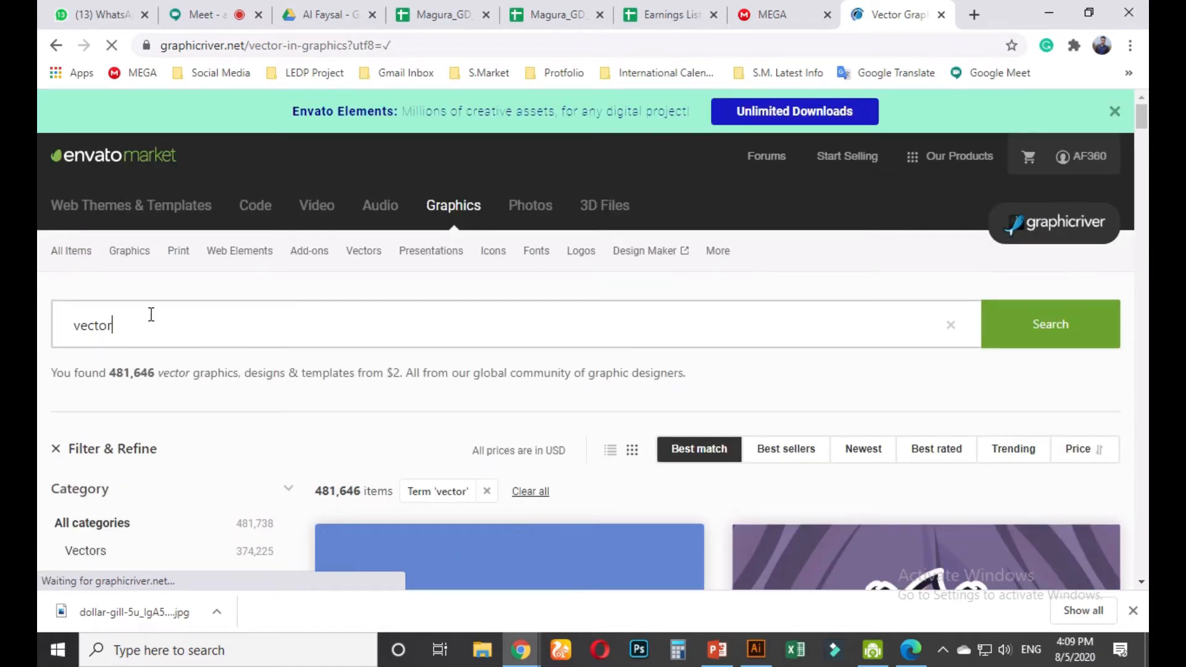
{"action": "double_click", "coordinate": [150, 325]}
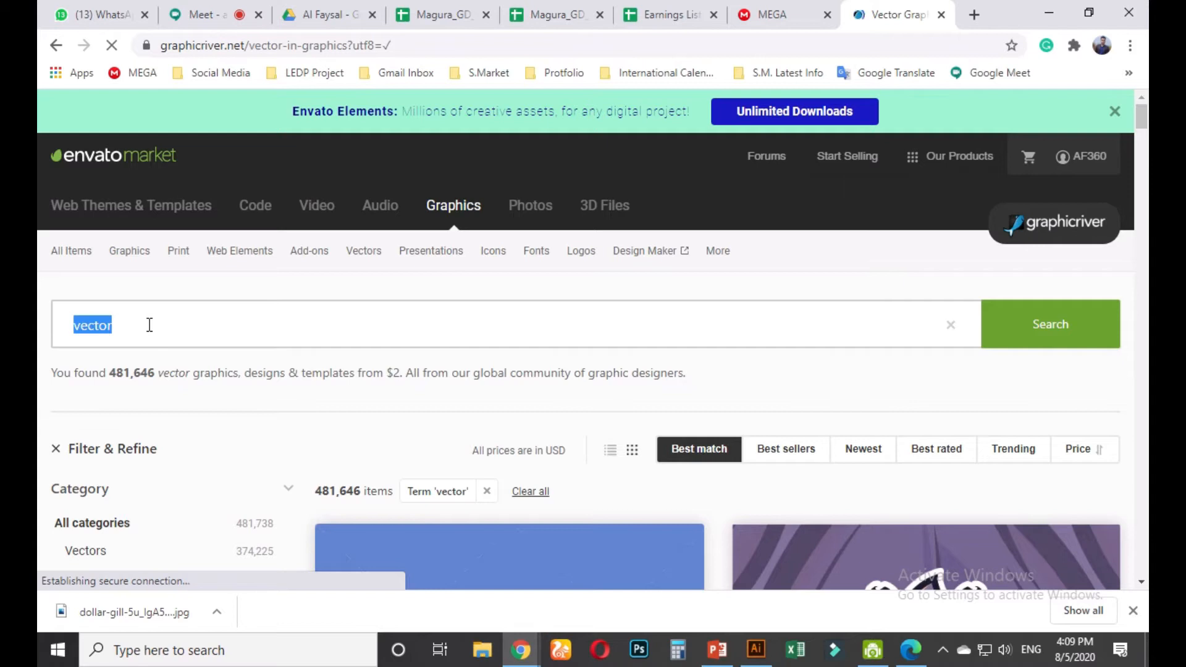
{"action": "key", "text": "BackSpace"}
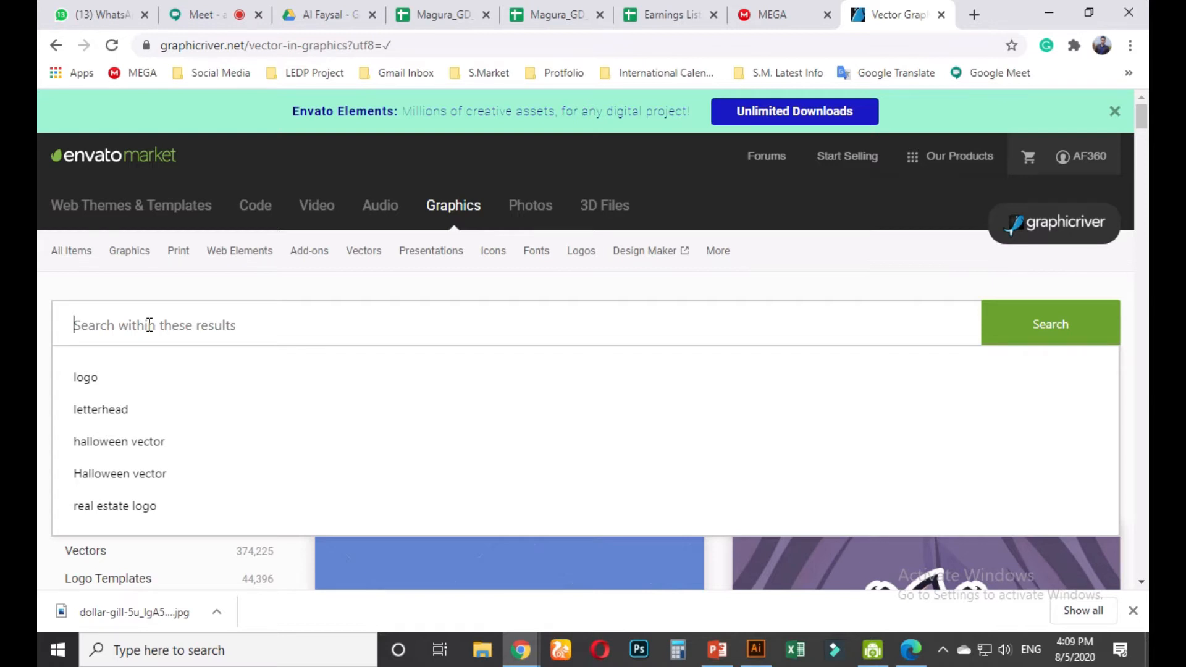
{"action": "left_click", "coordinate": [84, 377]}
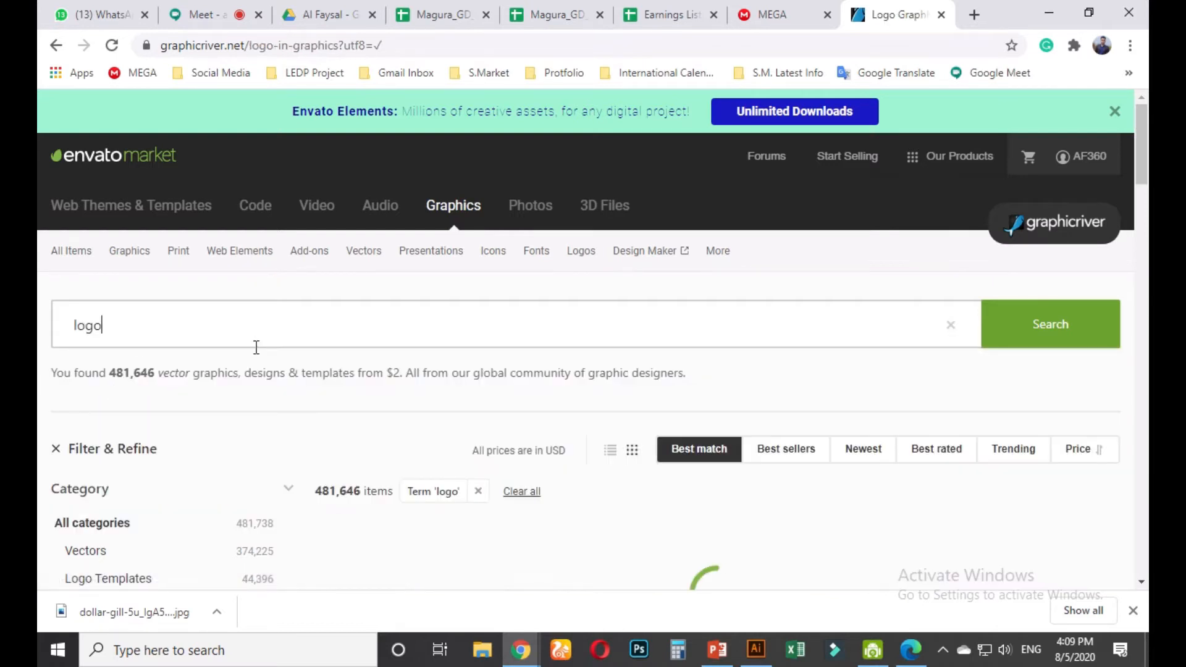
Filter the logo search results to items added in the last month
{"action": "scroll", "coordinate": [260, 370], "scroll_direction": "down", "scroll_amount": 10}
{"action": "scroll", "coordinate": [185, 397], "scroll_direction": "down", "scroll_amount": 12}
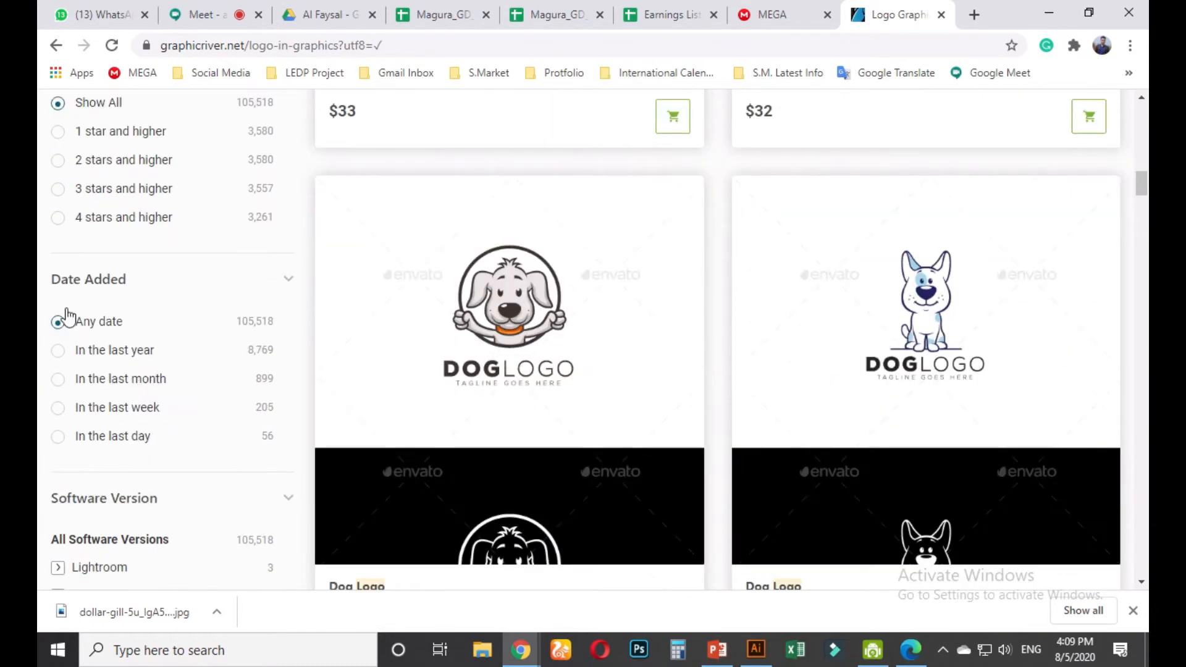
{"action": "left_click", "coordinate": [58, 379]}
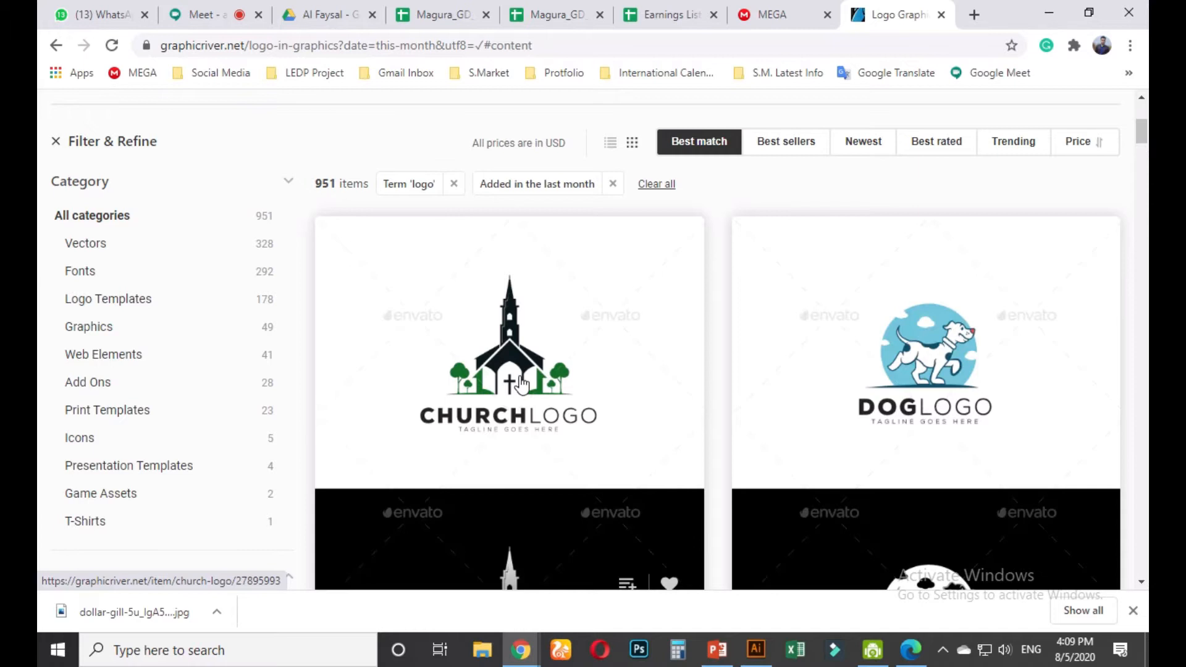
Browse the filtered logo results and open the Church Logo item
{"action": "scroll", "coordinate": [522, 383], "scroll_direction": "down", "scroll_amount": 1}
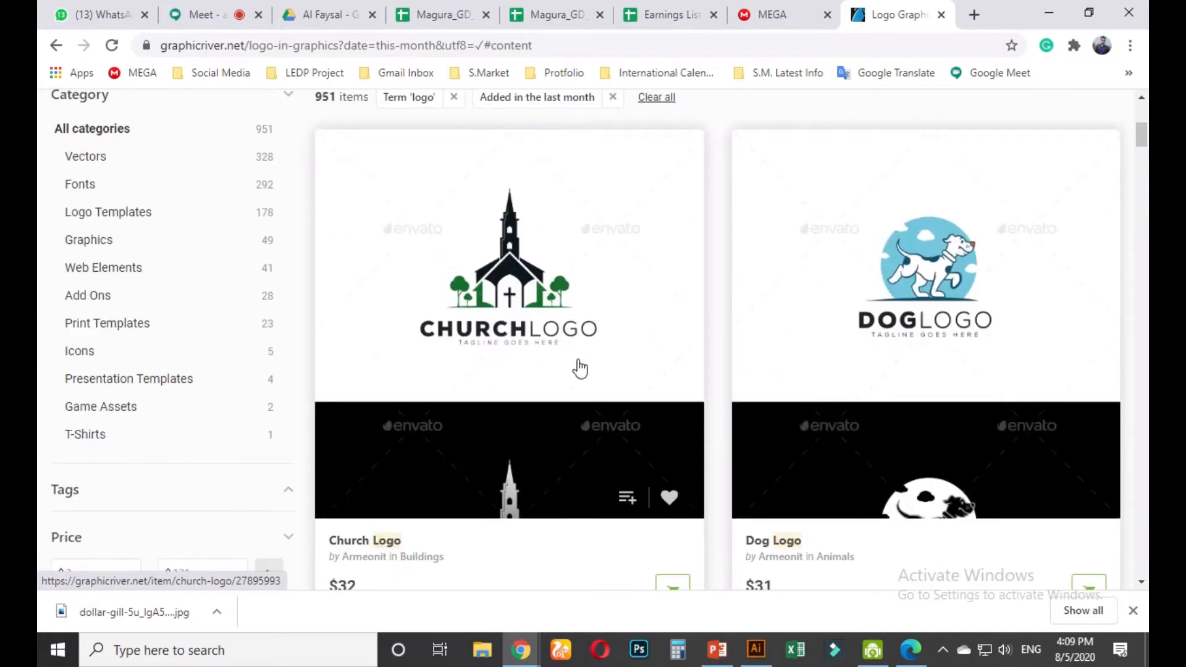
{"action": "scroll", "coordinate": [939, 362], "scroll_direction": "down", "scroll_amount": 2}
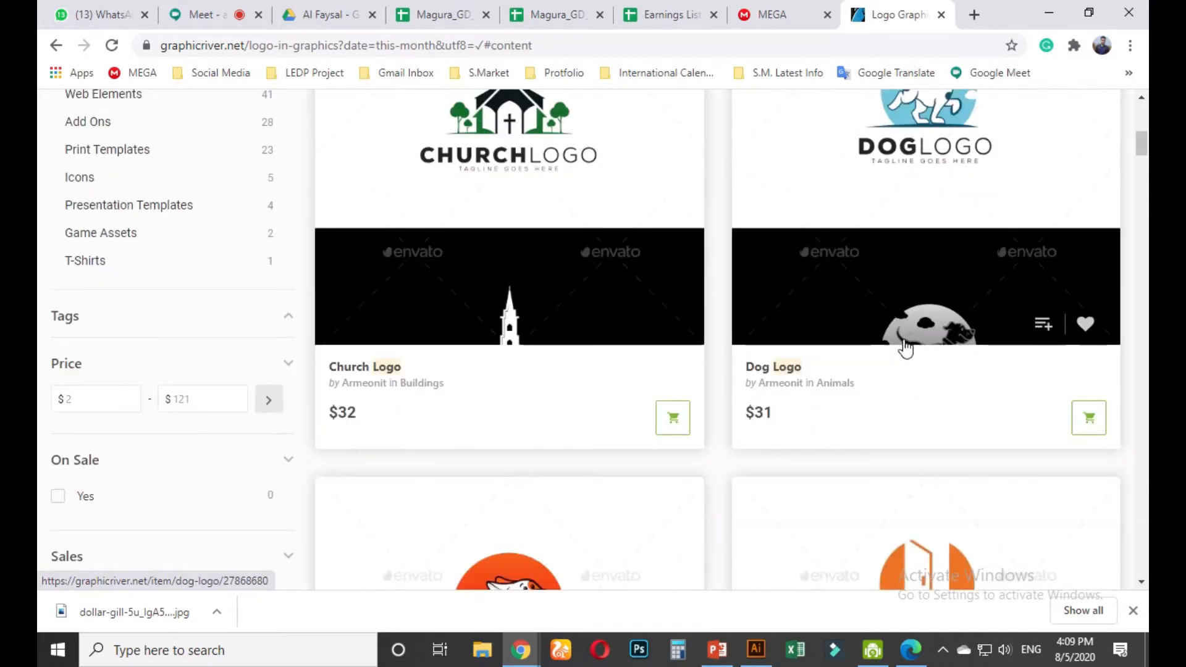
{"action": "scroll", "coordinate": [877, 348], "scroll_direction": "down", "scroll_amount": 2}
{"action": "scroll", "coordinate": [723, 355], "scroll_direction": "down", "scroll_amount": 3}
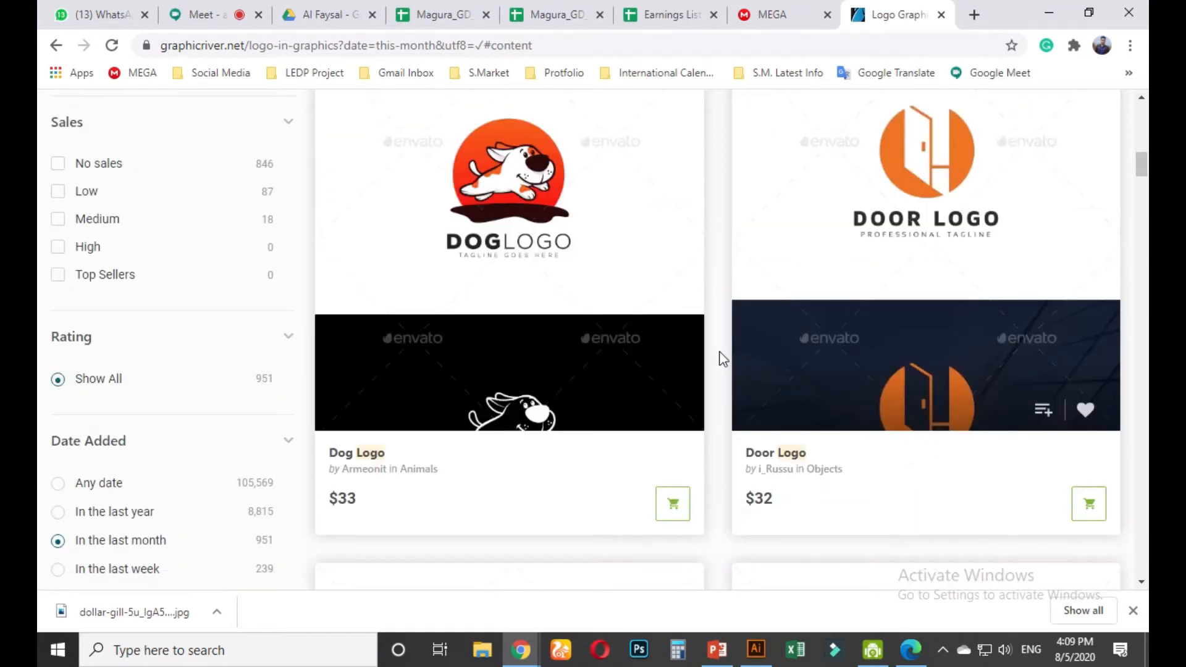
{"action": "scroll", "coordinate": [722, 358], "scroll_direction": "up", "scroll_amount": 7}
{"action": "left_click", "coordinate": [510, 318]}
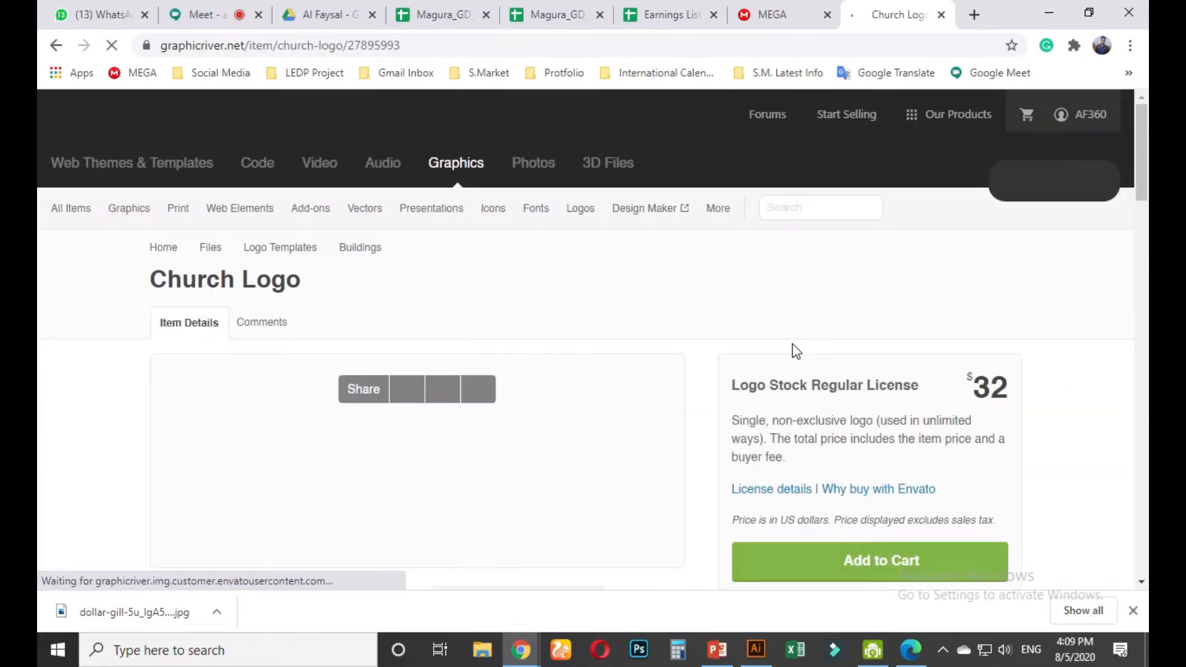
Examine the Church Logo item's preview variants, included files and logo specifications
{"action": "scroll", "coordinate": [546, 384], "scroll_direction": "down", "scroll_amount": 3}
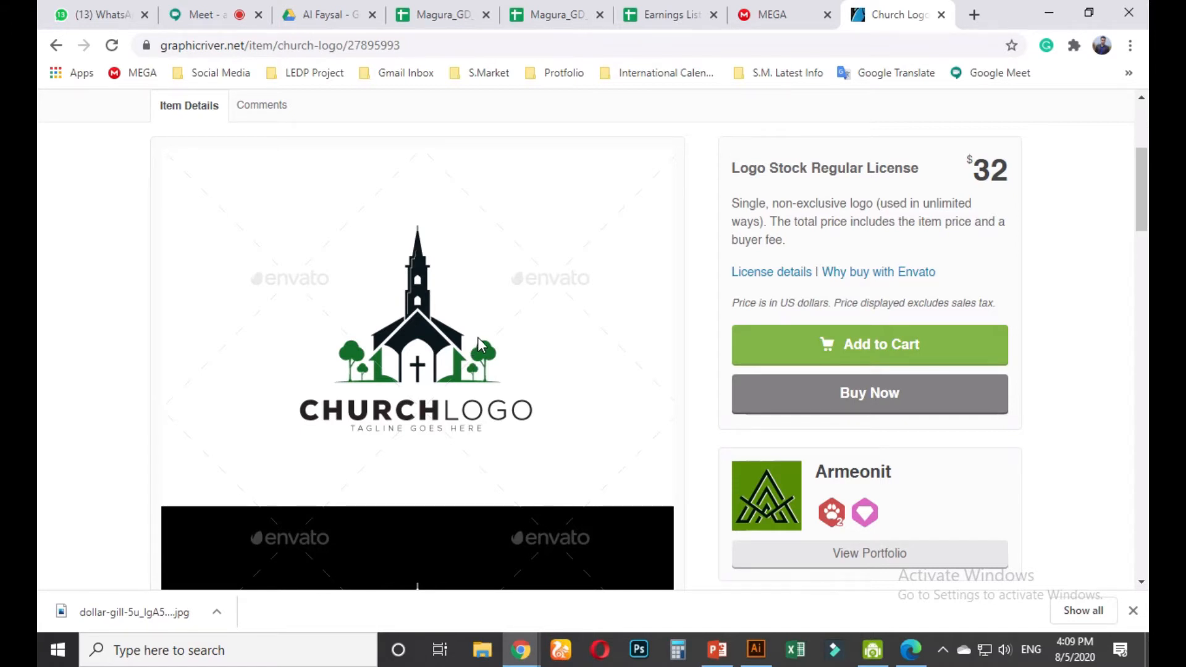
{"action": "scroll", "coordinate": [476, 338], "scroll_direction": "down", "scroll_amount": 12}
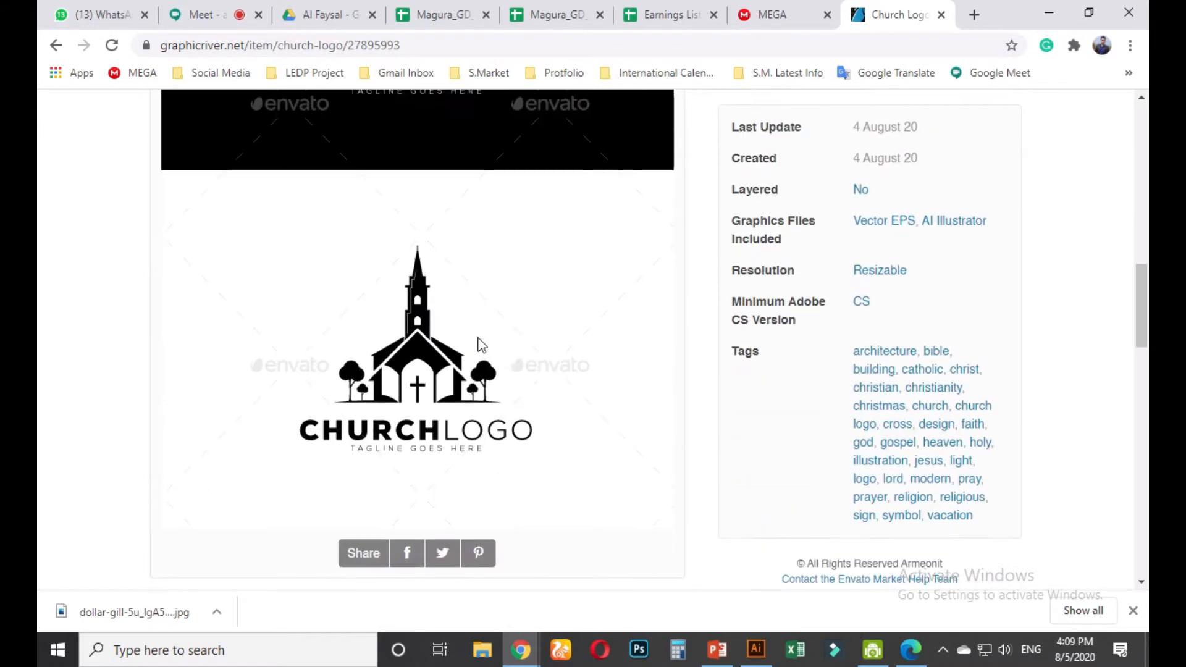
{"action": "scroll", "coordinate": [480, 344], "scroll_direction": "up", "scroll_amount": 9}
{"action": "scroll", "coordinate": [475, 338], "scroll_direction": "up", "scroll_amount": 4}
{"action": "scroll", "coordinate": [476, 343], "scroll_direction": "down", "scroll_amount": 14}
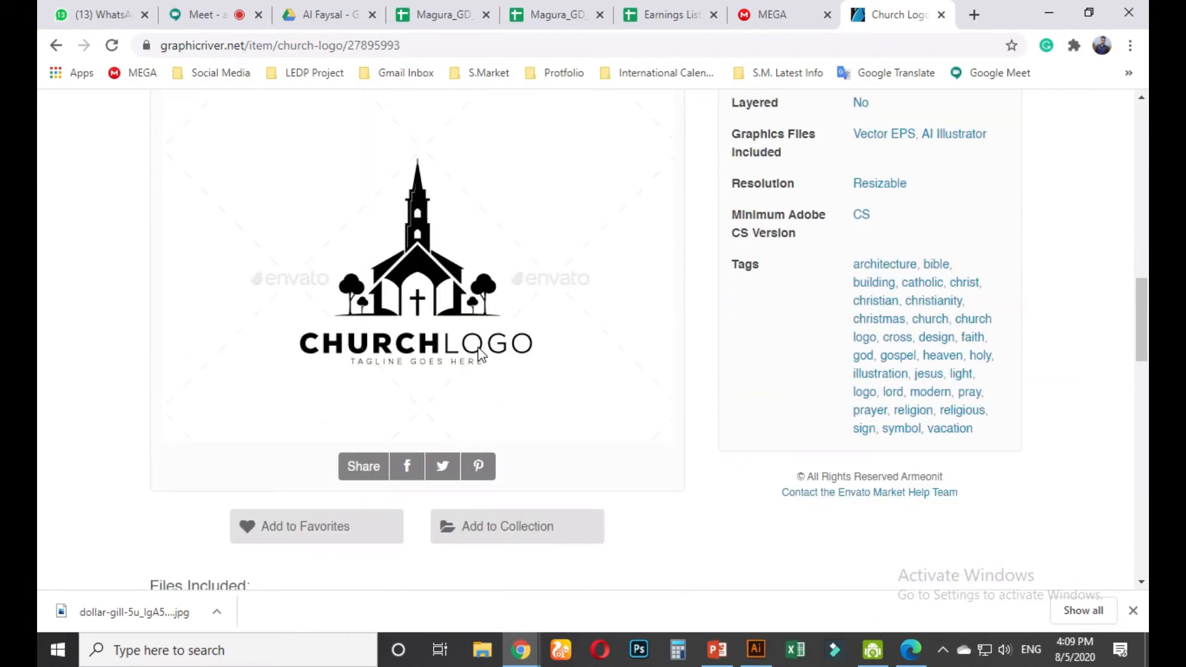
{"action": "scroll", "coordinate": [483, 349], "scroll_direction": "down", "scroll_amount": 4}
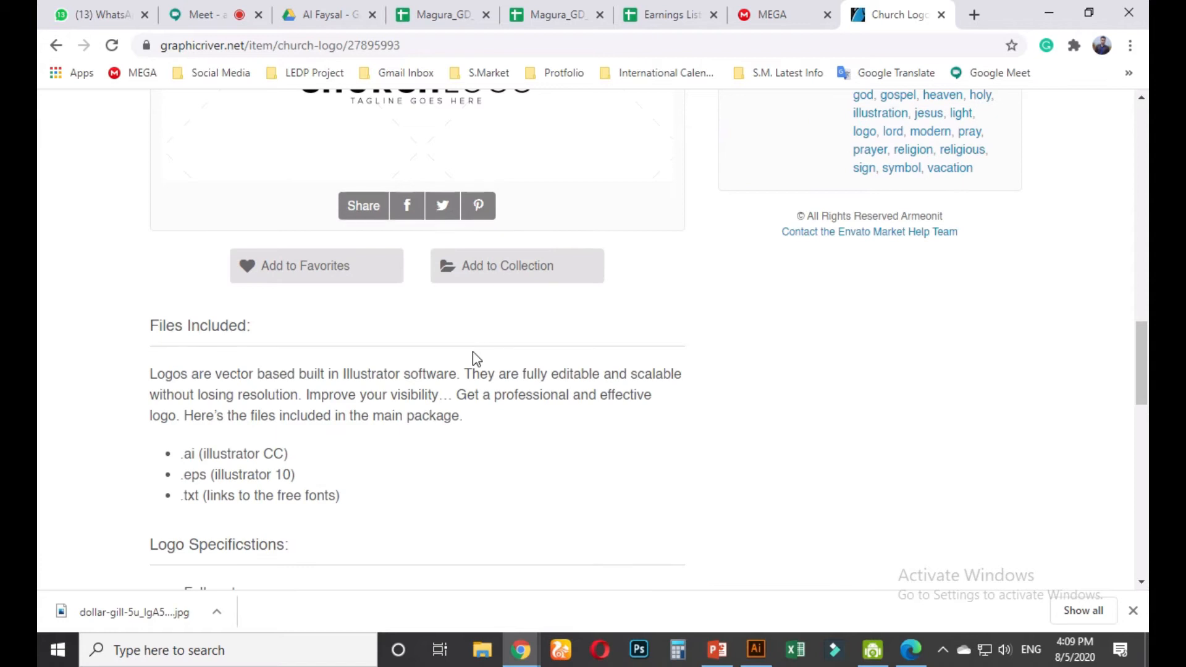
{"action": "scroll", "coordinate": [473, 358], "scroll_direction": "down", "scroll_amount": 3}
{"action": "scroll", "coordinate": [494, 408], "scroll_direction": "down", "scroll_amount": 4}
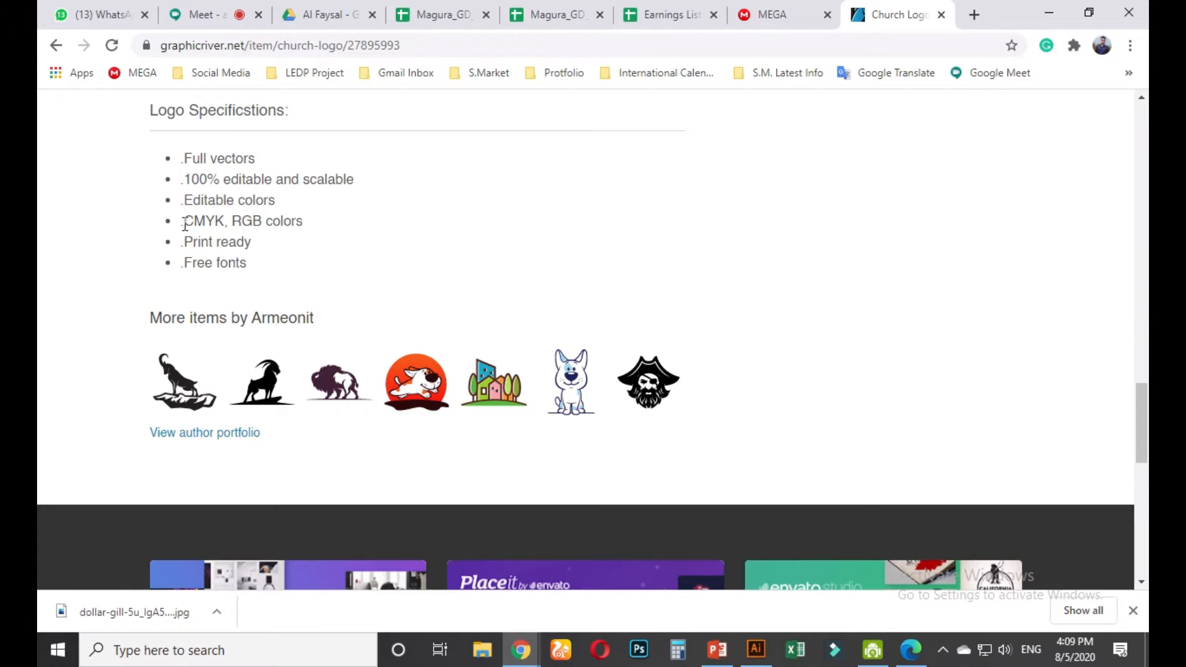
Mark the "100% editable and scalable" and "CMYK, RGB colors" specifications with red rectangles in a screen capture, and discard the capture
{"action": "key", "text": "Print"}
{"action": "left_click_drag", "start_coordinate": [93, 117], "coordinate": [547, 353]}
{"action": "left_click_drag", "start_coordinate": [160, 209], "coordinate": [332, 231]}
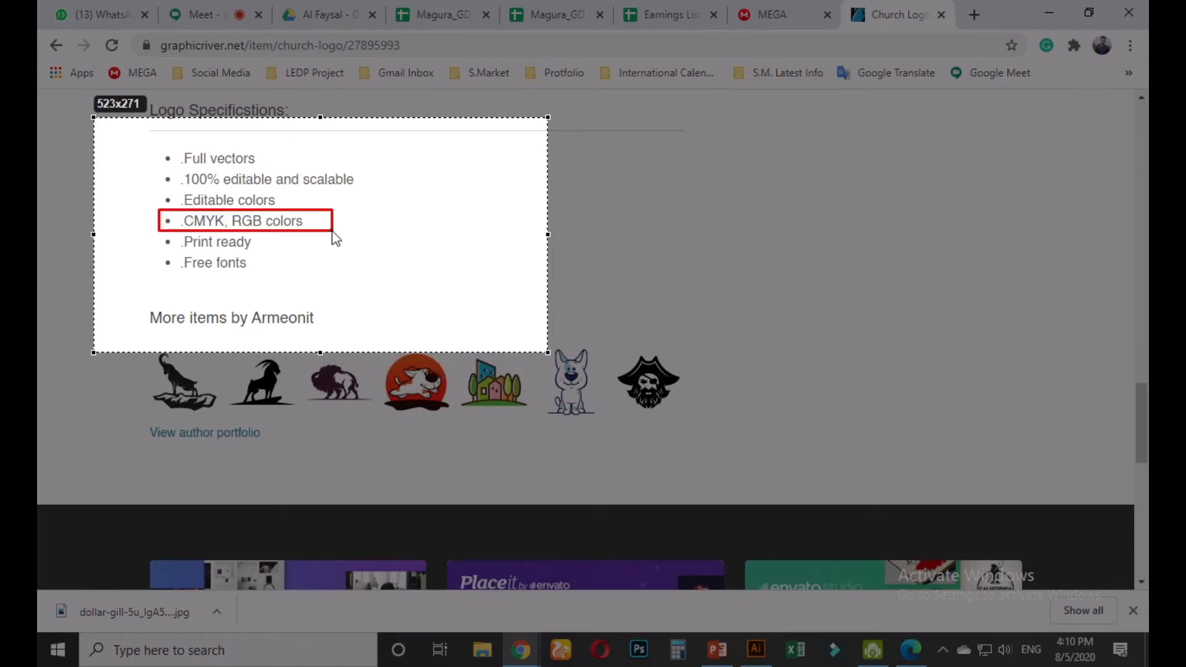
{"action": "left_click_drag", "start_coordinate": [156, 171], "coordinate": [376, 191]}
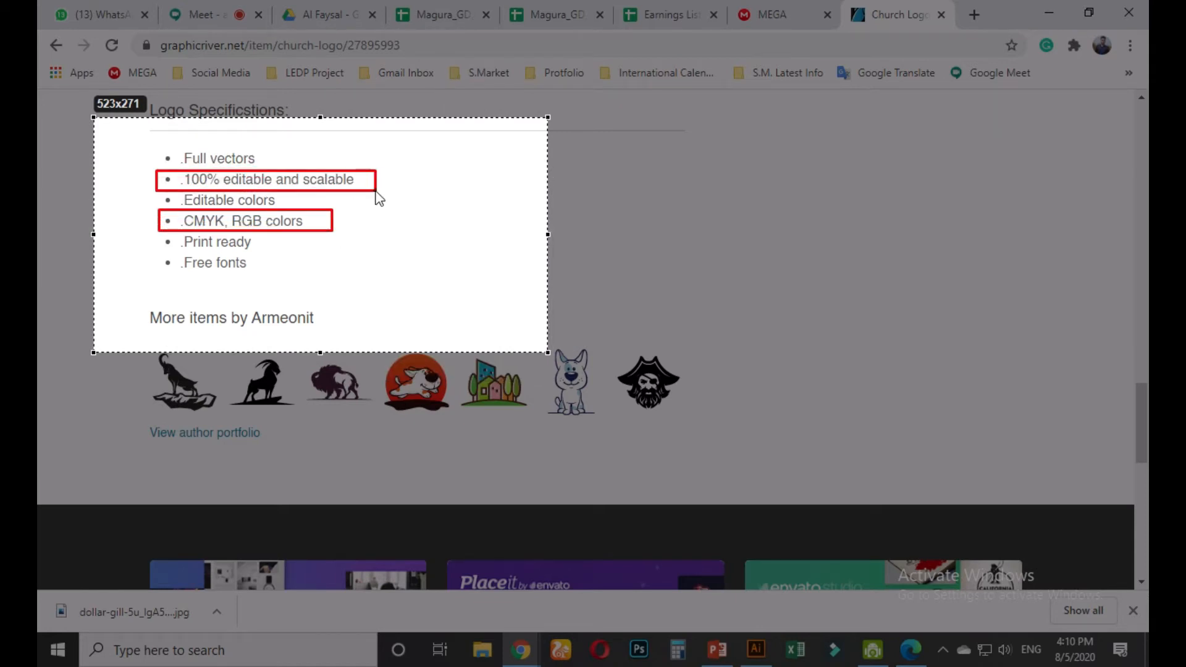
{"action": "left_click_drag", "start_coordinate": [294, 155], "coordinate": [358, 194]}
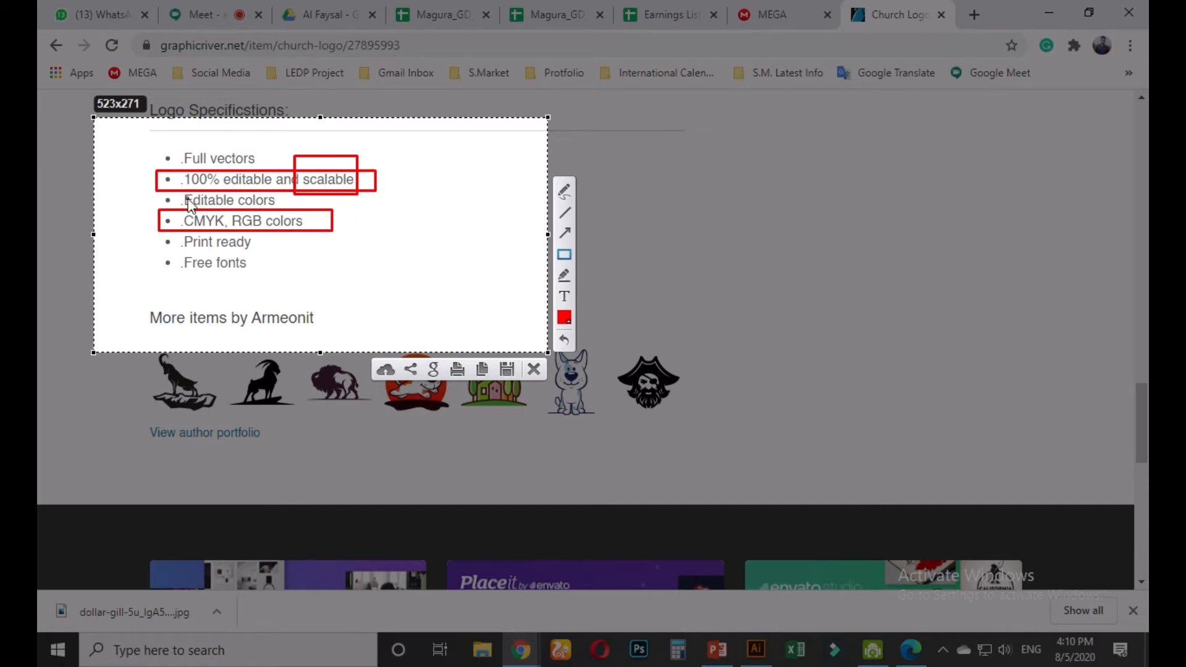
{"action": "left_click_drag", "start_coordinate": [170, 170], "coordinate": [271, 195]}
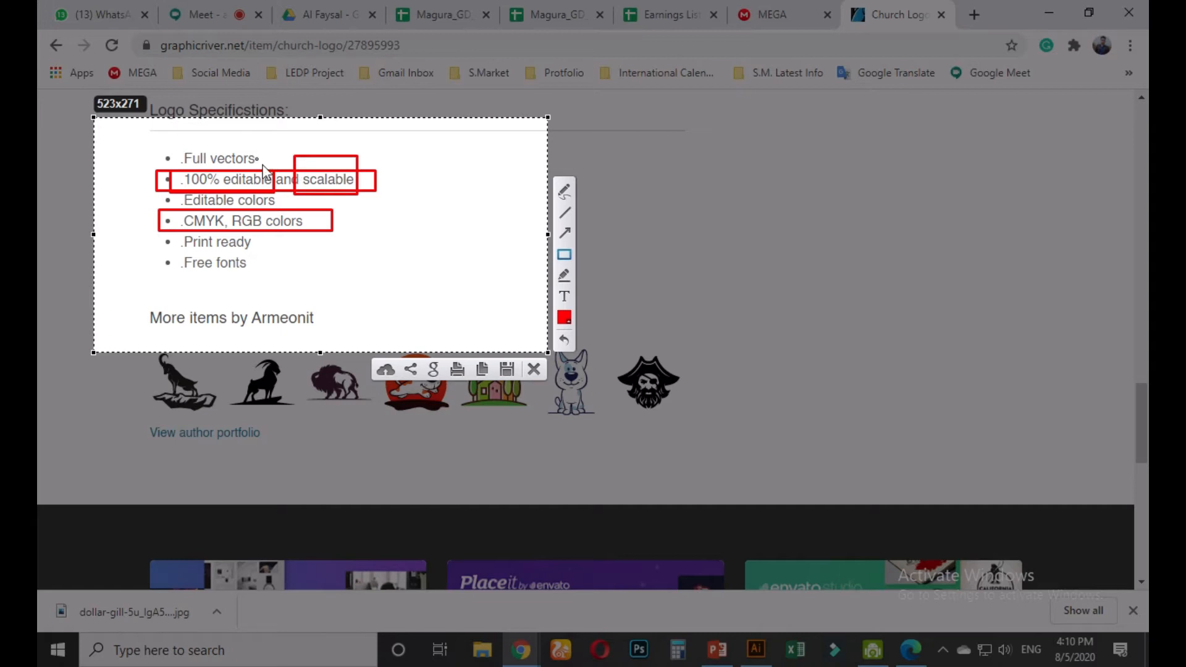
{"action": "left_click_drag", "start_coordinate": [178, 203], "coordinate": [227, 247]}
{"action": "left_click_drag", "start_coordinate": [230, 197], "coordinate": [266, 247]}
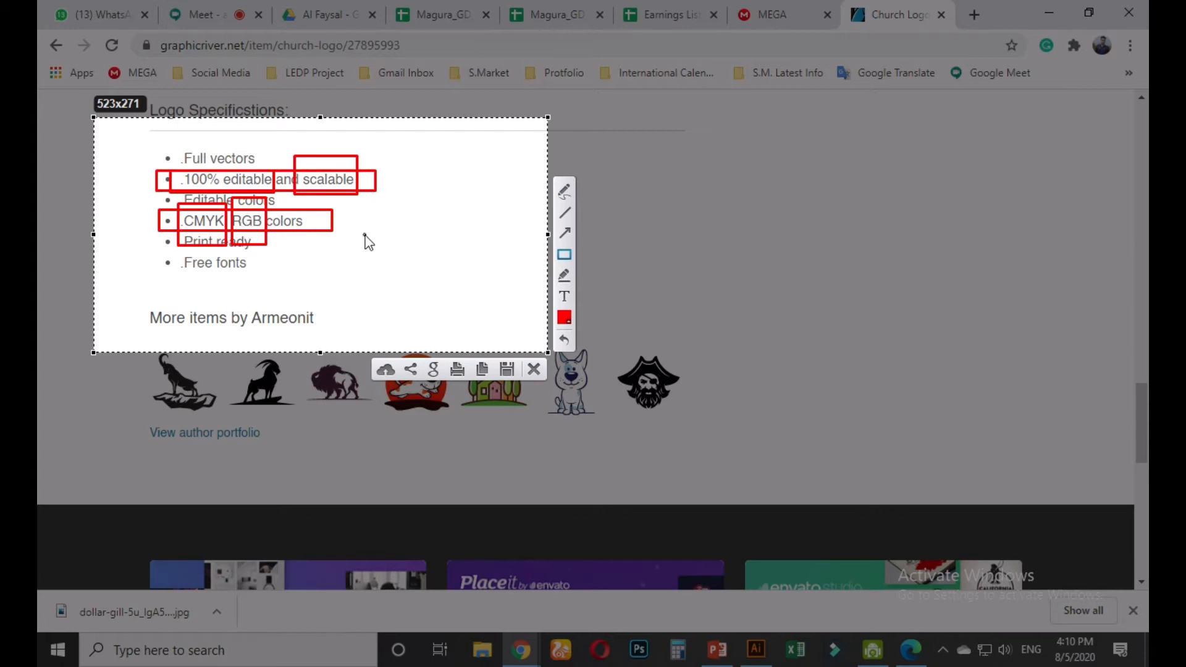
{"action": "key", "text": "Escape"}
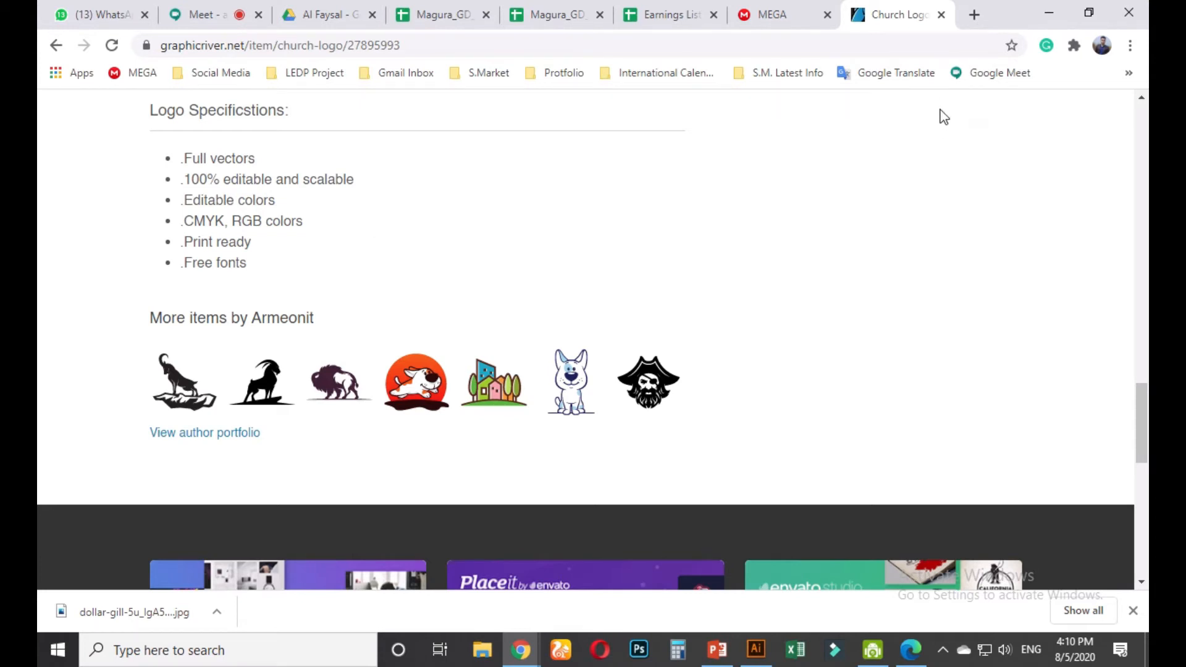
Copy the Church Logo preview image from the item page and return to Illustrator
{"action": "scroll", "coordinate": [924, 339], "scroll_direction": "up", "scroll_amount": 15}
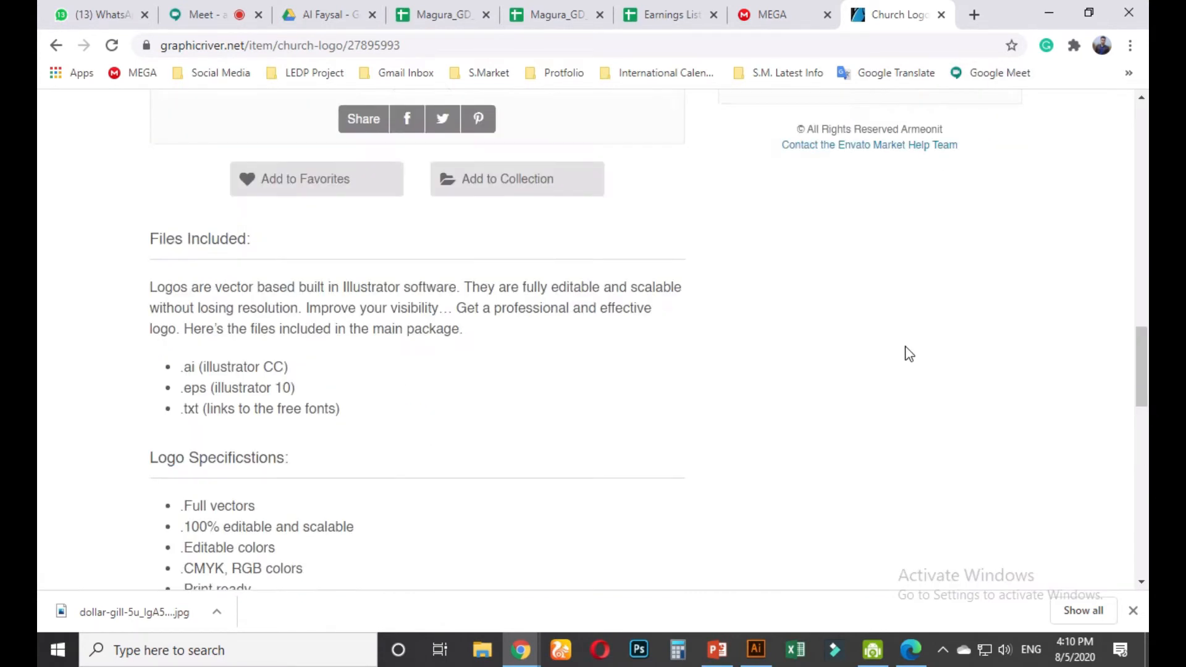
{"action": "scroll", "coordinate": [760, 351], "scroll_direction": "up", "scroll_amount": 5}
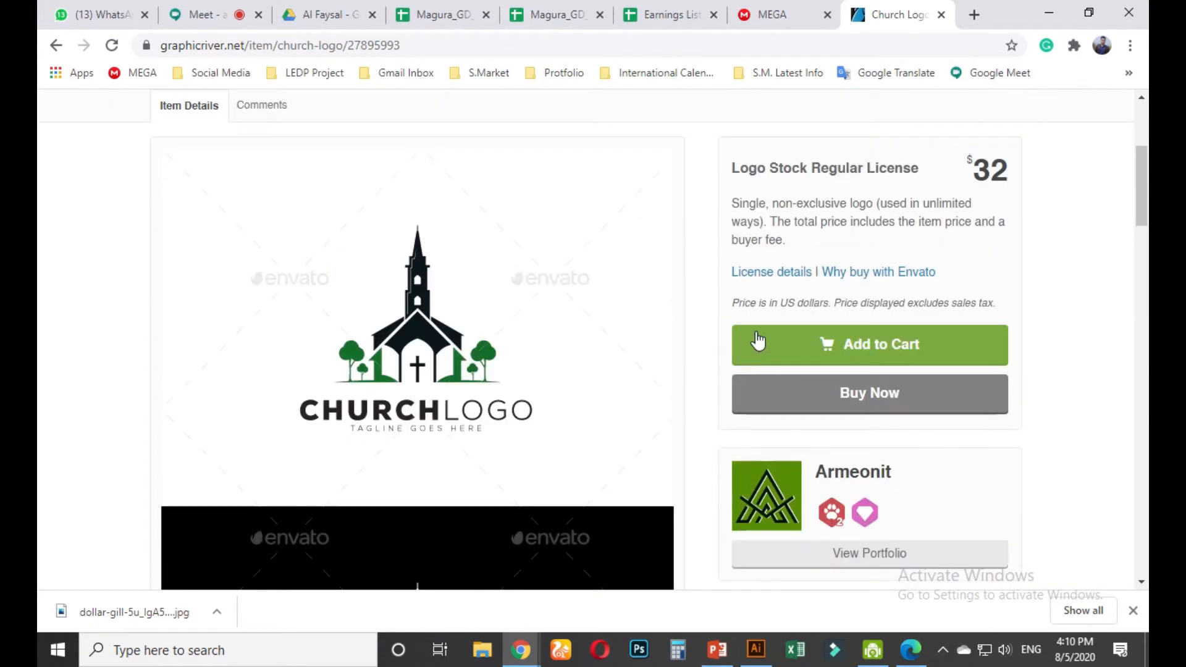
{"action": "right_click", "coordinate": [302, 251]}
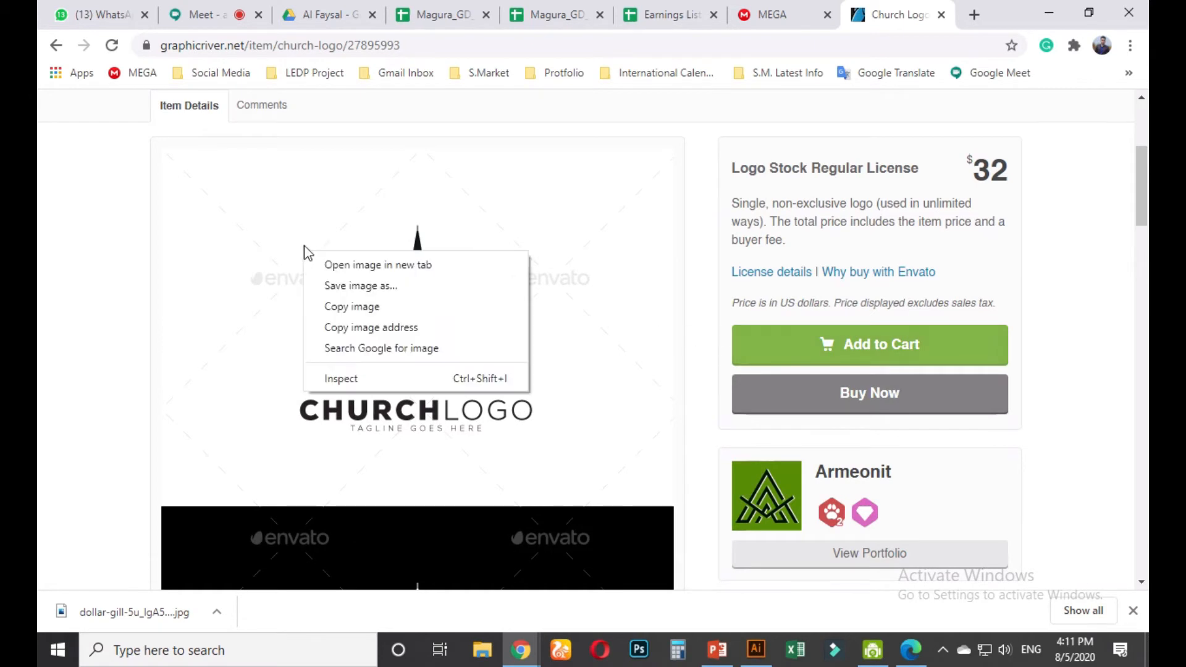
{"action": "left_click", "coordinate": [351, 304]}
{"action": "left_click", "coordinate": [1050, 17]}
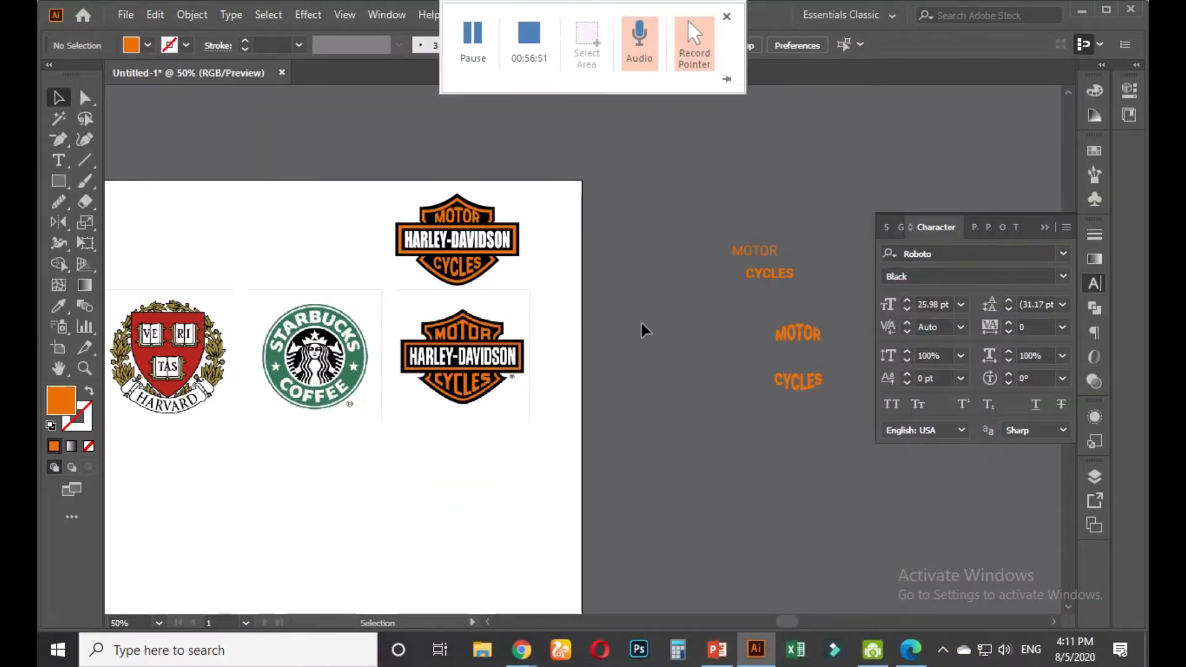
{"action": "scroll", "coordinate": [634, 331], "scroll_direction": "down", "scroll_amount": 3}
{"action": "left_click_drag", "start_coordinate": [619, 421], "coordinate": [530, 387]}
{"action": "left_click_drag", "start_coordinate": [346, 217], "coordinate": [633, 398]}
{"action": "left_click", "coordinate": [632, 391]}
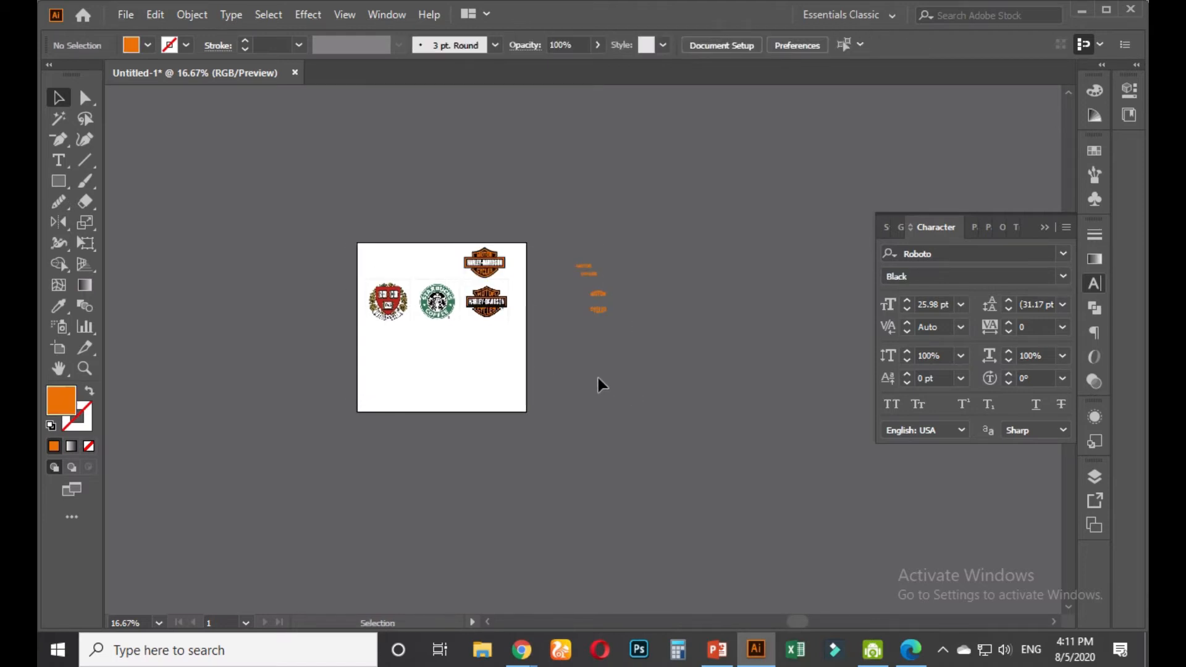
{"action": "scroll", "coordinate": [564, 395], "scroll_direction": "up", "scroll_amount": 2}
{"action": "scroll", "coordinate": [553, 381], "scroll_direction": "up", "scroll_amount": 1}
{"action": "scroll", "coordinate": [568, 358], "scroll_direction": "down", "scroll_amount": 1}
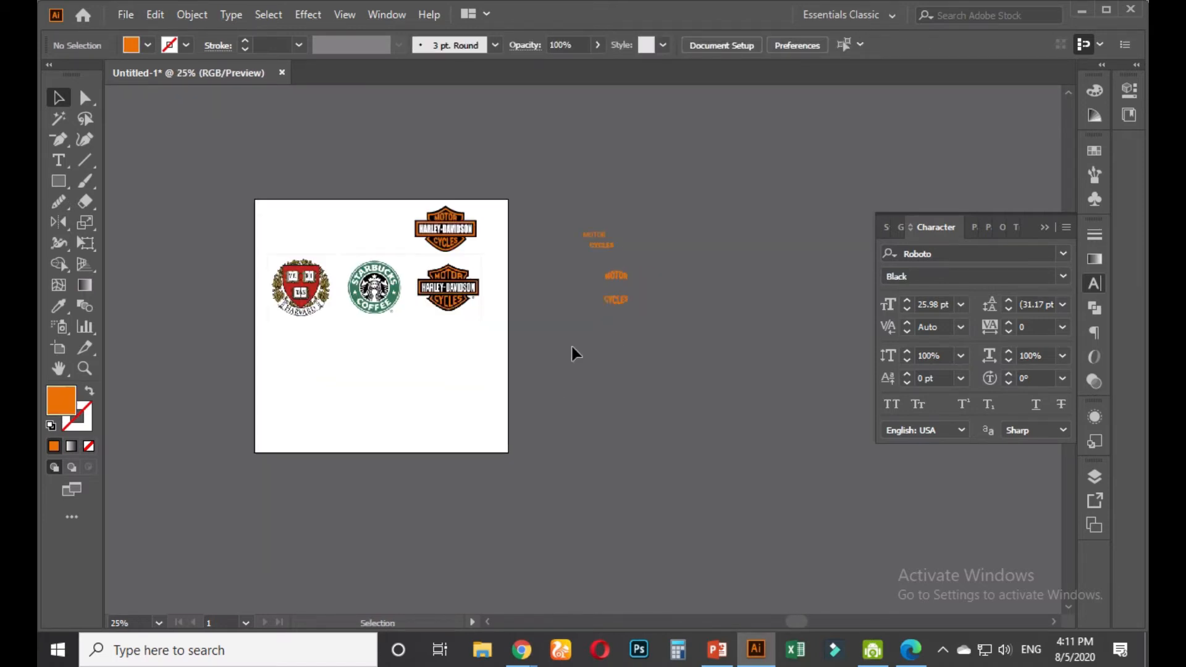
{"action": "left_click_drag", "start_coordinate": [571, 204], "coordinate": [649, 355]}
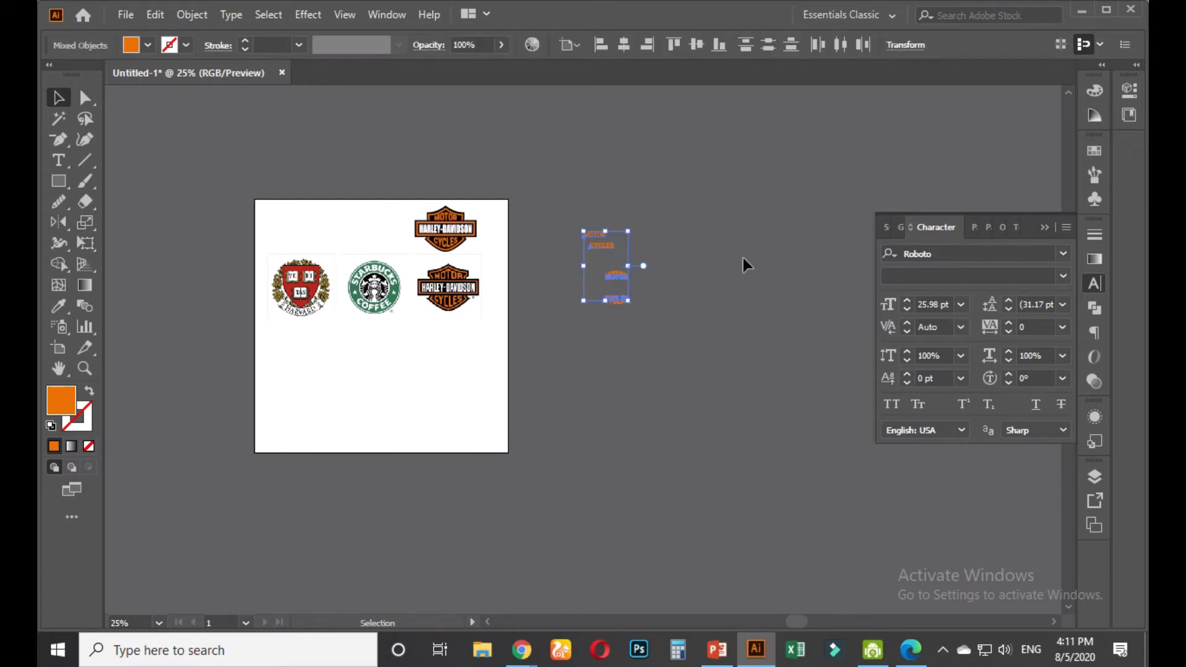
{"action": "left_click", "coordinate": [749, 279]}
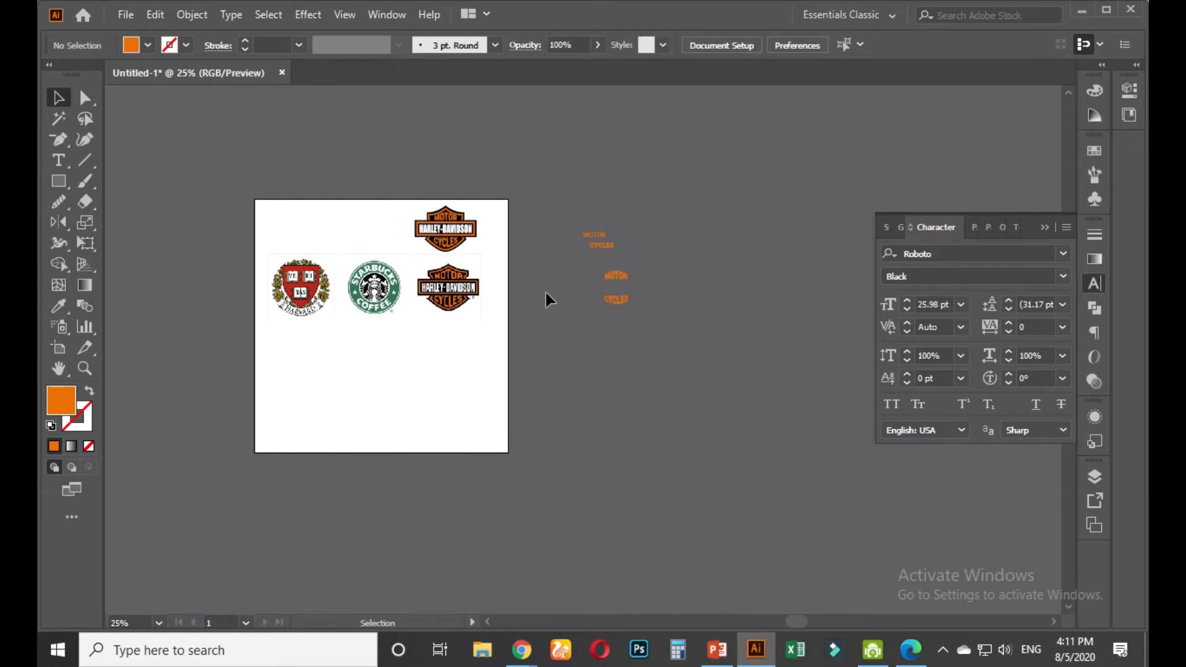
{"action": "scroll", "coordinate": [481, 318], "scroll_direction": "up", "scroll_amount": 1}
Create a new landscape document 1024 px wide
{"action": "left_click", "coordinate": [125, 15]}
{"action": "left_click", "coordinate": [132, 32]}
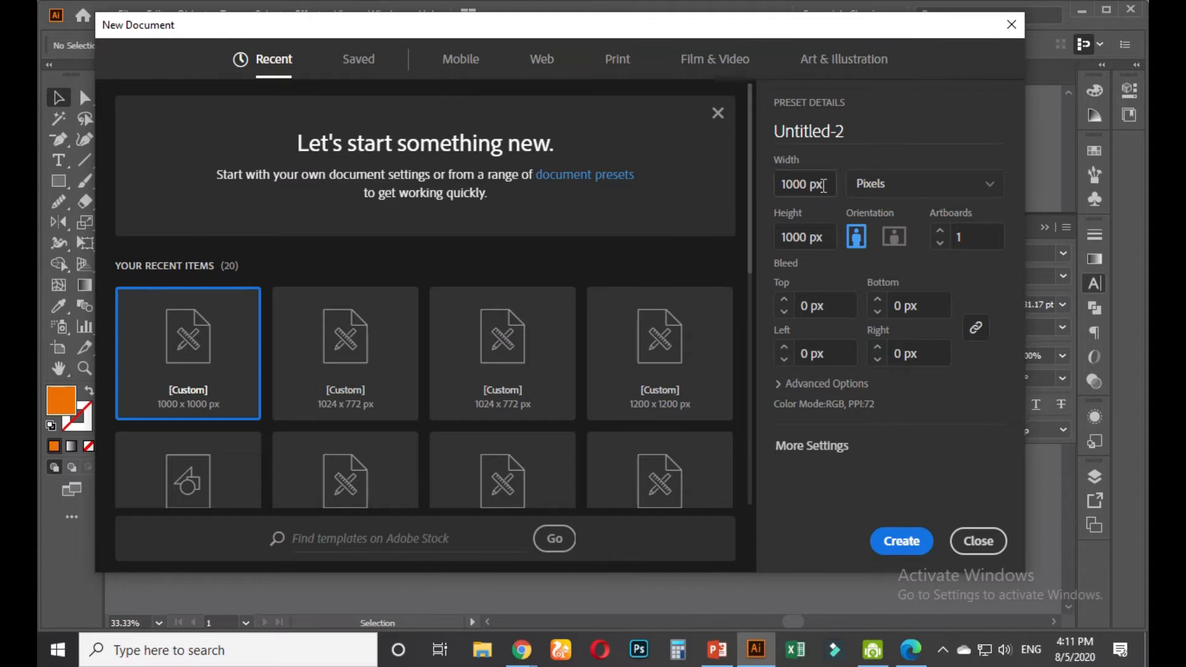
{"action": "left_click", "coordinate": [823, 185]}
{"action": "type", "text": "1"}
{"action": "key", "text": "Tab"}
{"action": "left_click", "coordinate": [817, 234]}
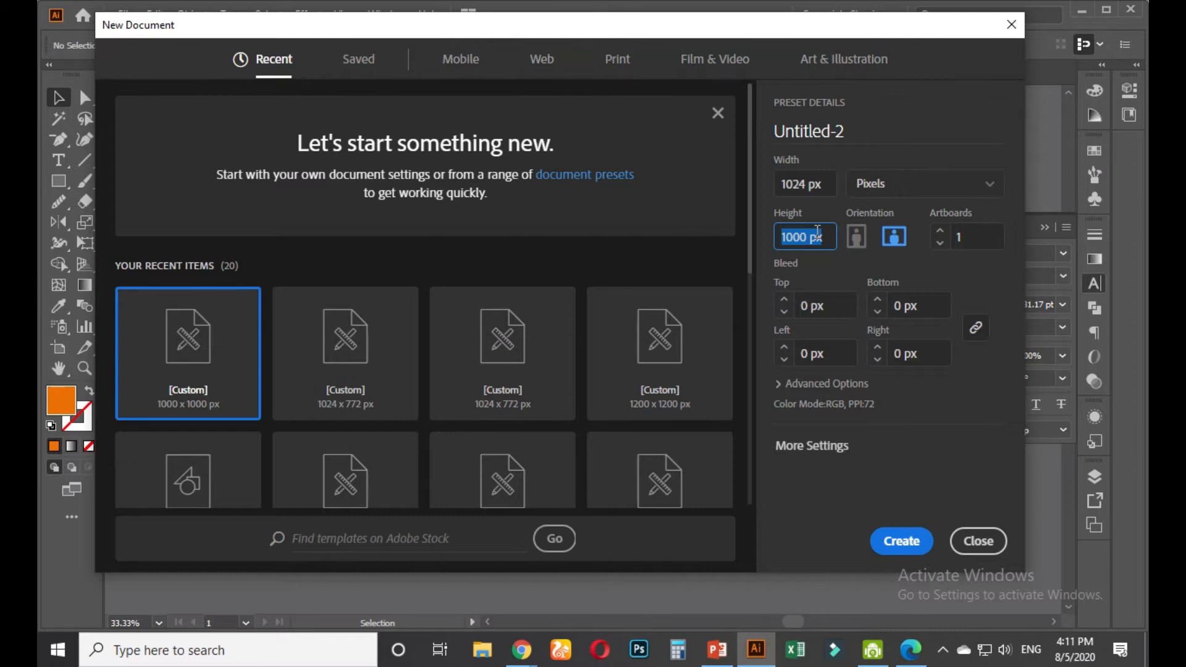
{"action": "type", "text": "1"}
{"action": "key", "text": "Return"}
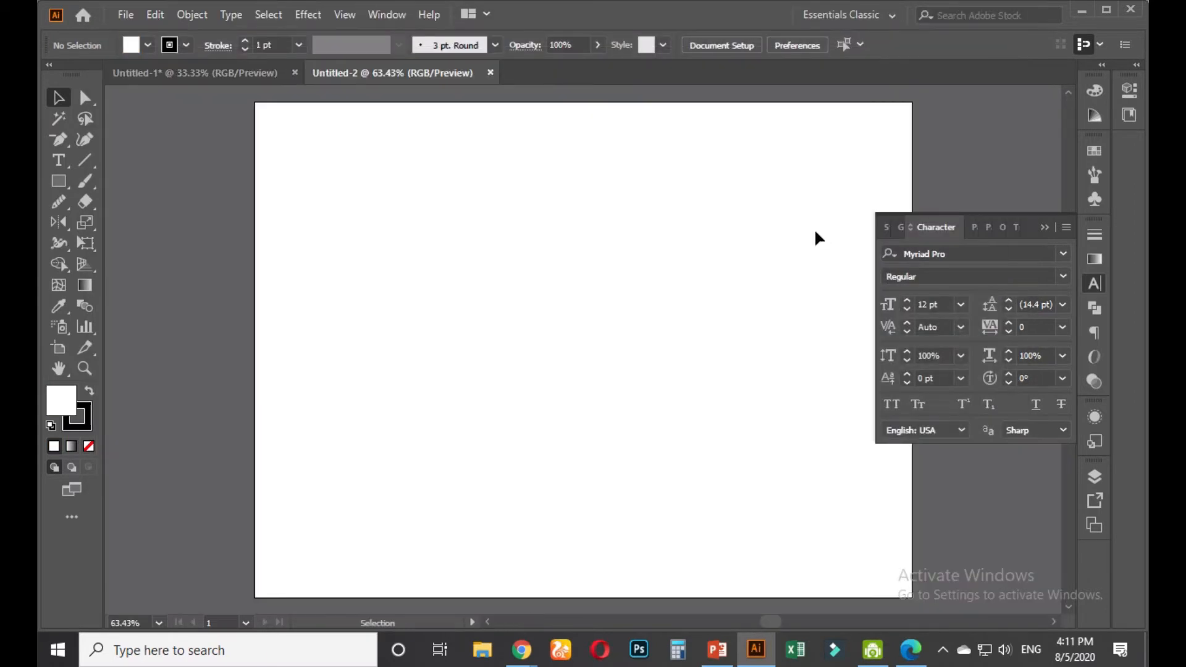
{"action": "scroll", "coordinate": [631, 238], "scroll_direction": "down", "scroll_amount": 2}
{"action": "left_click_drag", "start_coordinate": [636, 297], "coordinate": [481, 336]}
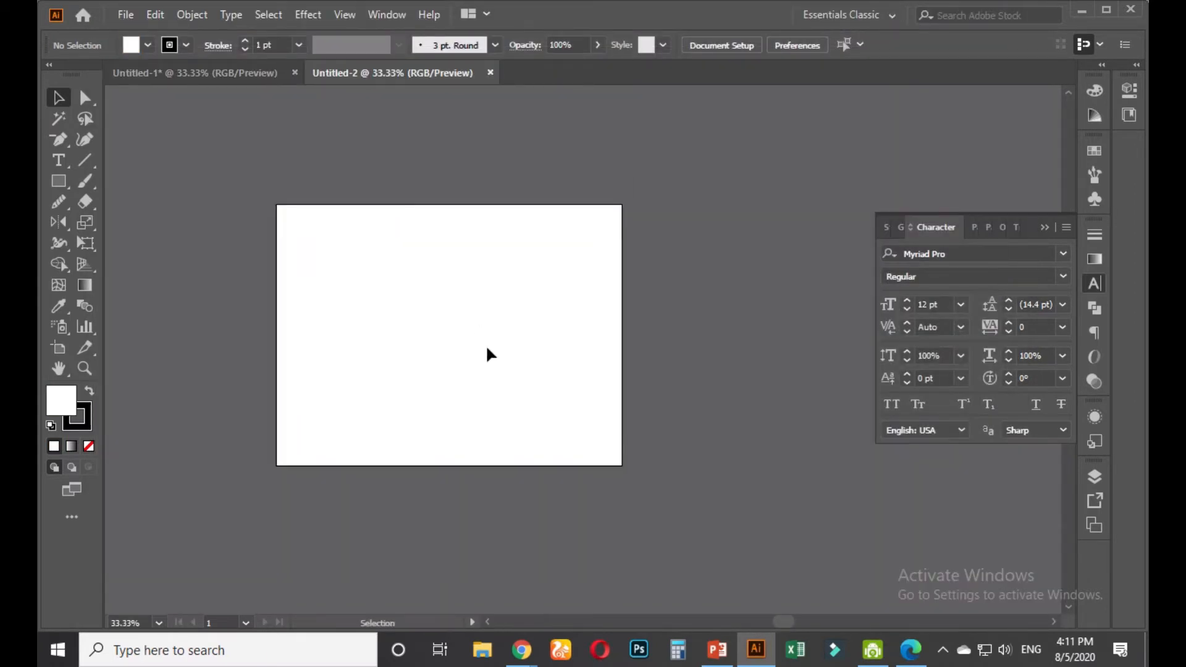
{"action": "scroll", "coordinate": [483, 351], "scroll_direction": "up", "scroll_amount": 1}
{"action": "scroll", "coordinate": [481, 350], "scroll_direction": "down", "scroll_amount": 1}
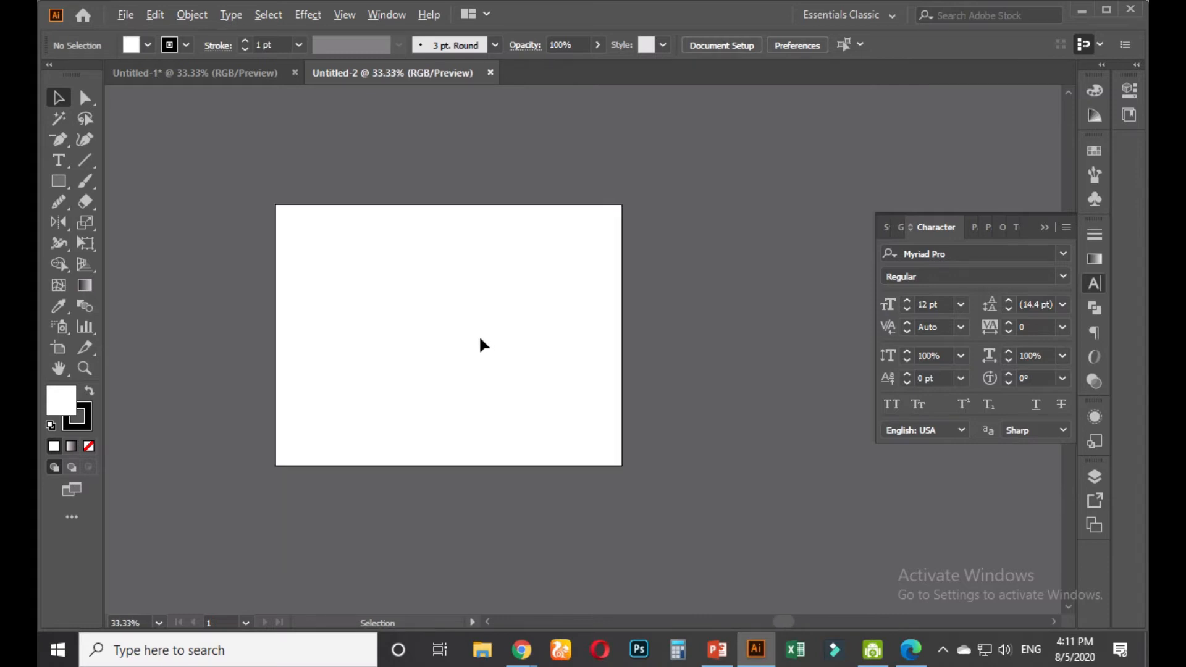
{"action": "scroll", "coordinate": [481, 344], "scroll_direction": "up", "scroll_amount": 1}
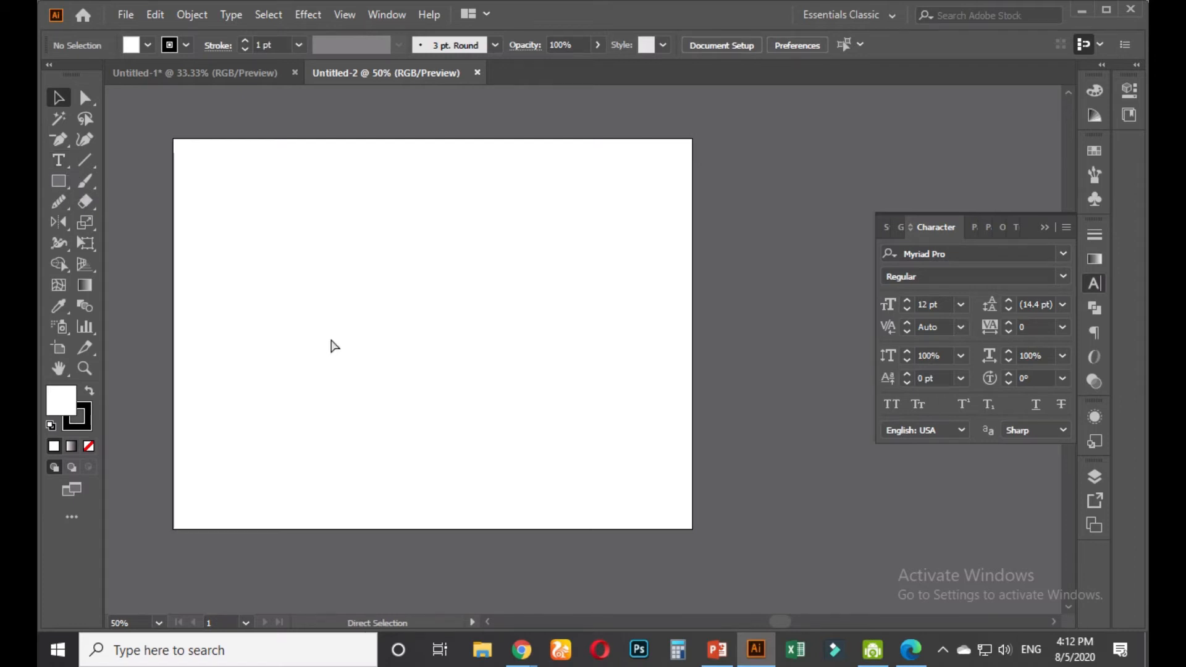
Paste the copied Church Logo preview image into the new document and place it beside the artboard
{"action": "key", "text": "ctrl+v"}
{"action": "key", "text": "ctrl+minus"}
{"action": "left_click_drag", "start_coordinate": [455, 359], "coordinate": [647, 375]}
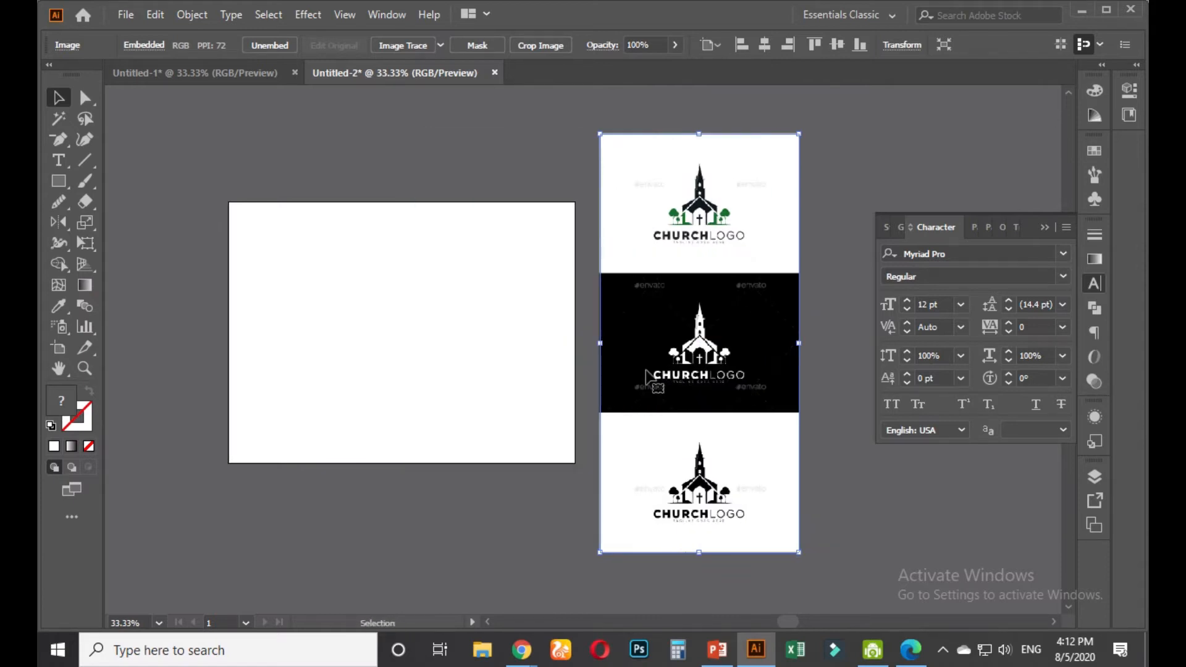
{"action": "left_click", "coordinate": [578, 341]}
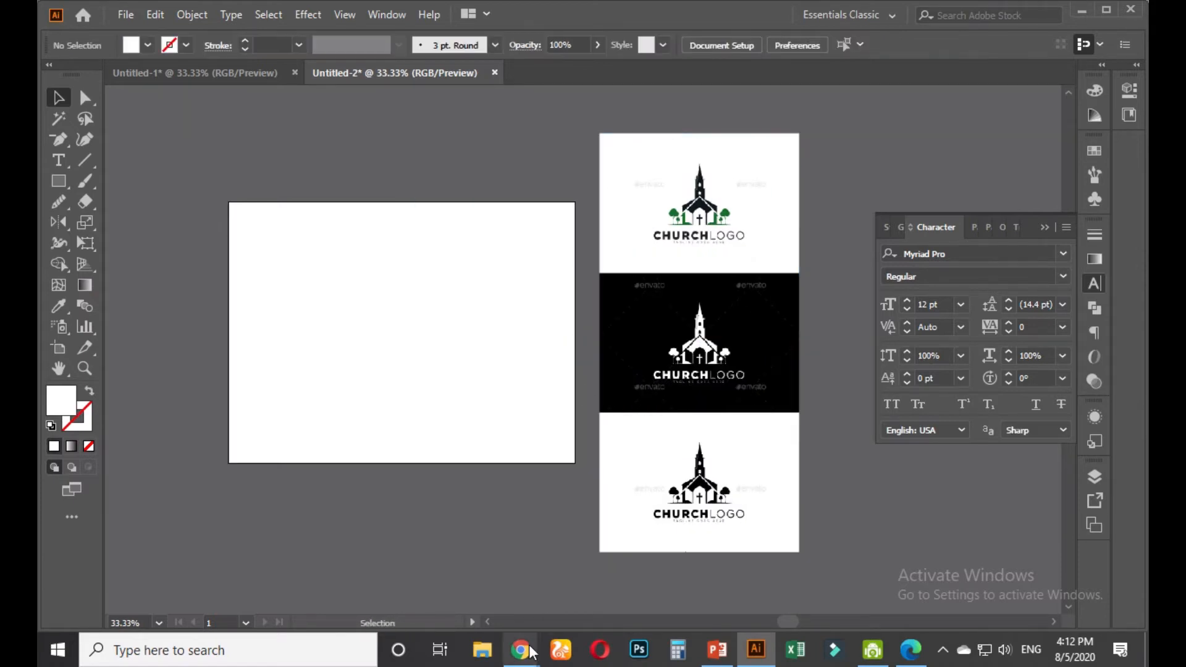
Switch to Chrome and open a new browser tab
{"action": "mouse_move", "coordinate": [521, 649]}
{"action": "left_click", "coordinate": [427, 568]}
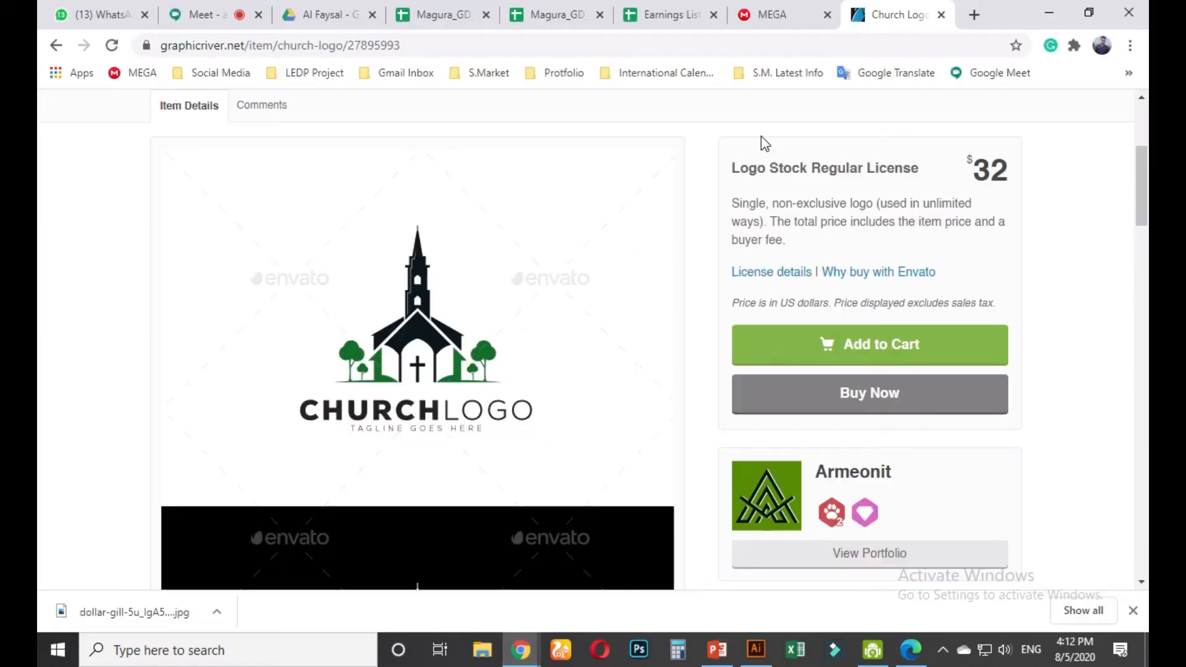
{"action": "left_click", "coordinate": [970, 15]}
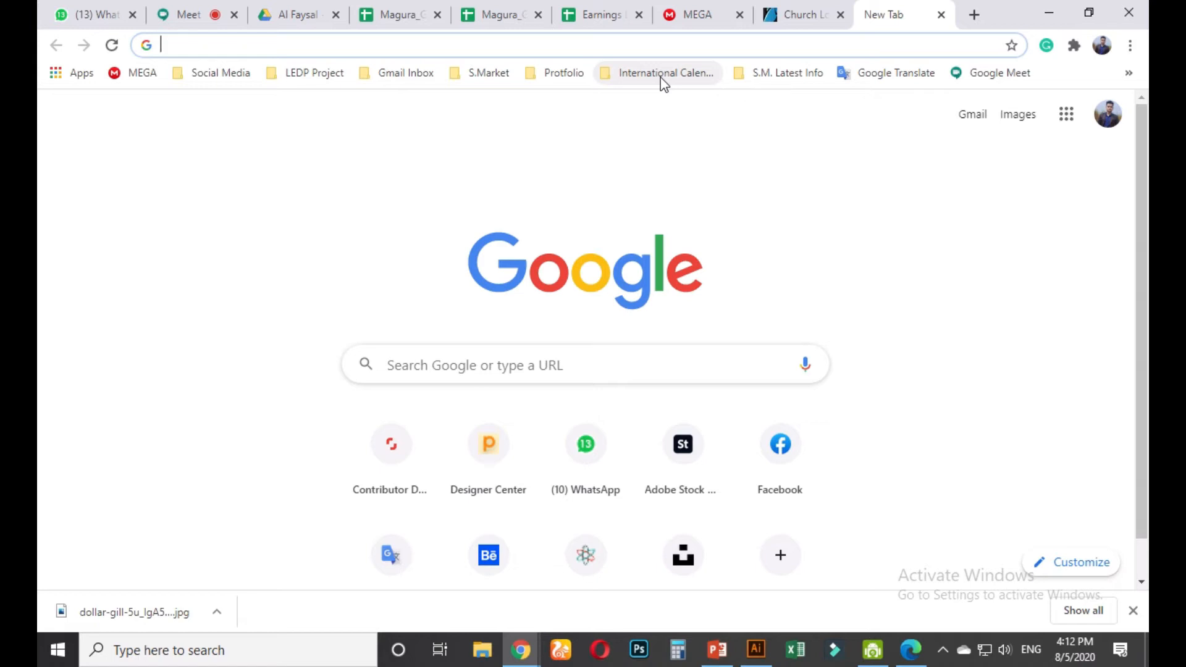
Check the participants in the Google Meet call and close the meeting details
{"action": "left_click", "coordinate": [164, 5]}
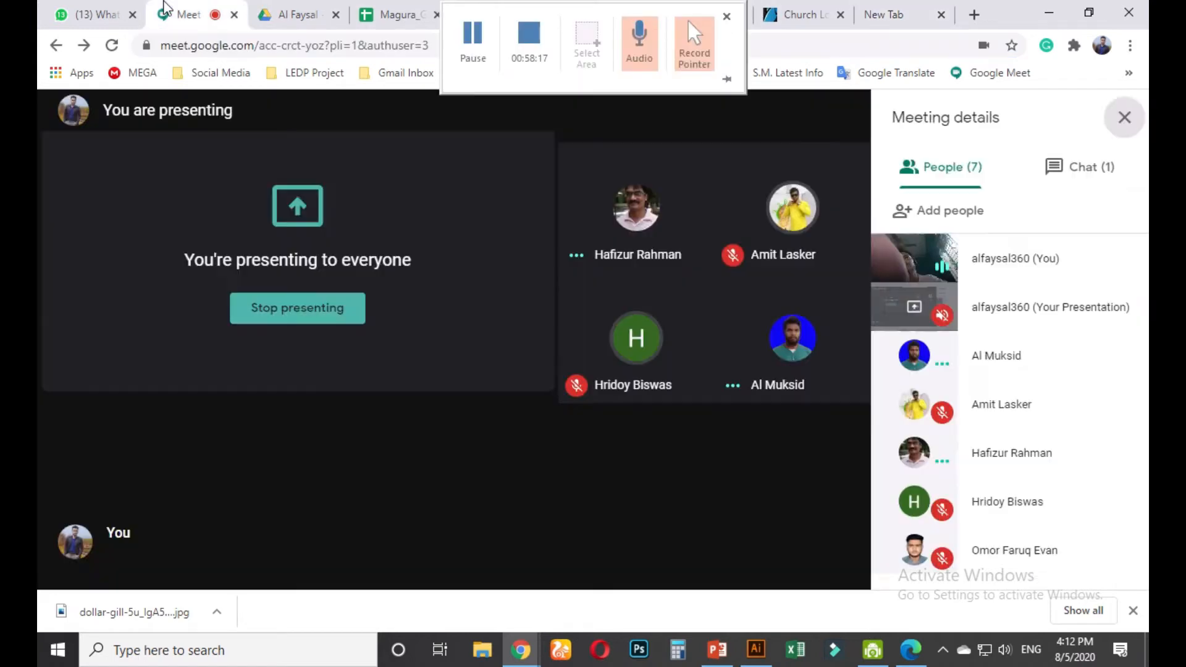
{"action": "left_click", "coordinate": [767, 391]}
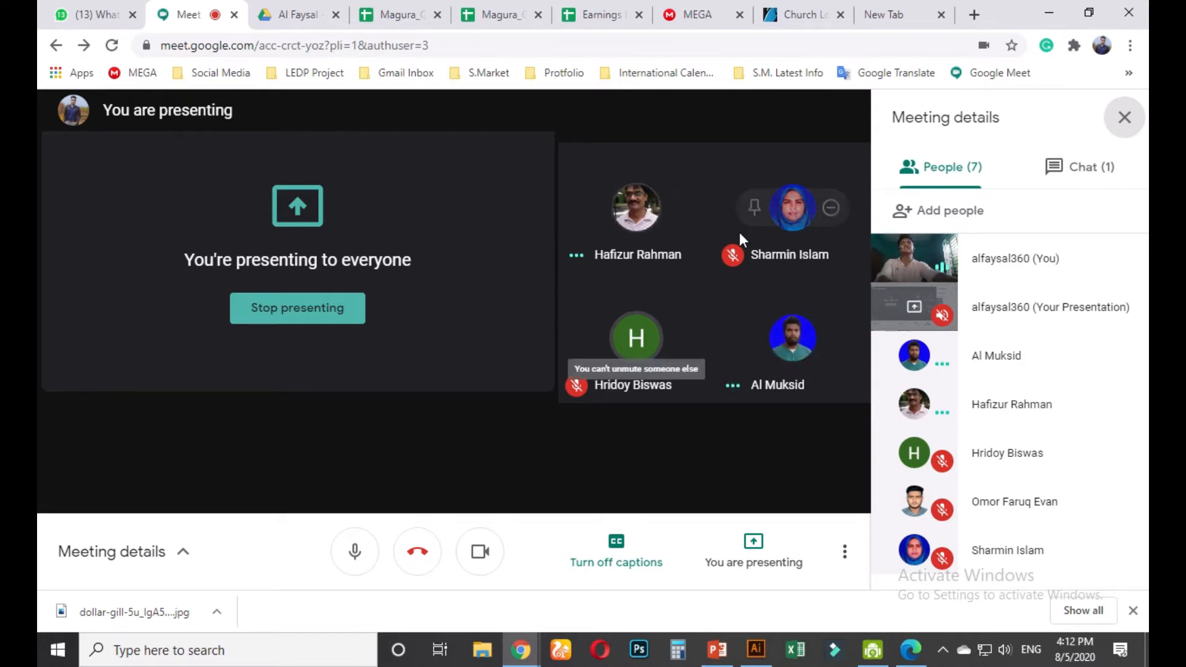
{"action": "left_click", "coordinate": [1124, 118]}
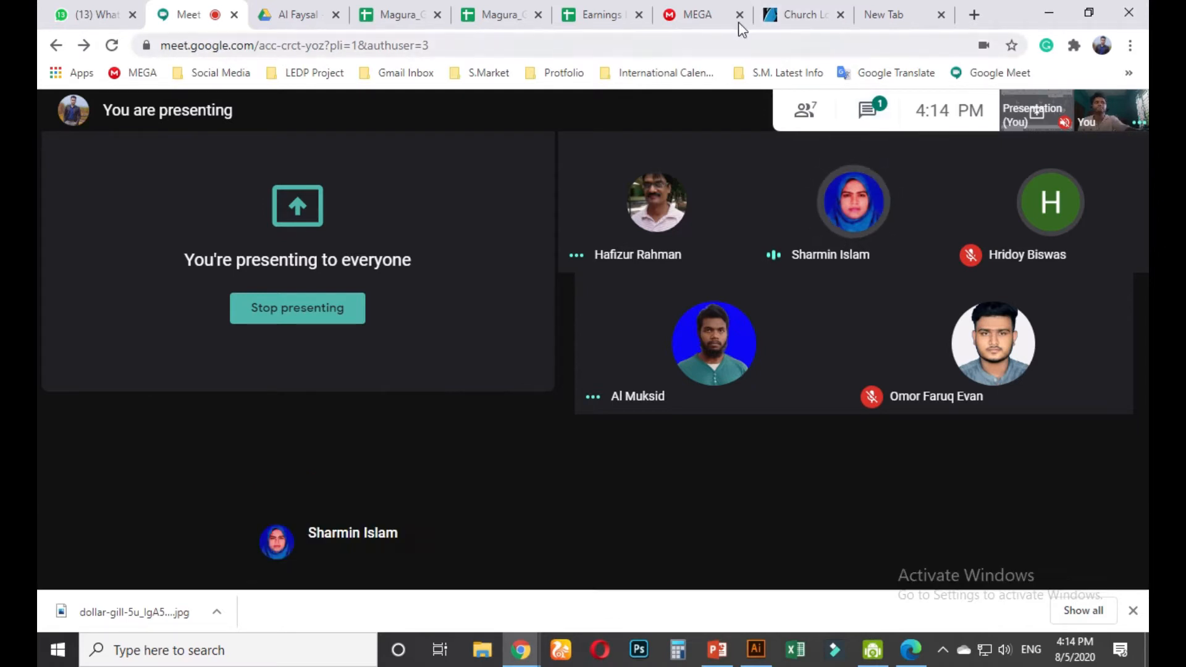
Review the Church Logo item page on GraphicRiver, including its light and dark preview variants
{"action": "left_click", "coordinate": [799, 18]}
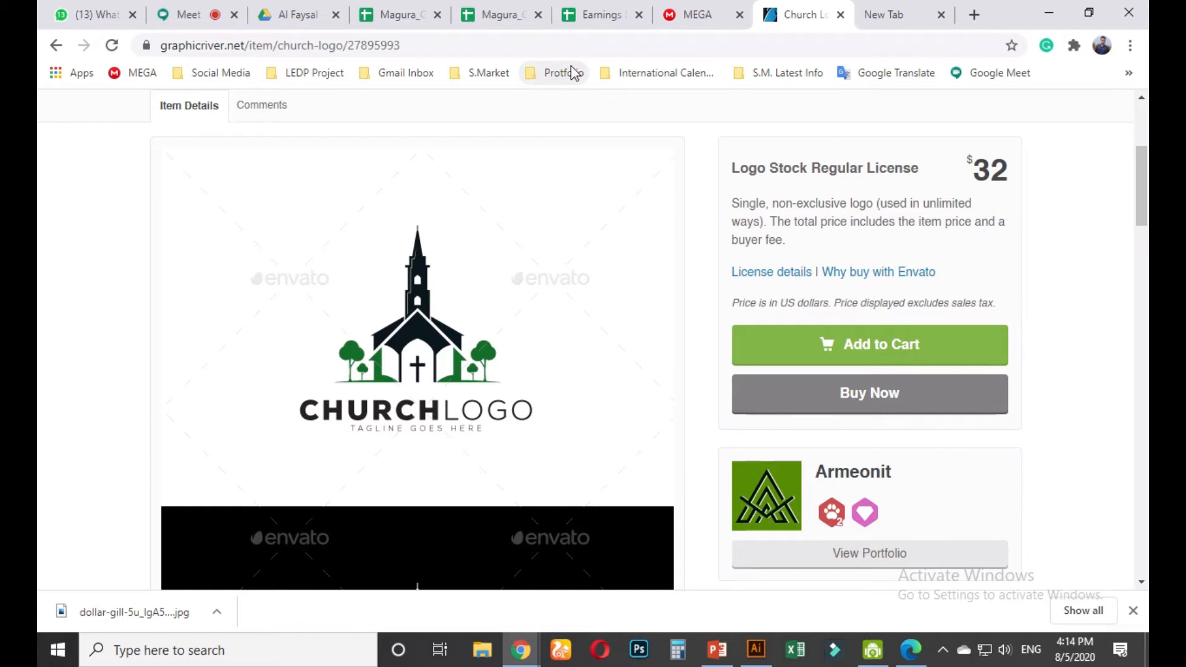
{"action": "left_click", "coordinate": [908, 12]}
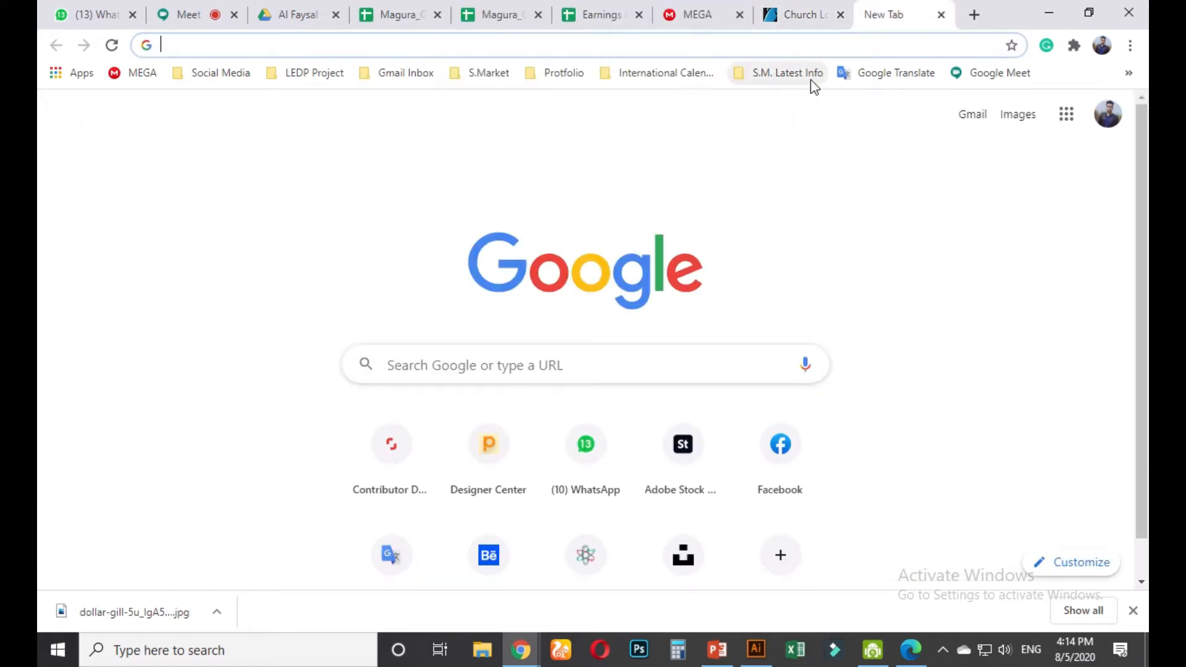
{"action": "left_click", "coordinate": [781, 13]}
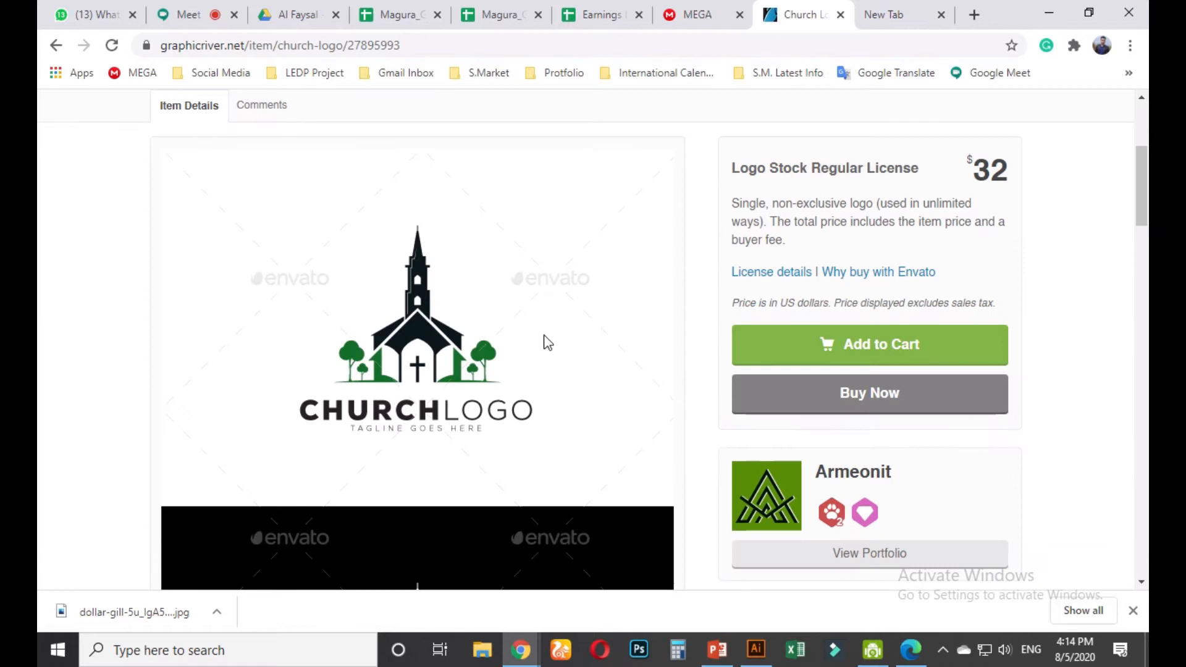
{"action": "scroll", "coordinate": [483, 448], "scroll_direction": "down", "scroll_amount": 3}
{"action": "scroll", "coordinate": [476, 448], "scroll_direction": "up", "scroll_amount": 1}
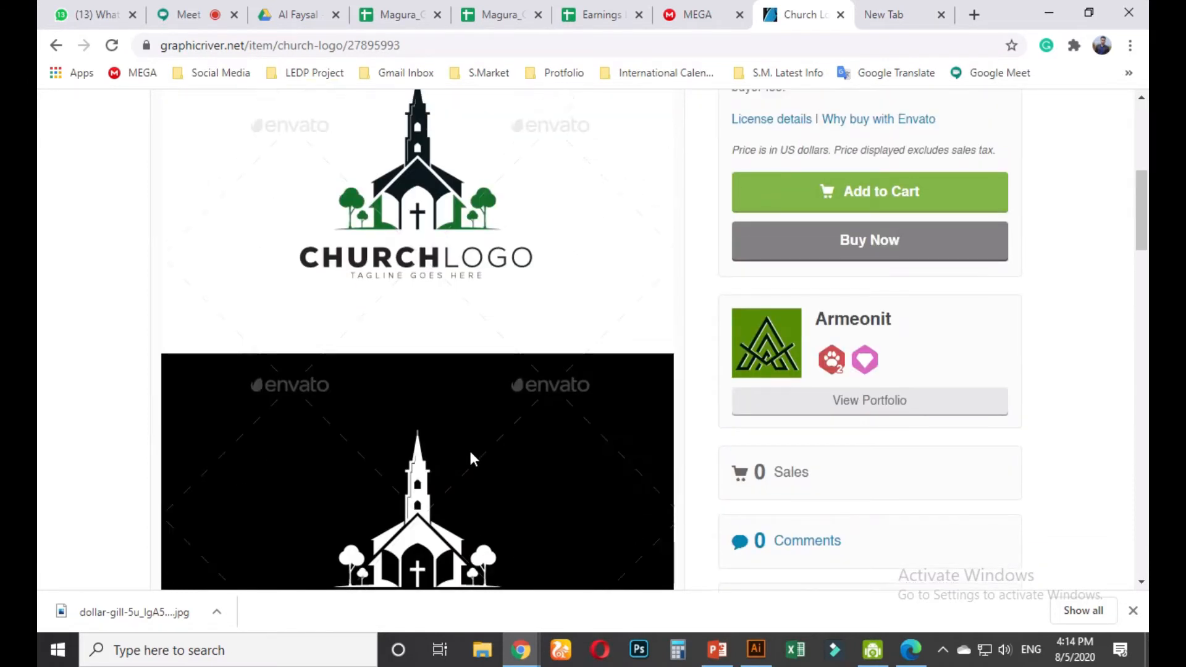
{"action": "scroll", "coordinate": [469, 449], "scroll_direction": "up", "scroll_amount": 4}
{"action": "scroll", "coordinate": [469, 448], "scroll_direction": "down", "scroll_amount": 5}
{"action": "scroll", "coordinate": [468, 451], "scroll_direction": "up", "scroll_amount": 5}
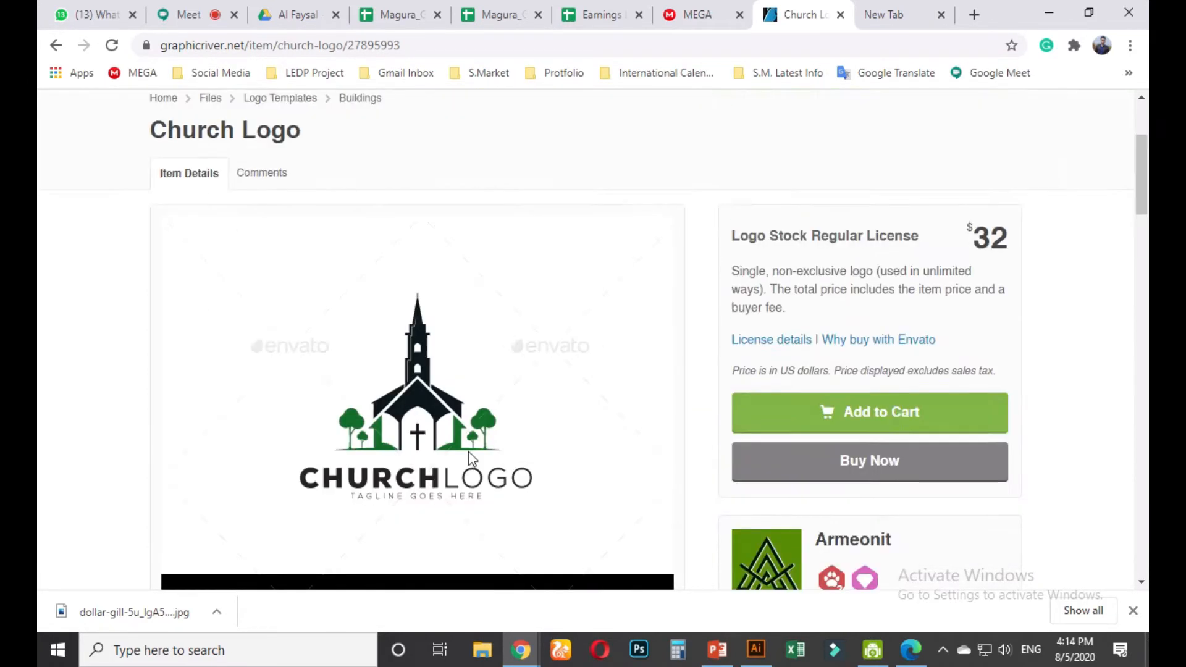
{"action": "scroll", "coordinate": [469, 457], "scroll_direction": "up", "scroll_amount": 3}
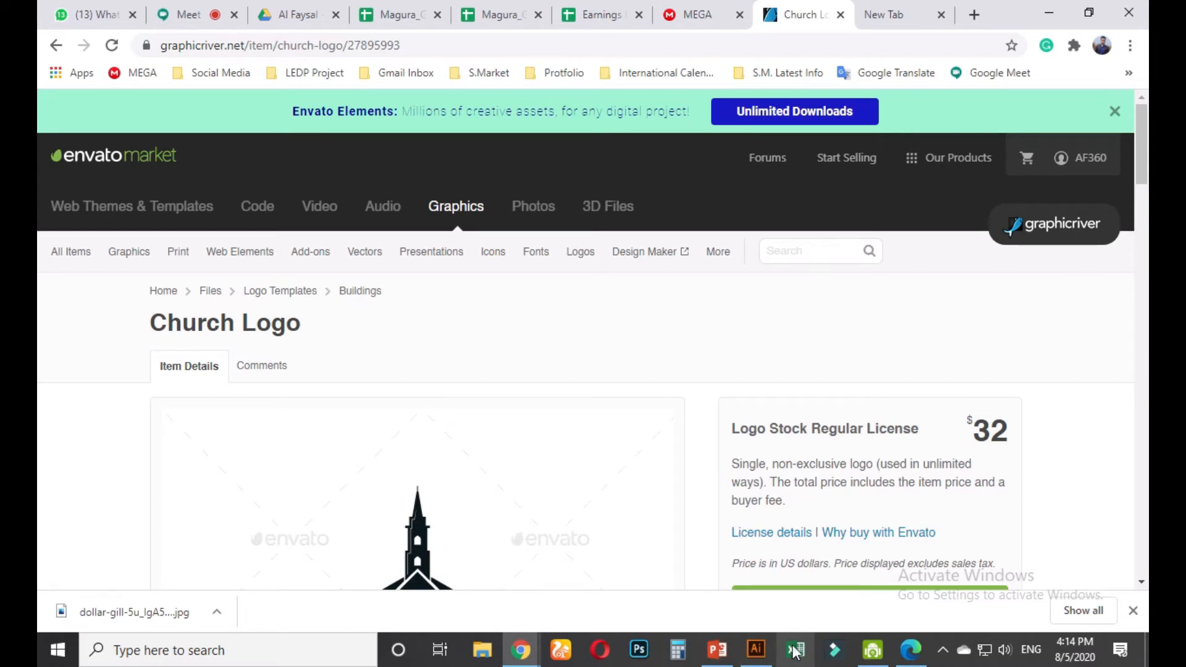
Switch to Illustrator and compare the recreated Harley-Davidson logo in Untitled-1 with the reference image below it
{"action": "left_click", "coordinate": [756, 649]}
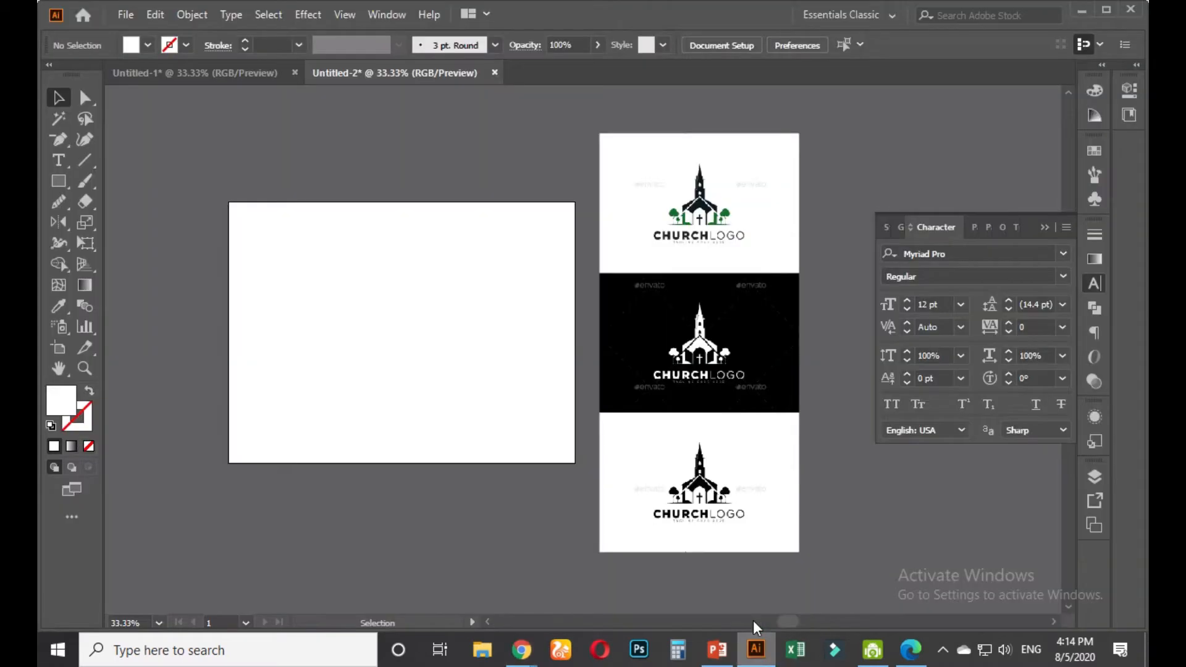
{"action": "left_click", "coordinate": [243, 79]}
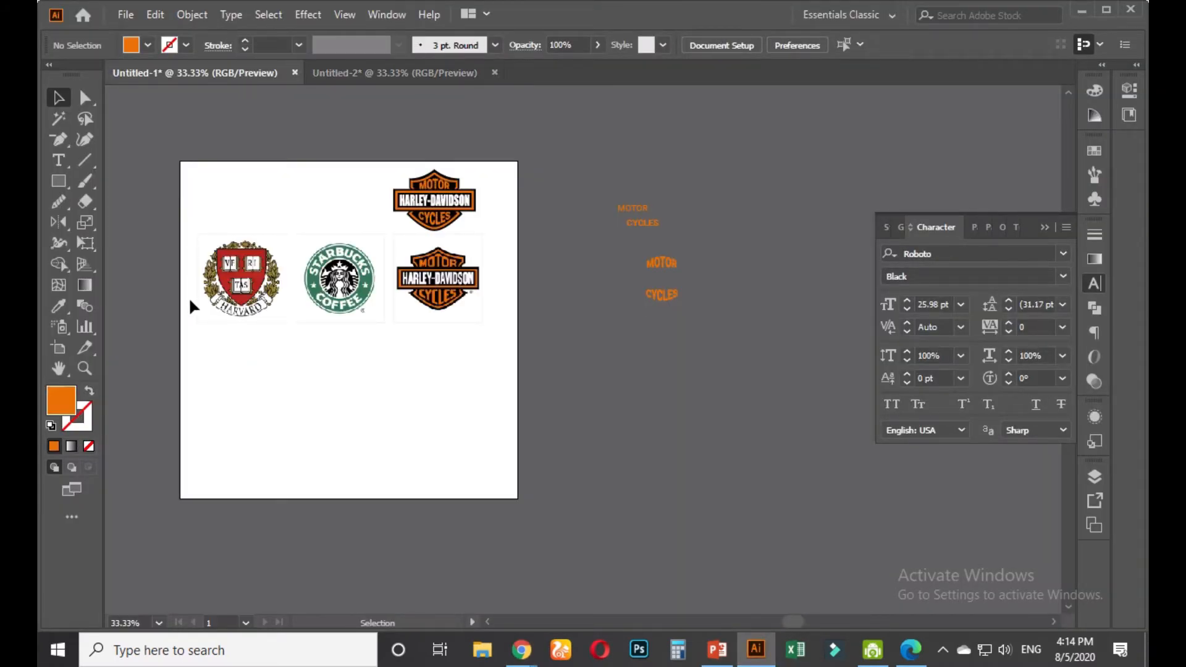
{"action": "scroll", "coordinate": [190, 302], "scroll_direction": "up", "scroll_amount": 1}
{"action": "scroll", "coordinate": [198, 316], "scroll_direction": "up", "scroll_amount": 2}
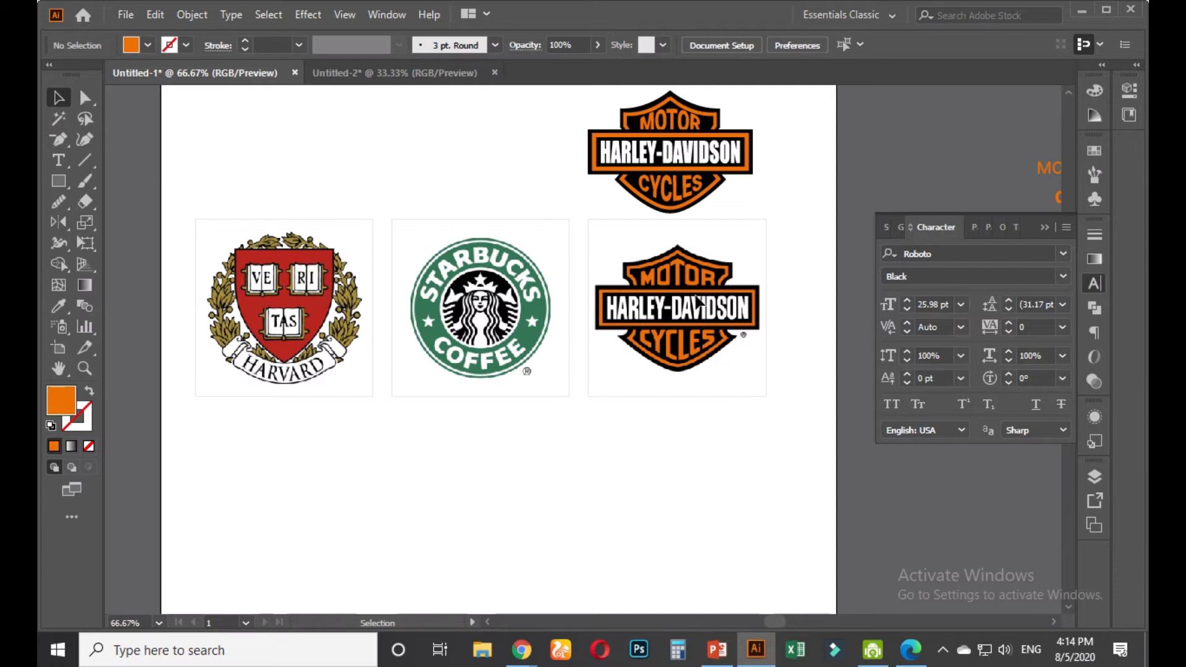
{"action": "key", "text": "space"}
{"action": "left_click_drag", "start_coordinate": [710, 268], "coordinate": [605, 372]}
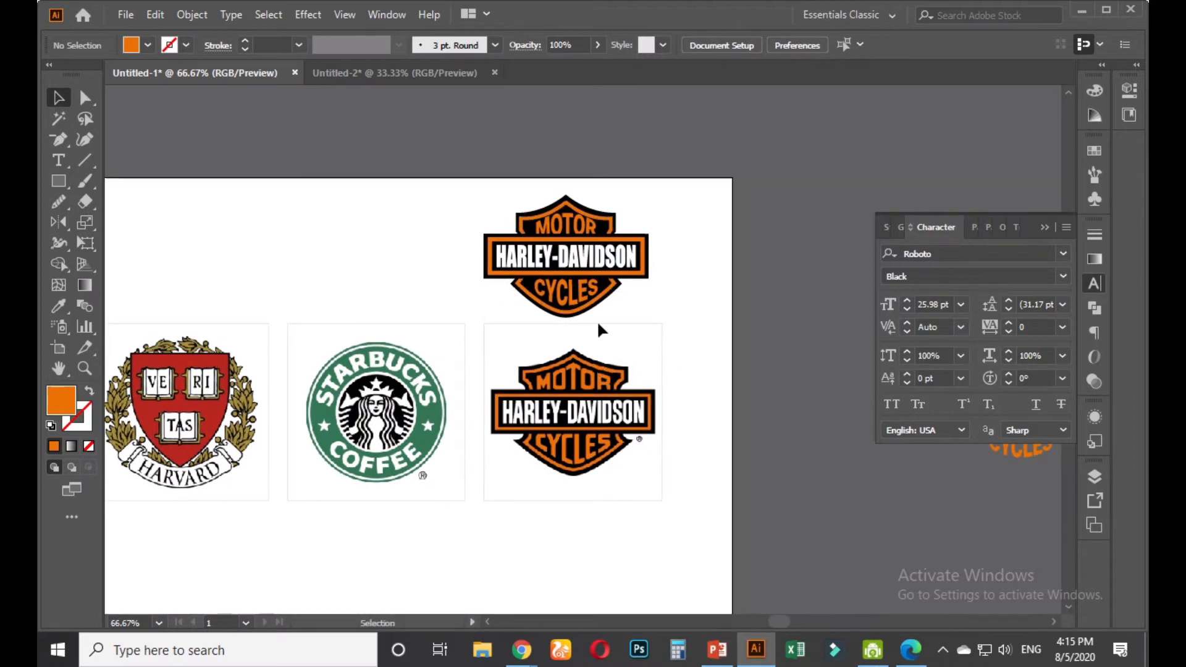
{"action": "scroll", "coordinate": [651, 254], "scroll_direction": "up", "scroll_amount": 1}
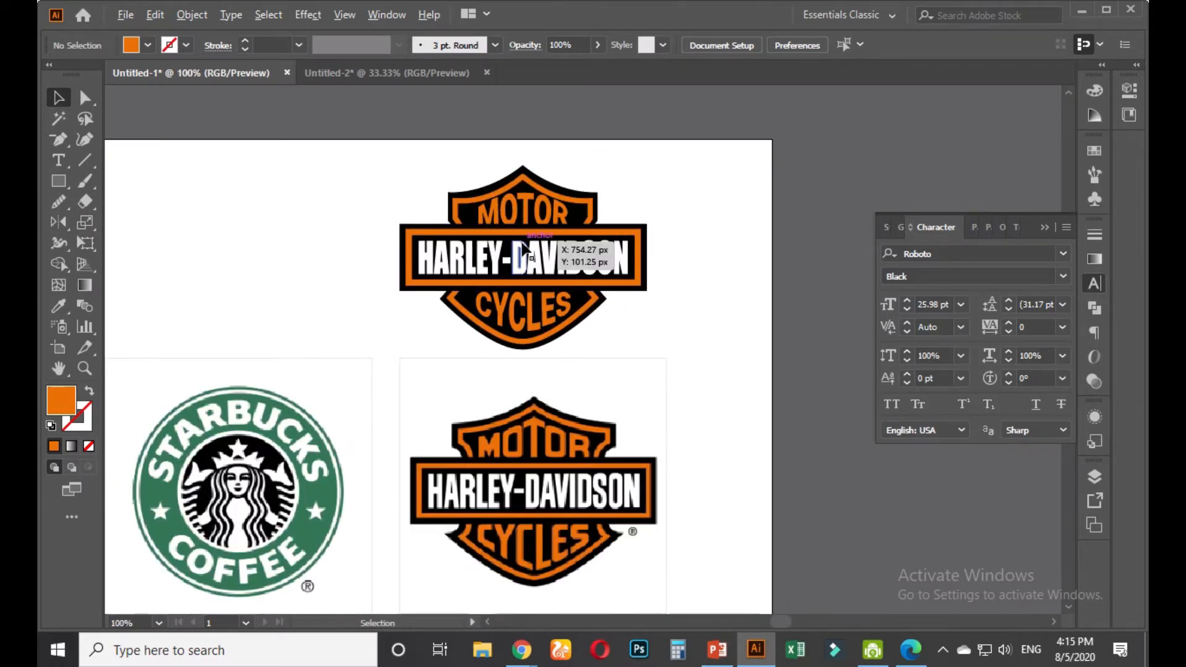
{"action": "scroll", "coordinate": [520, 241], "scroll_direction": "up", "scroll_amount": 1}
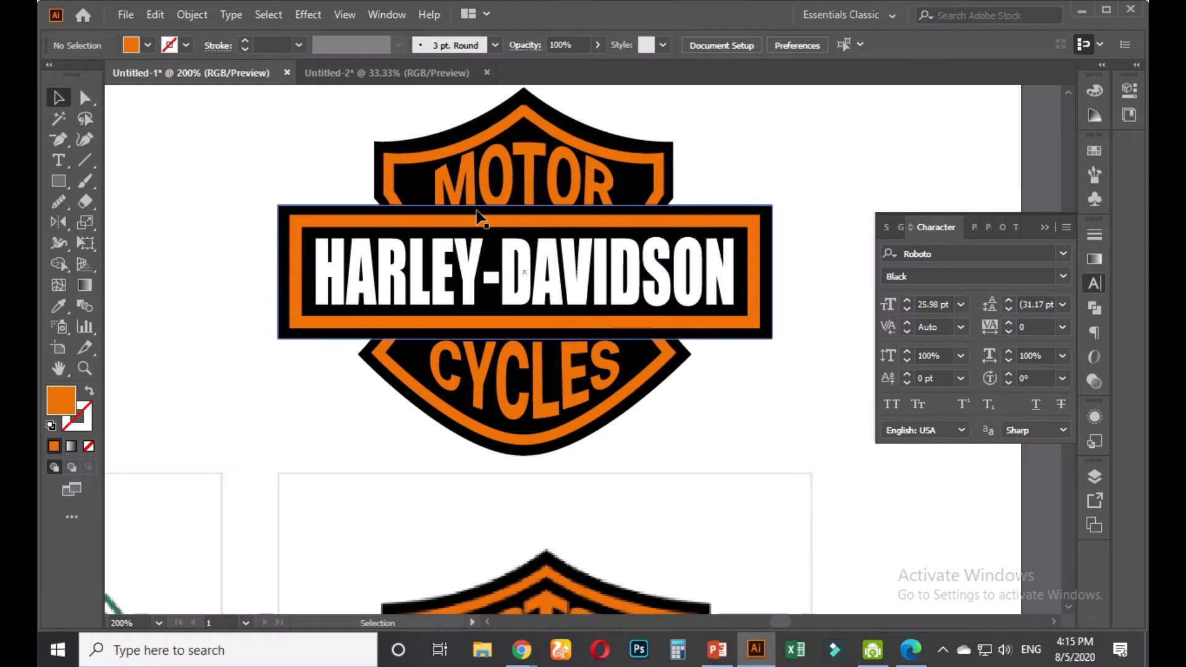
{"action": "scroll", "coordinate": [540, 400], "scroll_direction": "down", "scroll_amount": 1}
{"action": "scroll", "coordinate": [540, 400], "scroll_direction": "down", "scroll_amount": 2}
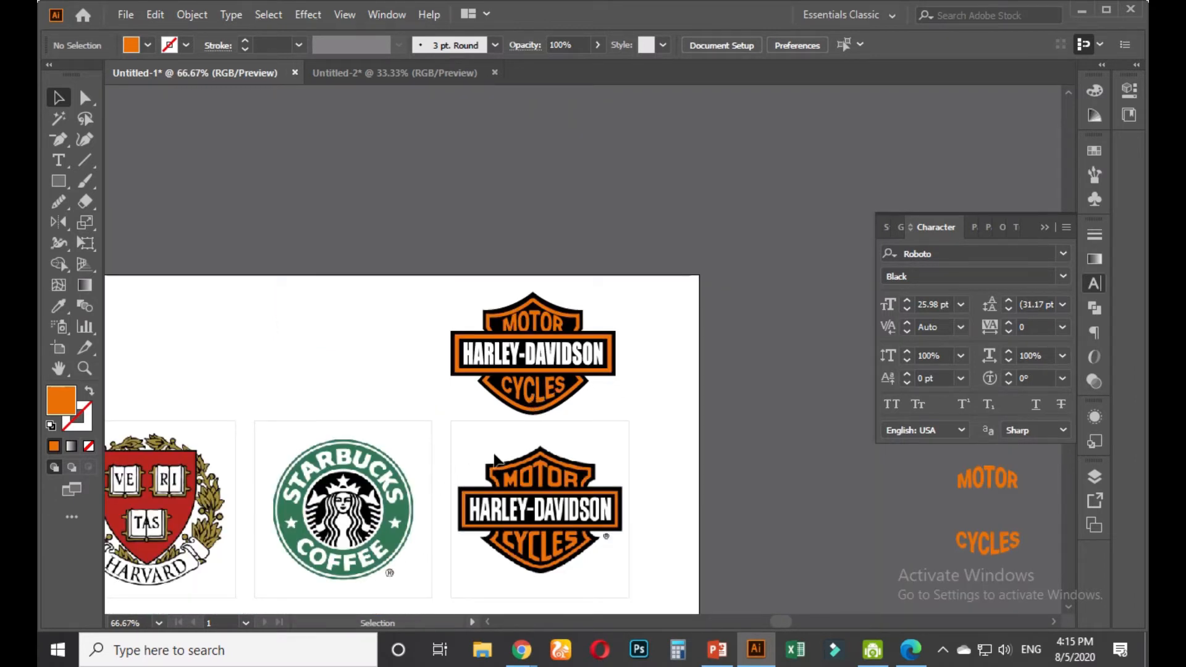
{"action": "scroll", "coordinate": [395, 501], "scroll_direction": "up", "scroll_amount": 2}
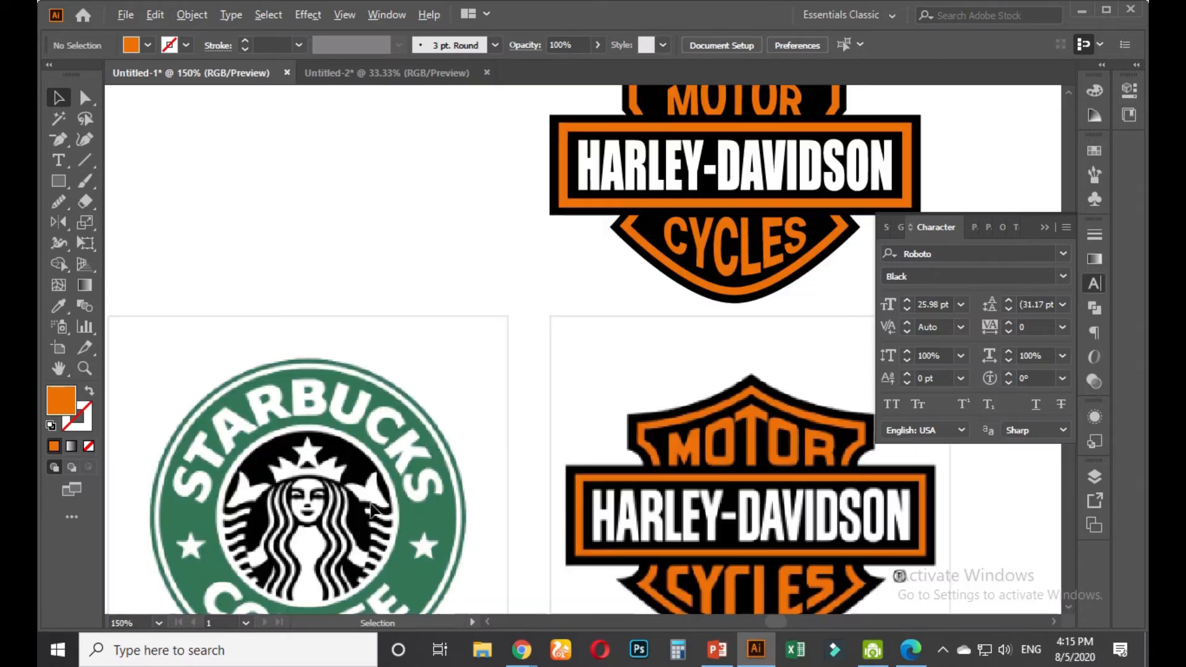
{"action": "scroll", "coordinate": [395, 500], "scroll_direction": "down", "scroll_amount": 2}
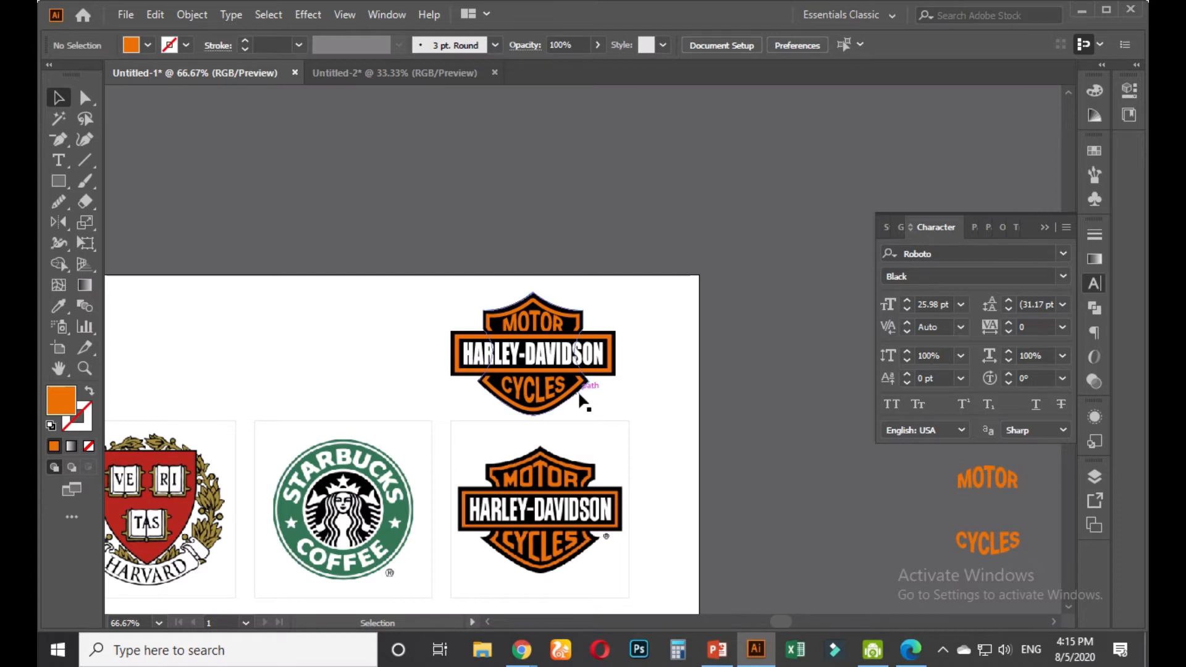
{"action": "scroll", "coordinate": [628, 380], "scroll_direction": "up", "scroll_amount": 2, "text": "alt"}
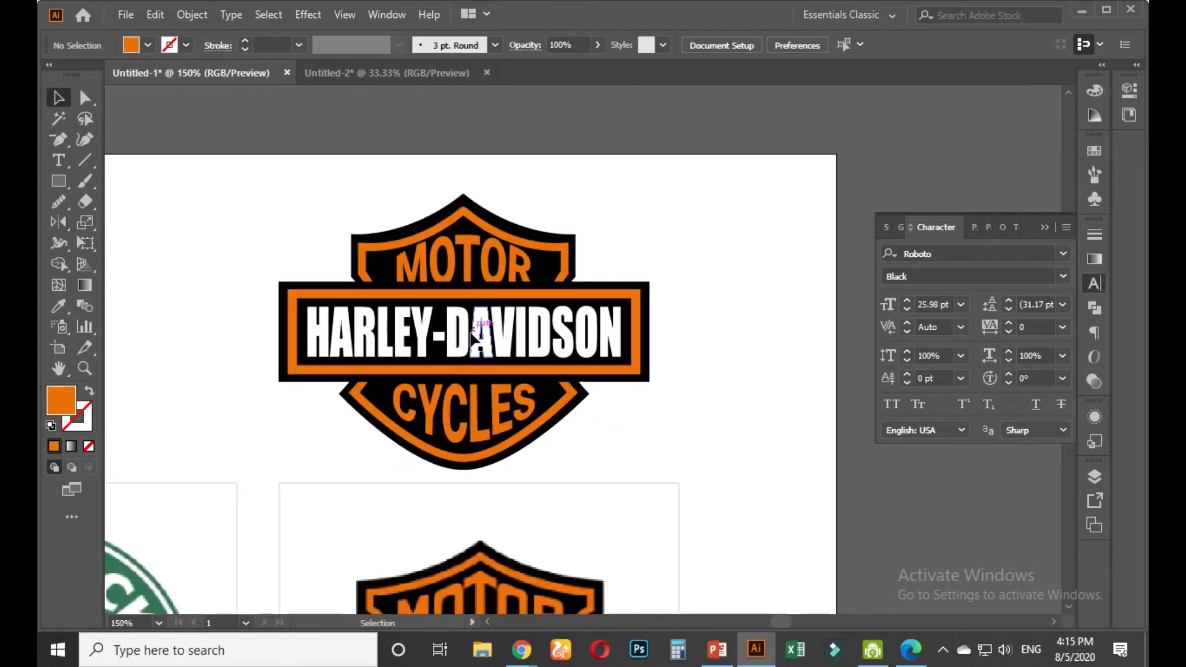
{"action": "scroll", "coordinate": [472, 458], "scroll_direction": "down", "scroll_amount": 1, "text": "alt"}
{"action": "scroll", "coordinate": [460, 452], "scroll_direction": "down", "scroll_amount": 3}
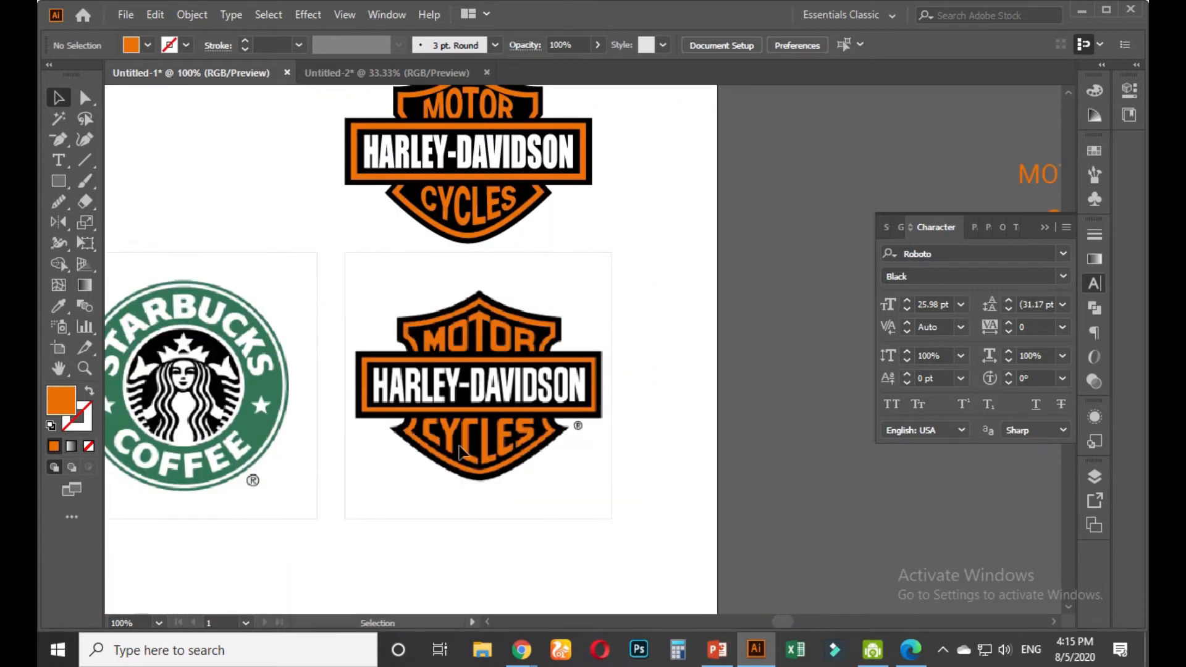
{"action": "scroll", "coordinate": [500, 392], "scroll_direction": "up", "scroll_amount": 3}
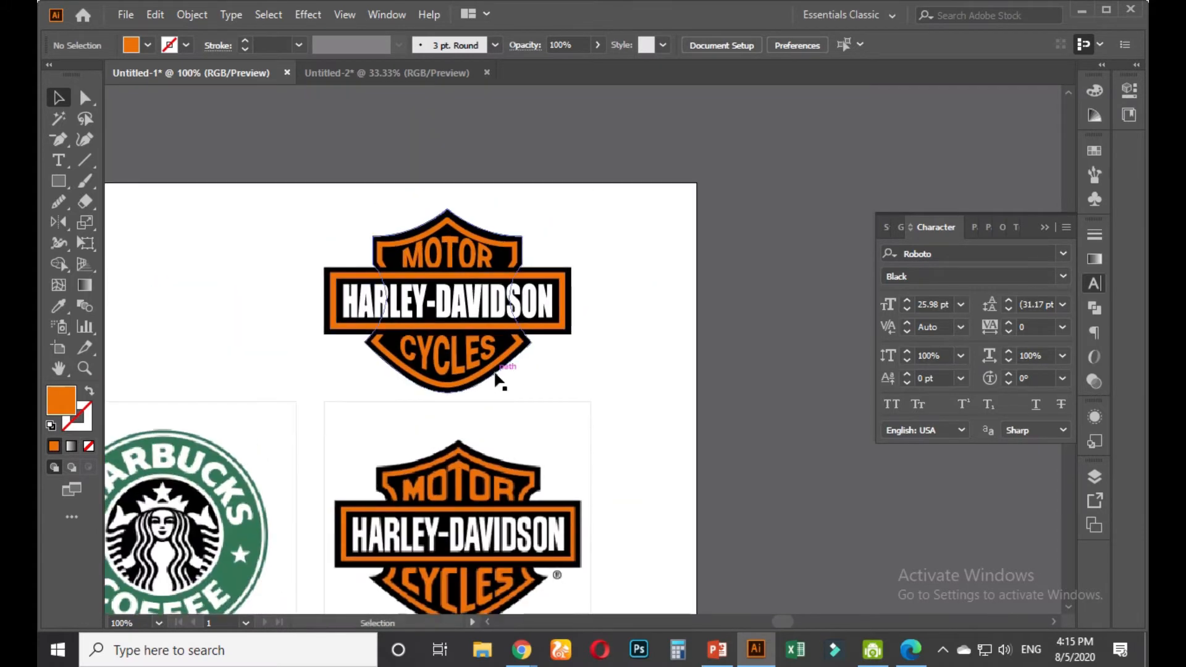
{"action": "scroll", "coordinate": [498, 378], "scroll_direction": "down", "scroll_amount": 2, "text": "alt"}
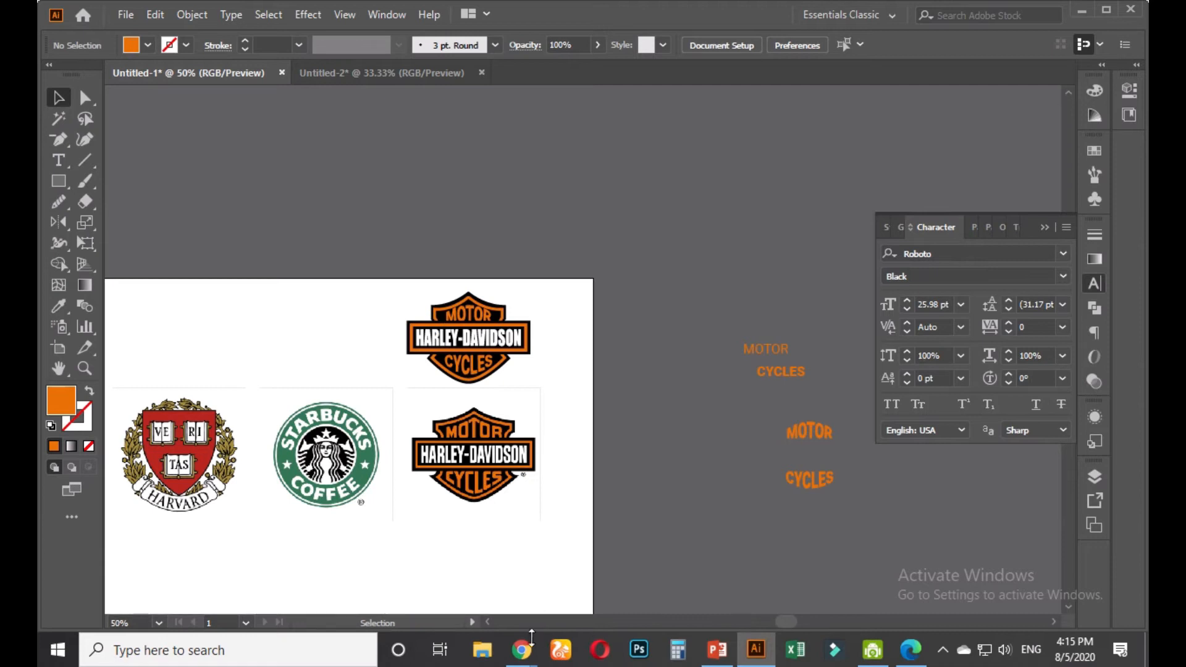
Switch back to Chrome and look over the Church Logo item's title, category and main preview
{"action": "left_click", "coordinate": [523, 645]}
{"action": "scroll", "coordinate": [516, 317], "scroll_direction": "down", "scroll_amount": 5}
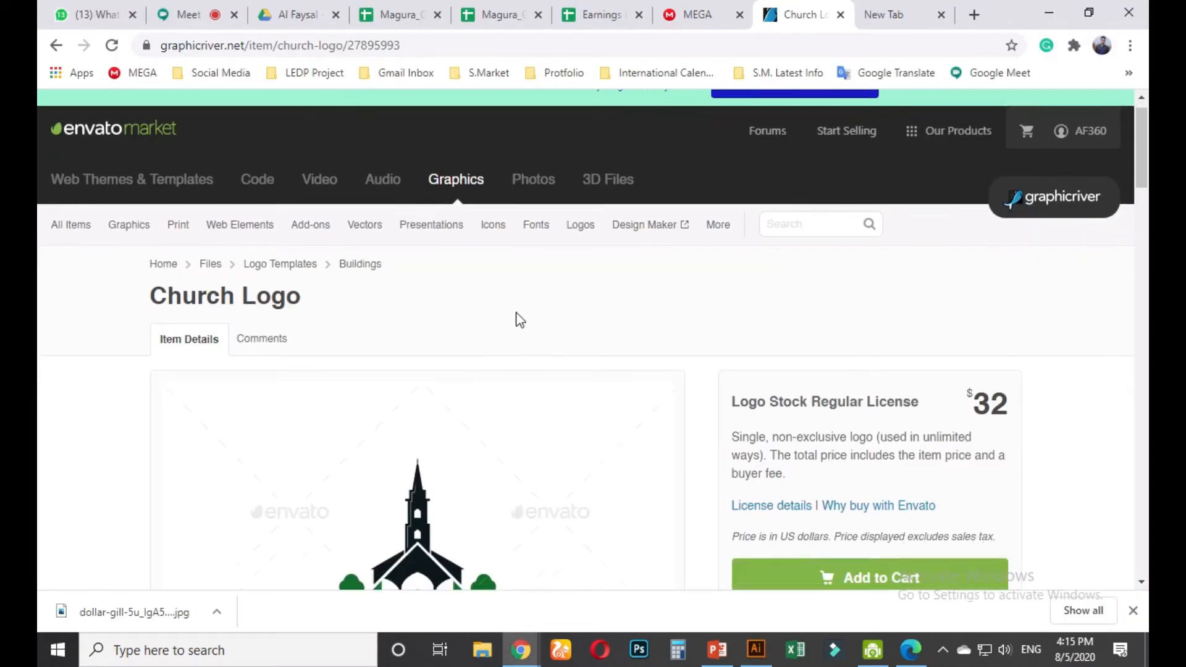
{"action": "scroll", "coordinate": [526, 322], "scroll_direction": "up", "scroll_amount": 5}
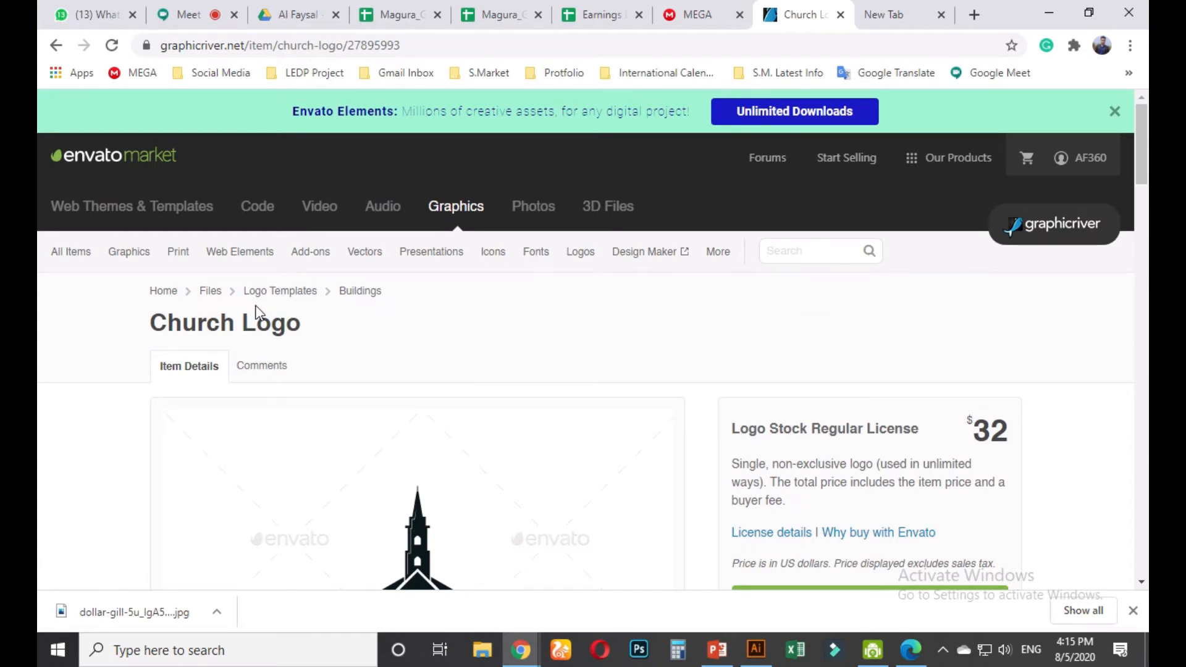
{"action": "scroll", "coordinate": [275, 310], "scroll_direction": "down", "scroll_amount": 5}
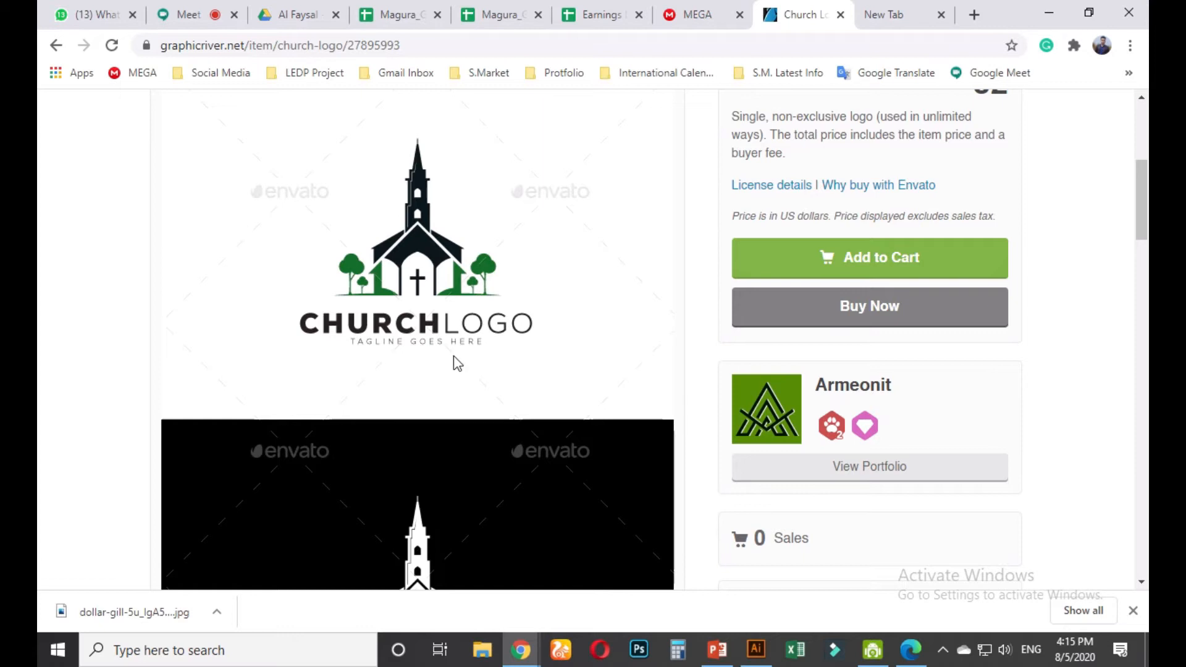
Search Google Images for "mosque vector" in the empty browser tab and browse the image results
{"action": "left_click", "coordinate": [918, 25]}
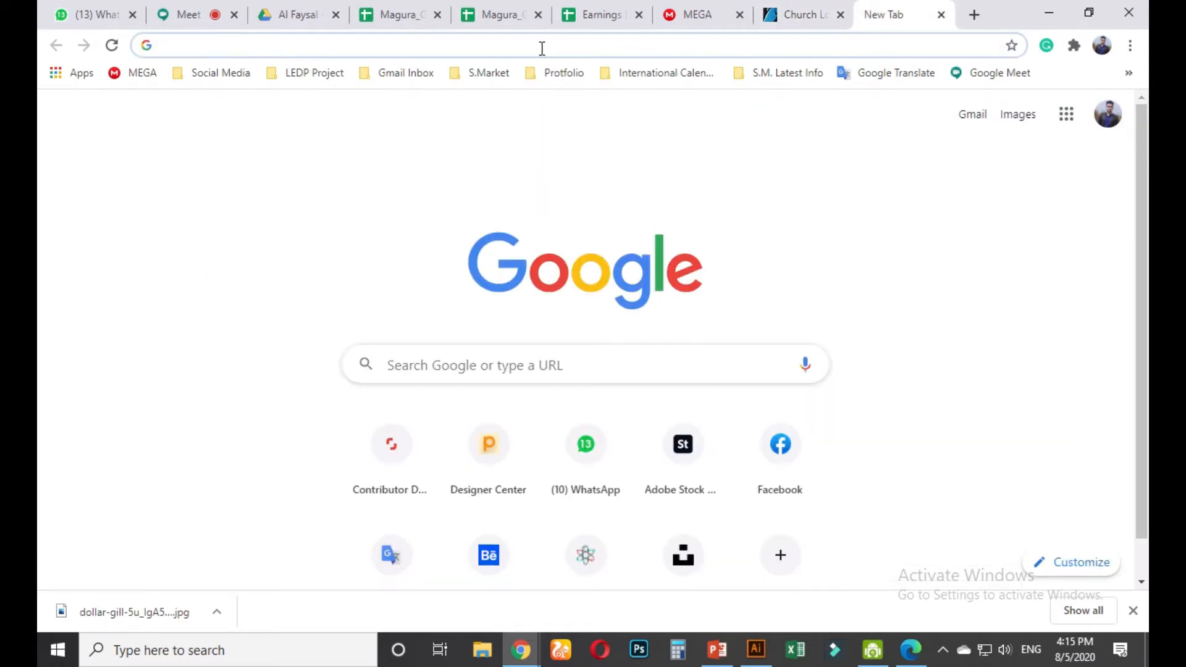
{"action": "type", "text": "mos"}
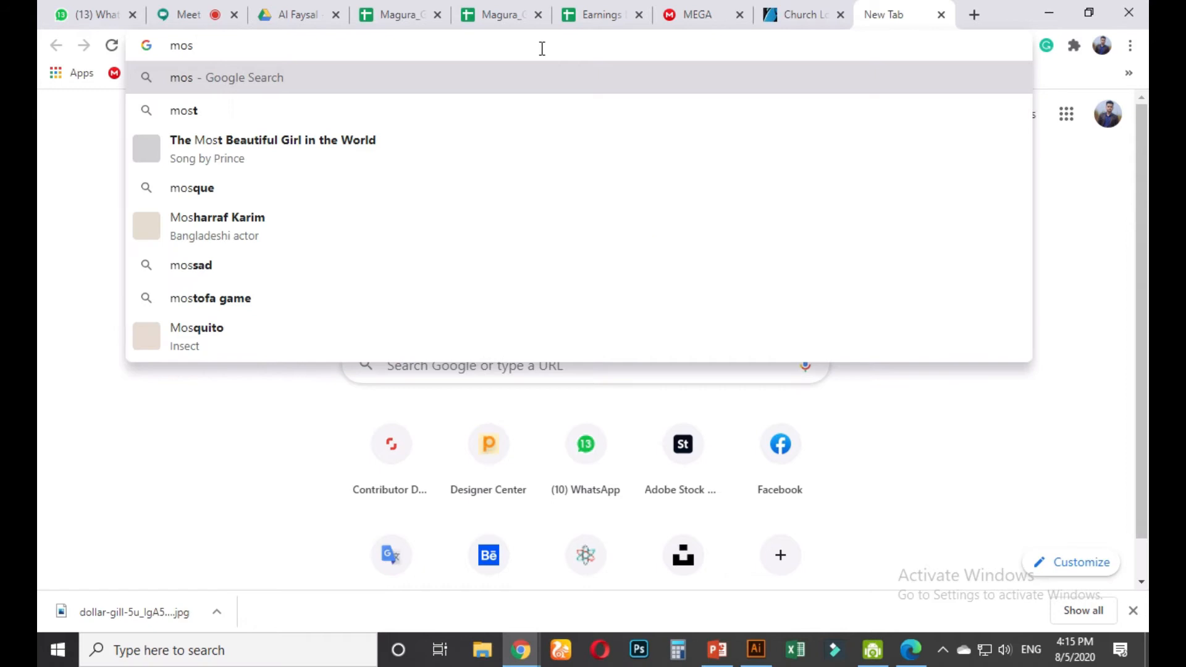
{"action": "type", "text": "que"}
{"action": "key", "text": "Return"}
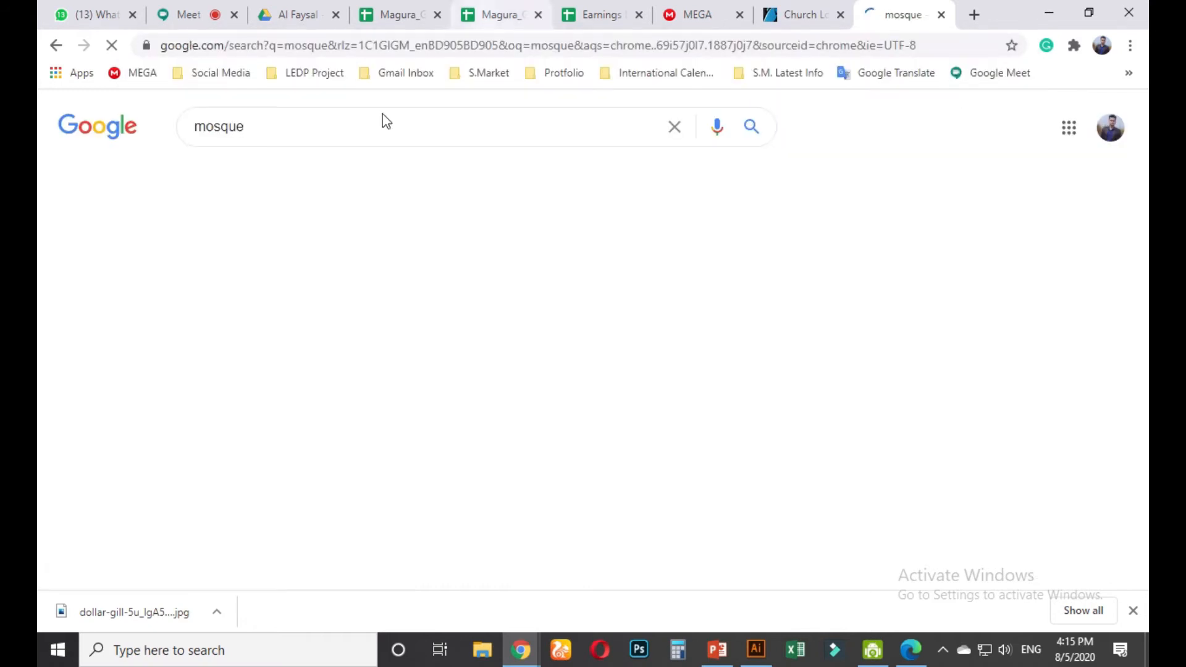
{"action": "left_click", "coordinate": [283, 175]}
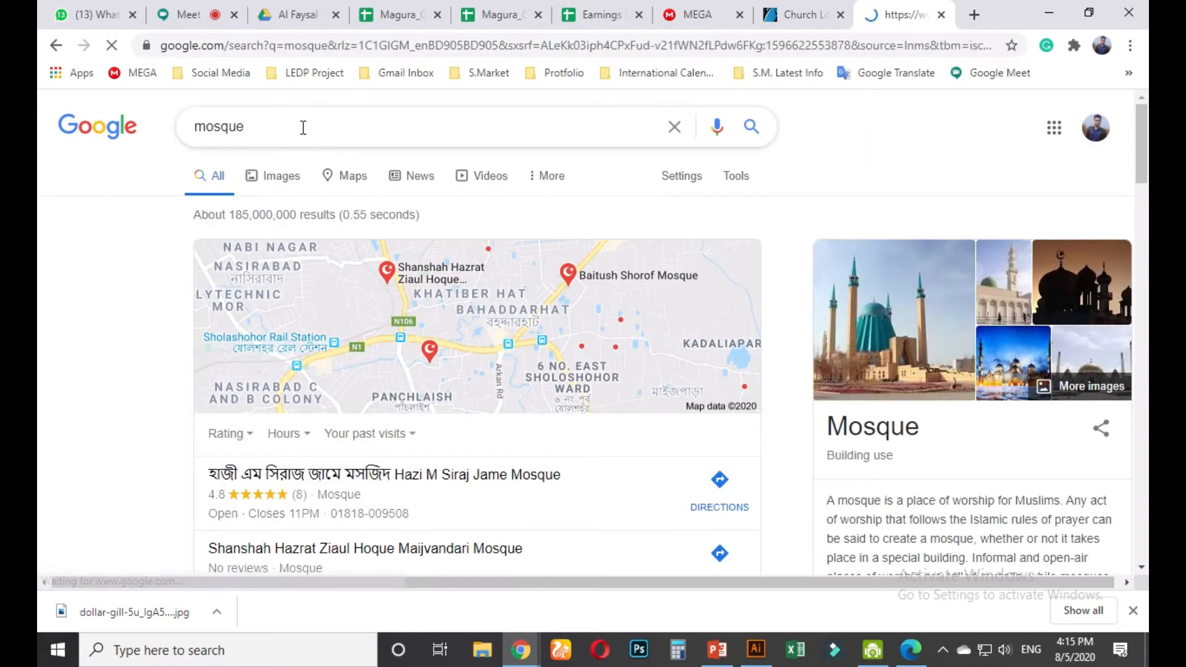
{"action": "type", "text": "vector"}
{"action": "key", "text": "Return"}
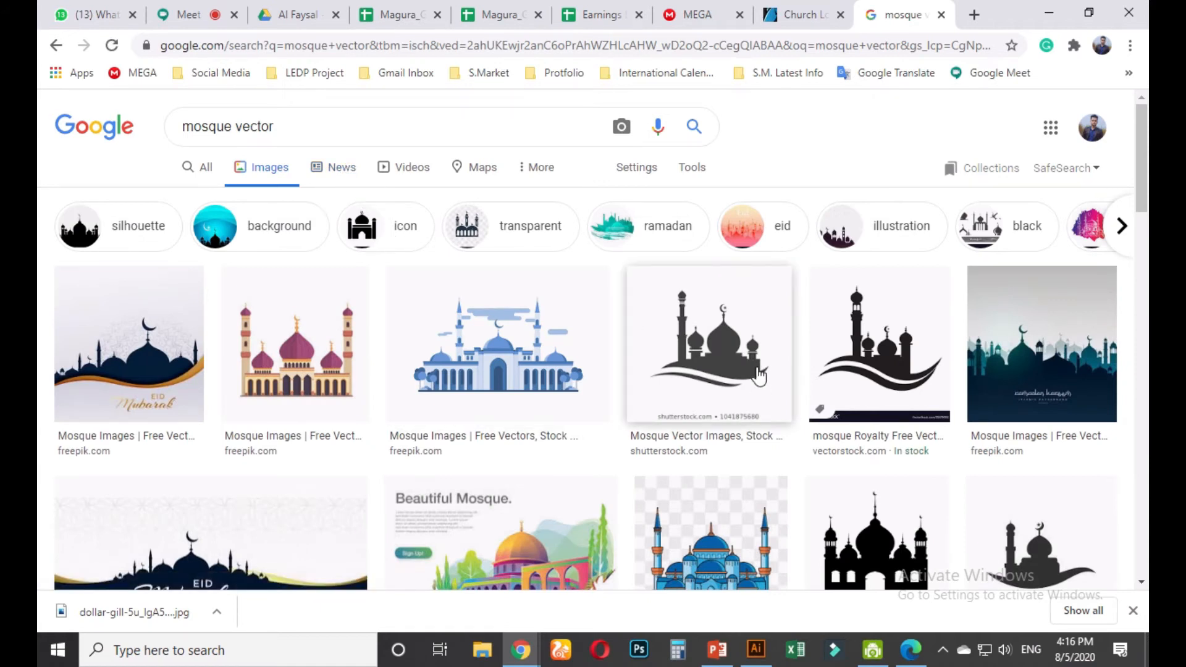
{"action": "scroll", "coordinate": [759, 375], "scroll_direction": "down", "scroll_amount": 1}
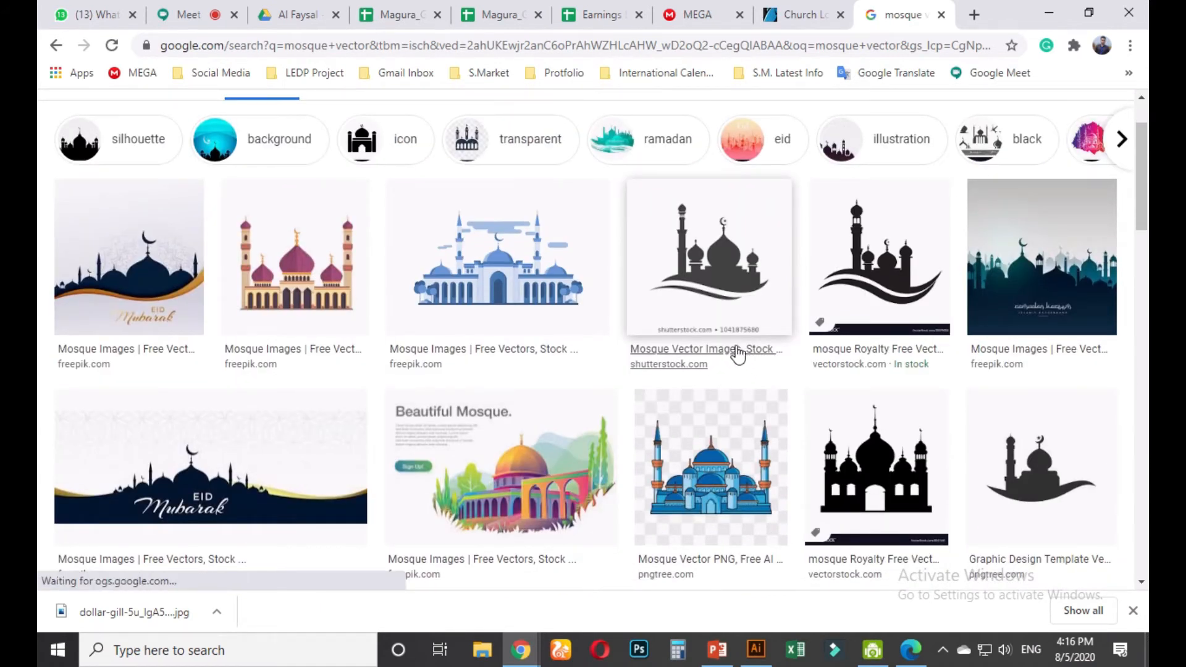
Look over the mosque vector results, then check the Meet call tab and the Church Logo item page
{"action": "scroll", "coordinate": [738, 326], "scroll_direction": "down", "scroll_amount": 4}
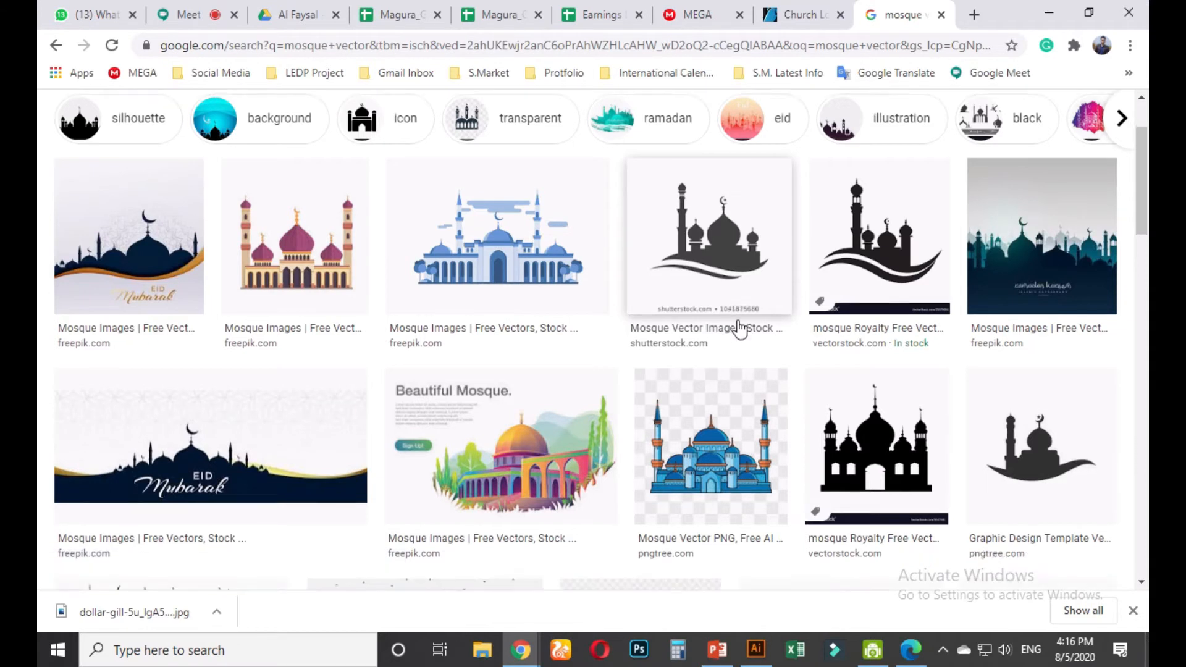
{"action": "scroll", "coordinate": [735, 284], "scroll_direction": "up", "scroll_amount": 4}
{"action": "right_click", "coordinate": [715, 226]}
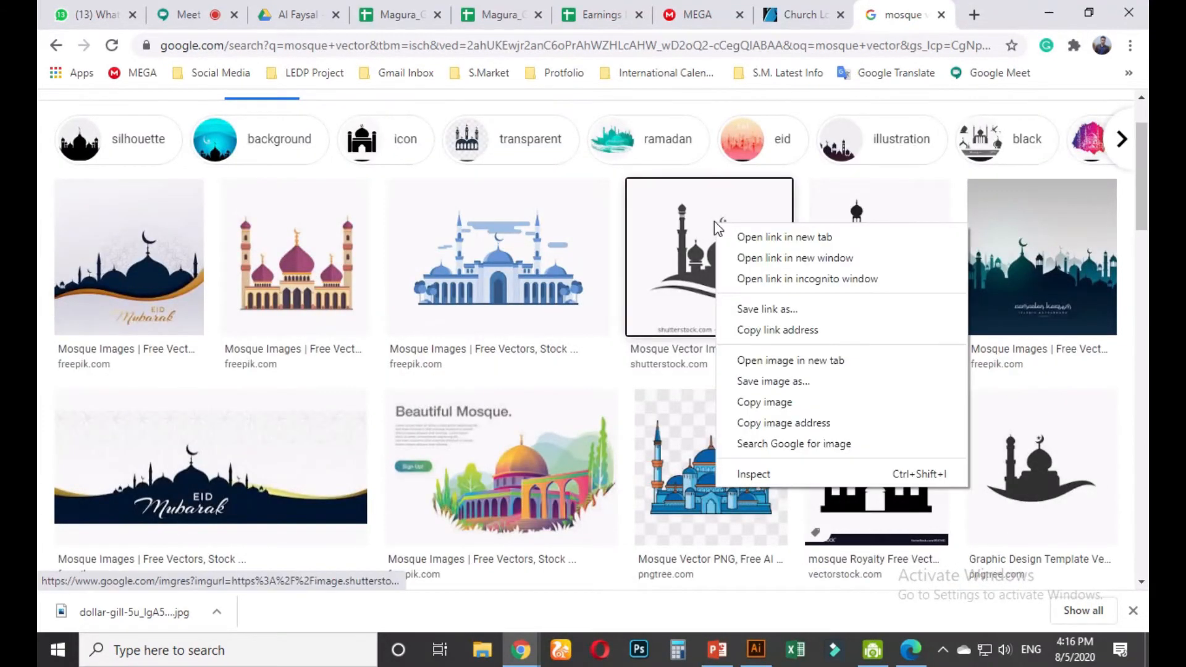
{"action": "left_click", "coordinate": [244, 9]}
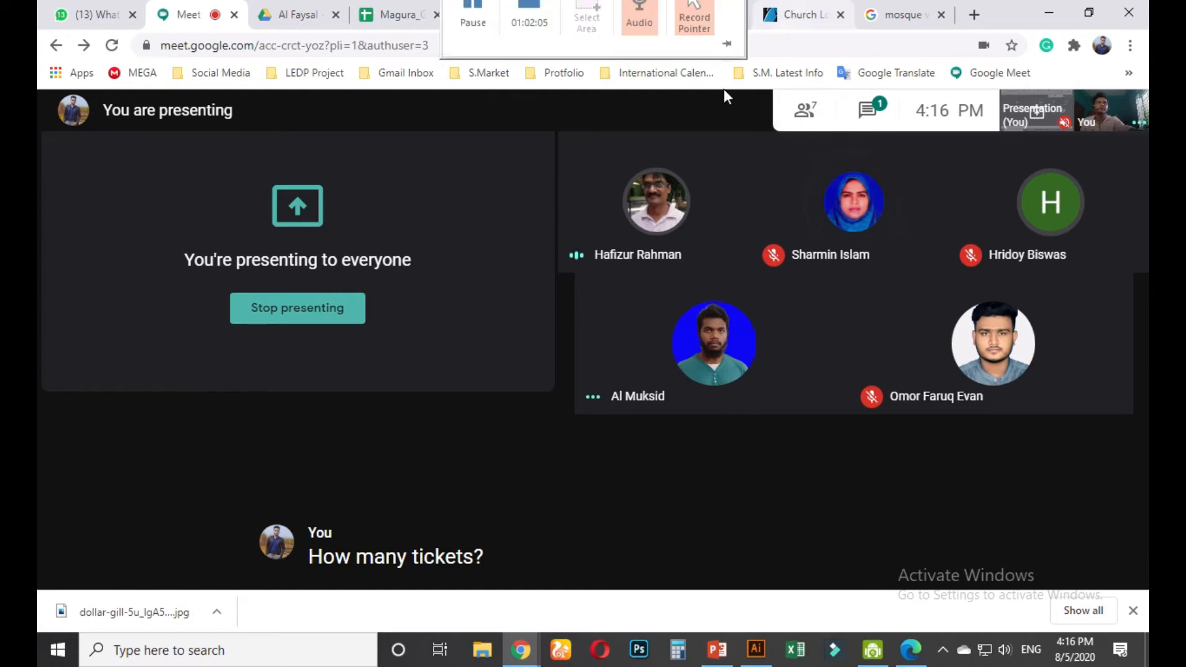
{"action": "left_click", "coordinate": [798, 14]}
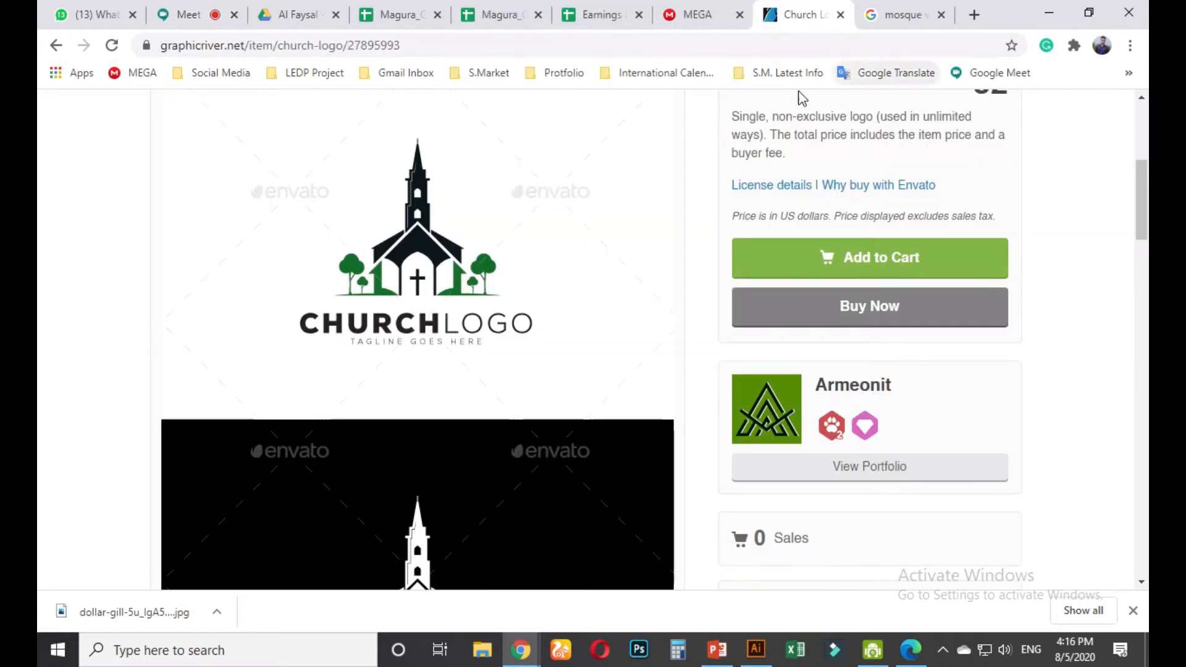
{"action": "scroll", "coordinate": [767, 151], "scroll_direction": "up", "scroll_amount": 3}
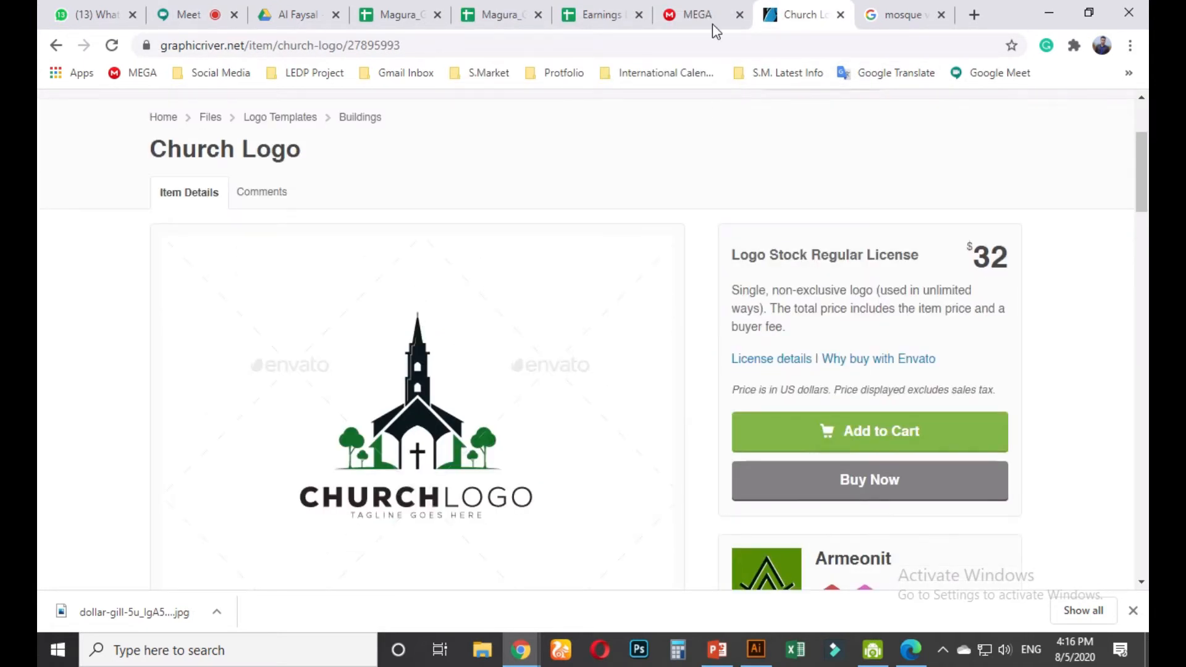
Return to the mosque vector results and copy the Shutterstock mosque silhouette image
{"action": "left_click", "coordinate": [902, 15]}
{"action": "scroll", "coordinate": [492, 369], "scroll_direction": "down", "scroll_amount": 1}
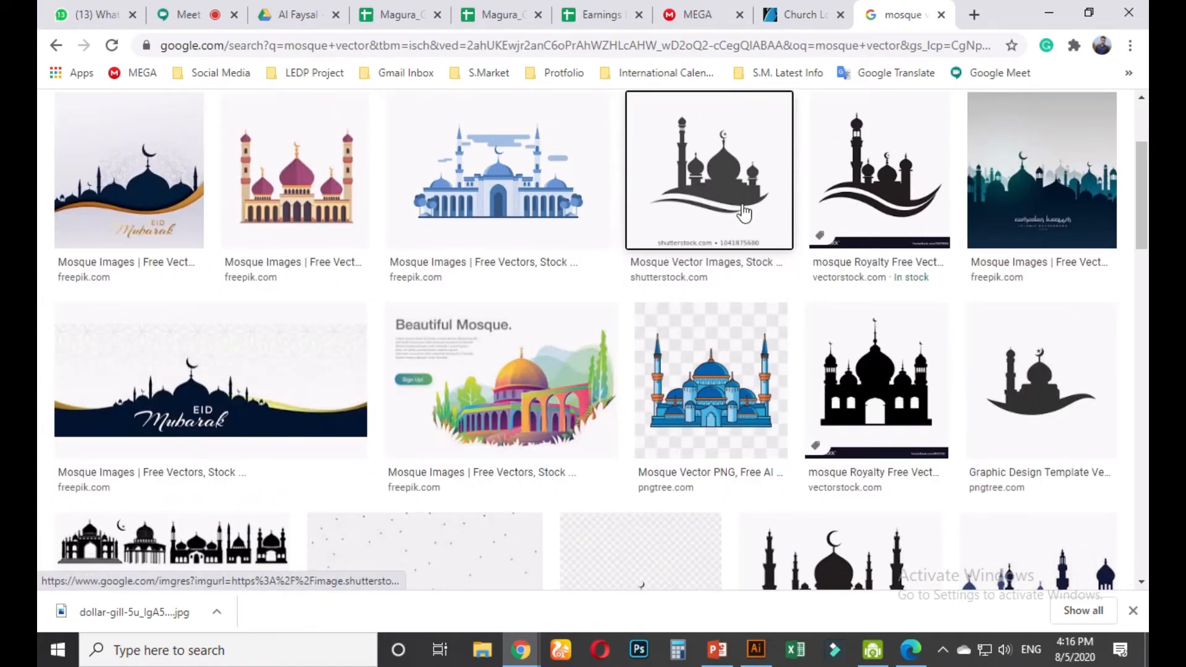
{"action": "right_click", "coordinate": [705, 133]}
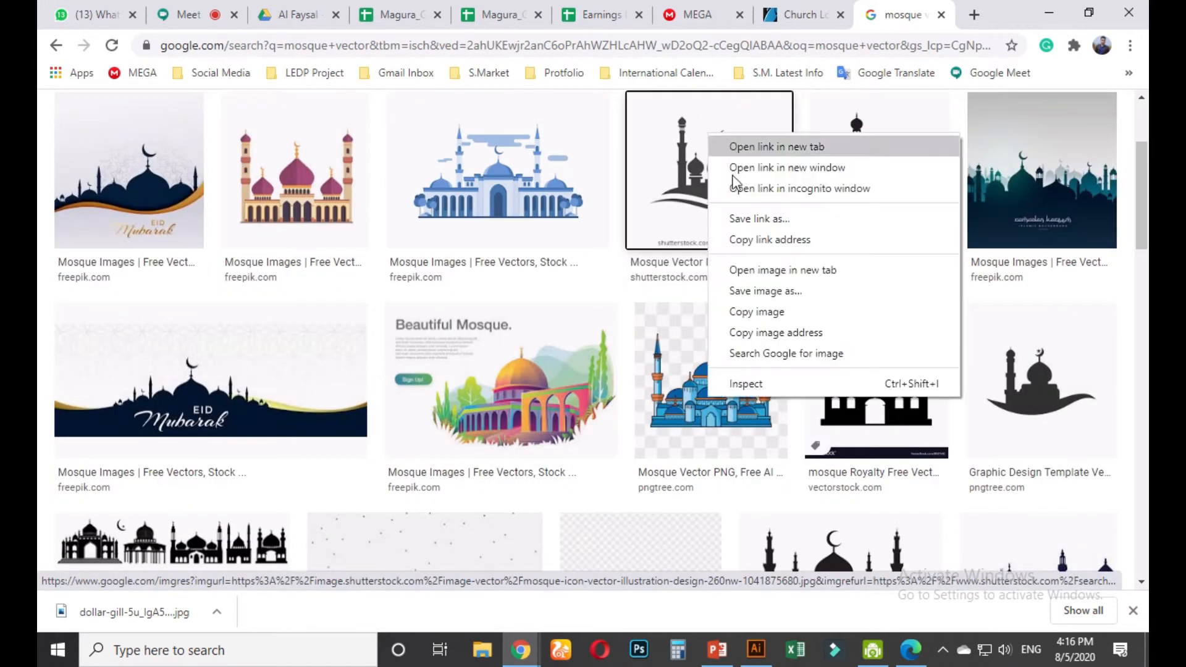
{"action": "left_click", "coordinate": [768, 312]}
Switch to Illustrator and paste the mosque silhouette into Untitled-2, placing it beside the church logo previews
{"action": "key", "text": "alt+Tab"}
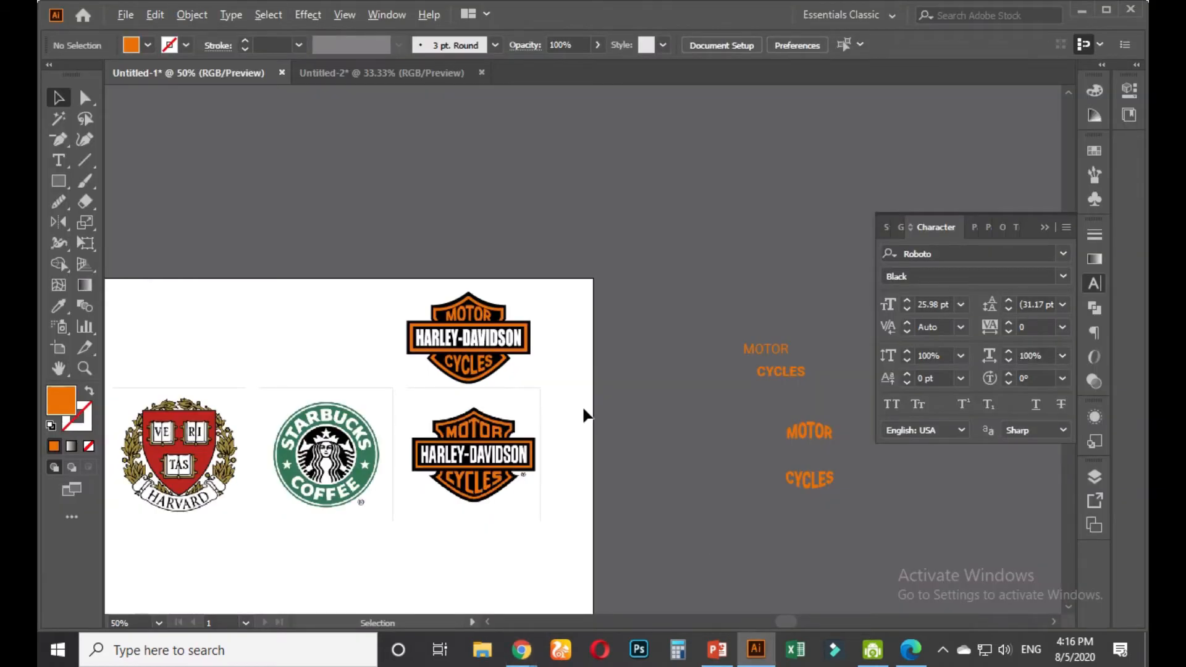
{"action": "scroll", "coordinate": [585, 415], "scroll_direction": "down", "scroll_amount": 1}
{"action": "left_click", "coordinate": [384, 73]}
{"action": "scroll", "coordinate": [528, 333], "scroll_direction": "down", "scroll_amount": 1}
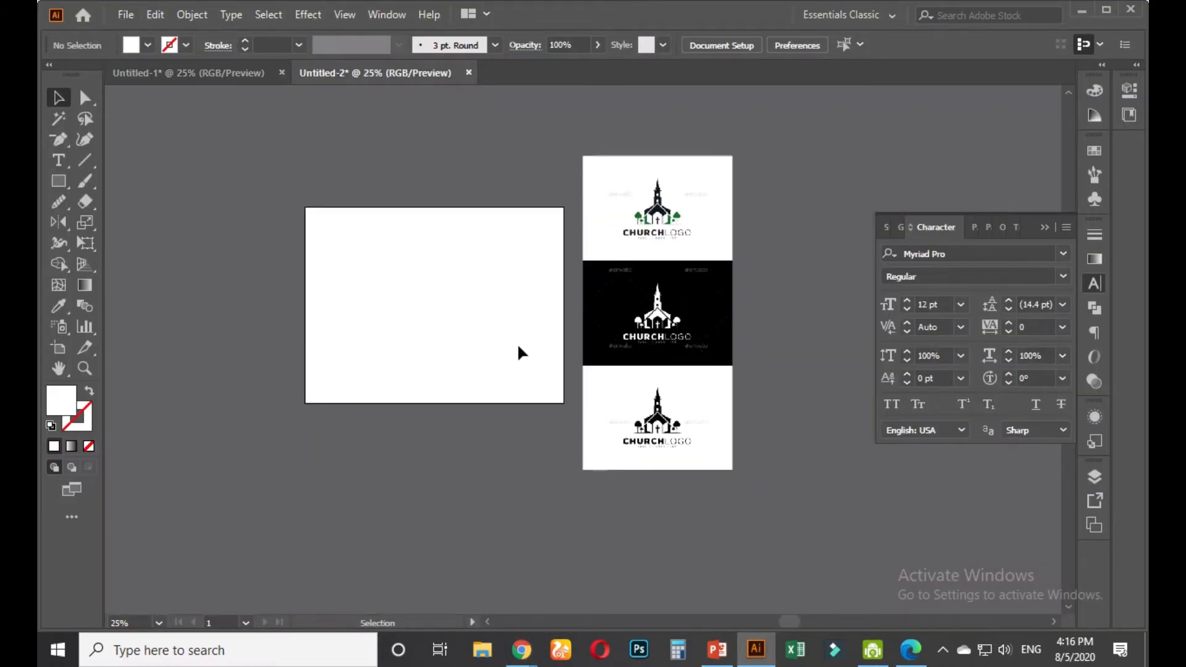
{"action": "left_click_drag", "start_coordinate": [521, 353], "coordinate": [444, 334]}
{"action": "key", "text": "ctrl+v"}
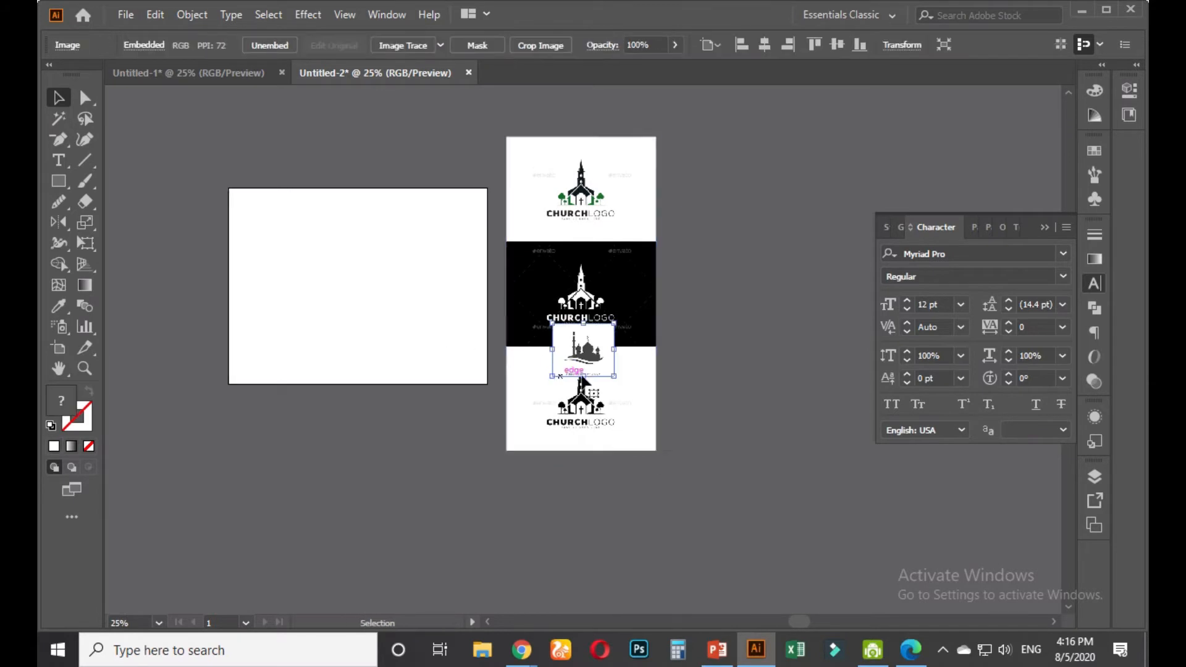
{"action": "left_click_drag", "start_coordinate": [582, 382], "coordinate": [768, 283]}
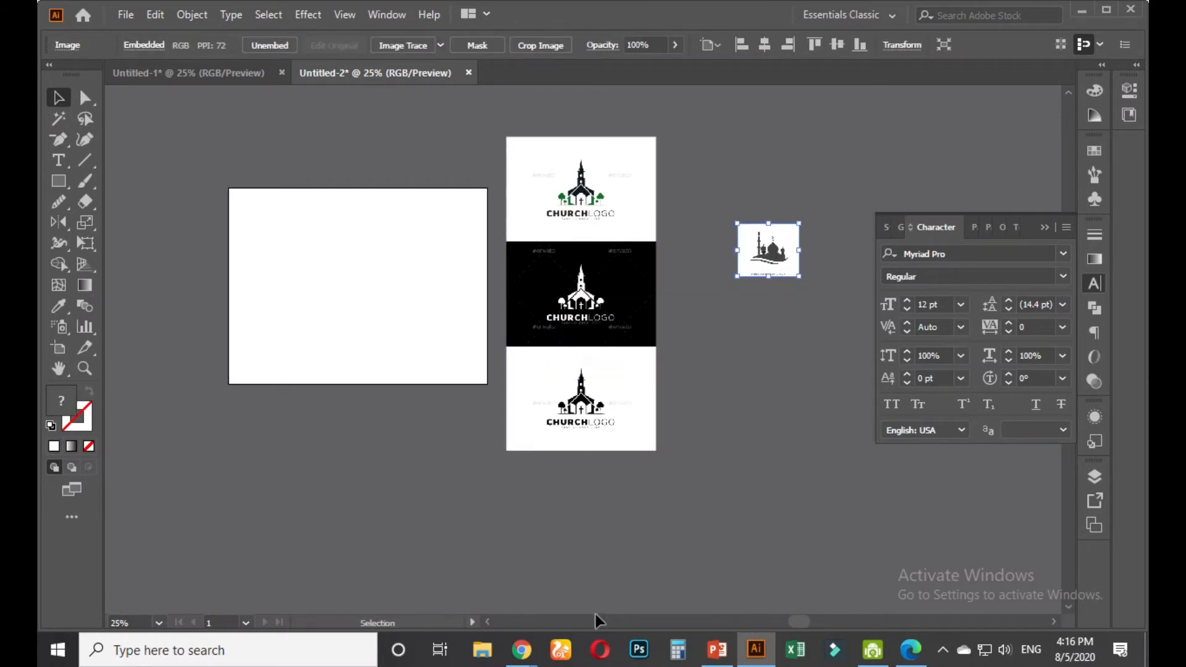
Switch to the image results in Chrome and copy the VectorStock mosque silhouette with the double wave base
{"action": "mouse_move", "coordinate": [521, 649]}
{"action": "left_click", "coordinate": [426, 565]}
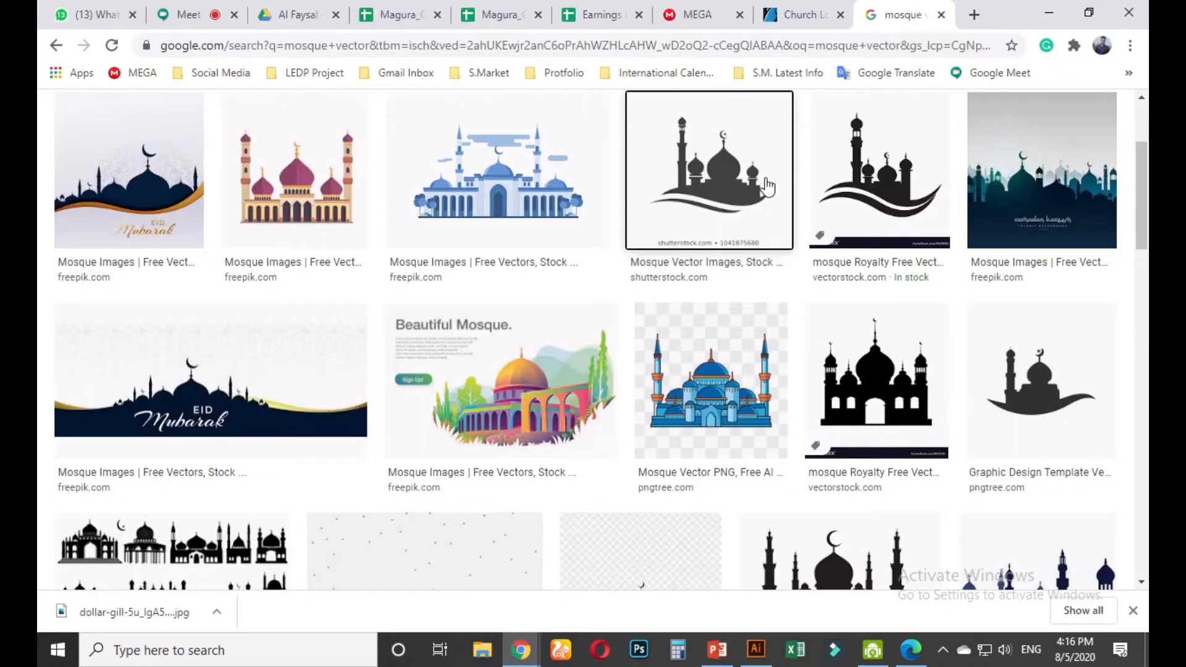
{"action": "right_click", "coordinate": [863, 177]}
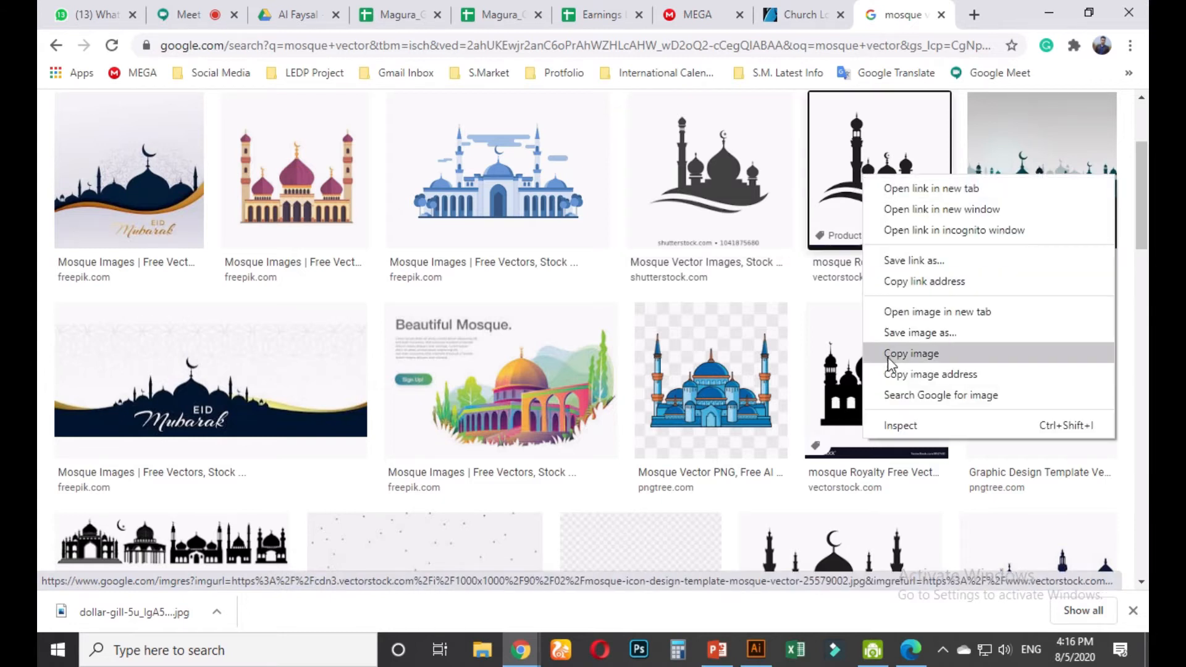
{"action": "left_click", "coordinate": [895, 353]}
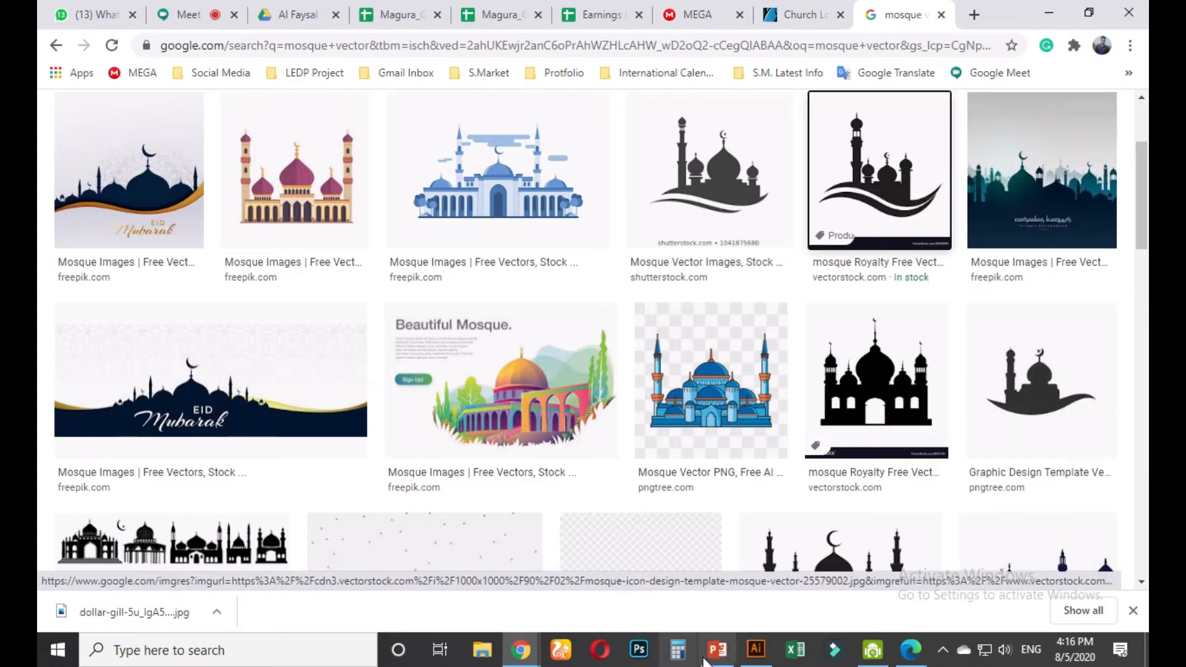
Switch to Illustrator and paste the VectorStock mosque image, placing it directly below the first mosque image
{"action": "left_click", "coordinate": [756, 649]}
{"action": "key", "text": "ctrl+v"}
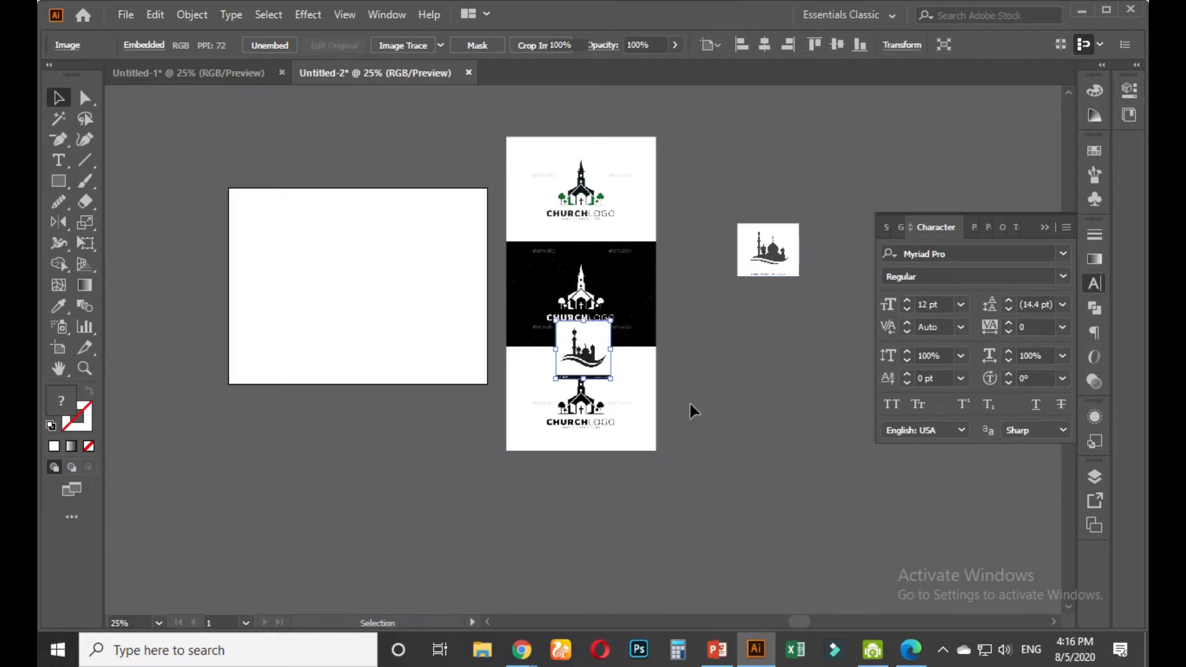
{"action": "left_click", "coordinate": [680, 404]}
{"action": "left_click_drag", "start_coordinate": [603, 369], "coordinate": [775, 333]}
{"action": "left_click", "coordinate": [741, 487]}
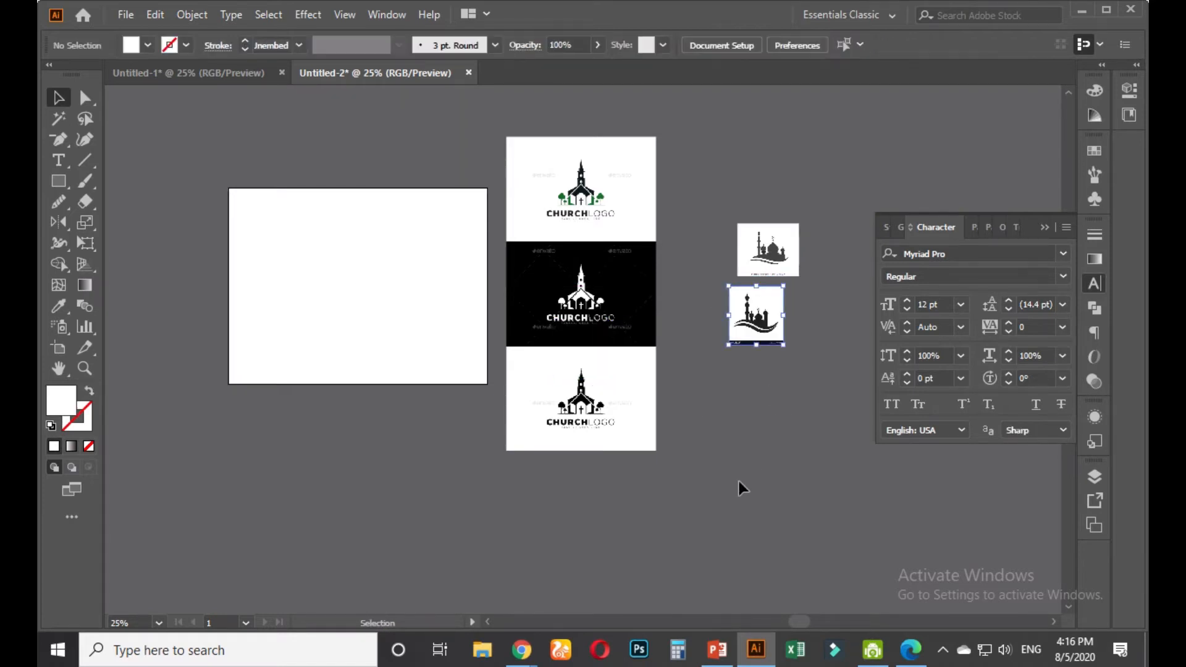
Switch to Chrome and copy the wide Eid Mubarak mosque banner from the image results
{"action": "mouse_move", "coordinate": [520, 648]}
{"action": "left_click", "coordinate": [469, 556]}
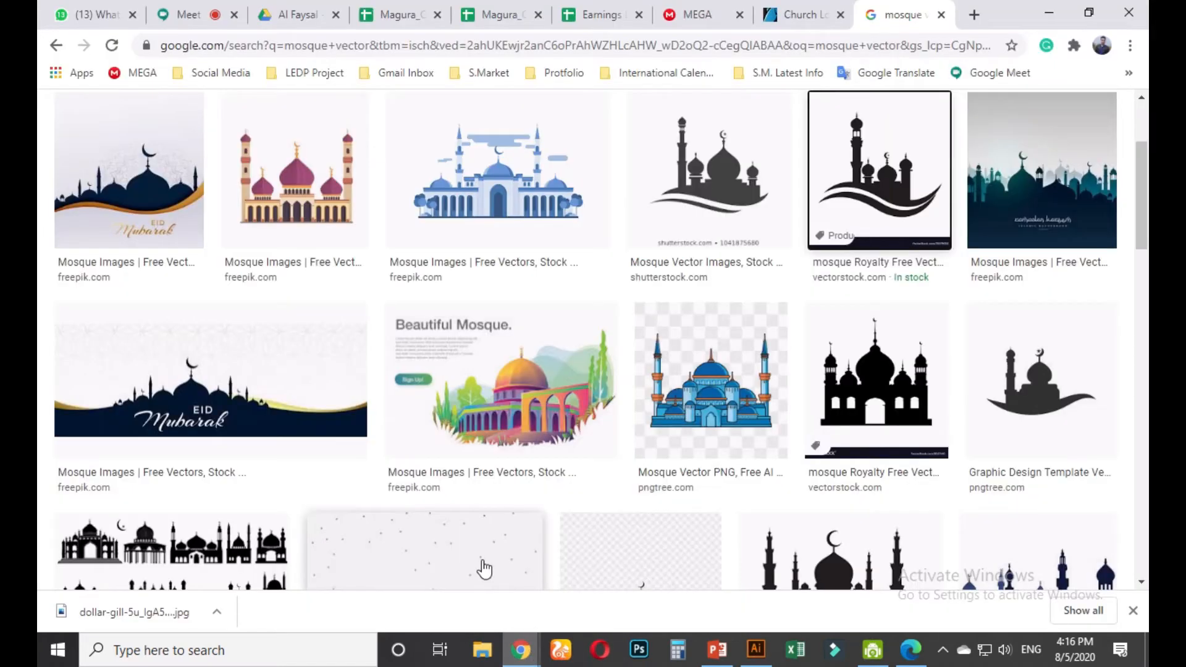
{"action": "scroll", "coordinate": [457, 514], "scroll_direction": "down", "scroll_amount": 2}
{"action": "scroll", "coordinate": [444, 481], "scroll_direction": "down", "scroll_amount": 2}
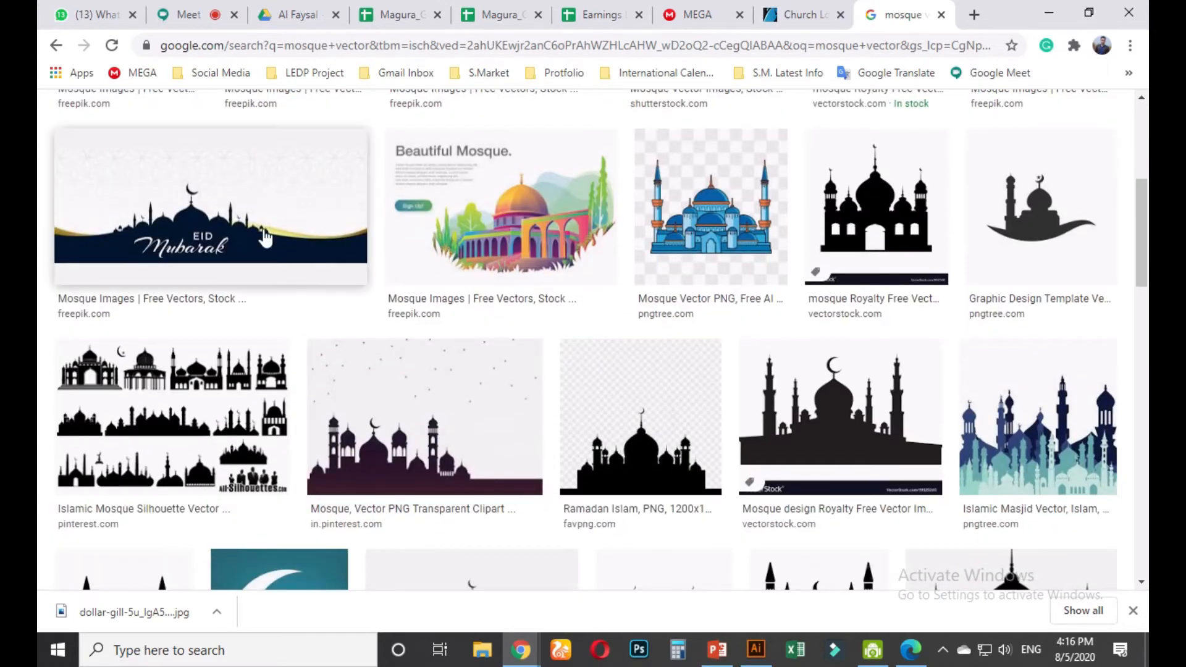
{"action": "right_click", "coordinate": [250, 210]}
{"action": "left_click", "coordinate": [312, 387]}
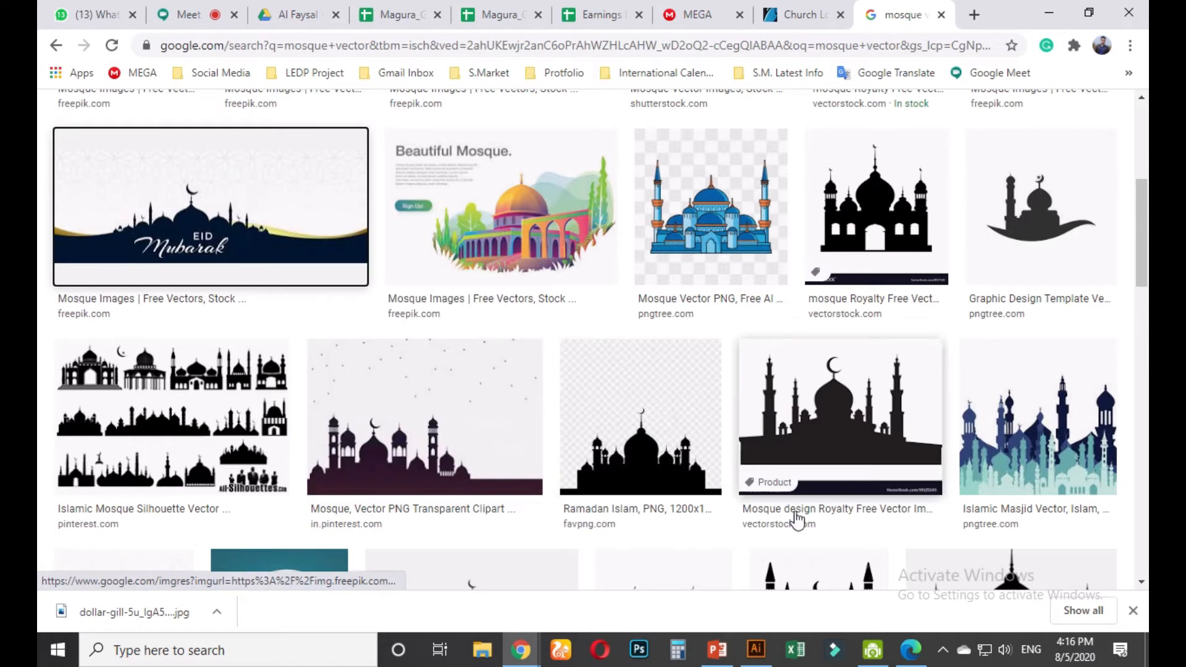
Switch to Illustrator and paste the Eid Mubarak banner, placing it to the right of the two mosque images
{"action": "left_click", "coordinate": [756, 649]}
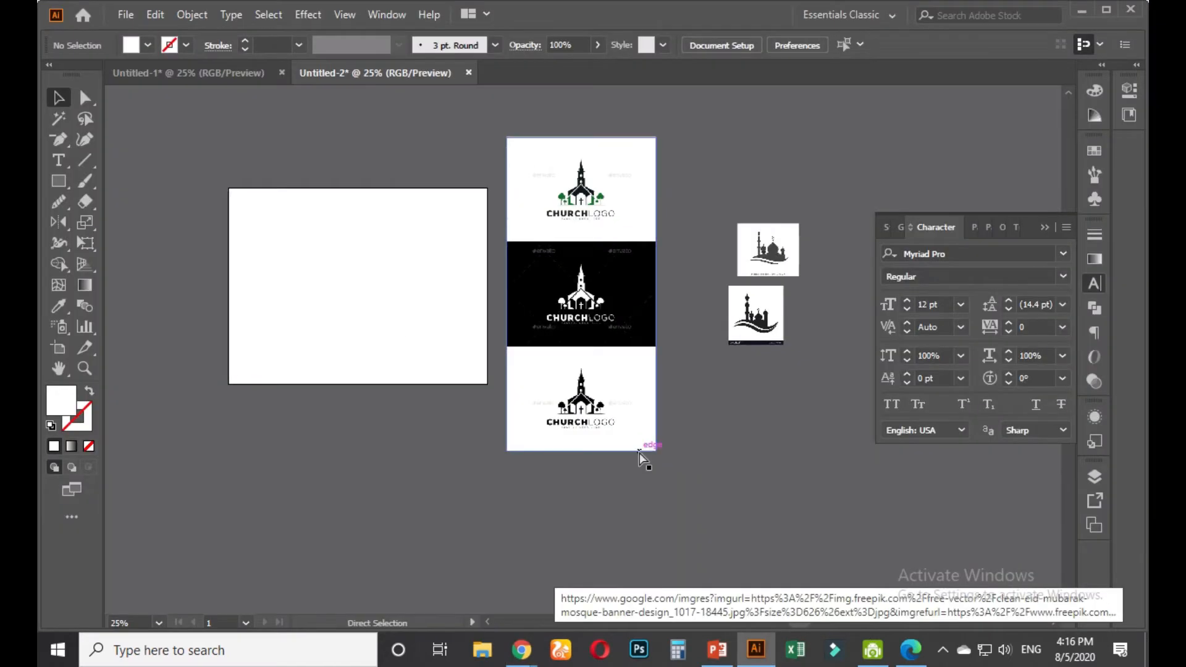
{"action": "key", "text": "ctrl+v"}
{"action": "scroll", "coordinate": [667, 441], "scroll_direction": "right", "scroll_amount": 5}
{"action": "left_click_drag", "start_coordinate": [291, 348], "coordinate": [557, 295]}
{"action": "left_click", "coordinate": [580, 244]}
Start a Pen tool path at the tip of the Shutterstock mosque's large dome, with a white stroke and no fill
{"action": "scroll", "coordinate": [555, 242], "scroll_direction": "up", "scroll_amount": 2}
{"action": "scroll", "coordinate": [455, 317], "scroll_direction": "up", "scroll_amount": 2}
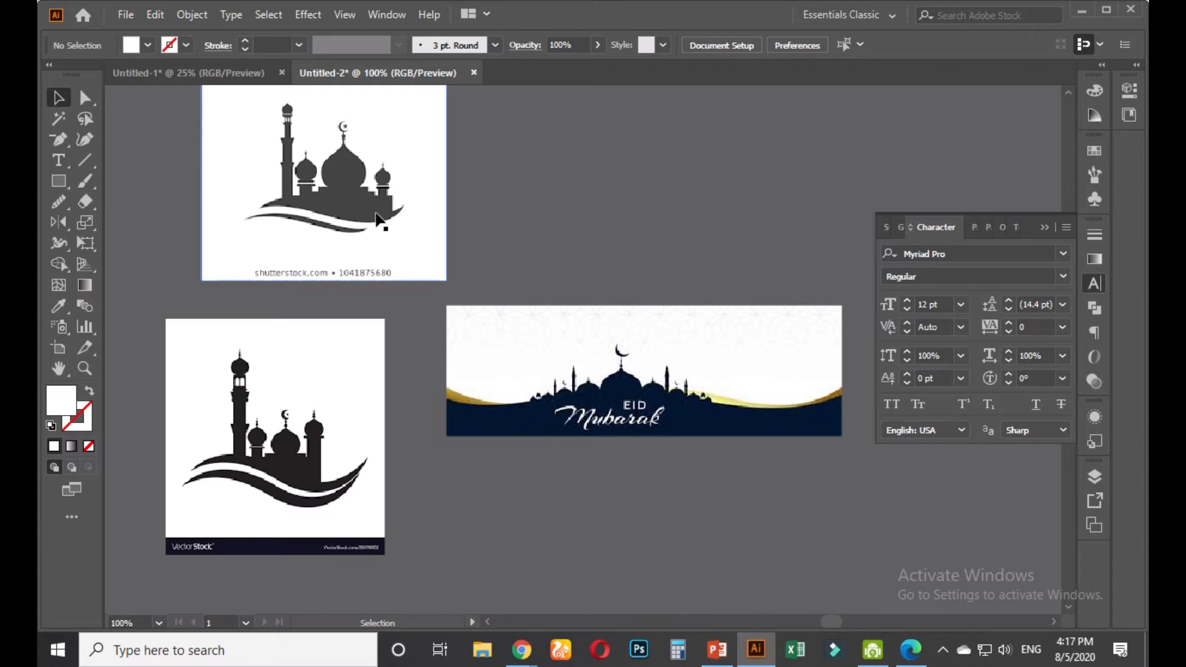
{"action": "scroll", "coordinate": [336, 161], "scroll_direction": "up", "scroll_amount": 4}
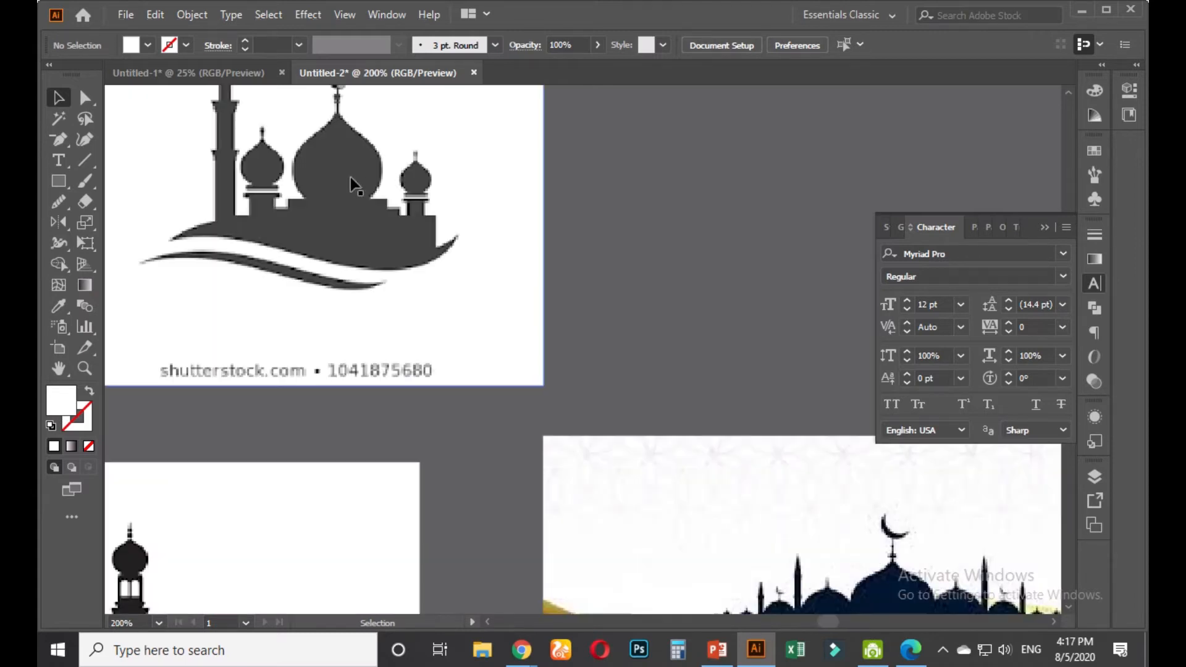
{"action": "scroll", "coordinate": [343, 261], "scroll_direction": "up", "scroll_amount": 2}
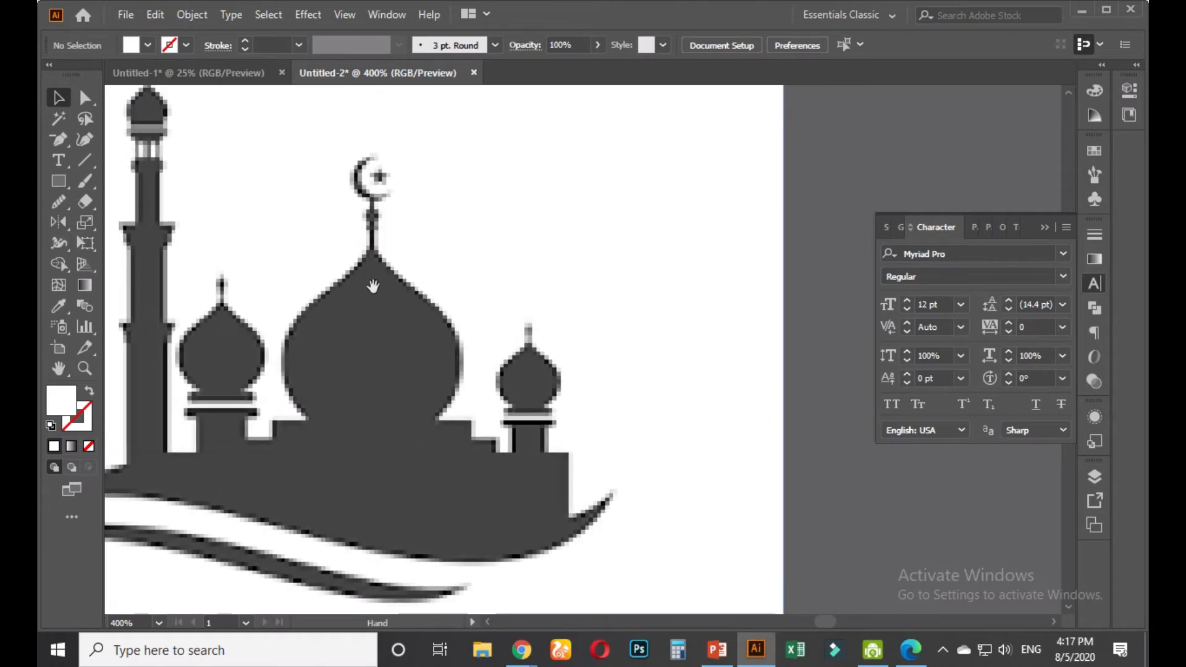
{"action": "left_click", "coordinate": [66, 142]}
{"action": "left_click", "coordinate": [129, 140]}
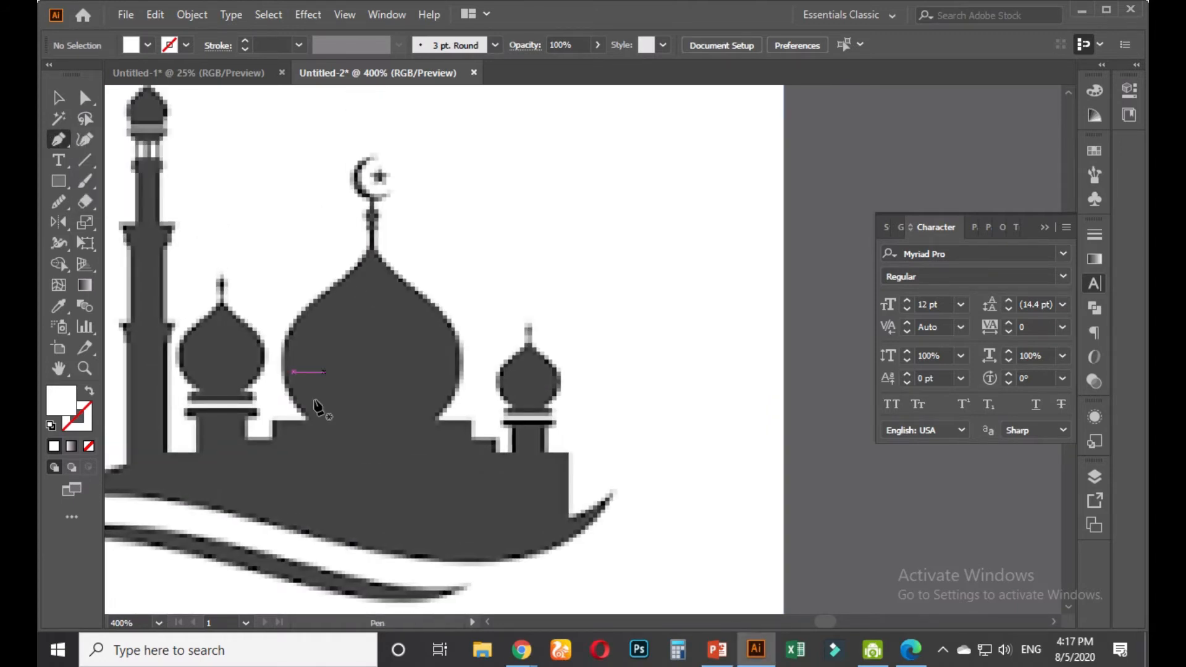
{"action": "left_click", "coordinate": [369, 247]}
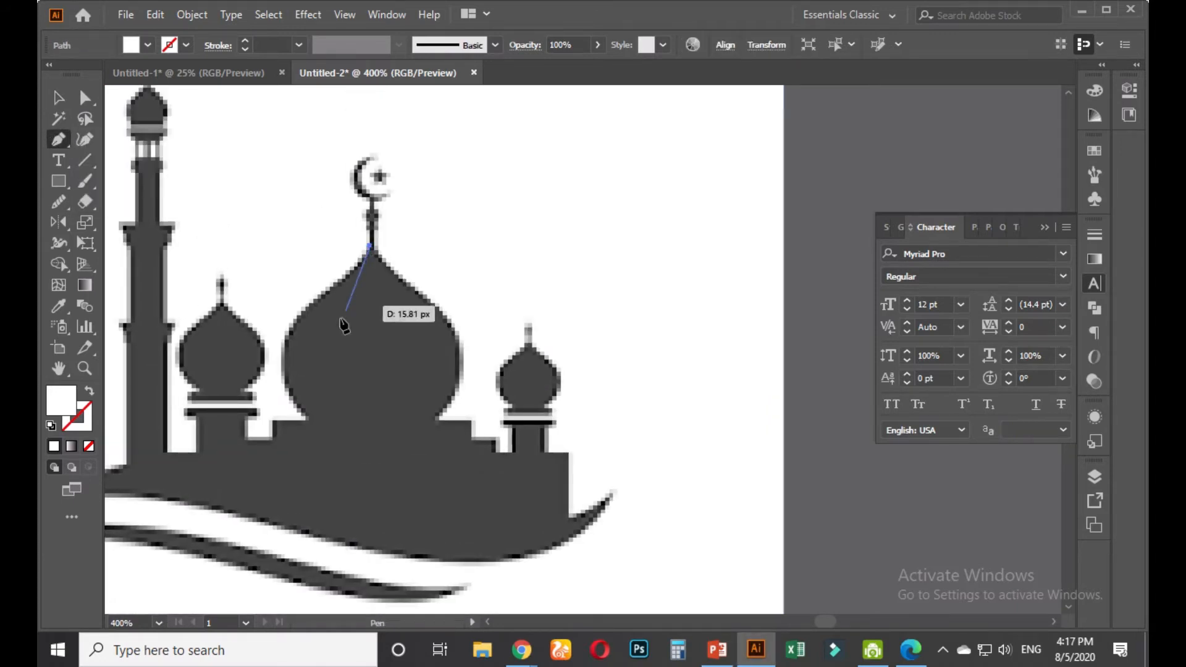
{"action": "left_click_drag", "start_coordinate": [285, 360], "coordinate": [294, 389]}
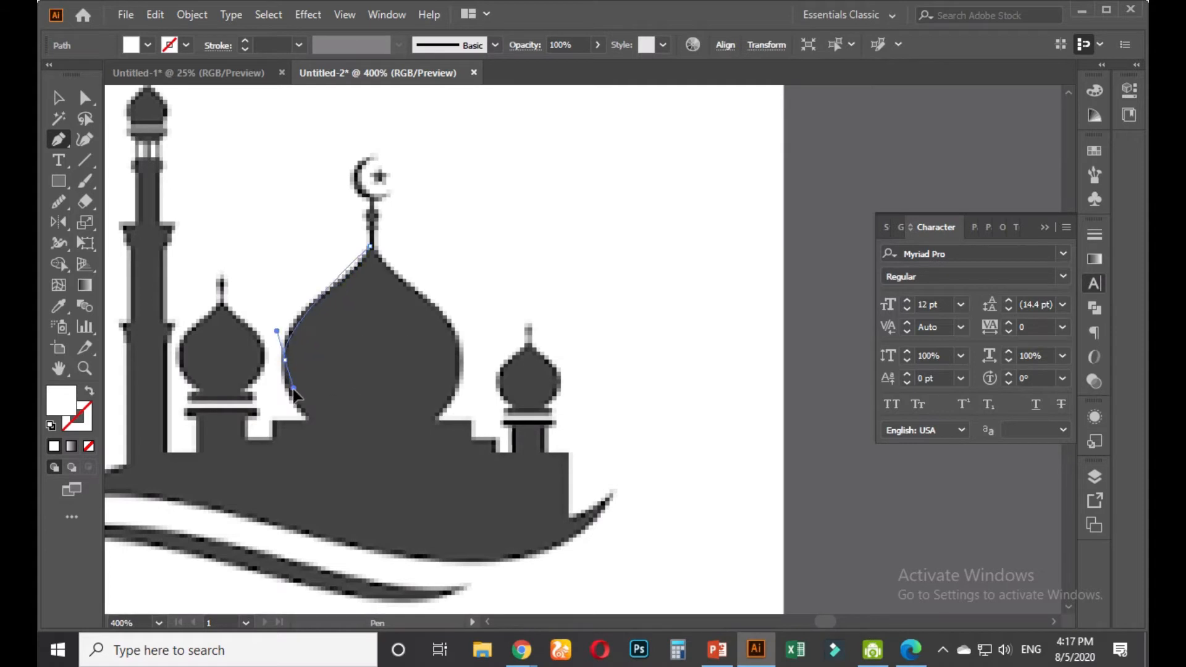
{"action": "key", "text": "ctrl+z"}
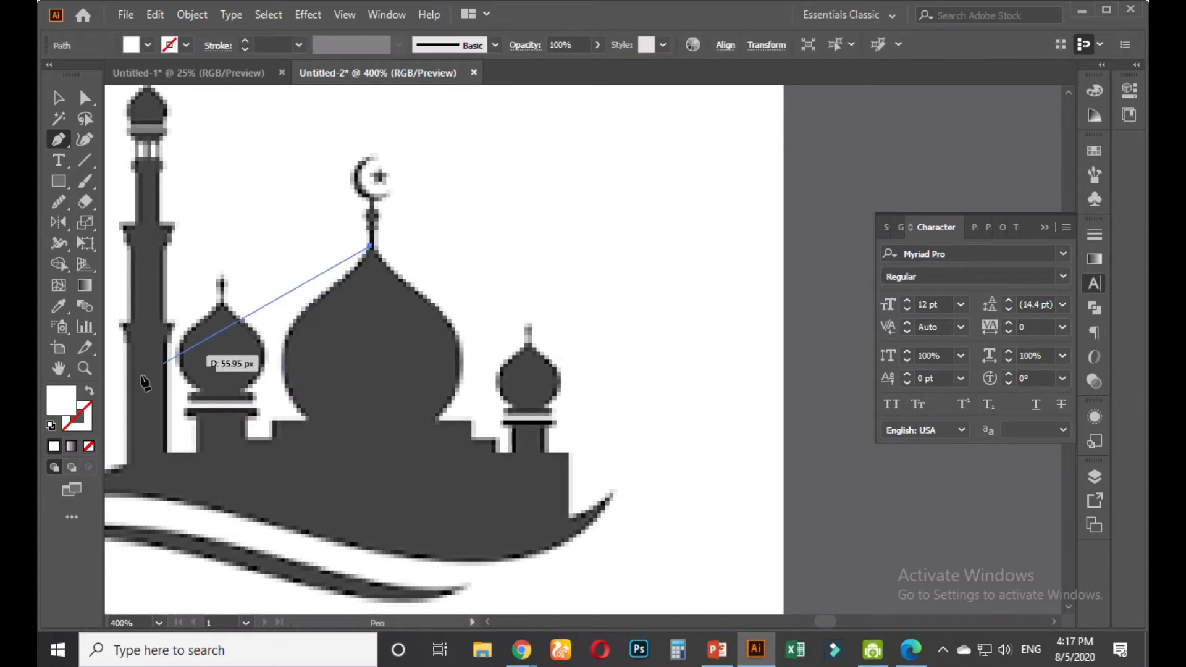
{"action": "left_click", "coordinate": [91, 390]}
Try to trace the left curve of the large dome down to its base with the Pen tool, and undo the attempts
{"action": "left_click_drag", "start_coordinate": [299, 322], "coordinate": [266, 337]}
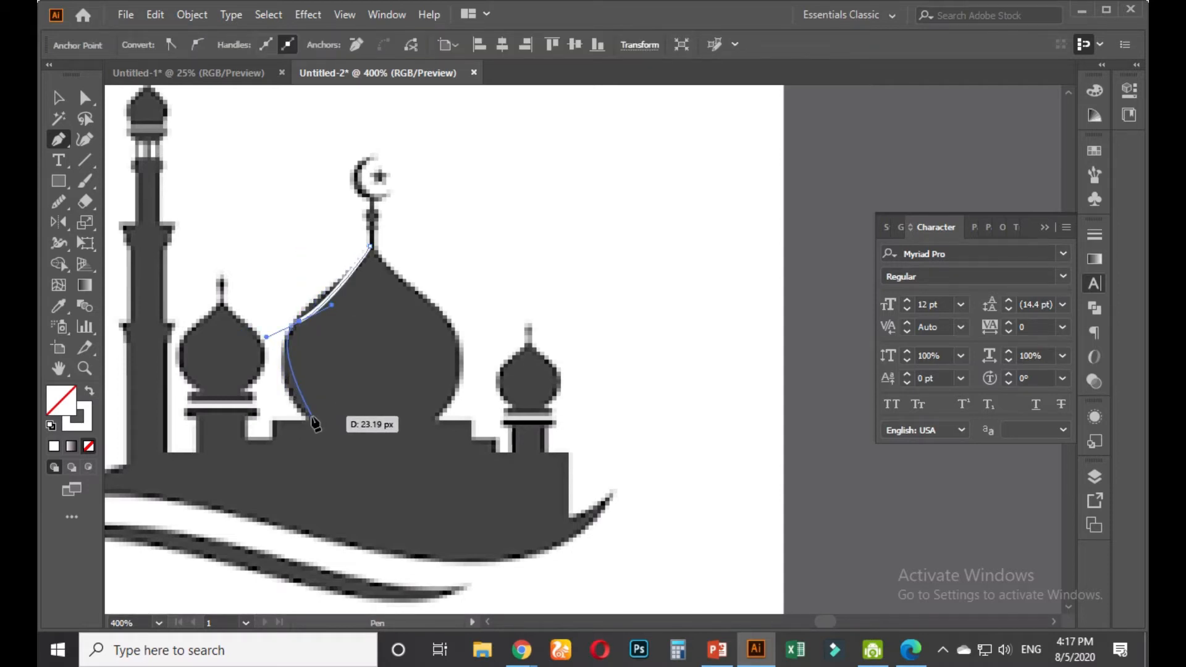
{"action": "left_click_drag", "start_coordinate": [310, 417], "coordinate": [321, 425]}
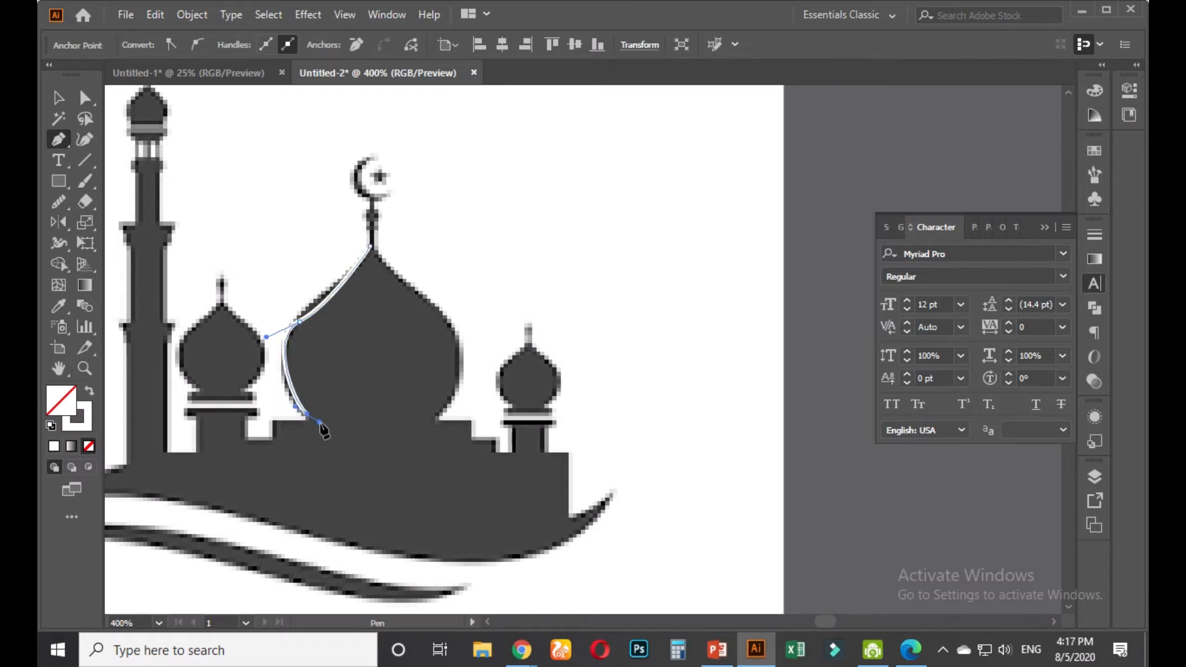
{"action": "key", "text": "ctrl+z"}
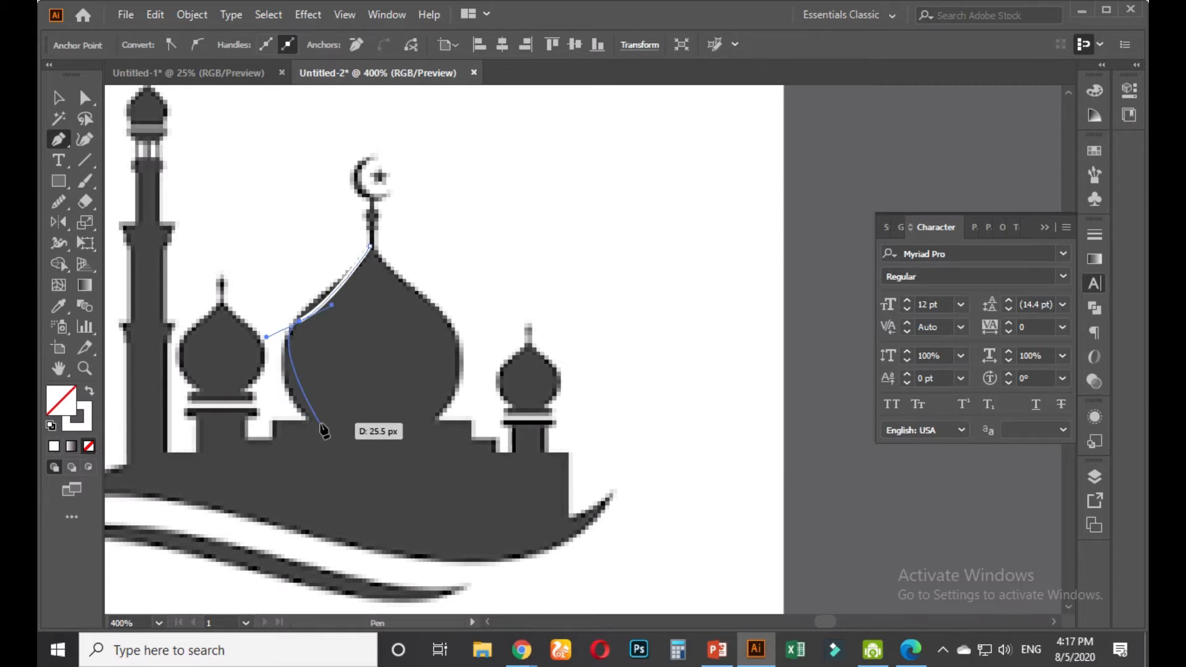
{"action": "key", "text": "ctrl+z"}
{"action": "left_click_drag", "start_coordinate": [288, 347], "coordinate": [288, 369]}
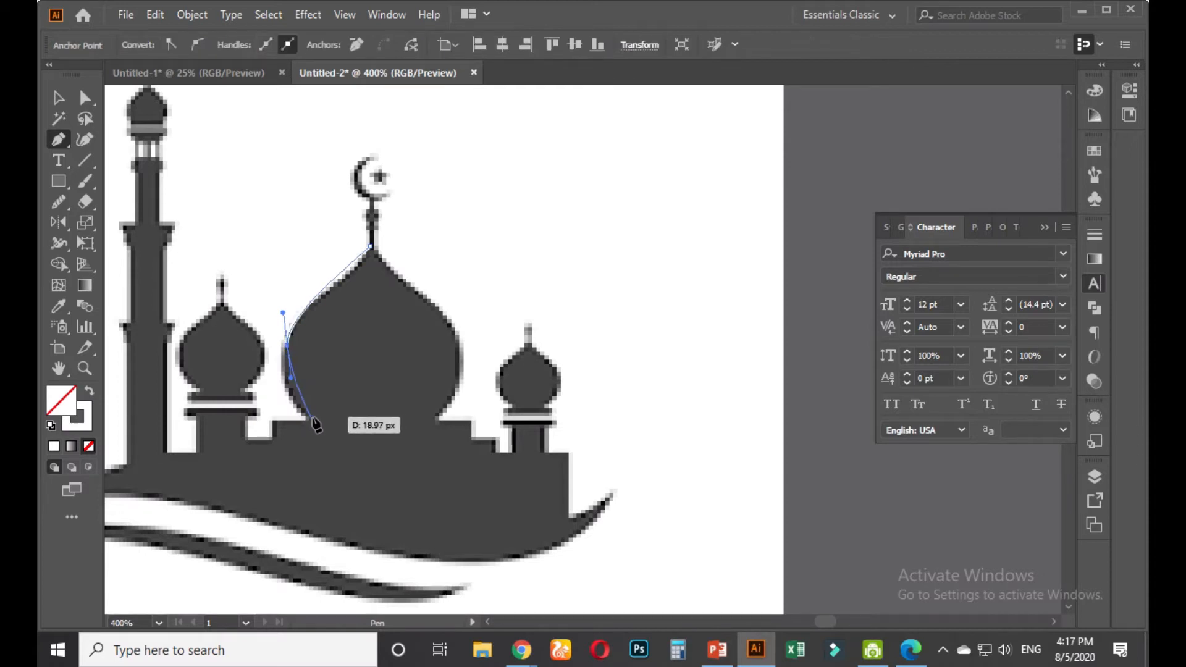
{"action": "left_click", "coordinate": [312, 418]}
{"action": "left_click_drag", "start_coordinate": [312, 415], "coordinate": [320, 423]}
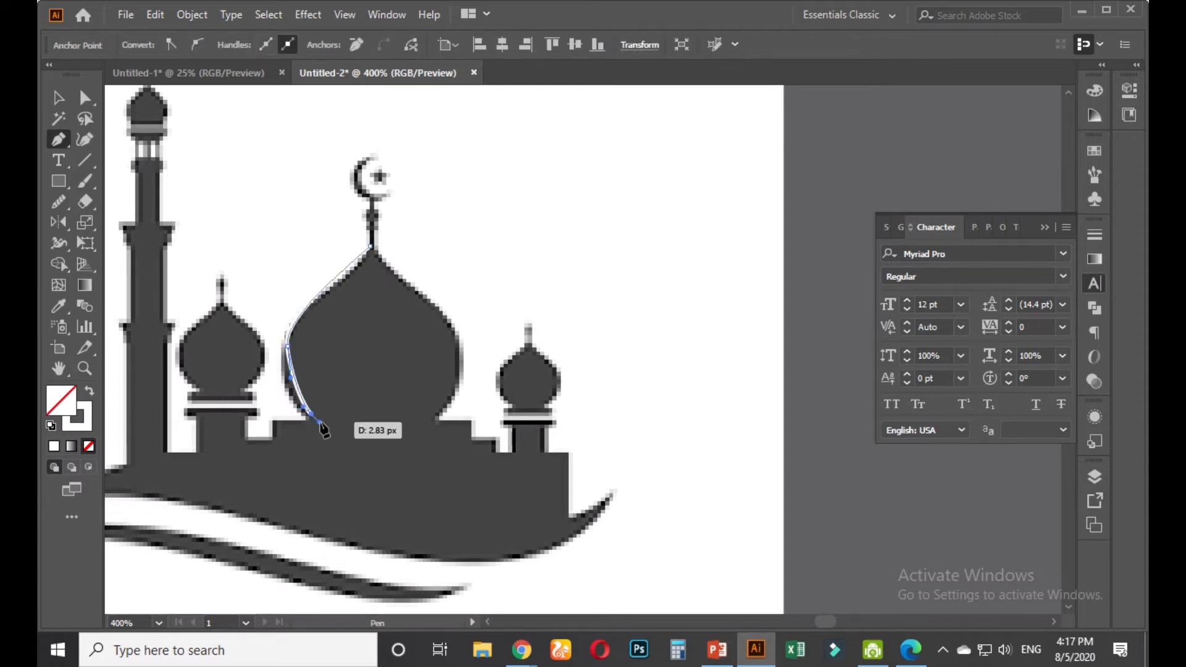
{"action": "key", "text": "ctrl+z"}
{"action": "key", "text": "ctrl+z"}
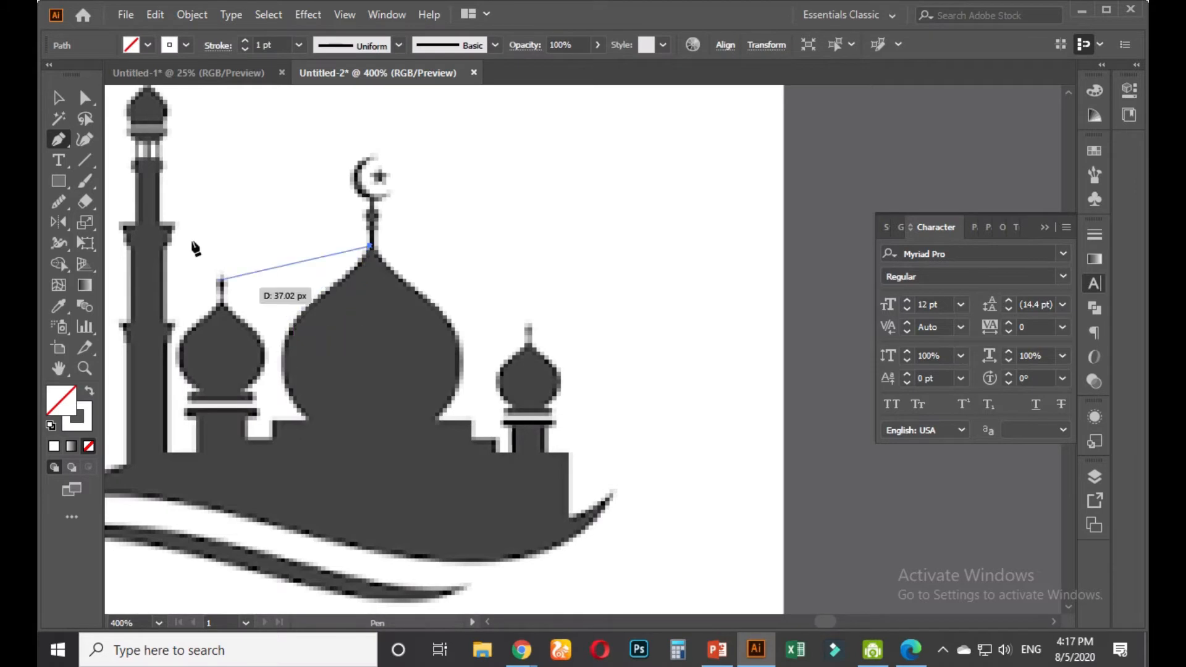
Trace the large dome's left curve from its tip to its base with the Pencil tool as a new path
{"action": "left_click", "coordinate": [69, 96]}
{"action": "left_click", "coordinate": [423, 254]}
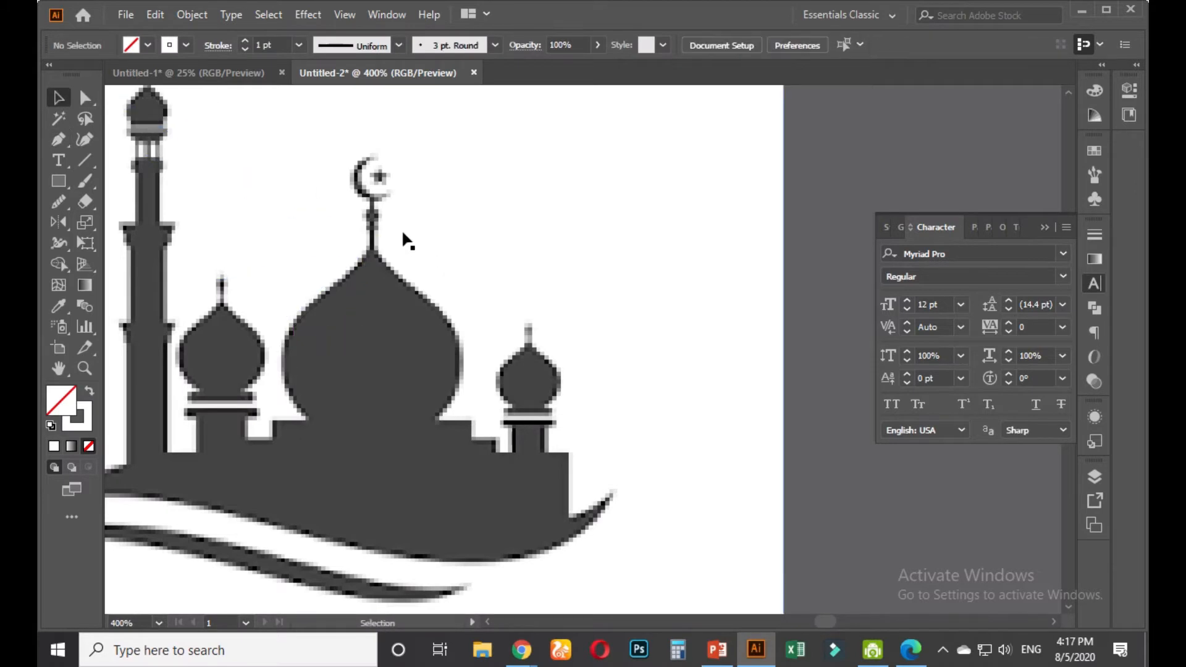
{"action": "left_click_drag", "start_coordinate": [58, 201], "coordinate": [122, 227]}
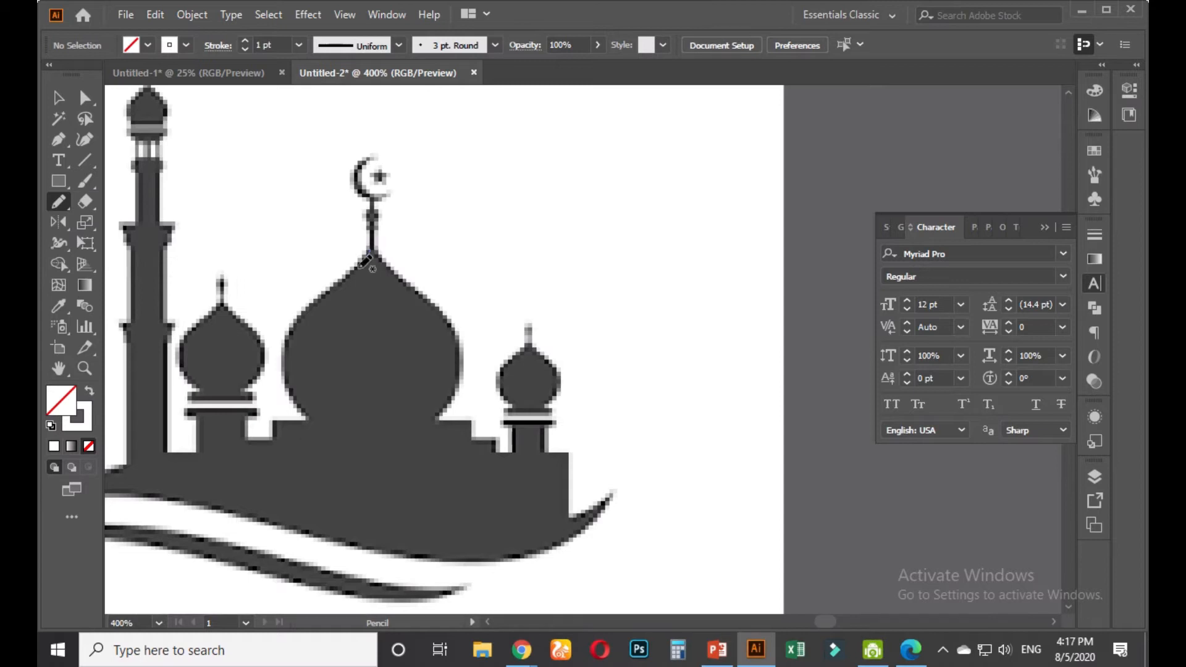
{"action": "left_click_drag", "start_coordinate": [302, 400], "coordinate": [312, 418]}
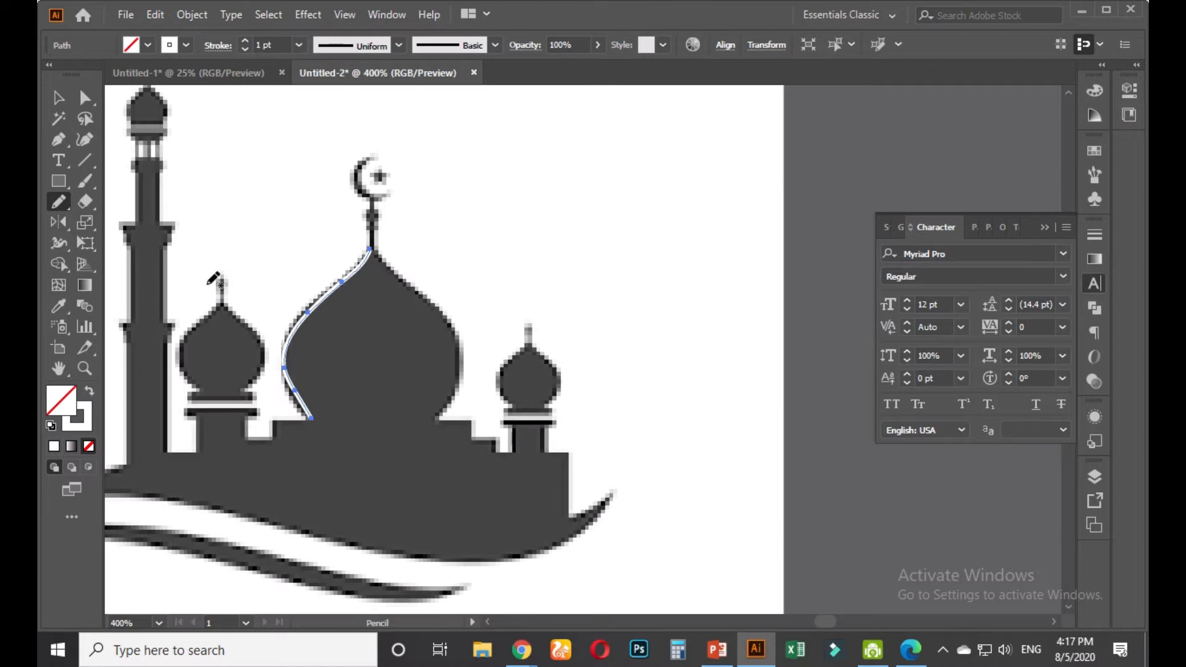
Even out the traced left curve of the large dome with several strokes of the Smooth tool
{"action": "left_click_drag", "start_coordinate": [58, 201], "coordinate": [104, 239]}
{"action": "left_click", "coordinate": [106, 242]}
{"action": "left_click_drag", "start_coordinate": [296, 327], "coordinate": [372, 254]}
{"action": "mouse_move", "coordinate": [293, 338]}
{"action": "left_mouse_down"}
{"action": "mouse_move", "coordinate": [332, 448]}
{"action": "mouse_move", "coordinate": [290, 330]}
{"action": "mouse_move", "coordinate": [365, 260]}
{"action": "mouse_move", "coordinate": [359, 279]}
{"action": "left_mouse_up"}
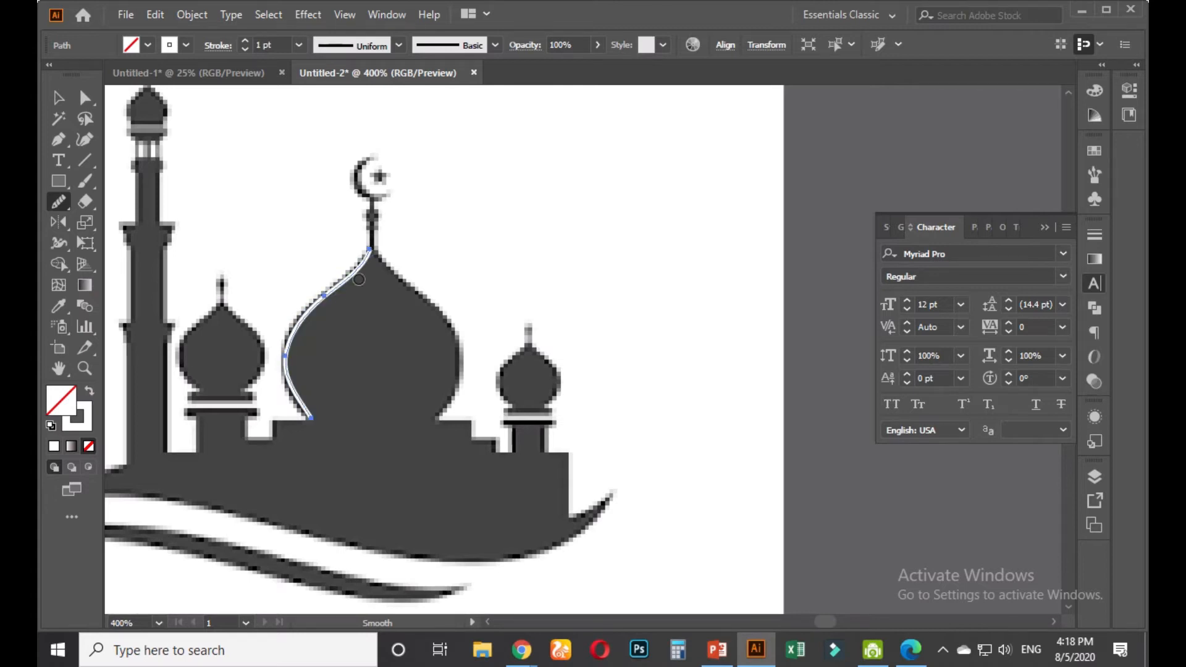
{"action": "left_click_drag", "start_coordinate": [294, 365], "coordinate": [372, 291]}
{"action": "left_click_drag", "start_coordinate": [273, 392], "coordinate": [377, 287]}
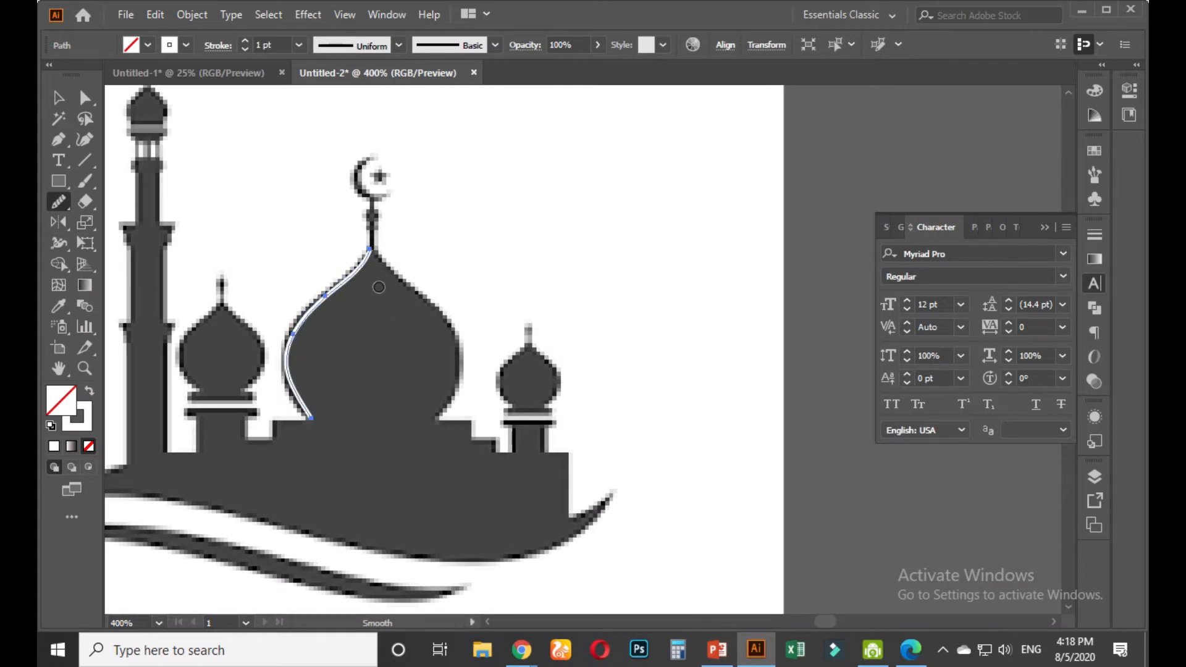
{"action": "left_click", "coordinate": [58, 97]}
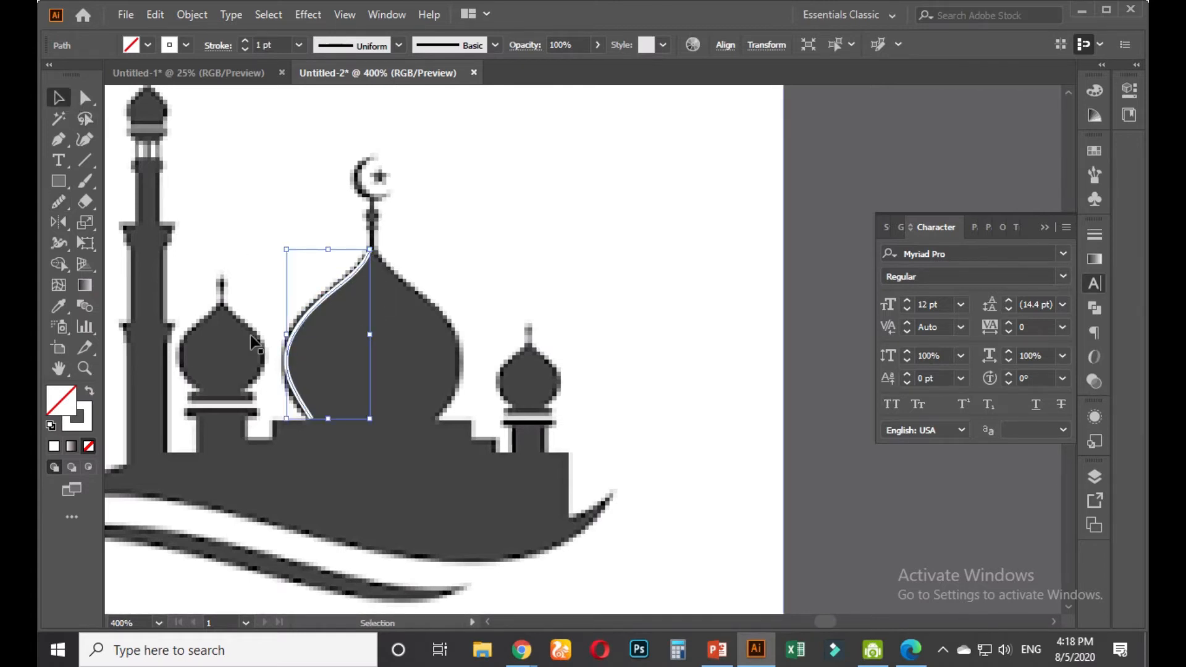
Extend the curve's lower end with the Pen tool along the stepped base: about 10 px outward, about 6 px down, and outward again
{"action": "left_click", "coordinate": [58, 139]}
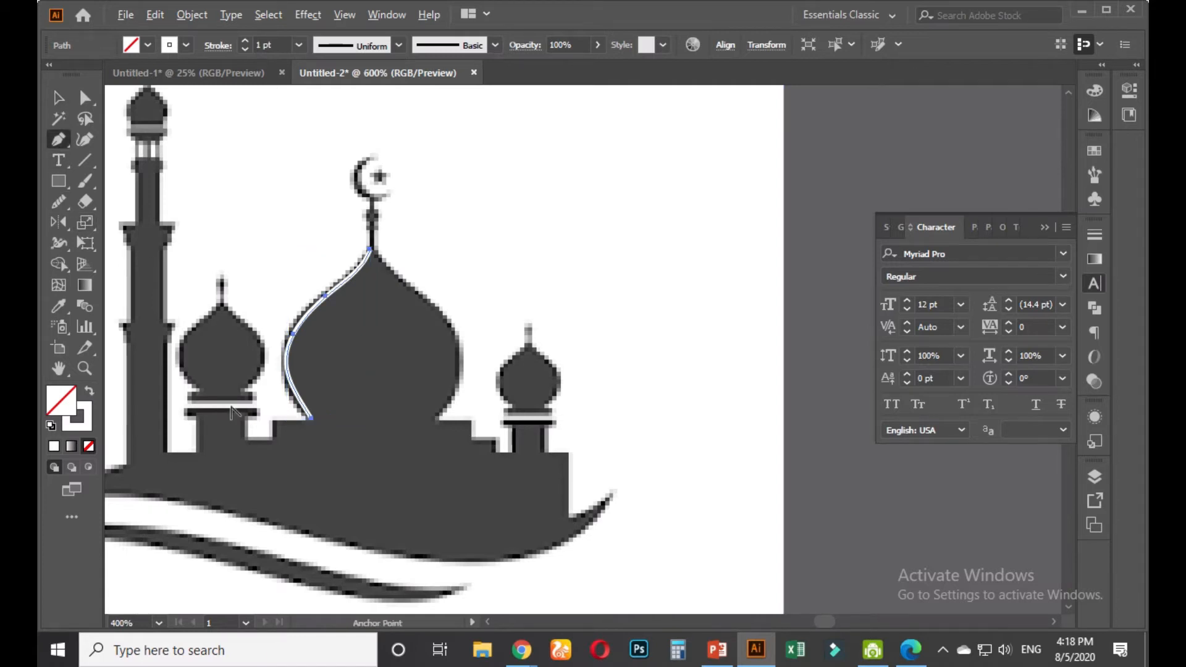
{"action": "scroll", "coordinate": [244, 413], "scroll_direction": "up", "scroll_amount": 3}
{"action": "left_click_drag", "start_coordinate": [444, 428], "coordinate": [334, 436]}
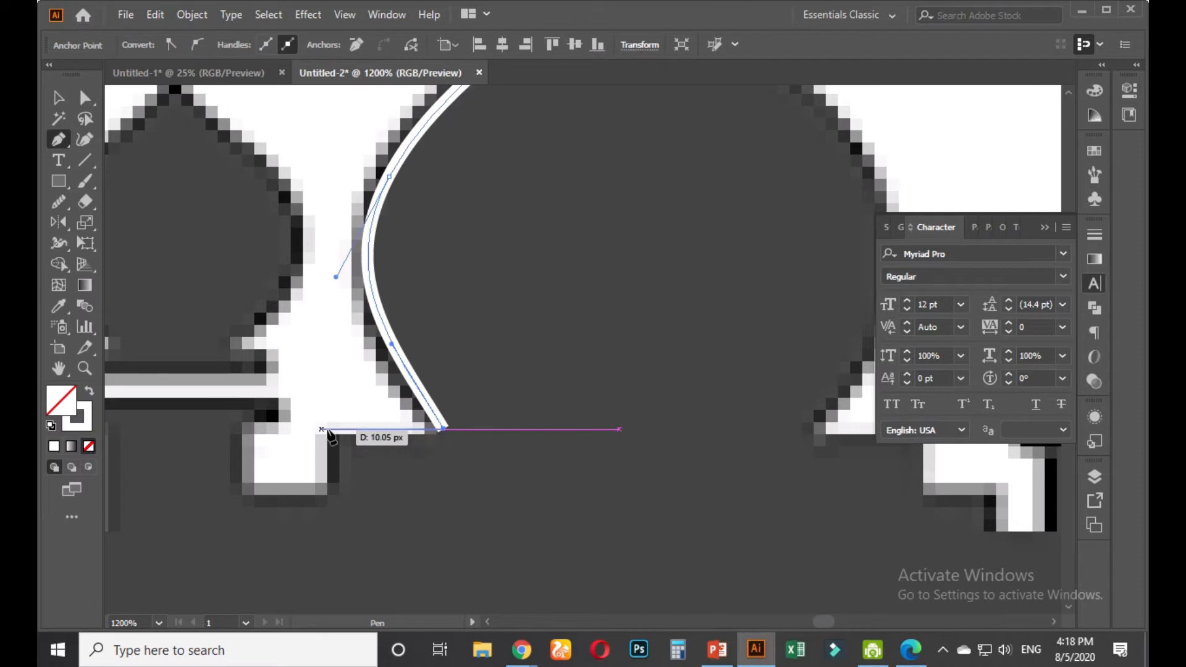
{"action": "left_click", "coordinate": [322, 429]}
{"action": "scroll", "coordinate": [322, 430], "scroll_direction": "down", "scroll_amount": 2}
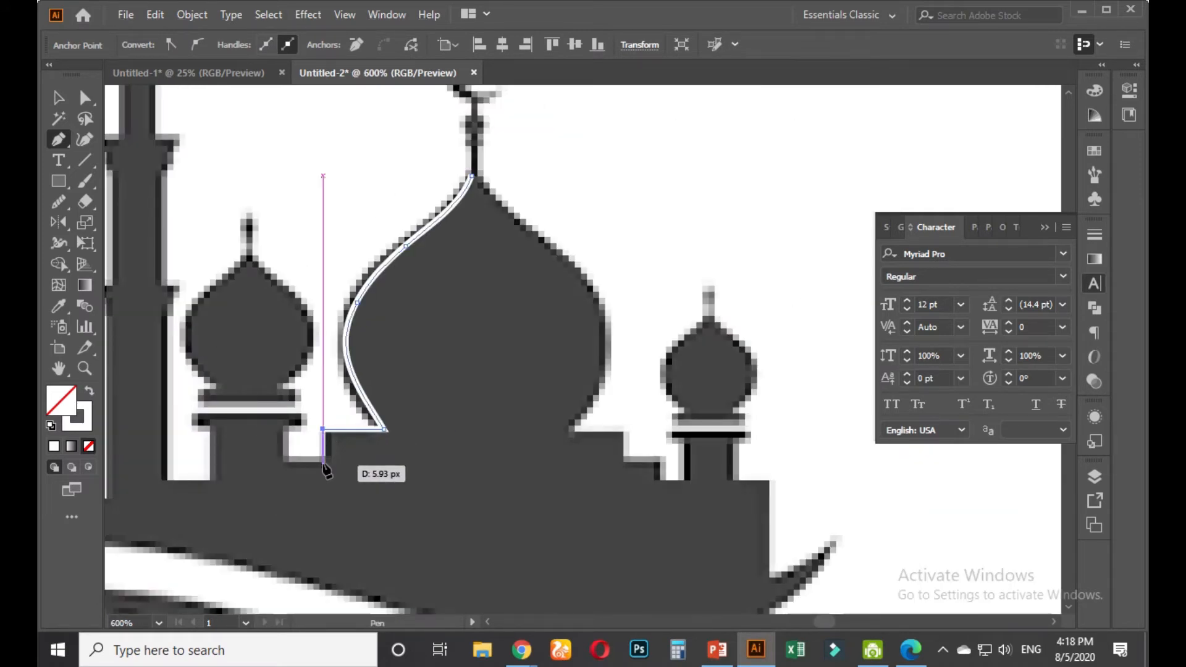
{"action": "left_click", "coordinate": [323, 462]}
{"action": "left_click", "coordinate": [282, 464]}
Close the half-mosque outline with a drop of about 7 px, a 32 px bottom edge to the centre, and a vertical line to the dome's tip
{"action": "scroll", "coordinate": [282, 472], "scroll_direction": "down", "scroll_amount": 1}
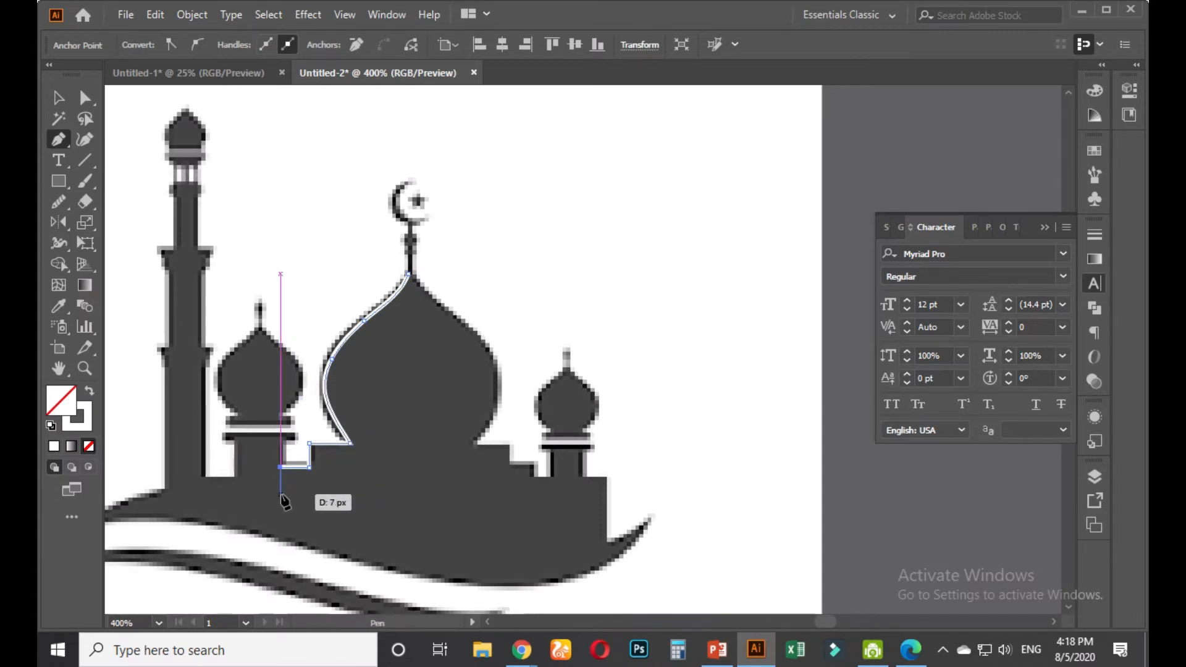
{"action": "left_click", "coordinate": [281, 494]}
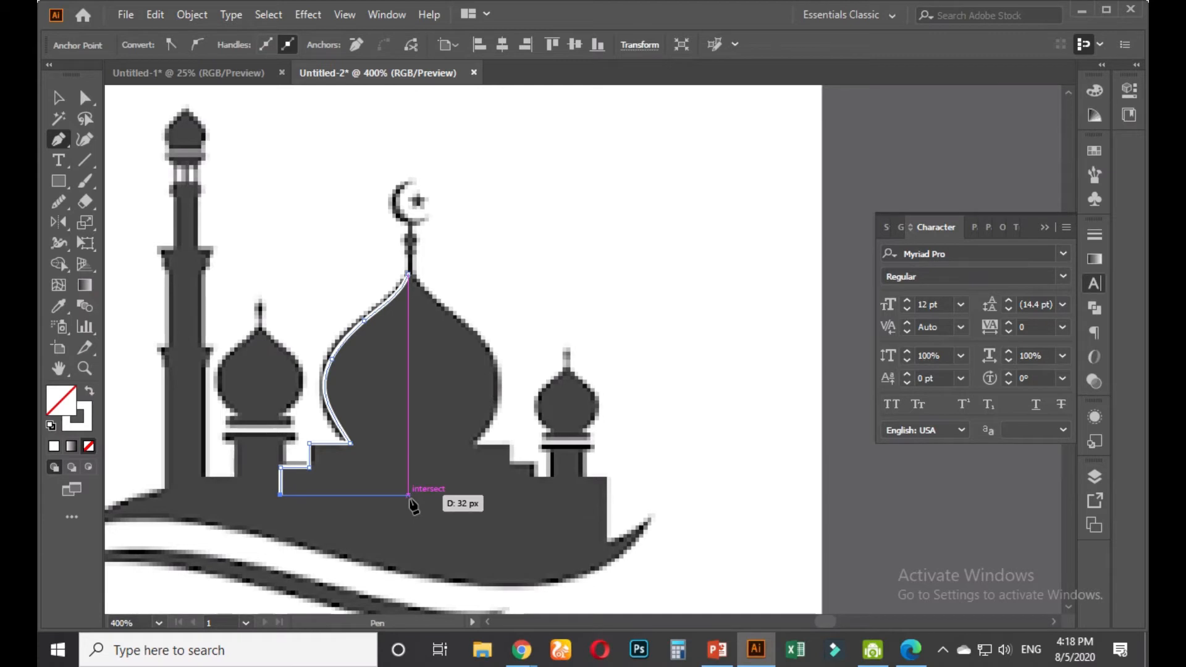
{"action": "left_click", "coordinate": [410, 495]}
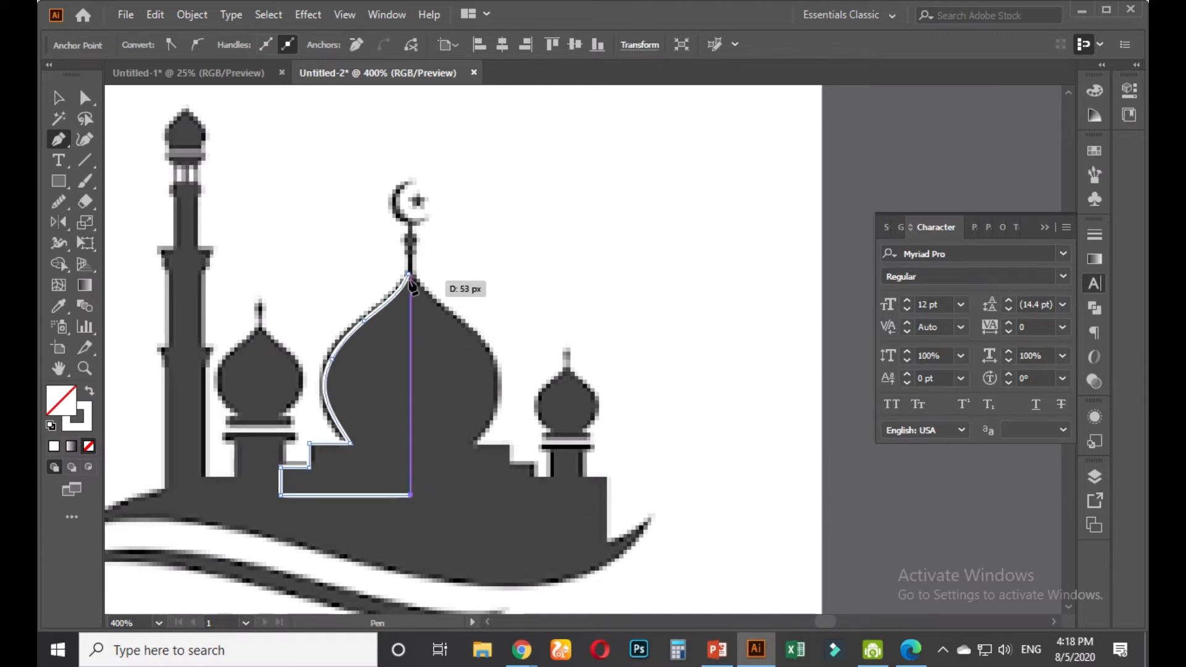
{"action": "left_click", "coordinate": [409, 274]}
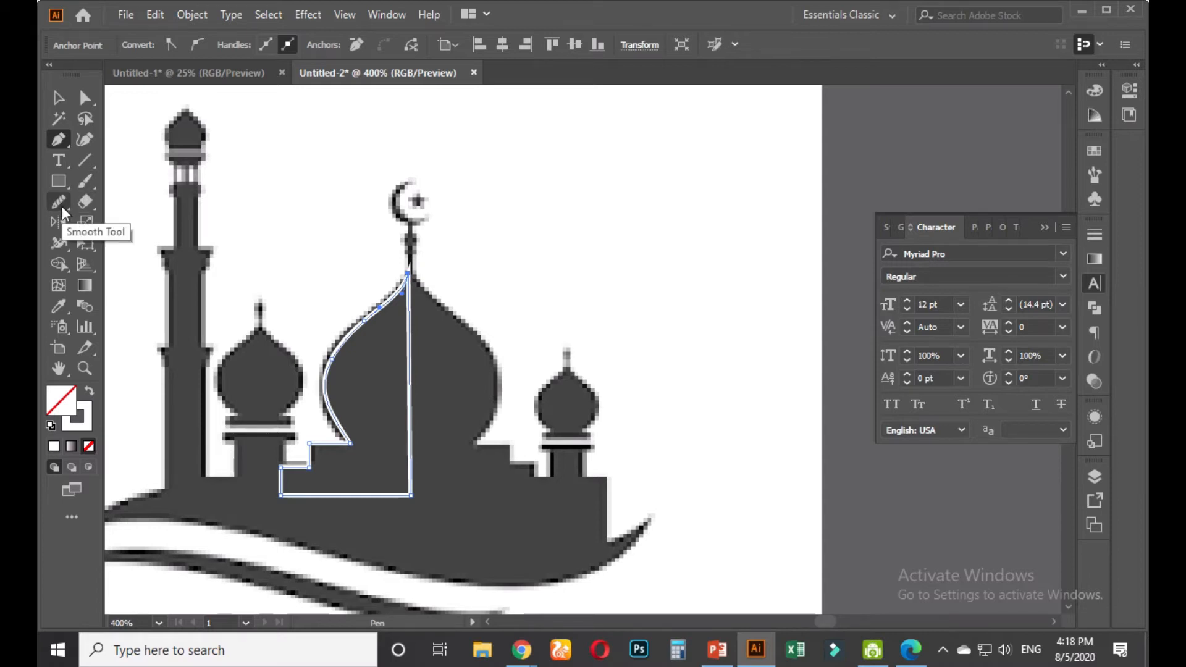
Swap the half-mosque shape's fill and stroke, and fill it with the grey sampled from outside the artboard using the Eyedropper
{"action": "double_click", "coordinate": [59, 223]}
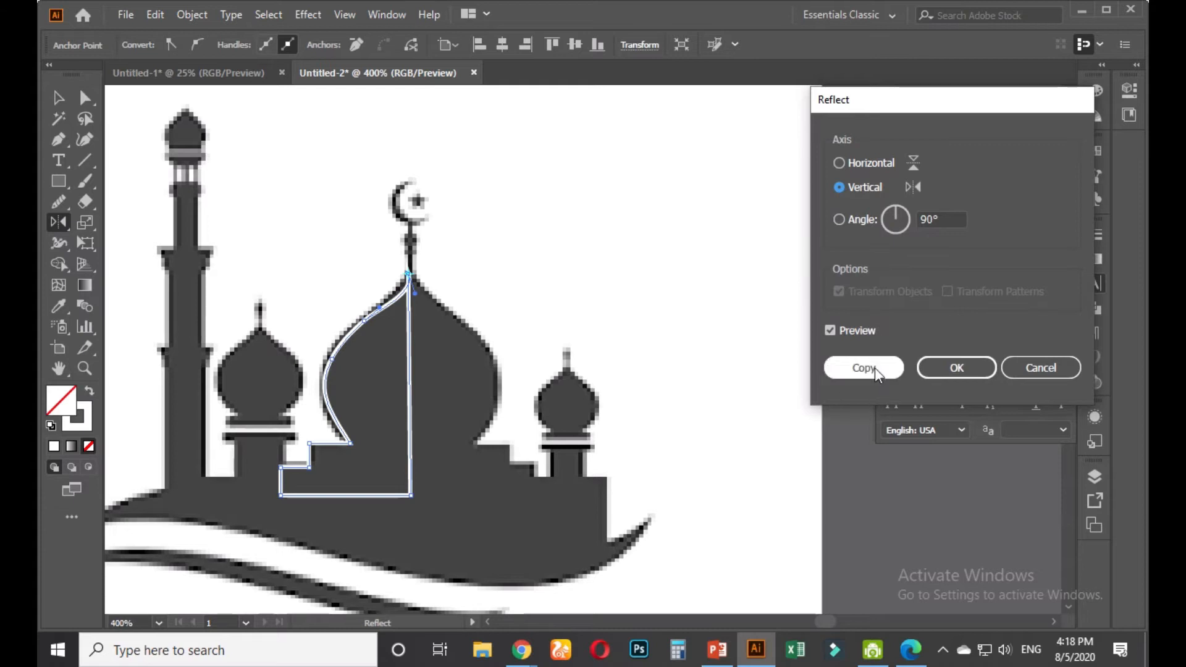
{"action": "left_click", "coordinate": [1047, 375]}
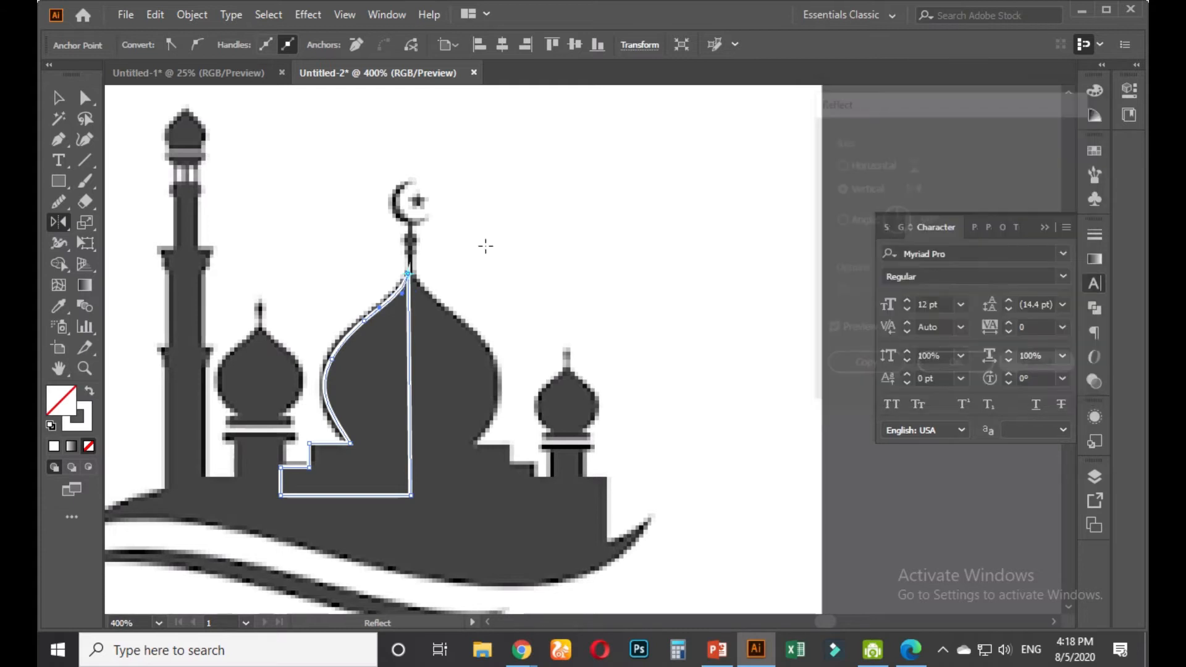
{"action": "left_click", "coordinate": [90, 391]}
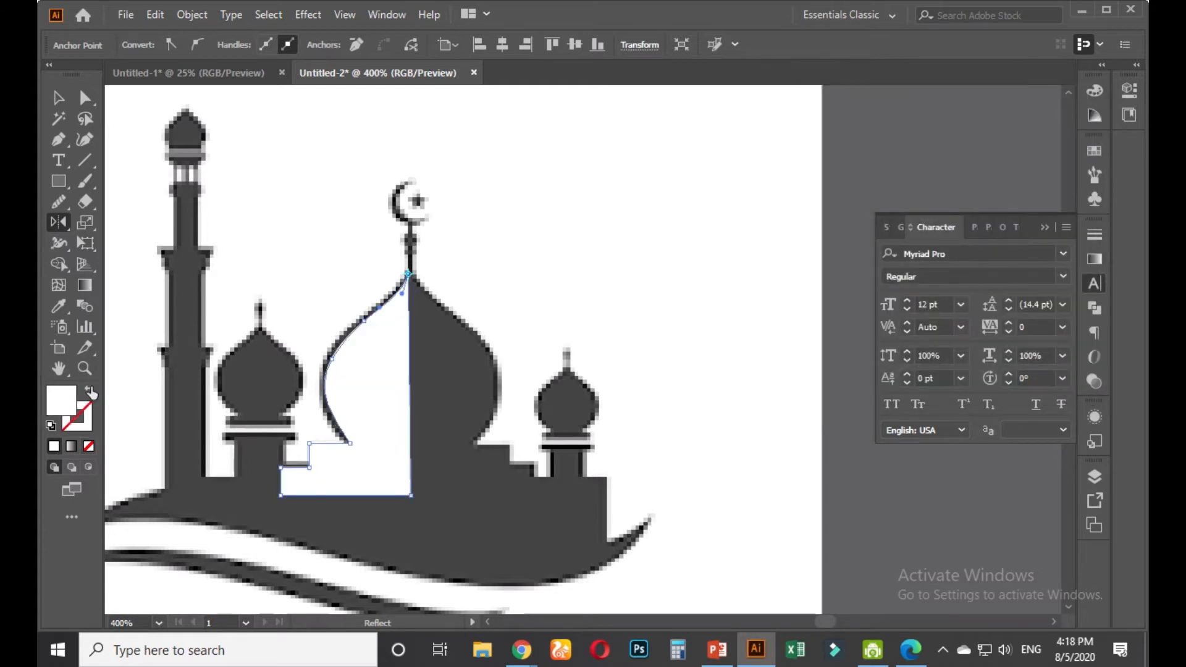
{"action": "left_click", "coordinate": [59, 307]}
{"action": "left_click", "coordinate": [918, 485]}
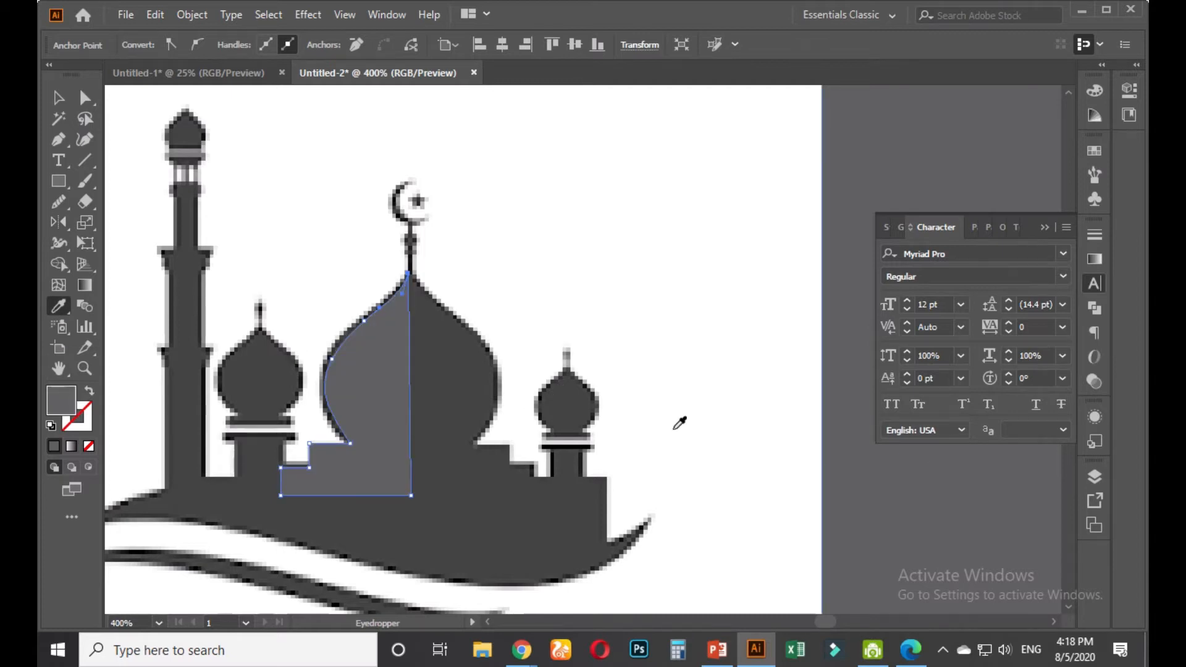
Try to straighten the grey half-dome's vertical centre edge by shifting its lower corner anchor slightly towards the shape
{"action": "left_click", "coordinate": [58, 103]}
{"action": "left_click", "coordinate": [326, 207]}
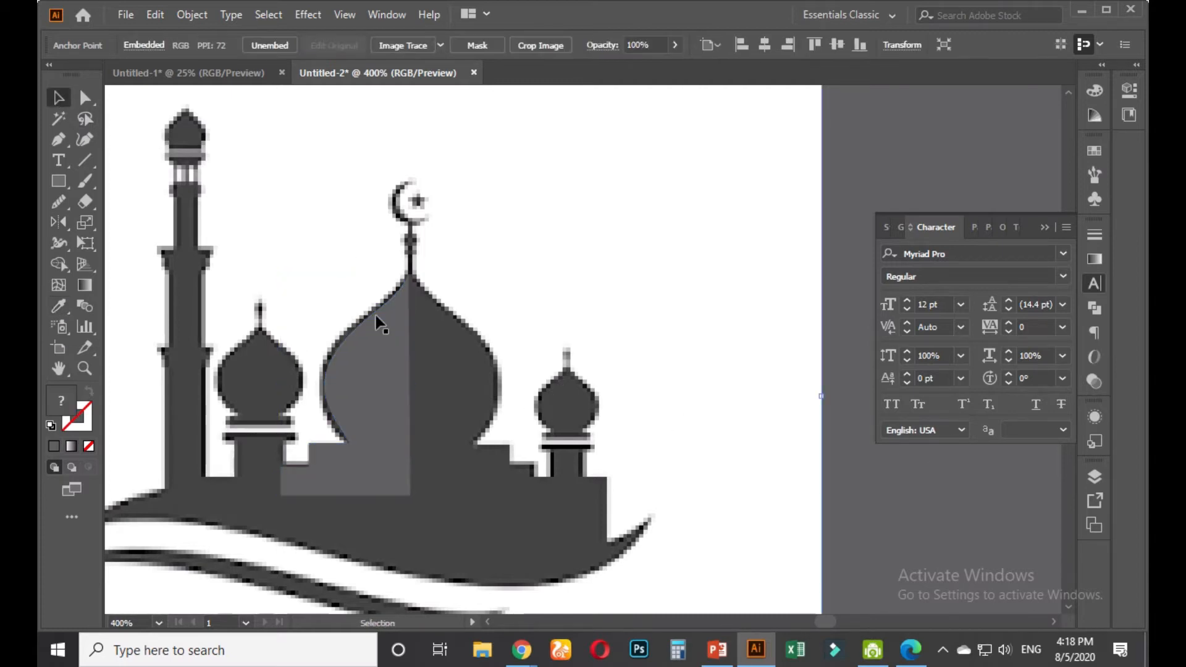
{"action": "left_click", "coordinate": [374, 316]}
{"action": "scroll", "coordinate": [448, 343], "scroll_direction": "up", "scroll_amount": 1}
{"action": "scroll", "coordinate": [395, 349], "scroll_direction": "up", "scroll_amount": 1}
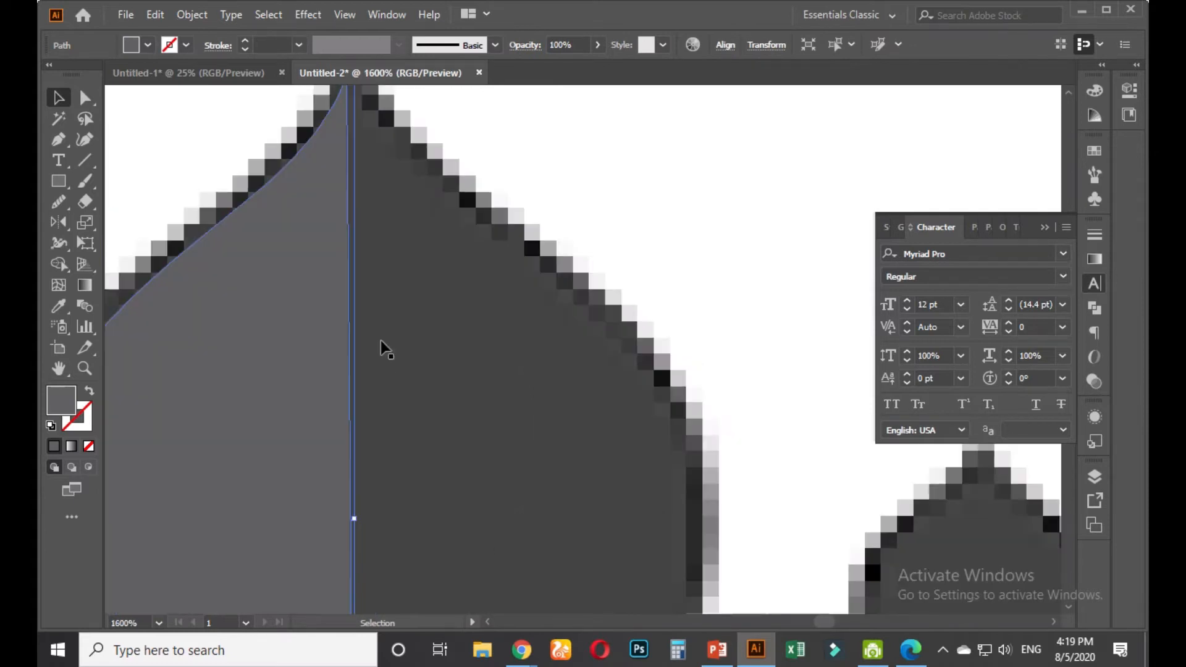
{"action": "scroll", "coordinate": [302, 302], "scroll_direction": "down", "scroll_amount": 1}
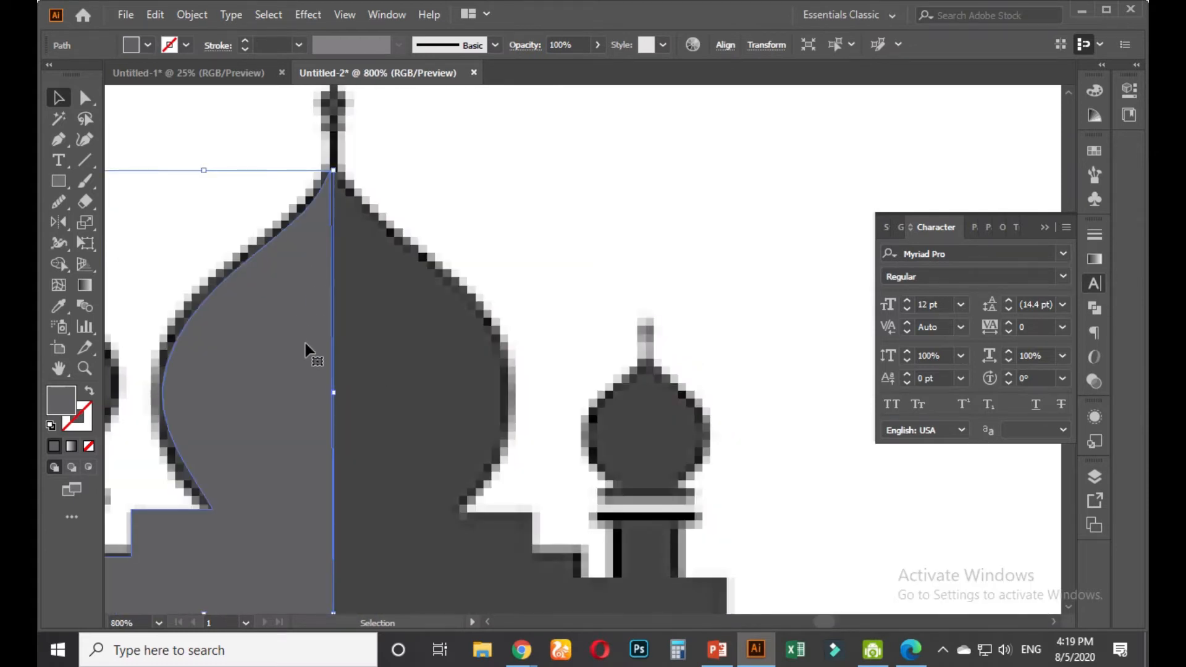
{"action": "scroll", "coordinate": [312, 360], "scroll_direction": "down", "scroll_amount": 1}
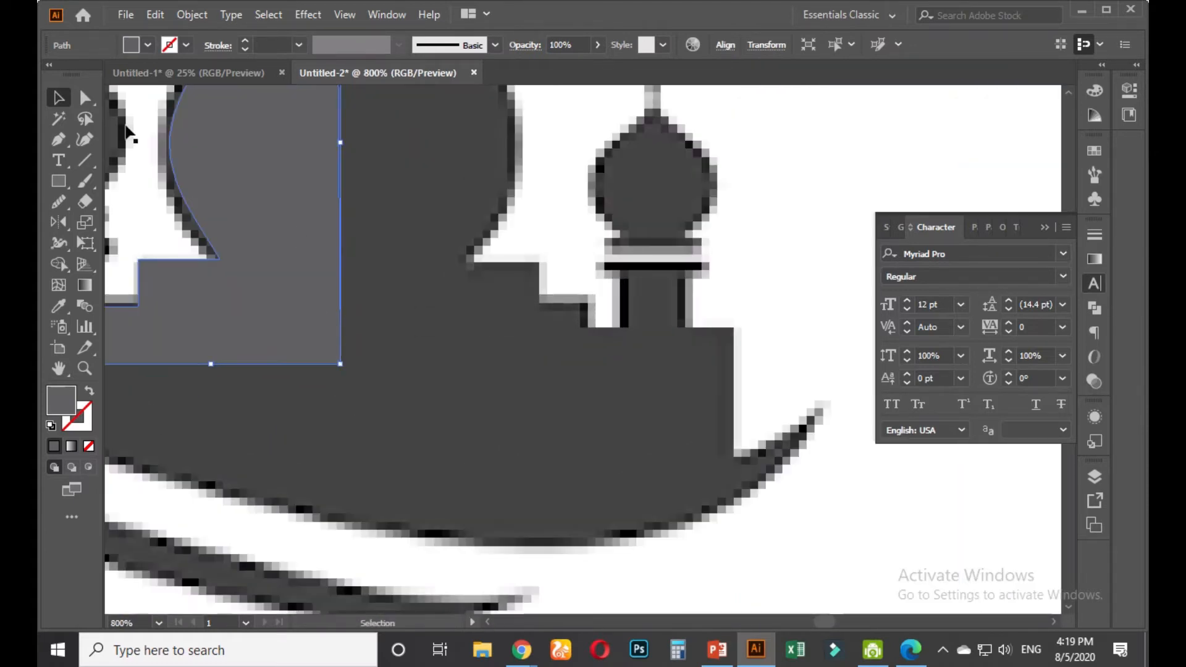
{"action": "left_click", "coordinate": [85, 97]}
{"action": "left_click_drag", "start_coordinate": [339, 365], "coordinate": [333, 364]}
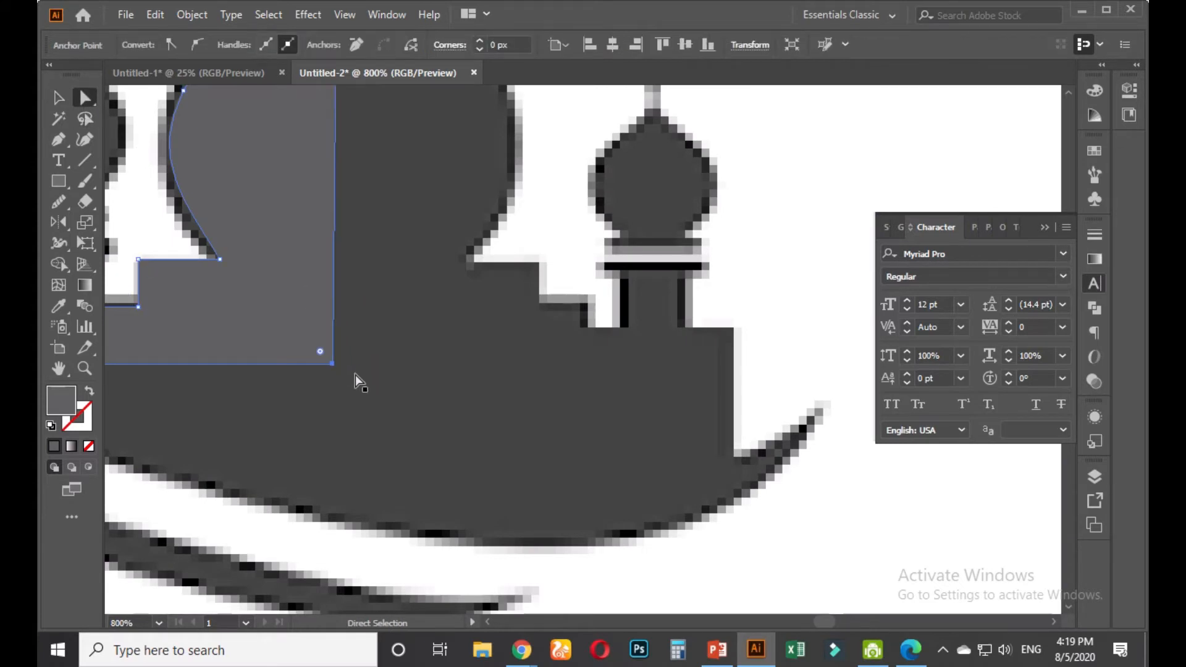
{"action": "key", "text": "ctrl+z"}
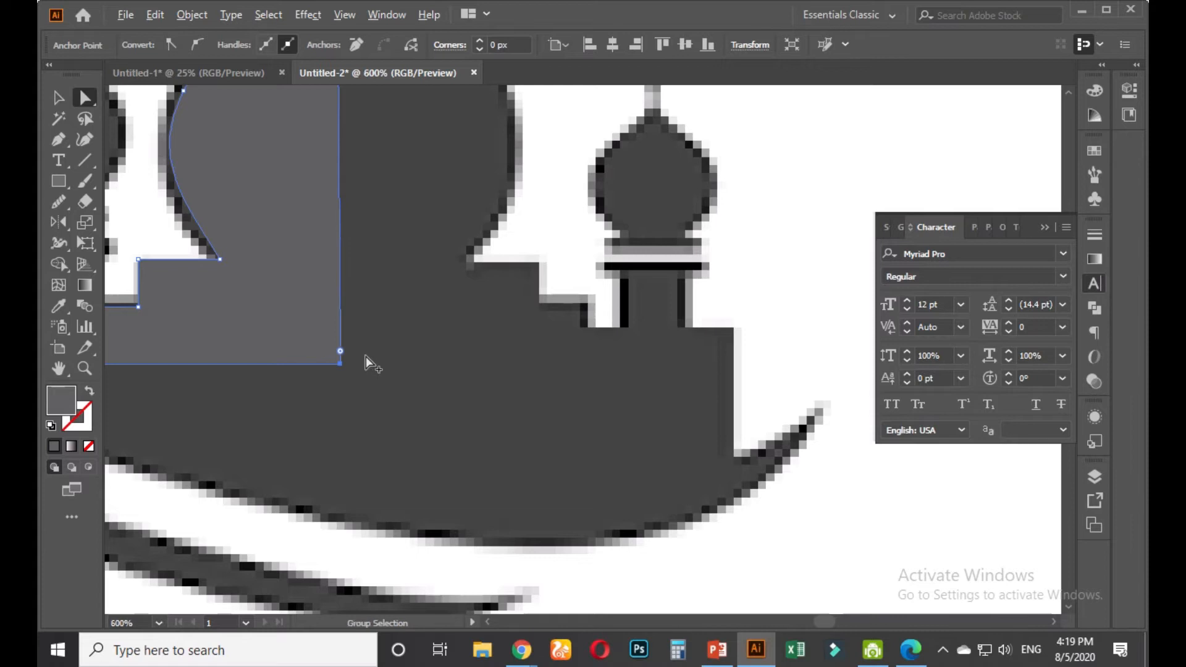
Try to line up the anchor at the half-dome's tip with its vertical centre edge
{"action": "scroll", "coordinate": [366, 357], "scroll_direction": "down", "scroll_amount": 2}
{"action": "scroll", "coordinate": [367, 328], "scroll_direction": "up", "scroll_amount": 2}
{"action": "scroll", "coordinate": [357, 257], "scroll_direction": "up", "scroll_amount": 2}
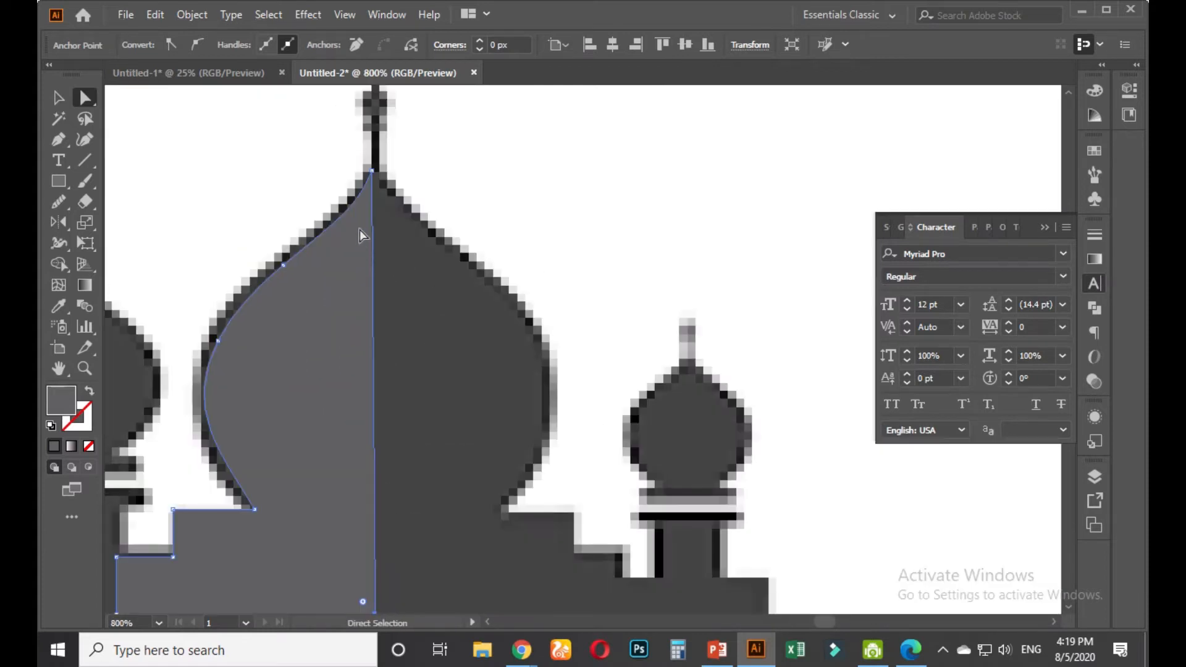
{"action": "left_click_drag", "start_coordinate": [373, 178], "coordinate": [437, 195]}
{"action": "key", "text": "Right"}
{"action": "key", "text": "Left"}
{"action": "key", "text": "Left"}
{"action": "left_click", "coordinate": [496, 214]}
{"action": "key", "text": "ctrl+z"}
{"action": "key", "text": "ctrl+z"}
{"action": "key", "text": "ctrl+z"}
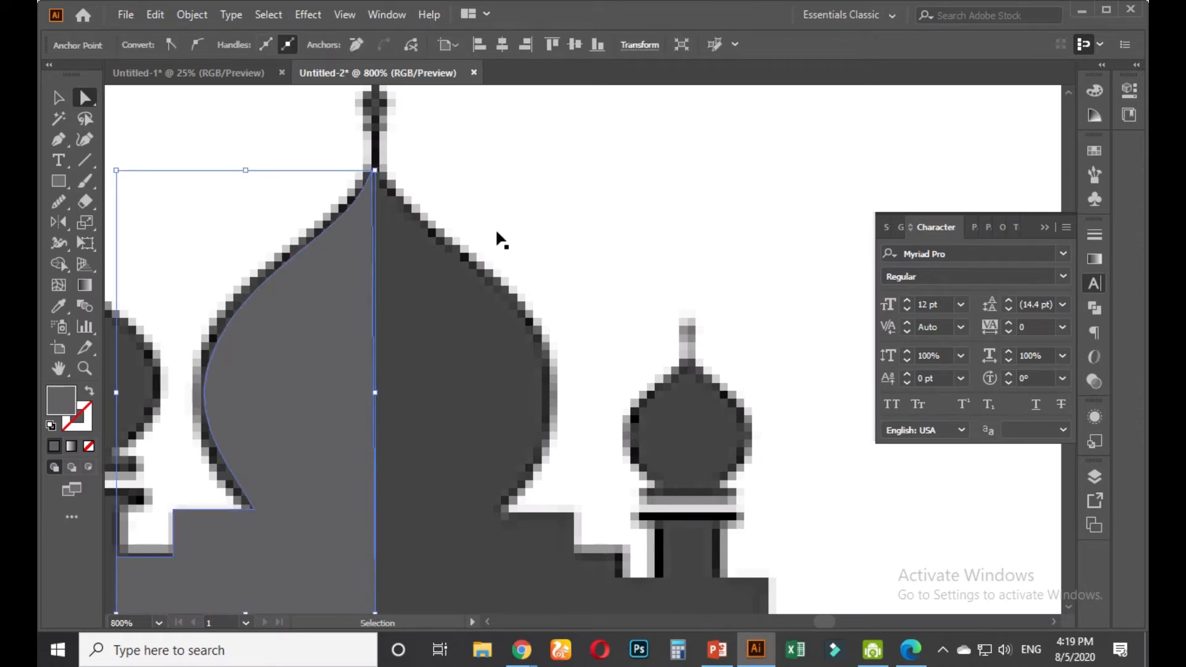
Undo the half-dome's grey fill, its vertical centre edge and its bottom edge
{"action": "key", "text": "ctrl+z"}
{"action": "key", "text": "ctrl+z"}
{"action": "key", "text": "ctrl+z"}
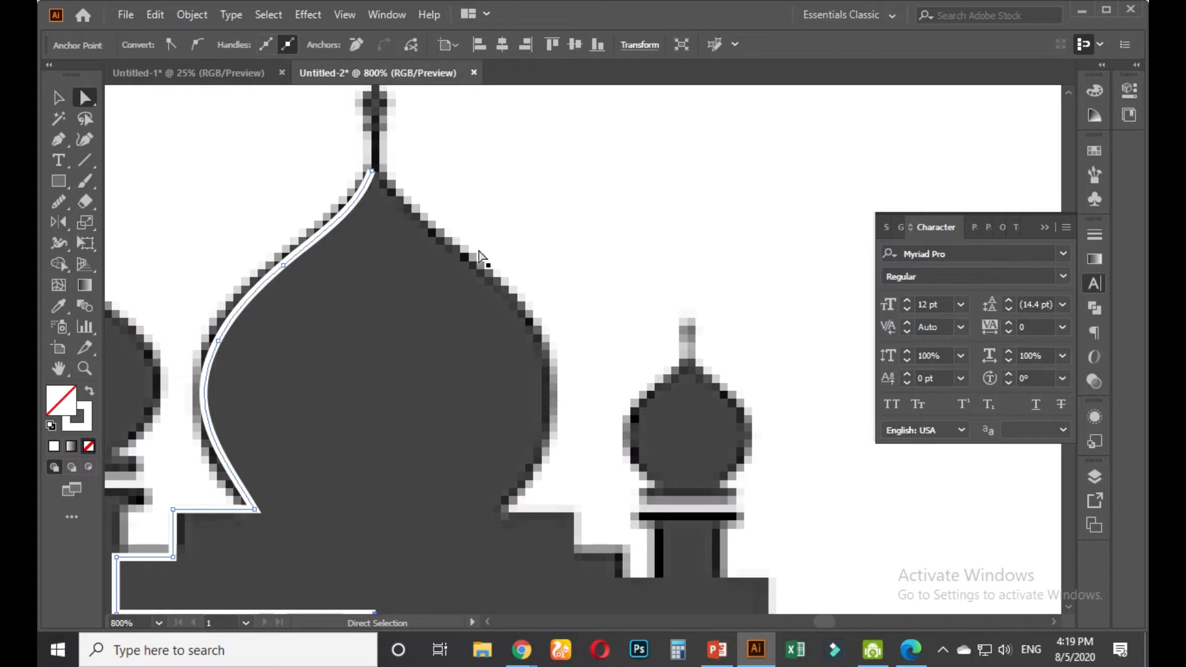
{"action": "scroll", "coordinate": [432, 298], "scroll_direction": "down", "scroll_amount": 1}
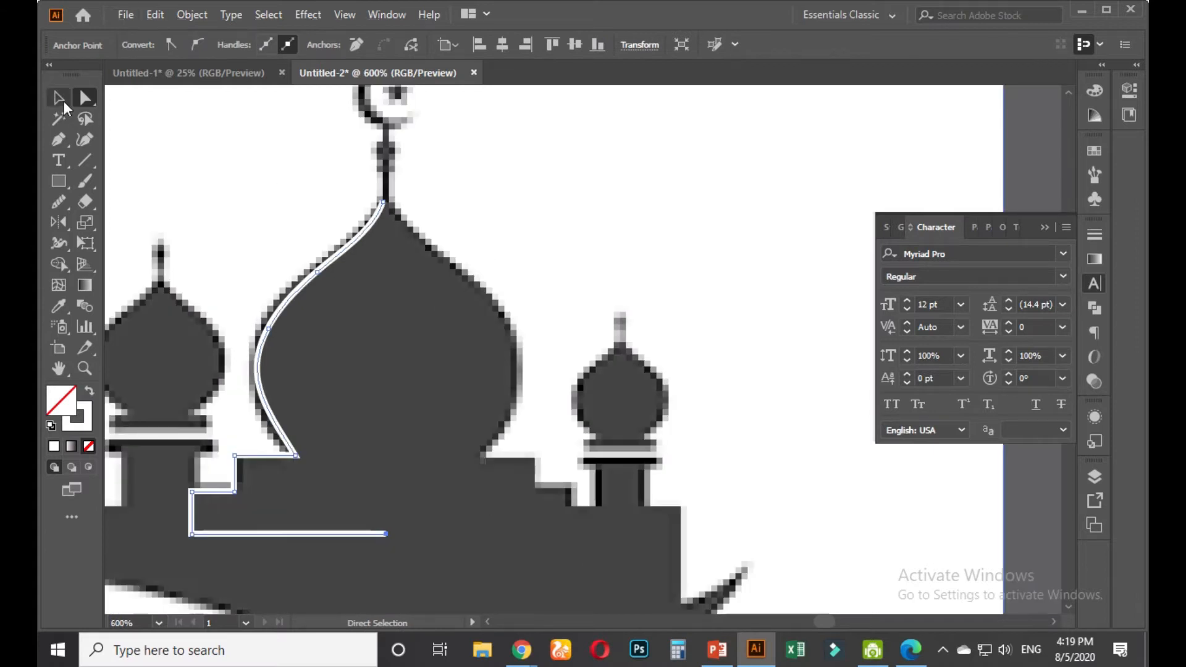
{"action": "key", "text": "ctrl+z"}
Redraw the half-dome's horizontal base edge and an about 57 px vertical centre edge with the Pen tool, closing the outline at the tip
{"action": "left_click", "coordinate": [58, 139]}
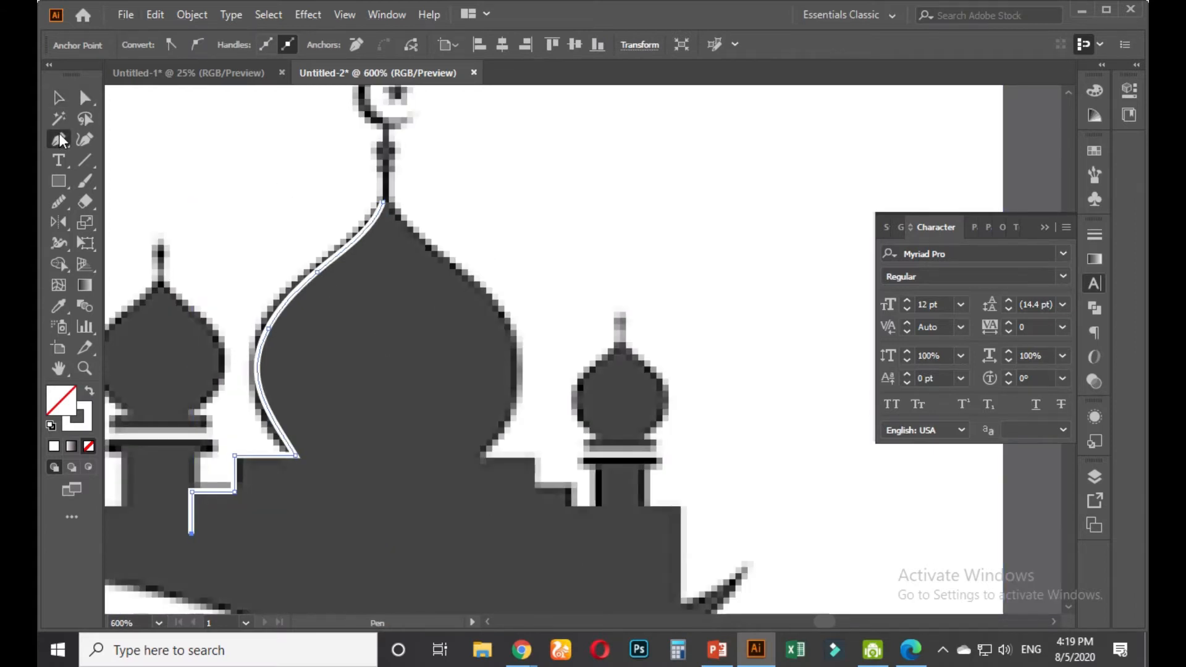
{"action": "left_click", "coordinate": [191, 534]}
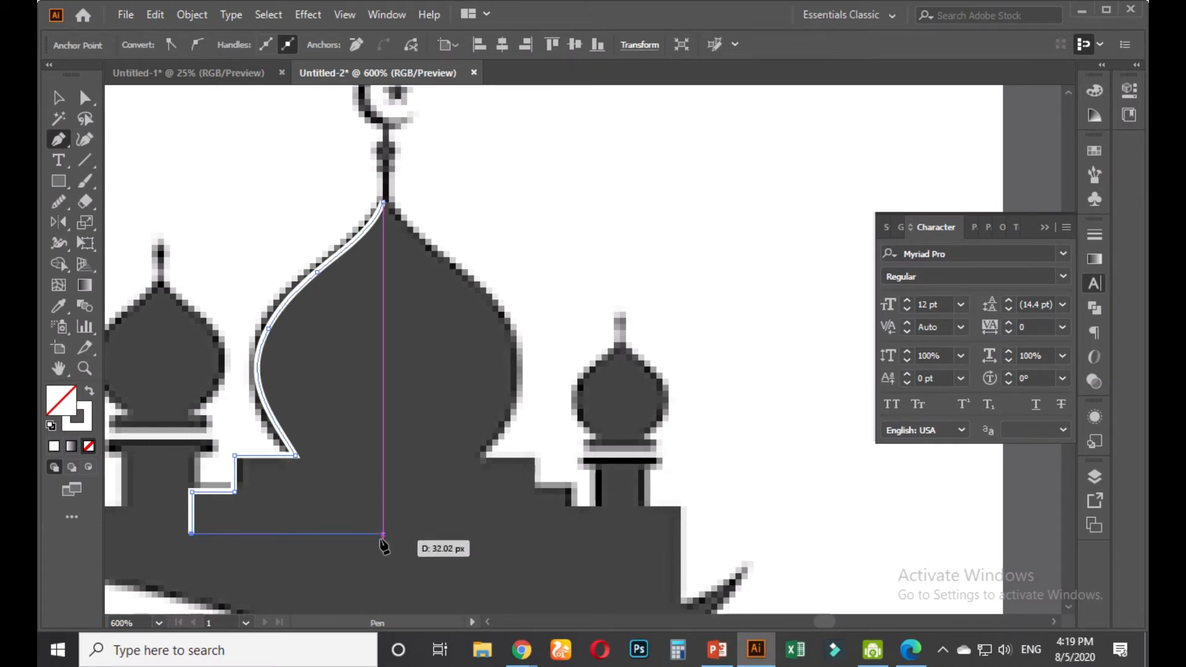
{"action": "left_click", "coordinate": [383, 533]}
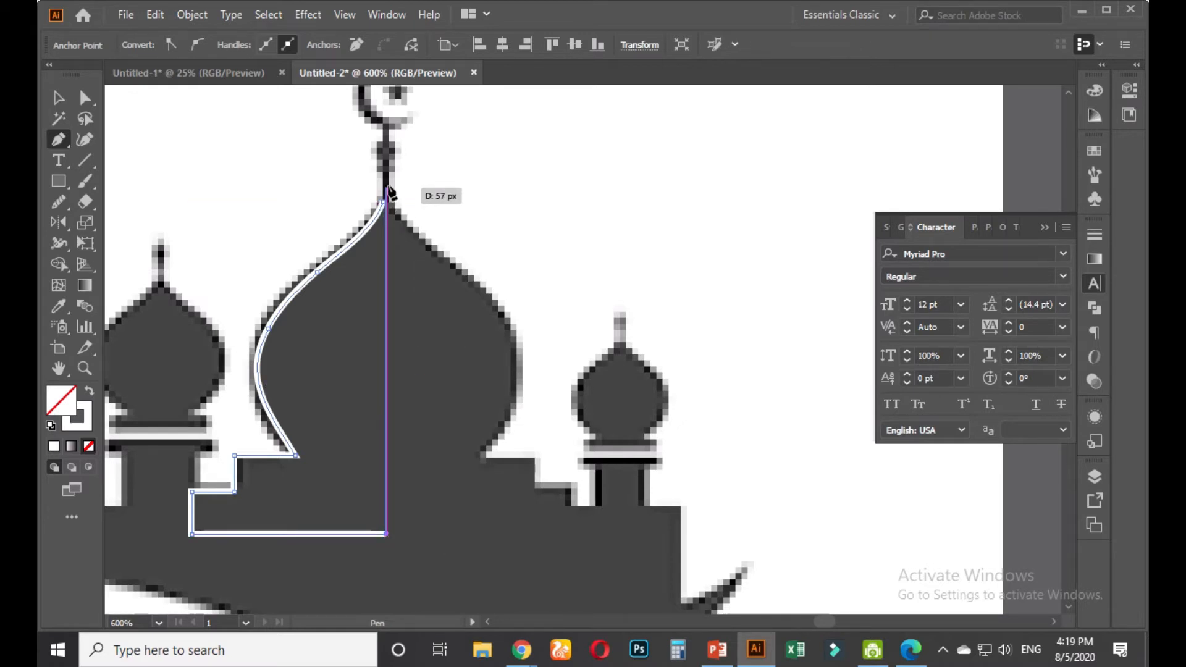
{"action": "left_click", "coordinate": [386, 187]}
{"action": "scroll", "coordinate": [388, 192], "scroll_direction": "up", "scroll_amount": 4}
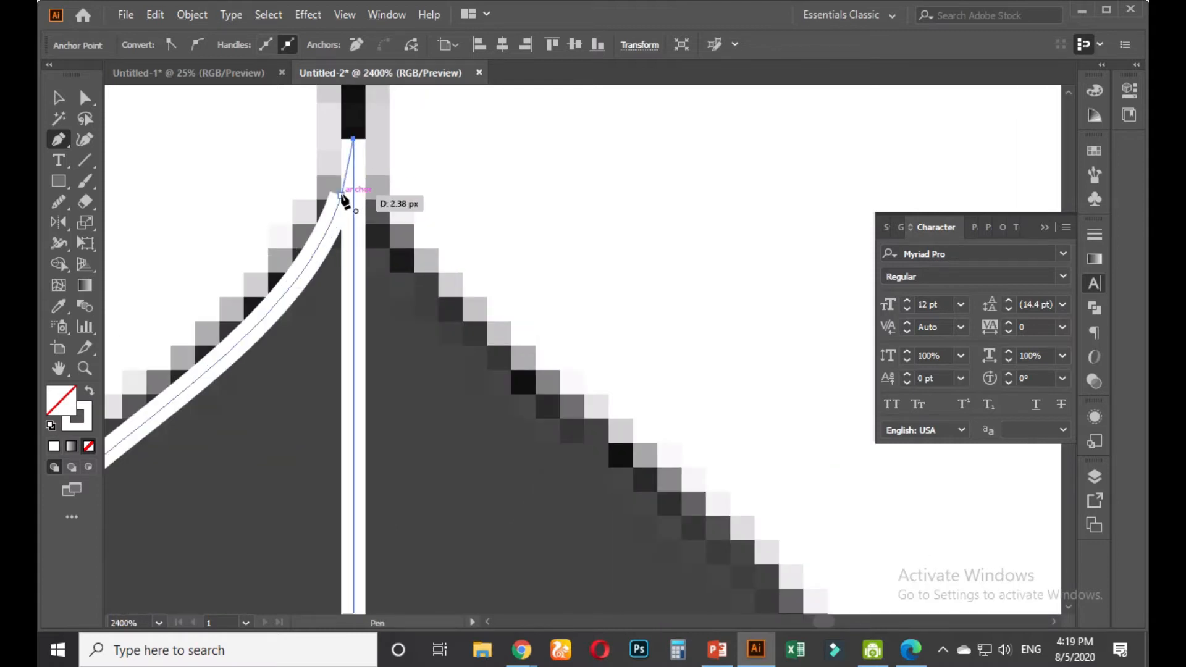
{"action": "left_click", "coordinate": [343, 197]}
Swap the fill and stroke of the closed half-dome to give it a white fill without a stroke
{"action": "scroll", "coordinate": [344, 205], "scroll_direction": "down", "scroll_amount": 3}
{"action": "left_click", "coordinate": [58, 98]}
{"action": "left_click", "coordinate": [88, 391]}
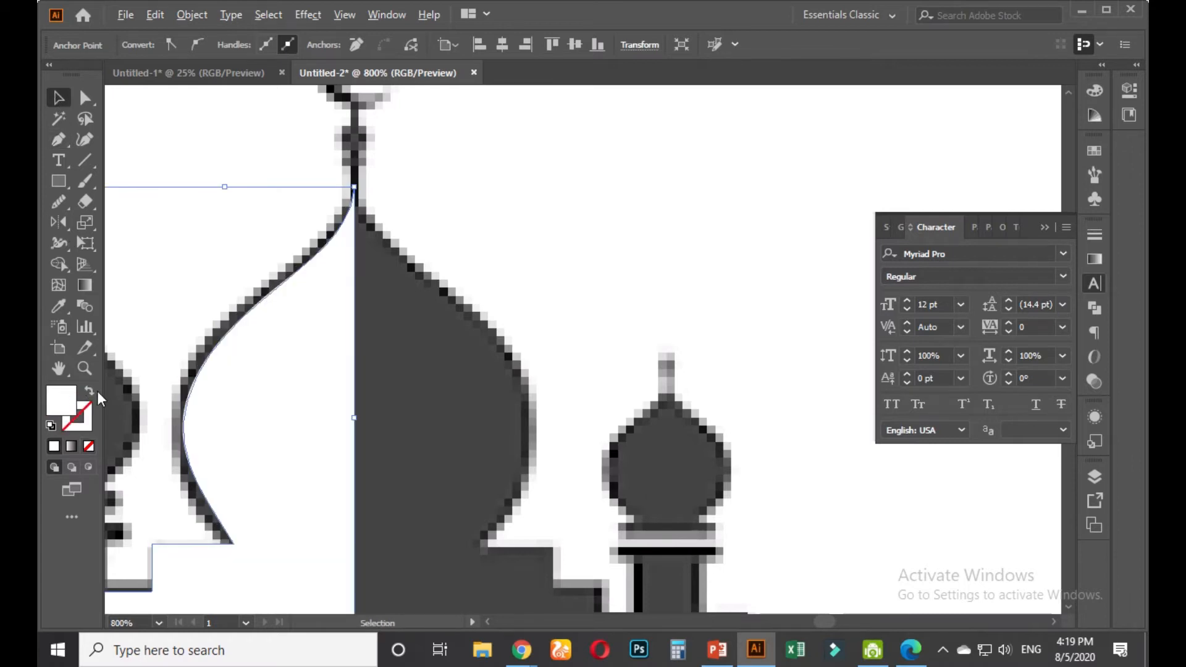
Try to create a vertically reflected copy from the half-dome's currently selected anchors
{"action": "scroll", "coordinate": [291, 423], "scroll_direction": "down", "scroll_amount": 1}
{"action": "scroll", "coordinate": [264, 402], "scroll_direction": "down", "scroll_amount": 1}
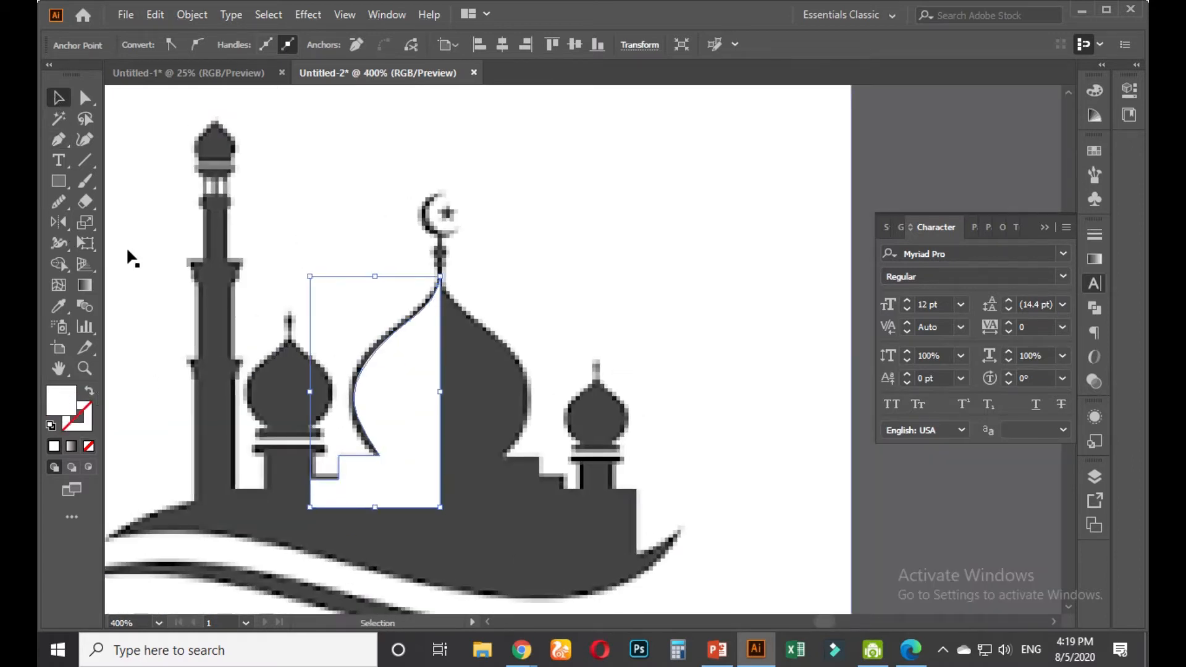
{"action": "double_click", "coordinate": [67, 224]}
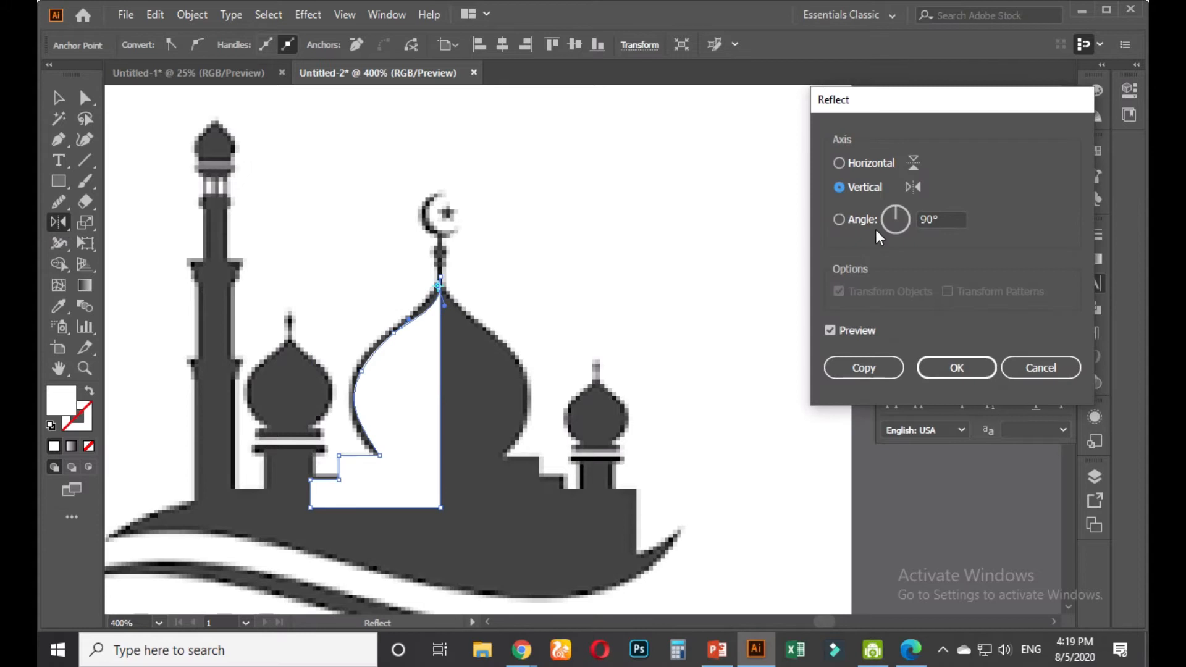
{"action": "left_click", "coordinate": [863, 368]}
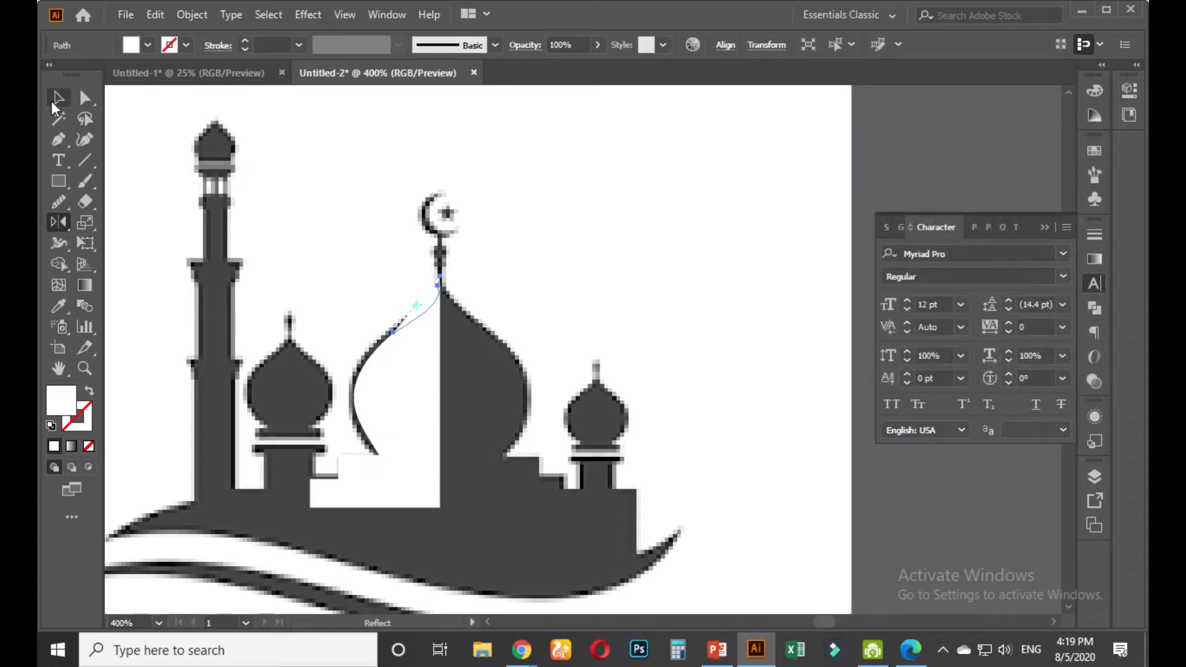
Reflect a copy of the whole half-dome across the vertical axis and place it against the original's centre edge to complete the dome
{"action": "left_click", "coordinate": [57, 100]}
{"action": "left_click", "coordinate": [422, 377]}
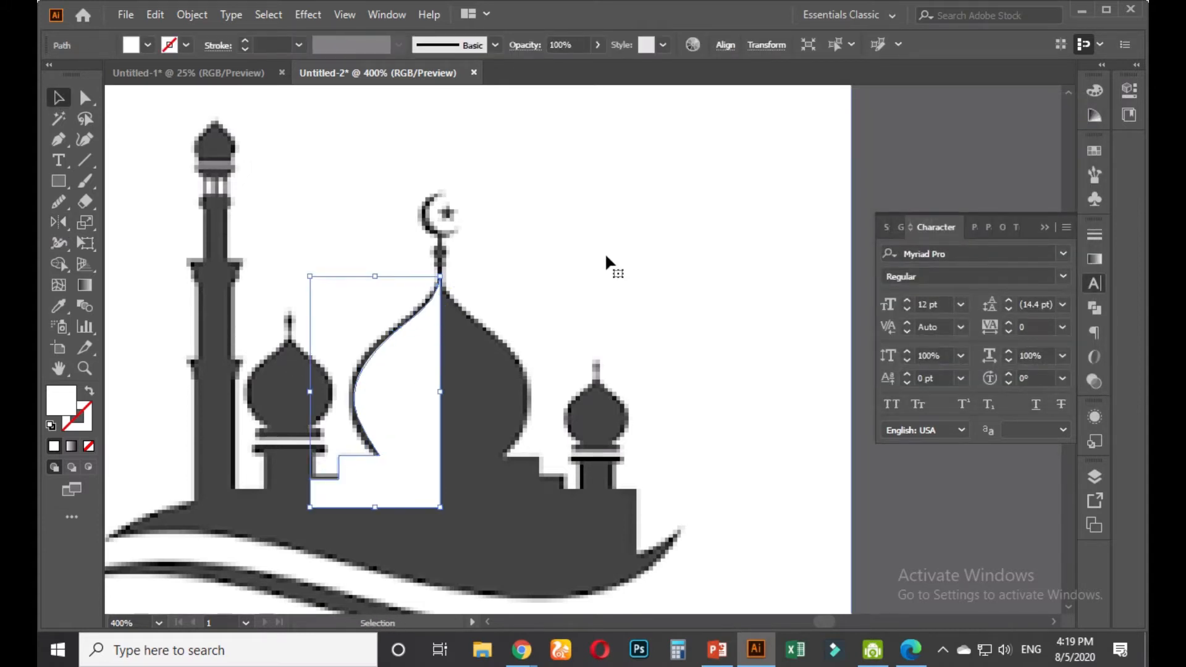
{"action": "double_click", "coordinate": [55, 223]}
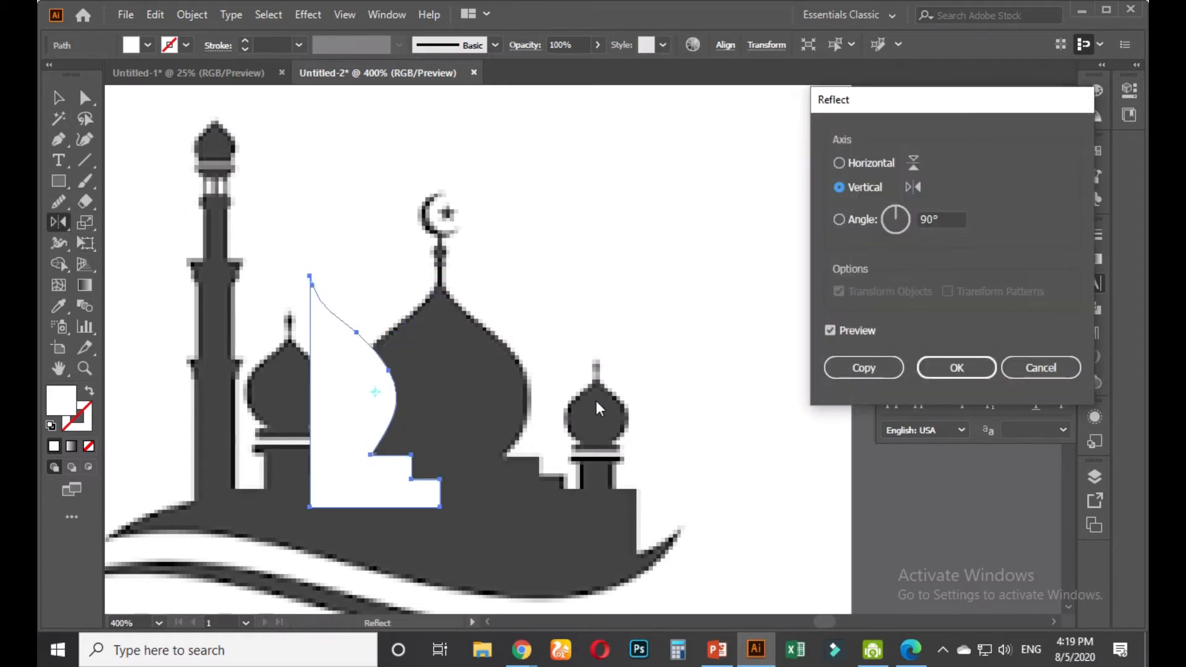
{"action": "left_click", "coordinate": [862, 367]}
{"action": "left_click", "coordinate": [58, 98]}
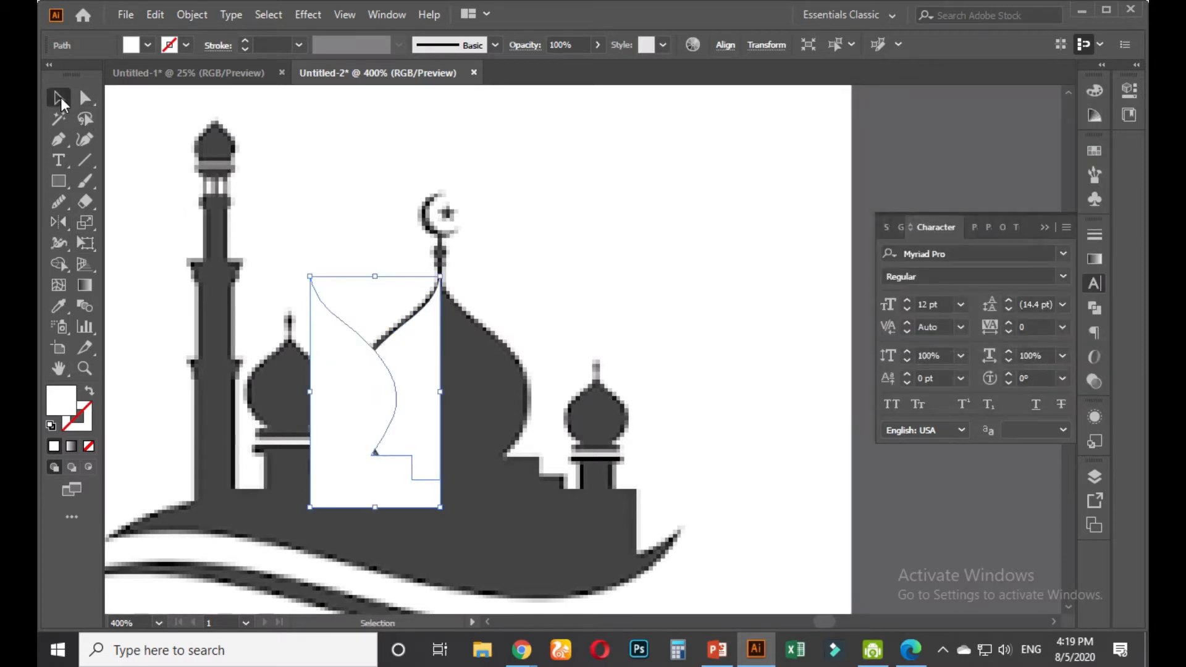
{"action": "left_click_drag", "start_coordinate": [319, 369], "coordinate": [455, 397]}
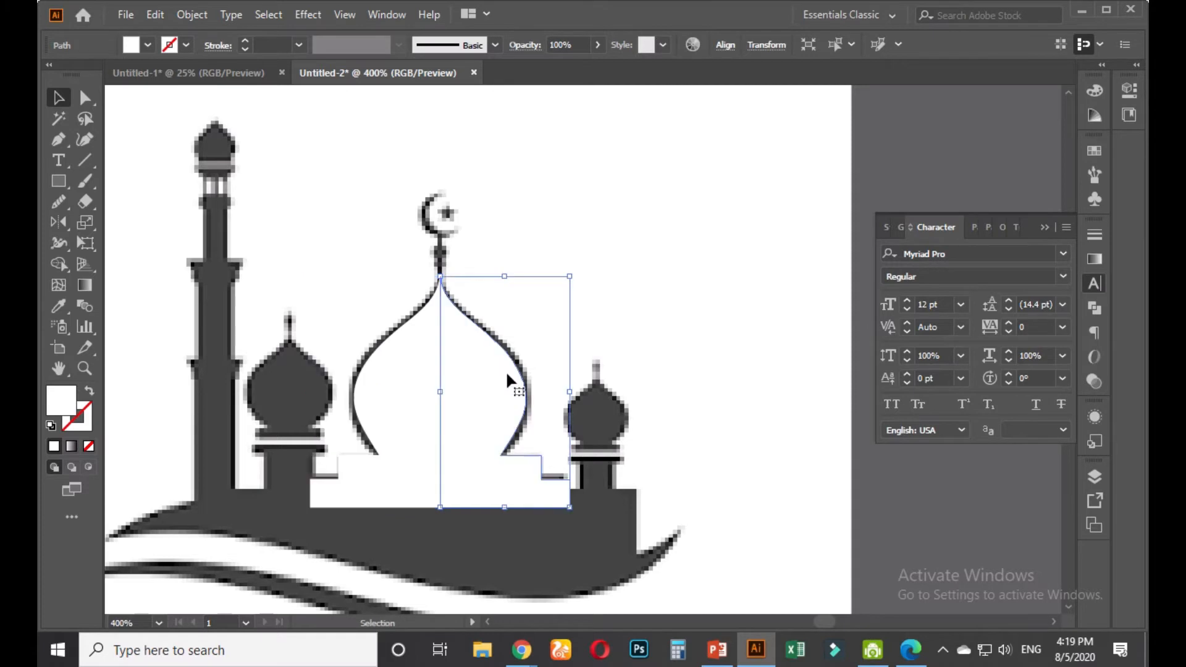
Move the reference mosque image sideways until it is clear of the two white dome halves
{"action": "left_click", "coordinate": [599, 326]}
{"action": "scroll", "coordinate": [599, 326], "scroll_direction": "down", "scroll_amount": 2}
{"action": "left_click_drag", "start_coordinate": [620, 361], "coordinate": [400, 352]}
{"action": "left_click_drag", "start_coordinate": [405, 296], "coordinate": [283, 387]}
{"action": "key", "text": "ctrl+z"}
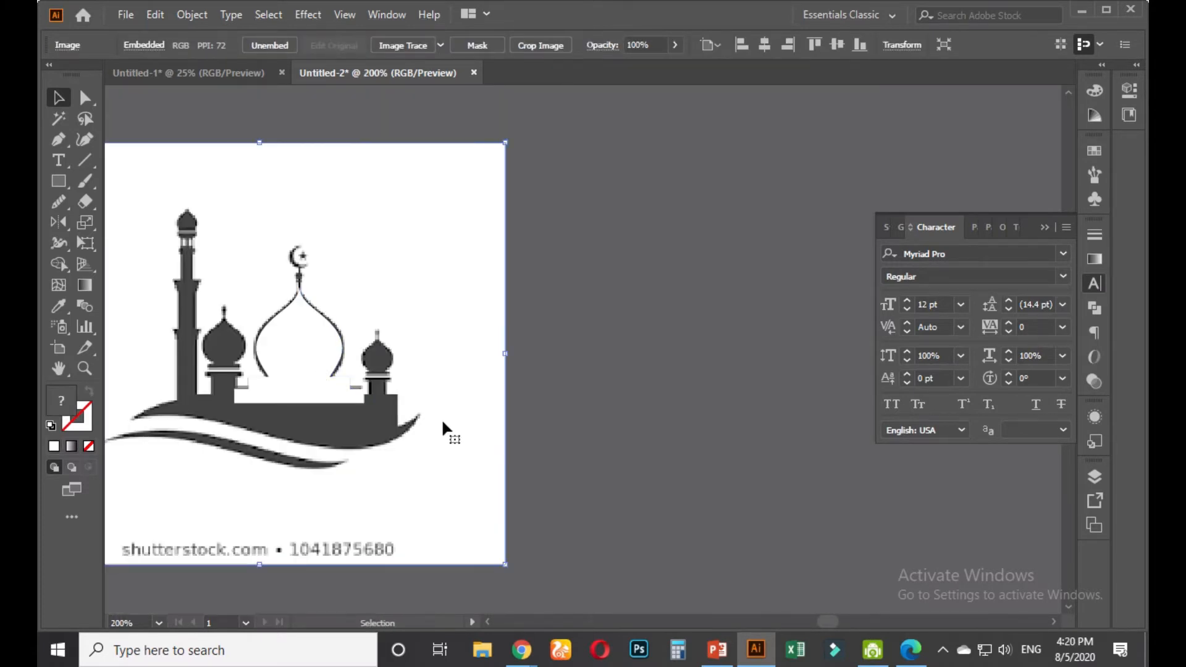
{"action": "scroll", "coordinate": [436, 426], "scroll_direction": "down", "scroll_amount": 2}
{"action": "left_click_drag", "start_coordinate": [423, 463], "coordinate": [282, 475]}
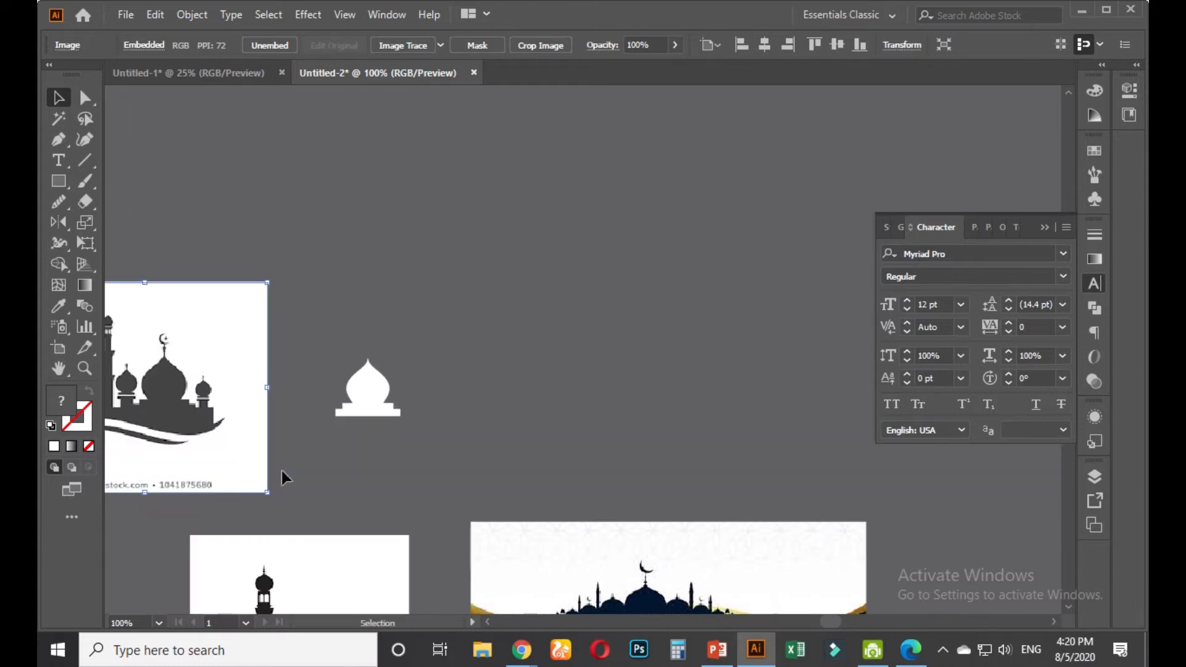
Select both white dome halves and merge them with the Shape Builder tool
{"action": "left_click", "coordinate": [454, 436]}
{"action": "left_click_drag", "start_coordinate": [328, 342], "coordinate": [381, 433]}
{"action": "scroll", "coordinate": [354, 415], "scroll_direction": "up", "scroll_amount": 4}
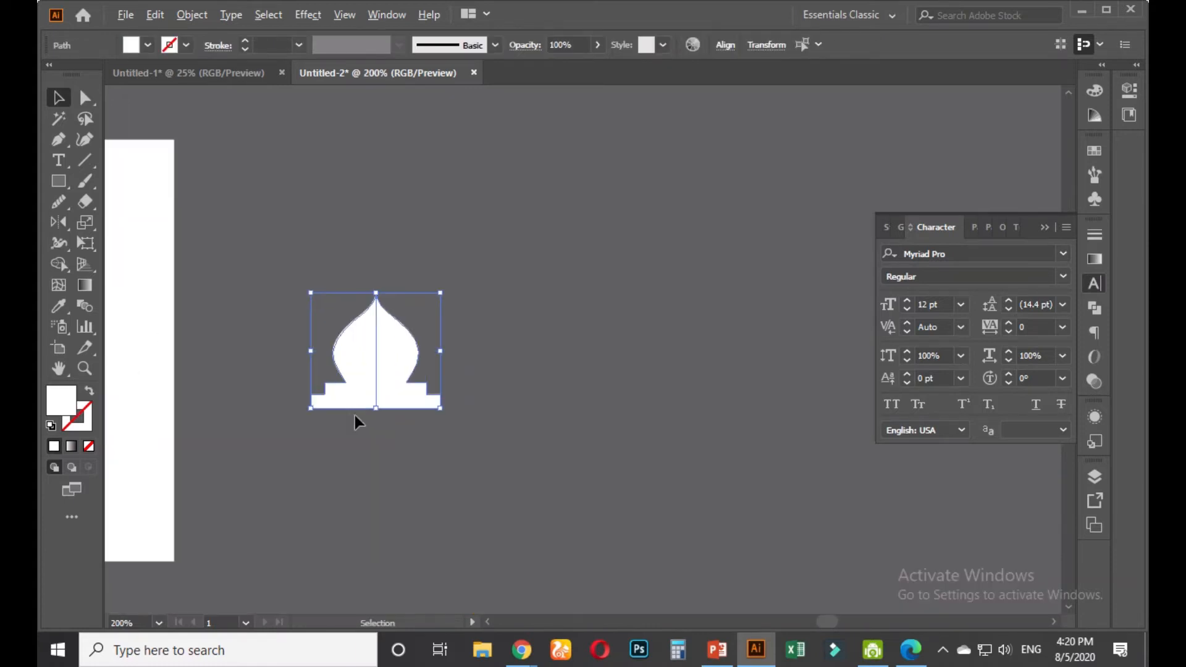
{"action": "scroll", "coordinate": [363, 396], "scroll_direction": "up", "scroll_amount": 1}
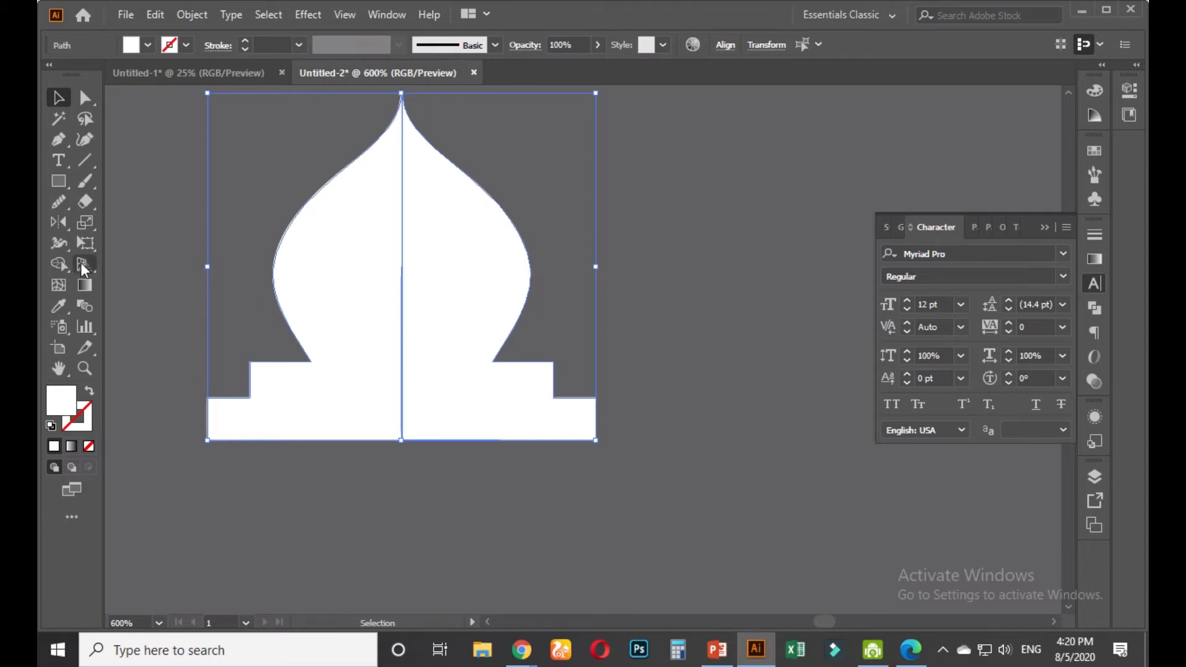
{"action": "left_click", "coordinate": [59, 264]}
{"action": "left_click_drag", "start_coordinate": [347, 286], "coordinate": [589, 235]}
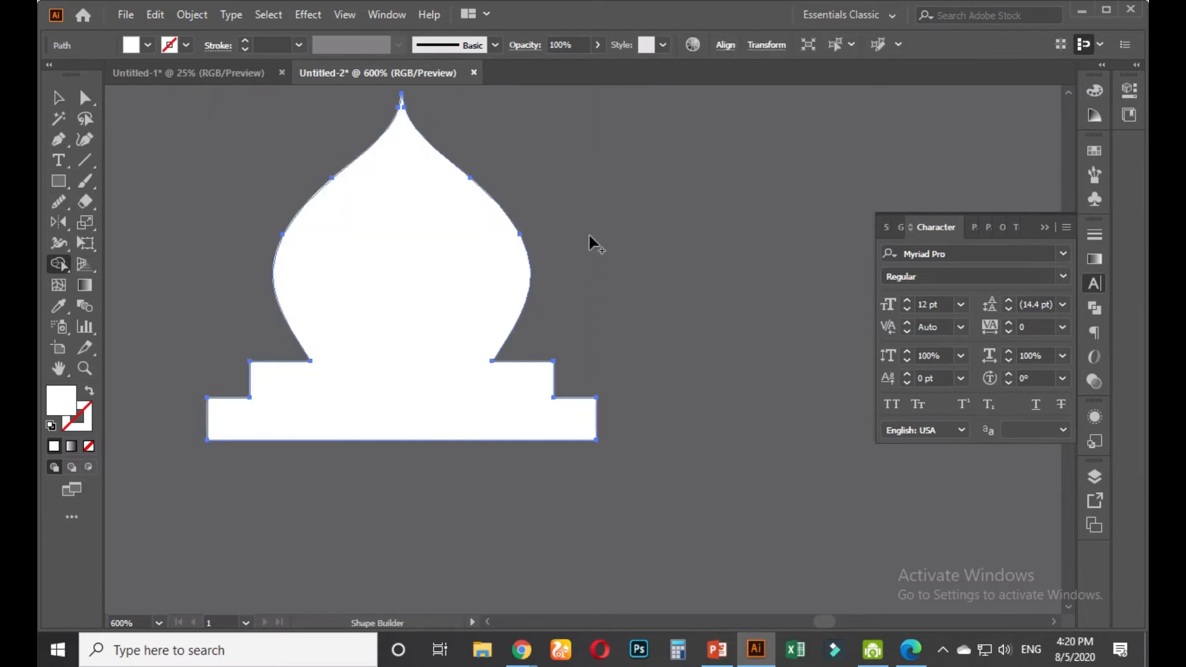
Undo the dome merge and view the two selected halves beside the reference mosque image
{"action": "left_click", "coordinate": [58, 96]}
{"action": "left_click", "coordinate": [255, 144]}
{"action": "scroll", "coordinate": [268, 169], "scroll_direction": "down", "scroll_amount": 2}
{"action": "left_click_drag", "start_coordinate": [283, 279], "coordinate": [372, 370]}
{"action": "scroll", "coordinate": [329, 320], "scroll_direction": "down", "scroll_amount": 3}
{"action": "left_click_drag", "start_coordinate": [249, 370], "coordinate": [407, 374]}
{"action": "left_click", "coordinate": [497, 343]}
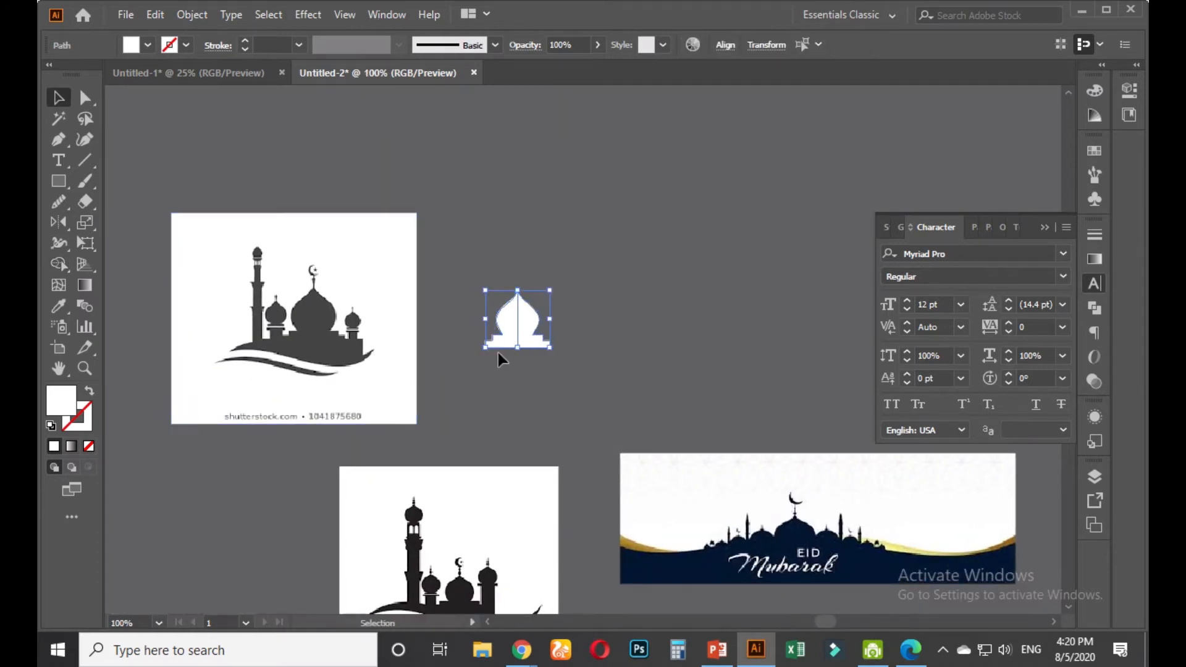
Combine the selected dome halves with the Shape Builder tool again and undo the merge
{"action": "scroll", "coordinate": [494, 340], "scroll_direction": "up", "scroll_amount": 4}
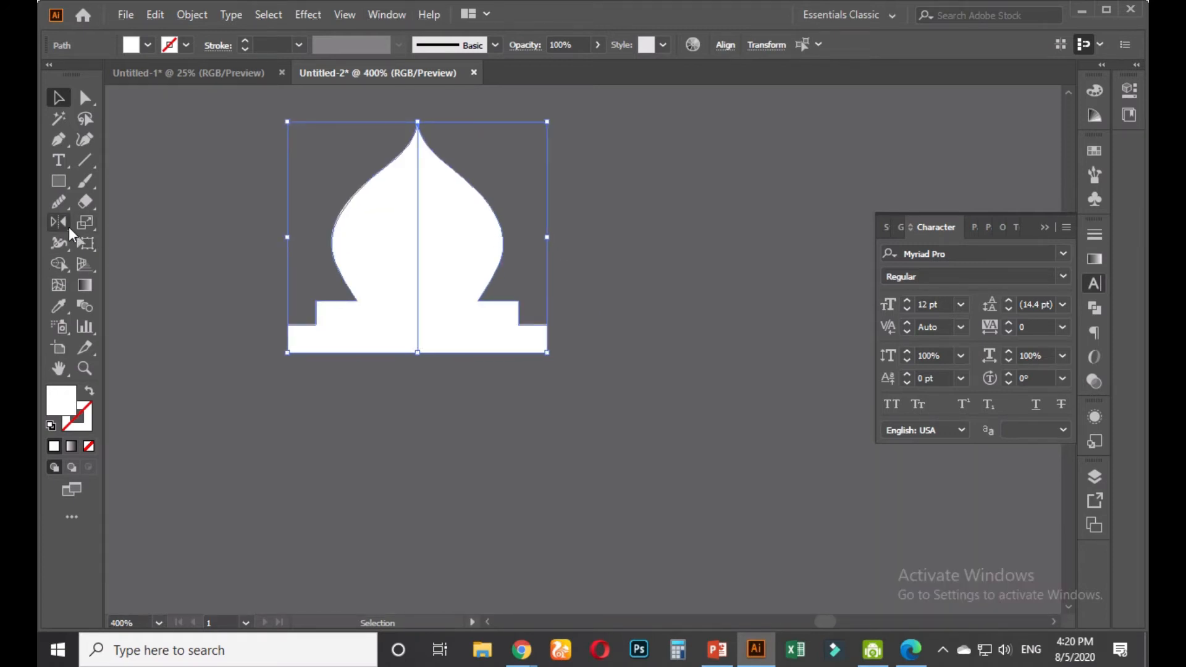
{"action": "left_click", "coordinate": [59, 264]}
{"action": "left_click_drag", "start_coordinate": [362, 252], "coordinate": [460, 259]}
{"action": "key", "text": "ctrl+z"}
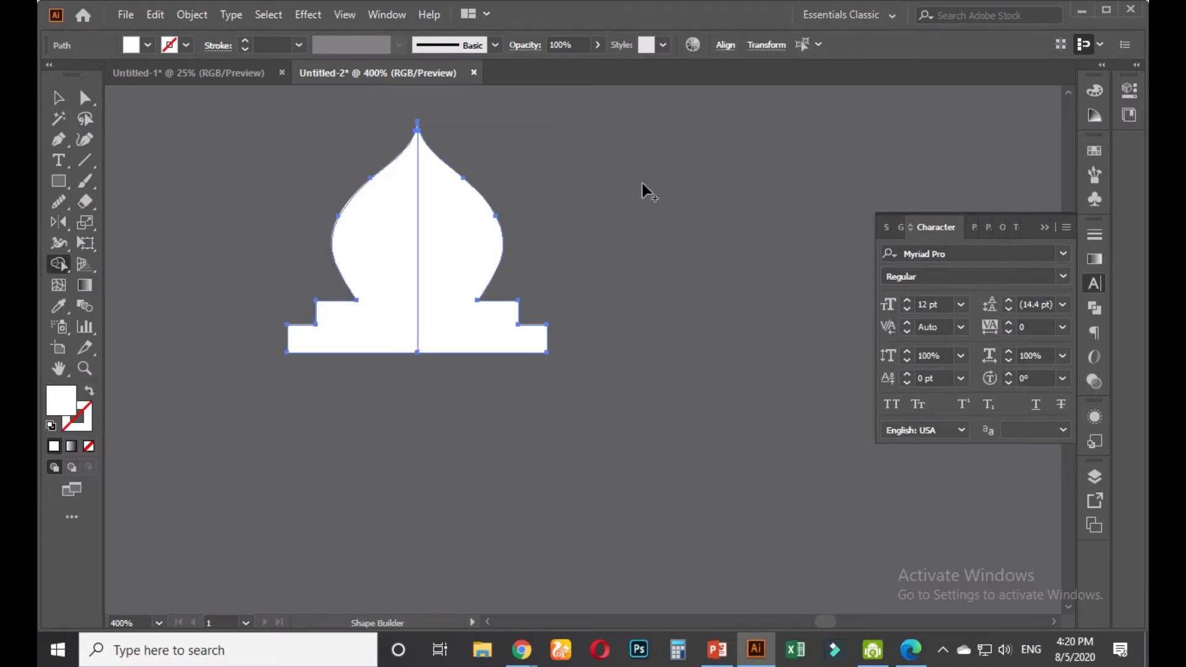
Unite the two dome halves with the Pathfinder Unite mode and undo the result
{"action": "left_click", "coordinate": [1095, 314]}
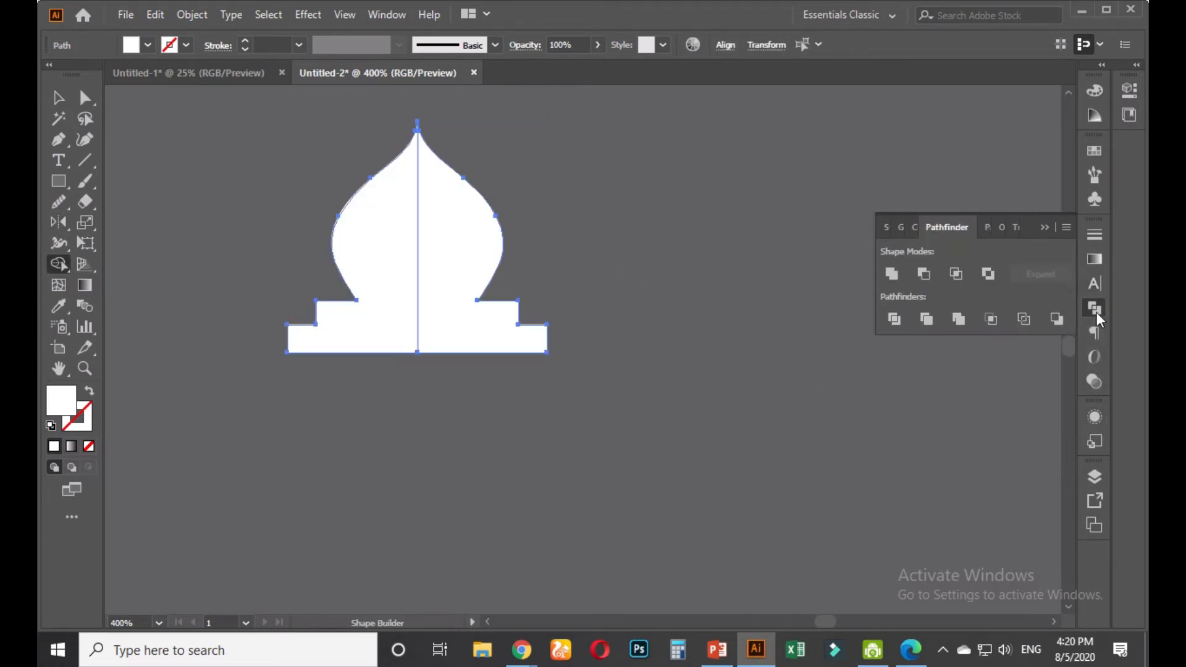
{"action": "left_click", "coordinate": [894, 275]}
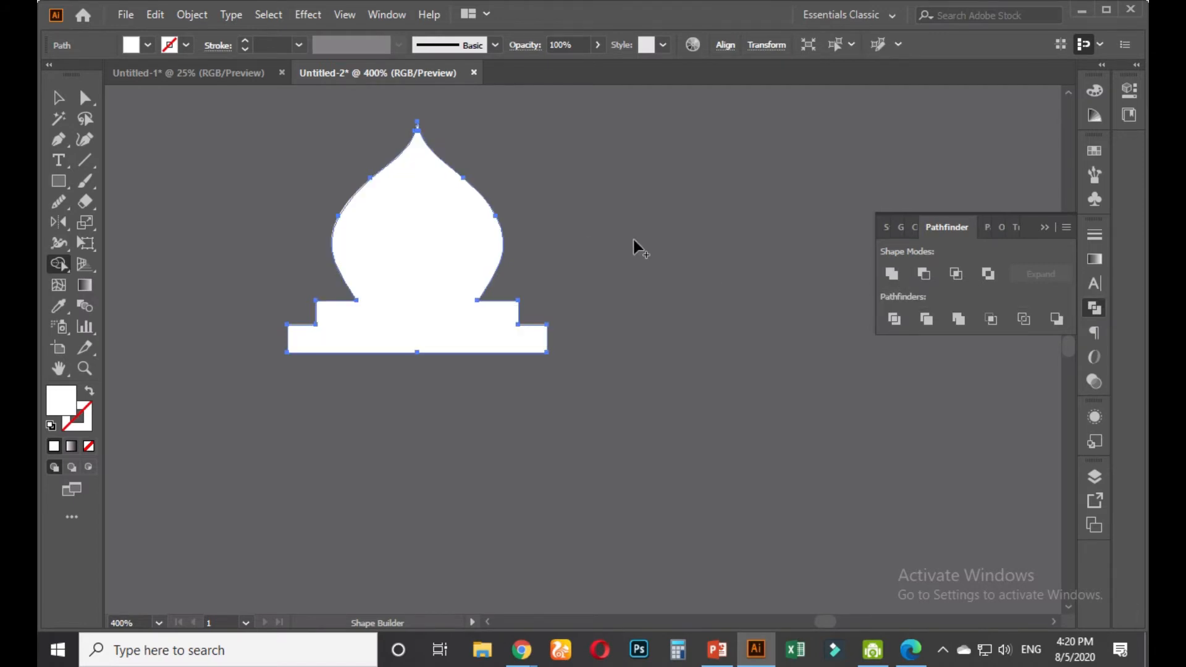
{"action": "key", "text": "ctrl+z"}
Join the two dome halves into a single shape with the Shape Builder tool and deselect it
{"action": "left_click", "coordinate": [58, 264]}
{"action": "left_click_drag", "start_coordinate": [392, 260], "coordinate": [438, 267]}
{"action": "left_click", "coordinate": [58, 97]}
{"action": "left_click", "coordinate": [243, 244]}
Compare the merged dome with the reference mosque image and examine the mosque's remaining parts up close
{"action": "scroll", "coordinate": [304, 310], "scroll_direction": "down", "scroll_amount": 3}
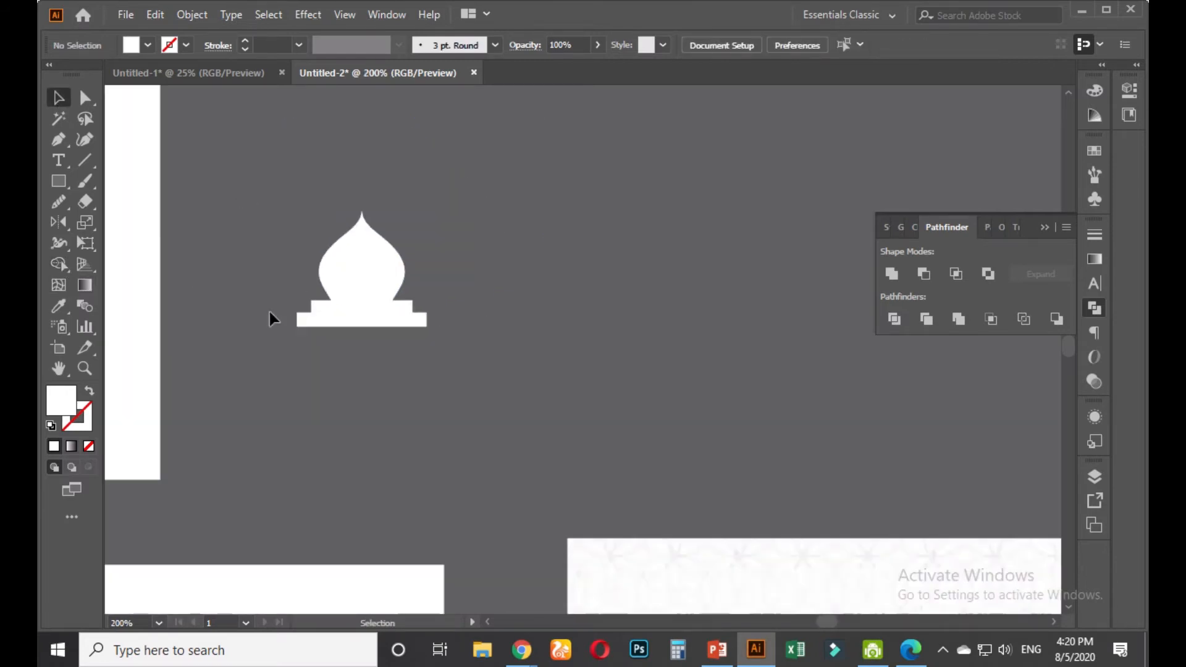
{"action": "left_click_drag", "start_coordinate": [269, 311], "coordinate": [501, 381]}
{"action": "scroll", "coordinate": [502, 380], "scroll_direction": "down", "scroll_amount": 1}
{"action": "mouse_move", "coordinate": [543, 341]}
{"action": "left_mouse_down"}
{"action": "mouse_move", "coordinate": [342, 349]}
{"action": "mouse_move", "coordinate": [544, 343]}
{"action": "left_mouse_up"}
{"action": "left_click", "coordinate": [625, 315]}
{"action": "scroll", "coordinate": [309, 352], "scroll_direction": "up", "scroll_amount": 2}
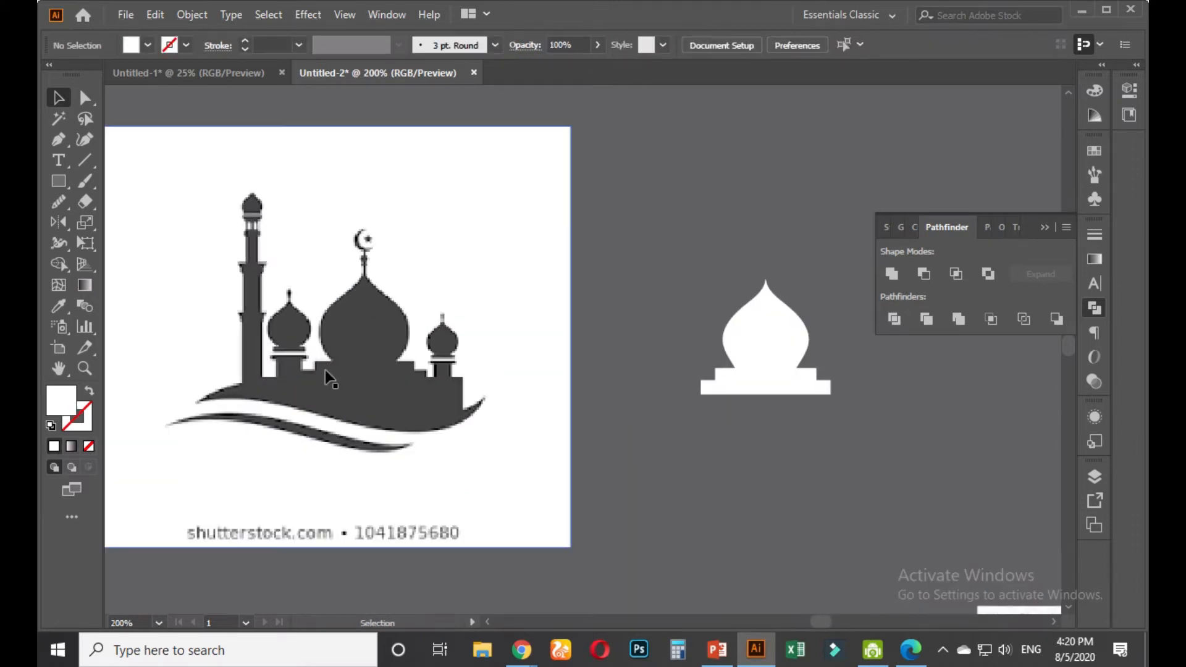
{"action": "scroll", "coordinate": [263, 365], "scroll_direction": "up", "scroll_amount": 2}
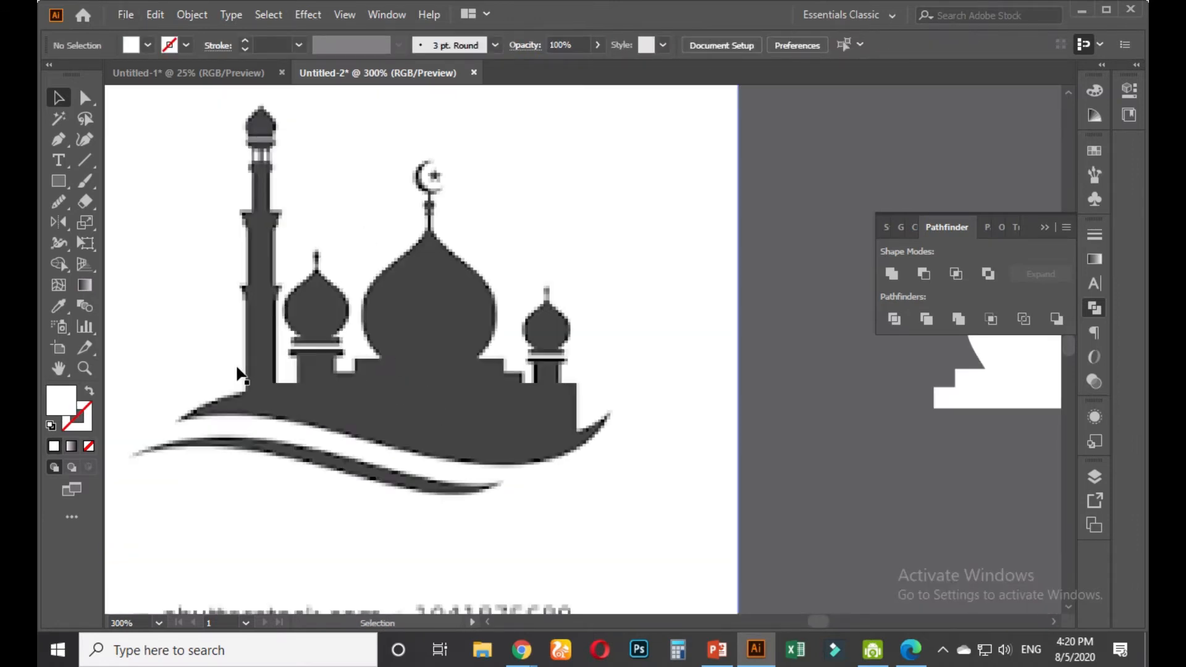
Lock the mosque reference image so it cannot be selected or moved while tracing
{"action": "left_click", "coordinate": [259, 393]}
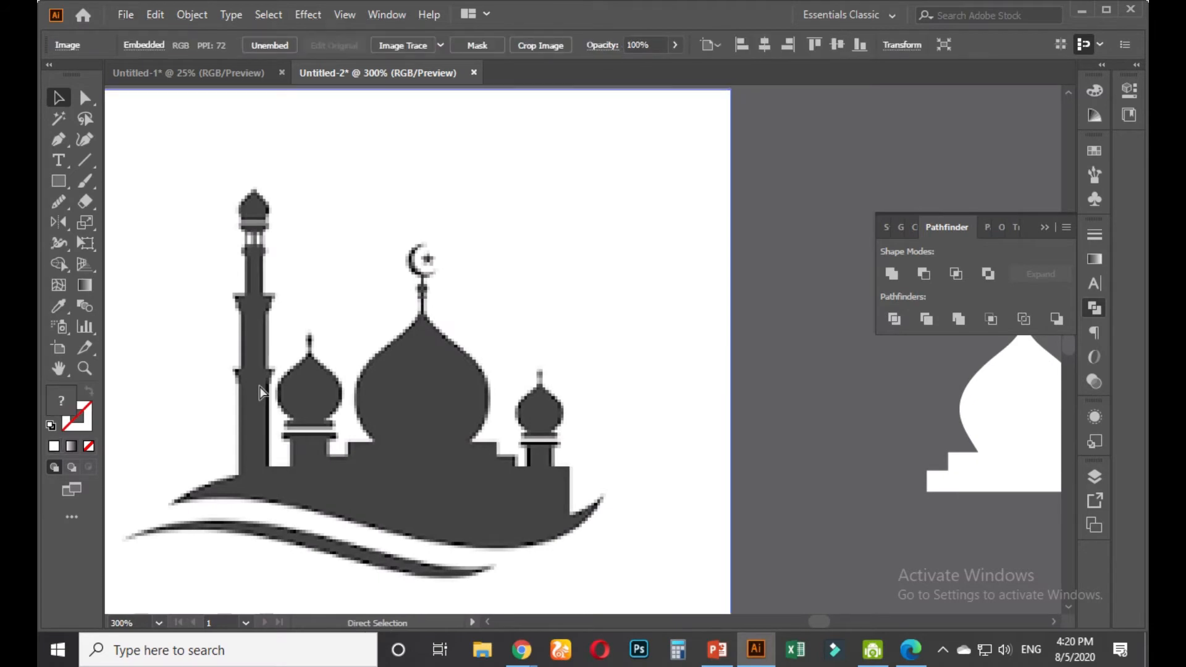
{"action": "key", "text": "ctrl+2"}
{"action": "left_click_drag", "start_coordinate": [260, 390], "coordinate": [342, 393]}
{"action": "scroll", "coordinate": [303, 428], "scroll_direction": "up", "scroll_amount": 1}
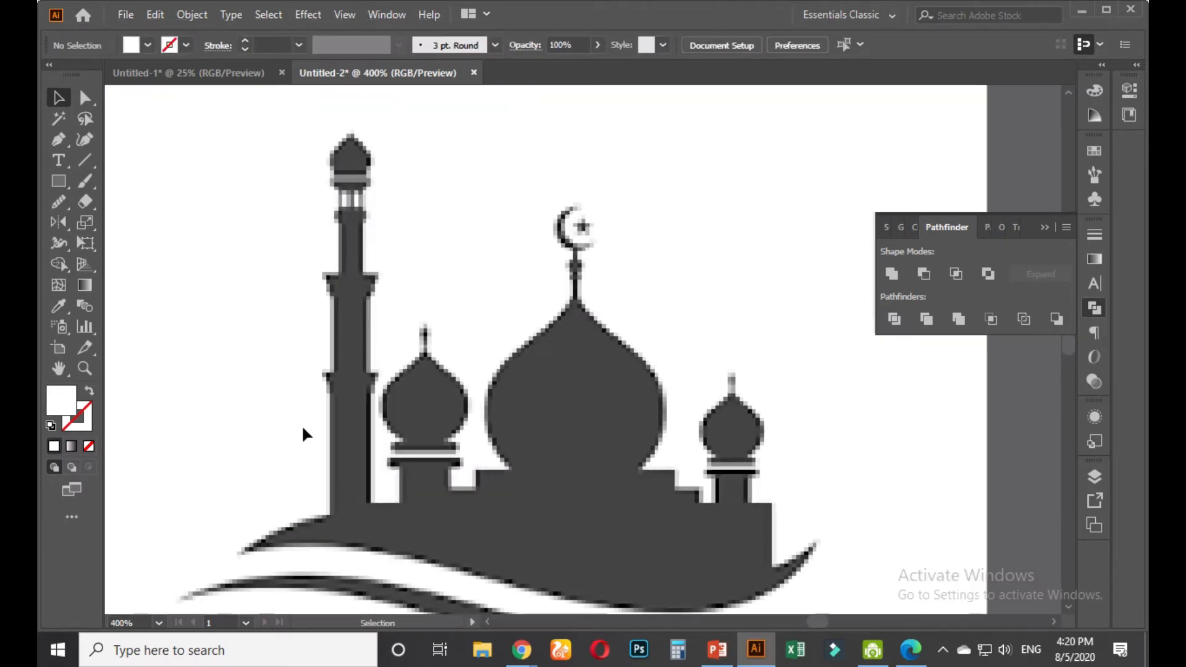
Start tracing the minaret's right half with the Pen tool, from its base up around the lower ledge
{"action": "left_click", "coordinate": [58, 140]}
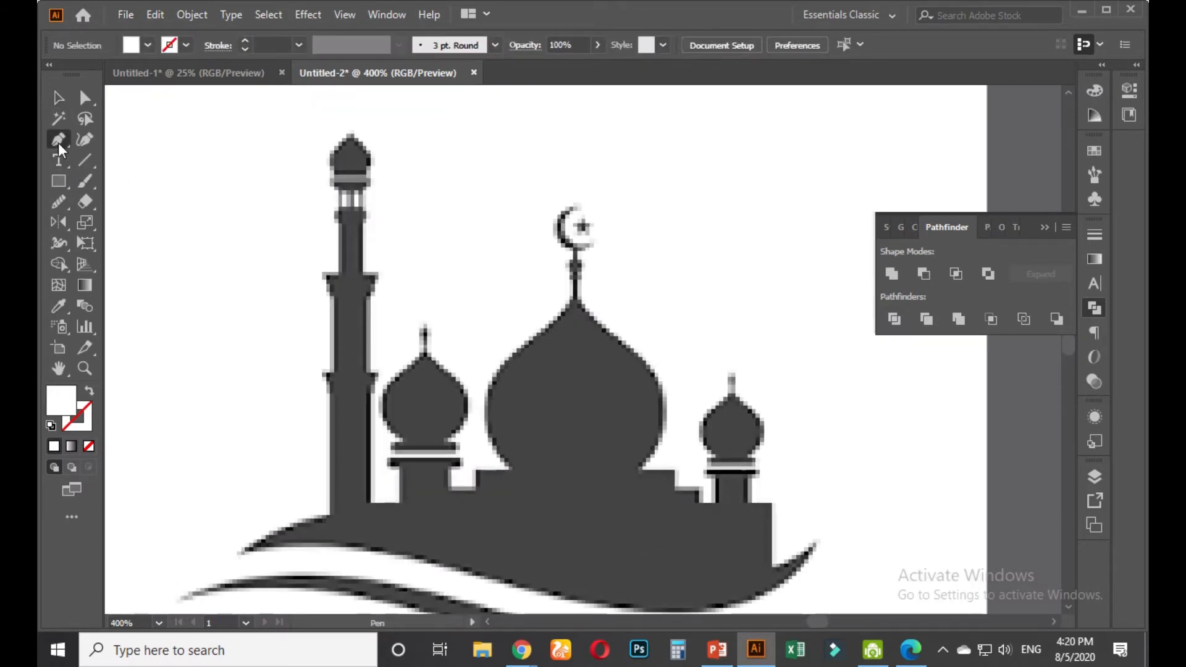
{"action": "left_click", "coordinate": [366, 505]}
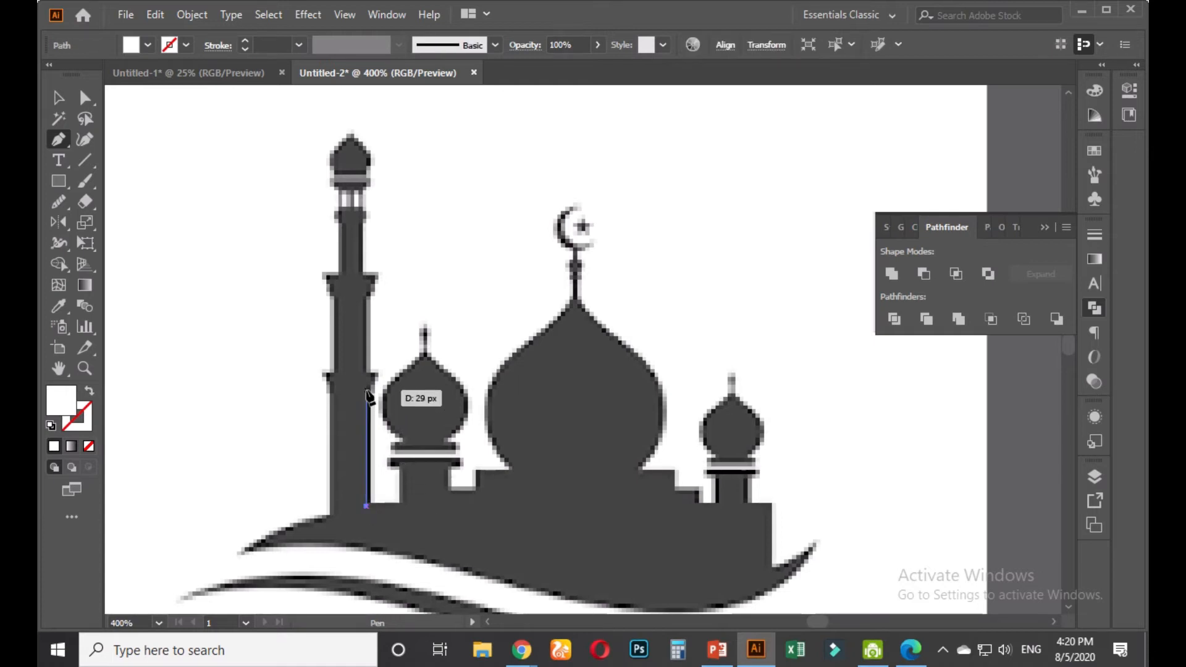
{"action": "scroll", "coordinate": [368, 394], "scroll_direction": "up", "scroll_amount": 2}
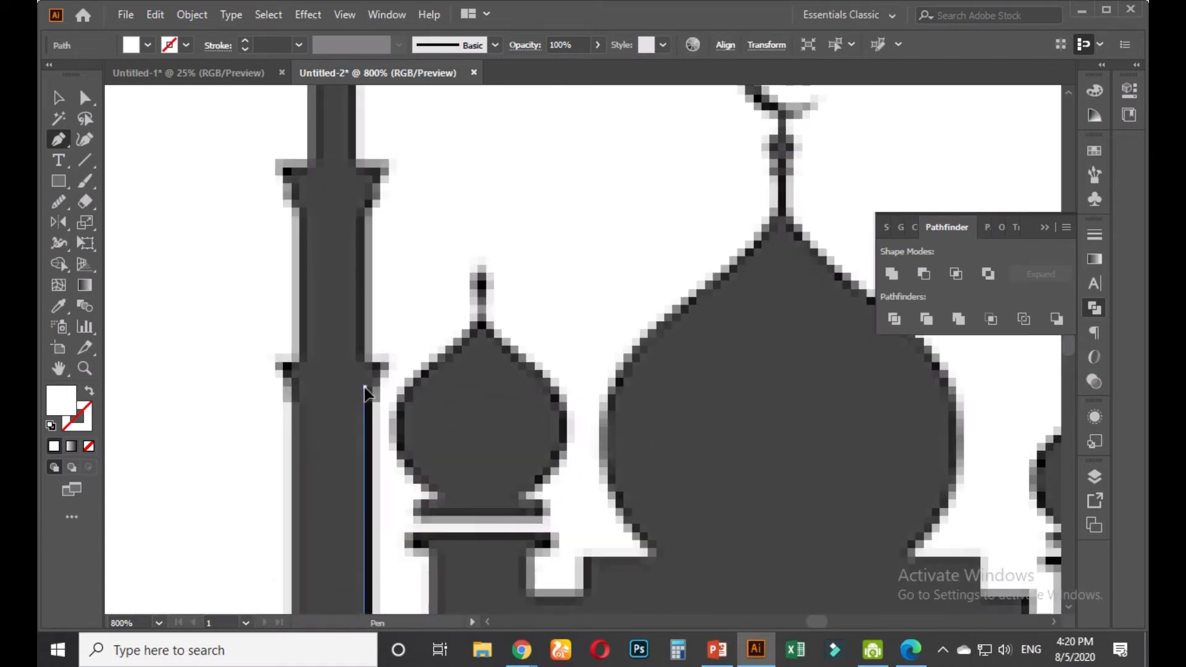
{"action": "left_click", "coordinate": [365, 386]}
{"action": "left_click", "coordinate": [379, 362]}
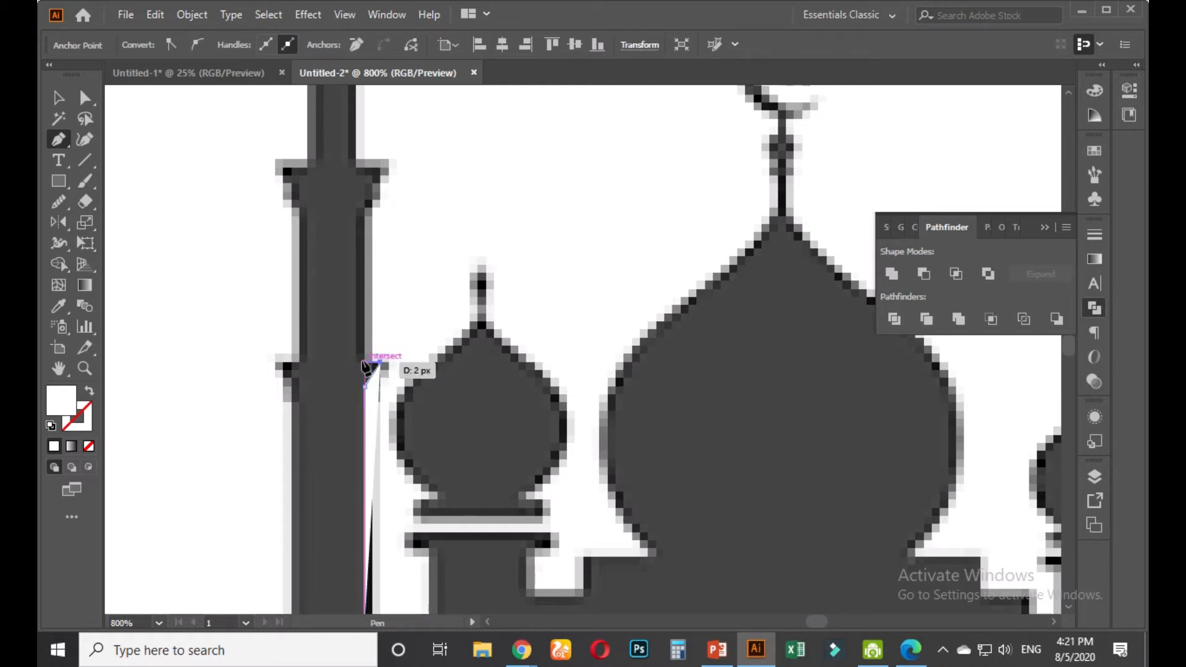
{"action": "left_click", "coordinate": [364, 363]}
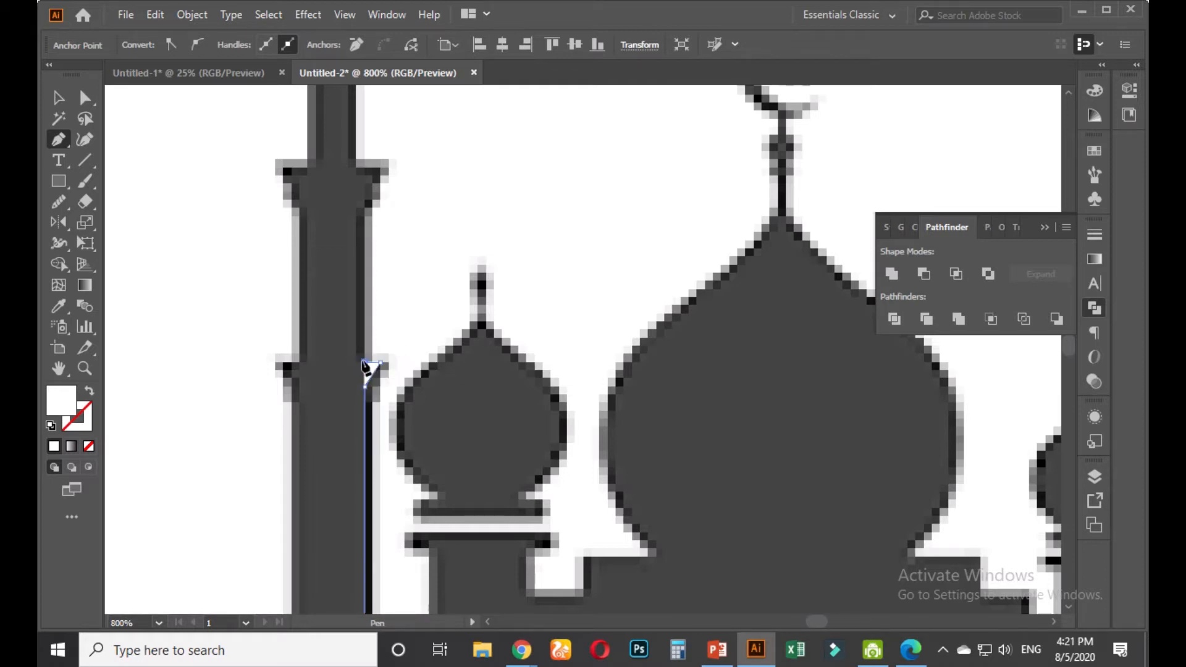
Continue the minaret outline up the middle shaft and around the upper ledge, returning to the narrower shaft's edge
{"action": "left_click", "coordinate": [364, 183]}
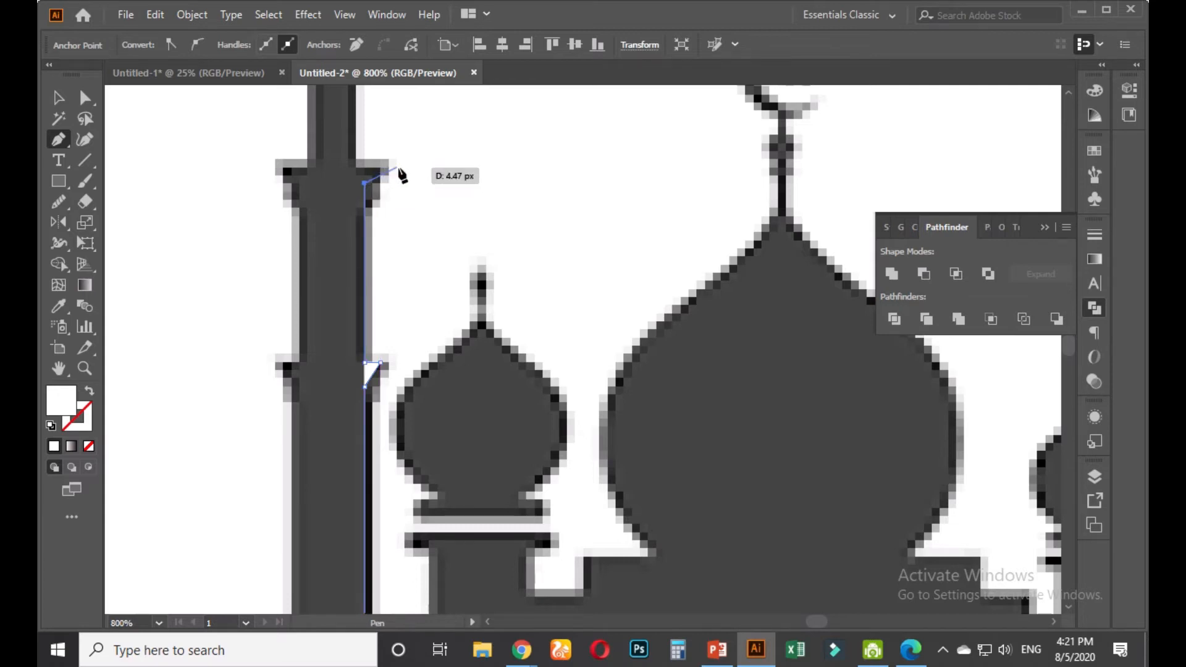
{"action": "left_click", "coordinate": [397, 167]}
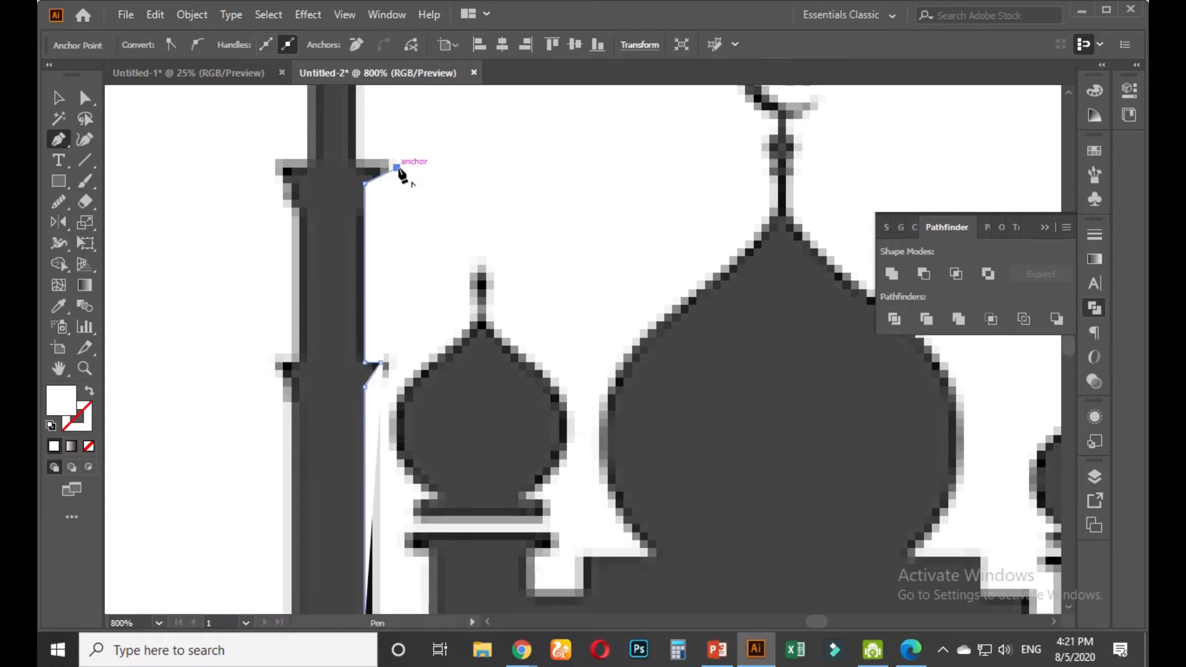
{"action": "left_click", "coordinate": [365, 168]}
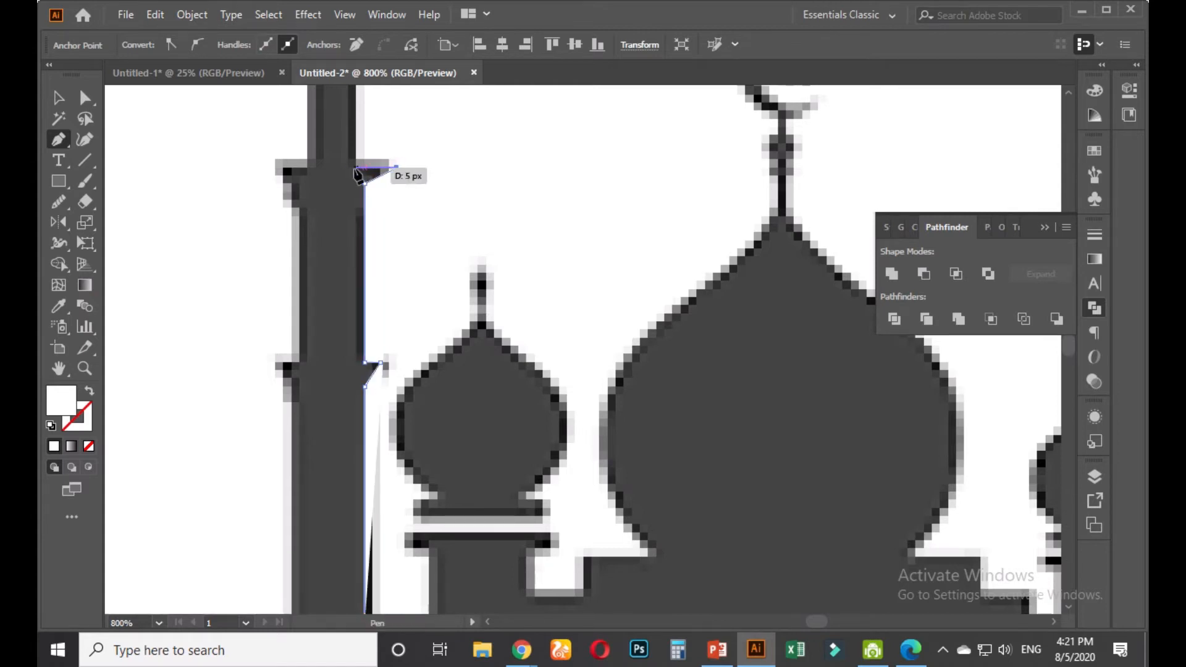
{"action": "left_click", "coordinate": [354, 167]}
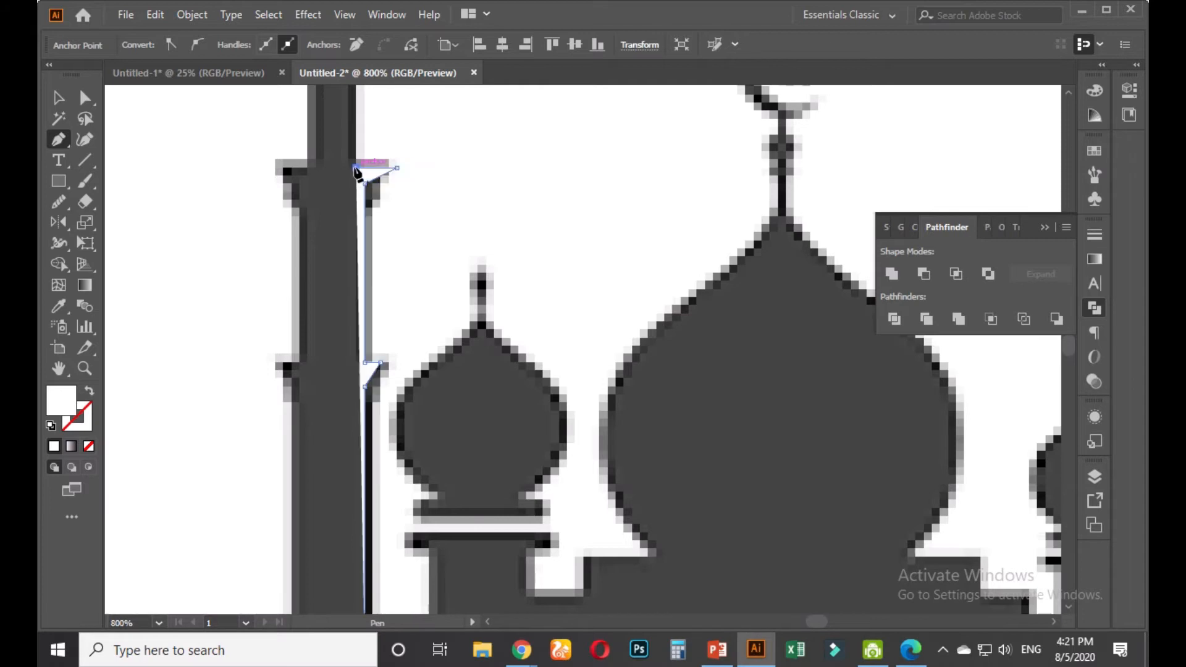
Extend the outline up the narrow shaft, with a rounded bulge at the ring below the columns, to the cap's underside
{"action": "scroll", "coordinate": [355, 167], "scroll_direction": "down", "scroll_amount": 1}
{"action": "left_click_drag", "start_coordinate": [378, 178], "coordinate": [417, 363]}
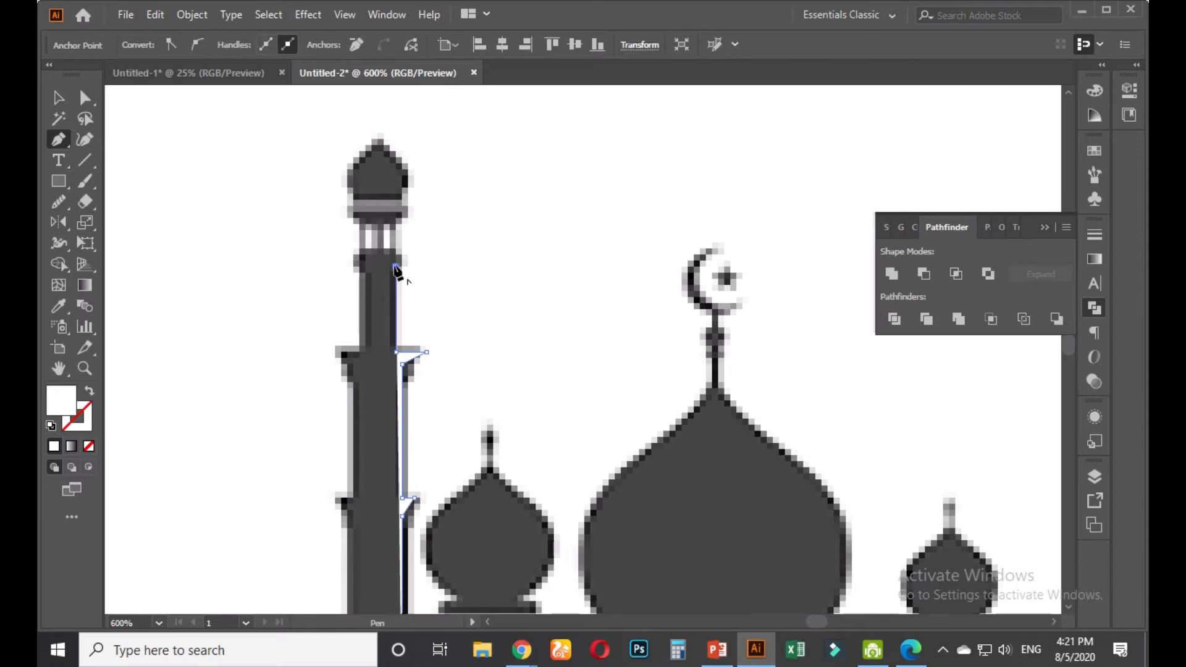
{"action": "scroll", "coordinate": [399, 267], "scroll_direction": "up", "scroll_amount": 2}
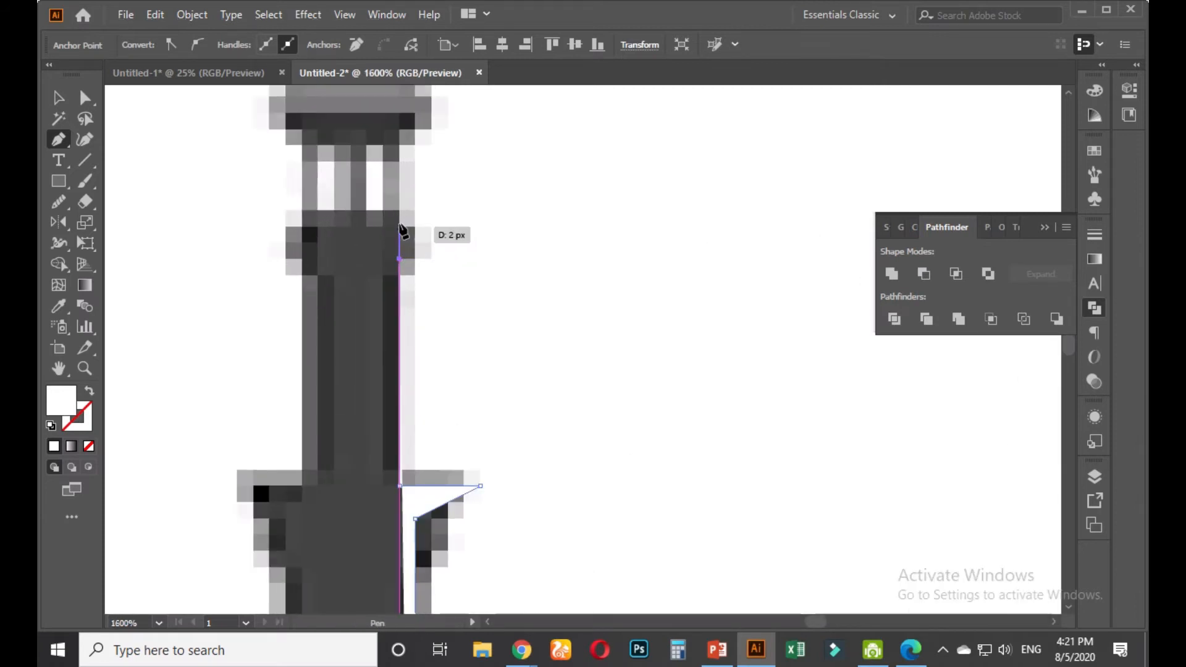
{"action": "left_click_drag", "start_coordinate": [400, 227], "coordinate": [370, 215]}
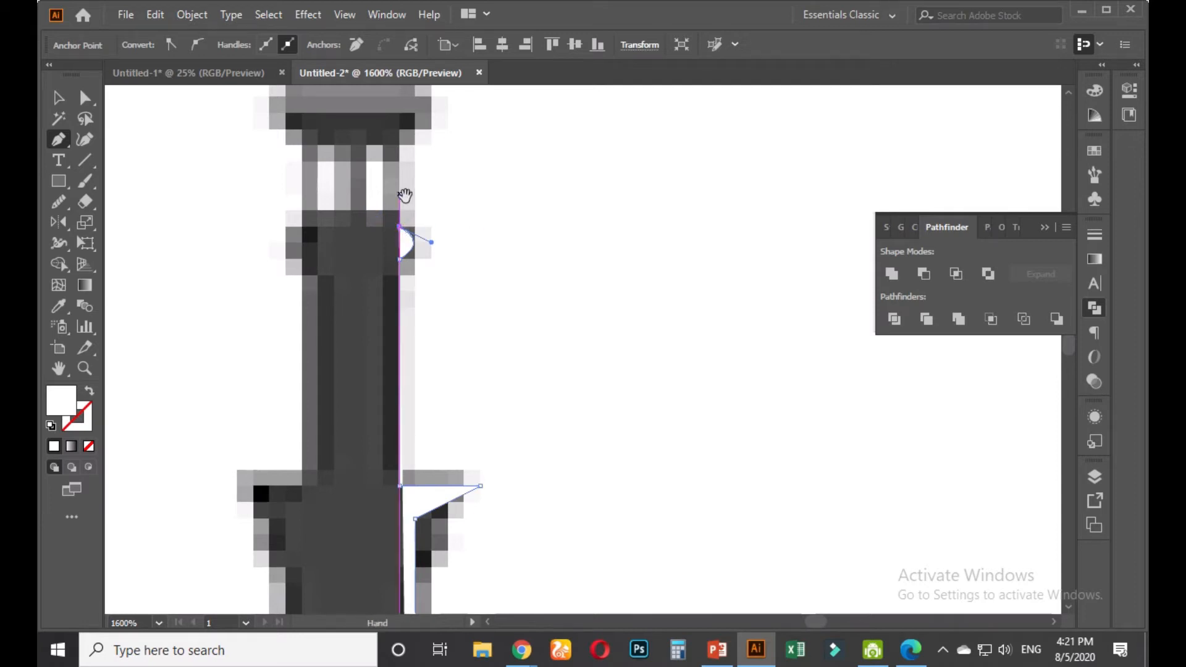
{"action": "scroll", "coordinate": [404, 259], "scroll_direction": "up", "scroll_amount": 3}
{"action": "left_click", "coordinate": [404, 276]}
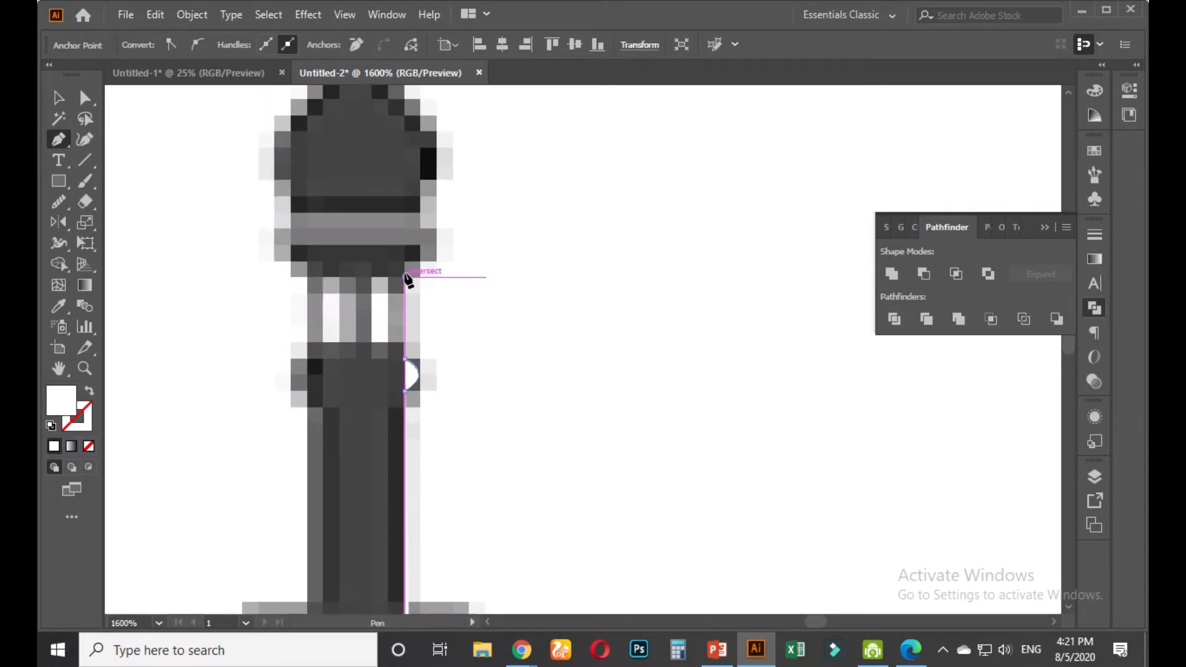
Add a curved segment along the underside of the minaret's cap and remove its outgoing handle
{"action": "scroll", "coordinate": [404, 272], "scroll_direction": "up", "scroll_amount": 2}
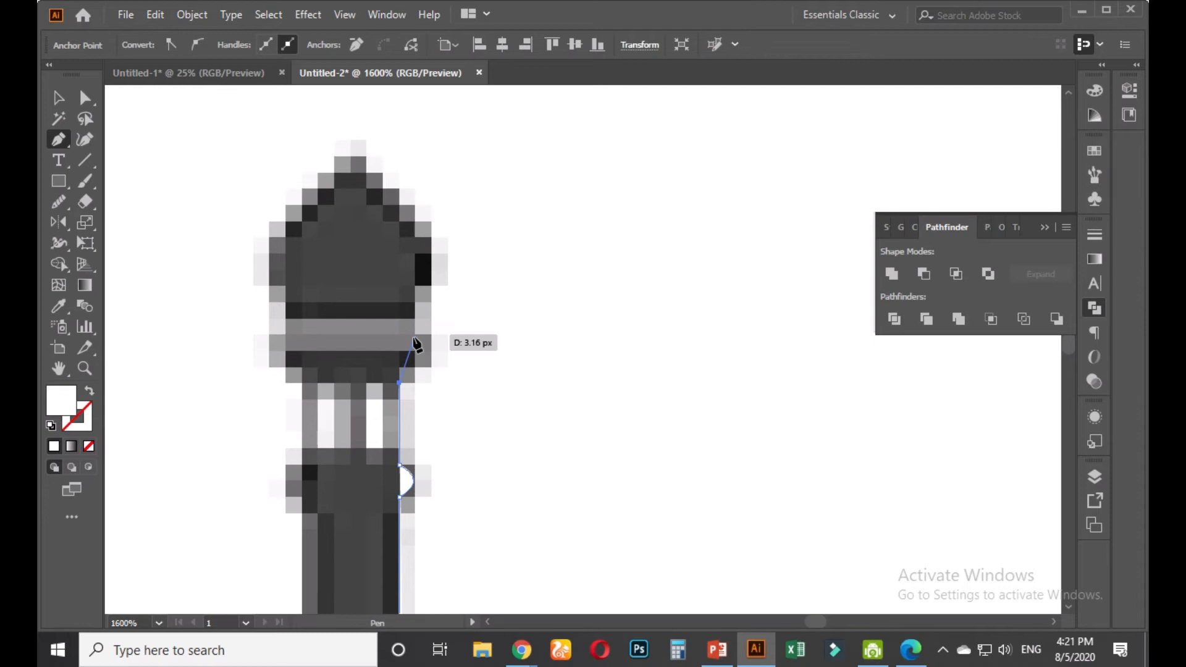
{"action": "left_click_drag", "start_coordinate": [414, 334], "coordinate": [407, 316]}
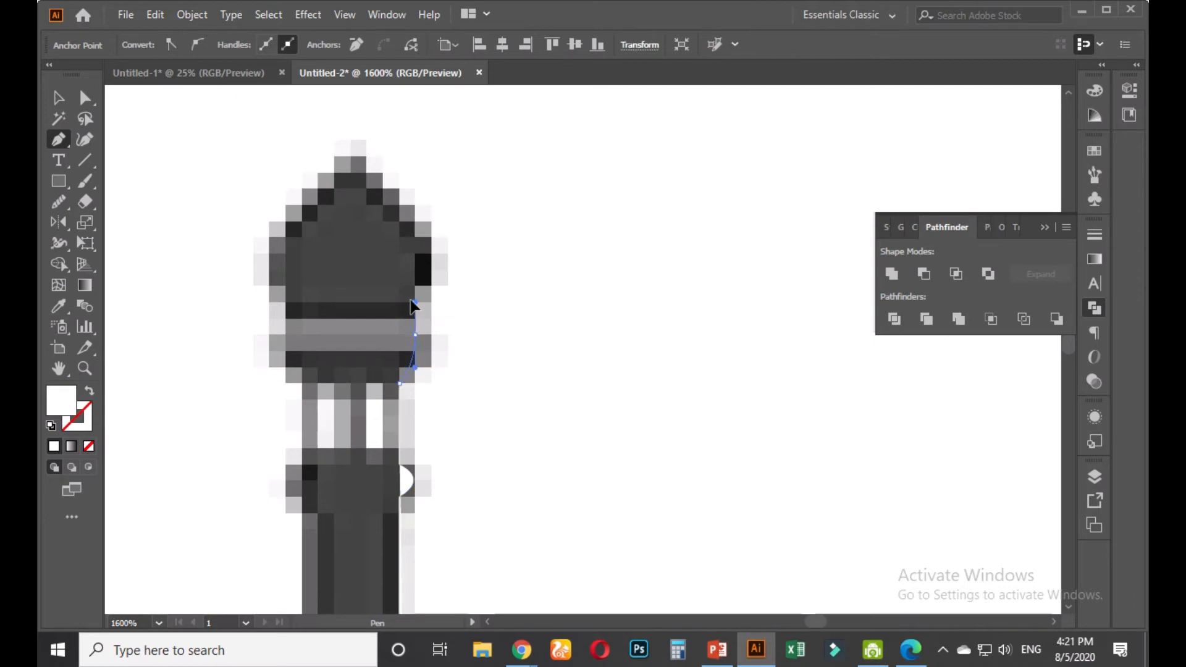
{"action": "left_click", "coordinate": [413, 302]}
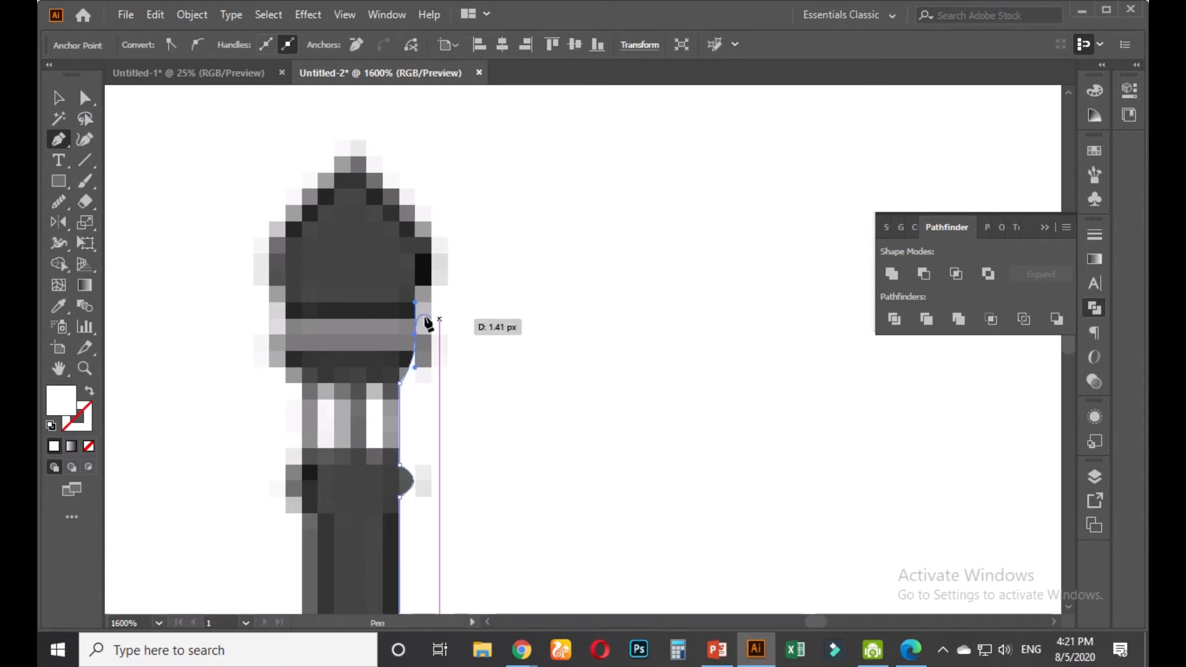
{"action": "left_click", "coordinate": [415, 336]}
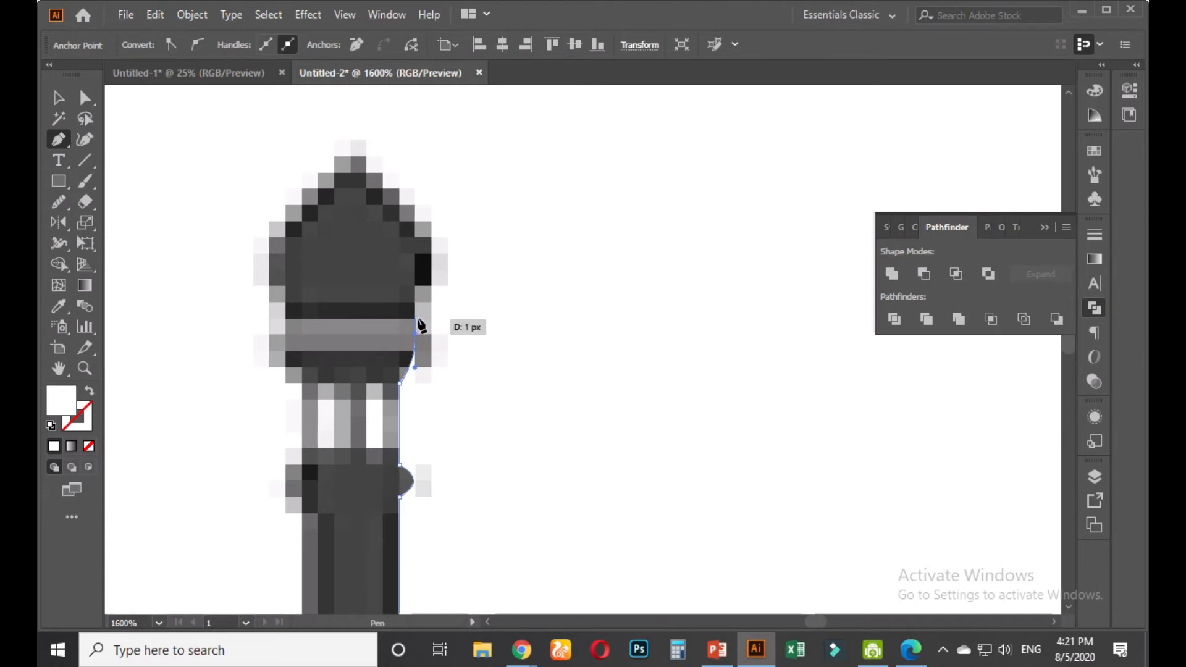
Trace the right side of the minaret's cap as one curve ending at its pointed tip
{"action": "left_click_drag", "start_coordinate": [432, 286], "coordinate": [462, 286]}
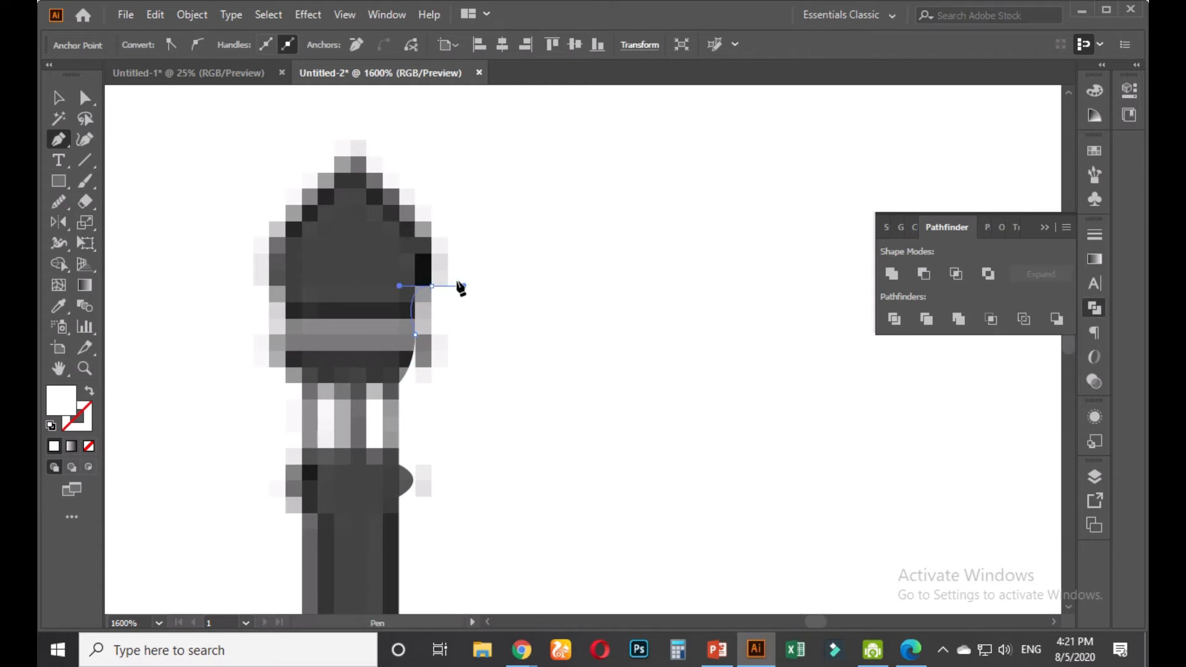
{"action": "key", "text": "ctrl+z"}
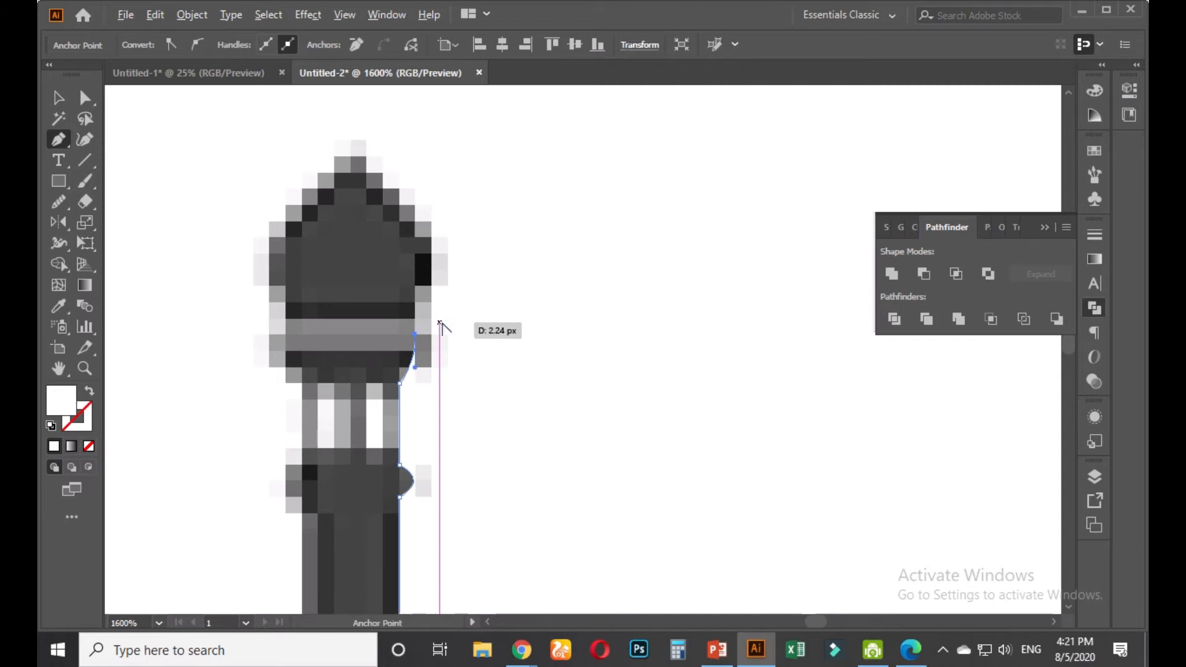
{"action": "scroll", "coordinate": [440, 321], "scroll_direction": "down", "scroll_amount": 1}
{"action": "left_click_drag", "start_coordinate": [440, 332], "coordinate": [445, 362]}
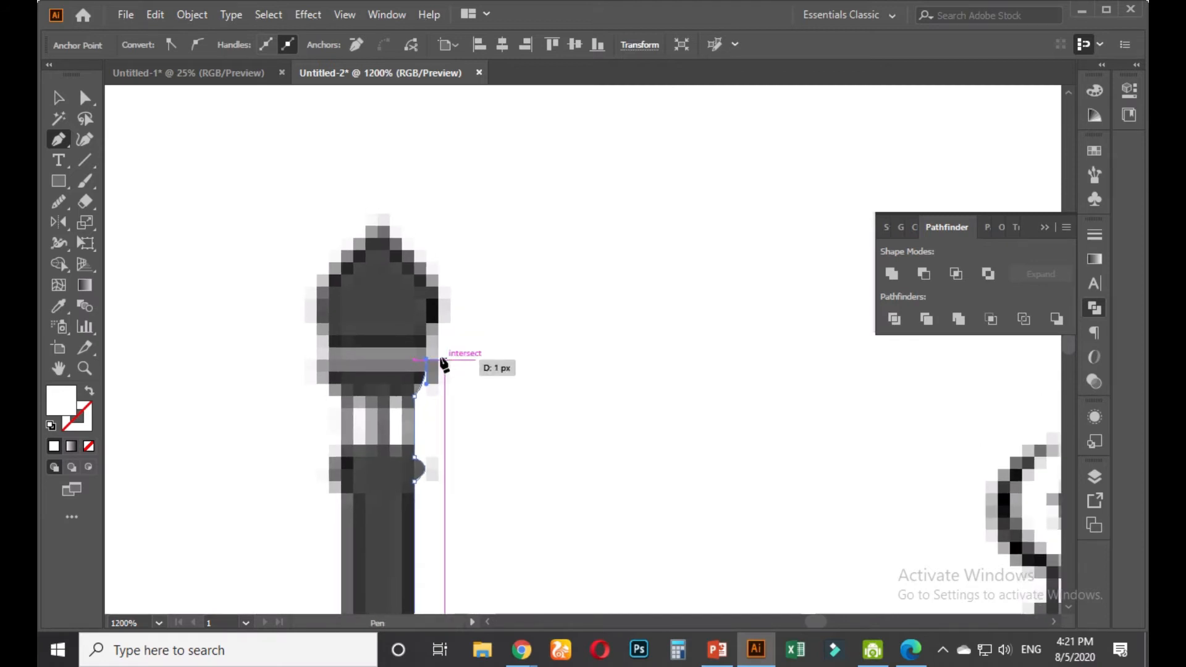
{"action": "left_click_drag", "start_coordinate": [377, 239], "coordinate": [313, 187]}
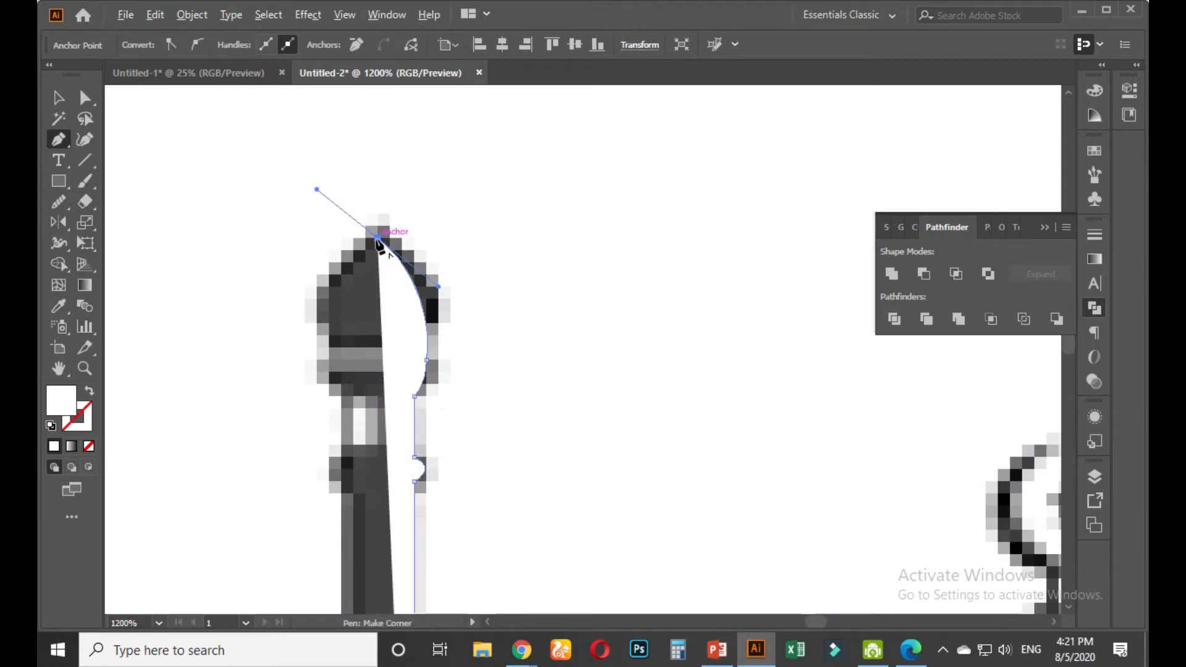
Close the half-minaret path down its centre line and across the base, and deselect it
{"action": "scroll", "coordinate": [378, 242], "scroll_direction": "down", "scroll_amount": 5}
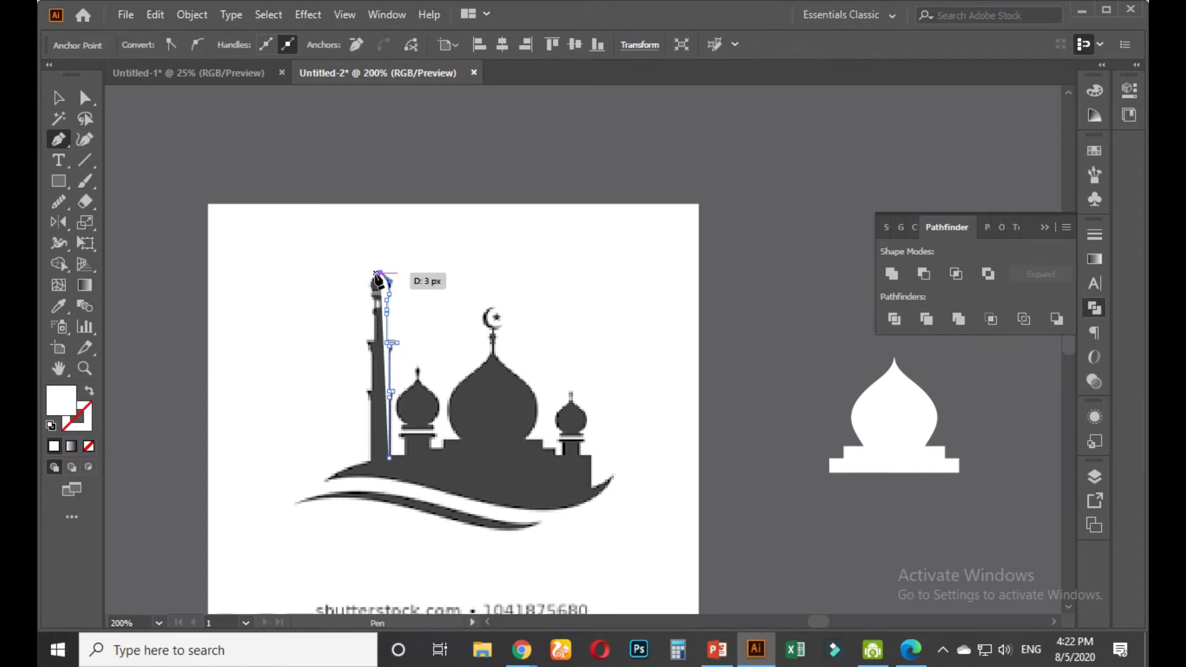
{"action": "scroll", "coordinate": [377, 314], "scroll_direction": "up", "scroll_amount": 2}
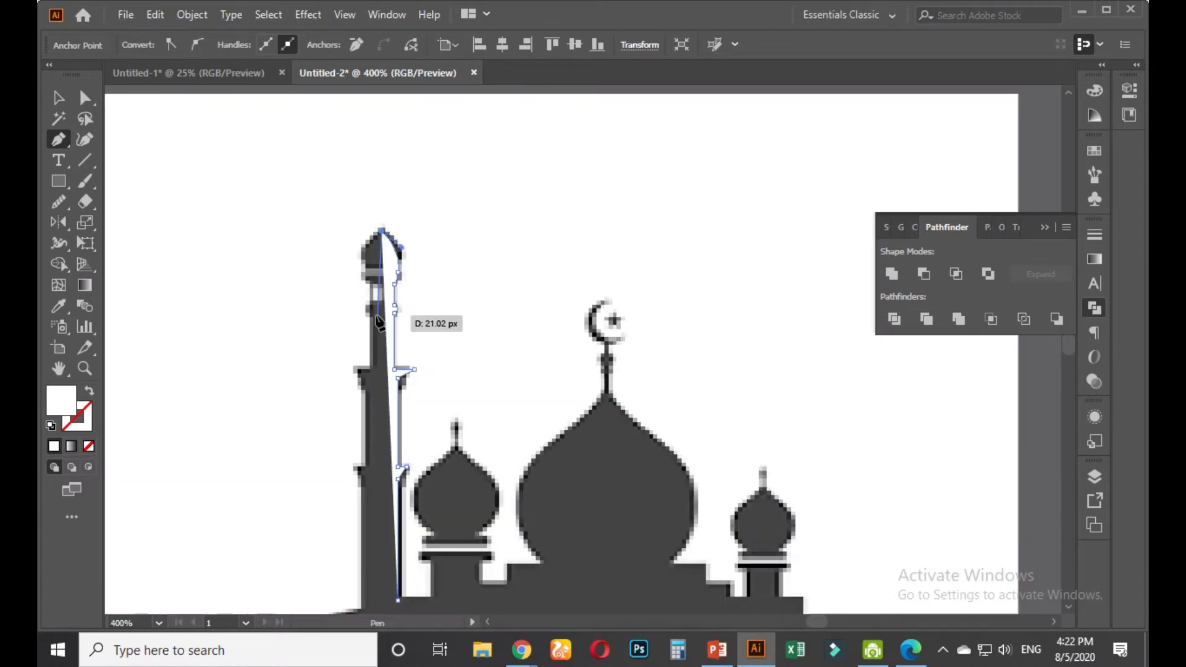
{"action": "scroll", "coordinate": [378, 321], "scroll_direction": "down", "scroll_amount": 4}
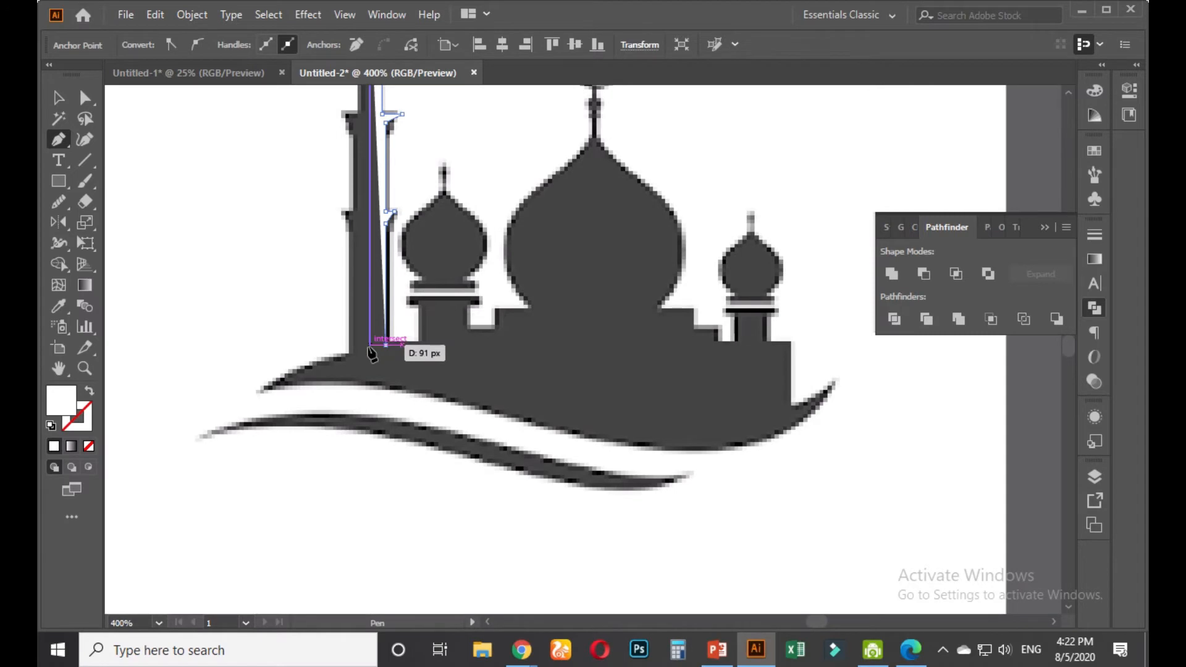
{"action": "left_click", "coordinate": [369, 345]}
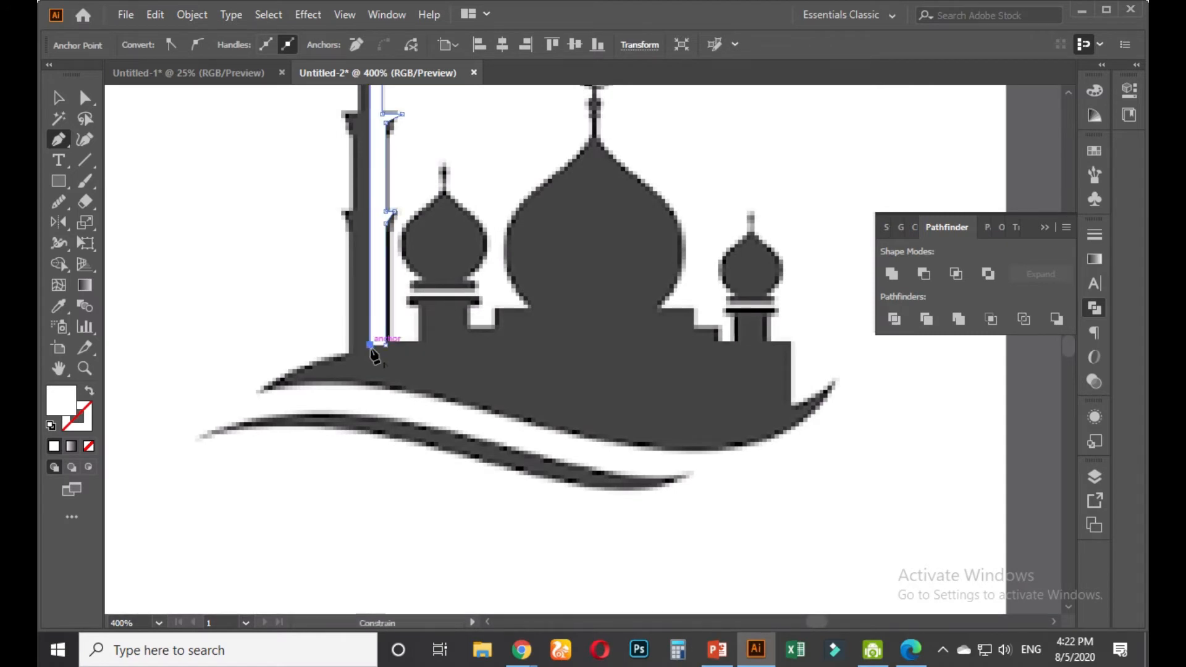
{"action": "left_click", "coordinate": [385, 345]}
{"action": "key", "text": "v"}
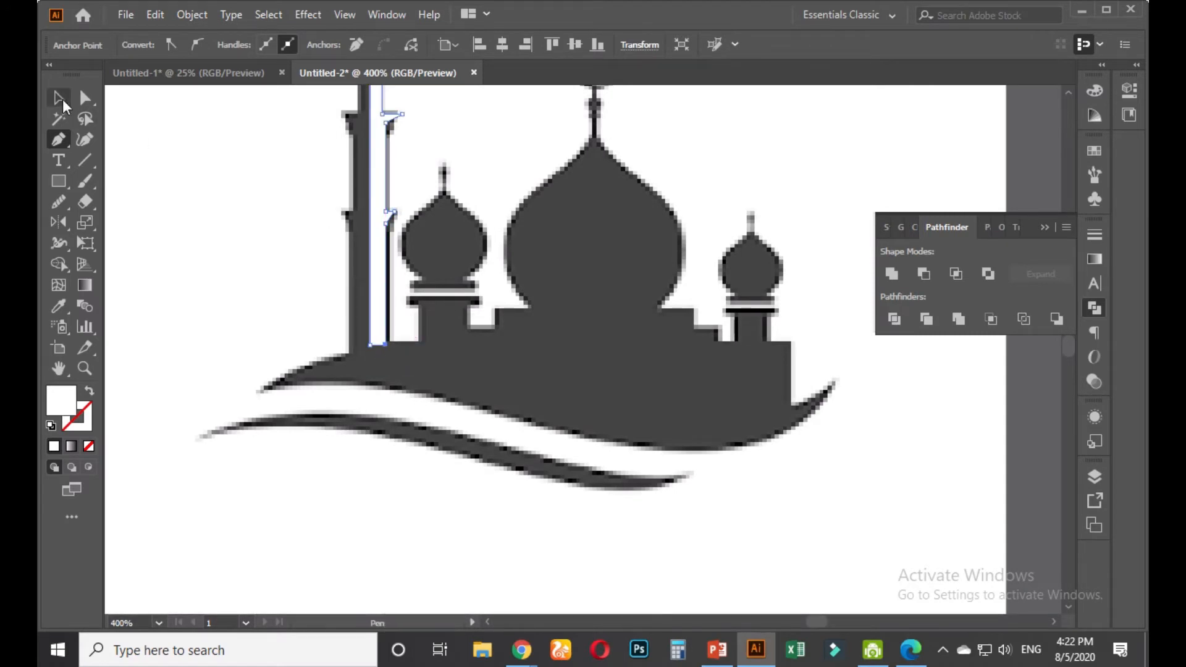
{"action": "left_click", "coordinate": [244, 264]}
Reflect a copy of the half minaret across the vertical axis and align it against the original's centre line
{"action": "scroll", "coordinate": [309, 290], "scroll_direction": "up", "scroll_amount": 6}
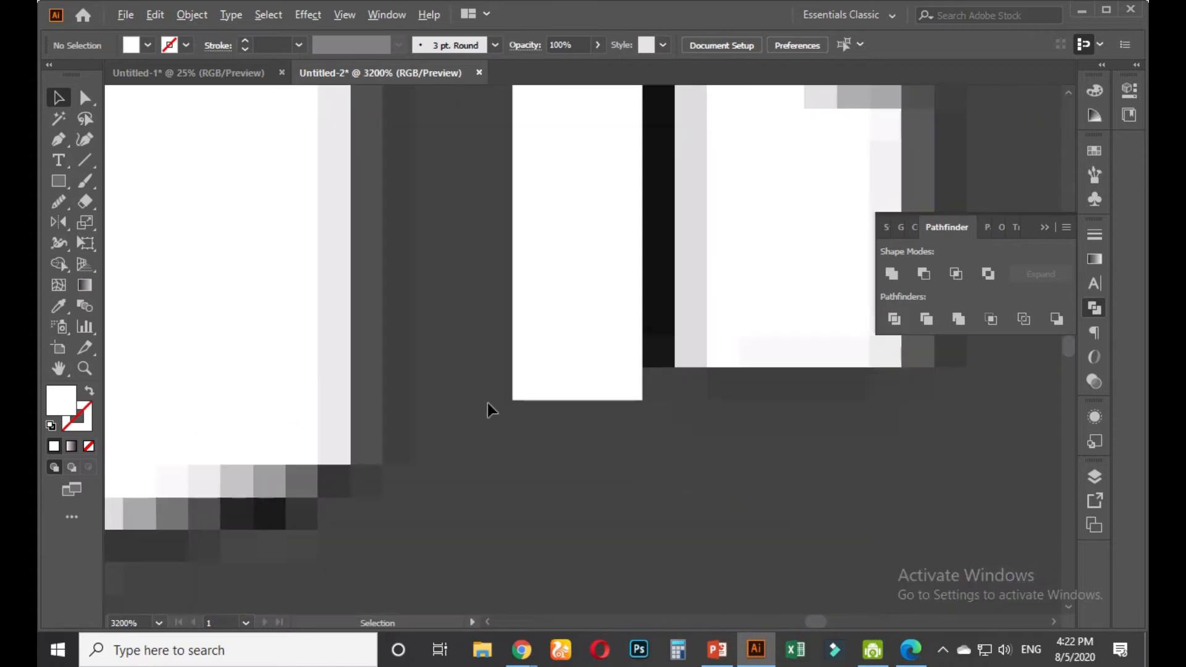
{"action": "scroll", "coordinate": [495, 398], "scroll_direction": "down", "scroll_amount": 5}
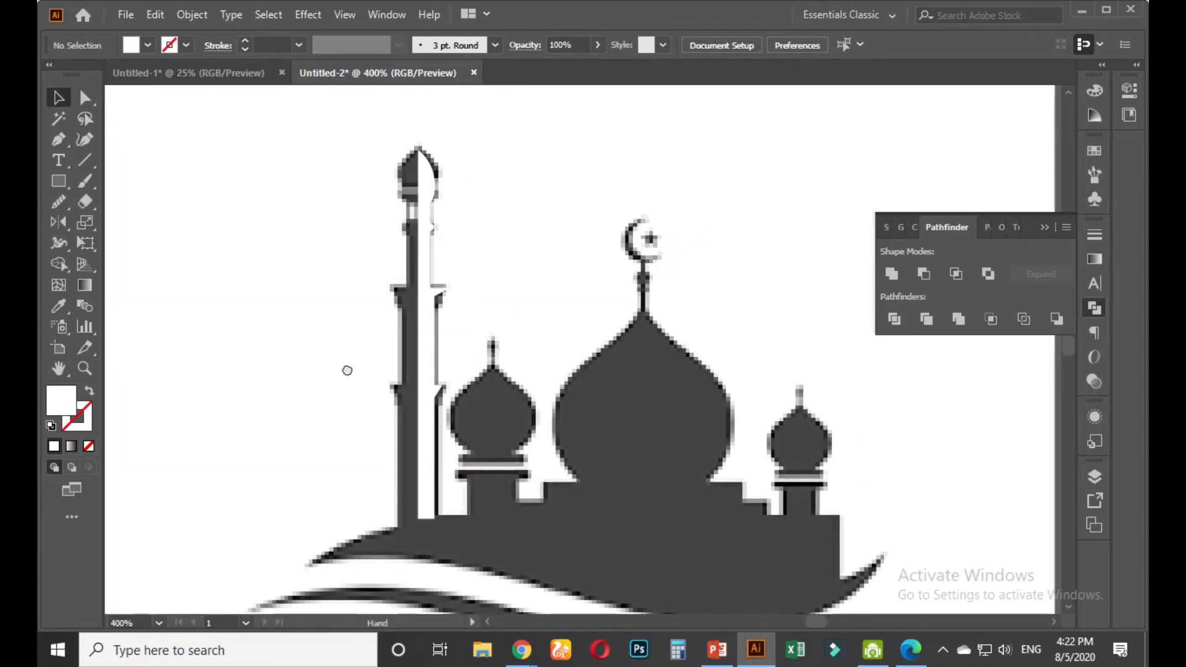
{"action": "left_click", "coordinate": [402, 359]}
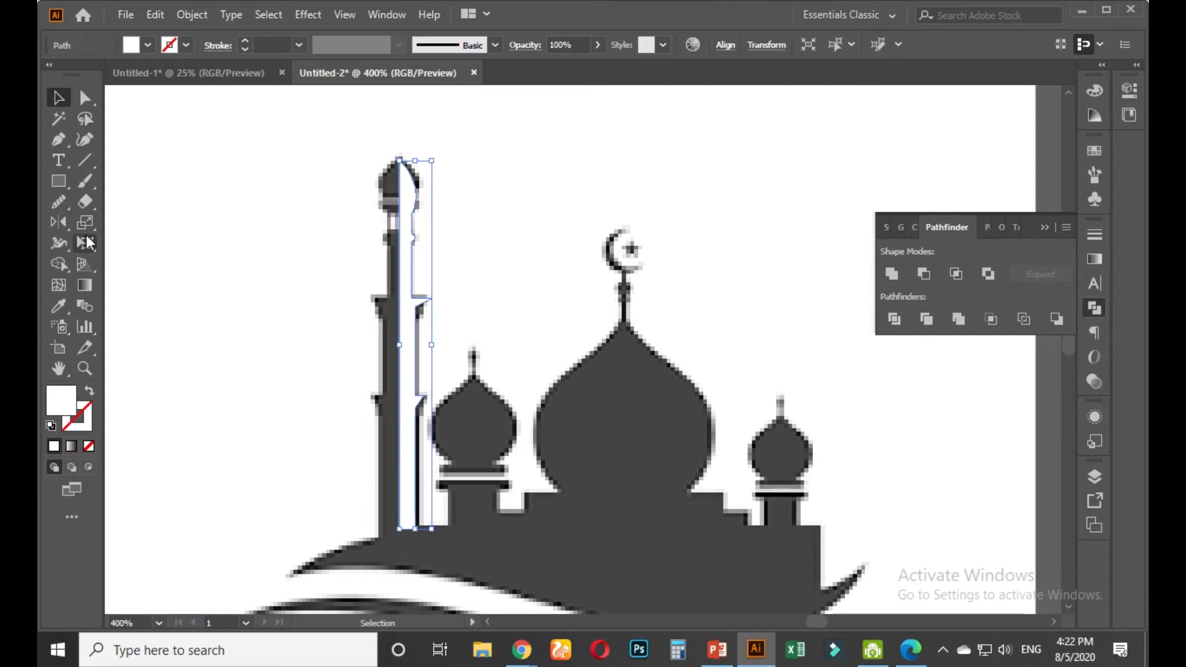
{"action": "left_click", "coordinate": [65, 224]}
{"action": "double_click", "coordinate": [65, 222]}
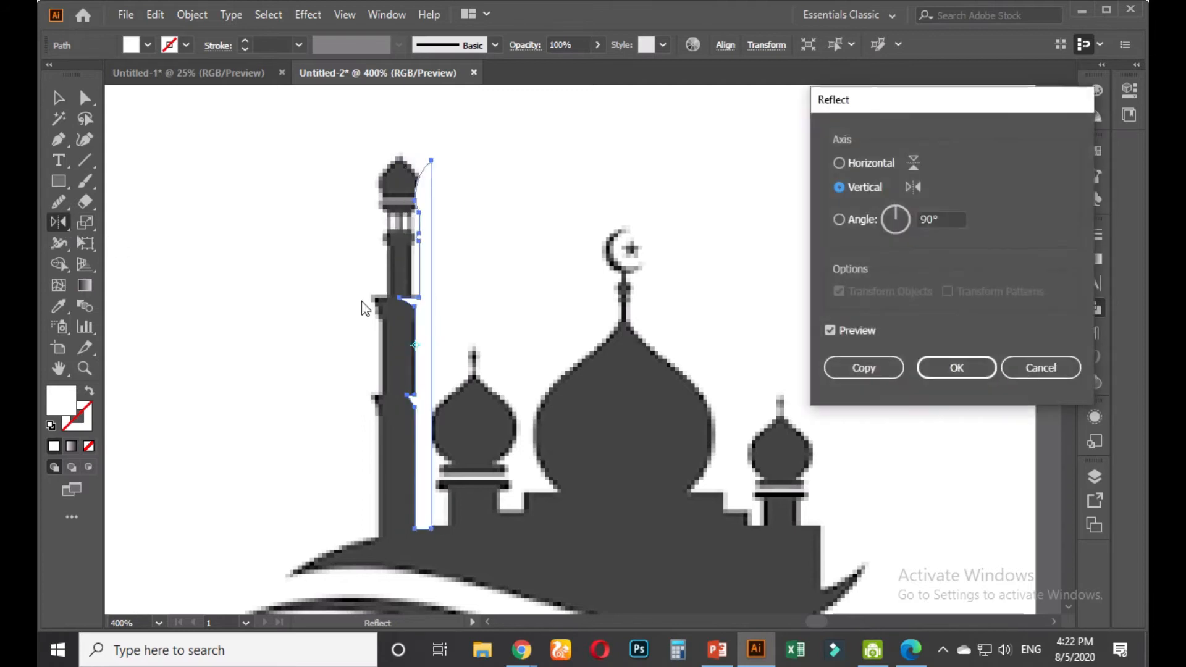
{"action": "left_click", "coordinate": [869, 368]}
{"action": "left_click", "coordinate": [58, 99]}
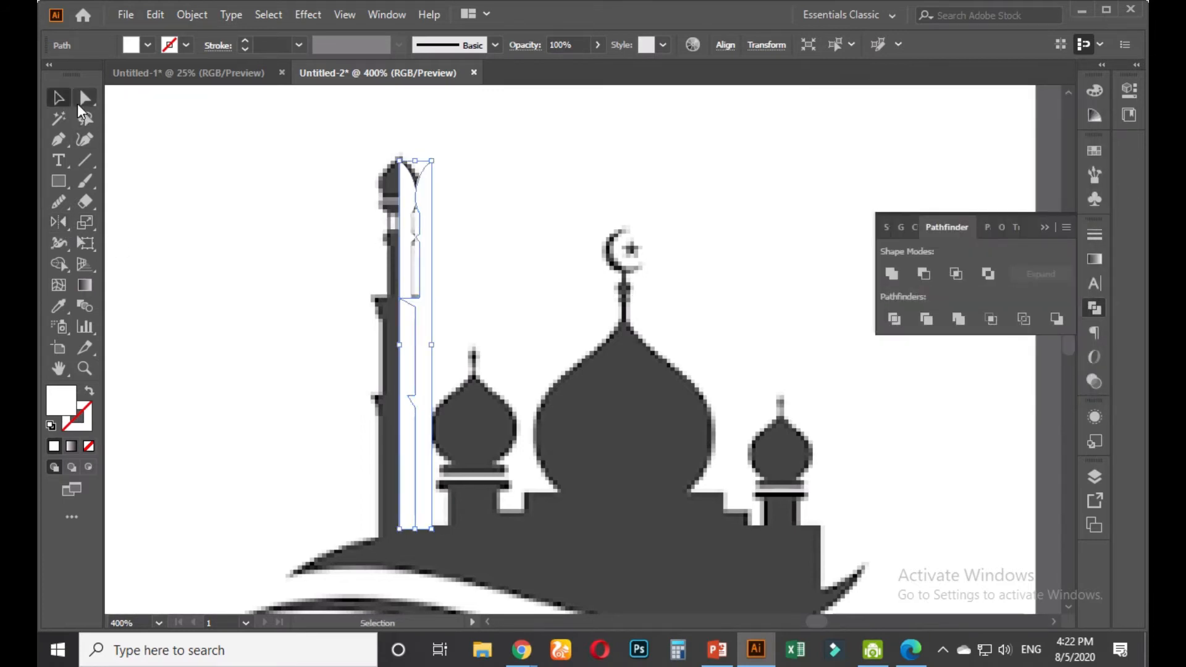
{"action": "left_click", "coordinate": [435, 241]}
{"action": "left_click_drag", "start_coordinate": [431, 241], "coordinate": [399, 241]}
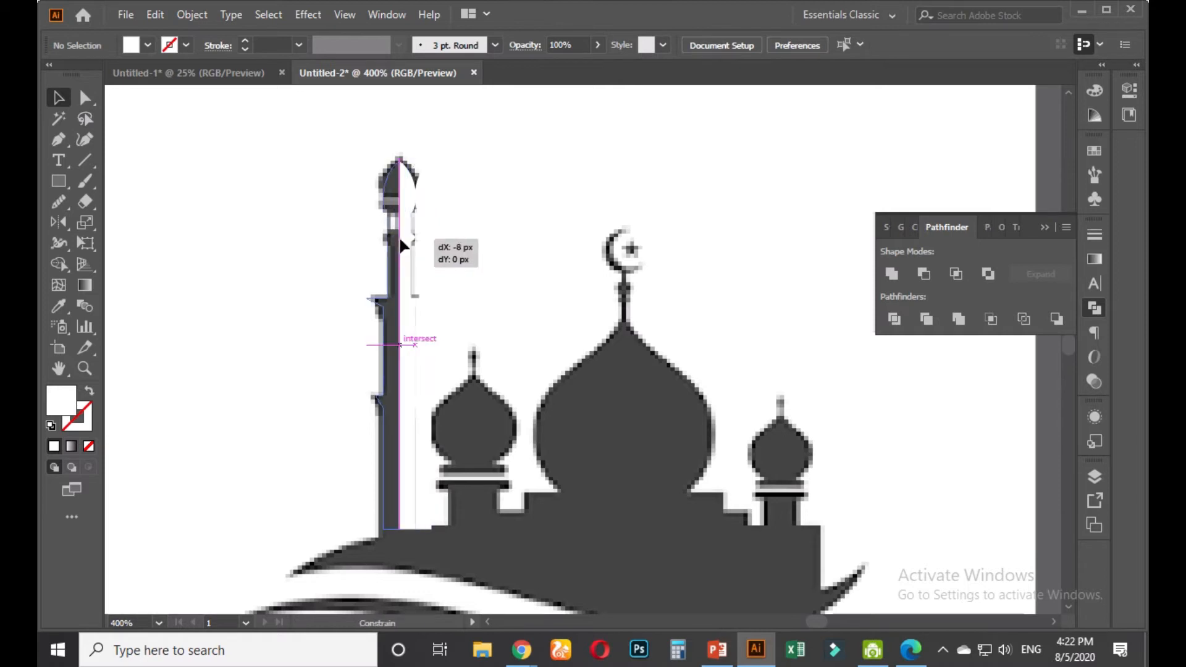
Move both minaret halves off the reference image to the empty area beside the traced dome, and deselect them
{"action": "scroll", "coordinate": [461, 304], "scroll_direction": "down", "scroll_amount": 2}
{"action": "left_click_drag", "start_coordinate": [478, 264], "coordinate": [765, 389]}
{"action": "left_click_drag", "start_coordinate": [814, 396], "coordinate": [814, 397]}
{"action": "left_click", "coordinate": [850, 473]}
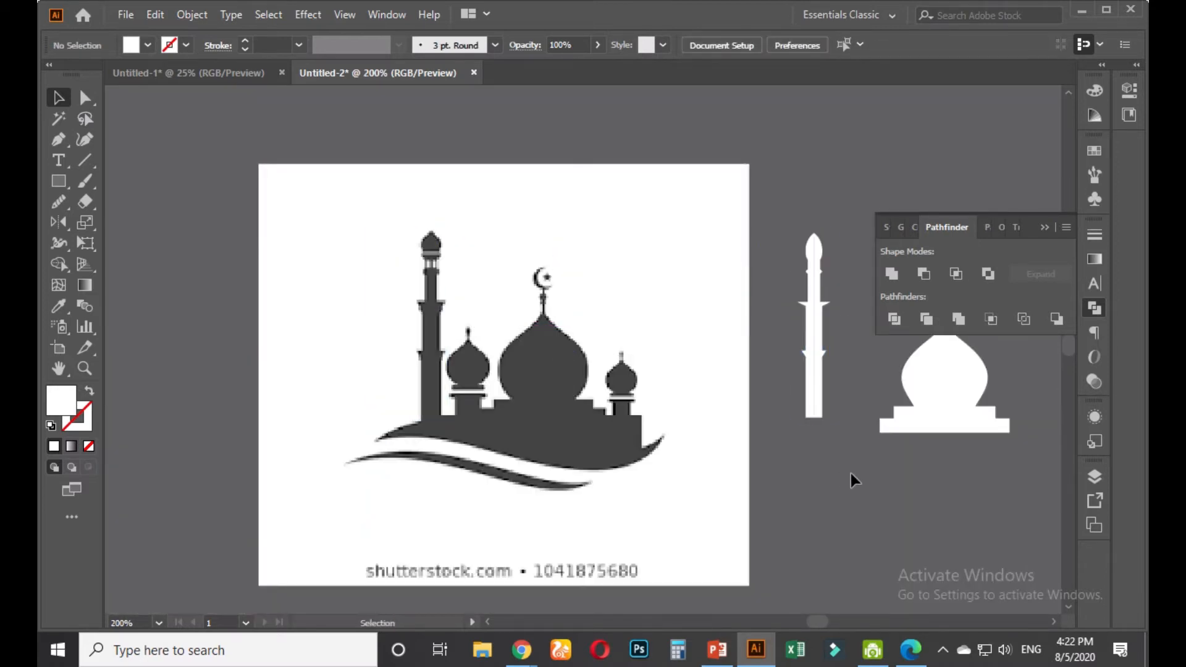
Shift the right half of the minaret slightly inward so it overlaps the left half along the centre line
{"action": "left_click_drag", "start_coordinate": [850, 473], "coordinate": [522, 471]}
{"action": "scroll", "coordinate": [506, 371], "scroll_direction": "up", "scroll_amount": 2}
{"action": "scroll", "coordinate": [505, 351], "scroll_direction": "up", "scroll_amount": 1}
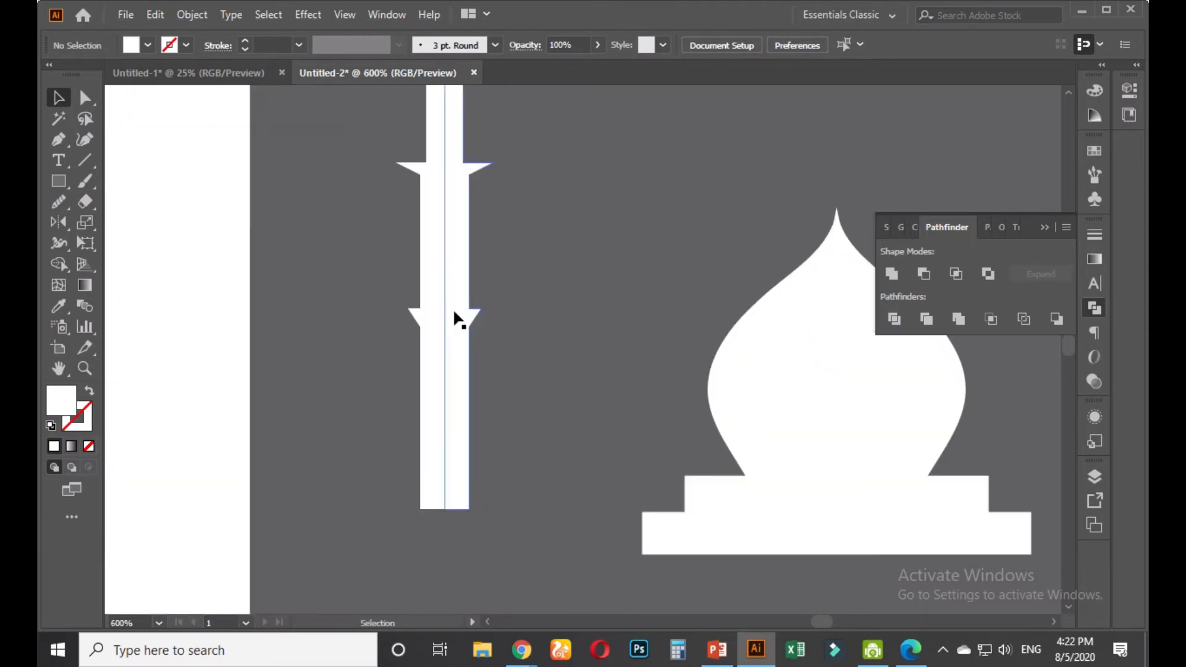
{"action": "left_click", "coordinate": [453, 308]}
{"action": "left_click", "coordinate": [526, 336]}
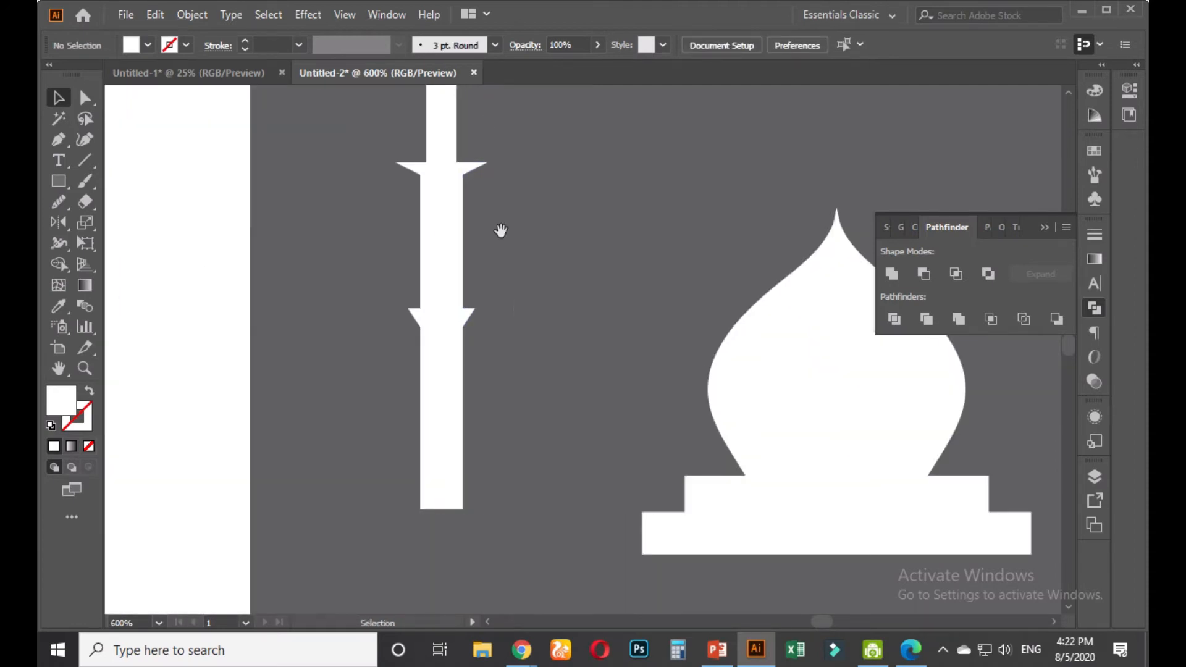
Select both overlapping minaret halves, unite them into a single shape, and deselect it
{"action": "scroll", "coordinate": [503, 368], "scroll_direction": "down", "scroll_amount": 1}
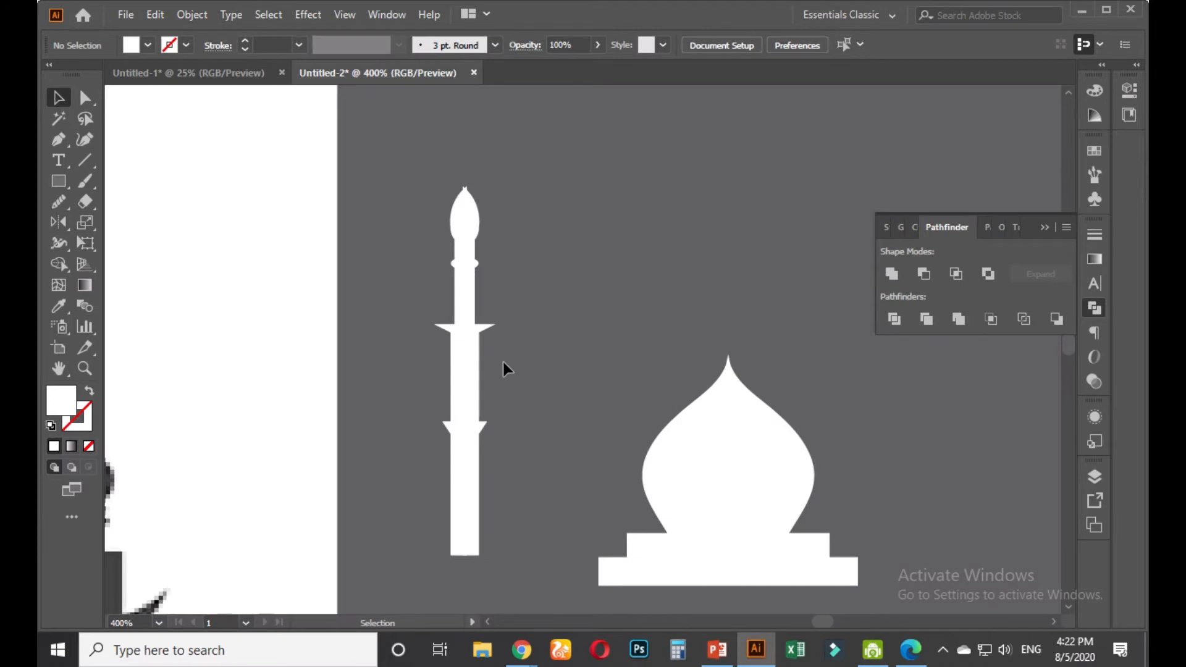
{"action": "scroll", "coordinate": [497, 348], "scroll_direction": "up", "scroll_amount": 1}
{"action": "scroll", "coordinate": [482, 336], "scroll_direction": "up", "scroll_amount": 2}
{"action": "left_click", "coordinate": [467, 311]}
{"action": "left_click_drag", "start_coordinate": [591, 231], "coordinate": [342, 403]}
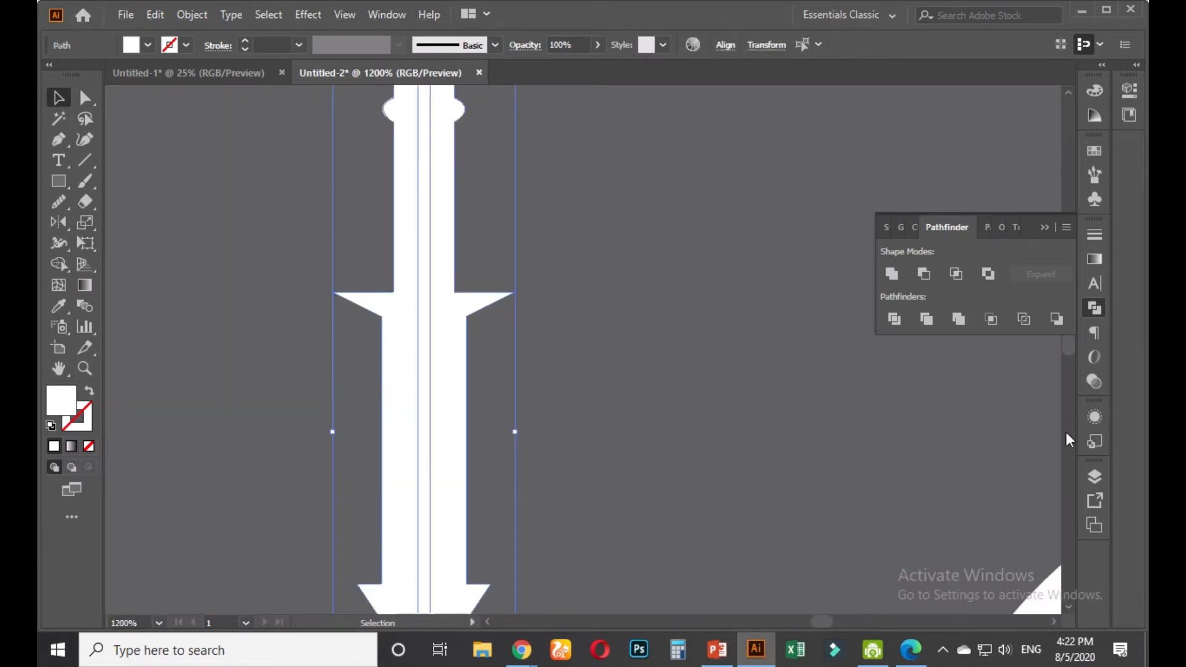
{"action": "left_click", "coordinate": [891, 274]}
{"action": "left_click", "coordinate": [584, 307]}
{"action": "scroll", "coordinate": [555, 327], "scroll_direction": "down", "scroll_amount": 2}
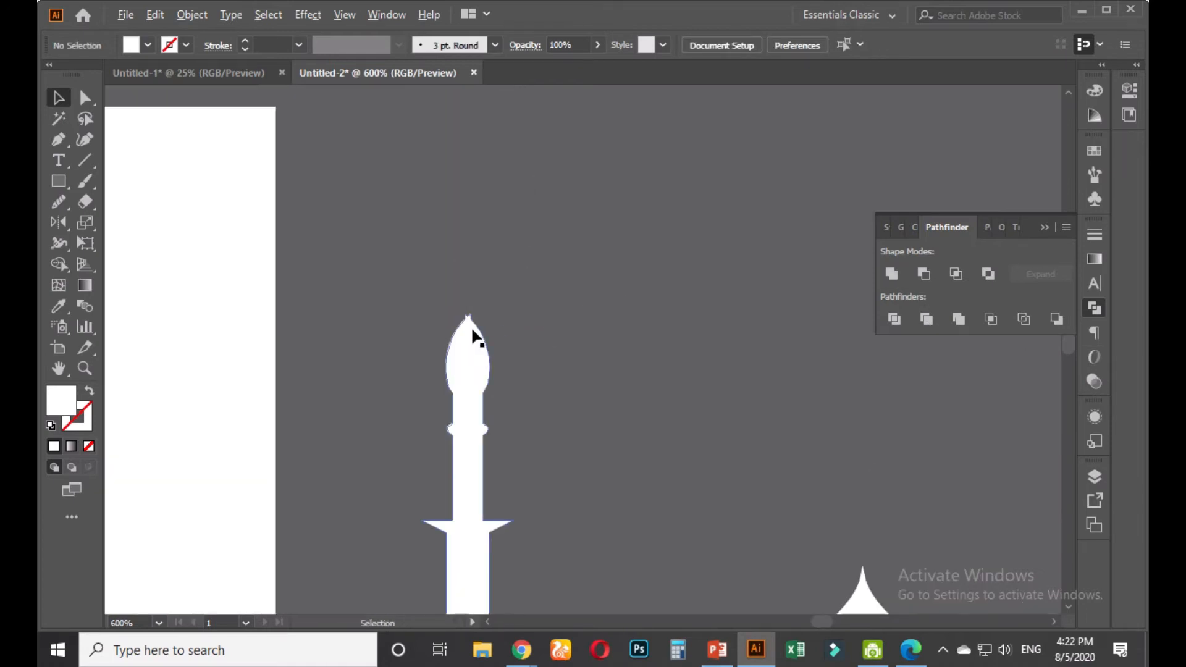
Remove the notch at the minaret's tip by deleting the two projecting anchor points, leaving a single peak
{"action": "scroll", "coordinate": [471, 327], "scroll_direction": "up", "scroll_amount": 5}
{"action": "left_click", "coordinate": [476, 299]}
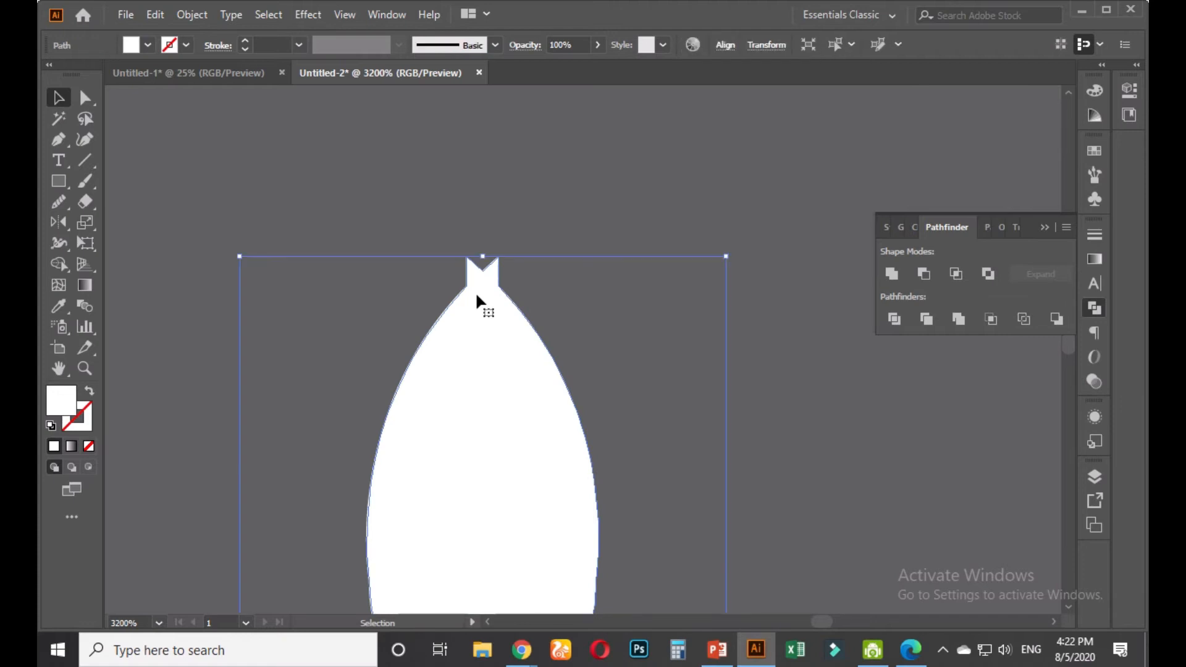
{"action": "left_click", "coordinate": [60, 137]}
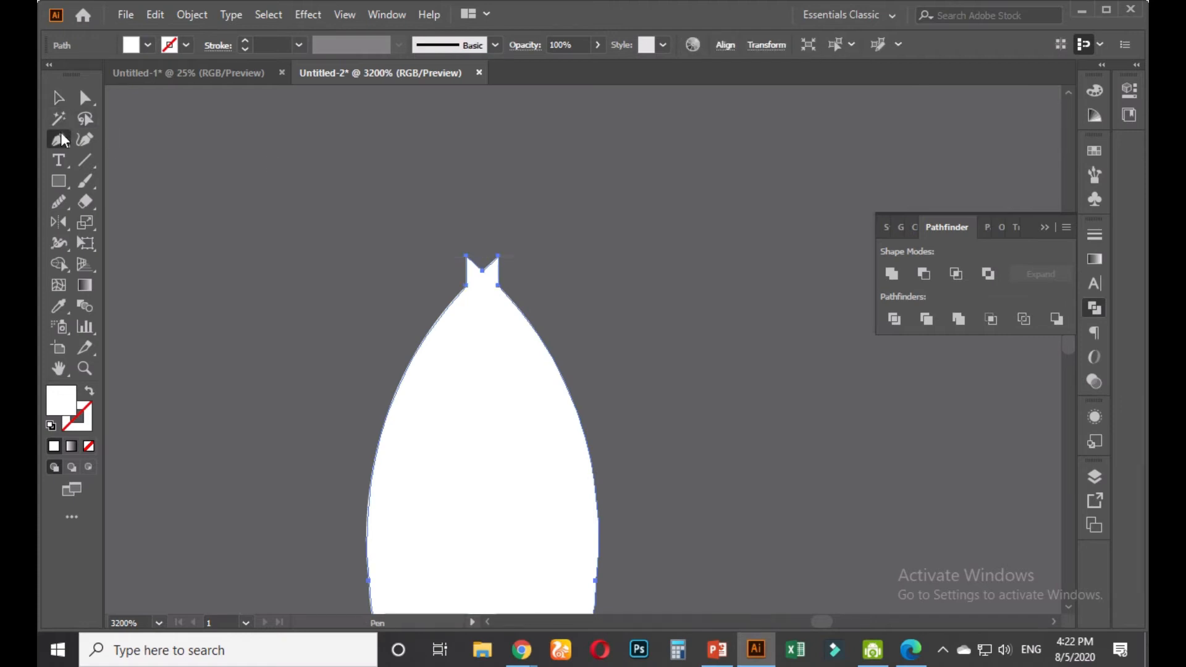
{"action": "left_click", "coordinate": [463, 292]}
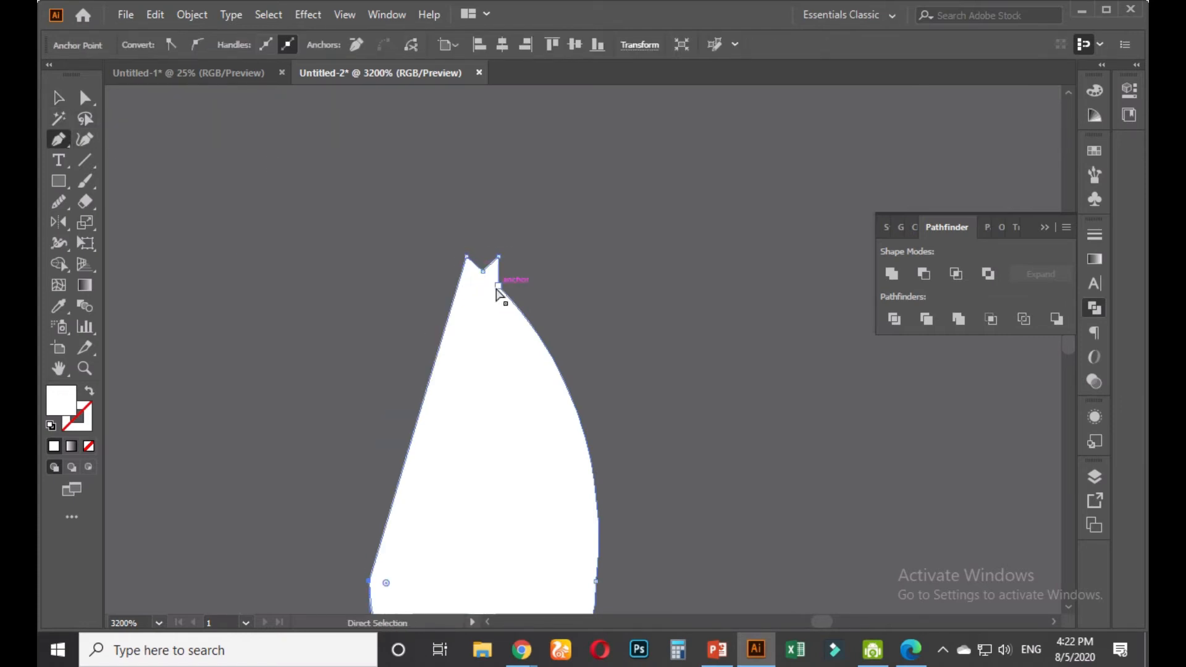
{"action": "key", "text": "ctrl+z"}
{"action": "left_click", "coordinate": [498, 256]}
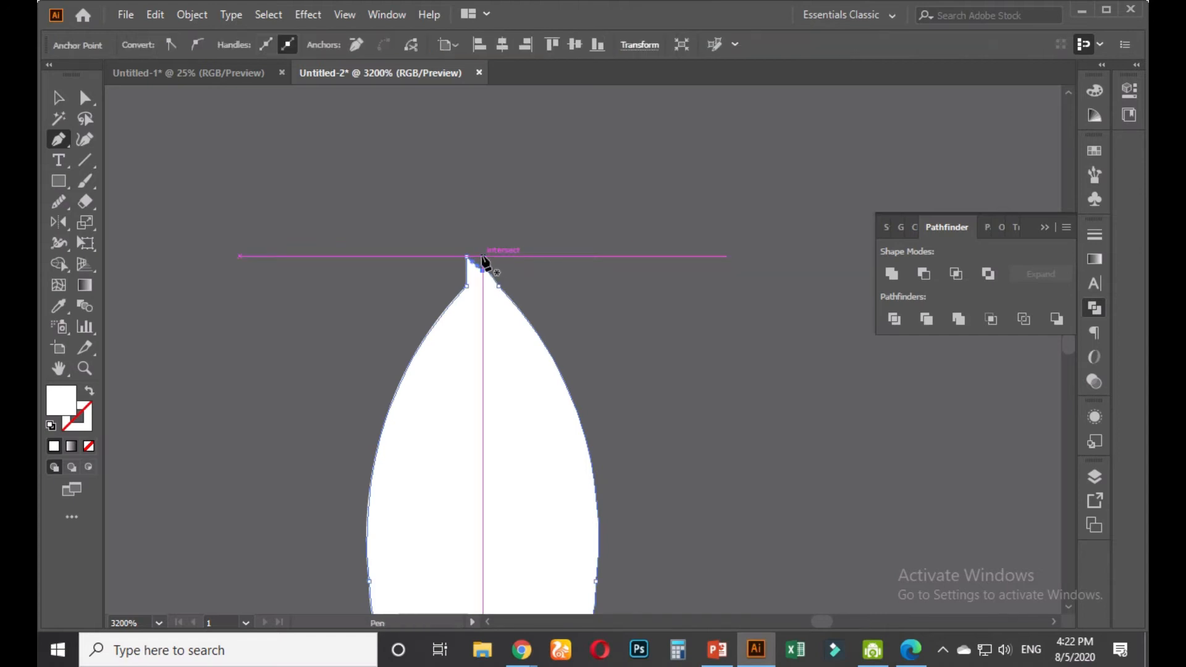
{"action": "left_click", "coordinate": [467, 257]}
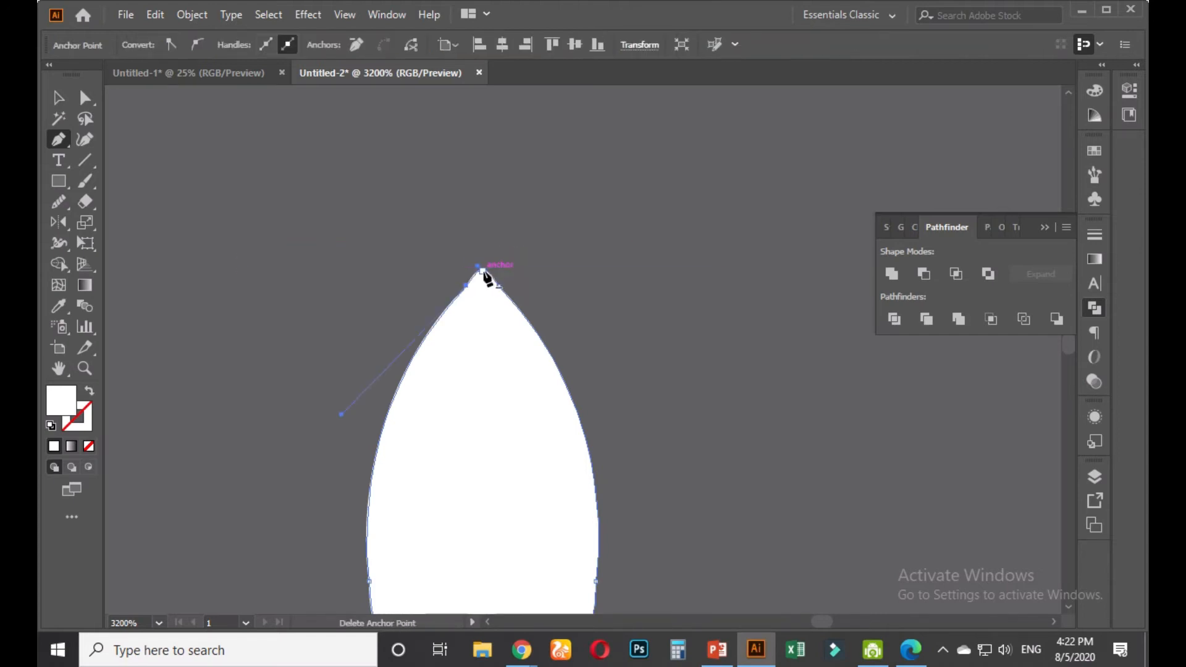
{"action": "left_click", "coordinate": [62, 100]}
{"action": "left_click", "coordinate": [268, 246]}
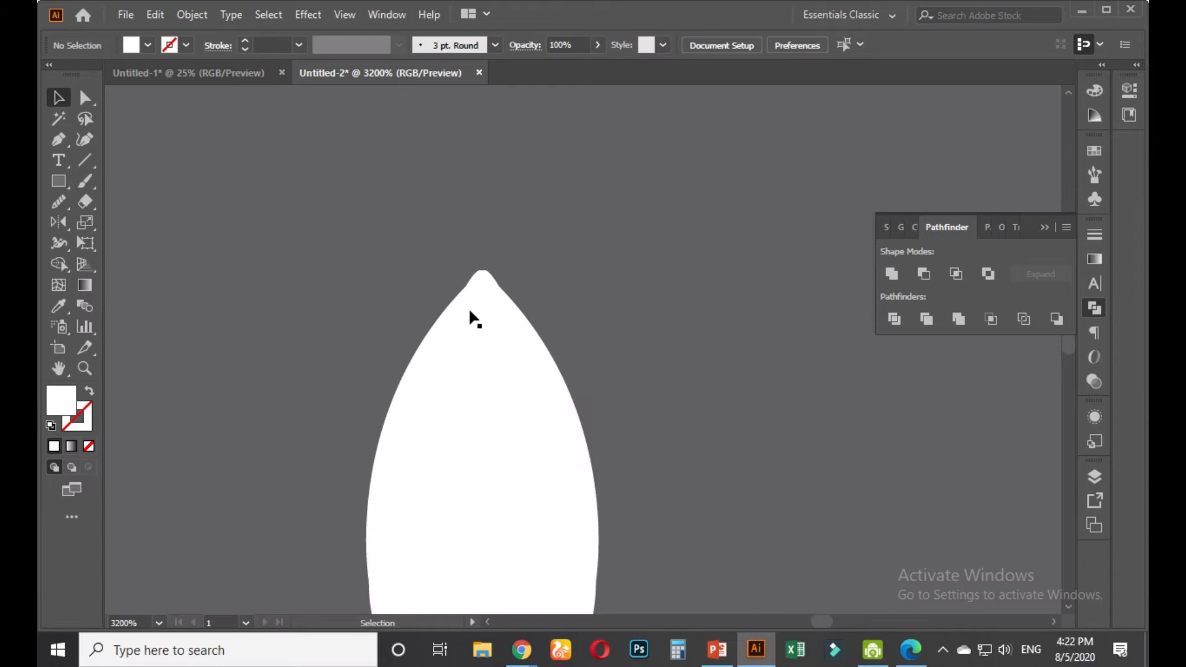
Round both outer tips of the minaret's upper ledge with live corners
{"action": "scroll", "coordinate": [472, 333], "scroll_direction": "down", "scroll_amount": 3}
{"action": "scroll", "coordinate": [617, 414], "scroll_direction": "down", "scroll_amount": 3}
{"action": "left_click_drag", "start_coordinate": [634, 495], "coordinate": [423, 196]}
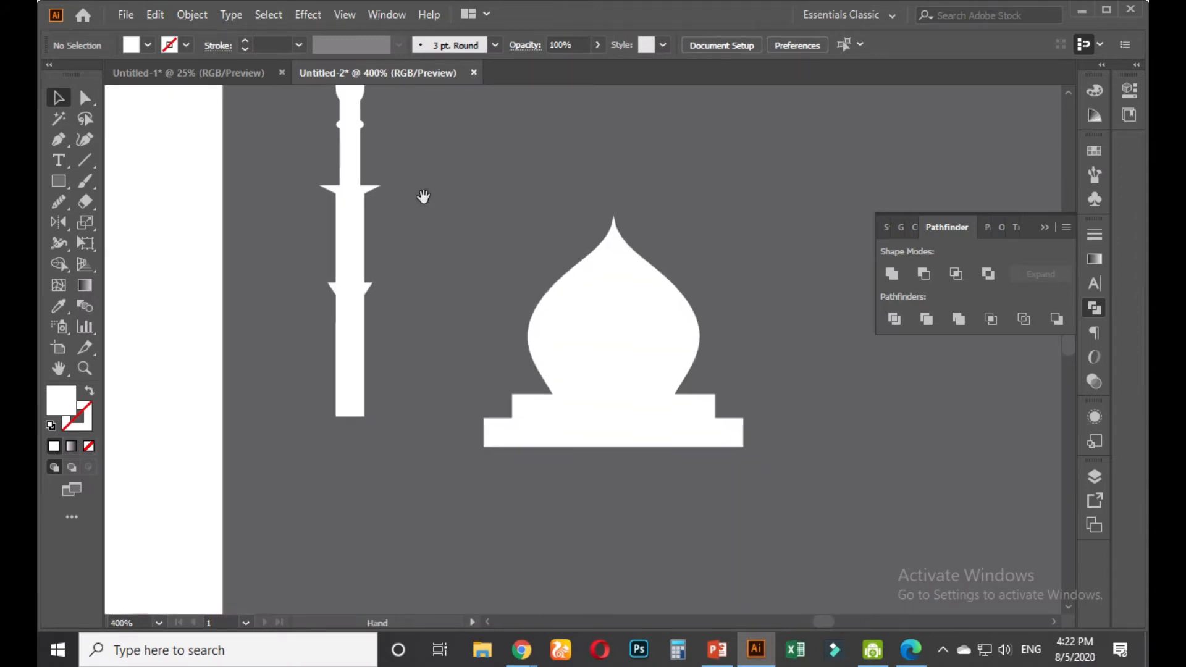
{"action": "scroll", "coordinate": [384, 230], "scroll_direction": "up", "scroll_amount": 1}
{"action": "left_click_drag", "start_coordinate": [383, 229], "coordinate": [412, 366]}
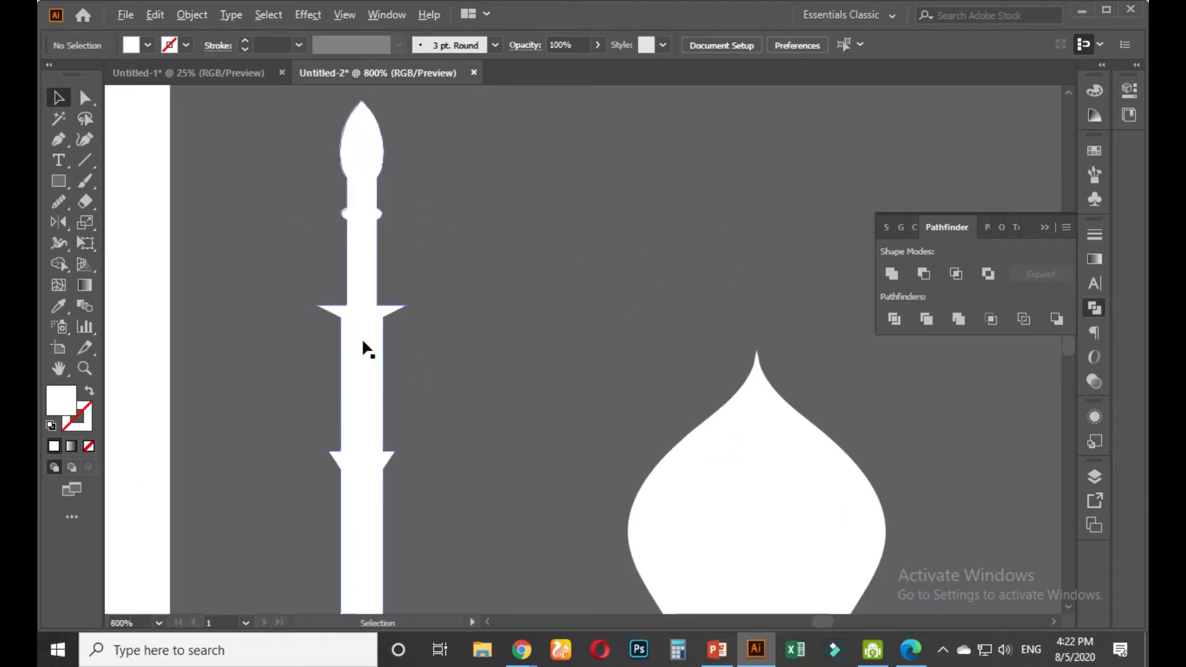
{"action": "scroll", "coordinate": [362, 339], "scroll_direction": "up", "scroll_amount": 1}
{"action": "scroll", "coordinate": [357, 309], "scroll_direction": "up", "scroll_amount": 3}
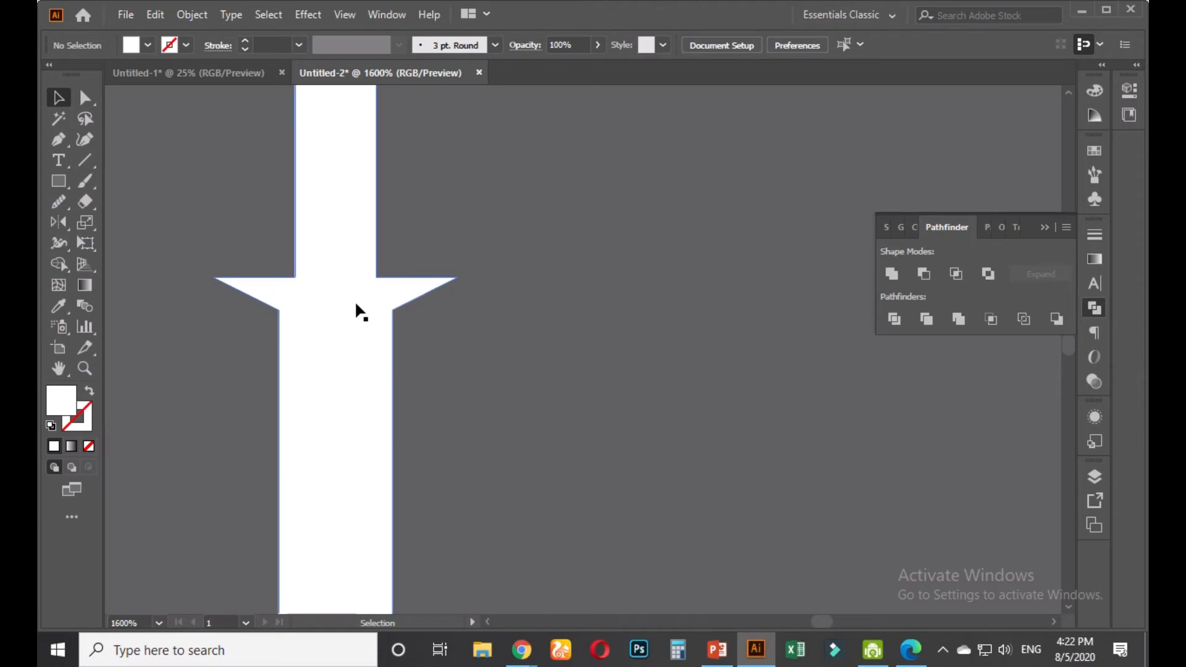
{"action": "left_click", "coordinate": [321, 279]}
{"action": "key", "text": "a"}
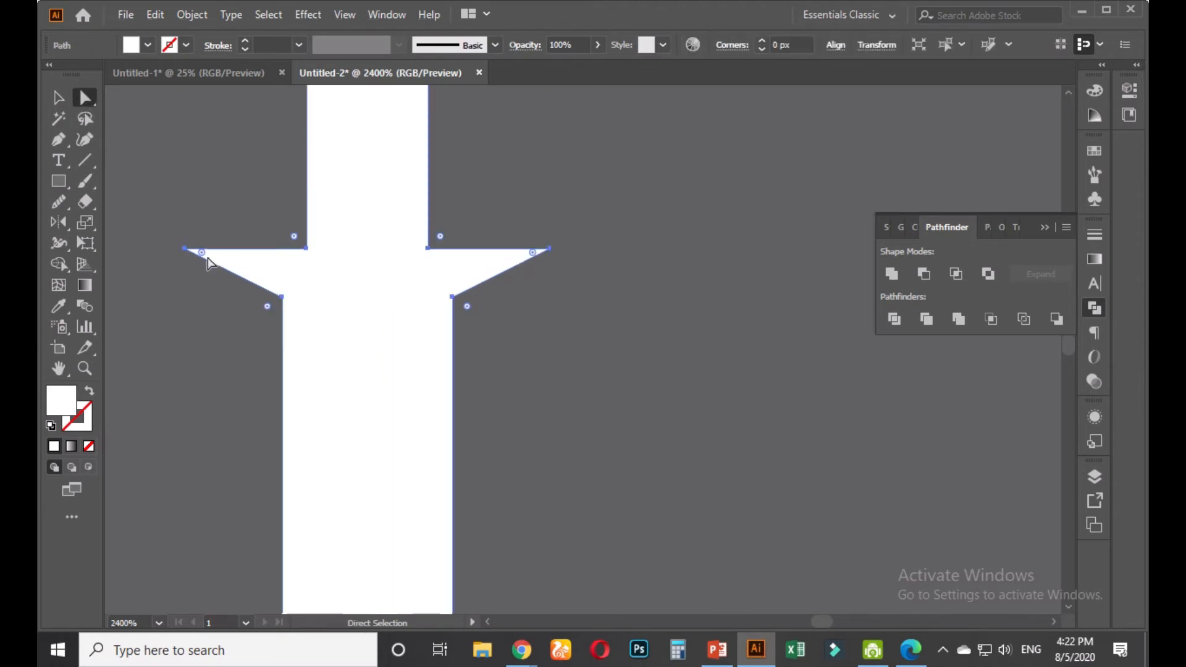
{"action": "left_click_drag", "start_coordinate": [203, 253], "coordinate": [225, 258]}
{"action": "mouse_move", "coordinate": [532, 252]}
{"action": "left_mouse_down"}
{"action": "mouse_move", "coordinate": [494, 262]}
{"action": "mouse_move", "coordinate": [523, 264]}
{"action": "left_mouse_up"}
{"action": "left_click", "coordinate": [455, 388]}
Increase the rounding of the upper ledge's right tip slightly to match the left one
{"action": "scroll", "coordinate": [449, 389], "scroll_direction": "down", "scroll_amount": 2}
{"action": "scroll", "coordinate": [457, 375], "scroll_direction": "up", "scroll_amount": 2}
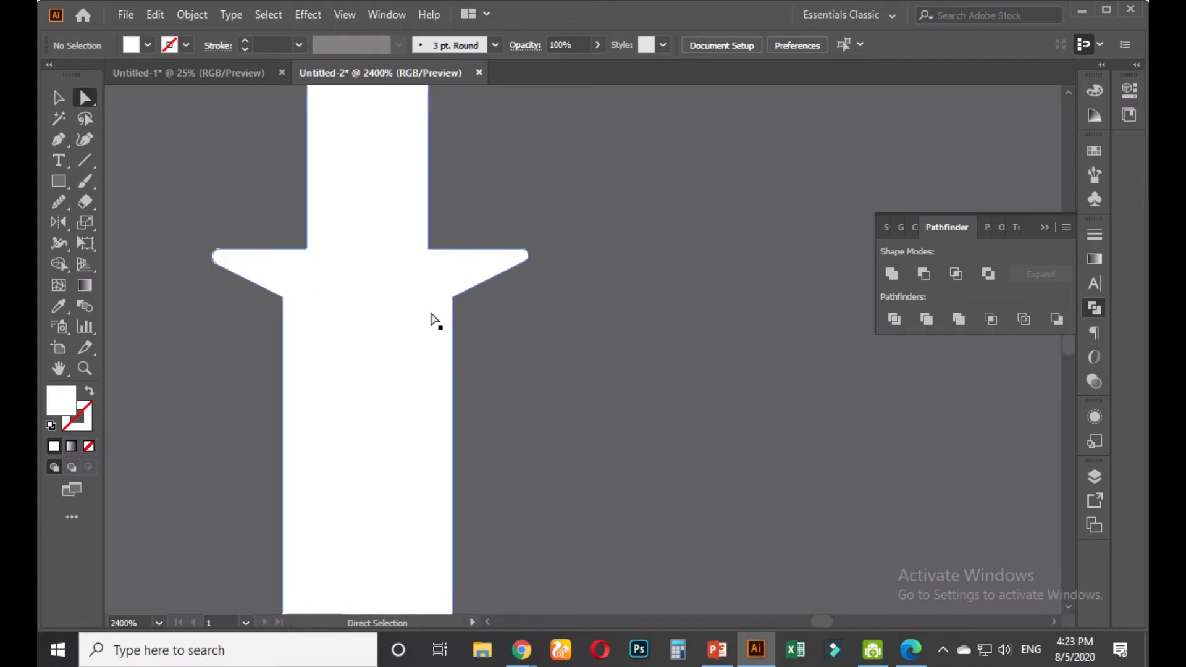
{"action": "left_click", "coordinate": [463, 278]}
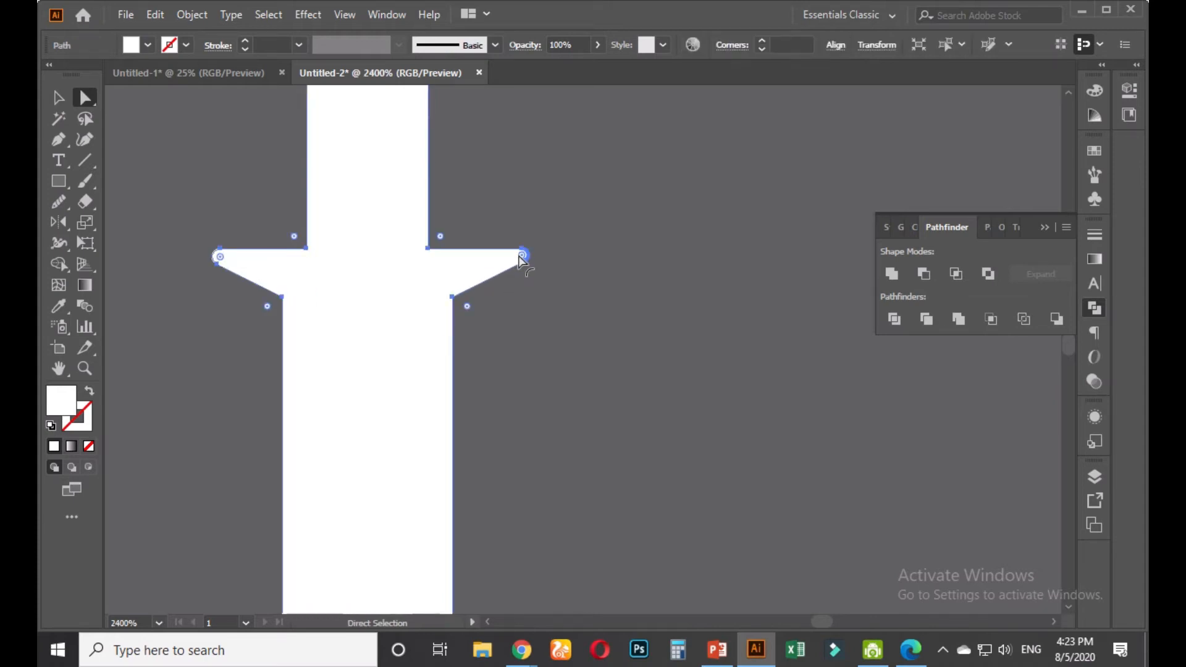
{"action": "left_click_drag", "start_coordinate": [521, 257], "coordinate": [518, 259]}
{"action": "left_click", "coordinate": [495, 377]}
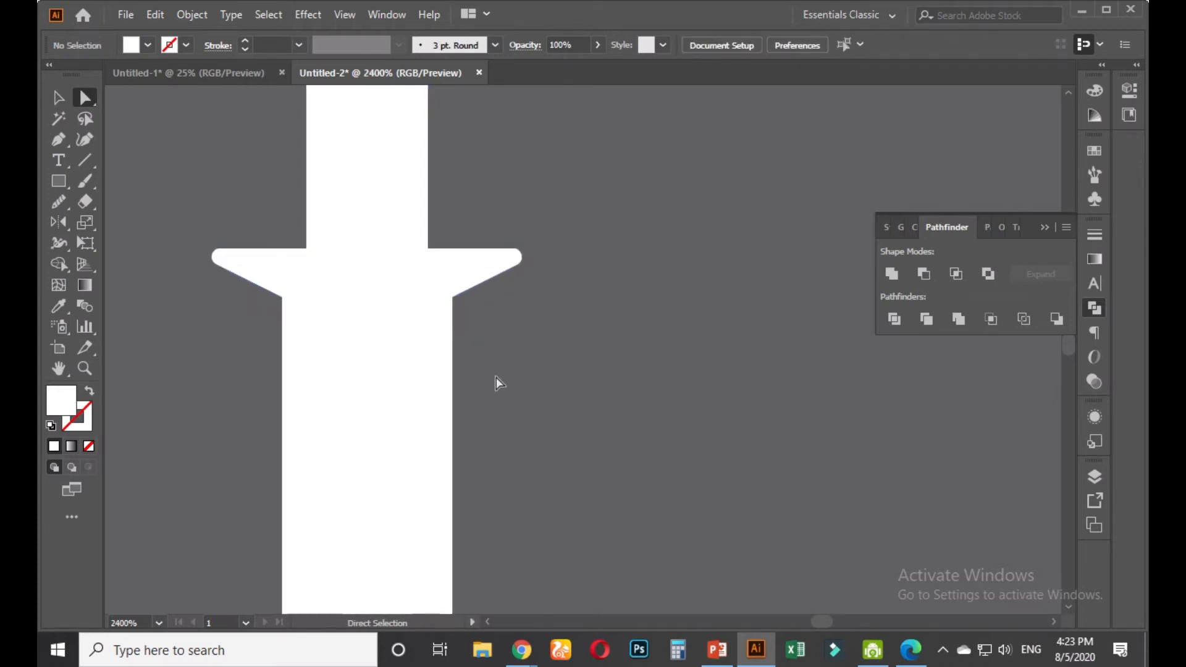
Round all of the minaret's live corners together, using the inner corner above the lower ledge as the handle
{"action": "scroll", "coordinate": [498, 380], "scroll_direction": "down", "scroll_amount": 4}
{"action": "scroll", "coordinate": [498, 379], "scroll_direction": "down", "scroll_amount": 3}
{"action": "scroll", "coordinate": [493, 402], "scroll_direction": "up", "scroll_amount": 5}
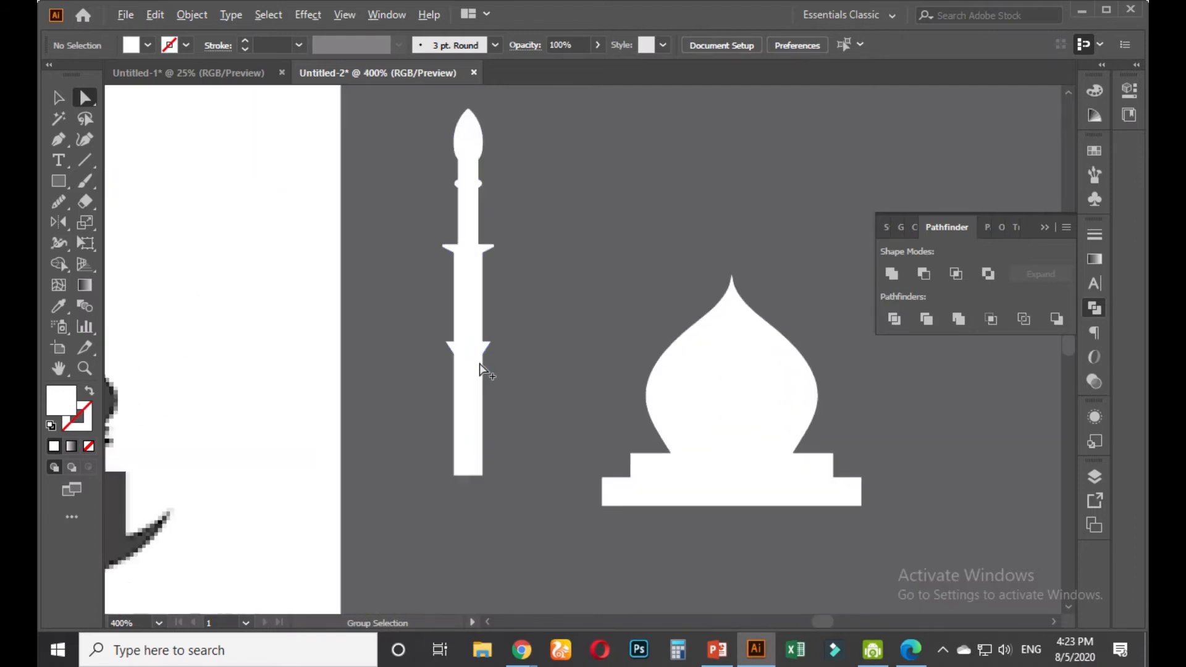
{"action": "scroll", "coordinate": [464, 342], "scroll_direction": "up", "scroll_amount": 3}
{"action": "left_click", "coordinate": [311, 220]}
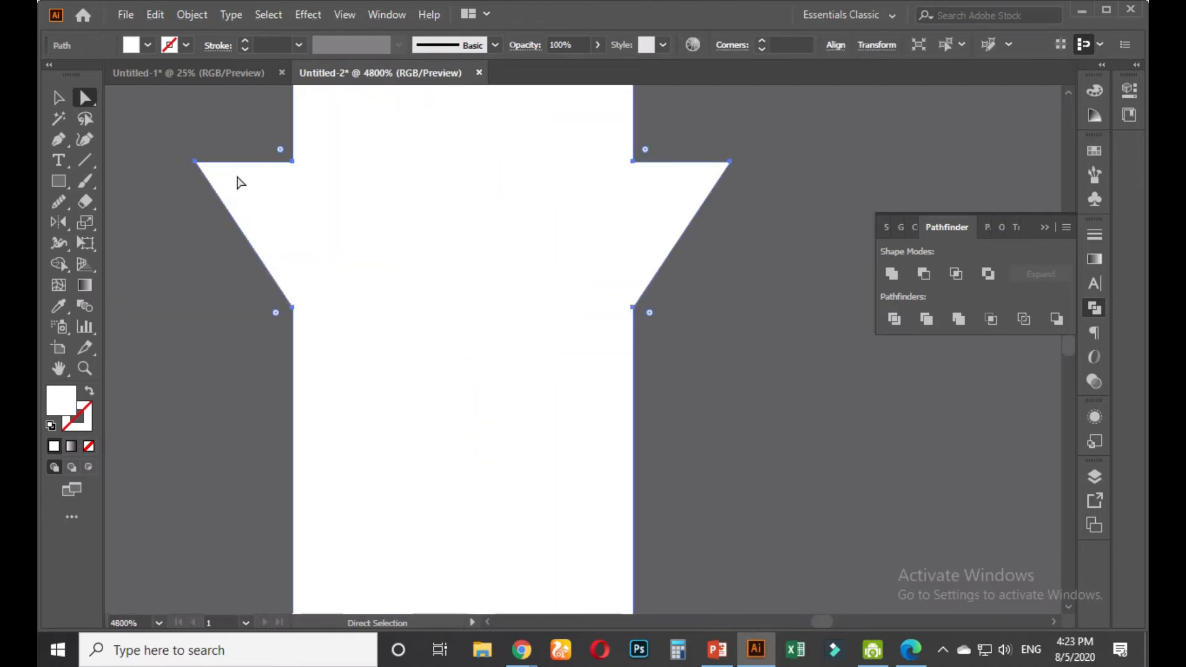
{"action": "left_click_drag", "start_coordinate": [269, 147], "coordinate": [257, 141]}
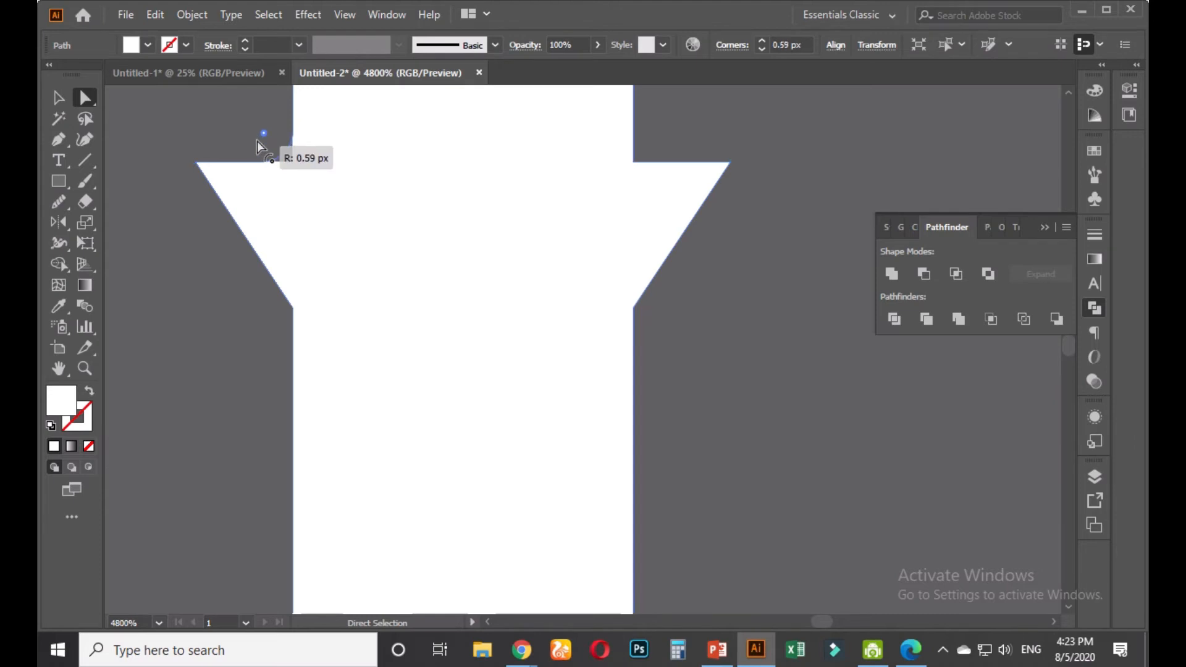
{"action": "key", "text": "ctrl+z"}
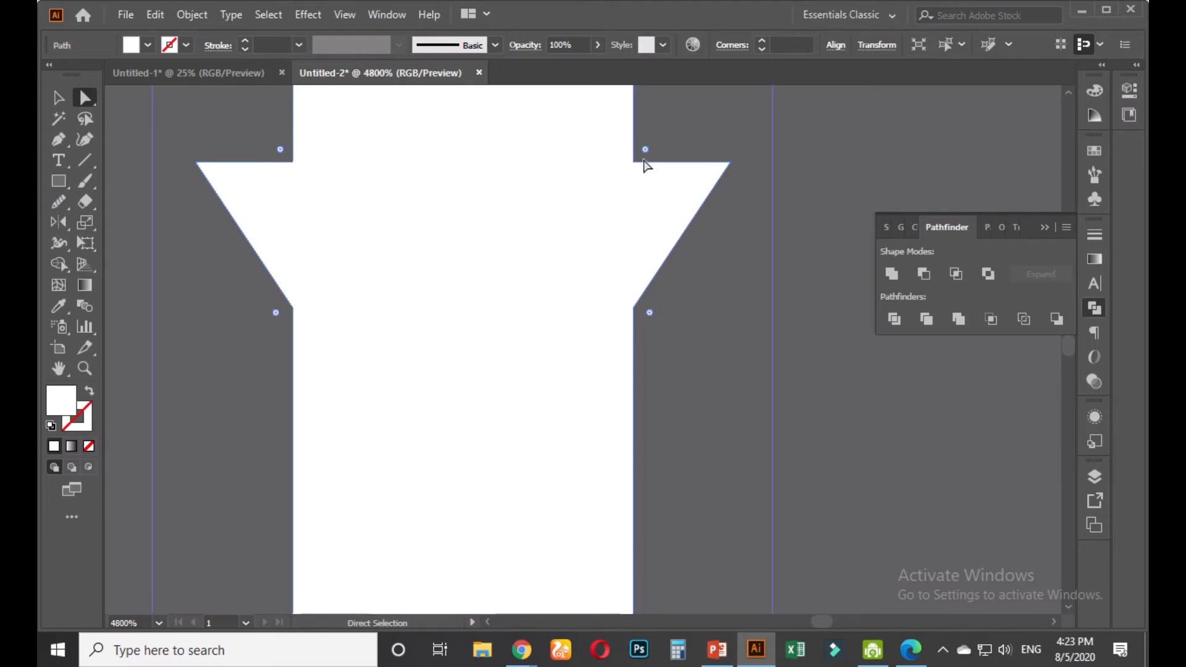
{"action": "left_click_drag", "start_coordinate": [646, 152], "coordinate": [697, 138]}
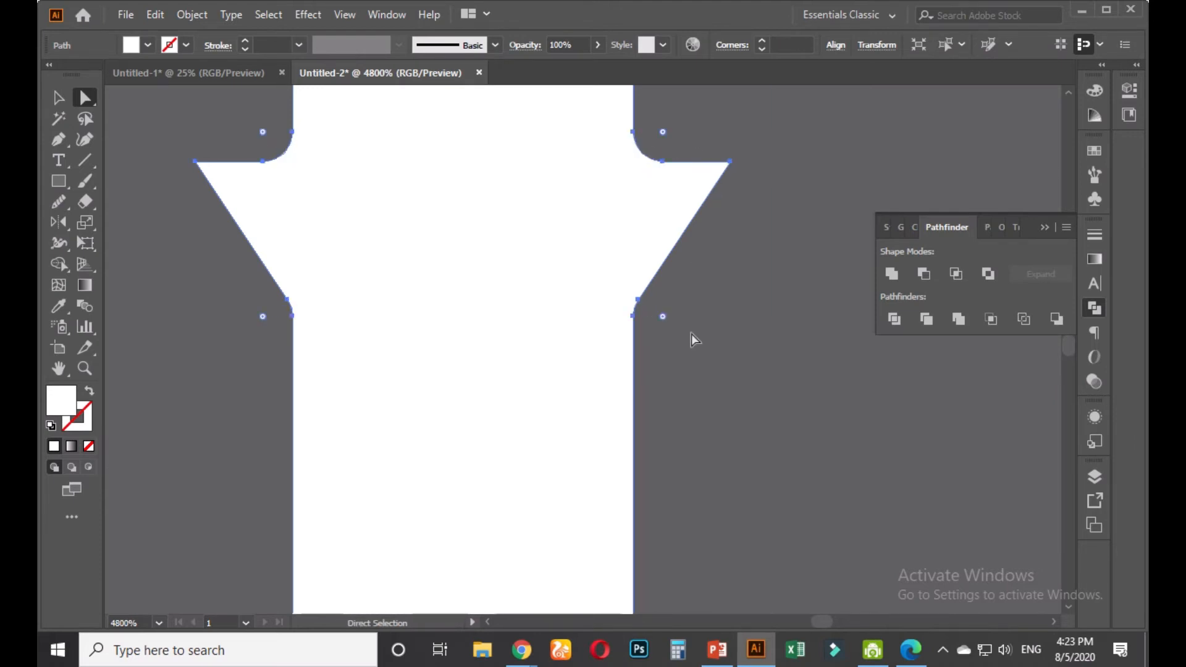
{"action": "left_click", "coordinate": [724, 380]}
{"action": "scroll", "coordinate": [724, 382], "scroll_direction": "down", "scroll_amount": 5}
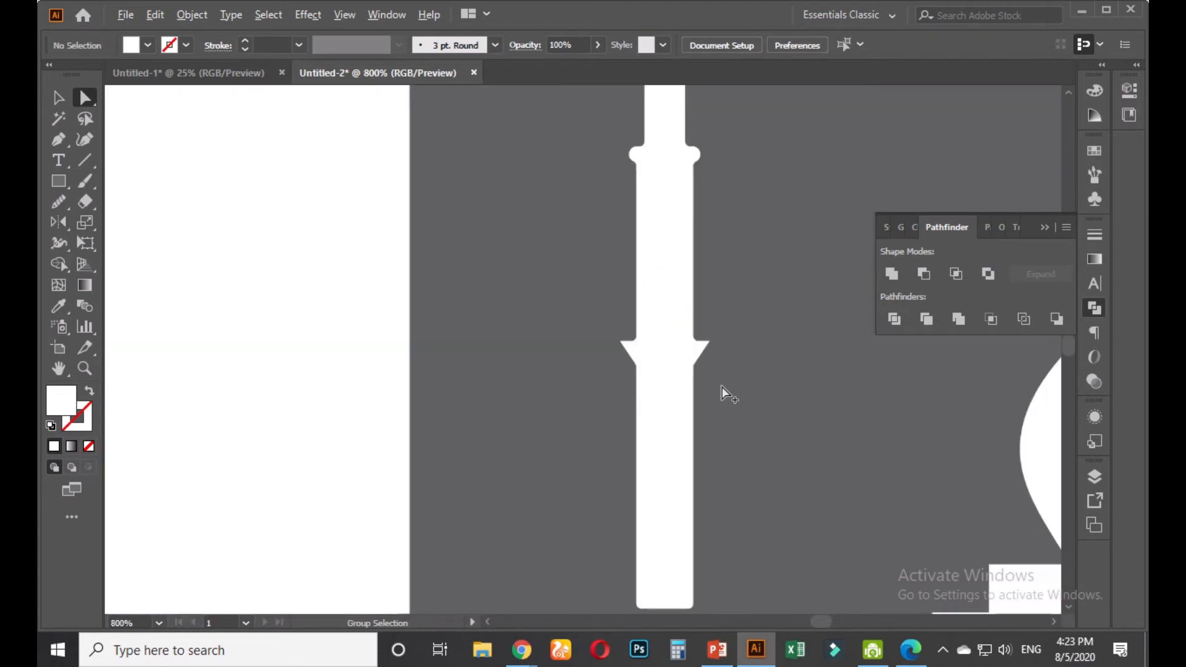
{"action": "left_click_drag", "start_coordinate": [736, 369], "coordinate": [604, 429]}
{"action": "scroll", "coordinate": [650, 442], "scroll_direction": "down", "scroll_amount": 1}
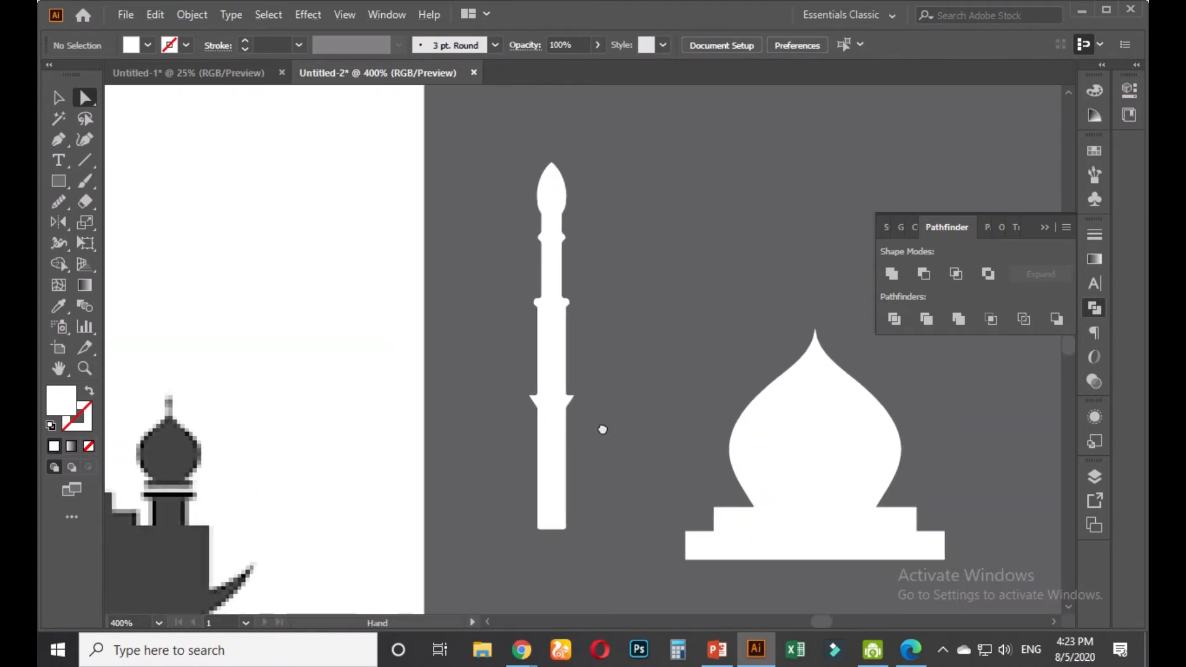
Select the minaret and the dome, align them along their bottom edges, and deselect them
{"action": "left_click", "coordinate": [59, 98]}
{"action": "left_click_drag", "start_coordinate": [504, 191], "coordinate": [479, 377]}
{"action": "left_click", "coordinate": [644, 440], "text": "shift"}
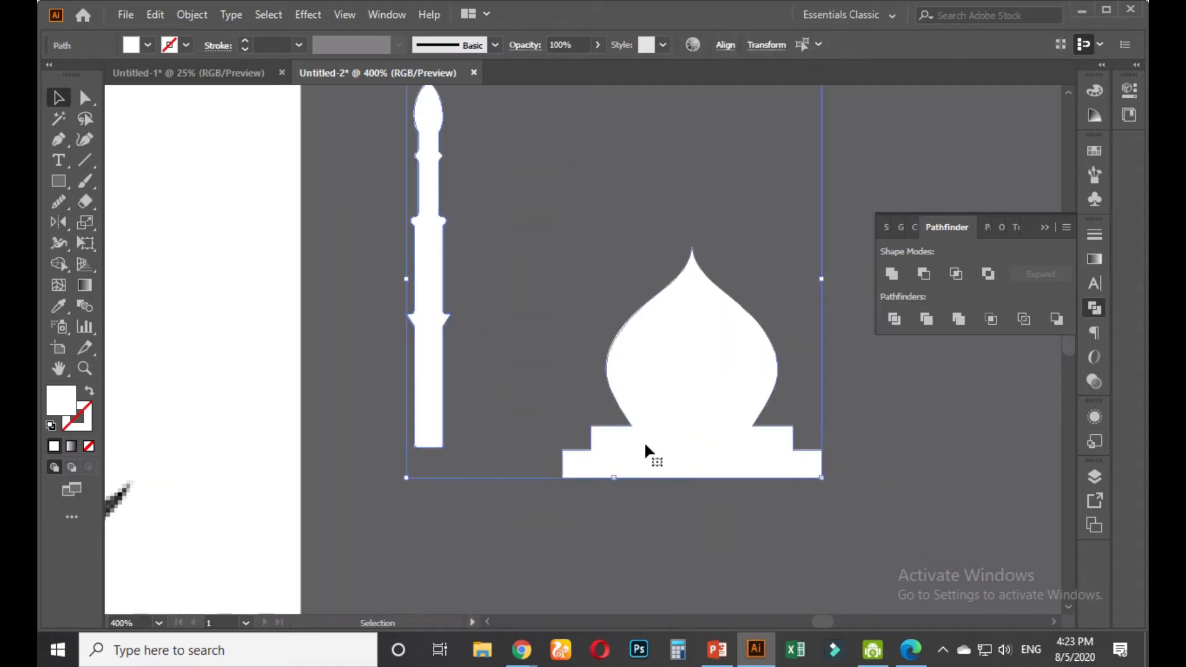
{"action": "left_click", "coordinate": [726, 47]}
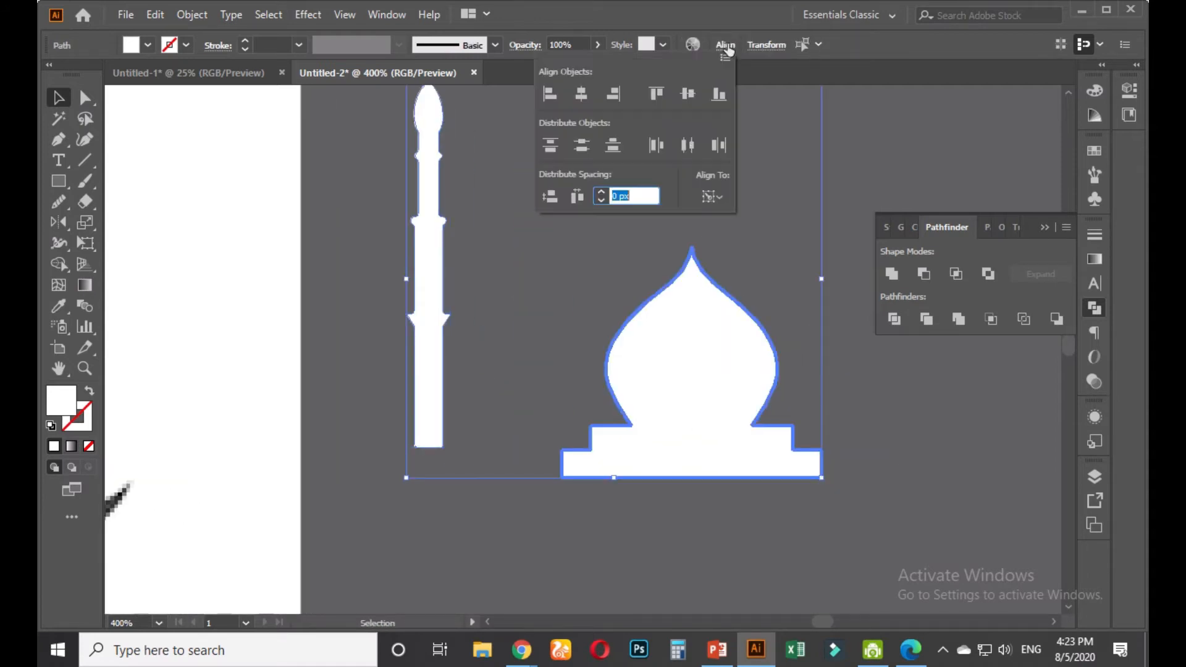
{"action": "left_click", "coordinate": [697, 98]}
{"action": "left_click", "coordinate": [561, 259]}
{"action": "left_click", "coordinate": [515, 274]}
Move the minaret against the left end of the dome's stepped base and deselect it
{"action": "left_click_drag", "start_coordinate": [440, 304], "coordinate": [559, 307]}
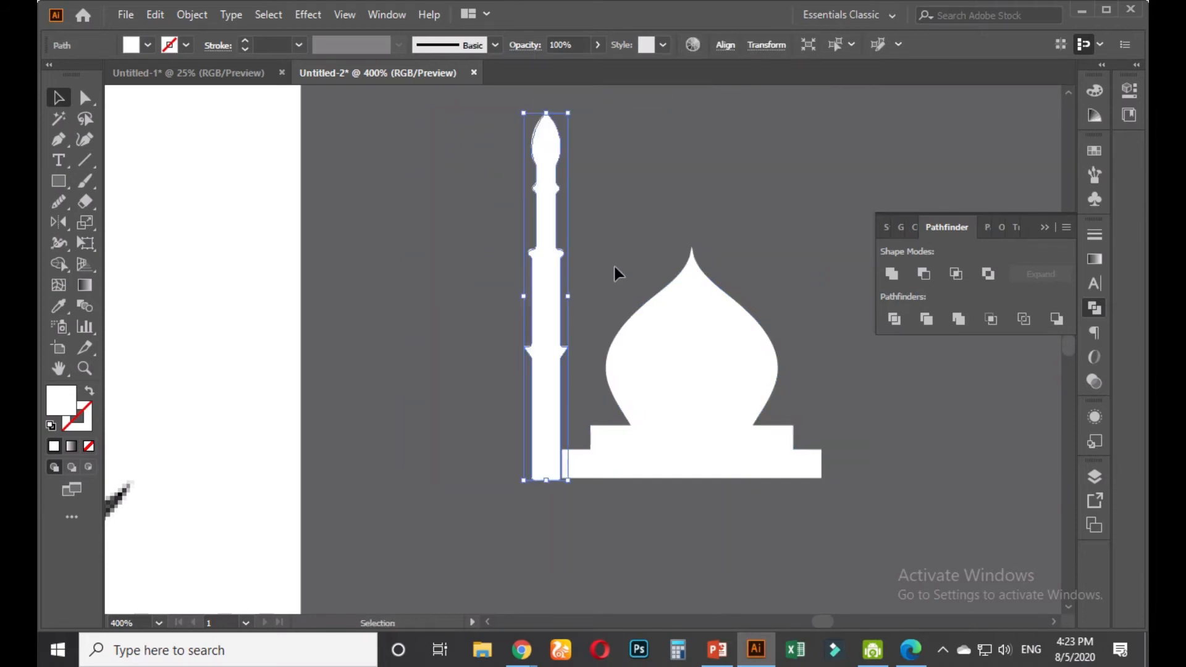
{"action": "left_click", "coordinate": [613, 264]}
{"action": "scroll", "coordinate": [591, 400], "scroll_direction": "down", "scroll_amount": 3}
{"action": "left_click_drag", "start_coordinate": [585, 412], "coordinate": [588, 420]}
{"action": "left_click", "coordinate": [598, 436]}
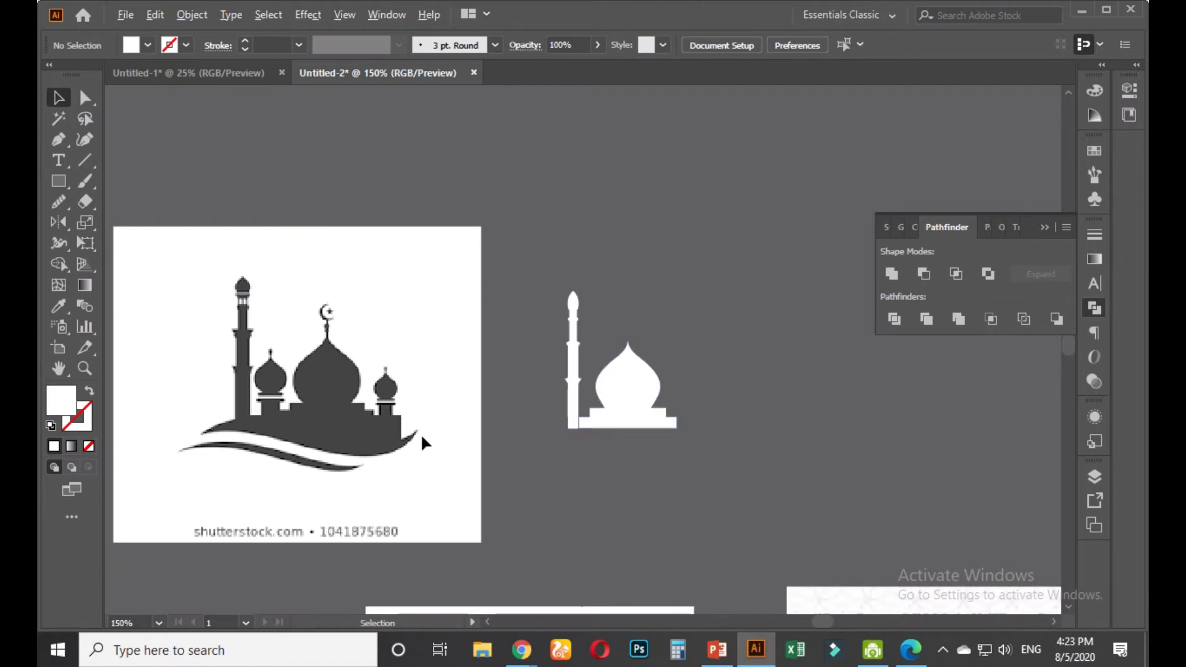
Examine the small side tower in the traced reference and the right-hand tower in the second mosque reference image
{"action": "scroll", "coordinate": [378, 410], "scroll_direction": "up", "scroll_amount": 2}
{"action": "scroll", "coordinate": [370, 402], "scroll_direction": "up", "scroll_amount": 2}
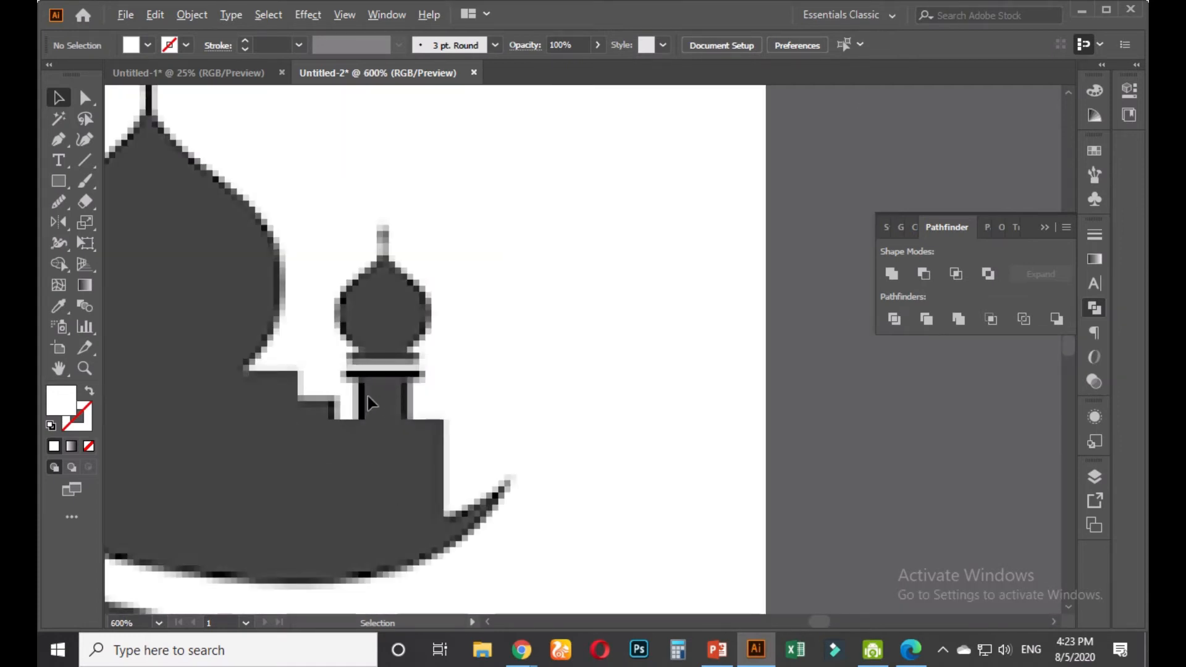
{"action": "scroll", "coordinate": [368, 402], "scroll_direction": "up", "scroll_amount": 1}
{"action": "scroll", "coordinate": [374, 397], "scroll_direction": "down", "scroll_amount": 6}
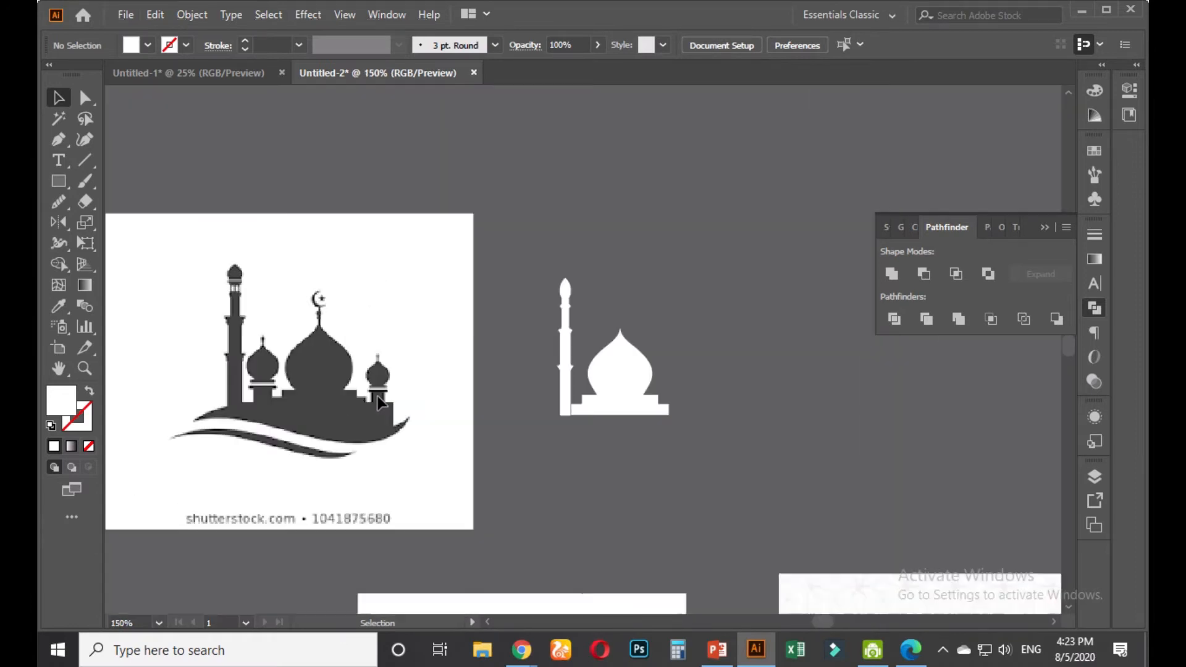
{"action": "left_click_drag", "start_coordinate": [578, 581], "coordinate": [458, 284]}
{"action": "scroll", "coordinate": [455, 418], "scroll_direction": "down", "scroll_amount": 2}
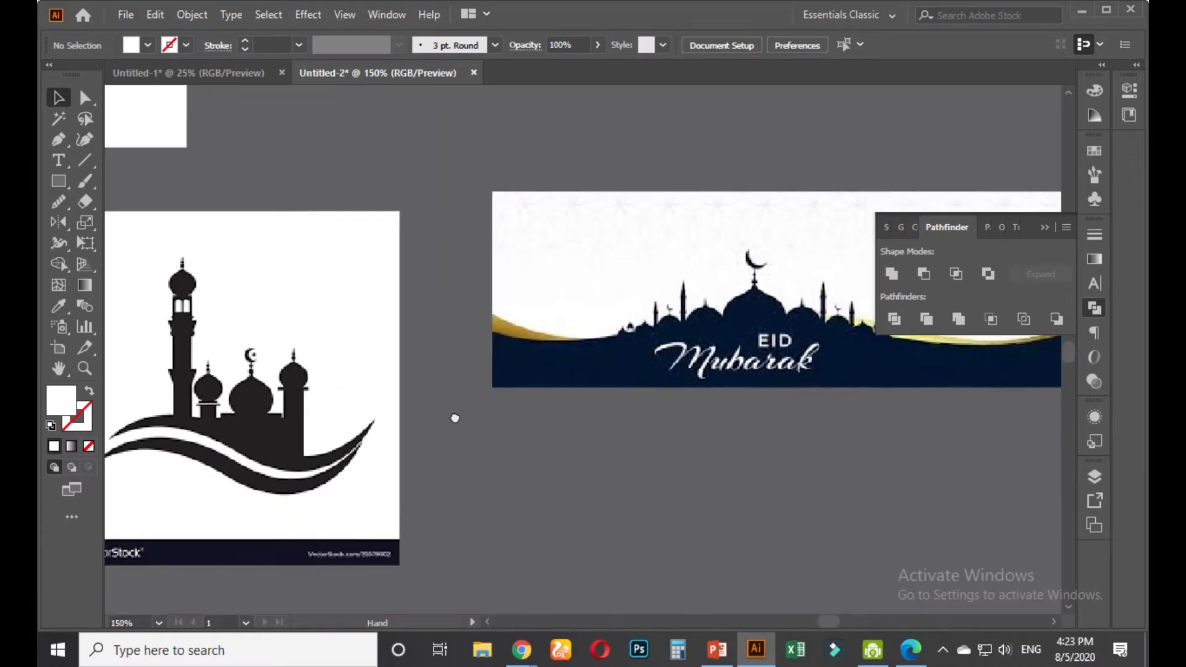
{"action": "left_click", "coordinate": [384, 400]}
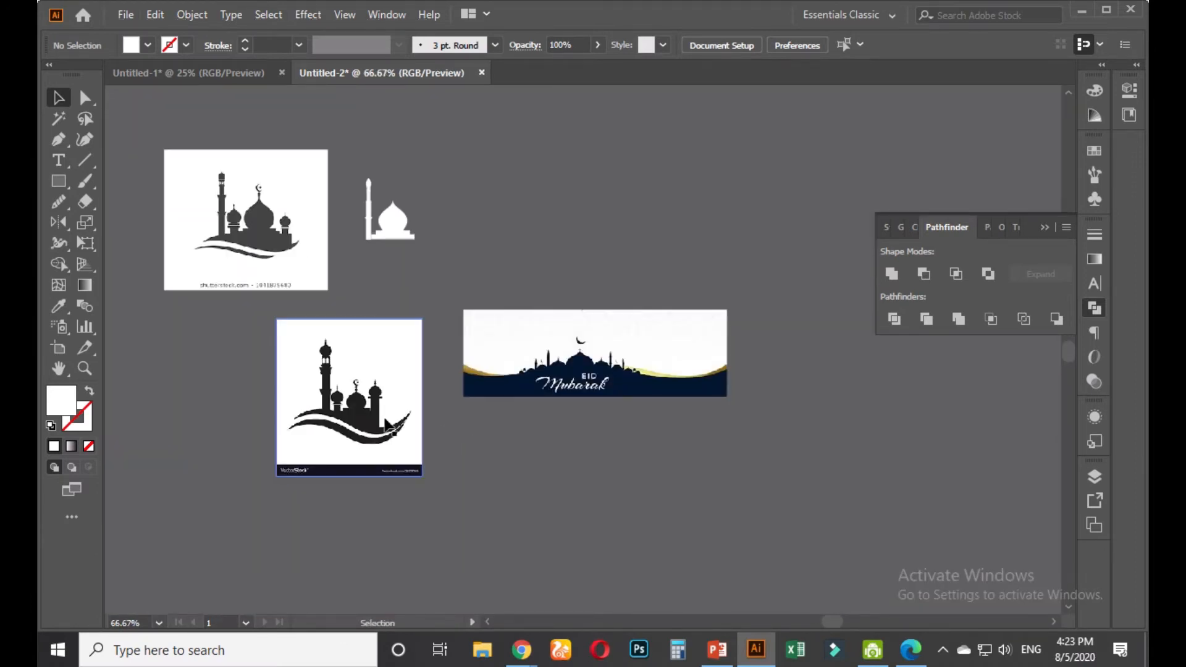
{"action": "scroll", "coordinate": [391, 432], "scroll_direction": "up", "scroll_amount": 4}
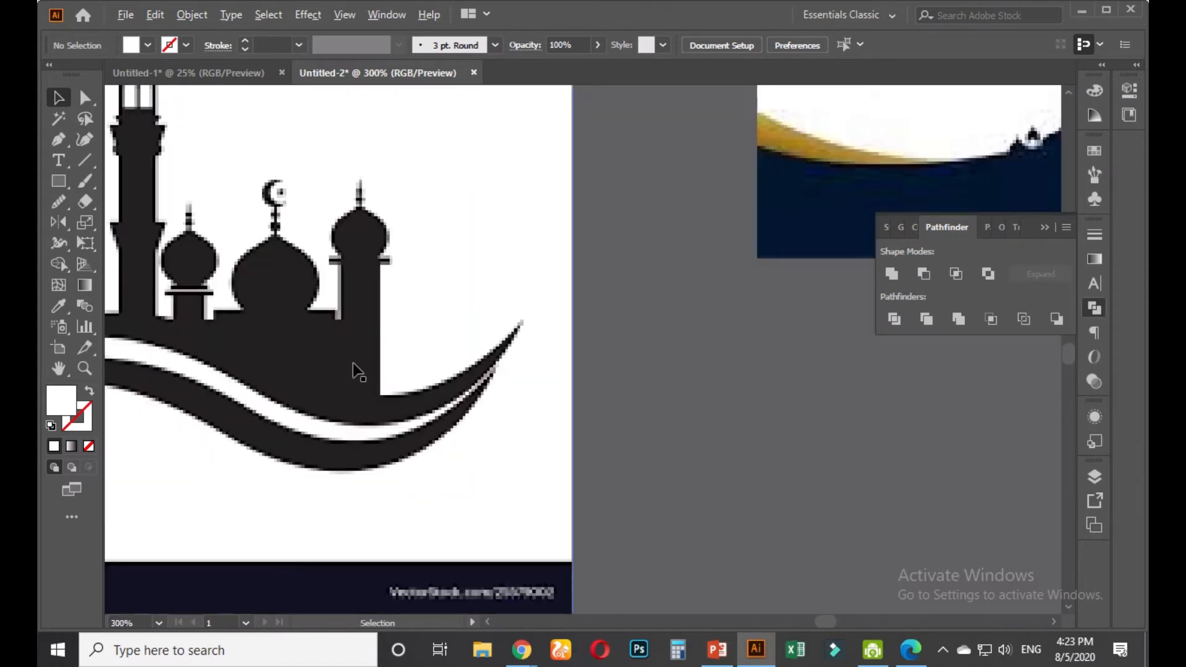
{"action": "scroll", "coordinate": [358, 372], "scroll_direction": "up", "scroll_amount": 1}
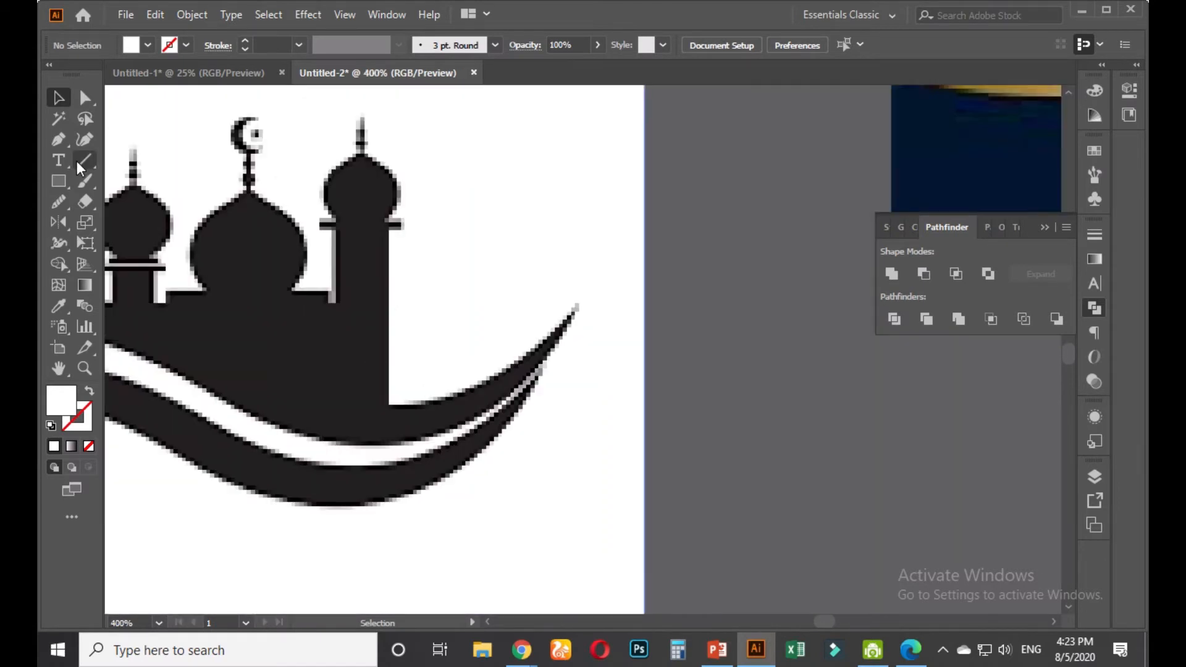
With the Pen tool, trace the outer wall of the right-hand reference tower from its foot up around the small projecting ledge
{"action": "left_click", "coordinate": [60, 138]}
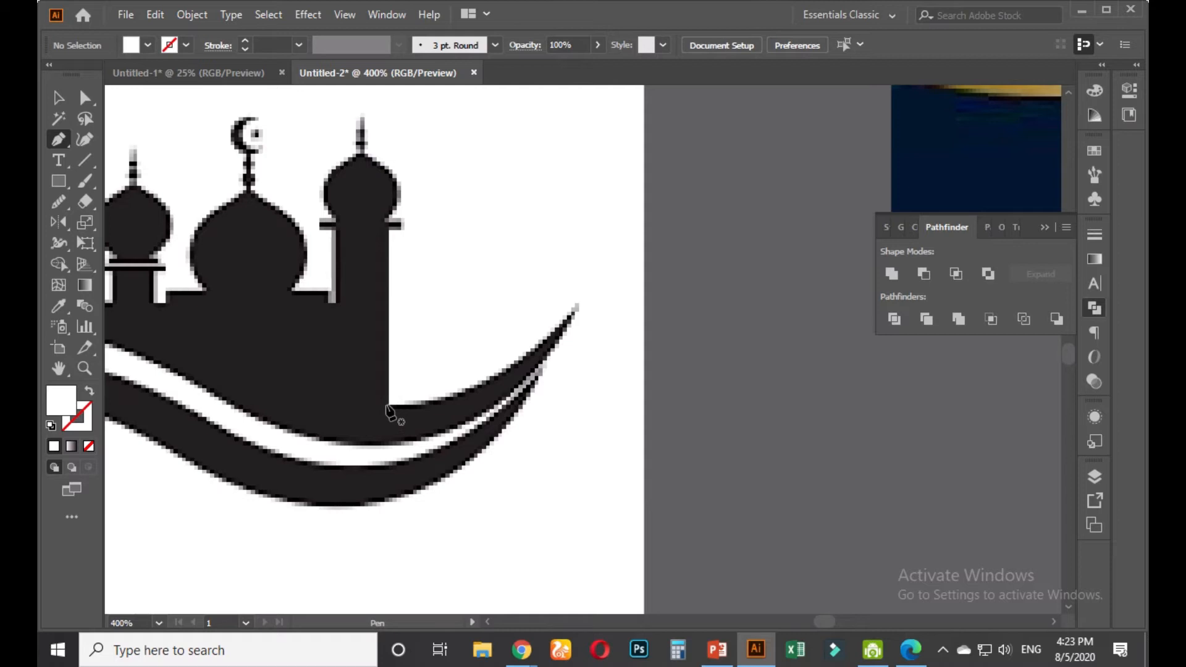
{"action": "left_click", "coordinate": [384, 404]}
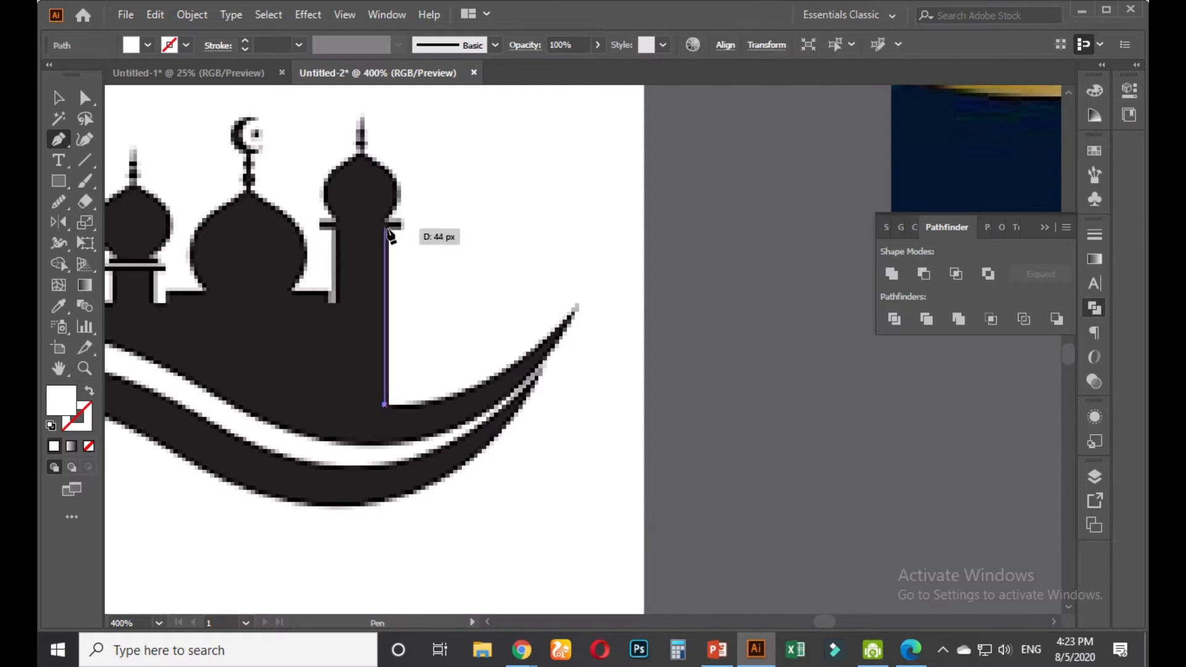
{"action": "left_click", "coordinate": [386, 226]}
{"action": "scroll", "coordinate": [390, 230], "scroll_direction": "up", "scroll_amount": 2}
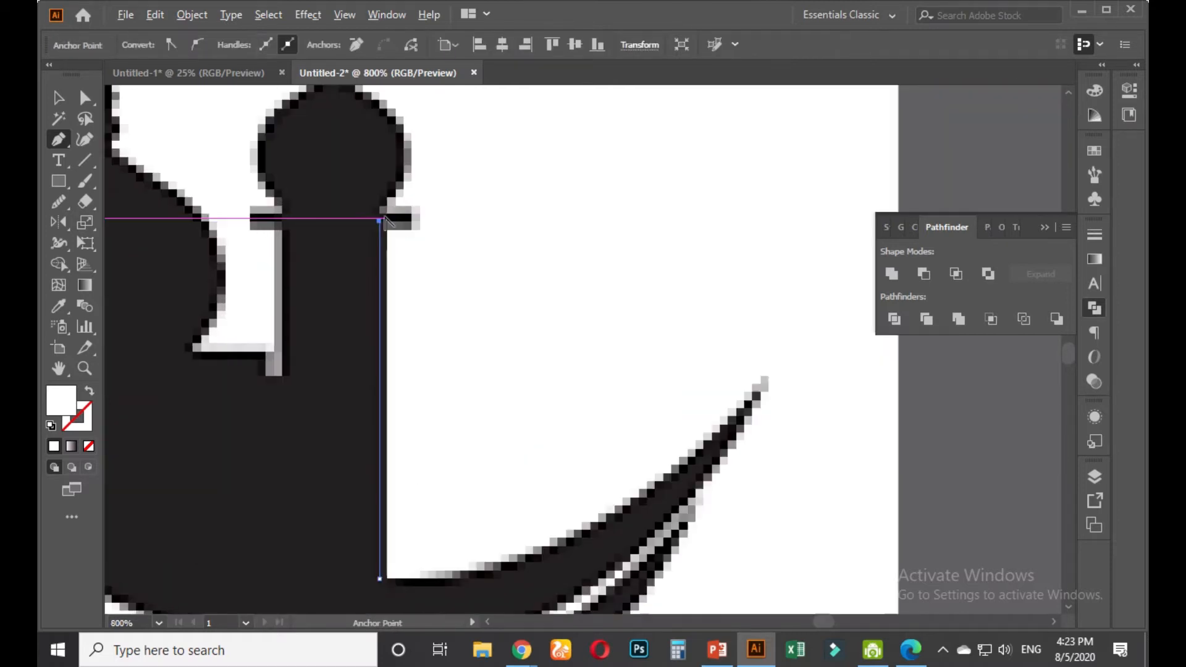
{"action": "scroll", "coordinate": [387, 225], "scroll_direction": "up", "scroll_amount": 2}
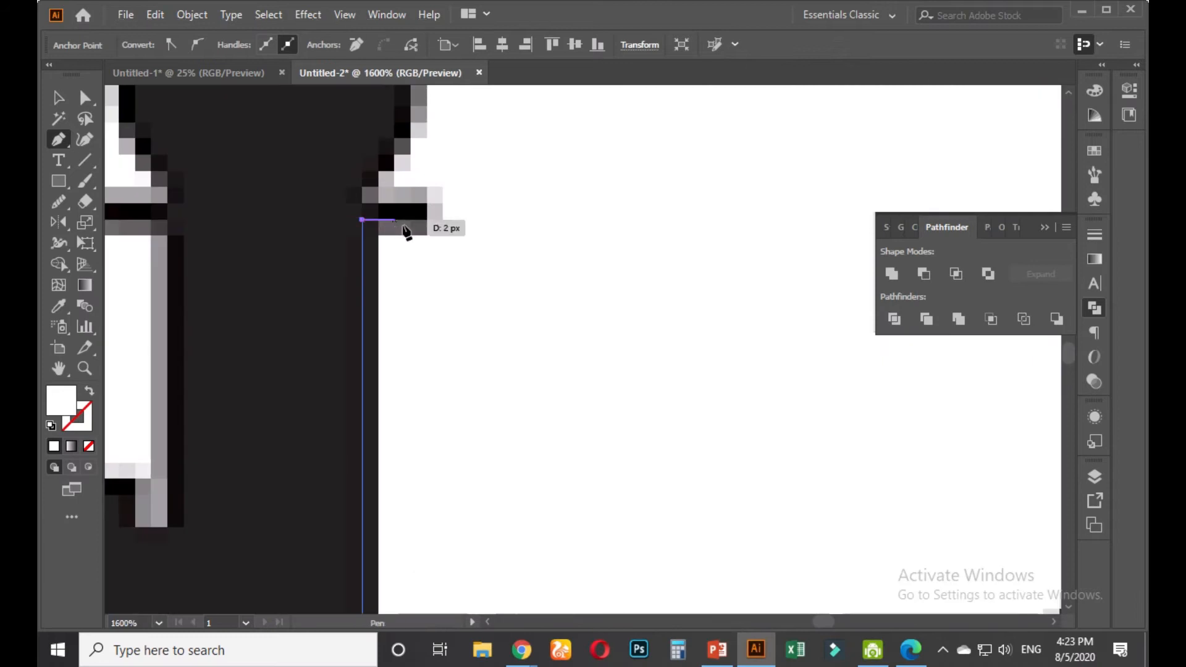
{"action": "left_click", "coordinate": [426, 204]}
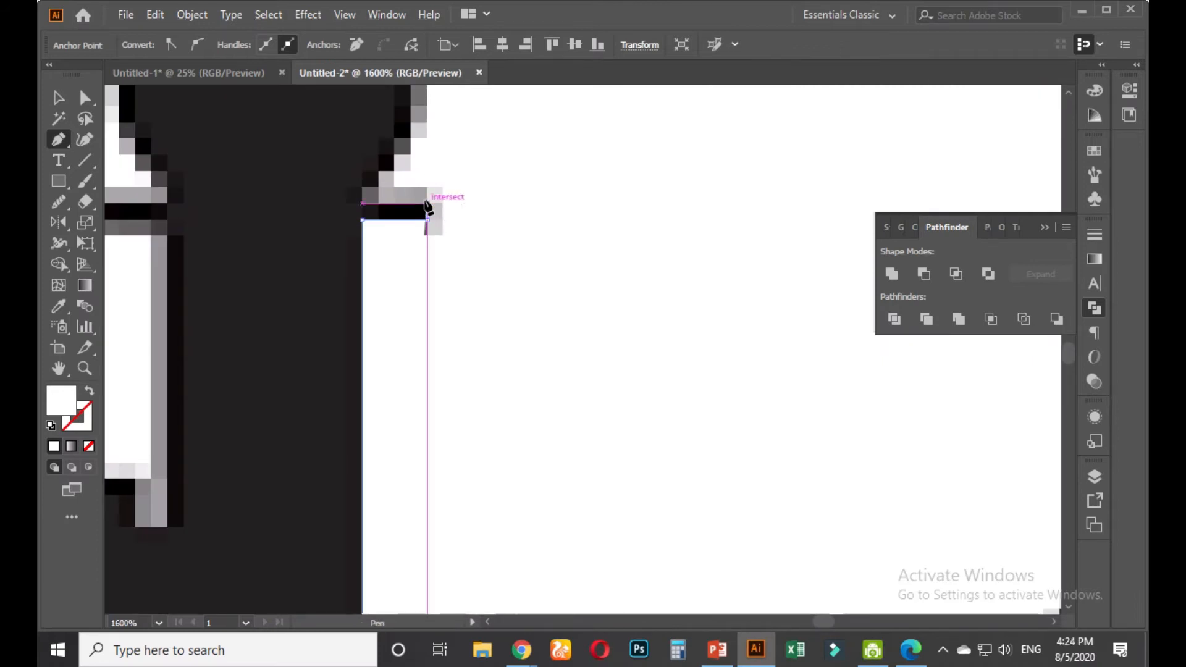
{"action": "left_click", "coordinate": [362, 204]}
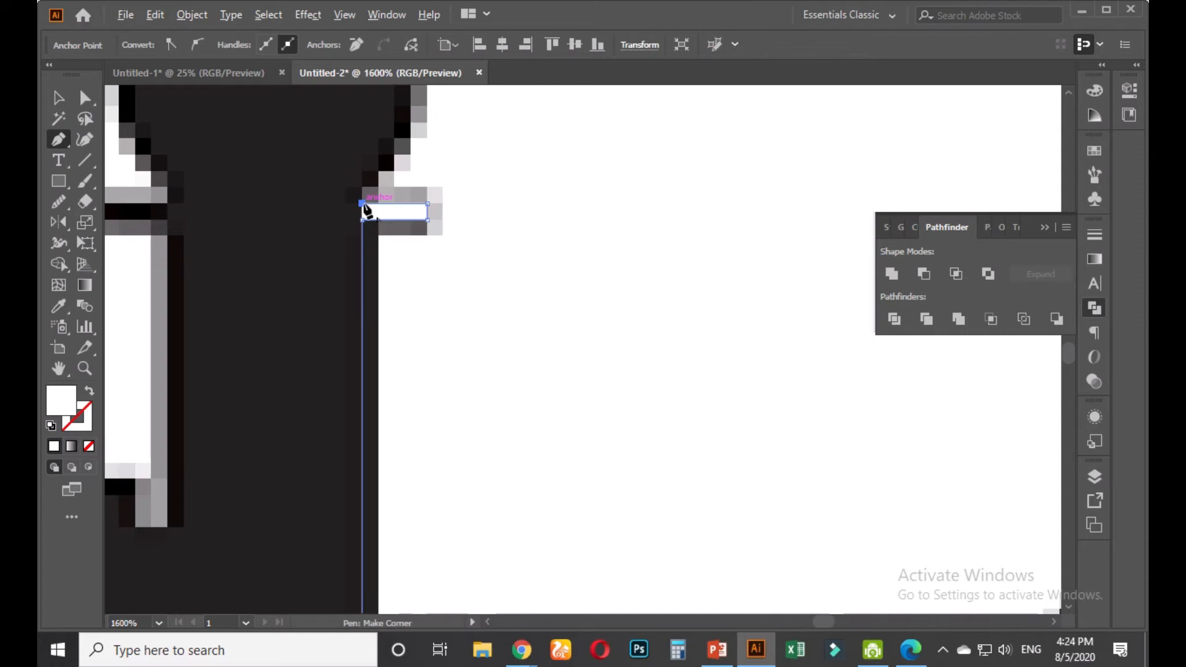
Continue the outline with a curve along the outer side of the tower's onion dome up to the base of its spire
{"action": "scroll", "coordinate": [365, 208], "scroll_direction": "down", "scroll_amount": 2}
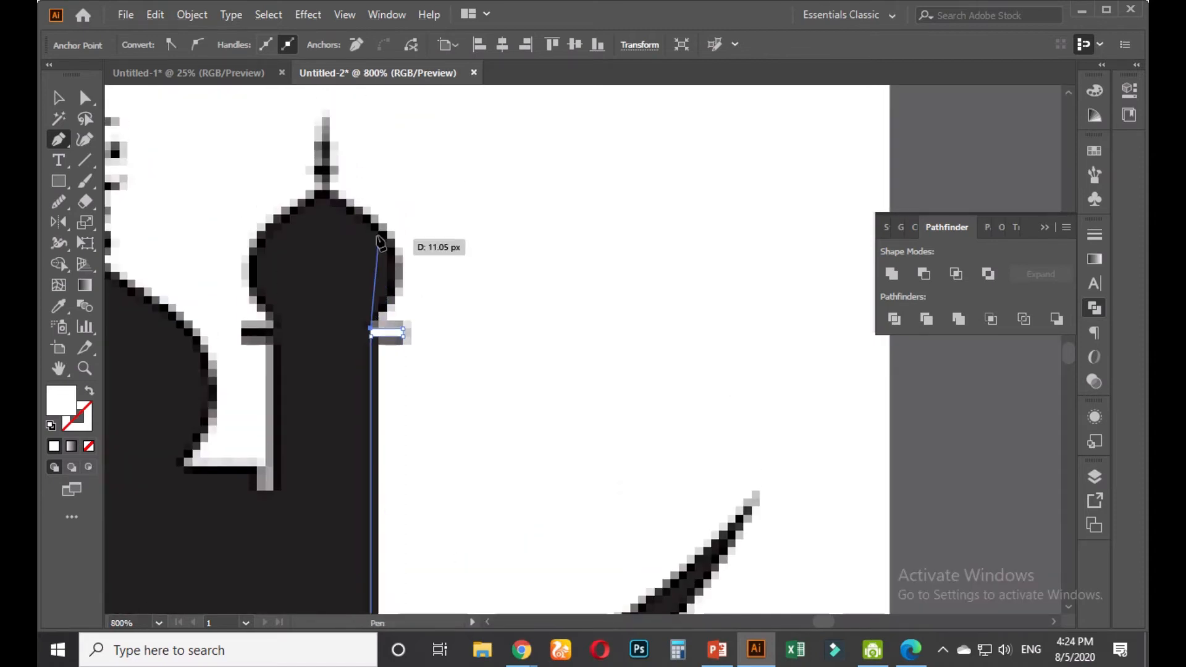
{"action": "left_click_drag", "start_coordinate": [387, 255], "coordinate": [367, 221]}
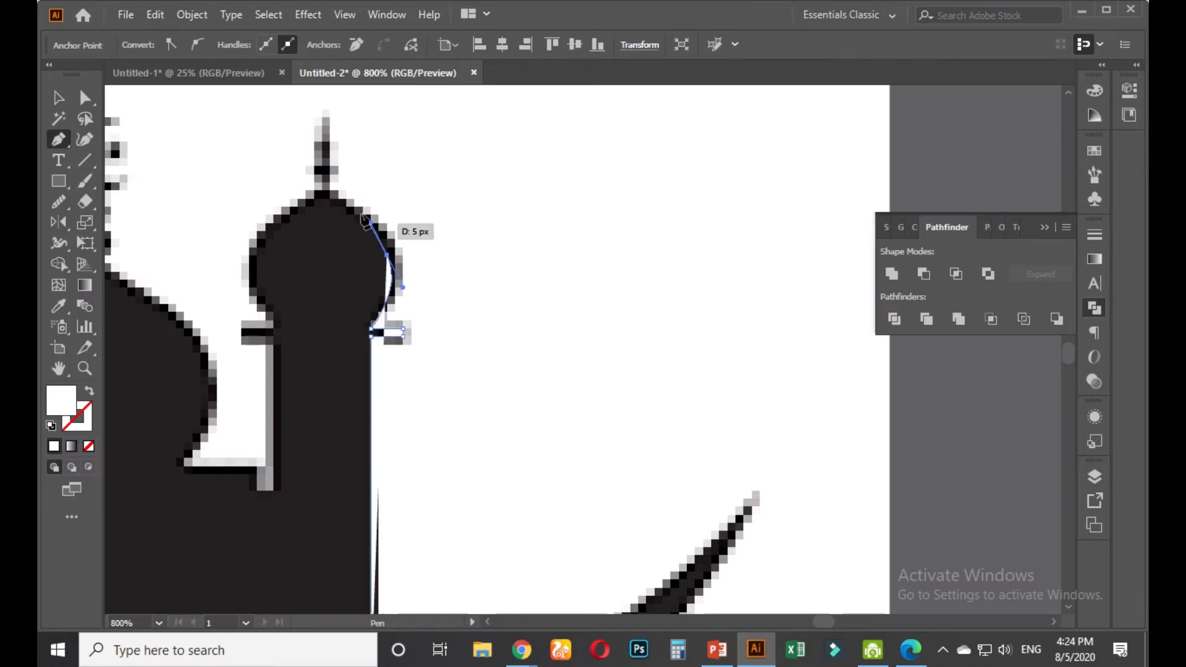
{"action": "left_click", "coordinate": [331, 199]}
{"action": "scroll", "coordinate": [340, 265], "scroll_direction": "up", "scroll_amount": 3}
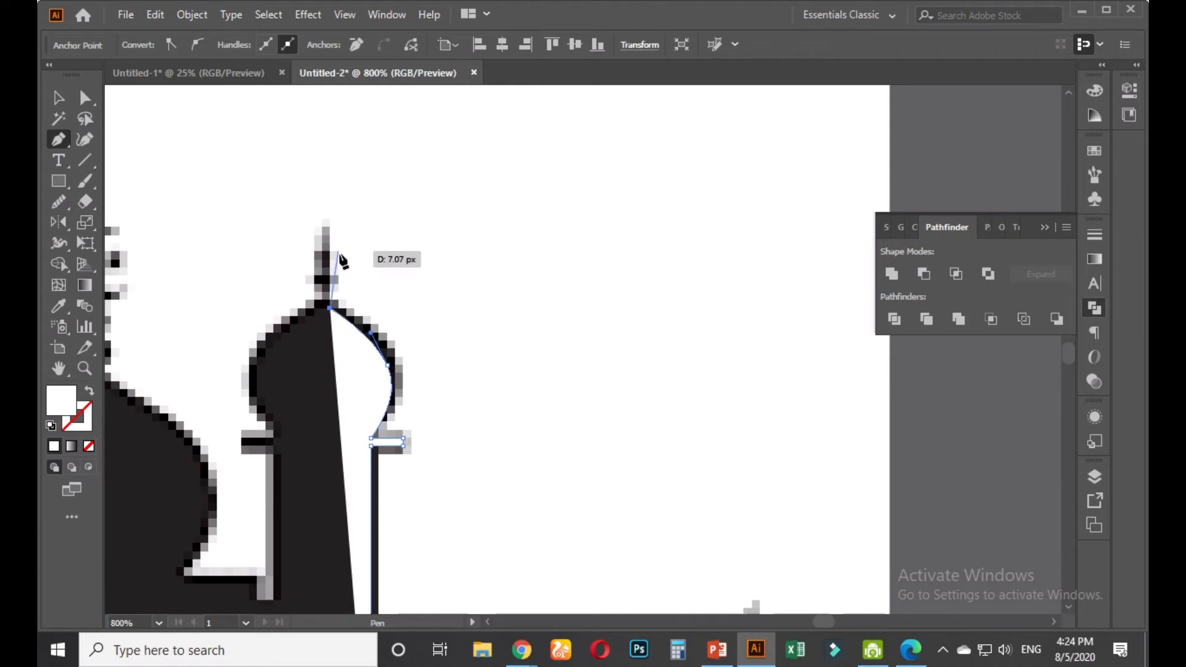
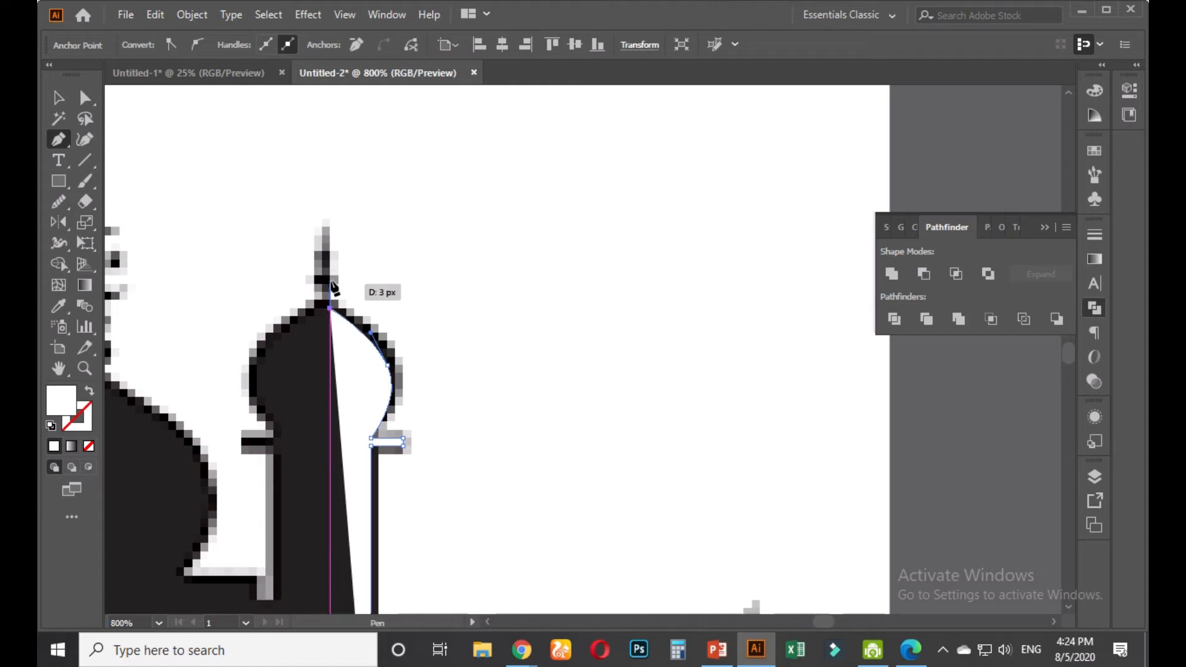
Trace the outer side of the spire, including its 1 px crossbar, with straight segments up to the top
{"action": "scroll", "coordinate": [331, 282], "scroll_direction": "up", "scroll_amount": 2}
{"action": "left_click", "coordinate": [310, 284]}
{"action": "left_click", "coordinate": [324, 283]}
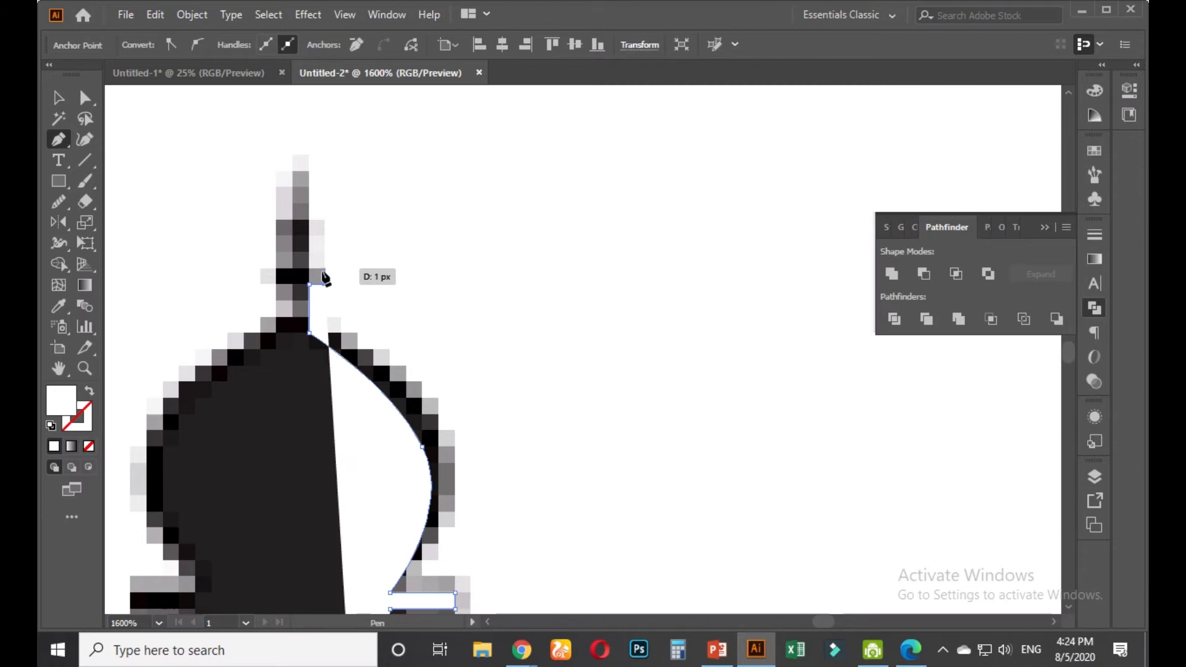
{"action": "left_click", "coordinate": [324, 270]}
{"action": "left_click", "coordinate": [309, 269]}
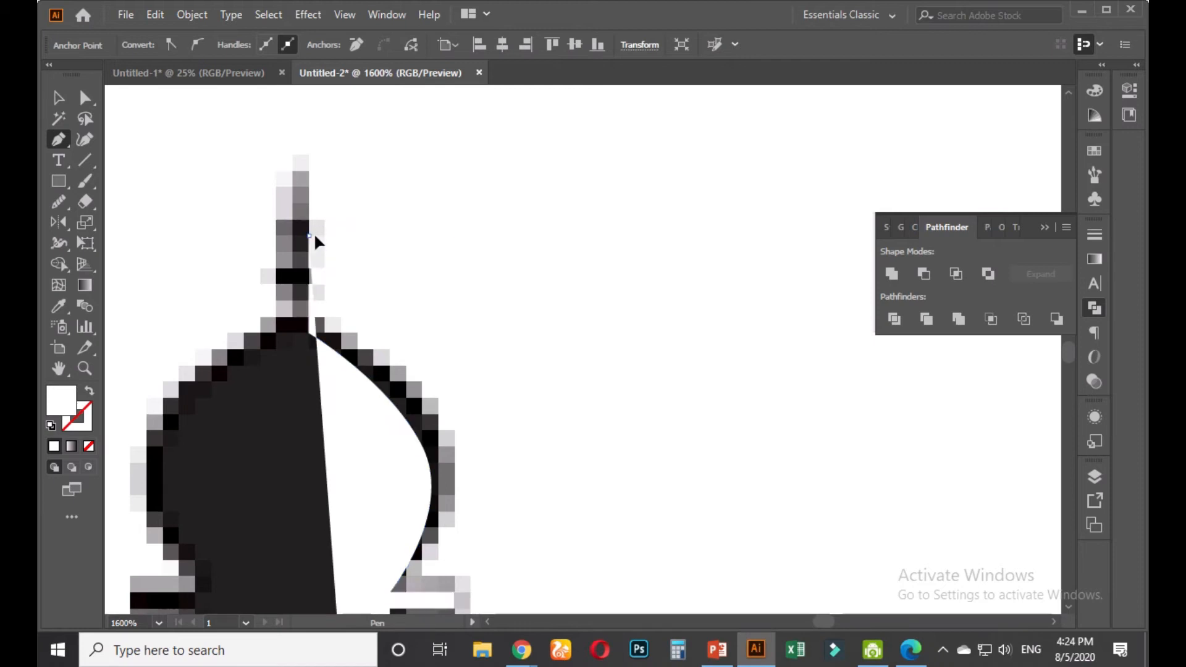
{"action": "scroll", "coordinate": [313, 236], "scroll_direction": "up", "scroll_amount": 2}
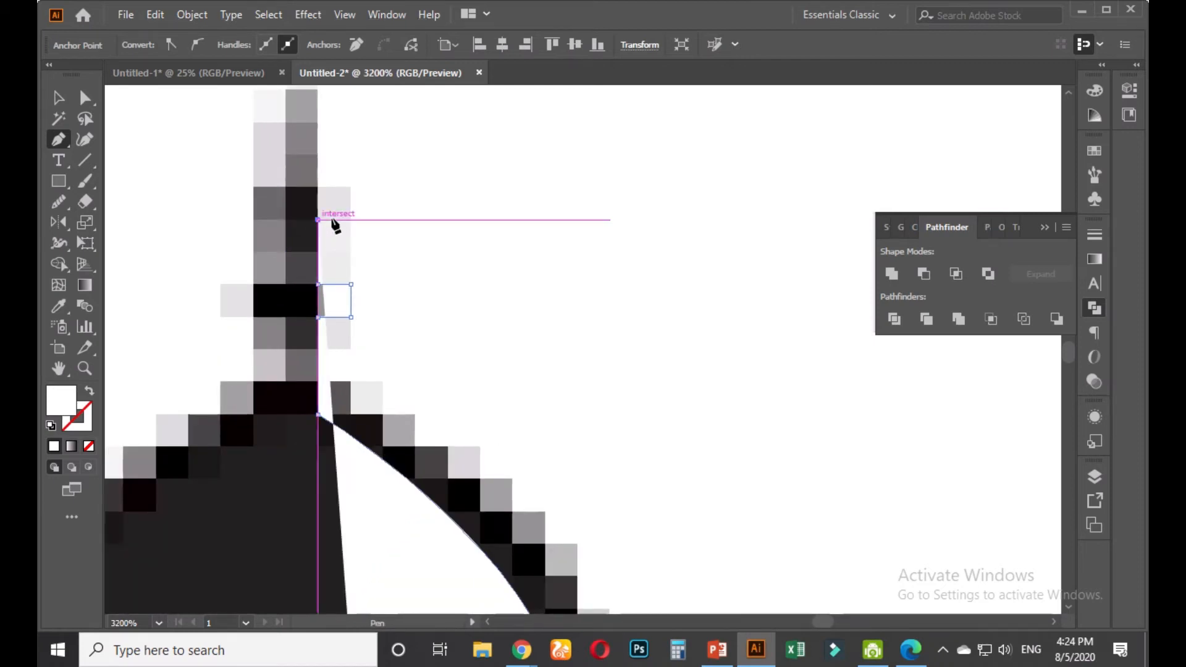
{"action": "left_click_drag", "start_coordinate": [334, 220], "coordinate": [334, 255]}
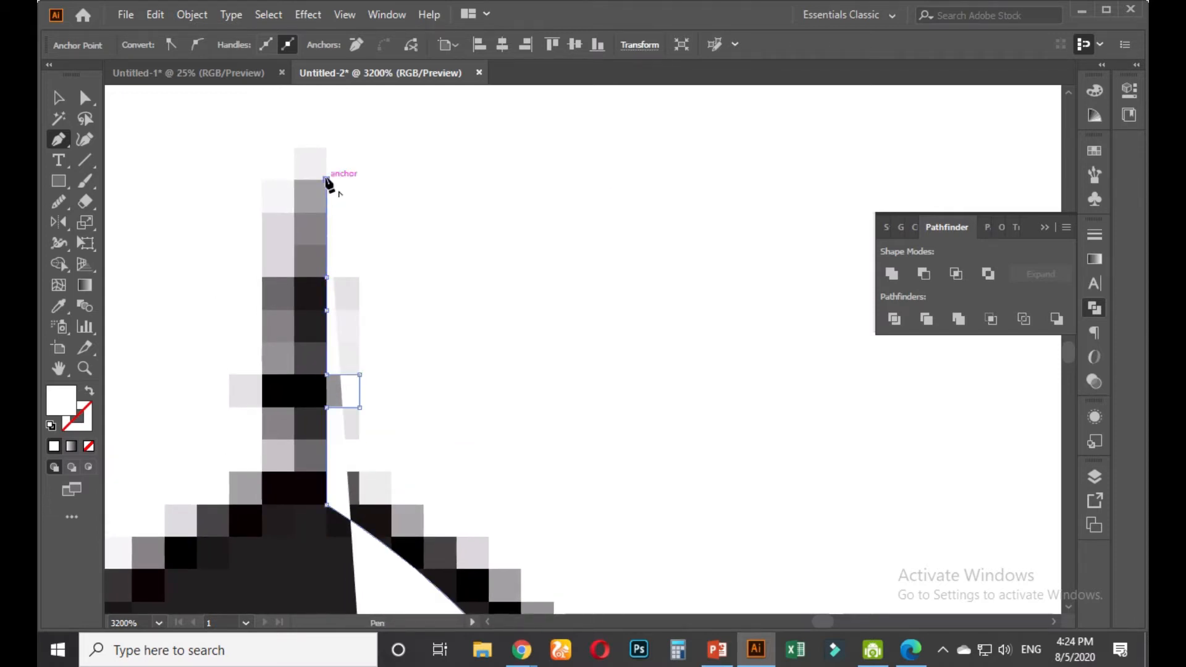
{"action": "left_click_drag", "start_coordinate": [327, 180], "coordinate": [298, 183]}
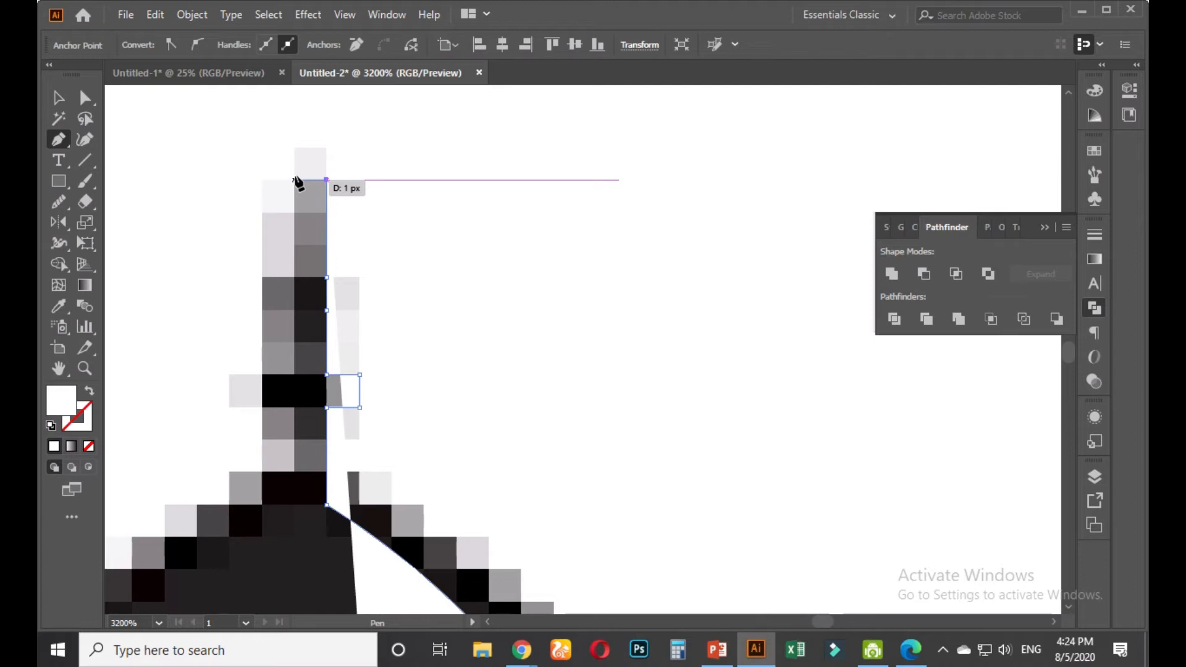
{"action": "scroll", "coordinate": [310, 186], "scroll_direction": "down", "scroll_amount": 4}
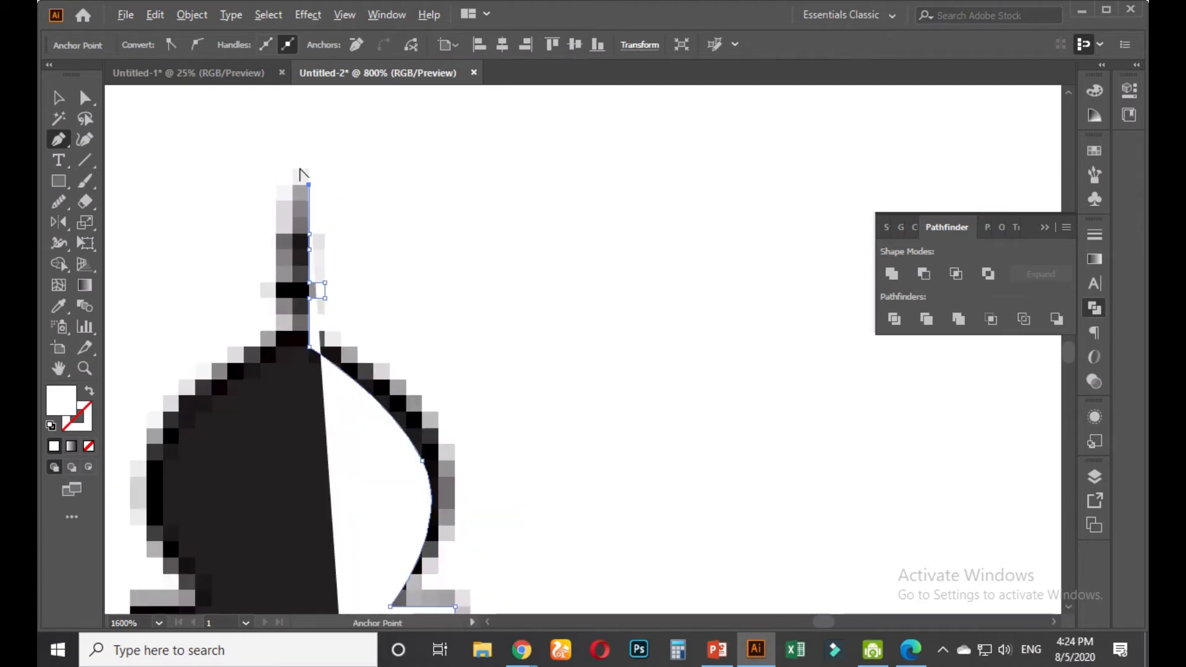
{"action": "scroll", "coordinate": [300, 181], "scroll_direction": "up", "scroll_amount": 1}
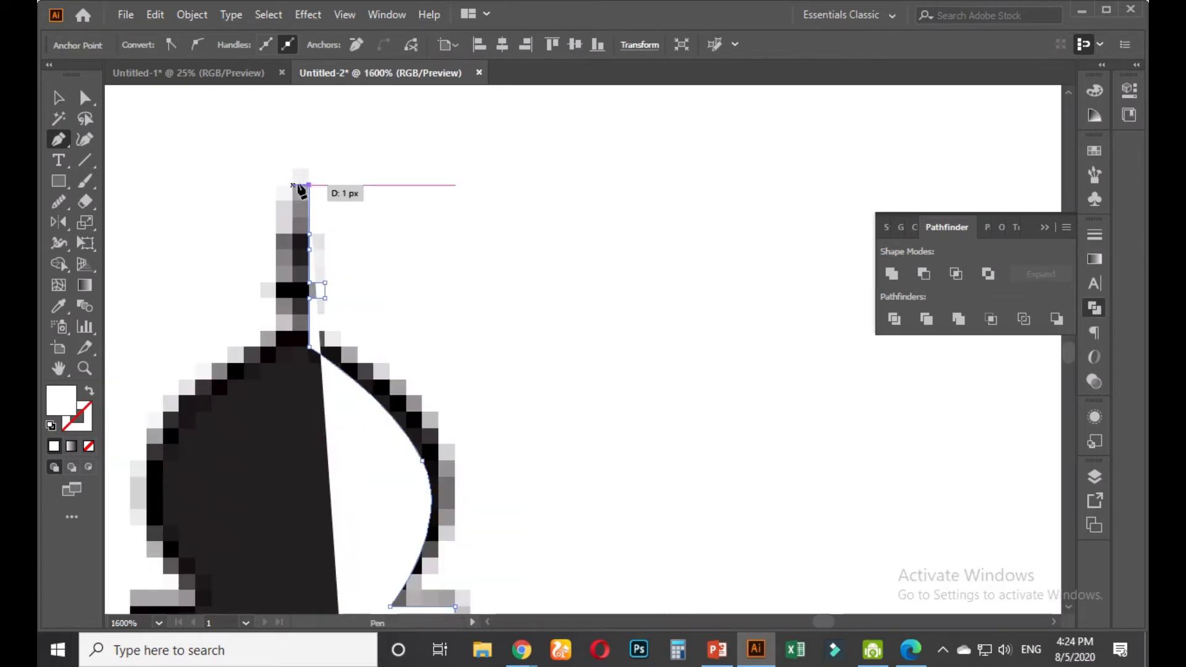
Close the half-tower outline along its centre line and foot, and move it off the reference image onto the empty canvas beside it
{"action": "left_click_drag", "start_coordinate": [295, 188], "coordinate": [287, 473]}
{"action": "scroll", "coordinate": [290, 185], "scroll_direction": "down", "scroll_amount": 1}
{"action": "scroll", "coordinate": [291, 186], "scroll_direction": "down", "scroll_amount": 1}
{"action": "left_click", "coordinate": [312, 473]}
{"action": "key", "text": "v"}
{"action": "left_click_drag", "start_coordinate": [297, 287], "coordinate": [645, 313]}
{"action": "left_click", "coordinate": [749, 350]}
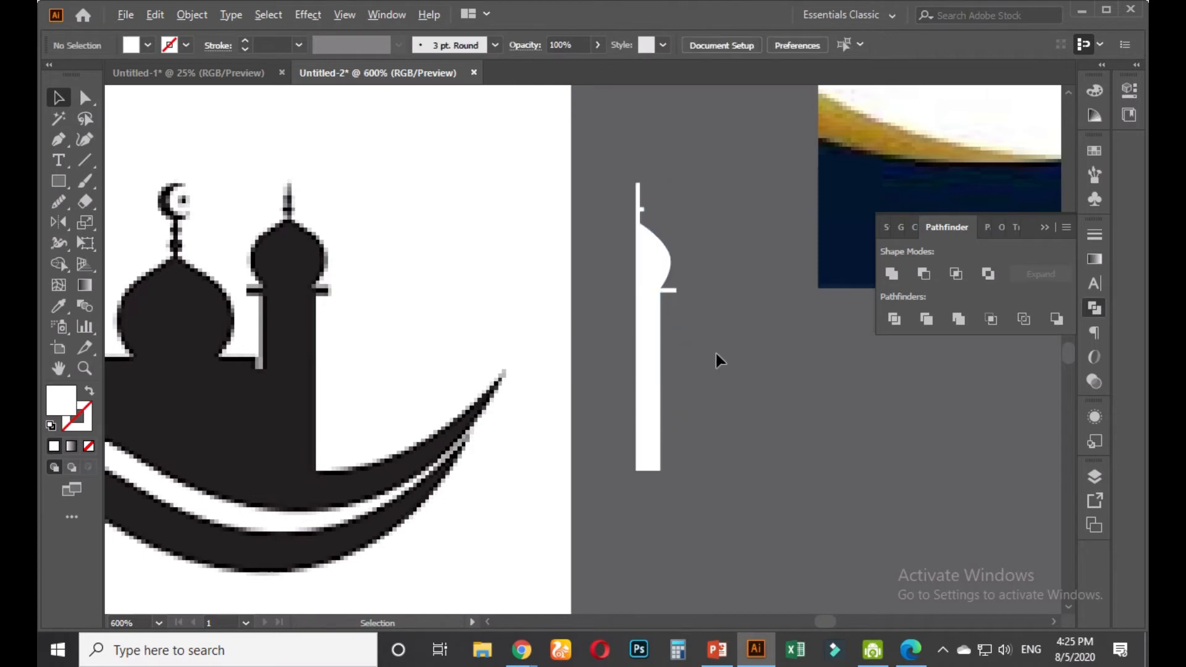
Create a reflected copy of the half tower across the vertical axis
{"action": "scroll", "coordinate": [713, 355], "scroll_direction": "up", "scroll_amount": 1}
{"action": "left_click", "coordinate": [624, 274]}
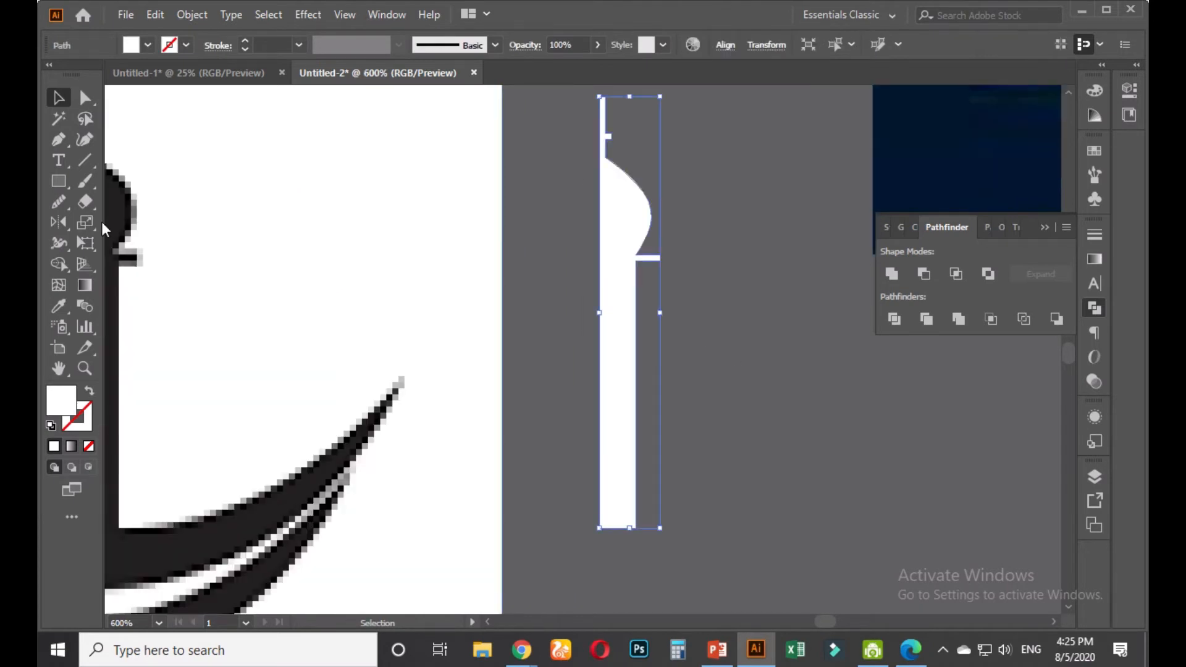
{"action": "double_click", "coordinate": [59, 222]}
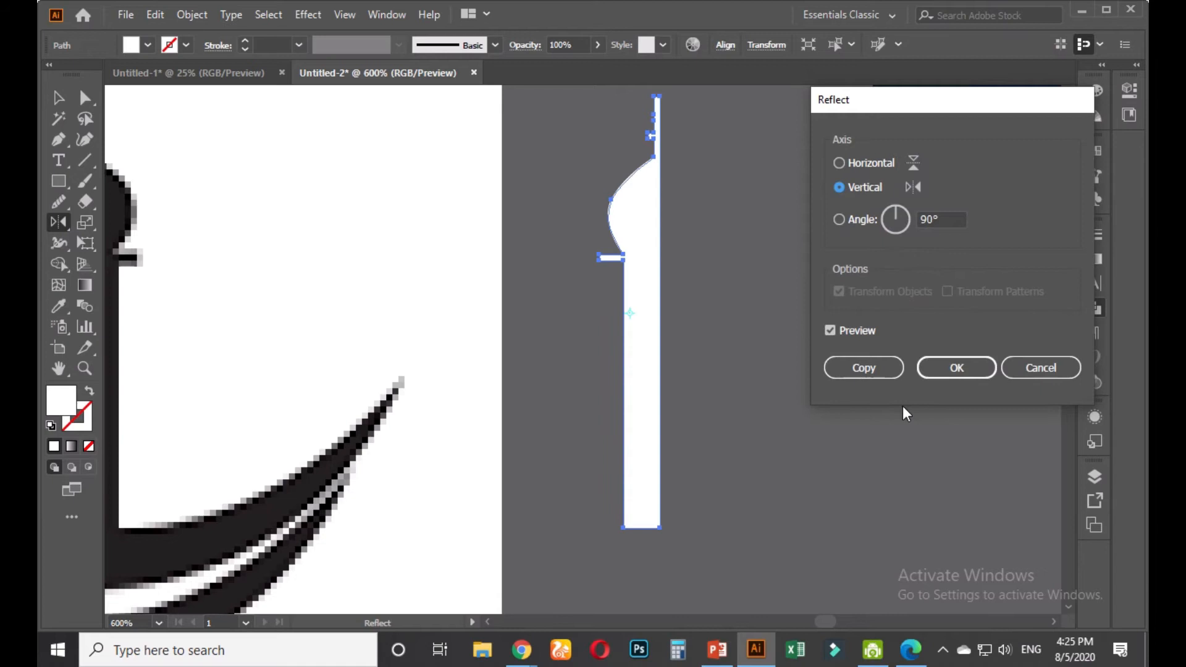
{"action": "left_click", "coordinate": [862, 368]}
{"action": "left_click", "coordinate": [59, 97]}
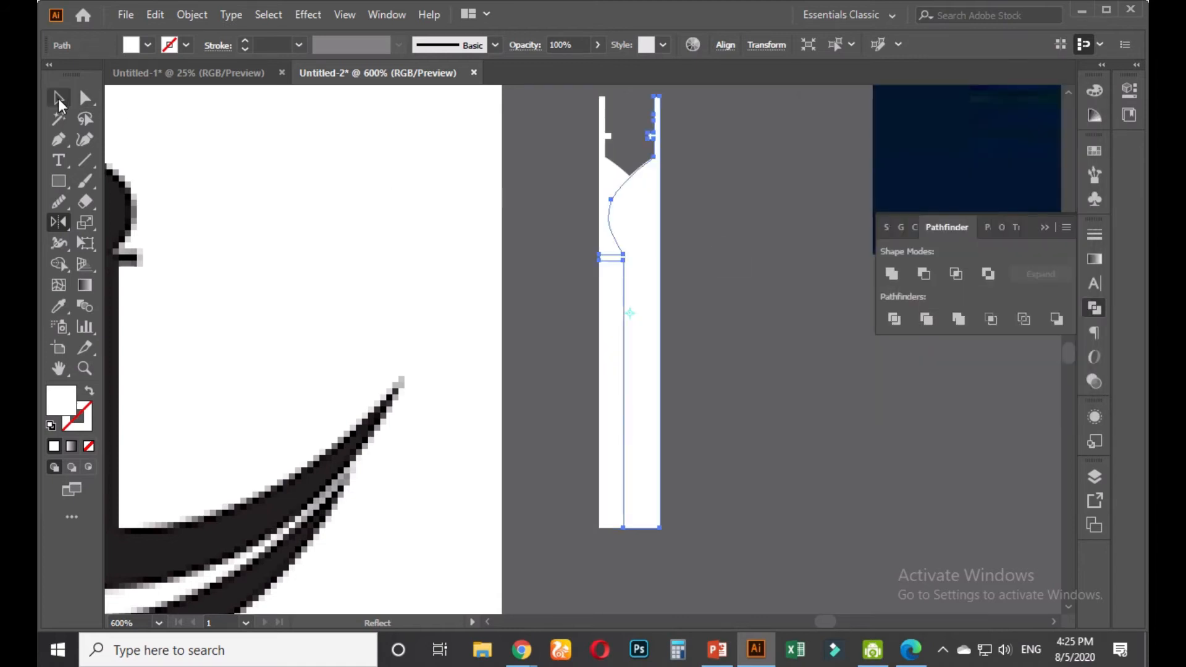
Move the mirrored half against the original along the centre line, unite both halves into one tower shape, and deselect it
{"action": "left_click", "coordinate": [668, 263]}
{"action": "left_click_drag", "start_coordinate": [637, 266], "coordinate": [594, 265]}
{"action": "left_click_drag", "start_coordinate": [693, 272], "coordinate": [578, 398]}
{"action": "left_click", "coordinate": [916, 278]}
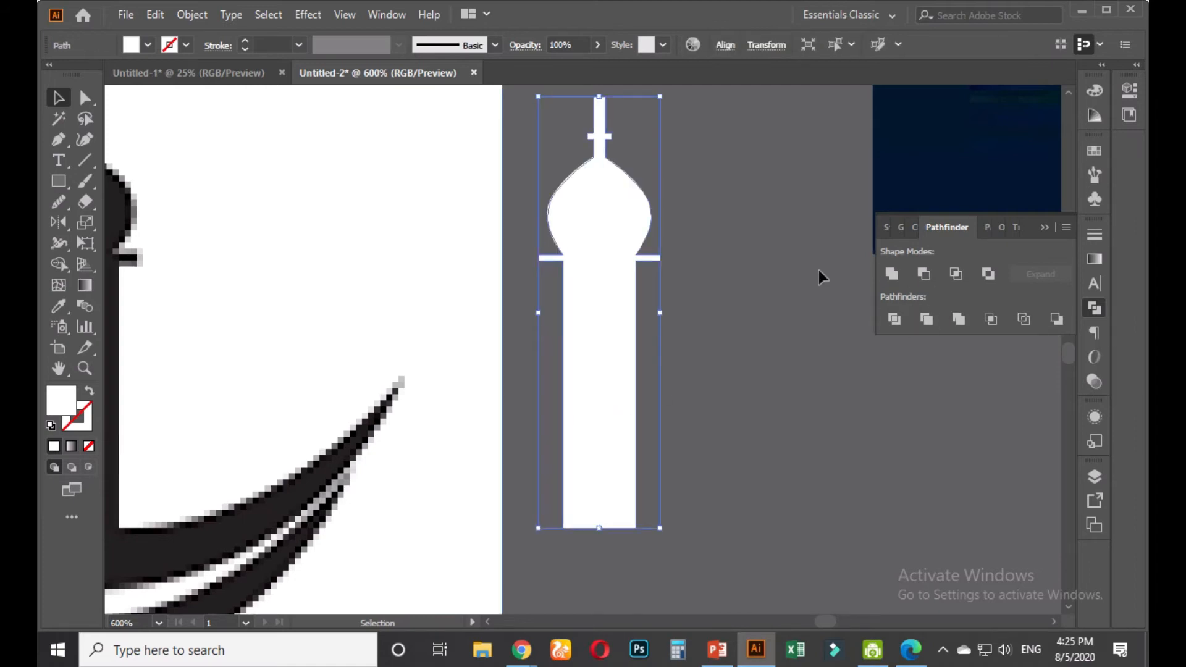
{"action": "left_click", "coordinate": [717, 194]}
Taper the tower's spire to a point by deleting the two outer corner anchors at its flat top
{"action": "scroll", "coordinate": [683, 323], "scroll_direction": "up", "scroll_amount": 3}
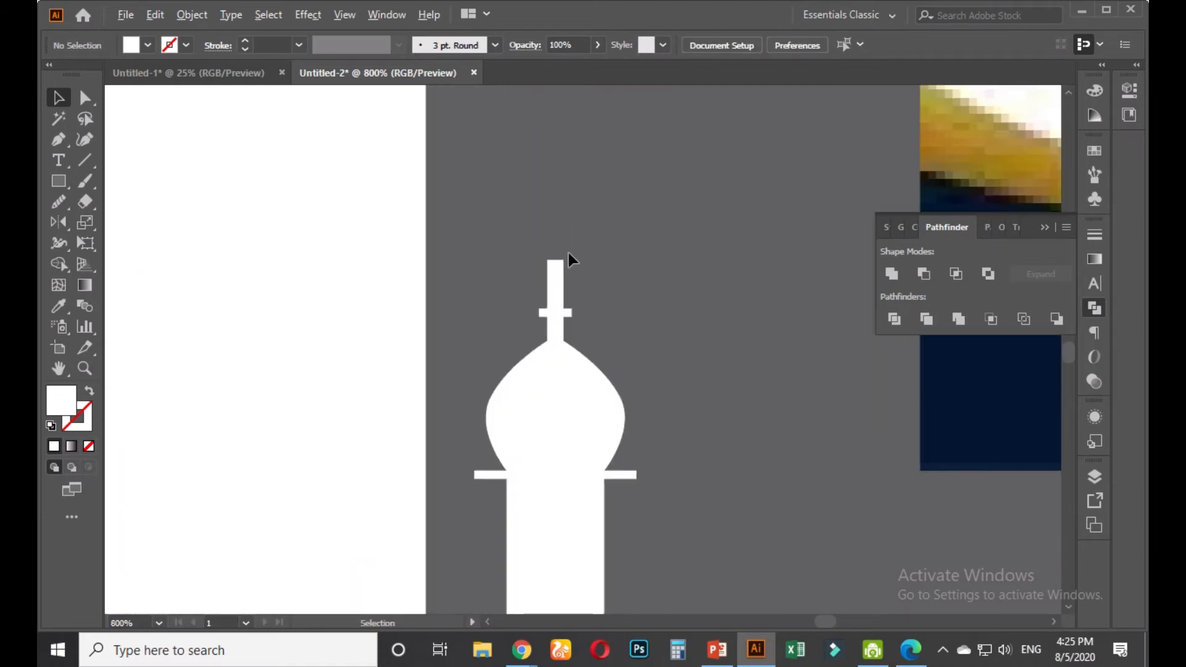
{"action": "scroll", "coordinate": [568, 257], "scroll_direction": "up", "scroll_amount": 7}
{"action": "left_click", "coordinate": [85, 98]}
{"action": "left_click", "coordinate": [546, 305]}
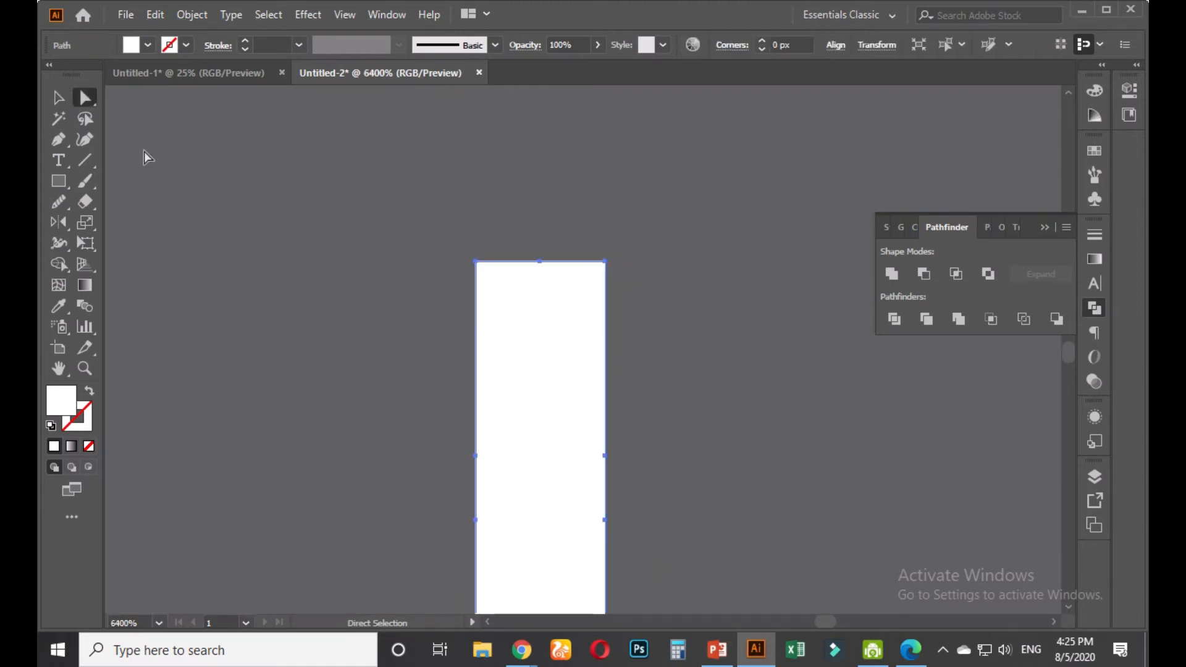
{"action": "left_click", "coordinate": [60, 98]}
{"action": "left_click", "coordinate": [621, 292]}
{"action": "left_click", "coordinate": [543, 307]}
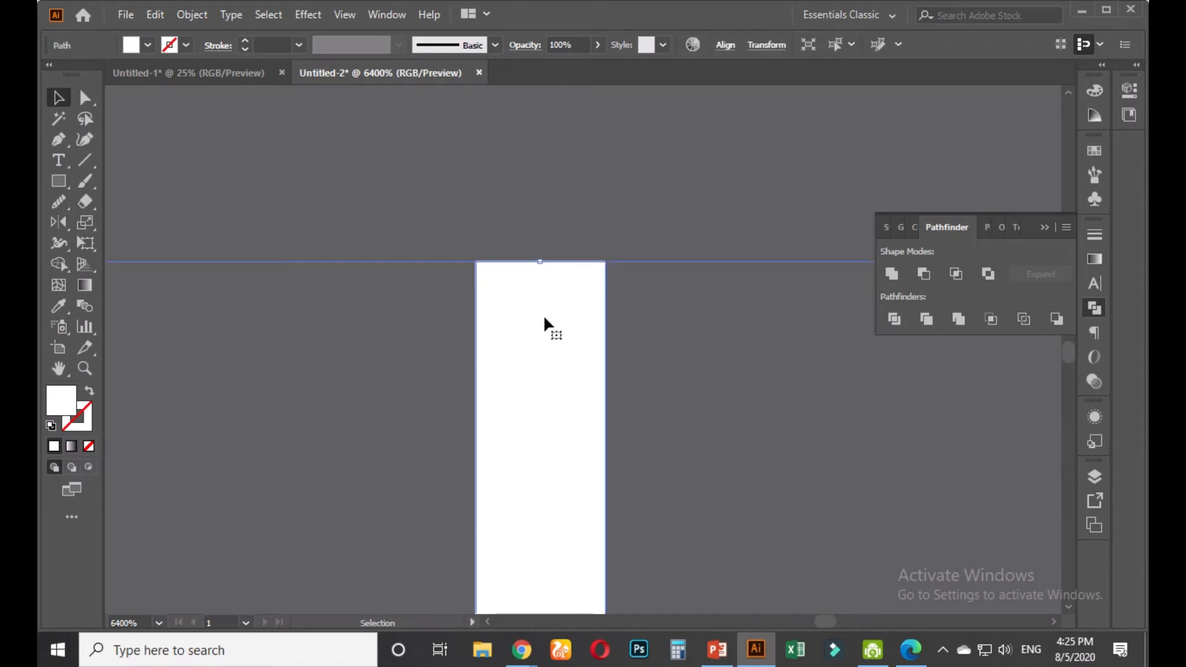
{"action": "left_click", "coordinate": [85, 99]}
{"action": "left_click", "coordinate": [605, 262]}
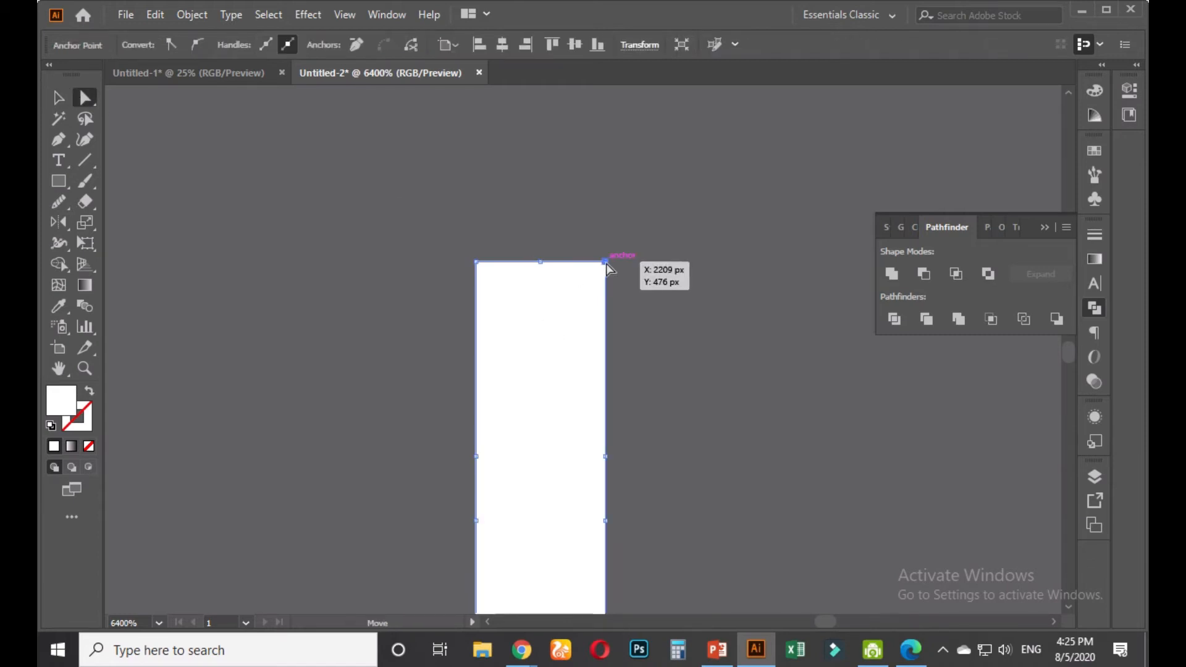
{"action": "key", "text": "Delete"}
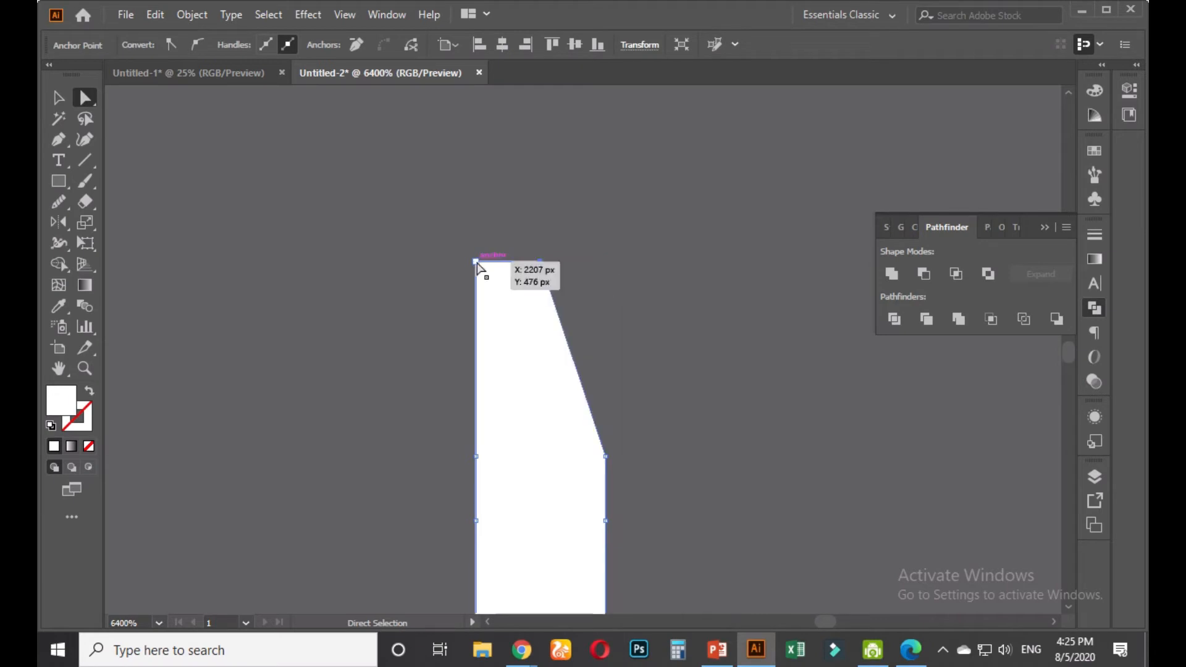
{"action": "left_click", "coordinate": [476, 263]}
{"action": "key", "text": "Delete"}
{"action": "left_click", "coordinate": [621, 291]}
{"action": "scroll", "coordinate": [635, 314], "scroll_direction": "down", "scroll_amount": 3}
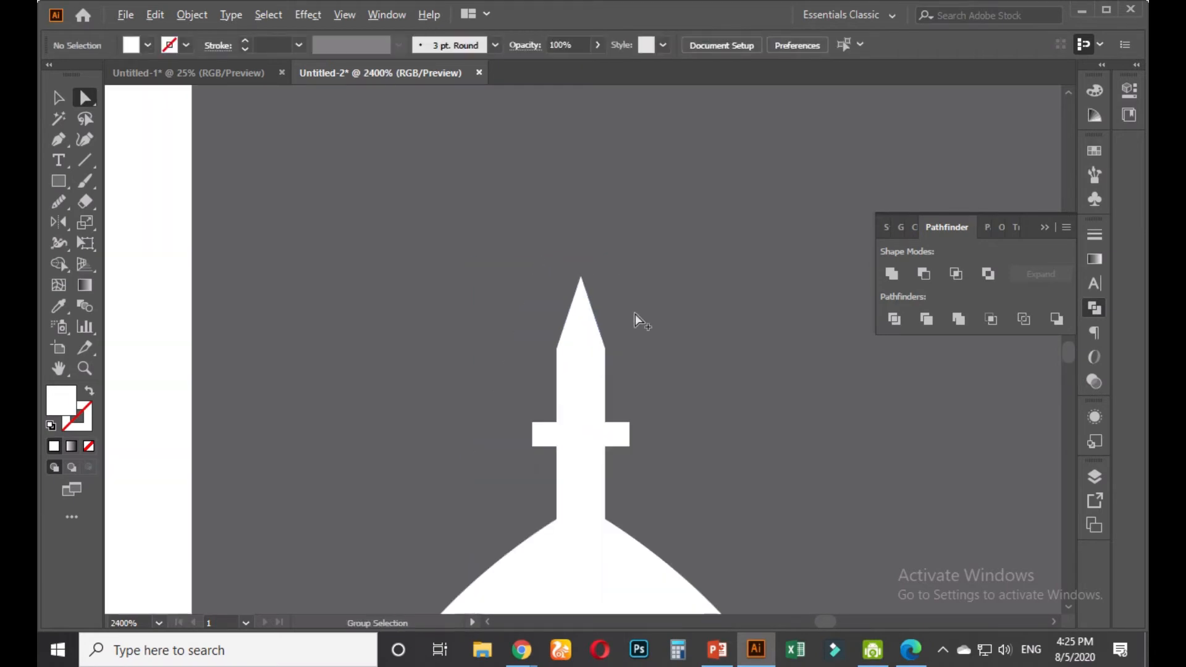
{"action": "scroll", "coordinate": [646, 352], "scroll_direction": "down", "scroll_amount": 2}
Delete the two upper outer corner anchors of the spire's crossbar to turn its ends into triangular wings
{"action": "scroll", "coordinate": [658, 398], "scroll_direction": "up", "scroll_amount": 5}
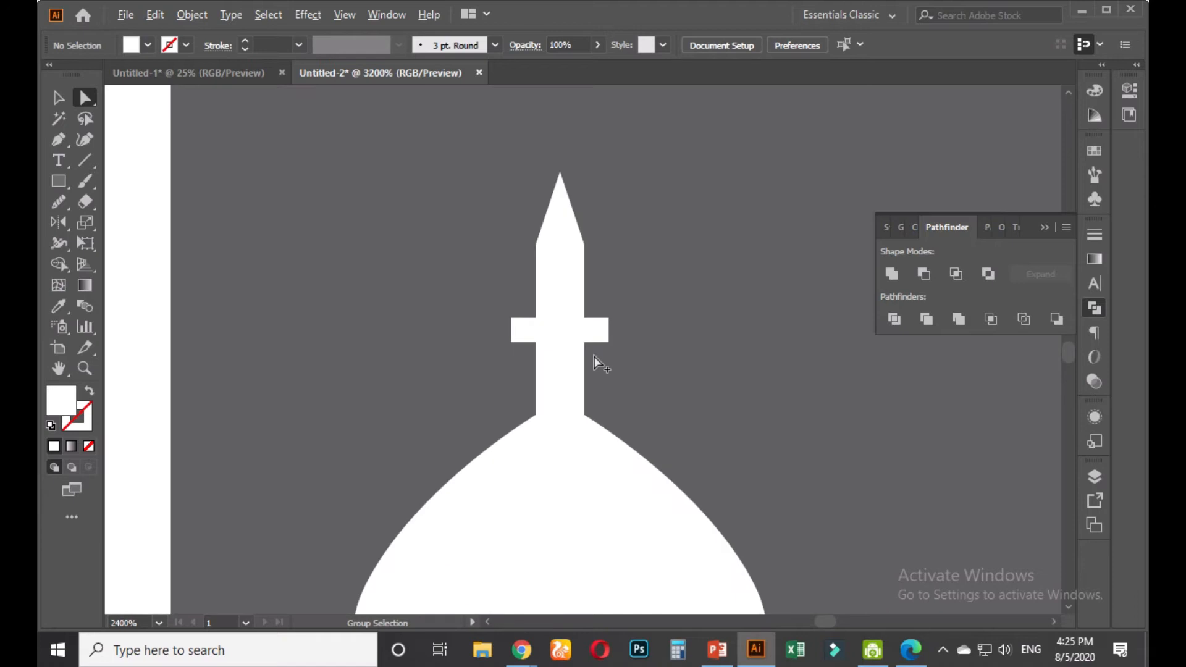
{"action": "scroll", "coordinate": [580, 336], "scroll_direction": "up", "scroll_amount": 2}
{"action": "left_click", "coordinate": [657, 314]}
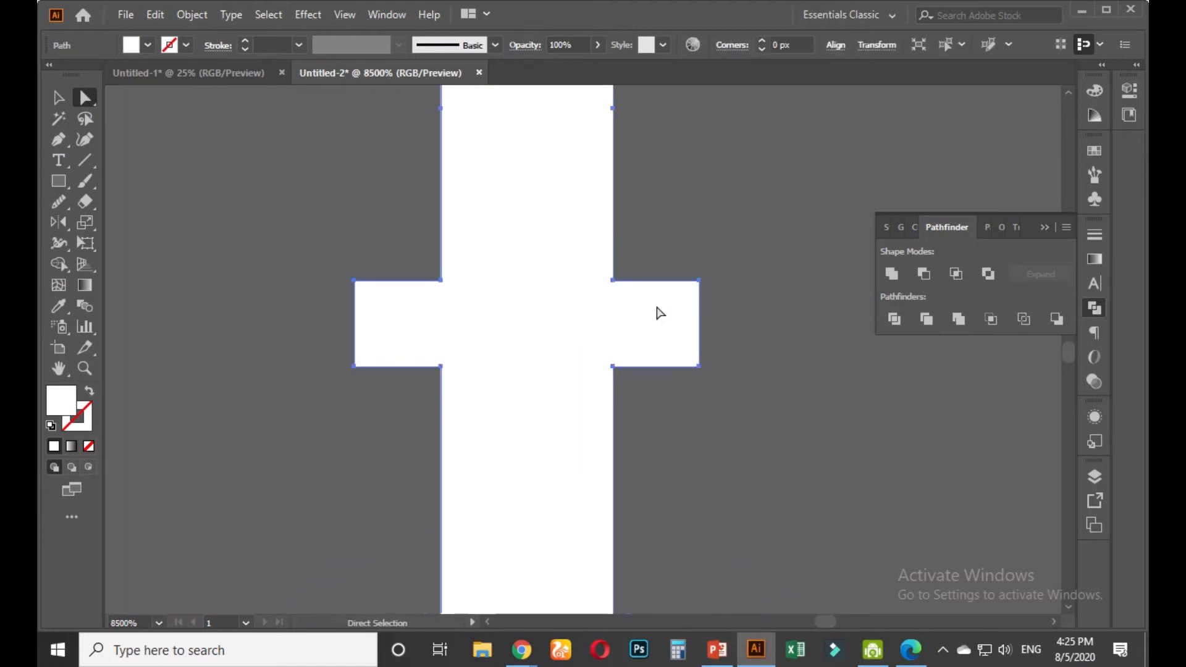
{"action": "left_click", "coordinate": [699, 281]}
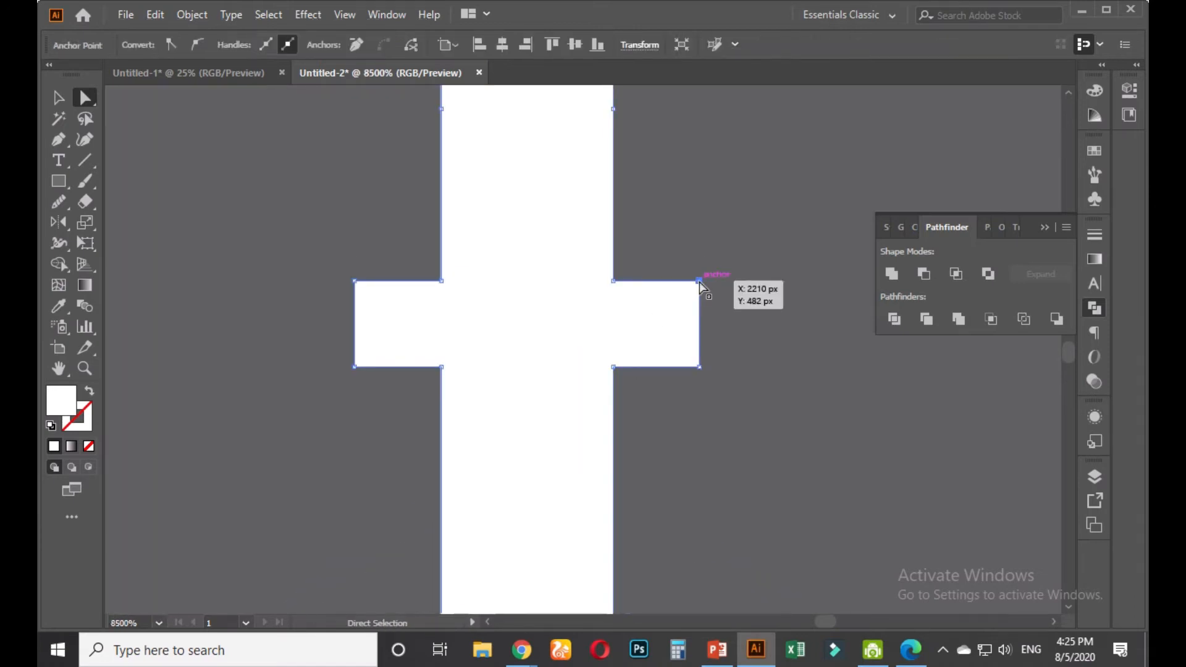
{"action": "key", "text": "Delete"}
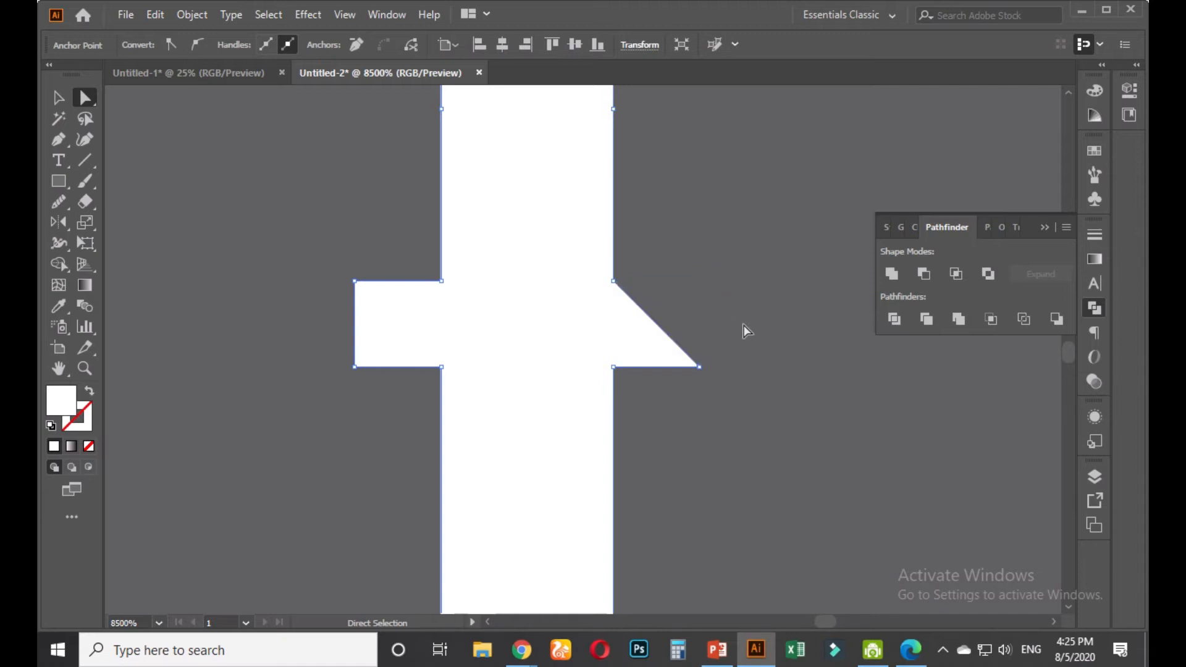
{"action": "left_click", "coordinate": [354, 281]}
{"action": "key", "text": "Delete"}
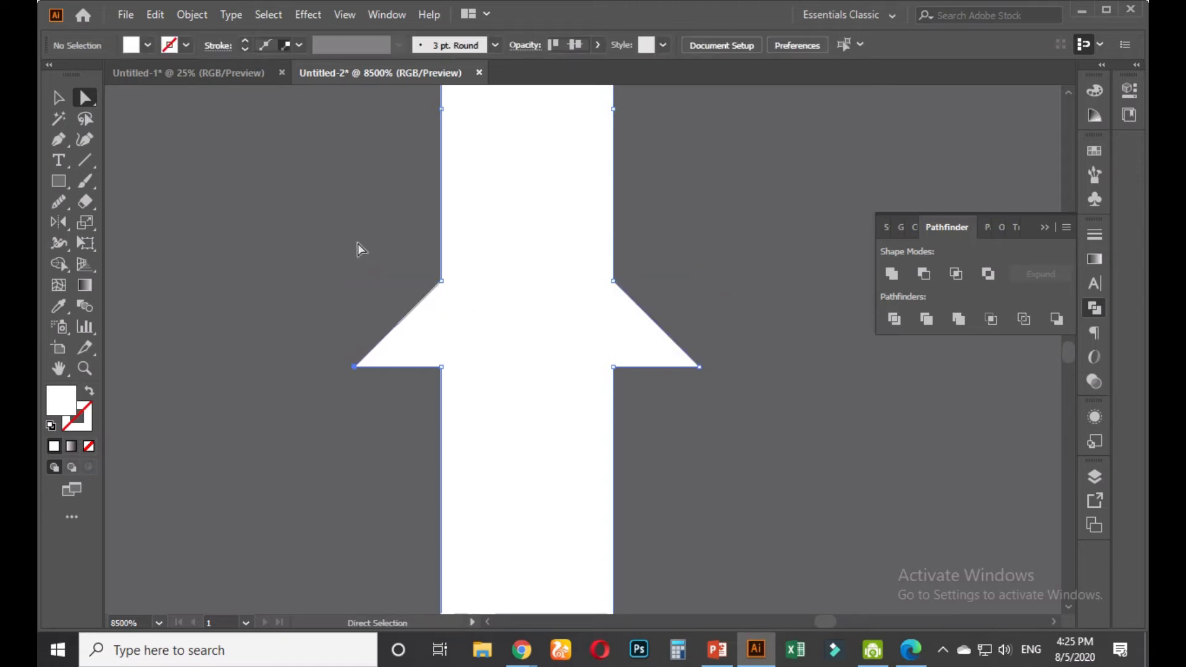
{"action": "scroll", "coordinate": [364, 246], "scroll_direction": "down", "scroll_amount": 3}
{"action": "scroll", "coordinate": [296, 276], "scroll_direction": "down", "scroll_amount": 4}
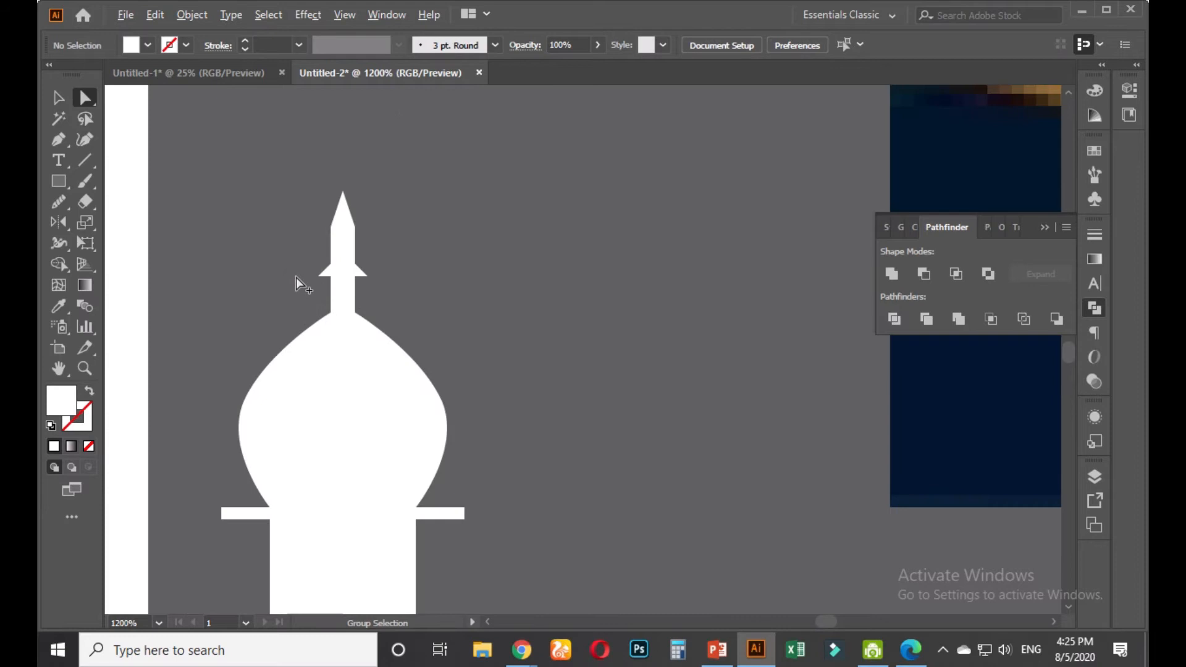
{"action": "left_click_drag", "start_coordinate": [393, 437], "coordinate": [534, 427]}
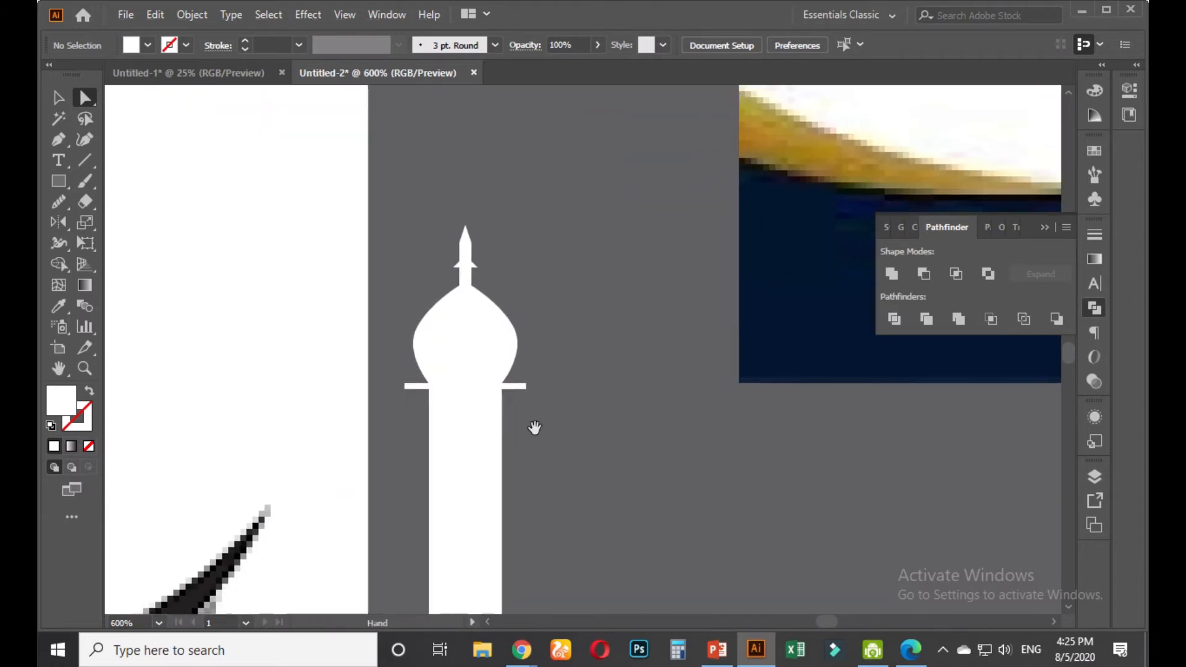
Taper both ends of the ledge below the tower's dome into triangular wings by collapsing their upper outer corners onto the lower ones
{"action": "scroll", "coordinate": [506, 420], "scroll_direction": "up", "scroll_amount": 2}
{"action": "scroll", "coordinate": [257, 329], "scroll_direction": "up", "scroll_amount": 2}
{"action": "left_click", "coordinate": [257, 327]}
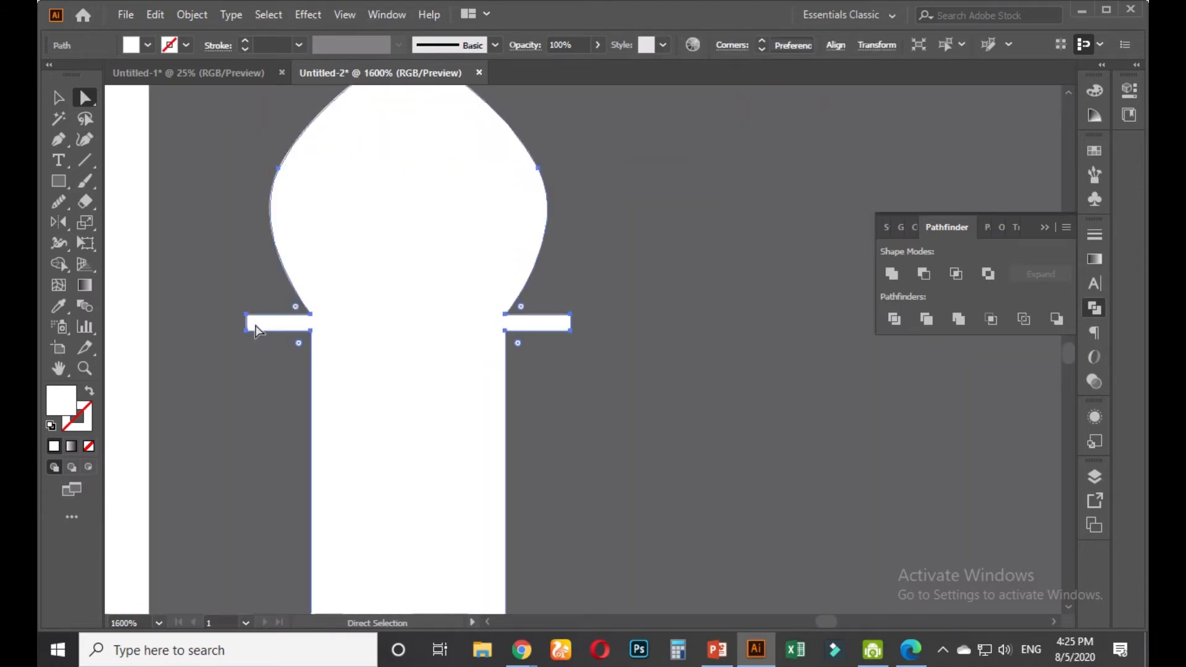
{"action": "left_click_drag", "start_coordinate": [248, 320], "coordinate": [247, 330]}
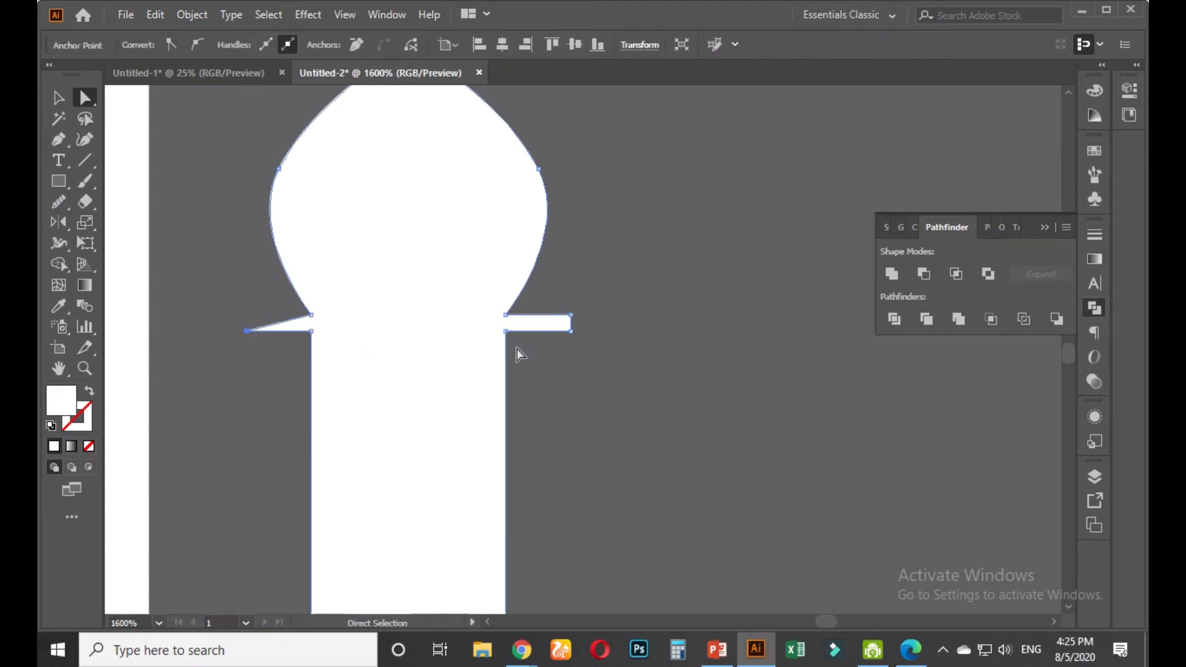
{"action": "left_click_drag", "start_coordinate": [567, 316], "coordinate": [570, 330]}
{"action": "left_click", "coordinate": [579, 378]}
{"action": "scroll", "coordinate": [580, 373], "scroll_direction": "down", "scroll_amount": 6}
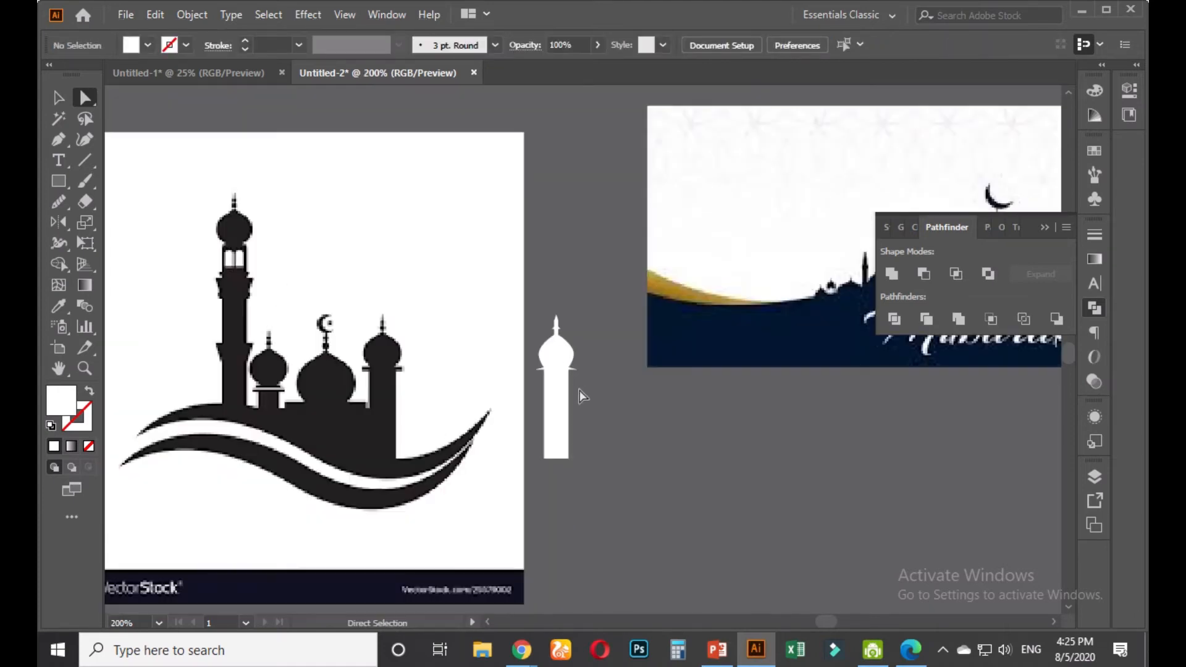
Move the finished tower up beside the main dome in the traced mosque assembly and deselect it
{"action": "left_click", "coordinate": [58, 97]}
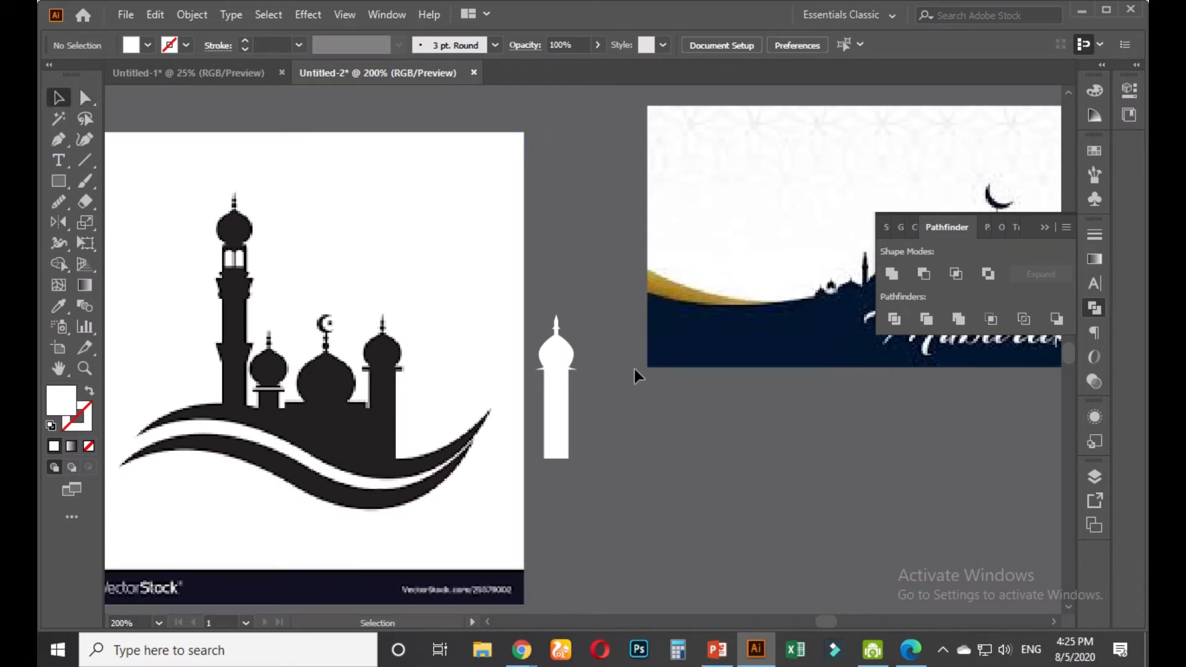
{"action": "left_click", "coordinate": [578, 436]}
{"action": "scroll", "coordinate": [602, 436], "scroll_direction": "down", "scroll_amount": 2}
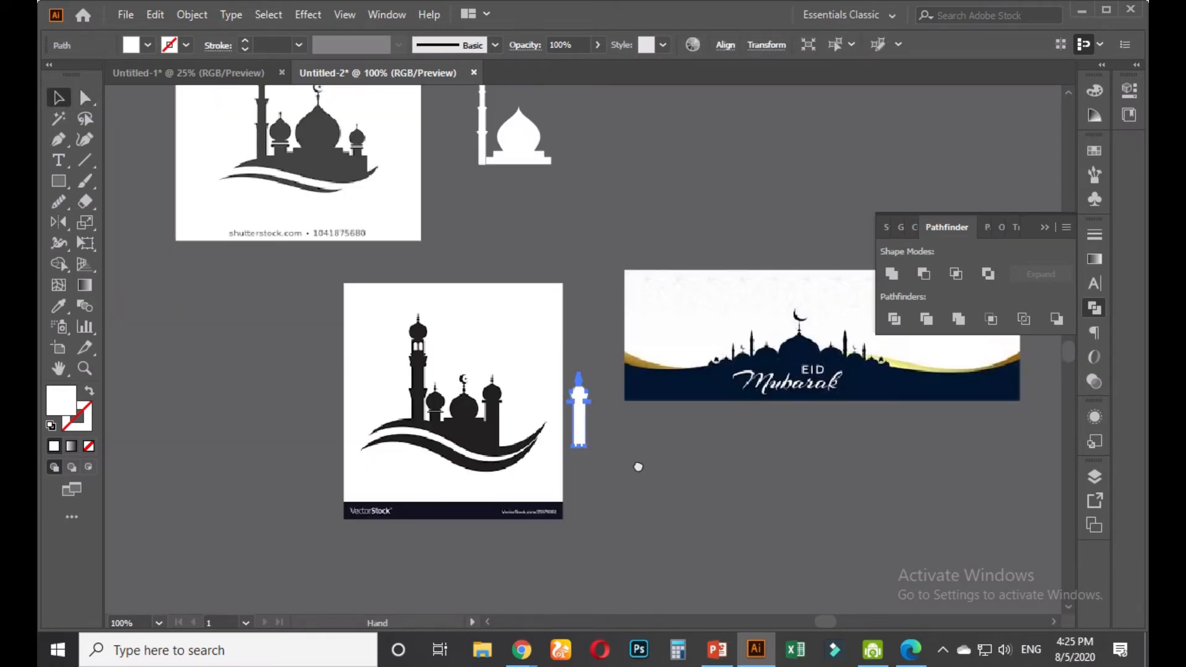
{"action": "left_click_drag", "start_coordinate": [529, 443], "coordinate": [512, 166]}
{"action": "left_click", "coordinate": [545, 207]}
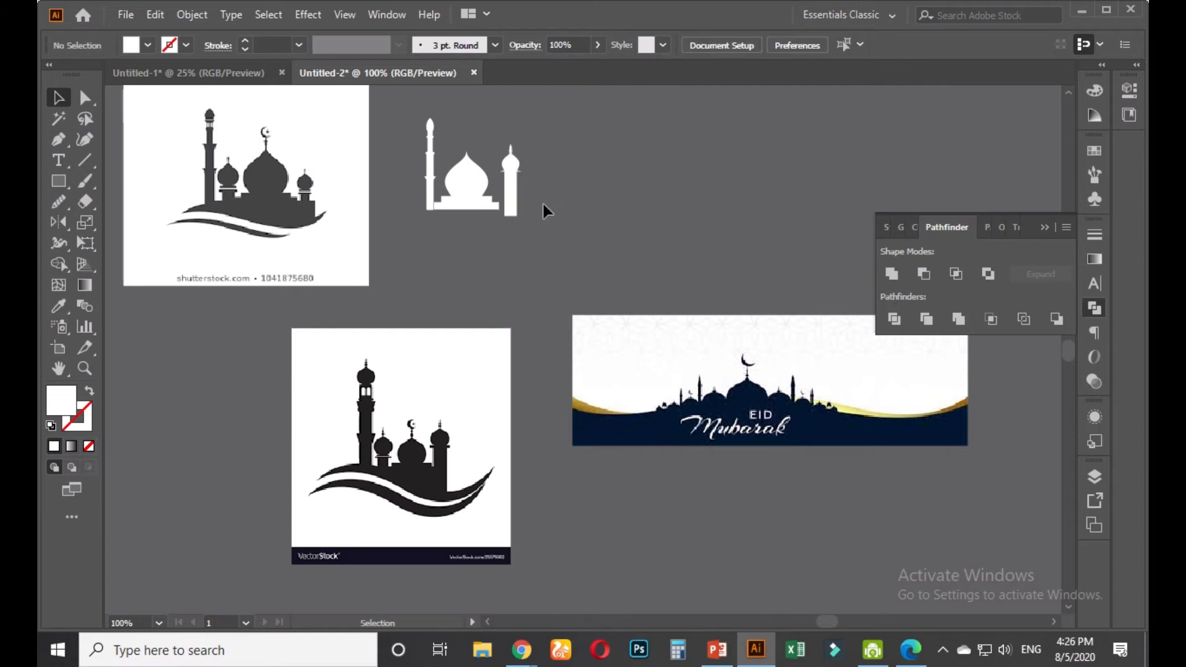
Scale the side tower down proportionally so its top sits slightly above the main dome's tip and its foot near the base line
{"action": "scroll", "coordinate": [475, 214], "scroll_direction": "up", "scroll_amount": 2}
{"action": "left_click_drag", "start_coordinate": [505, 221], "coordinate": [520, 398]}
{"action": "scroll", "coordinate": [521, 397], "scroll_direction": "up", "scroll_amount": 1}
{"action": "left_click", "coordinate": [602, 321]}
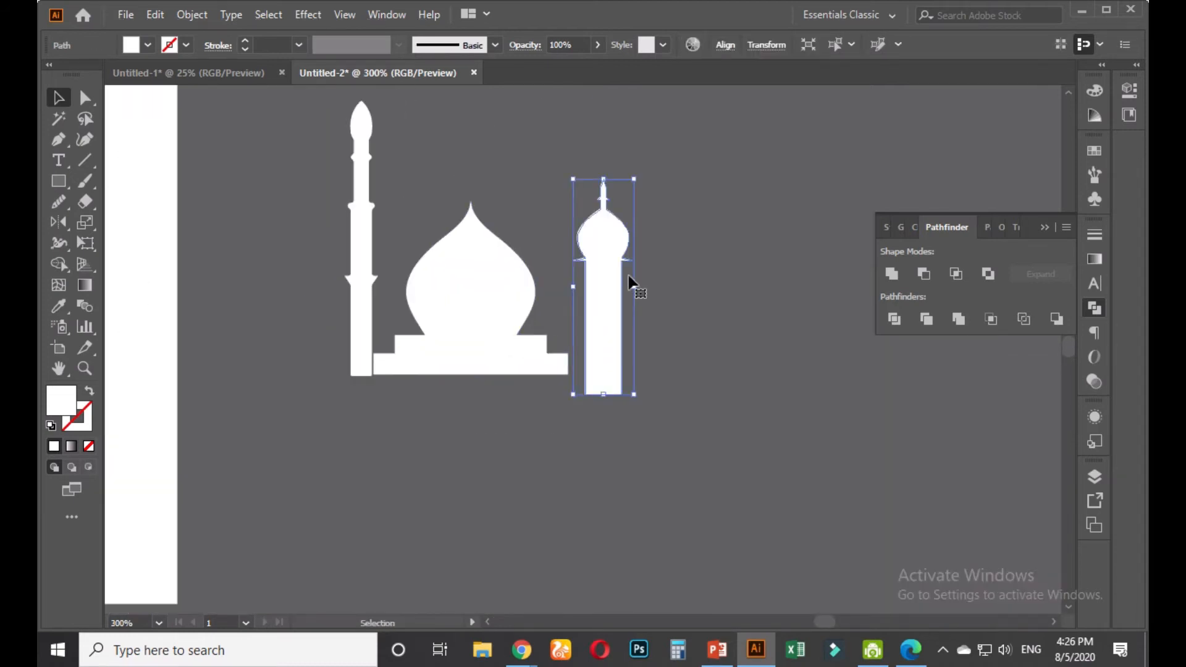
{"action": "left_click_drag", "start_coordinate": [635, 178], "coordinate": [627, 198]}
{"action": "left_click", "coordinate": [642, 314]}
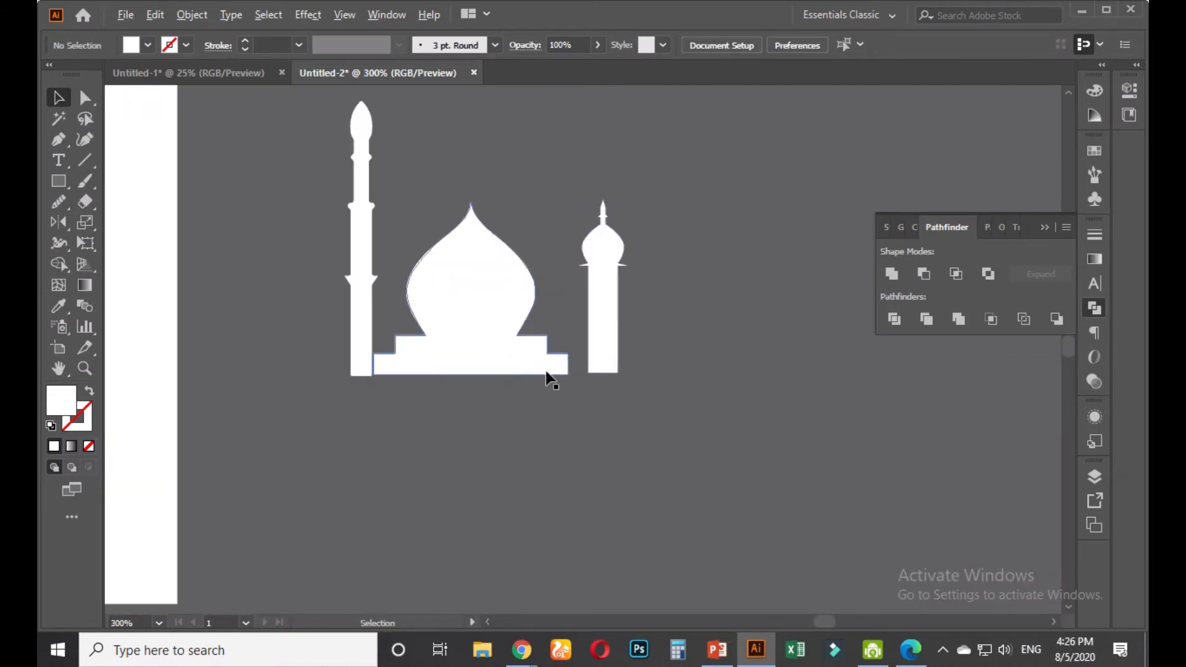
Move the side tower 8 px left to overlap the end of the dome's base, and align both shapes by their bottom edges
{"action": "scroll", "coordinate": [544, 377], "scroll_direction": "up", "scroll_amount": 2}
{"action": "left_click_drag", "start_coordinate": [652, 282], "coordinate": [605, 294]}
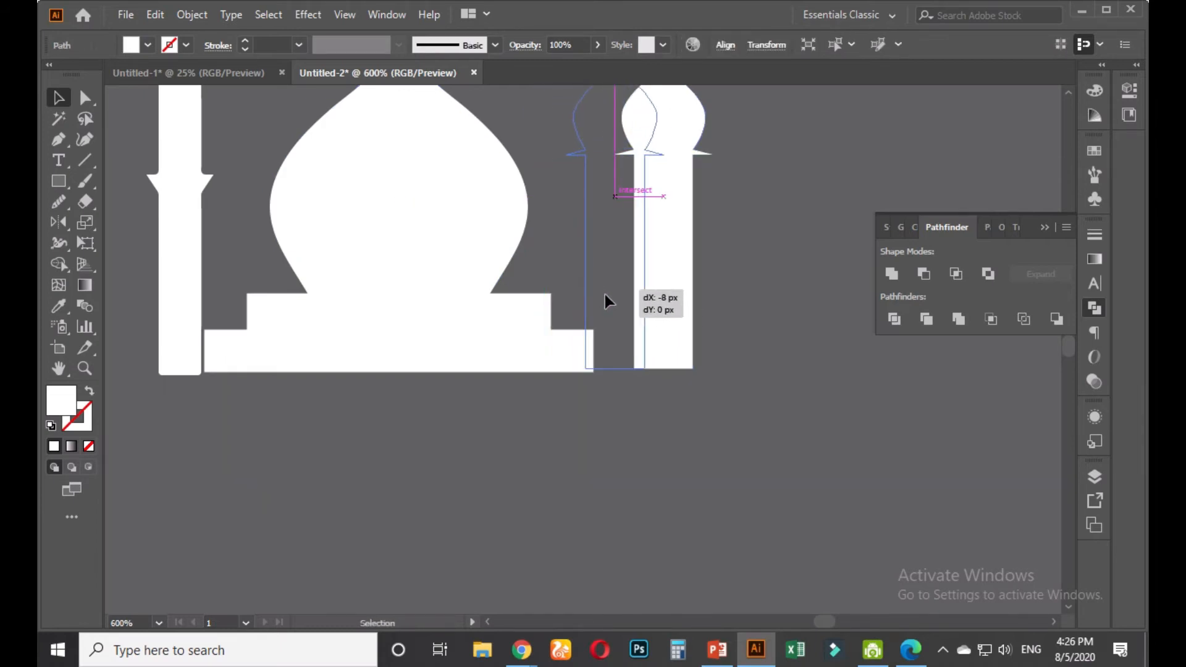
{"action": "left_click", "coordinate": [500, 343], "text": "shift"}
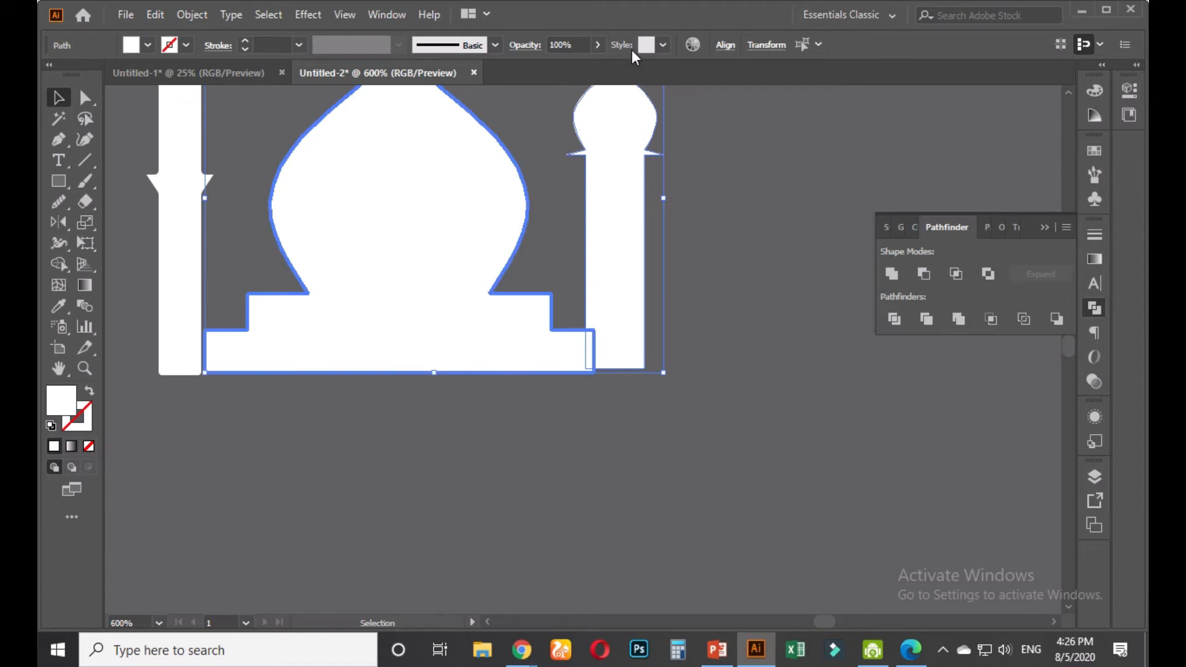
{"action": "left_click", "coordinate": [729, 53]}
{"action": "left_click", "coordinate": [721, 98]}
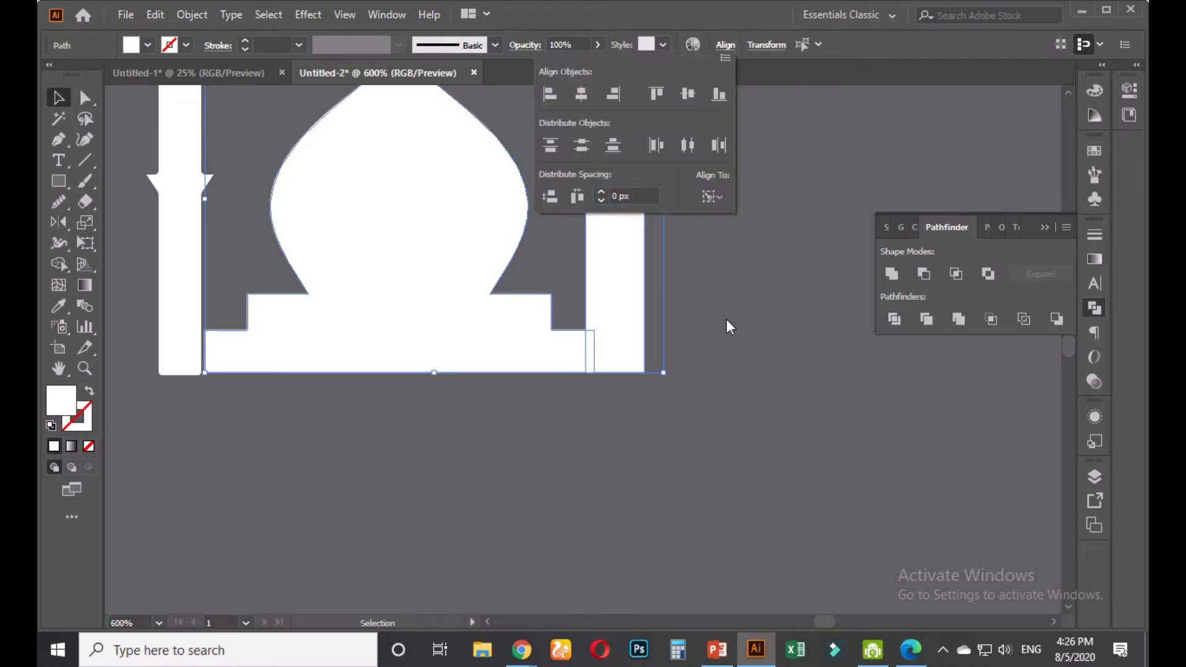
{"action": "left_click", "coordinate": [724, 316]}
{"action": "left_click", "coordinate": [724, 316]}
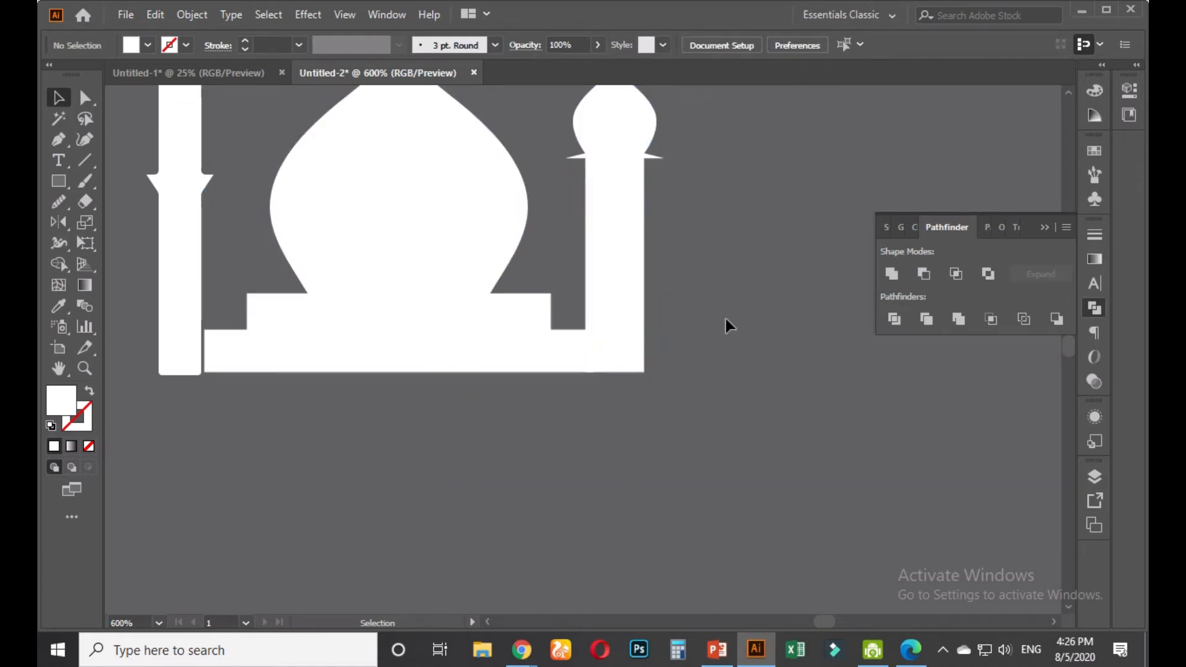
Nudge the tall minaret right to overlap the dome's base, and align both shapes by their bottom edges
{"action": "left_click", "coordinate": [162, 215]}
{"action": "key", "text": "Right"}
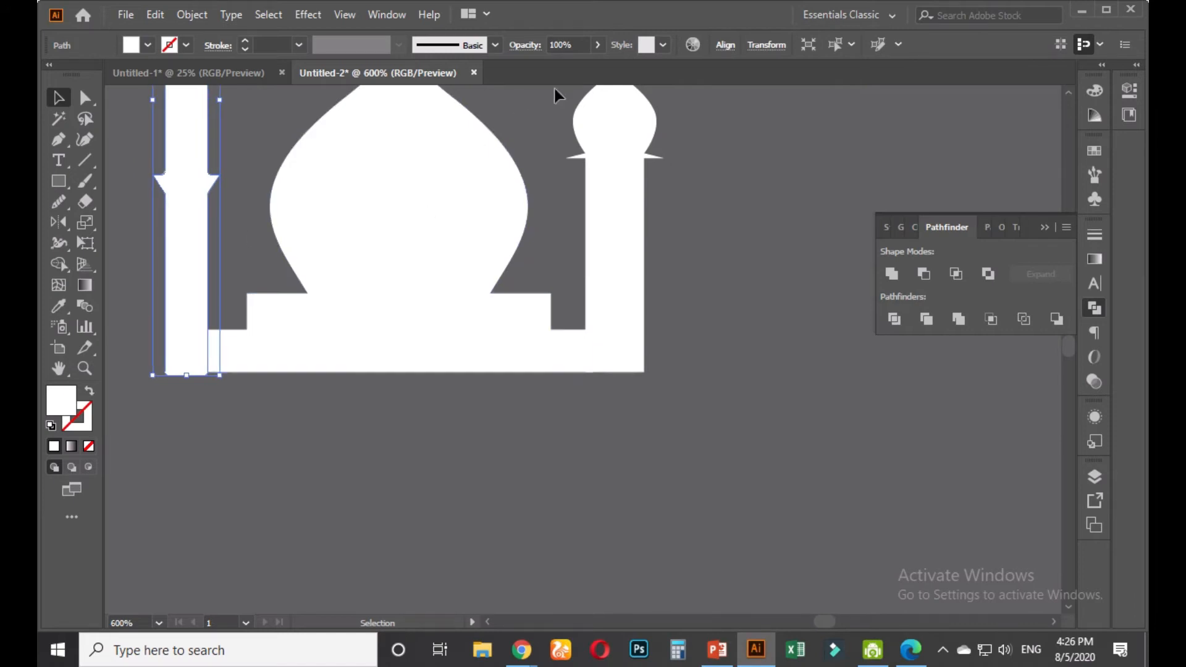
{"action": "left_click", "coordinate": [414, 189], "text": "shift"}
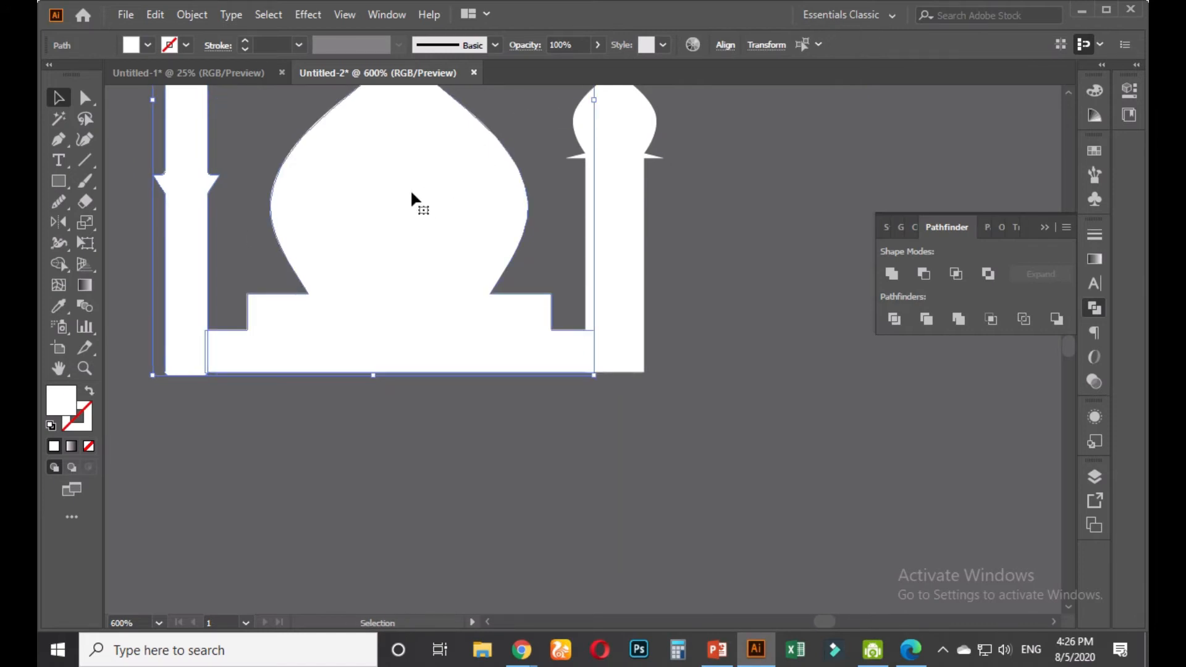
{"action": "left_click", "coordinate": [724, 48]}
{"action": "left_click", "coordinate": [716, 98]}
{"action": "left_click", "coordinate": [585, 415]}
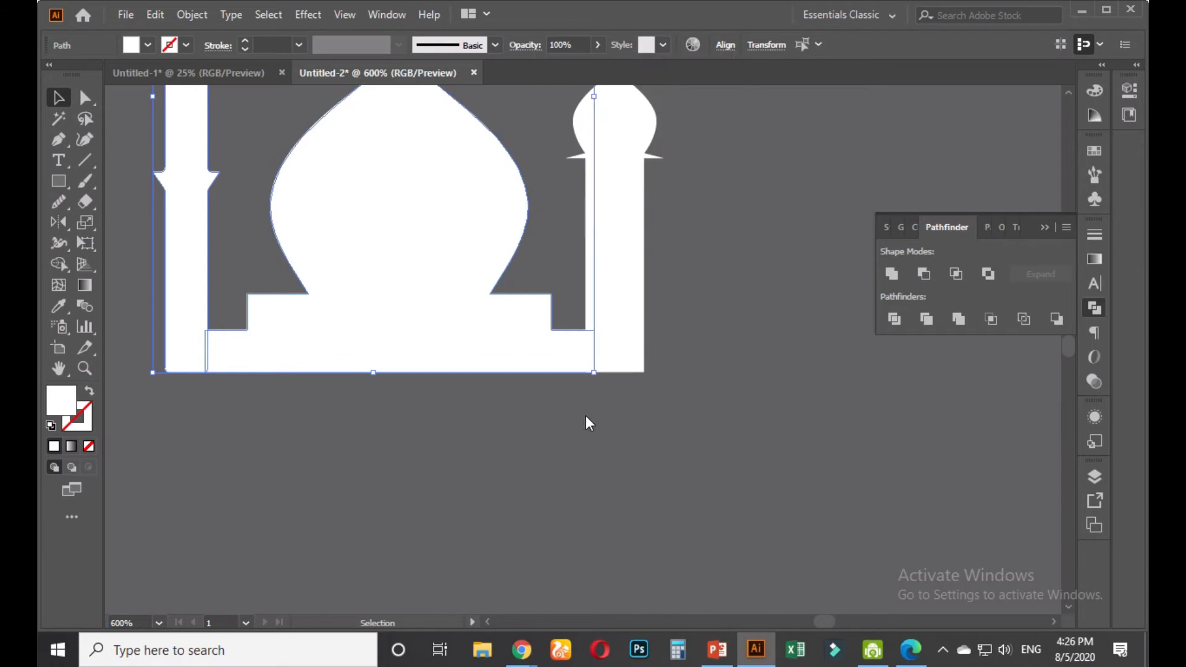
{"action": "left_click", "coordinate": [583, 414]}
Round the lower outer corner of the right side tower with its live corner
{"action": "left_click", "coordinate": [617, 337]}
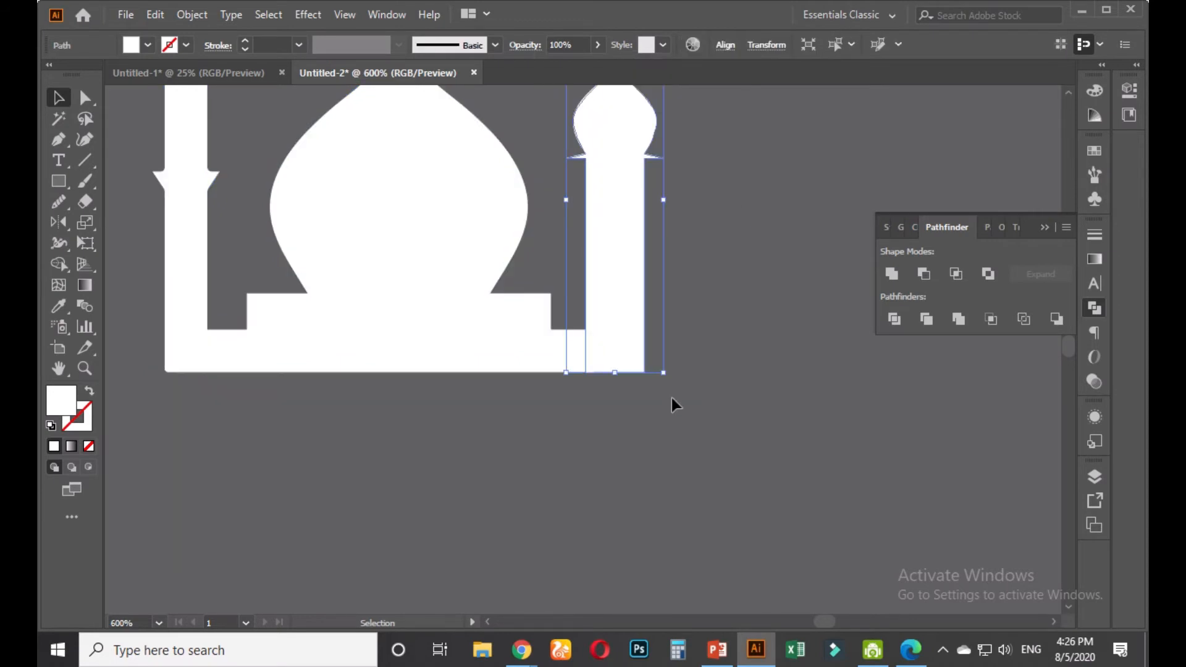
{"action": "scroll", "coordinate": [670, 400], "scroll_direction": "up", "scroll_amount": 2}
{"action": "key", "text": "a"}
{"action": "left_click", "coordinate": [584, 319]}
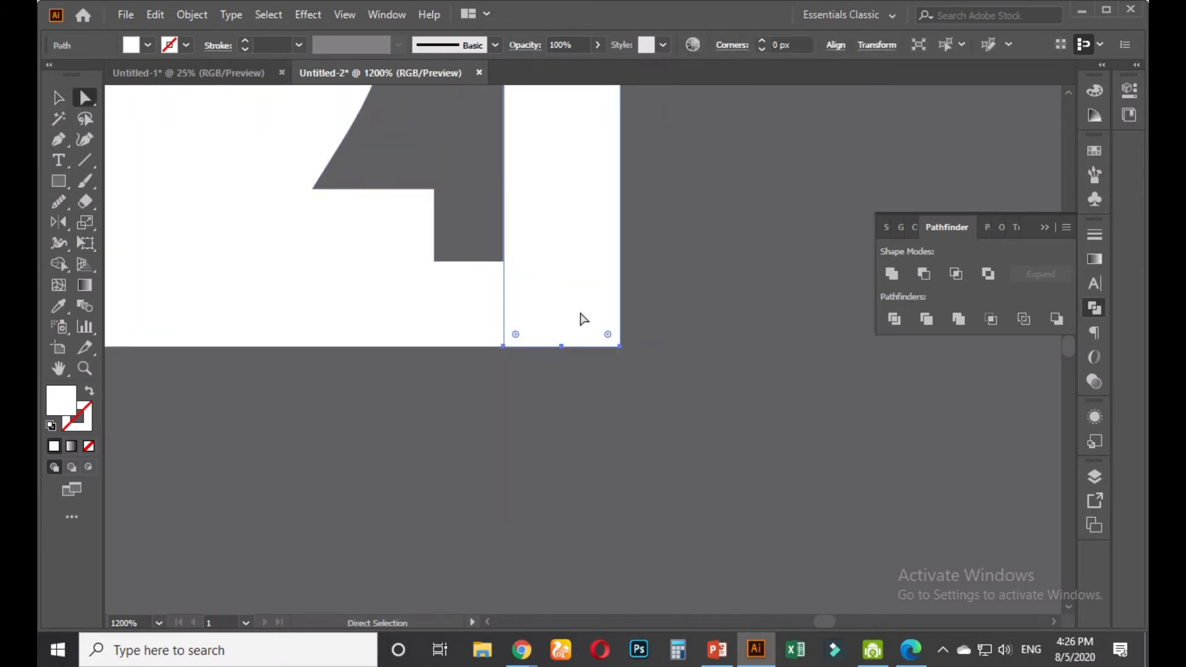
{"action": "mouse_move", "coordinate": [607, 335]}
{"action": "left_mouse_down"}
{"action": "mouse_move", "coordinate": [572, 307]}
{"action": "mouse_move", "coordinate": [595, 321]}
{"action": "left_mouse_up"}
{"action": "left_click", "coordinate": [621, 393]}
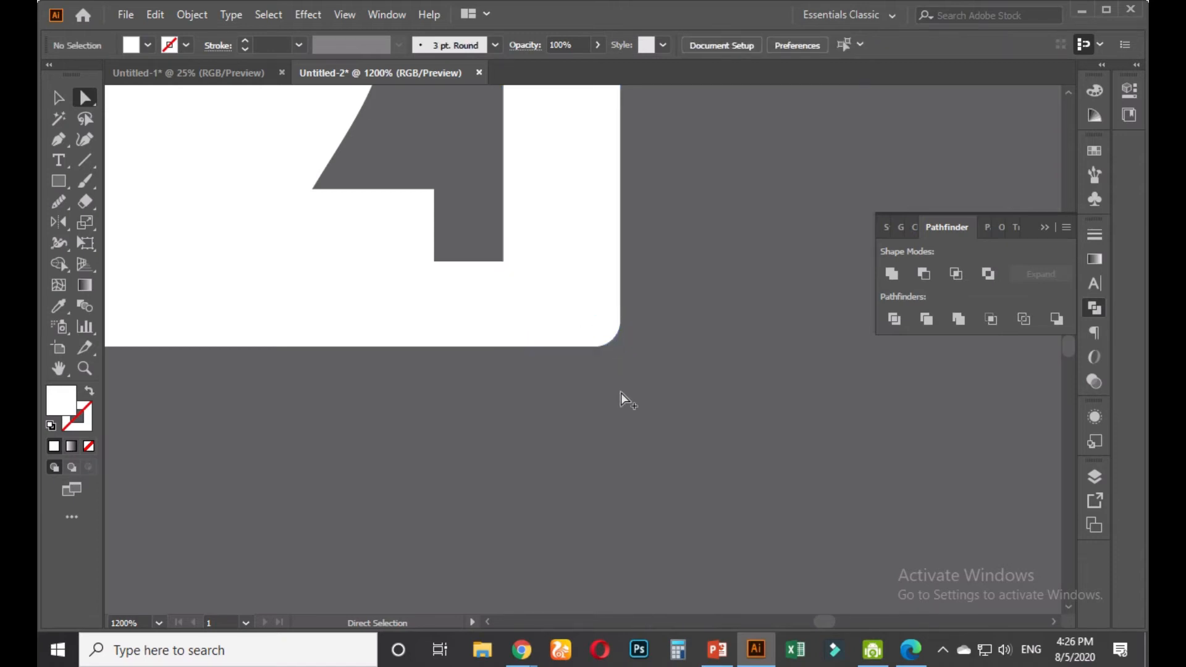
Round the lower outer corner of the left minaret to resemble the base's opposite corner
{"action": "scroll", "coordinate": [620, 393], "scroll_direction": "down", "scroll_amount": 3}
{"action": "left_click_drag", "start_coordinate": [431, 401], "coordinate": [461, 413]}
{"action": "scroll", "coordinate": [363, 362], "scroll_direction": "up", "scroll_amount": 2}
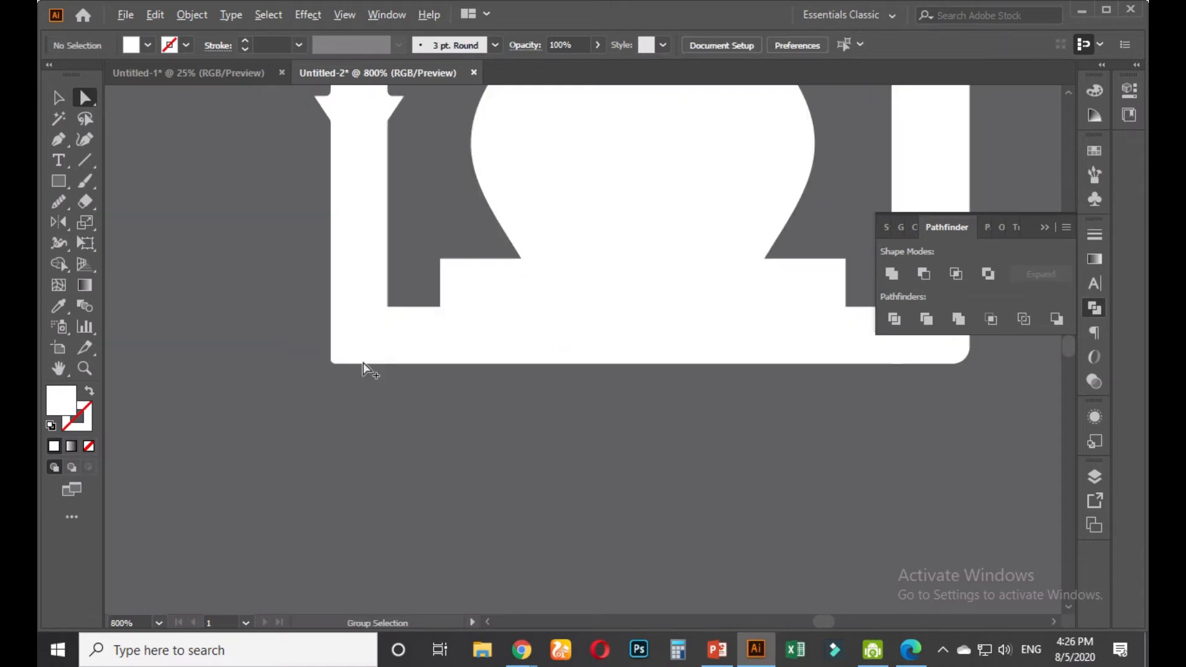
{"action": "left_click", "coordinate": [357, 319]}
{"action": "scroll", "coordinate": [353, 378], "scroll_direction": "up", "scroll_amount": 2}
{"action": "left_click_drag", "start_coordinate": [305, 338], "coordinate": [316, 333]}
{"action": "left_click", "coordinate": [367, 407]}
{"action": "scroll", "coordinate": [370, 406], "scroll_direction": "down", "scroll_amount": 8}
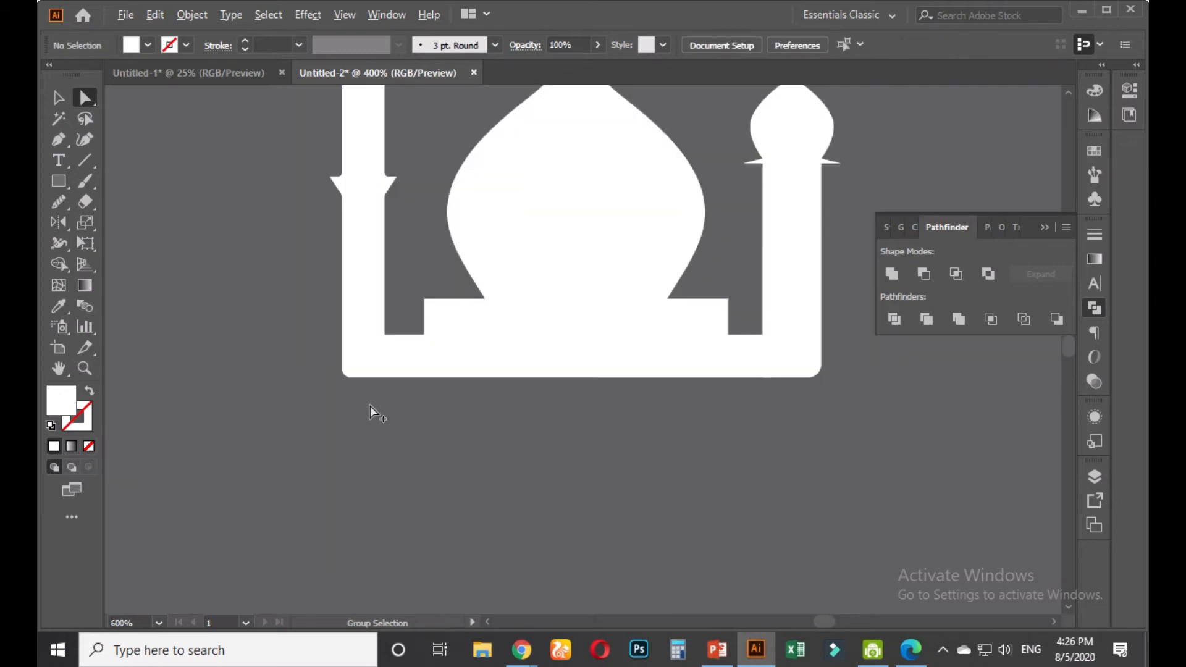
Select all the mosque shapes and fill them with the dark navy sampled from the Eid Mubarak banner, and deselect
{"action": "scroll", "coordinate": [598, 439], "scroll_direction": "down", "scroll_amount": 3}
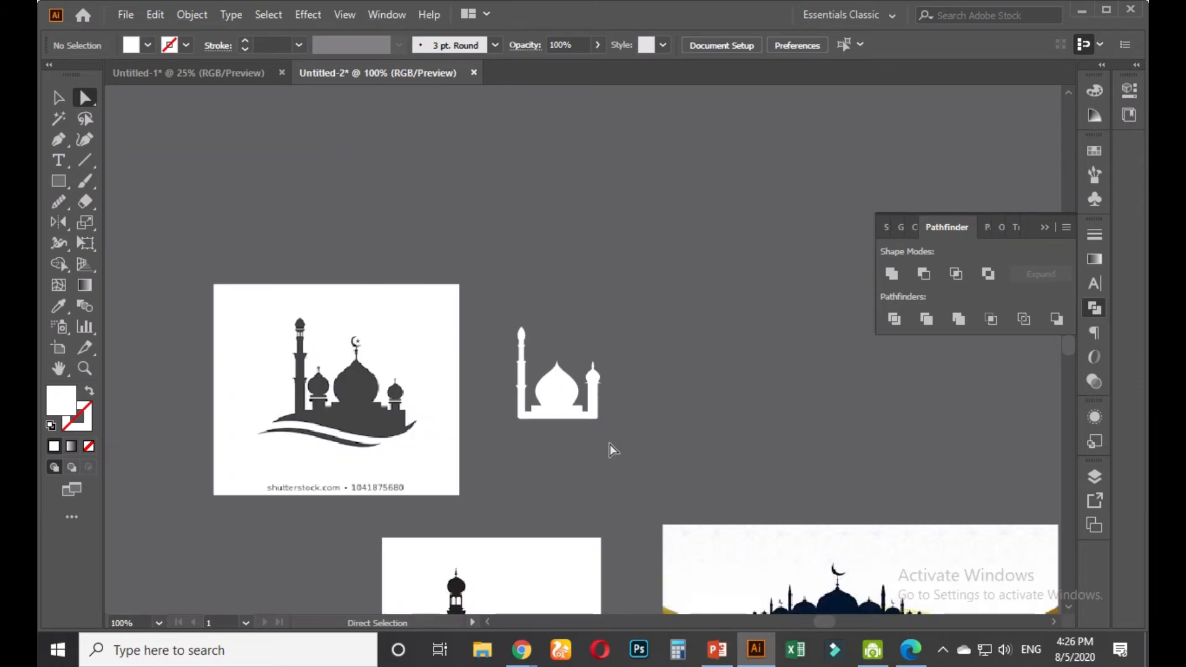
{"action": "left_click_drag", "start_coordinate": [474, 317], "coordinate": [473, 318]}
{"action": "left_click", "coordinate": [62, 310]}
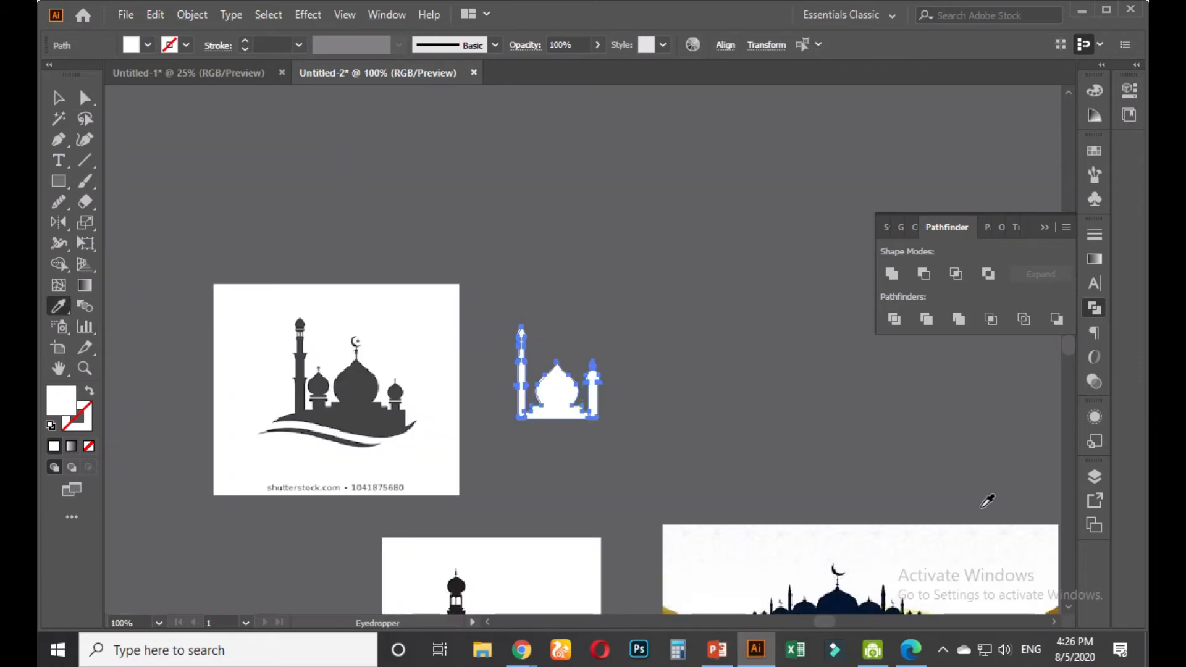
{"action": "left_click", "coordinate": [856, 584]}
{"action": "left_click", "coordinate": [59, 97]}
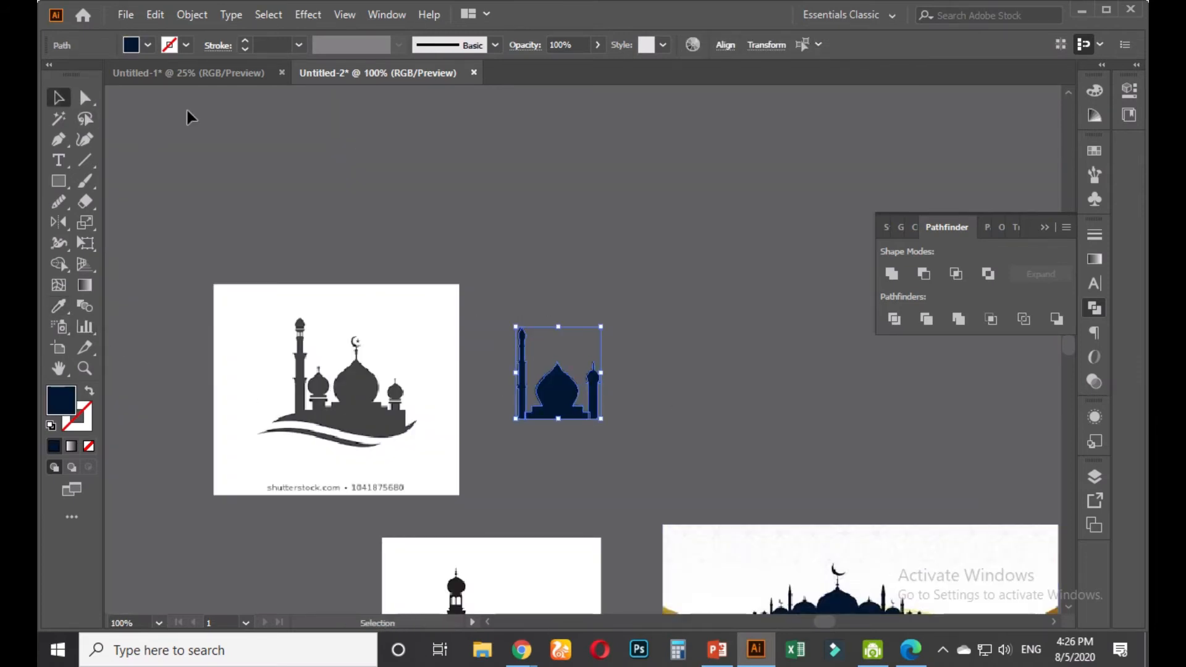
{"action": "left_click", "coordinate": [651, 334]}
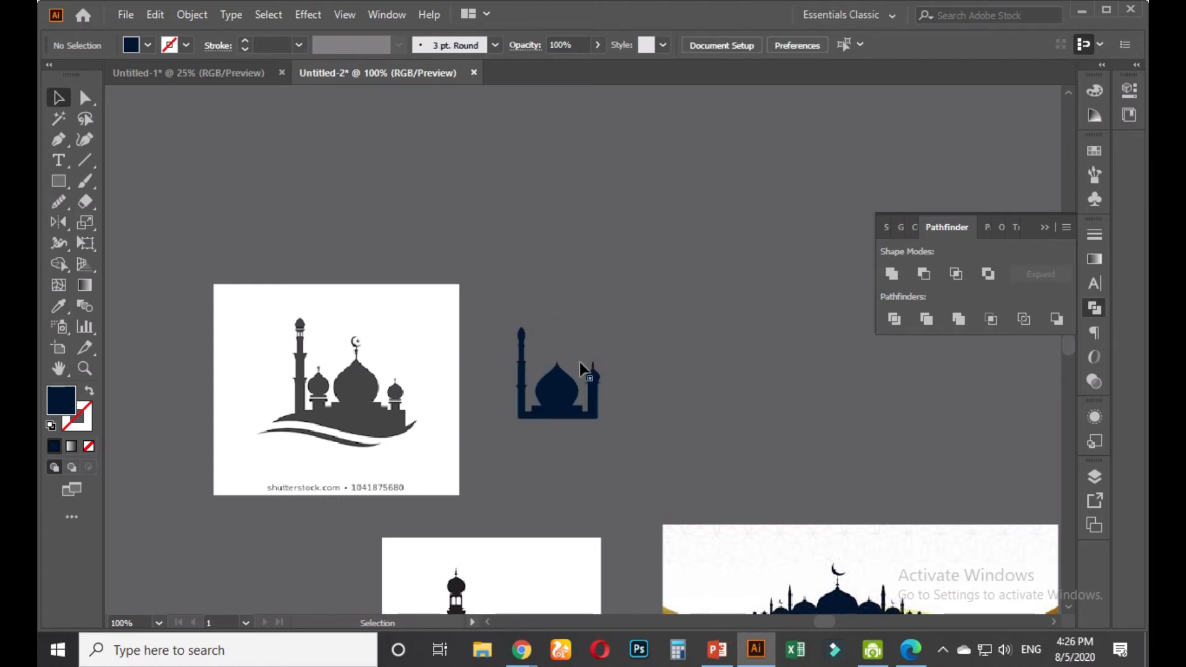
Draw a small circle with the Ellipse tool just outside the right side tower's shaft, around its mid-height
{"action": "scroll", "coordinate": [371, 354], "scroll_direction": "up", "scroll_amount": 4}
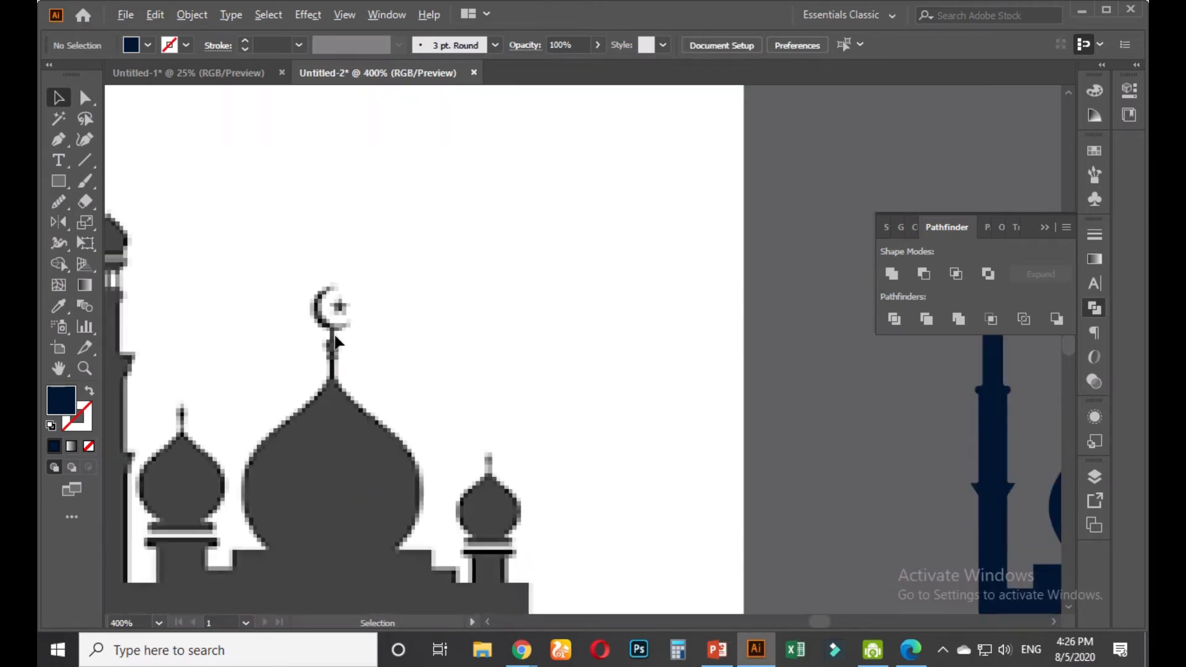
{"action": "scroll", "coordinate": [333, 346], "scroll_direction": "down", "scroll_amount": 5}
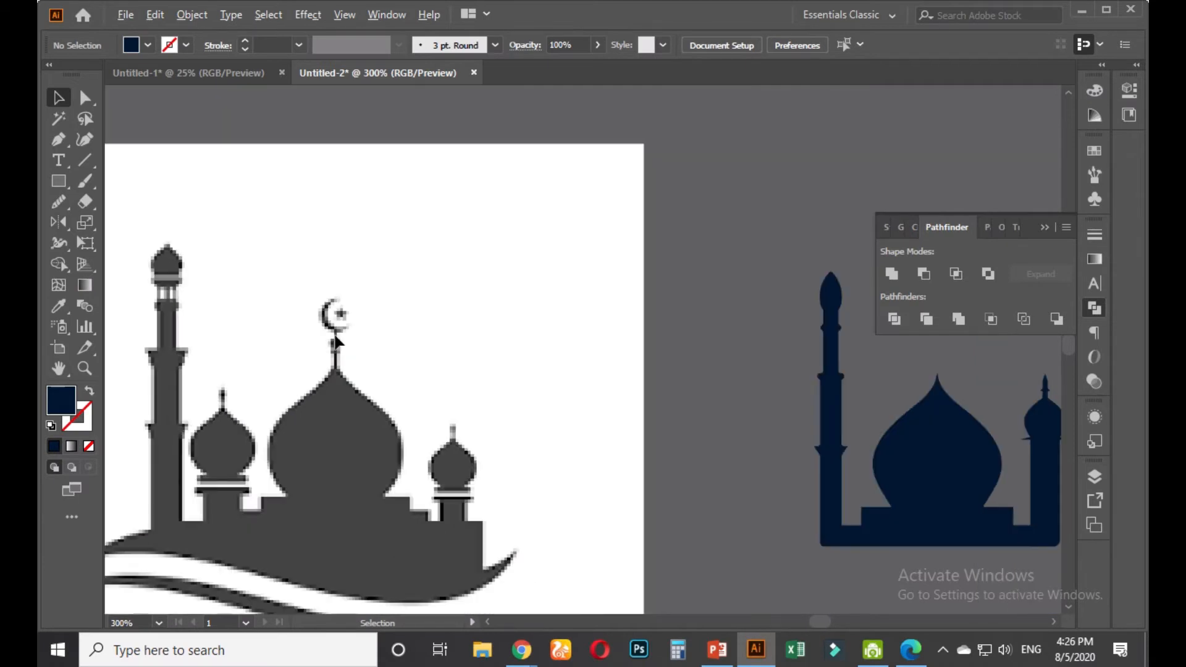
{"action": "left_click_drag", "start_coordinate": [505, 382], "coordinate": [384, 373]}
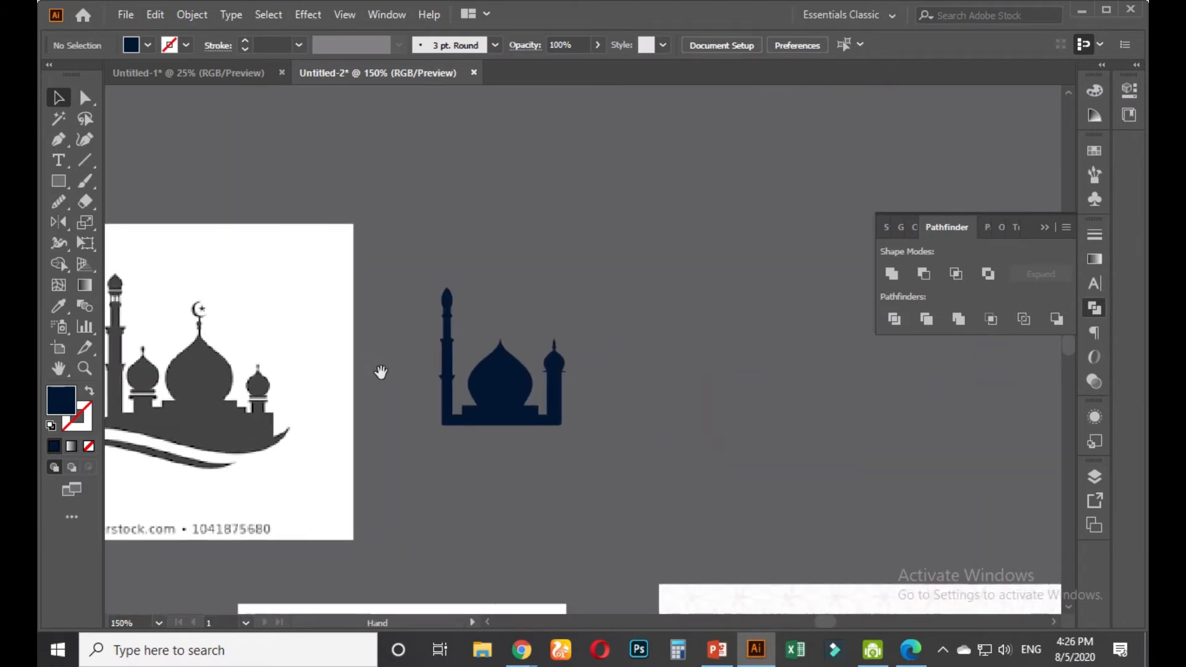
{"action": "scroll", "coordinate": [540, 417], "scroll_direction": "up", "scroll_amount": 1}
{"action": "scroll", "coordinate": [526, 424], "scroll_direction": "up", "scroll_amount": 2}
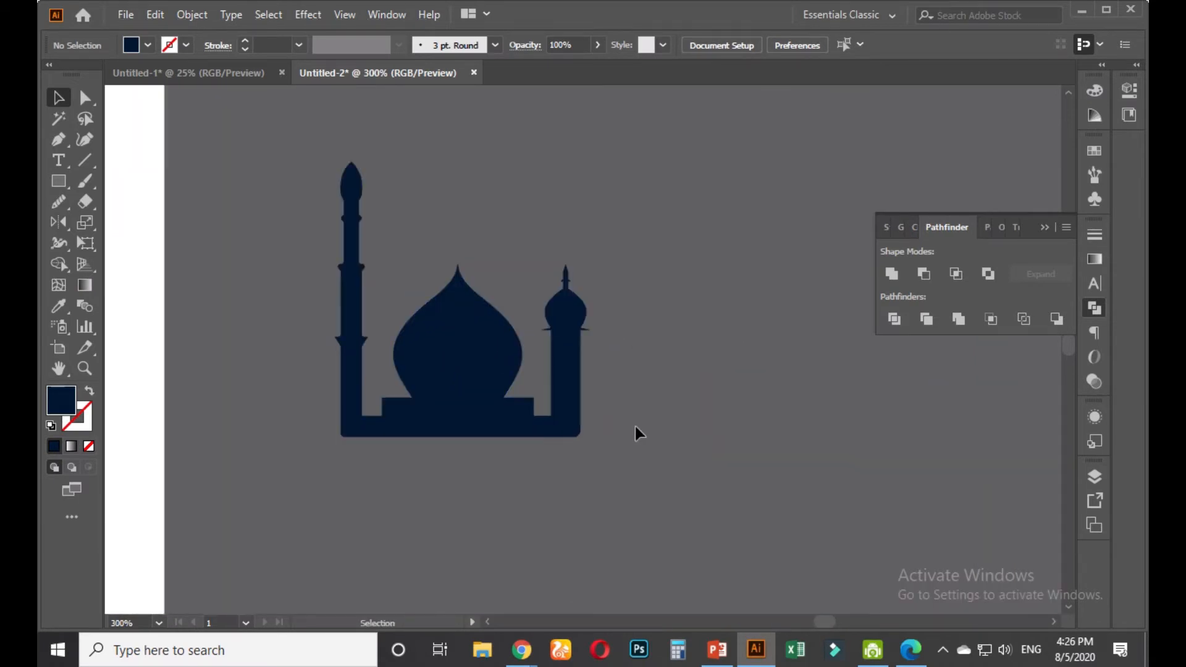
{"action": "left_click_drag", "start_coordinate": [611, 411], "coordinate": [658, 433]}
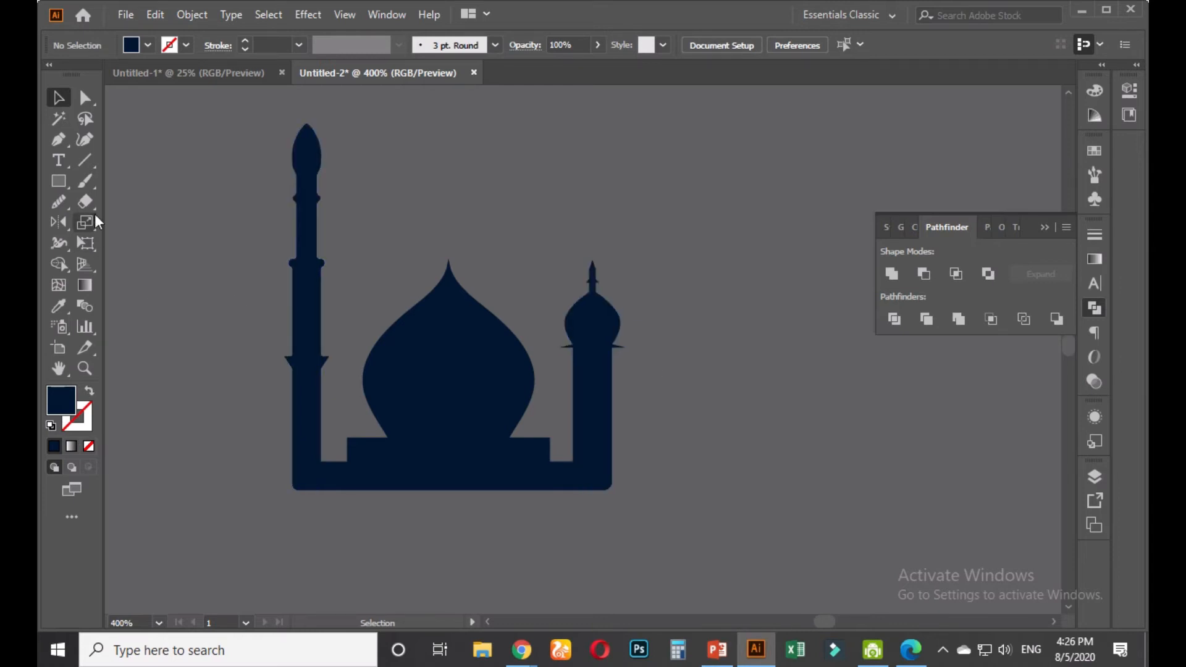
{"action": "left_click", "coordinate": [64, 187]}
{"action": "left_click_drag", "start_coordinate": [64, 192], "coordinate": [158, 222]}
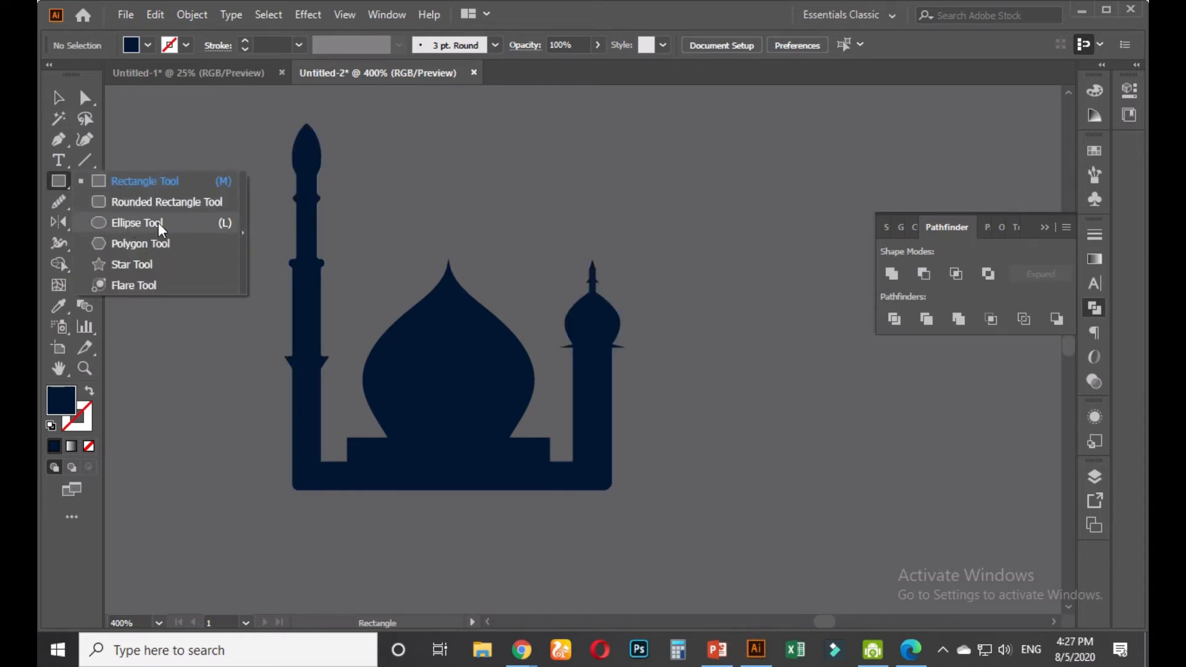
{"action": "scroll", "coordinate": [653, 424], "scroll_direction": "up", "scroll_amount": 2}
{"action": "left_click_drag", "start_coordinate": [603, 363], "coordinate": [616, 376]}
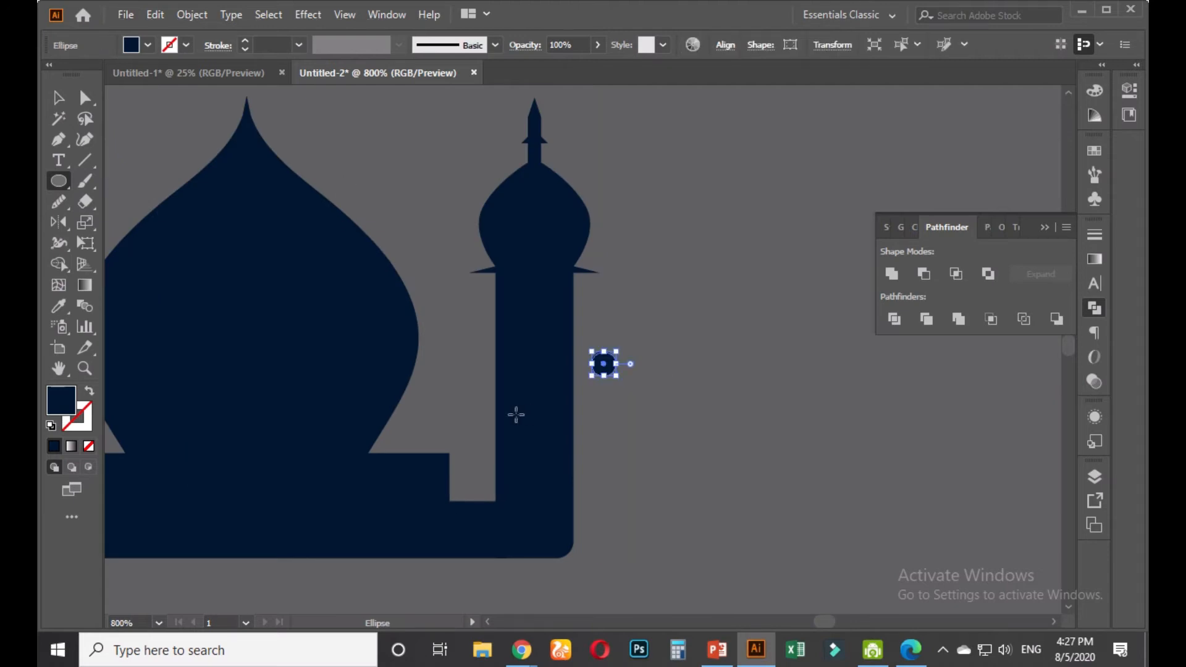
Fill the small circle with the grey canvas colour and nudge it left until it meets the tower's right edge
{"action": "left_click", "coordinate": [59, 305]}
{"action": "left_click", "coordinate": [729, 389]}
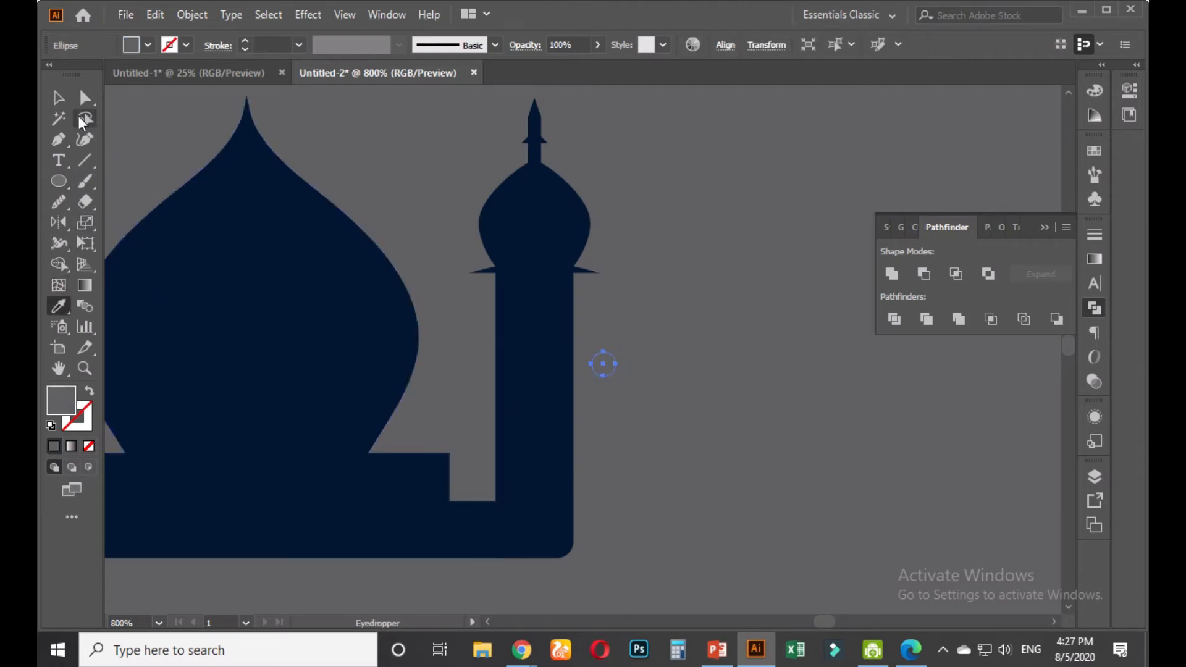
{"action": "left_click", "coordinate": [58, 97]}
{"action": "key", "text": "Left"}
{"action": "key", "text": "Left"}
{"action": "key", "text": "Left"}
{"action": "key", "text": "Left"}
{"action": "key", "text": "Left"}
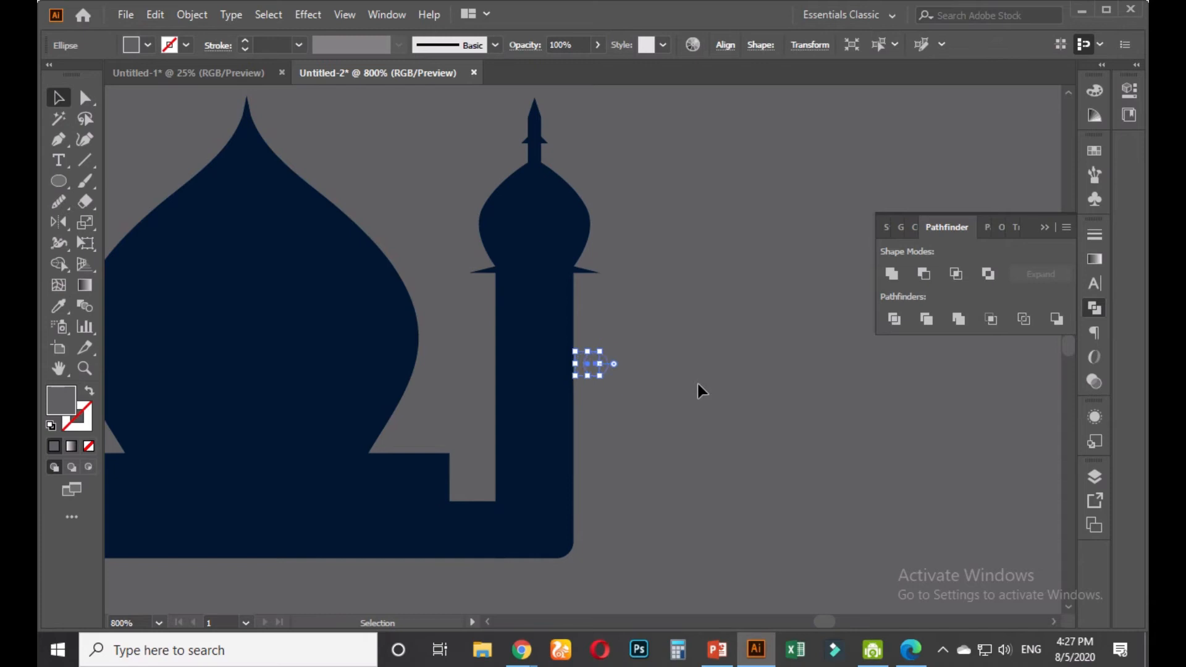
{"action": "left_click", "coordinate": [681, 376]}
Flatten the grey ellipse into a thin notch on the tower's right edge and duplicate it onto the left edge
{"action": "scroll", "coordinate": [600, 390], "scroll_direction": "up", "scroll_amount": 1}
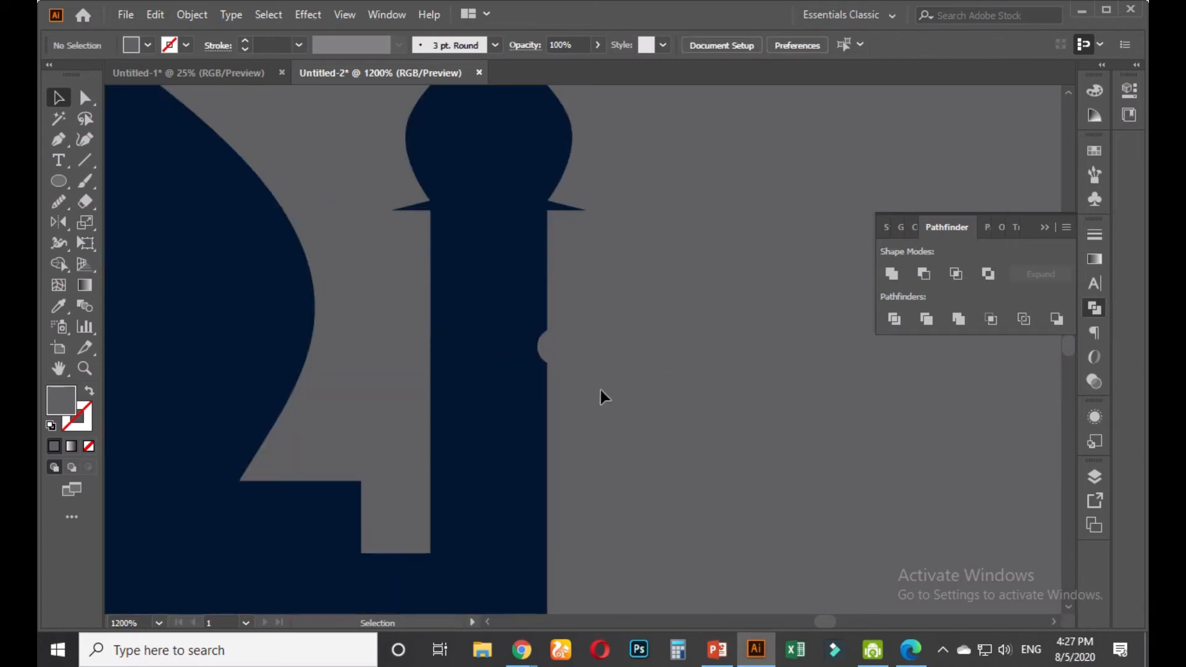
{"action": "left_click", "coordinate": [567, 346]}
{"action": "left_click_drag", "start_coordinate": [555, 366], "coordinate": [436, 358]}
{"action": "left_click", "coordinate": [642, 354]}
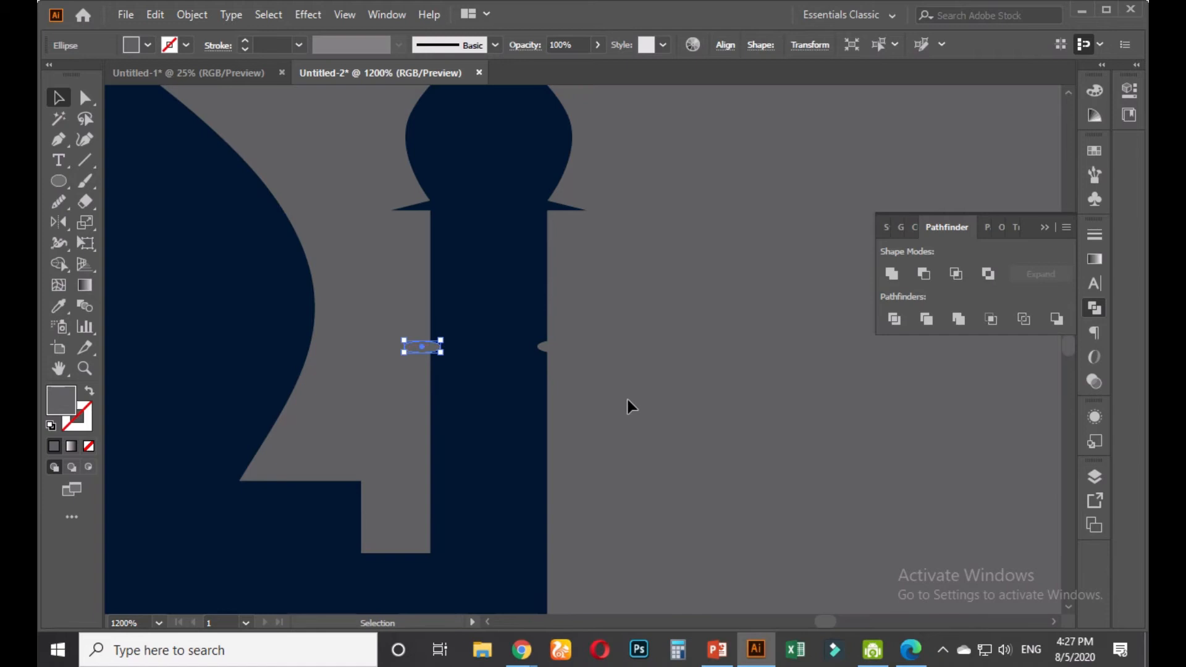
Try scaling the right side tower and its notch ellipses down proportionally, and undo the resize
{"action": "left_click", "coordinate": [629, 399]}
{"action": "scroll", "coordinate": [628, 399], "scroll_direction": "down", "scroll_amount": 1}
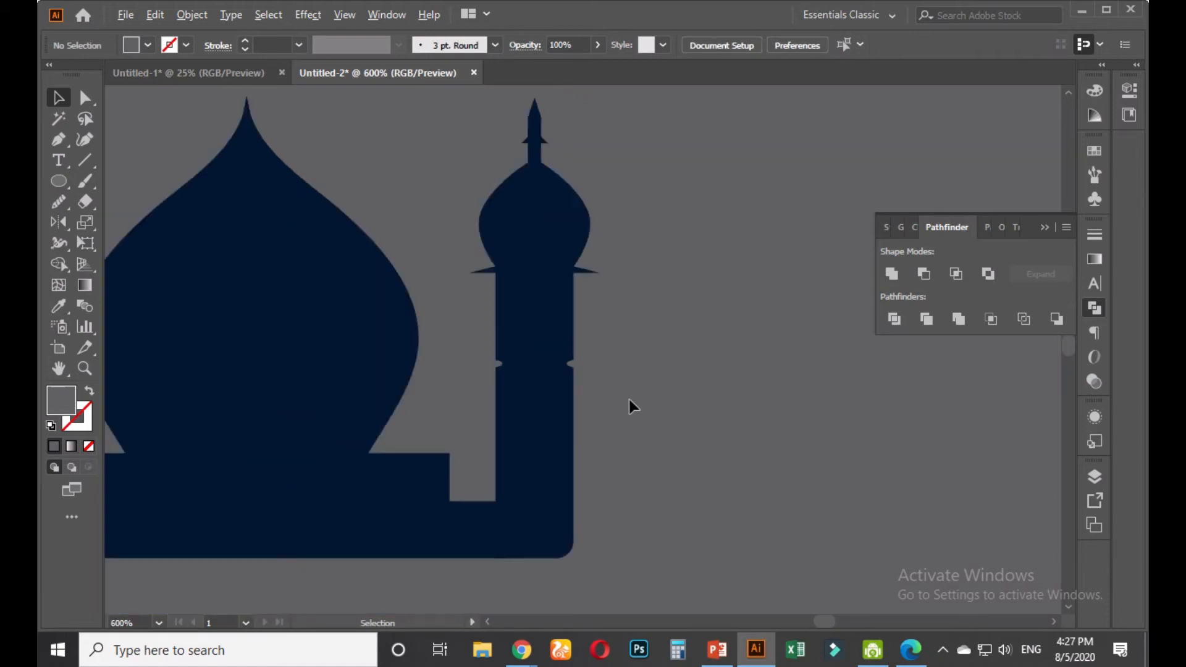
{"action": "scroll", "coordinate": [628, 397], "scroll_direction": "down", "scroll_amount": 1}
{"action": "scroll", "coordinate": [628, 407], "scroll_direction": "down", "scroll_amount": 1}
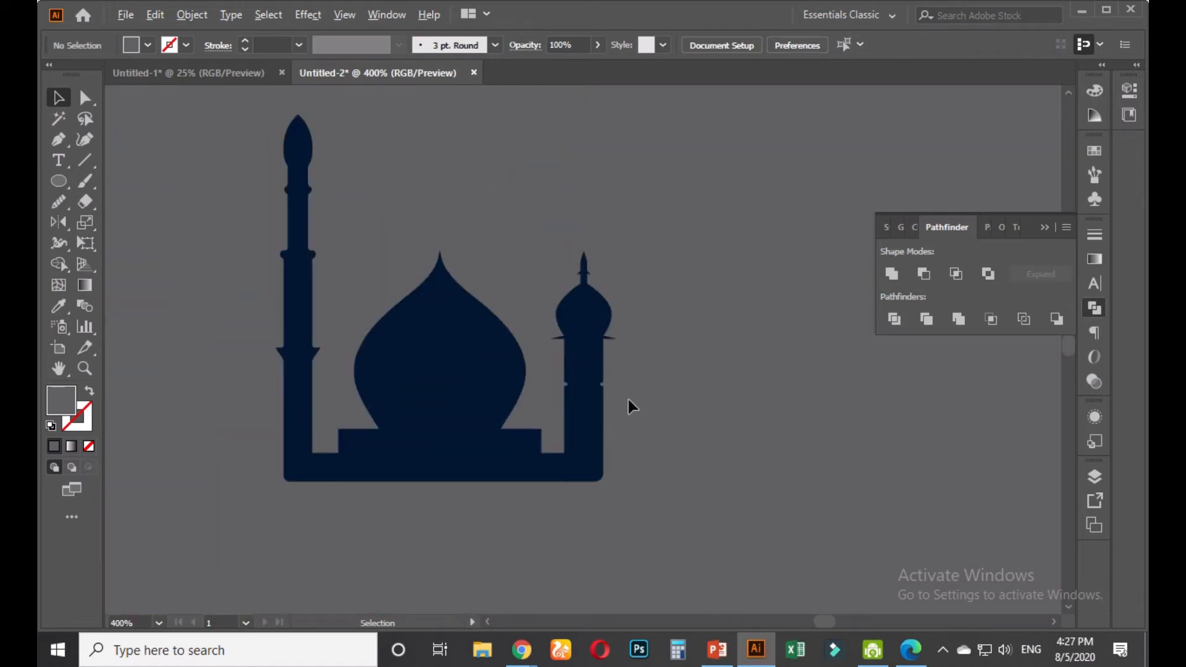
{"action": "scroll", "coordinate": [629, 388], "scroll_direction": "up", "scroll_amount": 1}
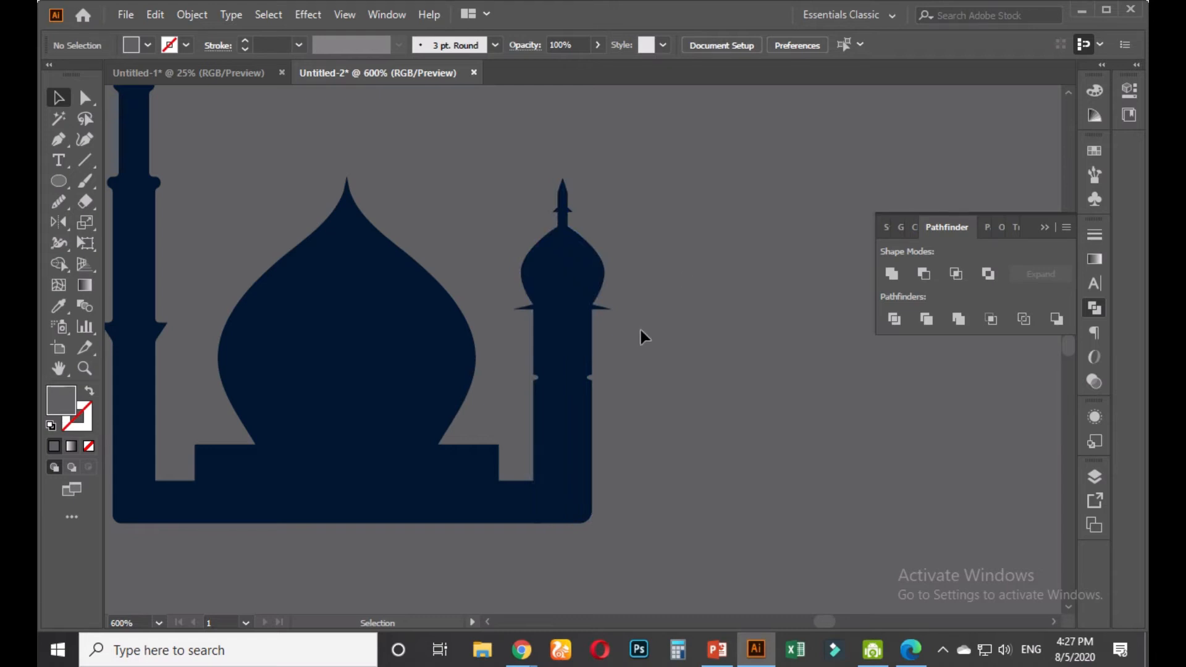
{"action": "left_click_drag", "start_coordinate": [651, 274], "coordinate": [595, 294]}
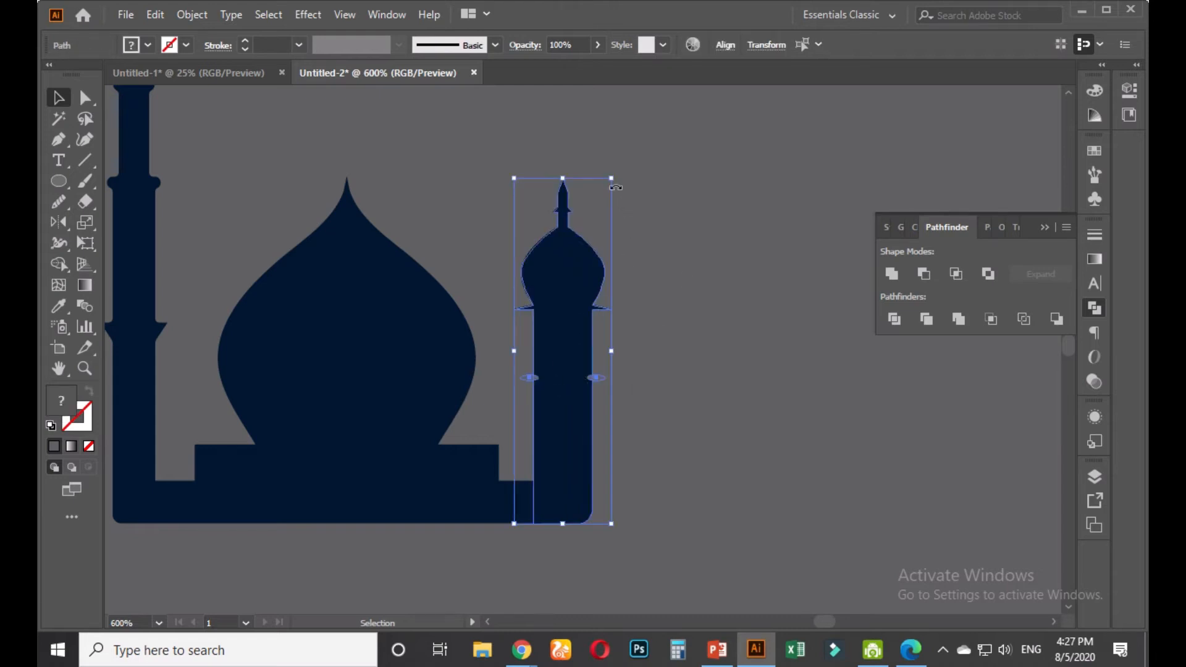
{"action": "left_click_drag", "start_coordinate": [612, 179], "coordinate": [595, 235]}
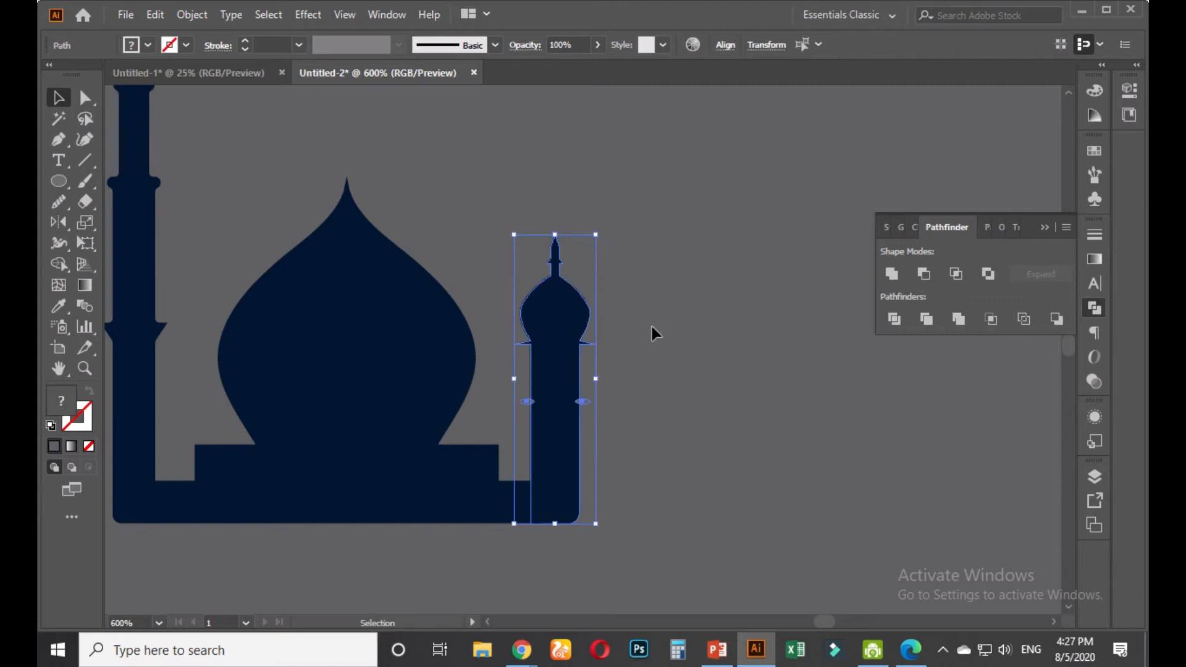
{"action": "left_click", "coordinate": [651, 326]}
{"action": "scroll", "coordinate": [651, 326], "scroll_direction": "down", "scroll_amount": 1}
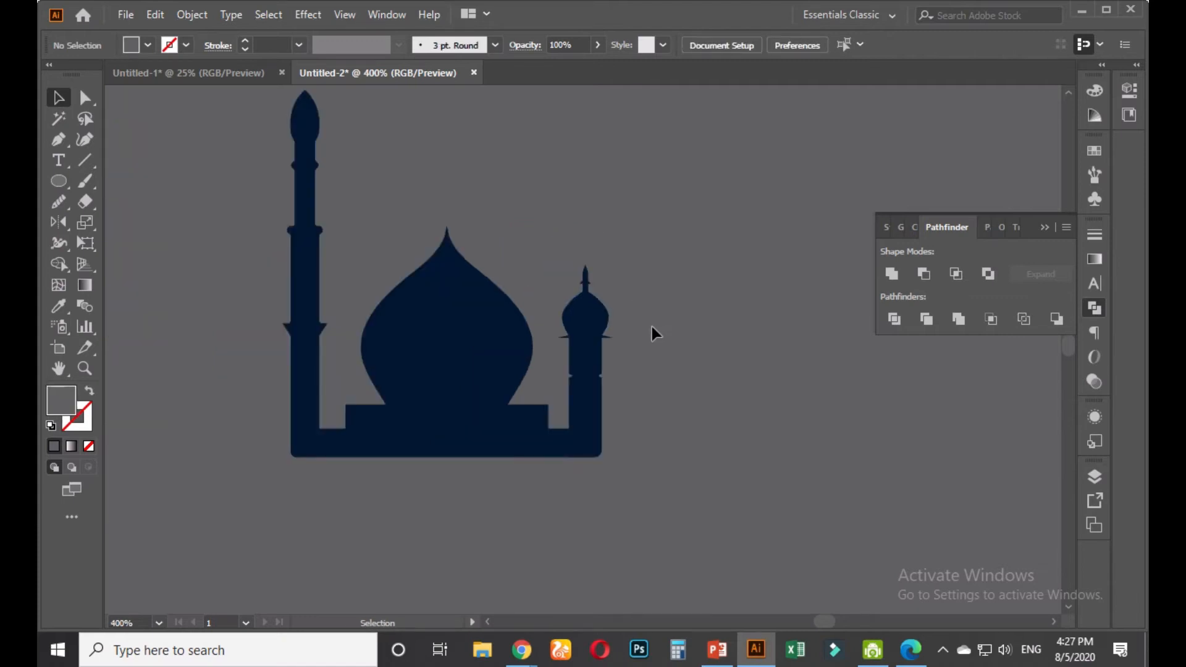
{"action": "key", "text": "ctrl+z"}
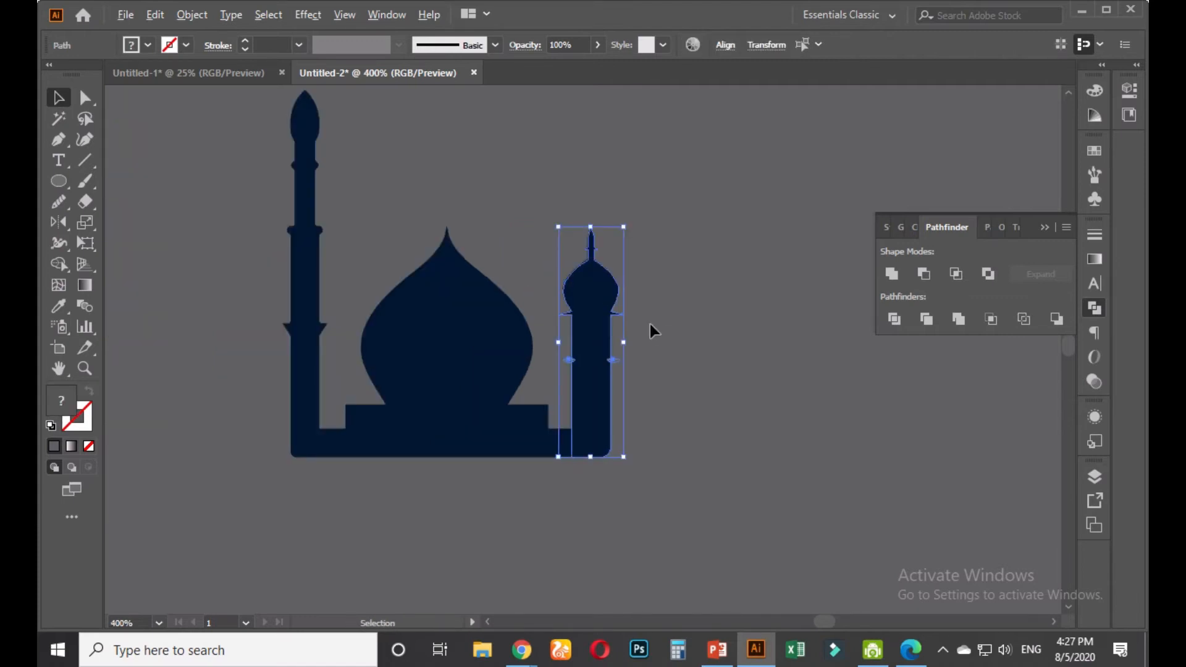
{"action": "left_click", "coordinate": [650, 323]}
Try rounding the corners where the pointed ledge meets the right tower's shaft and bulb, and undo the rounding
{"action": "scroll", "coordinate": [652, 324], "scroll_direction": "up", "scroll_amount": 2}
{"action": "scroll", "coordinate": [609, 317], "scroll_direction": "up", "scroll_amount": 2}
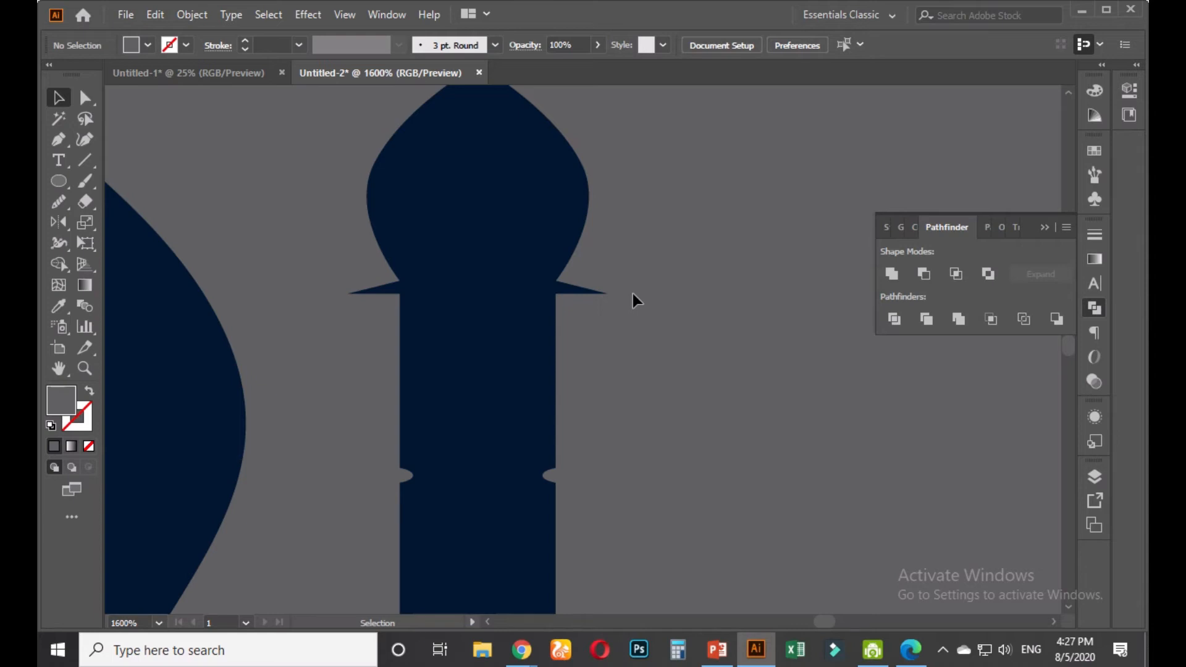
{"action": "left_click", "coordinate": [85, 97]}
{"action": "scroll", "coordinate": [485, 312], "scroll_direction": "up", "scroll_amount": 2}
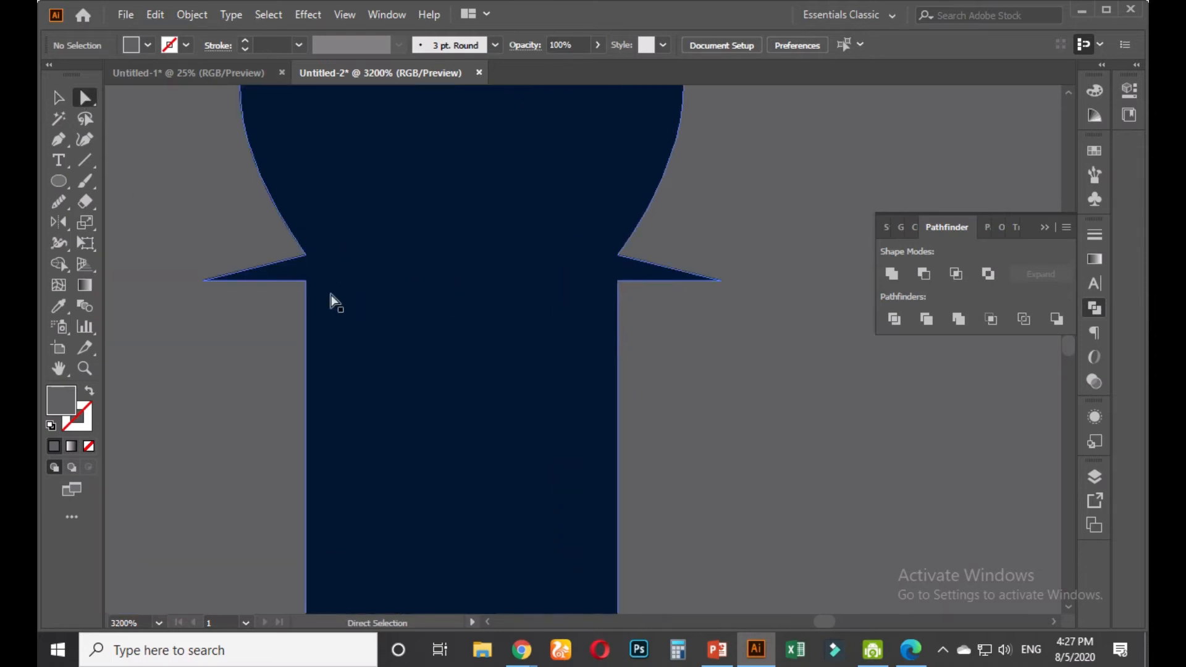
{"action": "left_click", "coordinate": [288, 273]}
{"action": "mouse_move", "coordinate": [293, 293]}
{"action": "left_mouse_down"}
{"action": "mouse_move", "coordinate": [268, 298]}
{"action": "mouse_move", "coordinate": [280, 295]}
{"action": "left_mouse_up"}
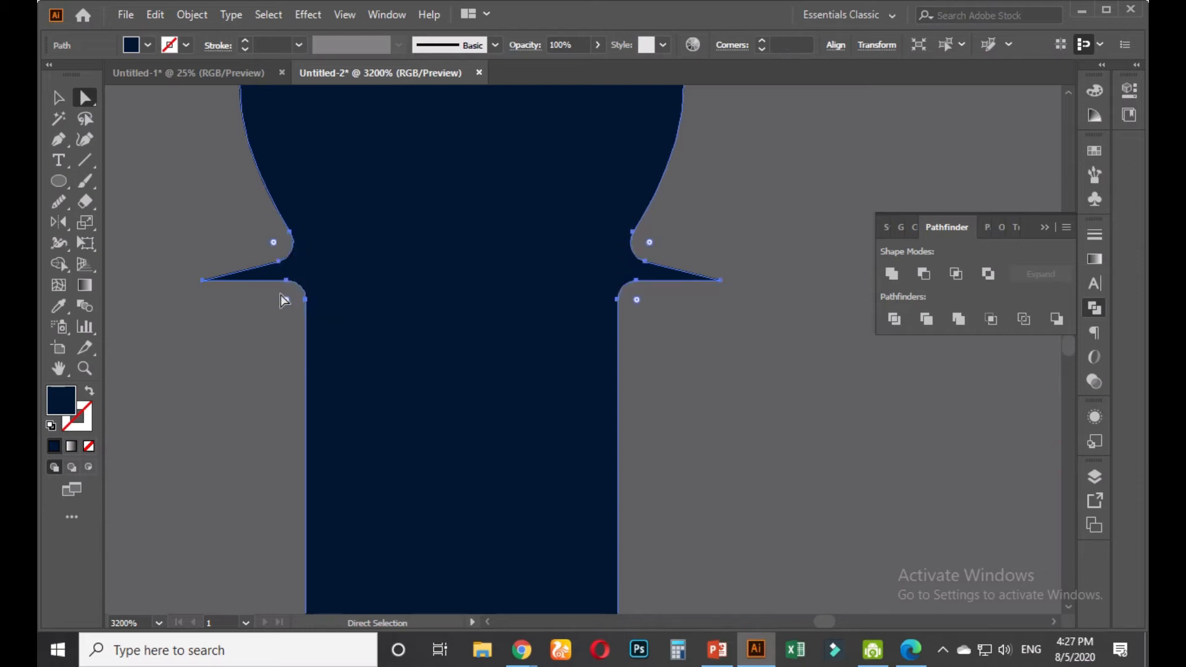
{"action": "key", "text": "ctrl+z"}
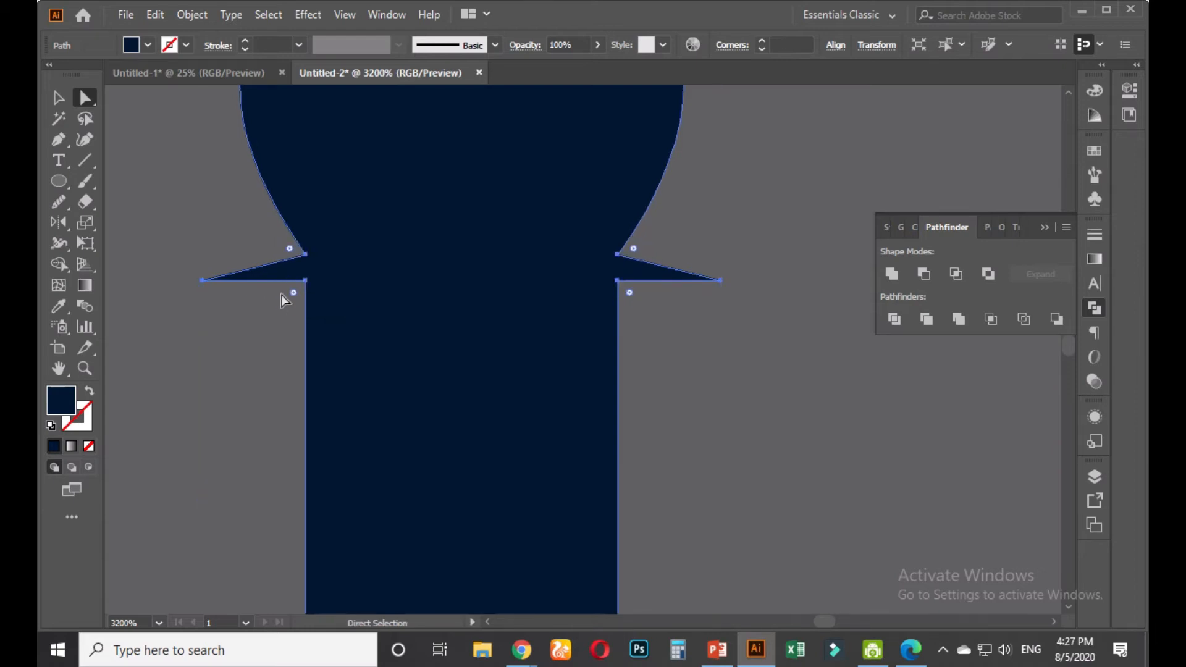
Shorten the left spike of the right tower's ledge by nudging its tip anchor point inward toward the shaft
{"action": "left_click", "coordinate": [258, 296]}
{"action": "left_click", "coordinate": [205, 279]}
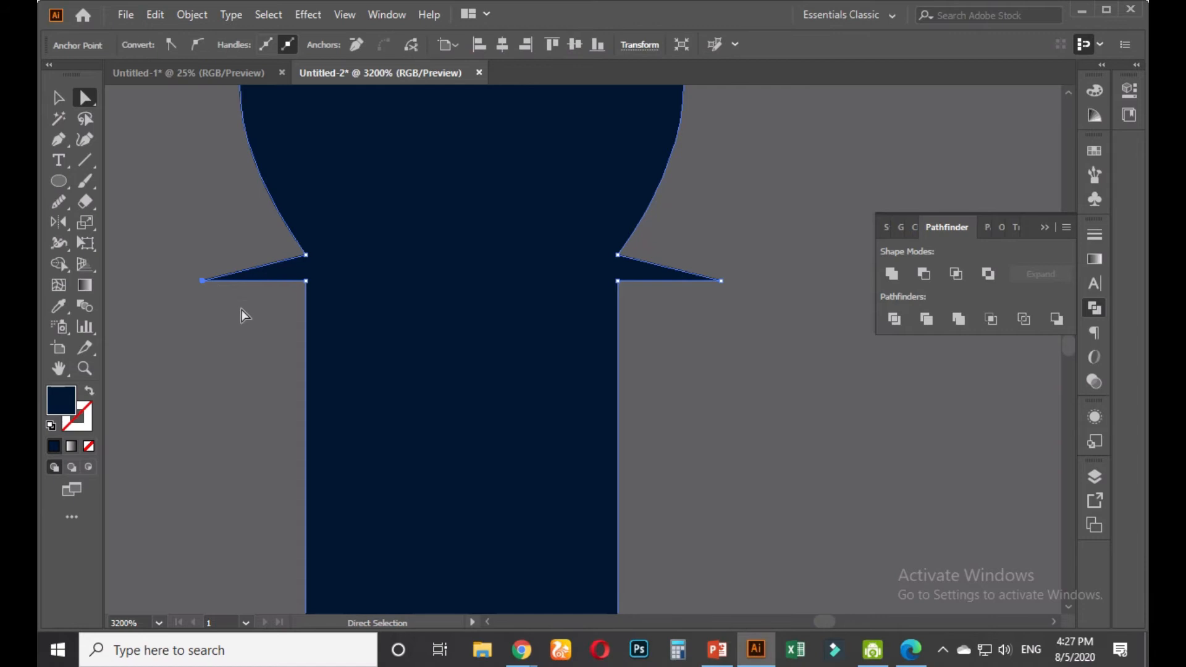
{"action": "left_click", "coordinate": [258, 306]}
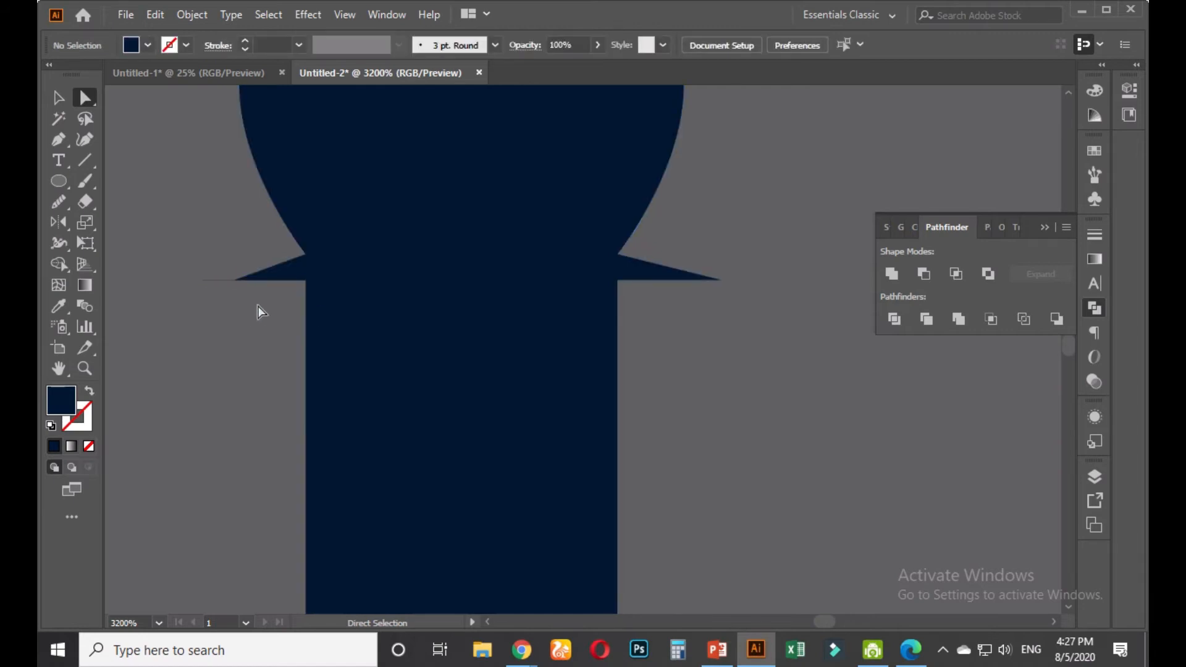
{"action": "key", "text": "ctrl+z"}
{"action": "left_click", "coordinate": [258, 306]}
{"action": "scroll", "coordinate": [224, 292], "scroll_direction": "up", "scroll_amount": 1}
{"action": "left_click", "coordinate": [210, 296]}
{"action": "key", "text": "Right"}
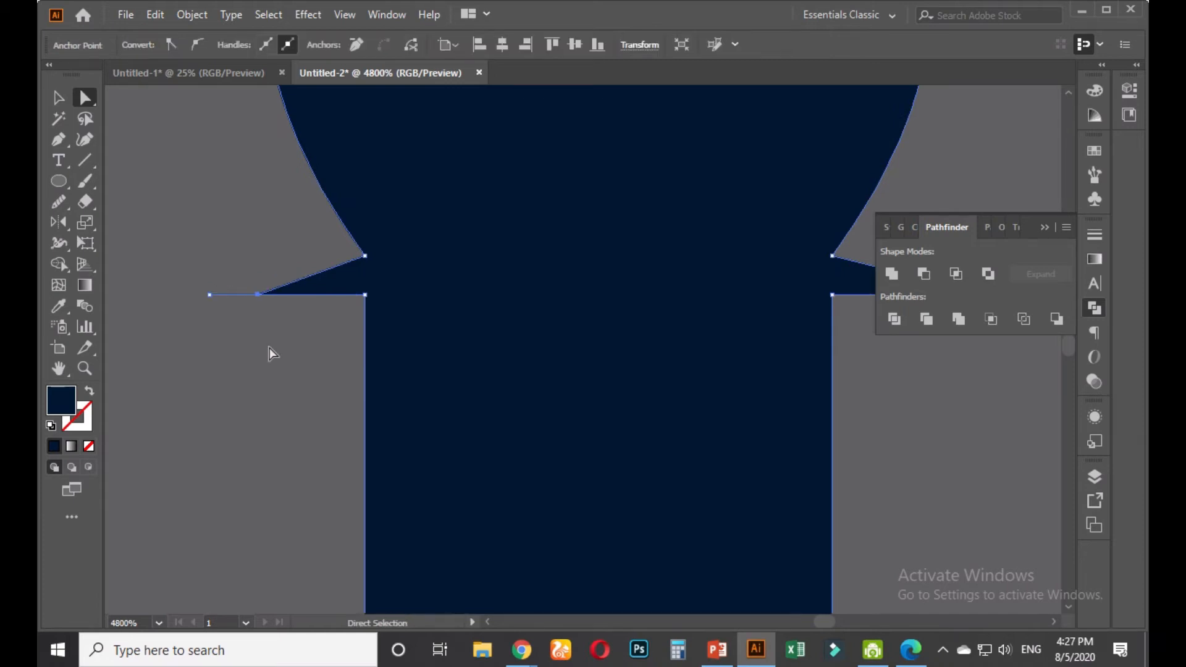
{"action": "key", "text": "Right"}
{"action": "key", "text": "Left"}
Shorten the right spike of the tower's ledge to match by nudging its tip anchor point inward
{"action": "left_click", "coordinate": [936, 414]}
{"action": "left_click_drag", "start_coordinate": [937, 414], "coordinate": [688, 428]}
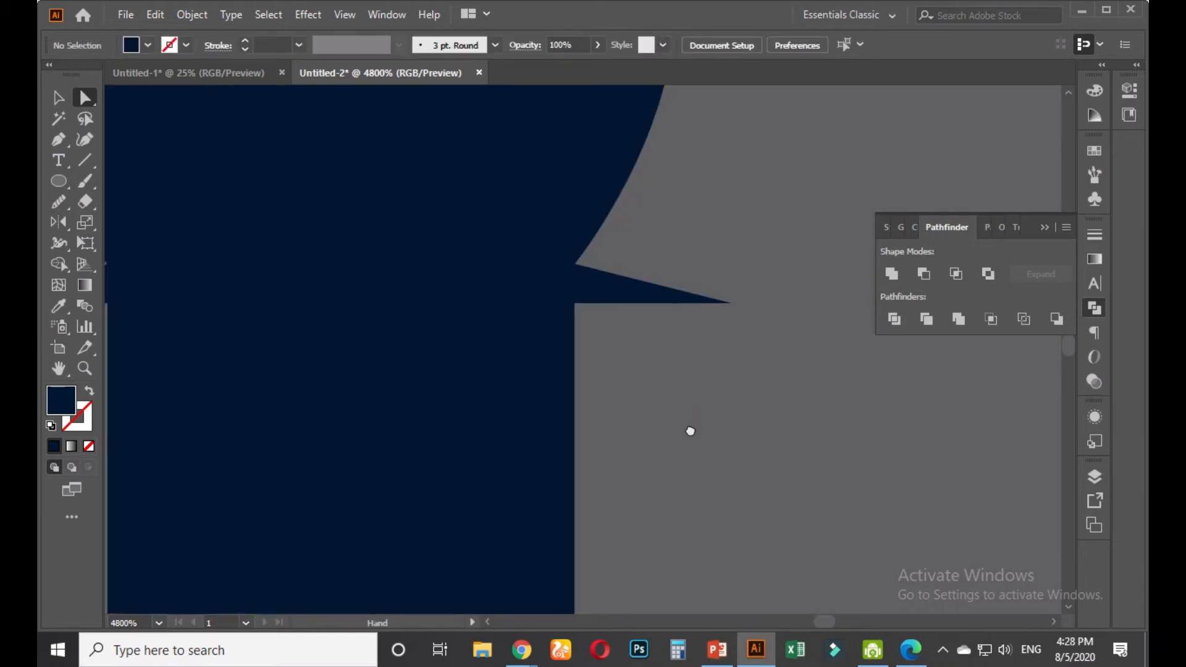
{"action": "left_click", "coordinate": [728, 305]}
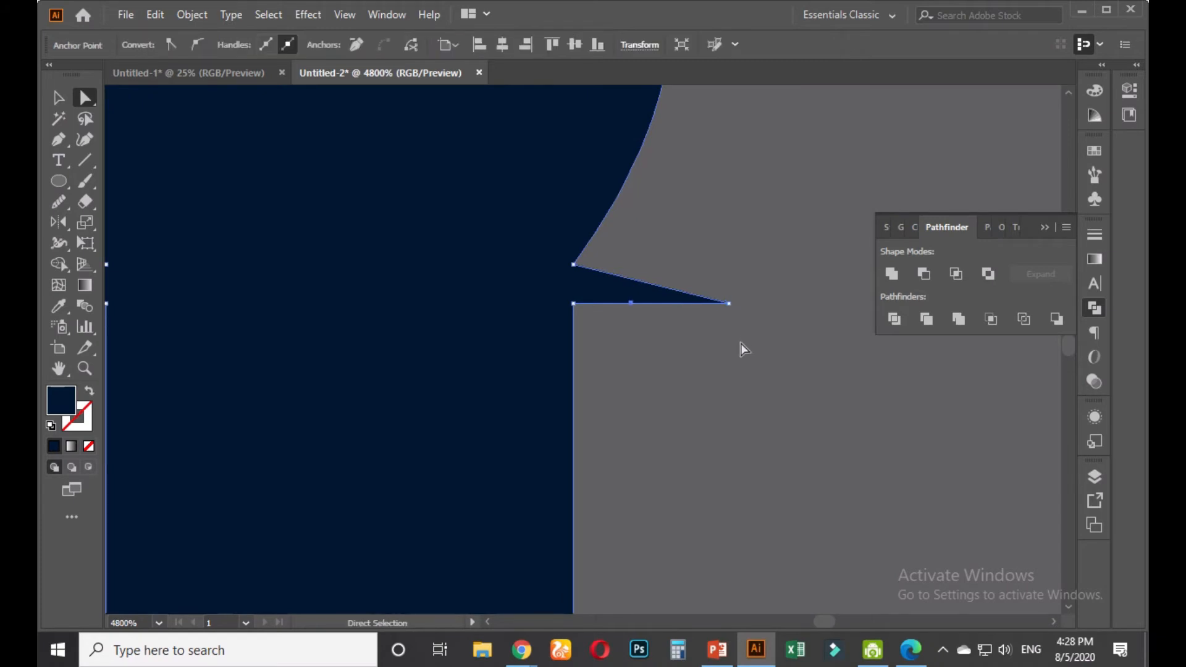
{"action": "left_click", "coordinate": [740, 343]}
{"action": "left_click", "coordinate": [730, 304]}
{"action": "key", "text": "Left"}
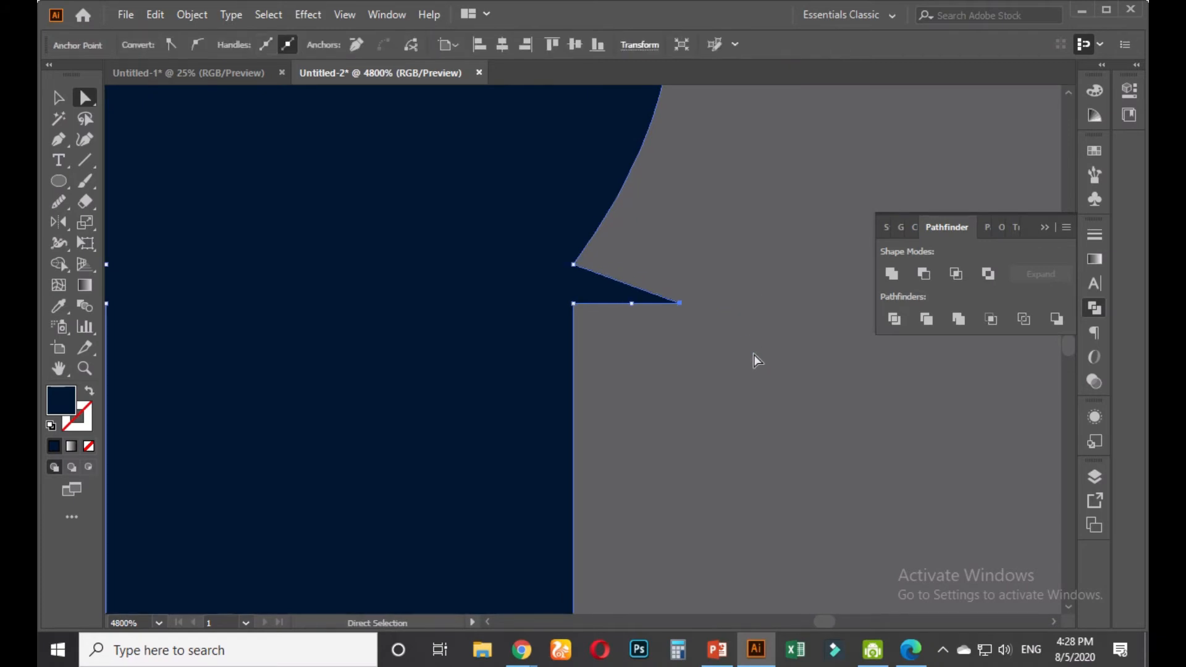
{"action": "left_click", "coordinate": [705, 354]}
{"action": "scroll", "coordinate": [705, 353], "scroll_direction": "down", "scroll_amount": 4}
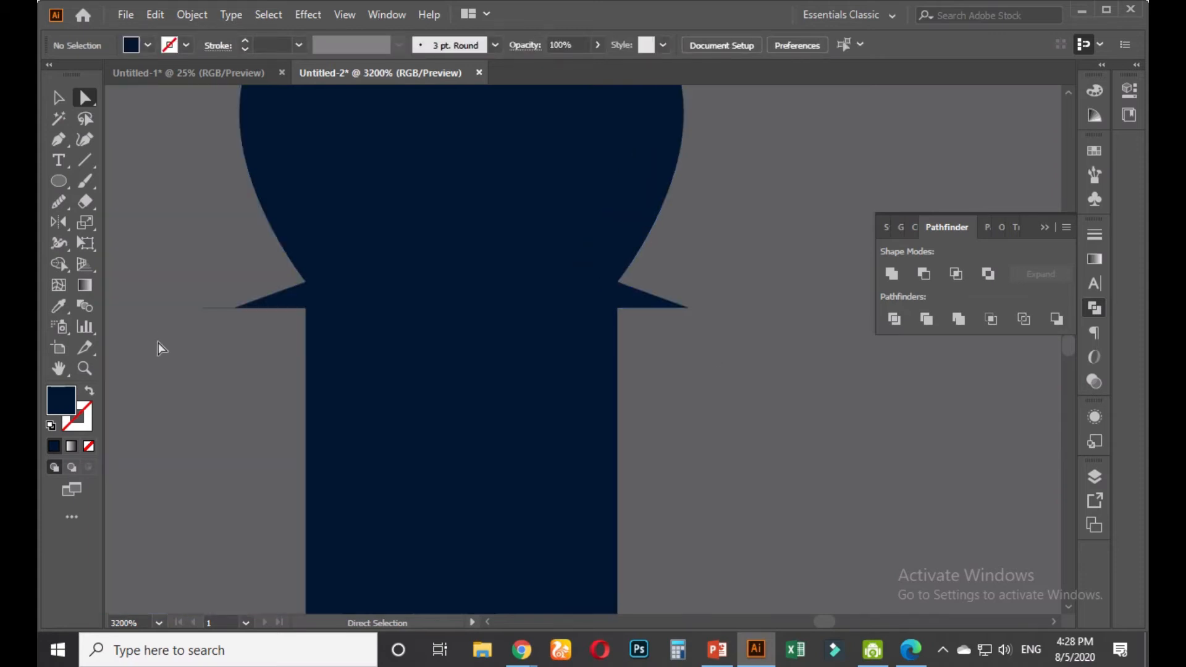
Try to remove the thin leftover line beyond the left ledge tip with the Eraser tool
{"action": "scroll", "coordinate": [210, 335], "scroll_direction": "up", "scroll_amount": 5}
{"action": "left_click_drag", "start_coordinate": [227, 299], "coordinate": [276, 358]}
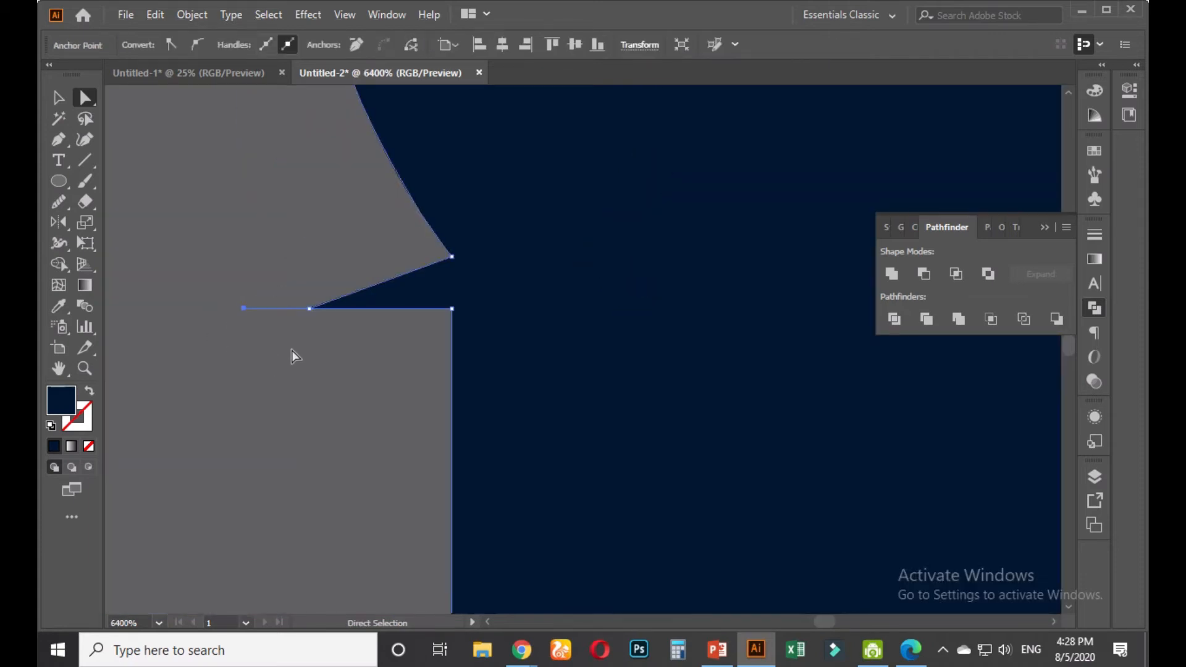
{"action": "left_click", "coordinate": [292, 350]}
{"action": "scroll", "coordinate": [287, 320], "scroll_direction": "up", "scroll_amount": 2}
{"action": "left_click", "coordinate": [85, 201]}
{"action": "mouse_move", "coordinate": [253, 260]}
{"action": "left_mouse_down"}
{"action": "mouse_move", "coordinate": [289, 319]}
{"action": "mouse_move", "coordinate": [318, 321]}
{"action": "left_mouse_up"}
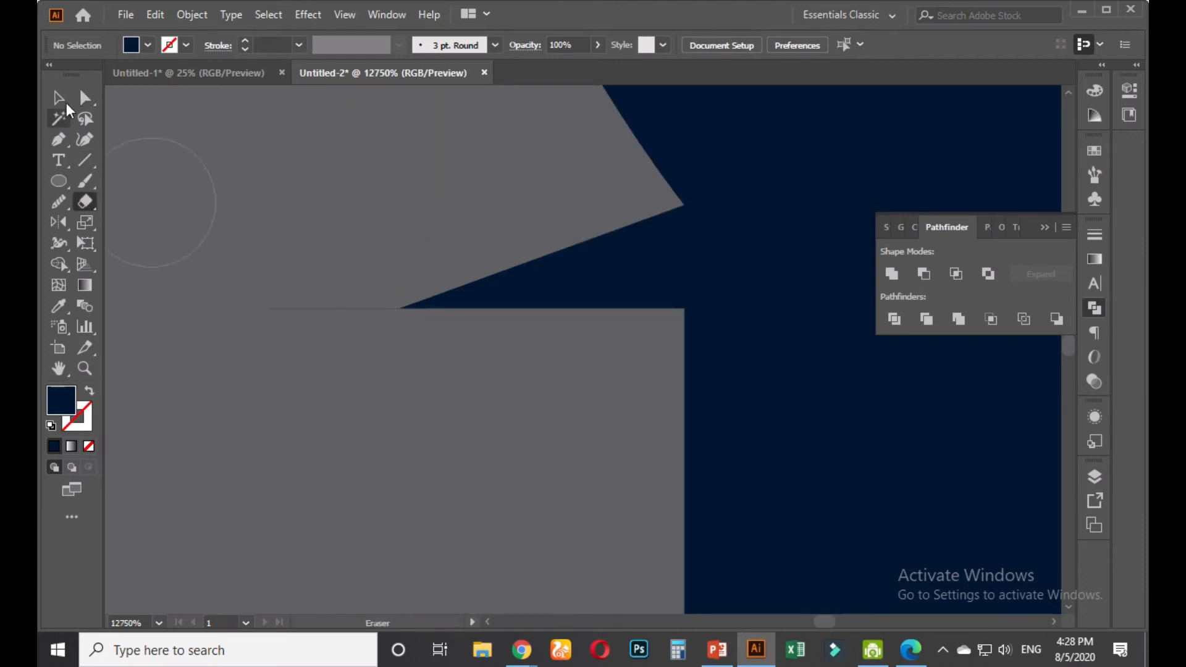
{"action": "left_click", "coordinate": [86, 98]}
{"action": "left_click", "coordinate": [327, 307]}
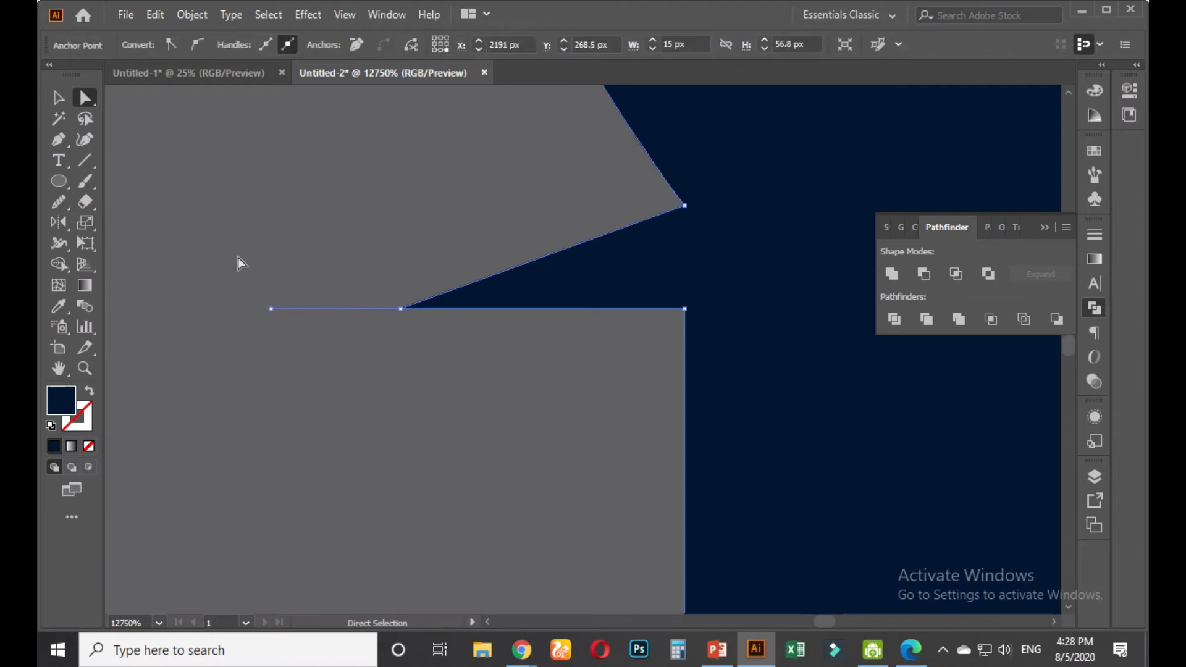
{"action": "left_click", "coordinate": [85, 201]}
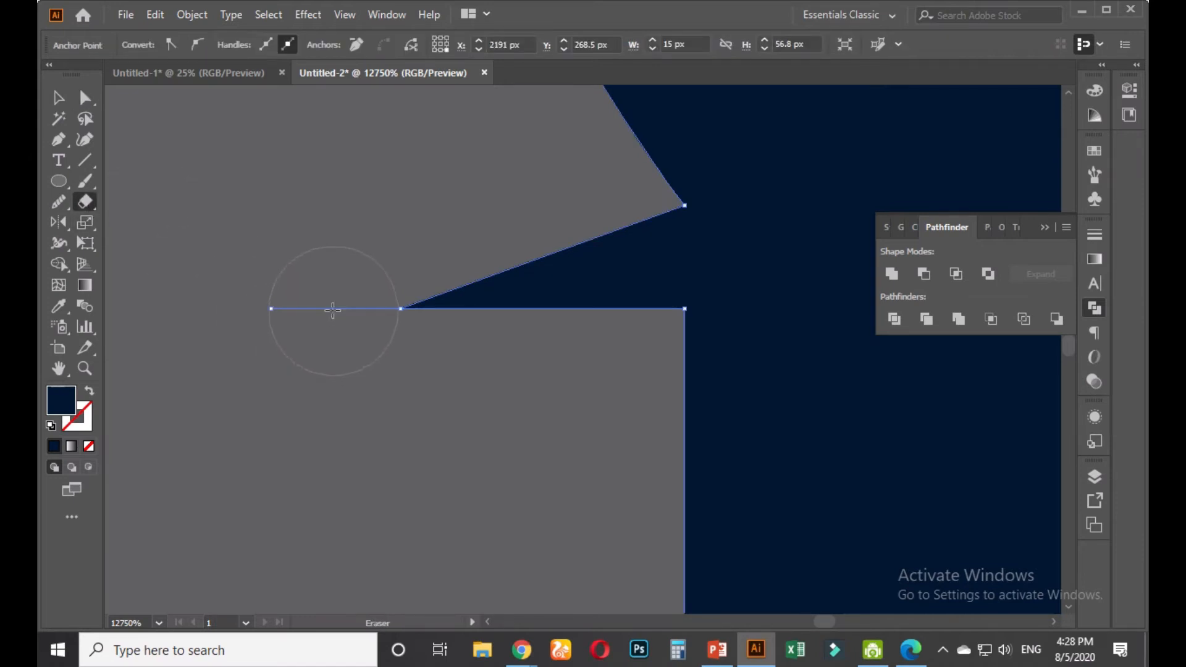
{"action": "left_click", "coordinate": [59, 98]}
{"action": "left_click", "coordinate": [378, 375]}
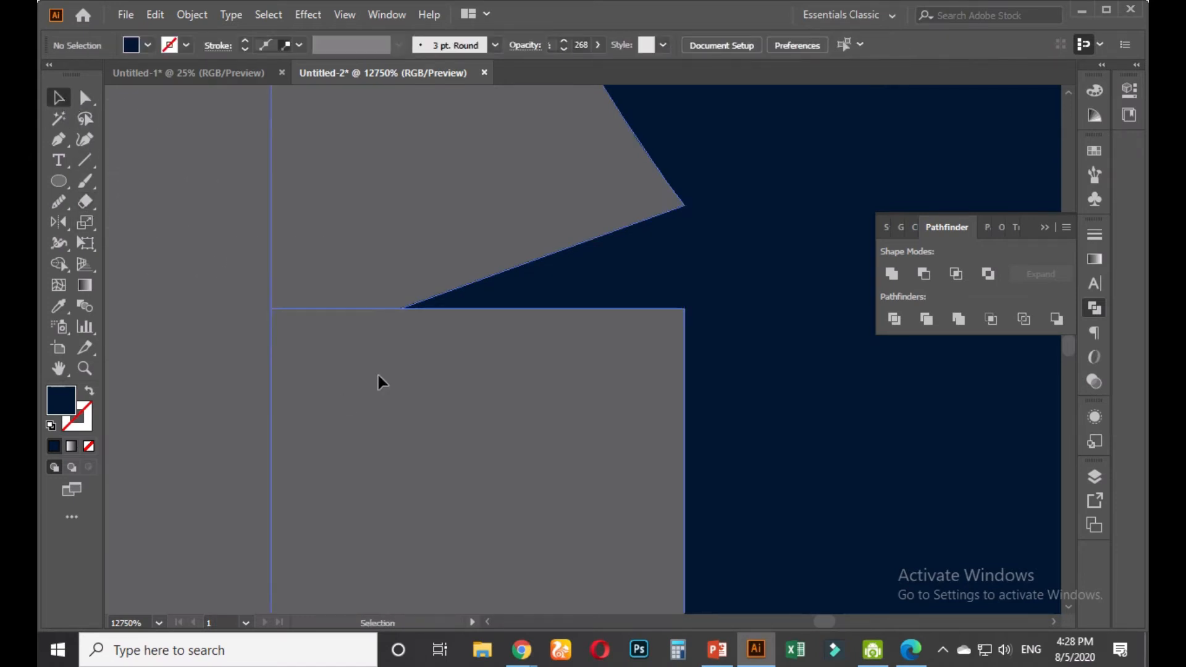
Remove the thin leftover line by deleting its outer anchor point beyond the left ledge tip with the Pen tool
{"action": "scroll", "coordinate": [346, 324], "scroll_direction": "up", "scroll_amount": 1}
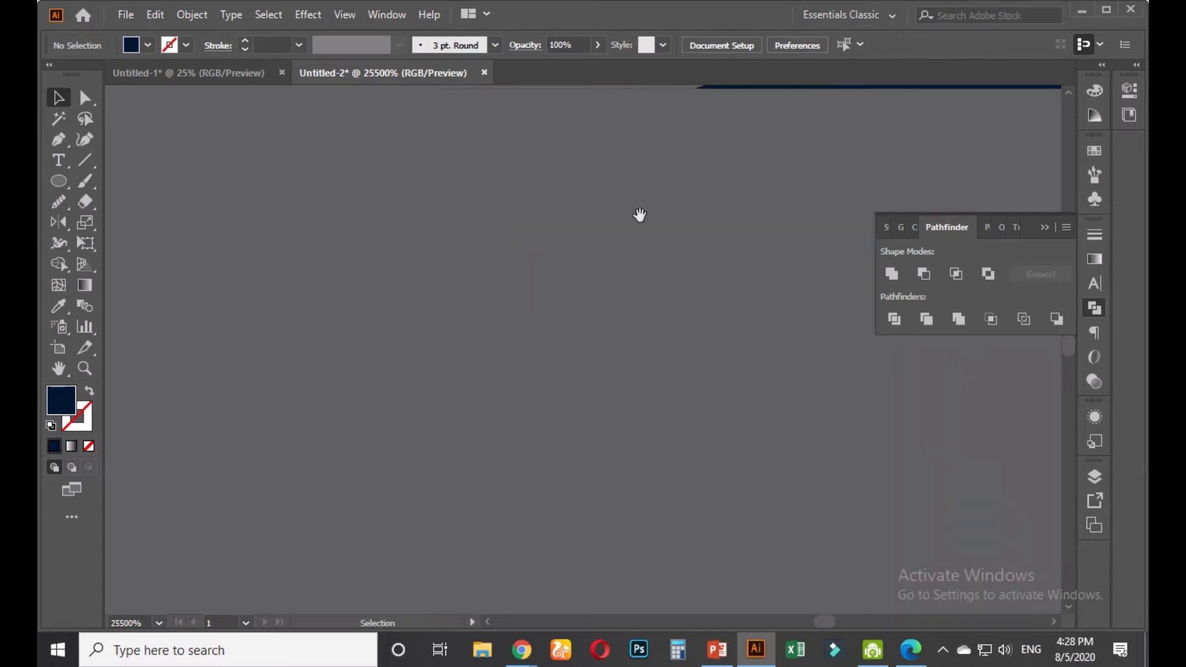
{"action": "left_click_drag", "start_coordinate": [639, 215], "coordinate": [612, 397]}
{"action": "left_click", "coordinate": [720, 295]}
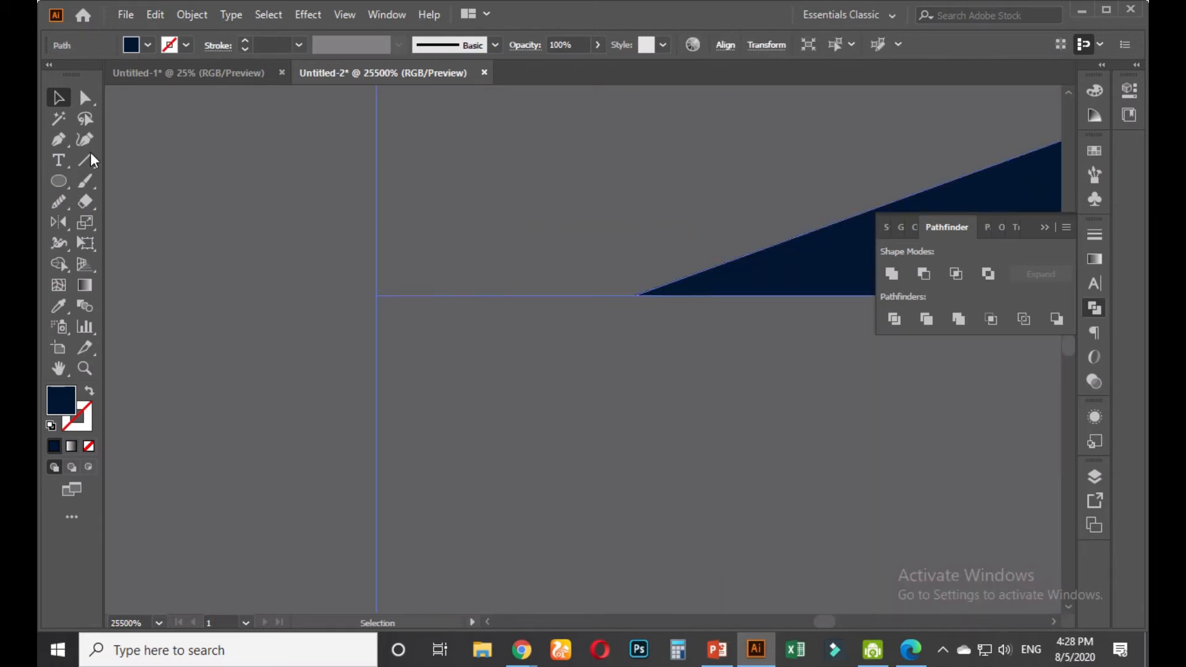
{"action": "left_click", "coordinate": [59, 141]}
{"action": "left_click", "coordinate": [377, 296]}
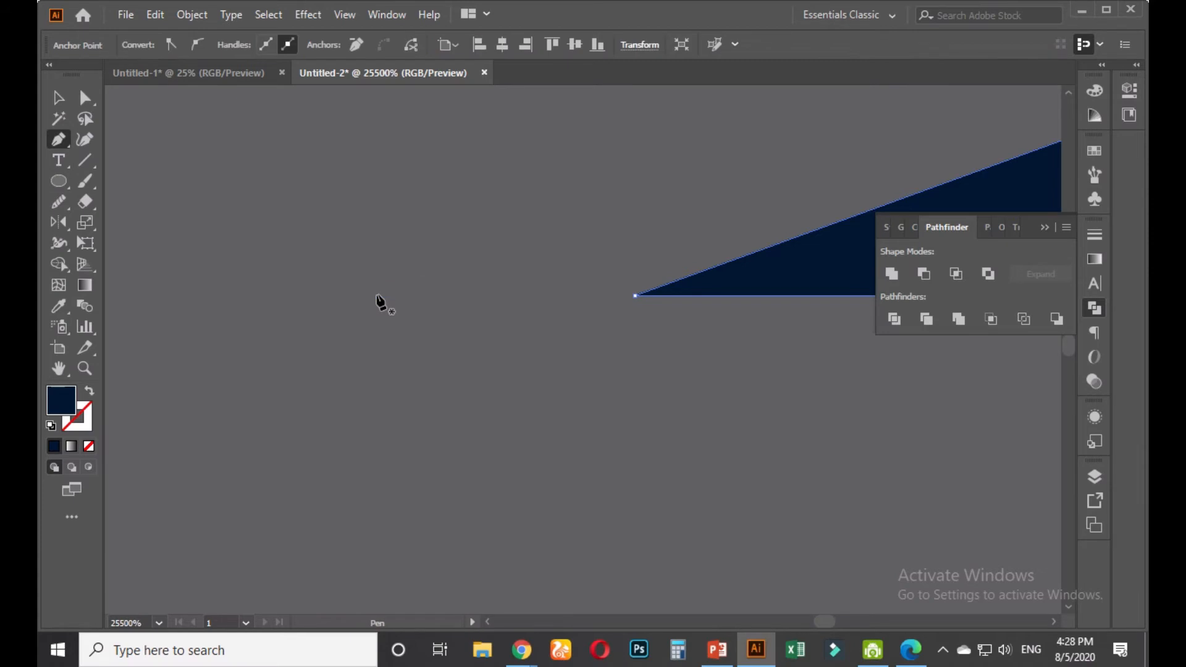
{"action": "left_click", "coordinate": [59, 98]}
{"action": "left_click", "coordinate": [365, 343]}
{"action": "scroll", "coordinate": [374, 352], "scroll_direction": "down", "scroll_amount": 3}
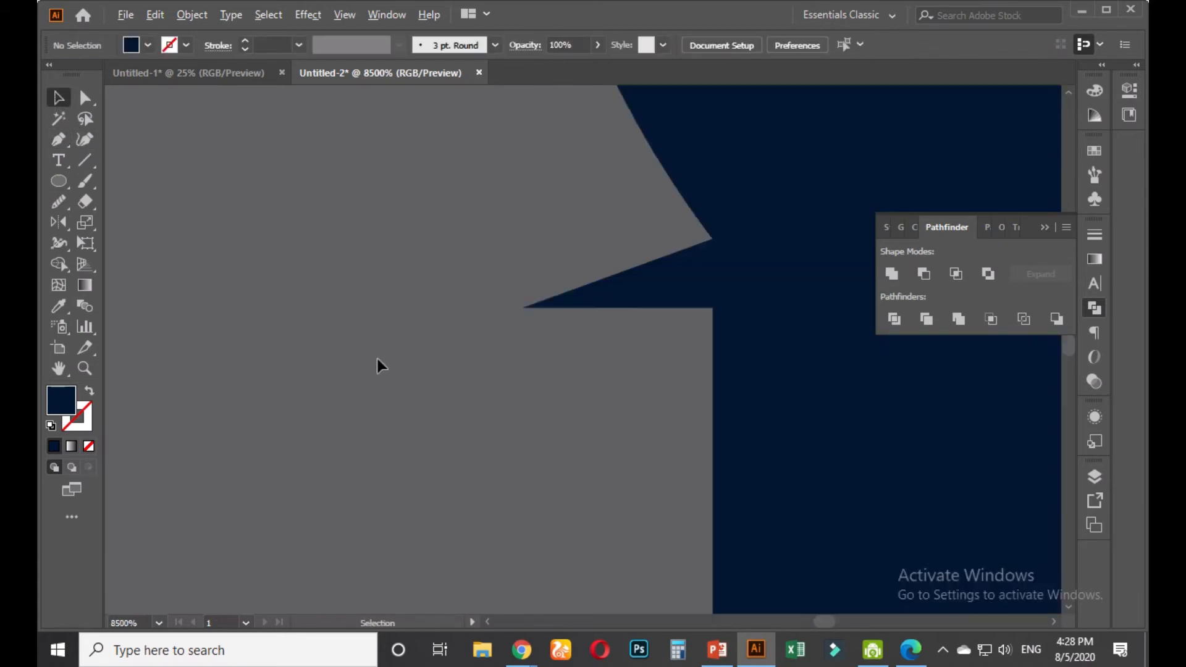
Select both grey notch ellipses on the right tower and move them straight up to just below the ledge
{"action": "scroll", "coordinate": [376, 361], "scroll_direction": "down", "scroll_amount": 3}
{"action": "scroll", "coordinate": [515, 420], "scroll_direction": "down", "scroll_amount": 2}
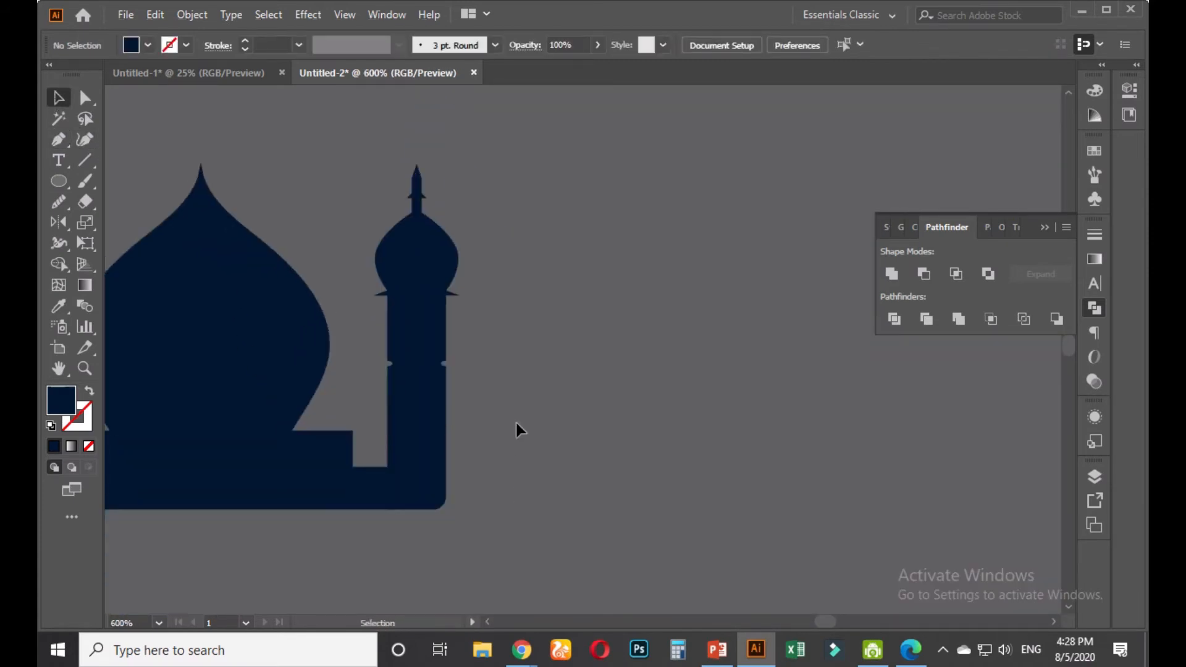
{"action": "scroll", "coordinate": [455, 386], "scroll_direction": "up", "scroll_amount": 2}
{"action": "left_click", "coordinate": [438, 348]}
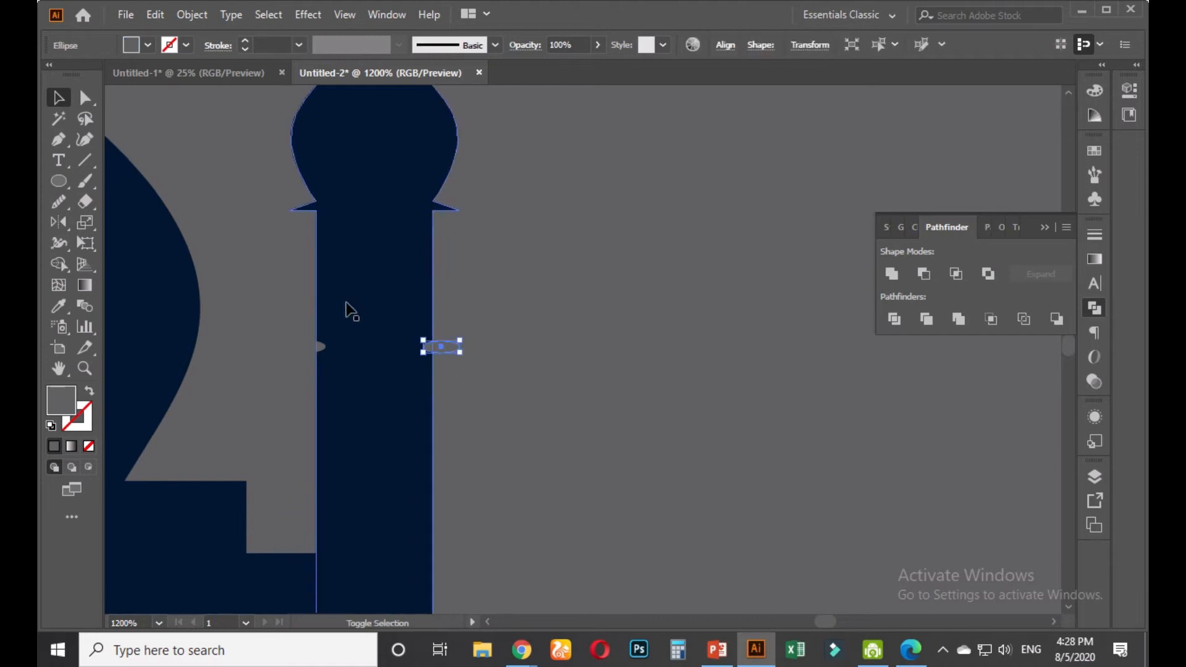
{"action": "left_click", "coordinate": [322, 347], "text": "shift"}
{"action": "left_click_drag", "start_coordinate": [321, 347], "coordinate": [322, 249]}
{"action": "left_click", "coordinate": [562, 354]}
{"action": "scroll", "coordinate": [565, 355], "scroll_direction": "down", "scroll_amount": 2}
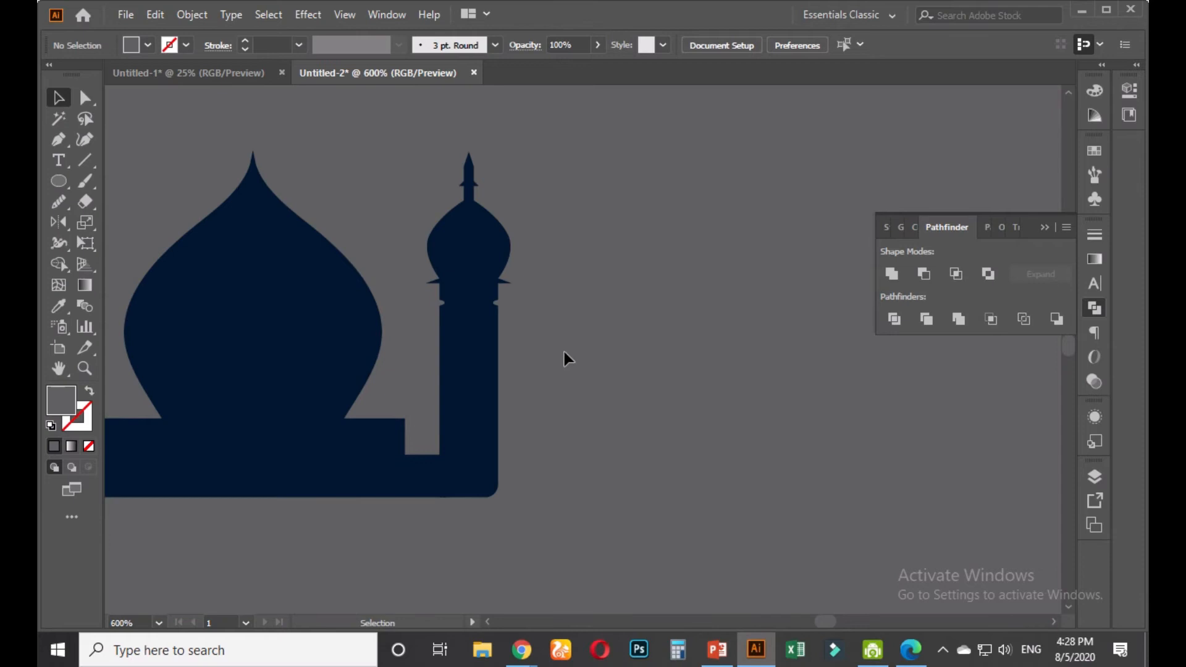
Cut the right-hand ellipse out of the tower with the Shape Builder tool to make a real notch
{"action": "scroll", "coordinate": [515, 350], "scroll_direction": "up", "scroll_amount": 4}
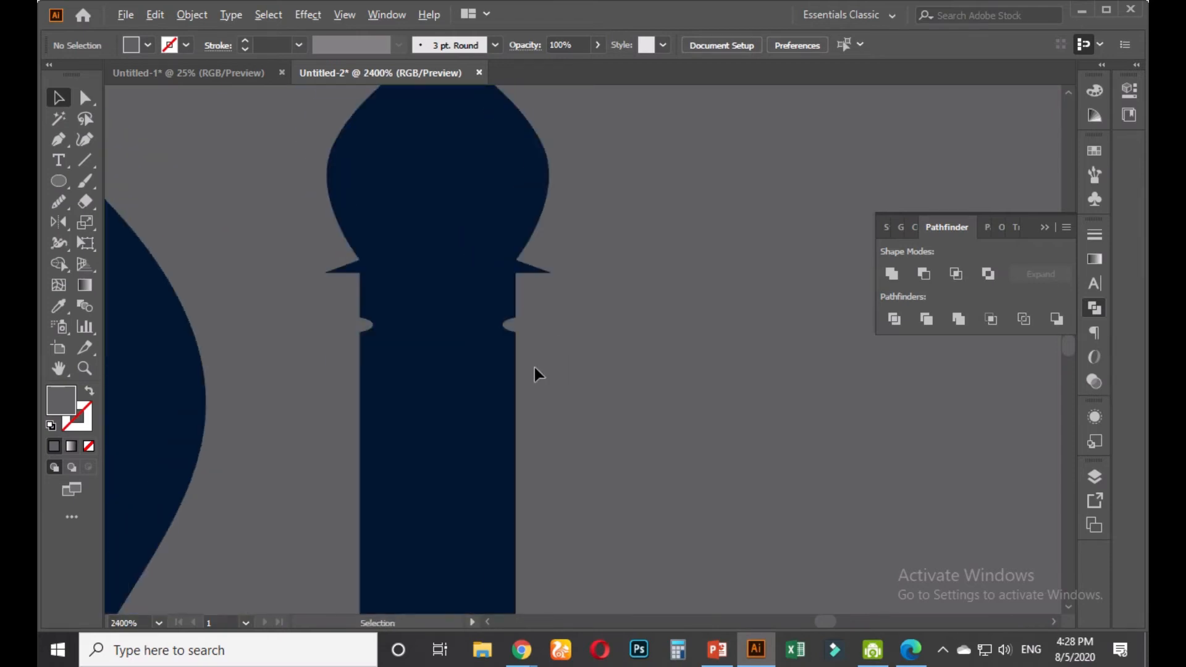
{"action": "left_click", "coordinate": [523, 299]}
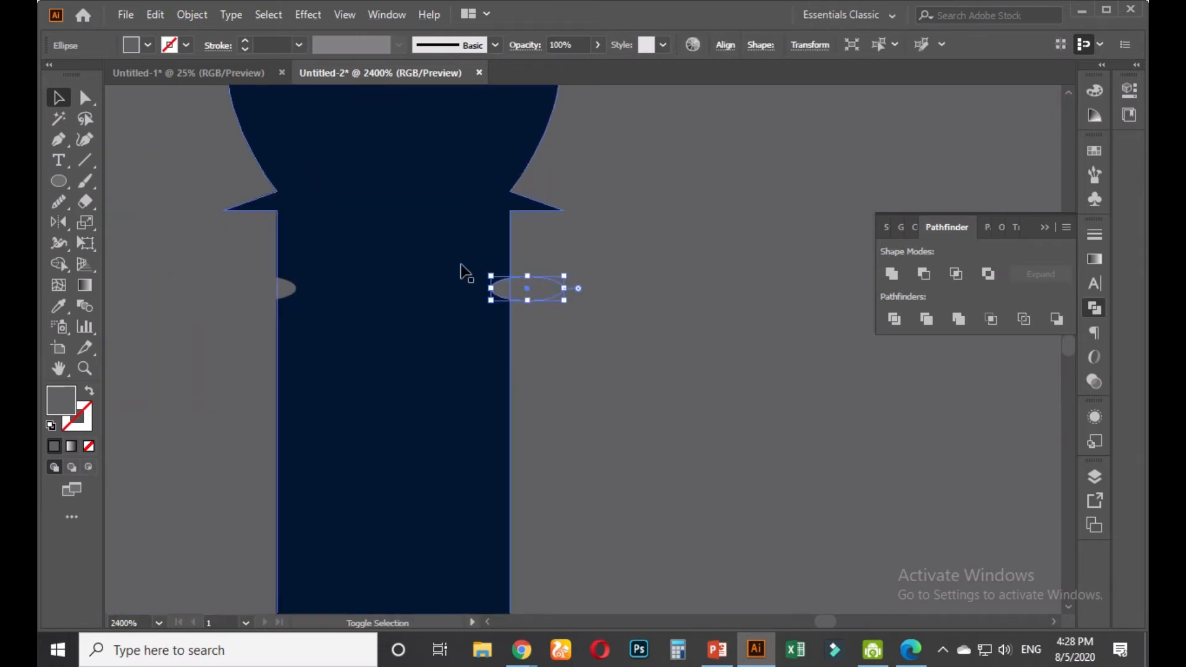
{"action": "left_click", "coordinate": [462, 273], "text": "shift"}
{"action": "left_click", "coordinate": [59, 264]}
{"action": "left_click", "coordinate": [524, 293], "text": "alt"}
{"action": "left_click", "coordinate": [58, 97]}
{"action": "left_click", "coordinate": [183, 250]}
Subtract the left-hand ellipse from the tower with Pathfinder's Minus Front, expand the result, and deselect
{"action": "left_click", "coordinate": [284, 299]}
{"action": "left_click", "coordinate": [464, 333], "text": "shift"}
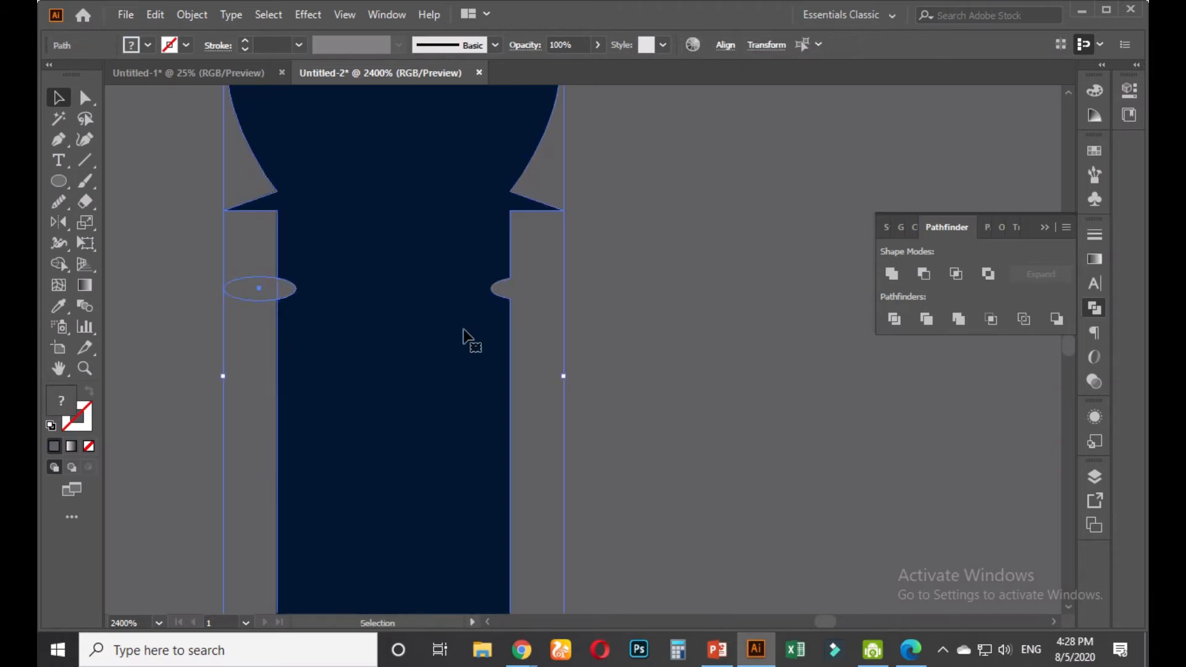
{"action": "left_click", "coordinate": [924, 273], "text": "alt"}
{"action": "left_click", "coordinate": [1040, 274]}
{"action": "left_click", "coordinate": [594, 355]}
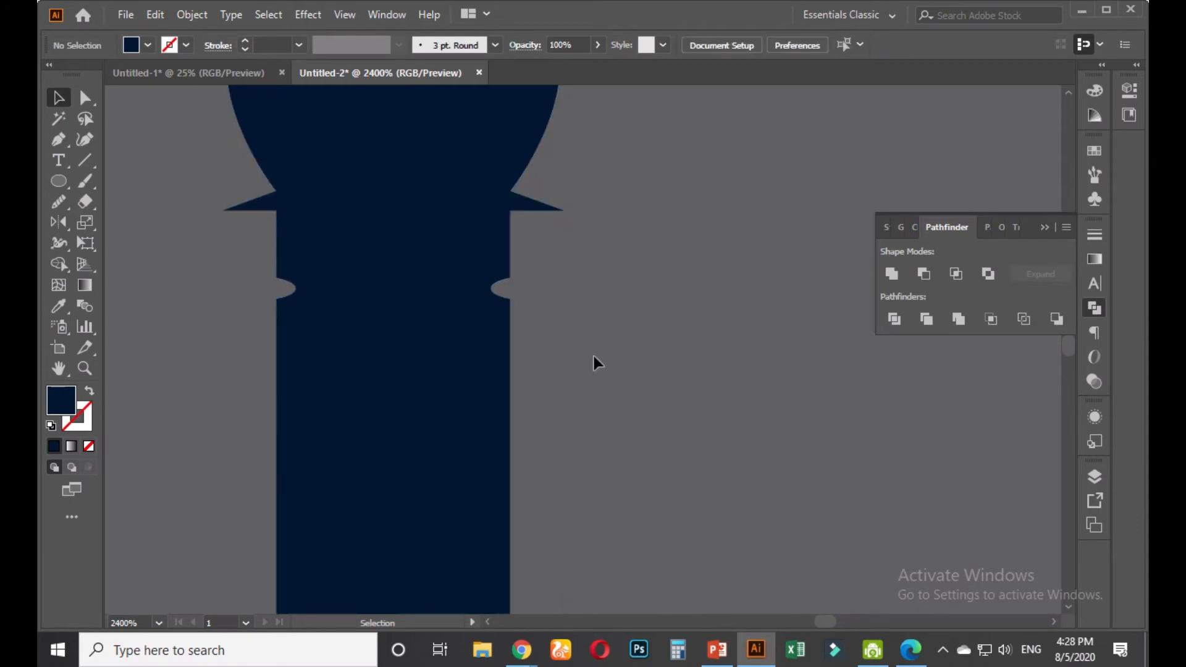
{"action": "scroll", "coordinate": [575, 383], "scroll_direction": "down", "scroll_amount": 5}
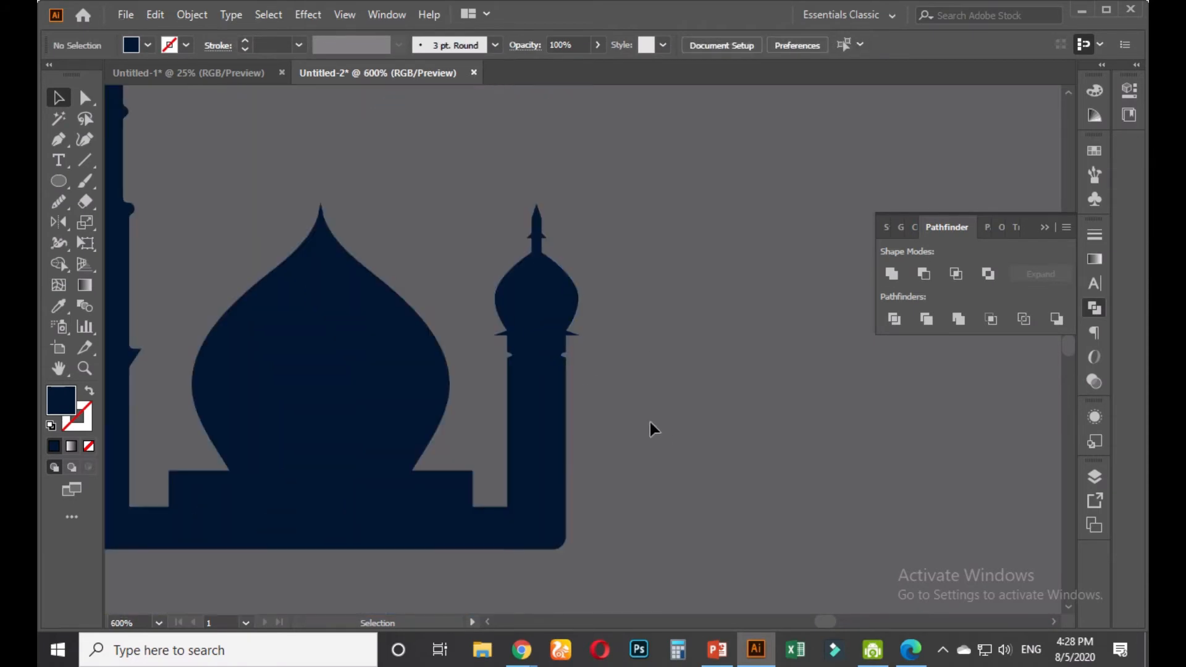
{"action": "scroll", "coordinate": [647, 420], "scroll_direction": "down", "scroll_amount": 2}
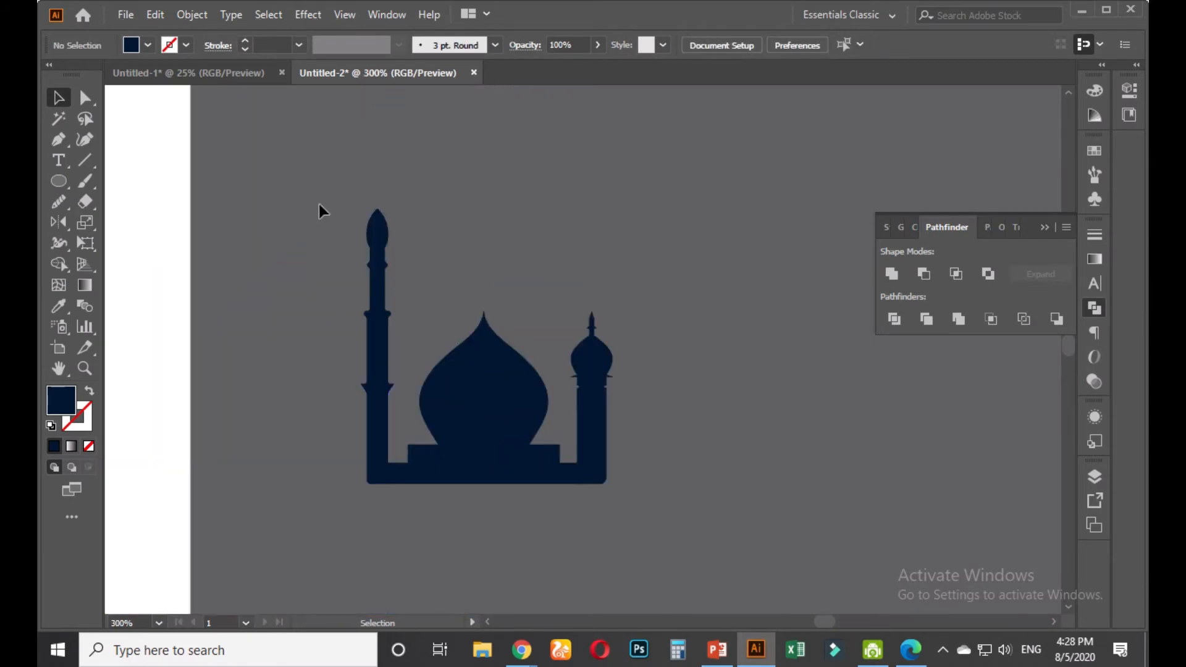
{"action": "left_click_drag", "start_coordinate": [430, 347], "coordinate": [632, 507]}
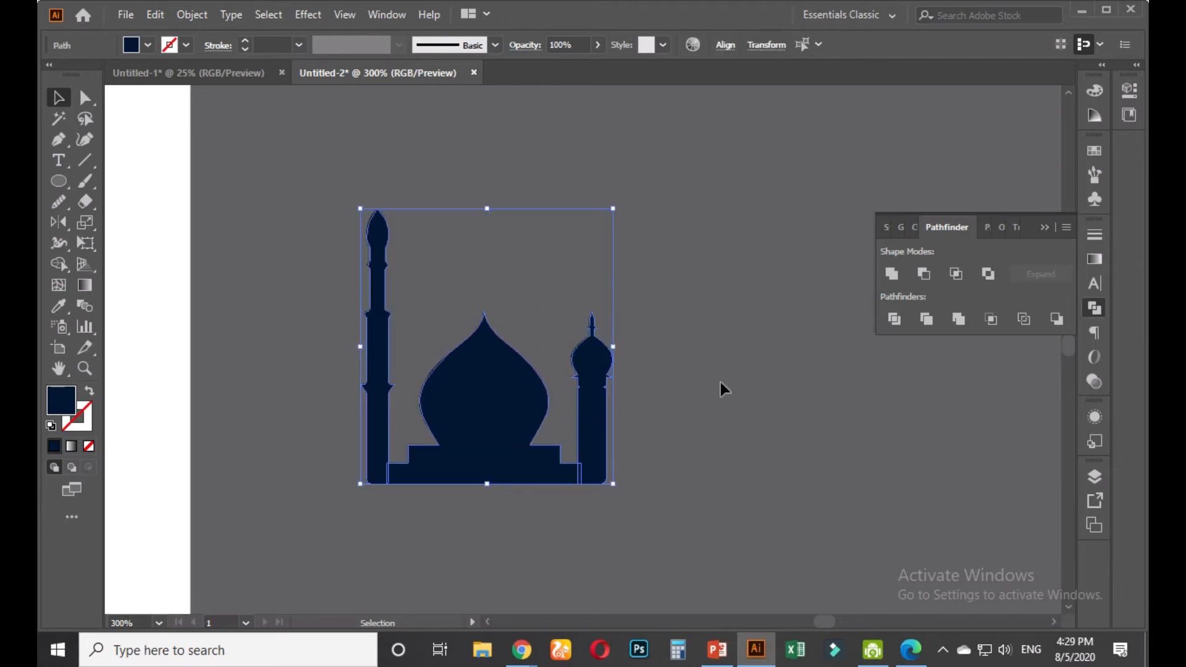
{"action": "left_click", "coordinate": [891, 273]}
{"action": "left_click", "coordinate": [679, 417]}
{"action": "left_click_drag", "start_coordinate": [587, 405], "coordinate": [738, 344]}
{"action": "key", "text": "ctrl+z"}
{"action": "key", "text": "ctrl+z"}
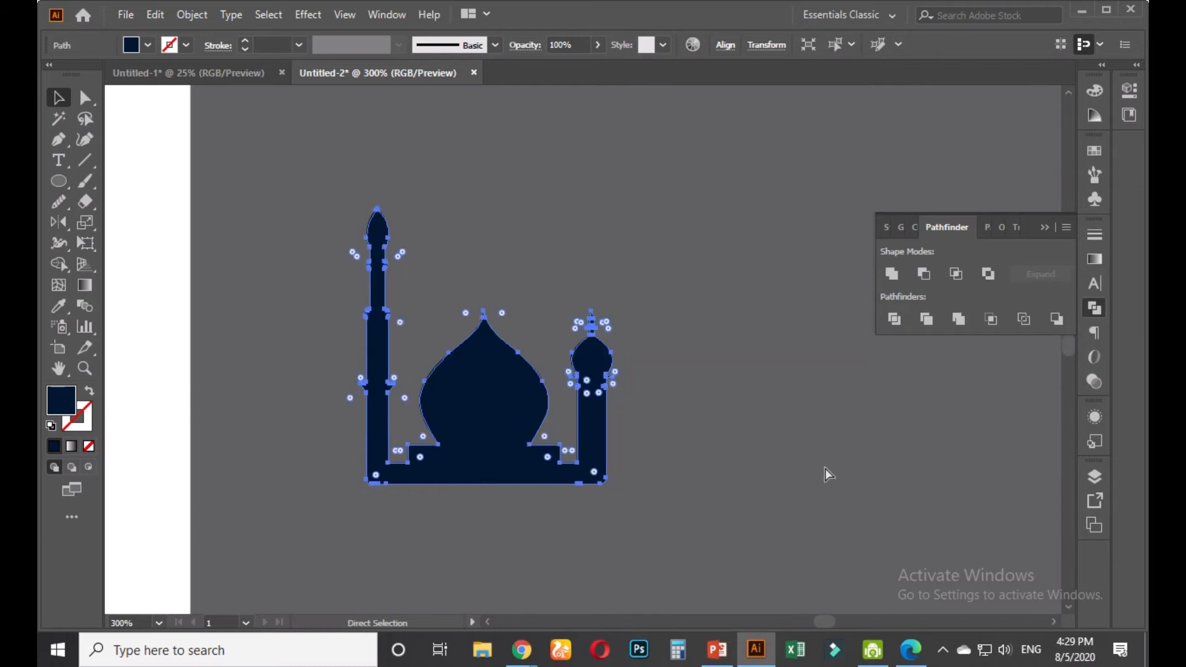
{"action": "left_click", "coordinate": [772, 456]}
{"action": "left_click_drag", "start_coordinate": [601, 398], "coordinate": [791, 403]}
{"action": "key", "text": "ctrl+z"}
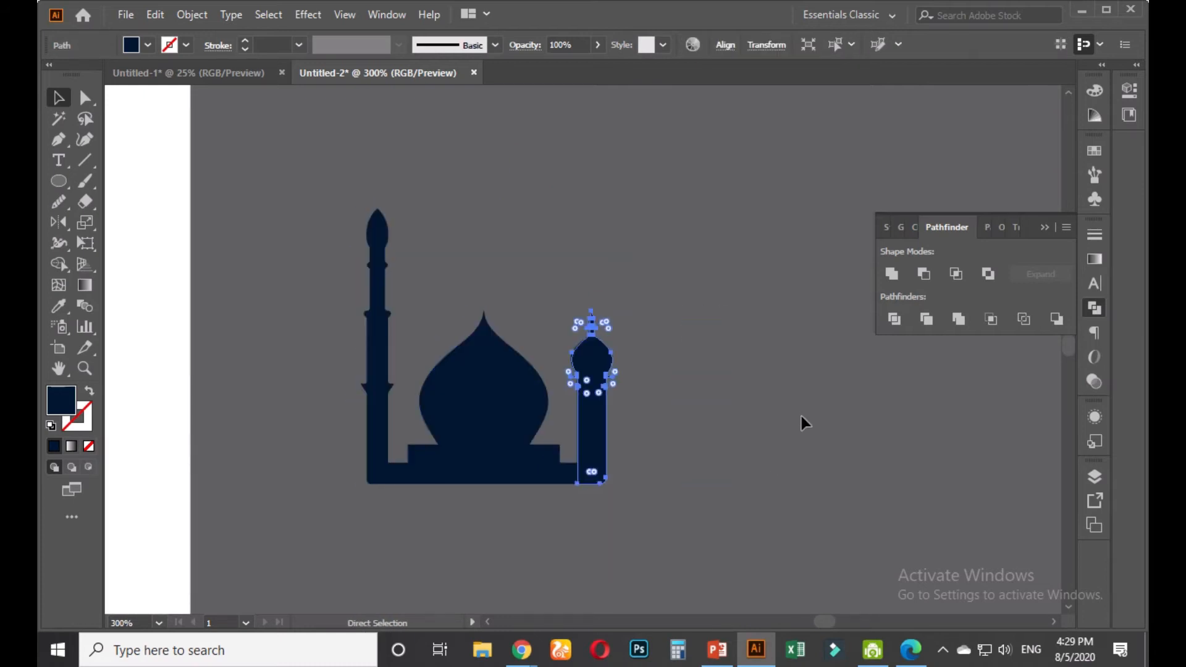
Try to unite the minaret, dome and right tower into a single shape with Pathfinder's Unite
{"action": "left_click", "coordinate": [698, 340]}
{"action": "left_click_drag", "start_coordinate": [693, 243], "coordinate": [341, 490]}
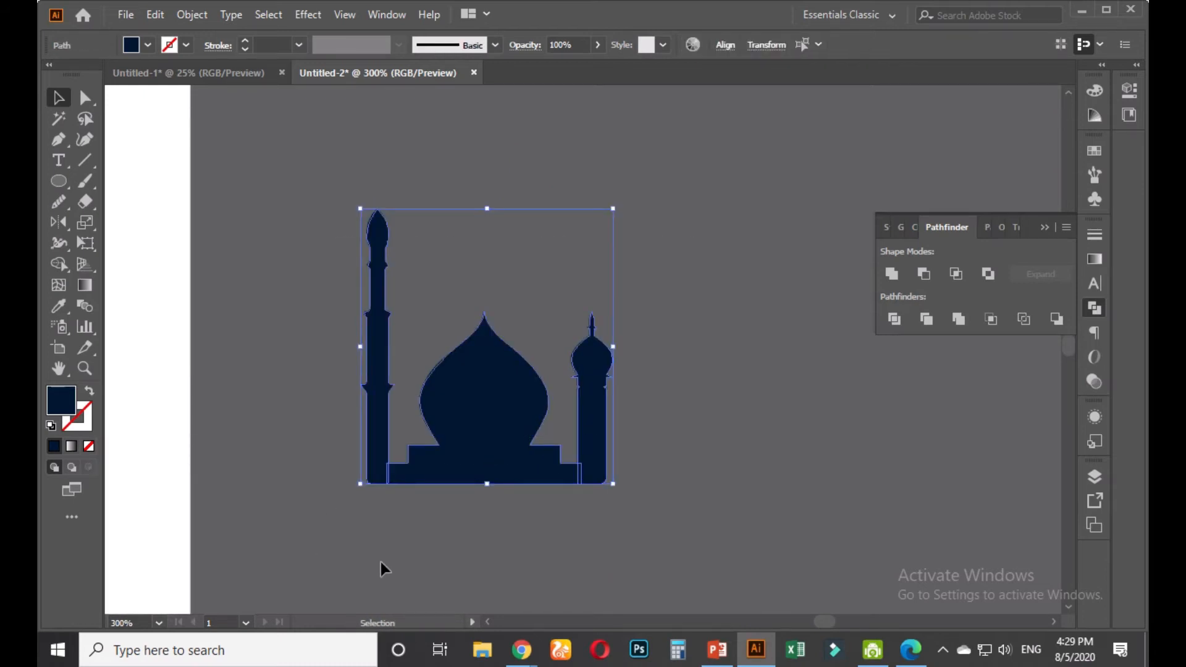
{"action": "left_click", "coordinate": [891, 273]}
{"action": "left_click", "coordinate": [496, 149]}
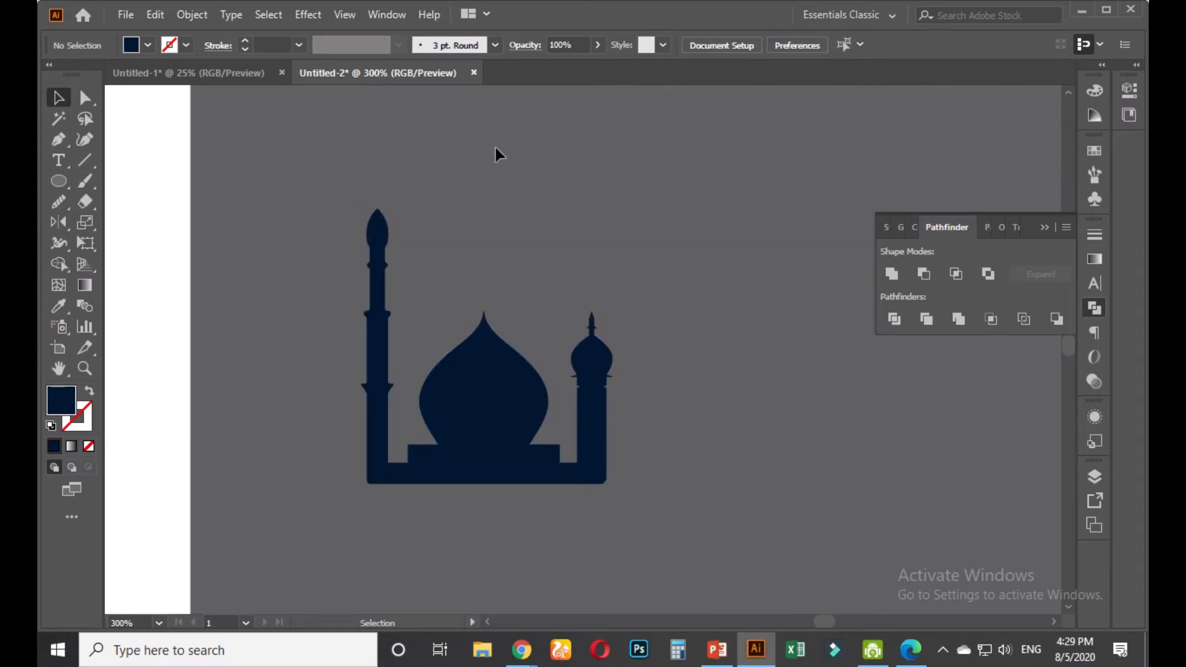
Shorten the left minaret from its tip and widen it slightly toward the dome
{"action": "left_click", "coordinate": [380, 226]}
{"action": "left_click_drag", "start_coordinate": [379, 207], "coordinate": [379, 223]}
{"action": "left_click", "coordinate": [451, 302]}
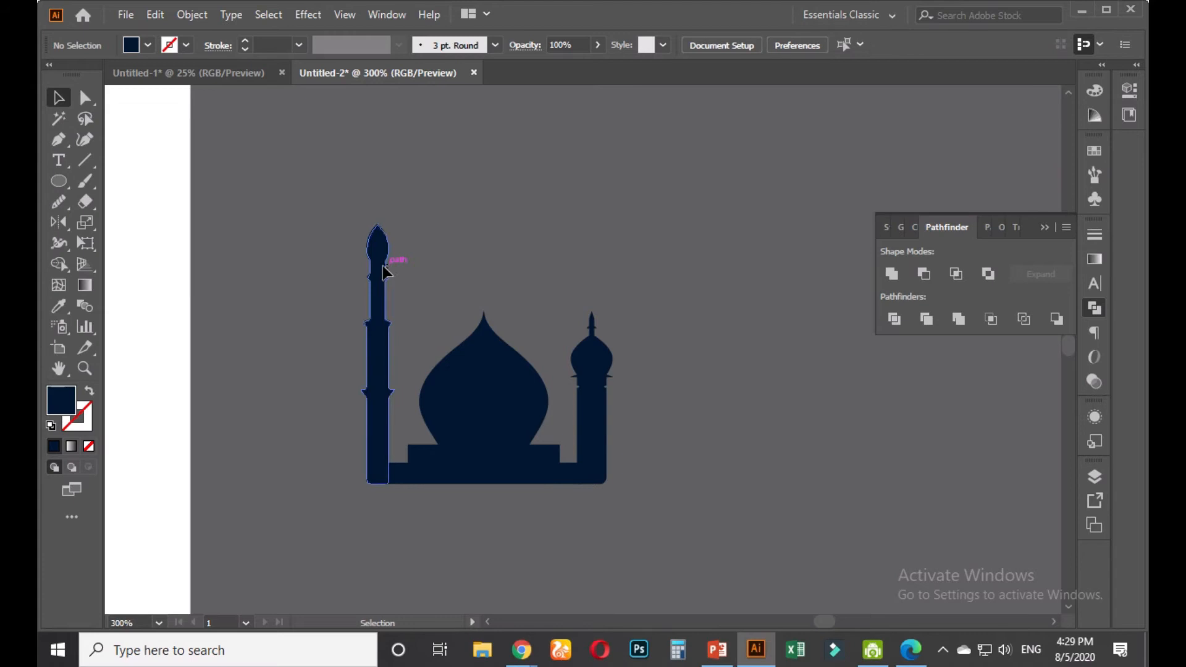
{"action": "left_click", "coordinate": [387, 268]}
{"action": "left_click_drag", "start_coordinate": [398, 353], "coordinate": [404, 353]}
{"action": "left_click", "coordinate": [466, 284]}
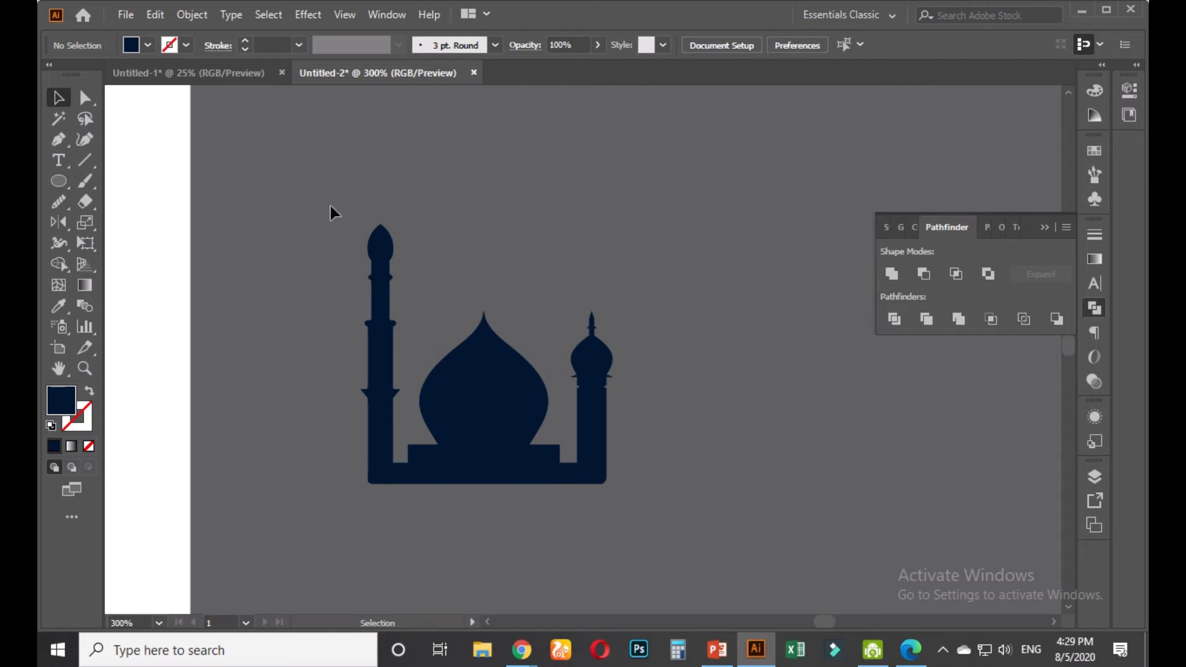
Unite the minaret, dome and right tower into one shape, move it up and to the right, and deselect
{"action": "left_click_drag", "start_coordinate": [339, 227], "coordinate": [610, 487]}
{"action": "left_click", "coordinate": [888, 274]}
{"action": "left_click", "coordinate": [686, 364]}
{"action": "left_click_drag", "start_coordinate": [591, 421], "coordinate": [640, 362]}
{"action": "left_click", "coordinate": [727, 417]}
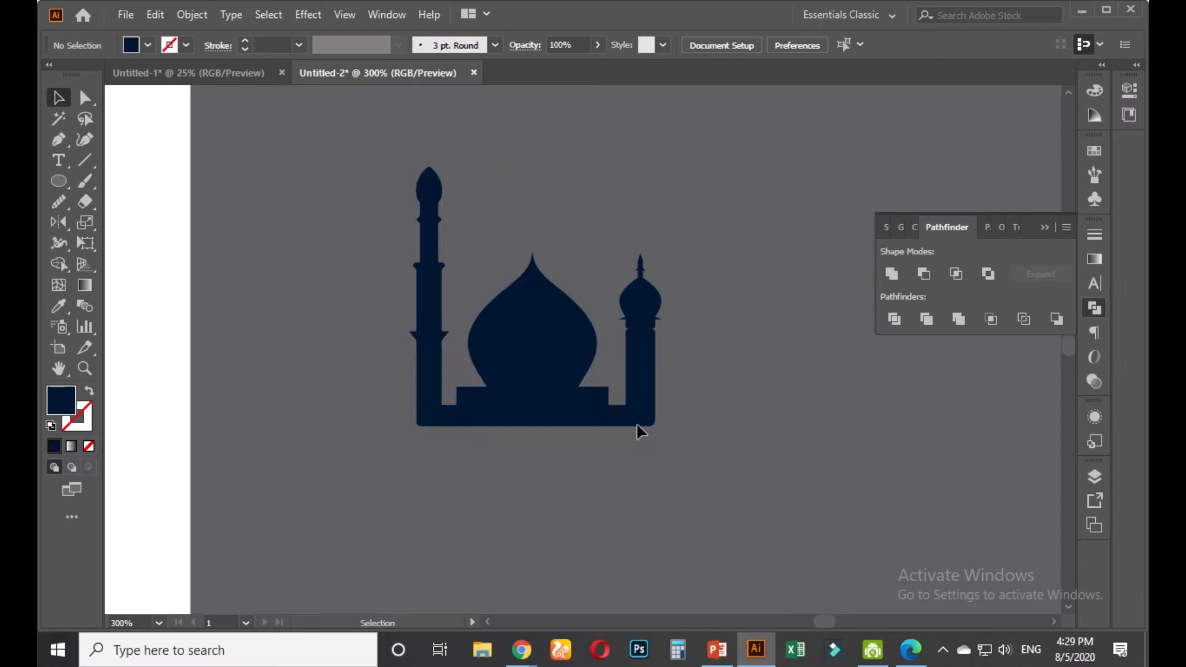
Try magenta and green swatch fills on the merged mosque, and undo them to restore the navy fill
{"action": "scroll", "coordinate": [618, 424], "scroll_direction": "up", "scroll_amount": 2}
{"action": "left_click", "coordinate": [483, 327]}
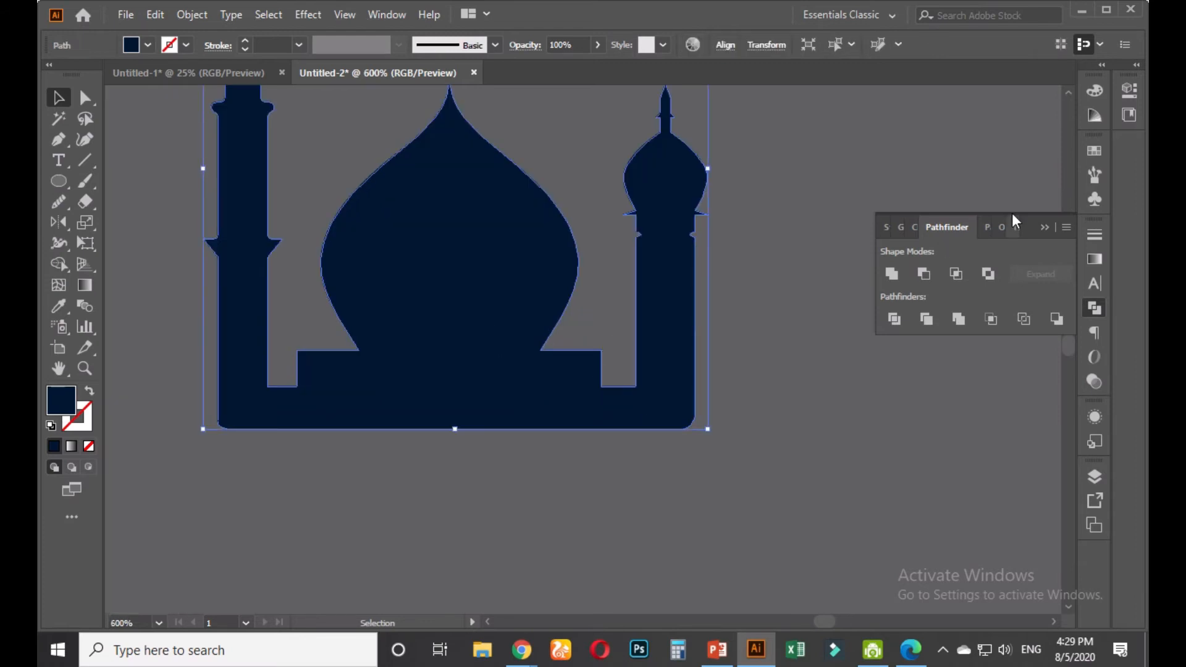
{"action": "left_click", "coordinate": [1096, 152]}
{"action": "left_click", "coordinate": [989, 197]}
{"action": "key", "text": "ctrl+z"}
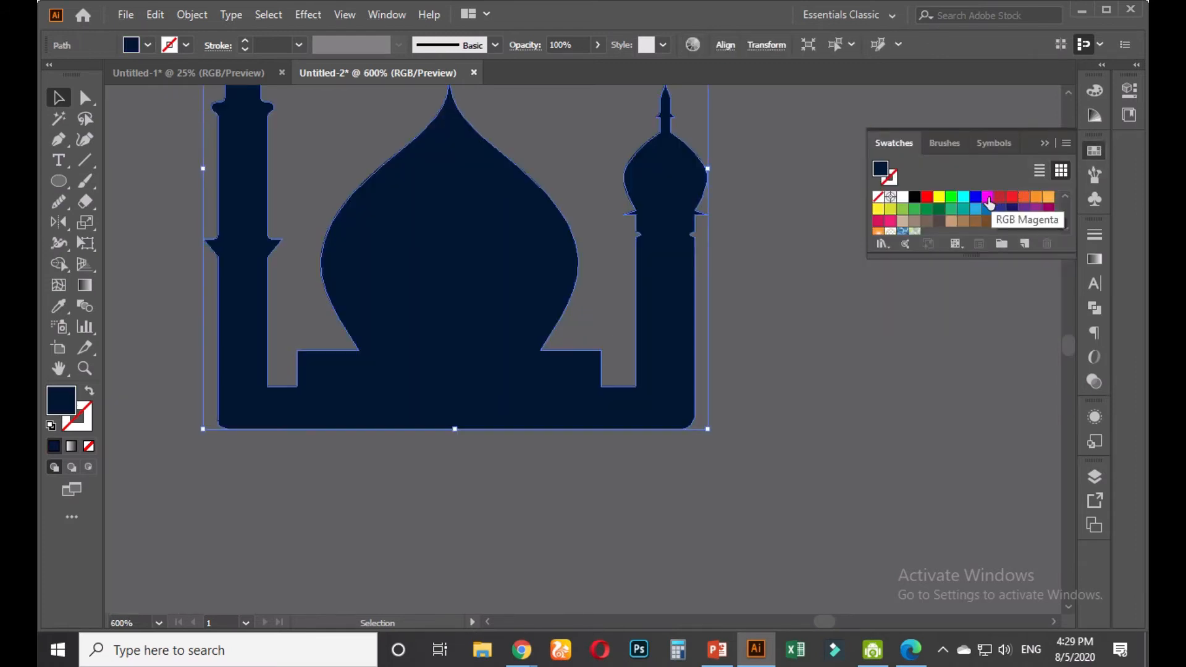
{"action": "left_click", "coordinate": [938, 210]}
{"action": "left_click", "coordinate": [925, 210]}
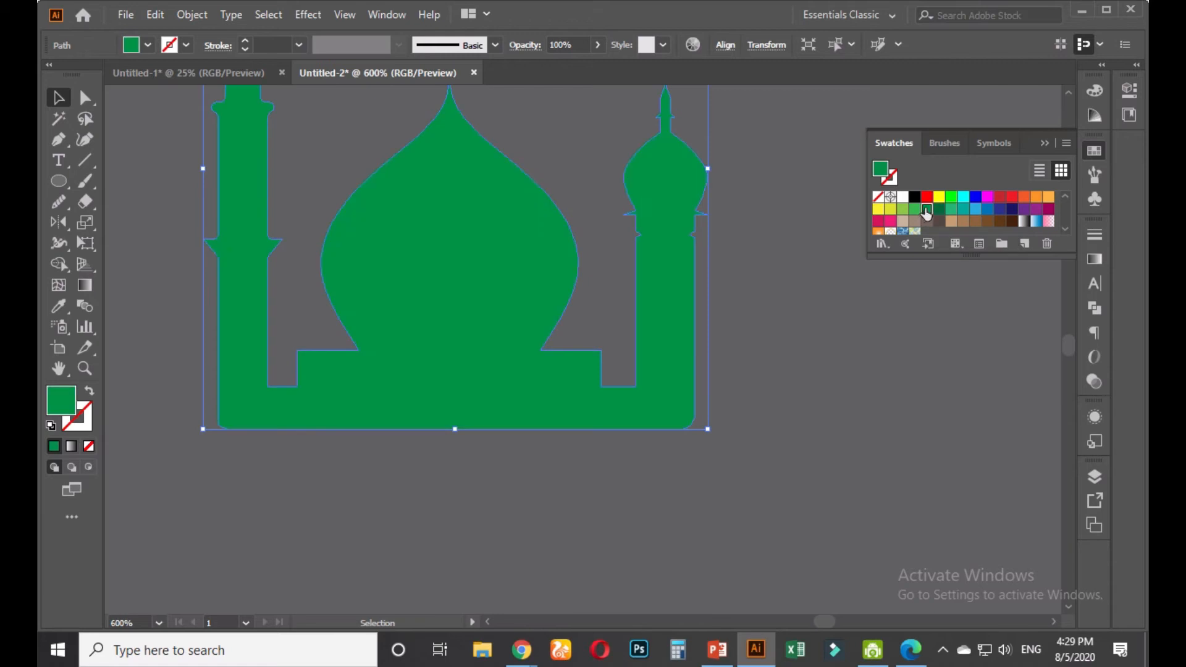
{"action": "key", "text": "ctrl+z"}
{"action": "key", "text": "ctrl+z"}
Draw a wide, flat ellipse across the mosque's base, extending past both towers, and nudge it up slightly
{"action": "scroll", "coordinate": [762, 326], "scroll_direction": "down", "scroll_amount": 7}
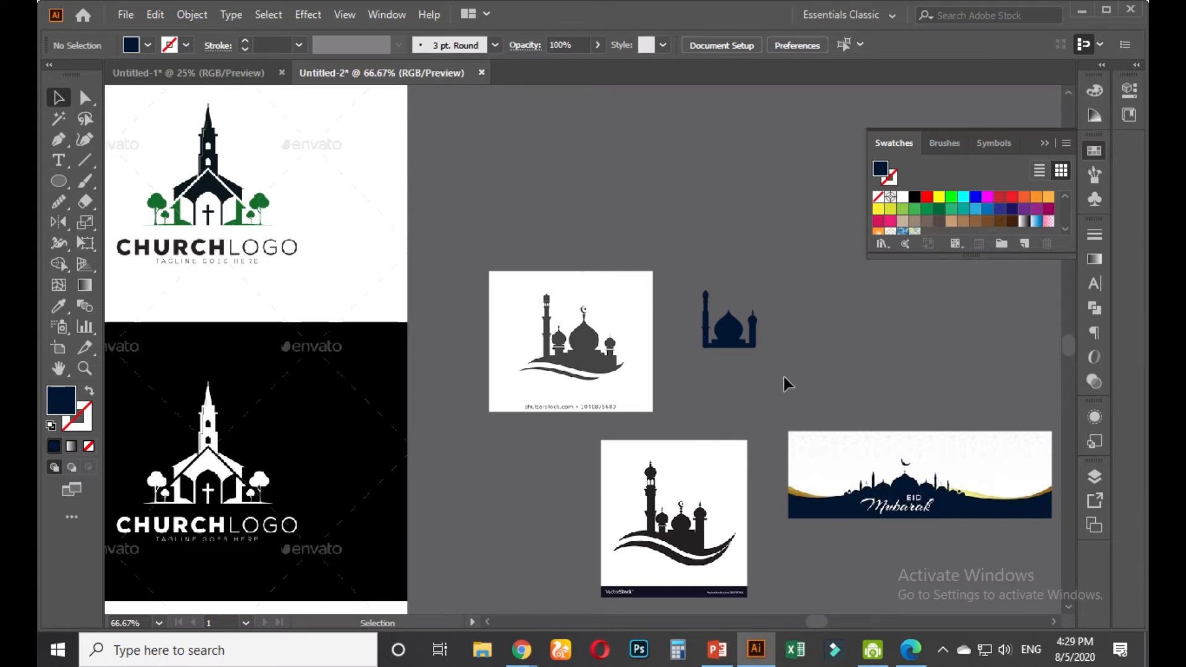
{"action": "scroll", "coordinate": [791, 356], "scroll_direction": "up", "scroll_amount": 3}
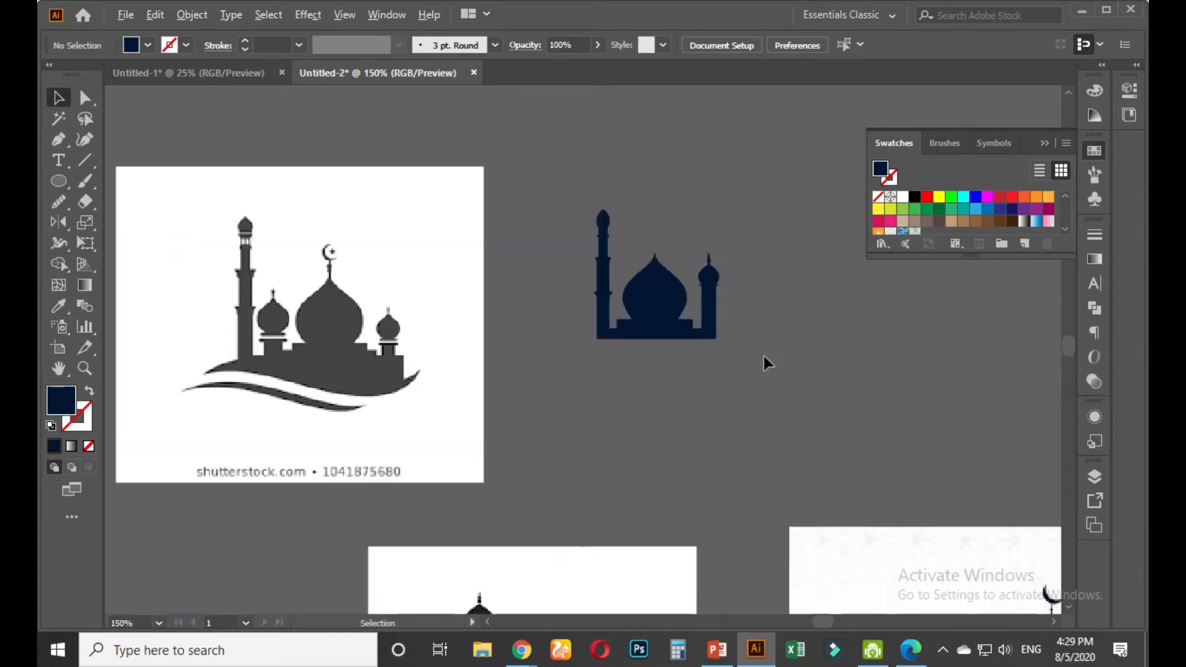
{"action": "scroll", "coordinate": [729, 356], "scroll_direction": "up", "scroll_amount": 2}
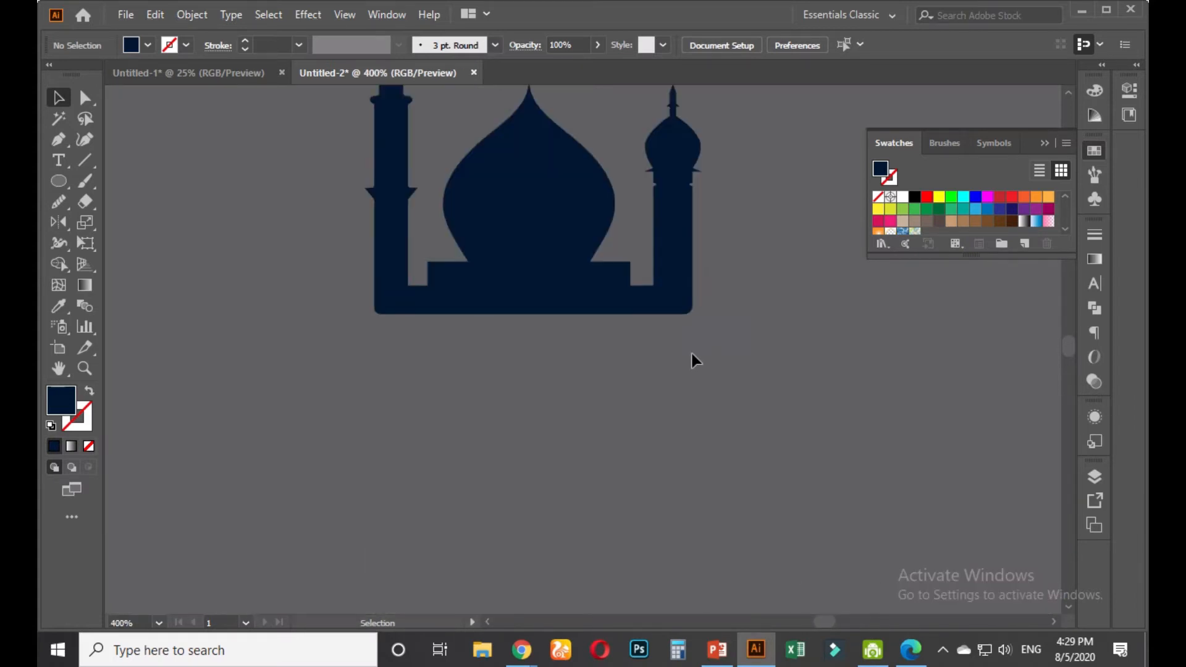
{"action": "left_click", "coordinate": [62, 183]}
{"action": "left_click_drag", "start_coordinate": [273, 360], "coordinate": [783, 429]}
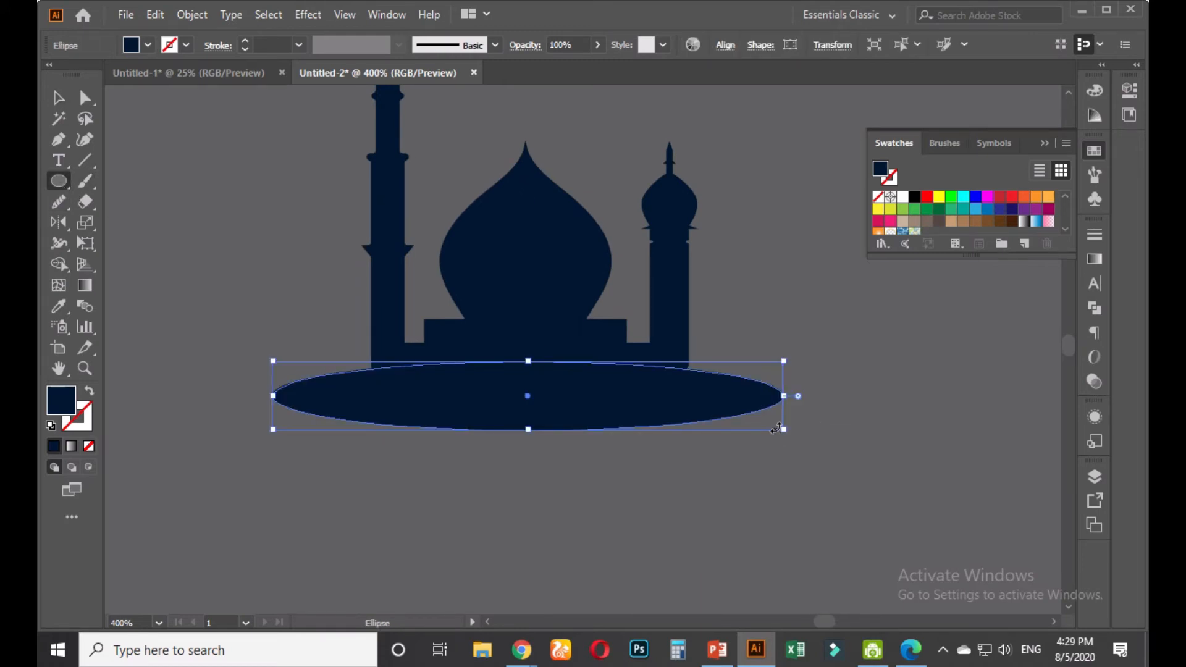
{"action": "key", "text": "Up"}
Cut the base ellipse at its two side anchors with the Scissors tool and delete the lower half
{"action": "left_click", "coordinate": [60, 100]}
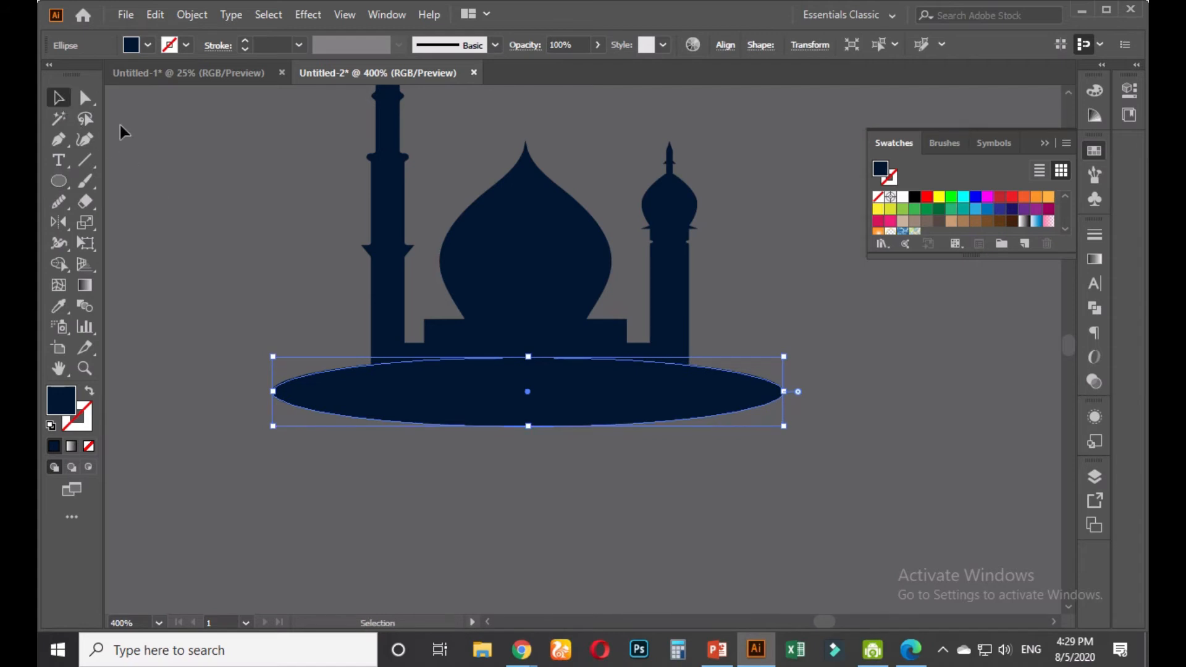
{"action": "left_click", "coordinate": [88, 198]}
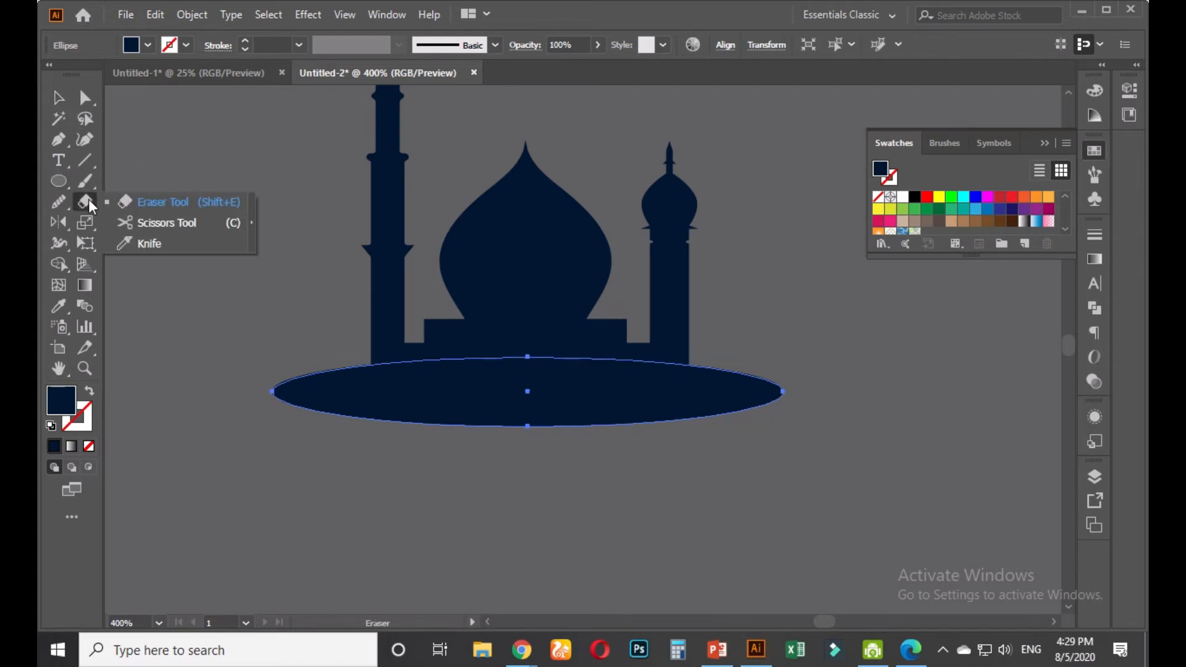
{"action": "left_click", "coordinate": [152, 217]}
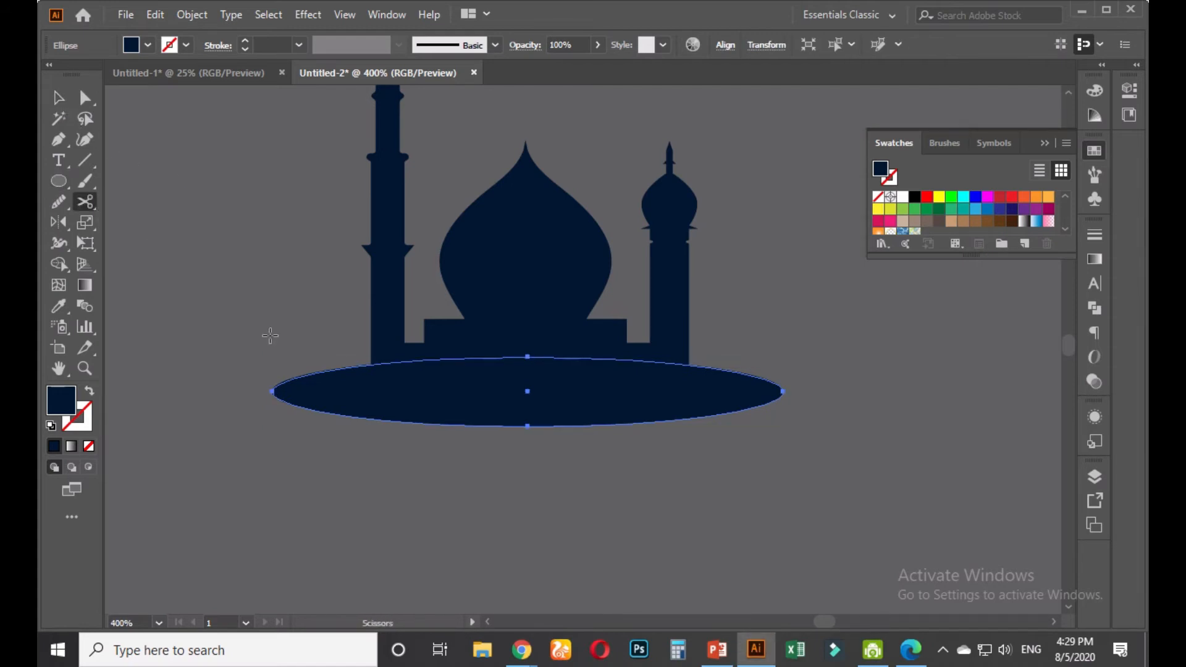
{"action": "left_click", "coordinate": [272, 391]}
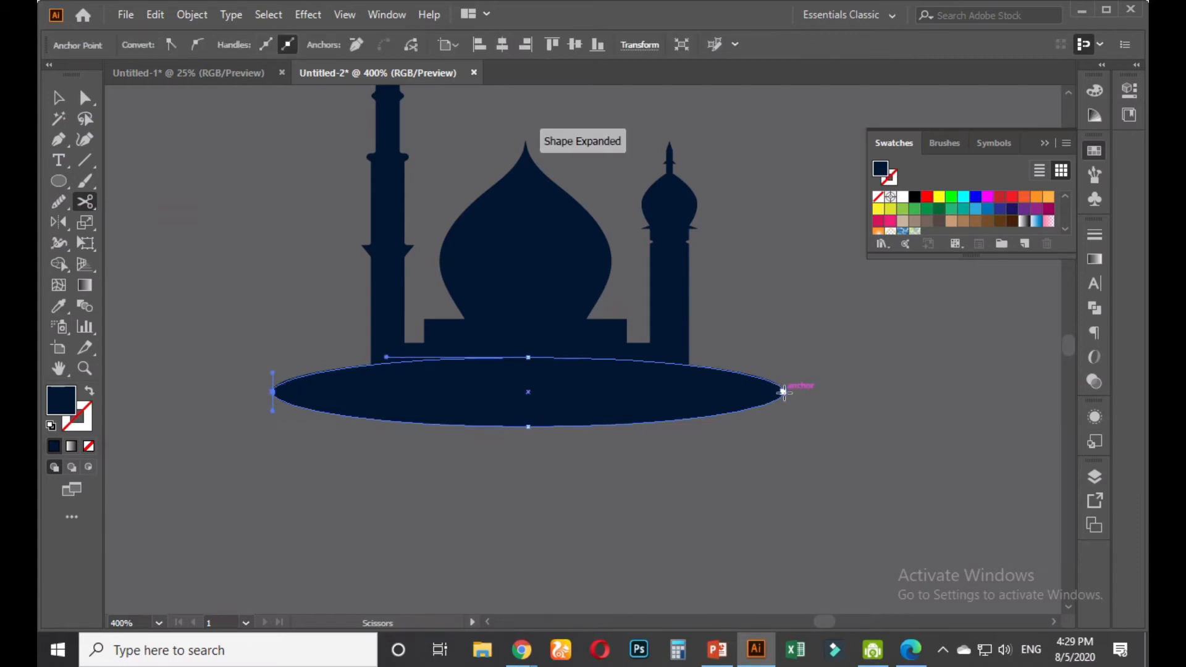
{"action": "left_click", "coordinate": [782, 392]}
{"action": "left_click", "coordinate": [84, 99]}
{"action": "left_click", "coordinate": [59, 98]}
{"action": "left_click", "coordinate": [459, 450]}
{"action": "left_click", "coordinate": [480, 425]}
{"action": "key", "text": "Delete"}
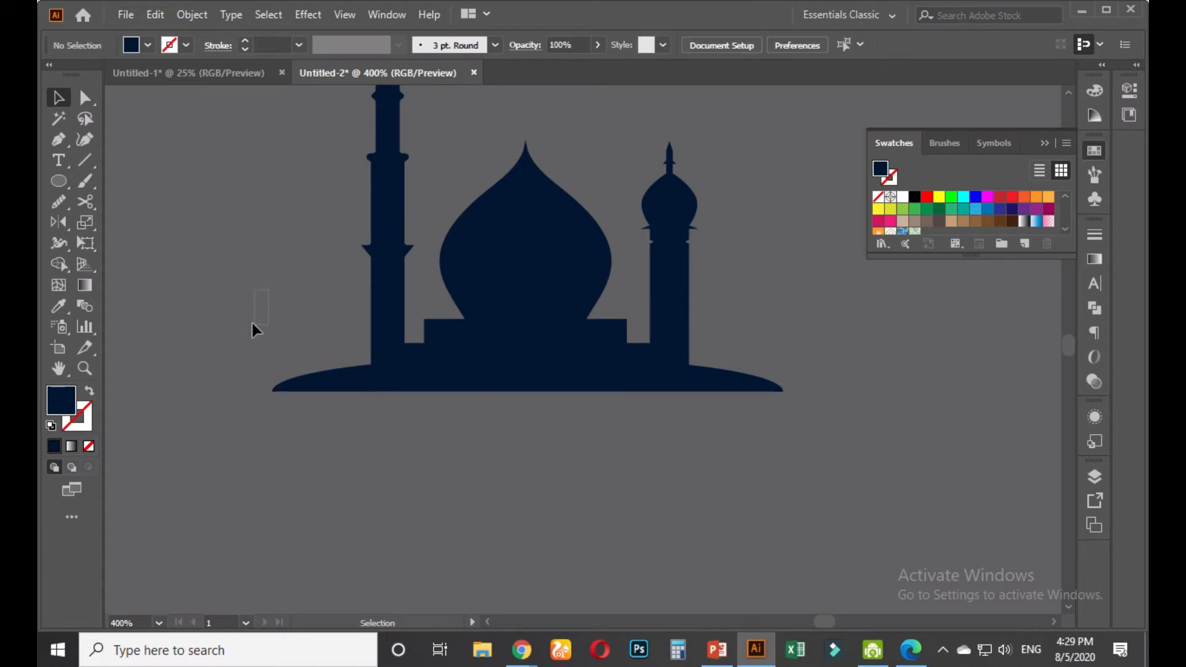
Select the half-ellipse base and the mosque and align their horizontal centers
{"action": "left_click", "coordinate": [514, 388]}
{"action": "left_click", "coordinate": [532, 283], "text": "shift"}
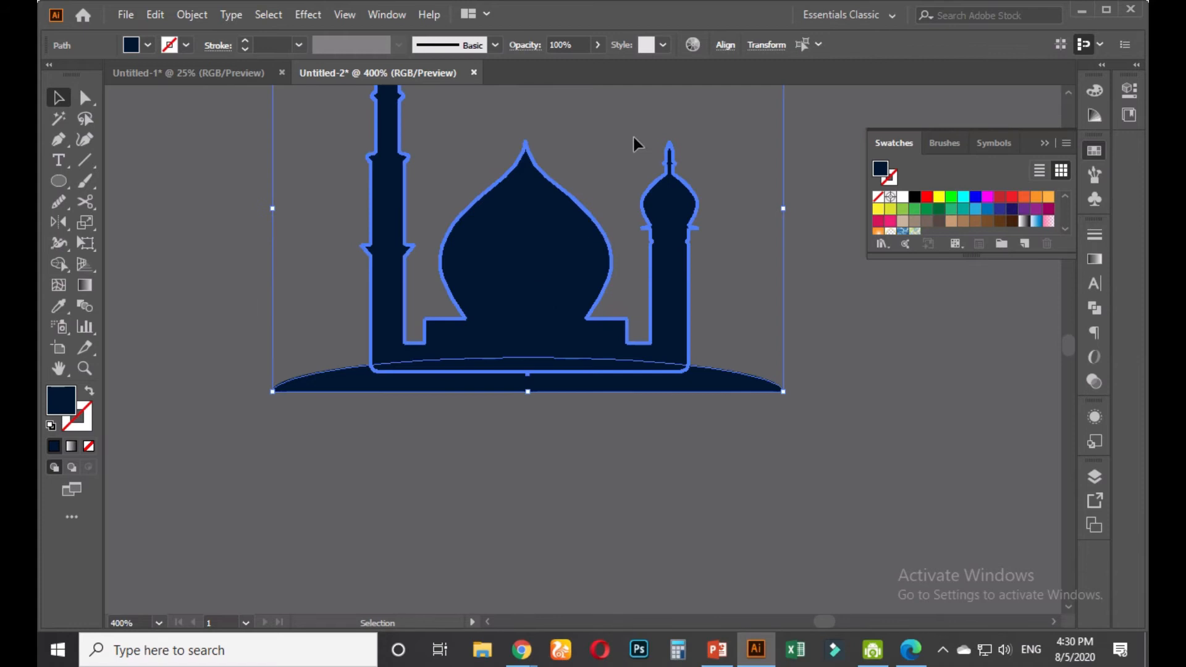
{"action": "left_click", "coordinate": [724, 49]}
{"action": "left_click", "coordinate": [582, 95]}
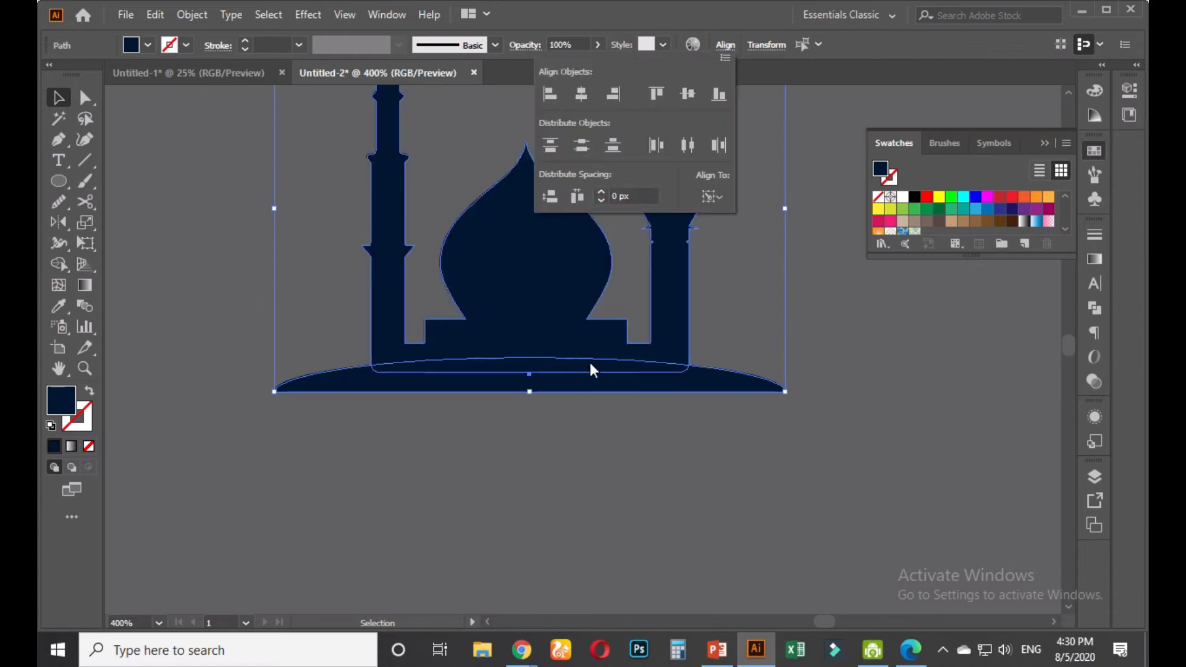
{"action": "left_click", "coordinate": [636, 465]}
{"action": "left_click", "coordinate": [652, 460]}
{"action": "left_click", "coordinate": [535, 349]}
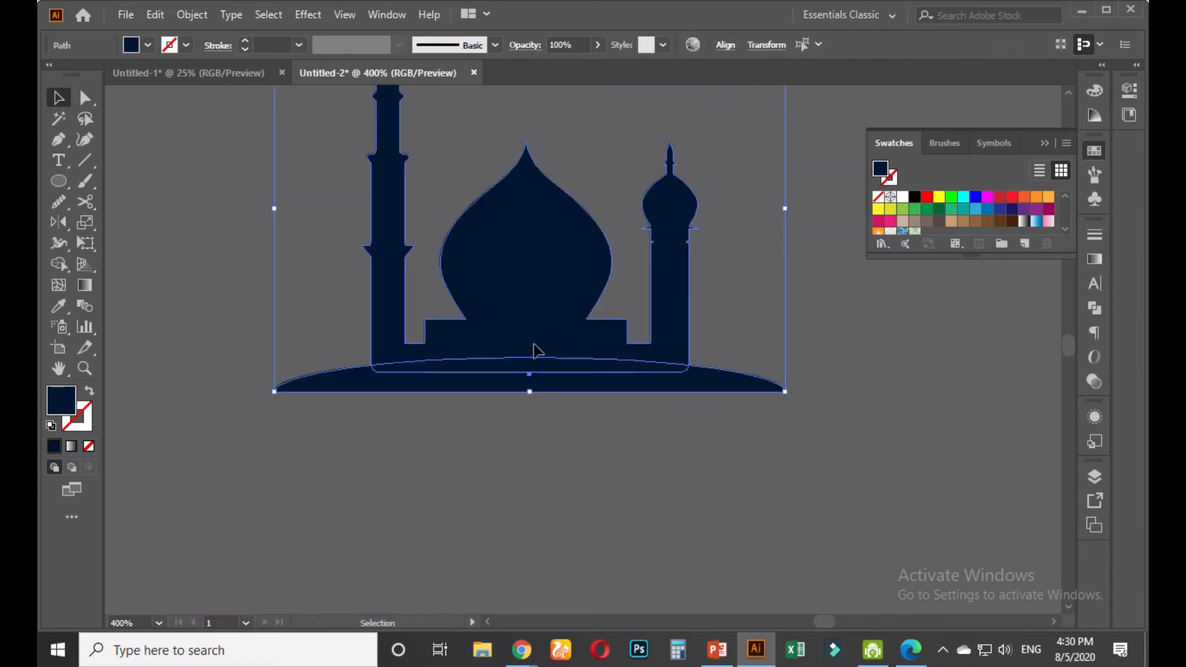
Unite the half-ellipse base with the mosque into one shape and deselect
{"action": "left_click", "coordinate": [1102, 307]}
{"action": "left_click", "coordinate": [891, 273]}
{"action": "left_click", "coordinate": [797, 309]}
Center the mosque silhouette horizontally and vertically on the artboard
{"action": "scroll", "coordinate": [787, 330], "scroll_direction": "down", "scroll_amount": 5}
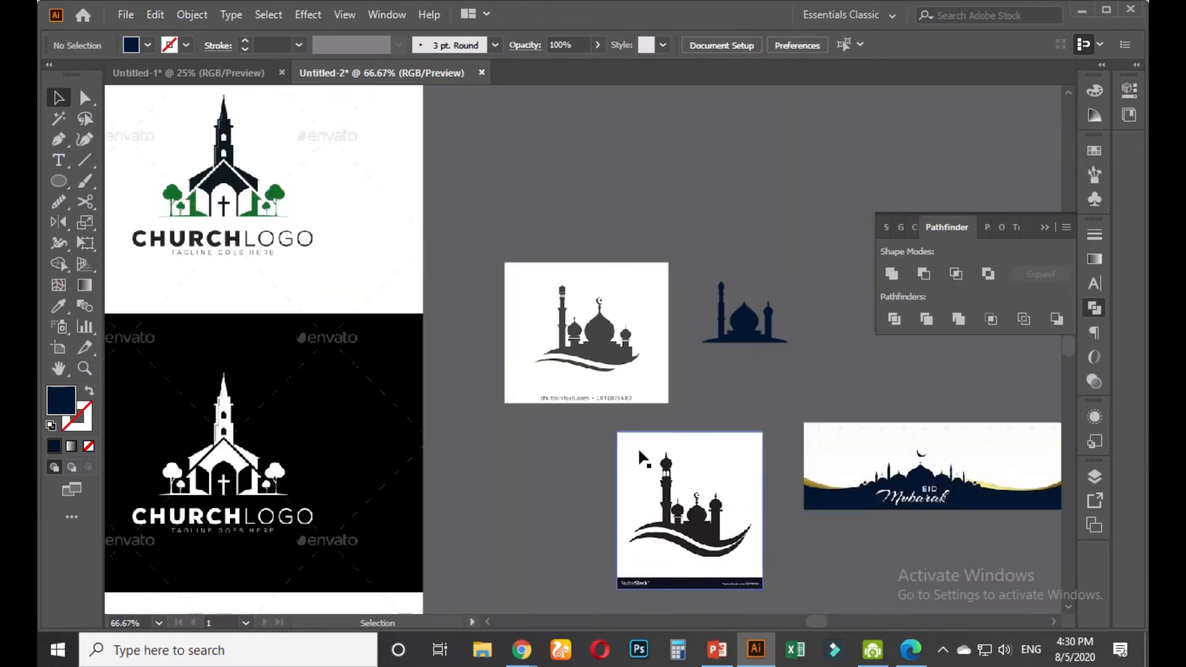
{"action": "scroll", "coordinate": [637, 447], "scroll_direction": "down", "scroll_amount": 2}
{"action": "left_click", "coordinate": [689, 381]}
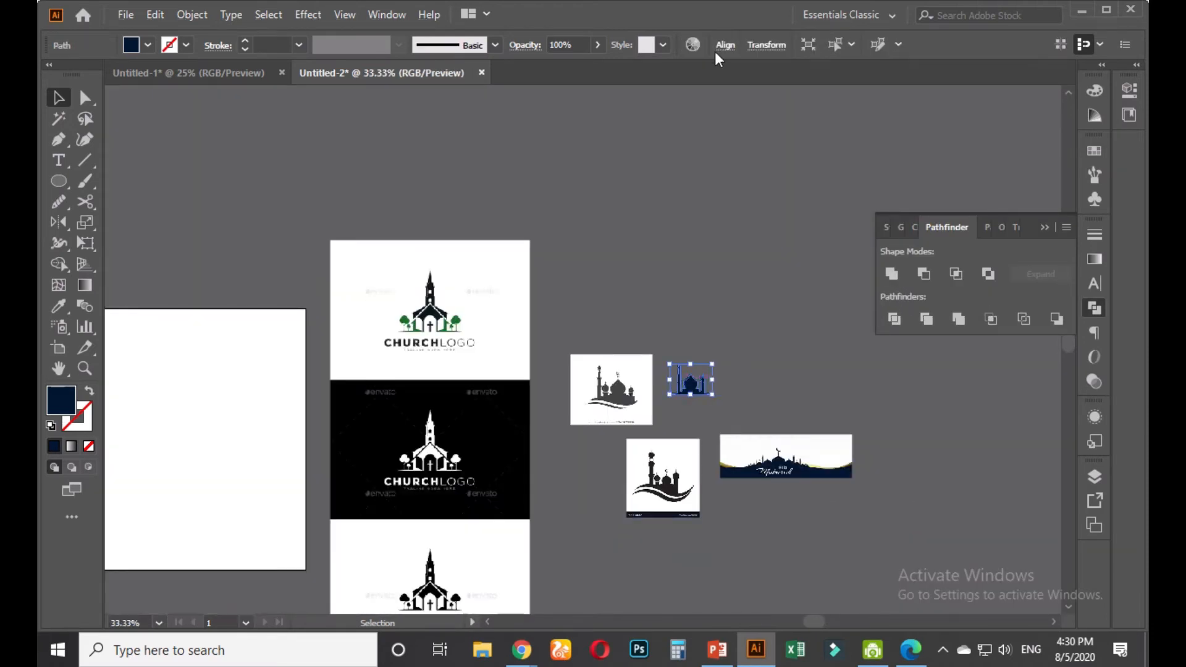
{"action": "left_click", "coordinate": [724, 46]}
{"action": "left_click", "coordinate": [581, 94]}
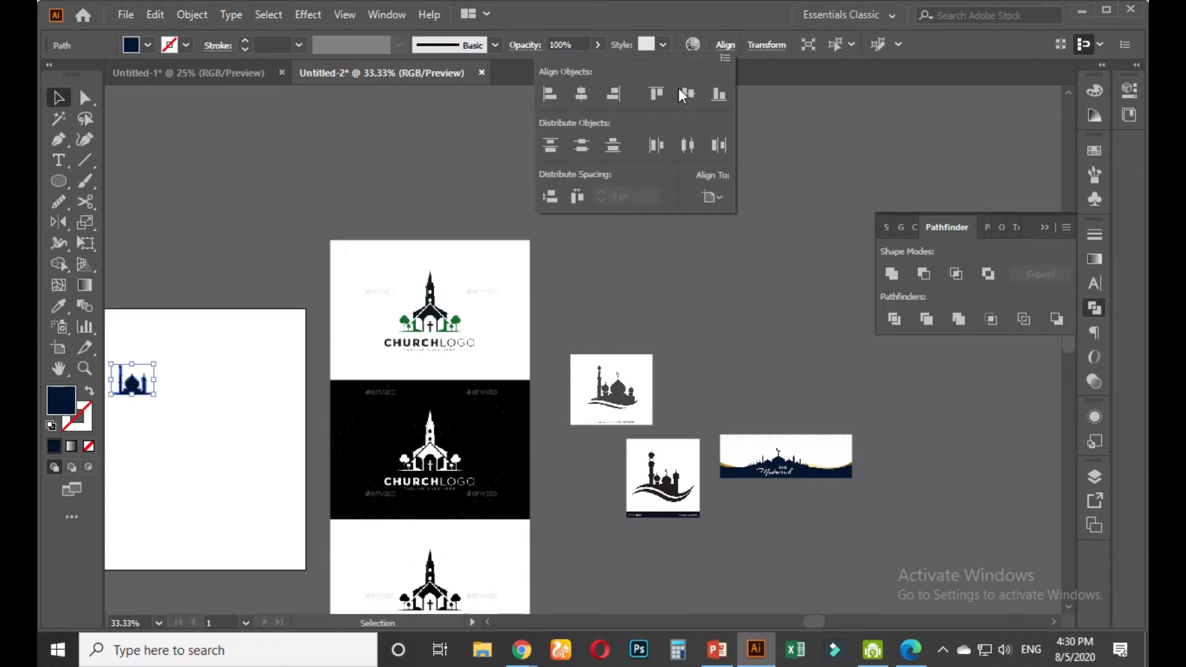
{"action": "left_click", "coordinate": [687, 94]}
{"action": "left_click", "coordinate": [321, 185]}
Scale the mosque silhouette up until it spans over half of the artboard's width, and deselect
{"action": "left_click", "coordinate": [217, 254]}
{"action": "left_click_drag", "start_coordinate": [218, 254], "coordinate": [493, 249]}
{"action": "left_click", "coordinate": [423, 443]}
{"action": "left_click_drag", "start_coordinate": [431, 418], "coordinate": [505, 346]}
{"action": "left_click", "coordinate": [410, 312]}
Nudge the two inner lower anchor points of the right tower's ledge down so its underside slopes on both sides
{"action": "scroll", "coordinate": [426, 543], "scroll_direction": "up", "scroll_amount": 2}
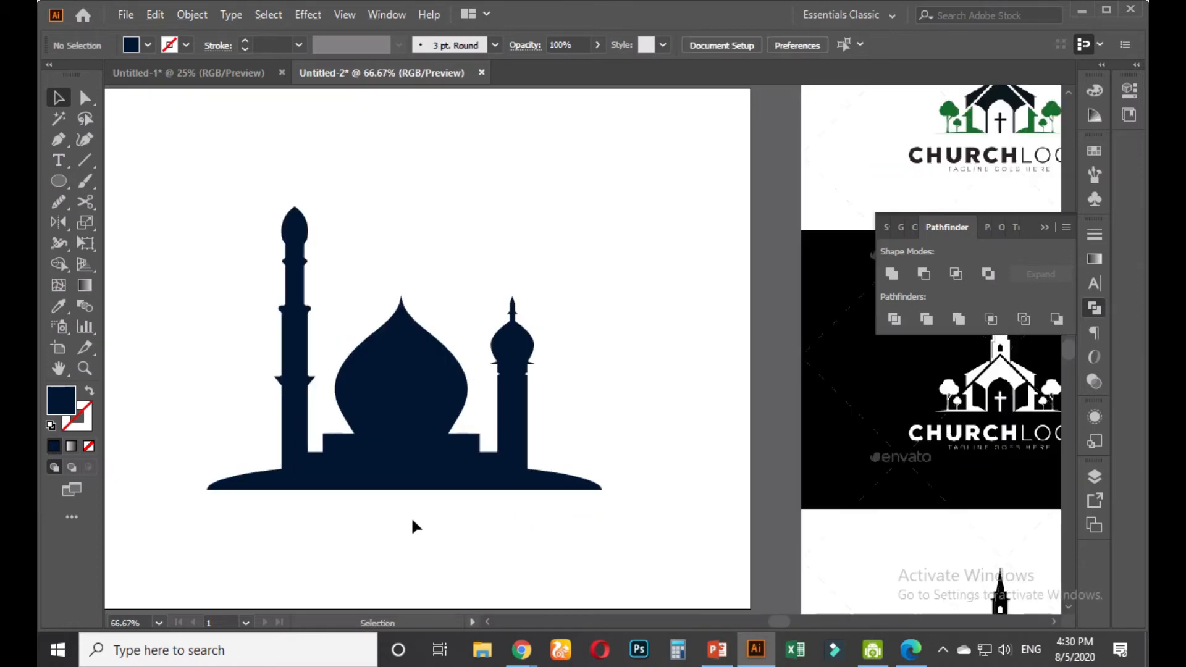
{"action": "scroll", "coordinate": [413, 520], "scroll_direction": "up", "scroll_amount": 1}
{"action": "scroll", "coordinate": [414, 518], "scroll_direction": "down", "scroll_amount": 1}
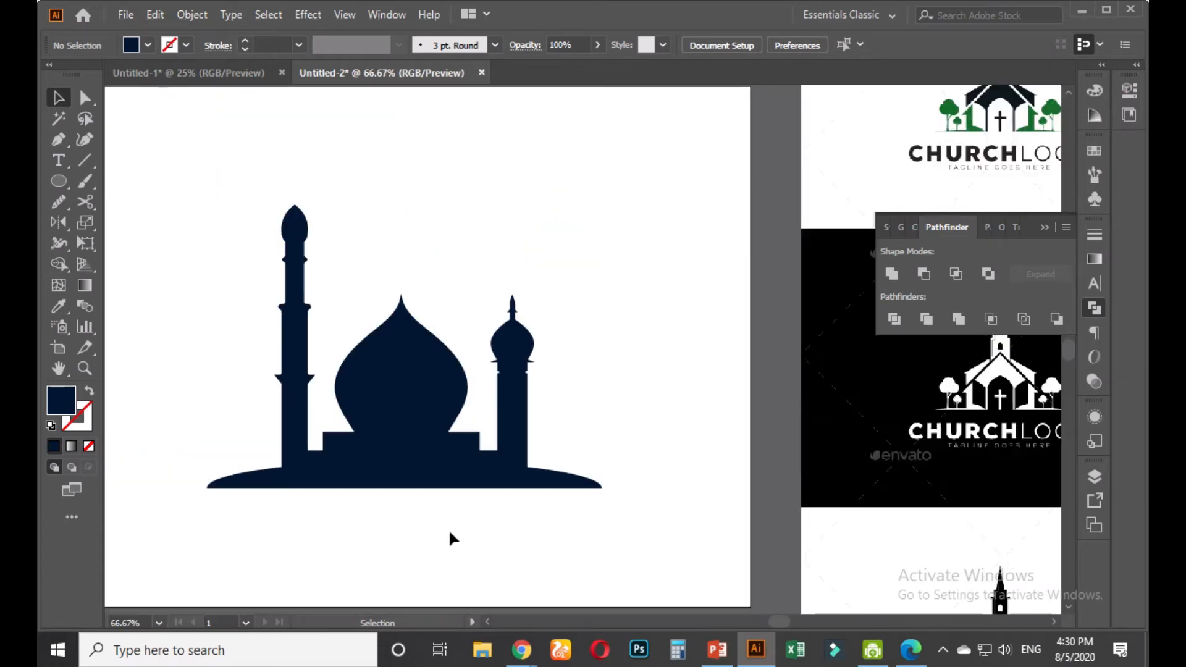
{"action": "left_click_drag", "start_coordinate": [455, 523], "coordinate": [474, 487]}
{"action": "scroll", "coordinate": [512, 364], "scroll_direction": "up", "scroll_amount": 6}
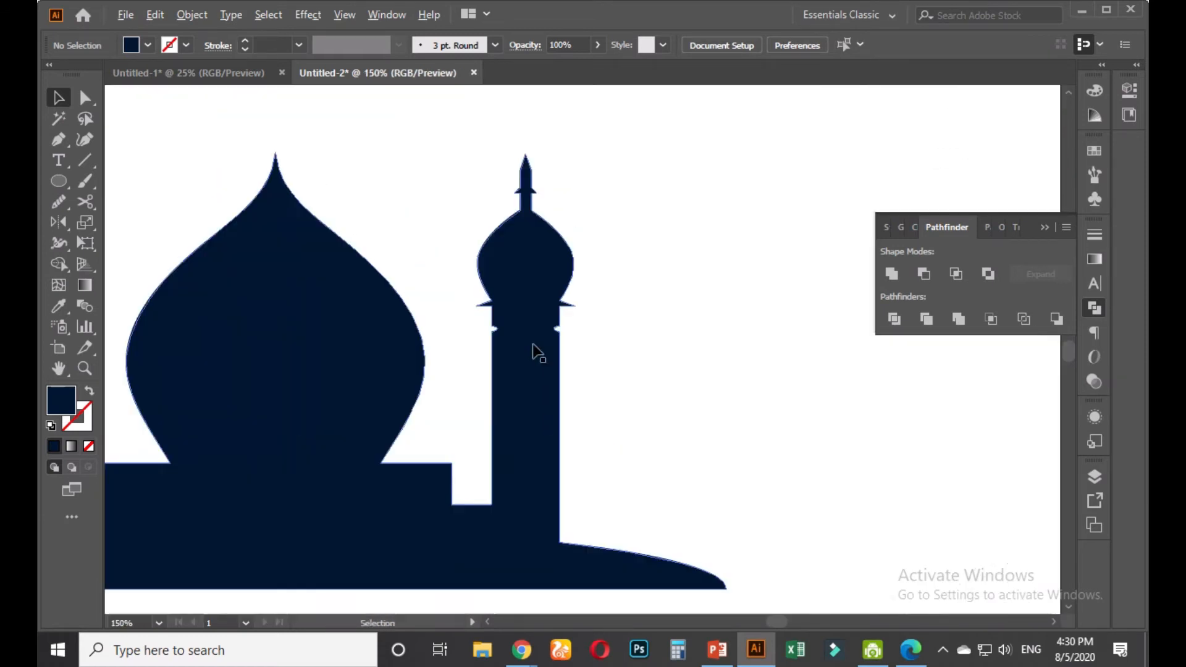
{"action": "key", "text": "a"}
{"action": "left_click", "coordinate": [381, 275]}
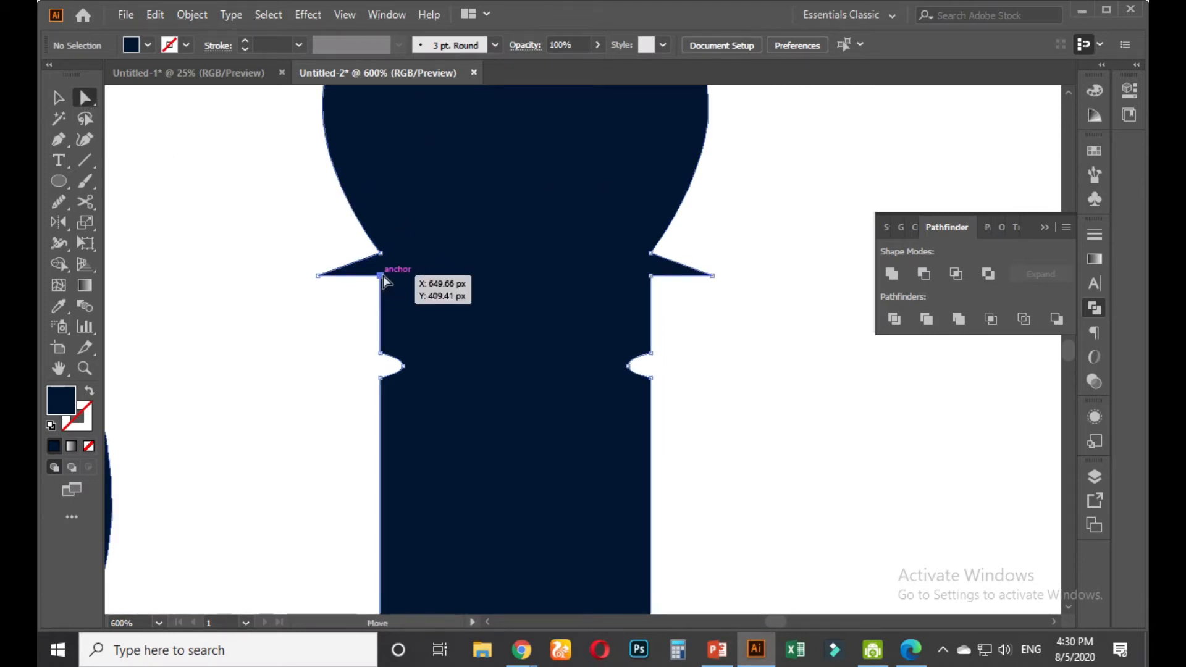
{"action": "left_click", "coordinate": [651, 275], "text": "shift"}
{"action": "key", "text": "Down"}
{"action": "left_click", "coordinate": [716, 348]}
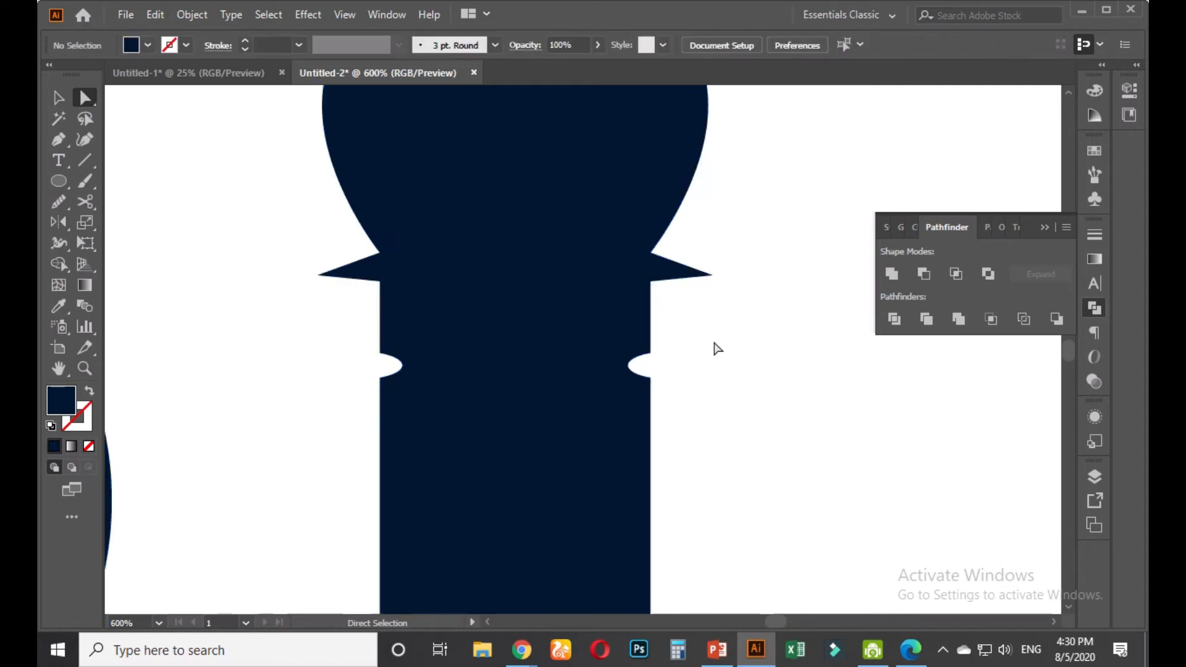
Round the silhouette's corners, including the right tower's ledge tips, with a 0.63 px corner radius, and deselect
{"action": "left_click", "coordinate": [397, 273]}
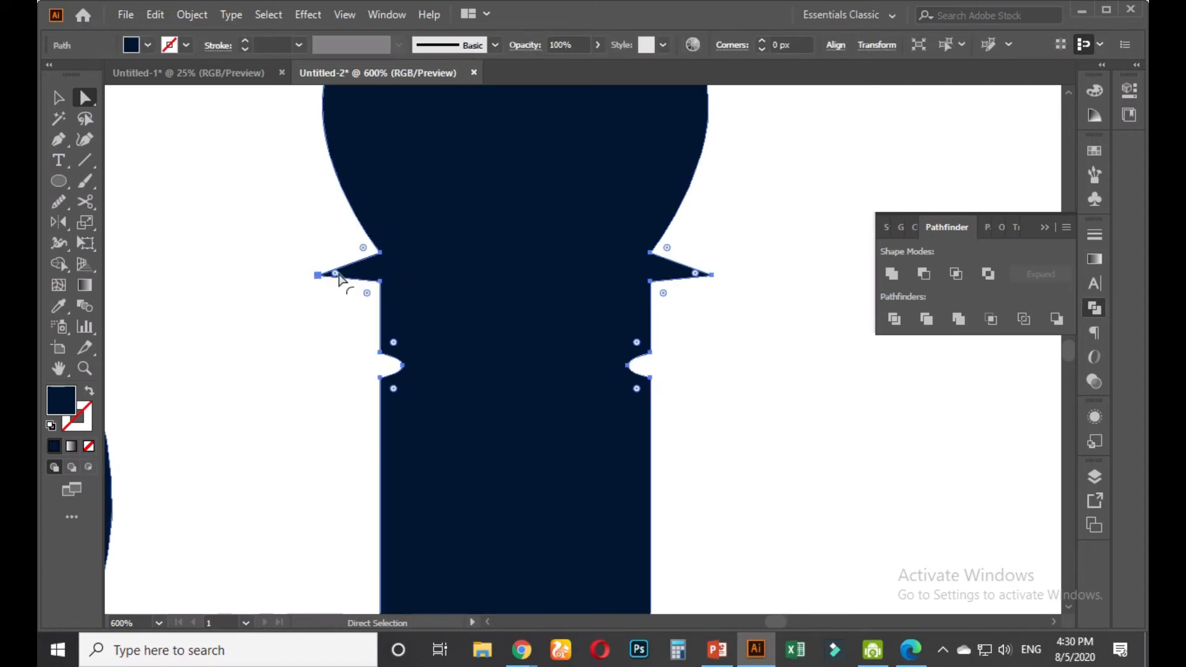
{"action": "mouse_move", "coordinate": [336, 281]}
{"action": "left_mouse_down"}
{"action": "mouse_move", "coordinate": [351, 281]}
{"action": "mouse_move", "coordinate": [339, 280]}
{"action": "left_mouse_up"}
{"action": "left_click_drag", "start_coordinate": [697, 278], "coordinate": [688, 272]}
{"action": "key", "text": "ctrl+z"}
{"action": "key", "text": "ctrl+z"}
{"action": "left_click_drag", "start_coordinate": [336, 272], "coordinate": [339, 278]}
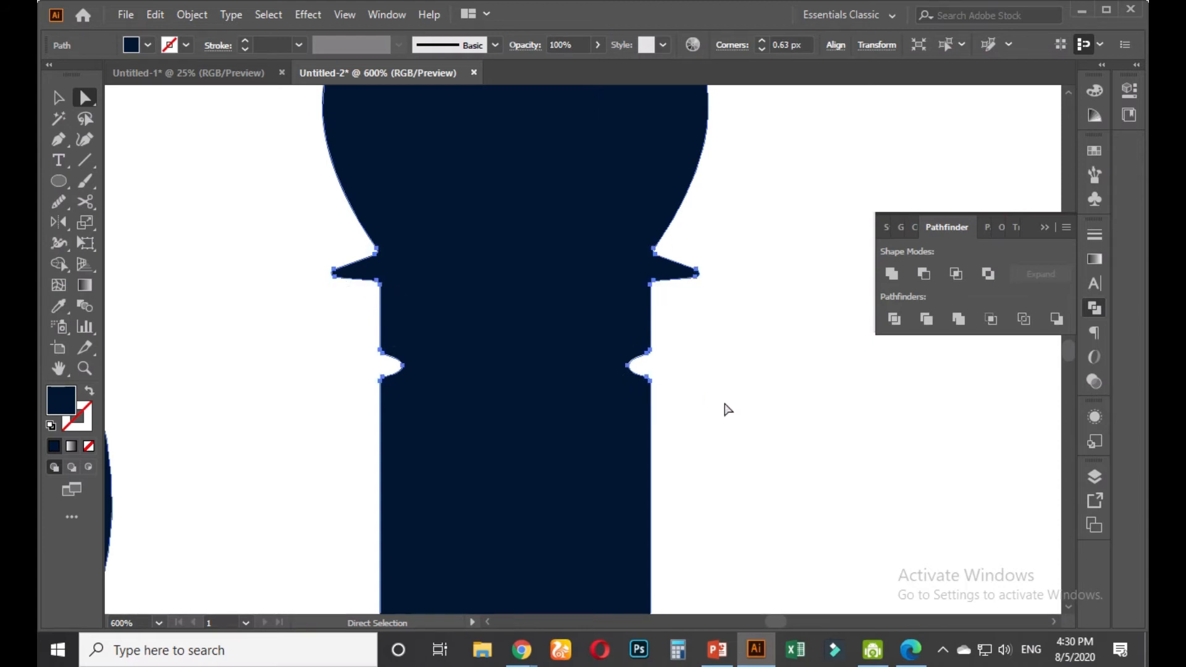
{"action": "left_click", "coordinate": [725, 408]}
{"action": "scroll", "coordinate": [726, 409], "scroll_direction": "down", "scroll_amount": 2}
{"action": "scroll", "coordinate": [729, 410], "scroll_direction": "down", "scroll_amount": 4}
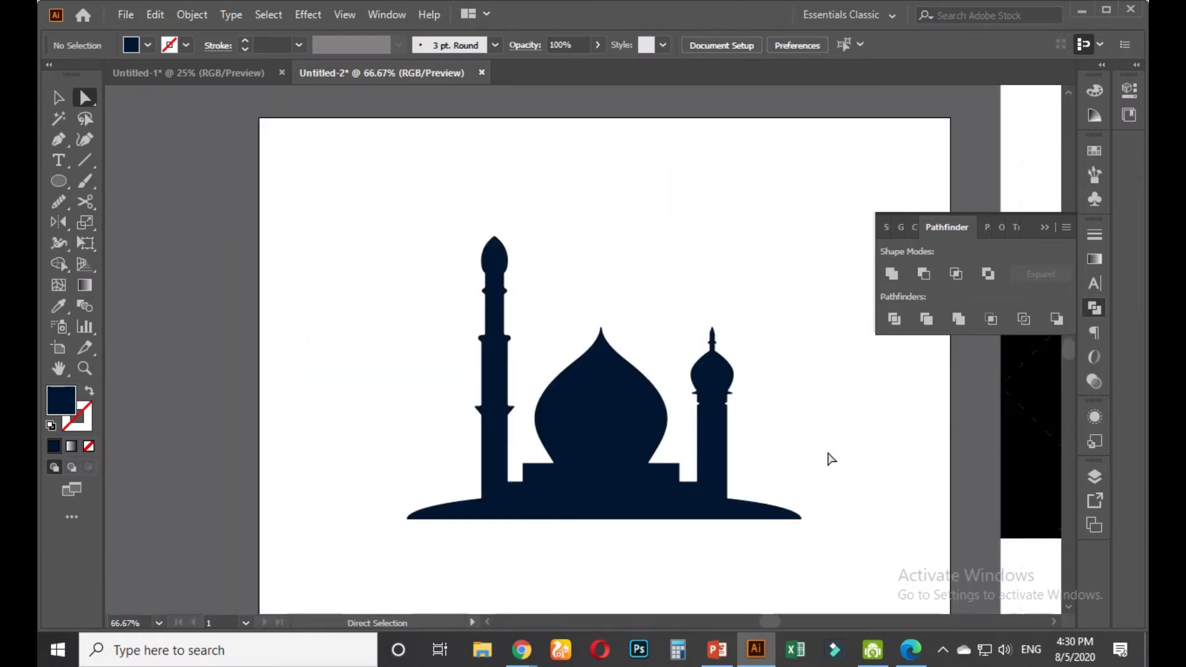
Examine the church logo reference's name and tagline layout and compare it with the mosque silhouette
{"action": "left_click_drag", "start_coordinate": [824, 453], "coordinate": [727, 406]}
{"action": "left_click", "coordinate": [59, 97]}
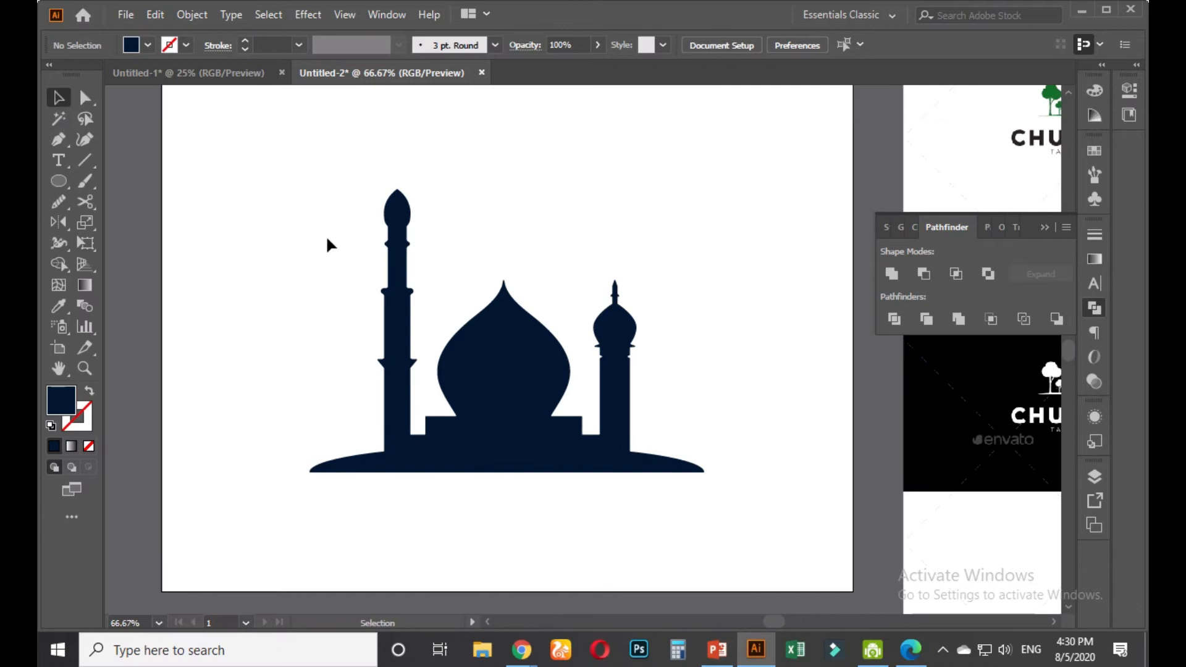
{"action": "left_click", "coordinate": [471, 370]}
{"action": "scroll", "coordinate": [519, 398], "scroll_direction": "down", "scroll_amount": 2}
{"action": "left_click", "coordinate": [685, 413]}
{"action": "scroll", "coordinate": [710, 414], "scroll_direction": "up", "scroll_amount": 4}
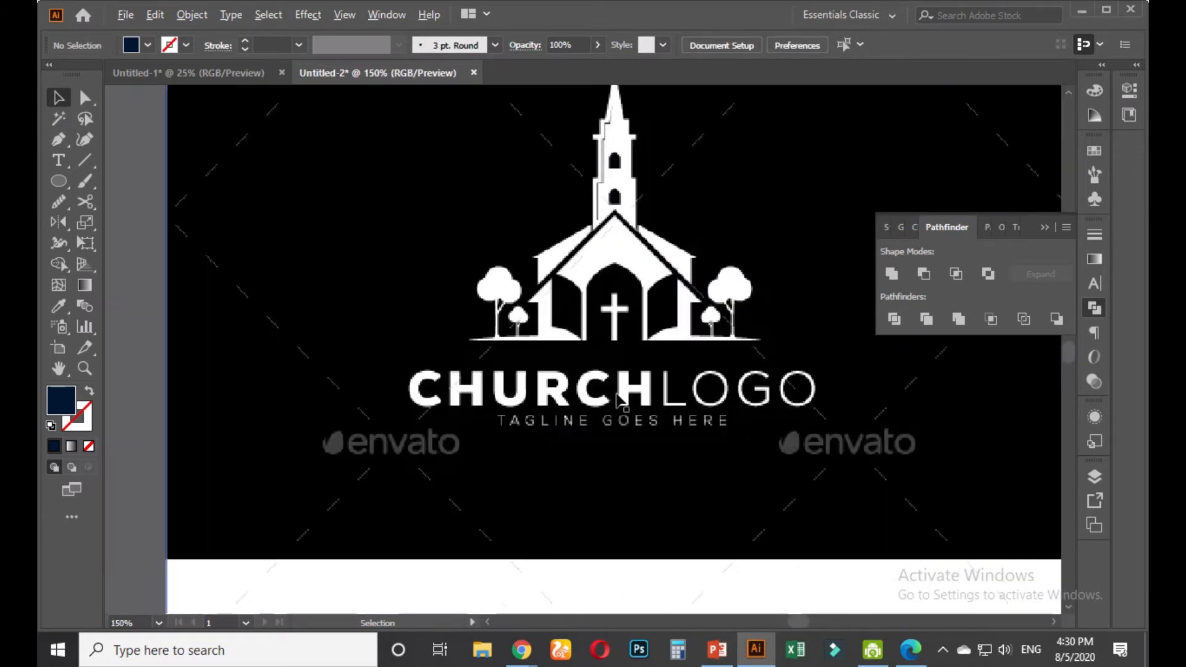
{"action": "scroll", "coordinate": [619, 400], "scroll_direction": "down", "scroll_amount": 3}
{"action": "scroll", "coordinate": [351, 417], "scroll_direction": "left", "scroll_amount": 3}
{"action": "left_click", "coordinate": [312, 417]}
{"action": "left_click", "coordinate": [311, 388], "text": "shift"}
{"action": "left_click", "coordinate": [289, 395]}
{"action": "left_click_drag", "start_coordinate": [288, 396], "coordinate": [285, 377]}
{"action": "left_click", "coordinate": [504, 373]}
{"action": "scroll", "coordinate": [410, 388], "scroll_direction": "down", "scroll_amount": 2}
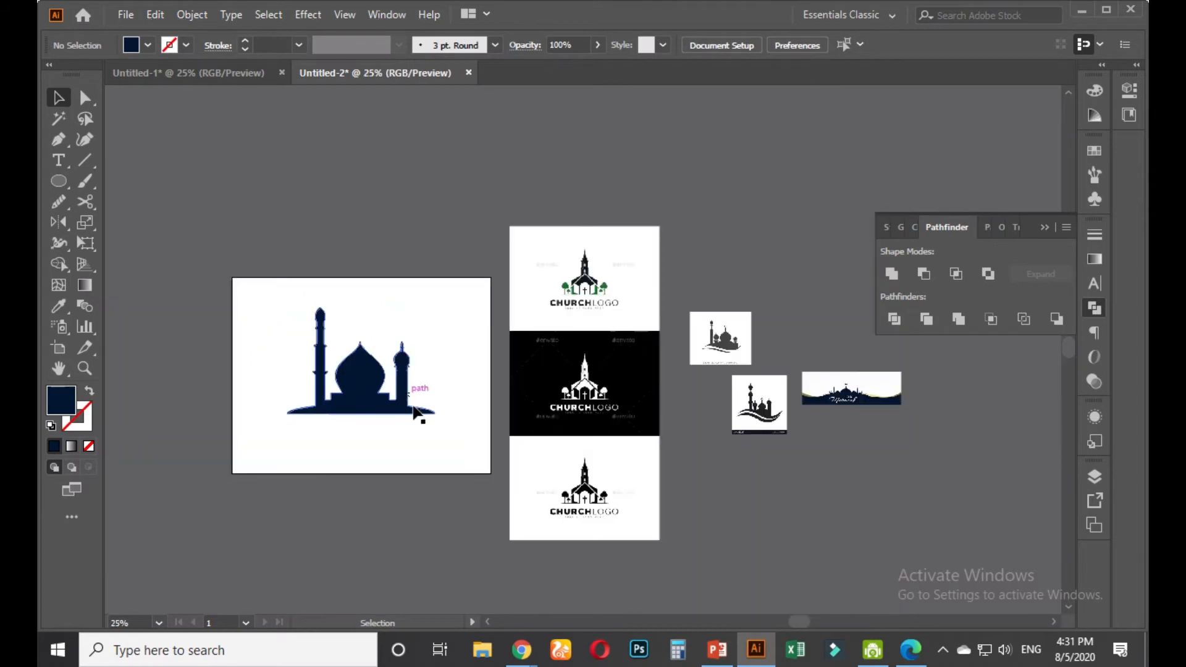
{"action": "scroll", "coordinate": [408, 415], "scroll_direction": "up", "scroll_amount": 2}
{"action": "left_click_drag", "start_coordinate": [404, 437], "coordinate": [454, 452]}
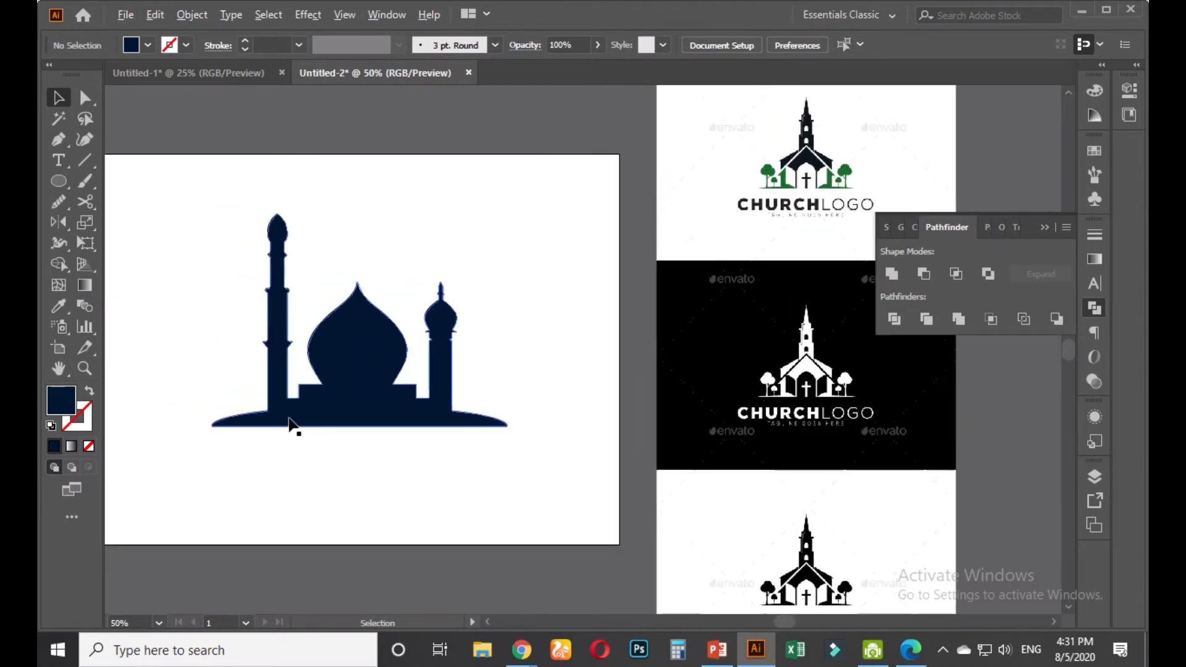
Add a placeholder text line below the mosque's base and enlarge it to about 75 pt
{"action": "scroll", "coordinate": [290, 422], "scroll_direction": "up", "scroll_amount": 1}
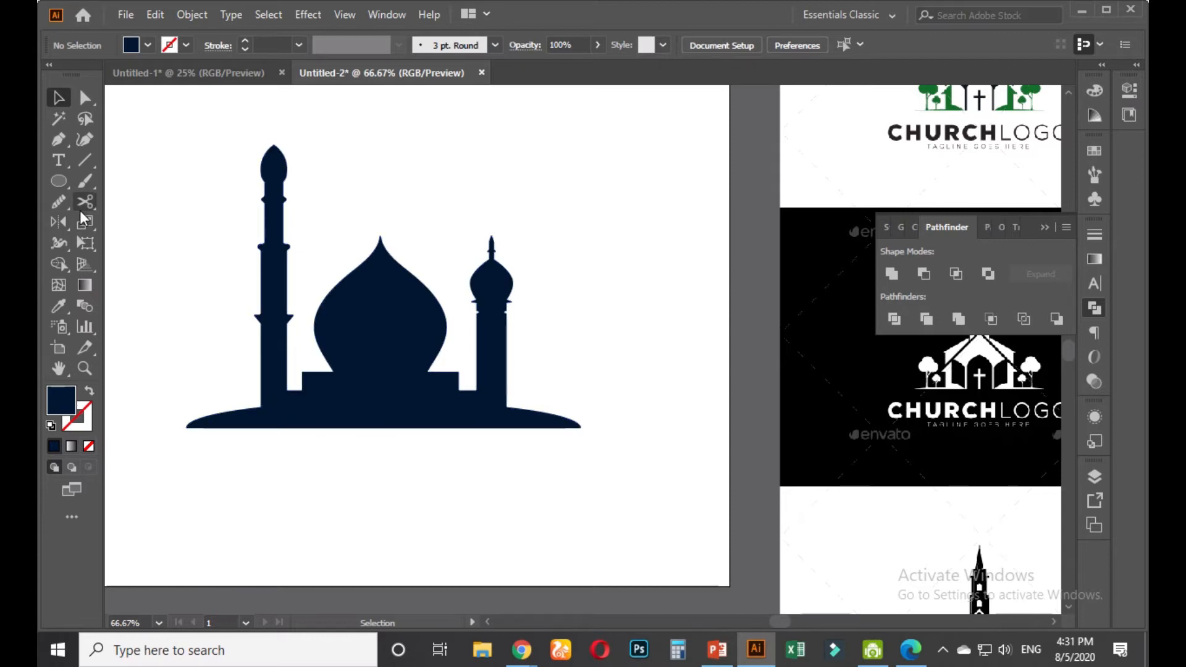
{"action": "left_click_drag", "start_coordinate": [608, 346], "coordinate": [617, 347]}
{"action": "left_click", "coordinate": [58, 160]}
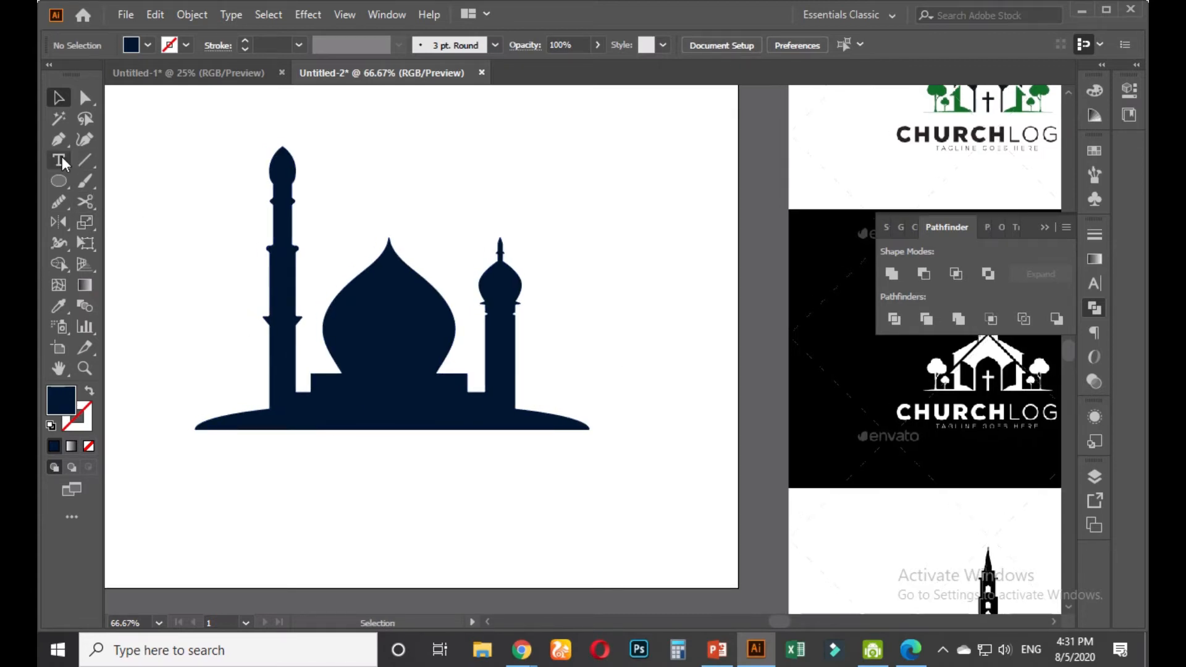
{"action": "left_click", "coordinate": [275, 489]}
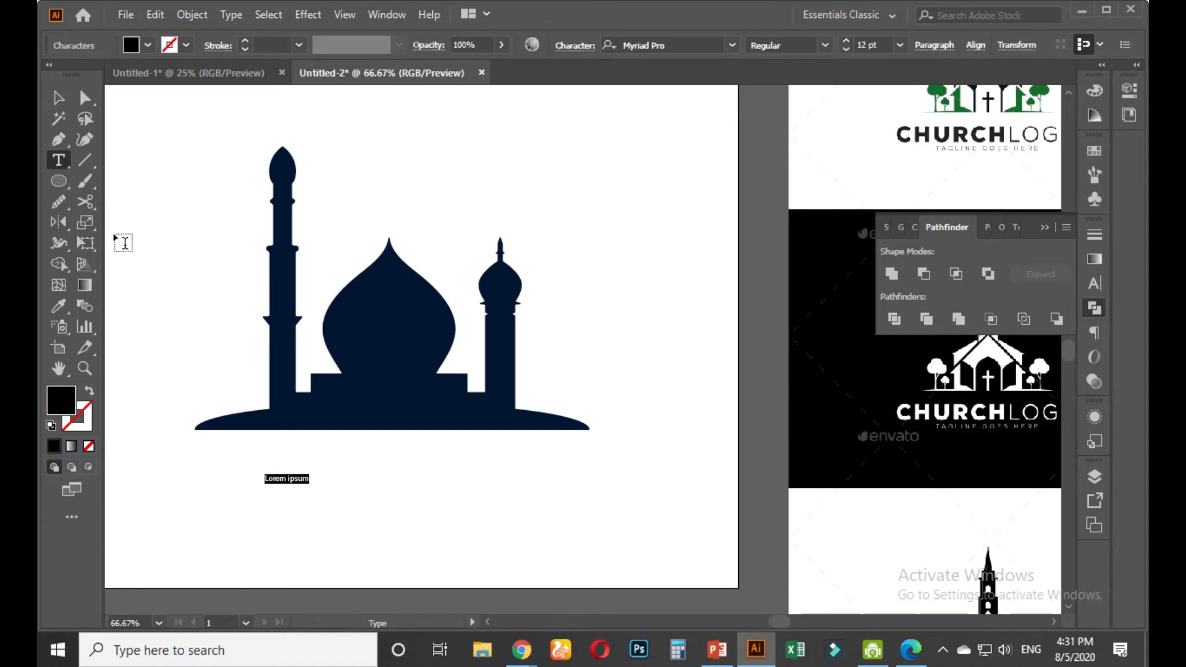
{"action": "key", "text": "Escape"}
{"action": "left_click_drag", "start_coordinate": [309, 484], "coordinate": [359, 488]}
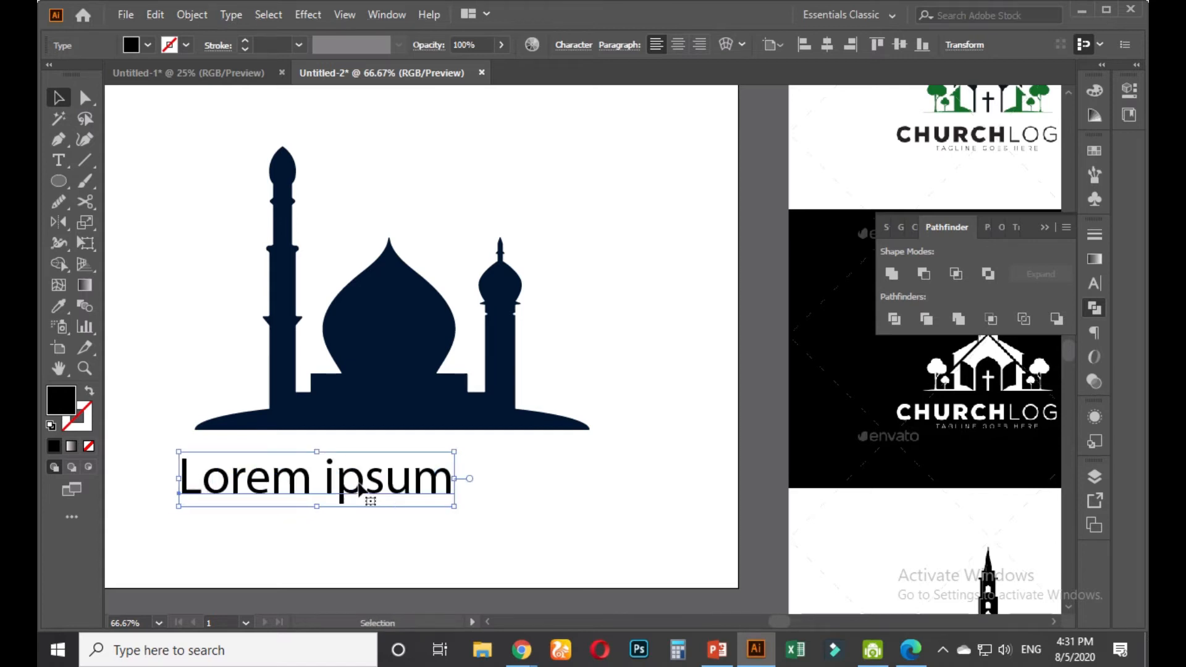
Set the whole placeholder text's font to Roboto in the Black style
{"action": "double_click", "coordinate": [359, 487]}
{"action": "key", "text": "ctrl+a"}
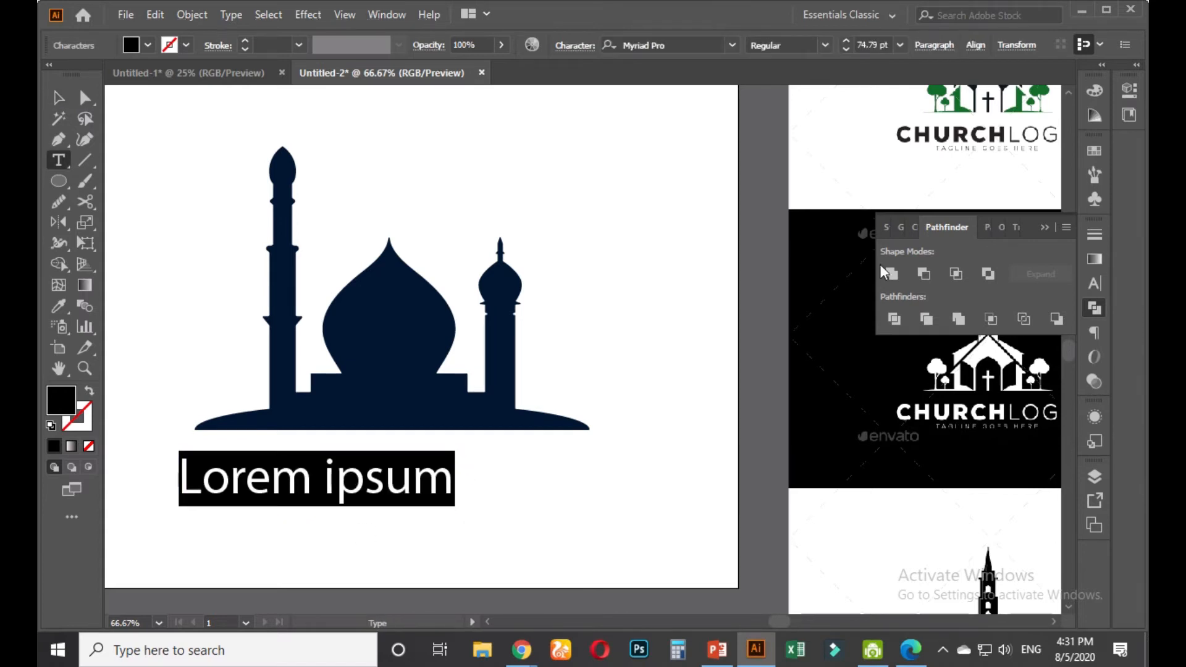
{"action": "left_click", "coordinate": [1046, 223]}
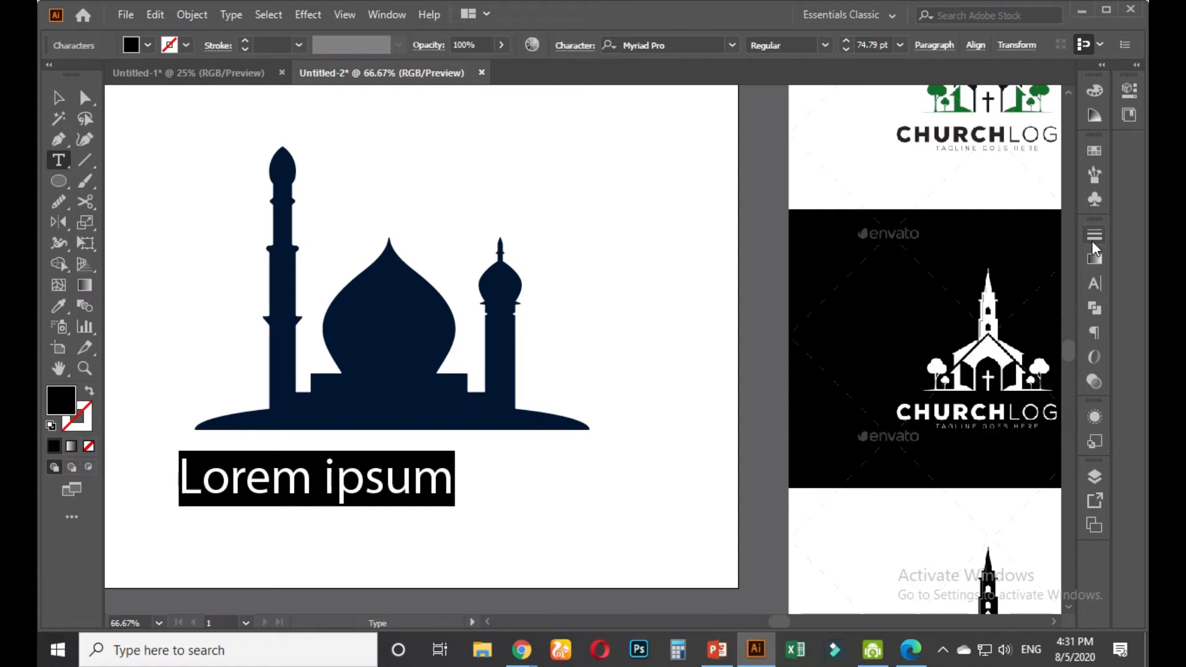
{"action": "left_click", "coordinate": [1089, 284]}
{"action": "left_click", "coordinate": [980, 254]}
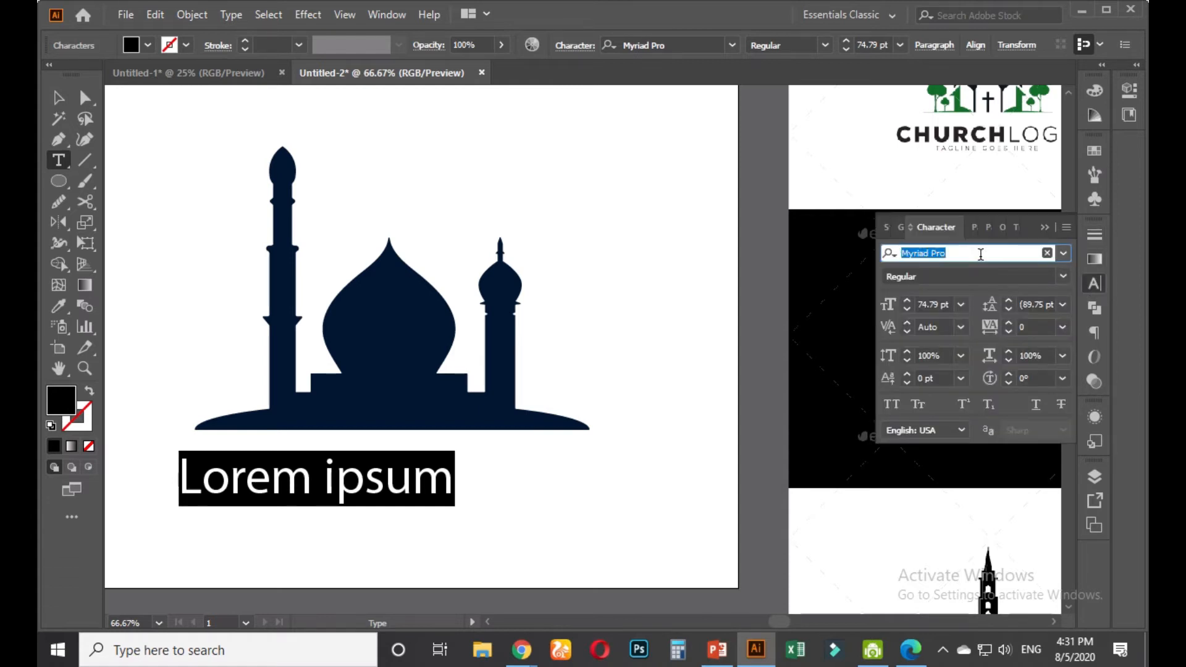
{"action": "type", "text": "roboto"}
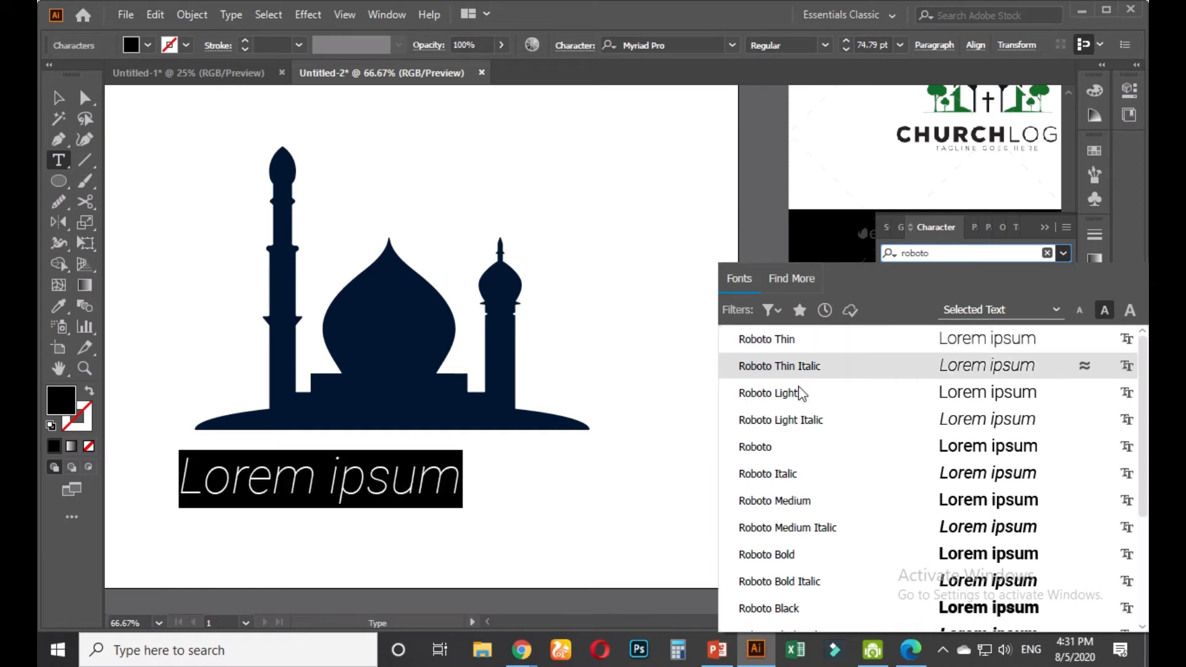
{"action": "left_click", "coordinate": [784, 473]}
{"action": "left_click", "coordinate": [1066, 275]}
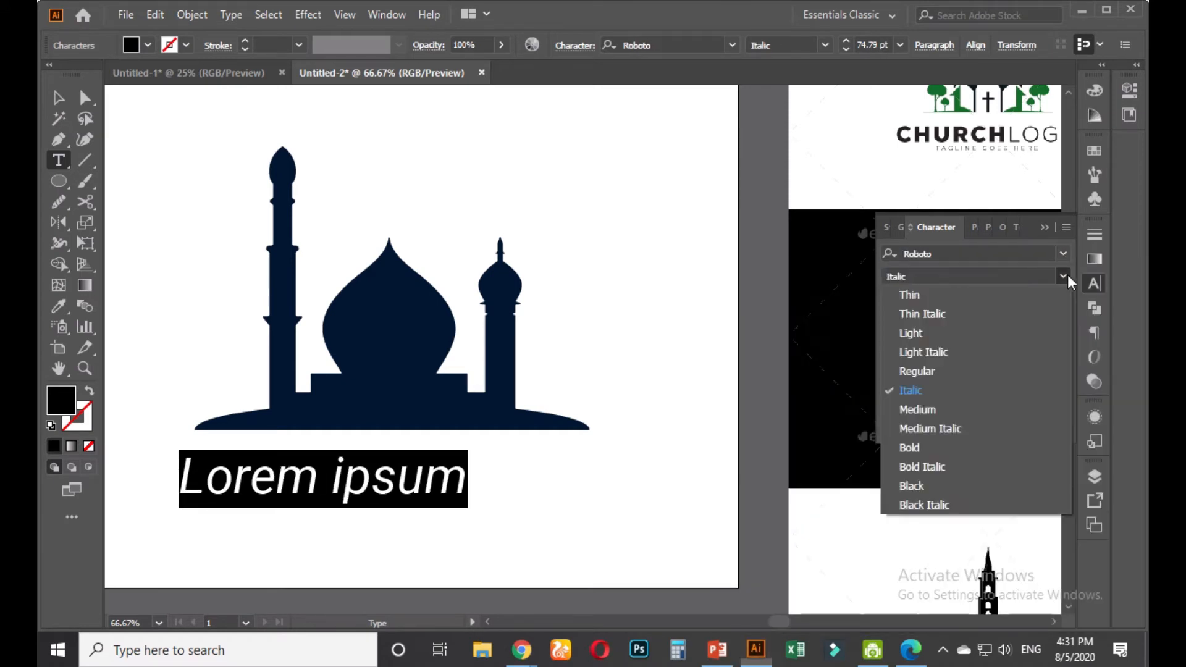
{"action": "left_click", "coordinate": [931, 482]}
Replace the placeholder text below the mosque with "MOSQUE LOGO"
{"action": "left_click", "coordinate": [333, 475]}
{"action": "key", "text": "ctrl+a"}
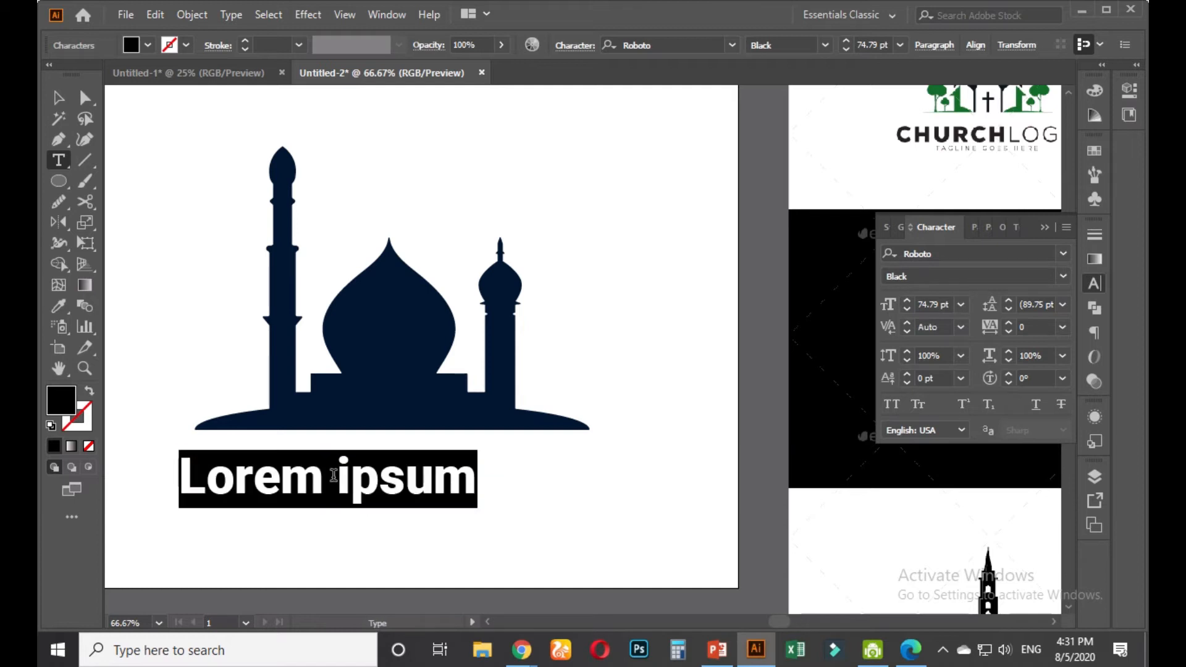
{"action": "type", "text": "MOSQ"}
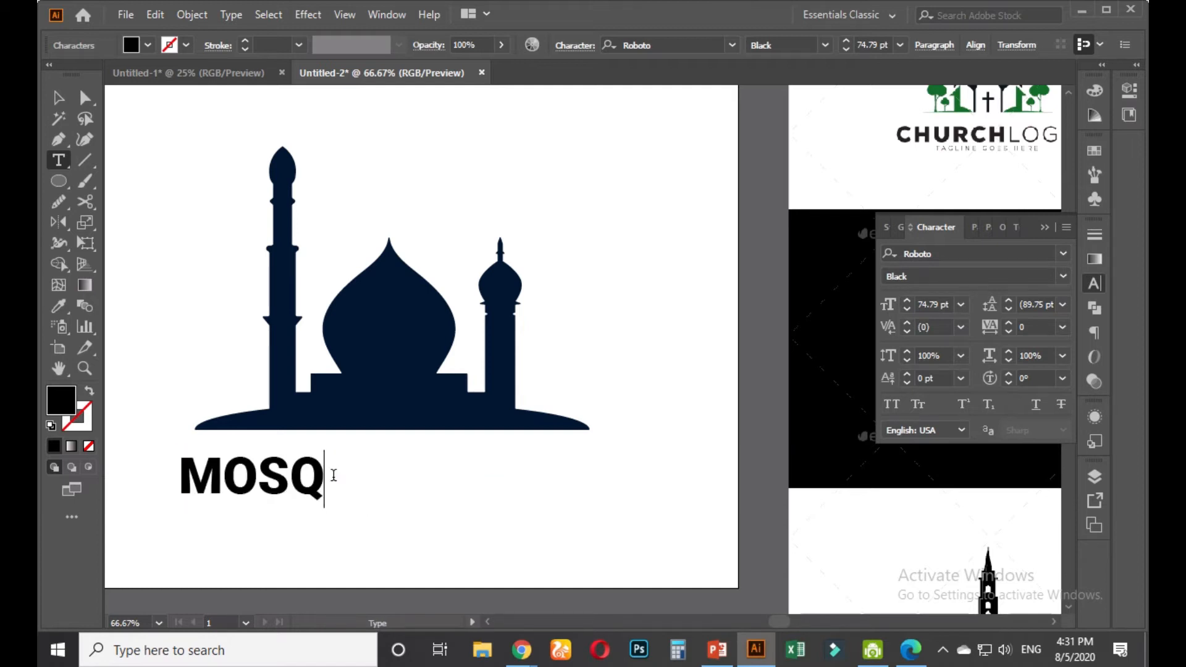
{"action": "type", "text": "UE LOGO"}
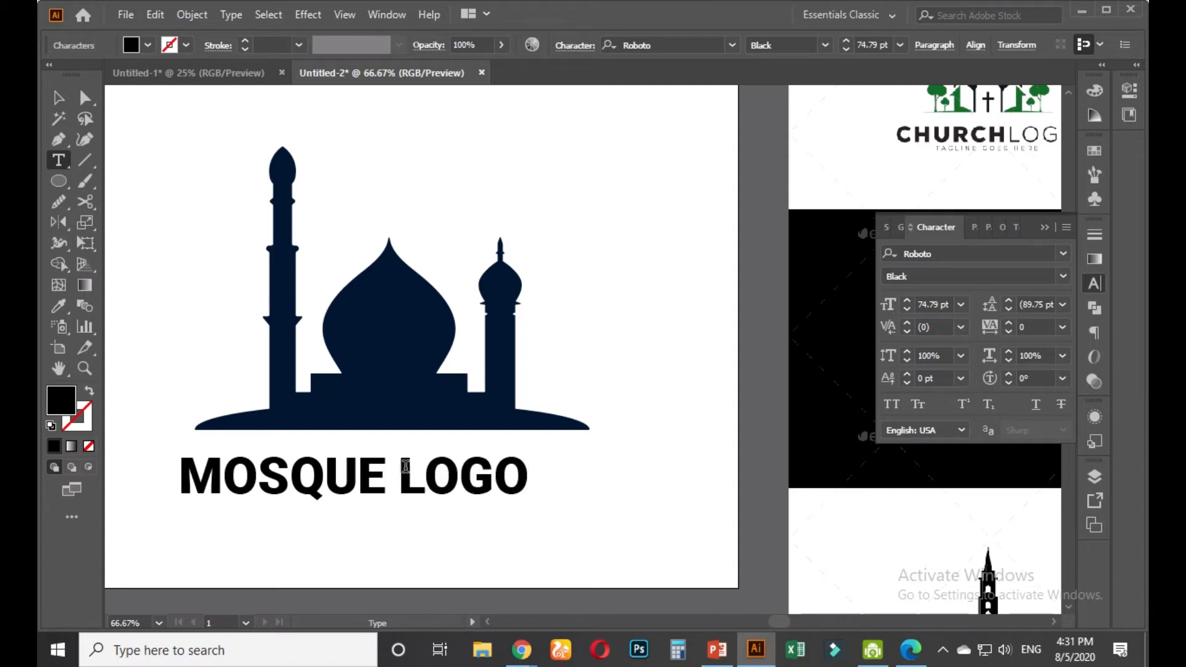
Set only the word "LOGO" to the Roboto Light style
{"action": "left_click_drag", "start_coordinate": [405, 466], "coordinate": [579, 470]}
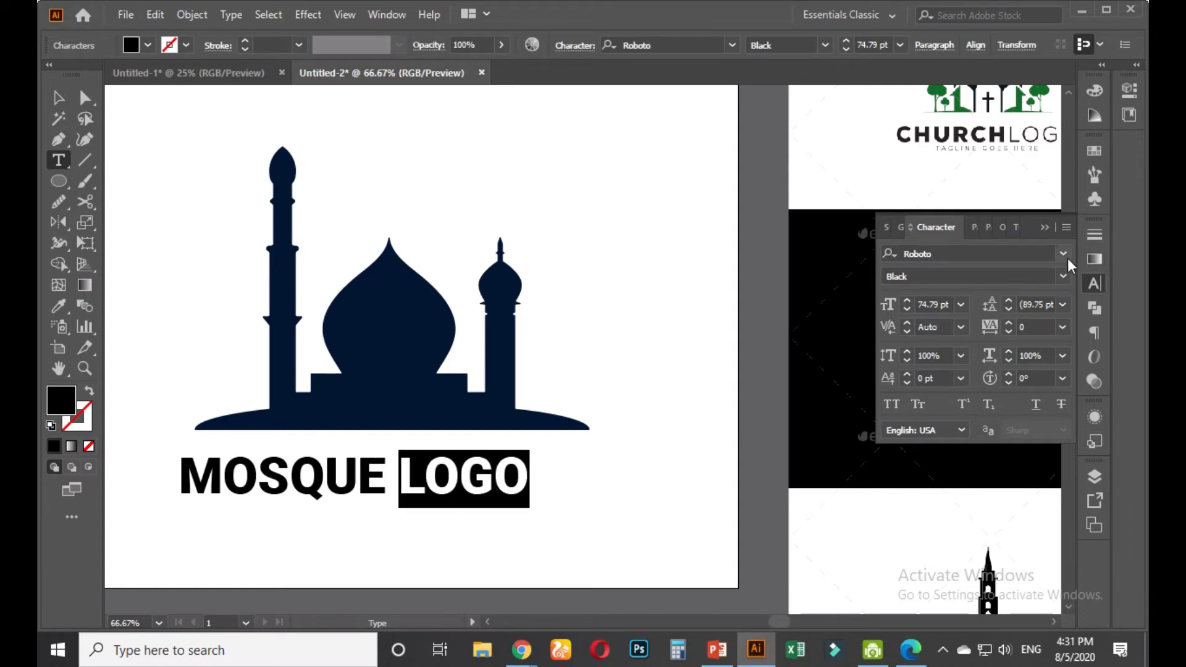
{"action": "left_click", "coordinate": [1062, 273]}
{"action": "left_click", "coordinate": [950, 336]}
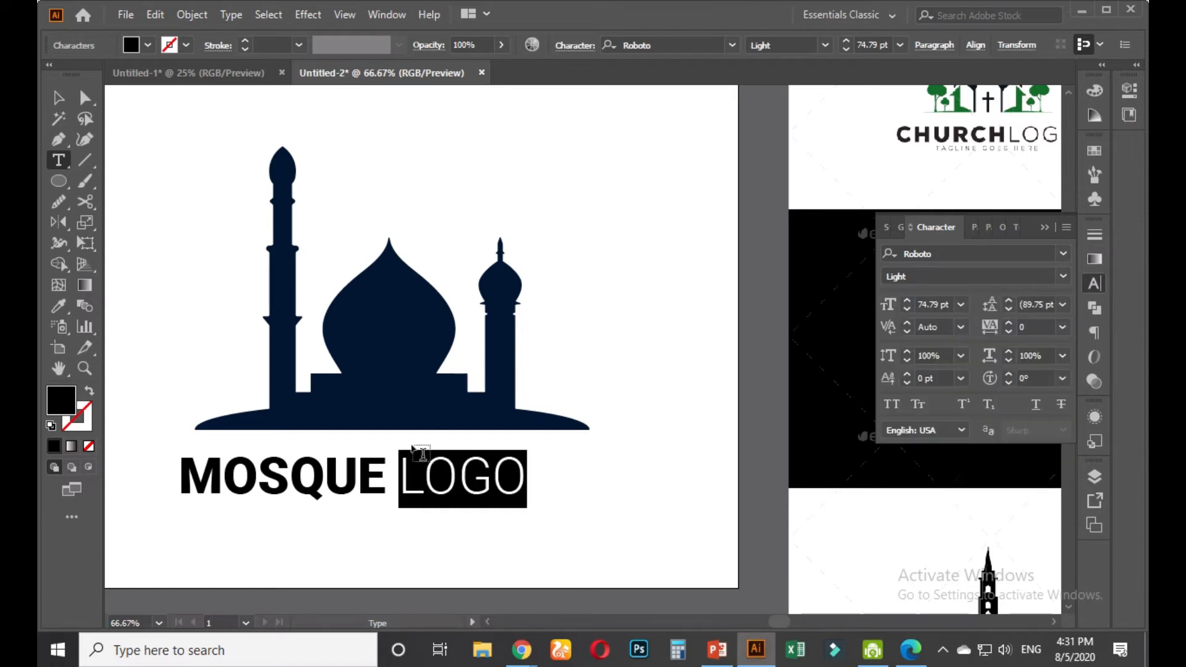
Recolor the word "MOSQUE" with the navy sampled from the silhouette, and deselect the text
{"action": "left_click_drag", "start_coordinate": [383, 464], "coordinate": [154, 479]}
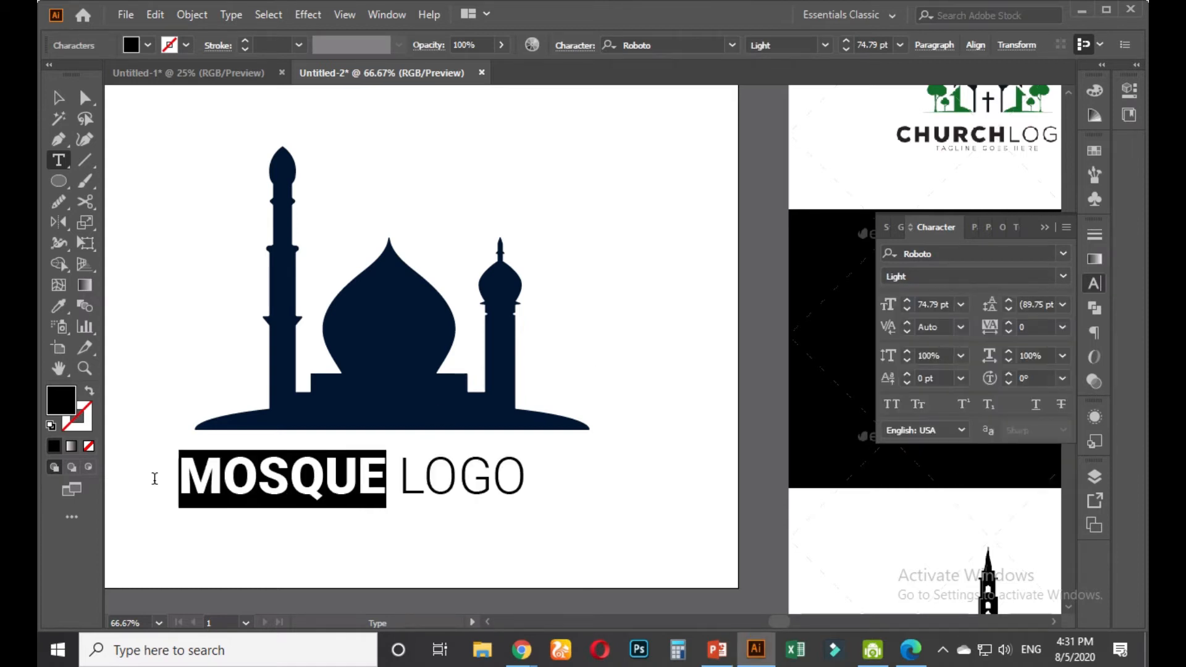
{"action": "left_click", "coordinate": [58, 305]}
{"action": "left_click", "coordinate": [361, 354]}
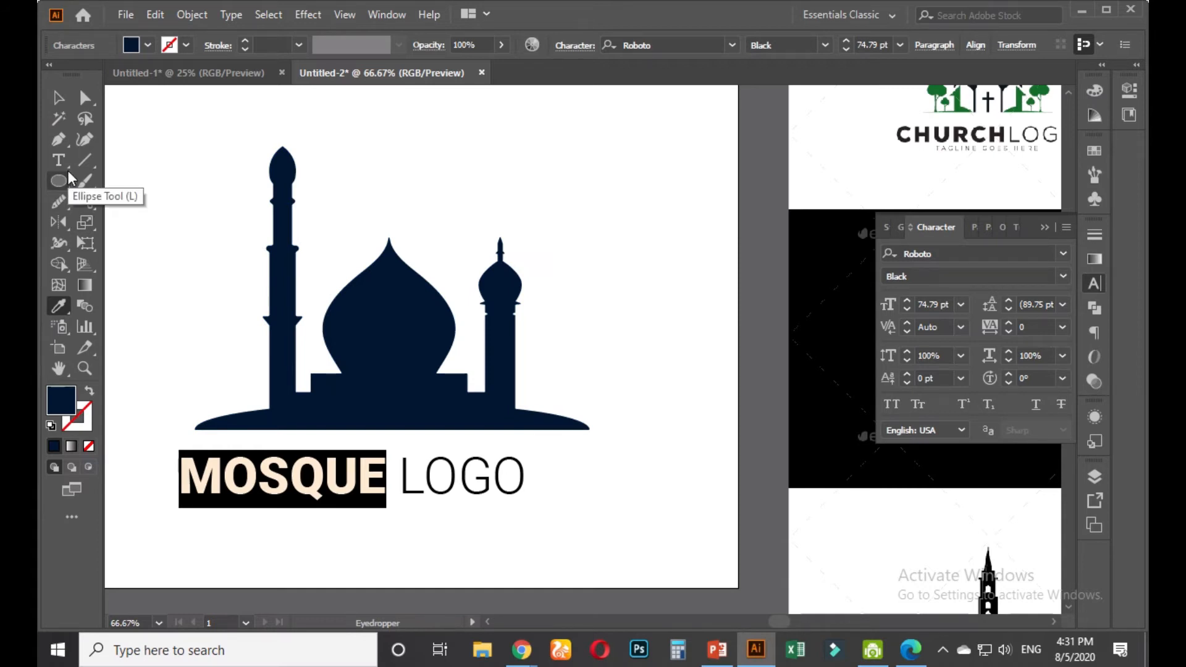
{"action": "left_click", "coordinate": [56, 100]}
{"action": "left_click", "coordinate": [597, 474]}
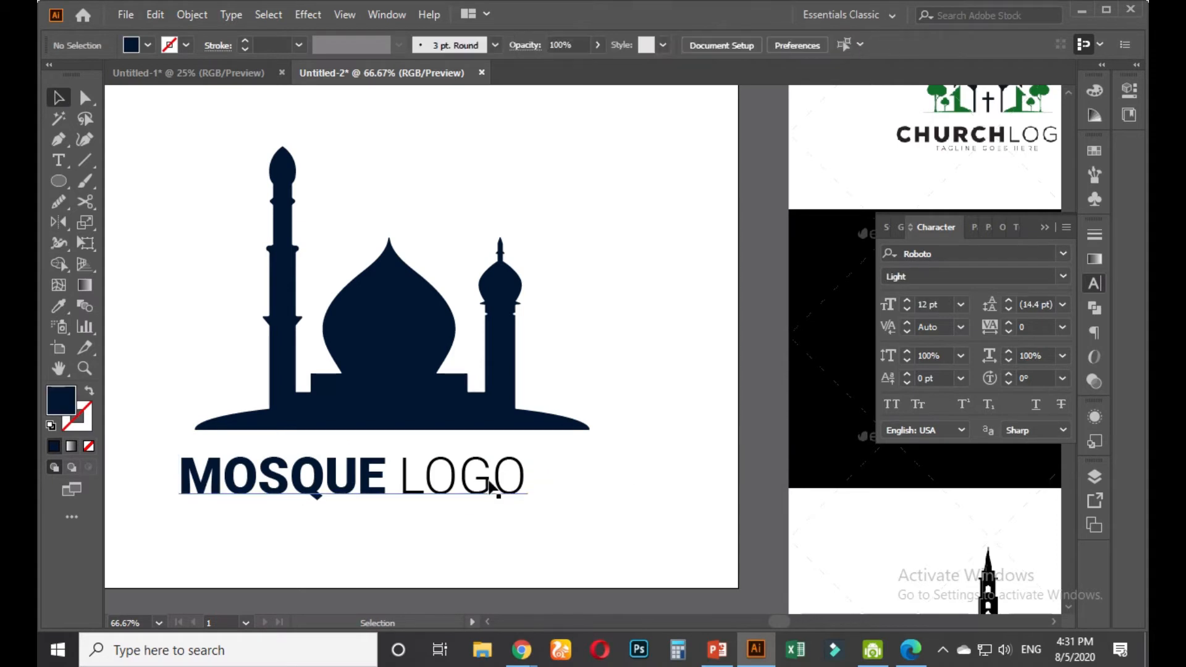
Change the fill of the word "LOGO" to dark gray #191919 and deselect the text
{"action": "left_click", "coordinate": [487, 481]}
{"action": "key", "text": "t"}
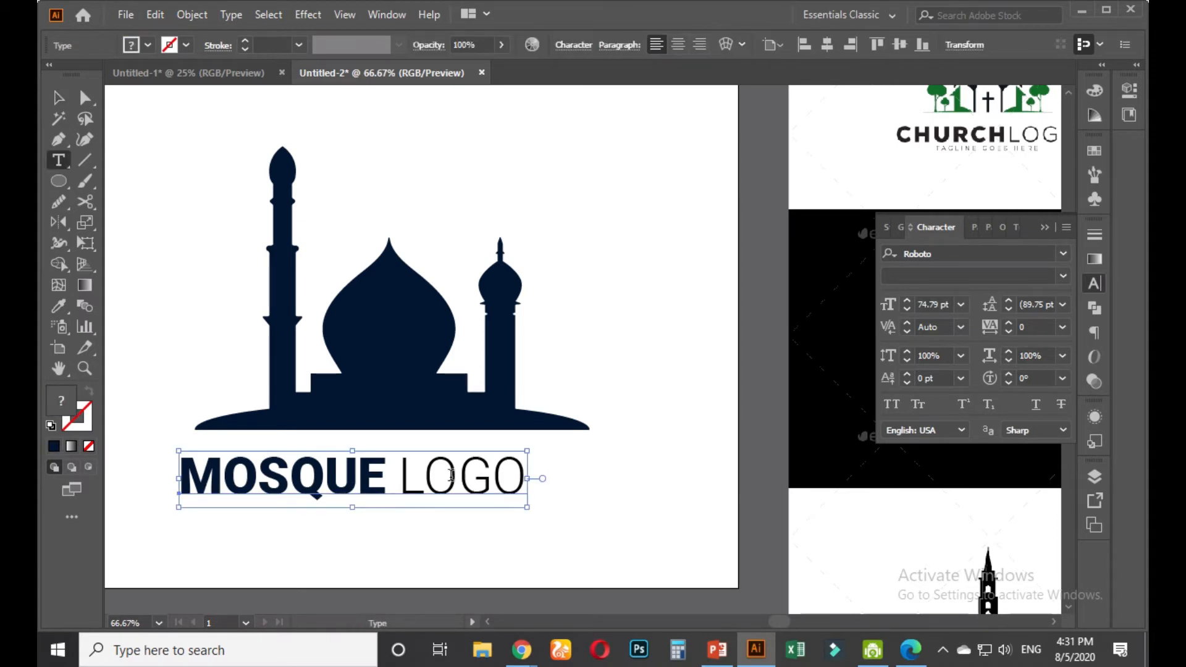
{"action": "left_click_drag", "start_coordinate": [400, 473], "coordinate": [559, 477]}
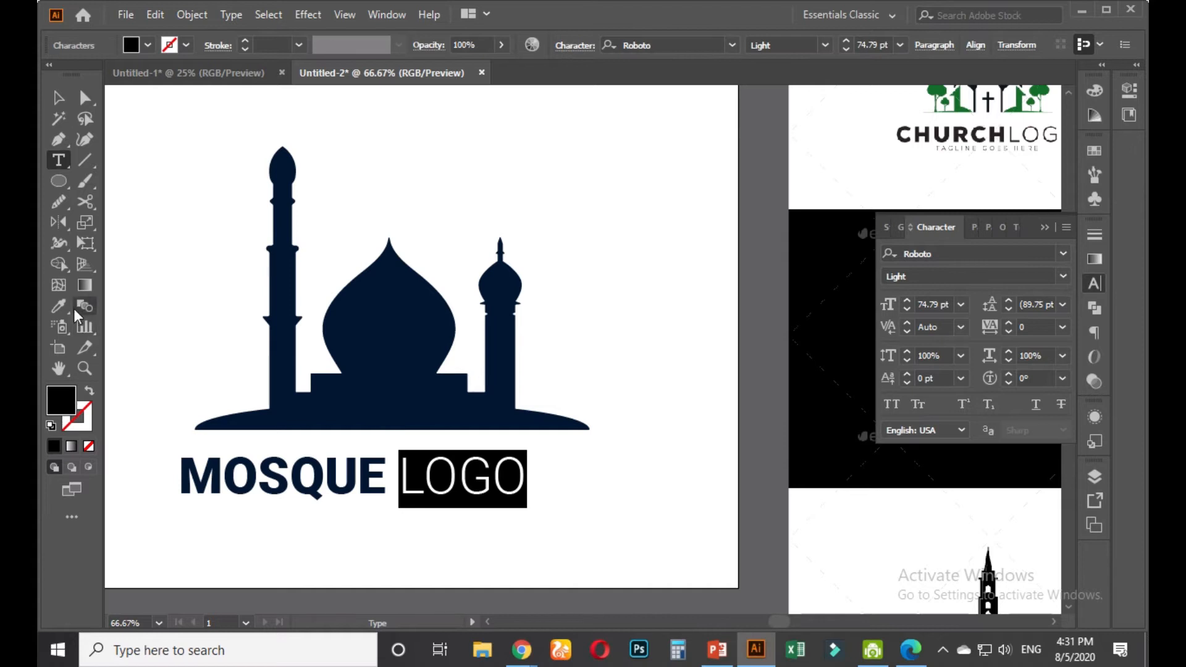
{"action": "double_click", "coordinate": [61, 399]}
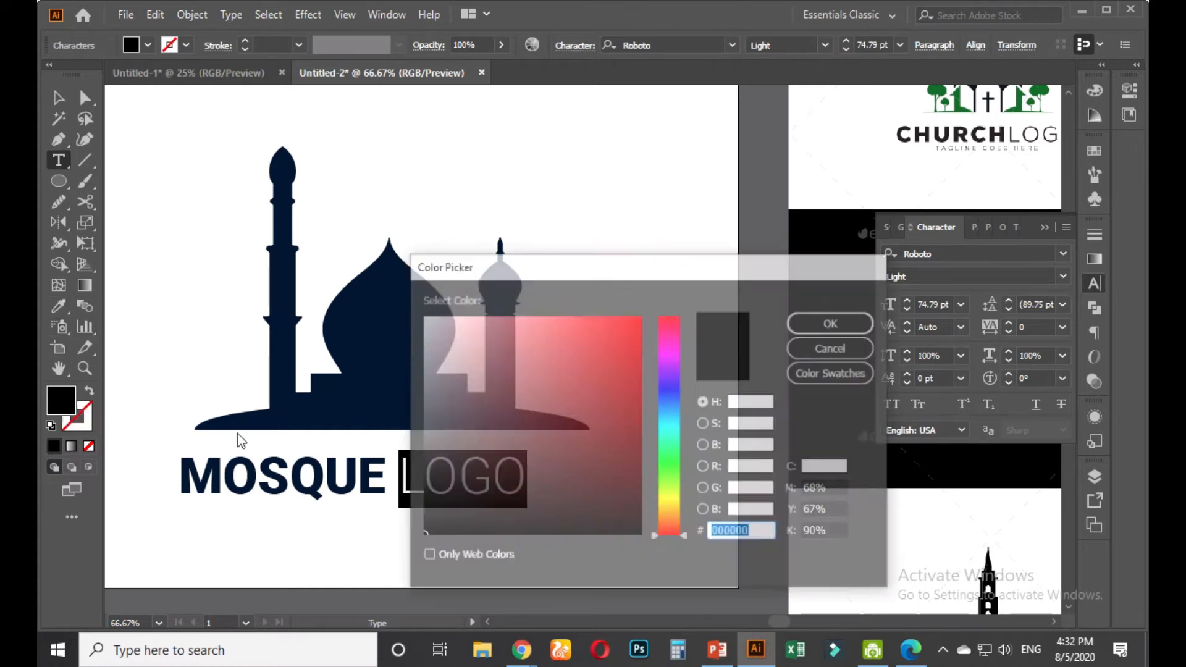
{"action": "type", "text": "212121"}
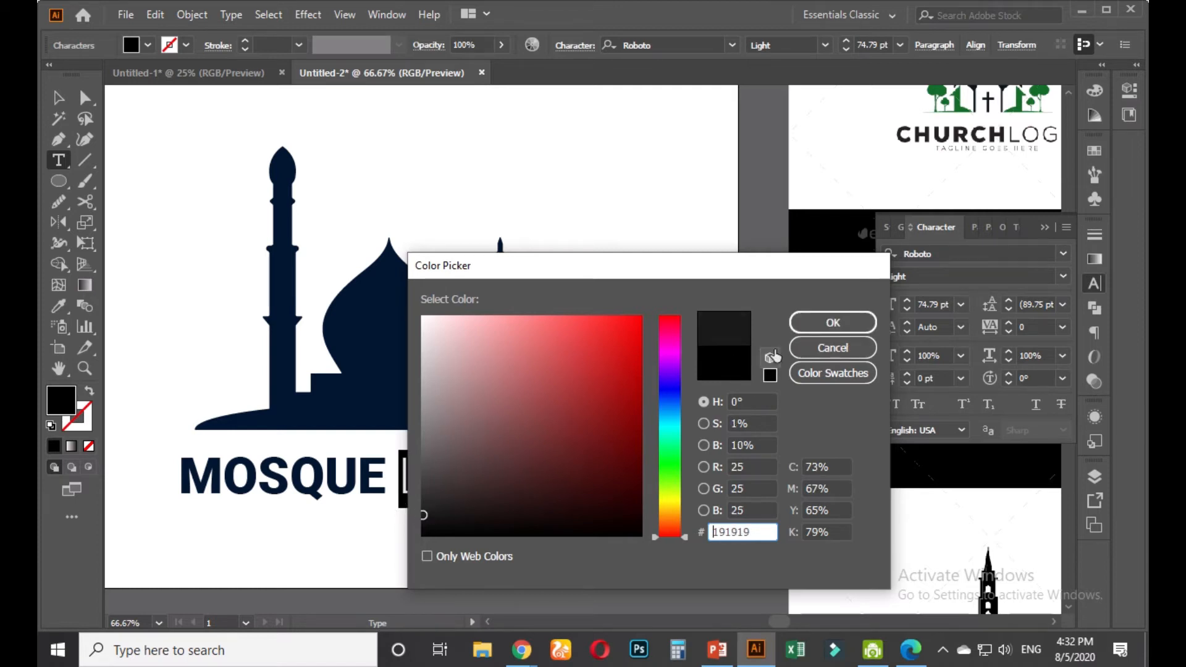
{"action": "left_click", "coordinate": [827, 324]}
{"action": "left_click", "coordinate": [60, 98]}
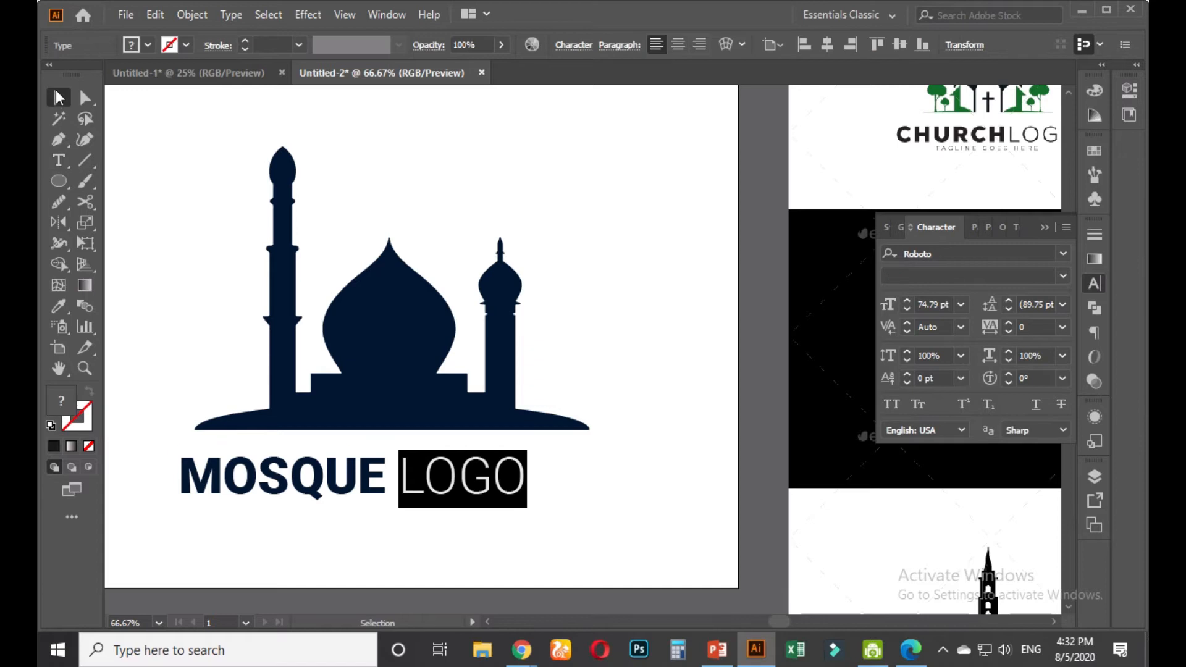
{"action": "left_click", "coordinate": [610, 391]}
Center the "MOSQUE LOGO" text horizontally on the artboard
{"action": "scroll", "coordinate": [613, 384], "scroll_direction": "down", "scroll_amount": 2}
{"action": "scroll", "coordinate": [613, 387], "scroll_direction": "down", "scroll_amount": 1}
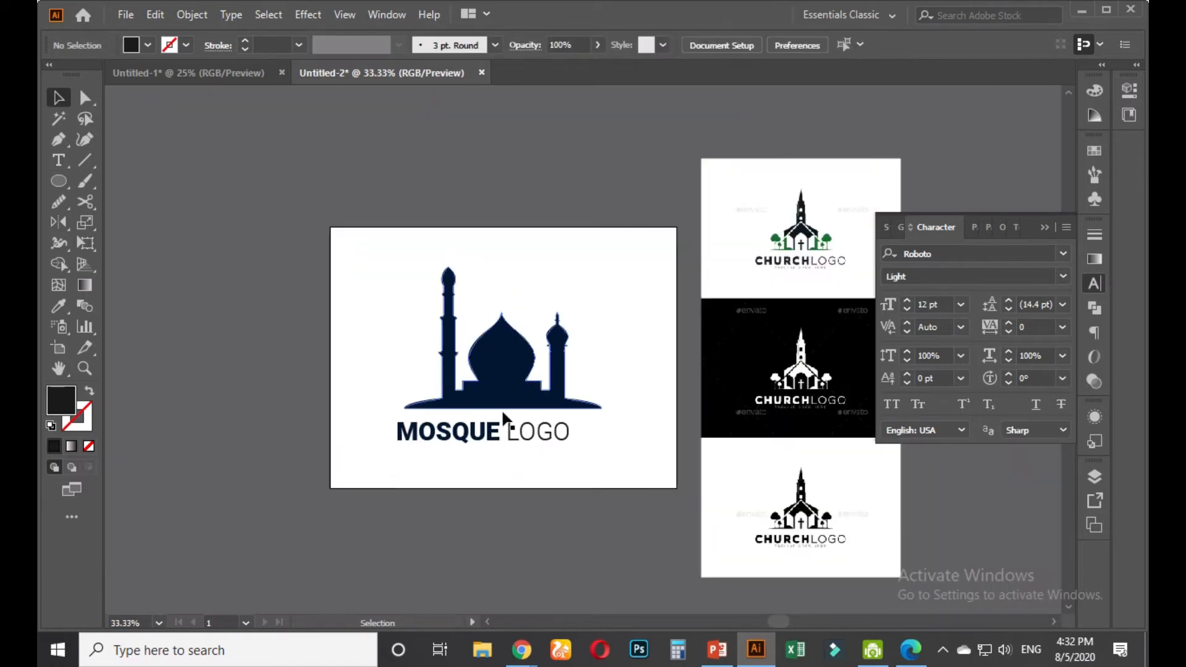
{"action": "left_click", "coordinate": [502, 426]}
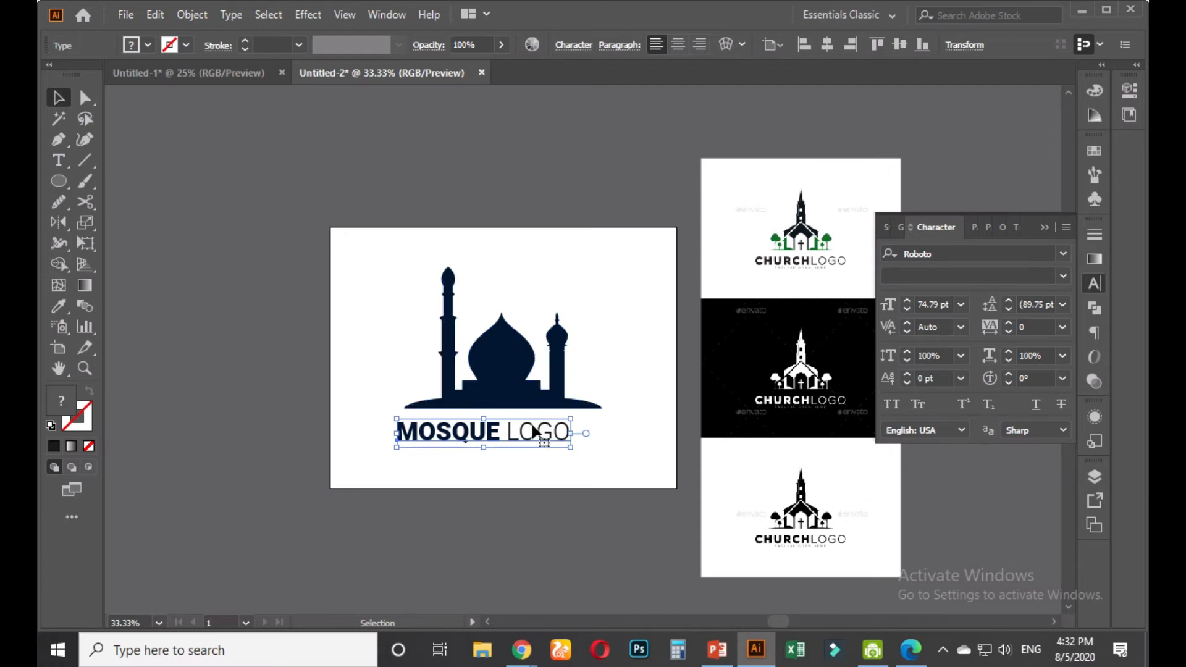
{"action": "scroll", "coordinate": [557, 450], "scroll_direction": "up", "scroll_amount": 1}
{"action": "right_click", "coordinate": [515, 420]}
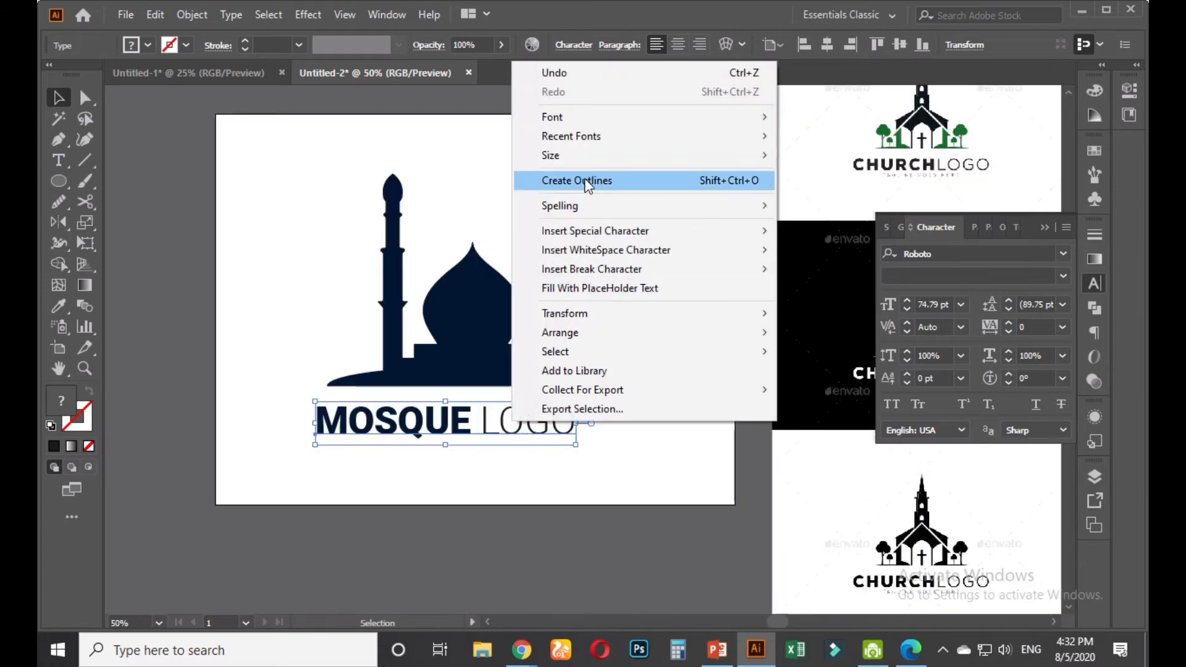
{"action": "left_click", "coordinate": [449, 432]}
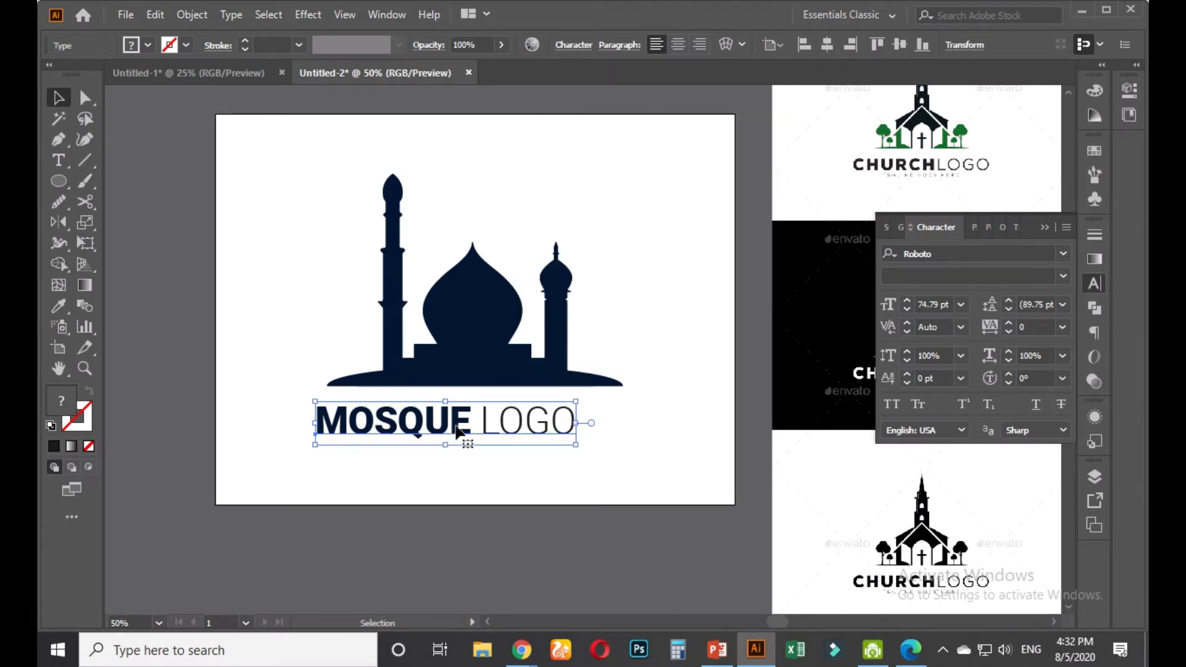
{"action": "left_click", "coordinate": [828, 44]}
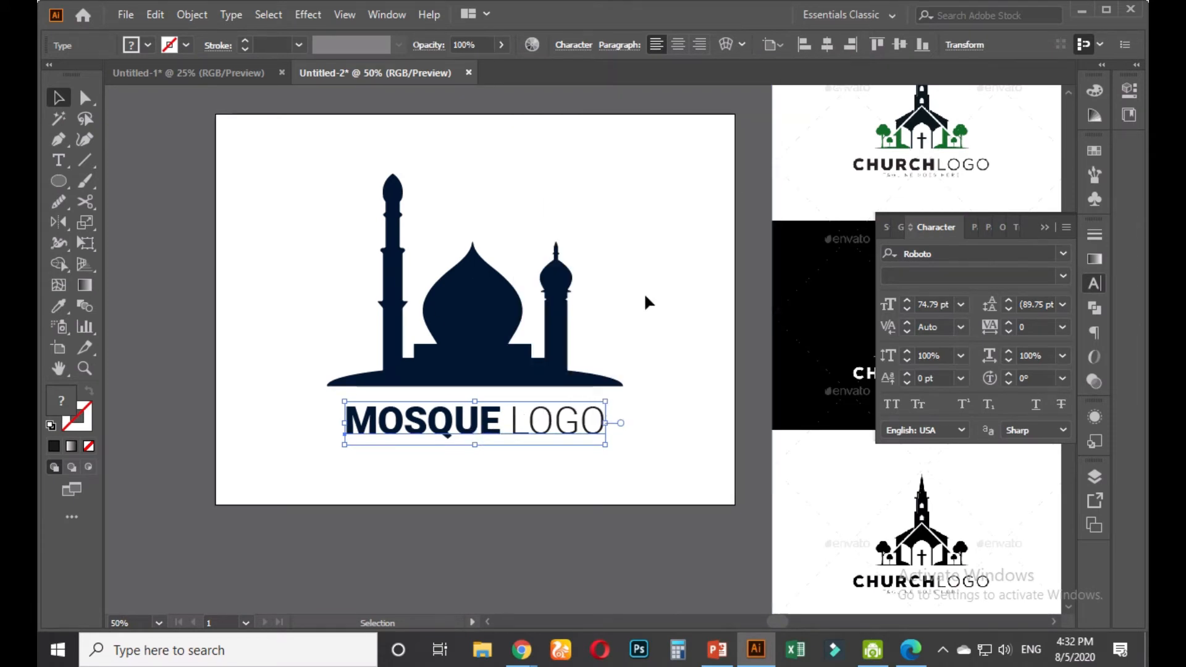
Scale the mosque silhouette down to slightly narrower than the text and move the text up close beneath its base
{"action": "left_click", "coordinate": [642, 296]}
{"action": "left_click", "coordinate": [480, 423]}
{"action": "left_click", "coordinate": [529, 358]}
{"action": "left_click_drag", "start_coordinate": [622, 174], "coordinate": [614, 194]}
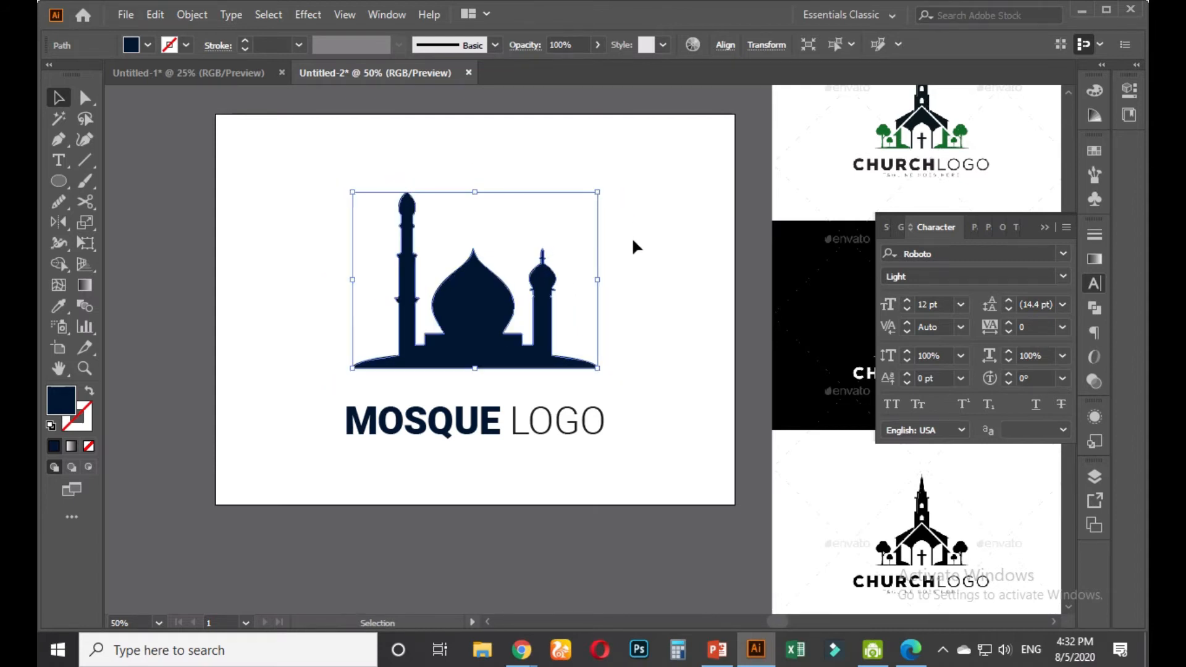
{"action": "left_click", "coordinate": [636, 264]}
{"action": "left_click_drag", "start_coordinate": [556, 419], "coordinate": [639, 374]}
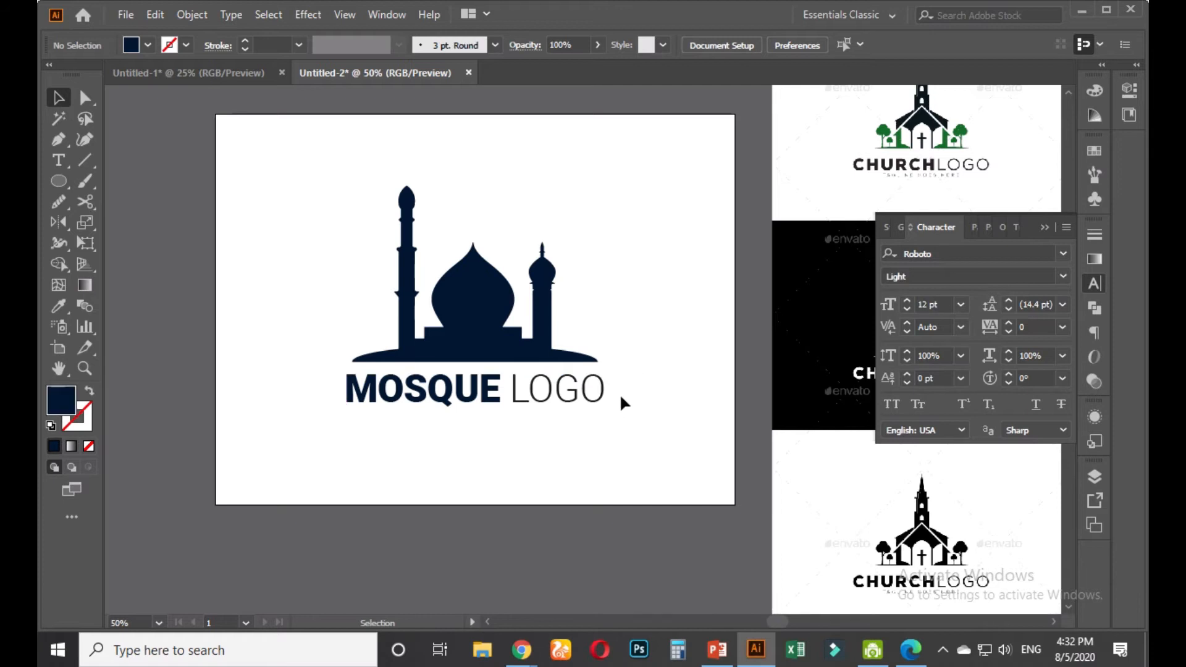
{"action": "scroll", "coordinate": [521, 417], "scroll_direction": "up", "scroll_amount": 2}
{"action": "left_click", "coordinate": [564, 436]}
{"action": "right_click", "coordinate": [549, 400]}
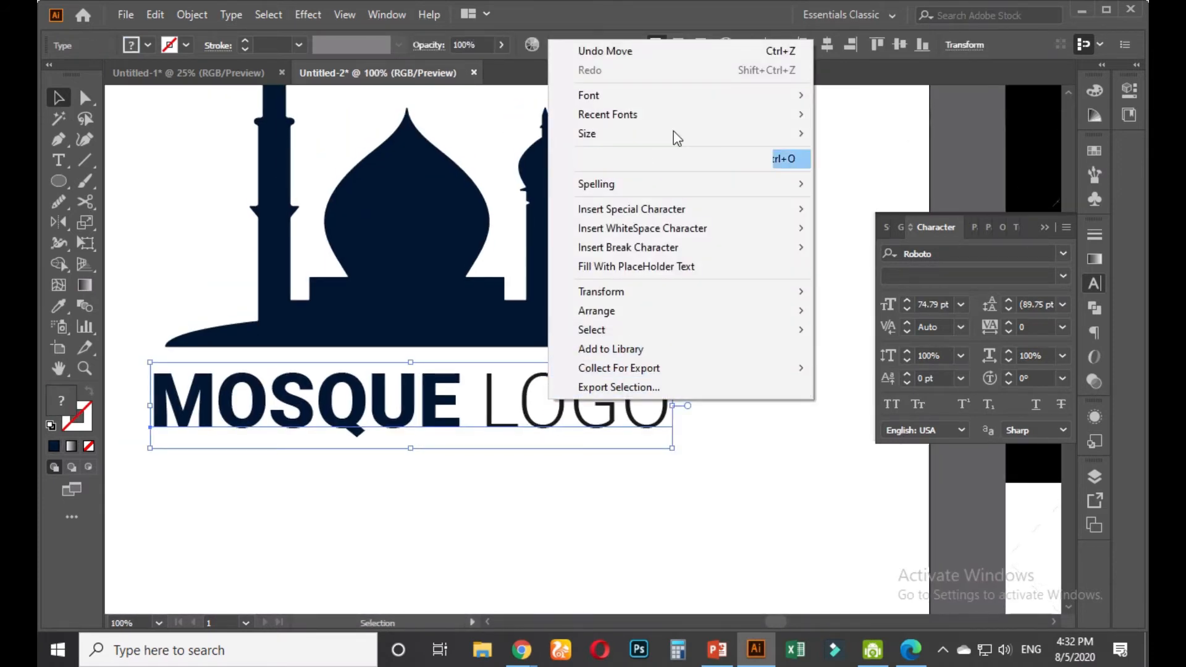
{"action": "left_click", "coordinate": [703, 429]}
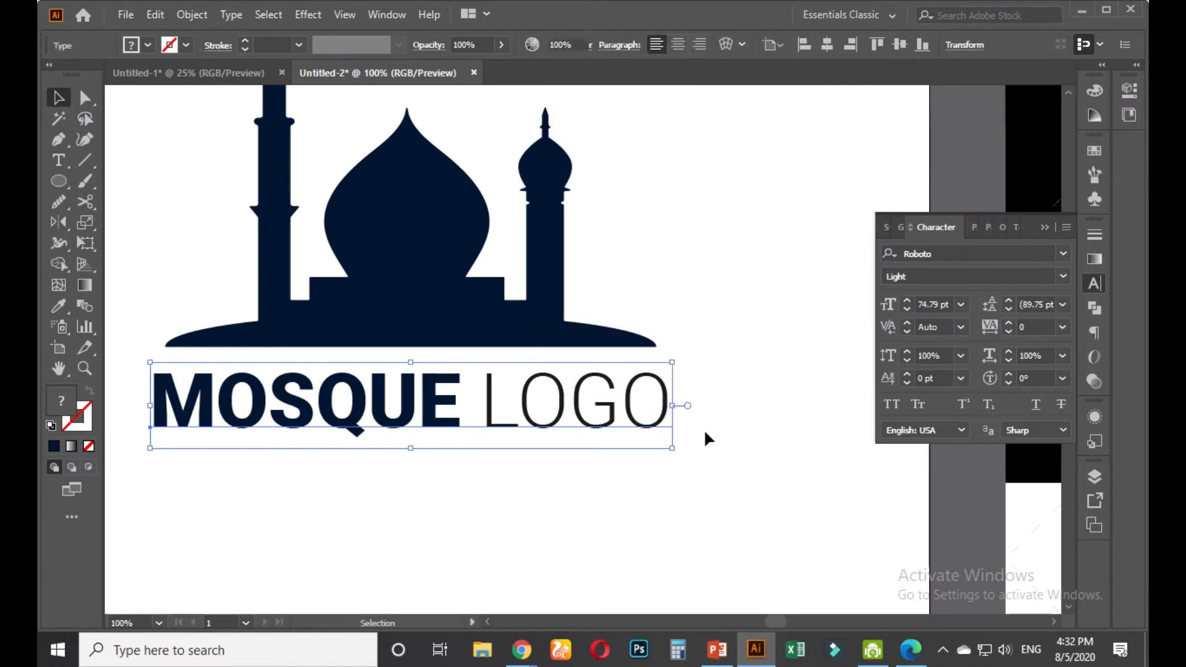
Duplicate the "MOSQUE LOGO" text directly beneath the original line
{"action": "left_click", "coordinate": [703, 429]}
{"action": "scroll", "coordinate": [695, 418], "scroll_direction": "down", "scroll_amount": 1}
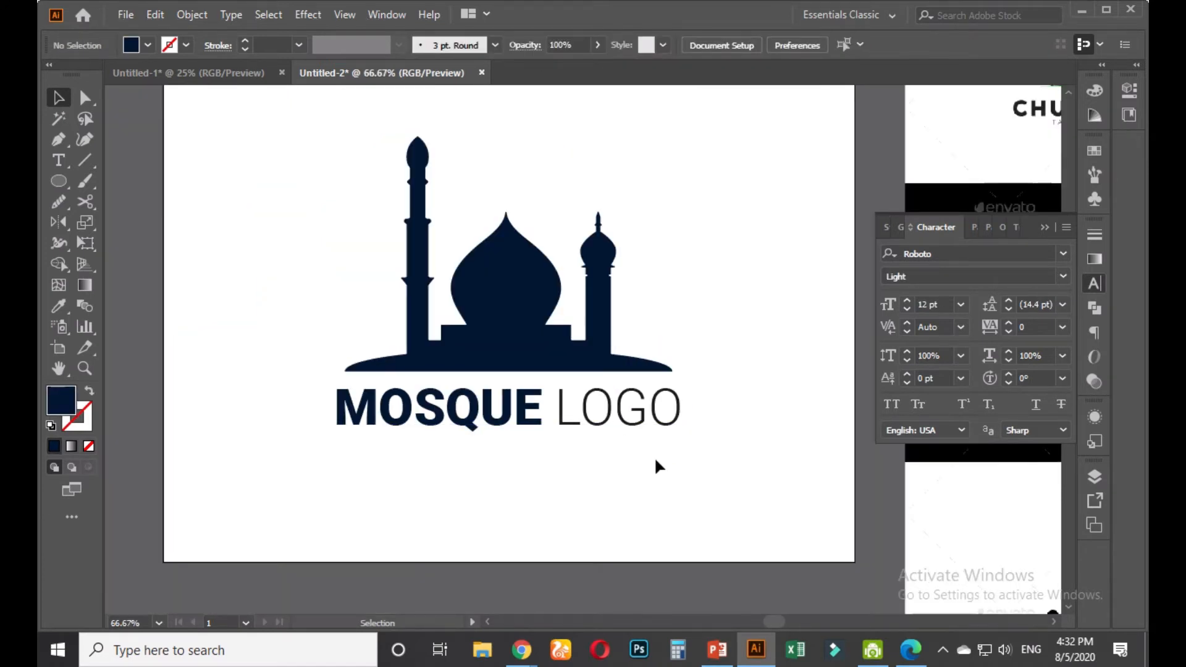
{"action": "left_click", "coordinate": [578, 425]}
{"action": "left_click_drag", "start_coordinate": [578, 424], "coordinate": [580, 472]}
Check the tagline in the church logo reference and set the lower text copy's font size to 40 pt
{"action": "scroll", "coordinate": [582, 492], "scroll_direction": "down", "scroll_amount": 2}
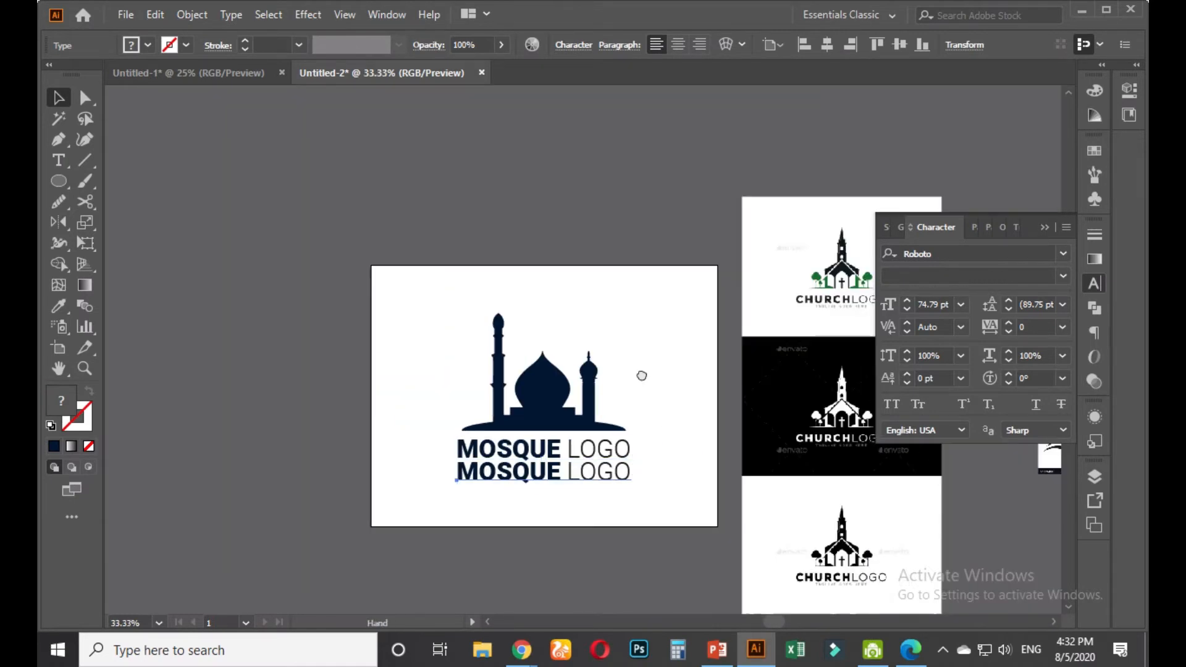
{"action": "left_click_drag", "start_coordinate": [641, 375], "coordinate": [378, 383]}
{"action": "scroll", "coordinate": [598, 337], "scroll_direction": "up", "scroll_amount": 4}
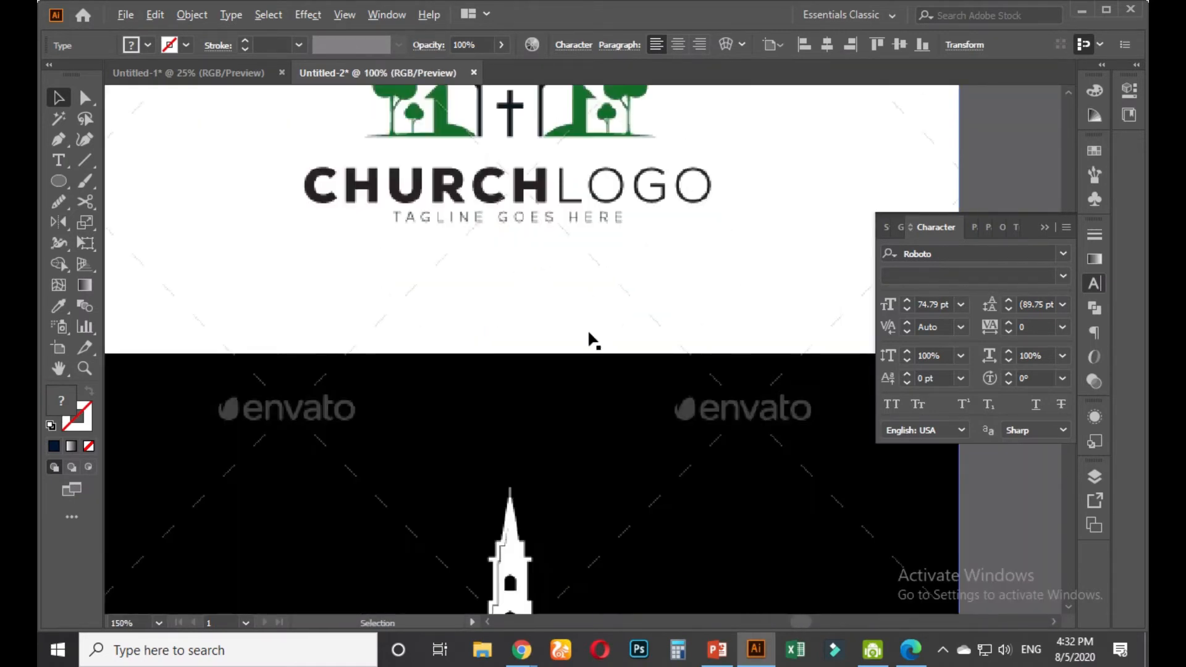
{"action": "scroll", "coordinate": [589, 332], "scroll_direction": "down", "scroll_amount": 5}
{"action": "left_click_drag", "start_coordinate": [402, 433], "coordinate": [486, 415]}
{"action": "scroll", "coordinate": [433, 421], "scroll_direction": "up", "scroll_amount": 4}
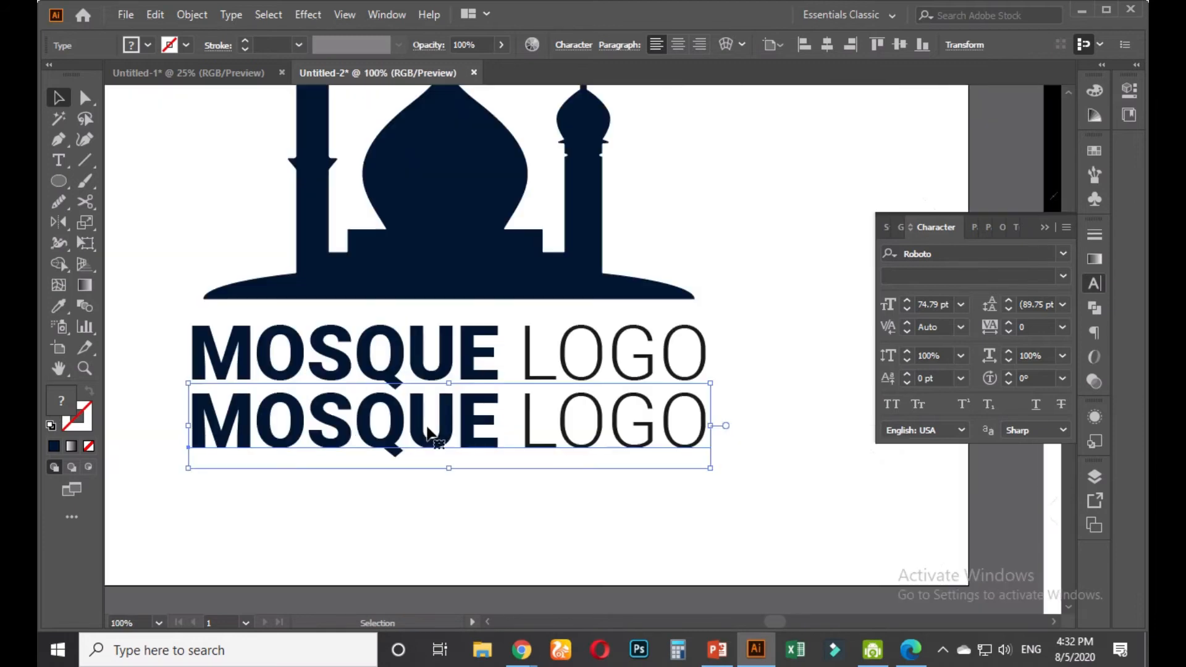
{"action": "left_click", "coordinate": [929, 303]}
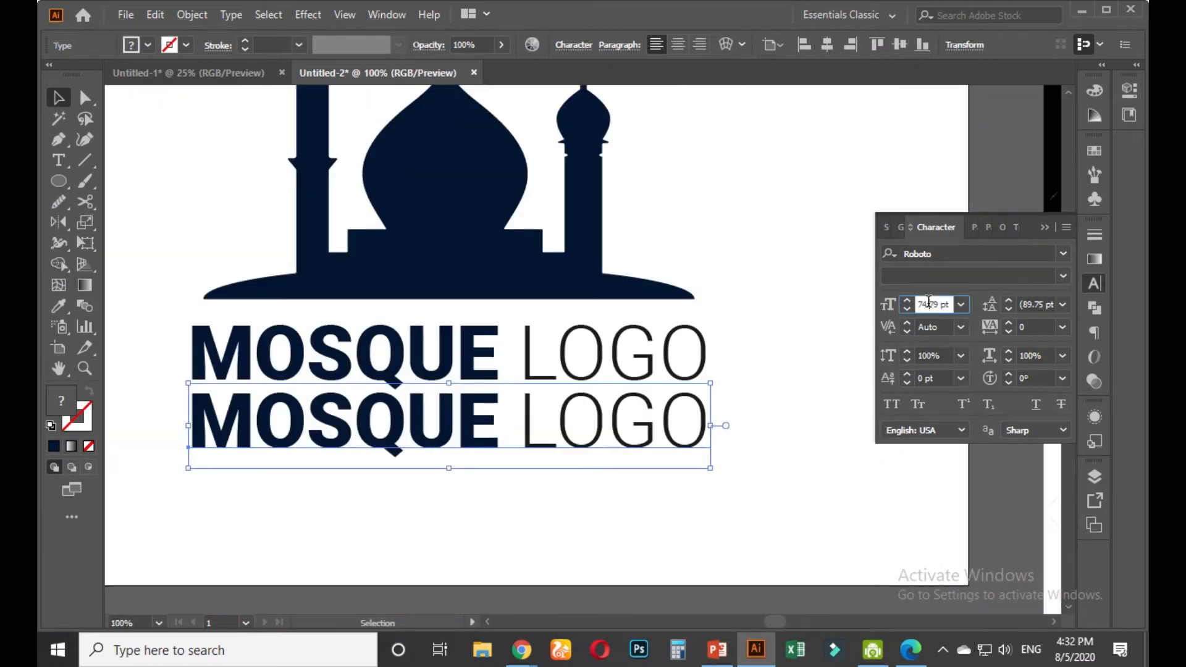
{"action": "double_click", "coordinate": [931, 301]}
{"action": "type", "text": "40"}
{"action": "key", "text": "Return"}
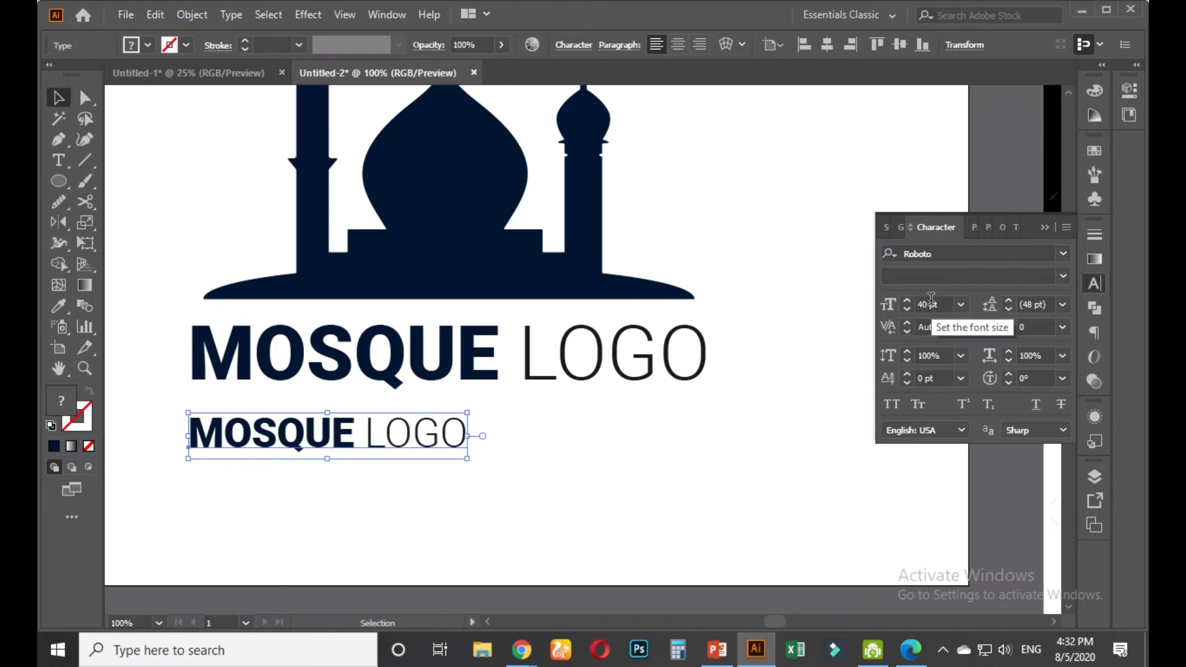
Set the font style of the whole lower text copy to Roboto Light
{"action": "left_click", "coordinate": [1062, 276]}
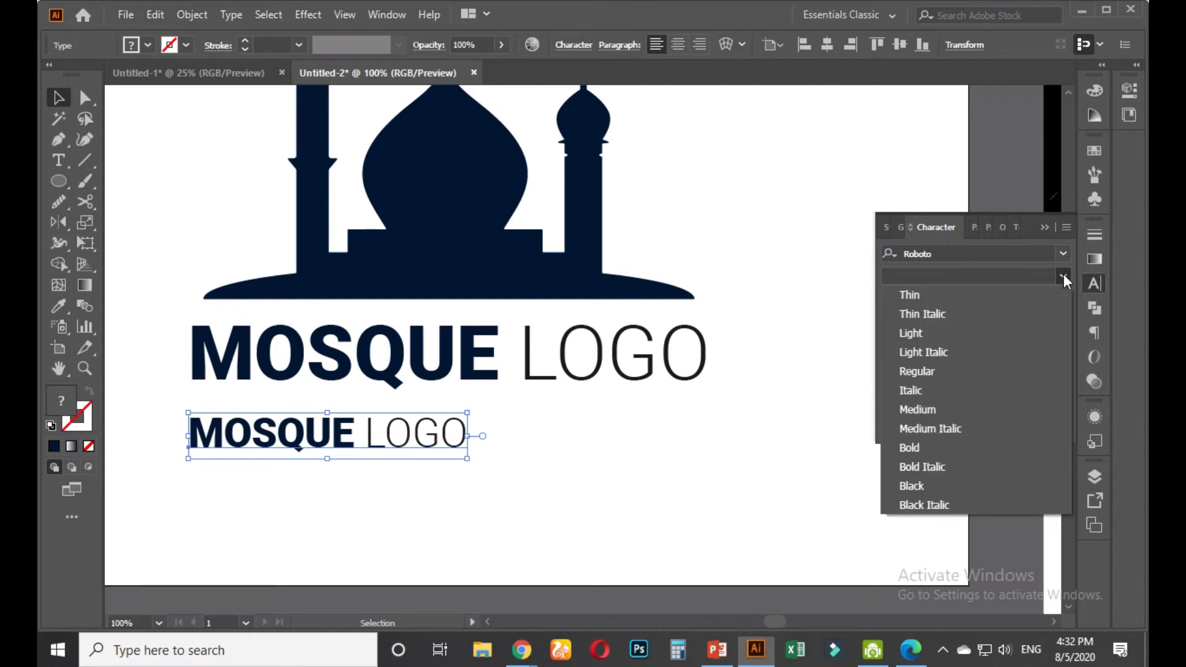
{"action": "left_click", "coordinate": [918, 378]}
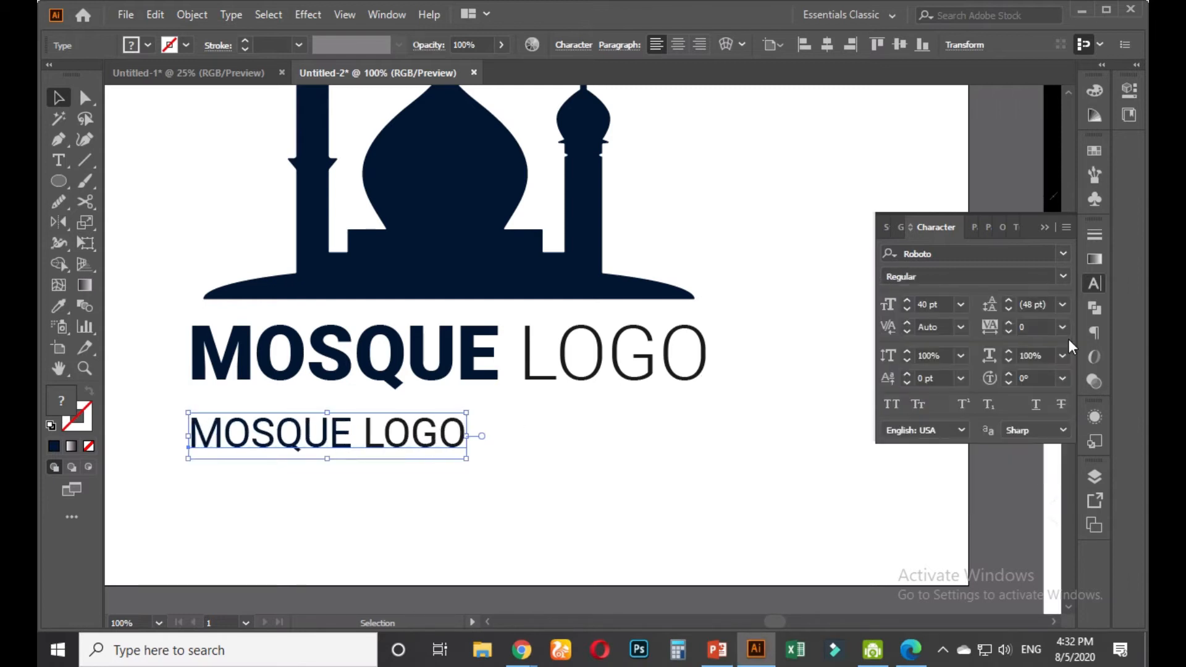
{"action": "left_click", "coordinate": [1063, 277]}
{"action": "left_click", "coordinate": [940, 329]}
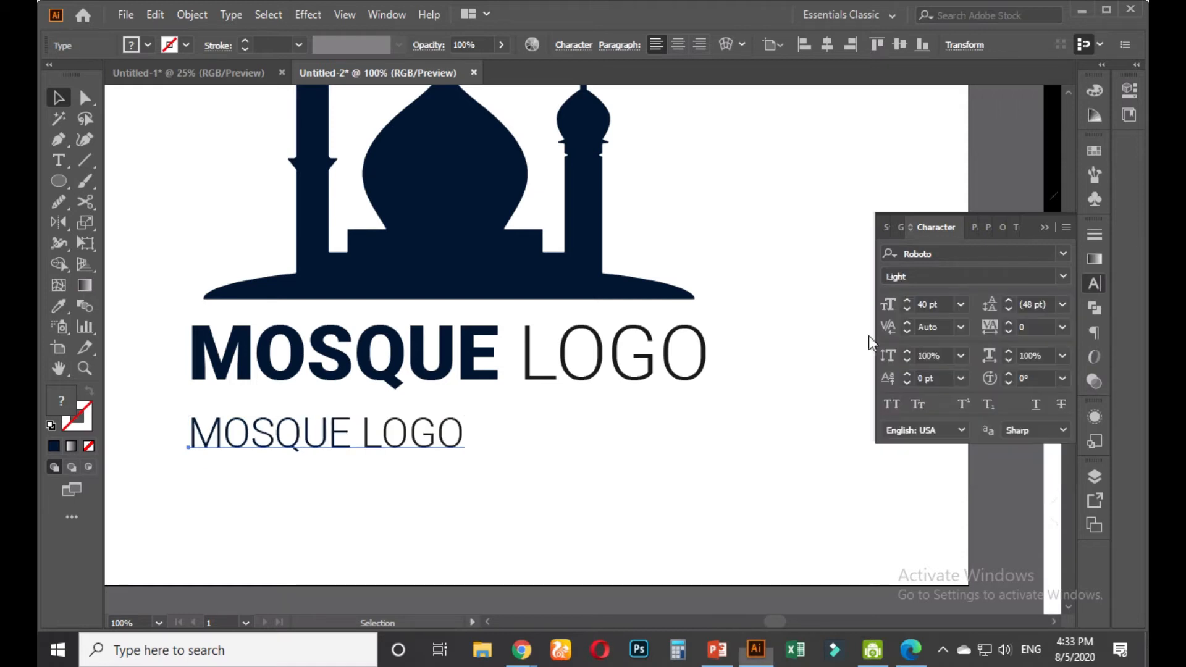
Replace the lower copy's wording with "TAGLINE GOES HERE" and finish text editing
{"action": "double_click", "coordinate": [418, 440]}
{"action": "key", "text": "ctrl+a"}
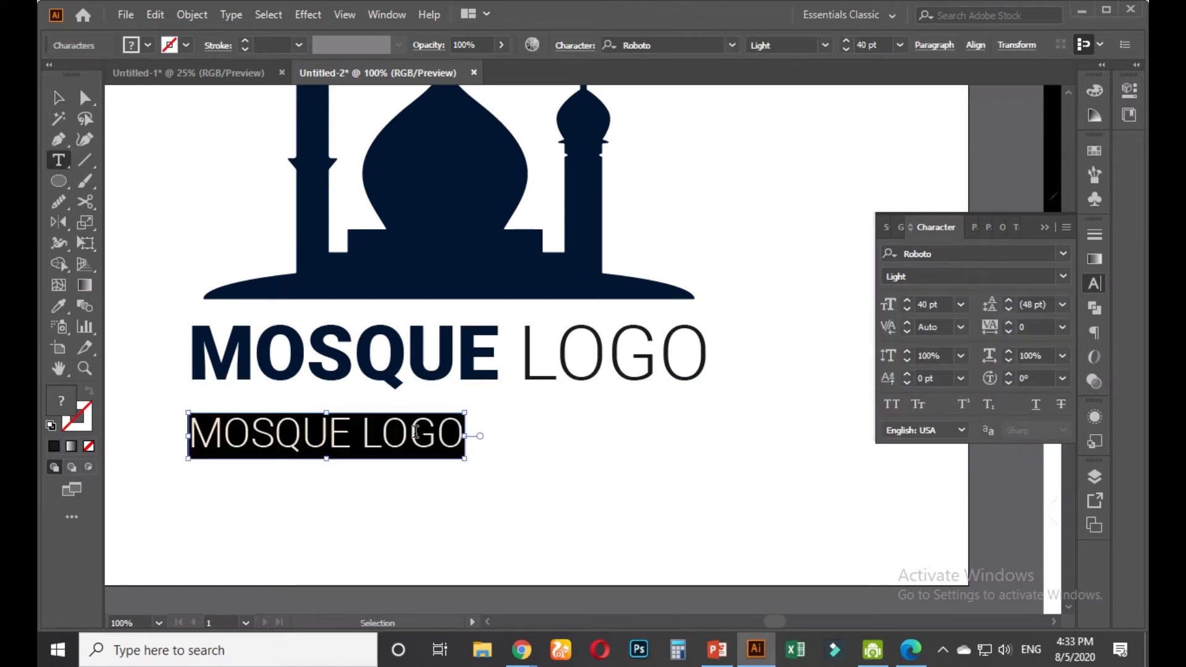
{"action": "type", "text": "TAGLIN"}
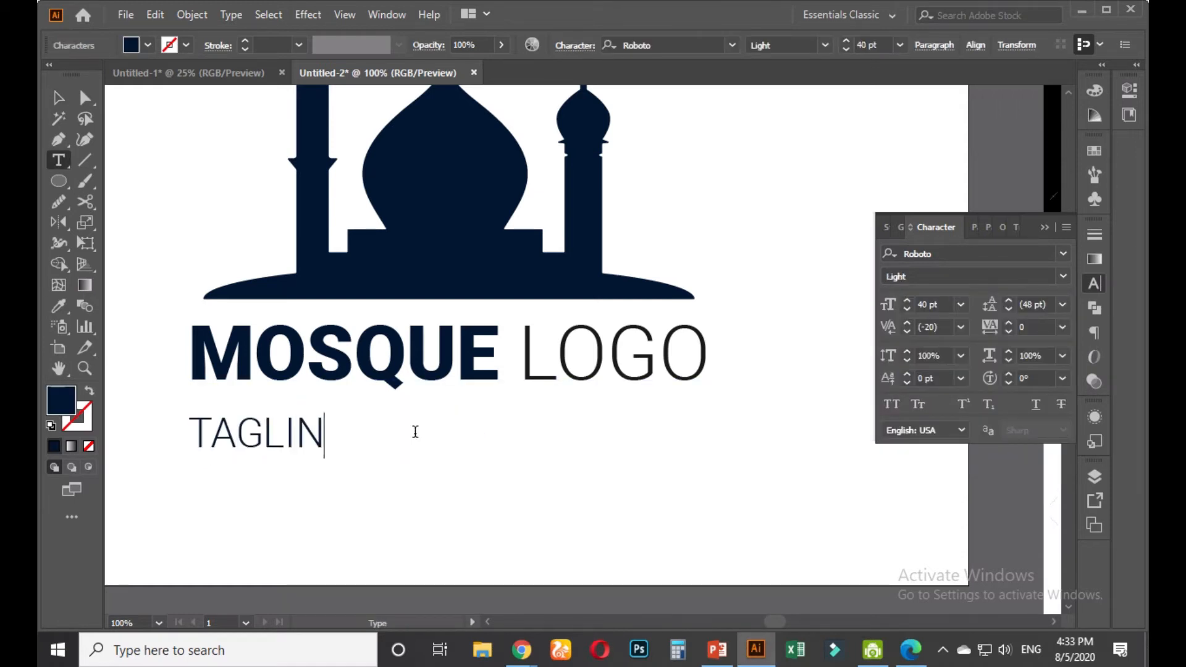
{"action": "type", "text": "E GOES HERE"}
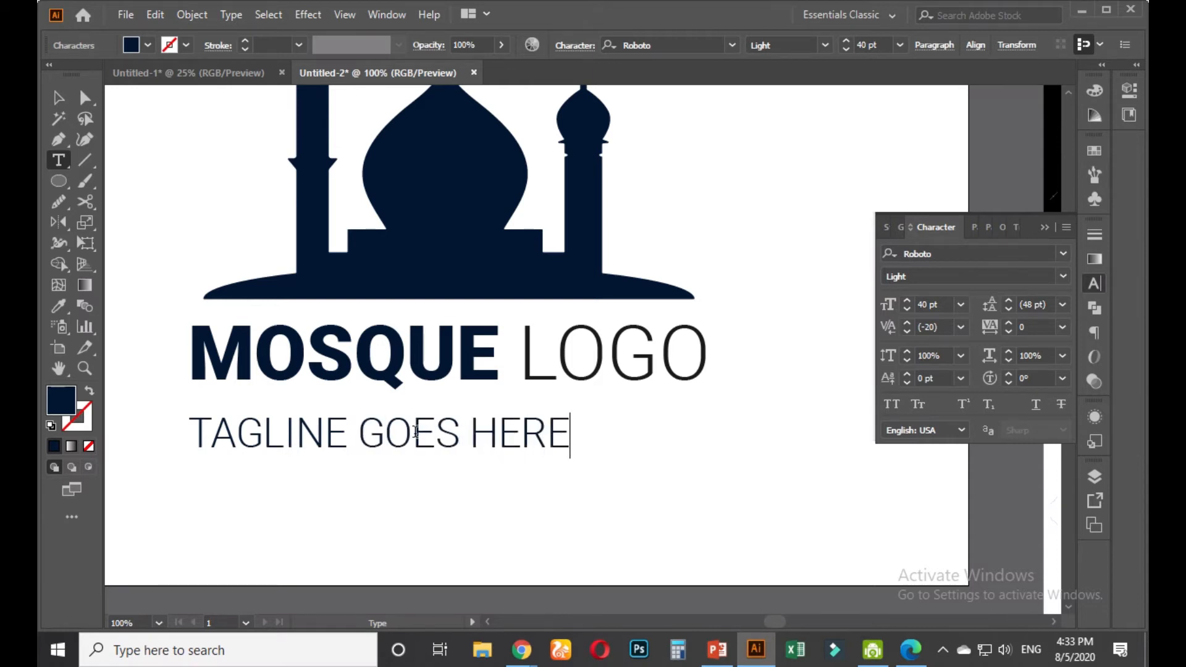
{"action": "left_click", "coordinate": [58, 98]}
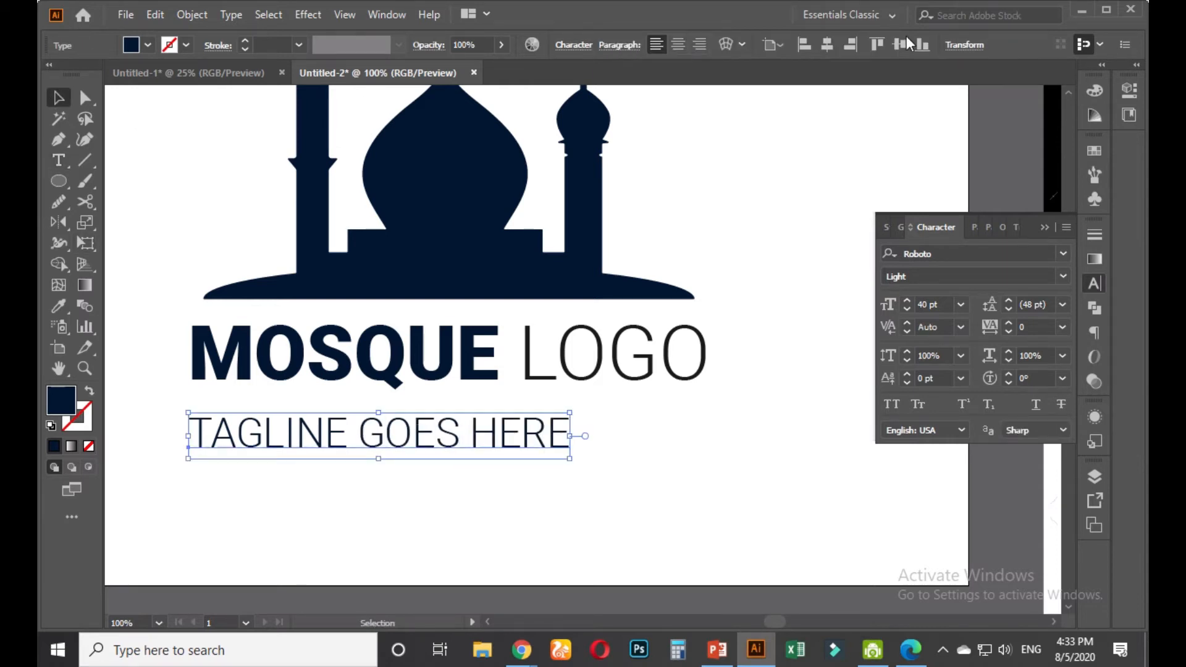
Reduce the tagline's font size to 30 pt and center it horizontally on the artboard
{"action": "left_click", "coordinate": [827, 46]}
{"action": "left_click", "coordinate": [938, 303]}
{"action": "key", "text": "Down"}
{"action": "key", "text": "Down"}
{"action": "key", "text": "Down"}
{"action": "key", "text": "Down"}
{"action": "key", "text": "Down"}
{"action": "key", "text": "Down"}
{"action": "key", "text": "Down"}
{"action": "key", "text": "Down"}
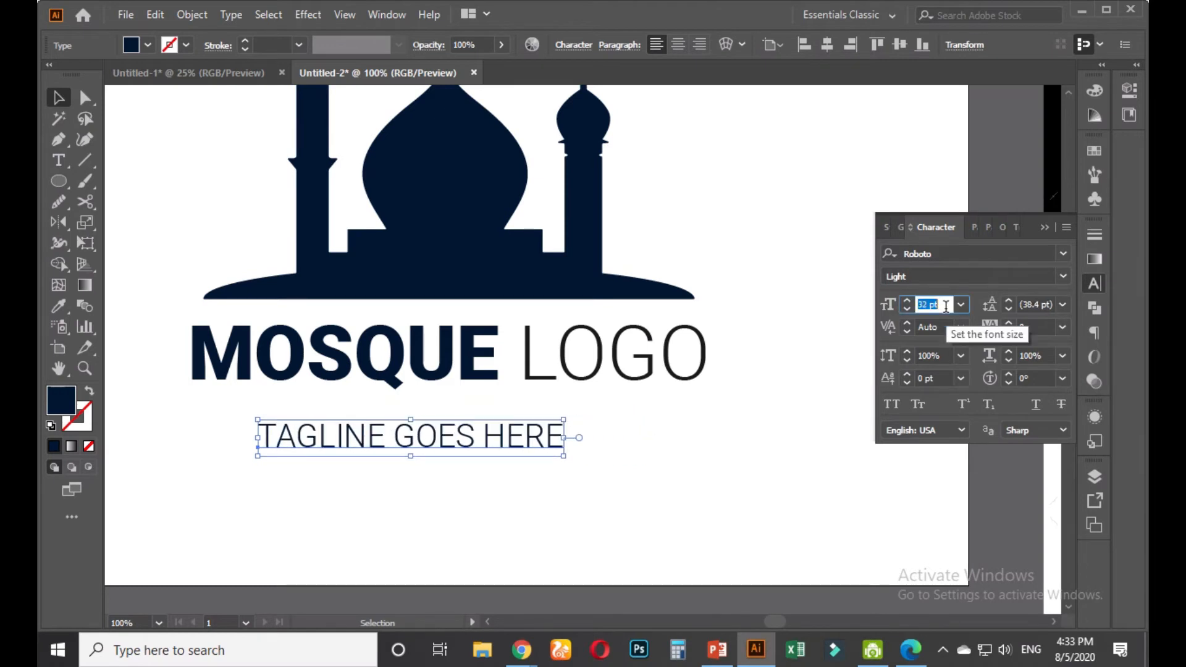
{"action": "key", "text": "Down"}
{"action": "key", "text": "Down"}
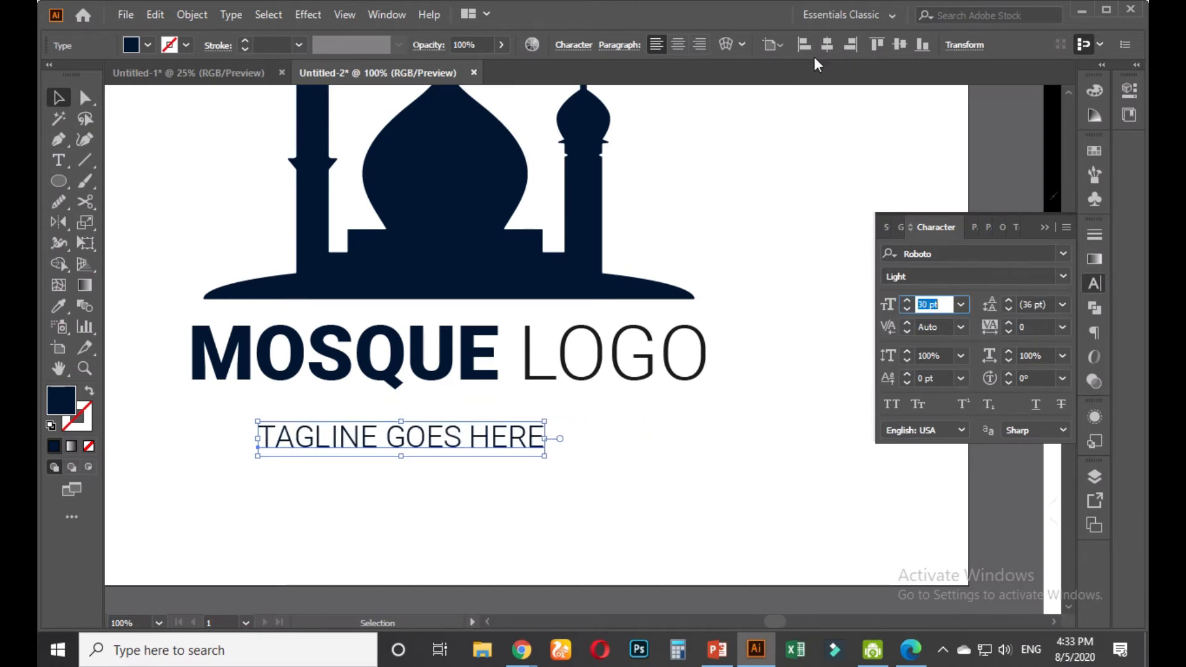
{"action": "left_click", "coordinate": [828, 46]}
Set the tagline's tracking to 200 and reposition it close beneath the "MOSQUE LOGO" text
{"action": "left_click", "coordinate": [1062, 327]}
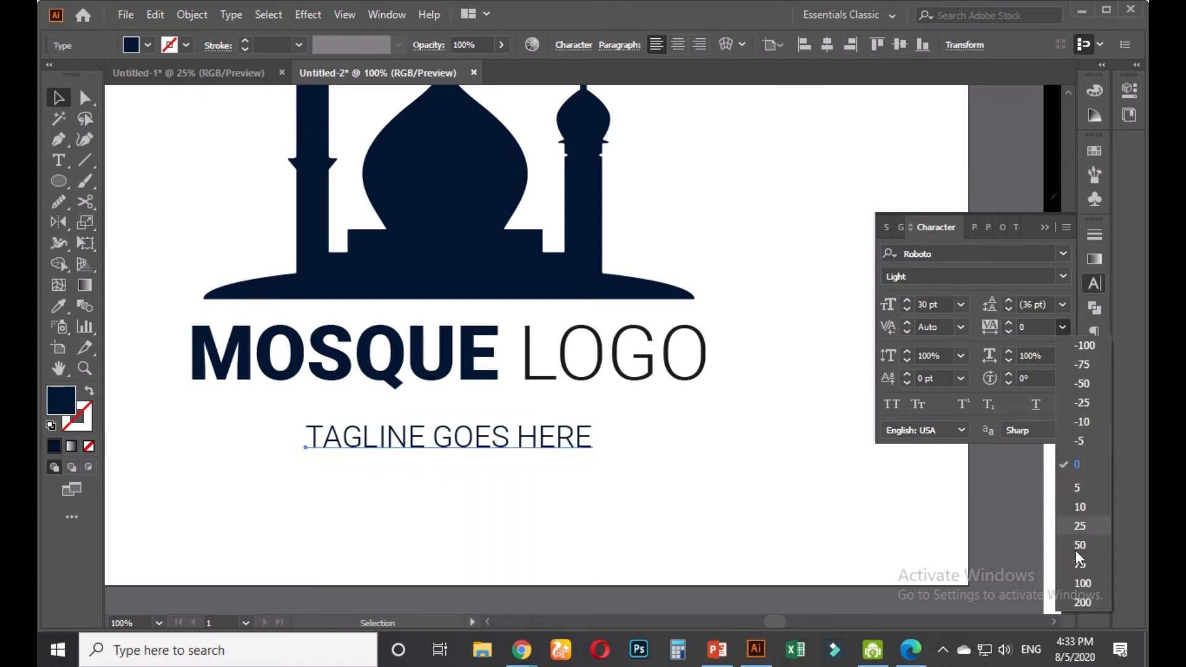
{"action": "left_click", "coordinate": [1084, 600]}
{"action": "left_click", "coordinate": [774, 486]}
{"action": "left_click", "coordinate": [636, 435]}
{"action": "left_click_drag", "start_coordinate": [604, 432], "coordinate": [571, 493]}
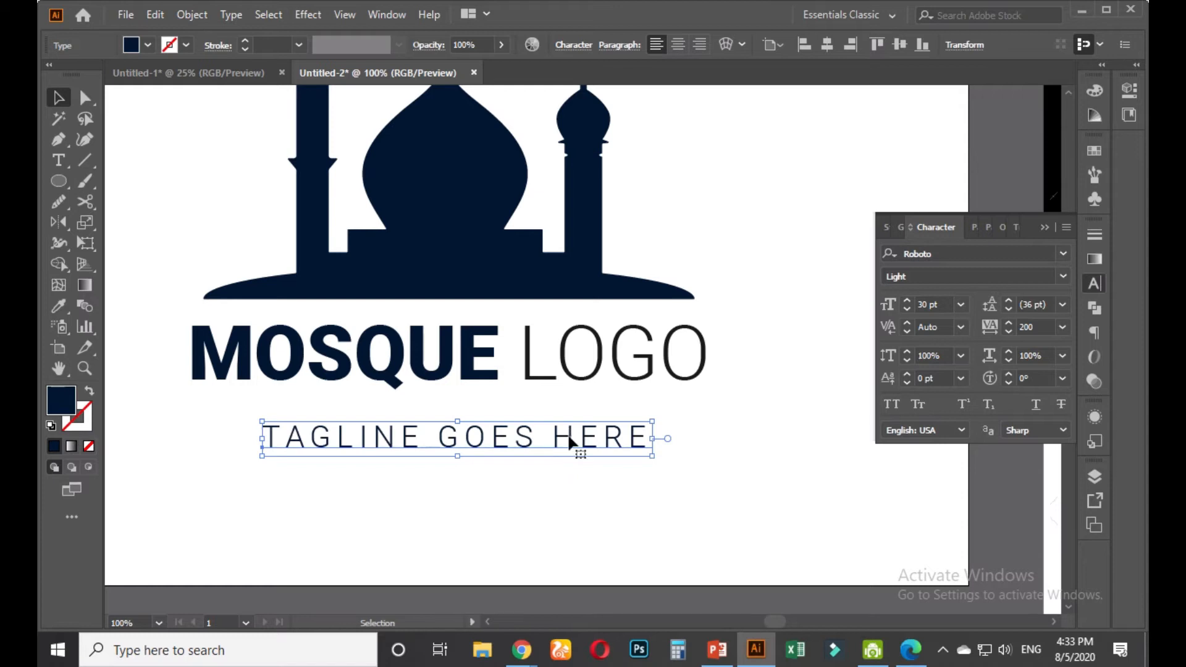
{"action": "left_click_drag", "start_coordinate": [569, 437], "coordinate": [569, 420]}
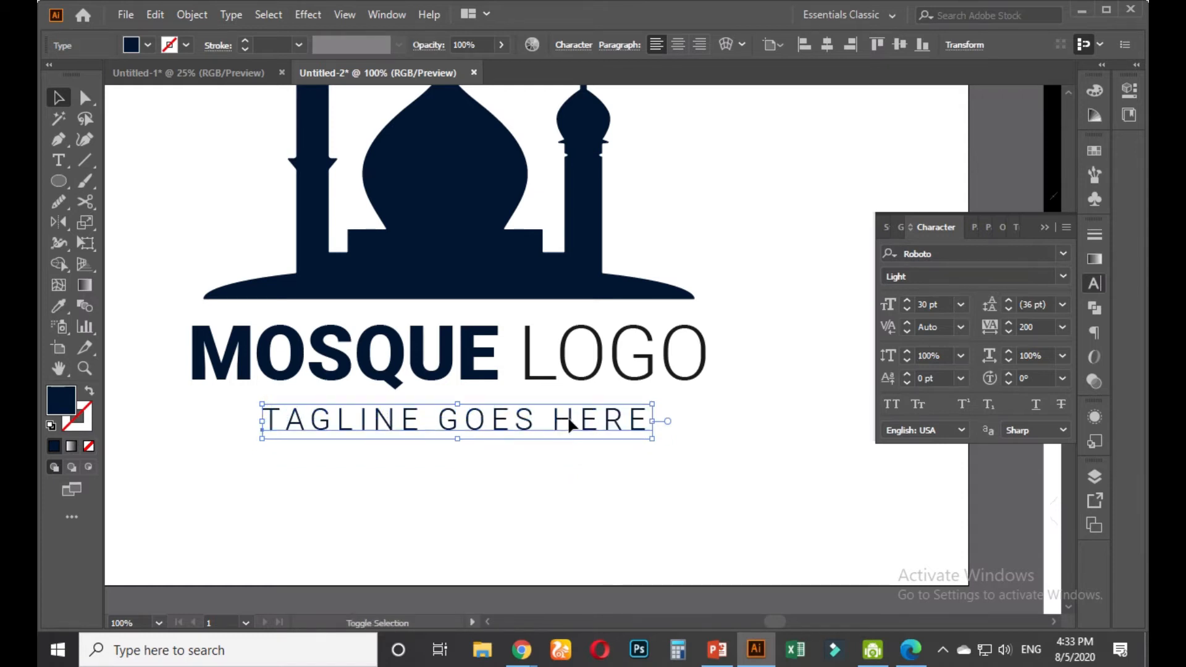
{"action": "left_click", "coordinate": [612, 467]}
Compare the mosque logo's text and tagline layout with the church logo reference images
{"action": "scroll", "coordinate": [603, 465], "scroll_direction": "down", "scroll_amount": 4}
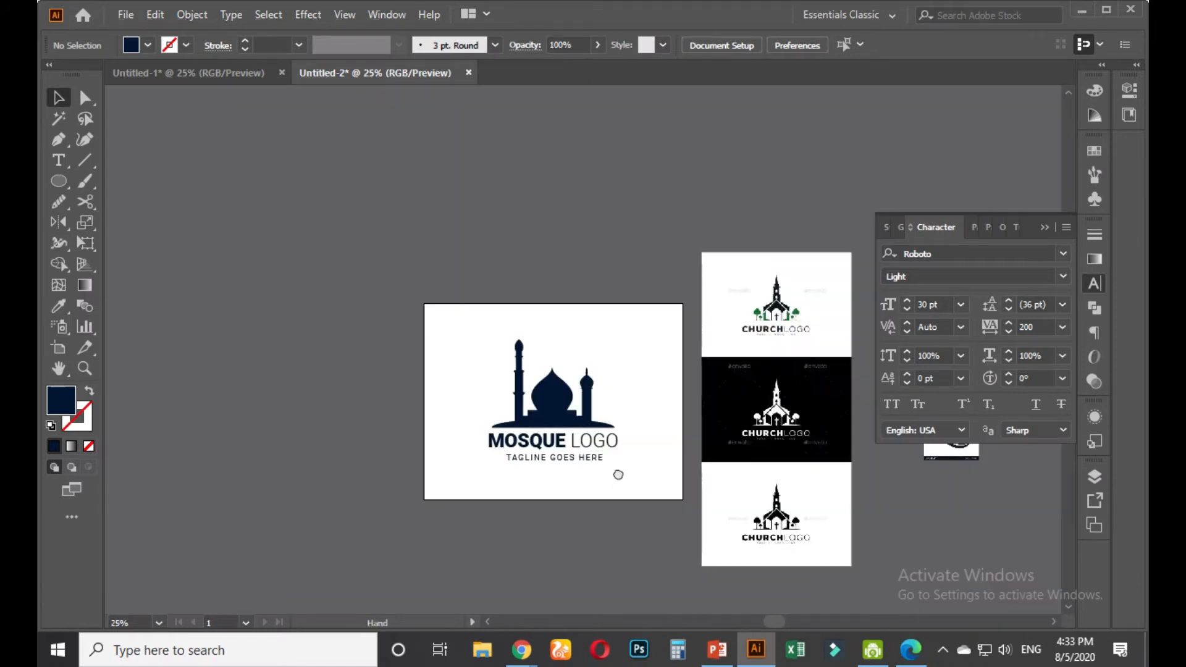
{"action": "left_click_drag", "start_coordinate": [618, 474], "coordinate": [482, 475]}
{"action": "scroll", "coordinate": [579, 449], "scroll_direction": "up", "scroll_amount": 1}
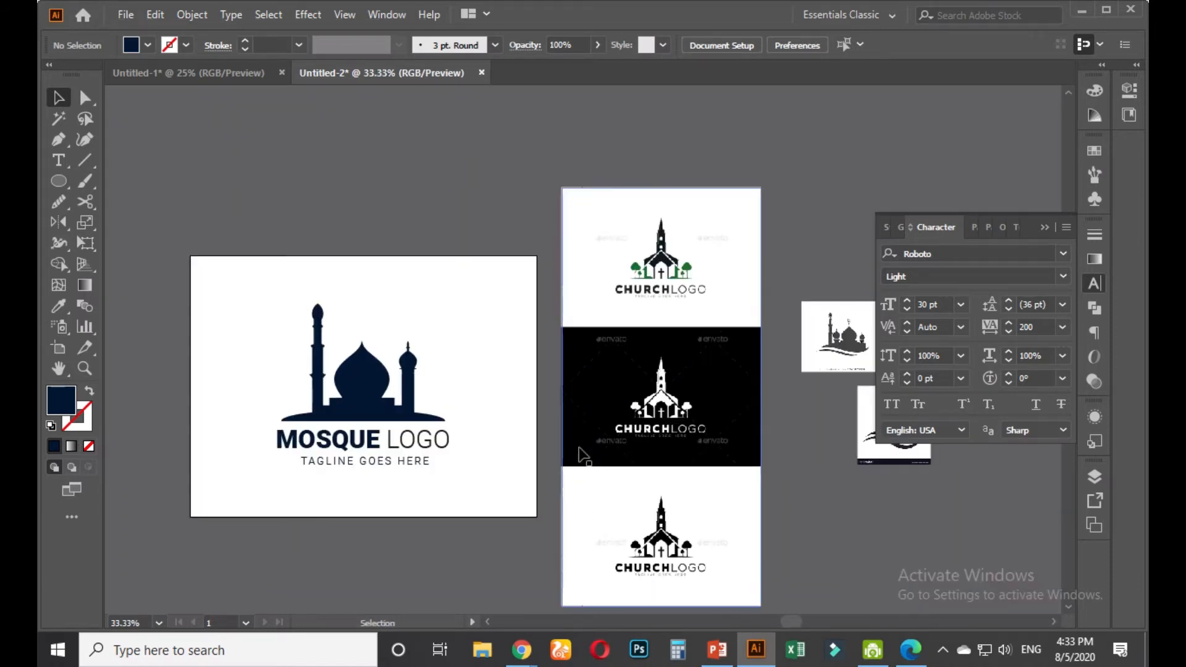
{"action": "scroll", "coordinate": [588, 454], "scroll_direction": "up", "scroll_amount": 3}
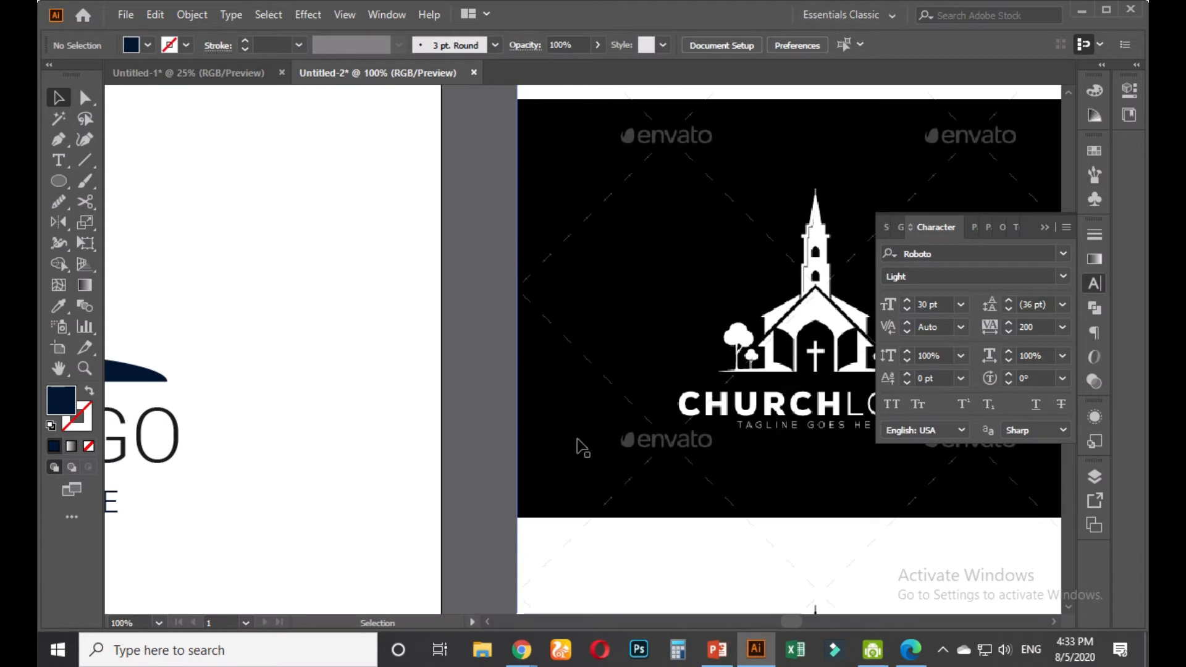
{"action": "scroll", "coordinate": [582, 445], "scroll_direction": "down", "scroll_amount": 2}
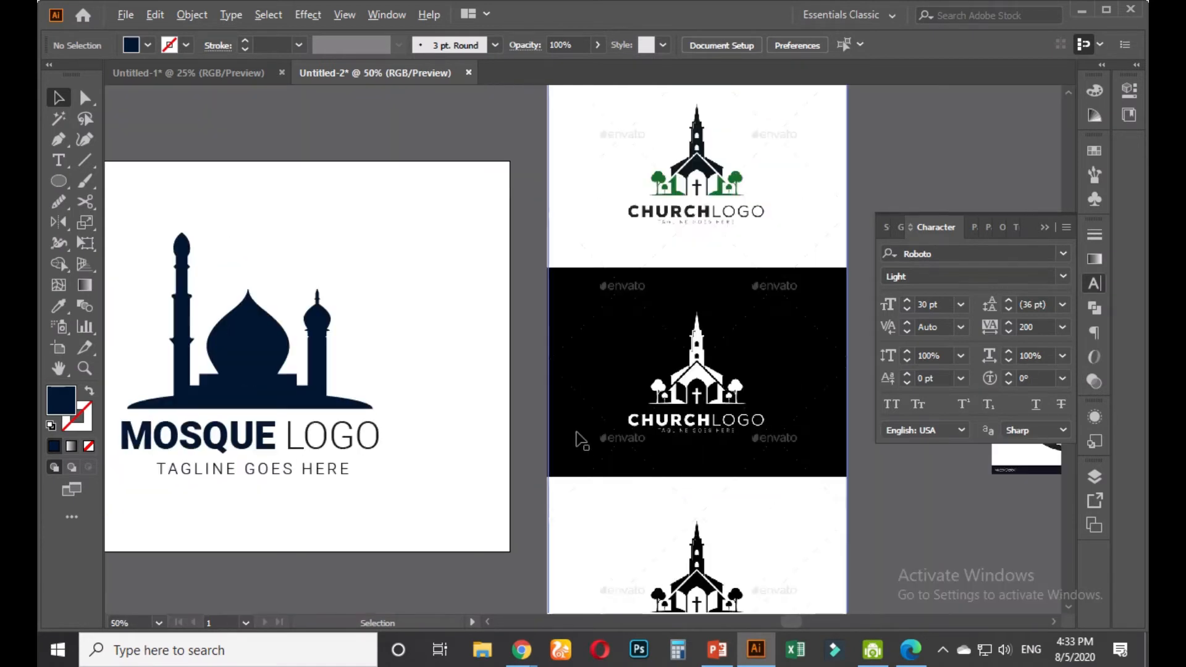
{"action": "scroll", "coordinate": [484, 431], "scroll_direction": "down", "scroll_amount": 2}
{"action": "scroll", "coordinate": [475, 446], "scroll_direction": "up", "scroll_amount": 2}
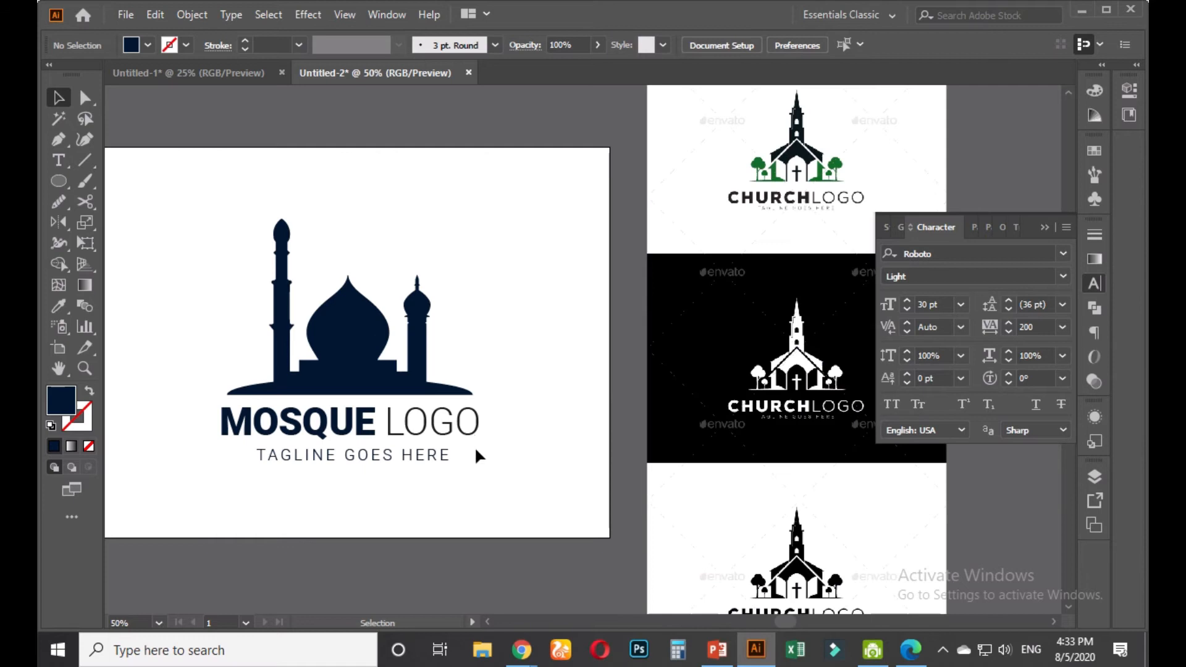
{"action": "scroll", "coordinate": [583, 379], "scroll_direction": "up", "scroll_amount": 2}
{"action": "scroll", "coordinate": [646, 343], "scroll_direction": "up", "scroll_amount": 1}
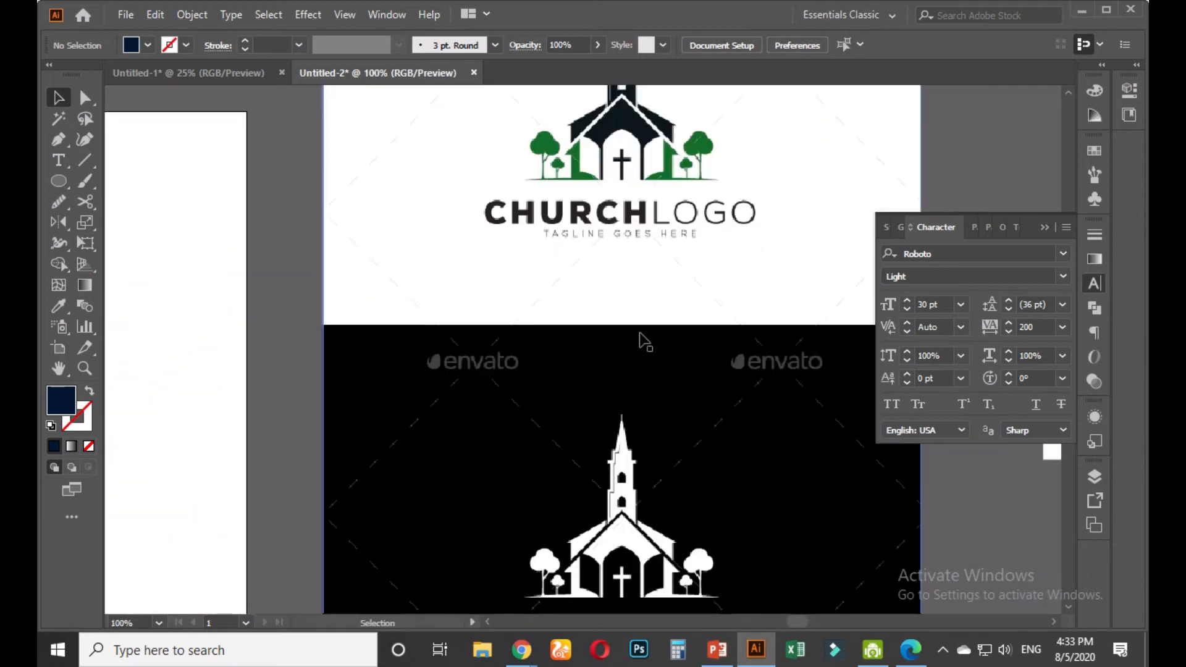
{"action": "scroll", "coordinate": [643, 342], "scroll_direction": "down", "scroll_amount": 2}
{"action": "scroll", "coordinate": [537, 410], "scroll_direction": "up", "scroll_amount": 1}
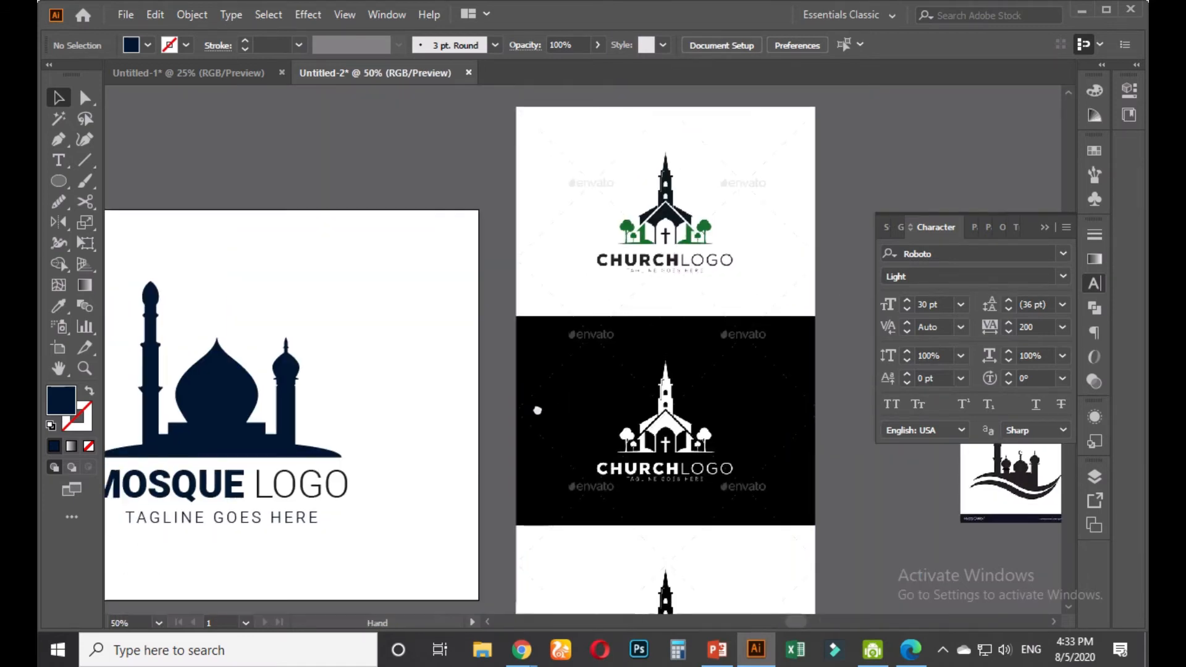
{"action": "scroll", "coordinate": [418, 479], "scroll_direction": "up", "scroll_amount": 1}
{"action": "left_click", "coordinate": [352, 486]}
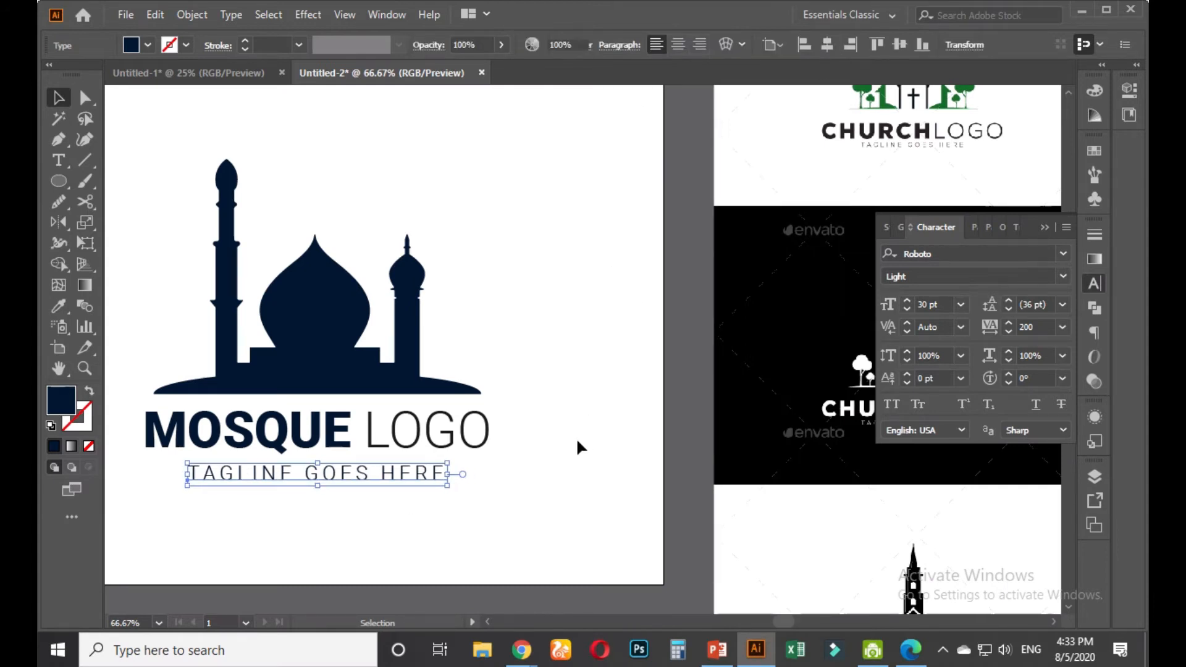
{"action": "left_click", "coordinate": [549, 440]}
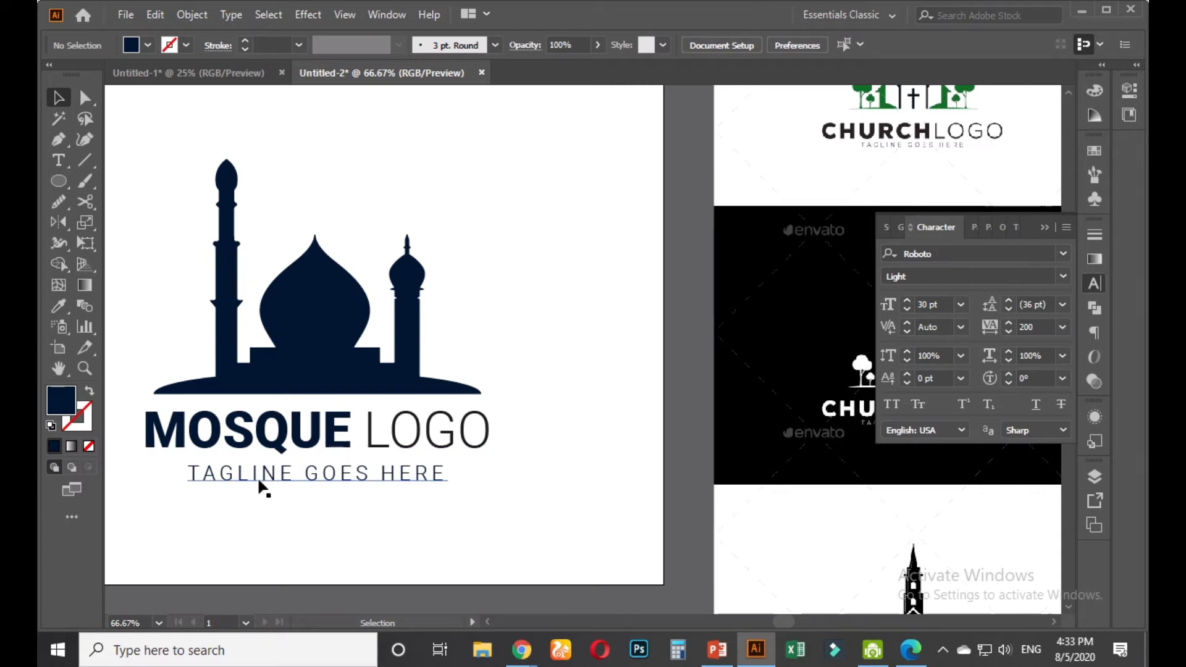
{"action": "key", "text": "ctrl+plus"}
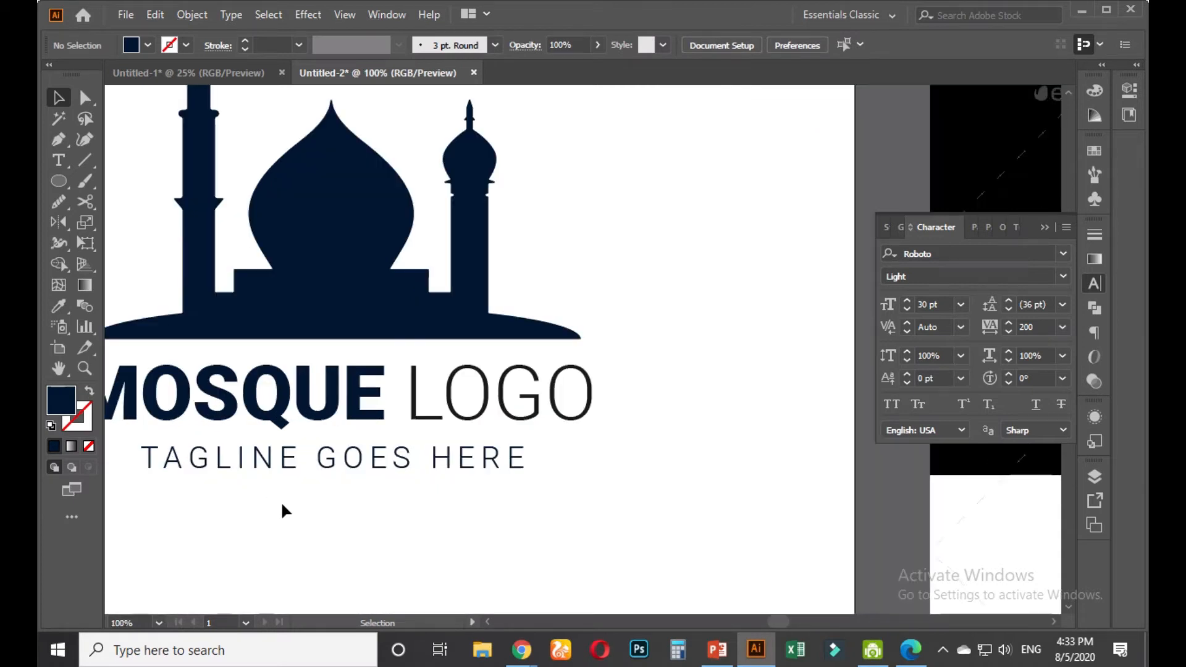
{"action": "left_click", "coordinate": [312, 462]}
{"action": "left_click", "coordinate": [317, 504]}
{"action": "scroll", "coordinate": [321, 500], "scroll_direction": "down", "scroll_amount": 1}
{"action": "left_click_drag", "start_coordinate": [320, 496], "coordinate": [369, 514]}
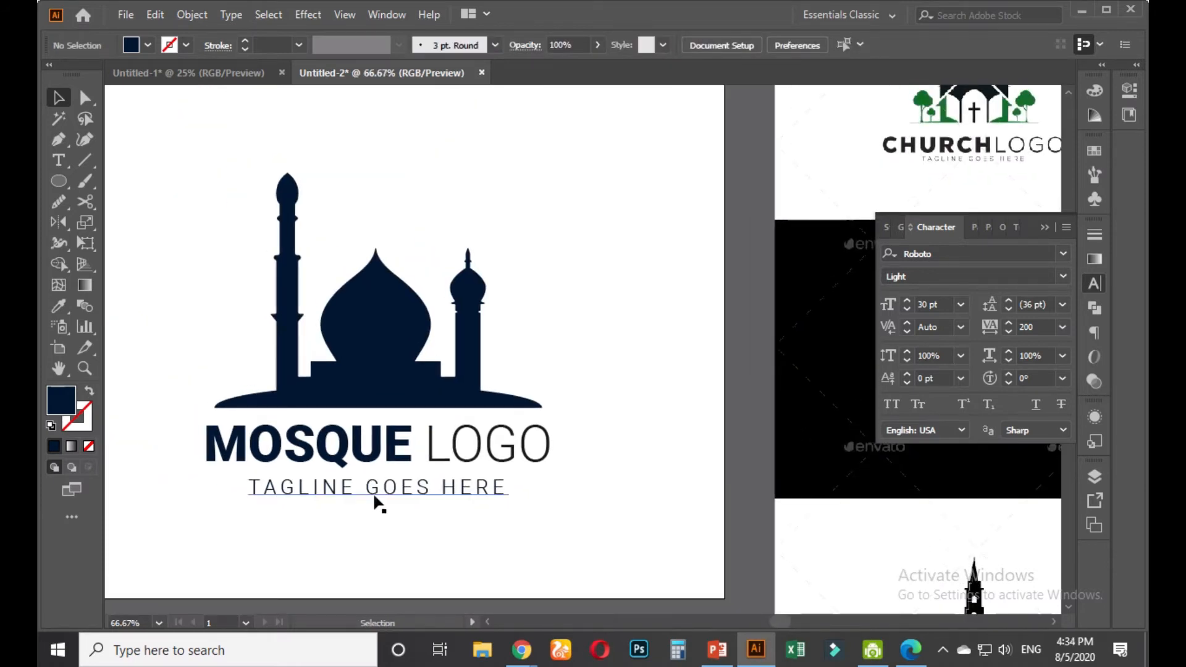
{"action": "left_click", "coordinate": [374, 497]}
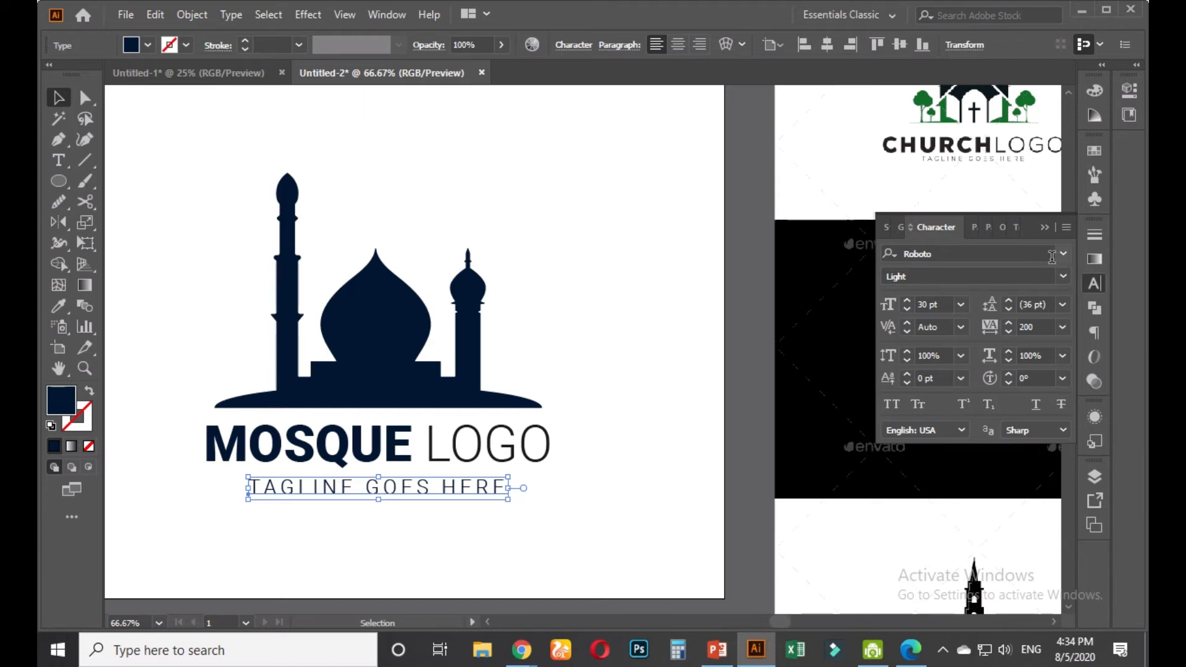
{"action": "left_click", "coordinate": [603, 393]}
{"action": "left_click", "coordinate": [478, 494]}
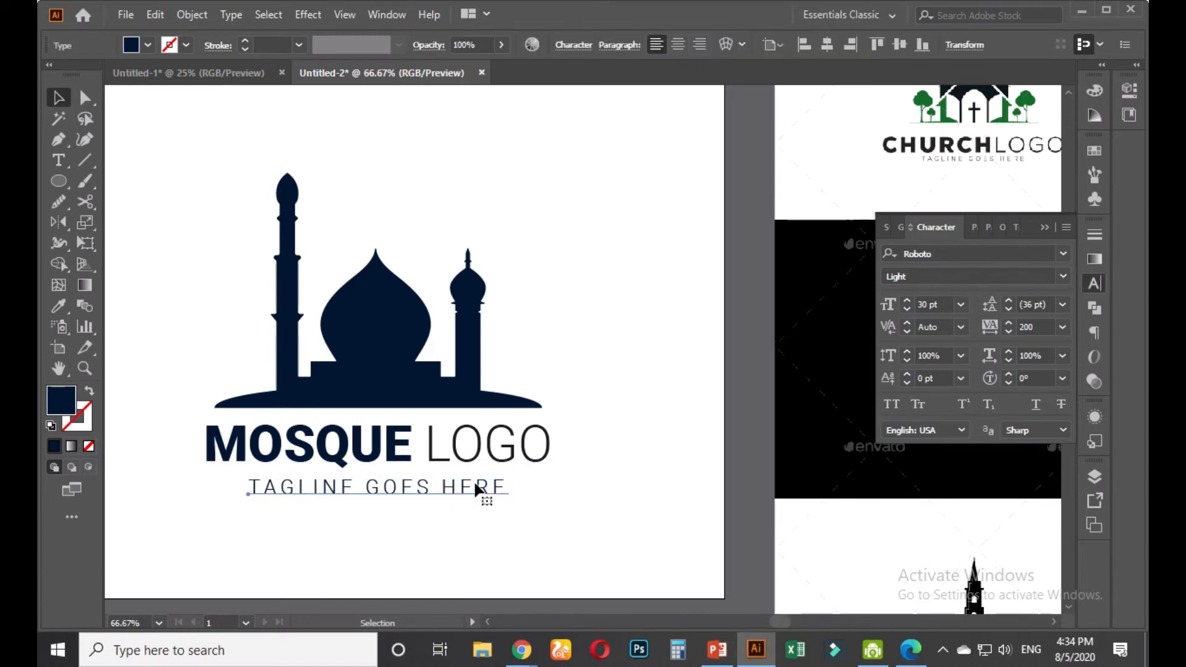
{"action": "left_click", "coordinate": [558, 458]}
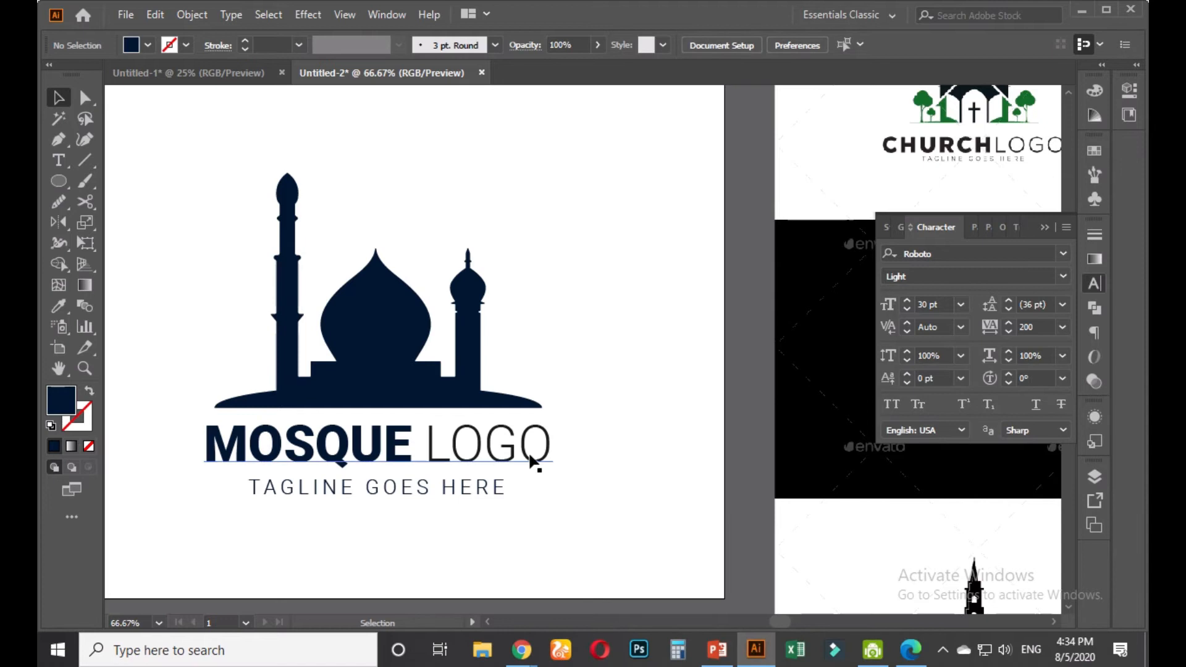
{"action": "scroll", "coordinate": [577, 441], "scroll_direction": "down", "scroll_amount": 2}
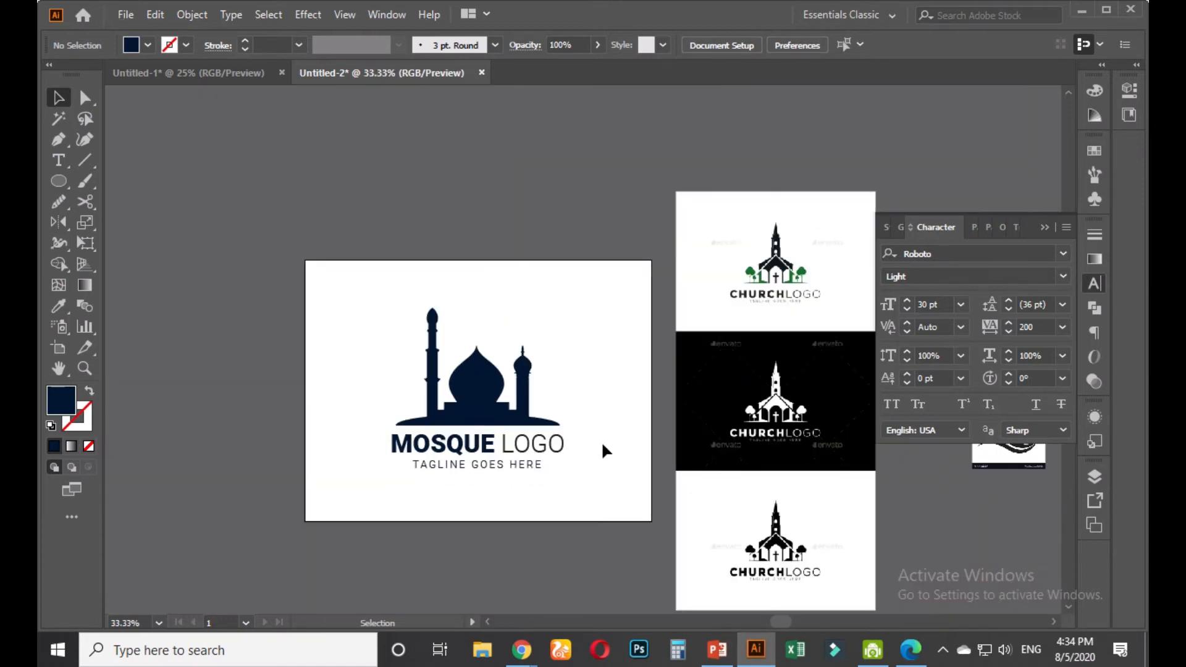
{"action": "left_click_drag", "start_coordinate": [565, 294], "coordinate": [378, 504]}
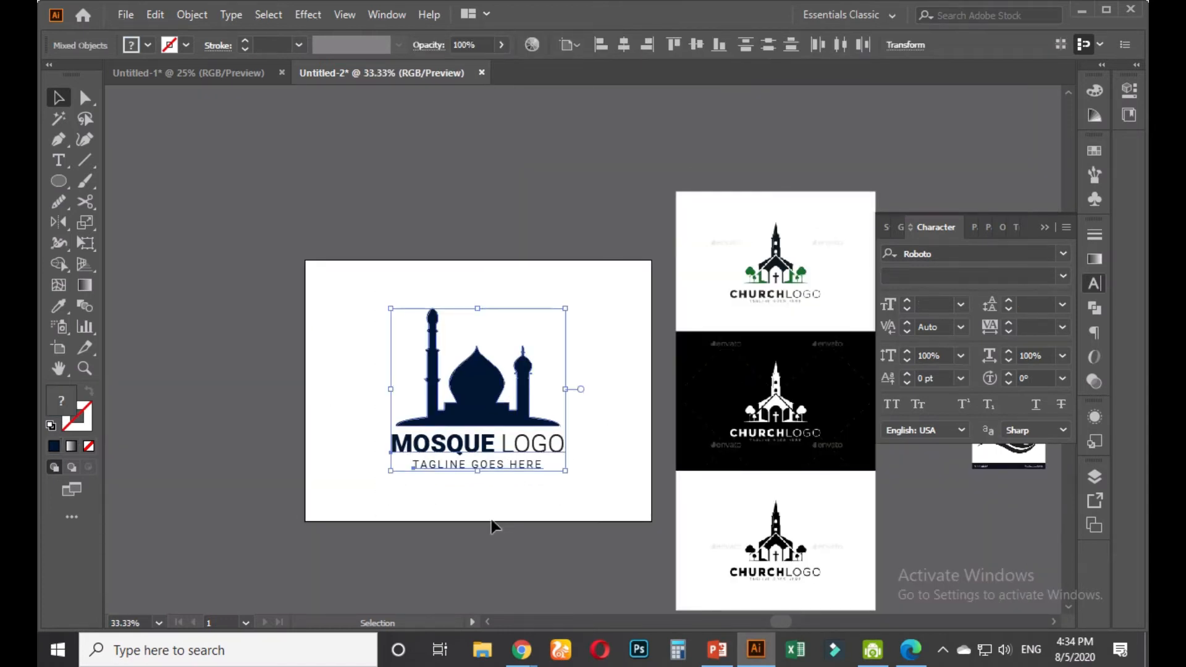
{"action": "left_click", "coordinate": [497, 466]}
{"action": "left_click", "coordinate": [613, 403]}
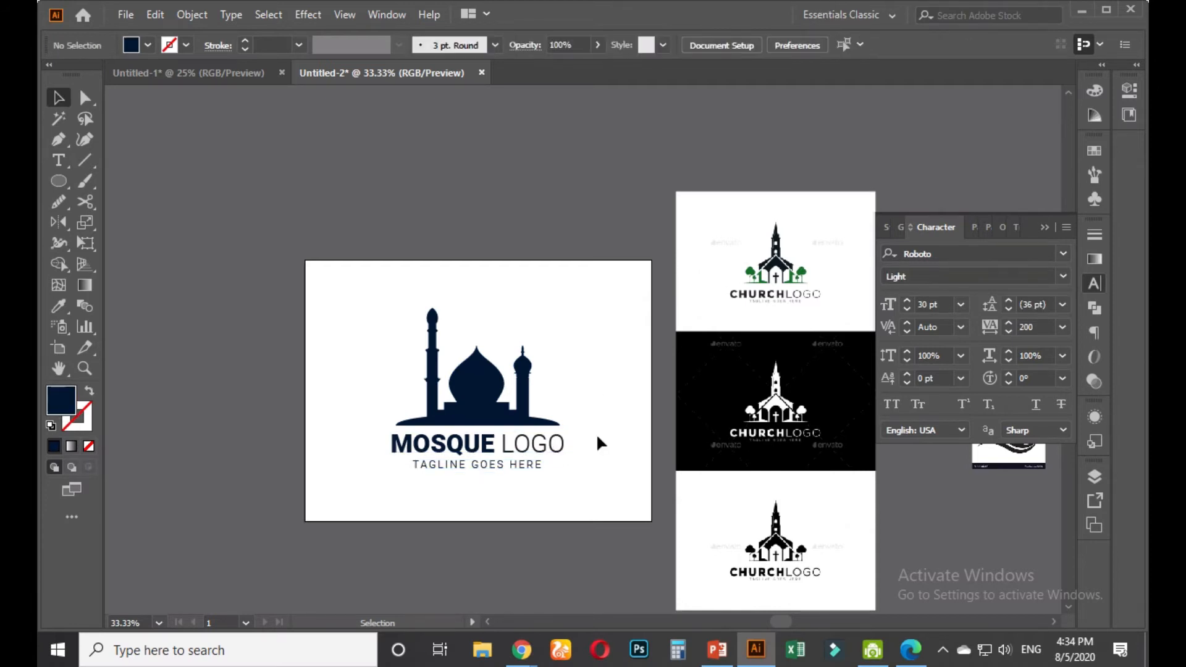
Group the "MOSQUE LOGO" text with its tagline, group them with the mosque silhouette, and center the whole logo on the artboard
{"action": "left_click_drag", "start_coordinate": [600, 436], "coordinate": [521, 473]}
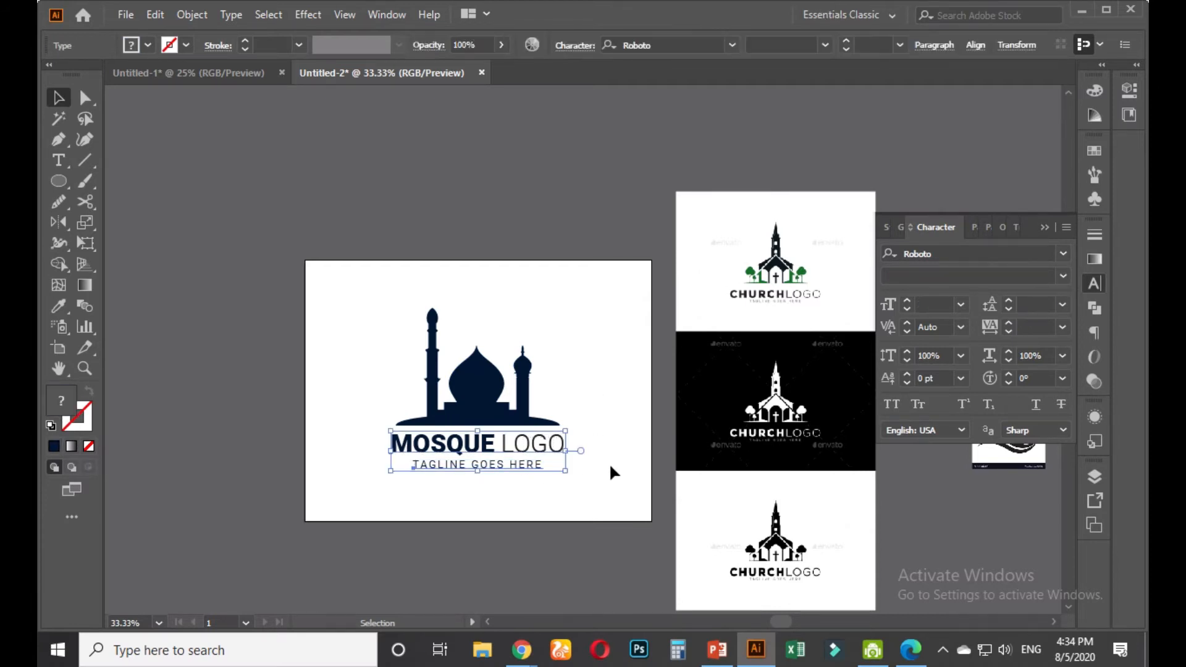
{"action": "key", "text": "ctrl+g"}
{"action": "left_click", "coordinate": [496, 378]}
{"action": "left_click_drag", "start_coordinate": [593, 310], "coordinate": [440, 518]}
{"action": "key", "text": "ctrl+g"}
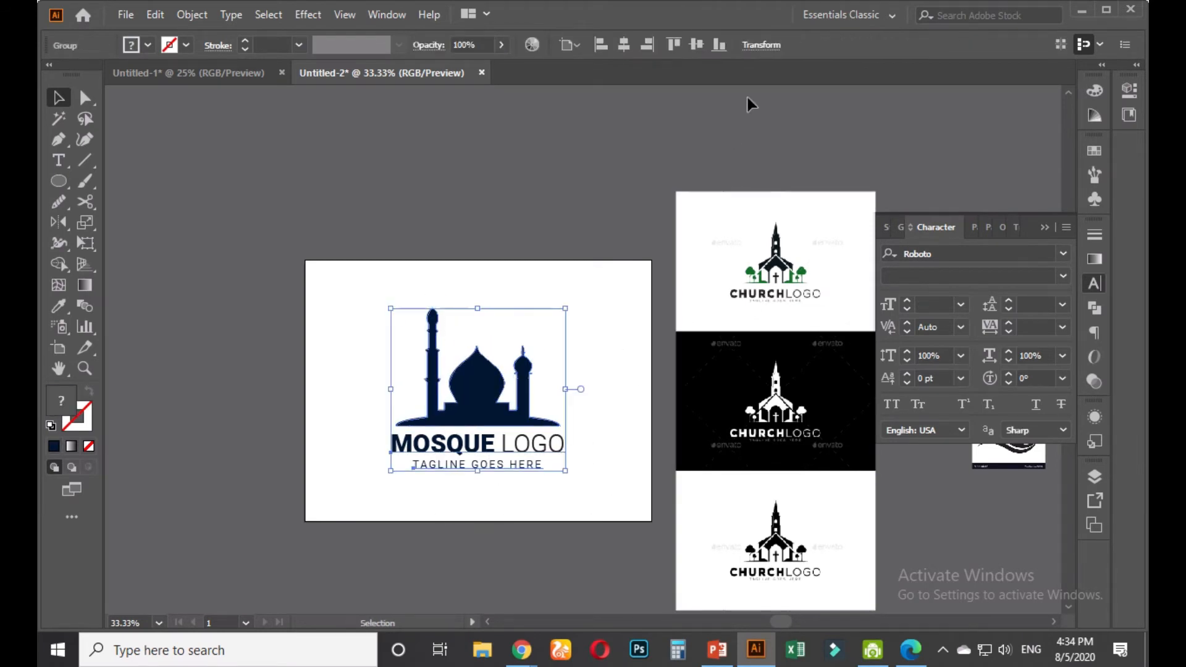
{"action": "left_click", "coordinate": [634, 44]}
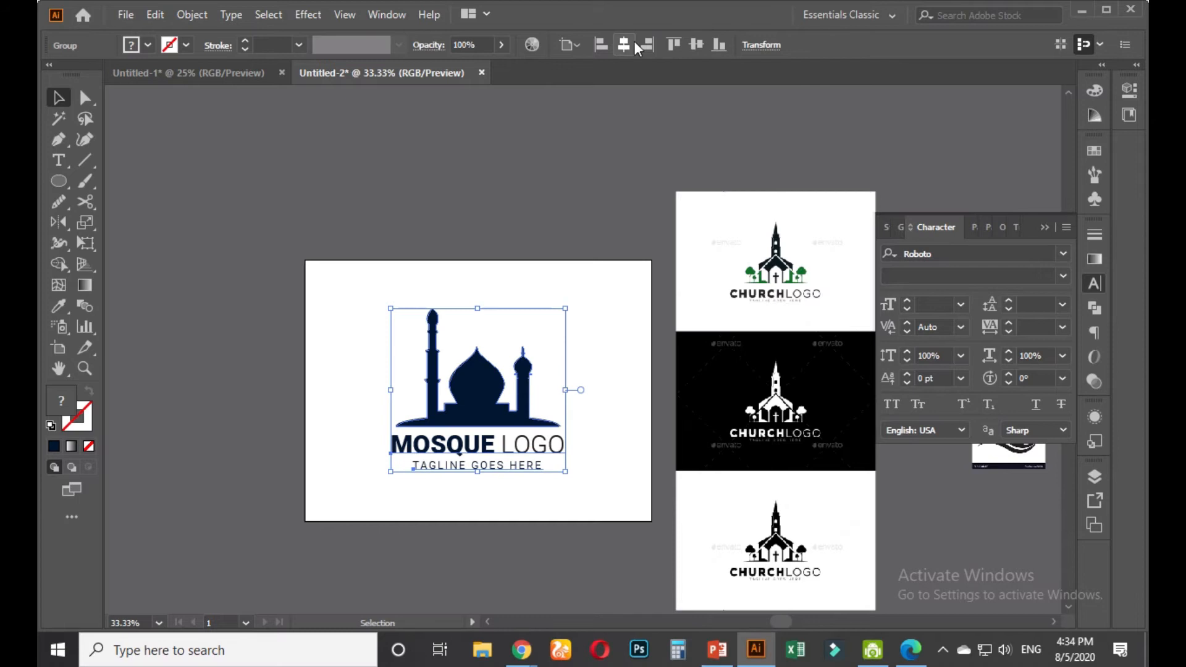
{"action": "left_click", "coordinate": [602, 334]}
Examine the mosque silhouettes and curved bases in the reference images beyond the church logos
{"action": "scroll", "coordinate": [603, 333], "scroll_direction": "down", "scroll_amount": 1}
{"action": "left_click_drag", "start_coordinate": [617, 444], "coordinate": [366, 405]}
{"action": "left_click_drag", "start_coordinate": [380, 210], "coordinate": [643, 475]}
{"action": "left_click", "coordinate": [644, 475]}
{"action": "scroll", "coordinate": [594, 383], "scroll_direction": "up", "scroll_amount": 1}
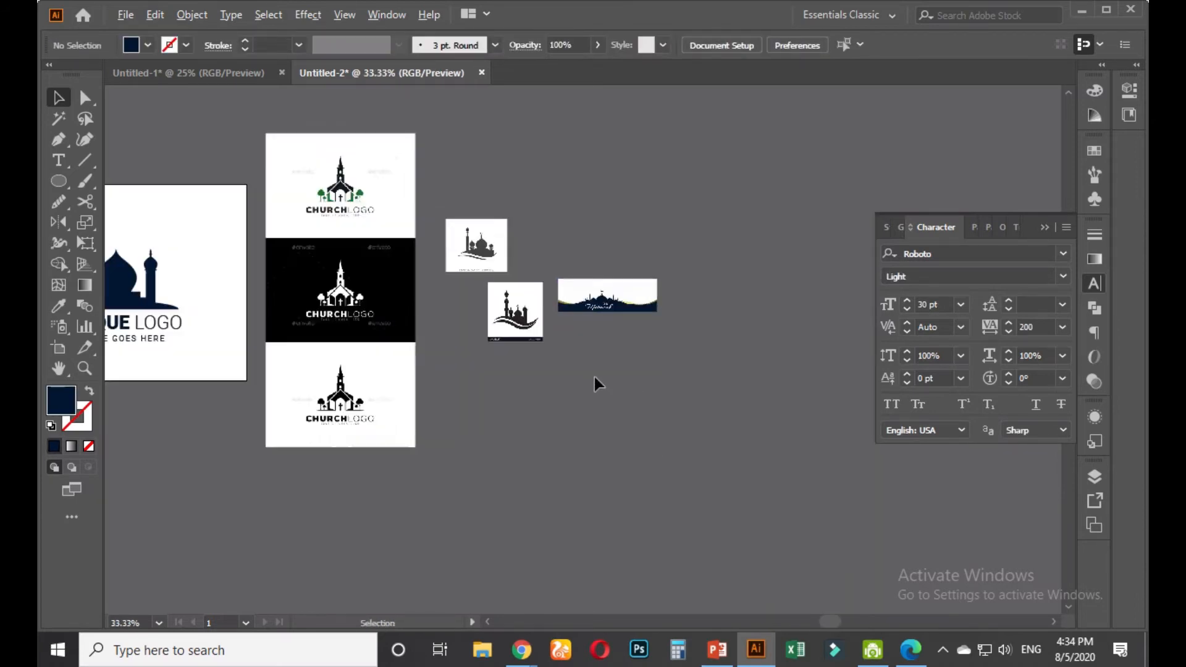
{"action": "scroll", "coordinate": [592, 376], "scroll_direction": "up", "scroll_amount": 2}
{"action": "scroll", "coordinate": [581, 315], "scroll_direction": "up", "scroll_amount": 2}
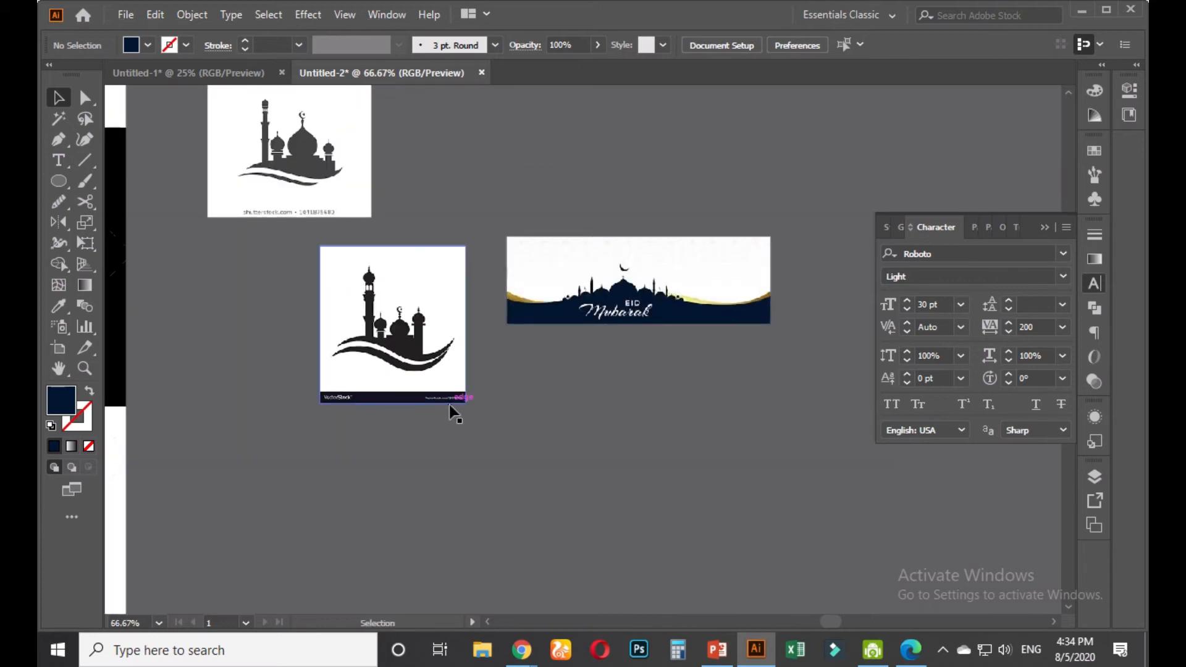
{"action": "scroll", "coordinate": [450, 406], "scroll_direction": "down", "scroll_amount": 1}
{"action": "scroll", "coordinate": [449, 411], "scroll_direction": "up", "scroll_amount": 2}
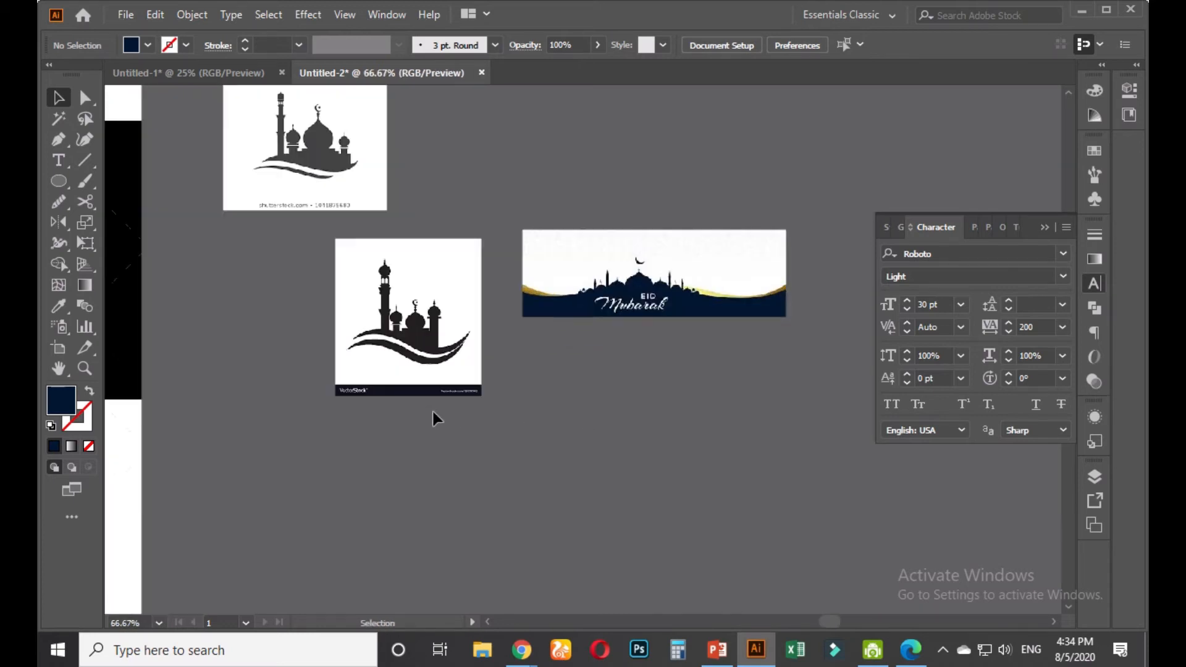
{"action": "scroll", "coordinate": [429, 423], "scroll_direction": "down", "scroll_amount": 2}
Move the VectorStock mosque reference image slightly farther below the Shutterstock one and inspect both close up
{"action": "left_click_drag", "start_coordinate": [450, 389], "coordinate": [364, 358]}
{"action": "scroll", "coordinate": [544, 439], "scroll_direction": "up", "scroll_amount": 1}
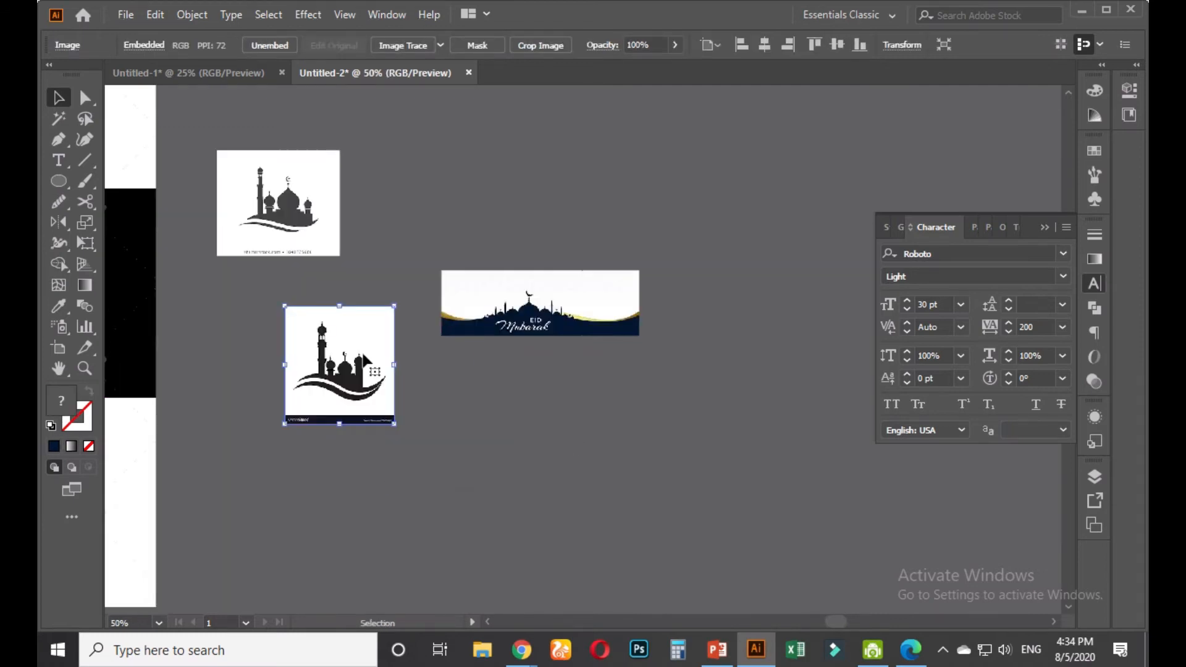
{"action": "scroll", "coordinate": [267, 298], "scroll_direction": "up", "scroll_amount": 2}
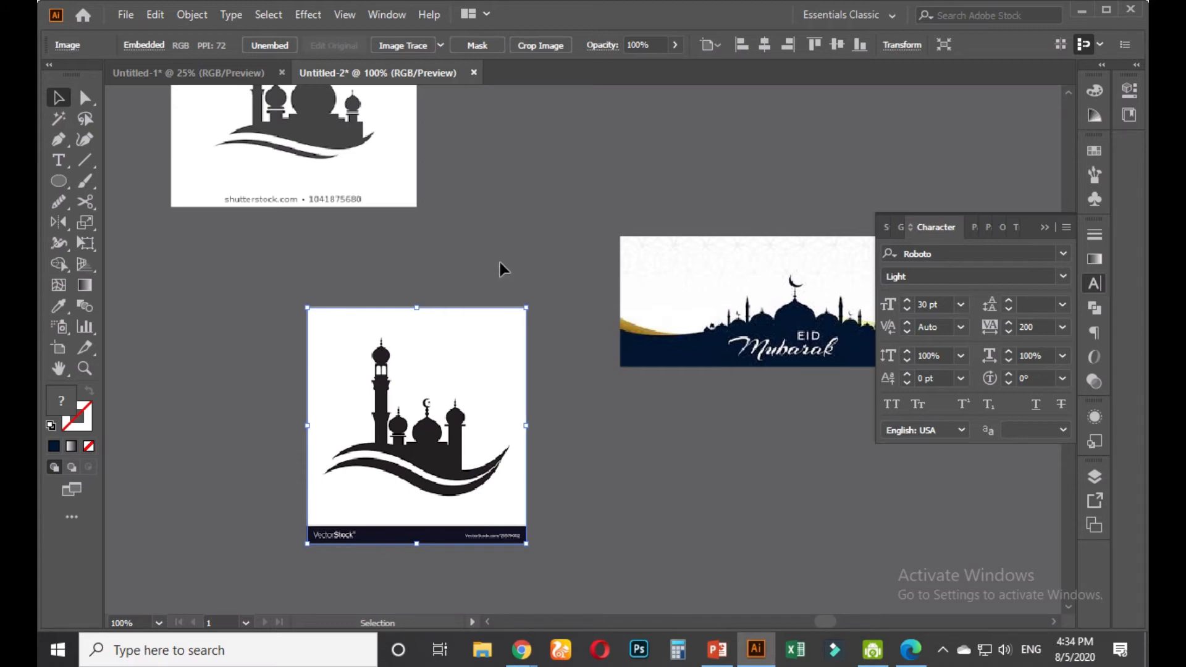
{"action": "left_click_drag", "start_coordinate": [434, 157], "coordinate": [447, 269]}
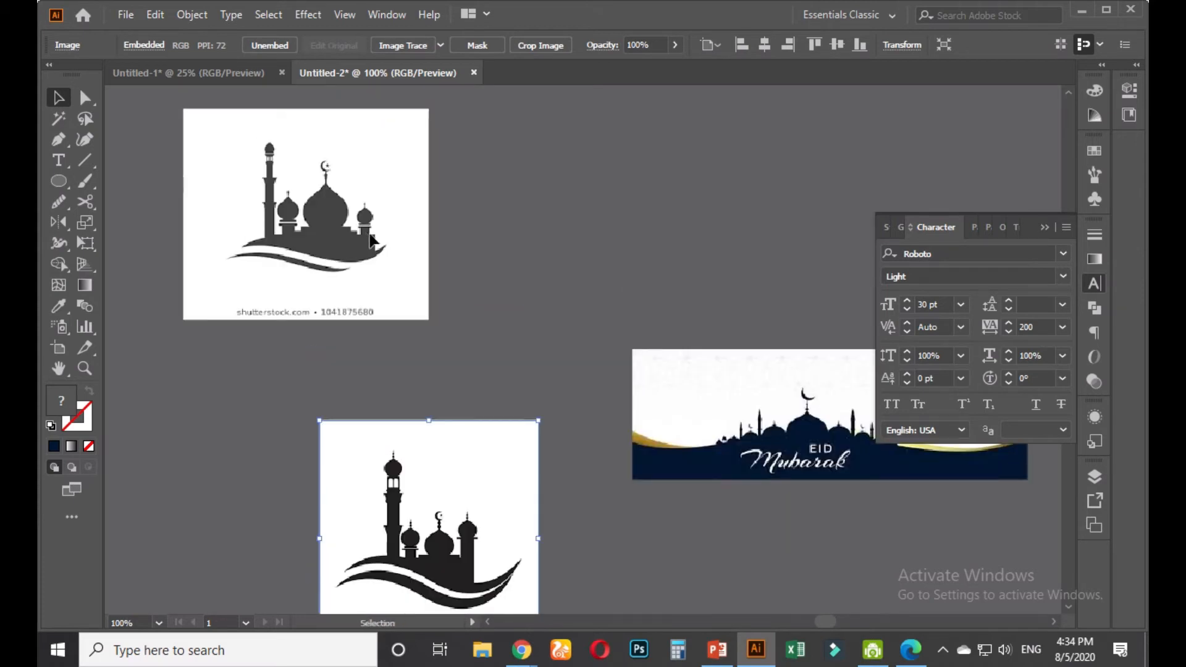
Compare the finished mosque logo with the church logo sheets, mosque silhouettes and Eid banner placed beside the artboard
{"action": "left_click", "coordinate": [532, 304]}
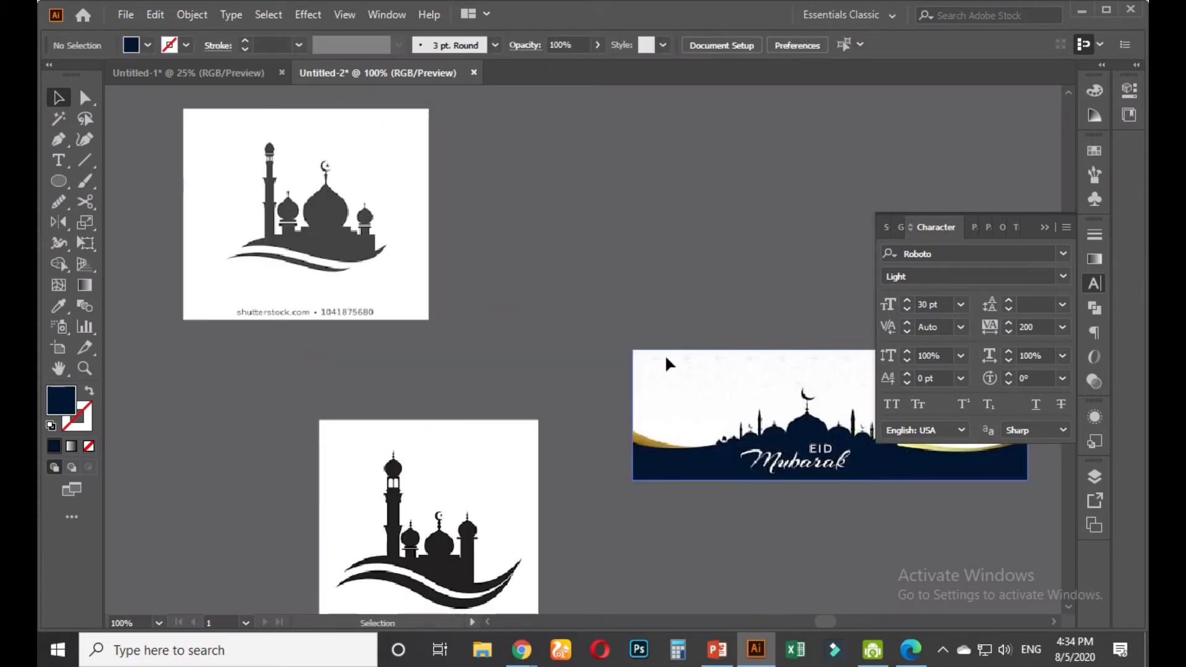
{"action": "left_click_drag", "start_coordinate": [665, 358], "coordinate": [665, 369]}
{"action": "scroll", "coordinate": [499, 483], "scroll_direction": "down", "scroll_amount": 1}
{"action": "scroll", "coordinate": [498, 480], "scroll_direction": "down", "scroll_amount": 1}
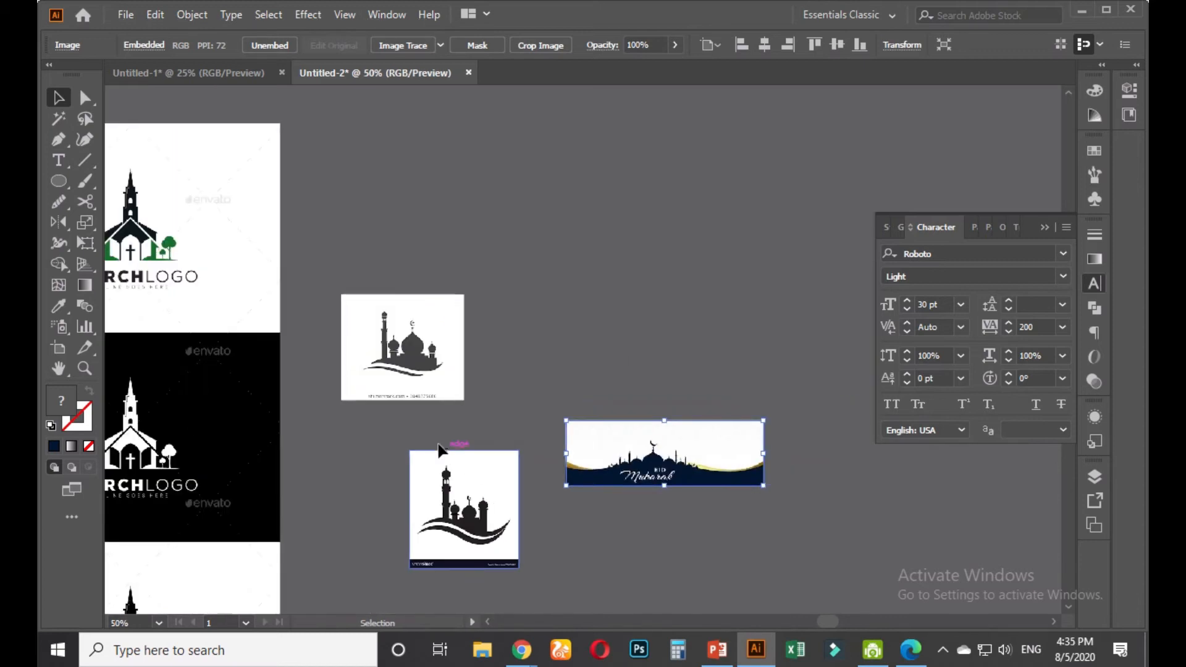
{"action": "scroll", "coordinate": [435, 436], "scroll_direction": "up", "scroll_amount": 1}
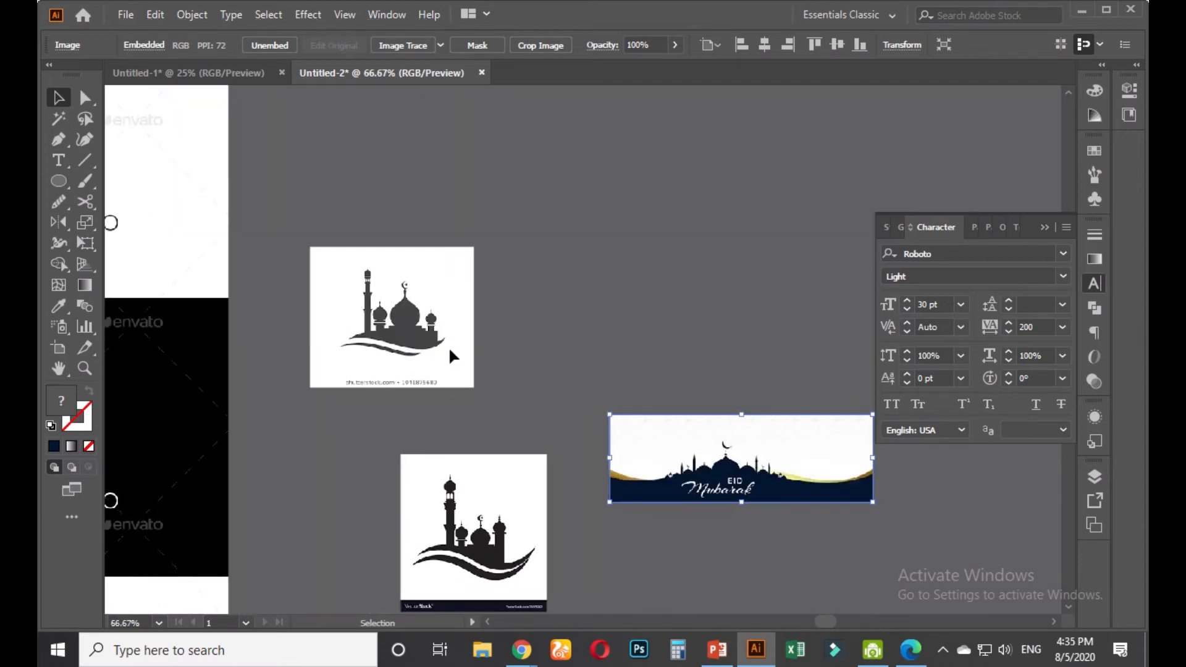
{"action": "scroll", "coordinate": [449, 346], "scroll_direction": "down", "scroll_amount": 3}
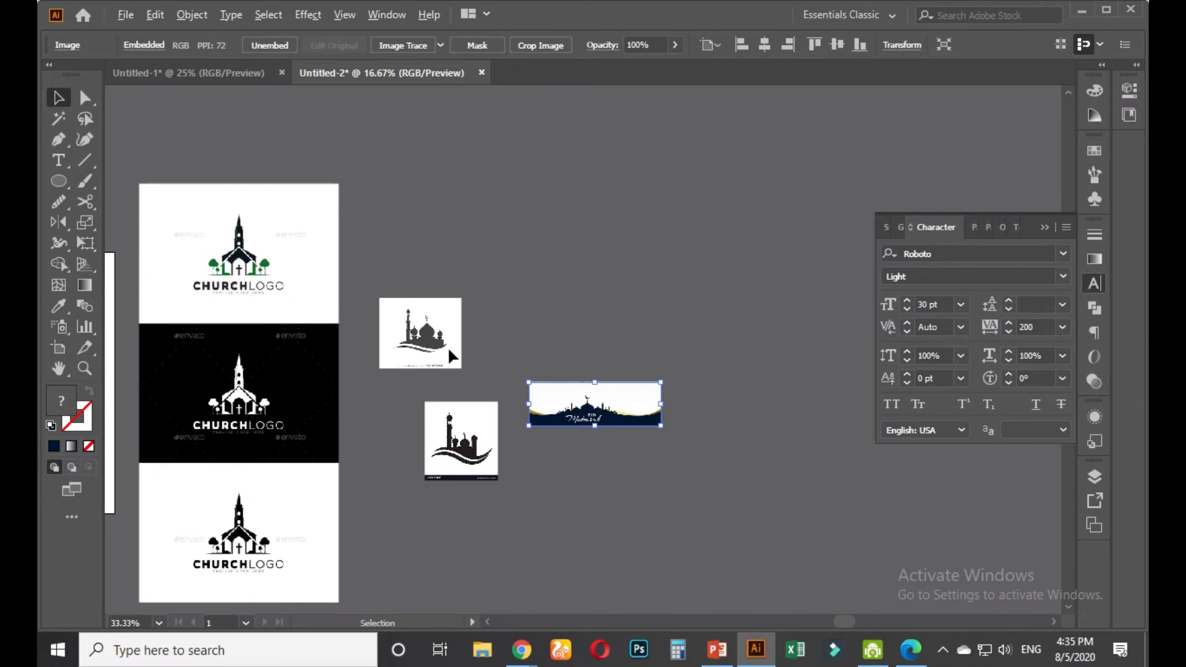
{"action": "scroll", "coordinate": [306, 391], "scroll_direction": "up", "scroll_amount": 2}
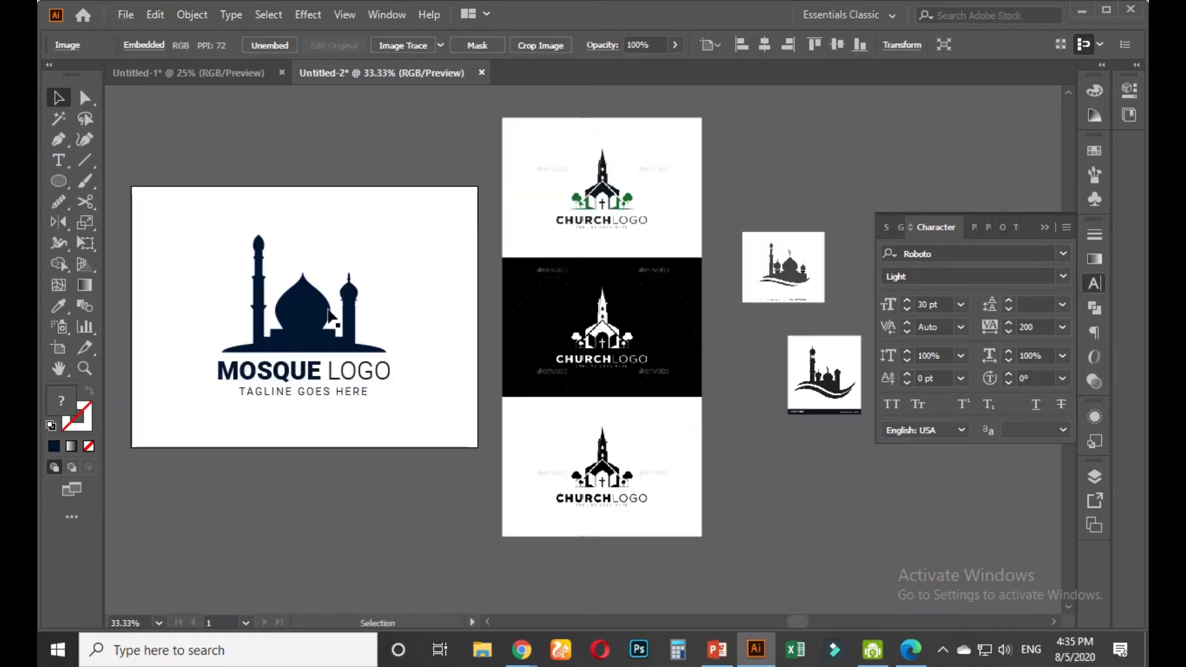
{"action": "left_click_drag", "start_coordinate": [437, 323], "coordinate": [392, 339]}
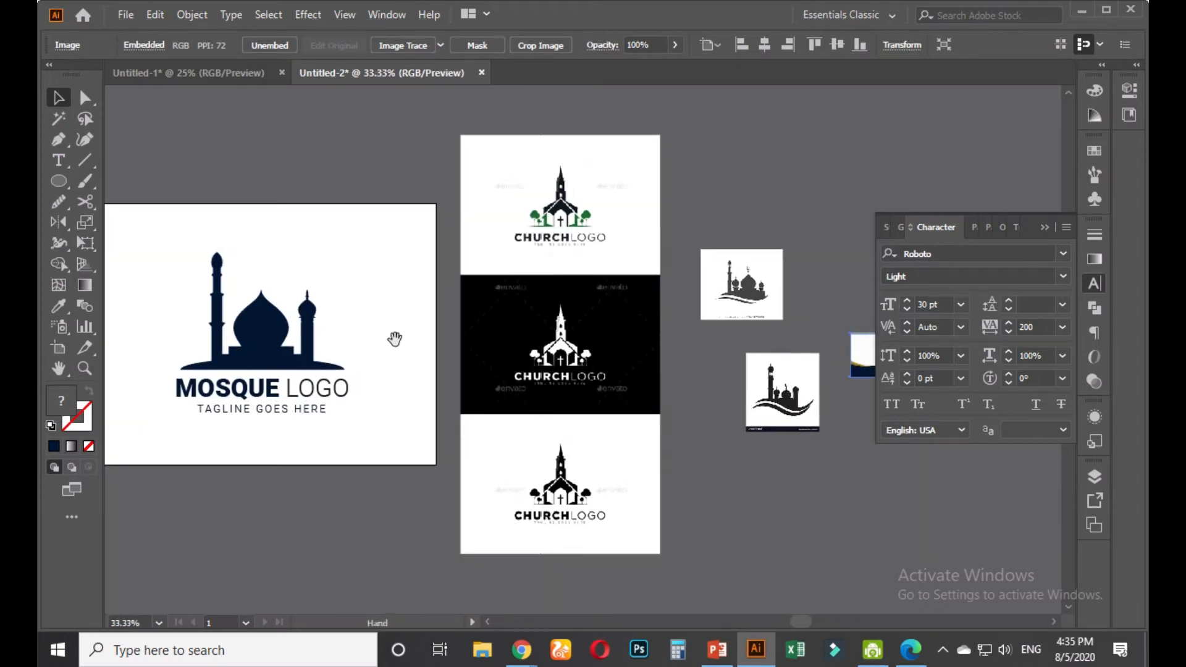
{"action": "scroll", "coordinate": [369, 347], "scroll_direction": "down", "scroll_amount": 1}
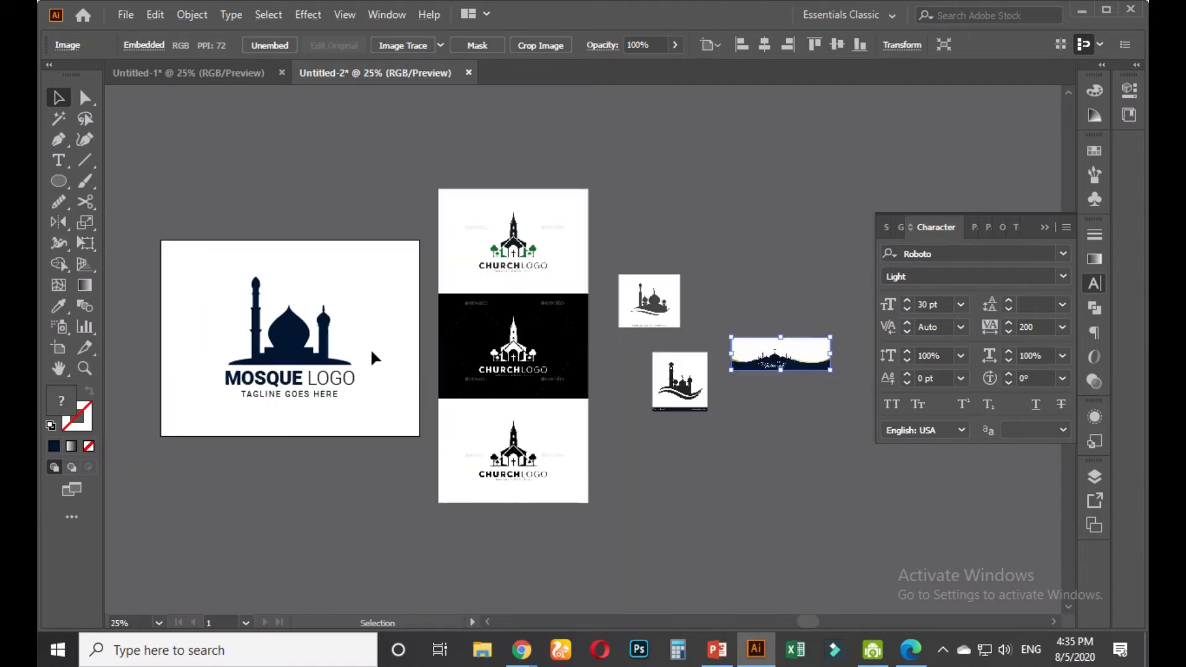
{"action": "scroll", "coordinate": [383, 351], "scroll_direction": "up", "scroll_amount": 1}
{"action": "scroll", "coordinate": [383, 350], "scroll_direction": "down", "scroll_amount": 1}
Delete the church logo sheets, both mosque silhouette images and the Eid Mubarak banner beside the artboard
{"action": "left_click", "coordinate": [581, 324]}
{"action": "key", "text": "Delete"}
{"action": "left_click_drag", "start_coordinate": [636, 333], "coordinate": [802, 461]}
{"action": "key", "text": "Delete"}
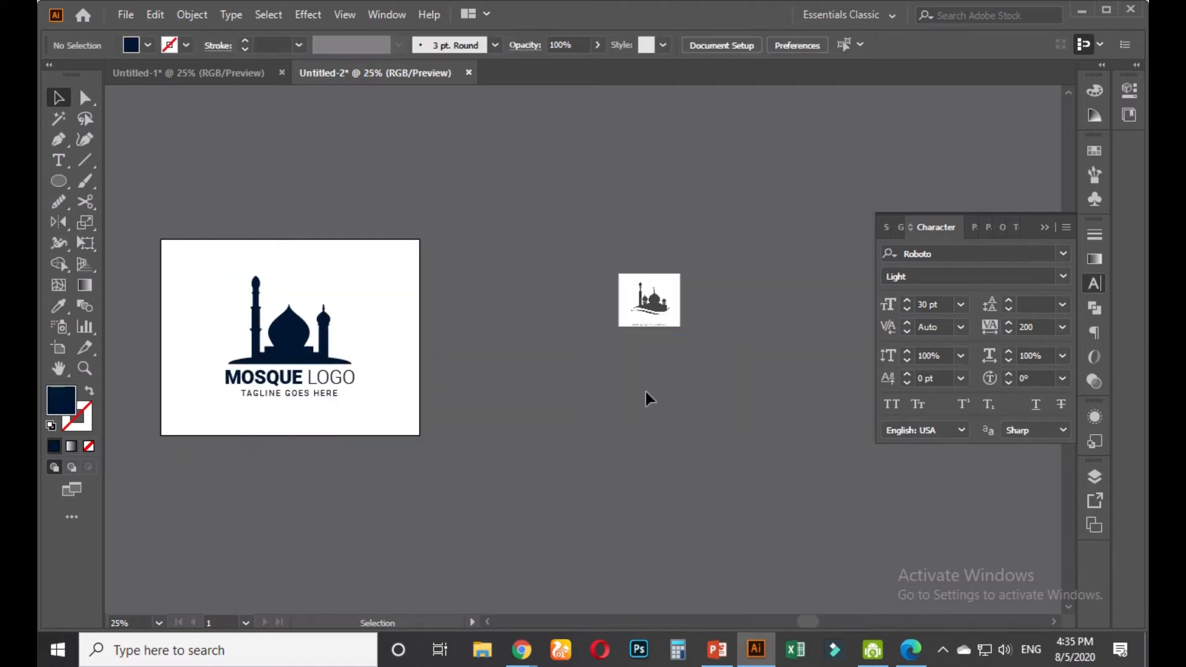
{"action": "left_click", "coordinate": [650, 320]}
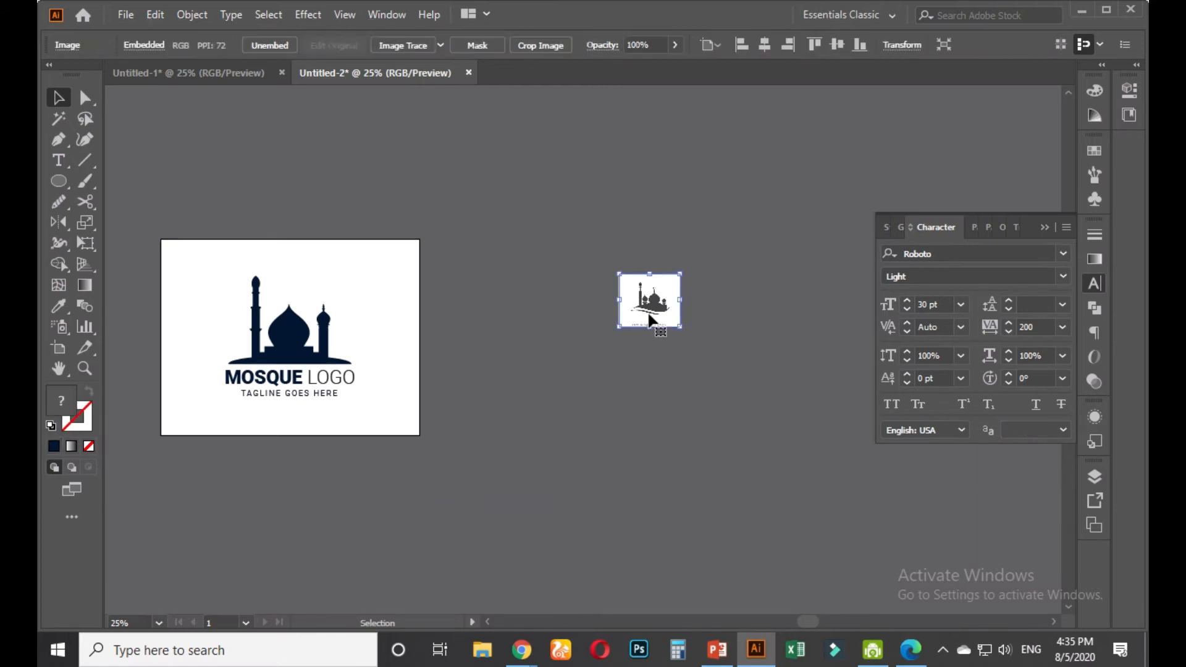
{"action": "key", "text": "Delete"}
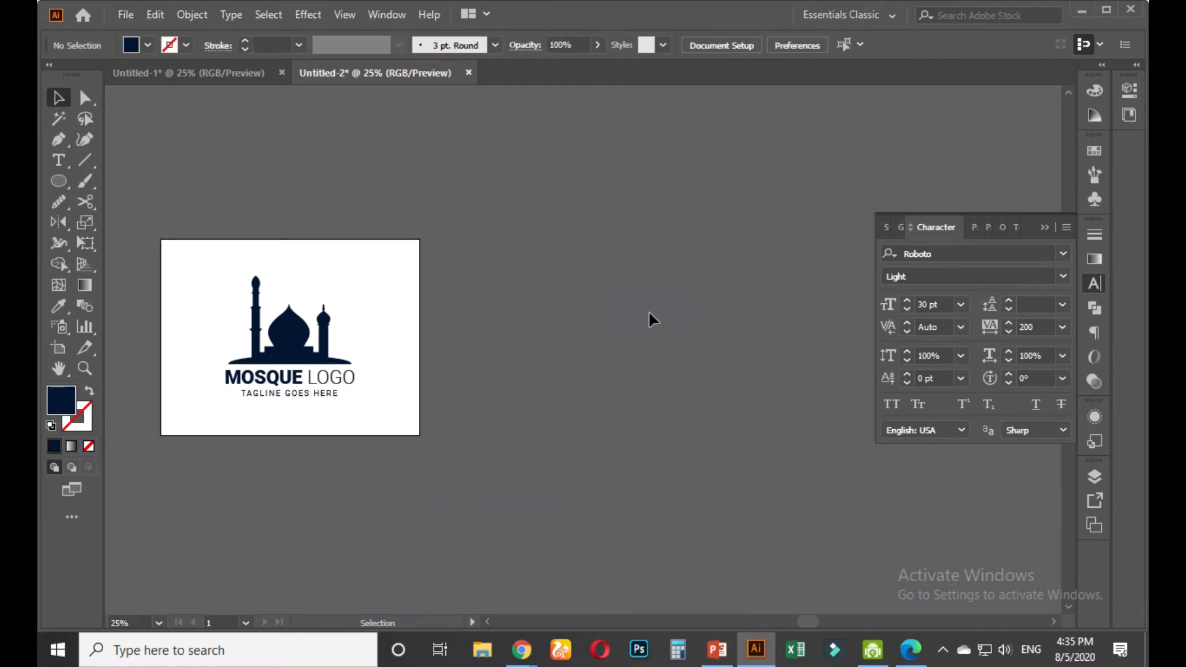
Collapse the floating Character panel to clear the workspace around the mosque logo artboard
{"action": "left_click", "coordinate": [1051, 226]}
{"action": "key", "text": "ctrl+0"}
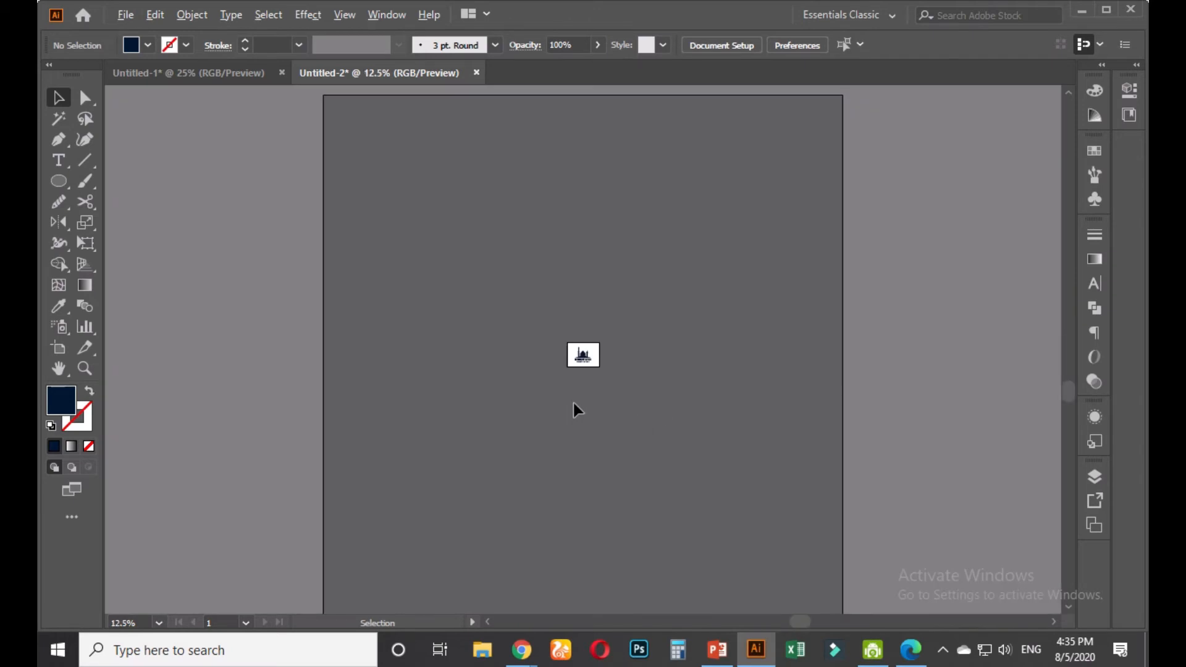
{"action": "scroll", "coordinate": [573, 402], "scroll_direction": "up", "scroll_amount": 6}
{"action": "scroll", "coordinate": [488, 396], "scroll_direction": "down", "scroll_amount": 1}
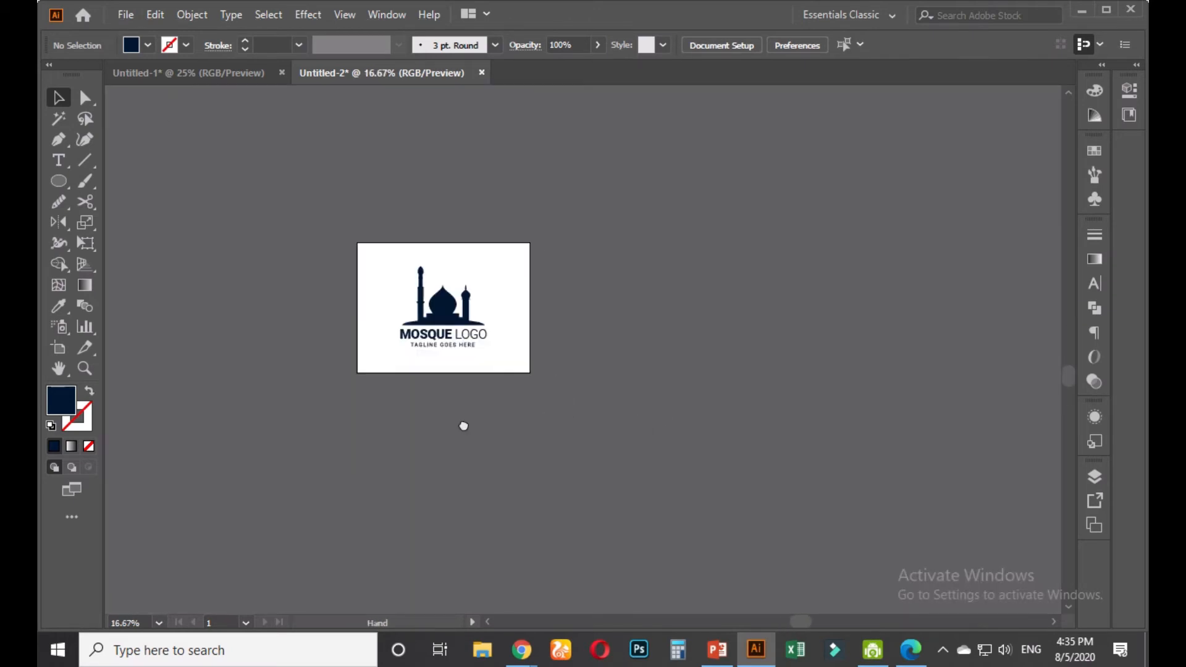
{"action": "scroll", "coordinate": [448, 401], "scroll_direction": "up", "scroll_amount": 2}
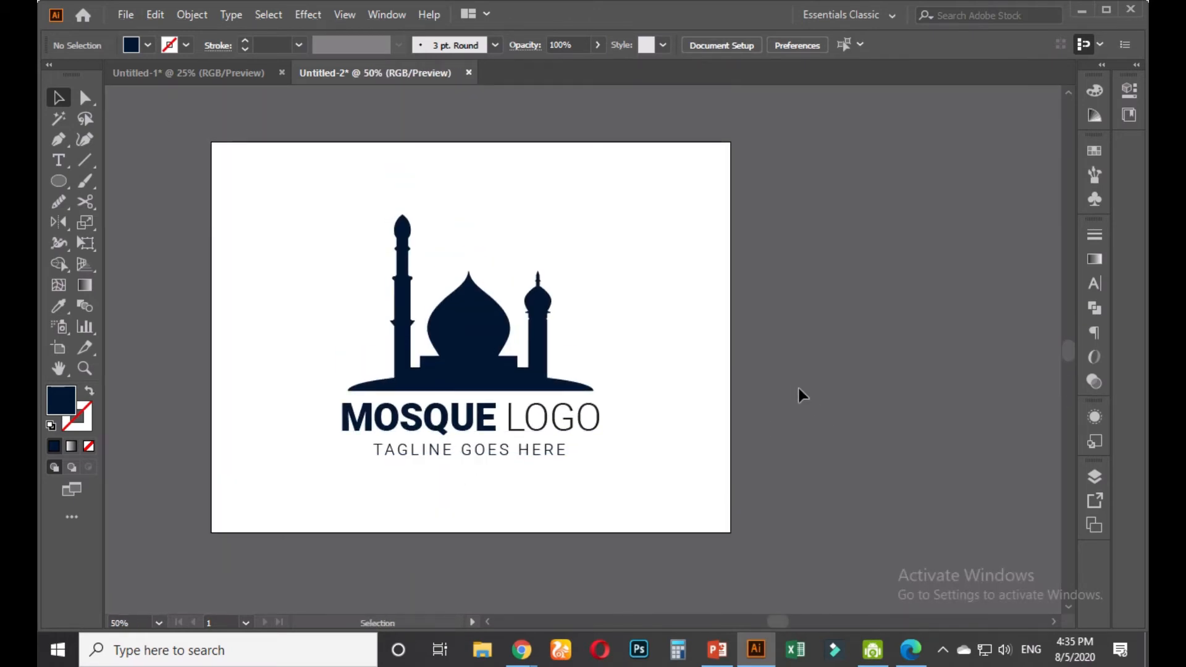
Save the document to the Desktop as "Mosque Logo Design Template" in Adobe Illustrator (*.AI) format with the default Illustrator options
{"action": "key", "text": "ctrl"}
{"action": "key", "text": "ctrl+s"}
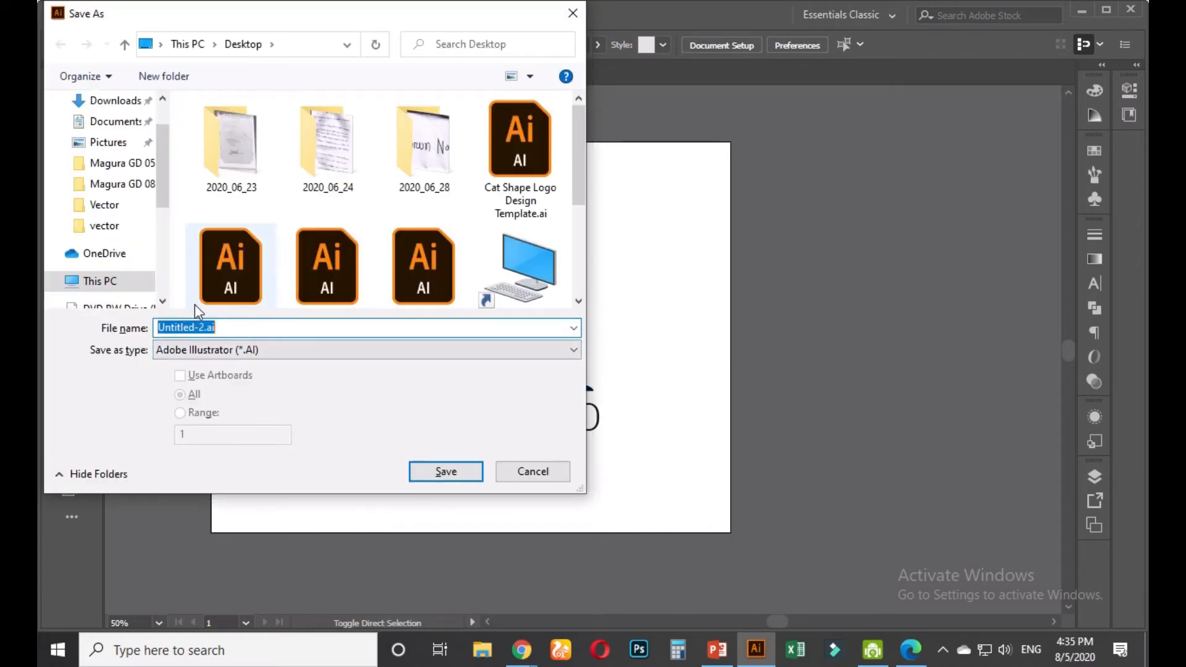
{"action": "left_click_drag", "start_coordinate": [166, 173], "coordinate": [161, 129]}
{"action": "left_click", "coordinate": [122, 136]}
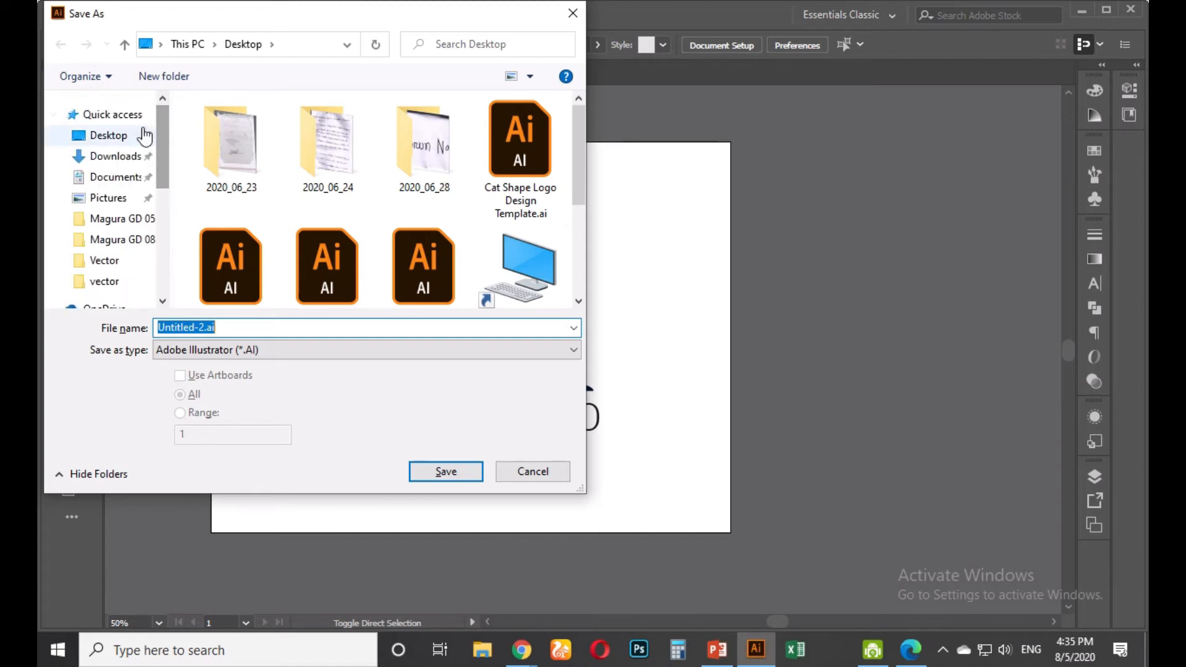
{"action": "left_click", "coordinate": [306, 325]}
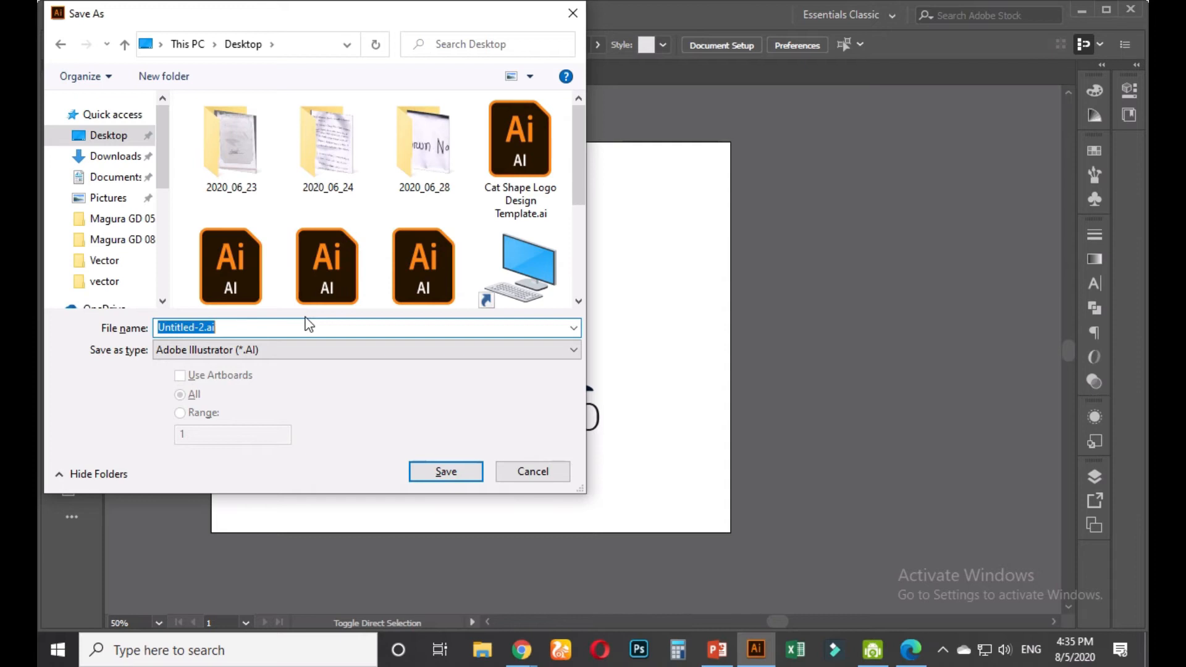
{"action": "type", "text": "Mosque"}
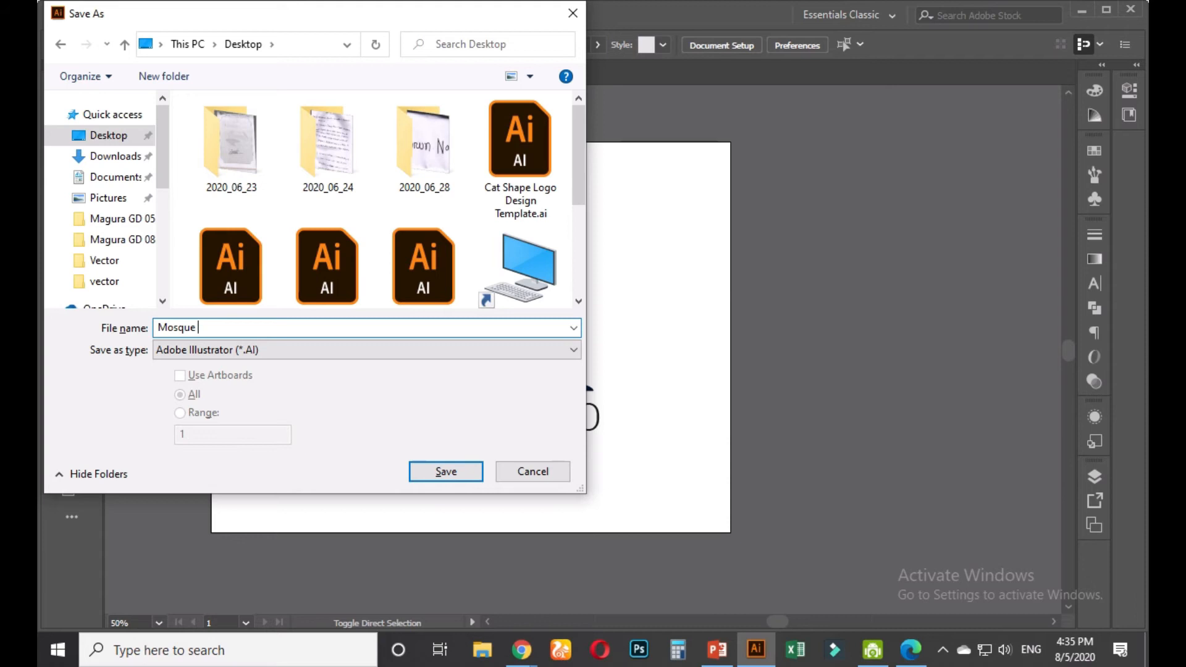
{"action": "type", "text": "Logo Design Template"}
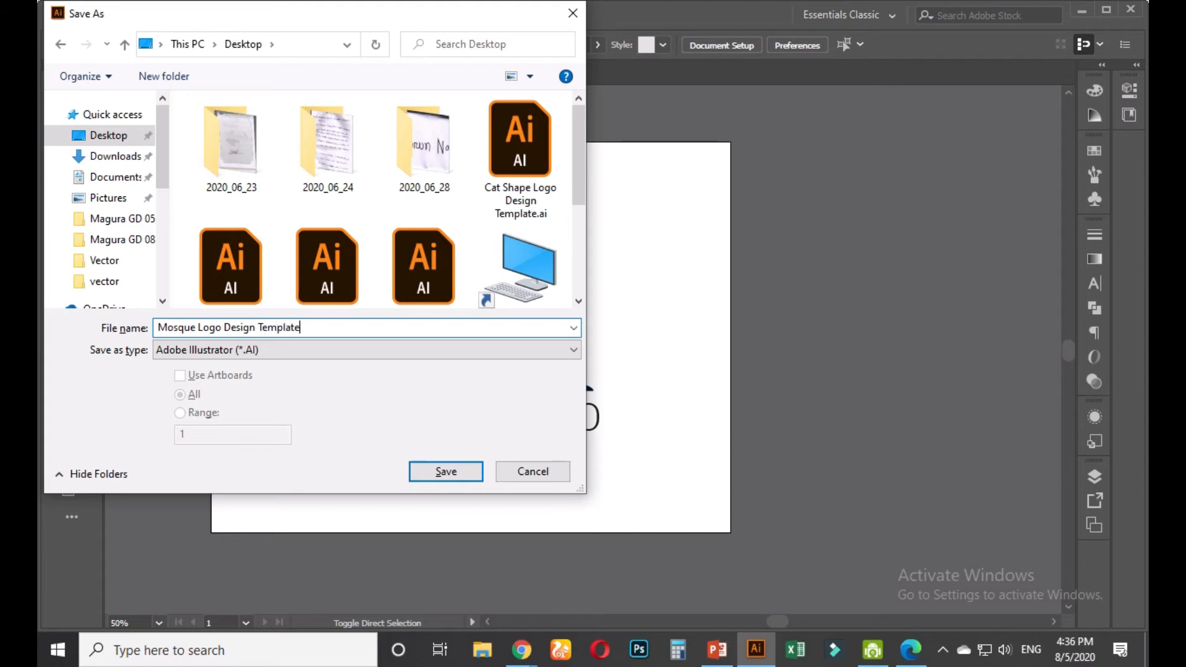
{"action": "left_click", "coordinate": [301, 349]}
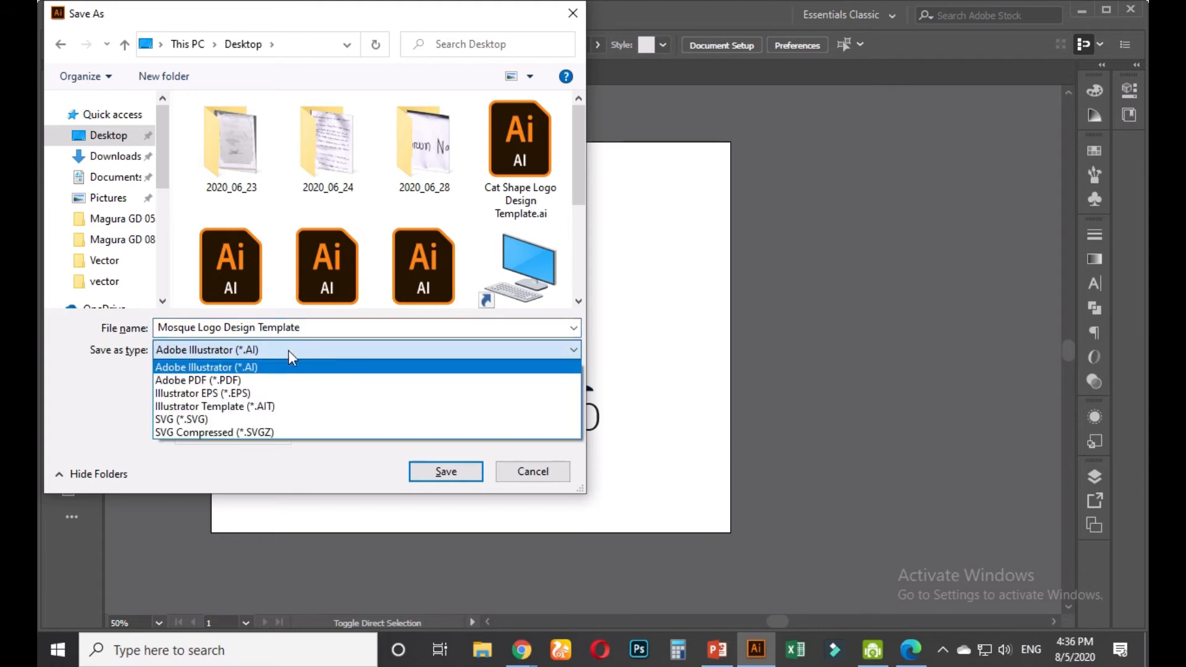
{"action": "left_click", "coordinate": [269, 366]}
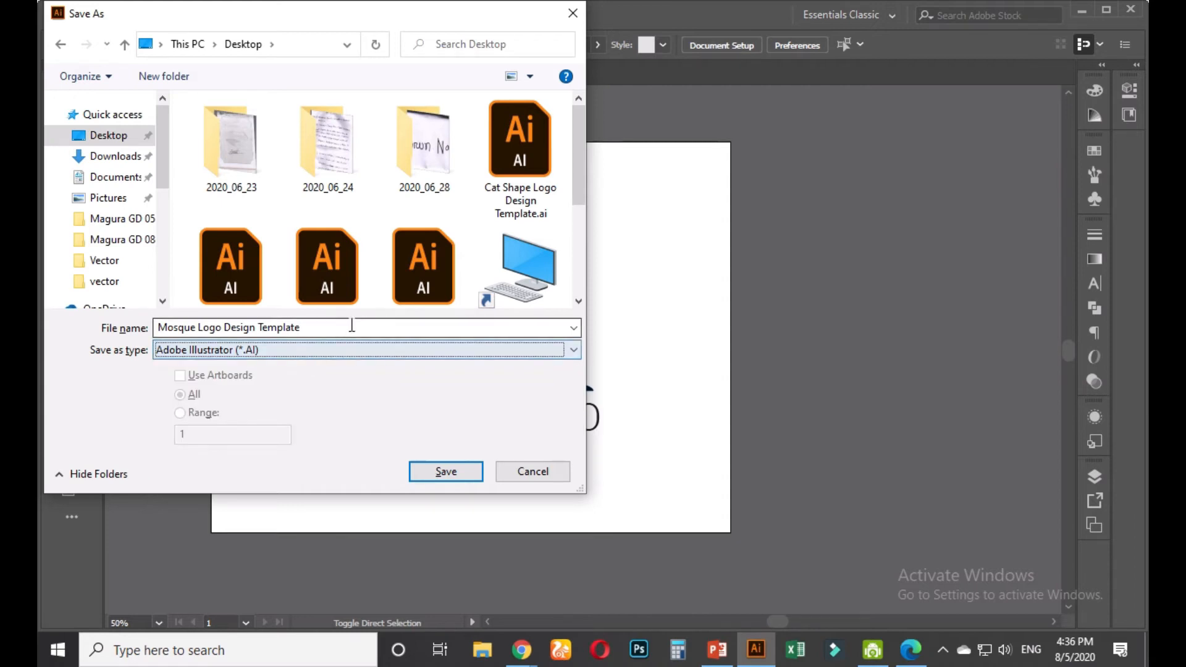
{"action": "left_click", "coordinate": [353, 324]}
{"action": "key", "text": "Return"}
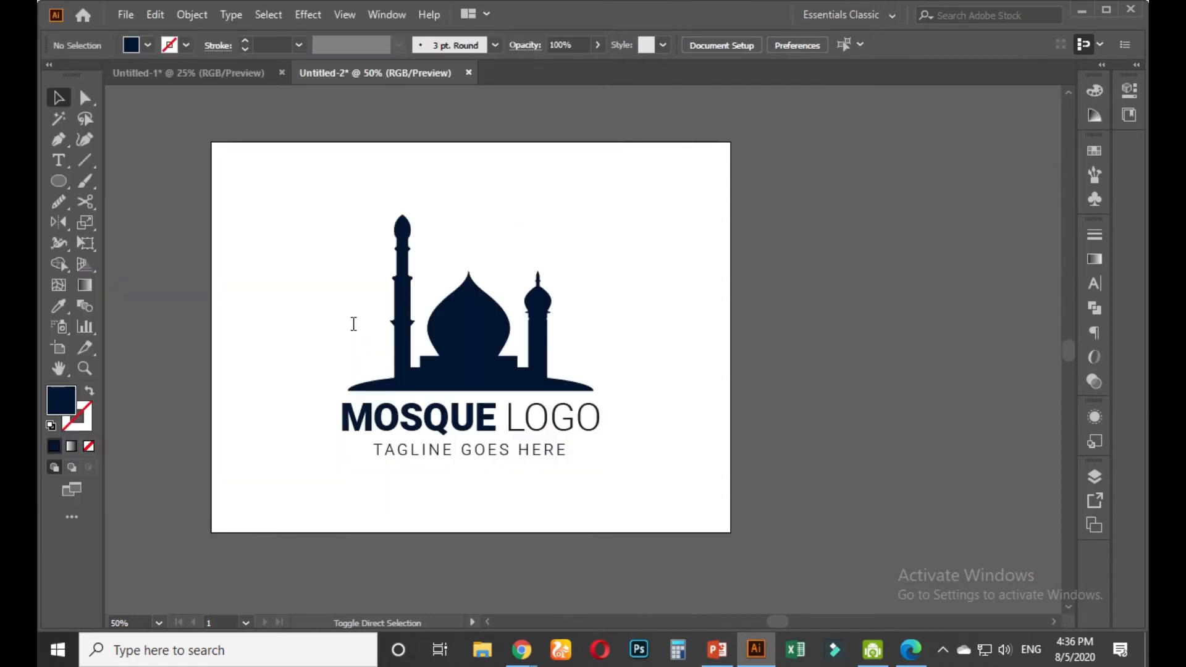
{"action": "key", "text": "Return"}
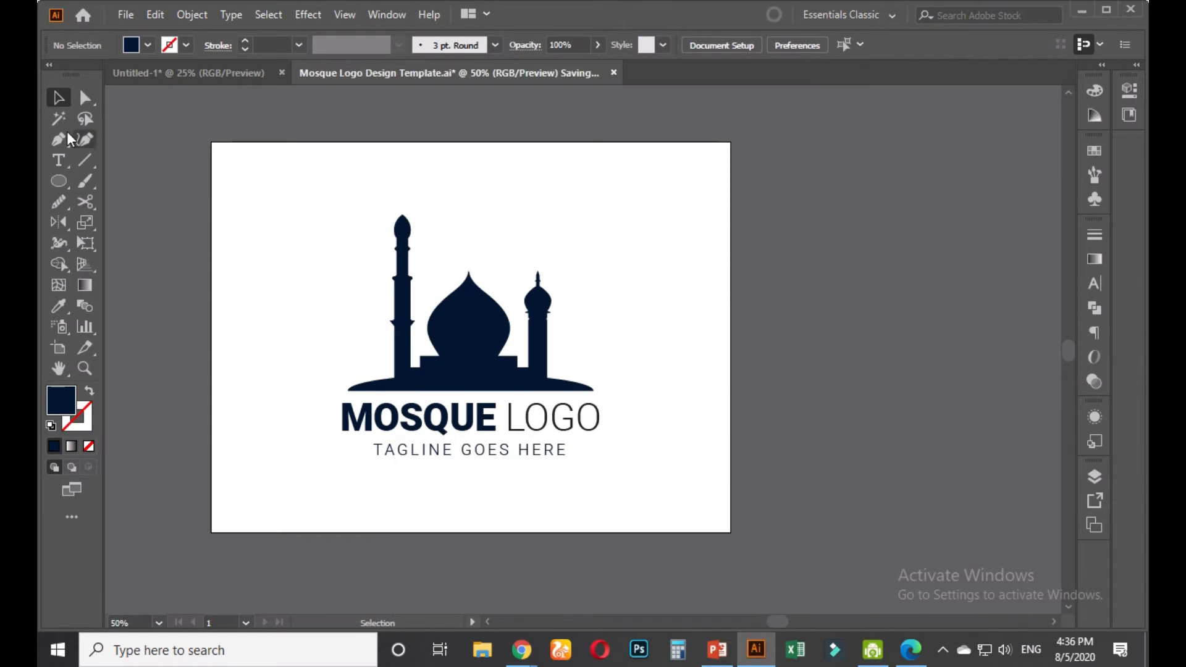
Export the artboard with Save for Web as a maximum-quality JPEG named Mosque-Logo-Design-Template.jpg to the Desktop
{"action": "scroll", "coordinate": [349, 275], "scroll_direction": "down", "scroll_amount": 2}
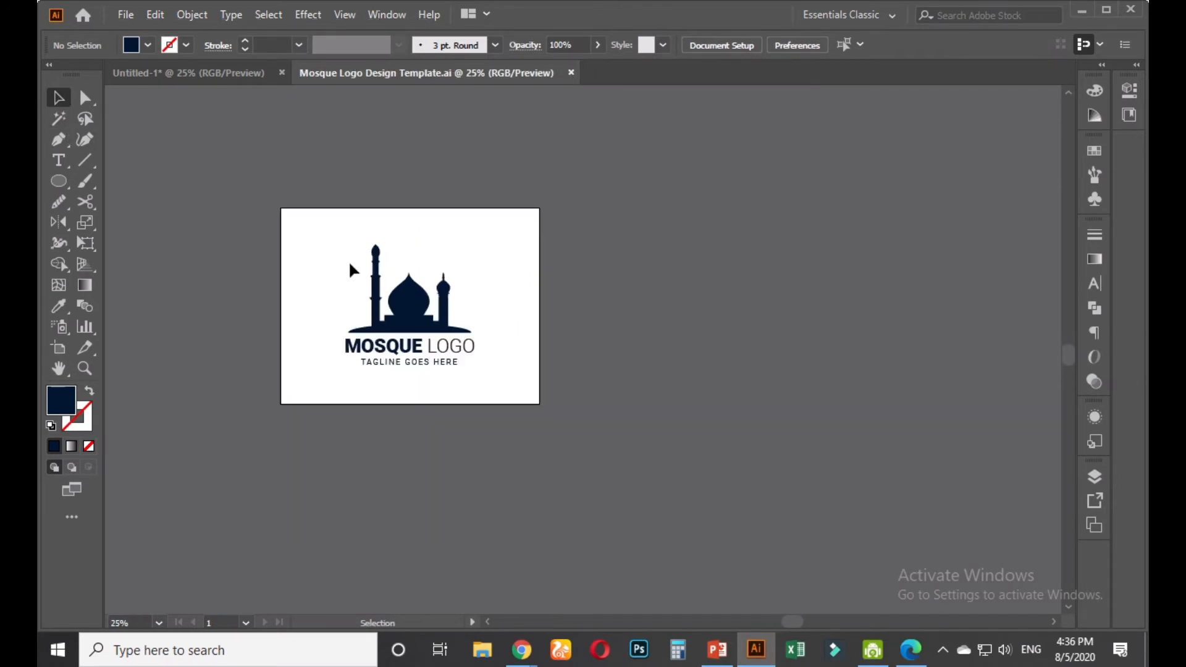
{"action": "left_click_drag", "start_coordinate": [327, 249], "coordinate": [336, 313]}
{"action": "scroll", "coordinate": [393, 360], "scroll_direction": "up", "scroll_amount": 1}
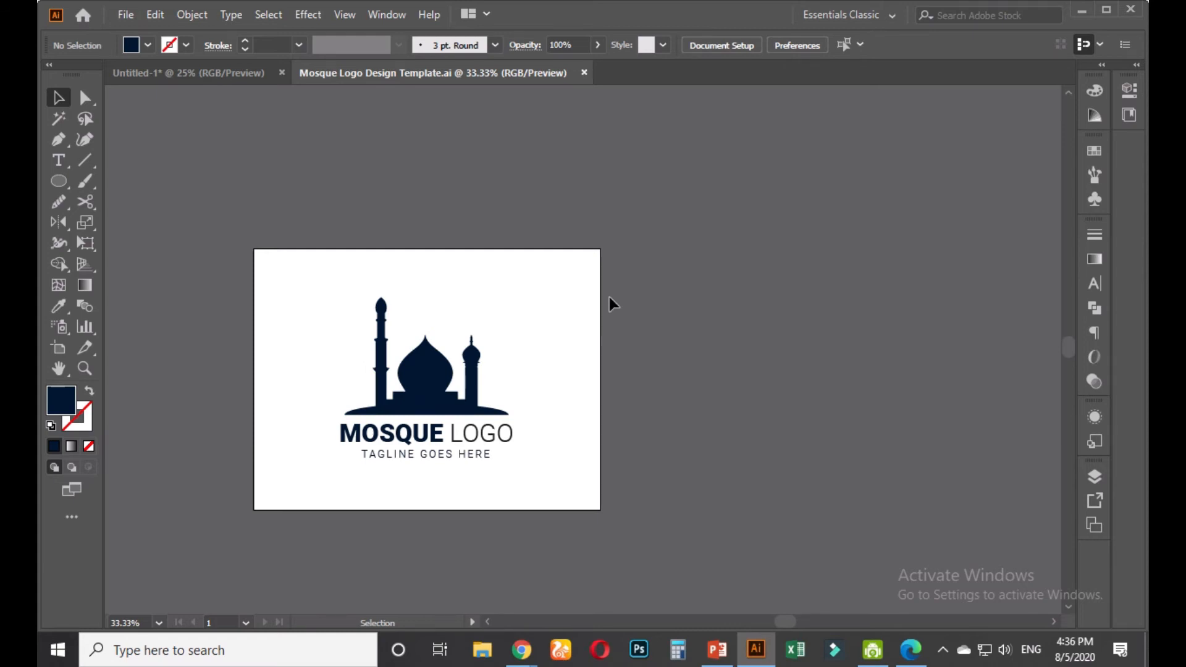
{"action": "key", "text": "ctrl+alt+shift+s"}
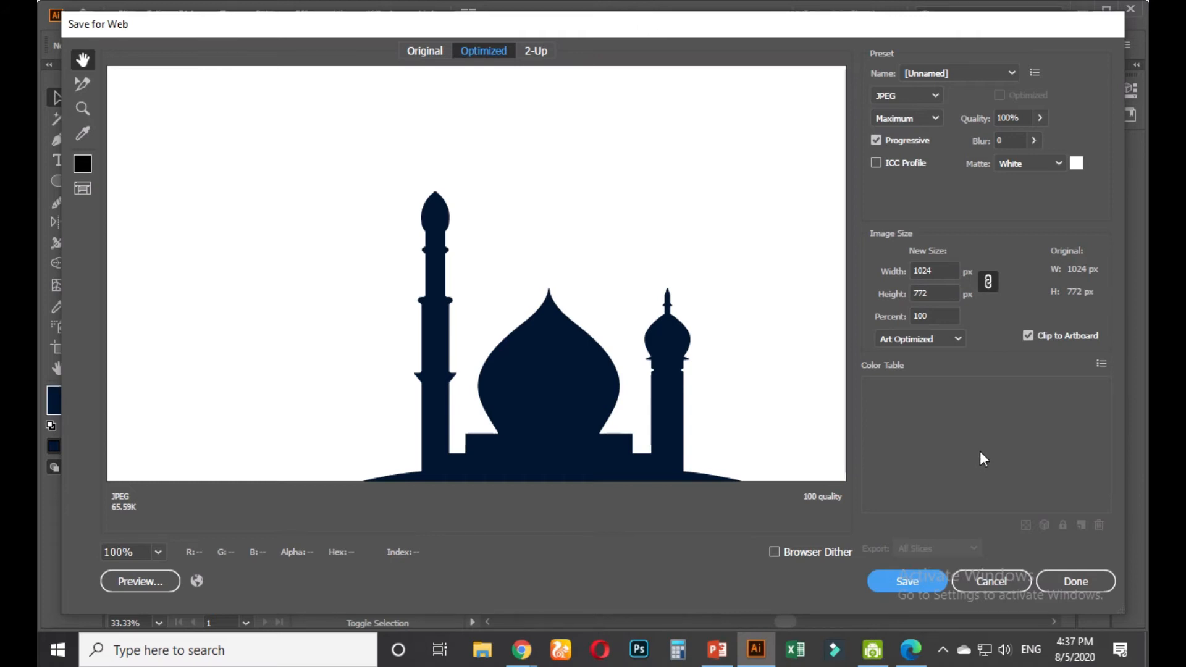
{"action": "key", "text": "Return"}
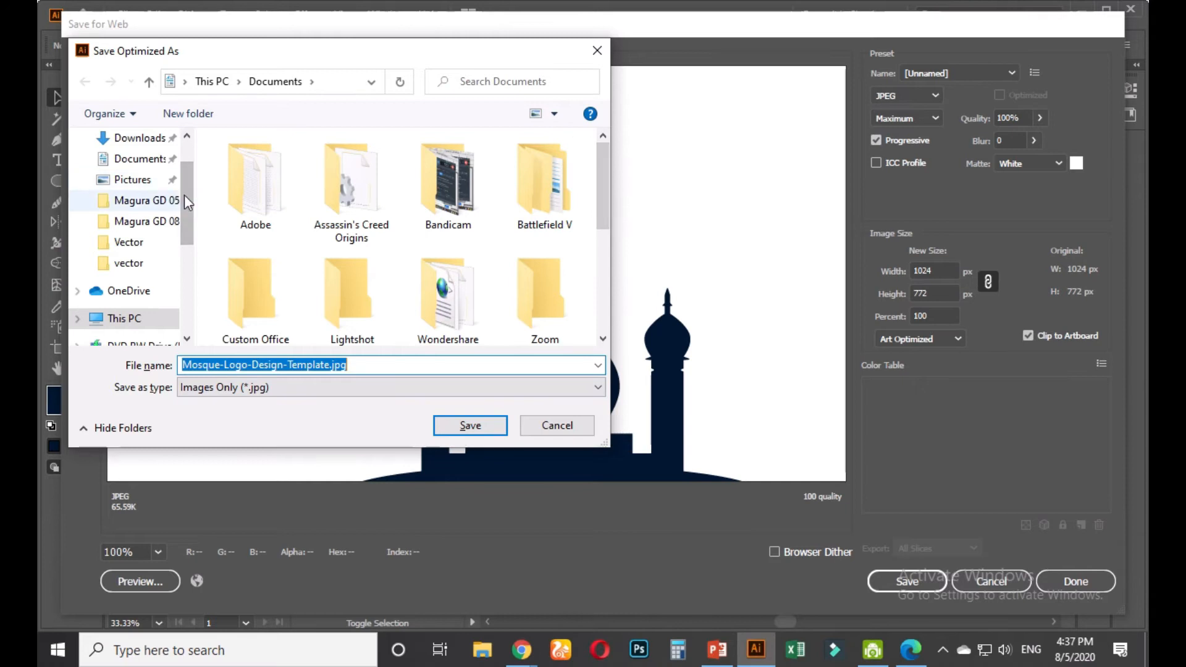
{"action": "left_click_drag", "start_coordinate": [186, 205], "coordinate": [197, 270]}
{"action": "left_click", "coordinate": [164, 203]}
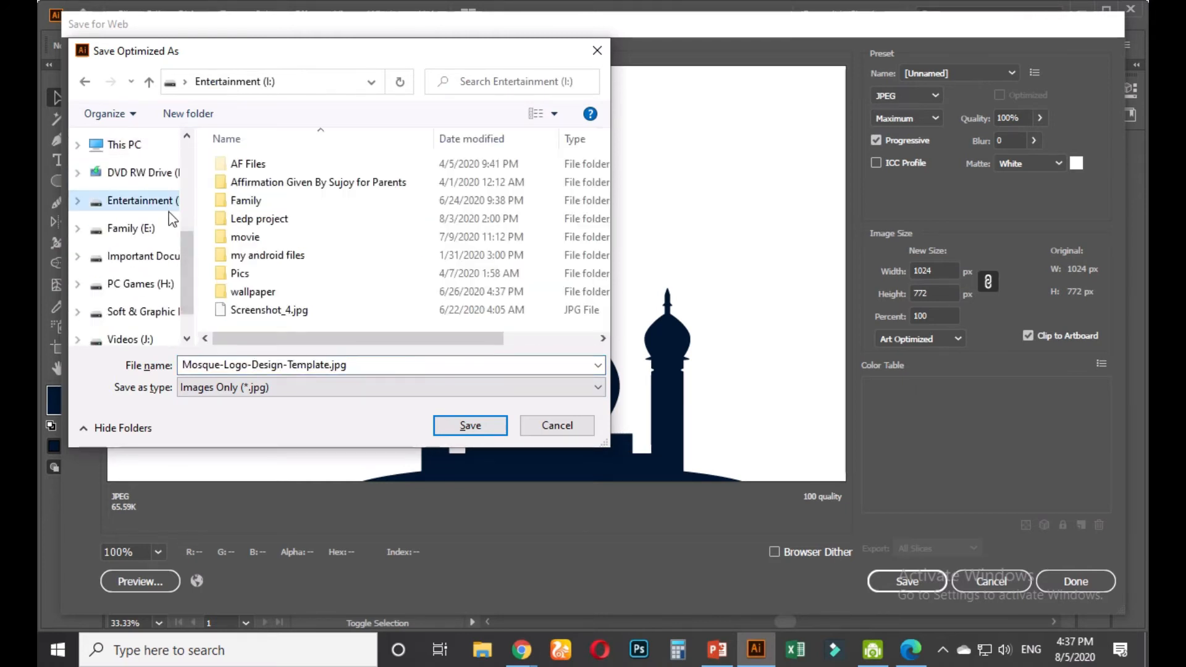
{"action": "scroll", "coordinate": [154, 185], "scroll_direction": "up", "scroll_amount": 3}
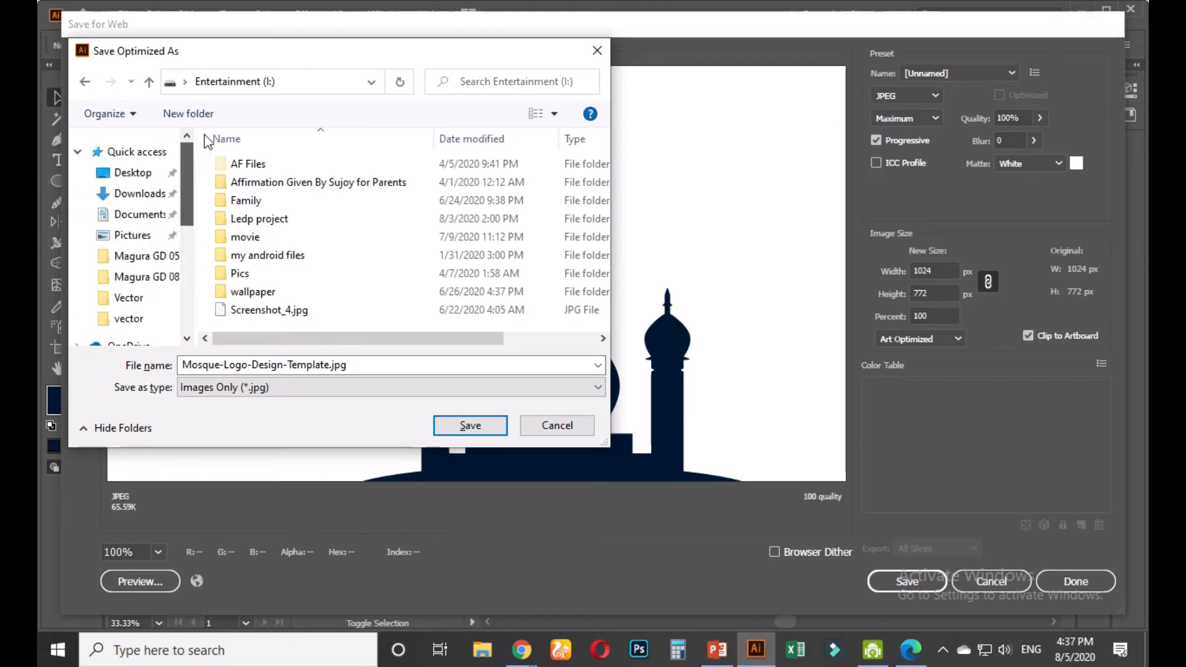
{"action": "left_click", "coordinate": [131, 172]}
{"action": "left_click", "coordinate": [381, 365]}
{"action": "key", "text": "Return"}
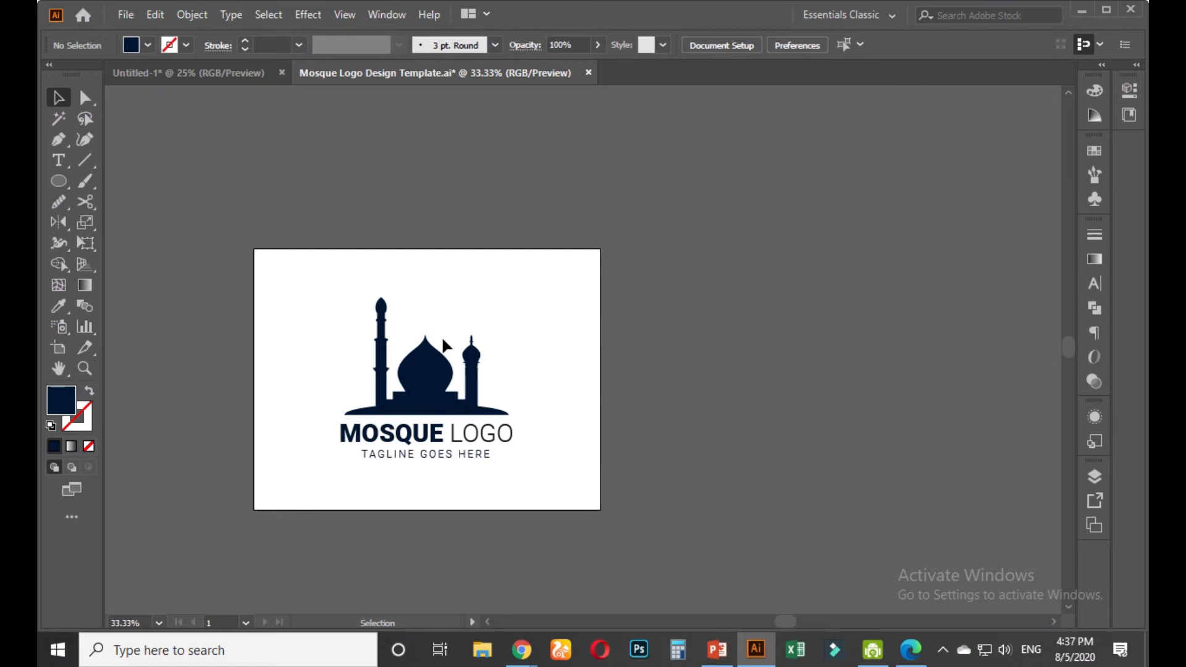
{"action": "key", "text": "ctrl+shift+s"}
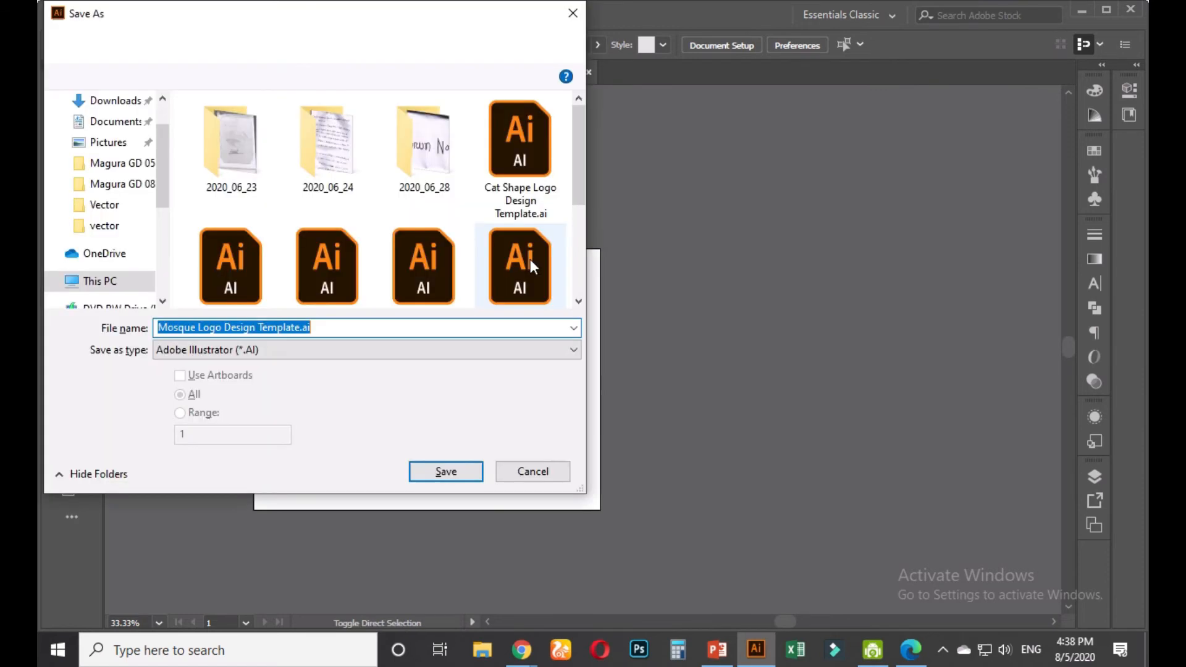
{"action": "scroll", "coordinate": [499, 257], "scroll_direction": "down", "scroll_amount": 3}
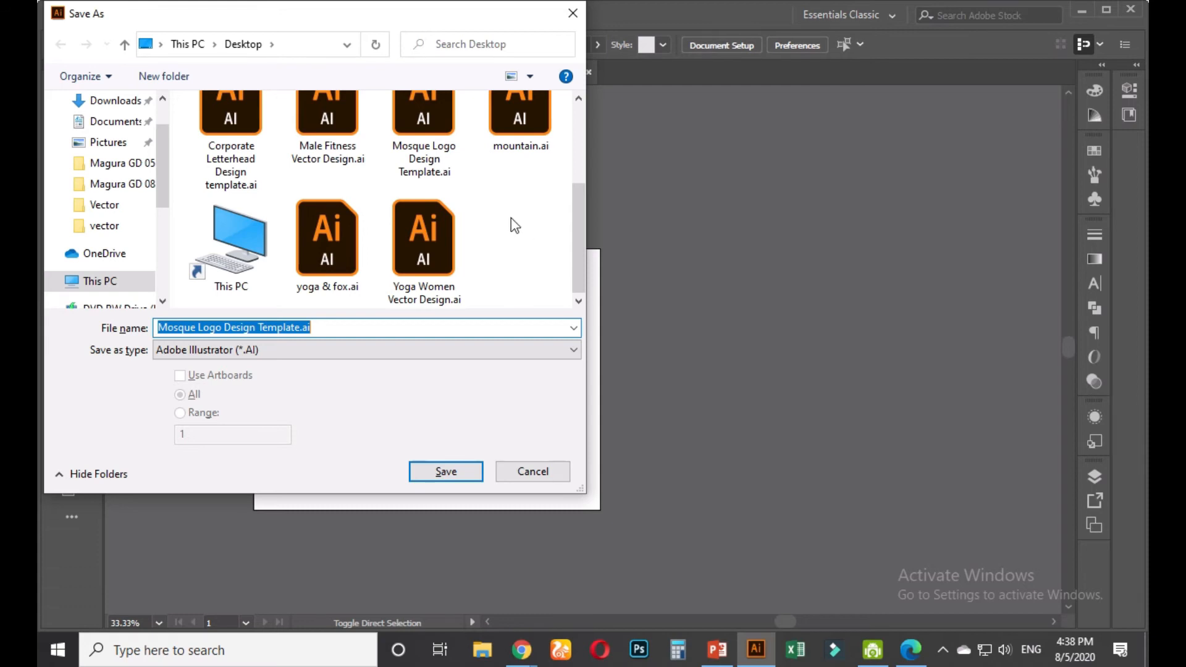
{"action": "left_click", "coordinate": [538, 472]}
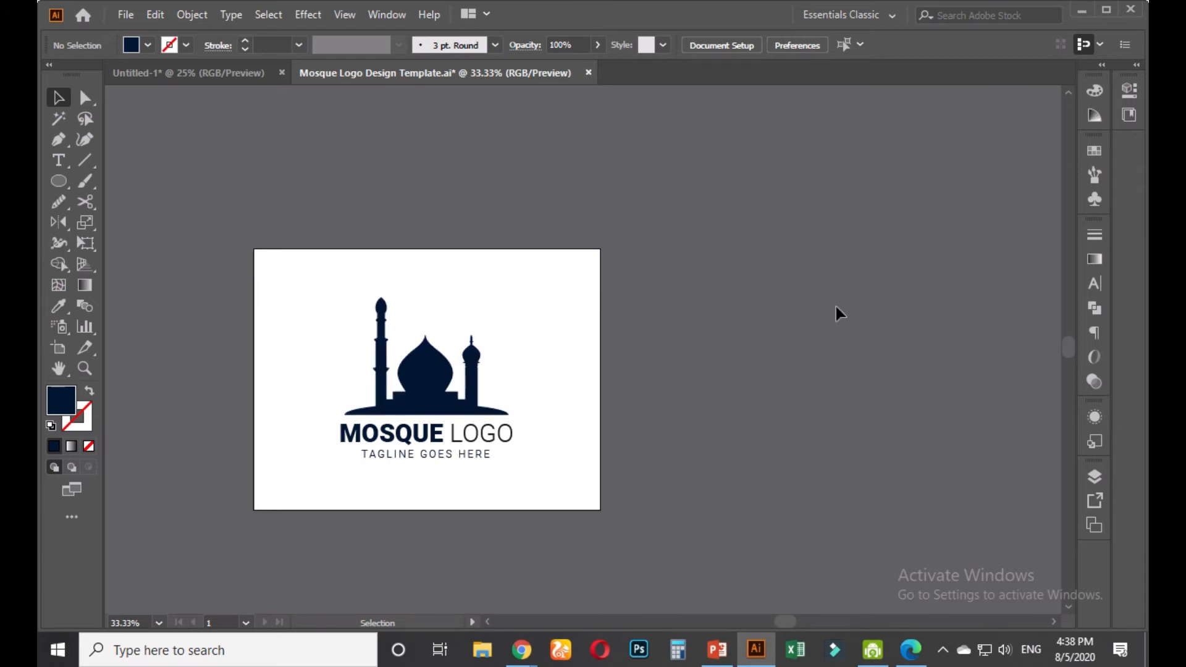
Switch to the Windows desktop, open the exported Mosque-Logo-Design-Template.jpg in Photos and bring up its image options
{"action": "left_click", "coordinate": [1084, 9]}
{"action": "left_click", "coordinate": [1064, 8]}
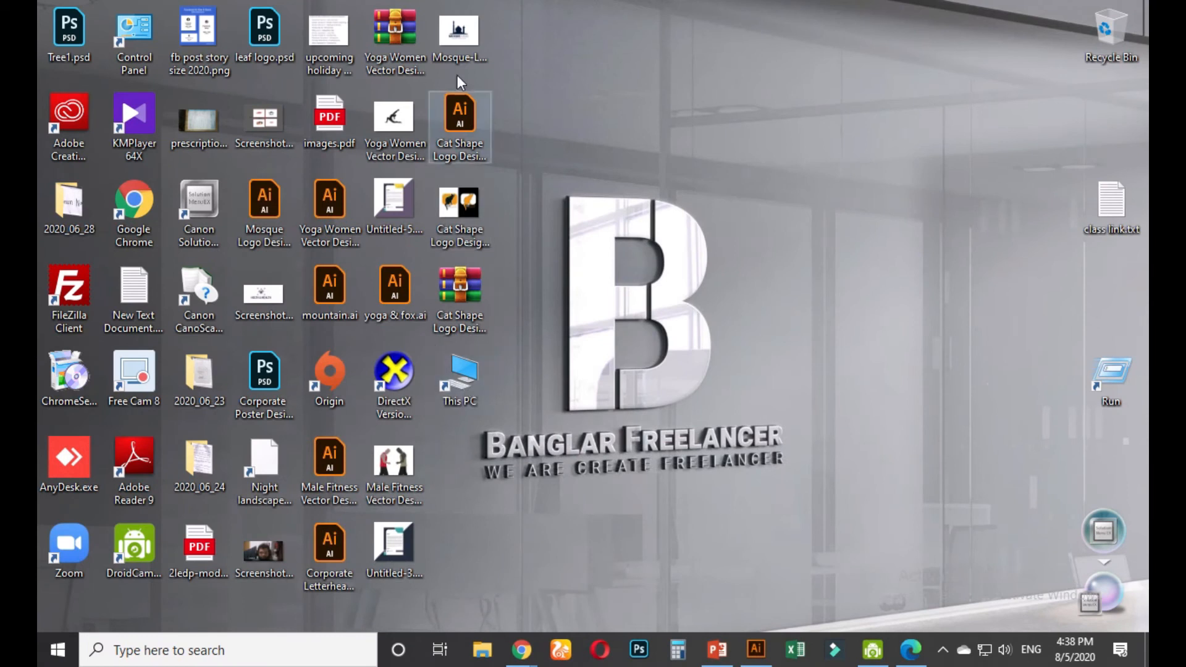
{"action": "double_click", "coordinate": [462, 41]}
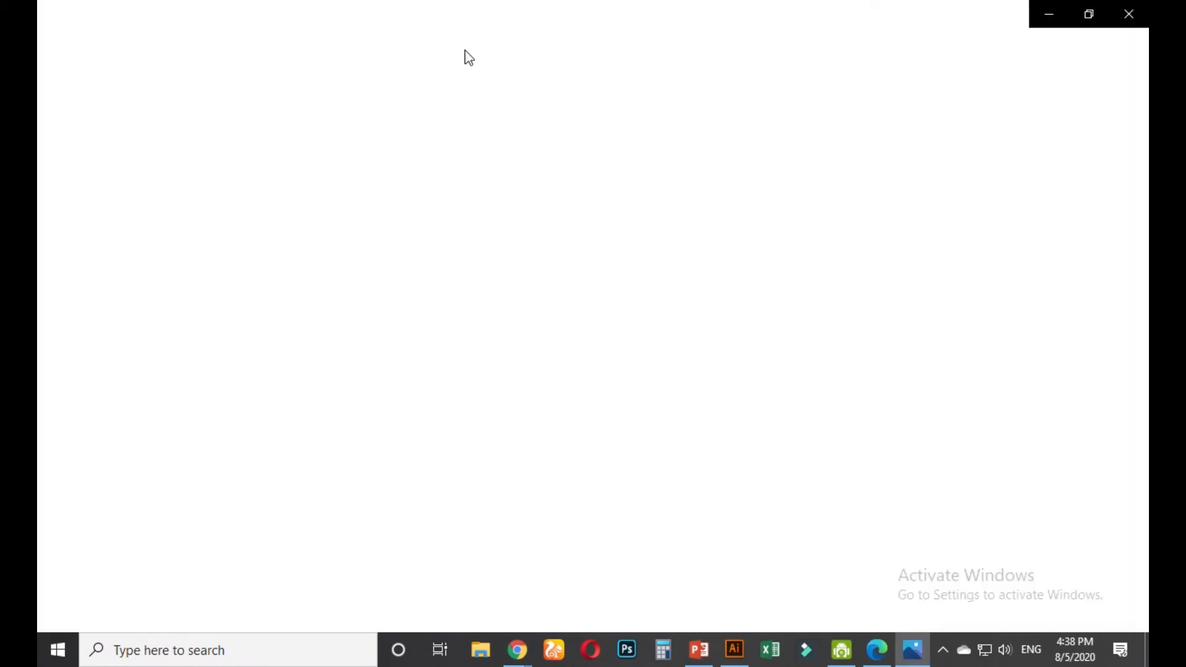
{"action": "right_click", "coordinate": [527, 149]}
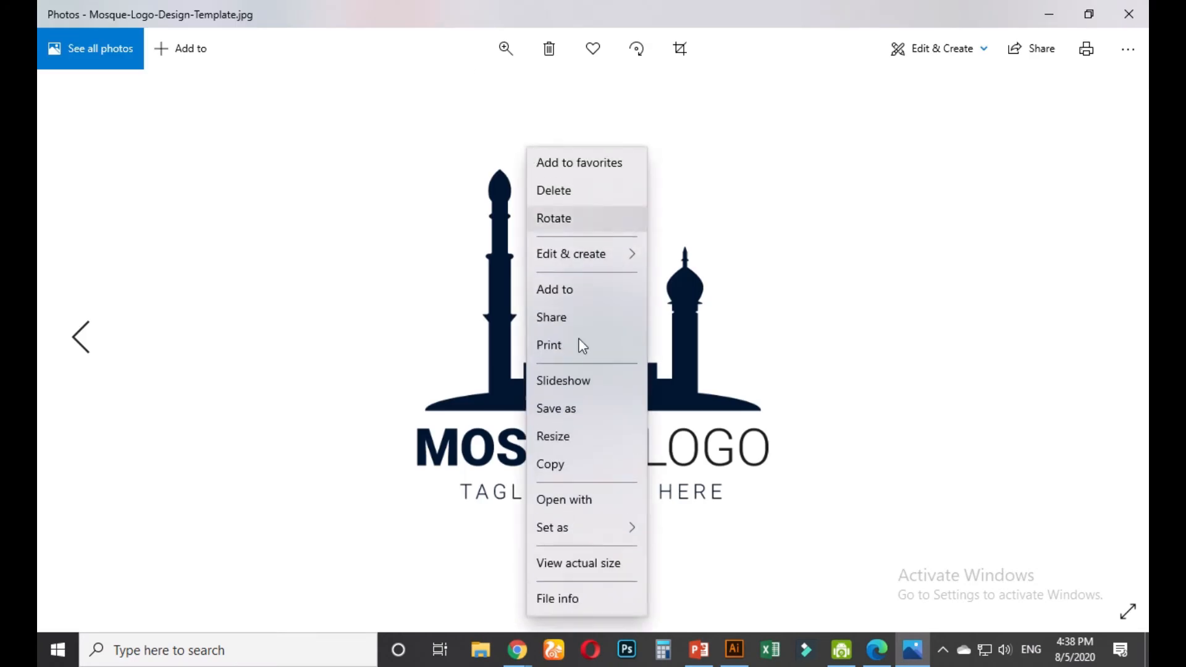
Set the exported mosque logo image as the desktop background and close Photos
{"action": "mouse_move", "coordinate": [596, 525]}
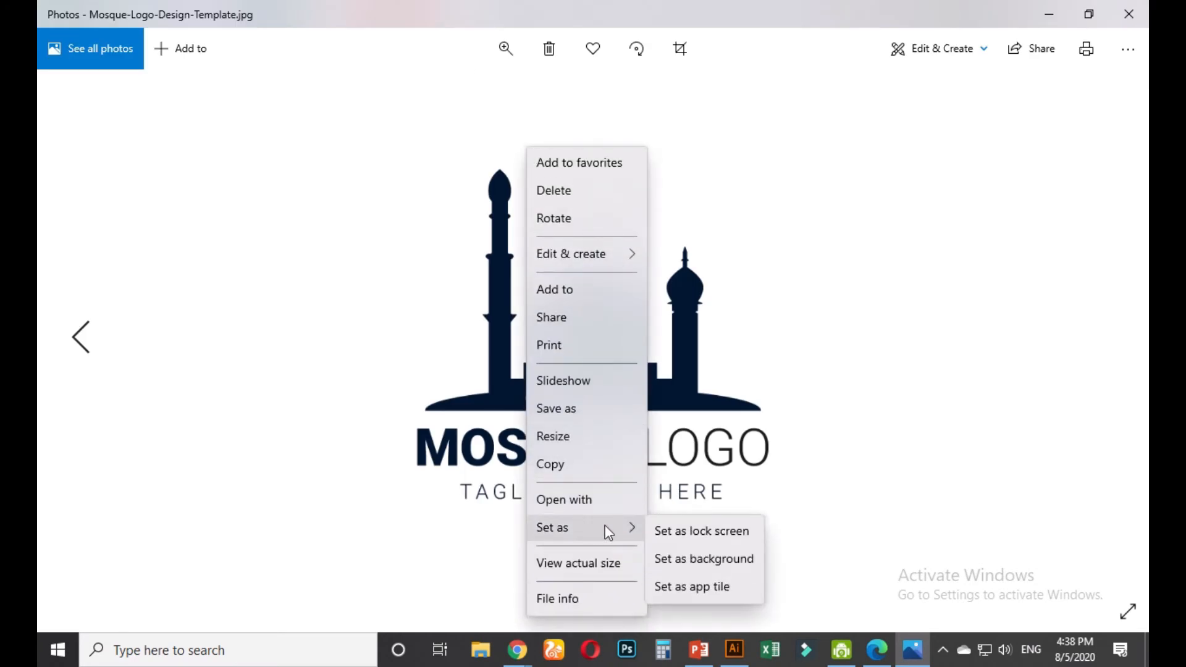
{"action": "left_click", "coordinate": [694, 558]}
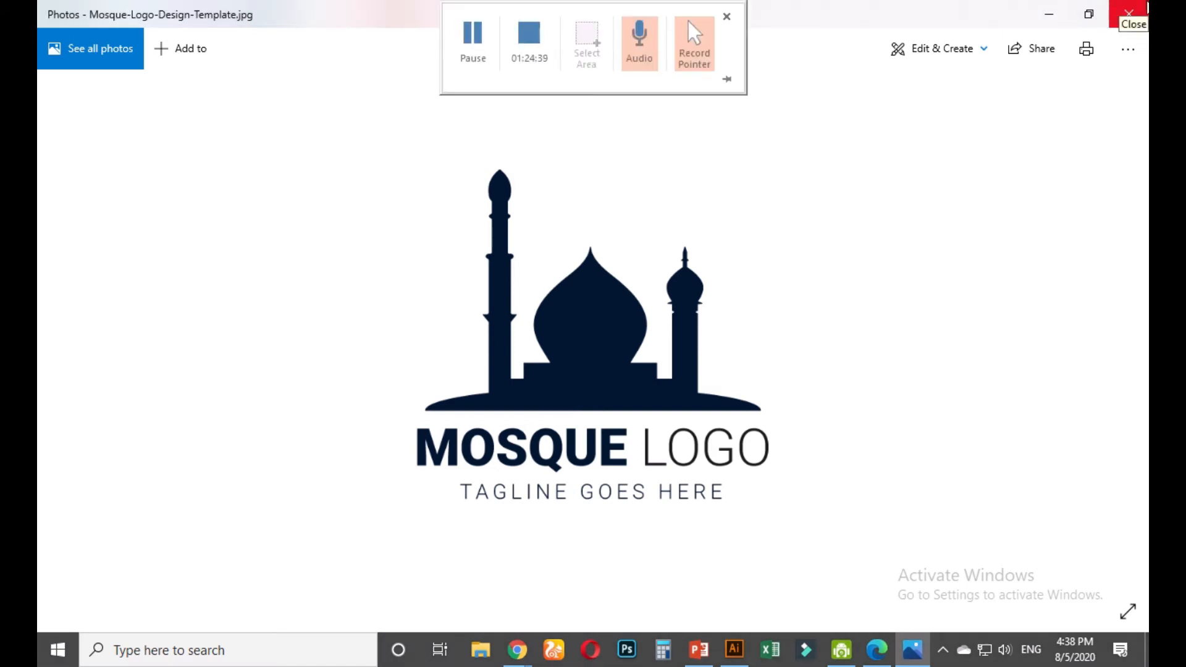
{"action": "left_click", "coordinate": [1145, 8]}
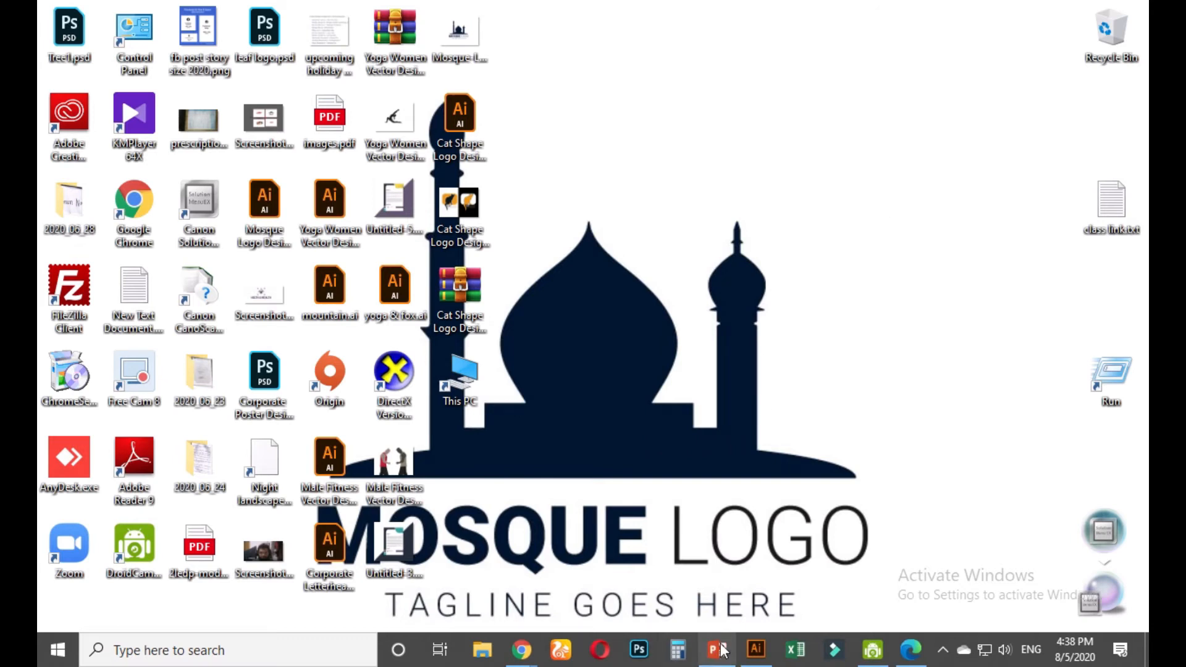
Switch to the Google Meet call in Chrome and stop presenting the screen
{"action": "left_click", "coordinate": [424, 565]}
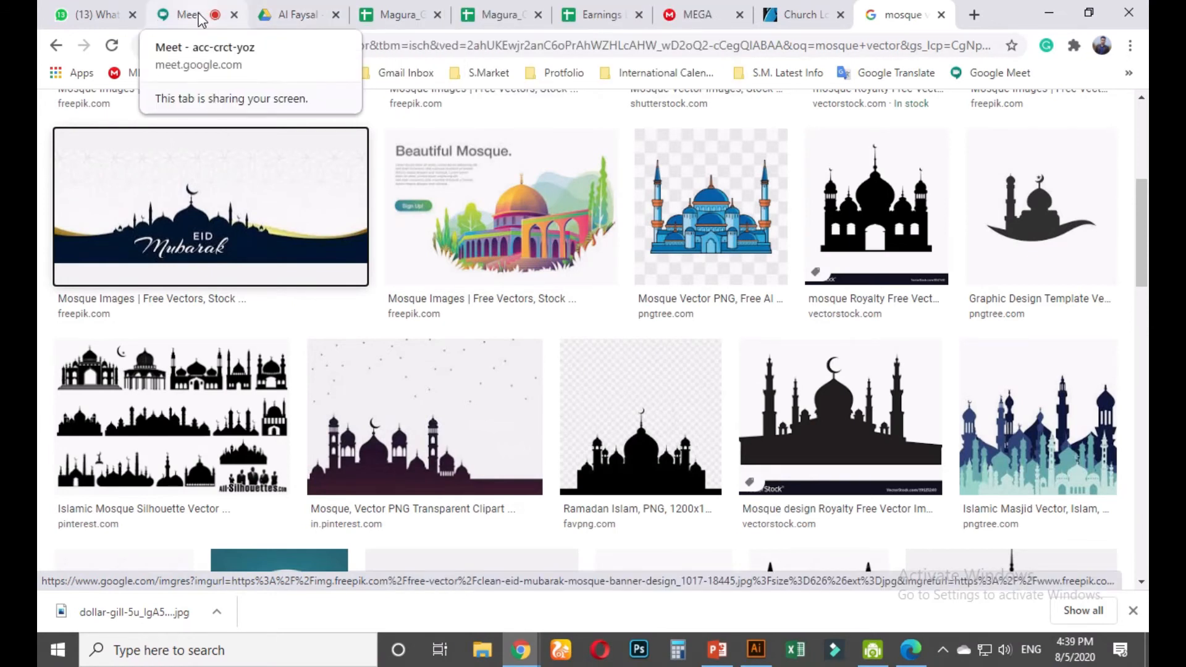
{"action": "left_click", "coordinate": [185, 14]}
{"action": "mouse_move", "coordinate": [556, 1]}
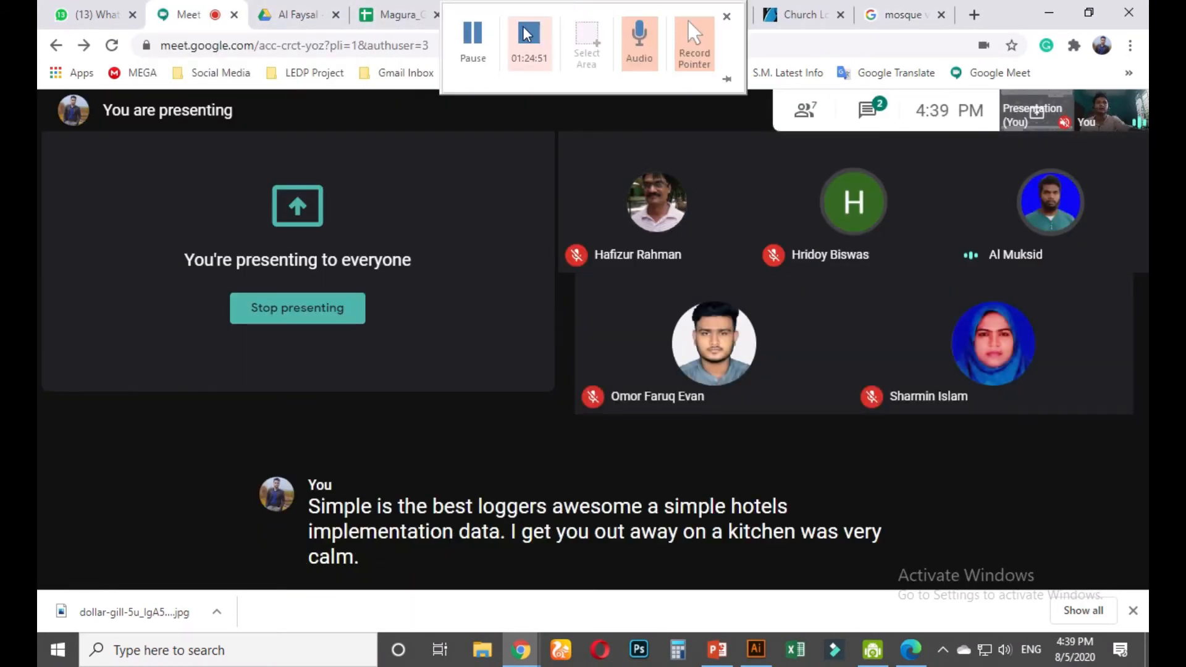
{"action": "left_click", "coordinate": [473, 37]}
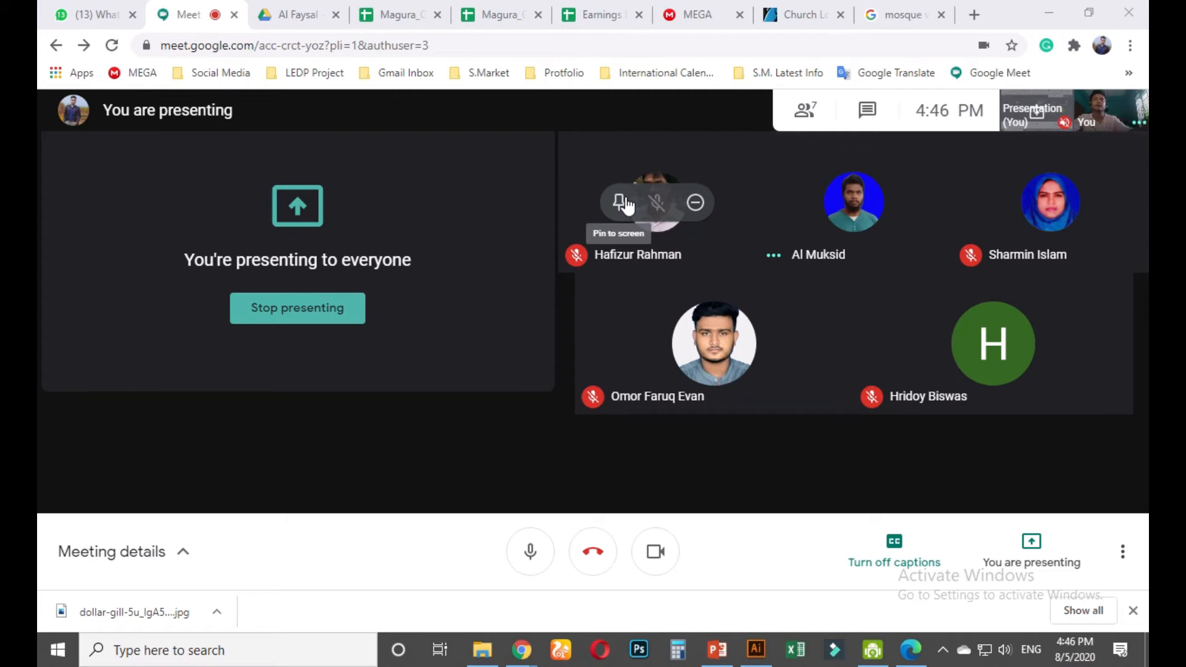
{"action": "left_click", "coordinate": [350, 318]}
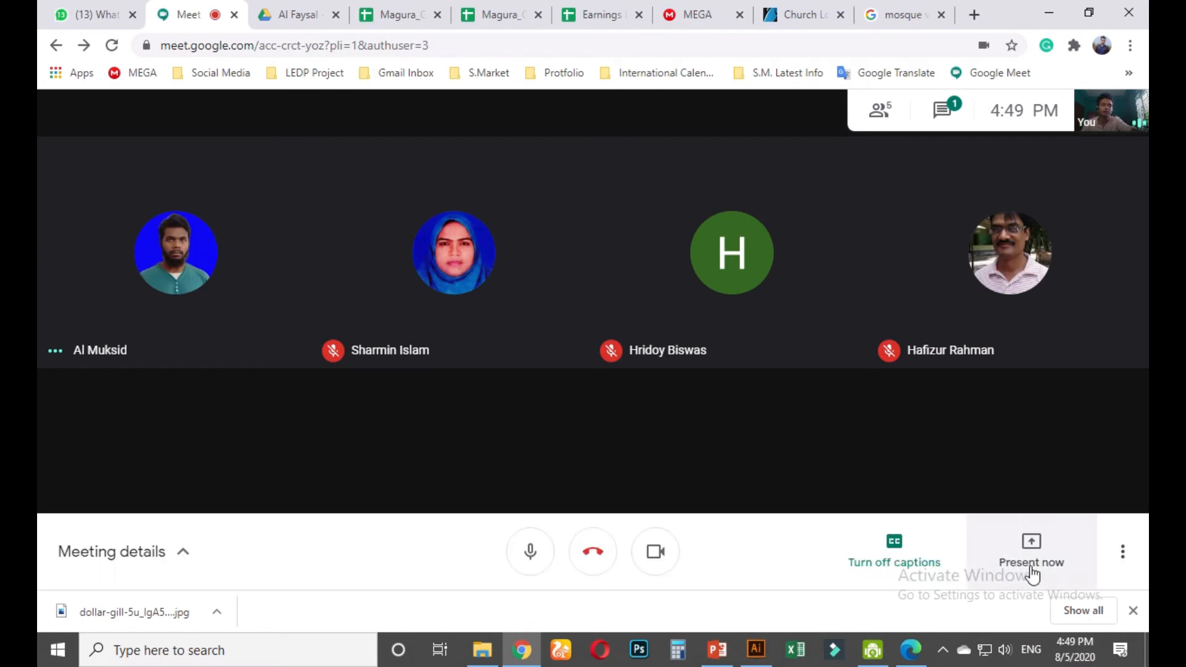
Present the entire screen to the Meet call again and hide the screen-sharing notice
{"action": "left_click", "coordinate": [1028, 544]}
{"action": "left_click", "coordinate": [1038, 397]}
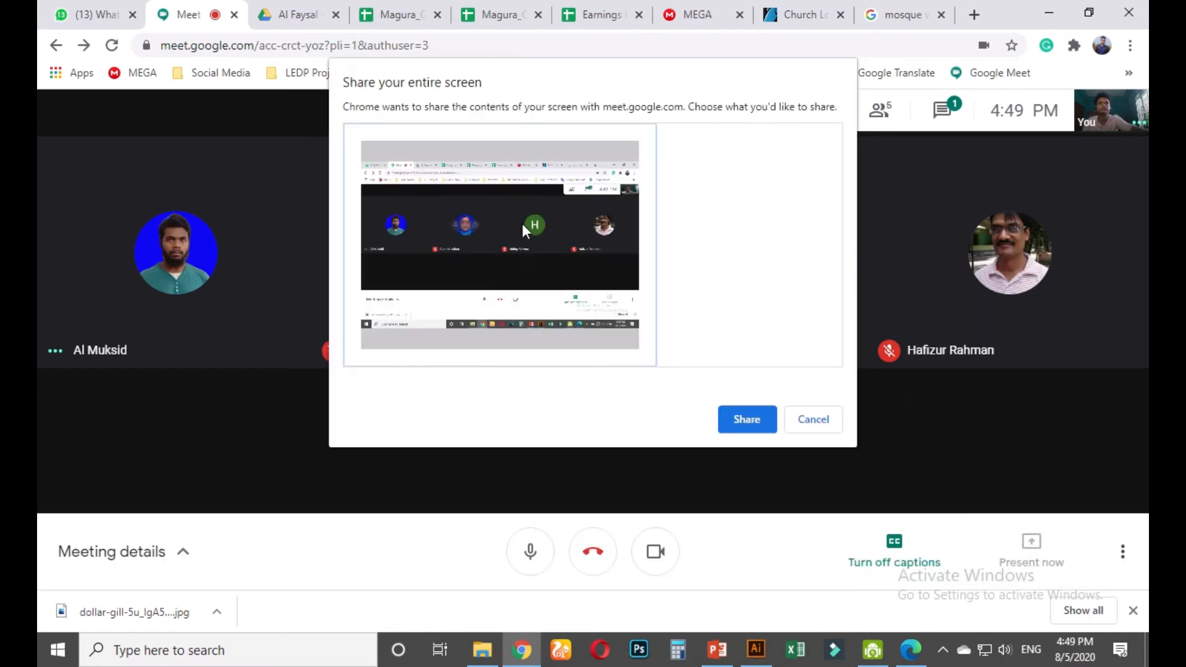
{"action": "left_click", "coordinate": [743, 417]}
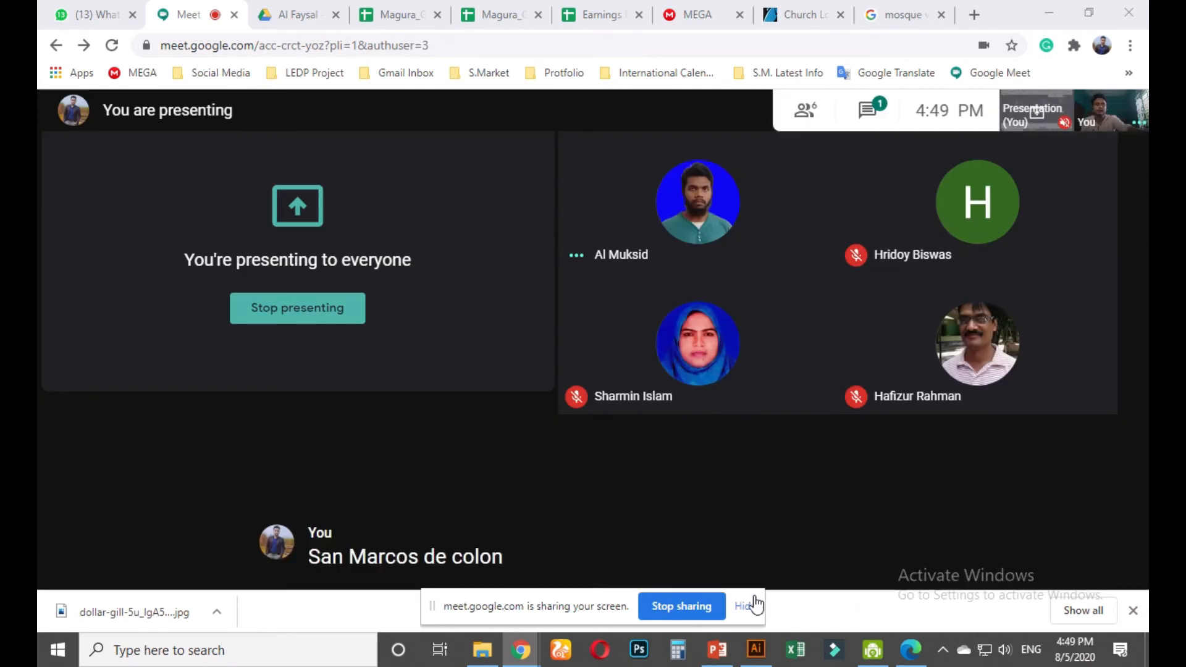
{"action": "left_click", "coordinate": [747, 605]}
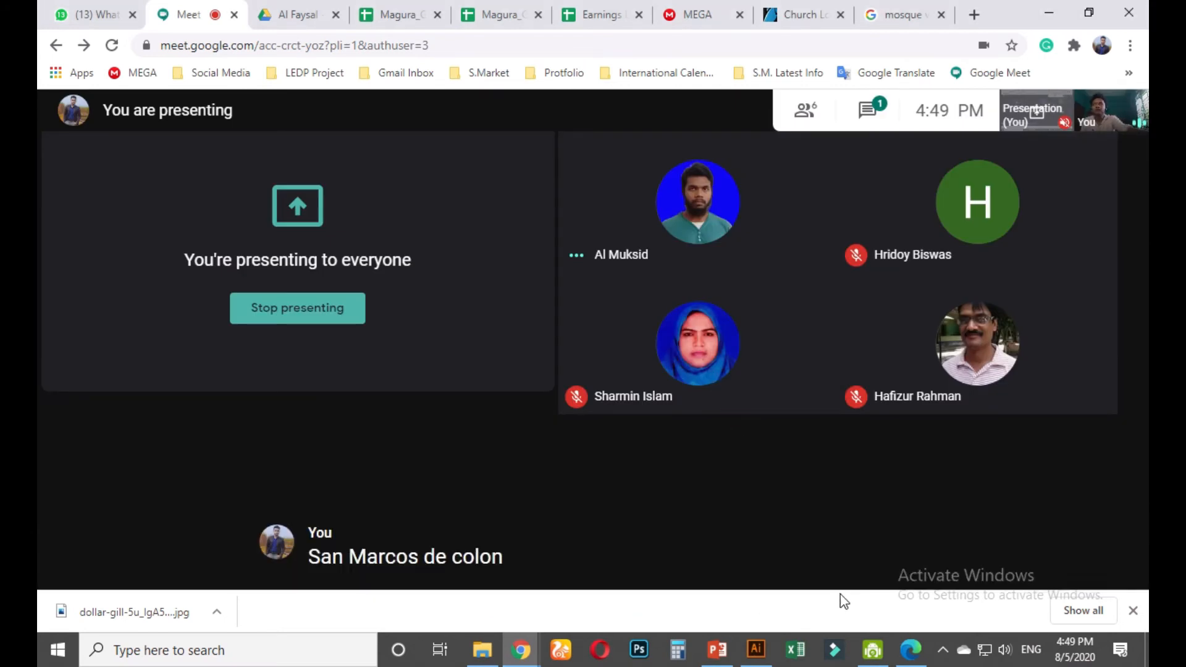
Switch to Illustrator and set up a new document with a width of 1000 px and a height of 1000 px
{"action": "left_click", "coordinate": [756, 649]}
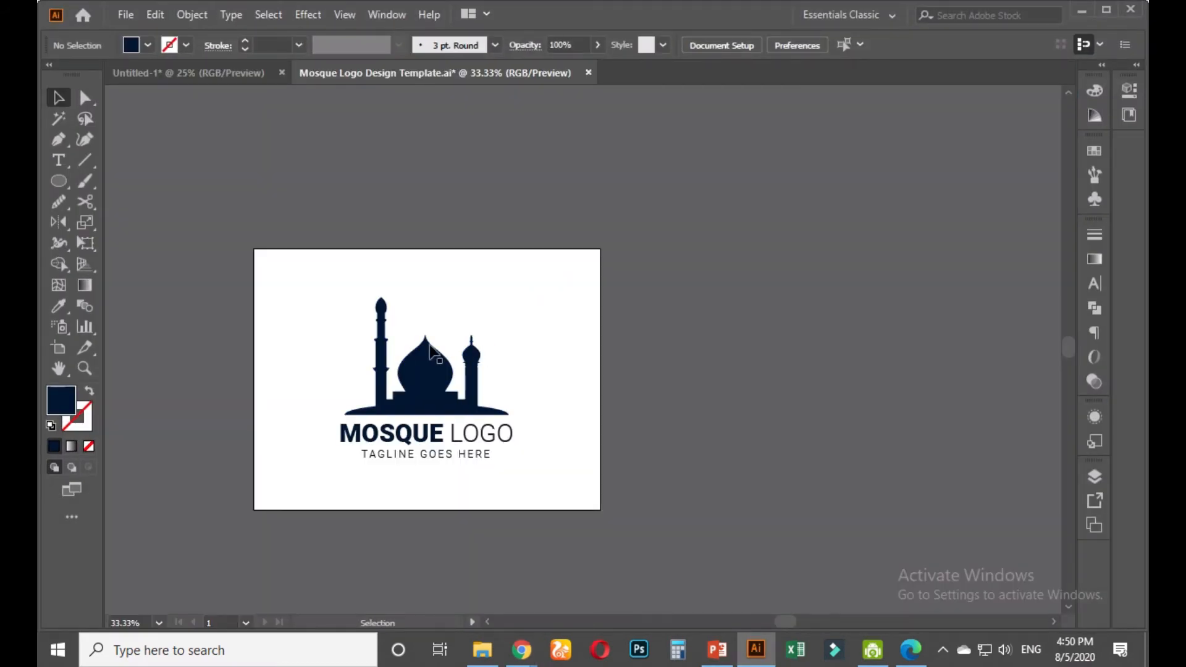
{"action": "left_click", "coordinate": [433, 379]}
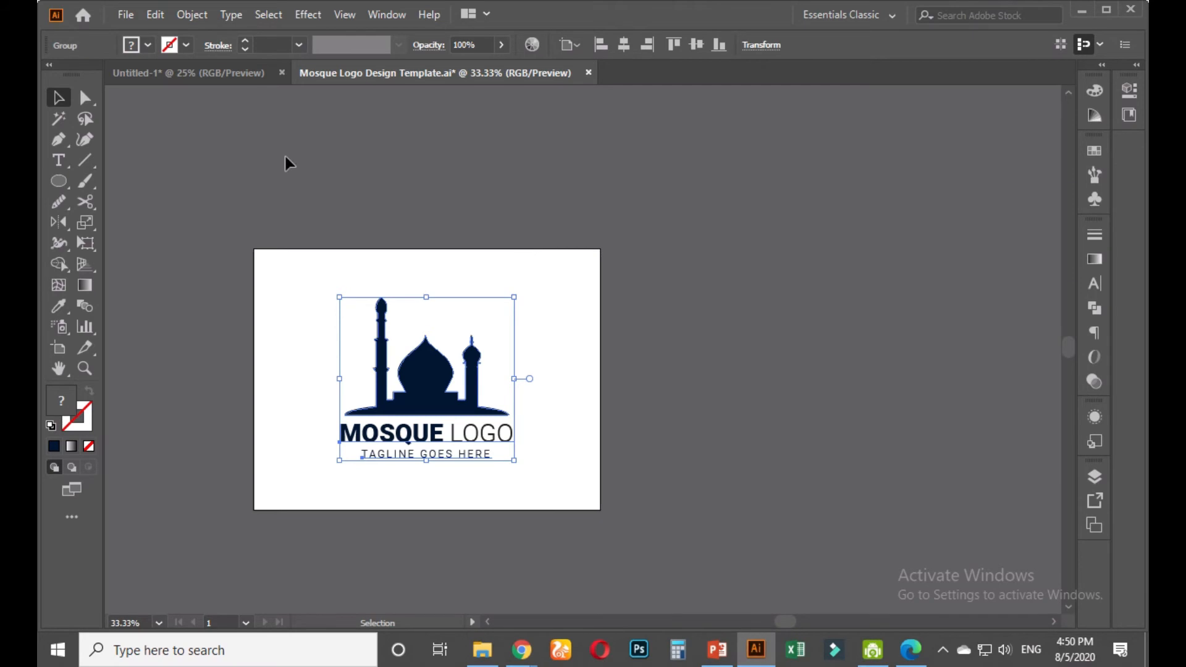
{"action": "left_click", "coordinate": [184, 140]}
{"action": "left_click", "coordinate": [125, 14]}
{"action": "left_click", "coordinate": [148, 35]}
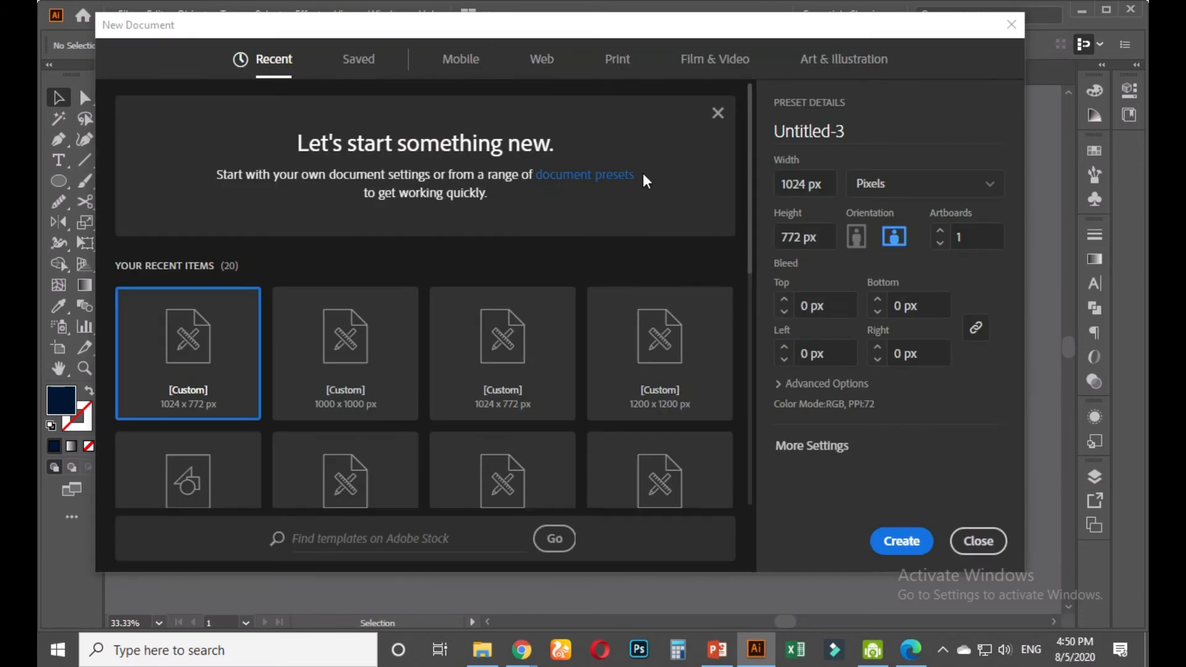
{"action": "left_click", "coordinate": [824, 189]}
{"action": "type", "text": "1000"}
{"action": "key", "text": "Tab"}
{"action": "type", "text": "1"}
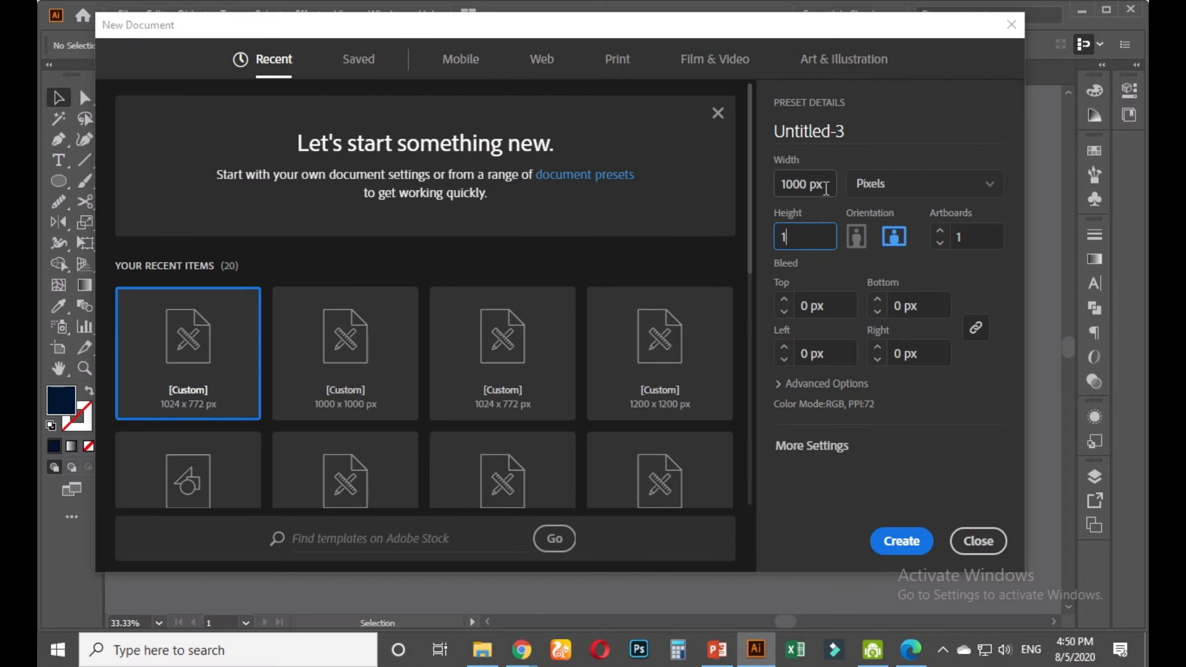
{"action": "type", "text": "000"}
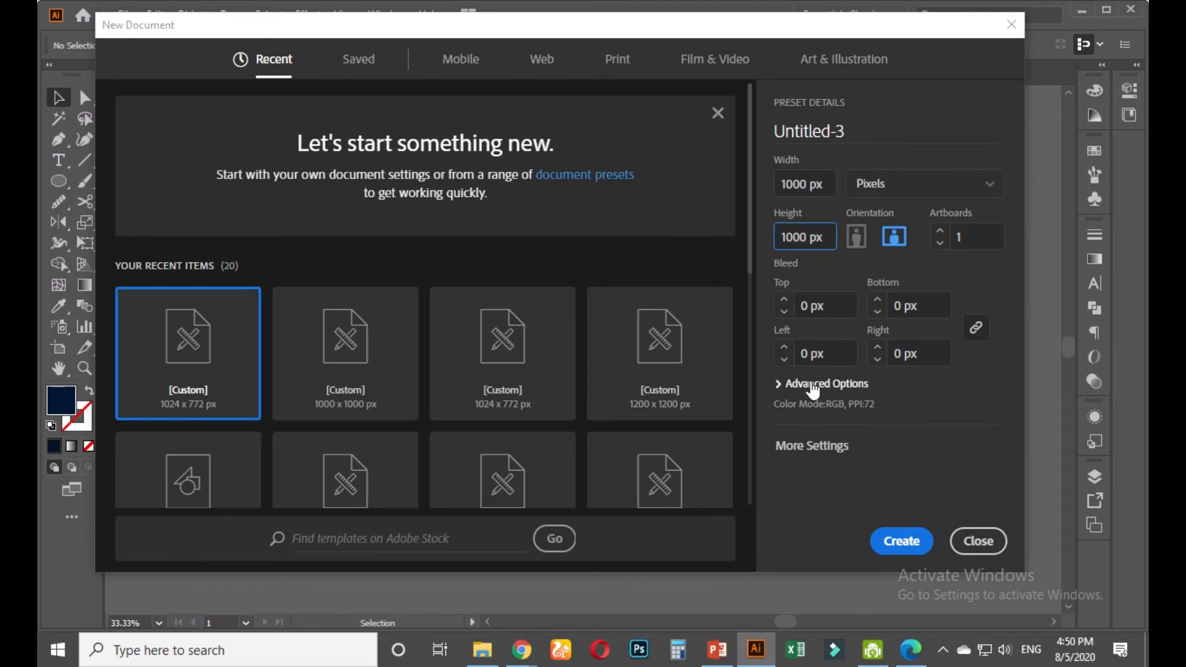
Set the new document's color mode to CMYK Color, choose its raster effects resolution and create it
{"action": "left_click", "coordinate": [846, 383]}
{"action": "left_click", "coordinate": [878, 359]}
{"action": "left_click", "coordinate": [815, 405]}
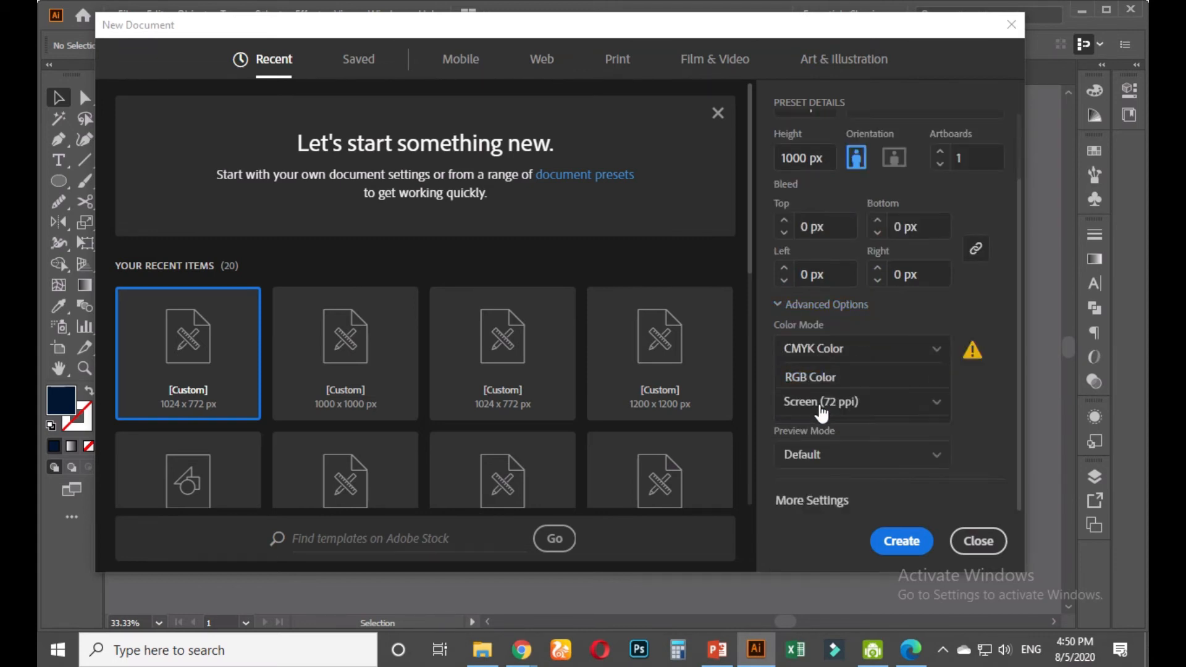
{"action": "left_click", "coordinate": [828, 402]}
{"action": "left_click", "coordinate": [835, 432]}
{"action": "left_click", "coordinate": [902, 540]}
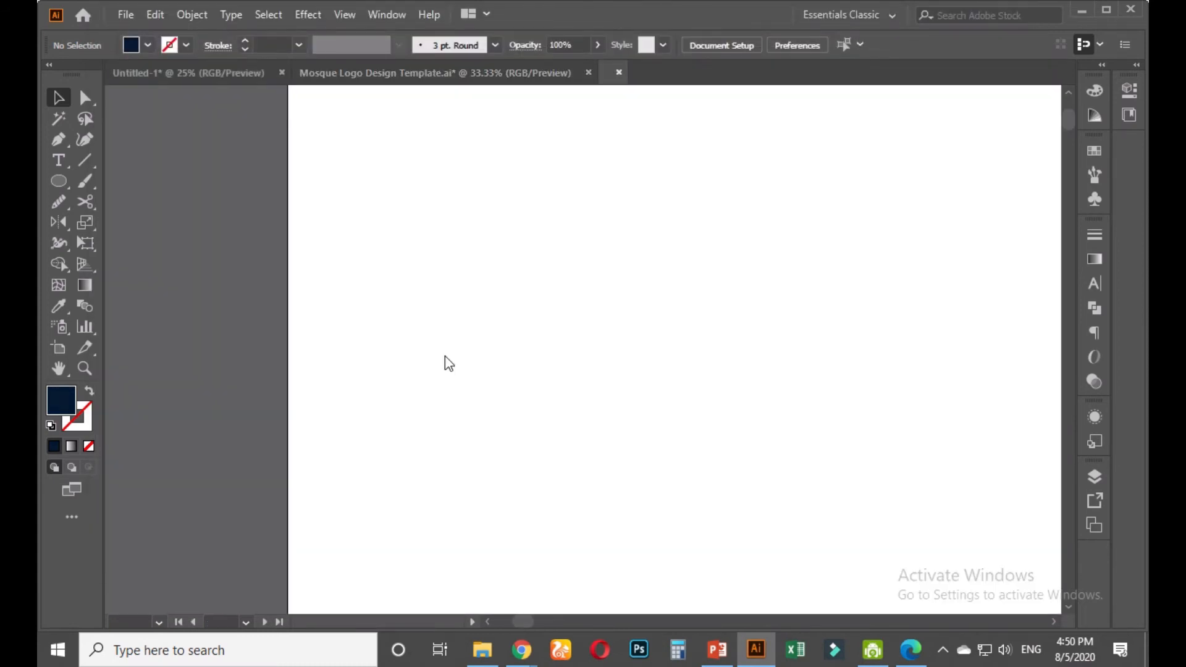
Copy the mosque logo from Mosque Logo Design Template.ai into the new CMYK document and centre it horizontally on the artboard
{"action": "left_click", "coordinate": [226, 72]}
{"action": "left_click", "coordinate": [441, 73]}
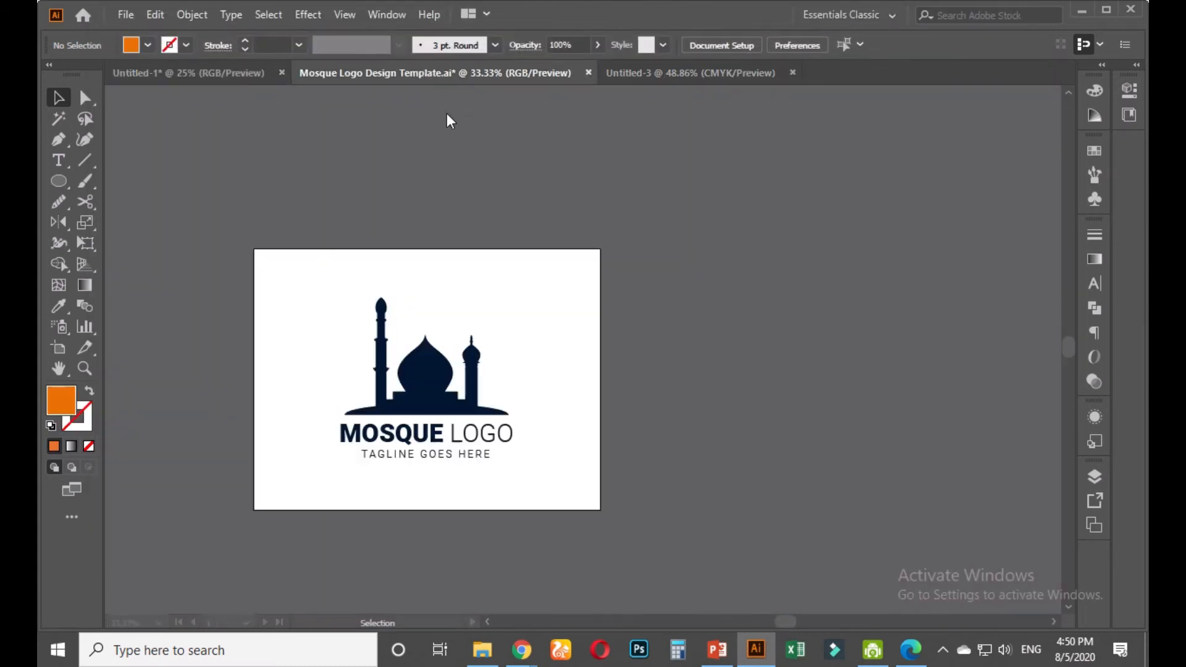
{"action": "left_click_drag", "start_coordinate": [442, 360], "coordinate": [529, 243]}
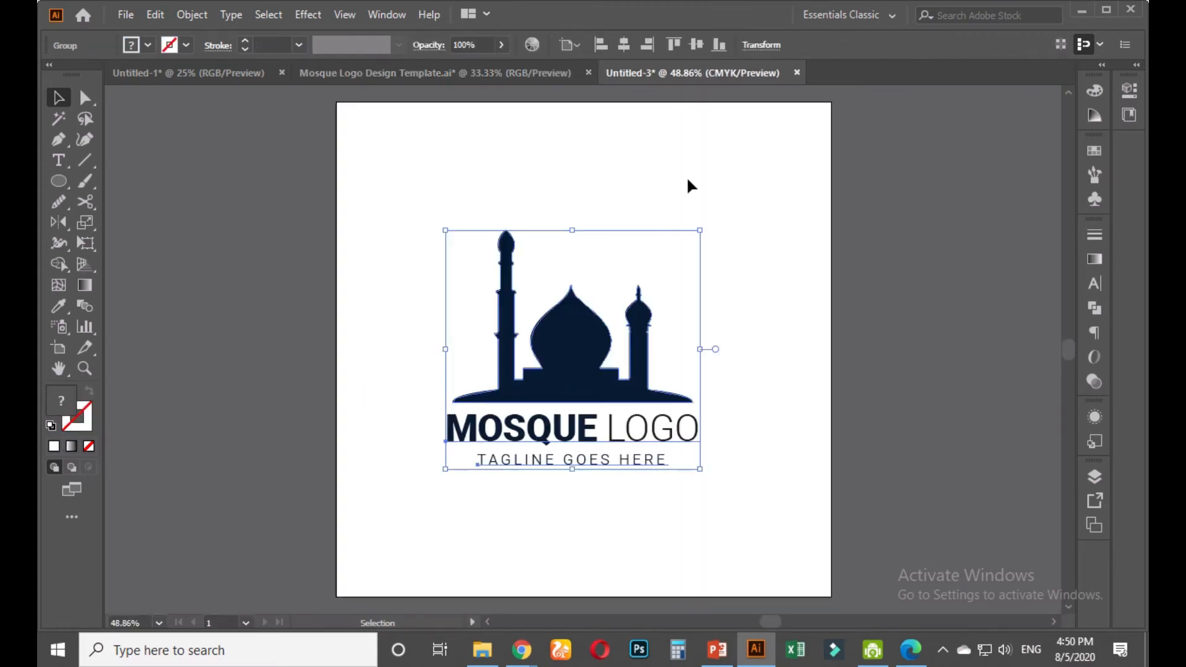
{"action": "left_click", "coordinate": [623, 45]}
{"action": "left_click", "coordinate": [719, 183]}
{"action": "scroll", "coordinate": [751, 326], "scroll_direction": "down", "scroll_amount": 2}
{"action": "scroll", "coordinate": [732, 337], "scroll_direction": "up", "scroll_amount": 4}
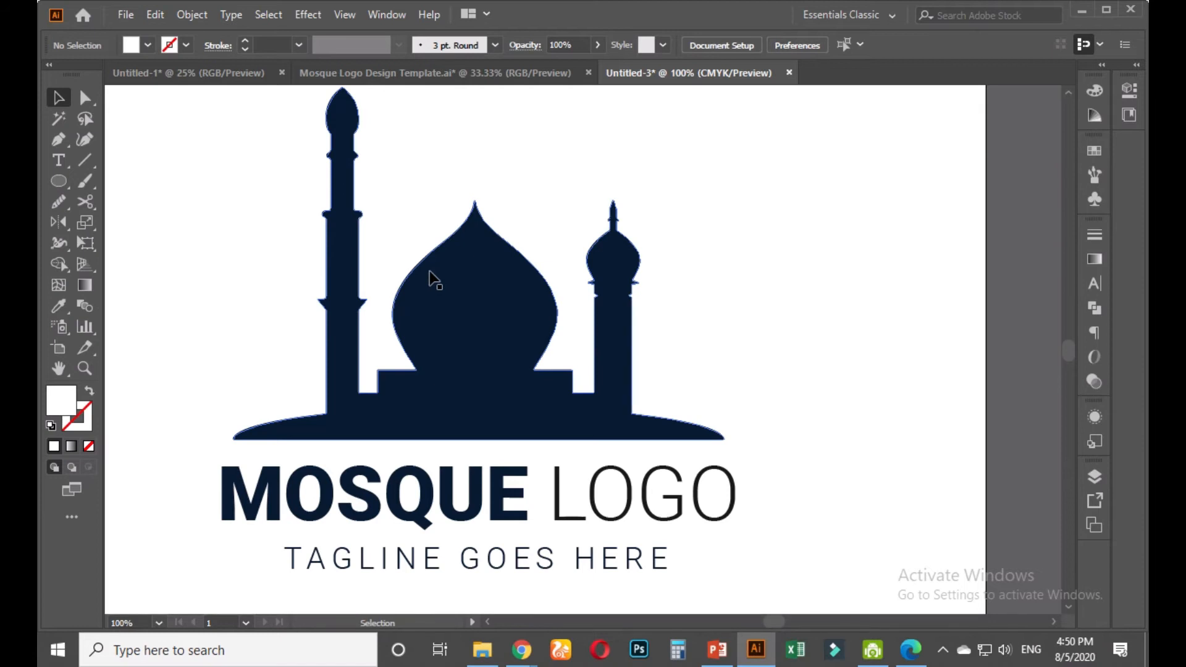
{"action": "scroll", "coordinate": [435, 279], "scroll_direction": "down", "scroll_amount": 2}
{"action": "scroll", "coordinate": [434, 279], "scroll_direction": "down", "scroll_amount": 2}
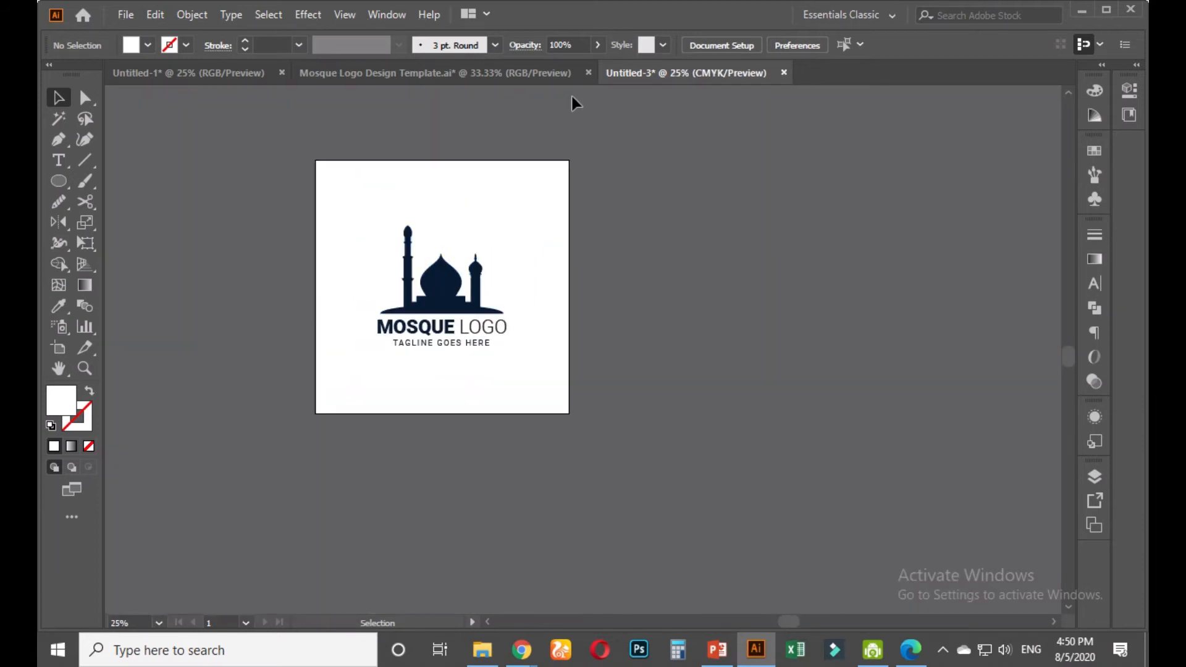
Mark the RGB label, the logo and the CMYK label in red on a screen capture of the RGB document and discard the capture
{"action": "left_click", "coordinate": [464, 73]}
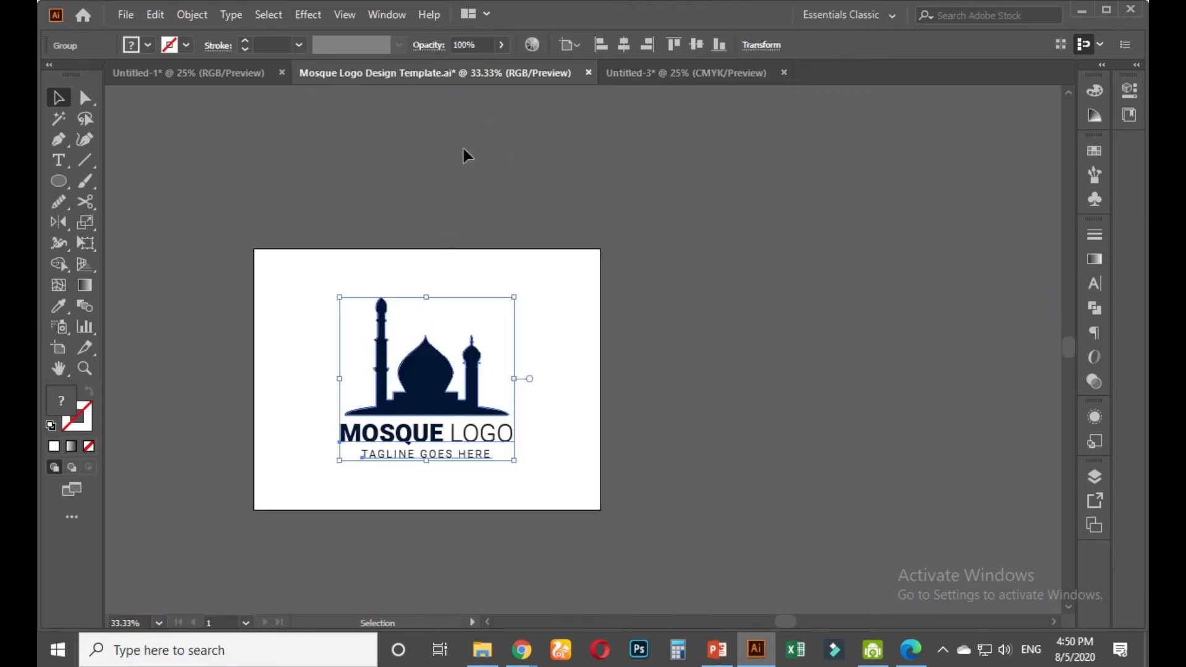
{"action": "key", "text": "Print"}
{"action": "left_click_drag", "start_coordinate": [195, 23], "coordinate": [885, 553]}
{"action": "mouse_move", "coordinate": [314, 178]}
{"action": "left_mouse_down"}
{"action": "mouse_move", "coordinate": [369, 134]}
{"action": "mouse_move", "coordinate": [523, 76]}
{"action": "left_mouse_up"}
{"action": "left_click", "coordinate": [901, 391]}
{"action": "mouse_move", "coordinate": [400, 269]}
{"action": "left_mouse_down"}
{"action": "mouse_move", "coordinate": [346, 309]}
{"action": "mouse_move", "coordinate": [392, 272]}
{"action": "mouse_move", "coordinate": [678, 134]}
{"action": "mouse_move", "coordinate": [712, 80]}
{"action": "mouse_move", "coordinate": [726, 79]}
{"action": "left_mouse_up"}
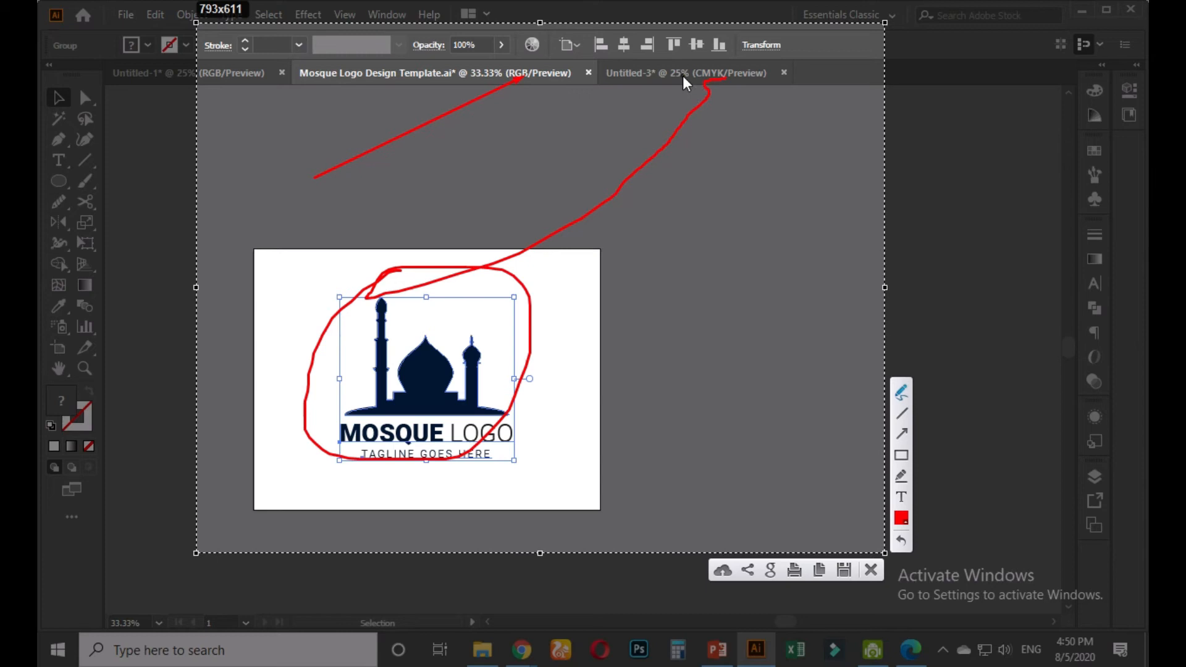
{"action": "key", "text": "Escape"}
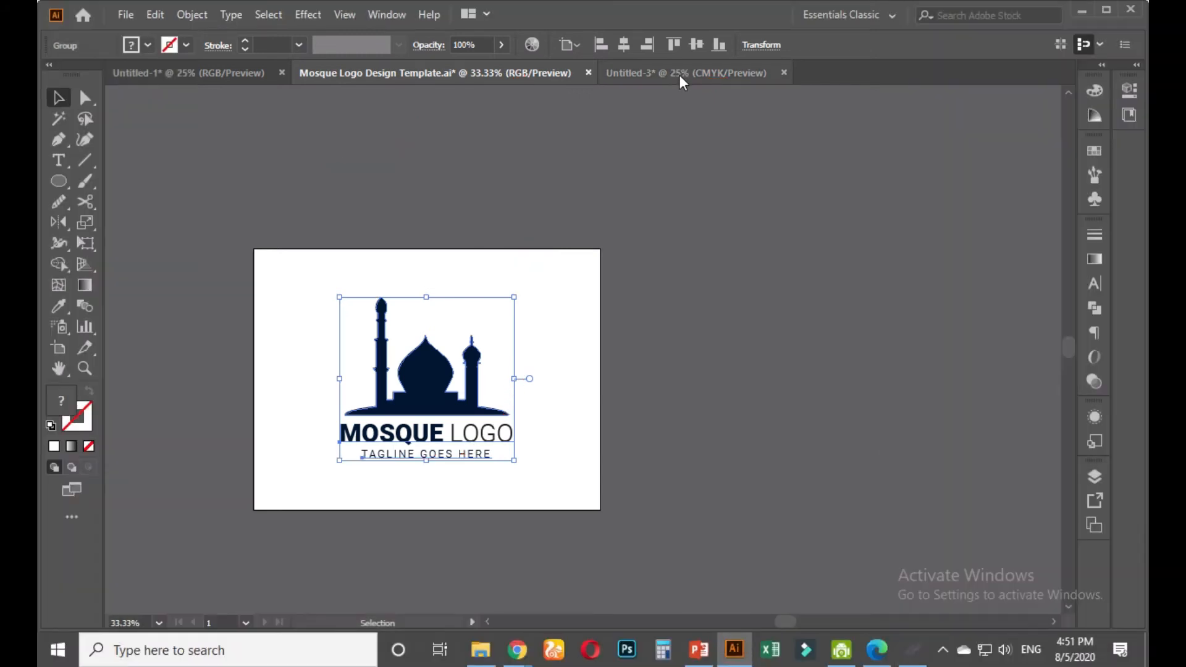
Examine the copied mosque logo in the CMYK document Untitled-3
{"action": "left_click", "coordinate": [684, 77]}
{"action": "left_click", "coordinate": [125, 14]}
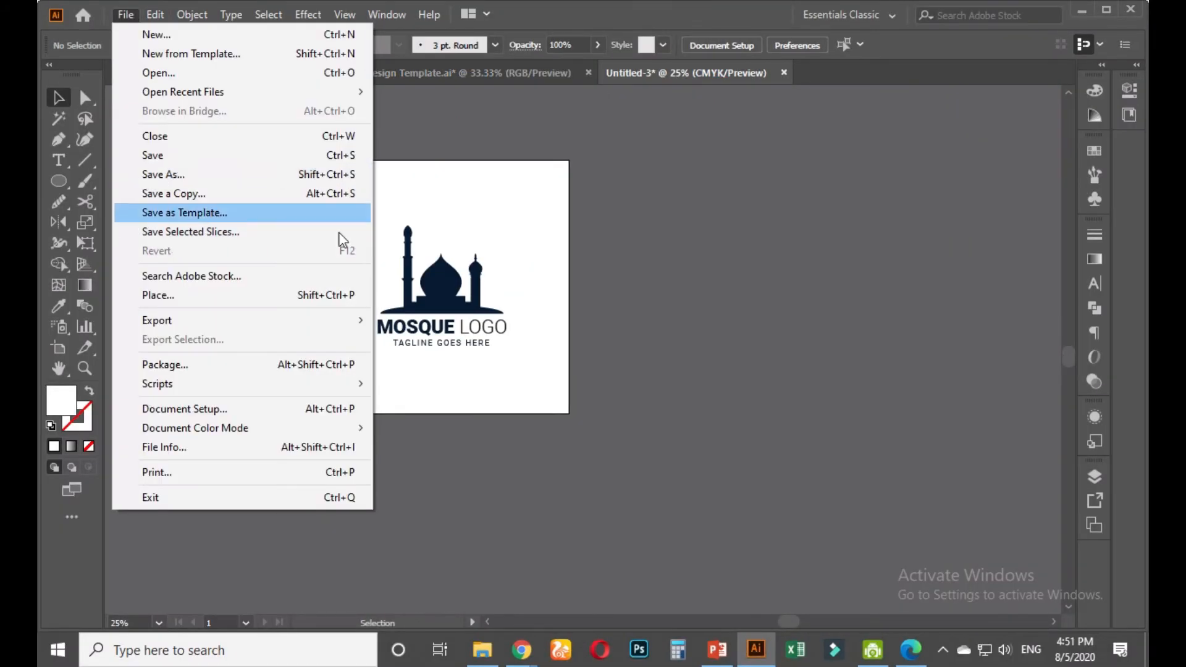
{"action": "left_click", "coordinate": [491, 292]}
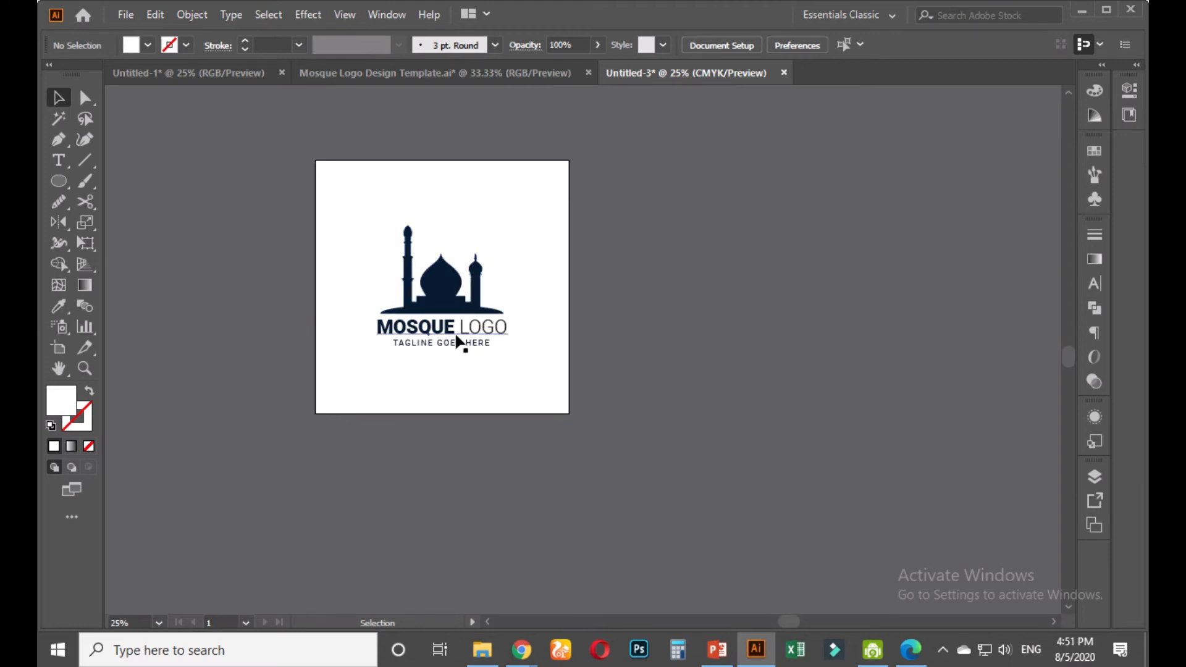
{"action": "scroll", "coordinate": [455, 334], "scroll_direction": "up", "scroll_amount": 1}
{"action": "left_click_drag", "start_coordinate": [552, 203], "coordinate": [600, 358]}
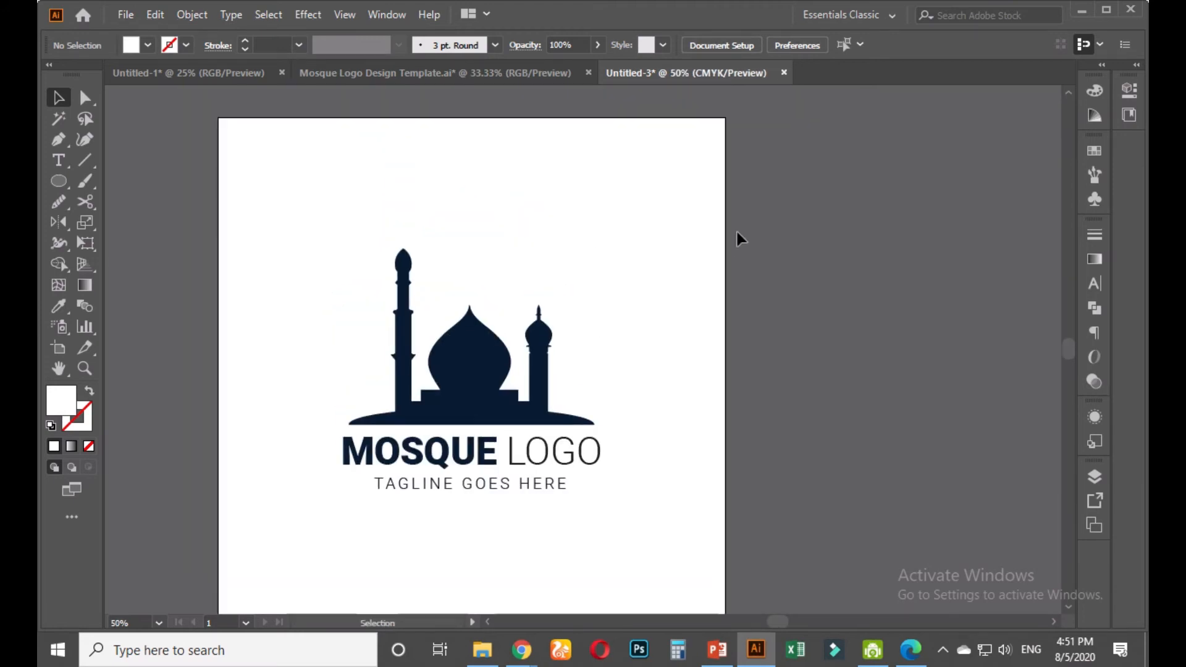
{"action": "left_click_drag", "start_coordinate": [375, 236], "coordinate": [770, 484]}
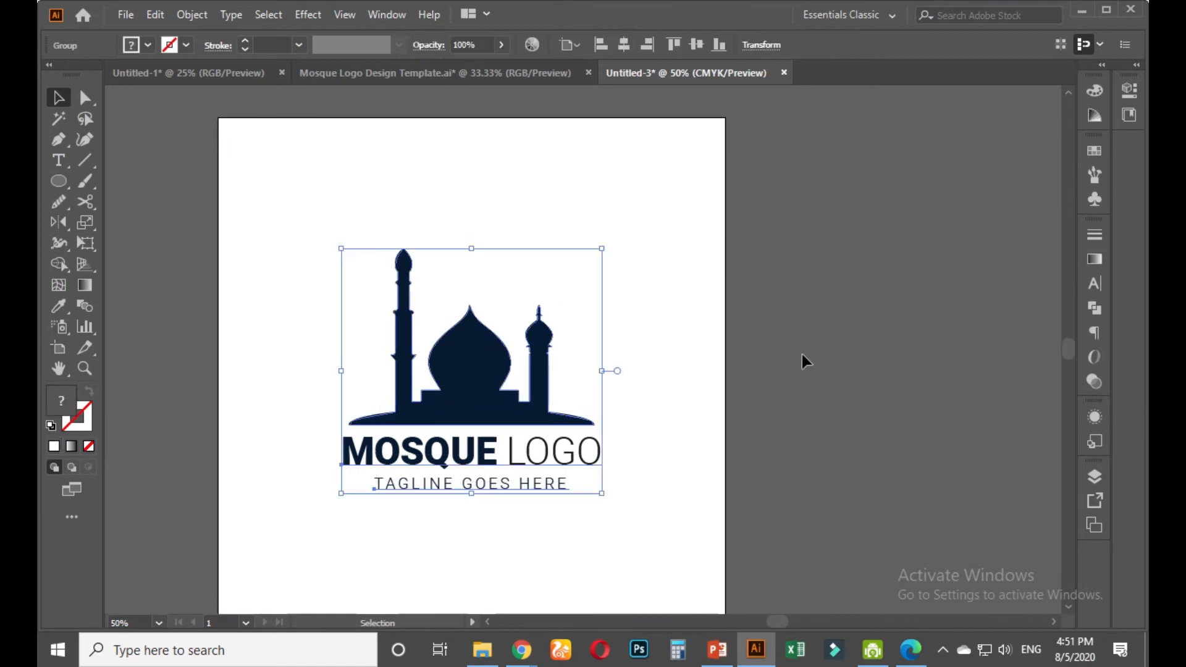
{"action": "left_click", "coordinate": [350, 327]}
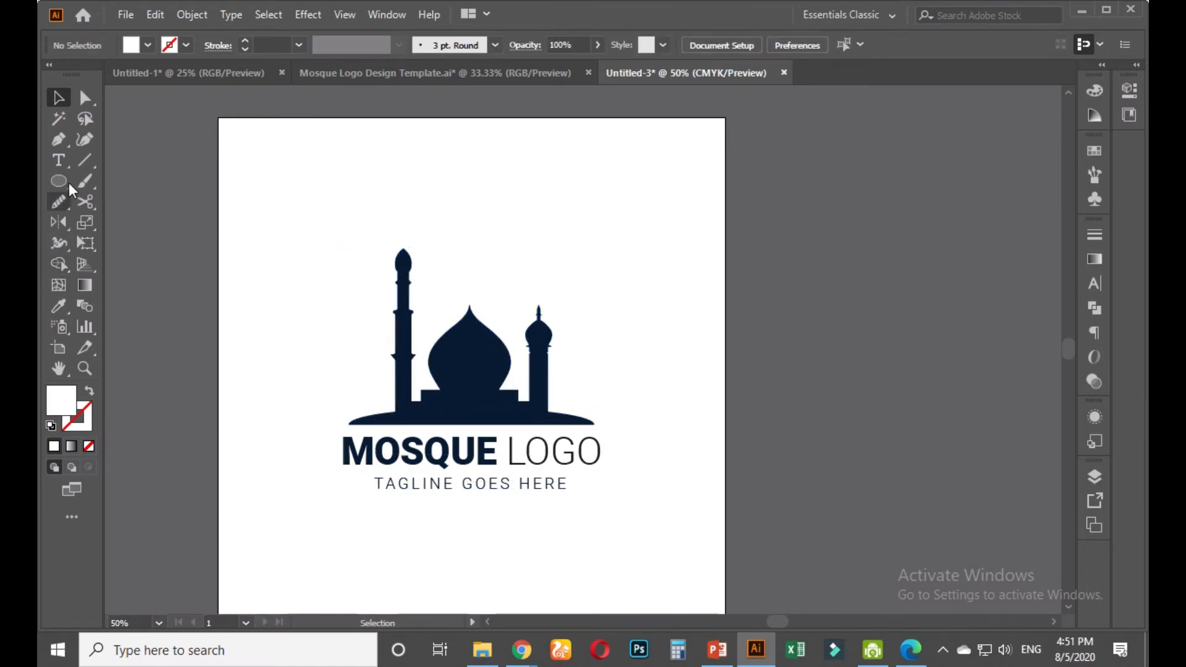
Isolate the mosque silhouette in the CMYK document's logo group and fill it with the dark green swatch
{"action": "left_click", "coordinate": [482, 350]}
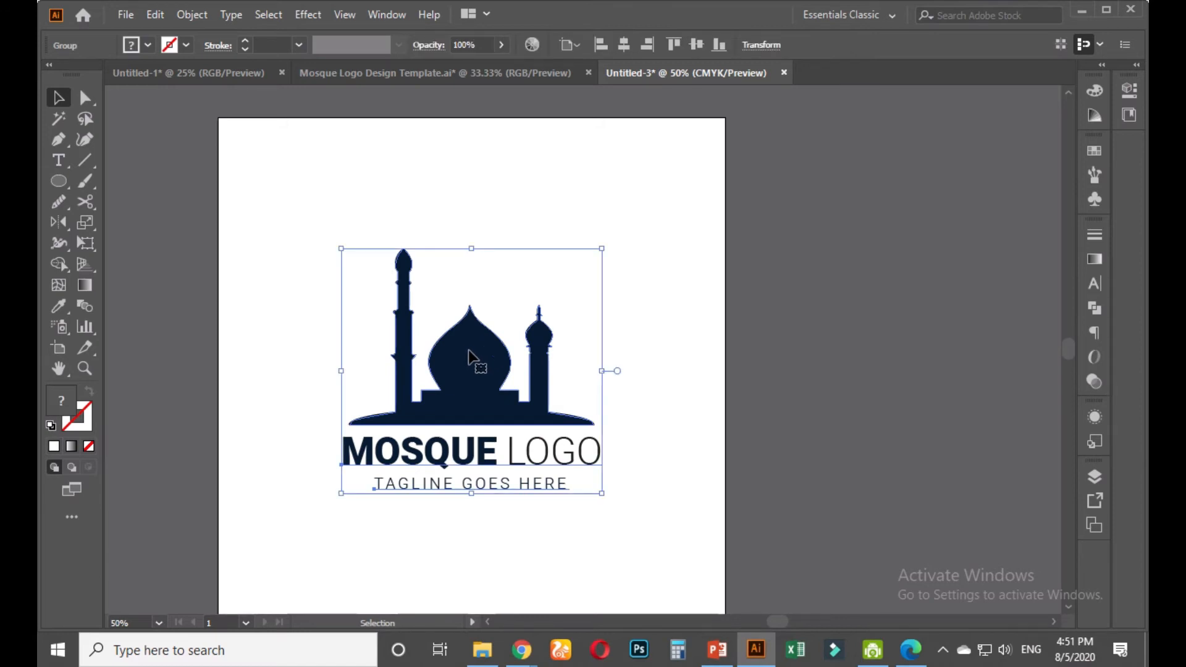
{"action": "double_click", "coordinate": [481, 350]}
{"action": "left_click", "coordinate": [481, 350]}
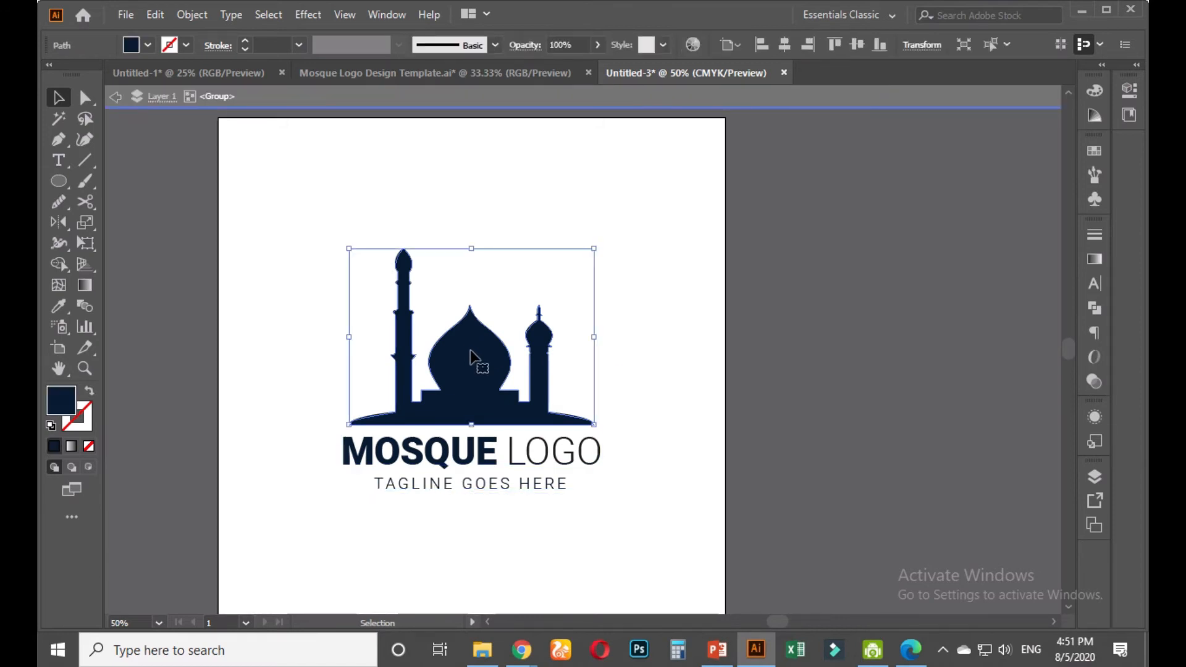
{"action": "left_click", "coordinate": [1093, 150]}
{"action": "left_click", "coordinate": [939, 208]}
{"action": "double_click", "coordinate": [736, 352]}
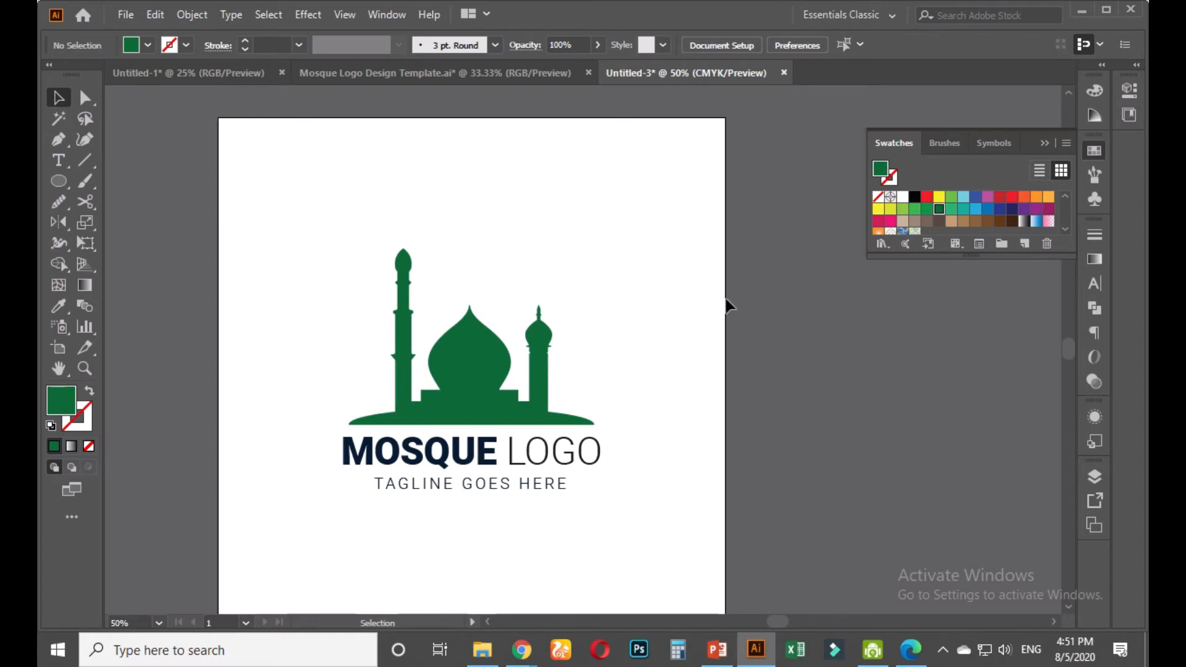
Undo the green fill on the mosque silhouette and leave the logo deselected
{"action": "key", "text": "ctrl+z"}
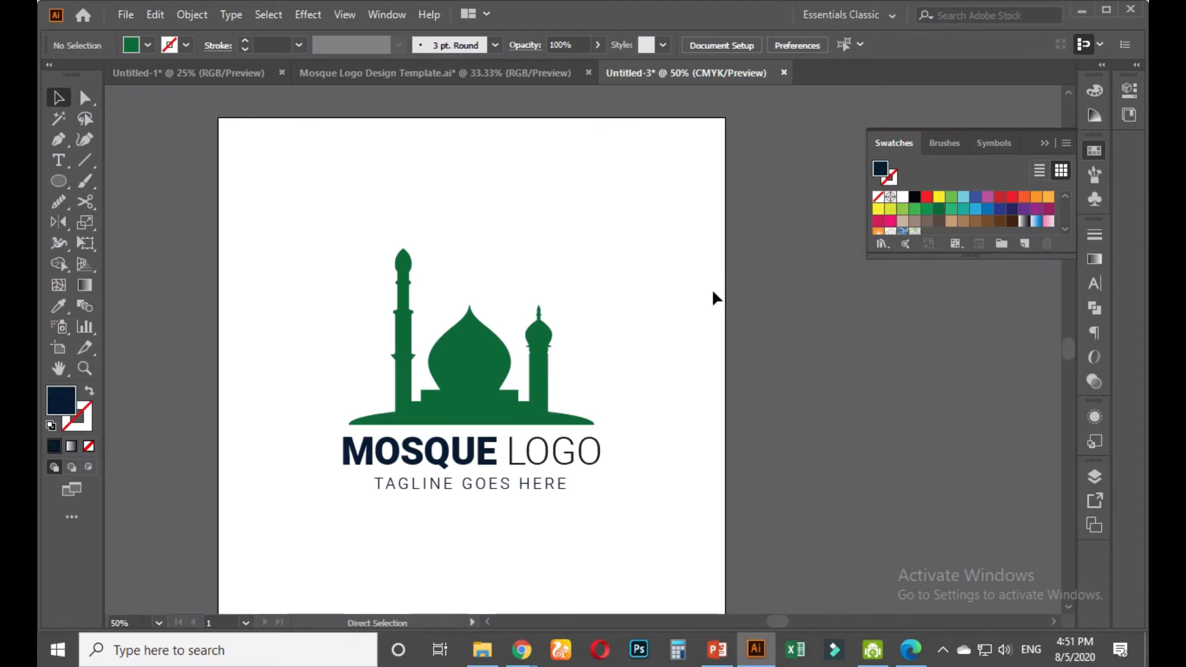
{"action": "left_click", "coordinate": [741, 265]}
{"action": "double_click", "coordinate": [768, 212]}
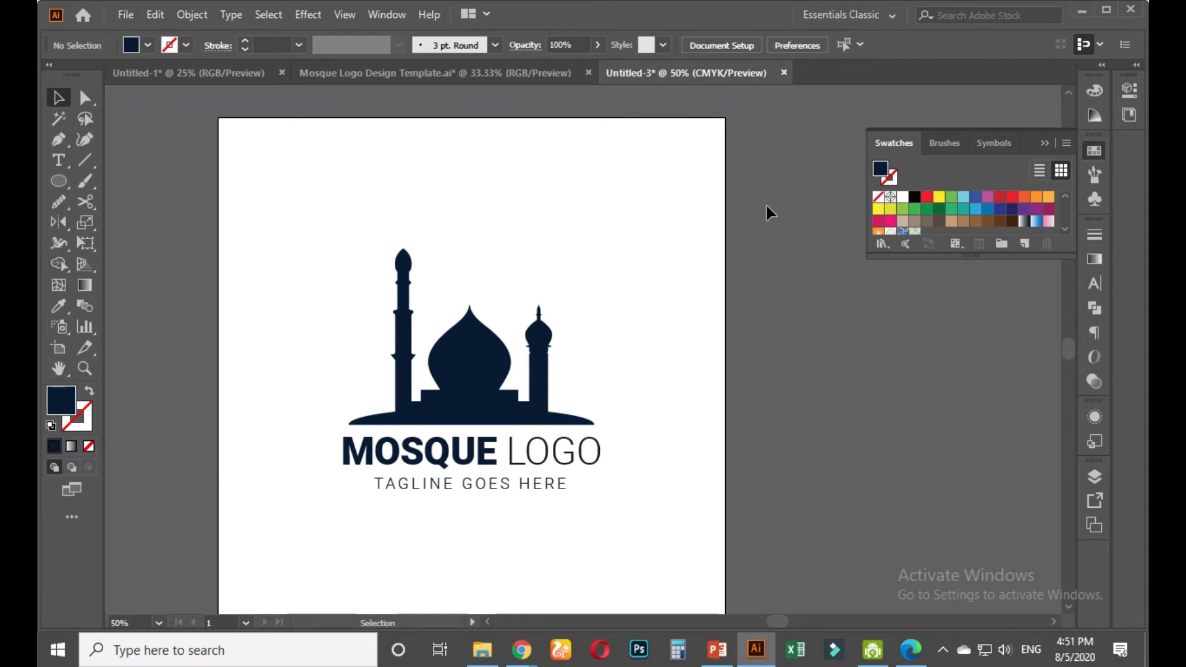
Bring up the RGB document Mosque Logo Design Template.ai and deselect the mosque logo
{"action": "left_click", "coordinate": [507, 81]}
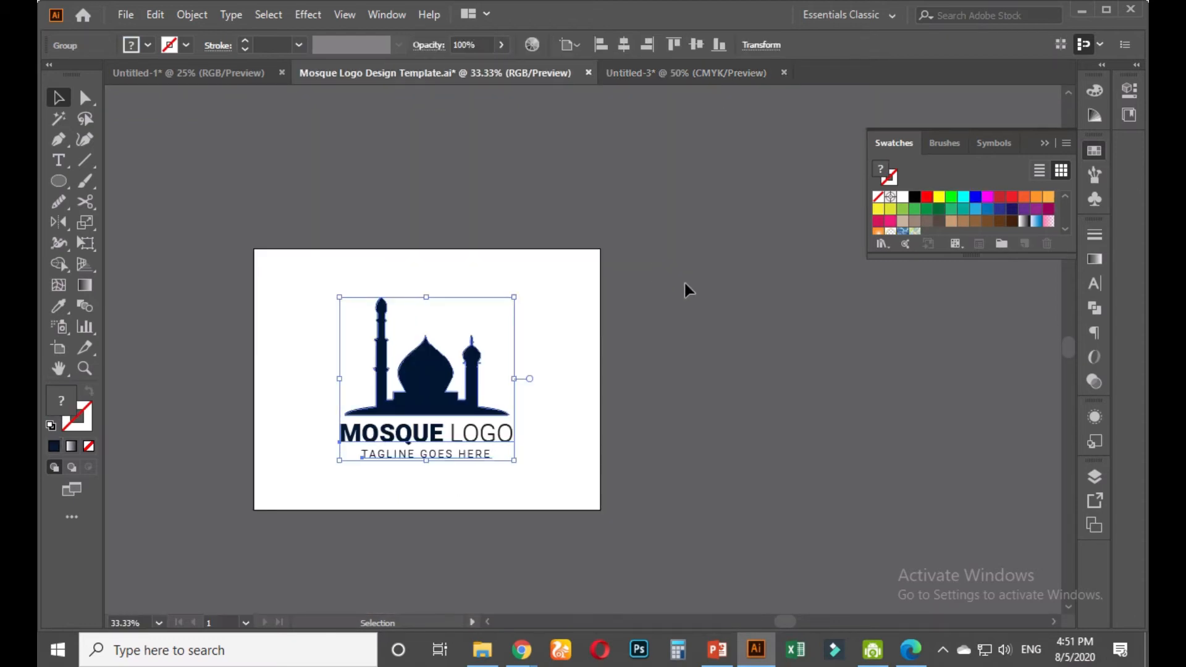
{"action": "scroll", "coordinate": [673, 315], "scroll_direction": "down", "scroll_amount": 2}
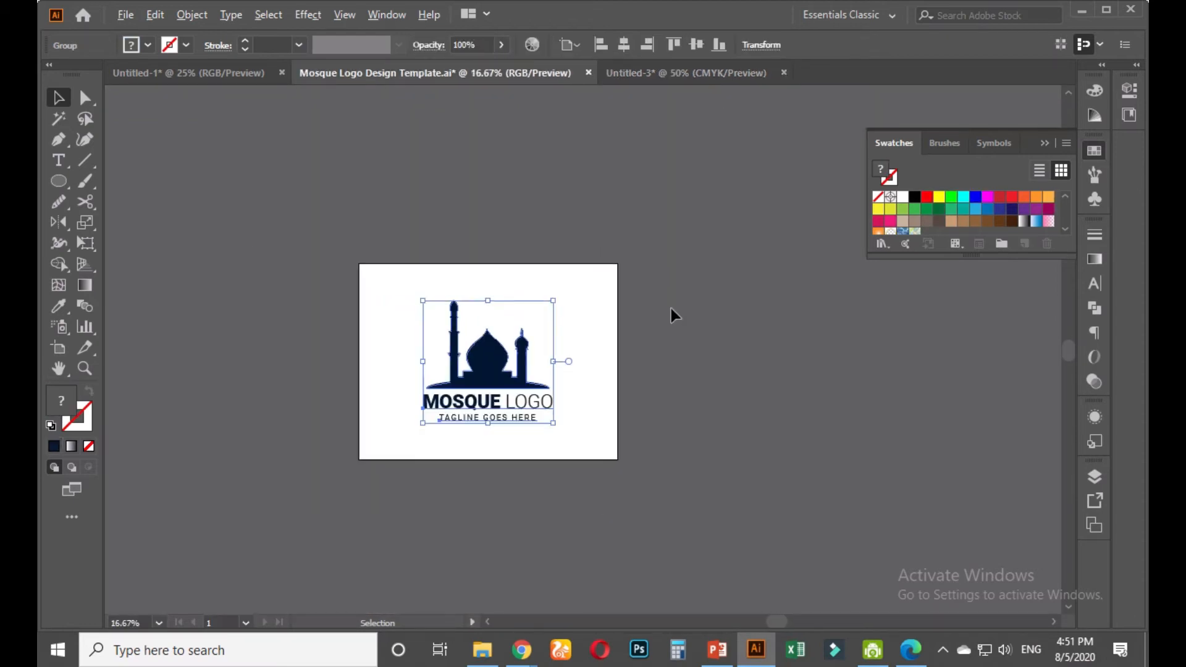
{"action": "left_click", "coordinate": [657, 406]}
Switch to the Google Meet call in Chrome and turn off its live captions
{"action": "mouse_move", "coordinate": [534, 647]}
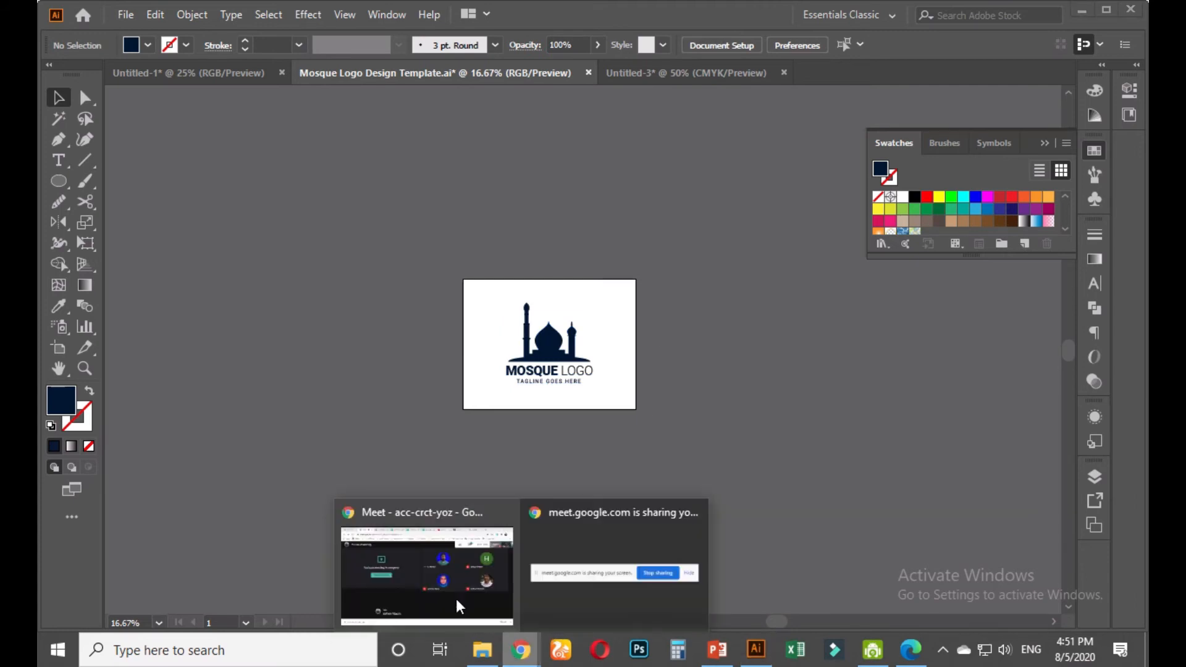
{"action": "left_click", "coordinate": [460, 602]}
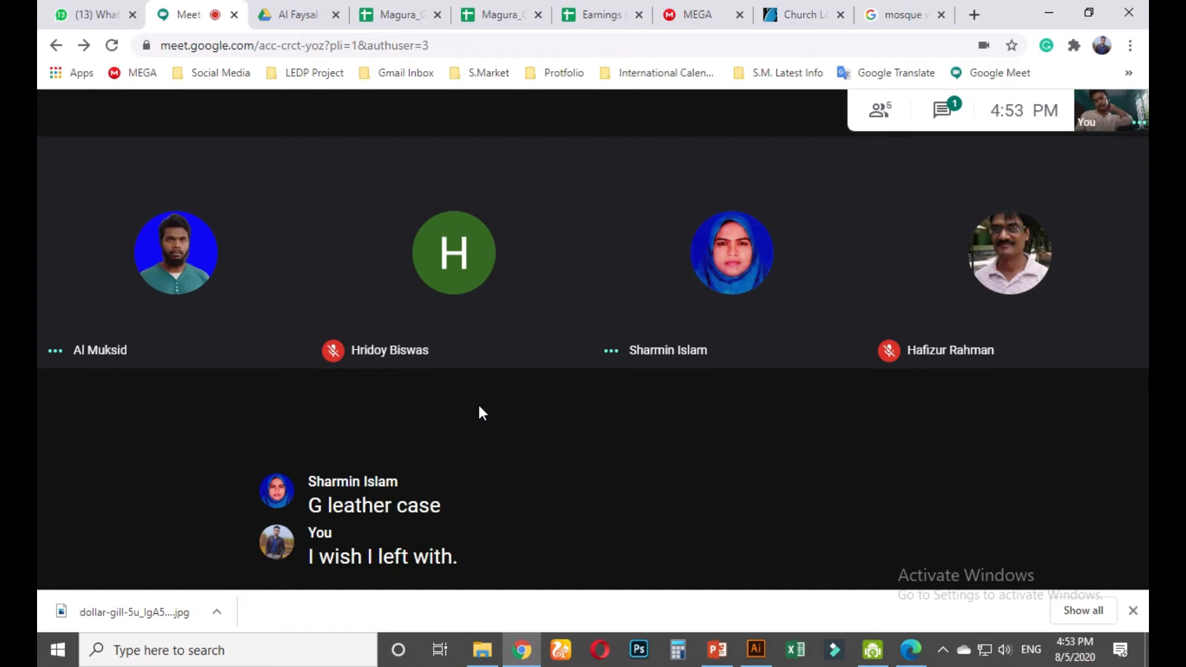
{"action": "mouse_move", "coordinate": [572, 18]}
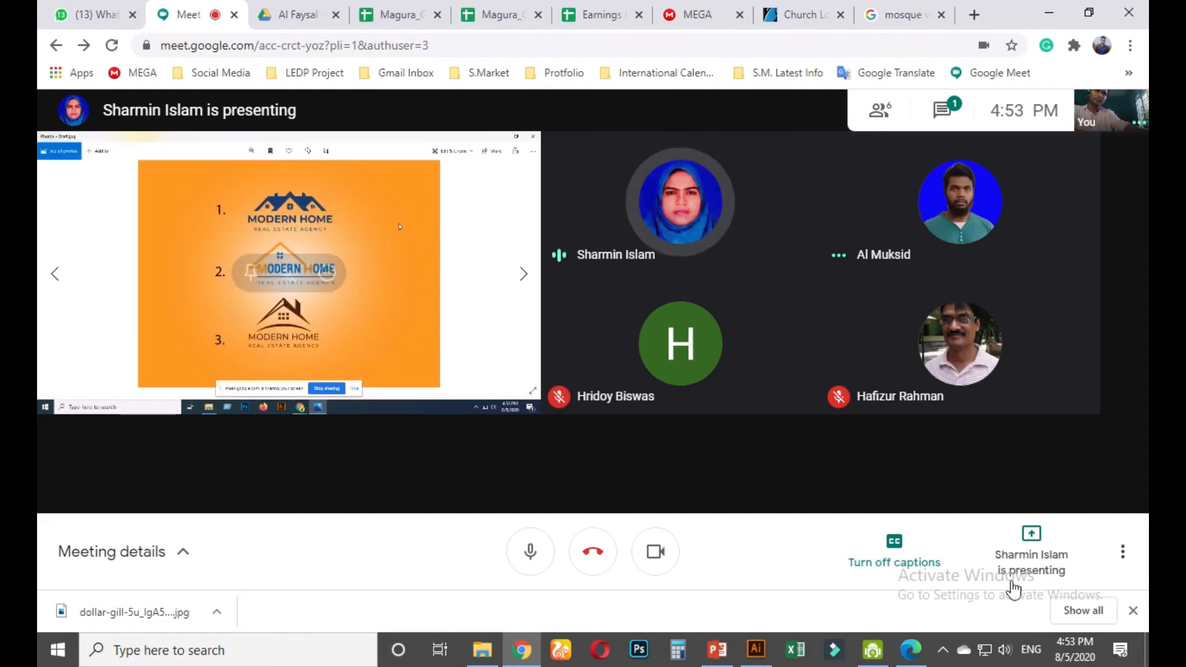
{"action": "left_click", "coordinate": [917, 562]}
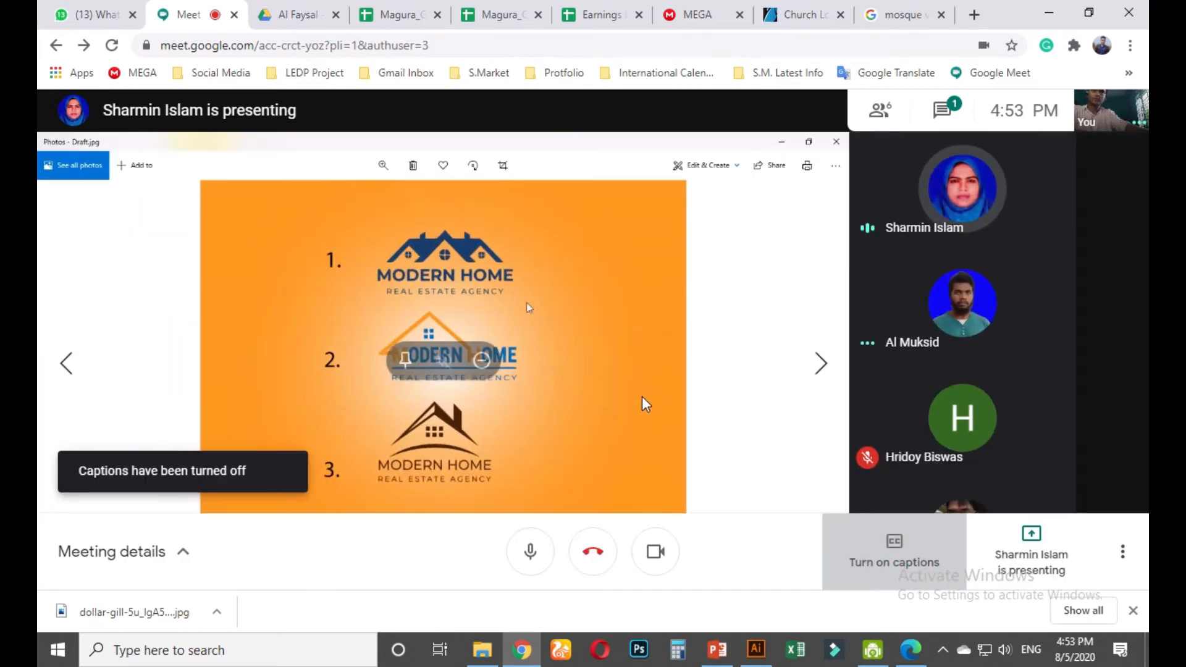
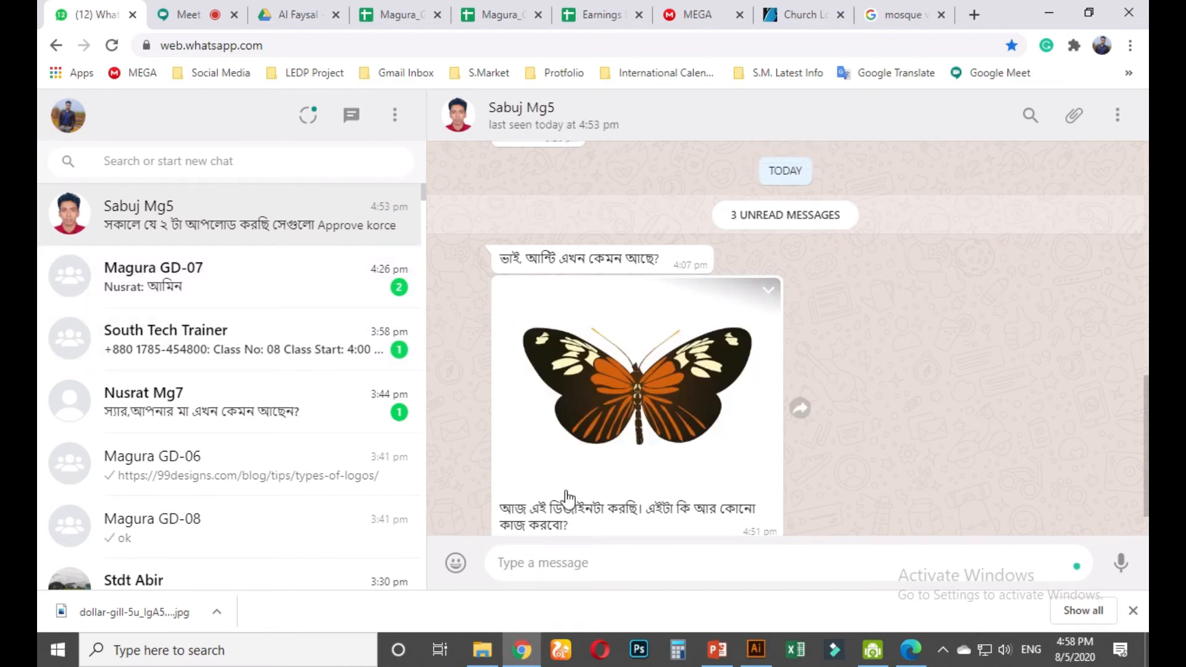
Reply "valo" to the contact's 4:07 pm message in the open WhatsApp chat
{"action": "scroll", "coordinate": [568, 497], "scroll_direction": "down", "scroll_amount": 1}
{"action": "left_click", "coordinate": [702, 207]}
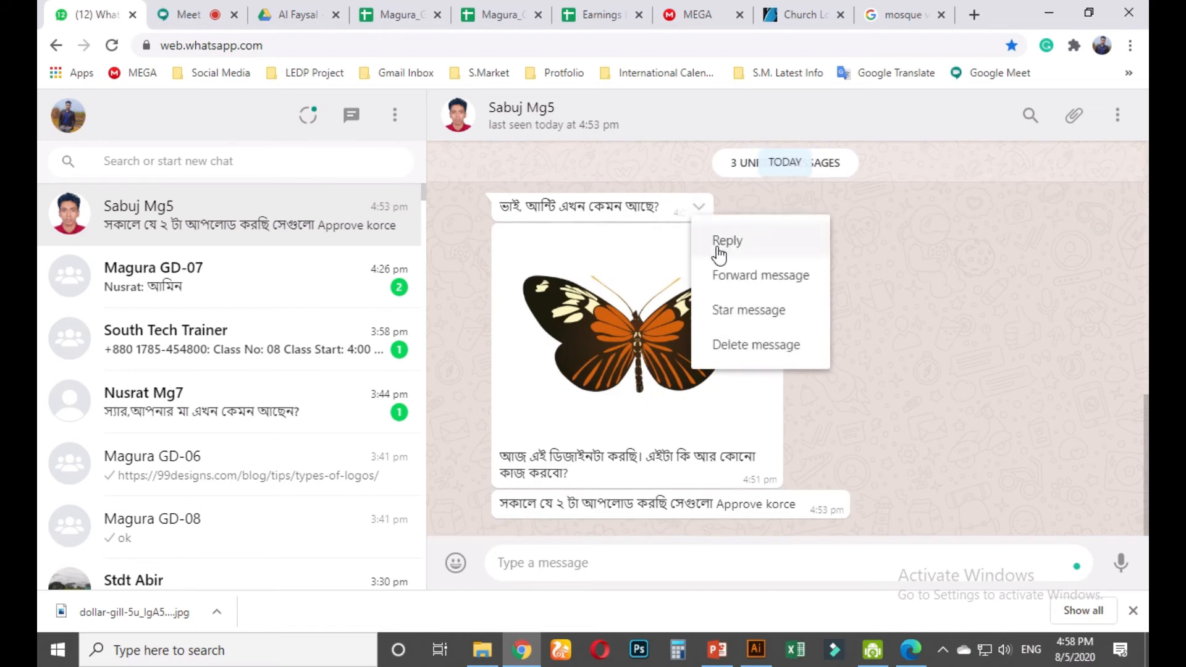
{"action": "left_click", "coordinate": [720, 244]}
{"action": "type", "text": "valo"}
{"action": "key", "text": "Return"}
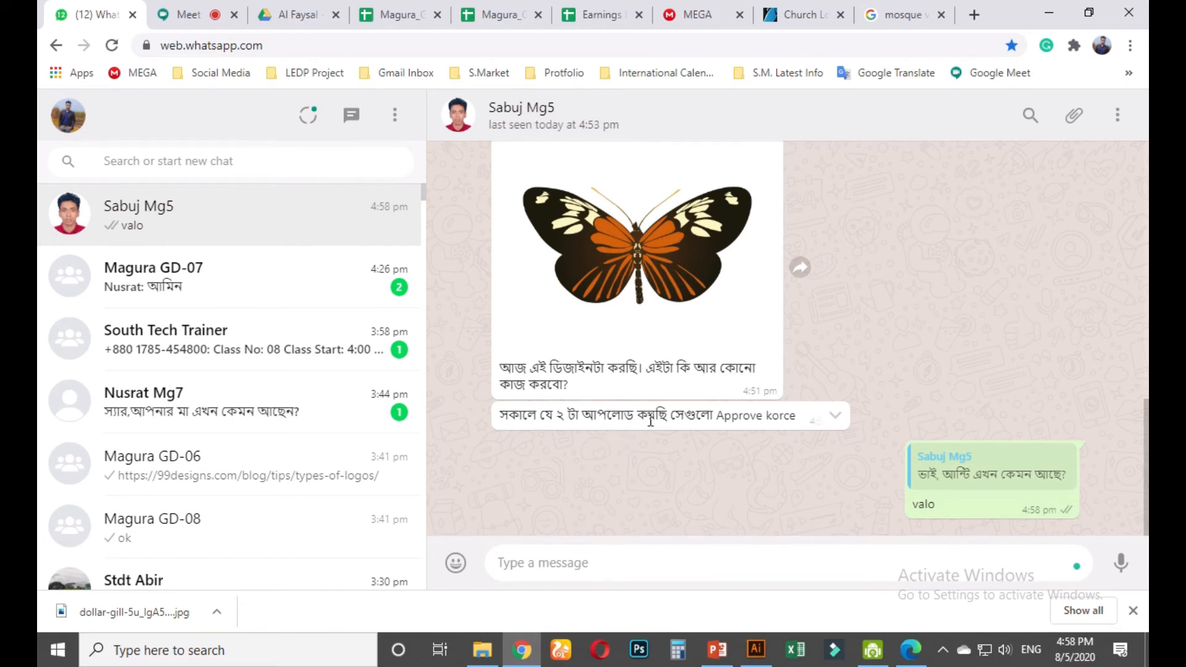
Reply "valo diye den" to the butterfly image message in the same WhatsApp chat
{"action": "scroll", "coordinate": [696, 436], "scroll_direction": "up", "scroll_amount": 1}
{"action": "left_click", "coordinate": [775, 240]}
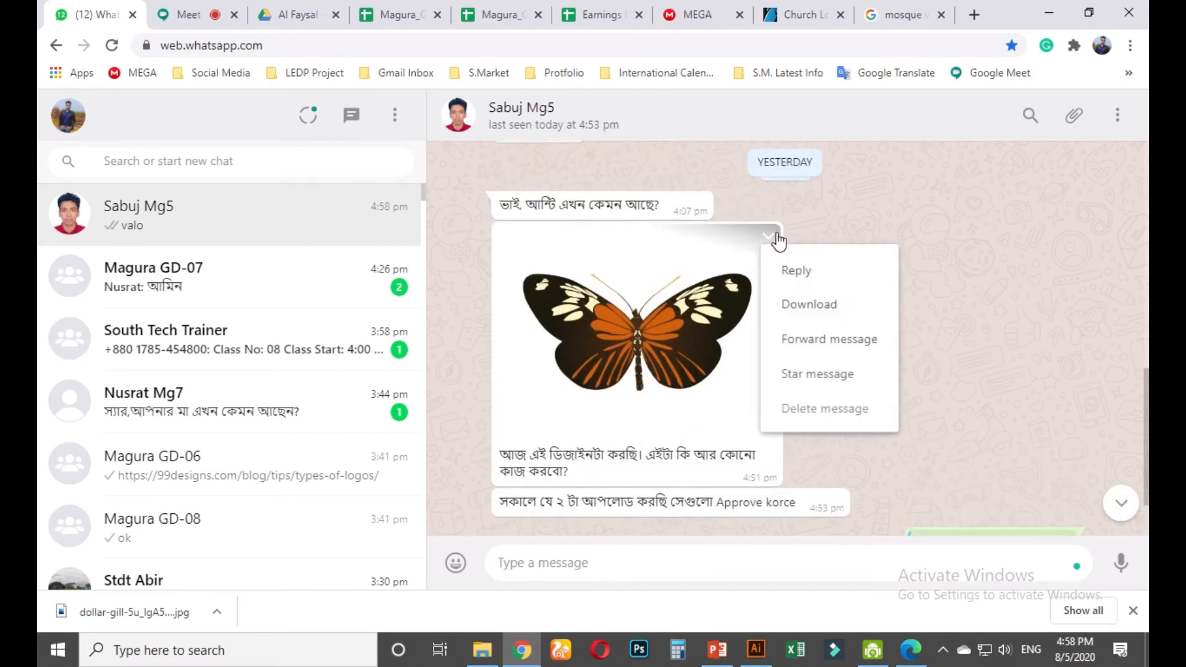
{"action": "left_click", "coordinate": [825, 278]}
{"action": "type", "text": "valo "}
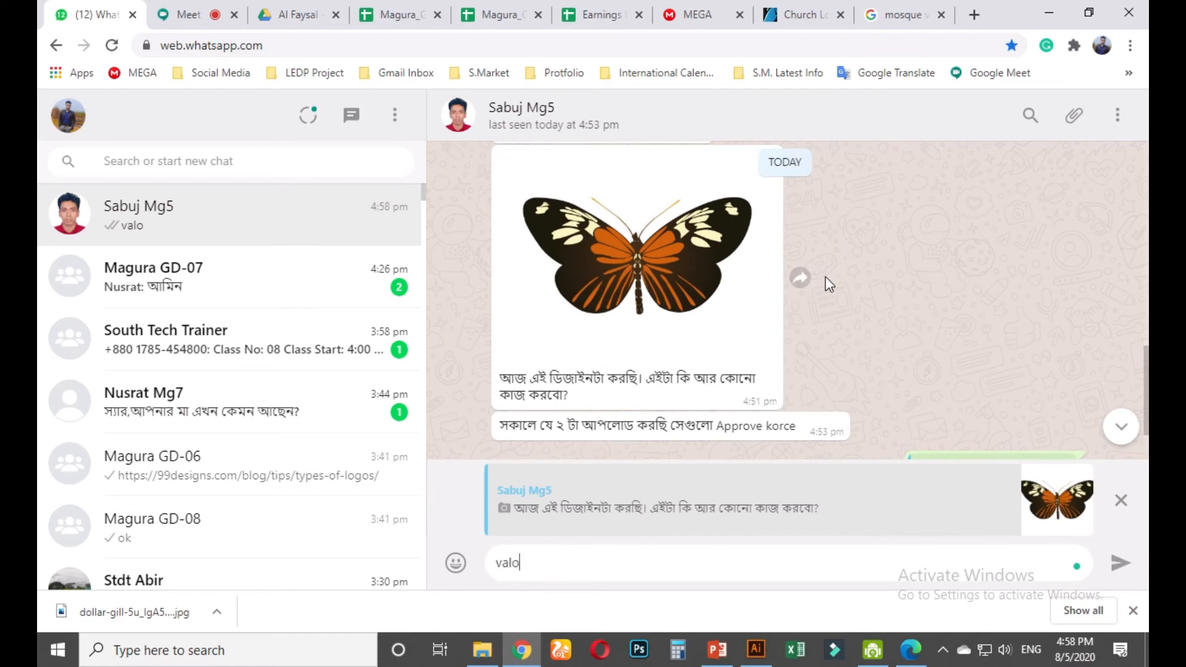
{"action": "type", "text": "diye den"}
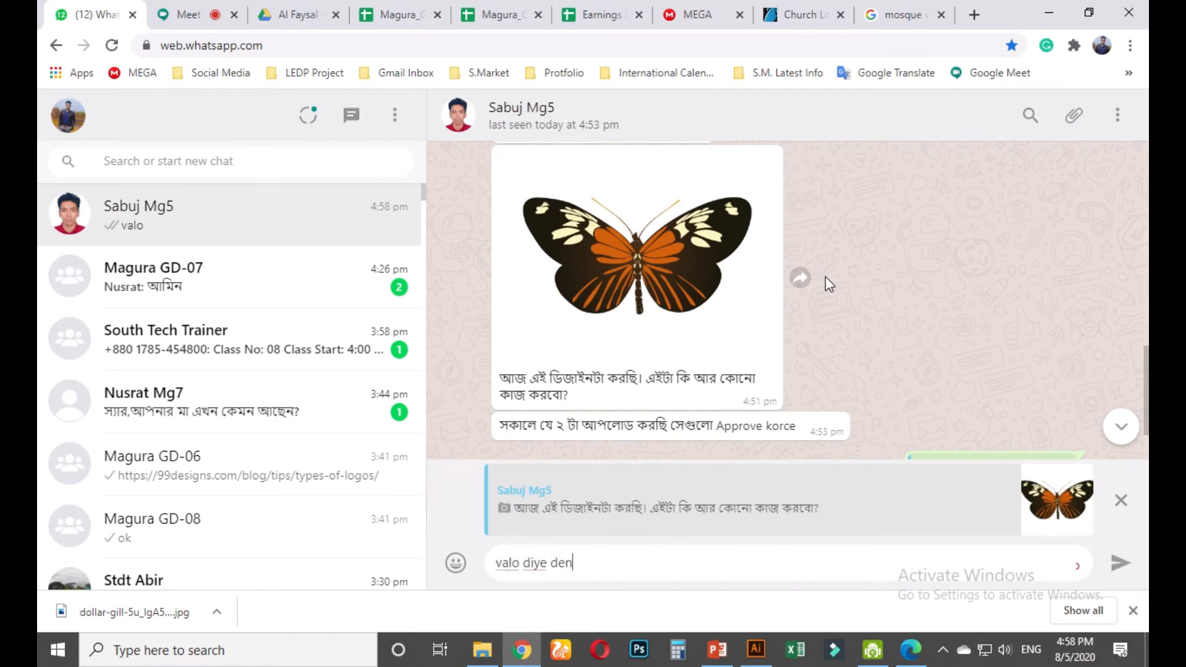
{"action": "key", "text": "Return"}
Return to the Google Meet call and pause the screen recorder
{"action": "left_click", "coordinate": [209, 10]}
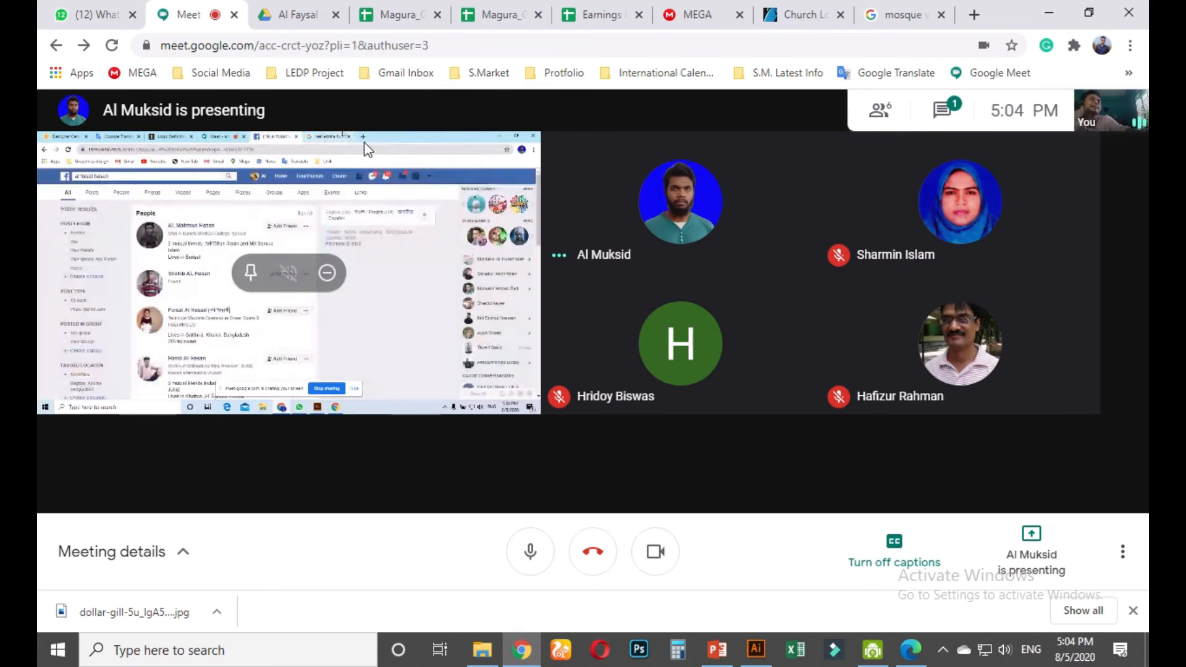
{"action": "mouse_move", "coordinate": [620, 2]}
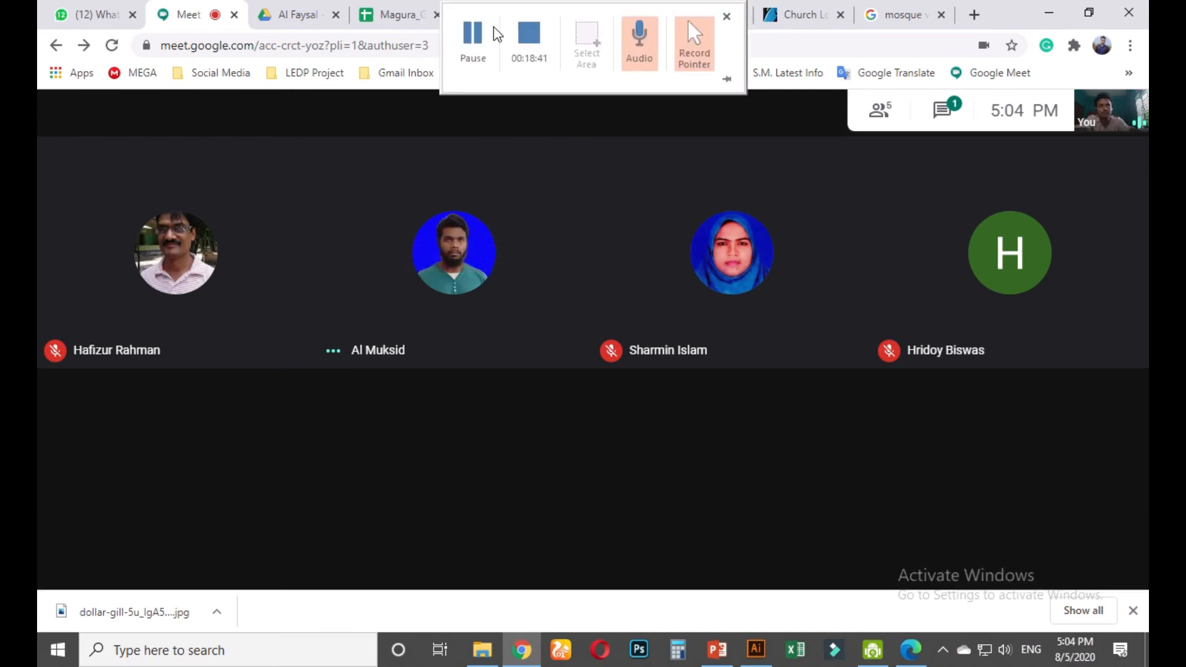
{"action": "left_click", "coordinate": [474, 29]}
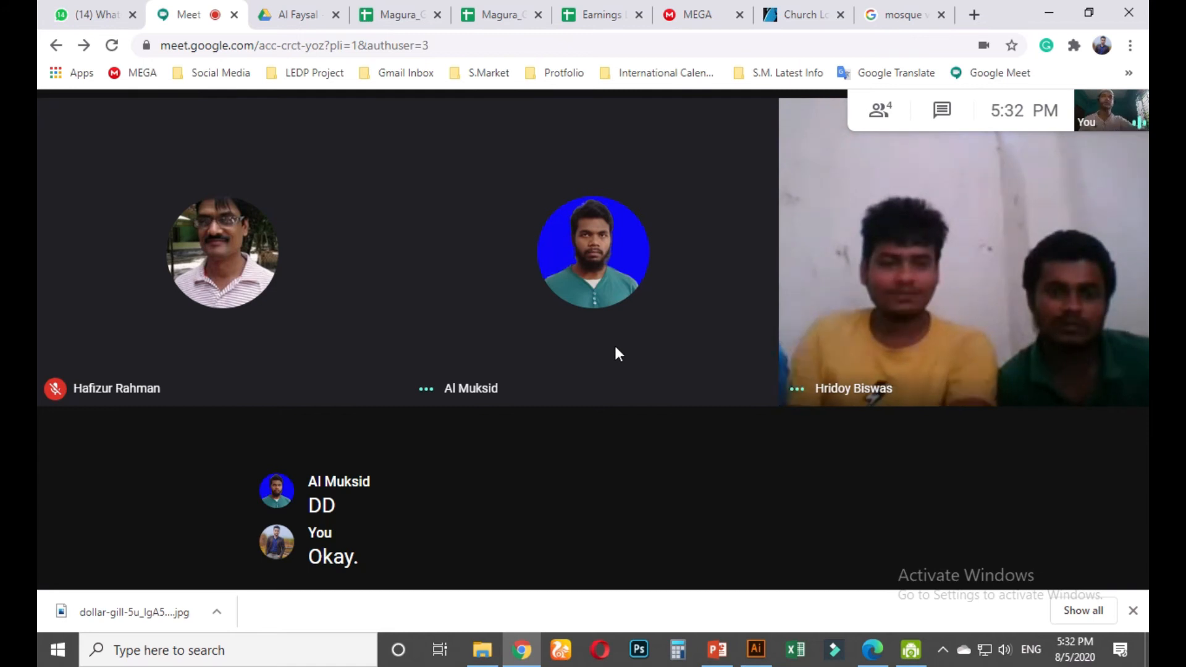
Present the entire screen in the Google Meet call and hide the screen-sharing notice
{"action": "mouse_move", "coordinate": [621, 259]}
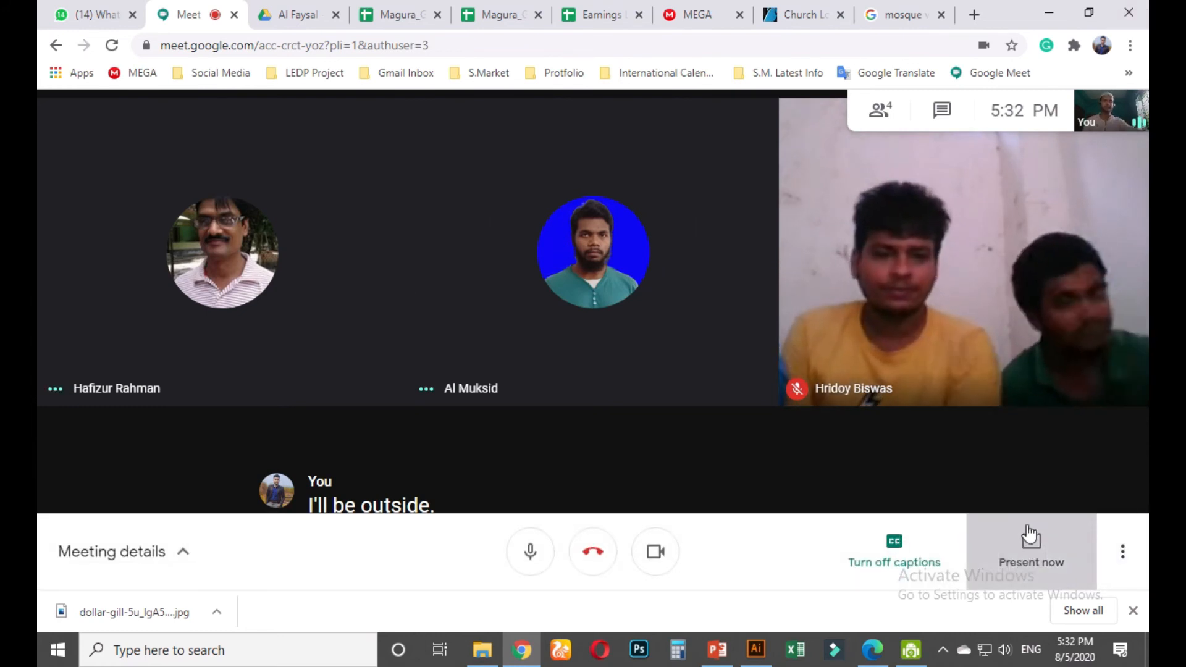
{"action": "left_click", "coordinate": [1029, 534]}
{"action": "left_click", "coordinate": [992, 418]}
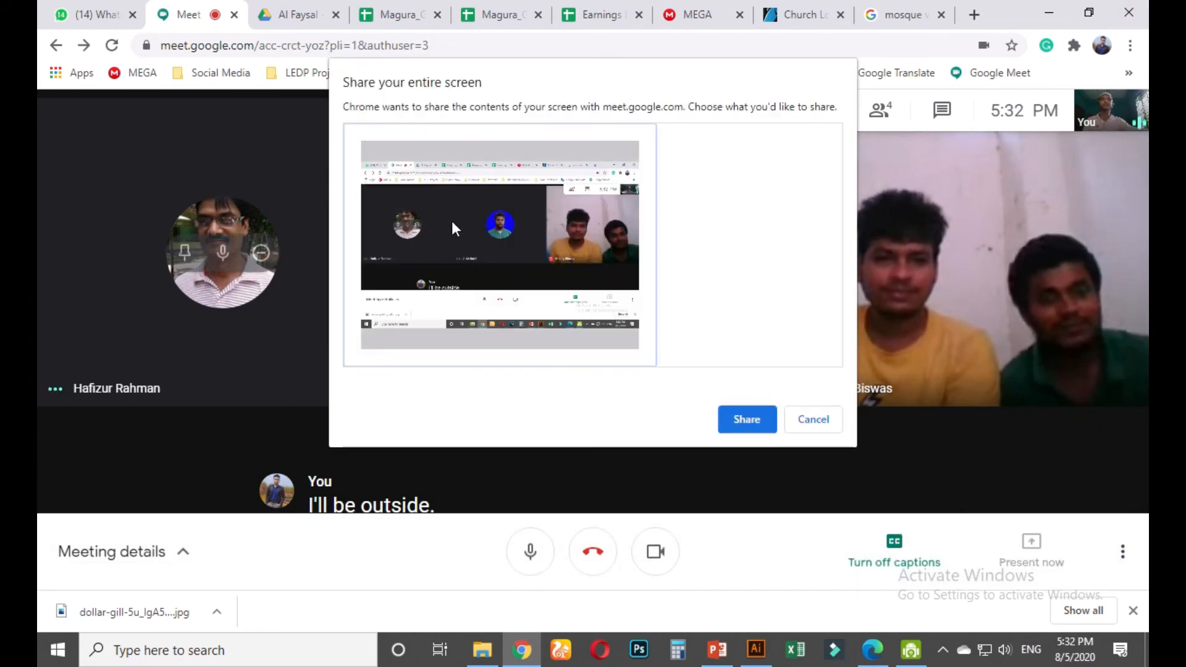
{"action": "left_click", "coordinate": [741, 422]}
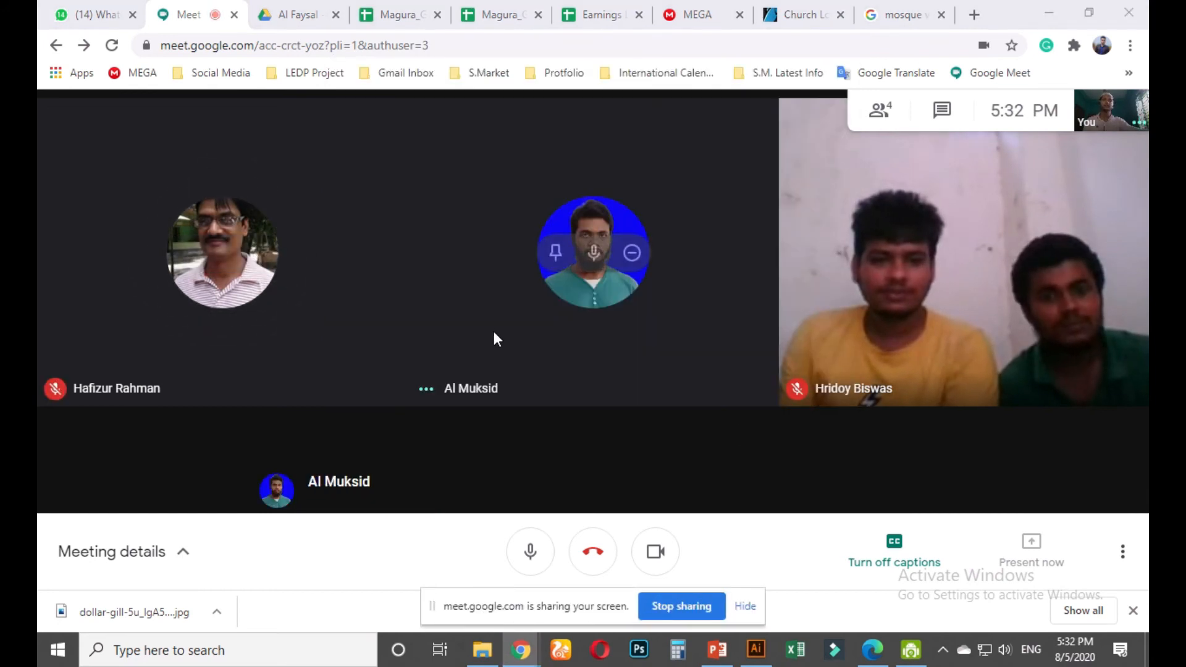
{"action": "left_click", "coordinate": [743, 607]}
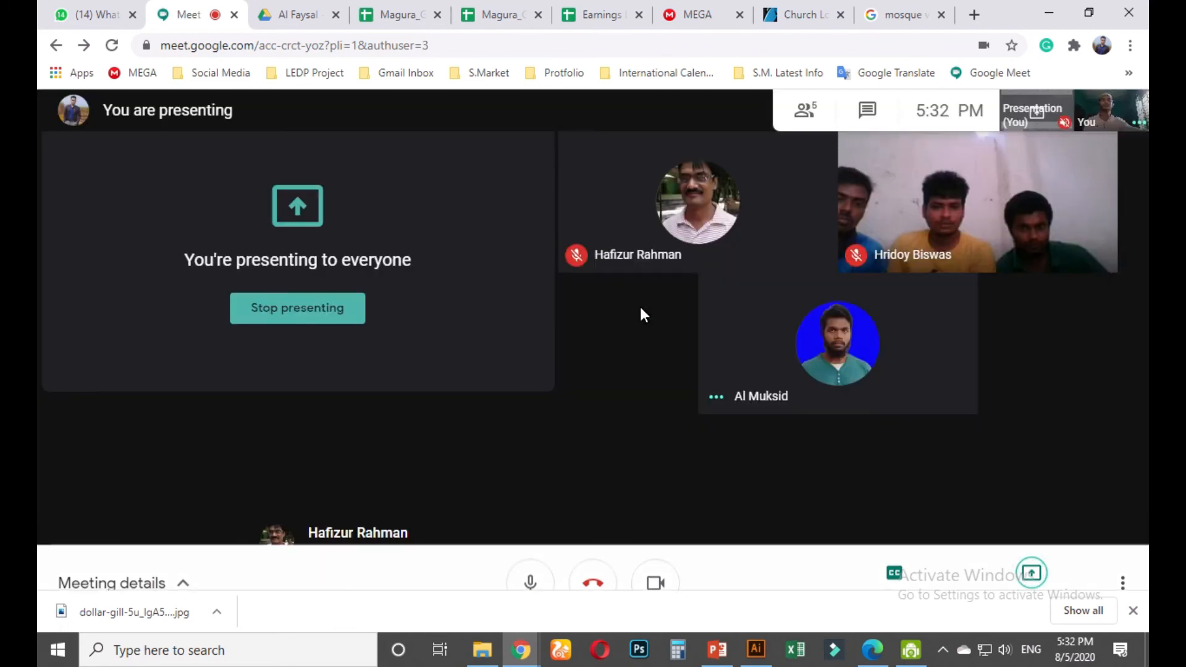
{"action": "mouse_move", "coordinate": [725, 309]}
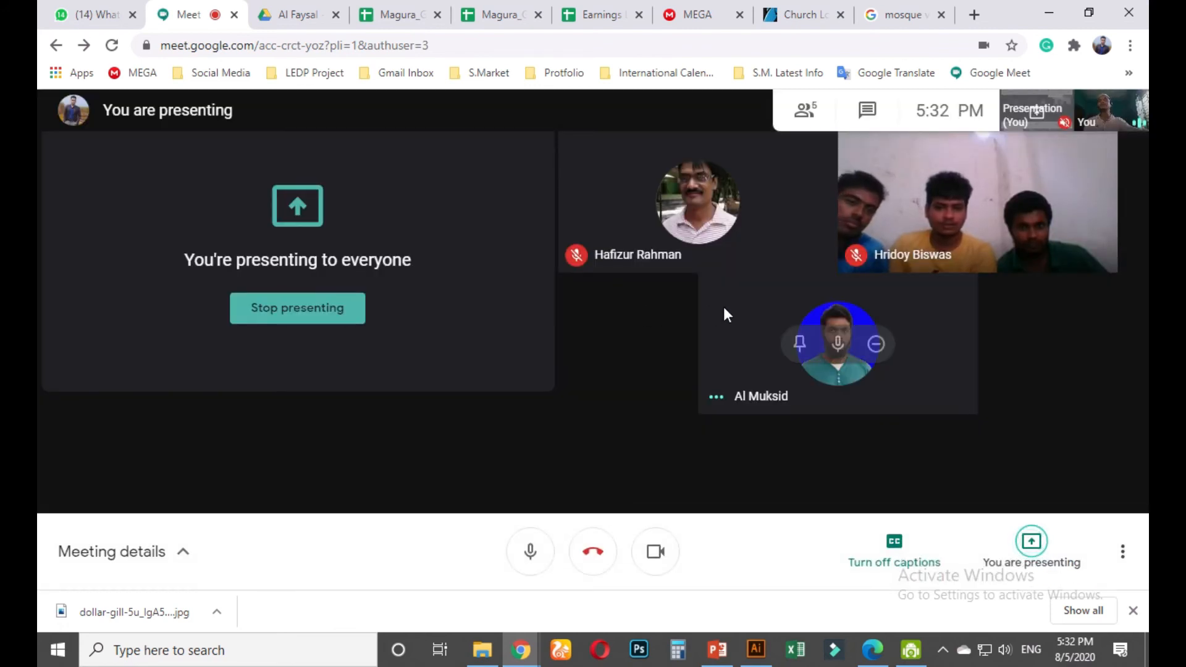
{"action": "mouse_move", "coordinate": [565, 151]}
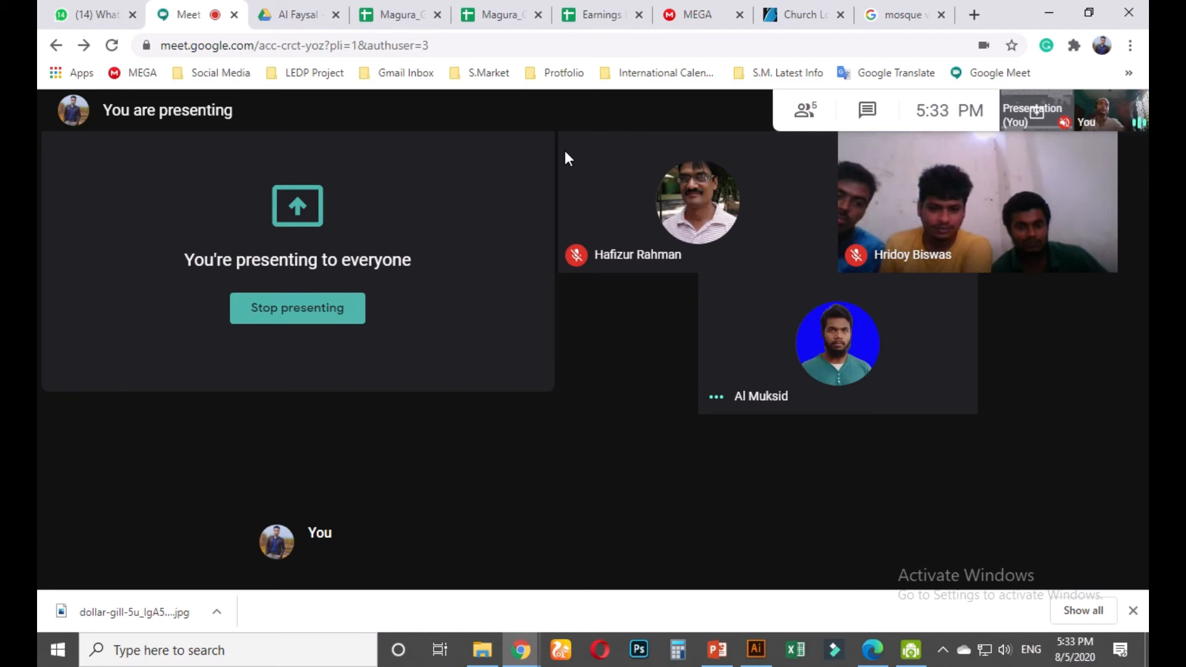
{"action": "mouse_move", "coordinate": [511, 3]}
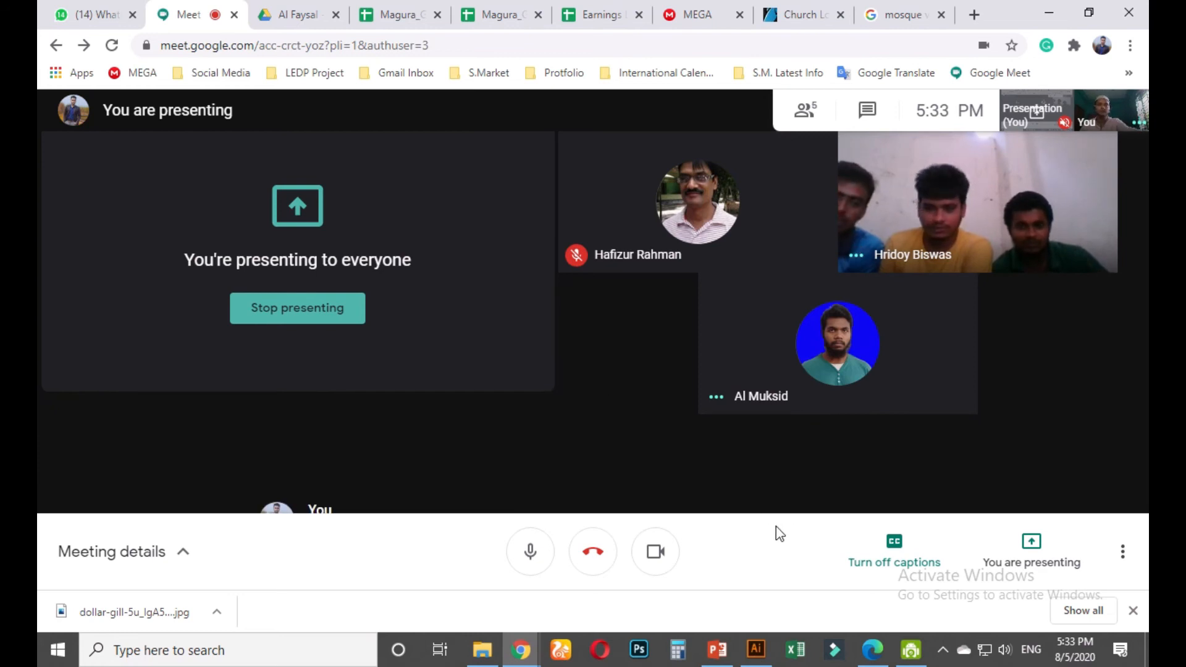
{"action": "mouse_move", "coordinate": [764, 656]}
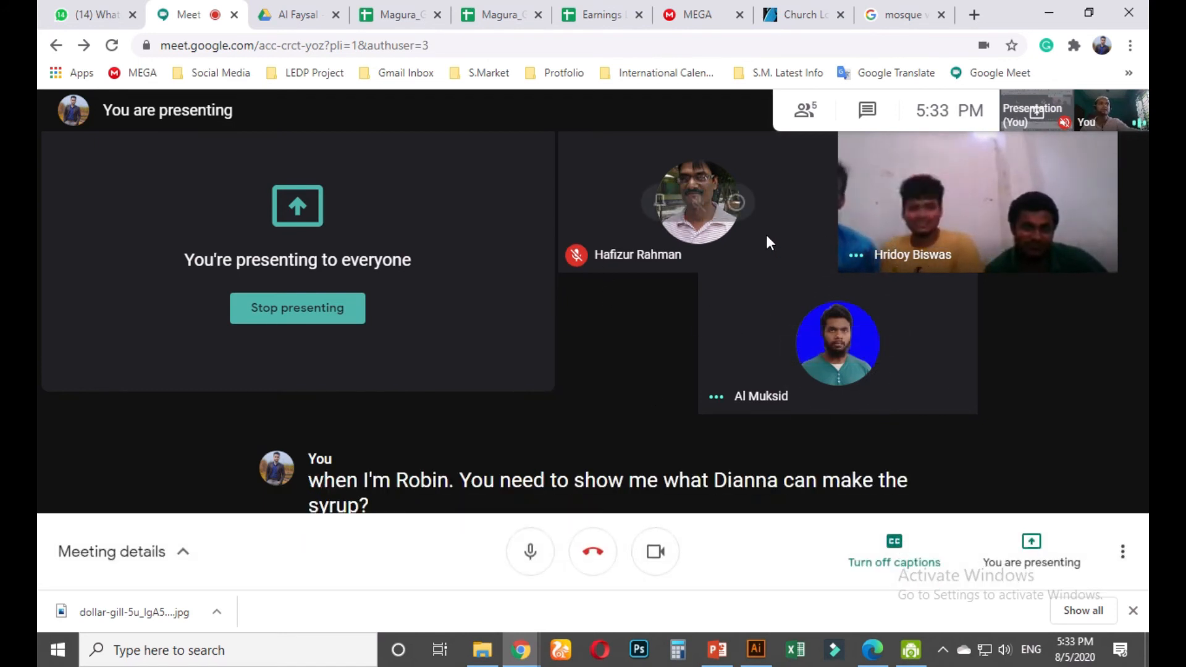
Minimize the browser, switch to Illustrator and examine the Harvard, Starbucks and Harley-Davidson emblem logos in Untitled-1
{"action": "left_click", "coordinate": [1048, 13]}
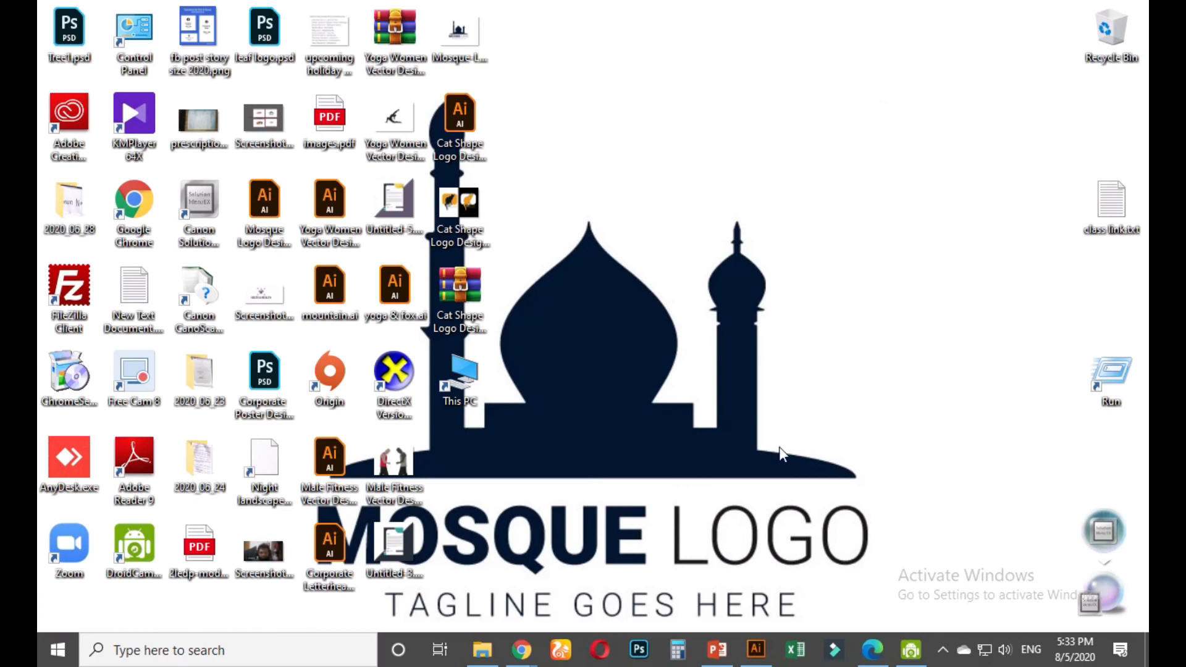
{"action": "left_click", "coordinate": [756, 649]}
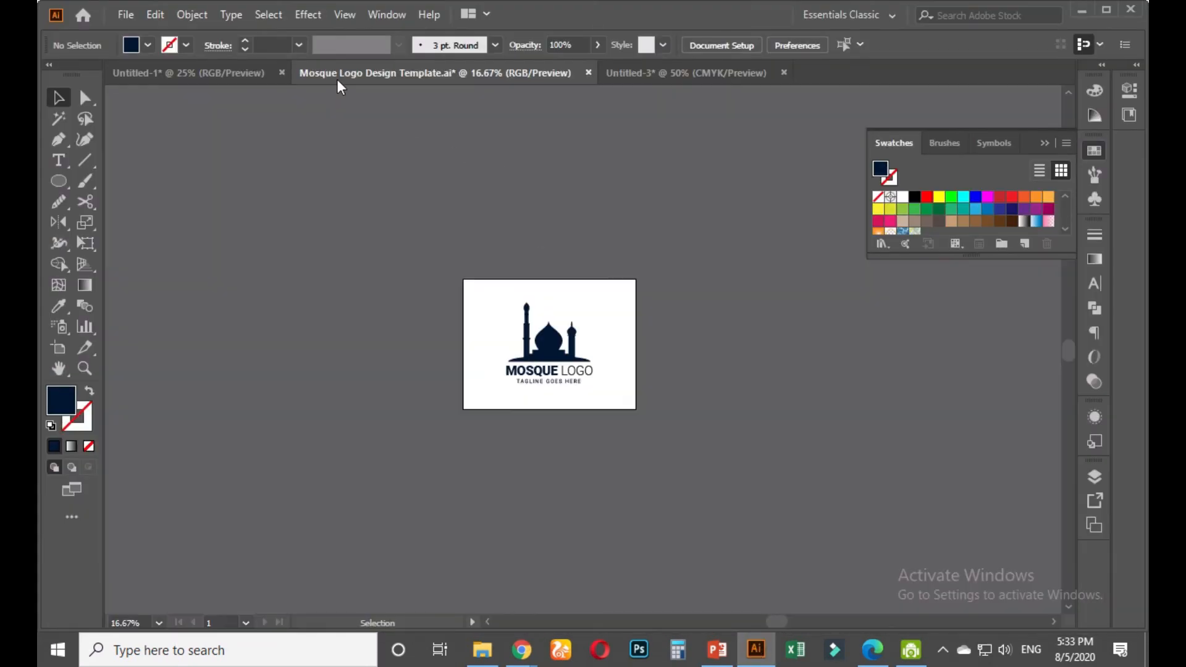
{"action": "left_click", "coordinate": [210, 74]}
{"action": "scroll", "coordinate": [569, 498], "scroll_direction": "down", "scroll_amount": 2}
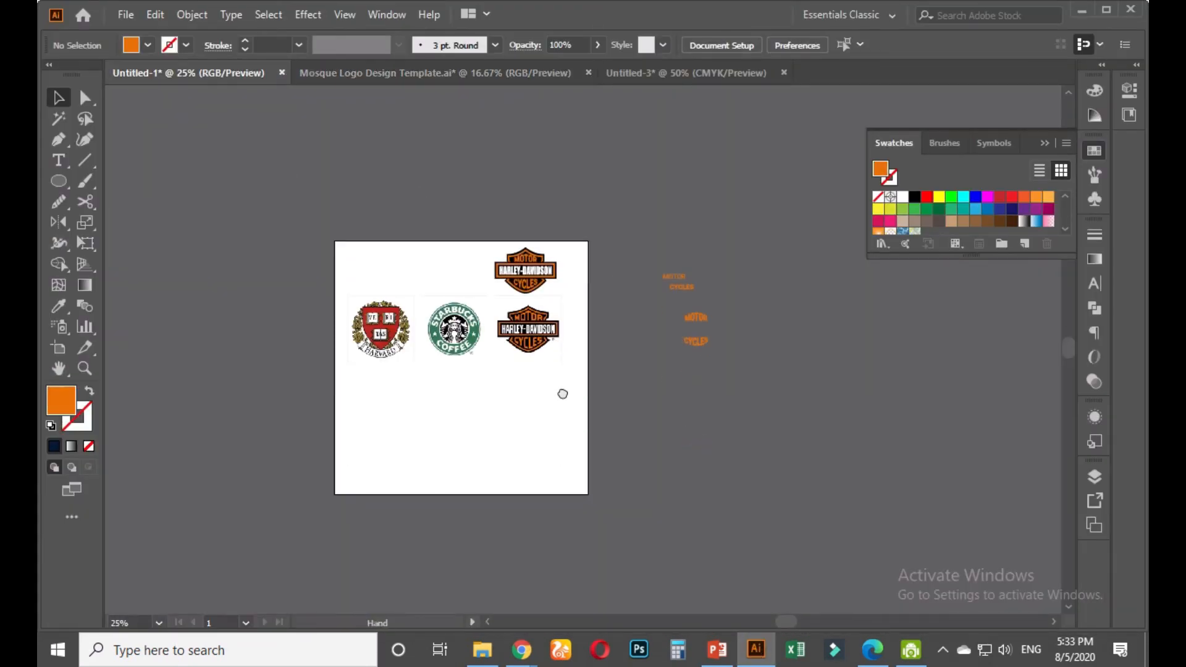
{"action": "scroll", "coordinate": [431, 400], "scroll_direction": "up", "scroll_amount": 1}
{"action": "scroll", "coordinate": [482, 329], "scroll_direction": "up", "scroll_amount": 1}
{"action": "scroll", "coordinate": [447, 317], "scroll_direction": "down", "scroll_amount": 1}
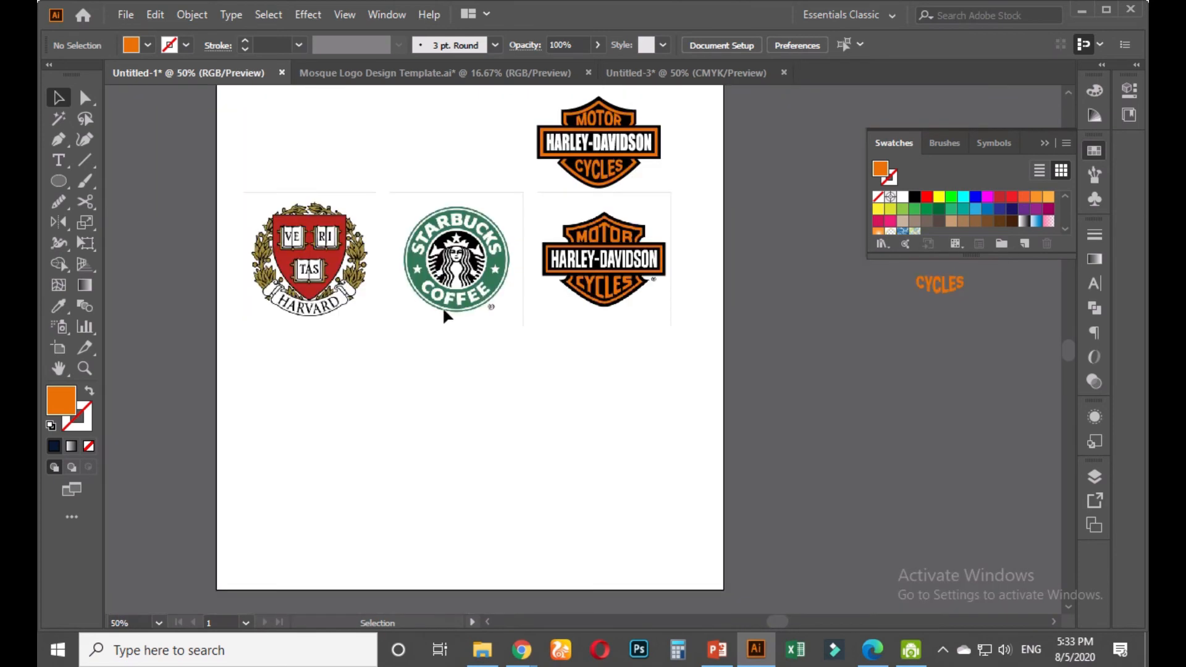
{"action": "scroll", "coordinate": [297, 275], "scroll_direction": "up", "scroll_amount": 1}
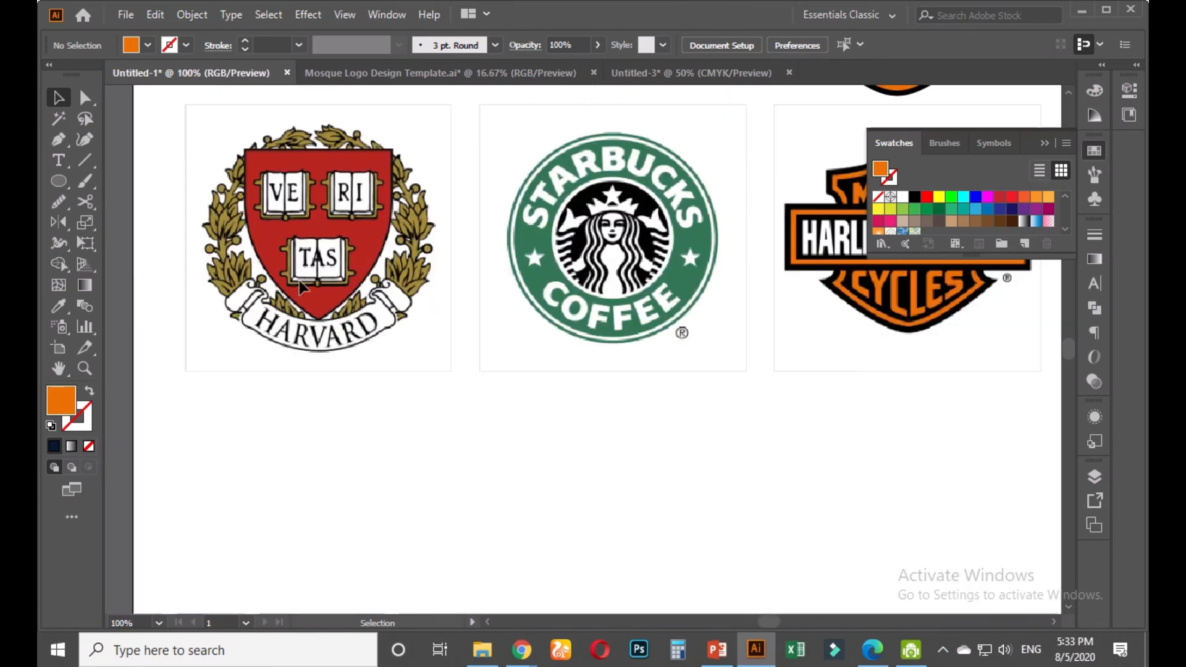
{"action": "scroll", "coordinate": [593, 250], "scroll_direction": "down", "scroll_amount": 2}
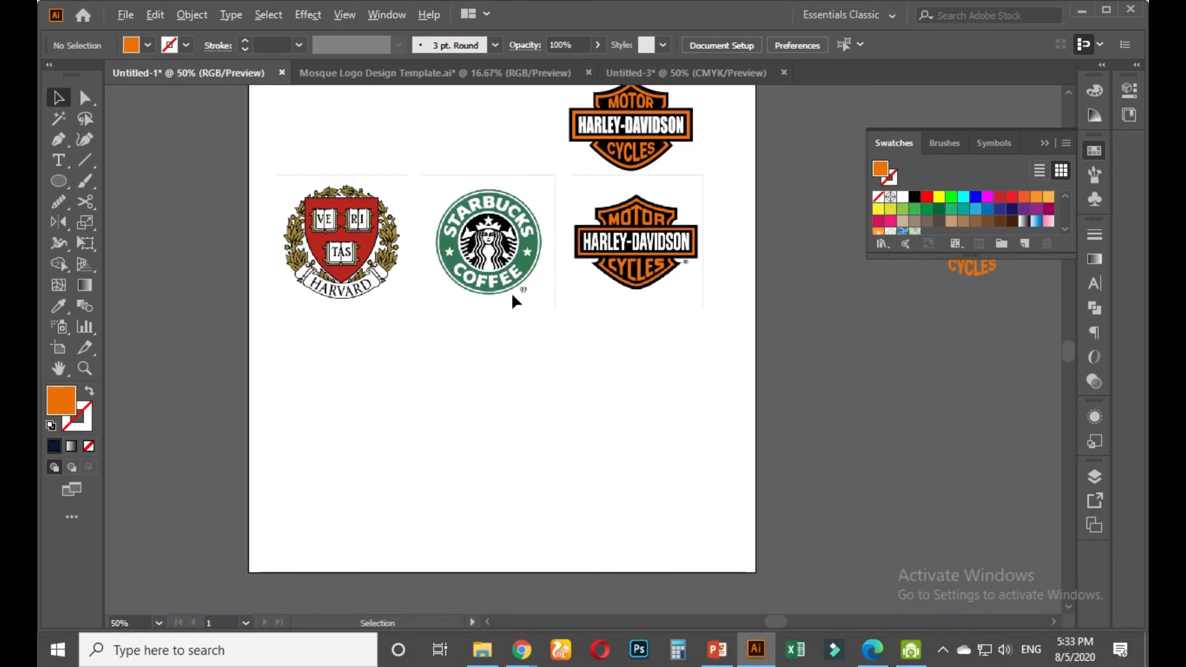
Draw an orange circle about the size of the Starbucks emblem in the empty area below it and move it over that emblem
{"action": "scroll", "coordinate": [511, 297], "scroll_direction": "up", "scroll_amount": 1}
{"action": "left_click", "coordinate": [59, 181]}
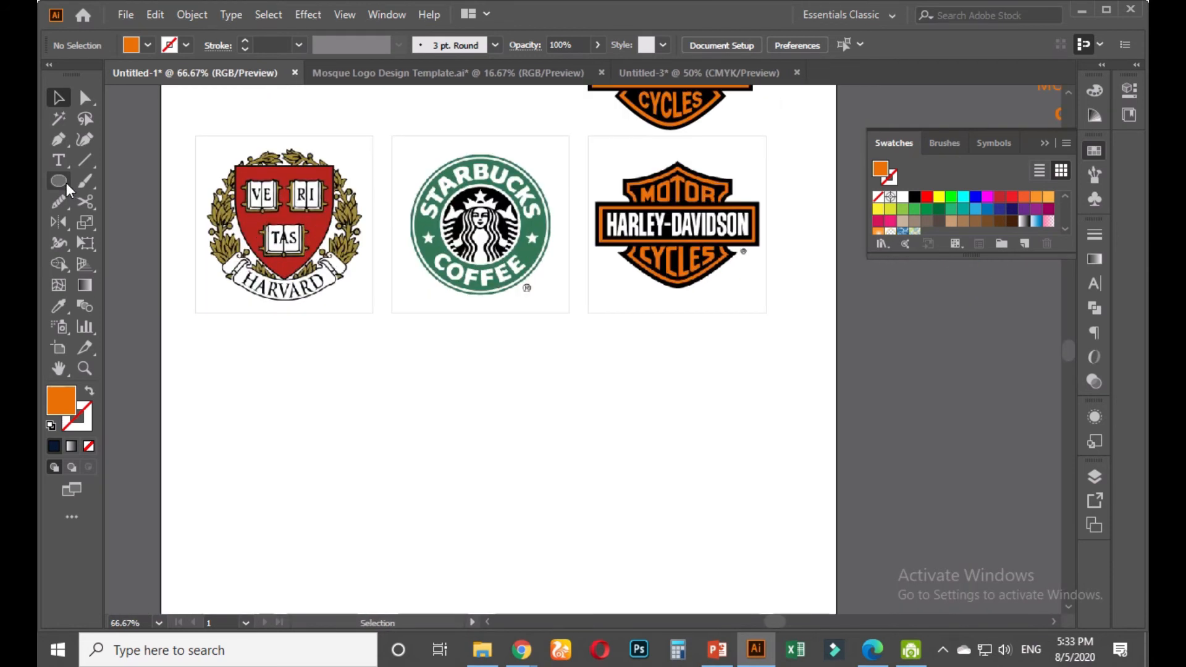
{"action": "left_click_drag", "start_coordinate": [382, 381], "coordinate": [528, 525]}
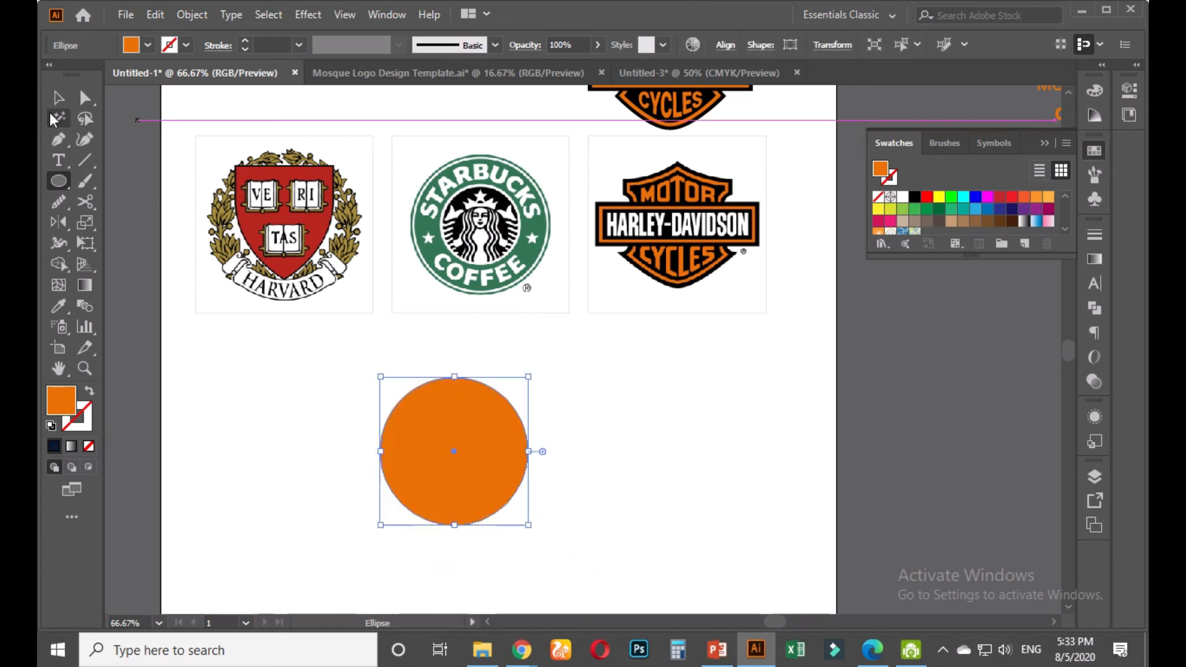
{"action": "left_click", "coordinate": [58, 97]}
{"action": "left_click_drag", "start_coordinate": [451, 444], "coordinate": [482, 219]}
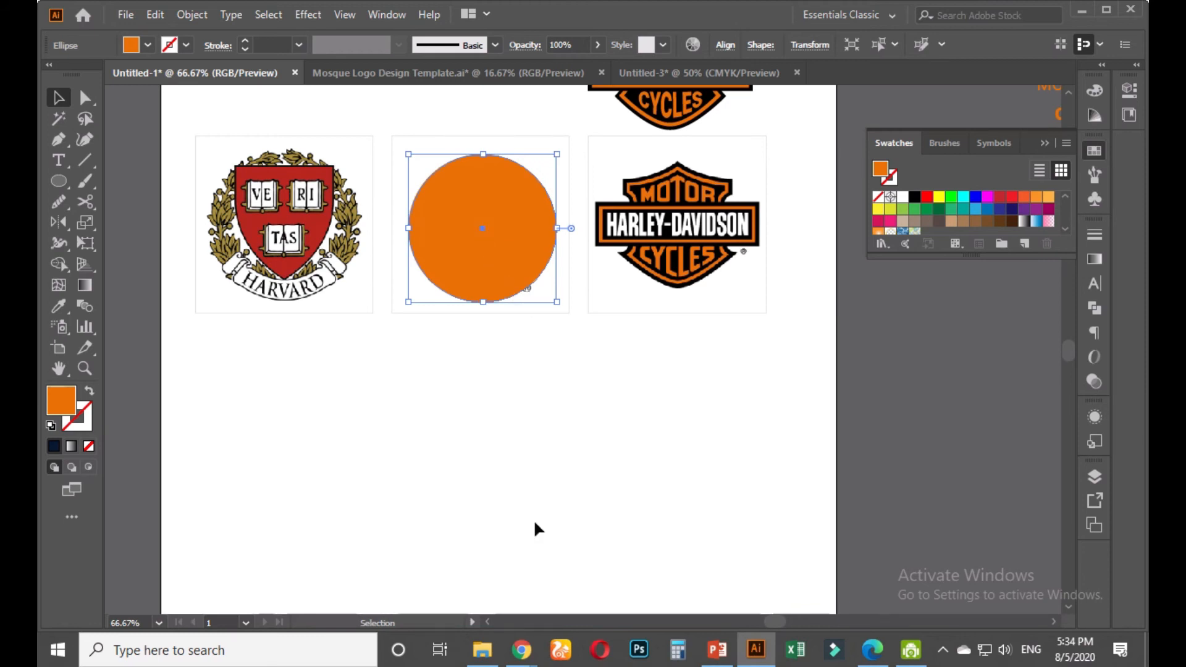
Switch back to the Google Meet call and turn the camera off and on again
{"action": "mouse_move", "coordinate": [521, 650]}
{"action": "left_click", "coordinate": [475, 563]}
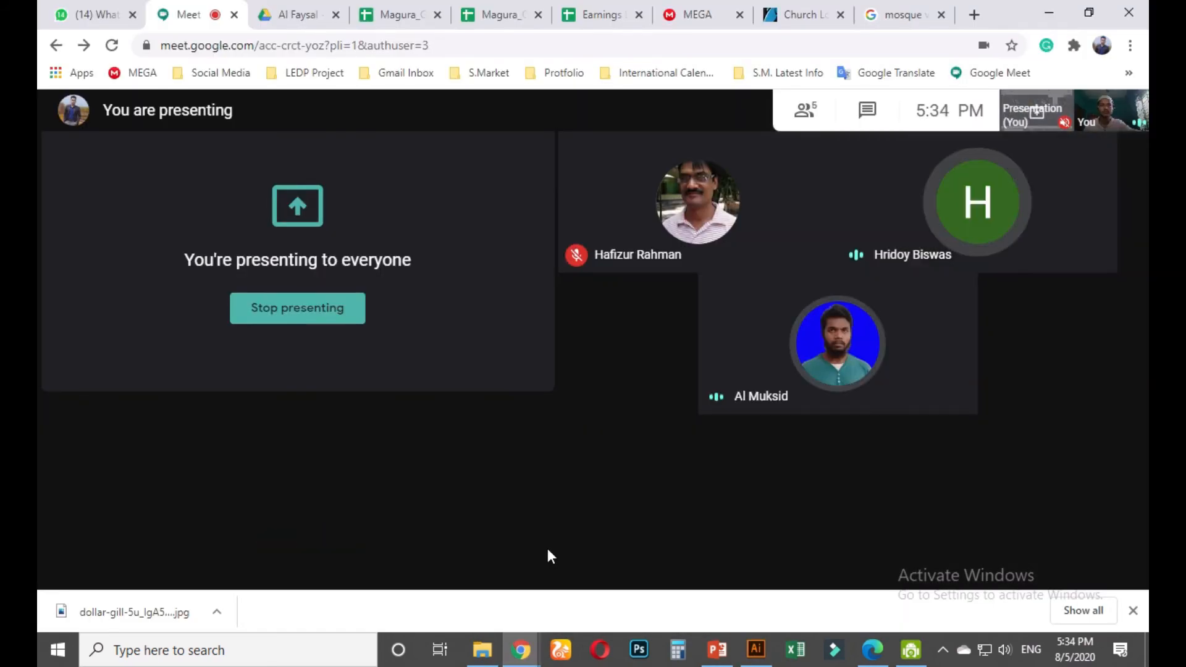
{"action": "left_click", "coordinate": [649, 553]}
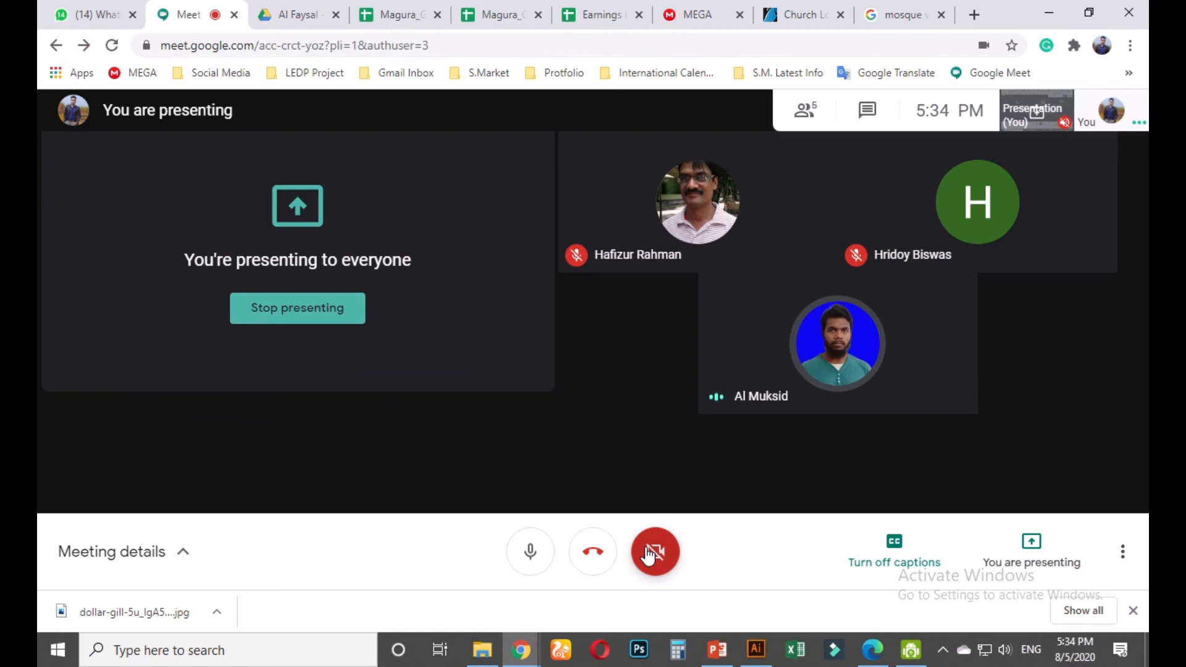
{"action": "left_click", "coordinate": [639, 553]}
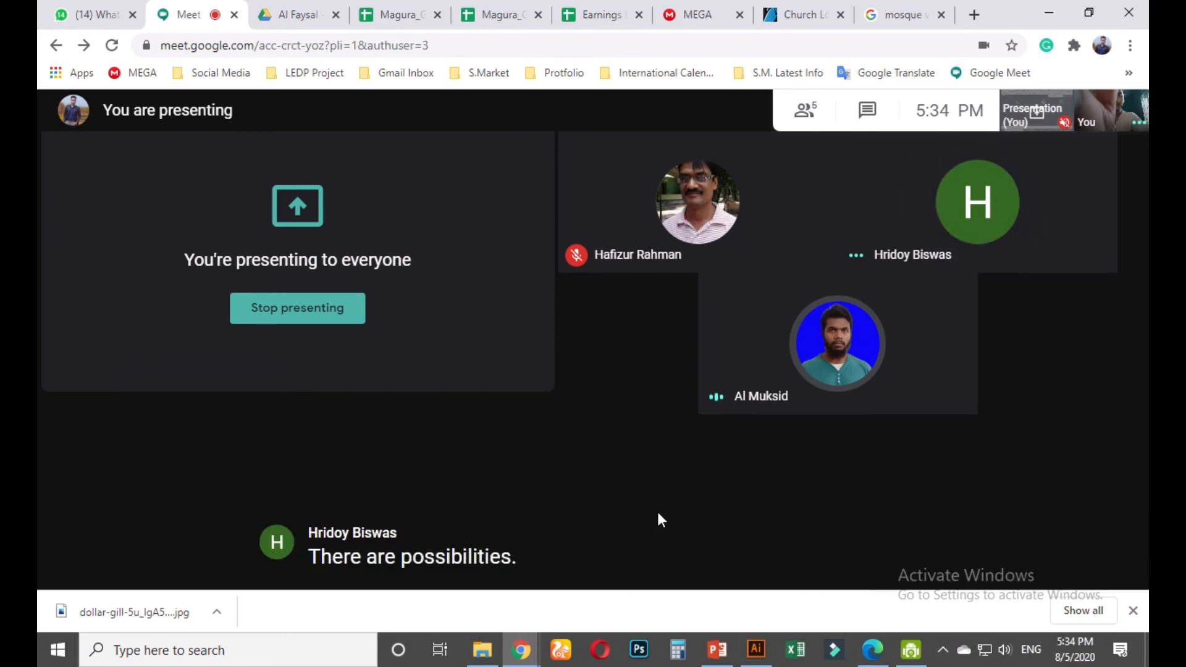
Turn off the camera in the Google Meet call and switch to Illustrator
{"action": "left_click", "coordinate": [654, 551]}
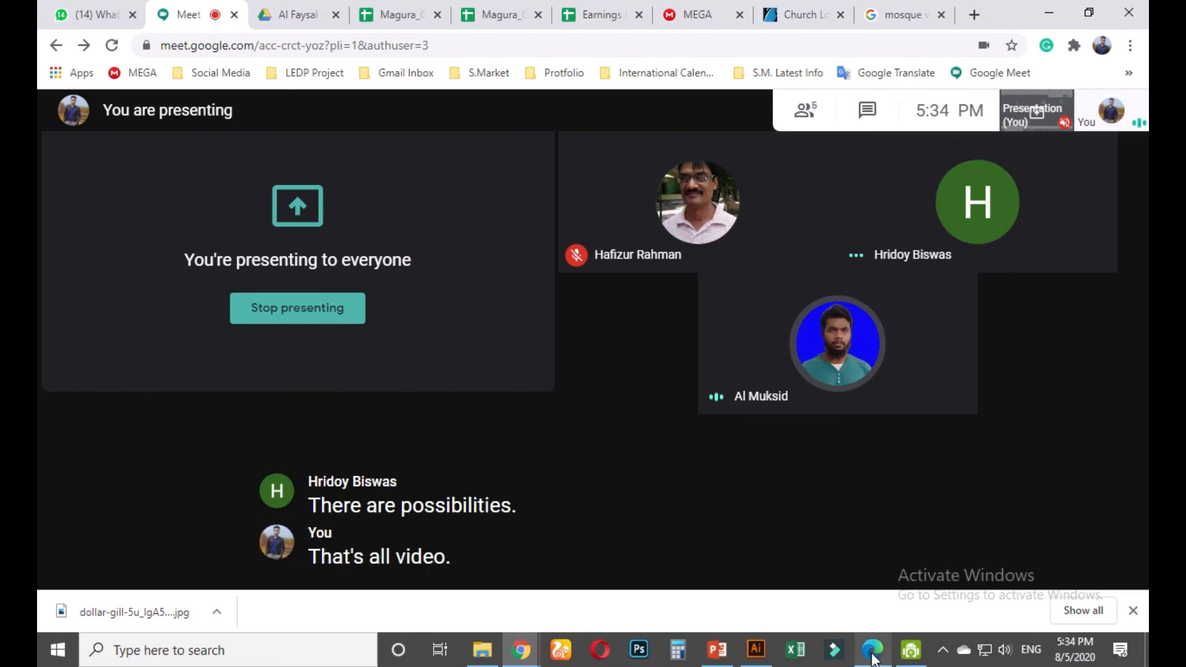
{"action": "left_click", "coordinate": [745, 658]}
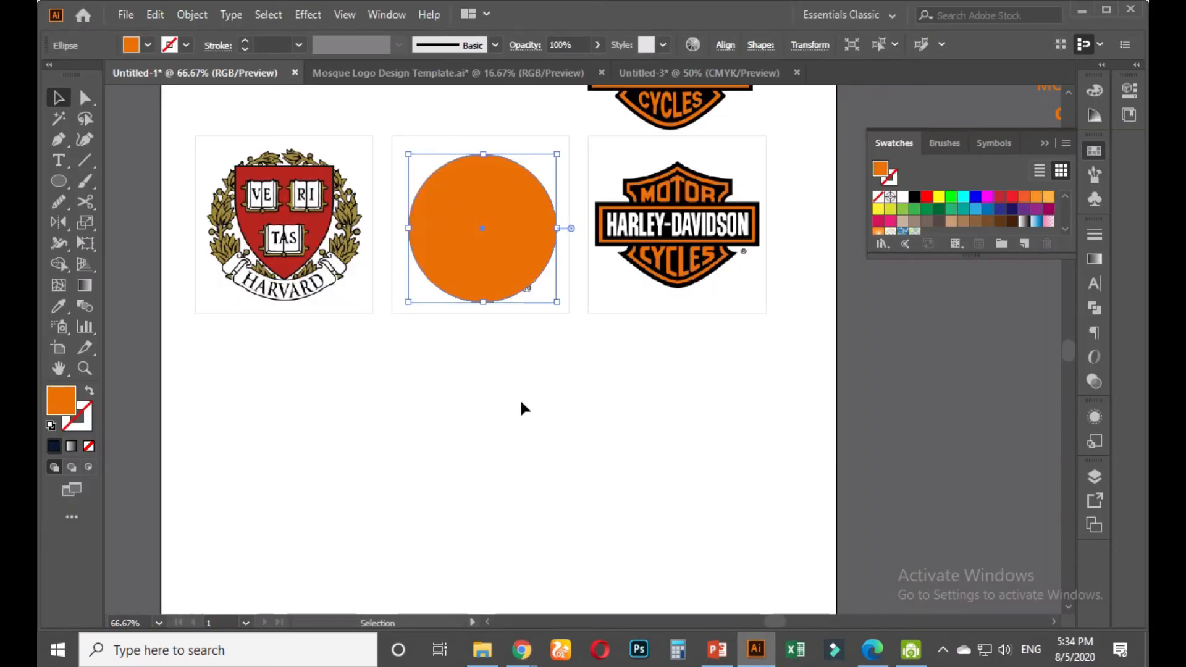
Move the orange circle to the empty area below the Starbucks emblem and fill it with the emblem's sampled green
{"action": "scroll", "coordinate": [510, 364], "scroll_direction": "up", "scroll_amount": 1}
{"action": "left_click_drag", "start_coordinate": [492, 257], "coordinate": [510, 409]}
{"action": "left_click", "coordinate": [62, 309]}
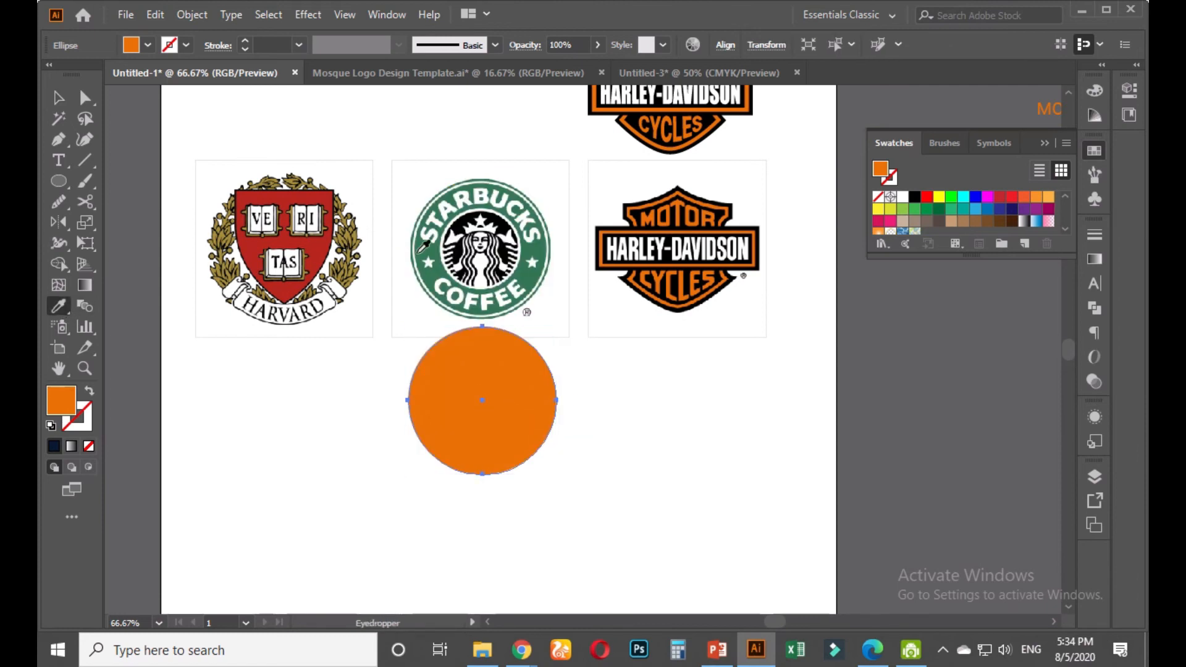
{"action": "left_click", "coordinate": [425, 249]}
{"action": "left_click", "coordinate": [57, 103]}
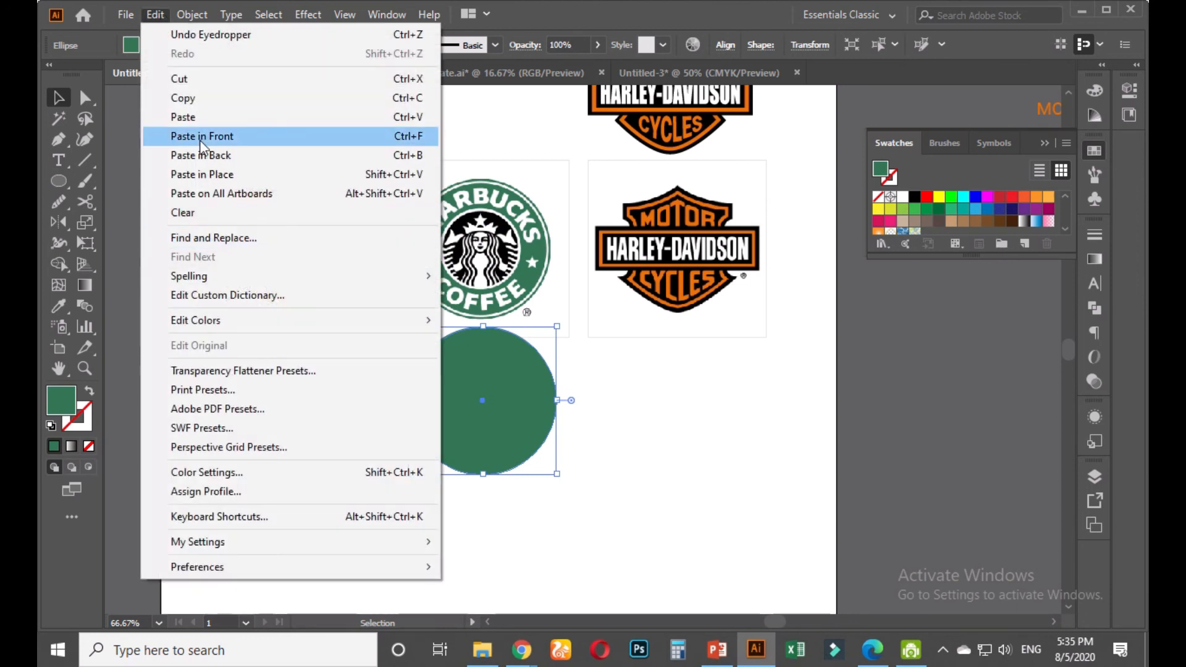
Paste a copy of the green circle in front and turn it into an unfilled green outline with a 3 pt stroke
{"action": "left_click", "coordinate": [186, 99]}
{"action": "left_click", "coordinate": [148, 18]}
{"action": "left_click", "coordinate": [204, 136]}
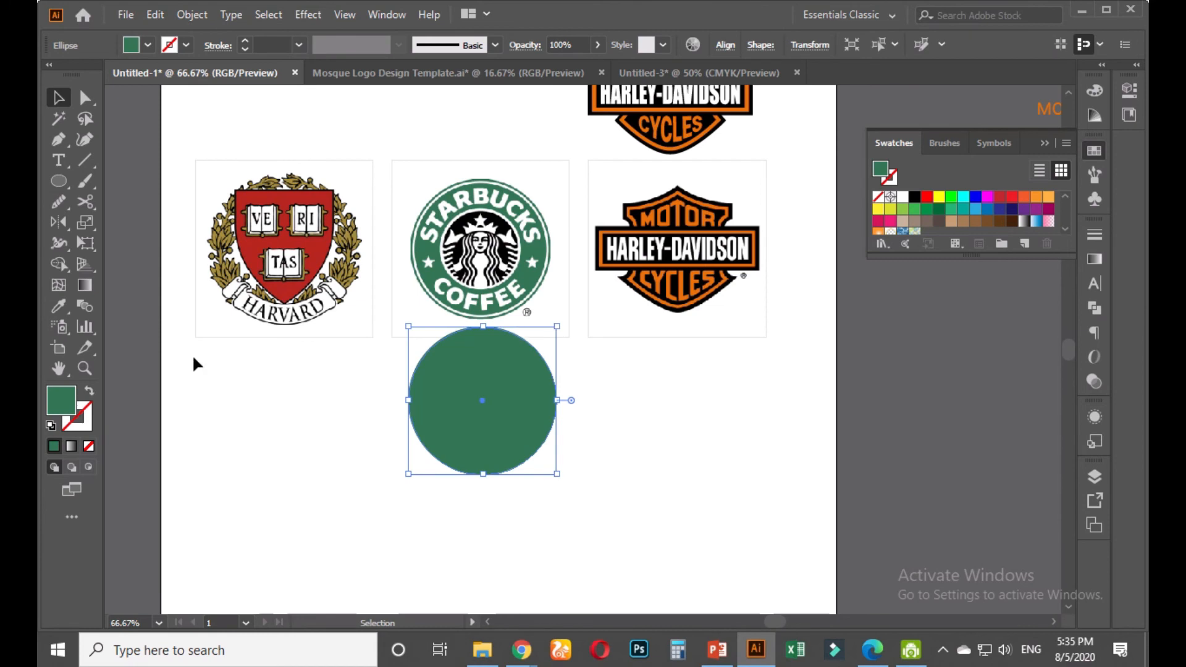
{"action": "left_click", "coordinate": [89, 392]}
{"action": "left_click", "coordinate": [243, 40]}
{"action": "left_click", "coordinate": [243, 39]}
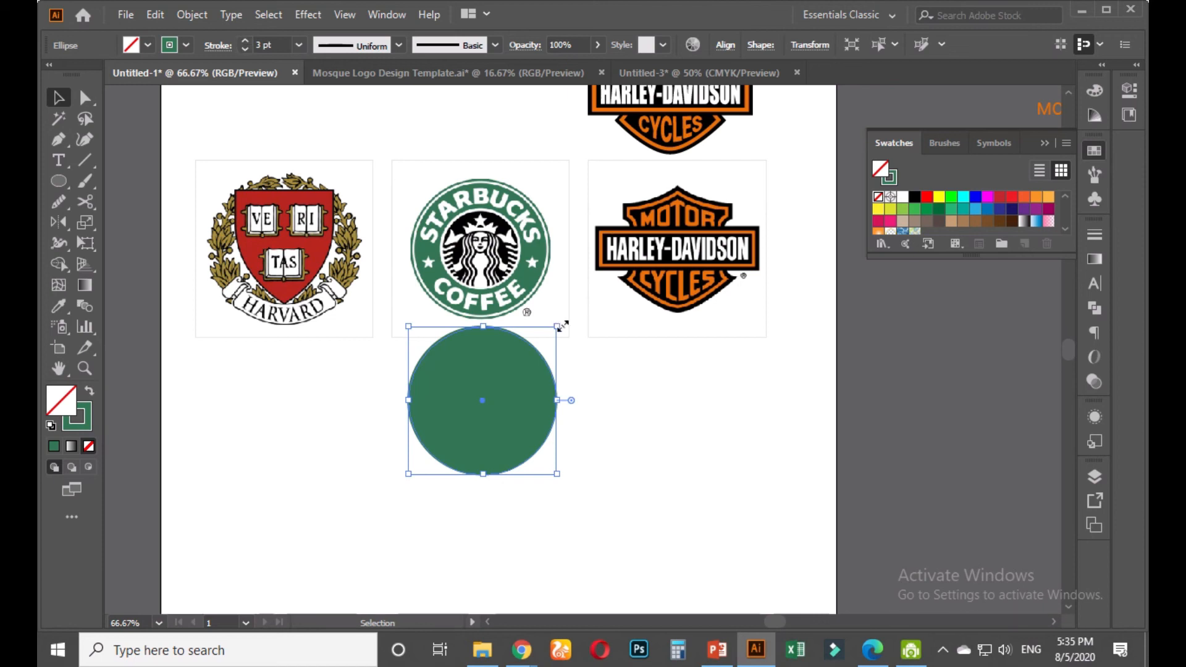
Enlarge the outline circle slightly from its centre around the solid green circle and set its stroke to 5 pt
{"action": "left_click_drag", "start_coordinate": [560, 325], "coordinate": [565, 324]}
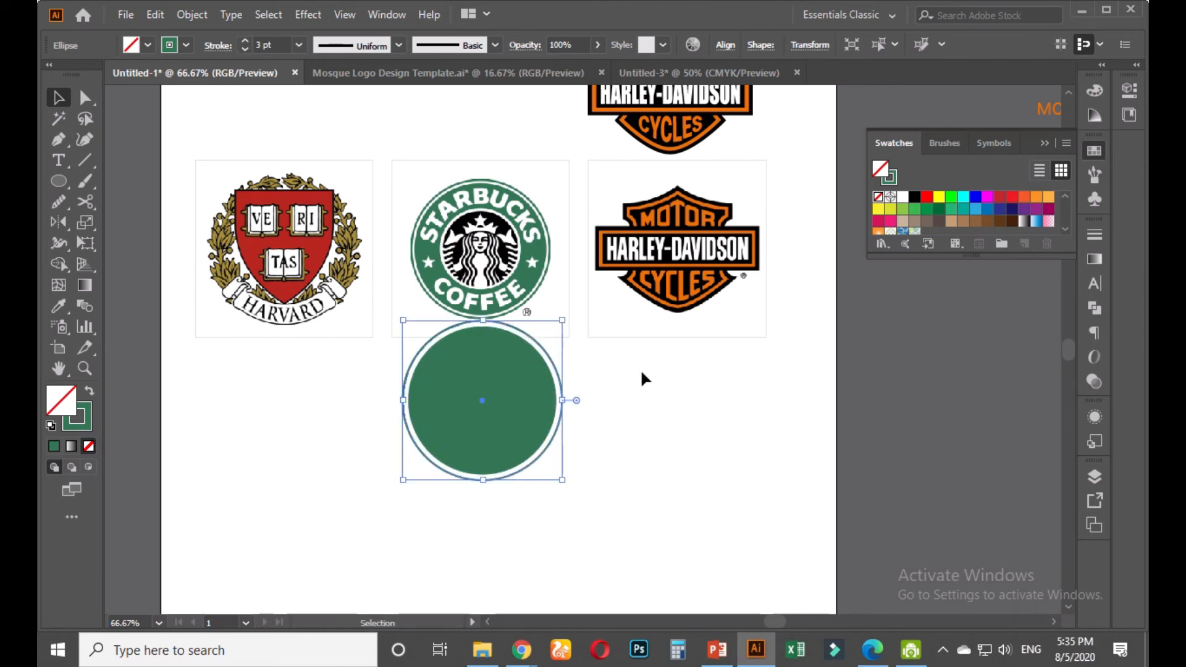
{"action": "left_click", "coordinate": [242, 40]}
{"action": "left_click", "coordinate": [243, 40]}
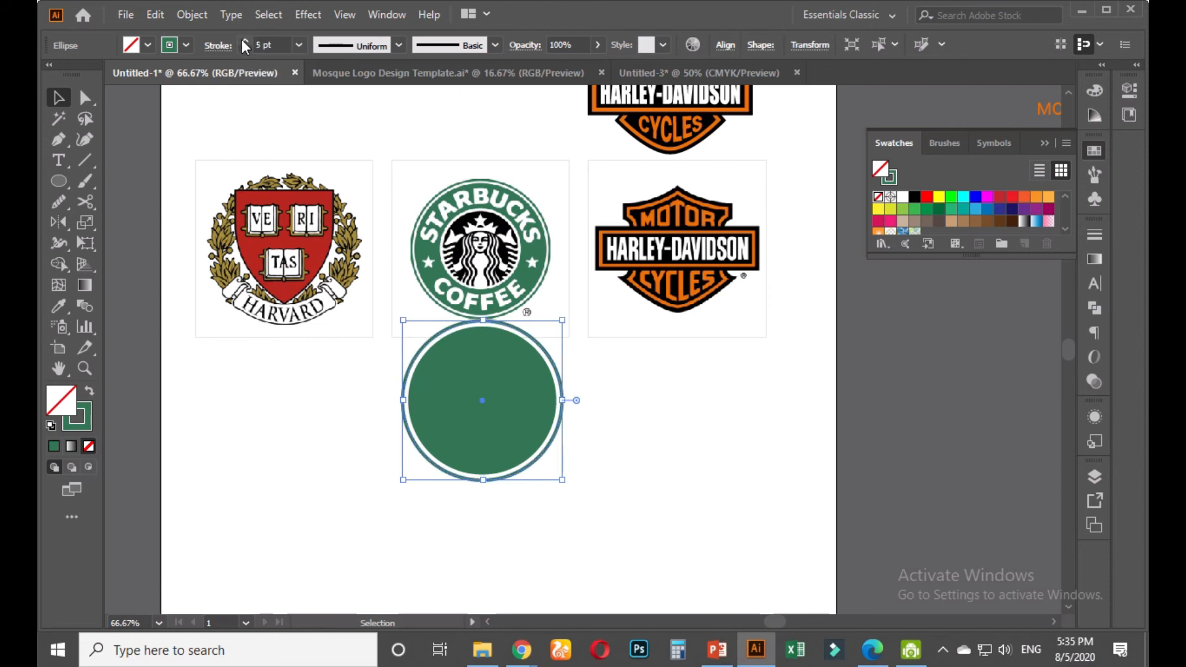
Select both green circles and move them further down, clear of the Starbucks emblem's frame
{"action": "left_click", "coordinate": [636, 377]}
{"action": "left_click_drag", "start_coordinate": [617, 397], "coordinate": [462, 486]}
{"action": "left_click", "coordinate": [622, 455]}
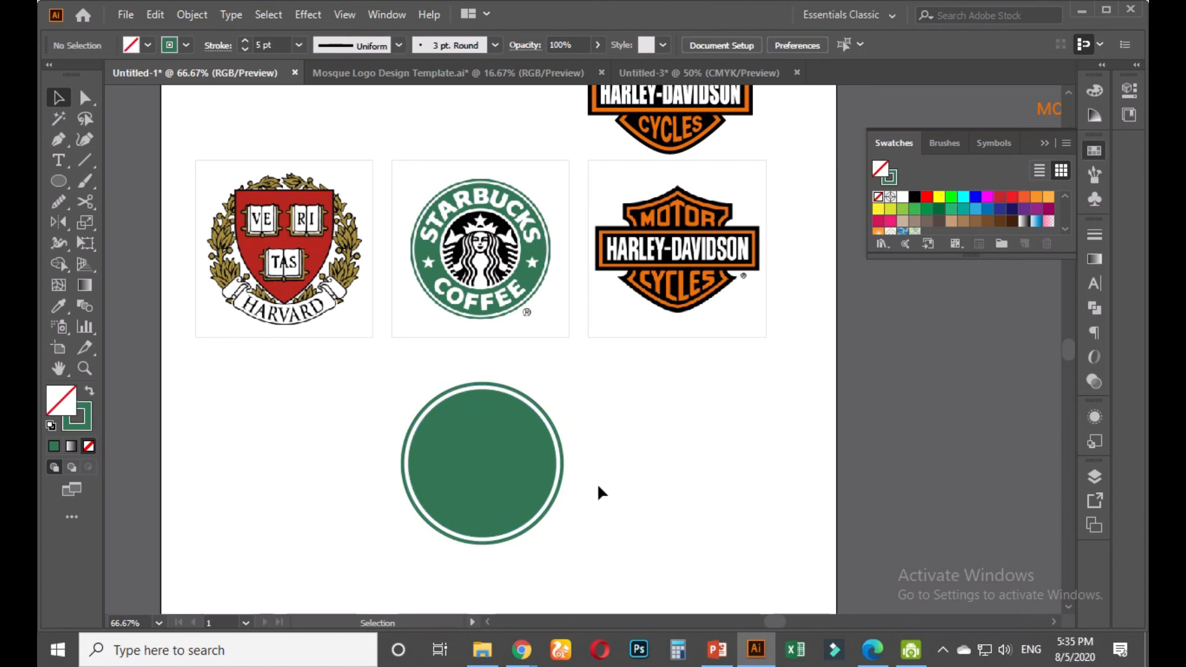
Paste a copy of the solid green circle directly in front of it
{"action": "scroll", "coordinate": [596, 485], "scroll_direction": "up", "scroll_amount": 1}
{"action": "left_click", "coordinate": [462, 400]}
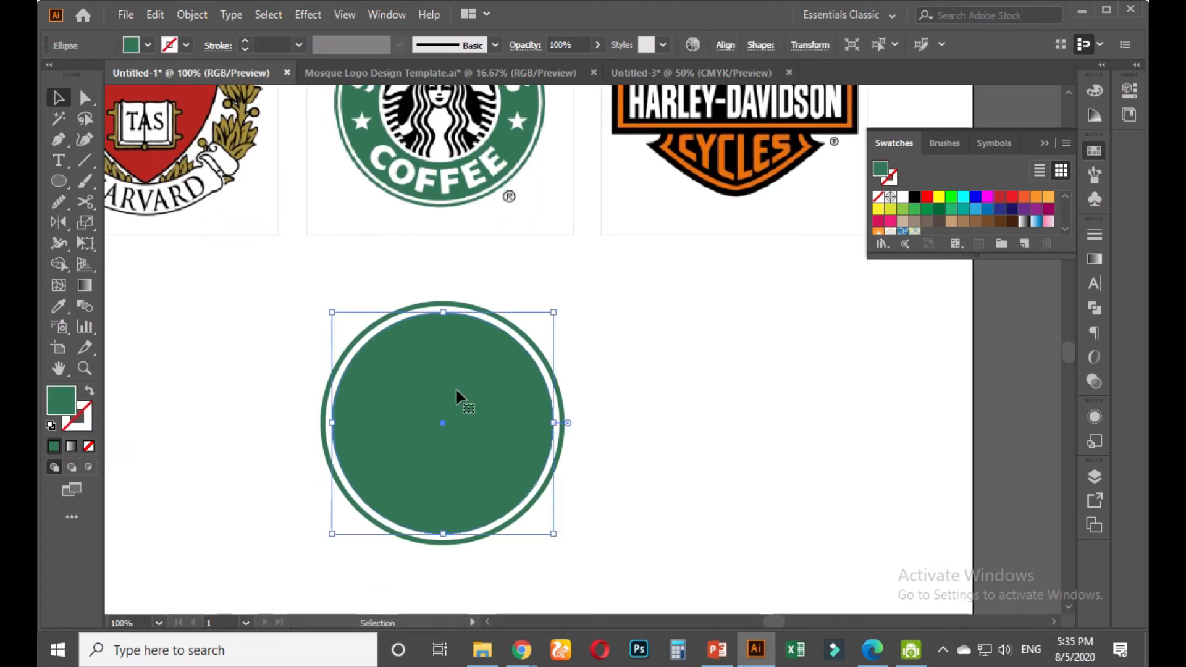
{"action": "left_click", "coordinate": [155, 14]}
{"action": "left_click", "coordinate": [185, 98]}
{"action": "left_click", "coordinate": [155, 14]}
{"action": "left_click", "coordinate": [213, 132]}
Fill the copied circle with sampled white and shrink it from its centre so a wide green ring surrounds it
{"action": "left_click", "coordinate": [59, 306]}
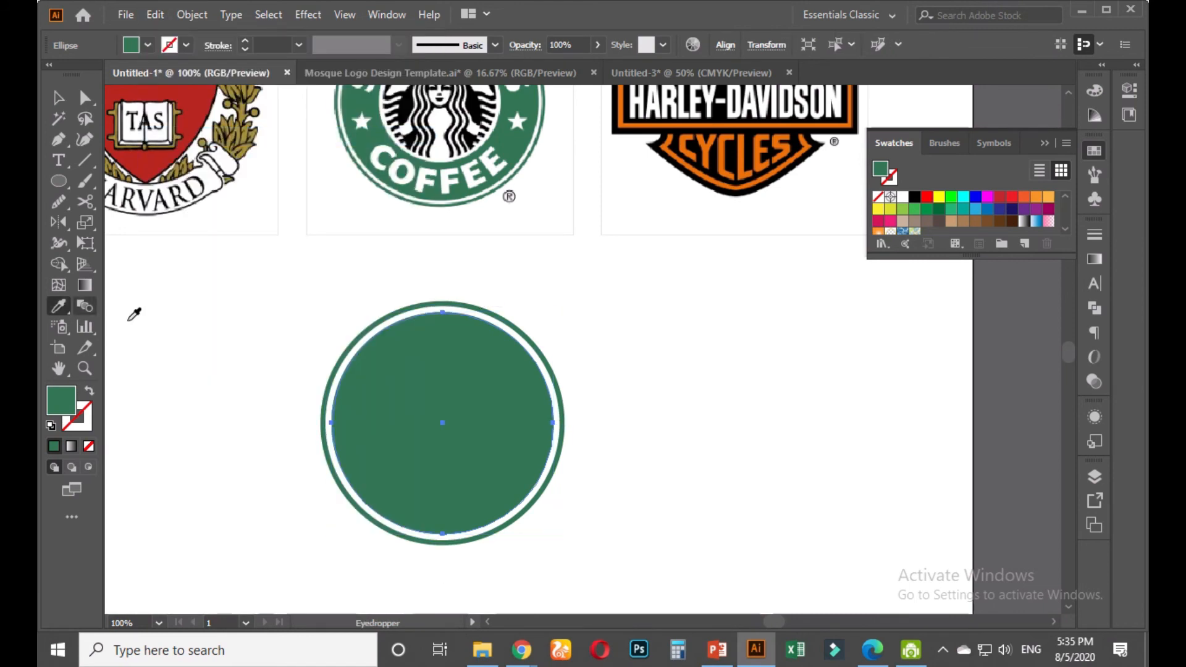
{"action": "left_click", "coordinate": [130, 318]}
{"action": "left_click", "coordinate": [58, 97]}
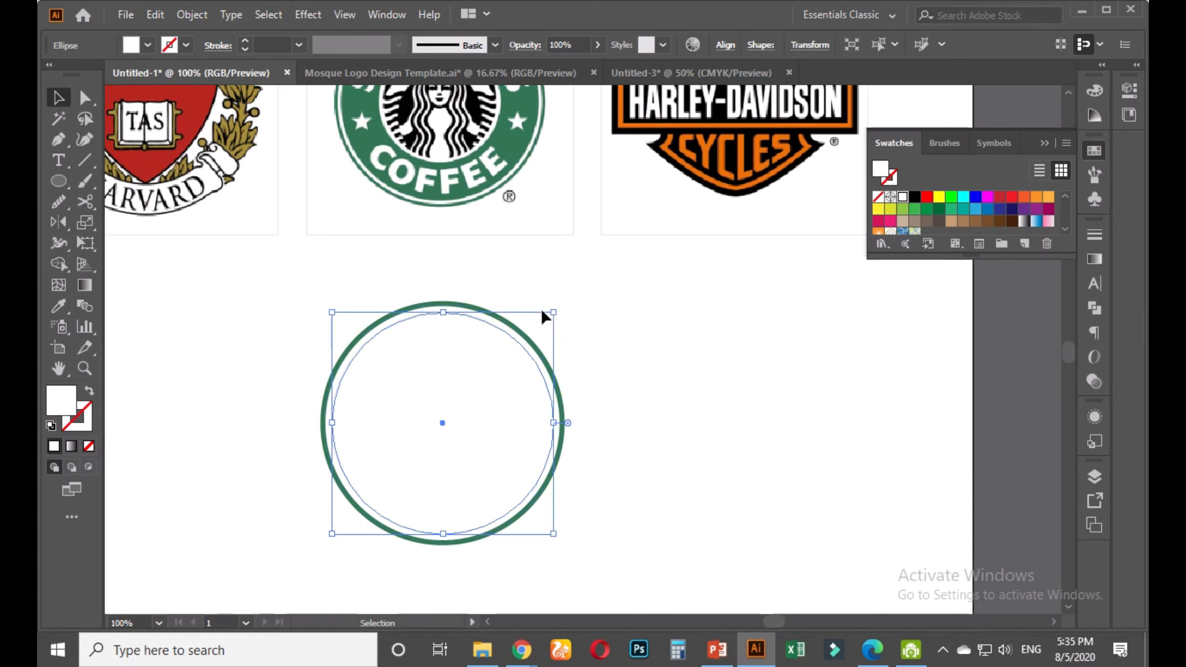
{"action": "left_click_drag", "start_coordinate": [550, 312], "coordinate": [514, 347]}
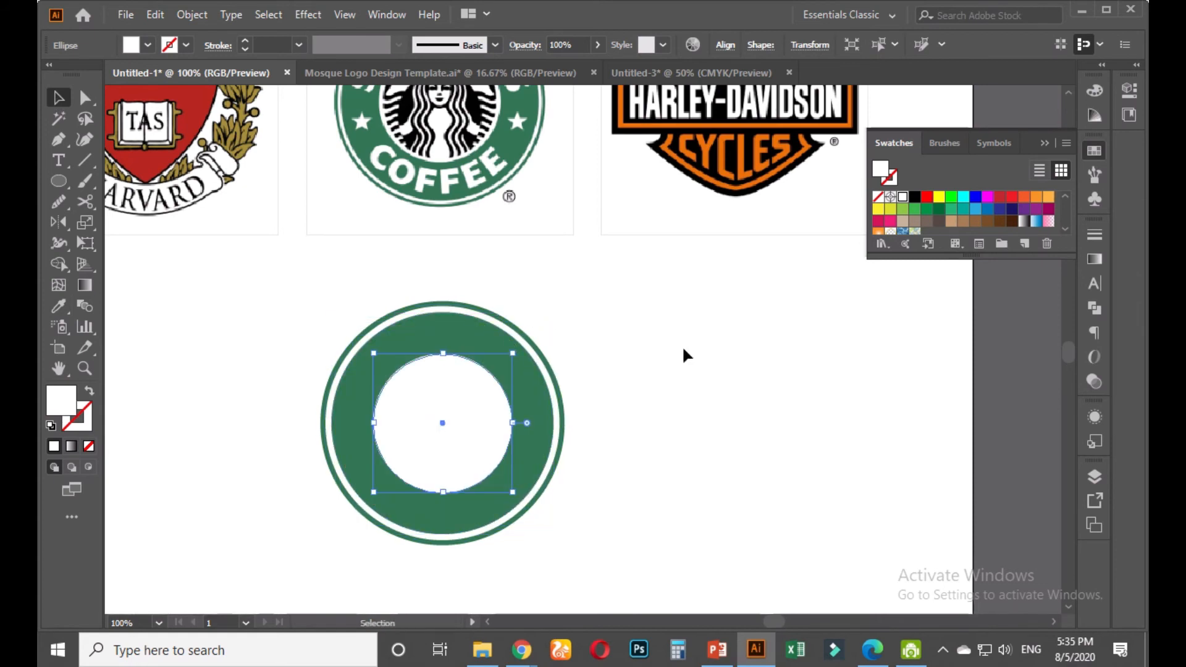
{"action": "left_click", "coordinate": [683, 354]}
Paste a copy of the white circle in front and shrink it slightly from its centre
{"action": "left_click", "coordinate": [476, 402]}
{"action": "key", "text": "ctrl+c"}
{"action": "left_click", "coordinate": [154, 14]}
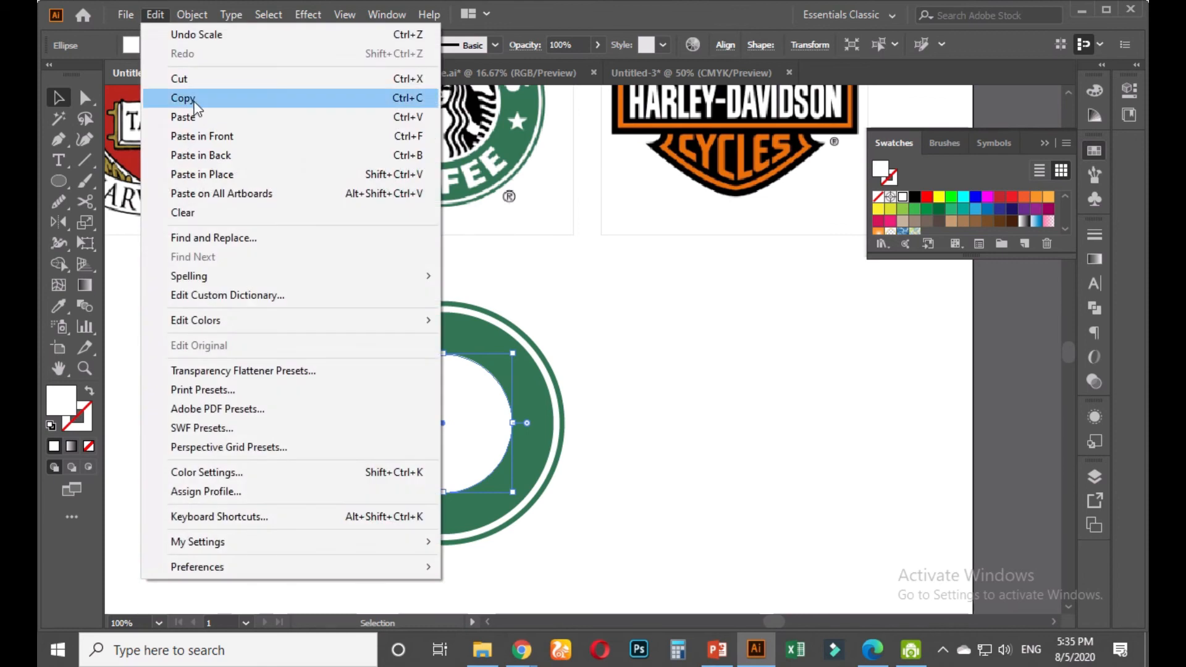
{"action": "left_click", "coordinate": [181, 141]}
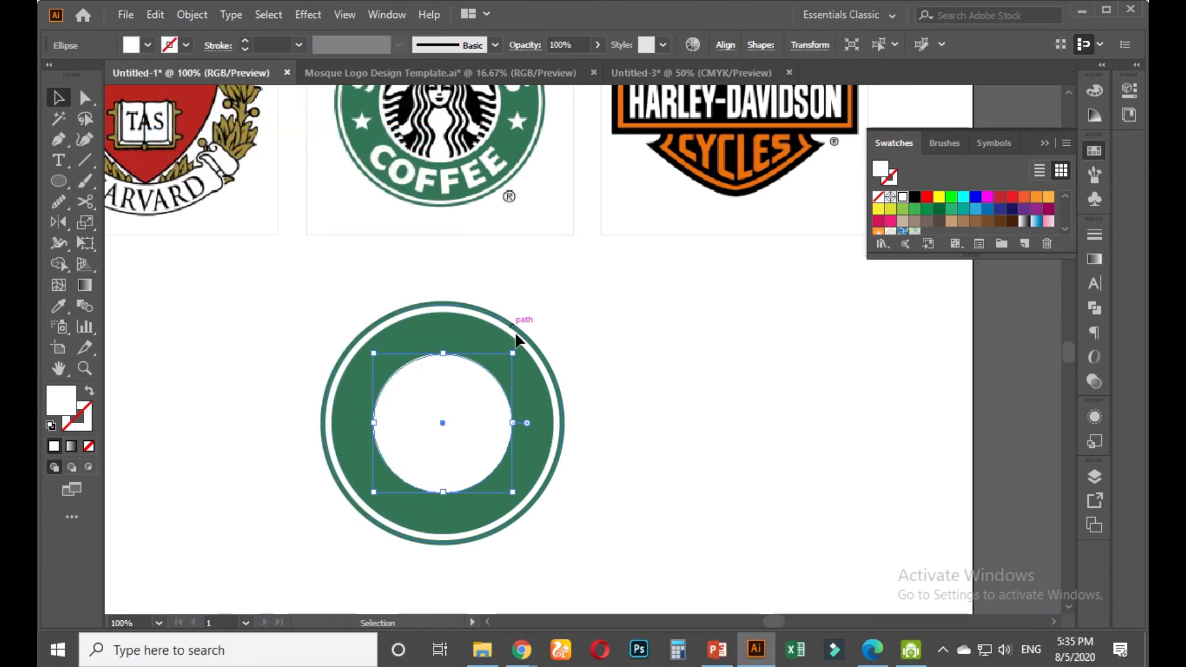
{"action": "left_click_drag", "start_coordinate": [513, 354], "coordinate": [505, 361]}
Fill the innermost circle with the green sampled from the wide ring and deselect it
{"action": "left_click", "coordinate": [59, 306]}
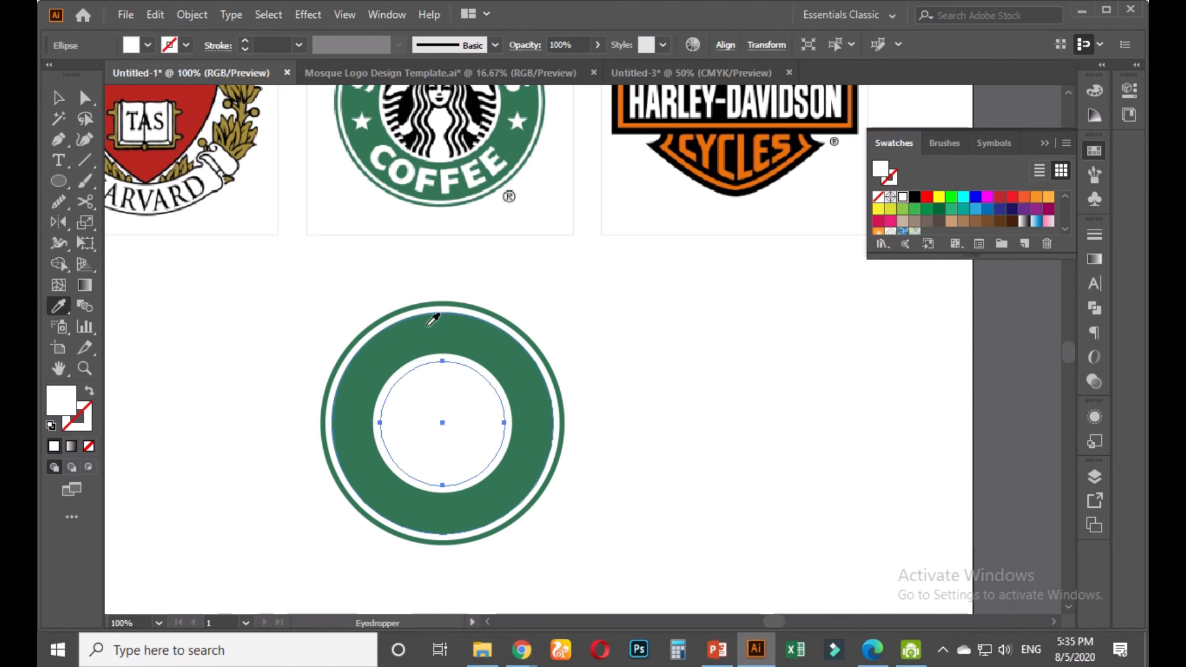
{"action": "left_click", "coordinate": [435, 329]}
{"action": "left_click", "coordinate": [59, 97]}
{"action": "left_click", "coordinate": [585, 279]}
Capture the siren in the centre of the Starbucks emblem as a 252x231 screenshot and copy it to the clipboard
{"action": "left_click_drag", "start_coordinate": [540, 233], "coordinate": [534, 390]}
{"action": "scroll", "coordinate": [479, 274], "scroll_direction": "up", "scroll_amount": 1}
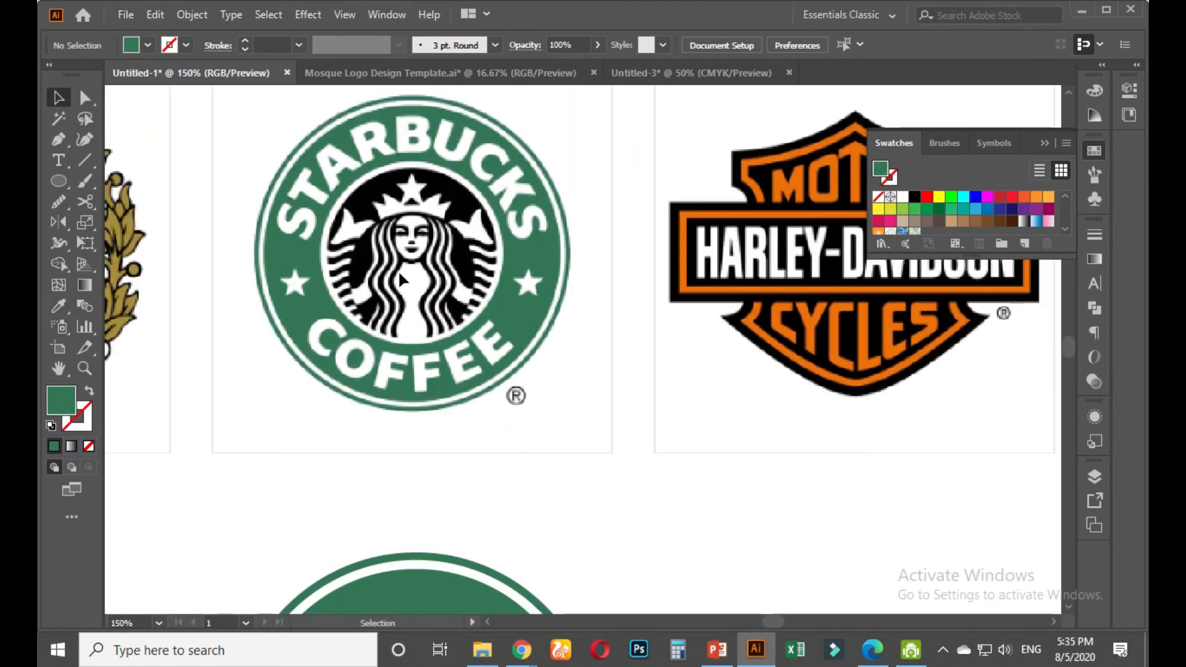
{"action": "key", "text": "super+shift+s"}
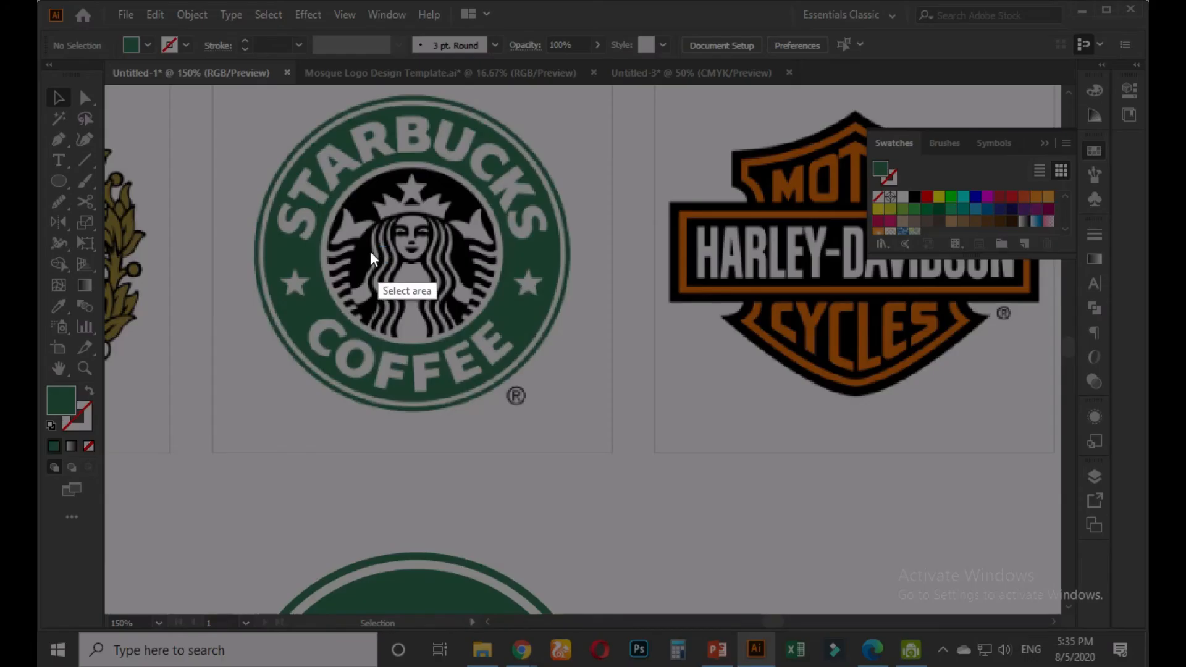
{"action": "left_click_drag", "start_coordinate": [284, 132], "coordinate": [585, 407]}
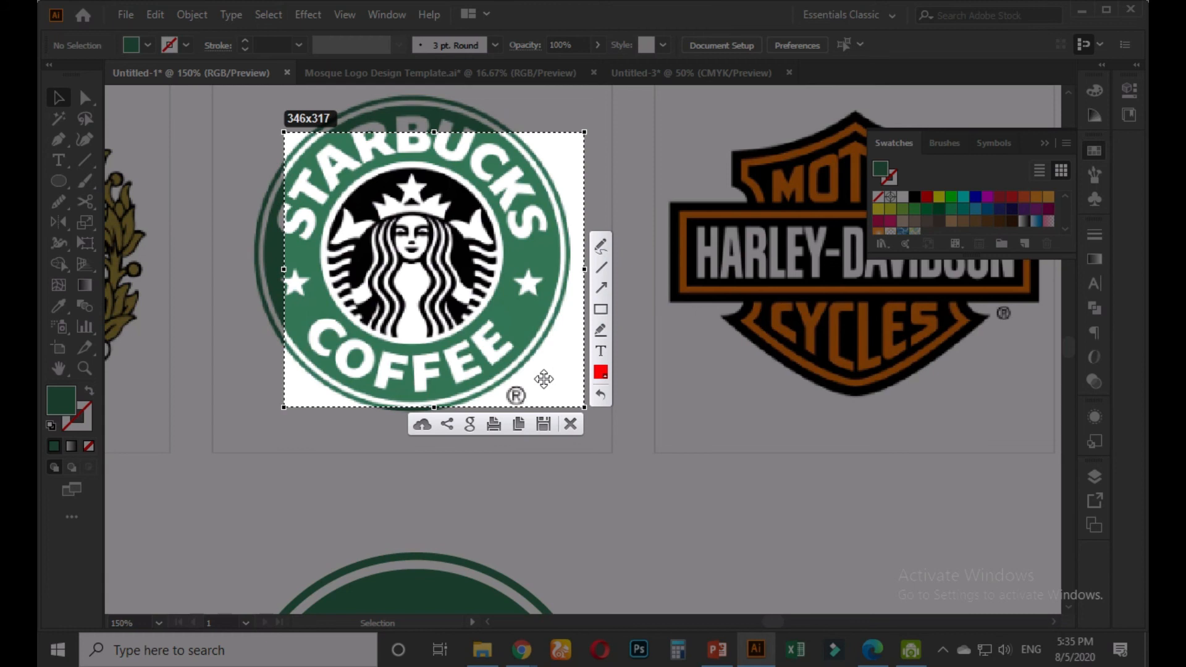
{"action": "left_click_drag", "start_coordinate": [580, 407], "coordinate": [529, 359]}
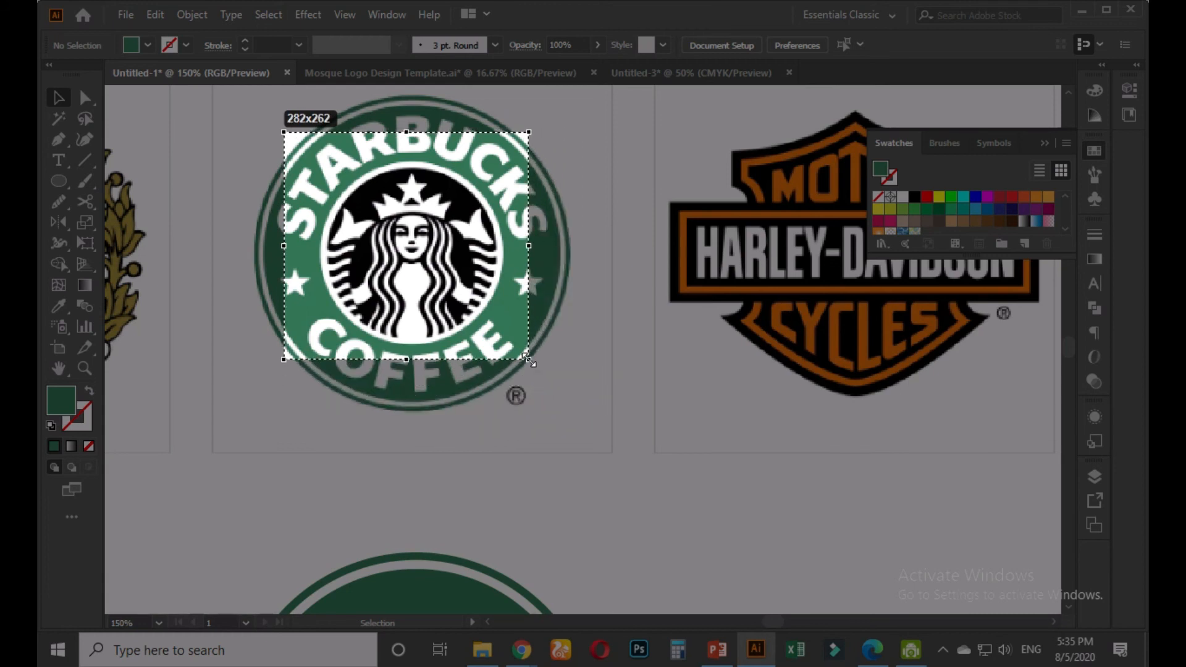
{"action": "left_click_drag", "start_coordinate": [278, 128], "coordinate": [303, 156]}
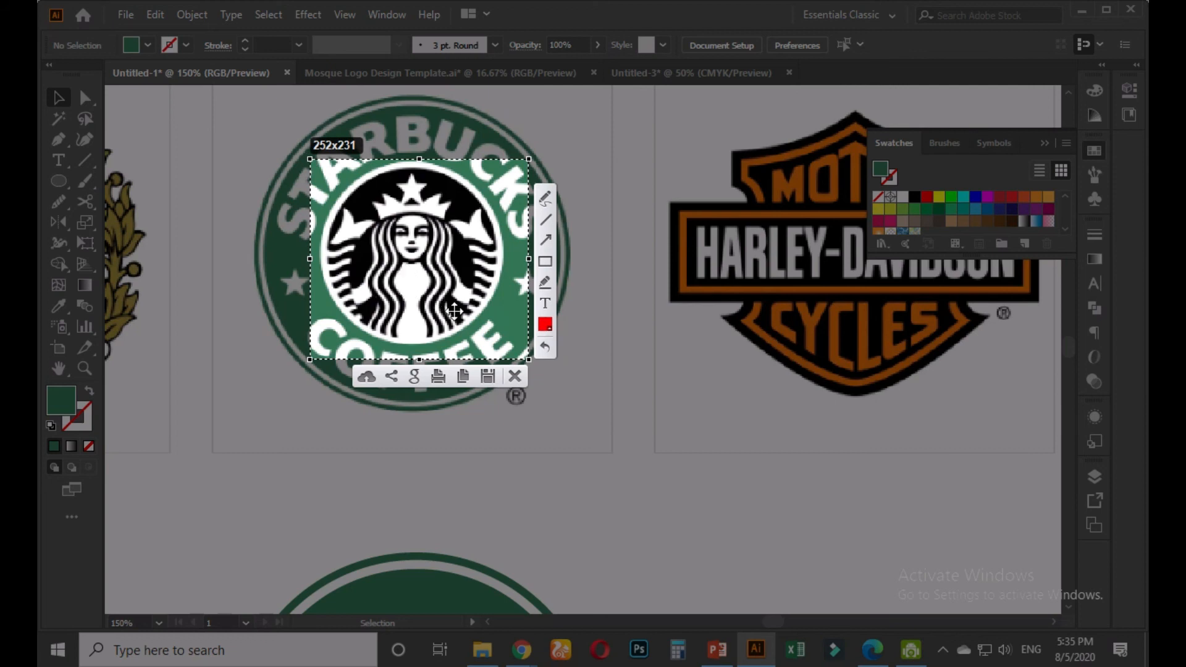
{"action": "left_click", "coordinate": [462, 376]}
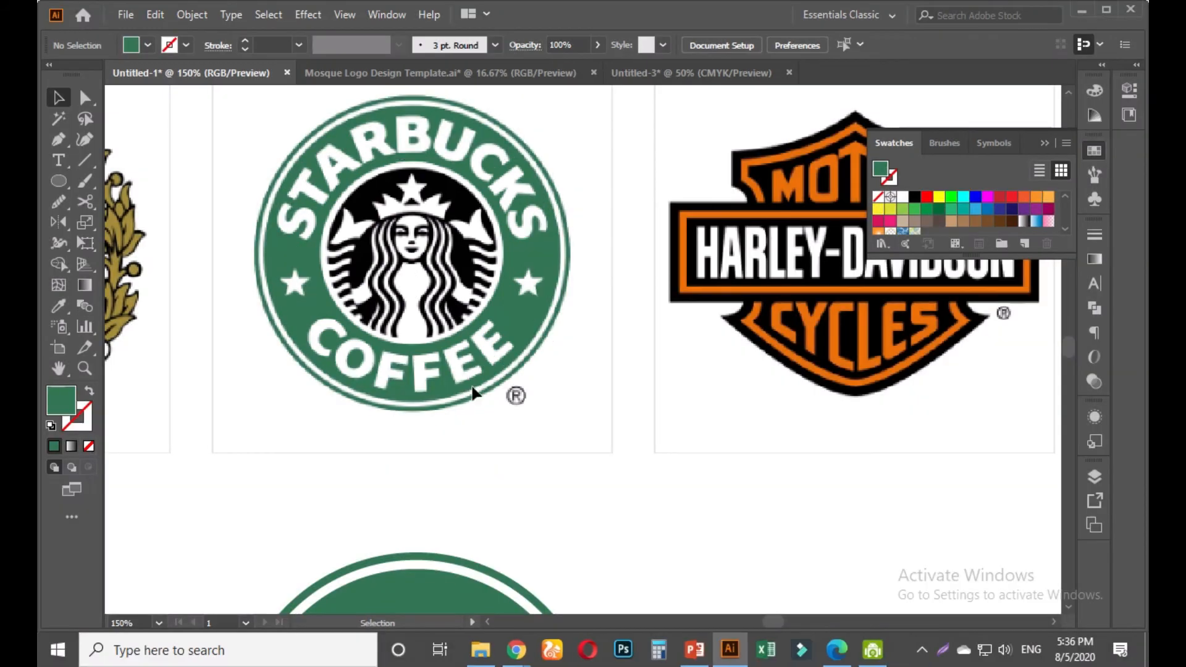
Paste the siren screenshot and place it beside the green ring emblem
{"action": "scroll", "coordinate": [494, 401], "scroll_direction": "down", "scroll_amount": 2}
{"action": "scroll", "coordinate": [516, 426], "scroll_direction": "down", "scroll_amount": 5}
{"action": "scroll", "coordinate": [486, 260], "scroll_direction": "up", "scroll_amount": 1}
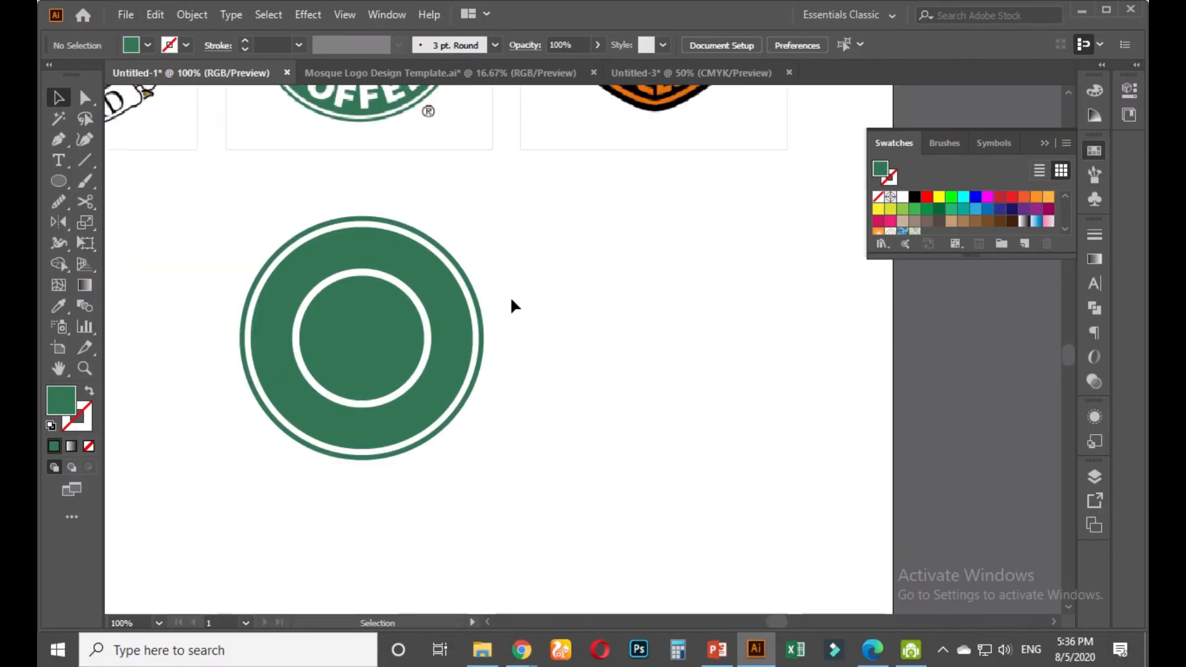
{"action": "key", "text": "ctrl+v"}
{"action": "left_click_drag", "start_coordinate": [650, 347], "coordinate": [686, 355]}
Move the innermost green circle onto the siren screenshot, enlarge it and send the screenshot behind it
{"action": "left_click", "coordinate": [341, 333]}
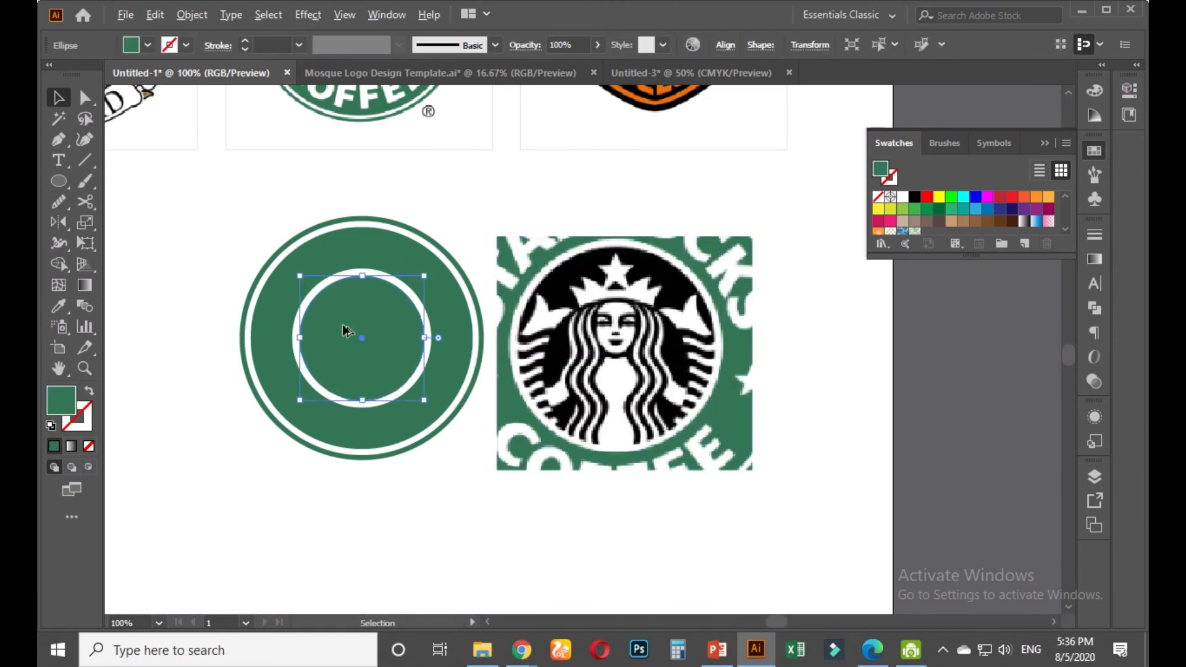
{"action": "left_click_drag", "start_coordinate": [345, 331], "coordinate": [625, 338]}
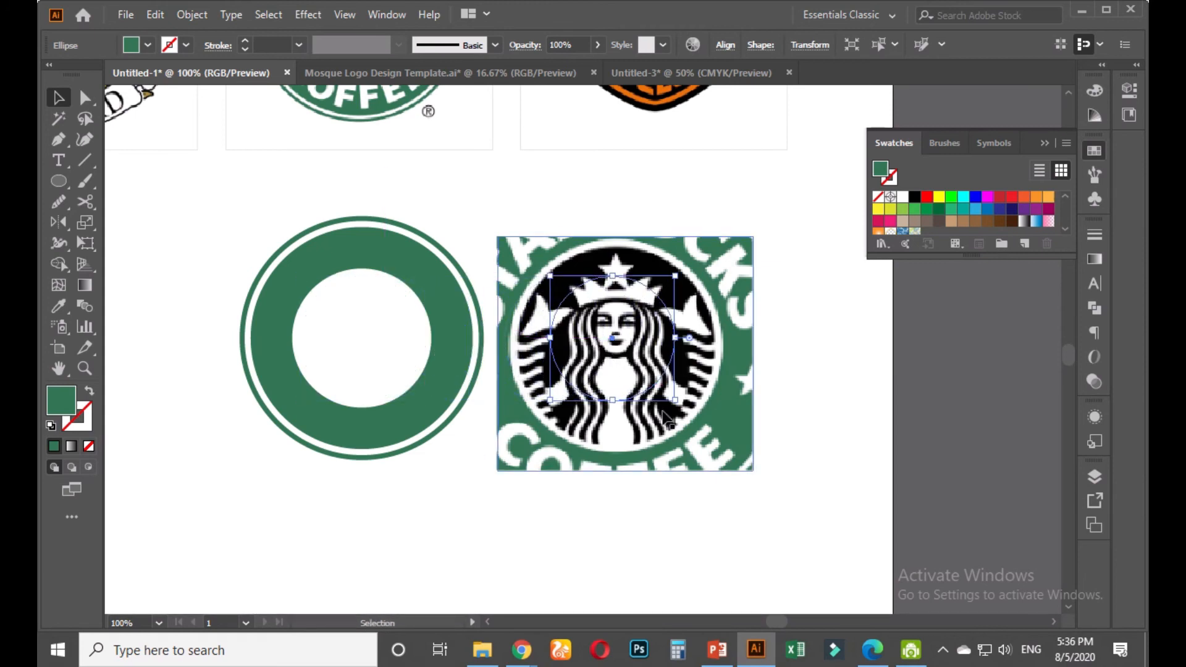
{"action": "left_click_drag", "start_coordinate": [674, 399], "coordinate": [696, 422]}
{"action": "left_click_drag", "start_coordinate": [631, 339], "coordinate": [644, 356]}
{"action": "key", "text": "ctrl+shift+bracketleft"}
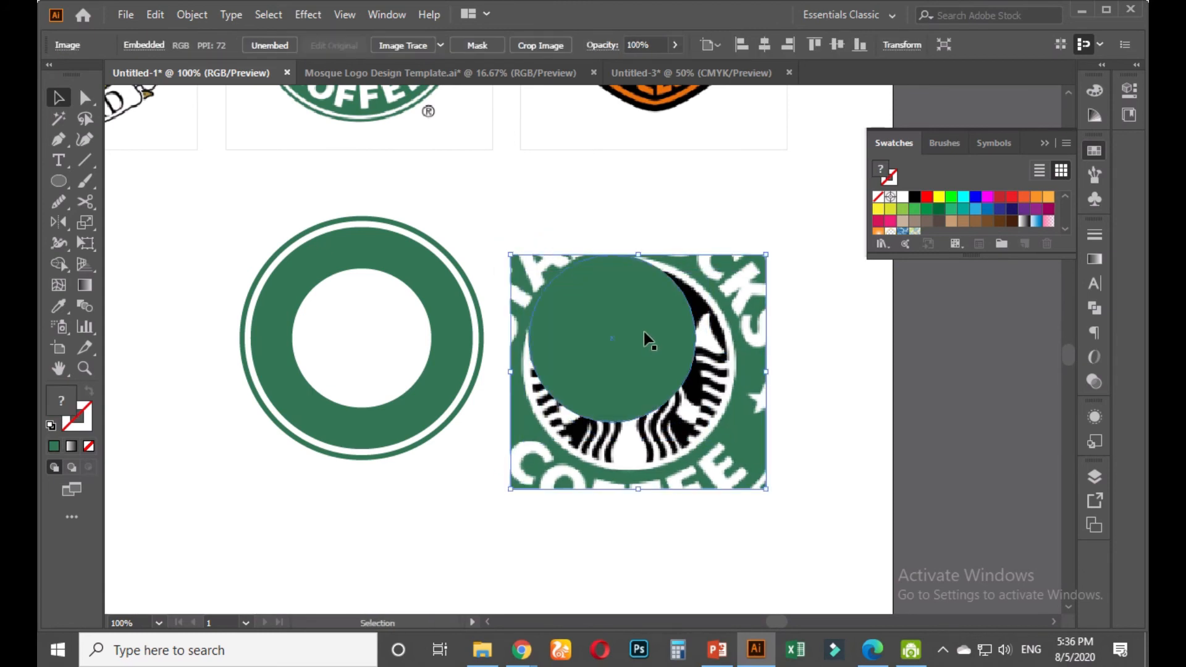
Centre the green circle over the siren and enlarge it to about 177 px, inside the white ring
{"action": "left_click", "coordinate": [857, 377]}
{"action": "mouse_move", "coordinate": [634, 364]}
{"action": "left_mouse_down"}
{"action": "mouse_move", "coordinate": [655, 392]}
{"action": "mouse_move", "coordinate": [646, 383]}
{"action": "left_mouse_up"}
{"action": "left_click_drag", "start_coordinate": [714, 281], "coordinate": [729, 273]}
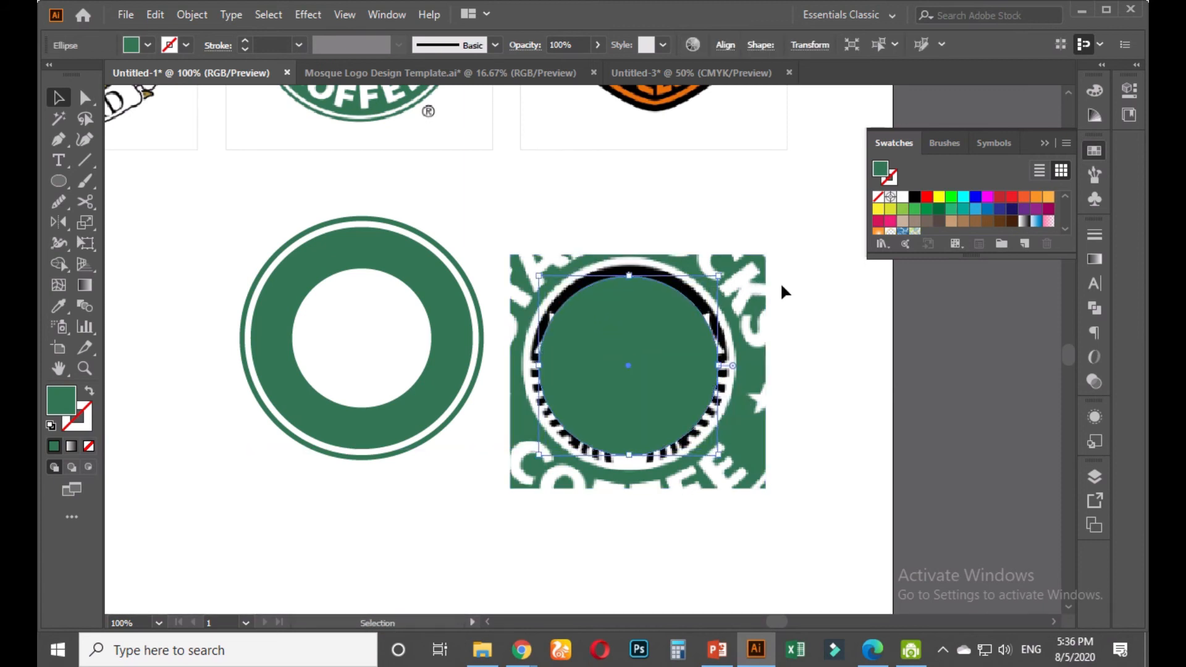
Make a clipping mask from the green circle and the siren screenshot
{"action": "left_click", "coordinate": [806, 290]}
{"action": "left_click_drag", "start_coordinate": [805, 290], "coordinate": [511, 477]}
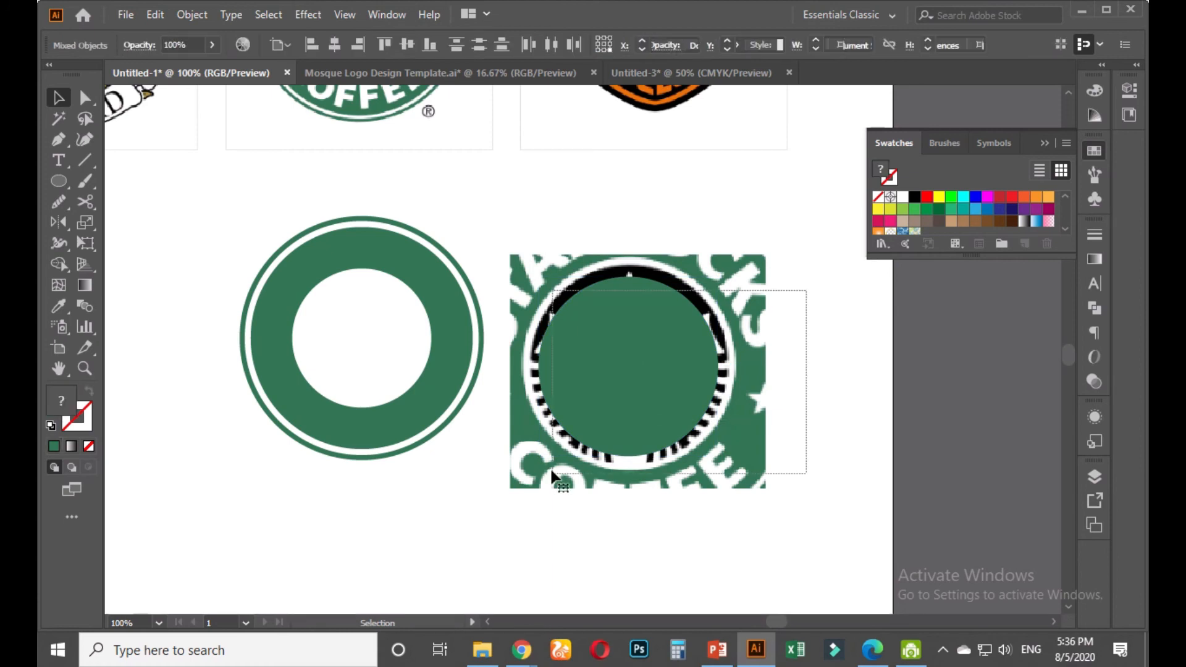
{"action": "right_click", "coordinate": [581, 366]}
{"action": "left_click", "coordinate": [677, 230]}
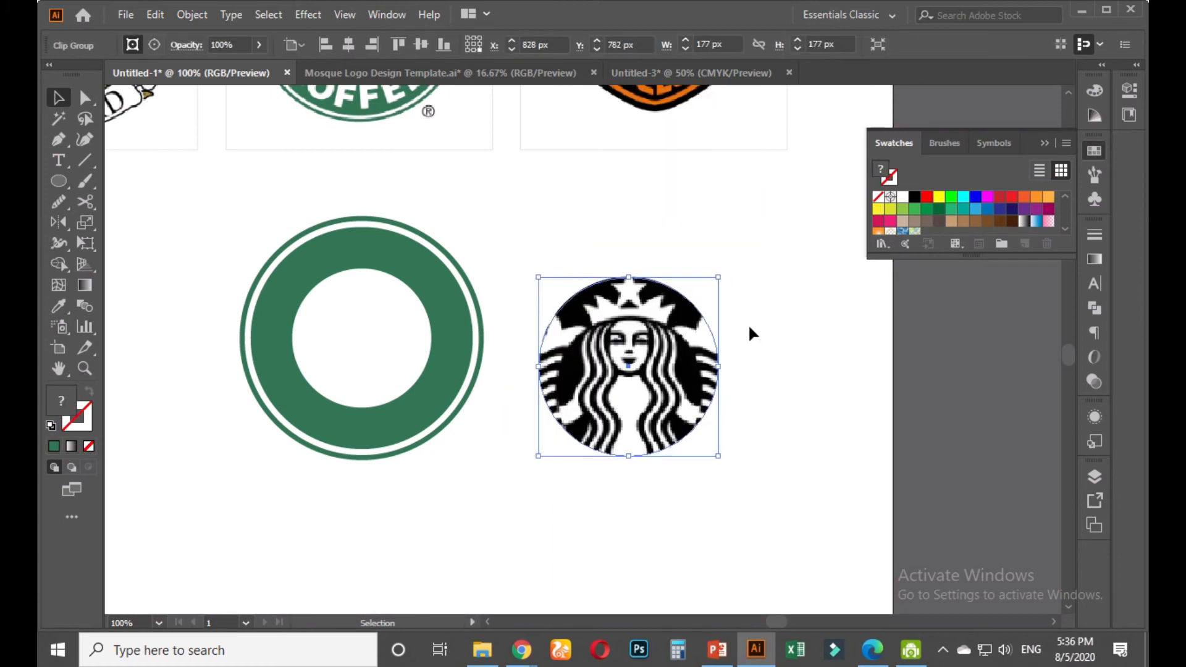
Shrink the clipped siren to about 145 px and centre it horizontally and vertically on the inner white circle
{"action": "left_click_drag", "start_coordinate": [719, 278], "coordinate": [702, 293]}
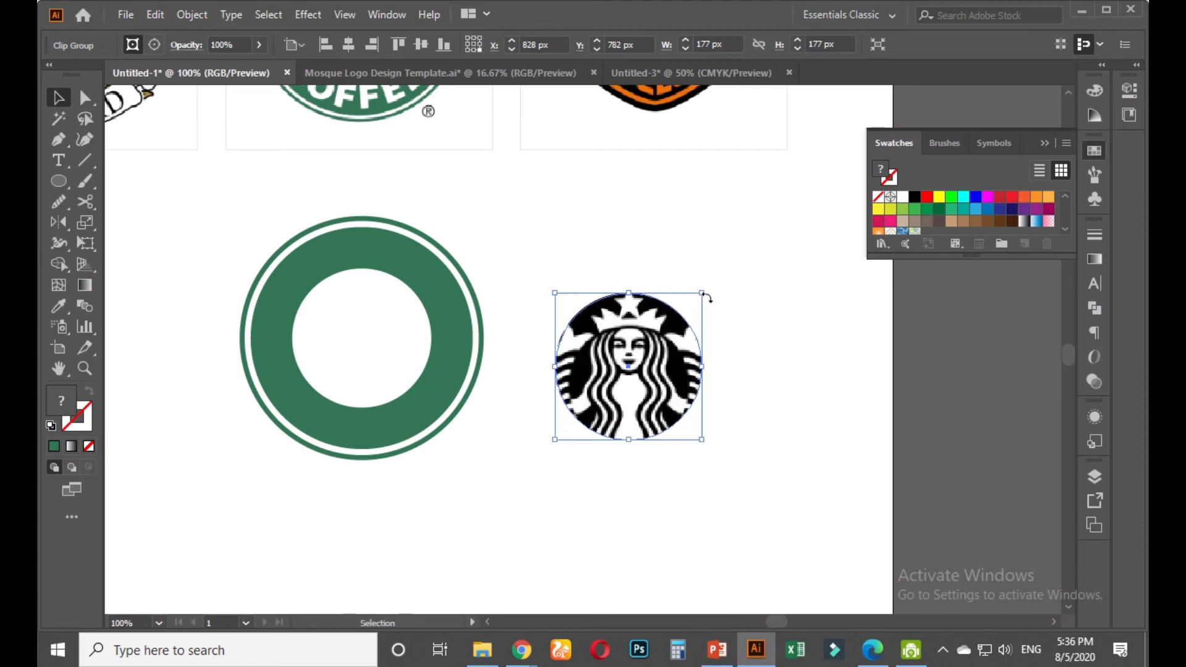
{"action": "left_click", "coordinate": [384, 313], "text": "shift"}
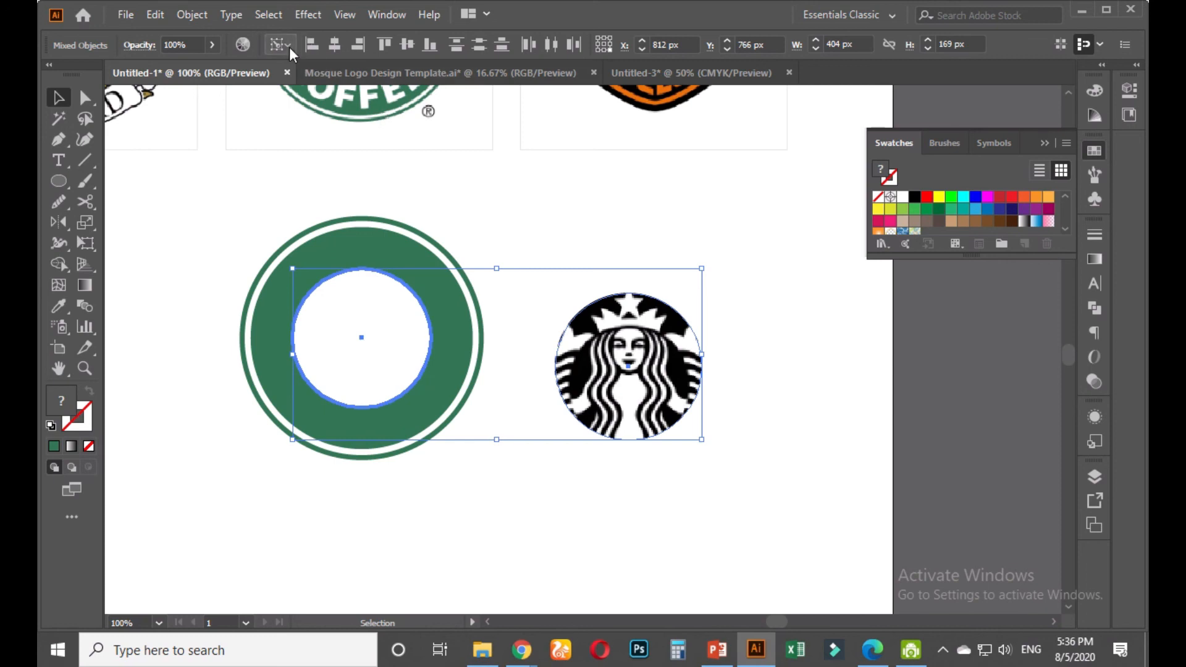
{"action": "left_click", "coordinate": [343, 48]}
{"action": "left_click", "coordinate": [401, 50]}
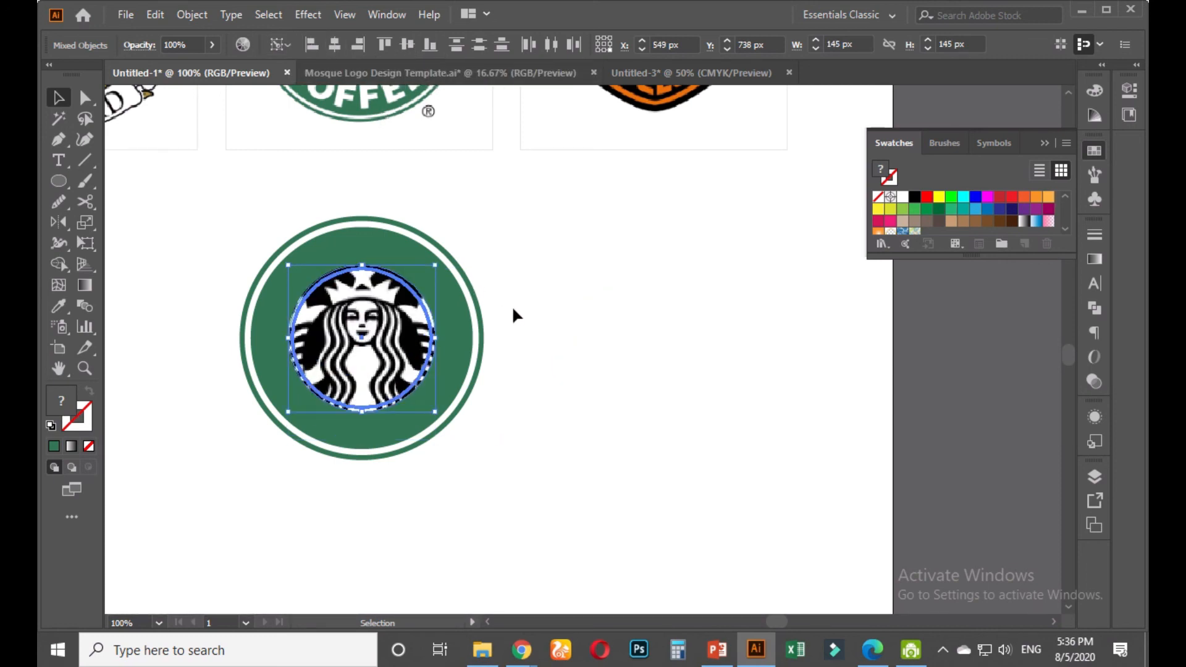
Scale the clipped siren down to about 127 px so a thin white ring surrounds it, and deselect it
{"action": "key", "text": "ctrl+7"}
{"action": "left_click_drag", "start_coordinate": [436, 264], "coordinate": [427, 273]}
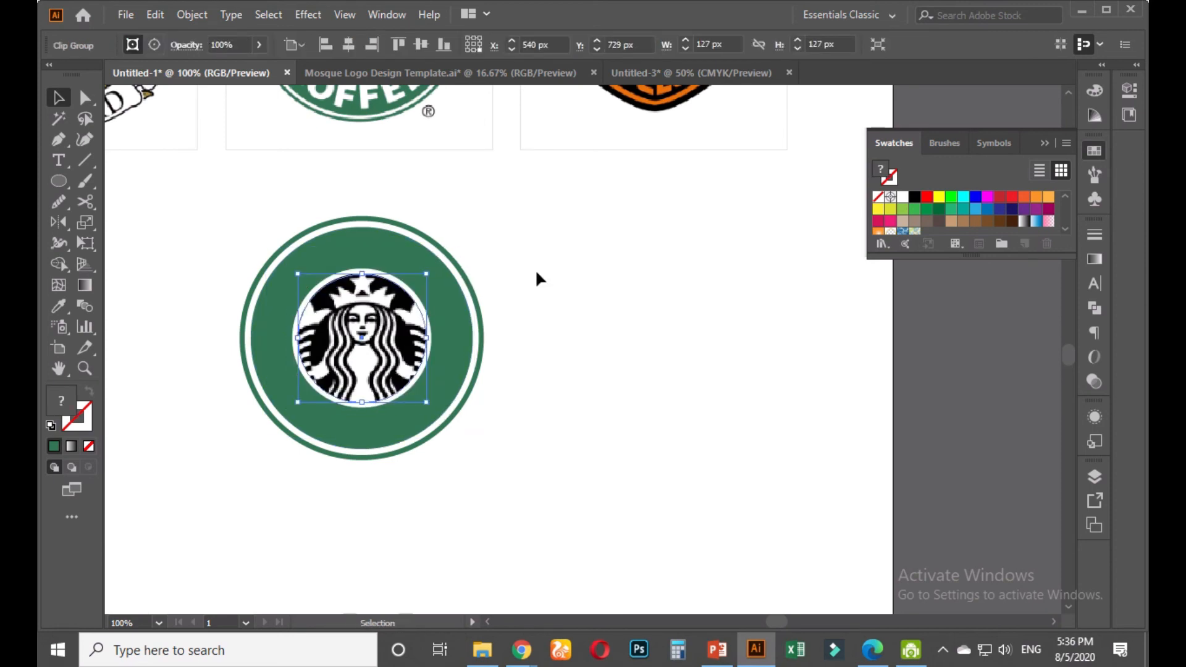
{"action": "left_click", "coordinate": [549, 268]}
{"action": "scroll", "coordinate": [553, 240], "scroll_direction": "down", "scroll_amount": 1}
{"action": "left_click_drag", "start_coordinate": [537, 269], "coordinate": [526, 379]}
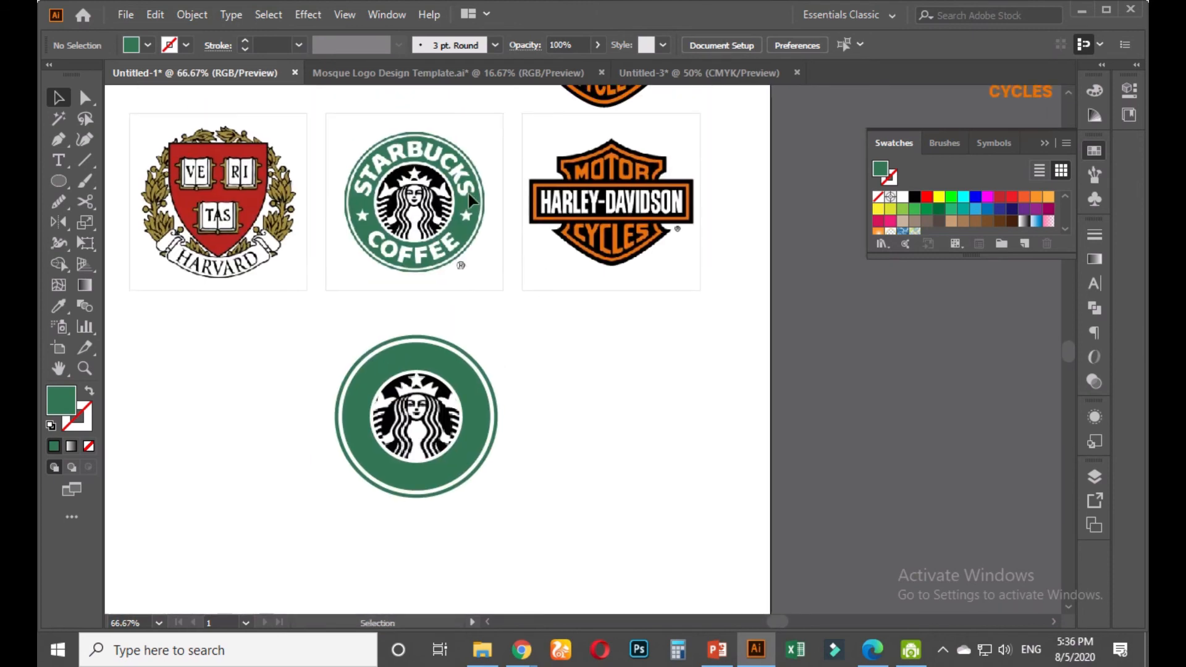
{"action": "scroll", "coordinate": [447, 460], "scroll_direction": "up", "scroll_amount": 1}
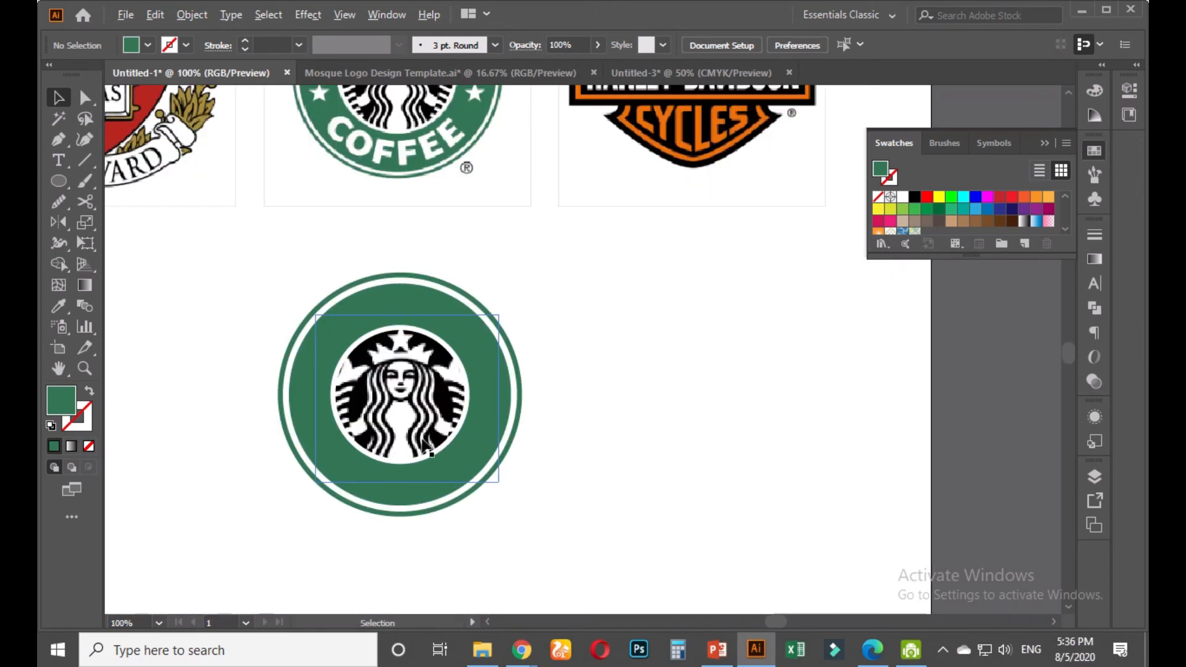
Duplicate the large green disc in place by copying it and pasting the copy in front
{"action": "scroll", "coordinate": [424, 443], "scroll_direction": "up", "scroll_amount": 1}
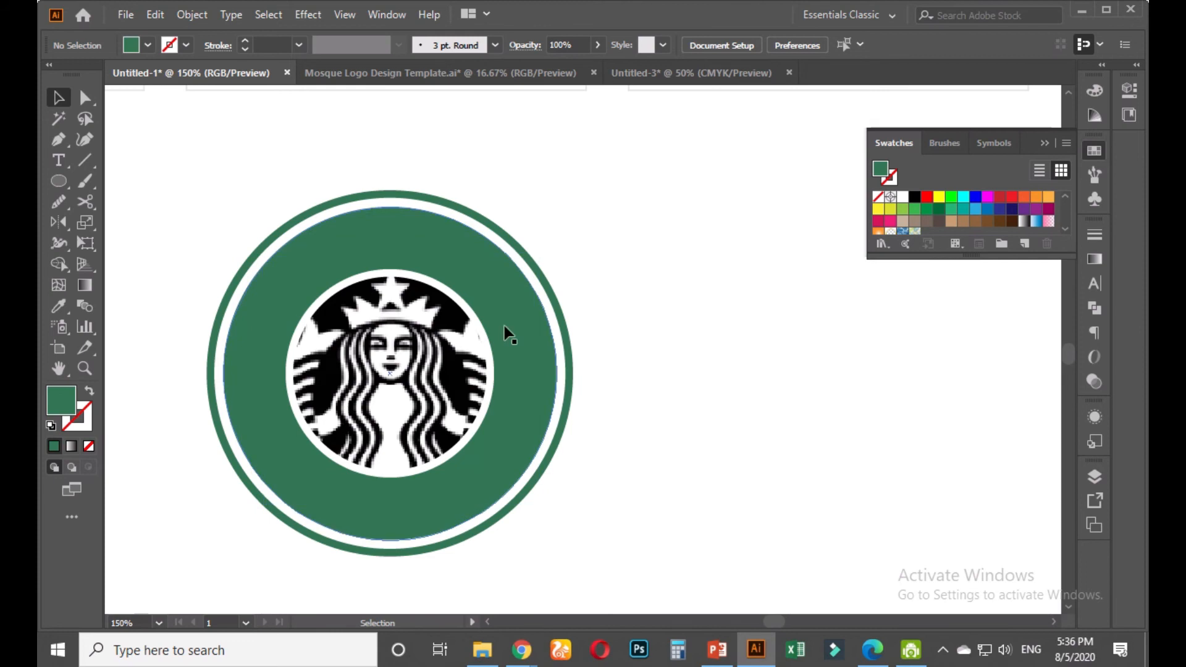
{"action": "left_click", "coordinate": [478, 269]}
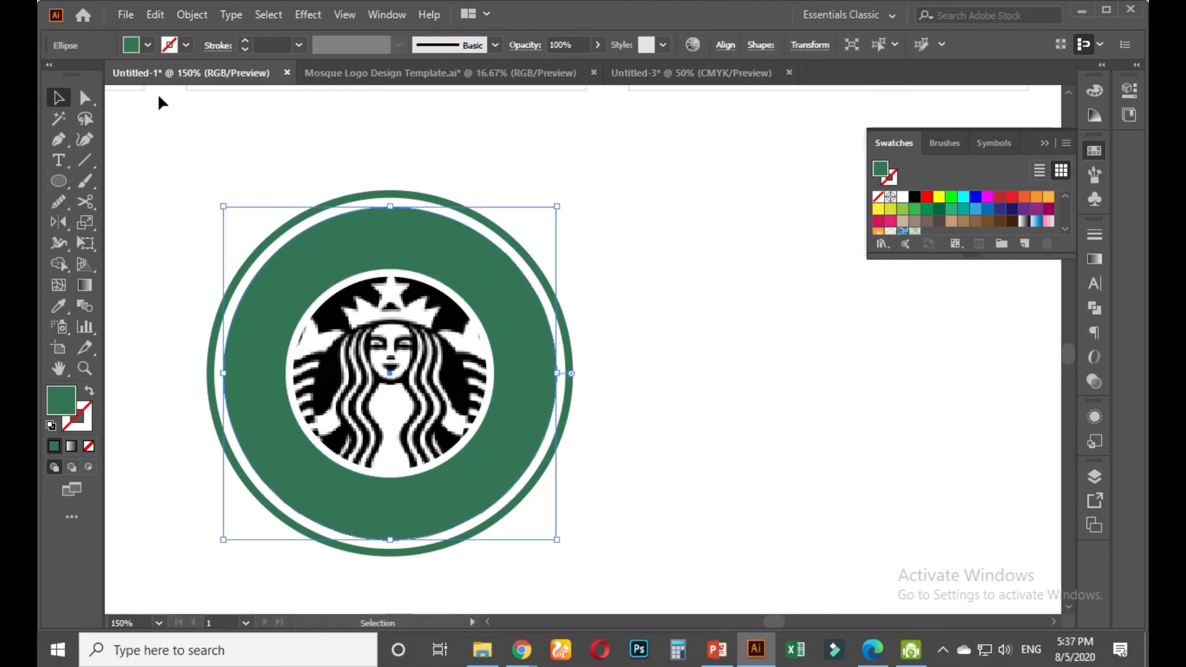
{"action": "left_click", "coordinate": [157, 14]}
{"action": "left_click", "coordinate": [197, 100]}
{"action": "left_click", "coordinate": [154, 17]}
{"action": "left_click", "coordinate": [206, 136]}
Give the copied circle a 1 pt white outline without fill and shrink it from its centre to lie midway across the green band
{"action": "left_click", "coordinate": [89, 391]}
{"action": "left_click", "coordinate": [58, 309]}
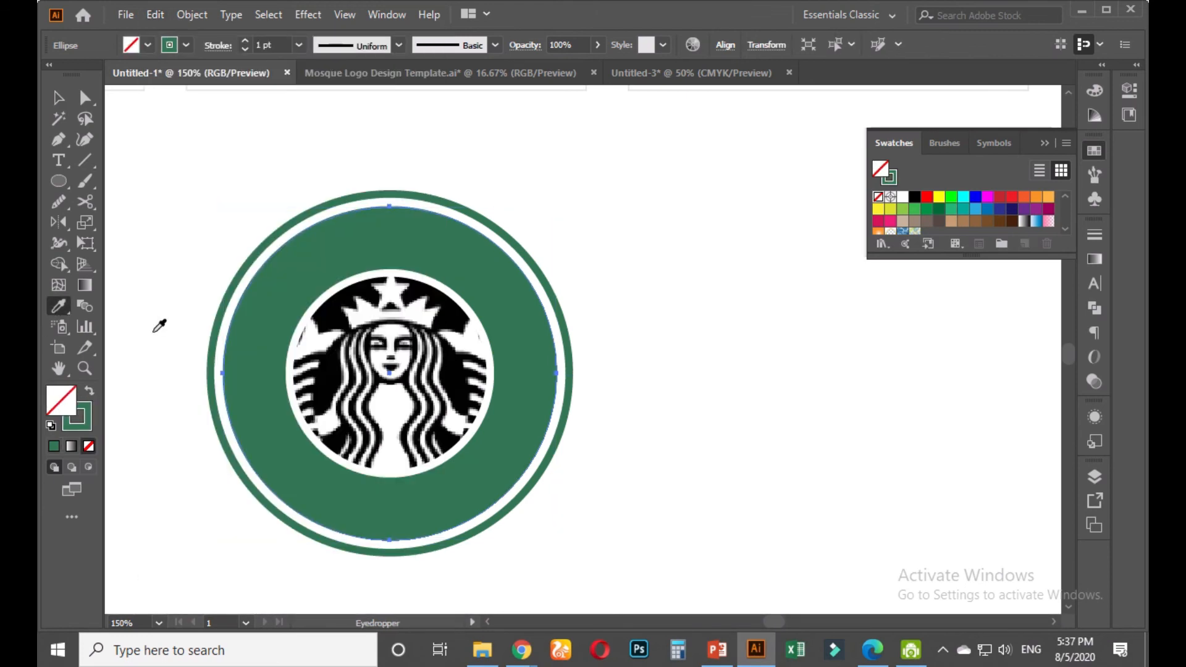
{"action": "left_click", "coordinate": [154, 332]}
{"action": "left_click", "coordinate": [88, 392]}
{"action": "left_click", "coordinate": [58, 97]}
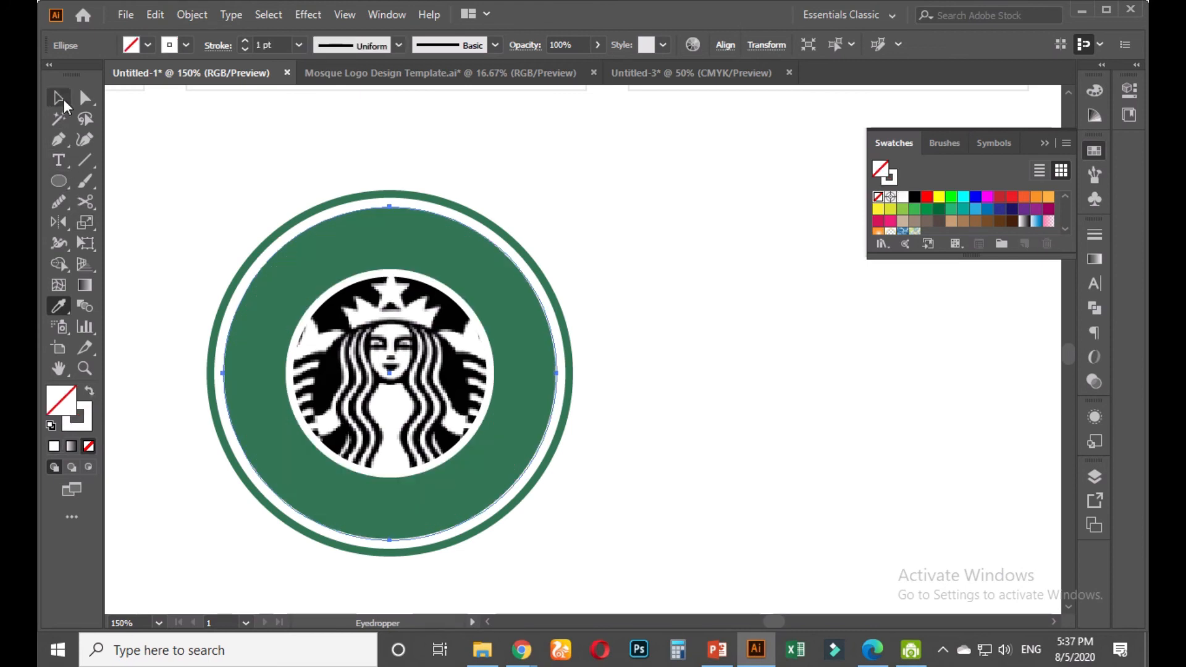
{"action": "left_click_drag", "start_coordinate": [557, 208], "coordinate": [534, 235]}
{"action": "left_click", "coordinate": [649, 223]}
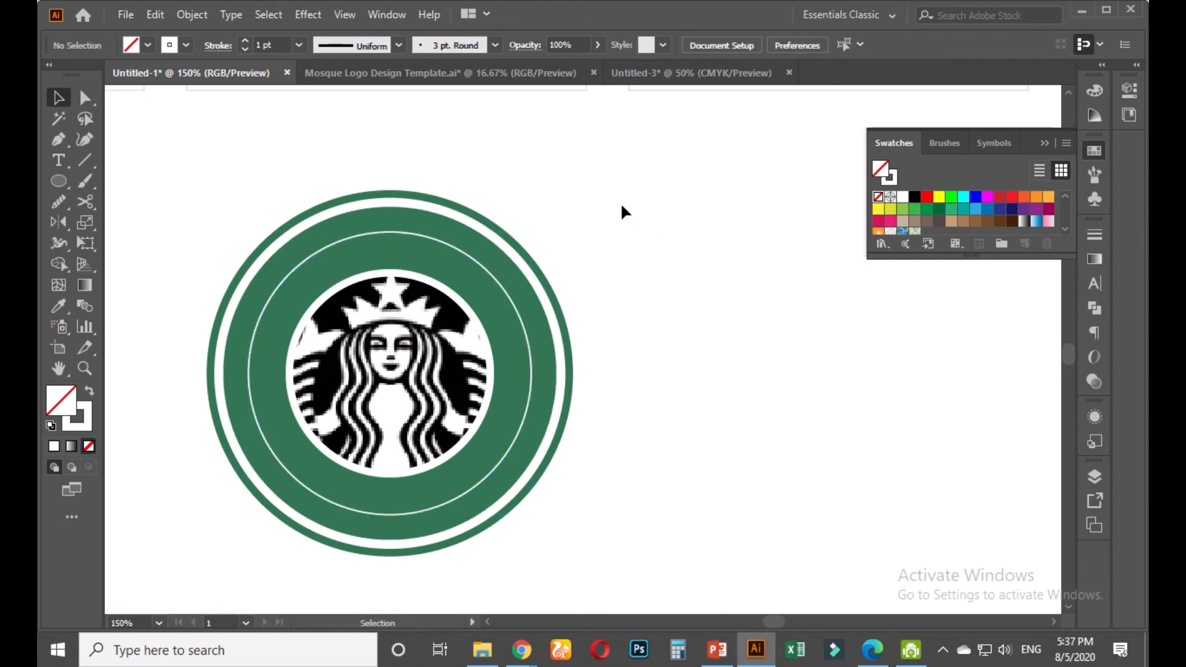
Add the text "STARBAKS" along the thin white circle with the Type on a Path tool, starting at its upper-left part
{"action": "left_click", "coordinate": [60, 165]}
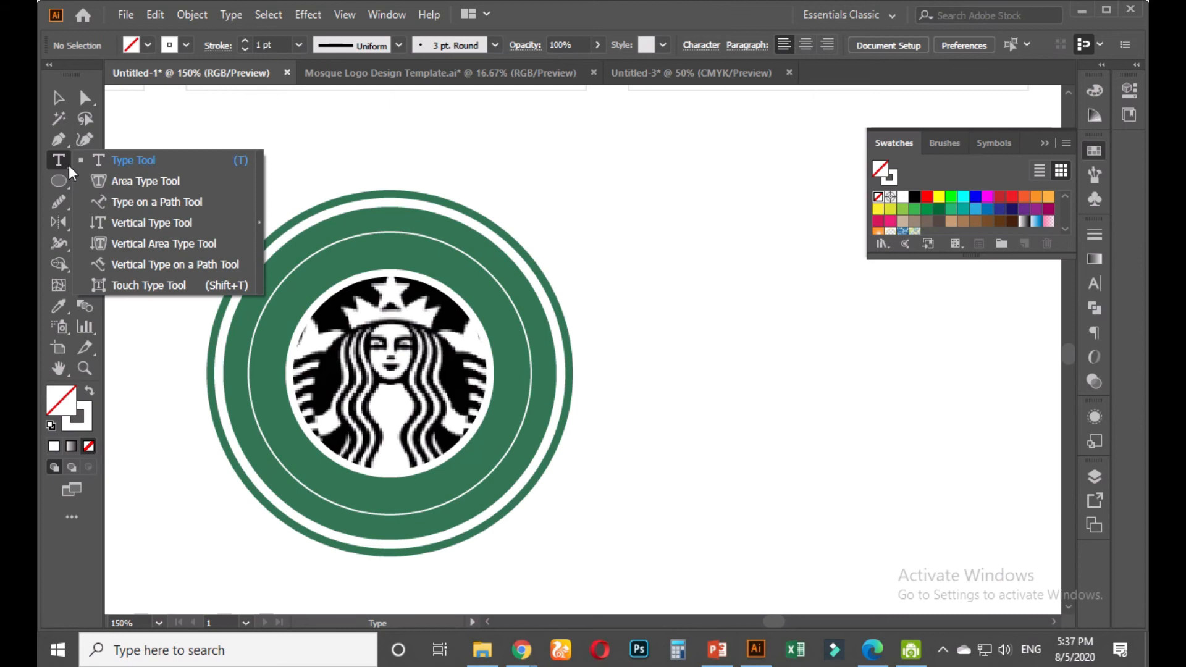
{"action": "left_click", "coordinate": [121, 199]}
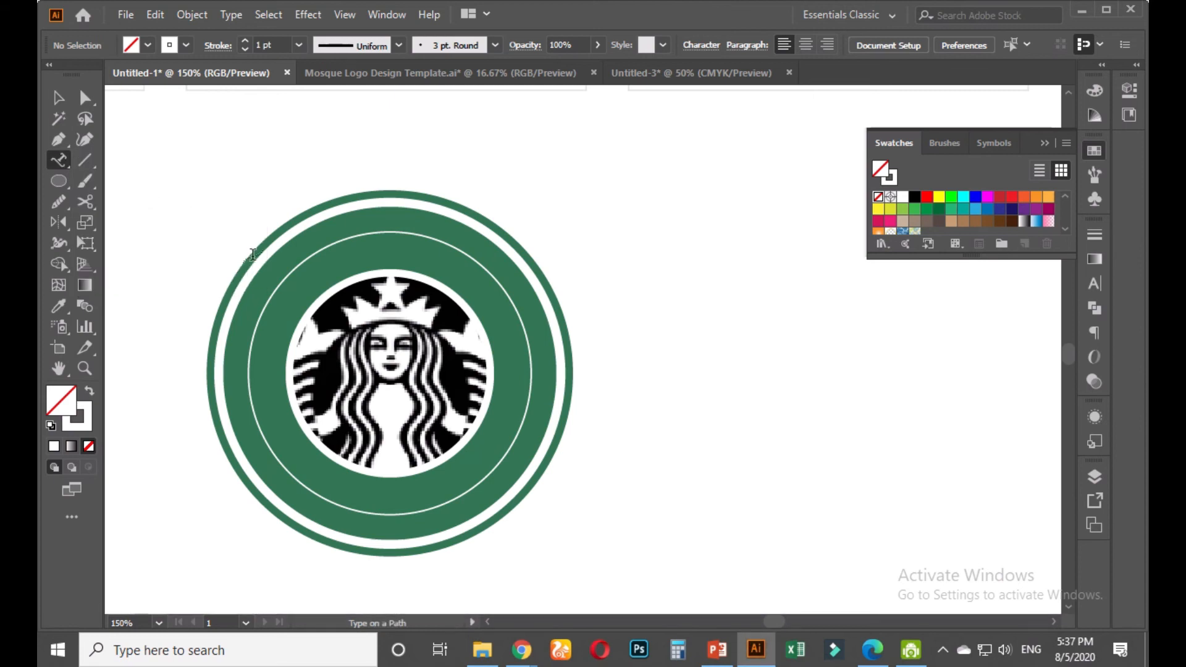
{"action": "left_click", "coordinate": [273, 294]}
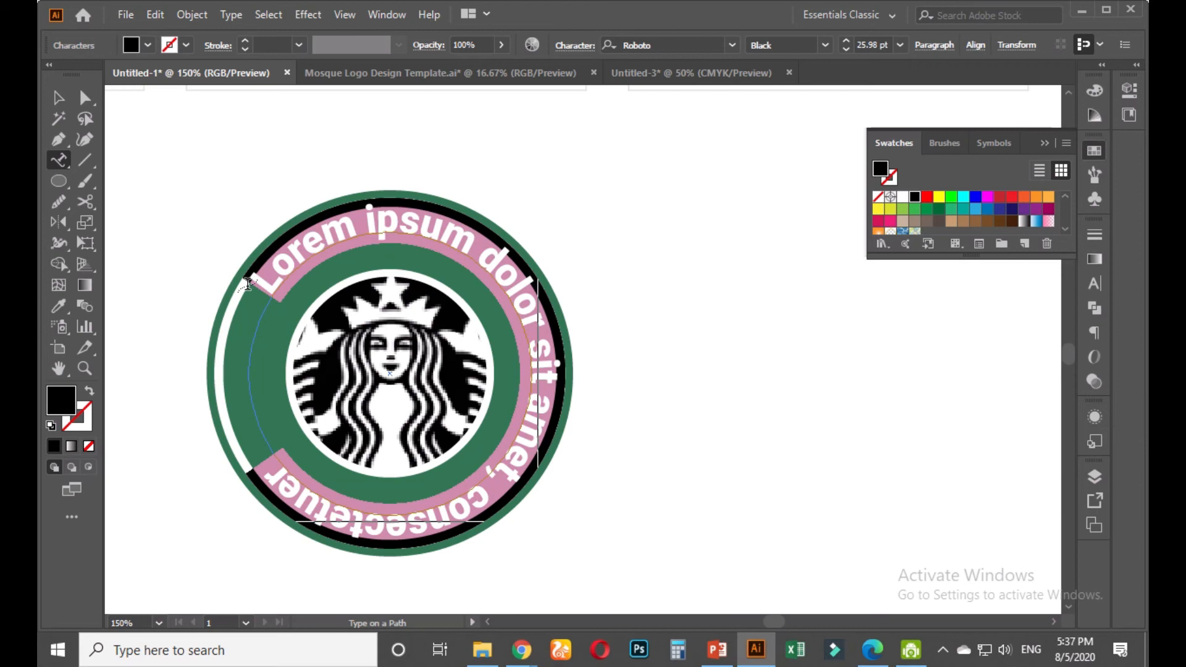
{"action": "type", "text": "STAR"}
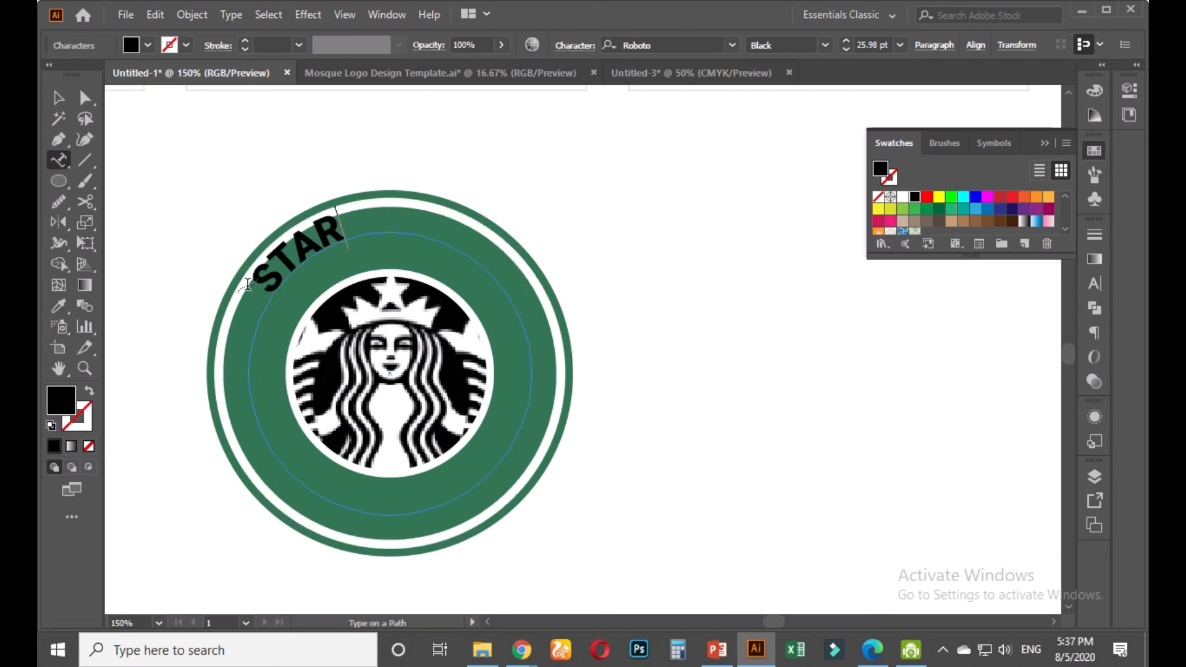
{"action": "type", "text": "BAKS"}
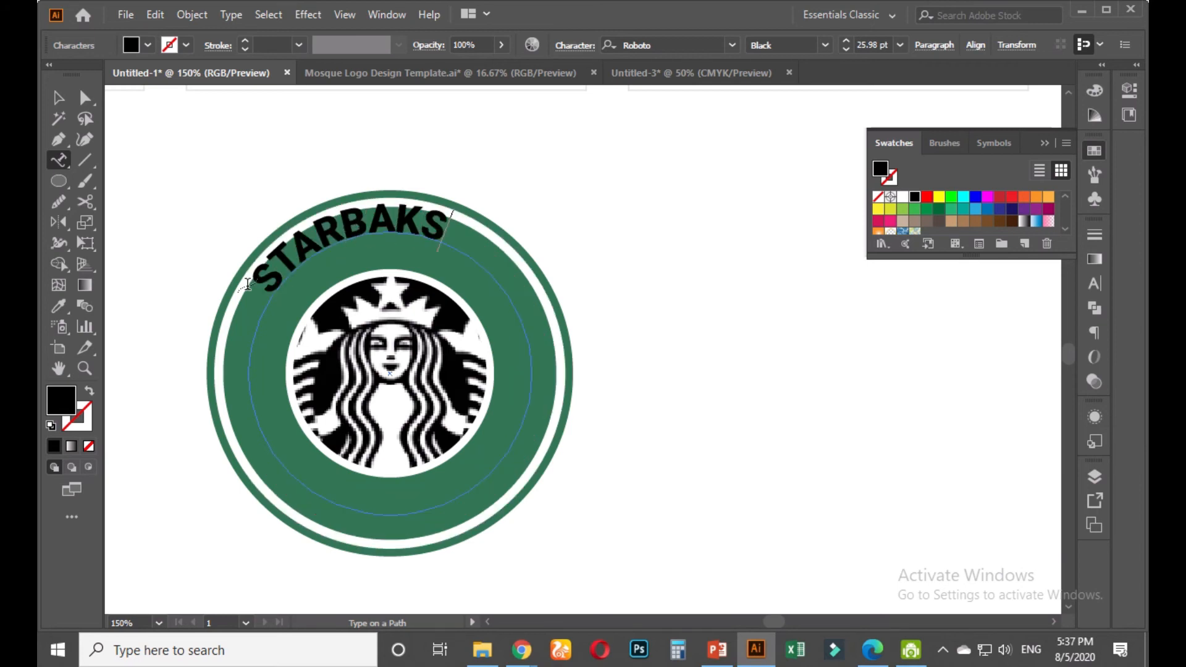
Recolour the curved STARBAKS text white by sampling the artboard with the Eyedropper
{"action": "left_click", "coordinate": [59, 98]}
{"action": "left_click", "coordinate": [58, 305]}
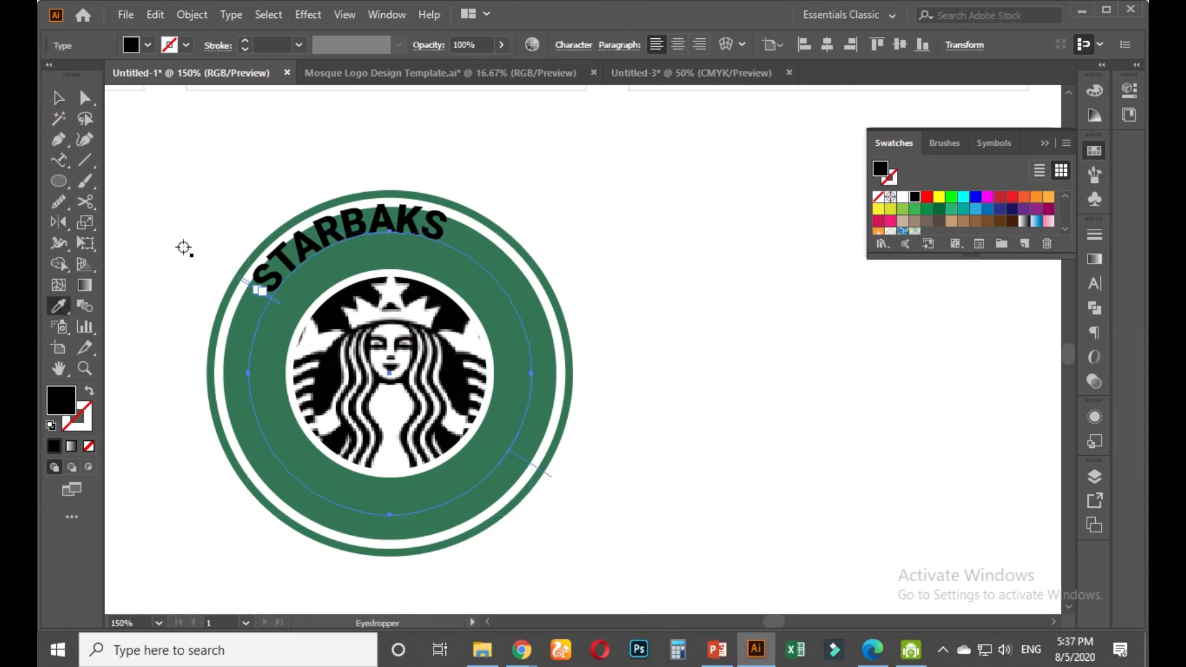
{"action": "left_click", "coordinate": [184, 248]}
{"action": "left_click", "coordinate": [57, 99]}
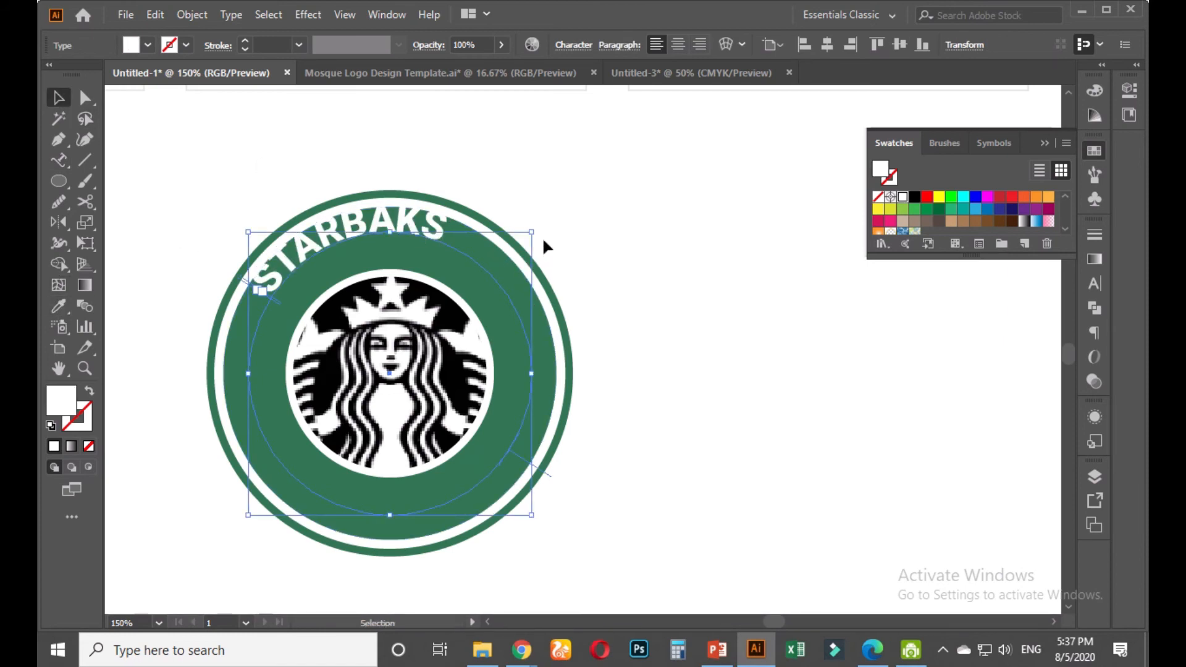
Shrink the text circle about its centre until the STARBAKS baseline sits just outside the white ring around the siren
{"action": "left_click_drag", "start_coordinate": [531, 232], "coordinate": [509, 309]}
{"action": "left_click", "coordinate": [587, 189]}
{"action": "scroll", "coordinate": [547, 206], "scroll_direction": "down", "scroll_amount": 1}
{"action": "scroll", "coordinate": [445, 403], "scroll_direction": "up", "scroll_amount": 2}
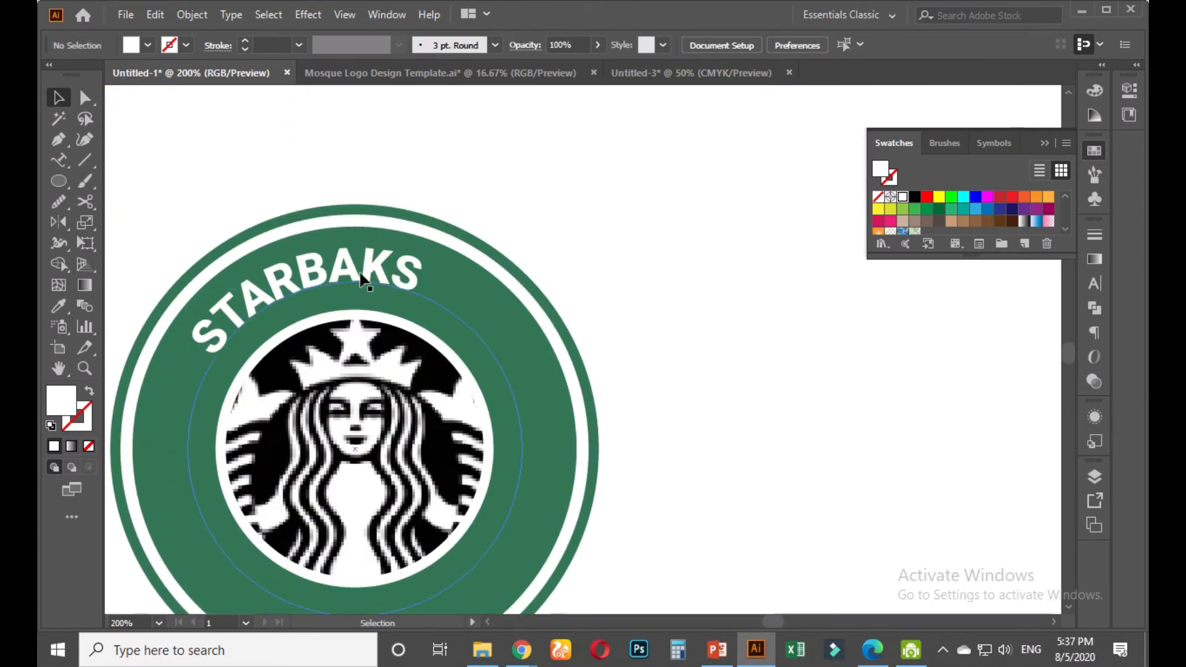
{"action": "left_click", "coordinate": [362, 274]}
{"action": "scroll", "coordinate": [361, 275], "scroll_direction": "down", "scroll_amount": 2}
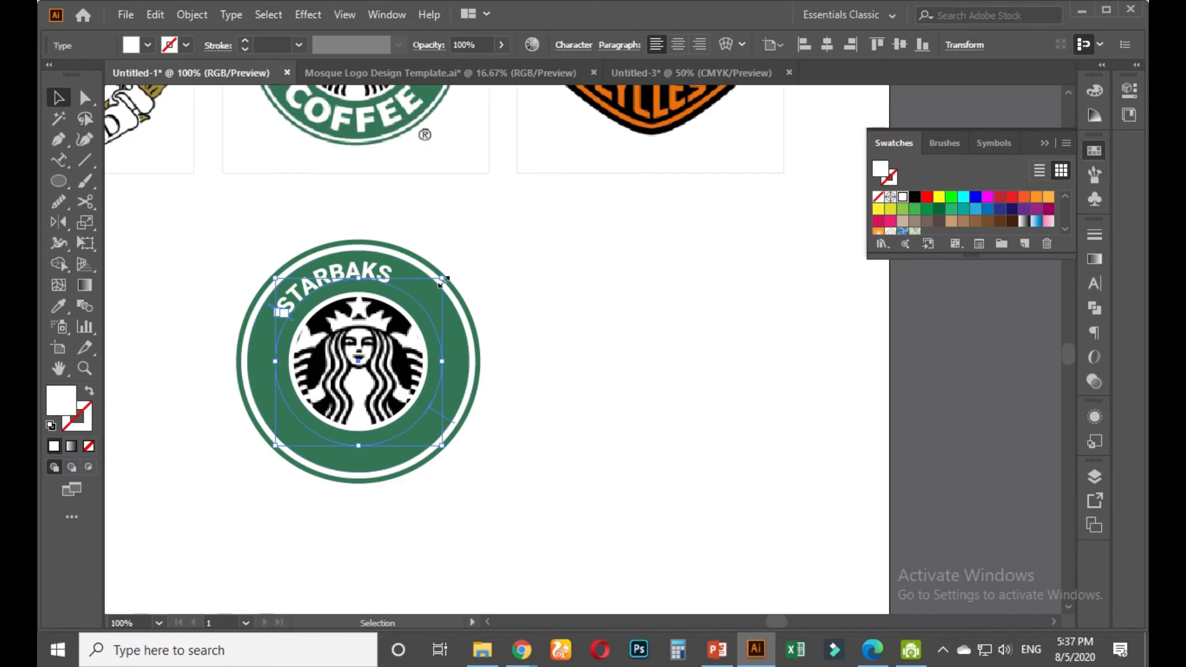
{"action": "left_click_drag", "start_coordinate": [440, 279], "coordinate": [434, 286]}
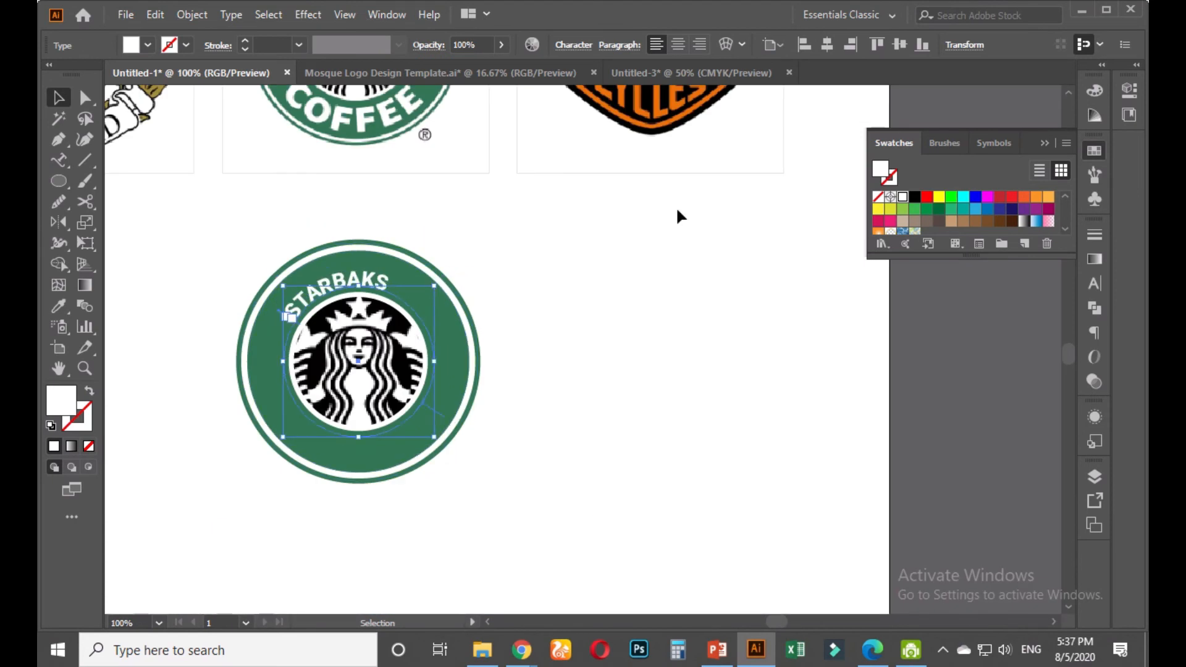
Set the font size of the curved STARBAKS text to 40 pt
{"action": "left_click", "coordinate": [1094, 284]}
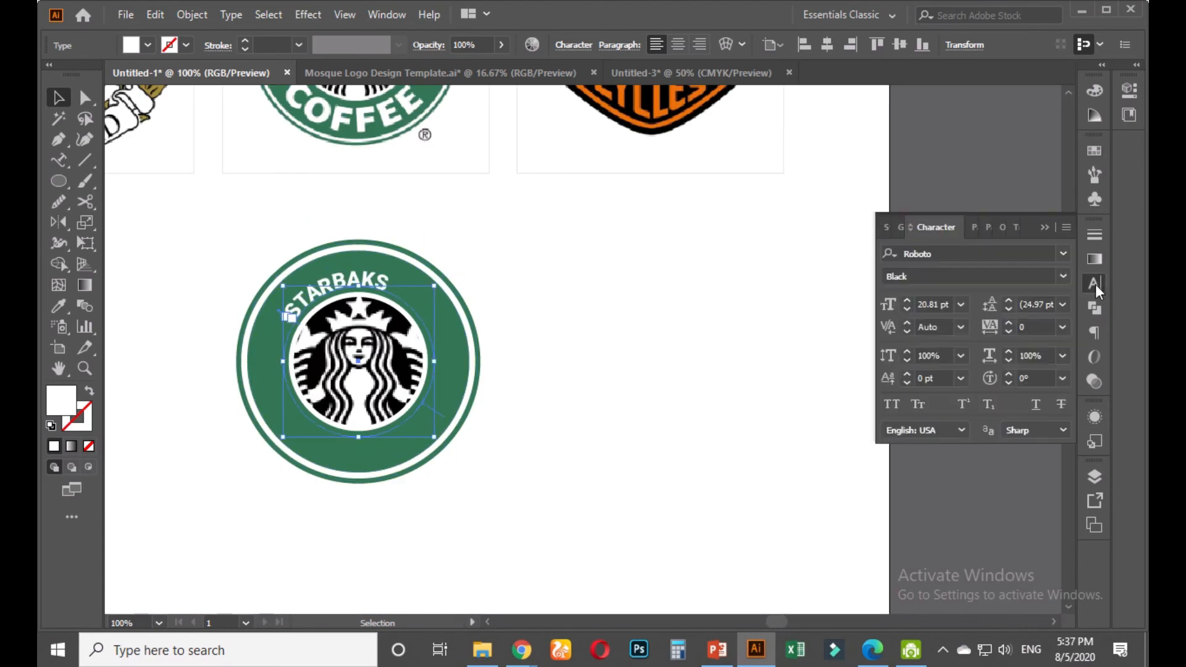
{"action": "left_click", "coordinate": [937, 303]}
{"action": "scroll", "coordinate": [936, 303], "scroll_direction": "up", "scroll_amount": 18}
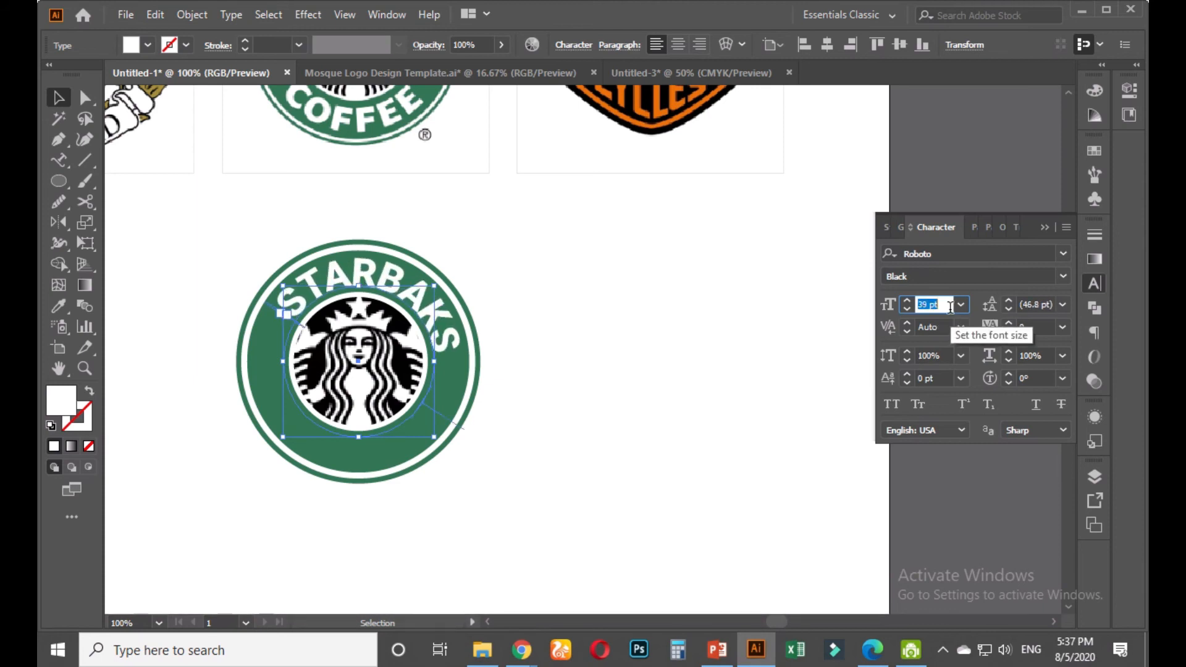
{"action": "scroll", "coordinate": [950, 306], "scroll_direction": "up", "scroll_amount": 1}
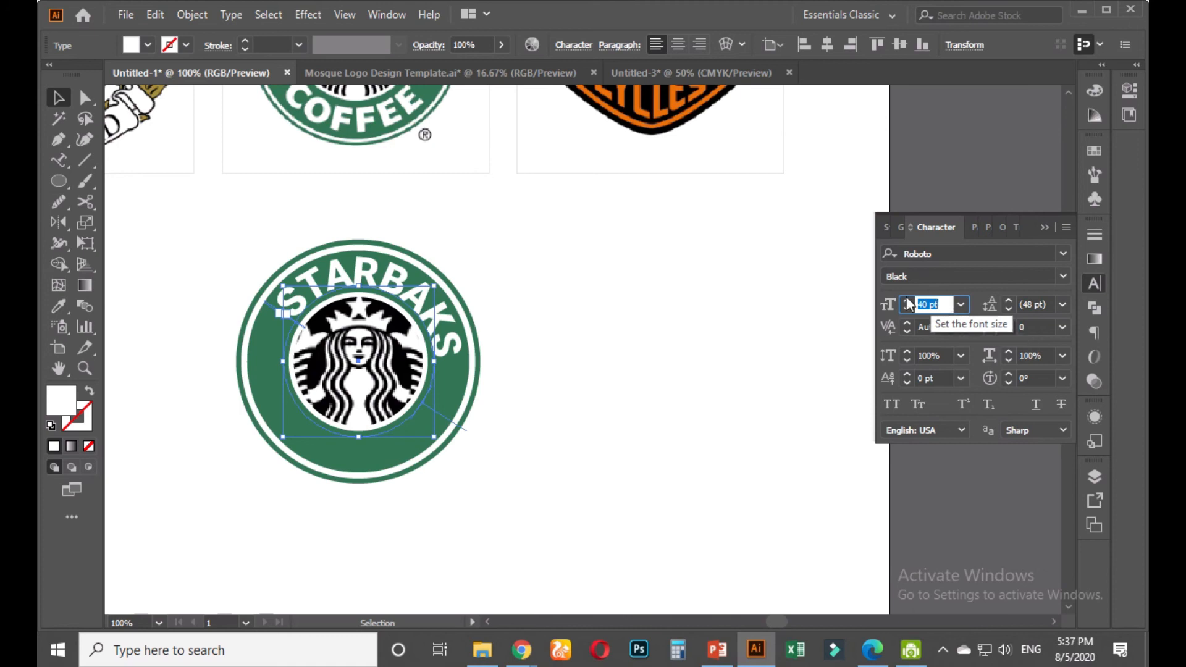
Rotate the curved text counterclockwise to centre the word over the top of the siren, and deselect it
{"action": "left_click_drag", "start_coordinate": [437, 443], "coordinate": [469, 432]}
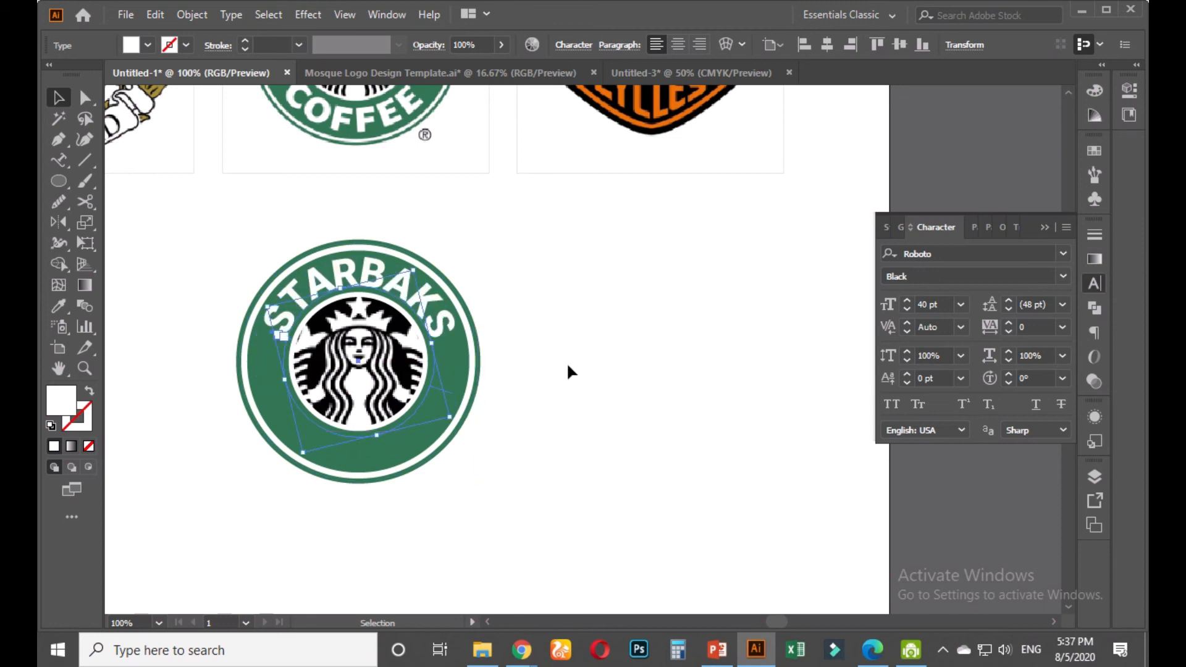
{"action": "left_click", "coordinate": [565, 362]}
{"action": "scroll", "coordinate": [558, 357], "scroll_direction": "down", "scroll_amount": 1}
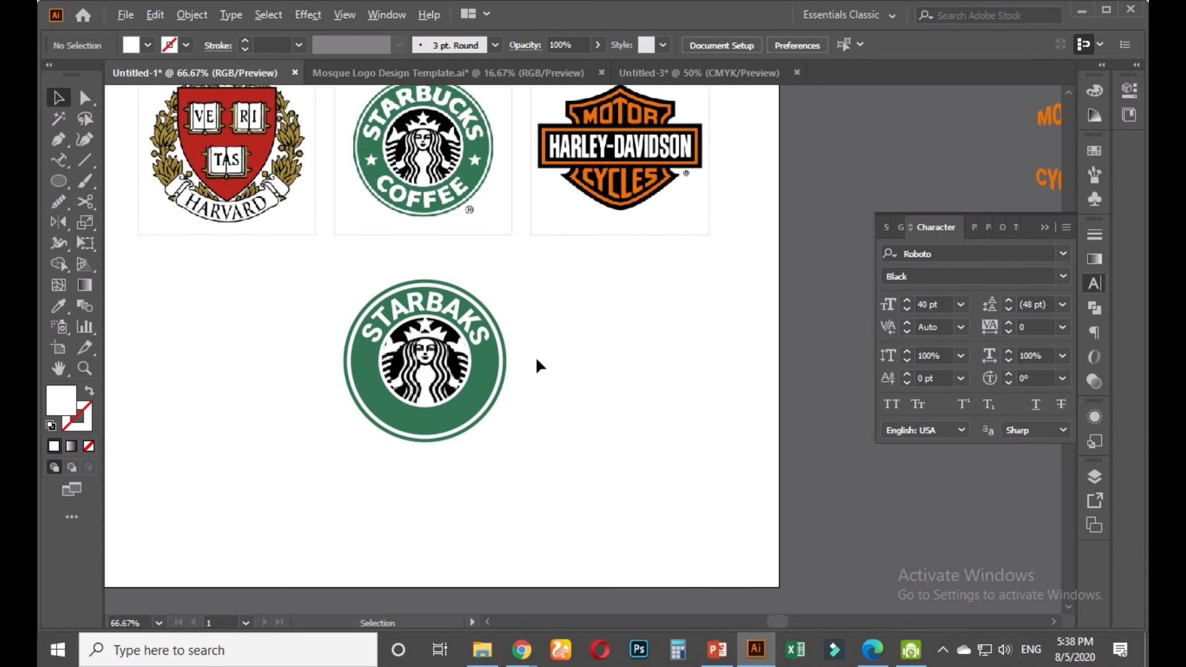
Set the tracking of the STARBAKS text to 100
{"action": "scroll", "coordinate": [508, 363], "scroll_direction": "up", "scroll_amount": 1}
{"action": "left_click", "coordinate": [460, 318]}
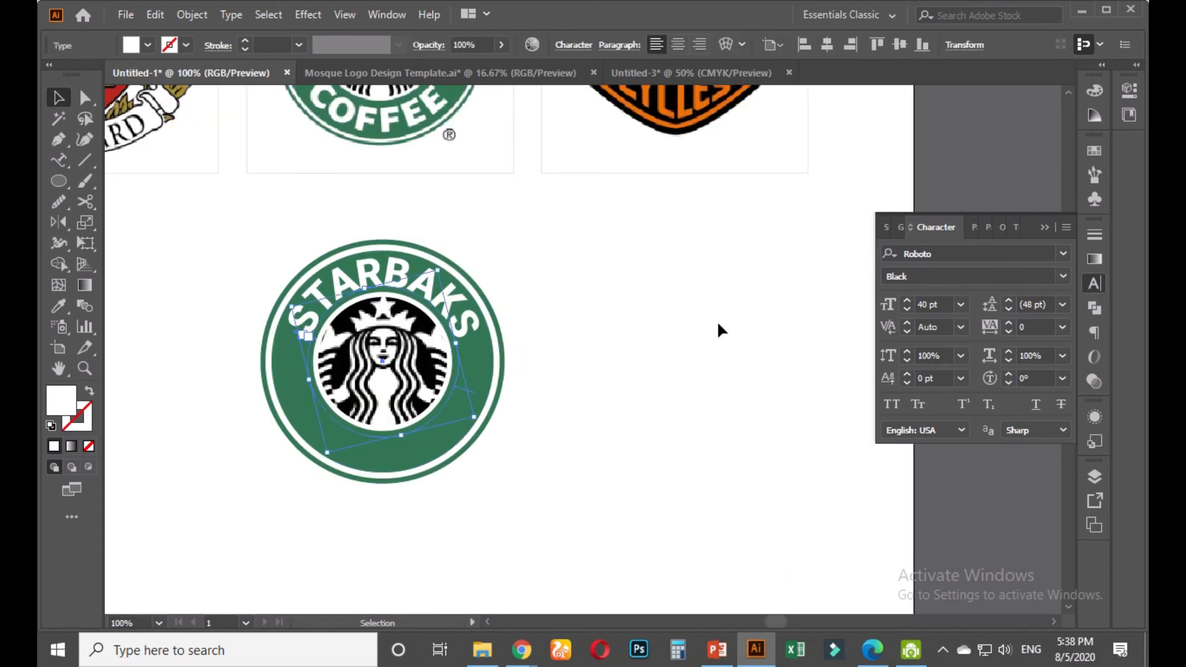
{"action": "left_click", "coordinate": [1036, 326]}
{"action": "key", "text": "Up"}
{"action": "key", "text": "Up"}
{"action": "key", "text": "Up"}
{"action": "key", "text": "Up"}
{"action": "key", "text": "Up"}
{"action": "key", "text": "Up"}
{"action": "key", "text": "Up"}
{"action": "key", "text": "Up"}
{"action": "key", "text": "Up"}
{"action": "key", "text": "Up"}
{"action": "key", "text": "Up"}
{"action": "key", "text": "Up"}
{"action": "key", "text": "Up"}
{"action": "key", "text": "Up"}
{"action": "key", "text": "Up"}
{"action": "key", "text": "Up"}
{"action": "key", "text": "Up"}
{"action": "key", "text": "Up"}
{"action": "key", "text": "Up"}
{"action": "key", "text": "Up"}
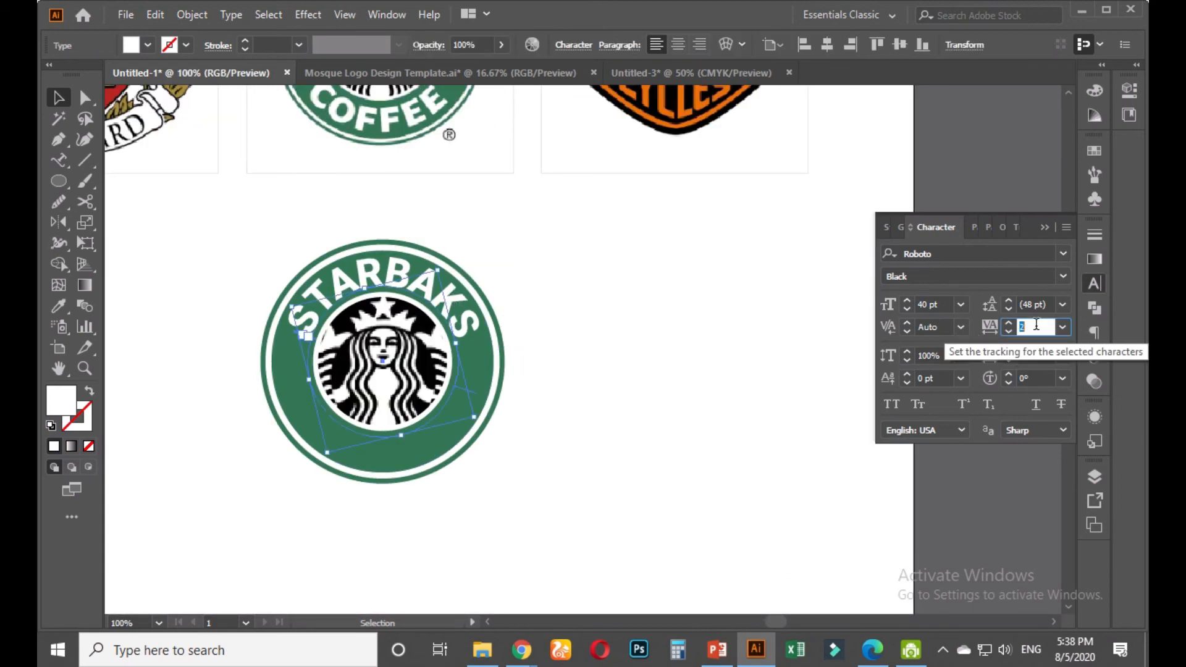
{"action": "key", "text": "Up"}
{"action": "key", "text": "Up"}
{"action": "key", "text": "Up"}
{"action": "key", "text": "Up"}
{"action": "key", "text": "Up"}
{"action": "key", "text": "Up"}
{"action": "key", "text": "Up"}
{"action": "key", "text": "Up"}
{"action": "key", "text": "Up"}
{"action": "key", "text": "Up"}
{"action": "key", "text": "Up"}
{"action": "key", "text": "Up"}
{"action": "key", "text": "Up"}
{"action": "key", "text": "Up"}
{"action": "key", "text": "Up"}
{"action": "key", "text": "Up"}
{"action": "key", "text": "Up"}
{"action": "key", "text": "Up"}
{"action": "key", "text": "Up"}
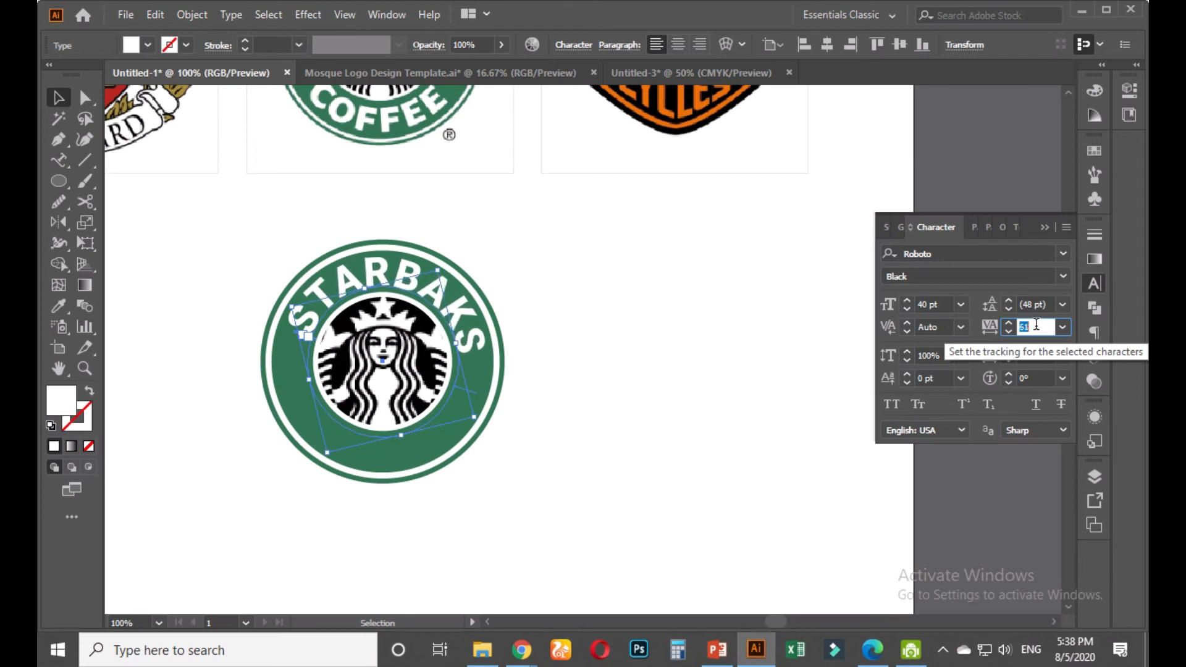
{"action": "type", "text": "100"}
{"action": "key", "text": "Return"}
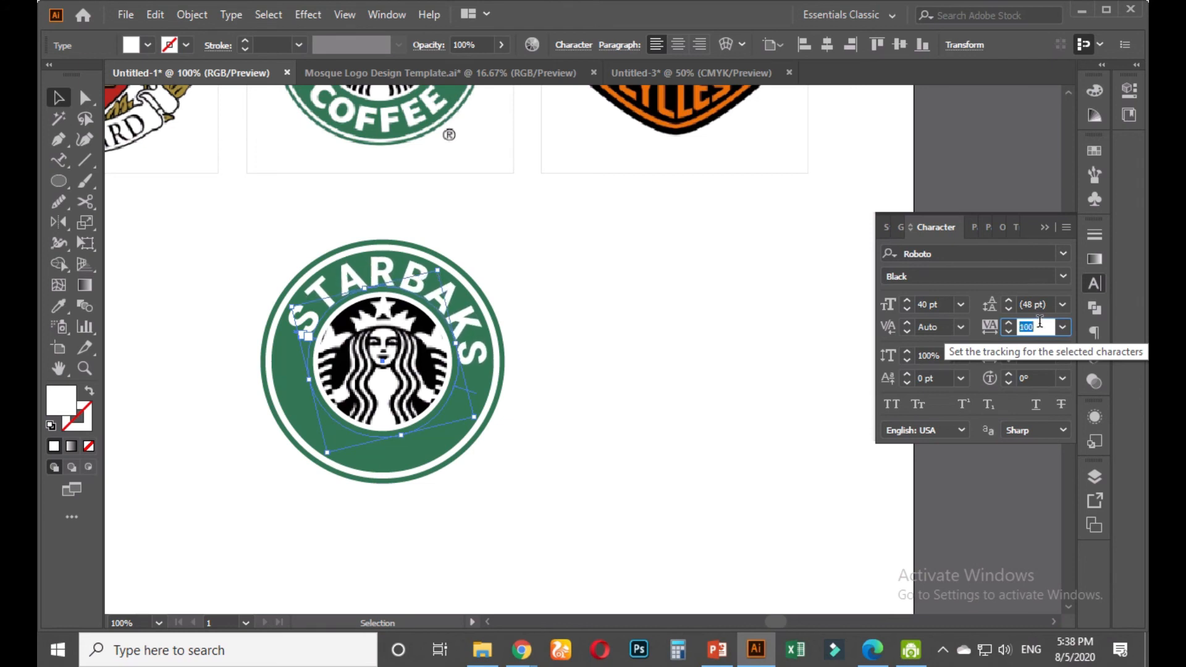
Rotate the more widely spaced STARBAKS text counterclockwise to balance it across the emblem's top, and deselect it
{"action": "mouse_move", "coordinate": [478, 415]}
{"action": "left_mouse_down"}
{"action": "mouse_move", "coordinate": [501, 397]}
{"action": "mouse_move", "coordinate": [501, 410]}
{"action": "left_mouse_up"}
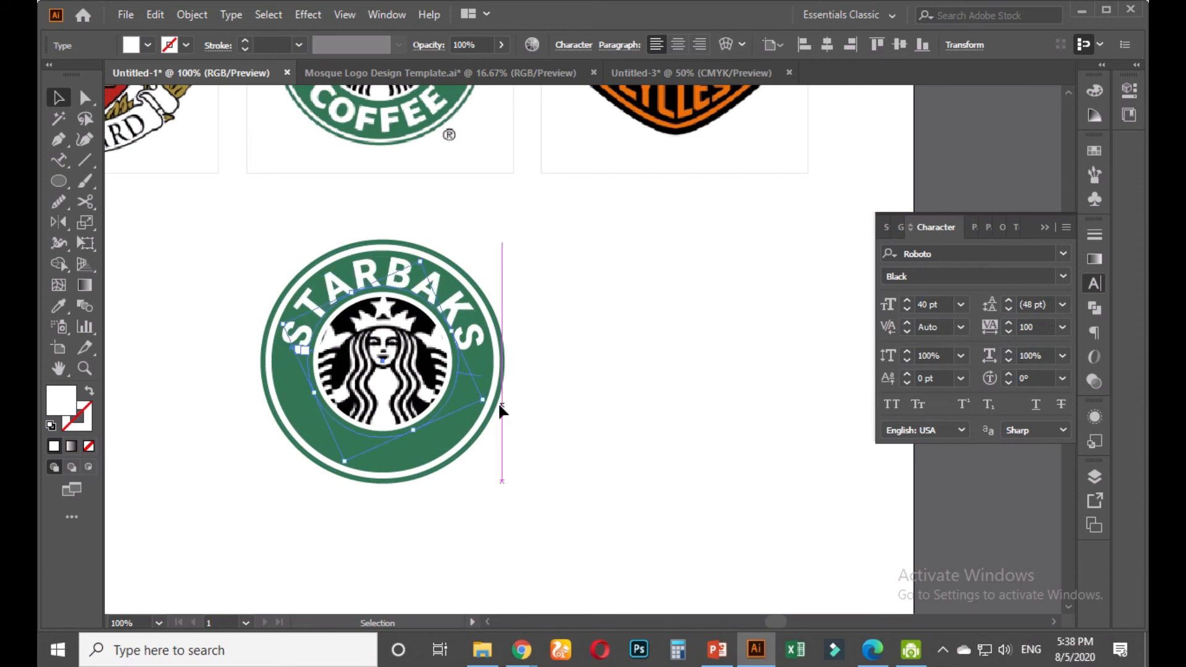
{"action": "left_click", "coordinate": [540, 384]}
{"action": "scroll", "coordinate": [541, 384], "scroll_direction": "down", "scroll_amount": 1}
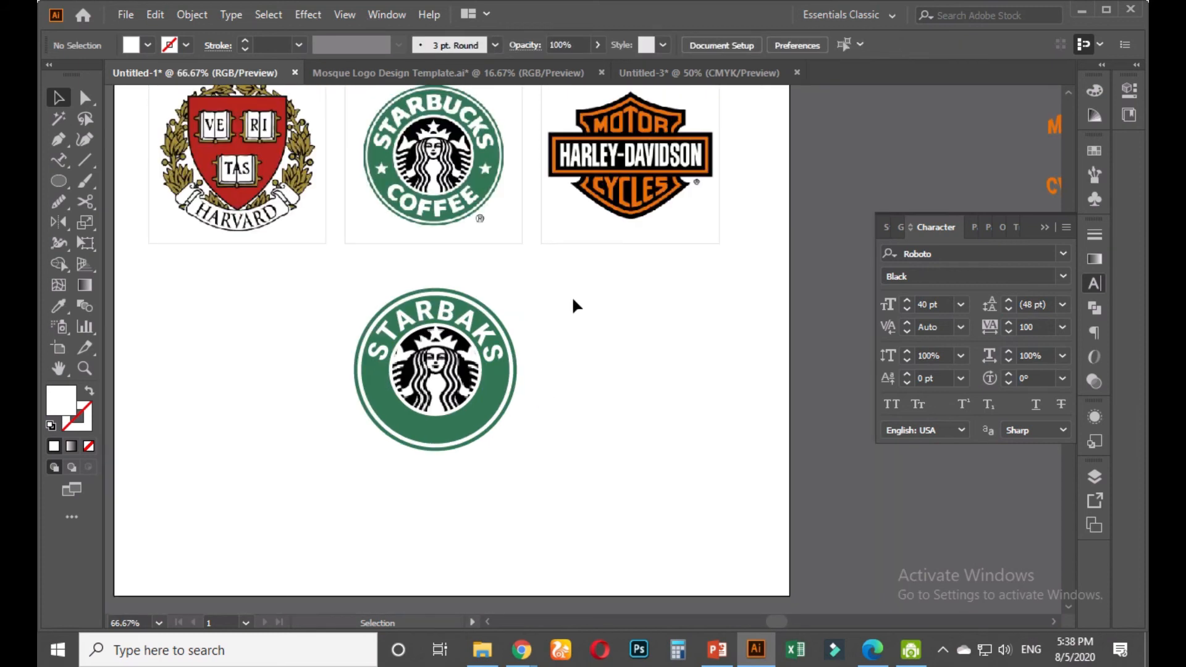
{"action": "scroll", "coordinate": [495, 388], "scroll_direction": "up", "scroll_amount": 1}
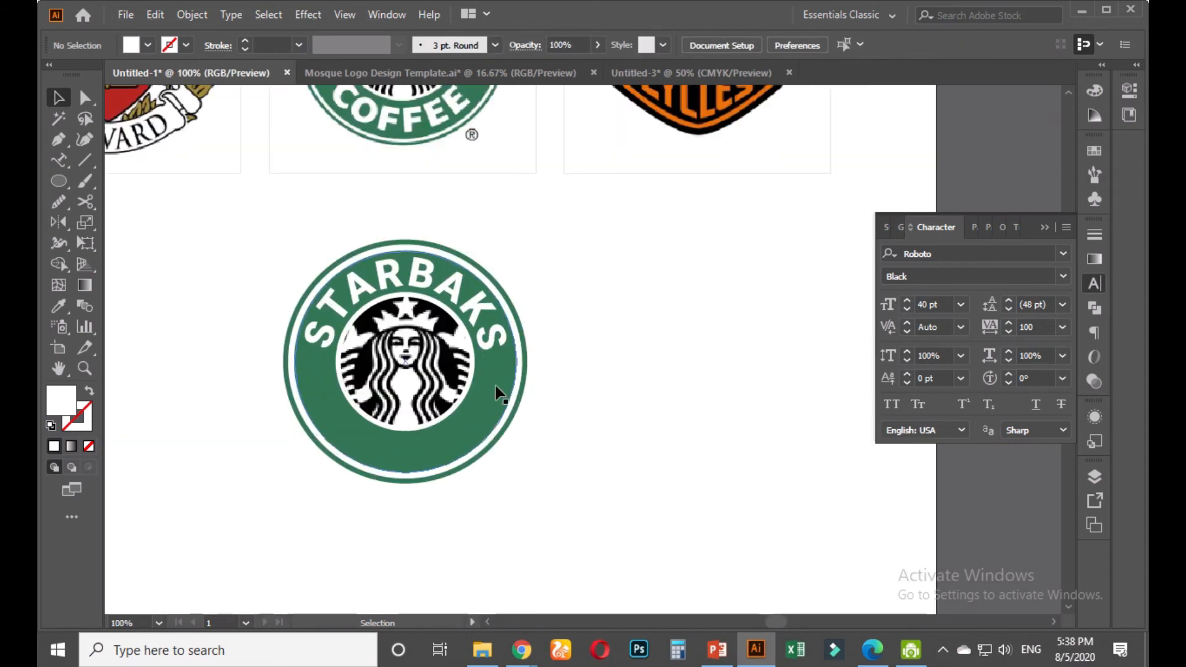
Point out the tracking setting with a red arrow on a temporary screen capture, discard the capture and deselect the text
{"action": "left_click", "coordinate": [480, 312]}
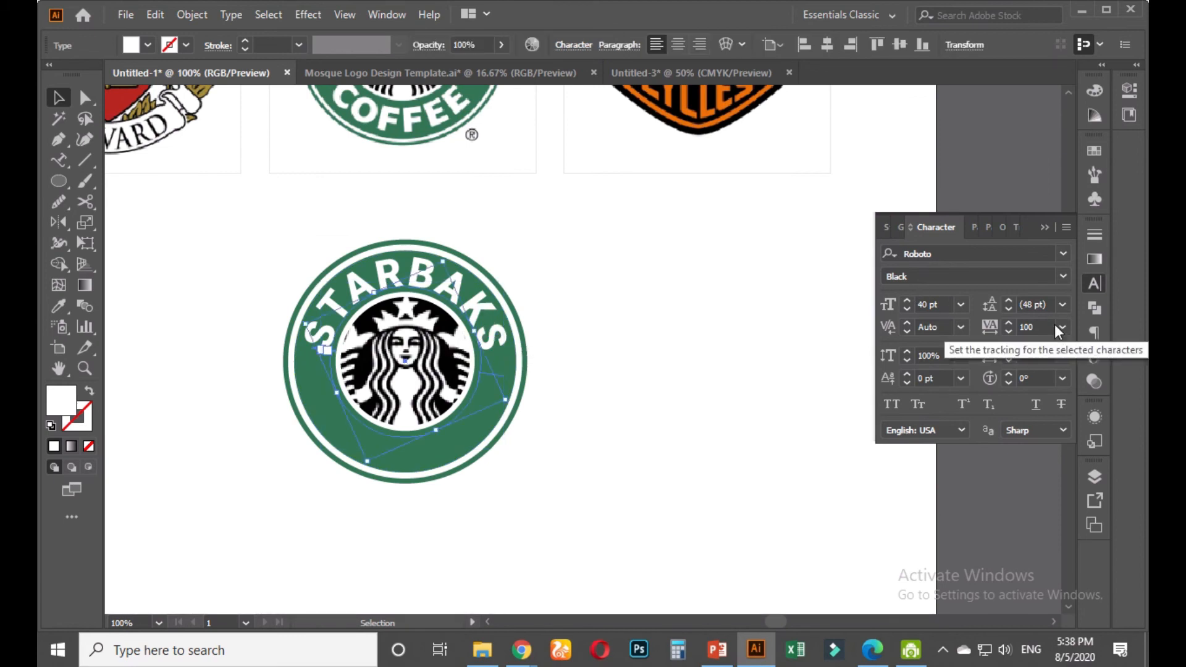
{"action": "key", "text": "Print"}
{"action": "left_click_drag", "start_coordinate": [1051, 567], "coordinate": [1083, 573]}
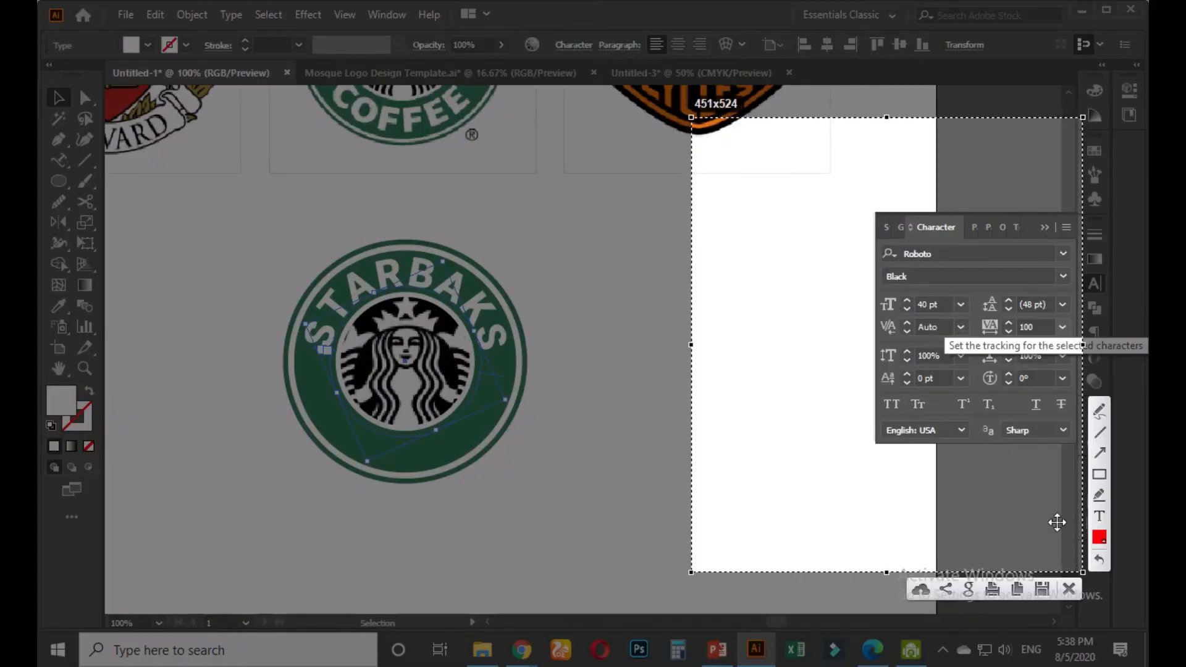
{"action": "left_click", "coordinate": [1100, 454]}
{"action": "left_click_drag", "start_coordinate": [856, 367], "coordinate": [1002, 335]}
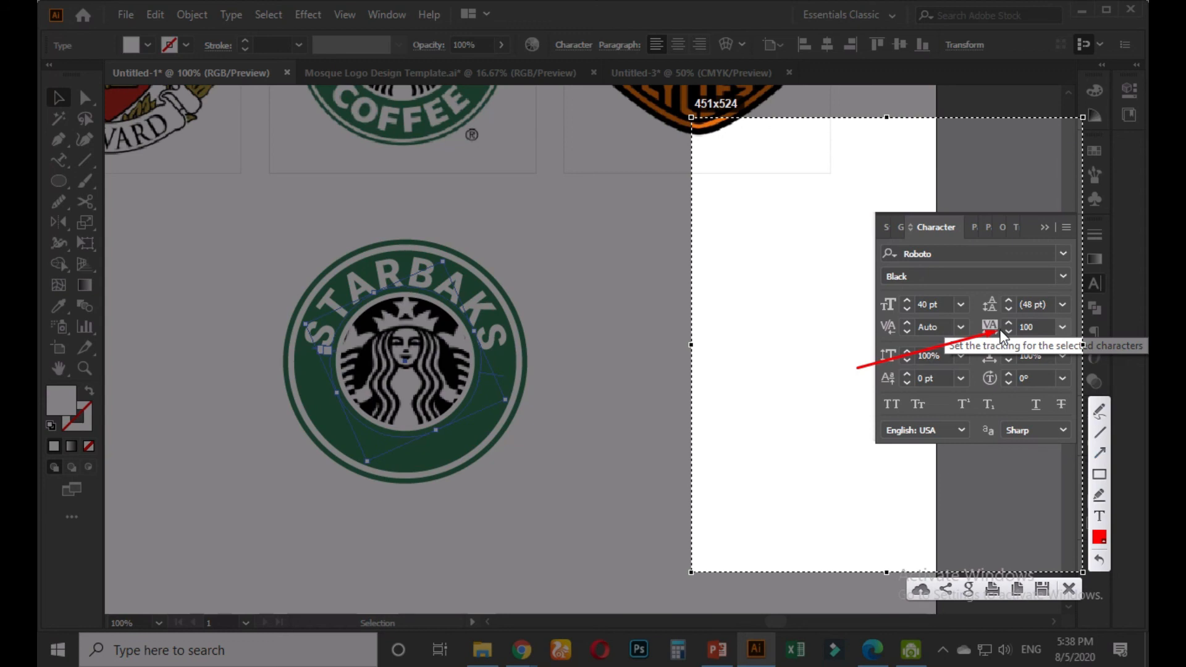
{"action": "key", "text": "Escape"}
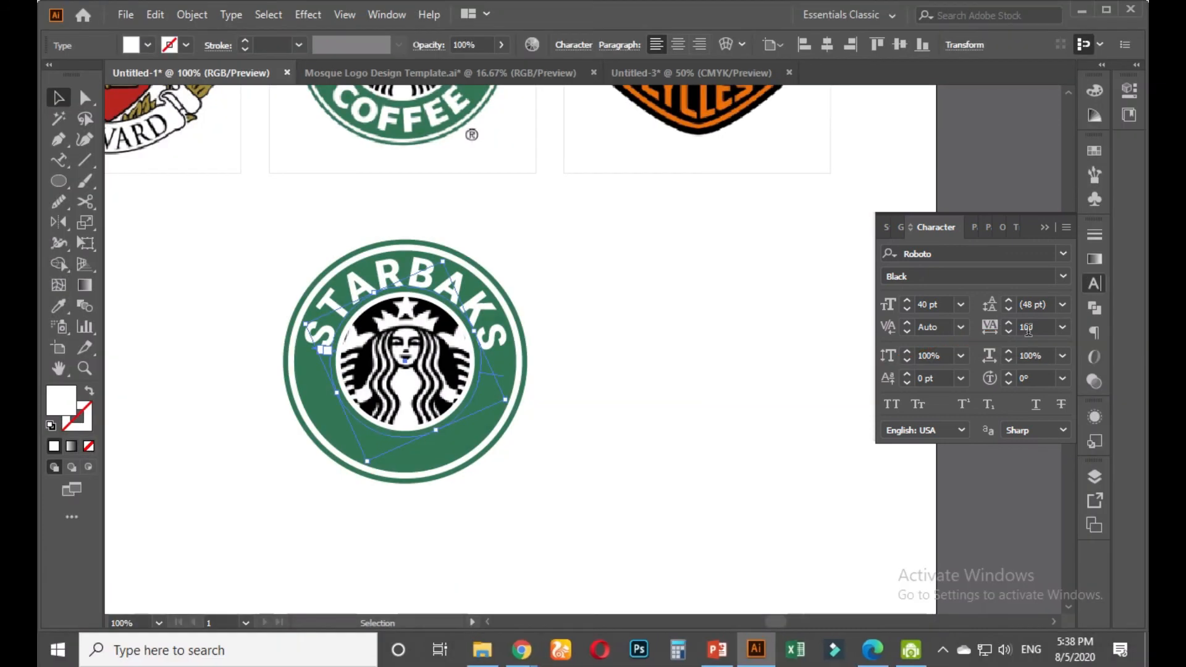
{"action": "left_click", "coordinate": [538, 282]}
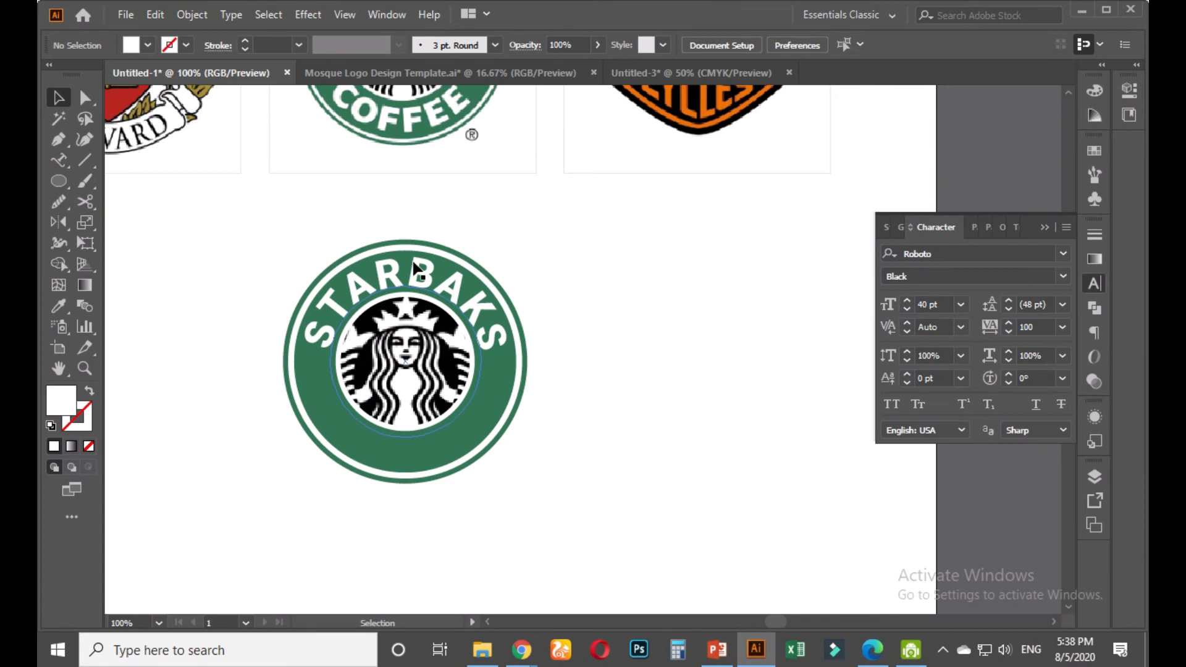
Switch to the Google Meet call in Chrome and turn the microphone on
{"action": "mouse_move", "coordinate": [520, 649]}
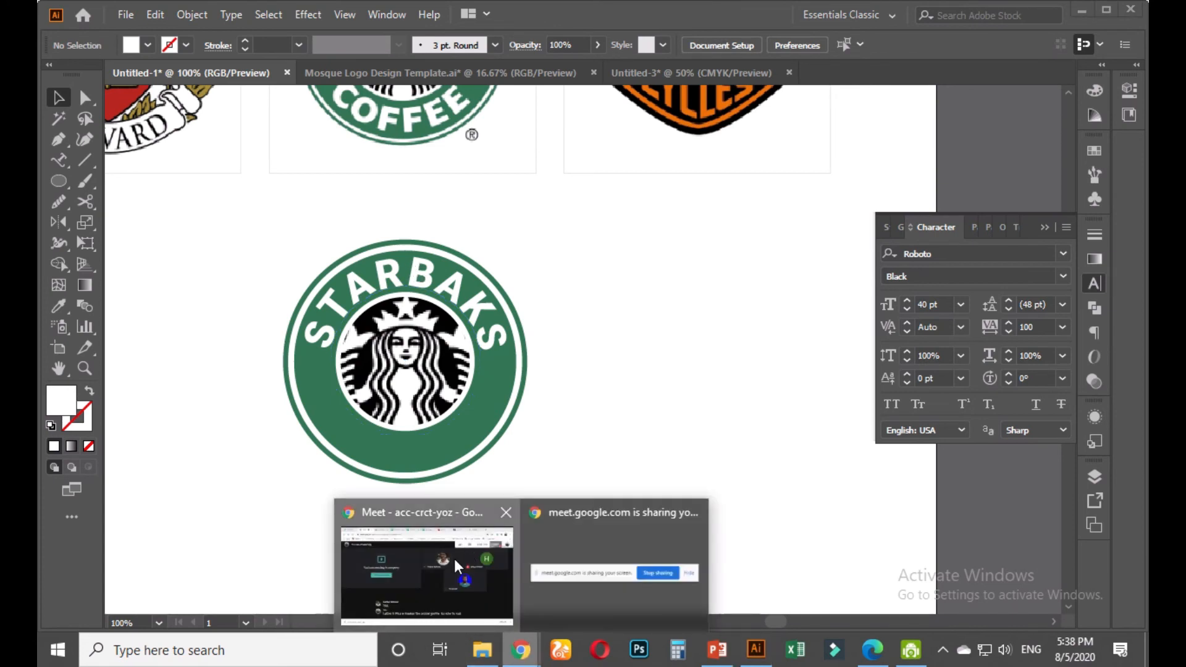
{"action": "left_click", "coordinate": [454, 559]}
{"action": "left_click", "coordinate": [530, 553]}
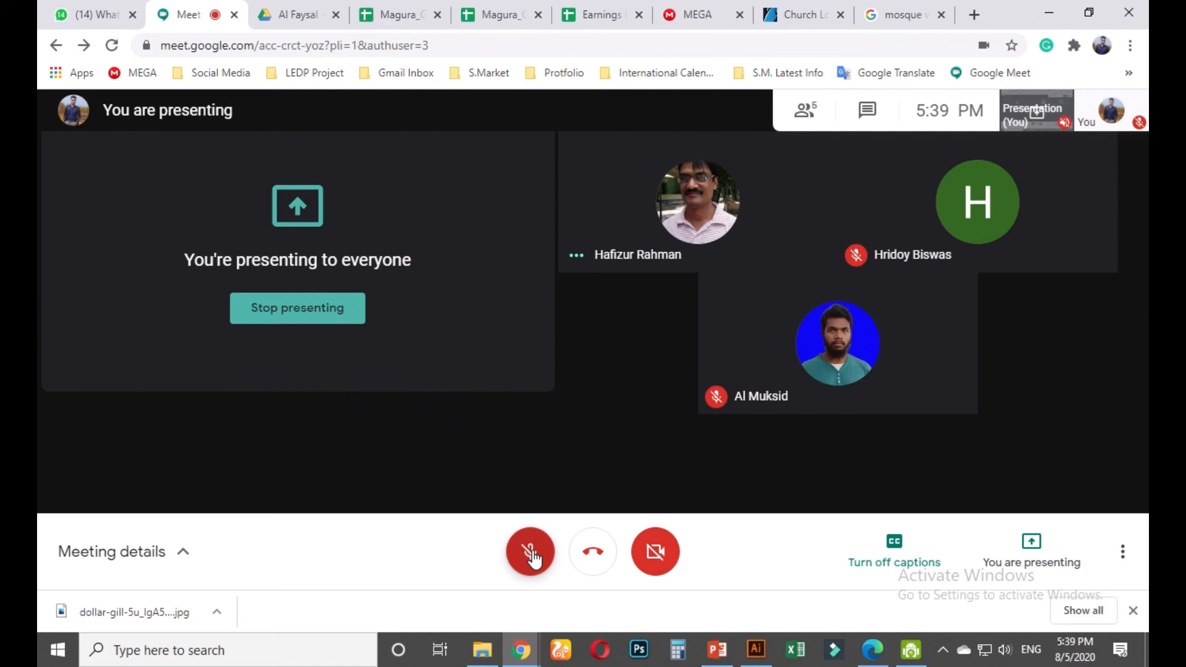
{"action": "left_click", "coordinate": [534, 559]}
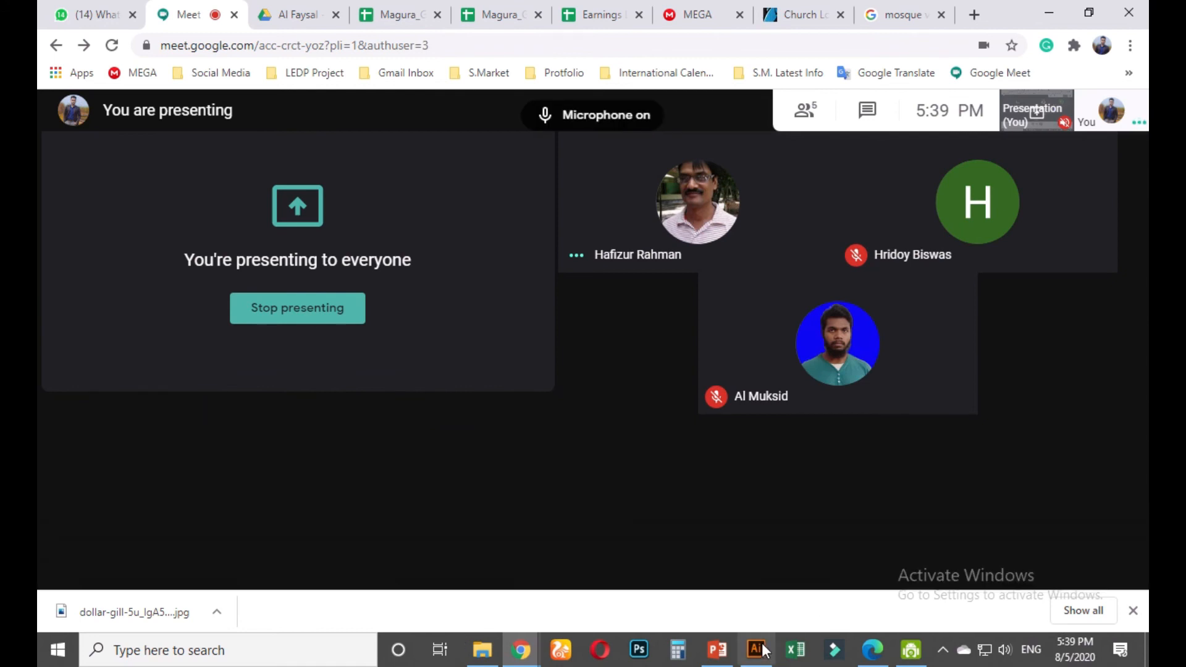
Switch back to Illustrator and paste a copy of the STARBAKS text in front of the original
{"action": "left_click", "coordinate": [763, 645]}
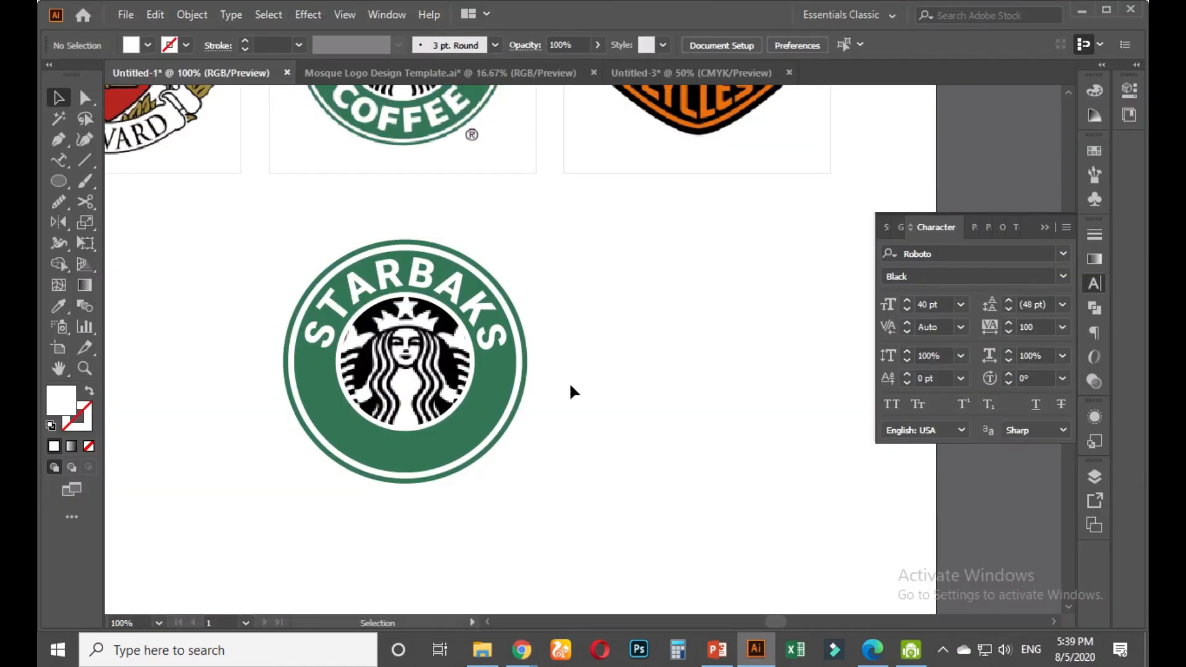
{"action": "scroll", "coordinate": [550, 349], "scroll_direction": "up", "scroll_amount": 6}
{"action": "scroll", "coordinate": [548, 391], "scroll_direction": "down", "scroll_amount": 5}
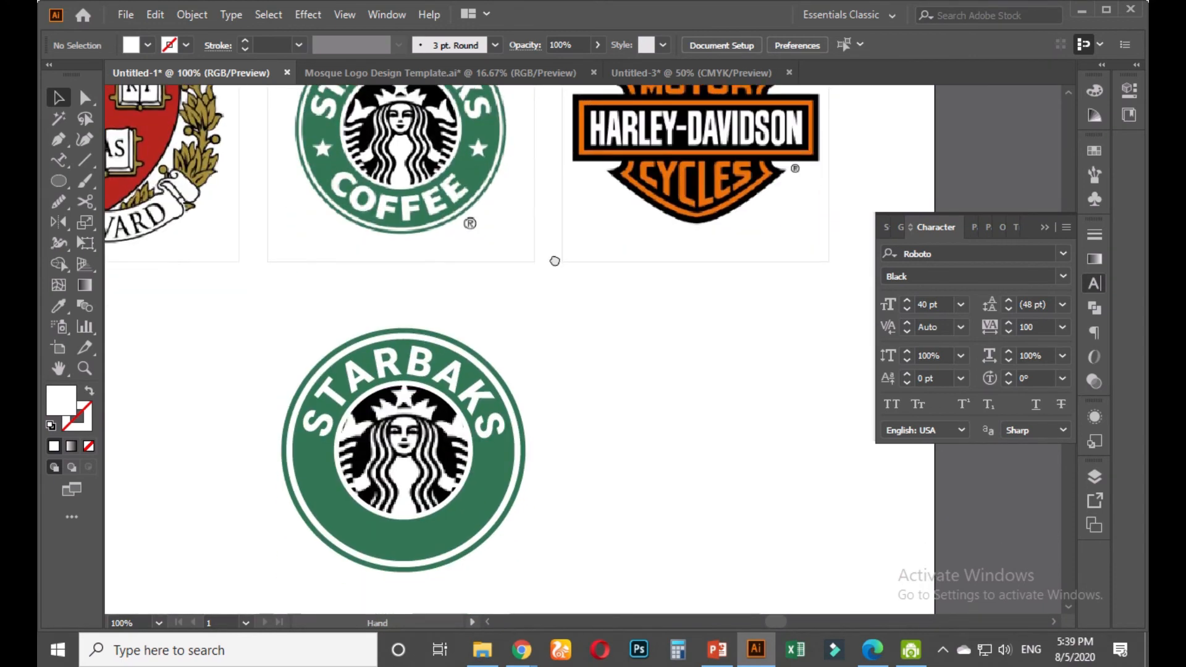
{"action": "scroll", "coordinate": [392, 380], "scroll_direction": "up", "scroll_amount": 1}
{"action": "left_click", "coordinate": [402, 270]}
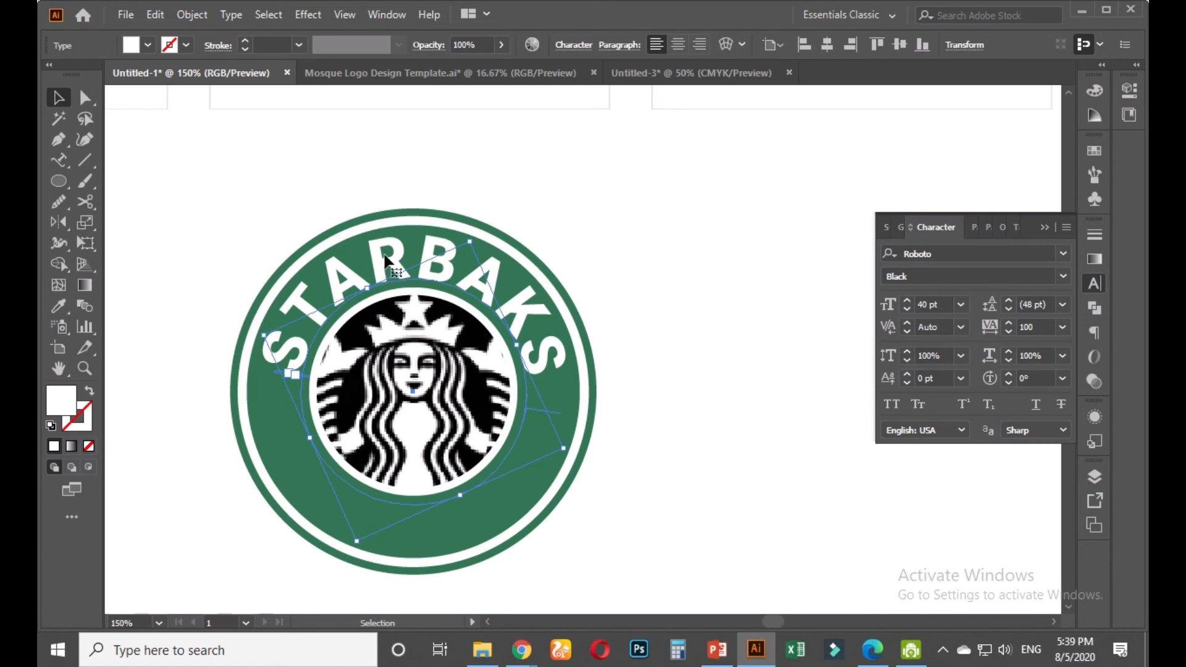
{"action": "left_click", "coordinate": [155, 15]}
{"action": "left_click", "coordinate": [187, 99]}
{"action": "left_click", "coordinate": [159, 16]}
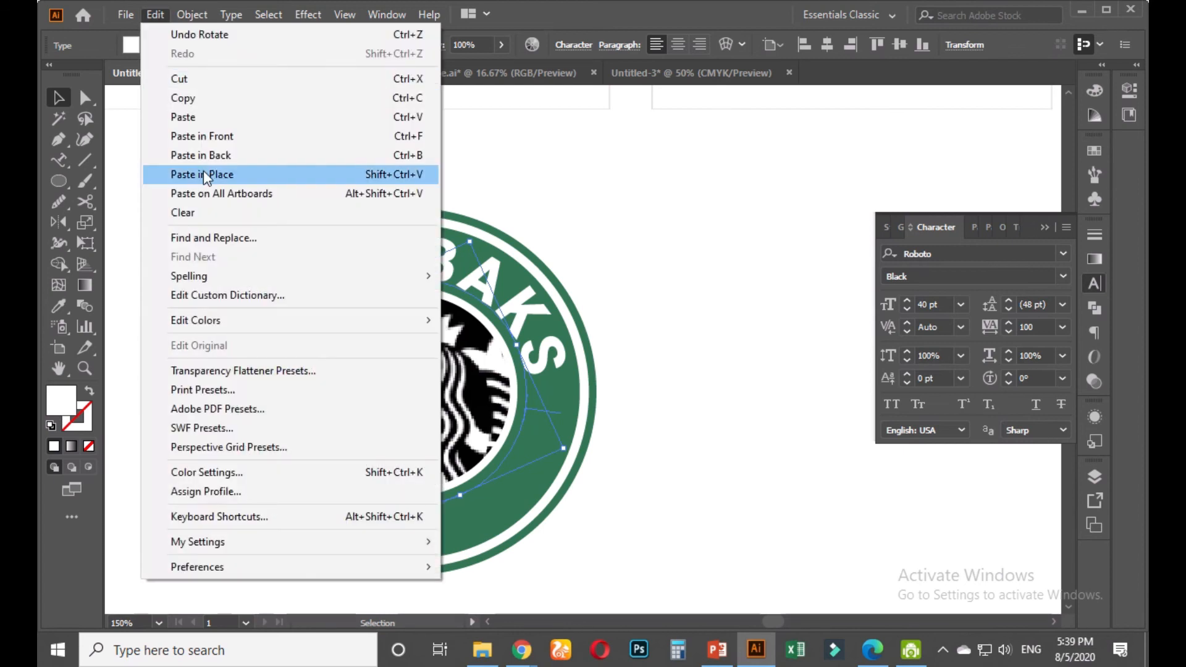
{"action": "left_click", "coordinate": [204, 130]}
Rotate the copied STARBAKS text about 180° to the emblem's lower half and deselect it
{"action": "left_click_drag", "start_coordinate": [564, 450], "coordinate": [194, 310]}
{"action": "left_click", "coordinate": [639, 469]}
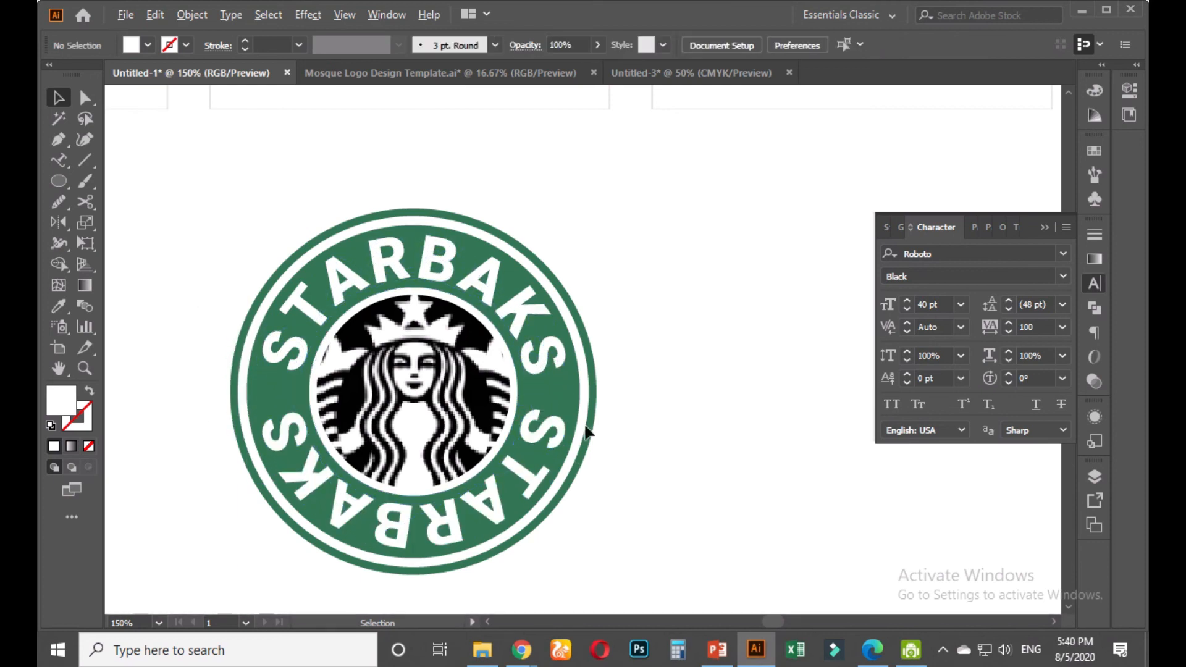
{"action": "scroll", "coordinate": [586, 417], "scroll_direction": "down", "scroll_amount": 1}
{"action": "scroll", "coordinate": [477, 517], "scroll_direction": "up", "scroll_amount": 1}
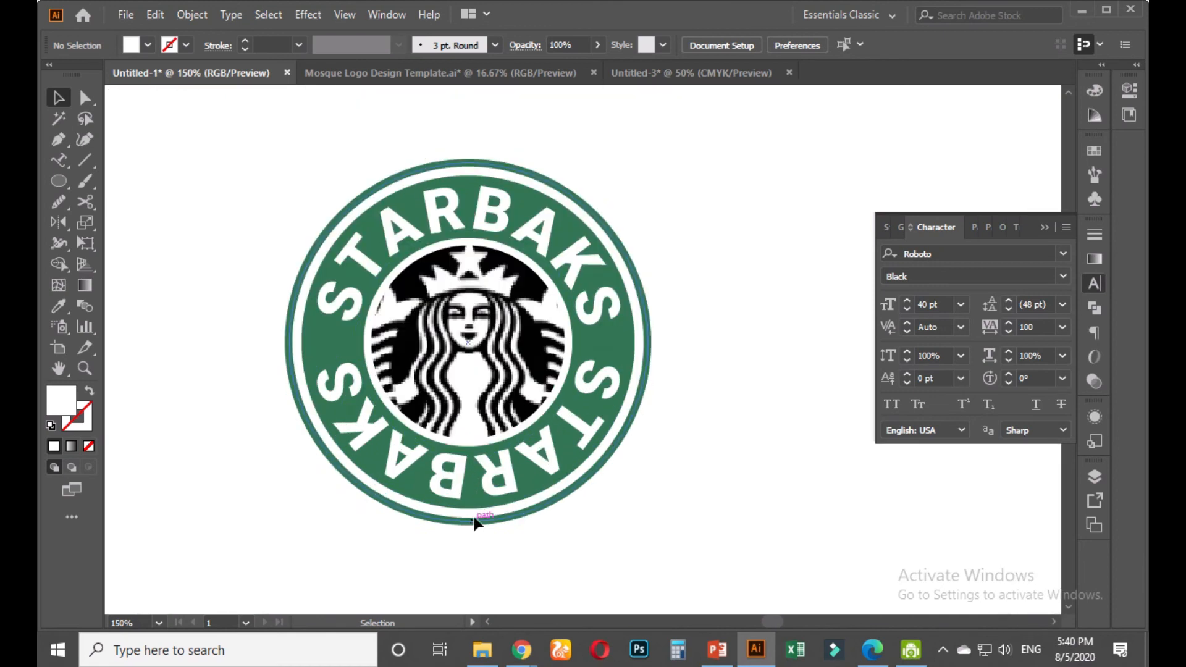
Circle both path-type handles of the lower STARBAKS text in red on a temporary screen capture, and discard the capture
{"action": "left_click", "coordinate": [504, 474]}
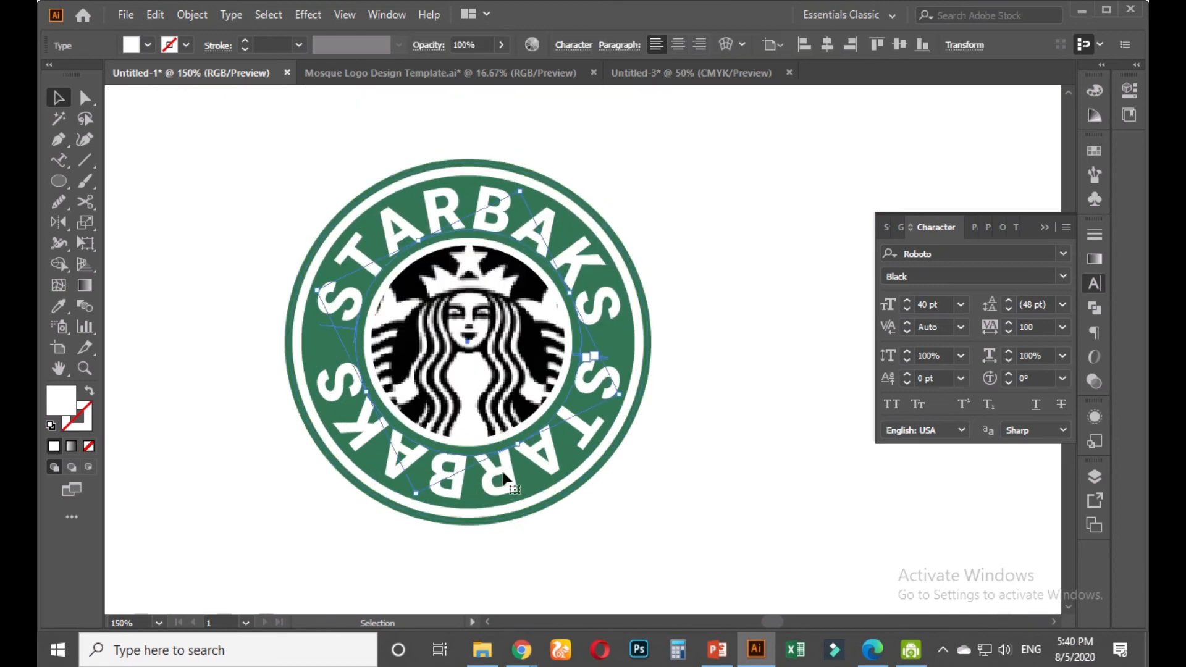
{"action": "scroll", "coordinate": [503, 475], "scroll_direction": "up", "scroll_amount": 1}
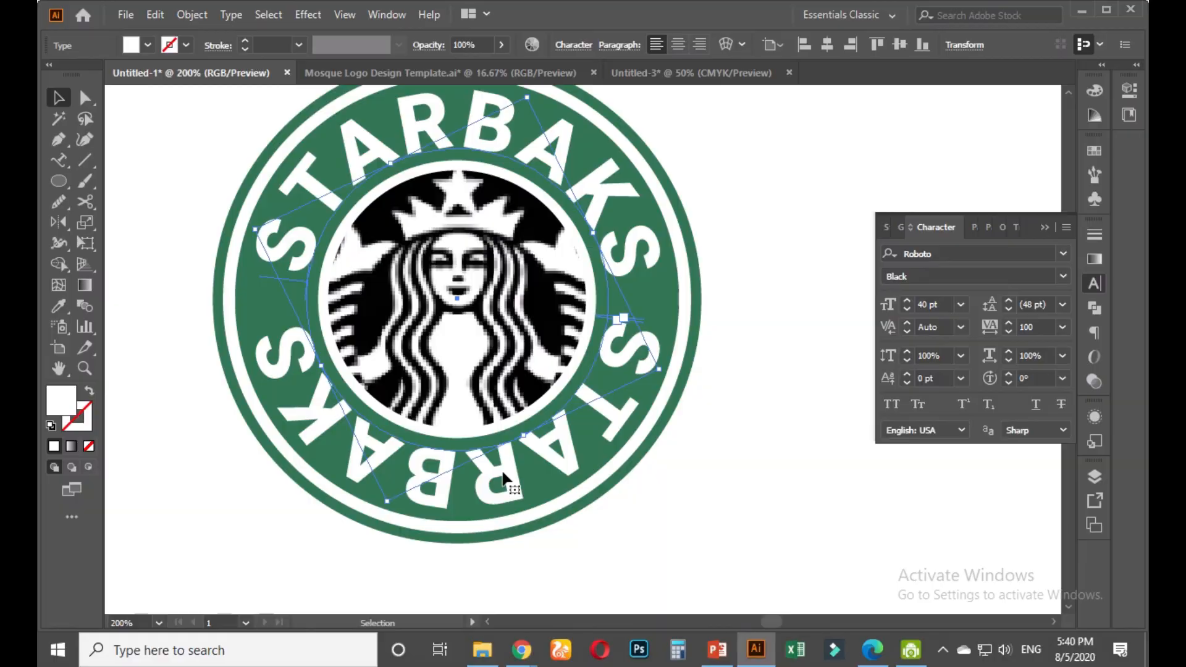
{"action": "key", "text": "Print"}
{"action": "left_click_drag", "start_coordinate": [173, 163], "coordinate": [776, 586]}
{"action": "left_click", "coordinate": [792, 426]}
{"action": "mouse_move", "coordinate": [607, 306]}
{"action": "left_mouse_down"}
{"action": "mouse_move", "coordinate": [582, 307]}
{"action": "mouse_move", "coordinate": [592, 322]}
{"action": "mouse_move", "coordinate": [649, 319]}
{"action": "mouse_move", "coordinate": [592, 302]}
{"action": "left_mouse_up"}
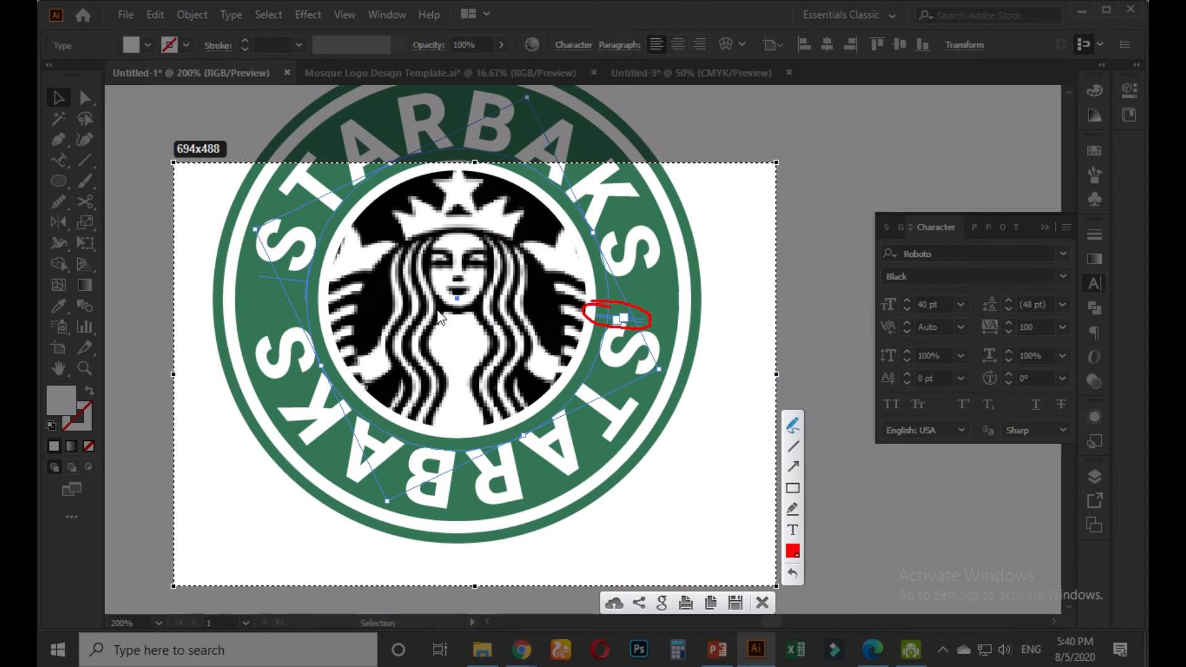
{"action": "mouse_move", "coordinate": [270, 266]}
{"action": "left_mouse_down"}
{"action": "mouse_move", "coordinate": [250, 282]}
{"action": "mouse_move", "coordinate": [316, 291]}
{"action": "mouse_move", "coordinate": [257, 276]}
{"action": "left_mouse_up"}
{"action": "key", "text": "Escape"}
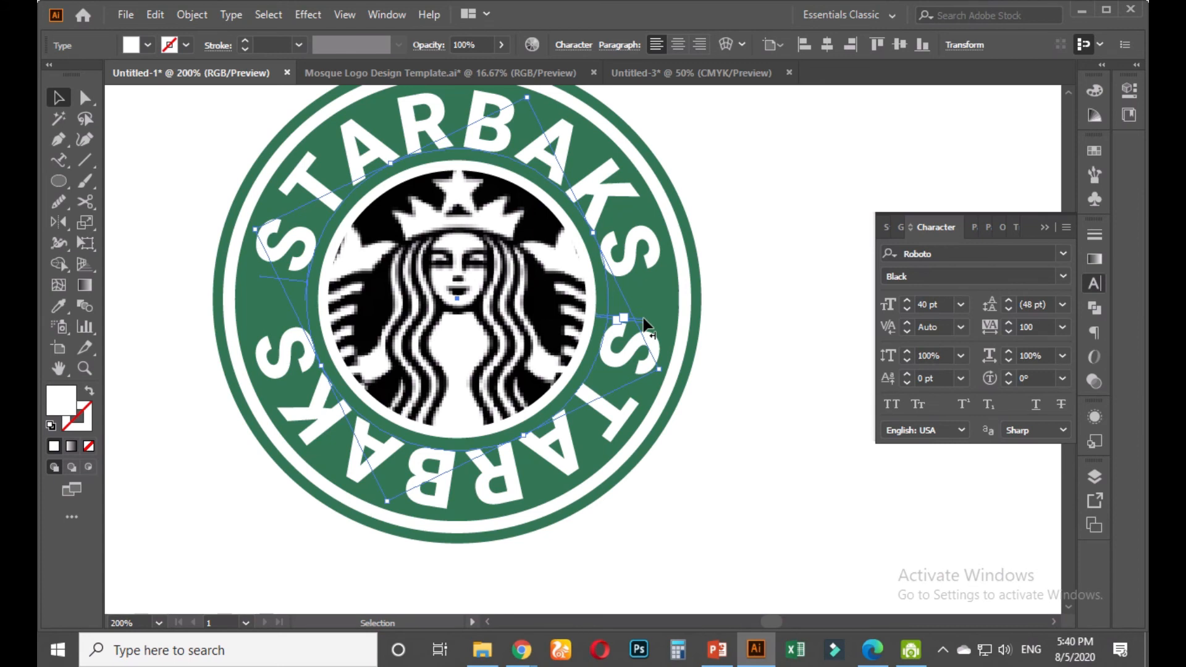
Try flipping the lower STARBAKS text to the inside of its circular path and repositioning it with the path-type handles
{"action": "left_click_drag", "start_coordinate": [644, 325], "coordinate": [559, 300]}
{"action": "left_click_drag", "start_coordinate": [261, 278], "coordinate": [324, 253]}
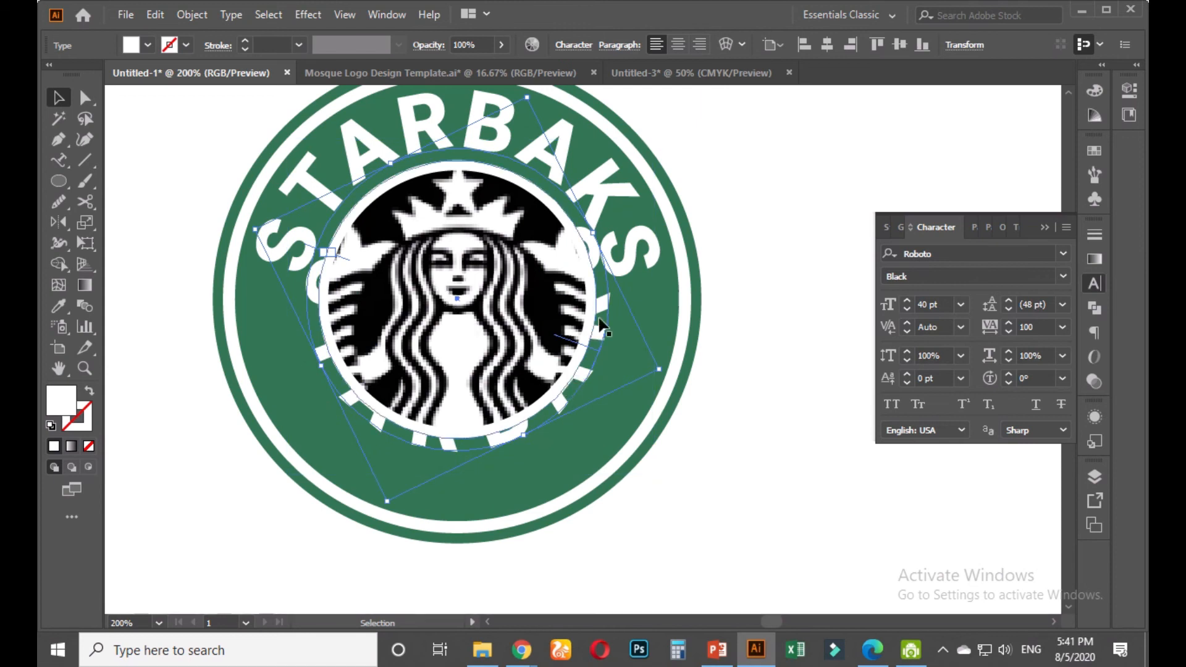
{"action": "left_click_drag", "start_coordinate": [602, 303], "coordinate": [591, 368]}
{"action": "key", "text": "ctrl+z"}
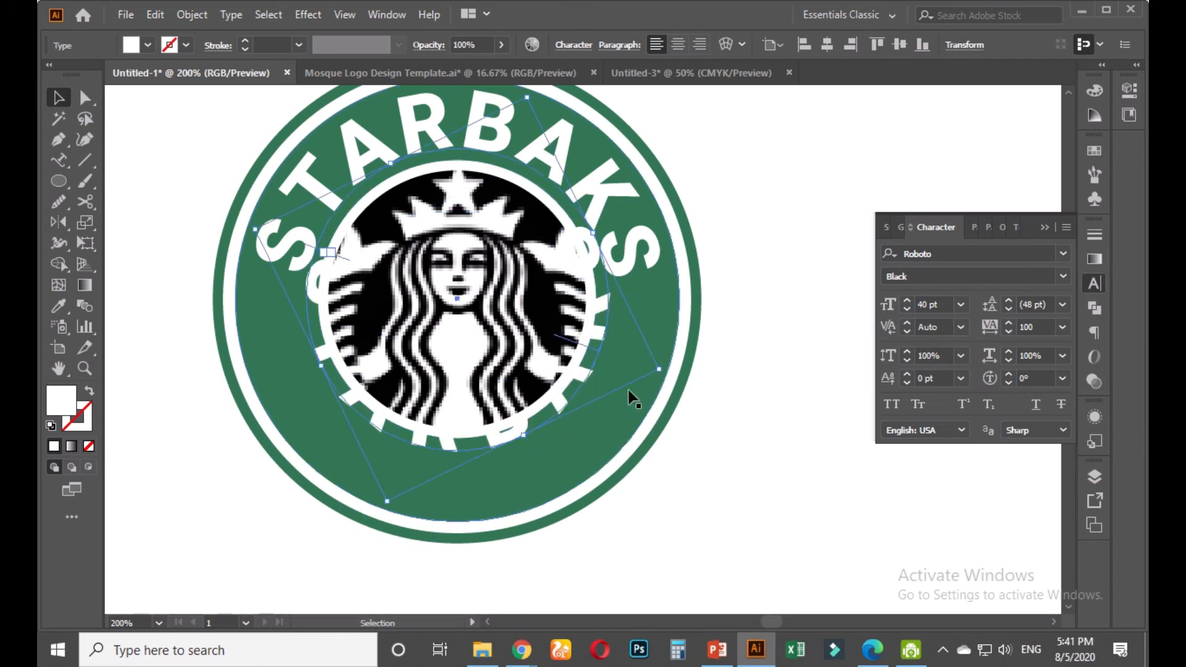
Try enlarging the flipped STARBAKS text to about 52.64 pt and nudging it down into the green ring
{"action": "left_click_drag", "start_coordinate": [662, 372], "coordinate": [724, 393]}
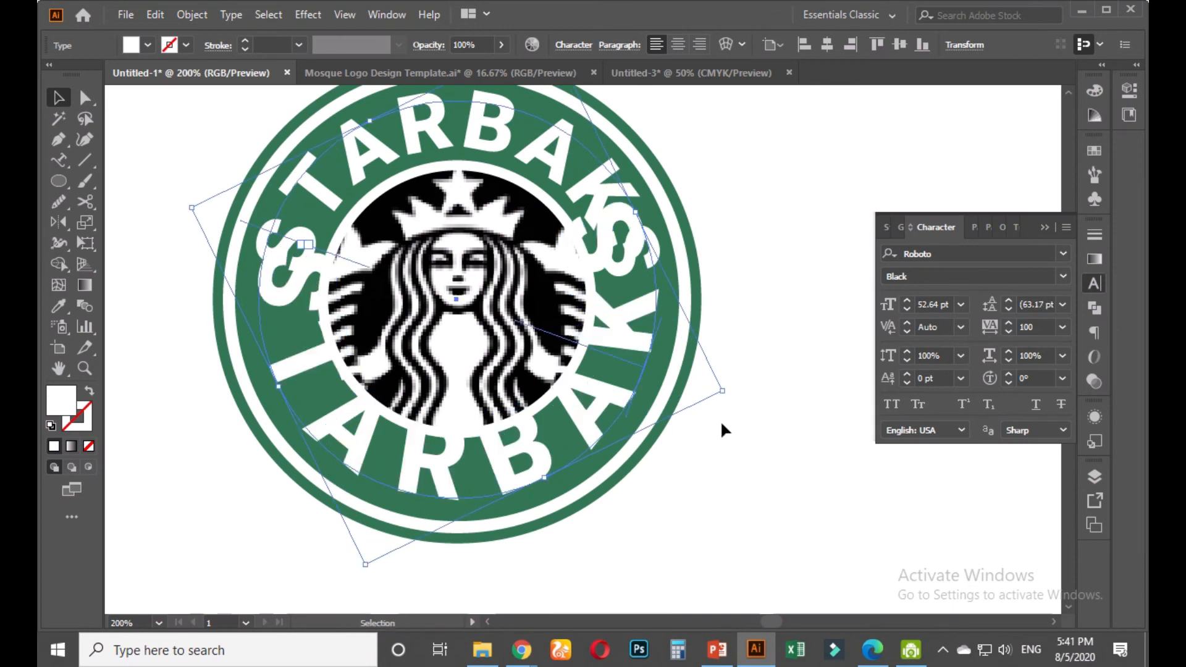
{"action": "key", "text": "Down"}
{"action": "key", "text": "Down"}
{"action": "key", "text": "Down"}
{"action": "key", "text": "Down"}
{"action": "key", "text": "Down"}
{"action": "key", "text": "Down"}
{"action": "key", "text": "Down"}
{"action": "key", "text": "Down"}
{"action": "key", "text": "Down"}
{"action": "key", "text": "Down"}
{"action": "key", "text": "Down"}
{"action": "key", "text": "Down"}
{"action": "key", "text": "Down"}
{"action": "key", "text": "Down"}
{"action": "key", "text": "Down"}
{"action": "key", "text": "Down"}
{"action": "key", "text": "Down"}
{"action": "key", "text": "Down"}
{"action": "key", "text": "Down"}
{"action": "key", "text": "Down"}
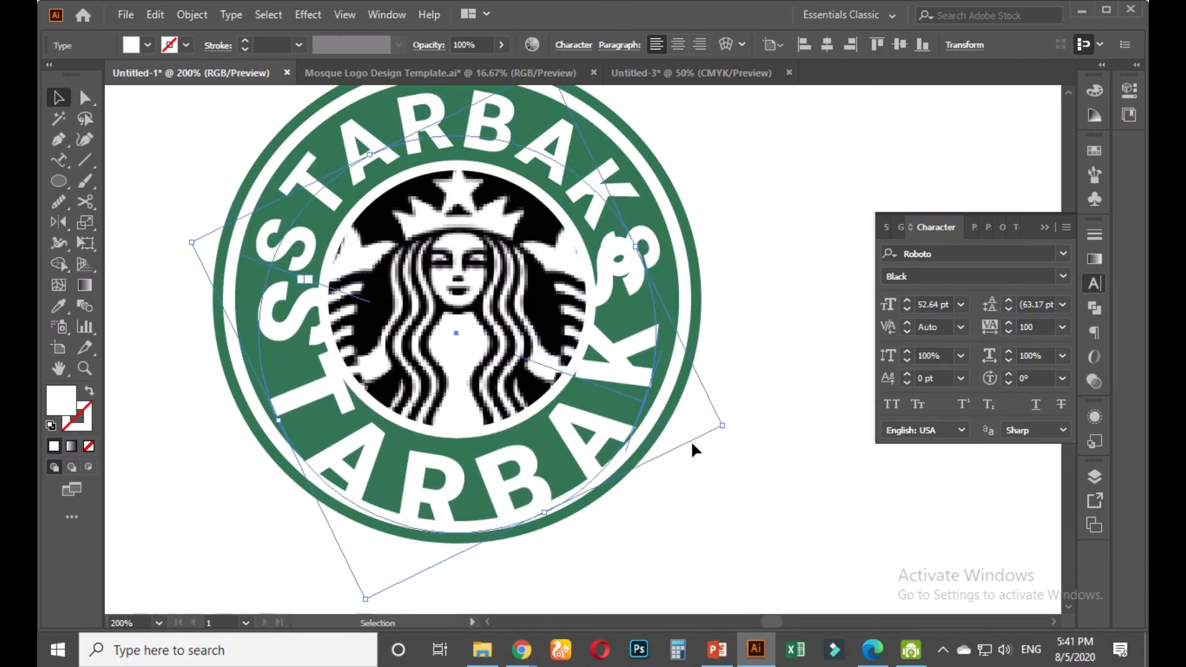
{"action": "key", "text": "Up"}
{"action": "key", "text": "Up"}
Undo the enlargement, nudges and inward flip of the lower STARBAKS text and select the restored copy
{"action": "scroll", "coordinate": [672, 469], "scroll_direction": "down", "scroll_amount": 1}
{"action": "key", "text": "a"}
{"action": "key", "text": "ctrl+z"}
{"action": "key", "text": "ctrl+z"}
{"action": "key", "text": "ctrl+z"}
{"action": "key", "text": "ctrl+z"}
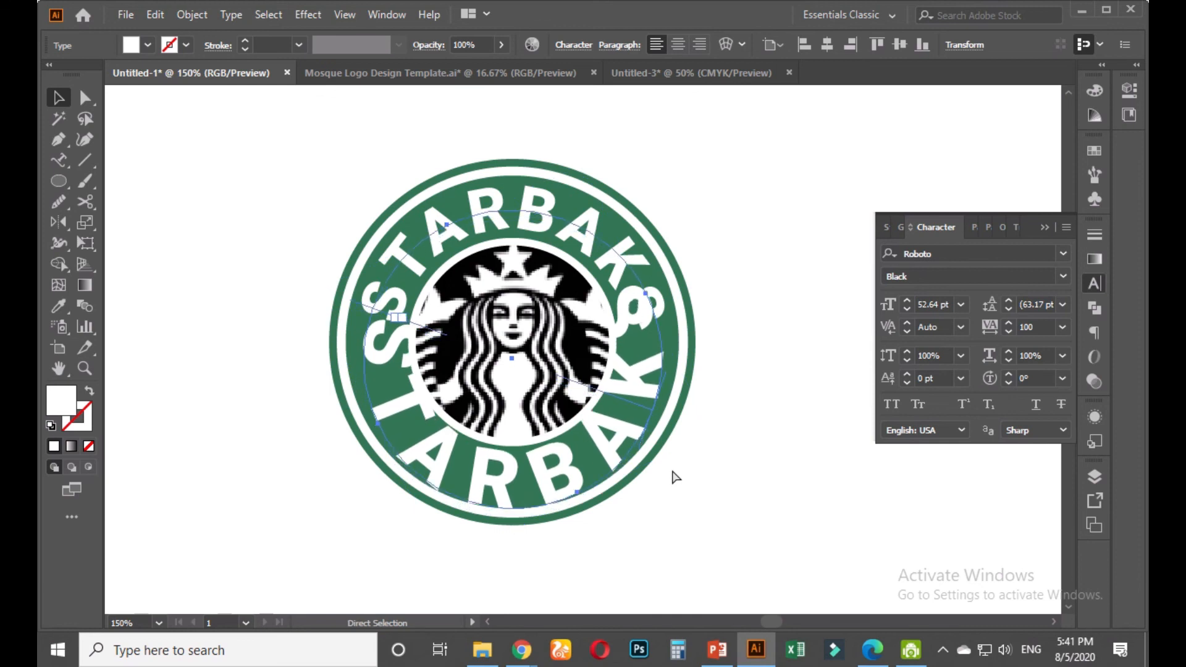
{"action": "key", "text": "Delete"}
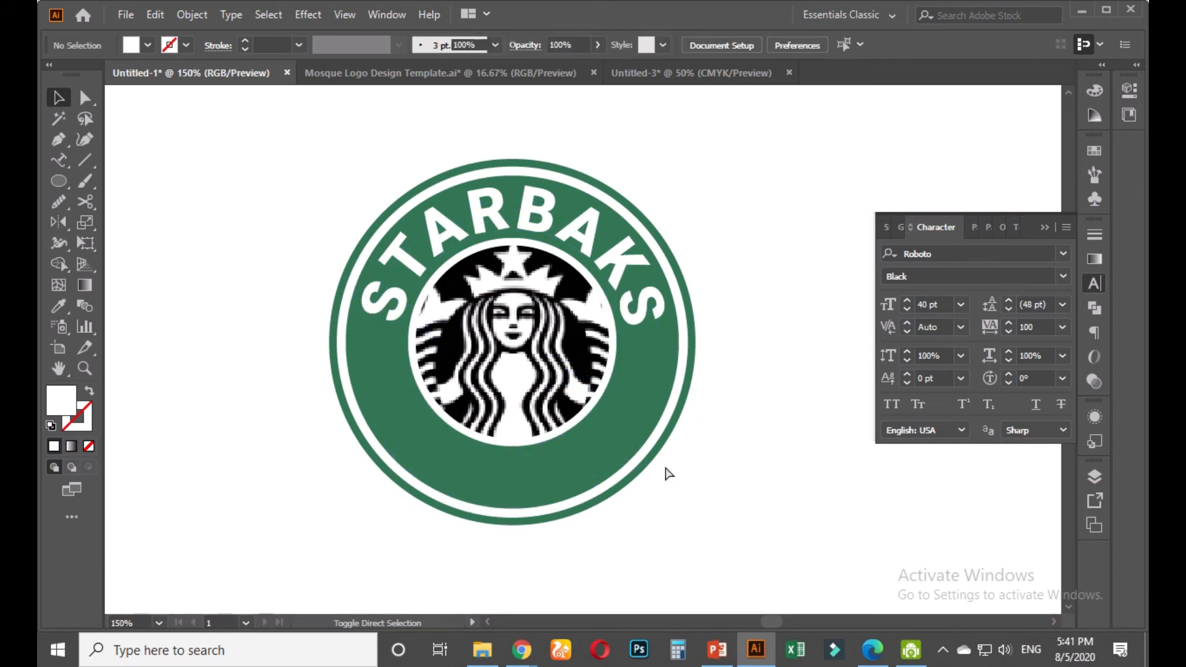
{"action": "key", "text": "ctrl+z"}
{"action": "left_click_drag", "start_coordinate": [595, 458], "coordinate": [532, 469]}
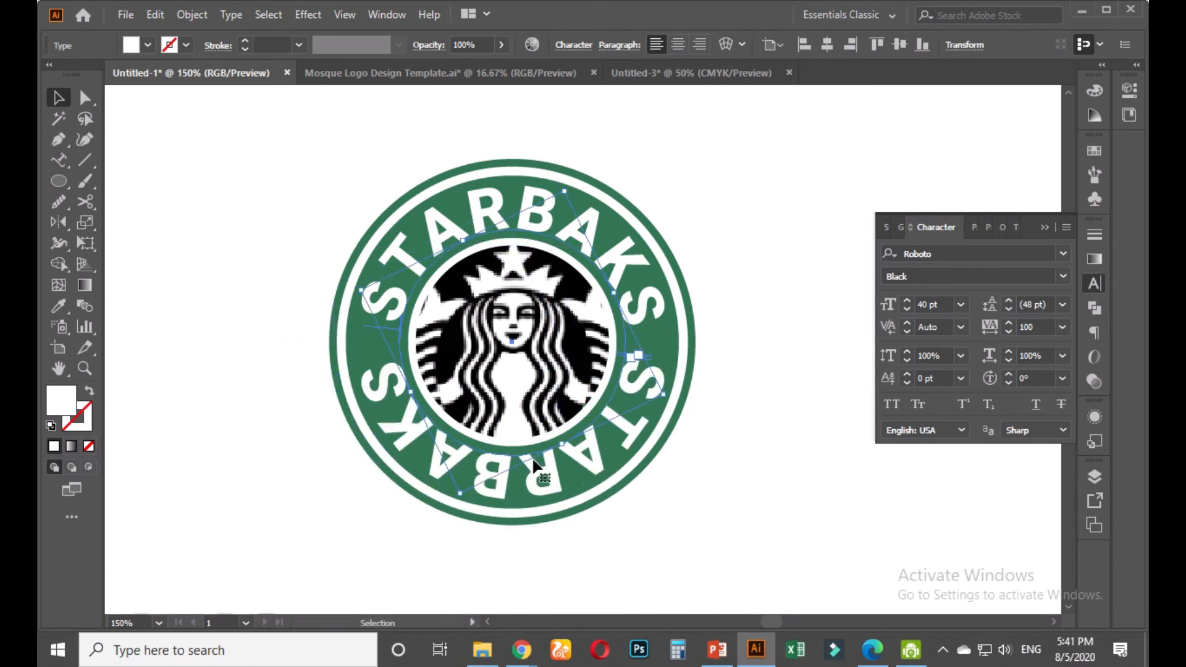
{"action": "scroll", "coordinate": [653, 419], "scroll_direction": "up", "scroll_amount": 1}
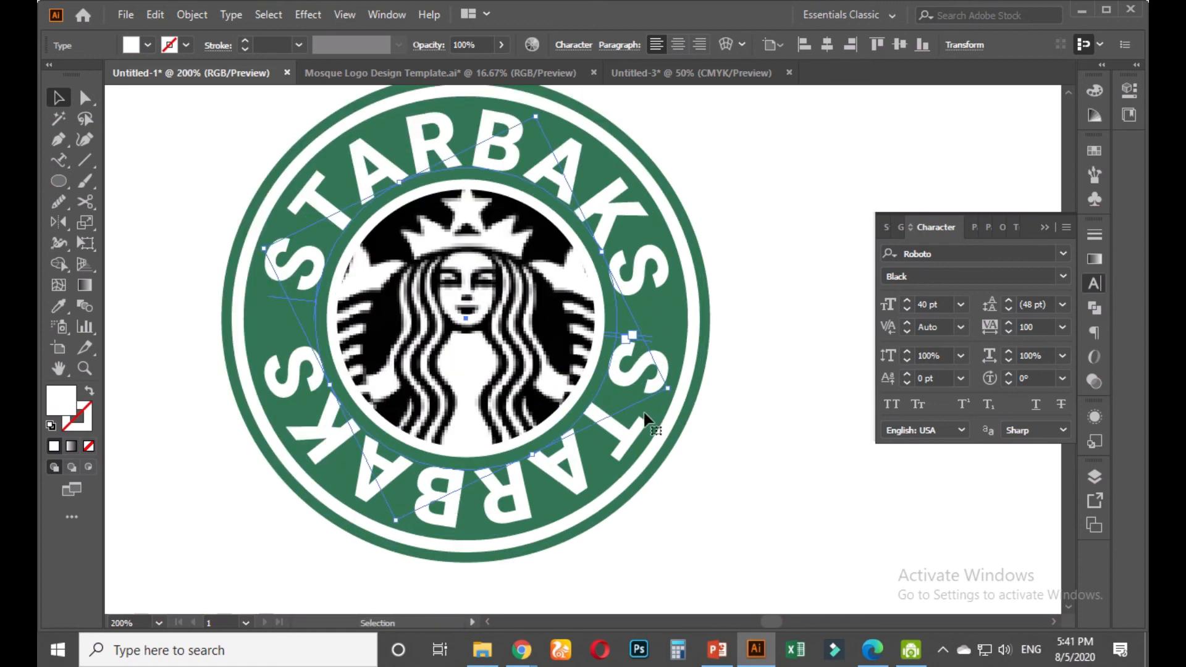
{"action": "left_click_drag", "start_coordinate": [628, 341], "coordinate": [576, 335]}
{"action": "left_click", "coordinate": [577, 335]}
{"action": "left_click", "coordinate": [618, 358]}
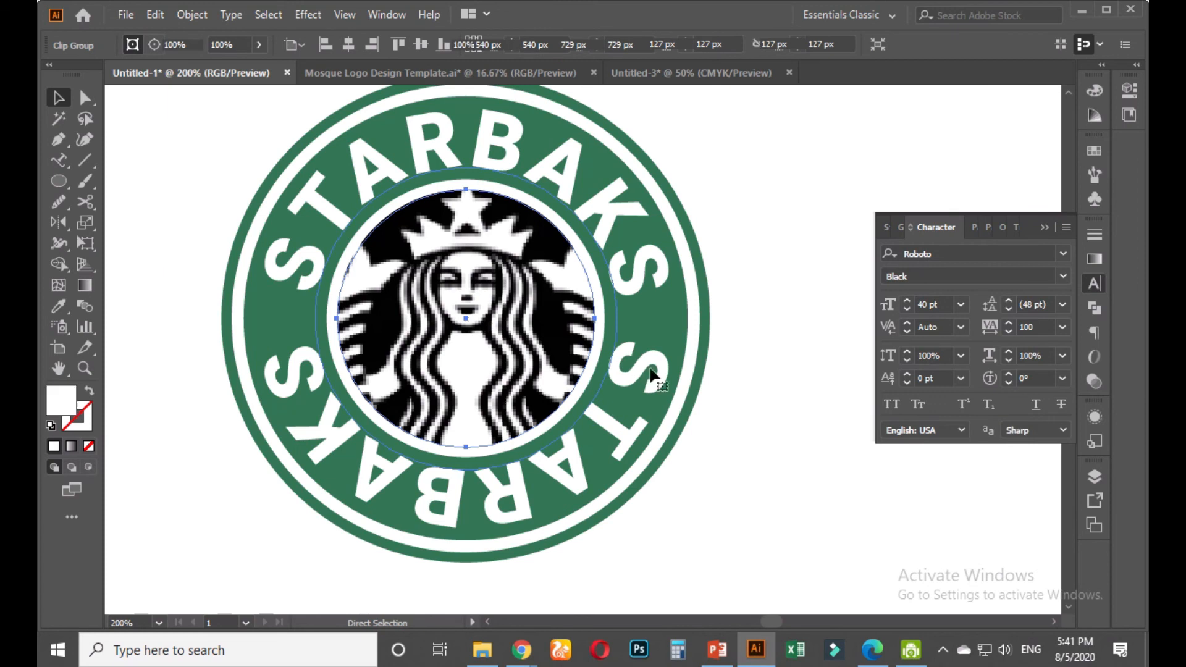
{"action": "left_click", "coordinate": [735, 380]}
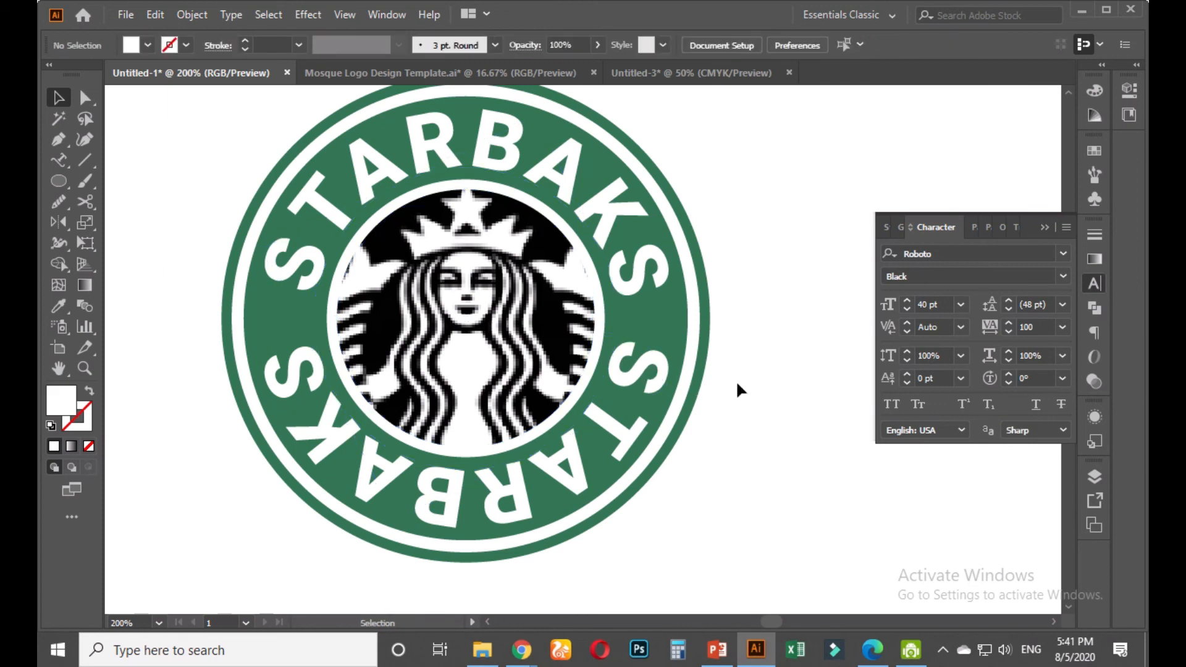
{"action": "left_click", "coordinate": [662, 369]}
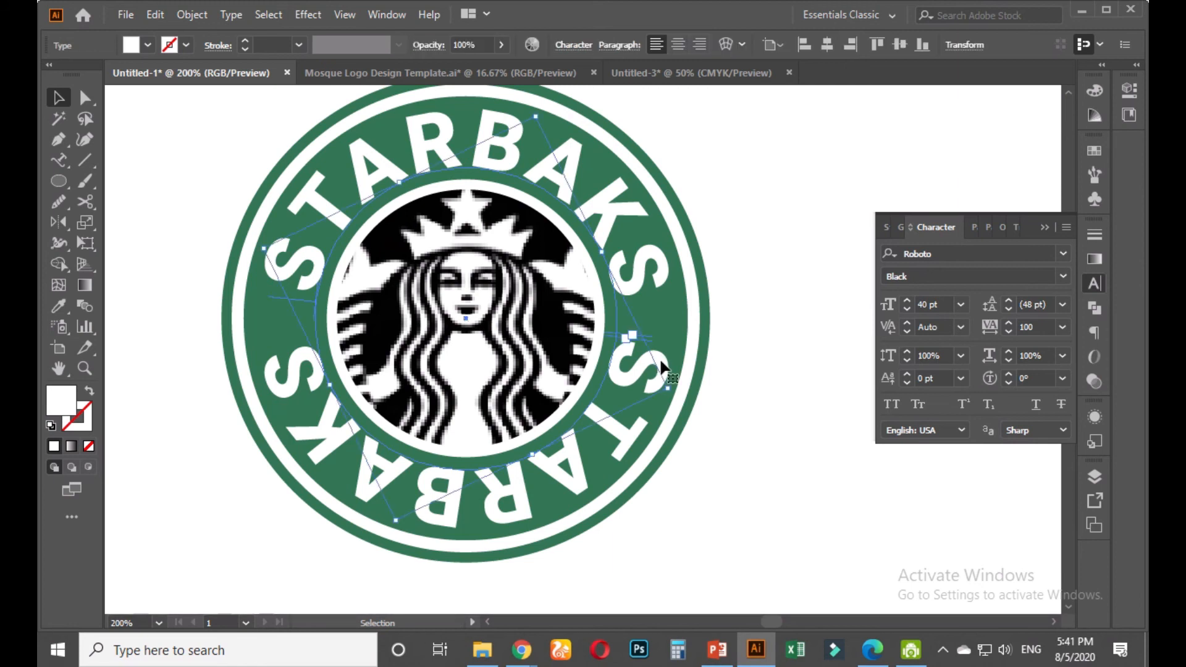
{"action": "left_click_drag", "start_coordinate": [679, 380], "coordinate": [344, 501]}
{"action": "scroll", "coordinate": [639, 487], "scroll_direction": "down", "scroll_amount": 2}
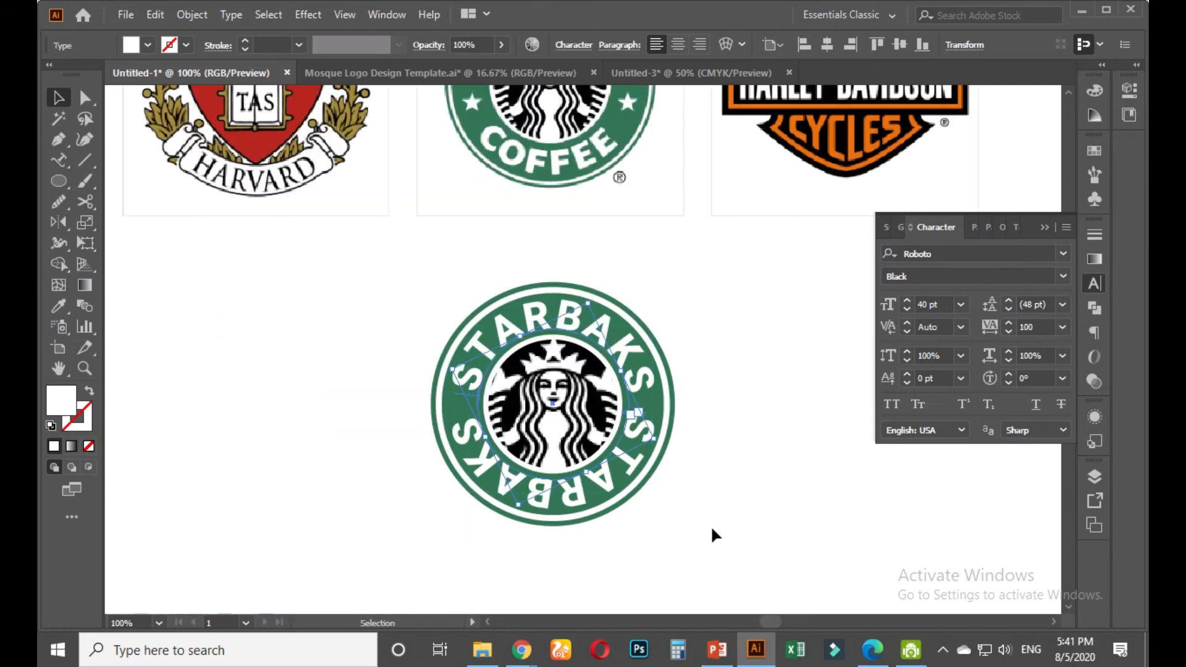
Move the lower STARBAKS text beside the emblem and color it green by sampling the emblem's ring
{"action": "left_click_drag", "start_coordinate": [710, 528], "coordinate": [469, 488]}
{"action": "left_click_drag", "start_coordinate": [399, 447], "coordinate": [626, 448]}
{"action": "left_click", "coordinate": [59, 306]}
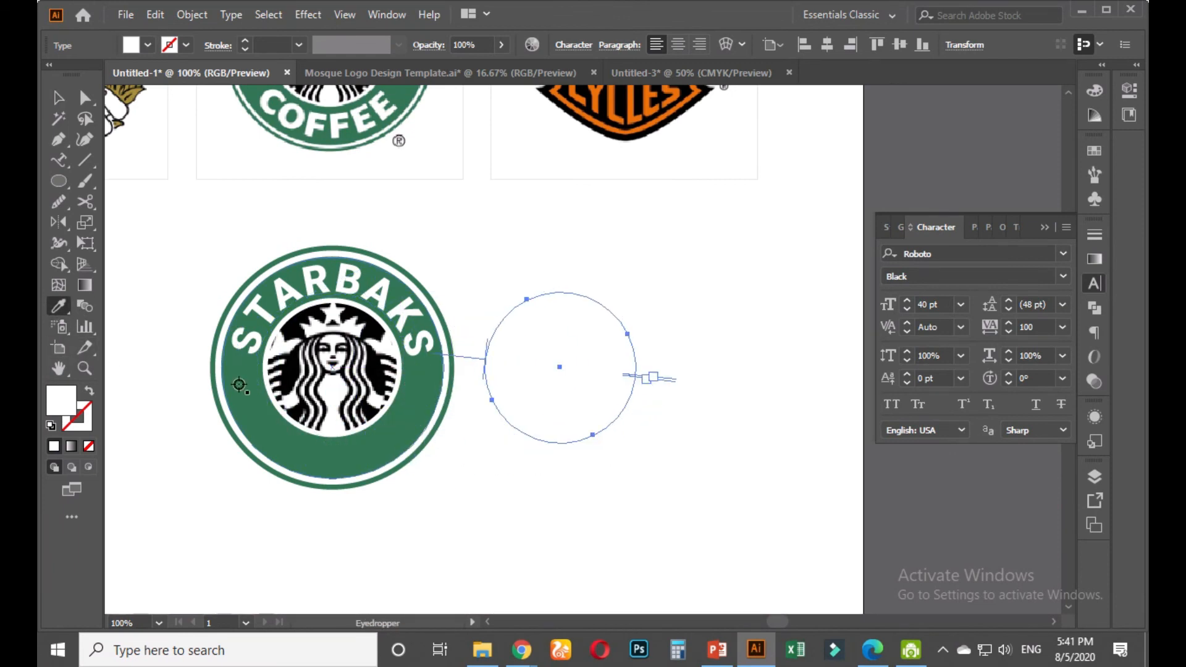
{"action": "left_click", "coordinate": [238, 384]}
{"action": "left_click", "coordinate": [59, 98]}
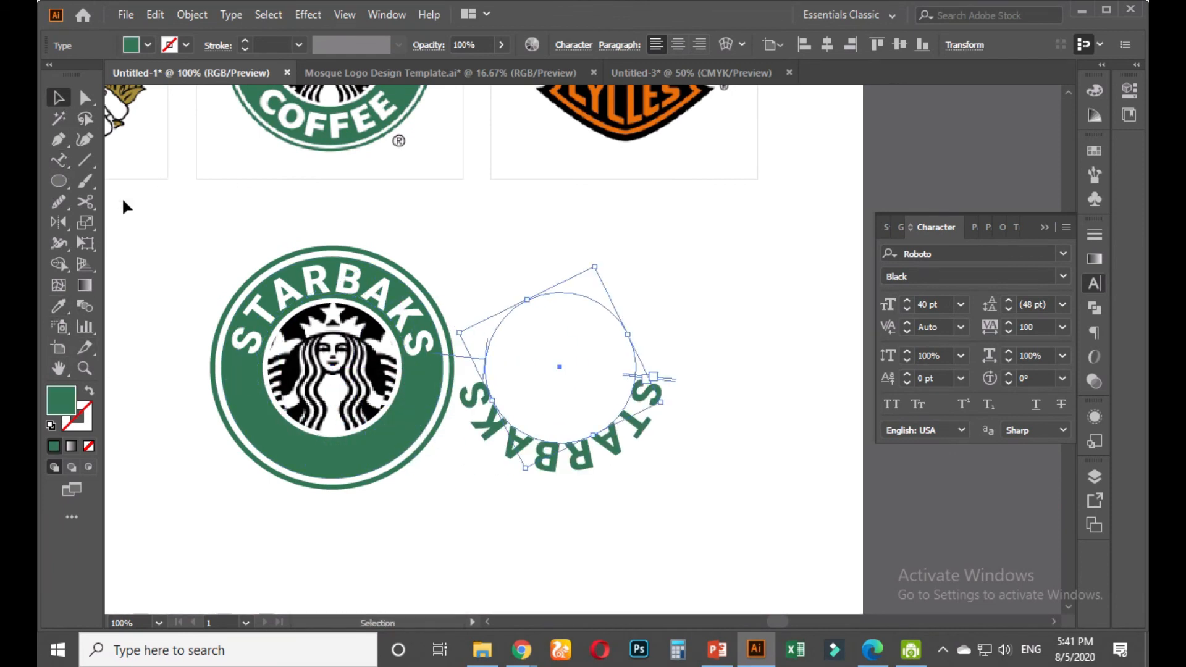
Preview reflecting the green STARBAKS text across the horizontal axis and cancel the reflection
{"action": "double_click", "coordinate": [59, 222]}
{"action": "left_click", "coordinate": [837, 164]}
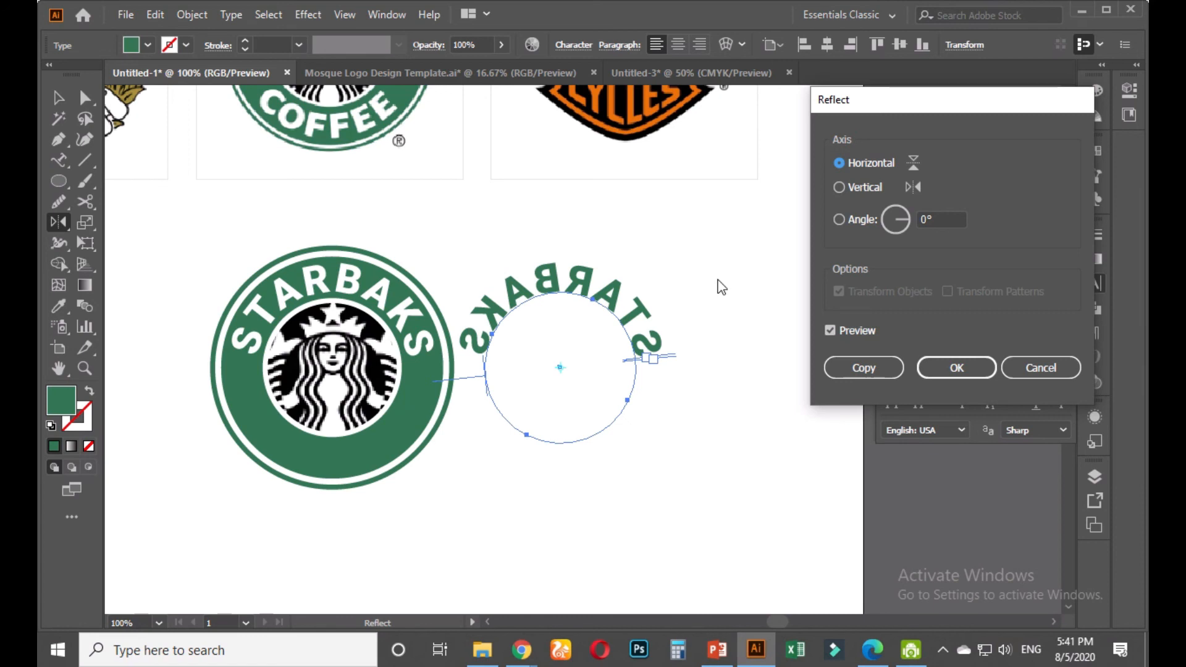
{"action": "left_click", "coordinate": [1049, 368]}
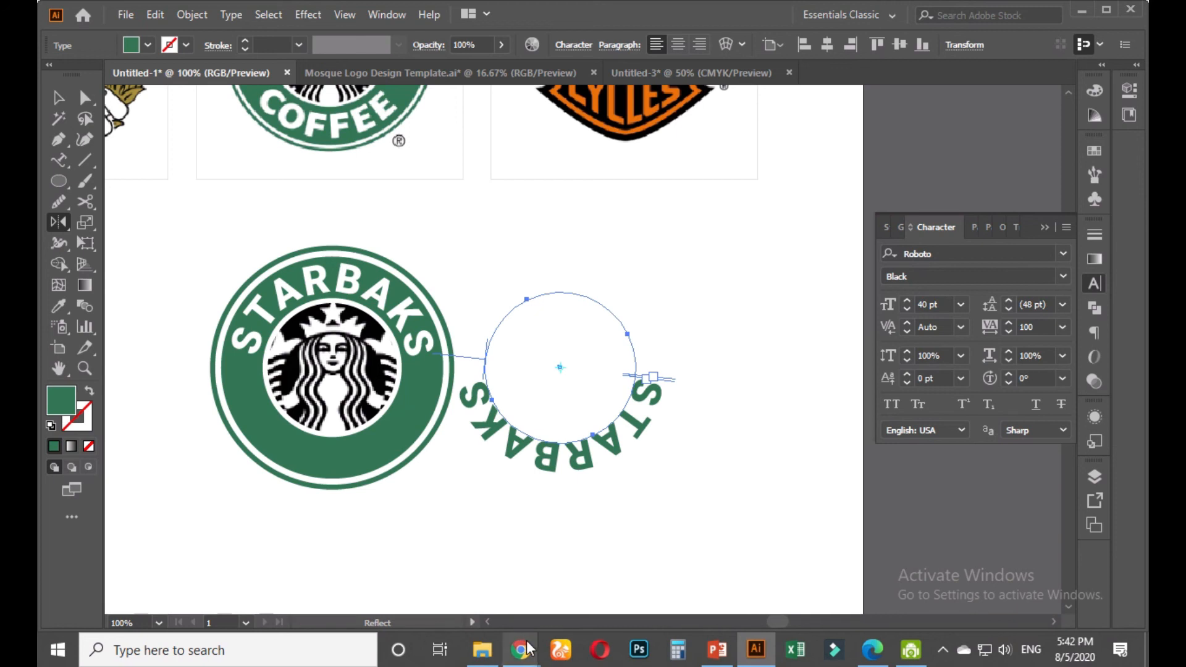
Recolor the green STARBAKS text white with the Eyedropper and move it back onto the emblem's lower ring
{"action": "left_click", "coordinate": [50, 103]}
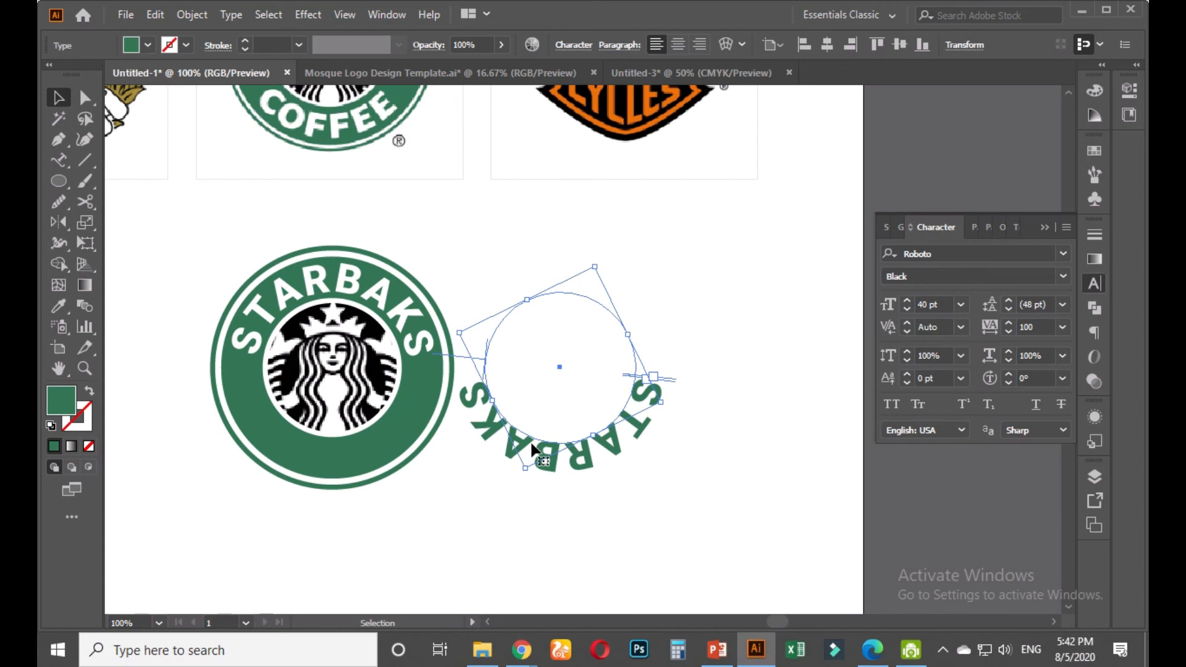
{"action": "left_click_drag", "start_coordinate": [533, 449], "coordinate": [305, 435]}
{"action": "key", "text": "ctrl+z"}
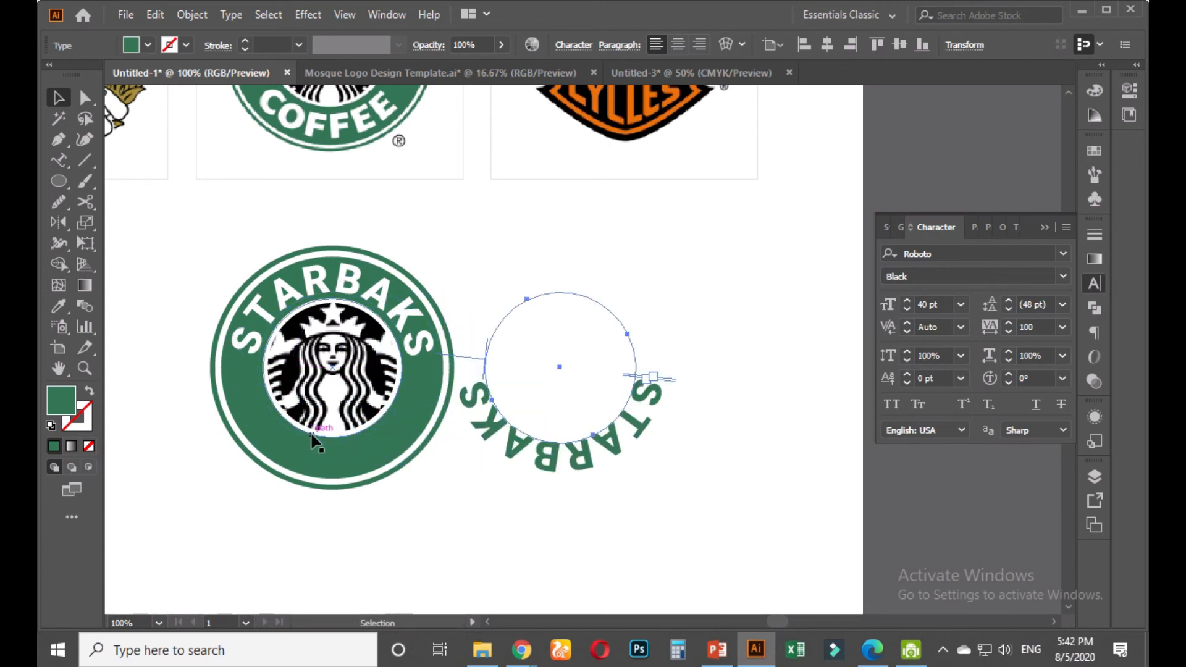
{"action": "key", "text": "i"}
{"action": "left_click", "coordinate": [98, 147]}
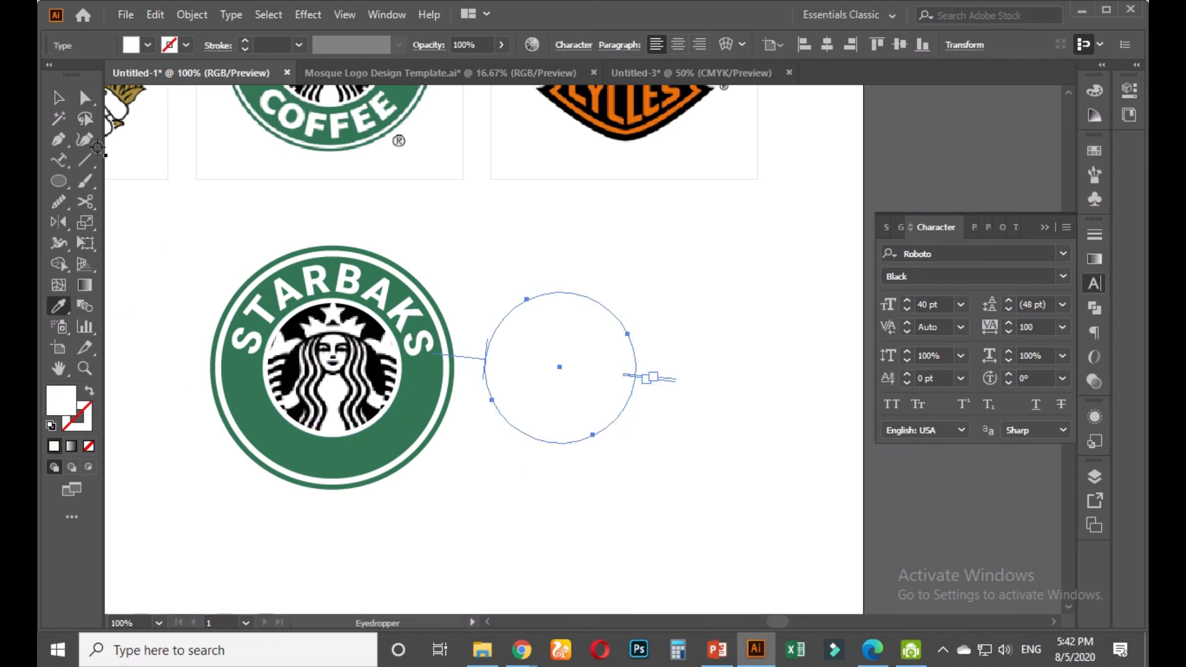
{"action": "left_click", "coordinate": [58, 98]}
{"action": "left_click_drag", "start_coordinate": [553, 442], "coordinate": [321, 461]}
{"action": "scroll", "coordinate": [298, 440], "scroll_direction": "up", "scroll_amount": 1}
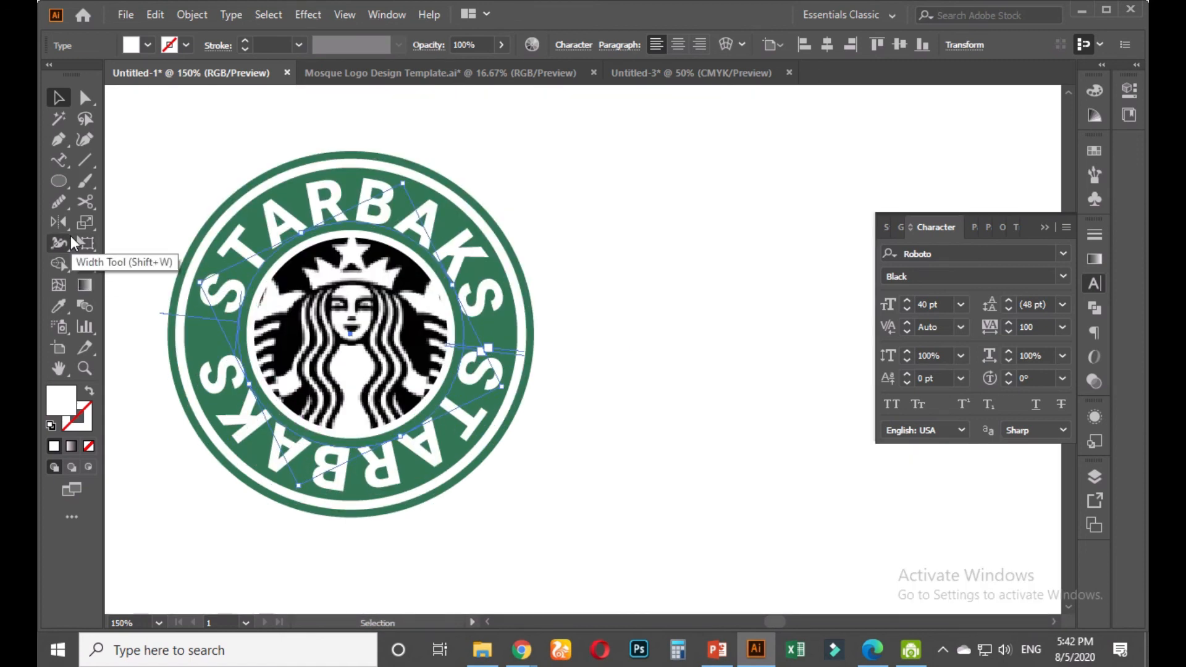
Replace the lower STARBAKS text with COFFE using the Type on a Path tool
{"action": "left_click", "coordinate": [61, 165]}
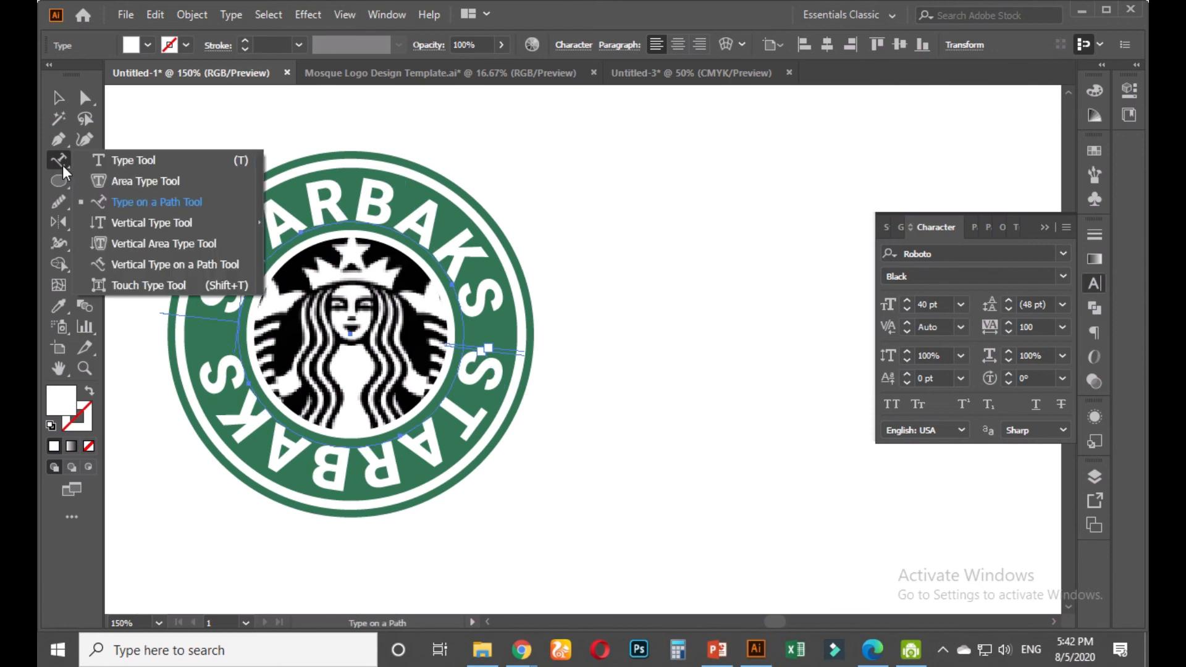
{"action": "left_click", "coordinate": [62, 165]}
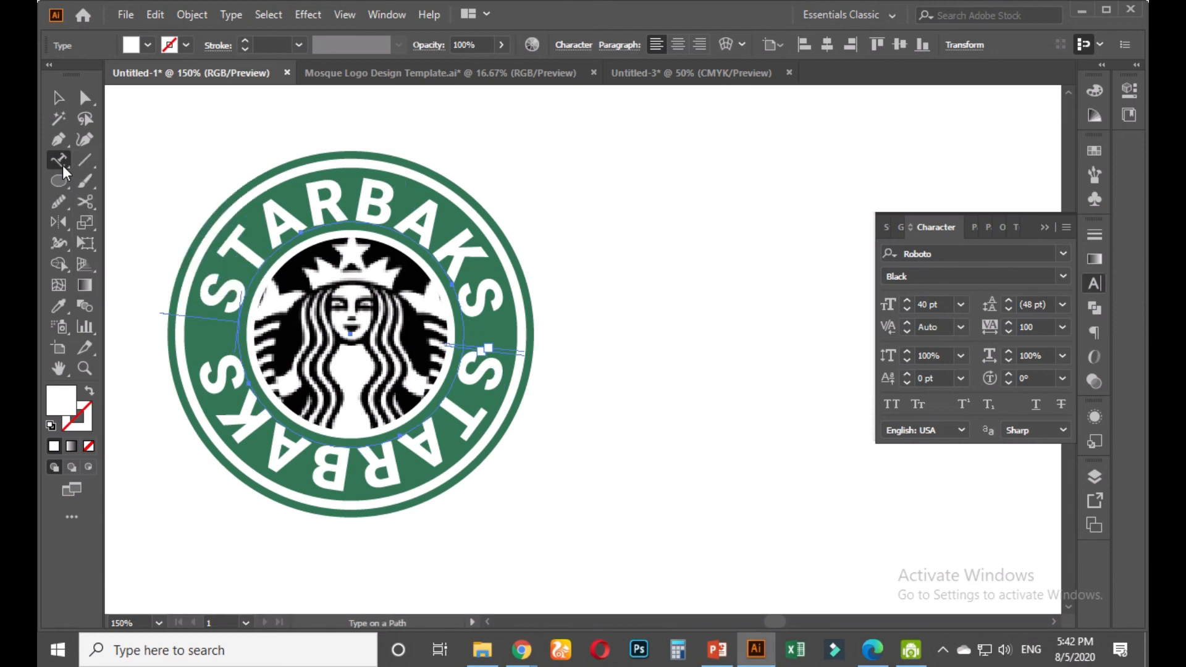
{"action": "left_click", "coordinate": [348, 467]}
{"action": "key", "text": "ctrl+a"}
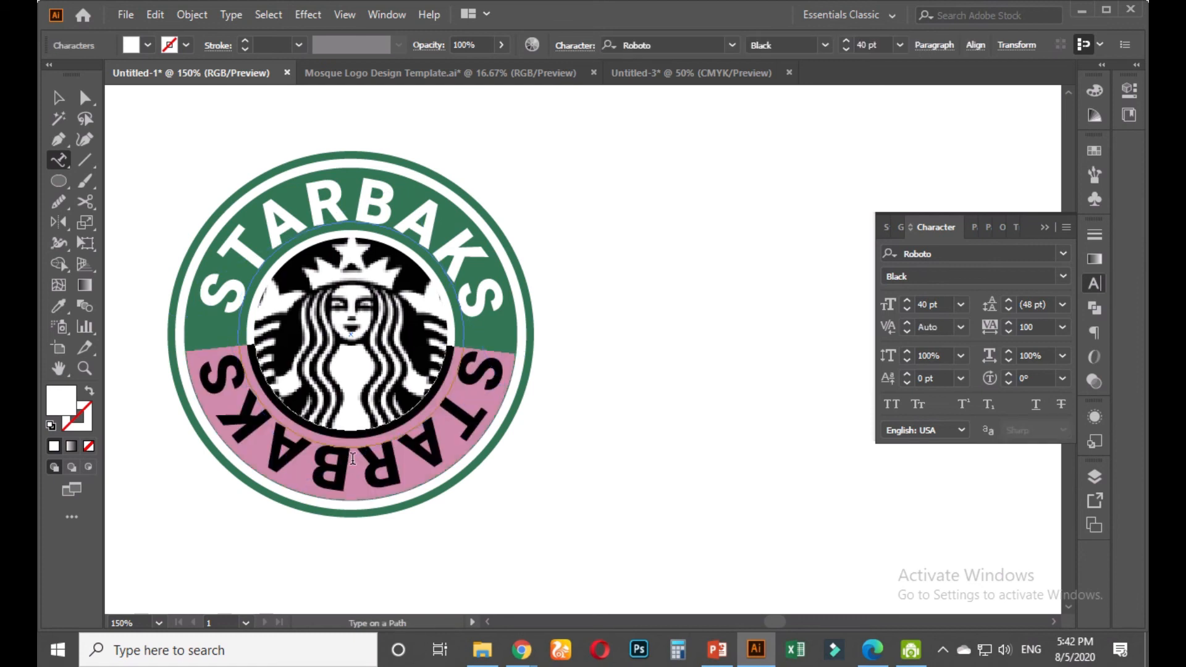
{"action": "type", "text": "COF"}
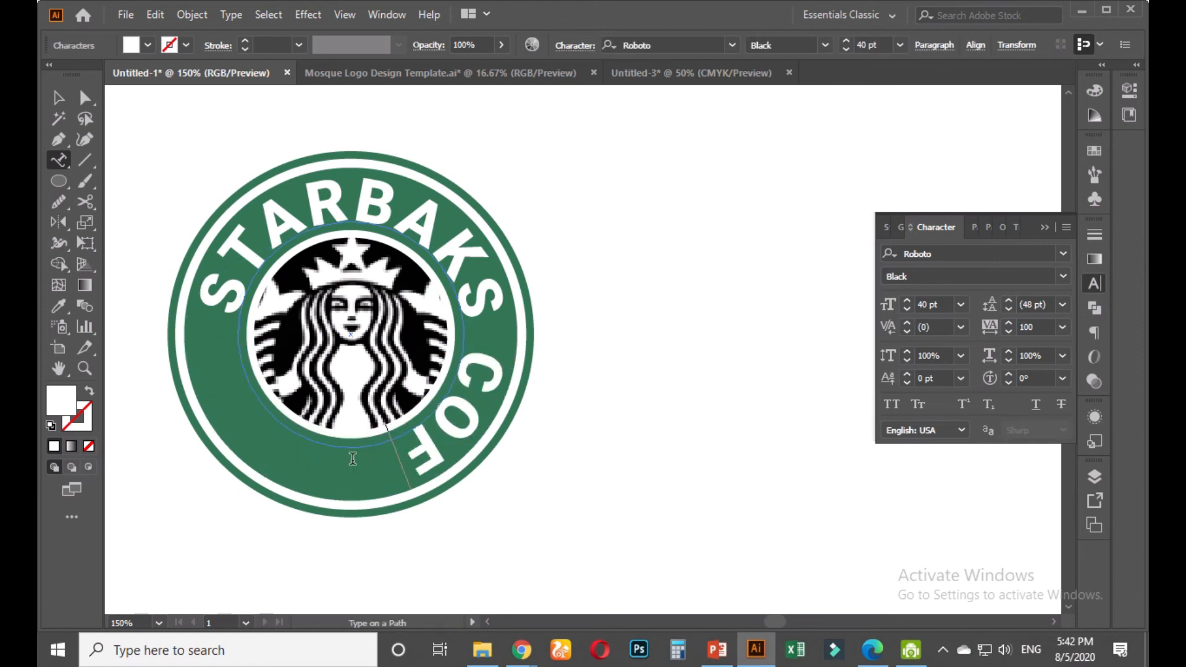
{"action": "type", "text": "FEE"}
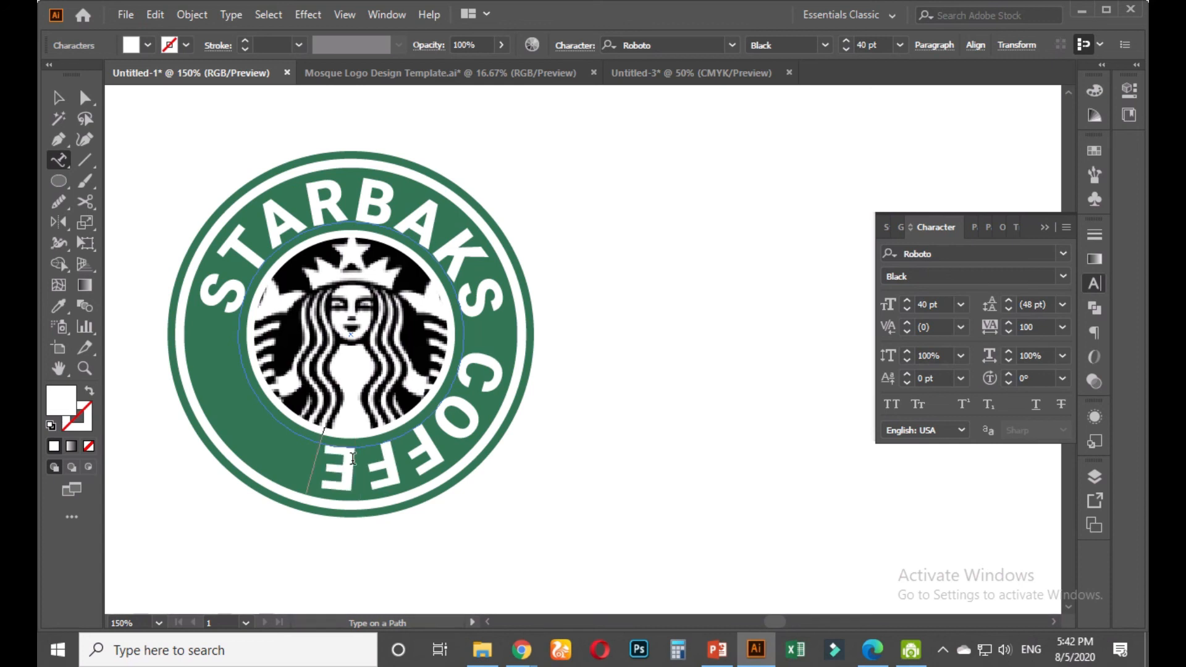
{"action": "left_click", "coordinate": [59, 98]}
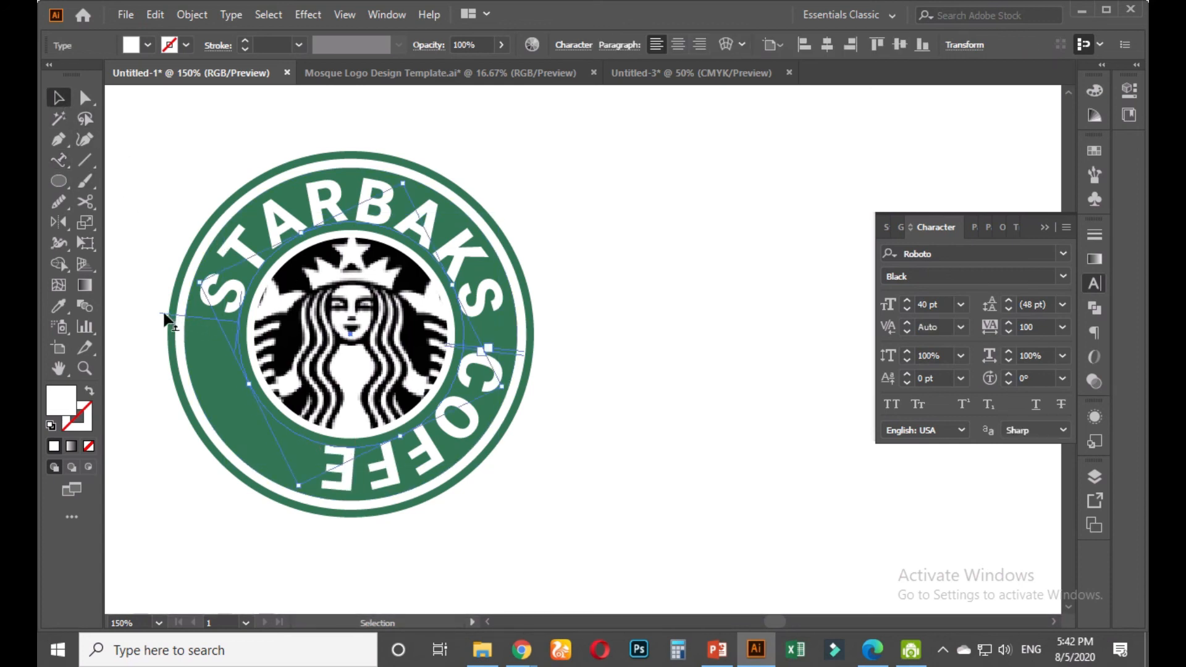
Flip the COFFE text to the inside of its path so it reads upright and position it on the emblem's lower ring
{"action": "left_click_drag", "start_coordinate": [163, 313], "coordinate": [246, 324]}
{"action": "left_click_drag", "start_coordinate": [509, 390], "coordinate": [141, 338]}
{"action": "left_click_drag", "start_coordinate": [397, 450], "coordinate": [392, 494]}
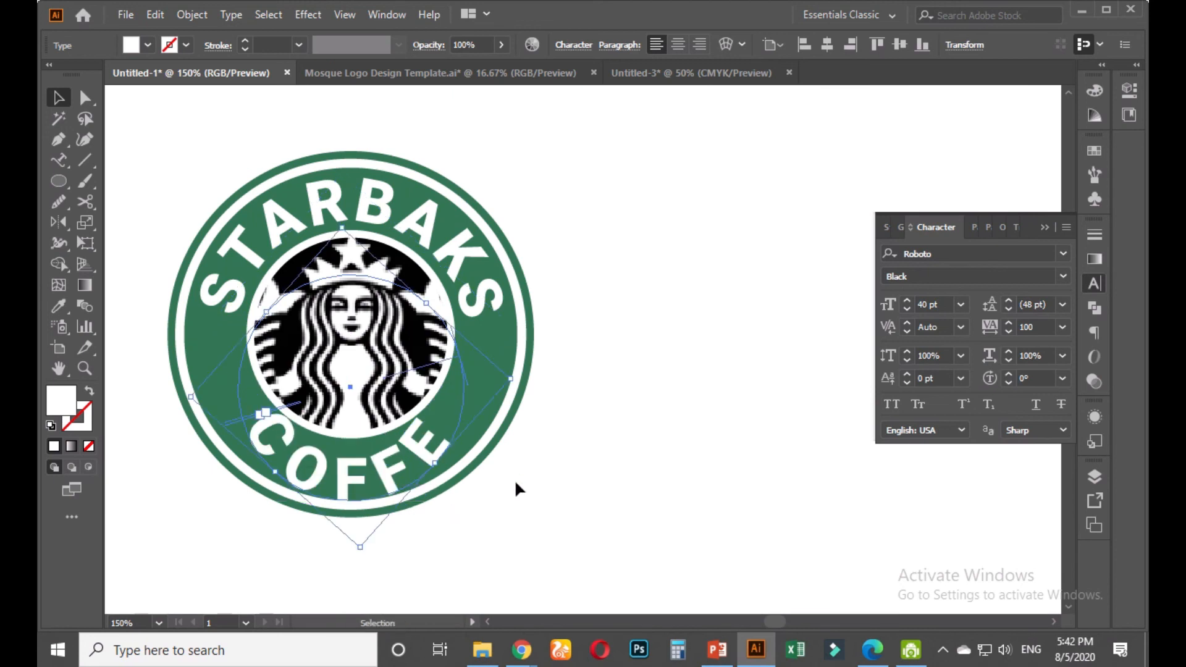
{"action": "left_click", "coordinate": [515, 484]}
{"action": "scroll", "coordinate": [426, 479], "scroll_direction": "up", "scroll_amount": 1}
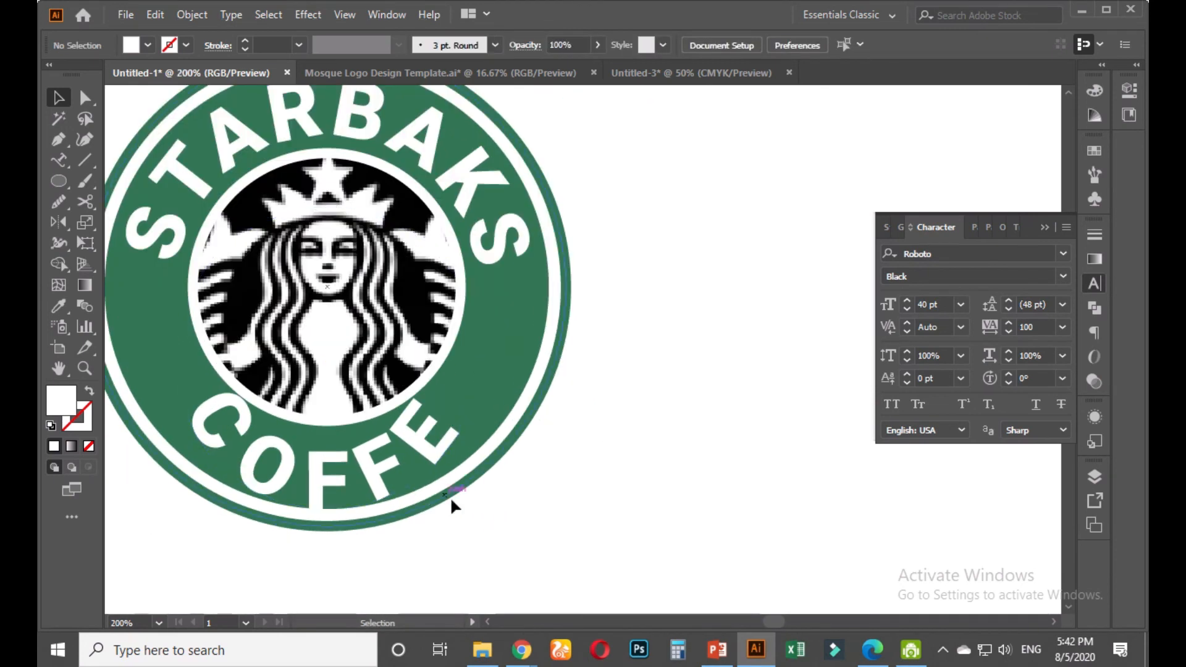
{"action": "left_click", "coordinate": [487, 499]}
{"action": "key", "text": "Up"}
{"action": "key", "text": "Up"}
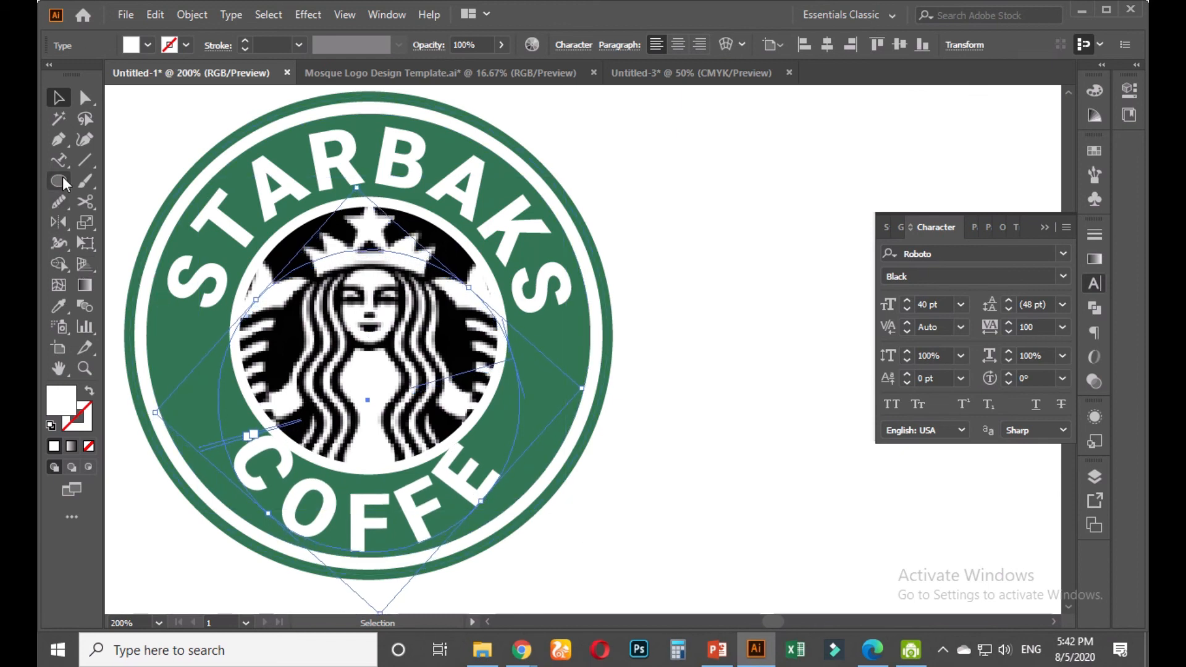
Try adjusting the final E of COFFE with the Touch Type tool and undo the widening
{"action": "left_click_drag", "start_coordinate": [62, 164], "coordinate": [148, 284]}
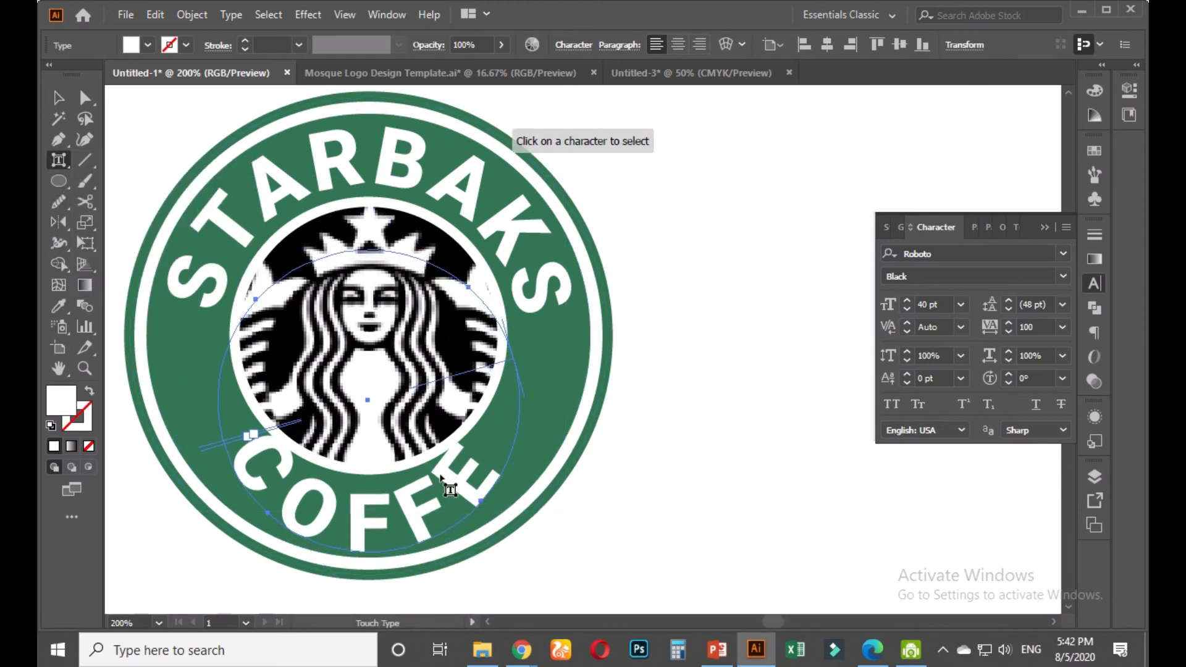
{"action": "left_click", "coordinate": [464, 467]}
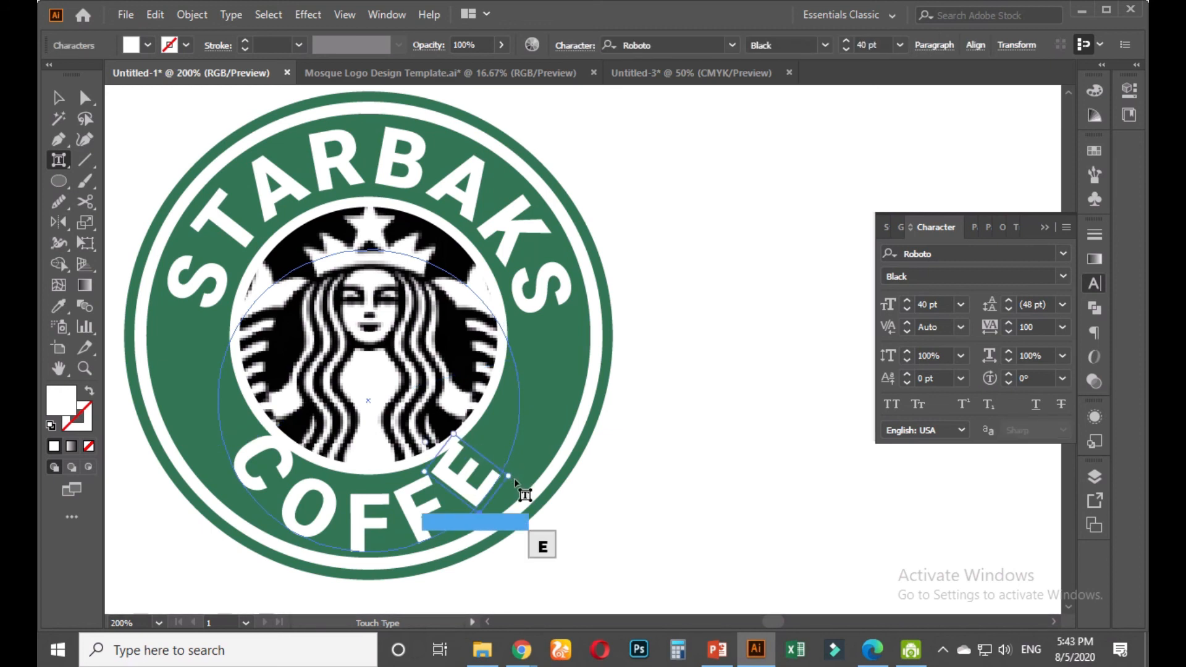
{"action": "left_click_drag", "start_coordinate": [515, 477], "coordinate": [520, 475]}
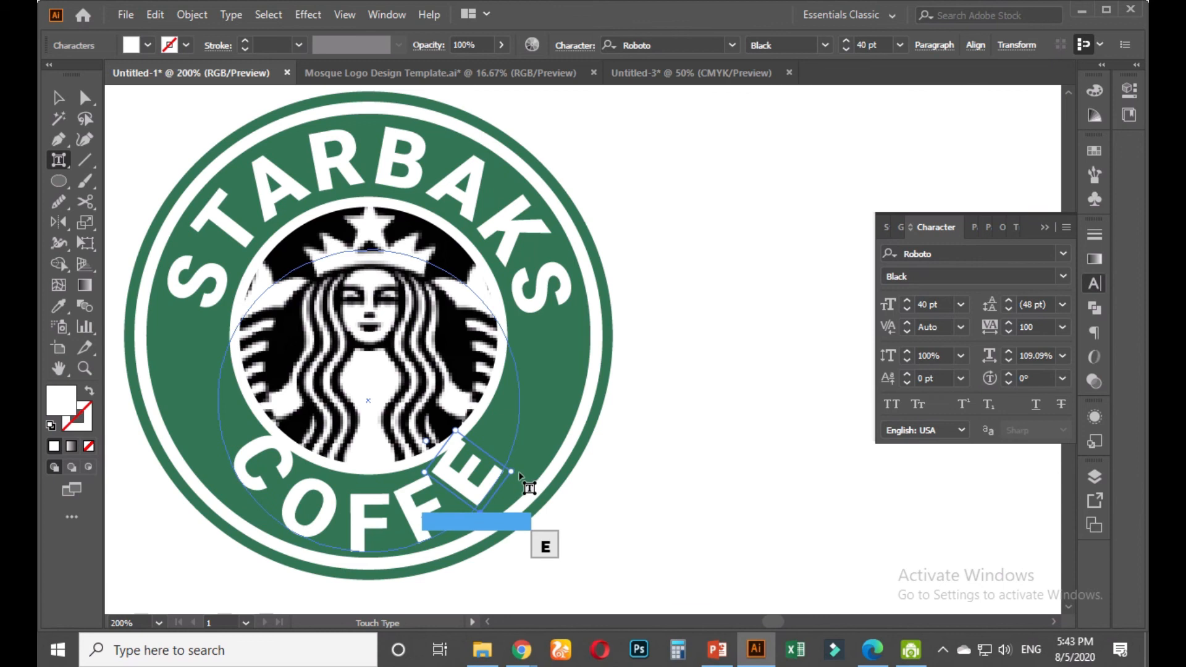
{"action": "key", "text": "ctrl+z"}
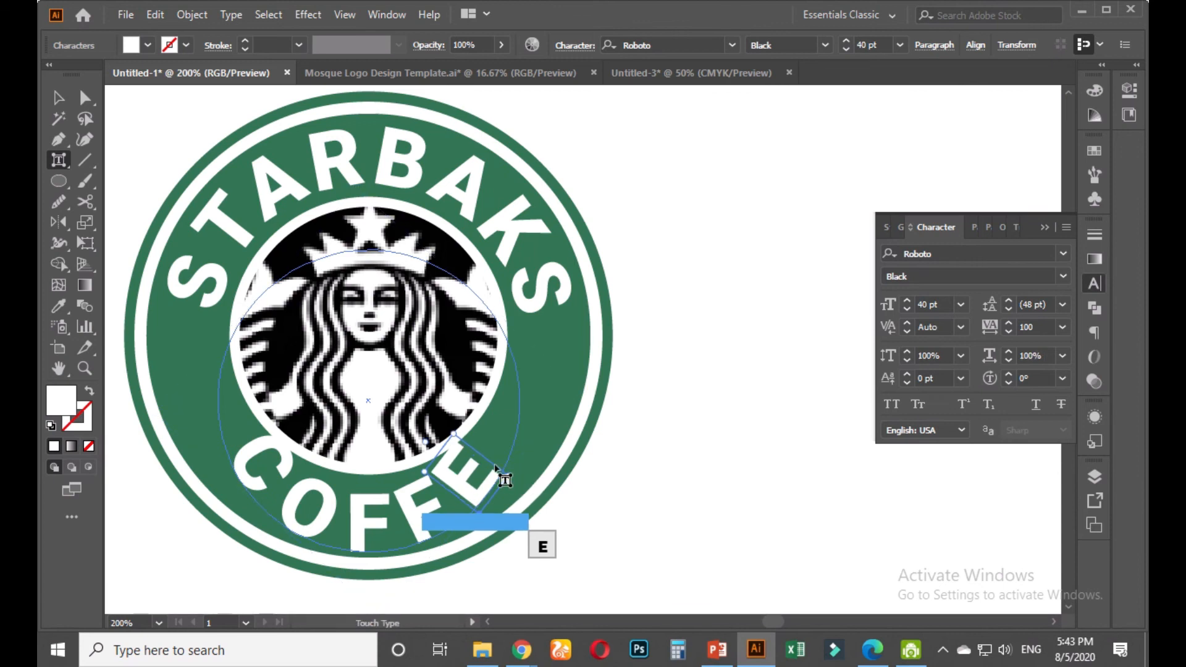
{"action": "left_click_drag", "start_coordinate": [457, 435], "coordinate": [439, 427]}
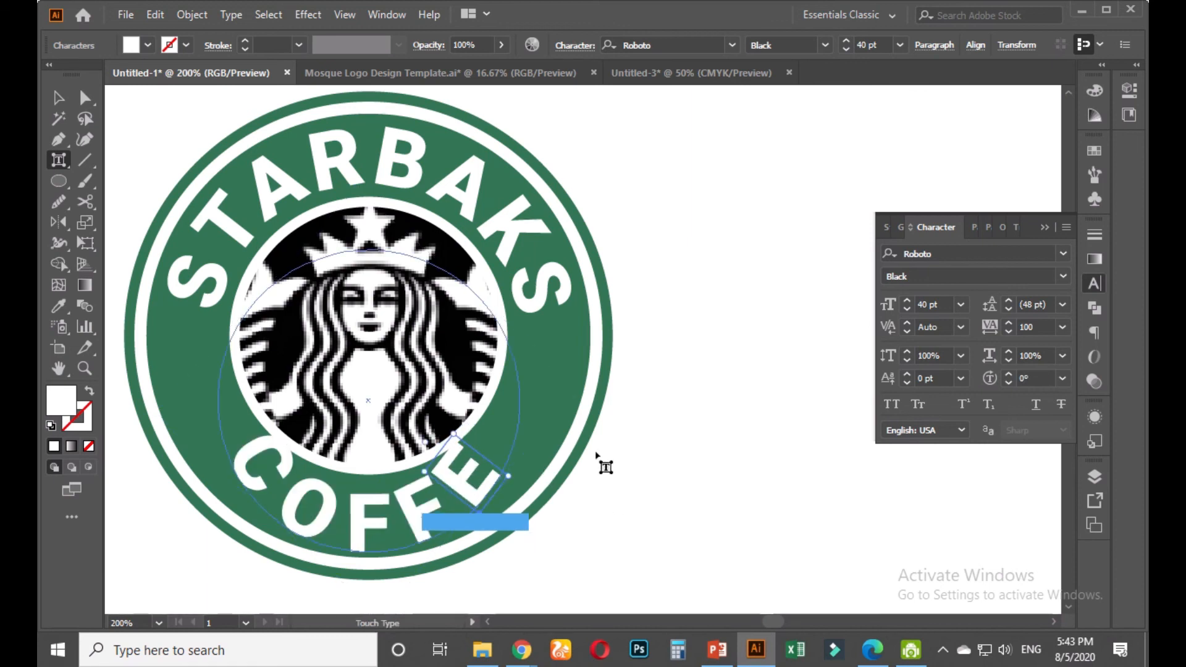
Scale the COFFE text and its path up to a font size of about 46.39 pt
{"action": "left_click", "coordinate": [59, 97]}
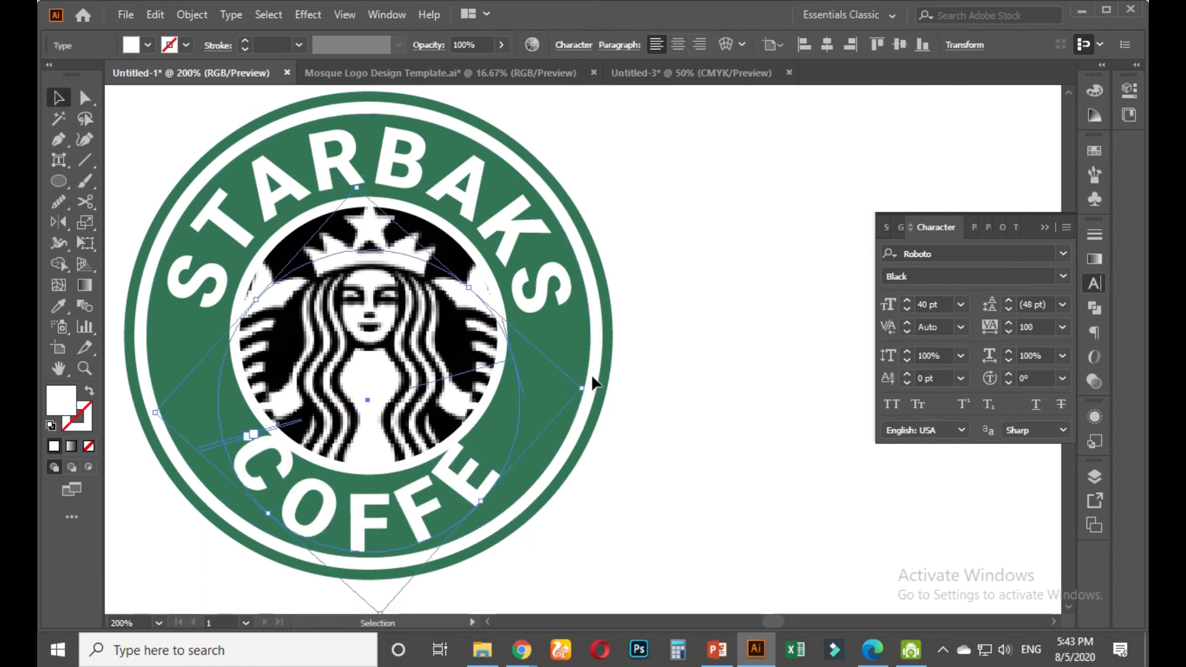
{"action": "left_click_drag", "start_coordinate": [589, 380], "coordinate": [618, 387]}
Try a tracking of 0 on the COFFE text and undo it
{"action": "left_click", "coordinate": [1062, 327]}
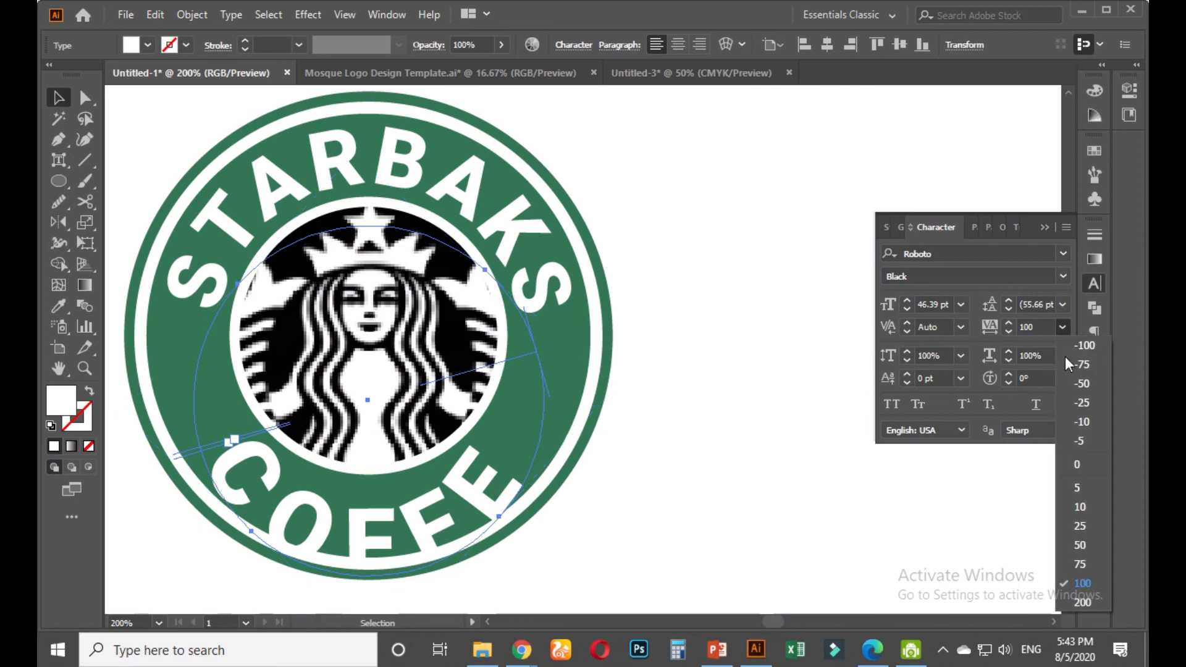
{"action": "left_click", "coordinate": [1083, 469]}
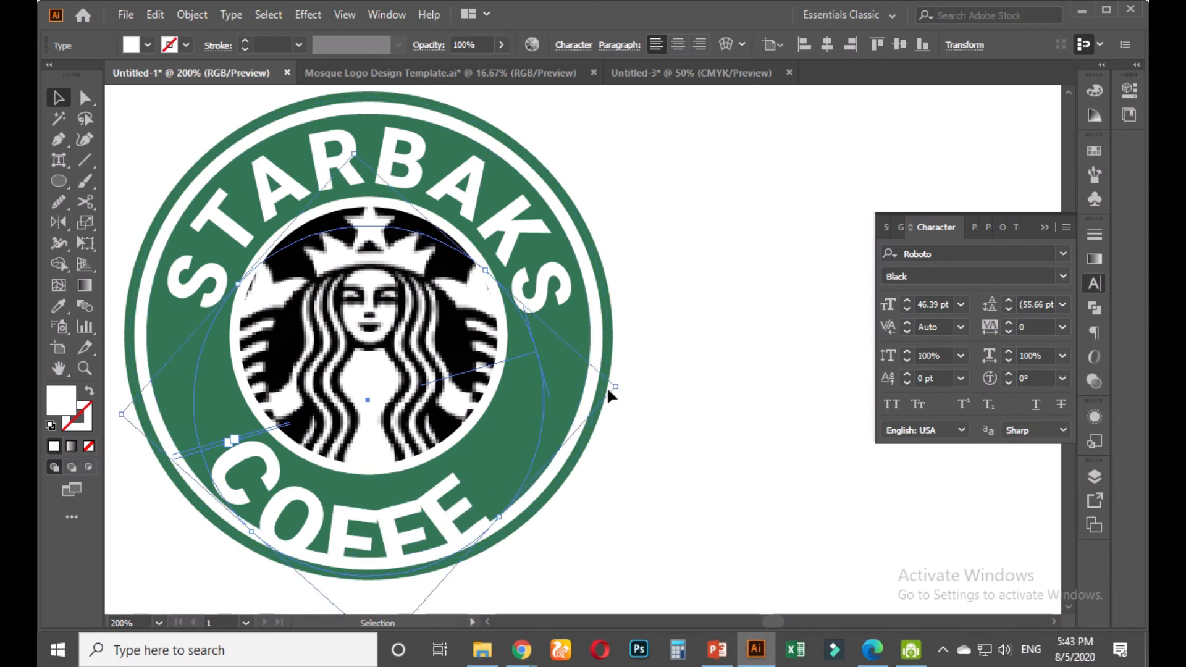
{"action": "key", "text": "ctrl+z"}
Move the enlarged COFFE text up within the green ring and deselect it
{"action": "left_click_drag", "start_coordinate": [619, 393], "coordinate": [616, 366]}
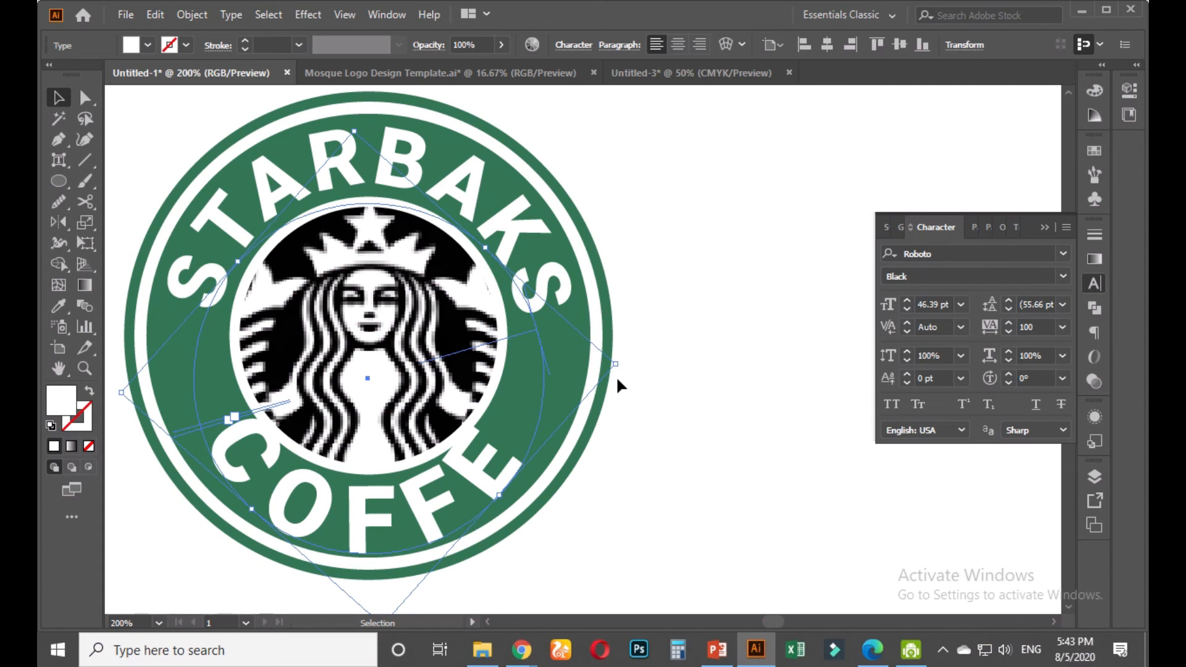
{"action": "left_click", "coordinate": [627, 455]}
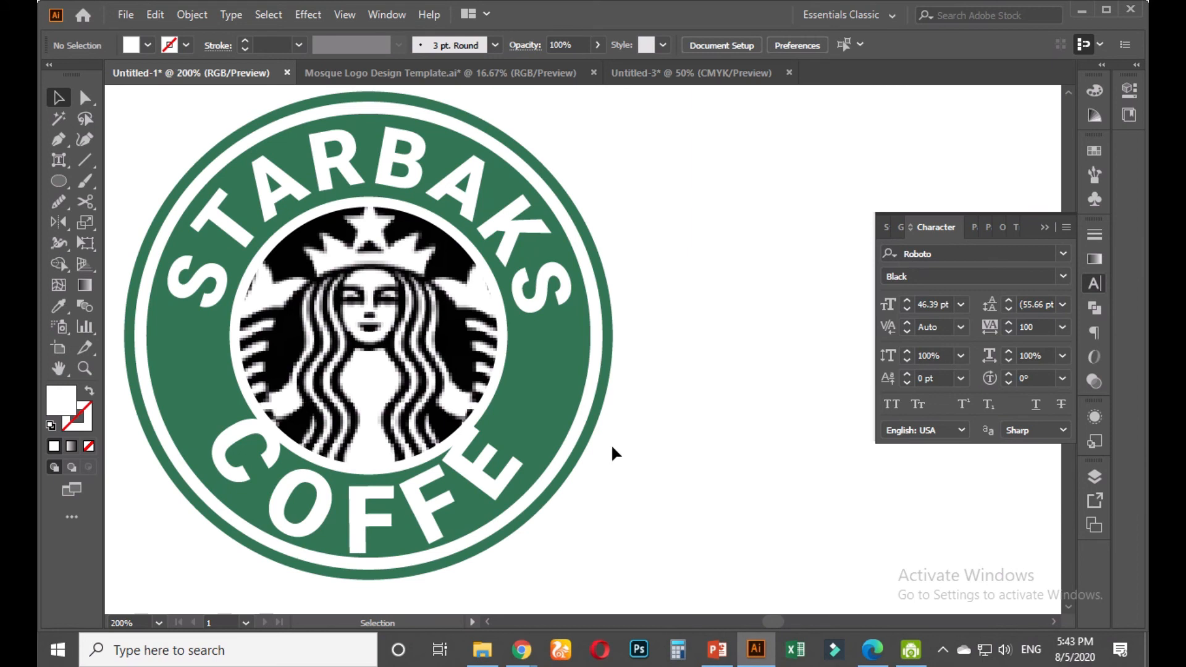
Place a copy of the COFFE text beside the emblem and color it green by sampling the ring with the Eyedropper
{"action": "left_click", "coordinate": [488, 498]}
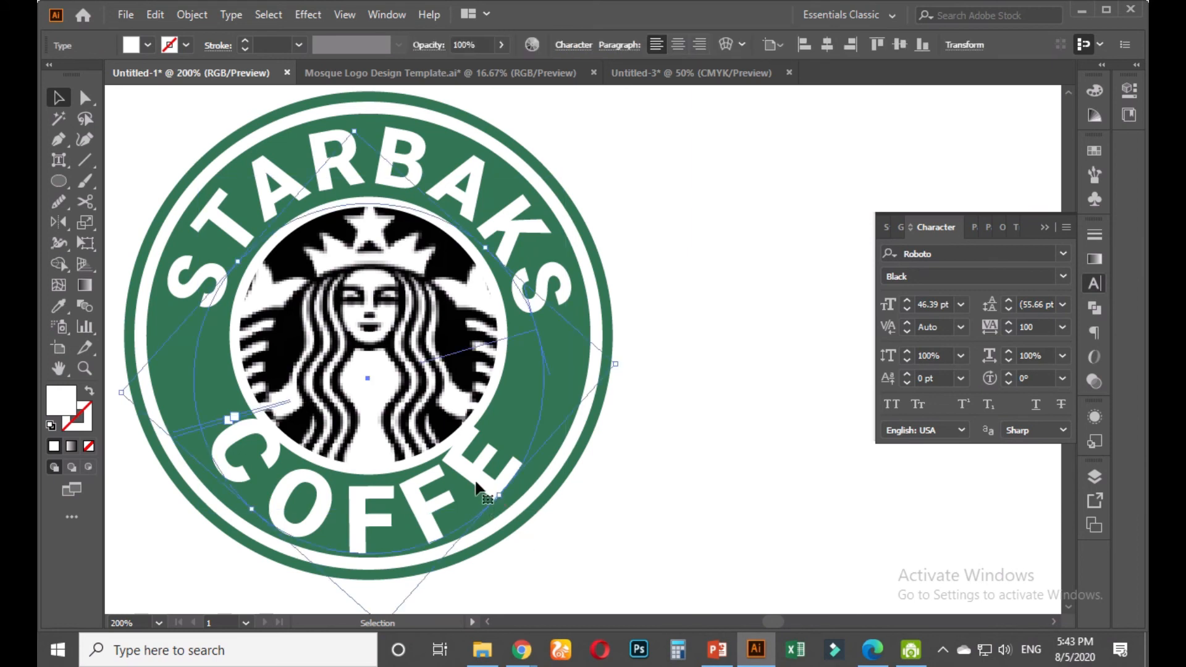
{"action": "right_click", "coordinate": [478, 494]}
{"action": "left_click", "coordinate": [730, 637]}
{"action": "left_click_drag", "start_coordinate": [507, 469], "coordinate": [790, 510]}
{"action": "left_click", "coordinate": [59, 306]}
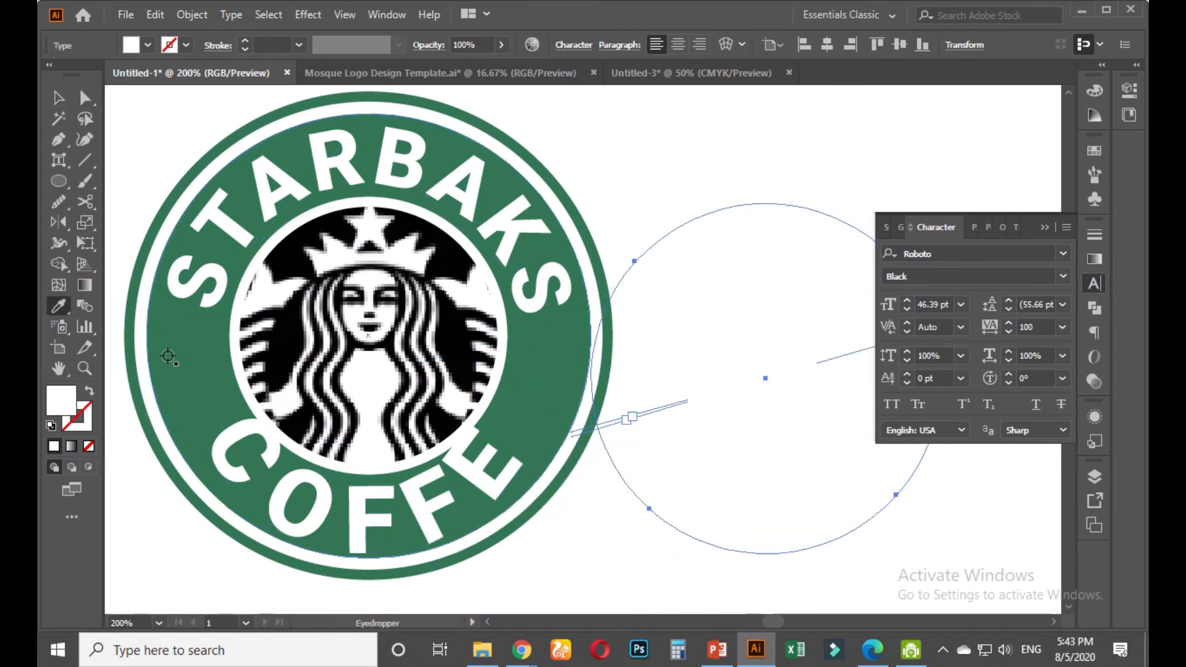
{"action": "left_click", "coordinate": [168, 356]}
{"action": "key", "text": "v"}
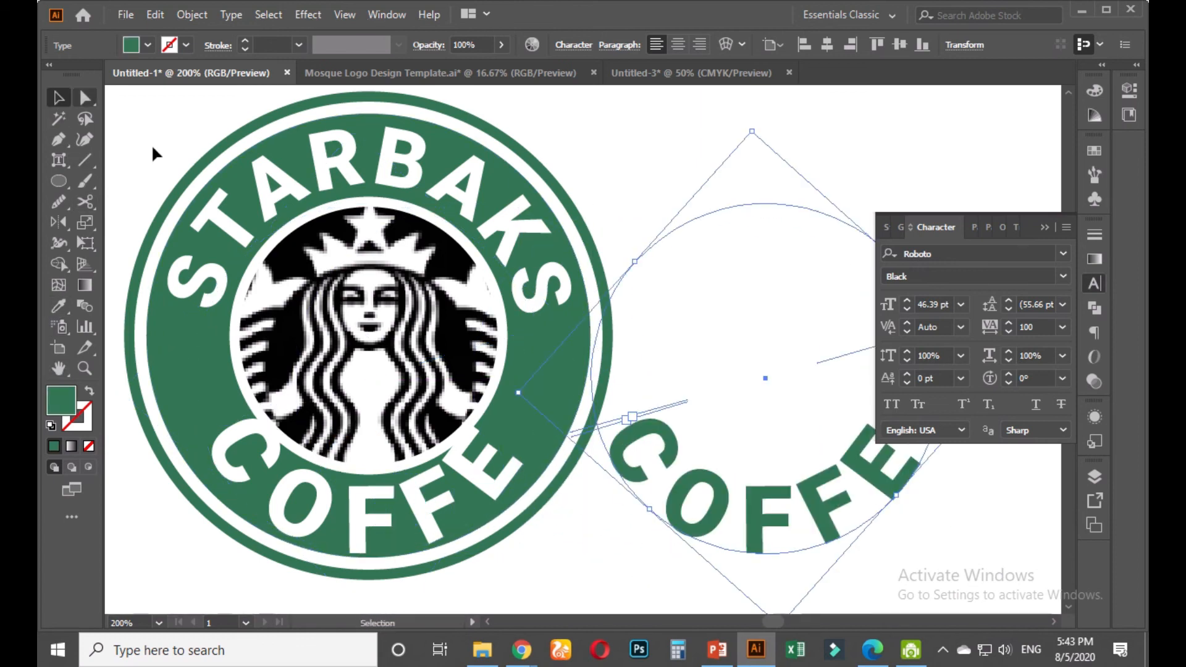
{"action": "left_click", "coordinate": [589, 561]}
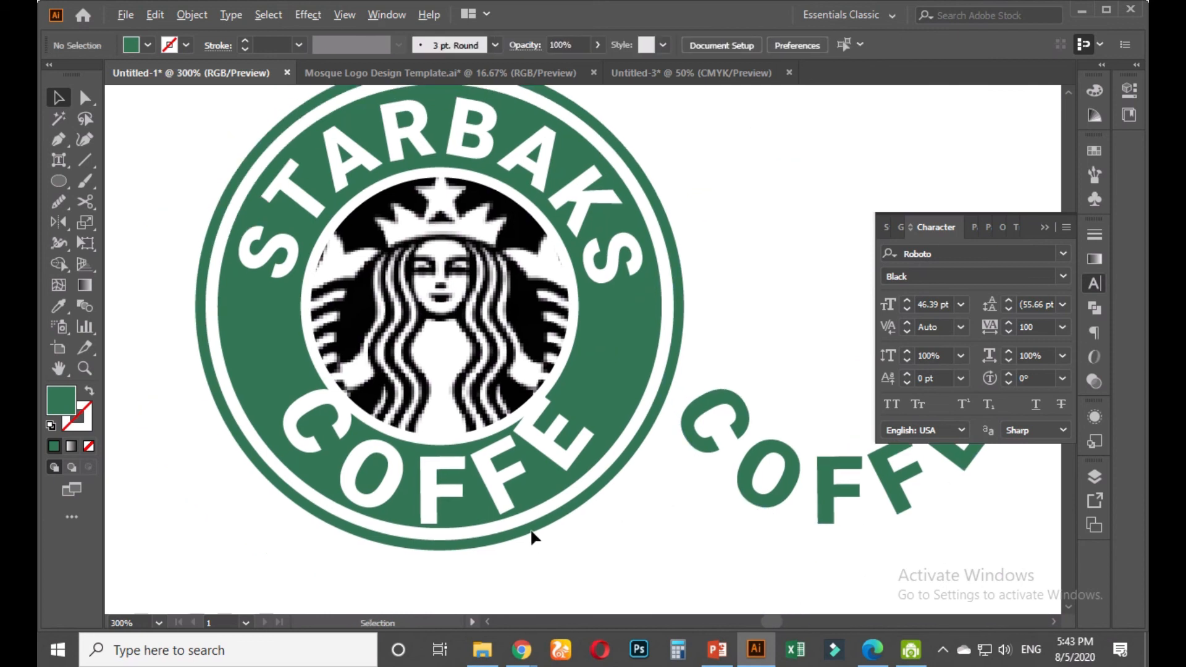
Set the white COFFE text's font size to 43 pt and rotate it to center the word on the lower ring
{"action": "scroll", "coordinate": [572, 488], "scroll_direction": "up", "scroll_amount": 2}
{"action": "left_click", "coordinate": [567, 450]}
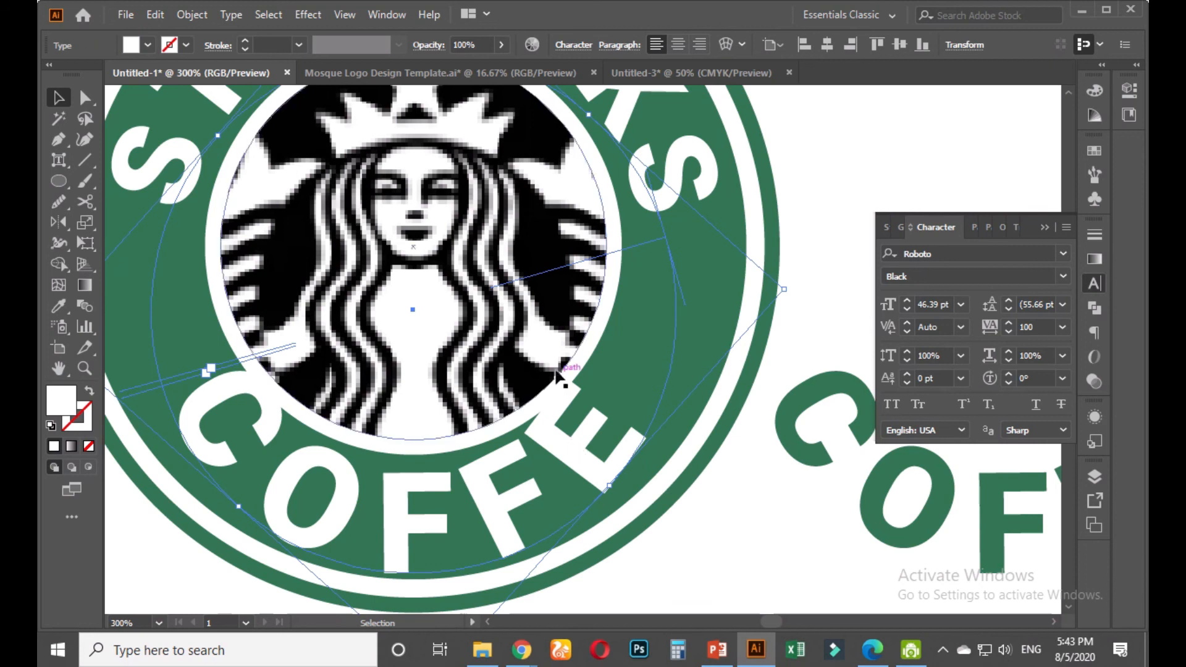
{"action": "scroll", "coordinate": [266, 210], "scroll_direction": "down", "scroll_amount": 2}
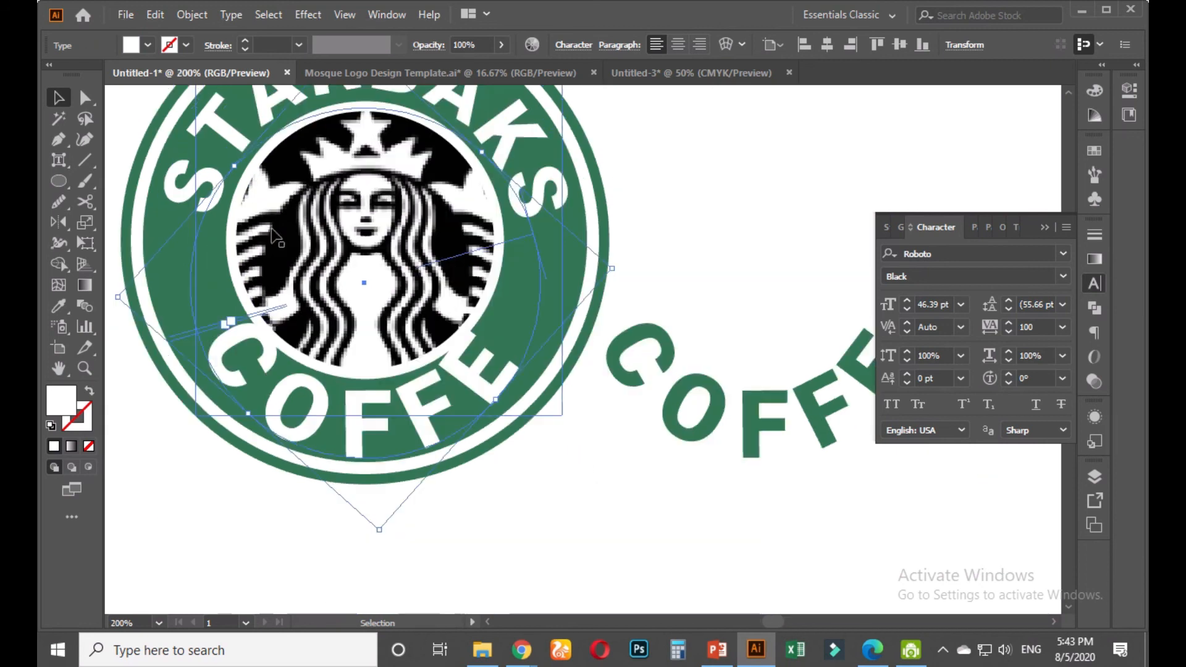
{"action": "scroll", "coordinate": [361, 420], "scroll_direction": "up", "scroll_amount": 2}
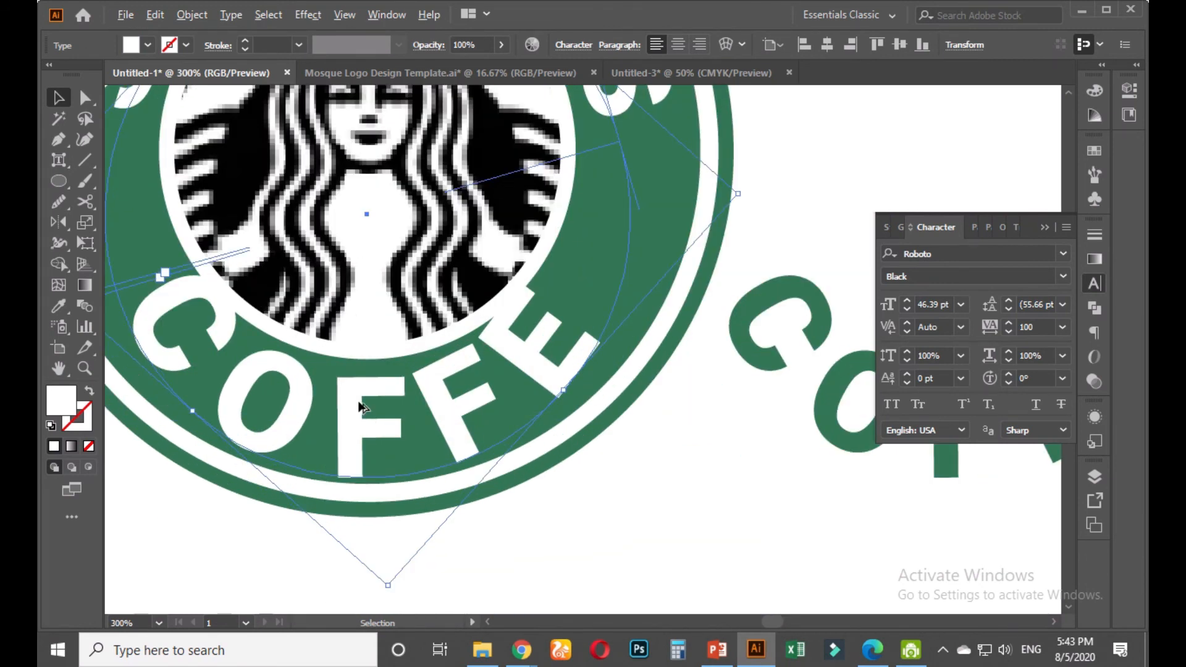
{"action": "scroll", "coordinate": [361, 407], "scroll_direction": "down", "scroll_amount": 4}
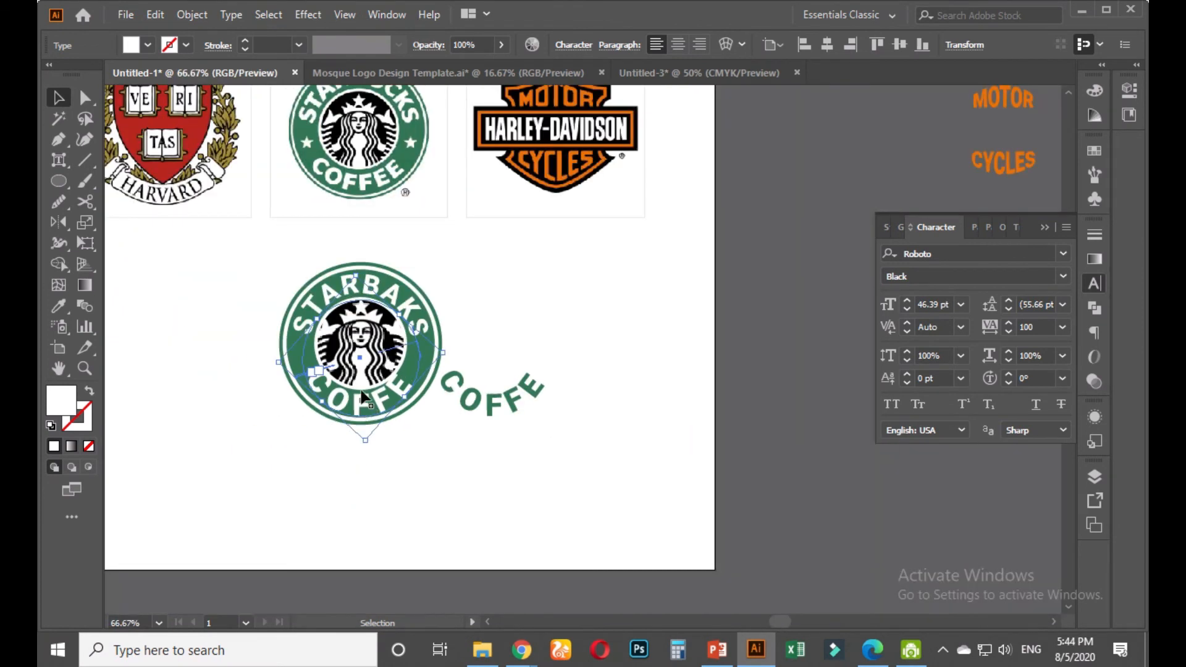
{"action": "scroll", "coordinate": [358, 401], "scroll_direction": "up", "scroll_amount": 3}
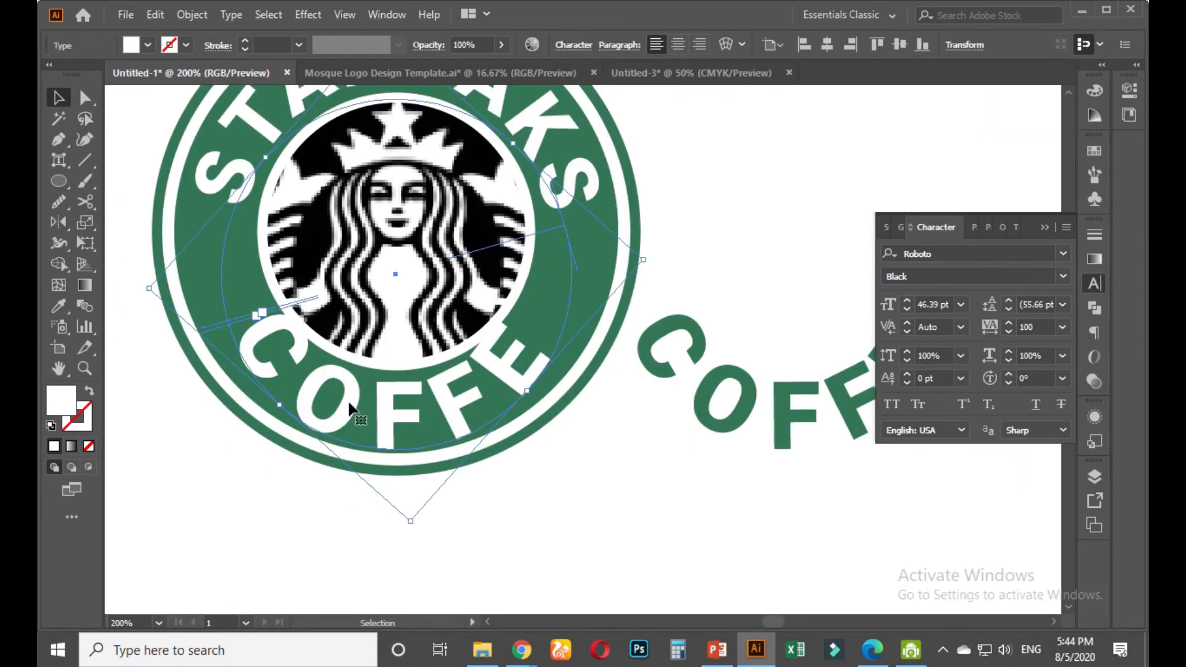
{"action": "left_click", "coordinate": [932, 304]}
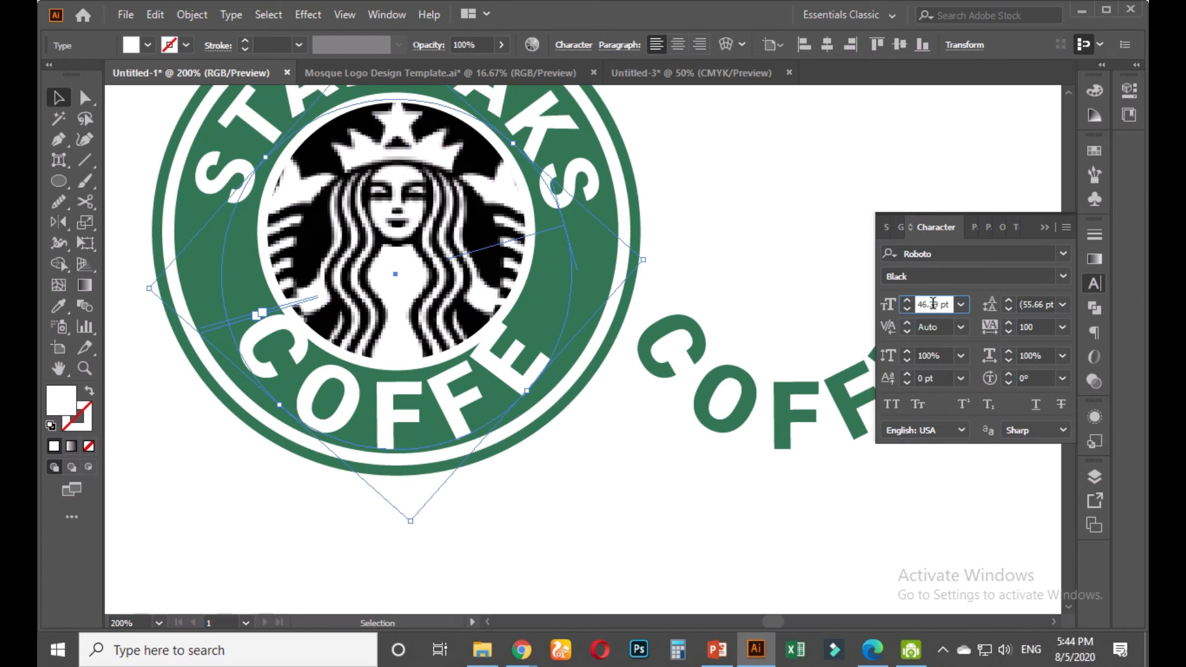
{"action": "scroll", "coordinate": [933, 303], "scroll_direction": "down", "scroll_amount": 4}
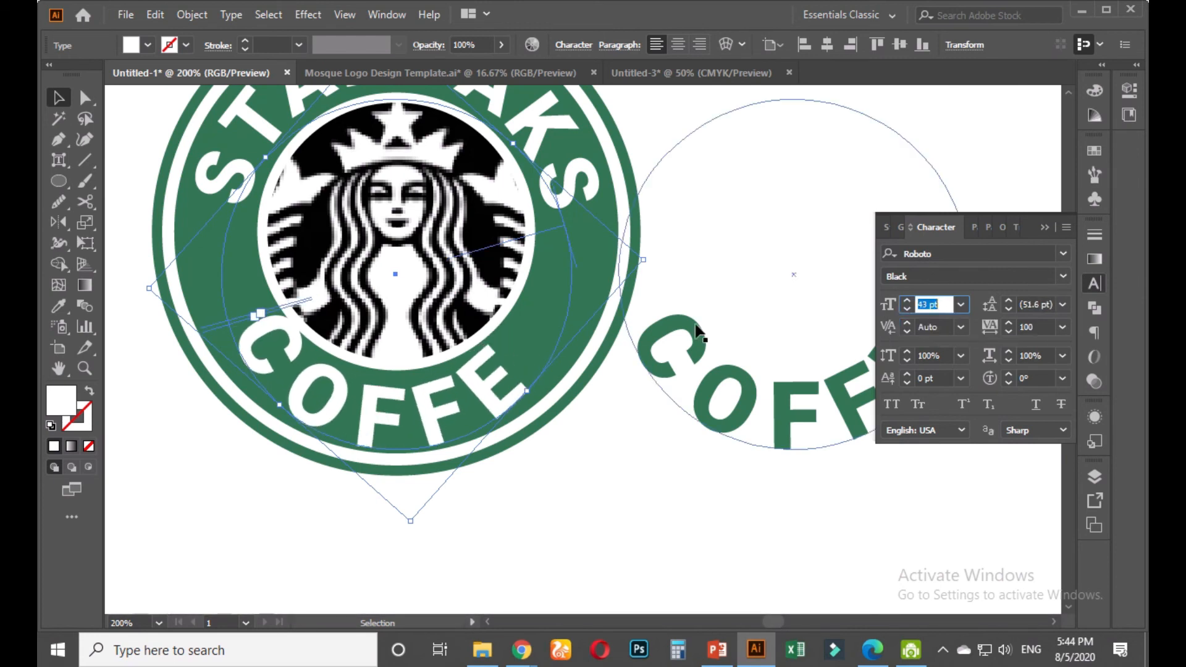
{"action": "left_click_drag", "start_coordinate": [653, 257], "coordinate": [678, 218]}
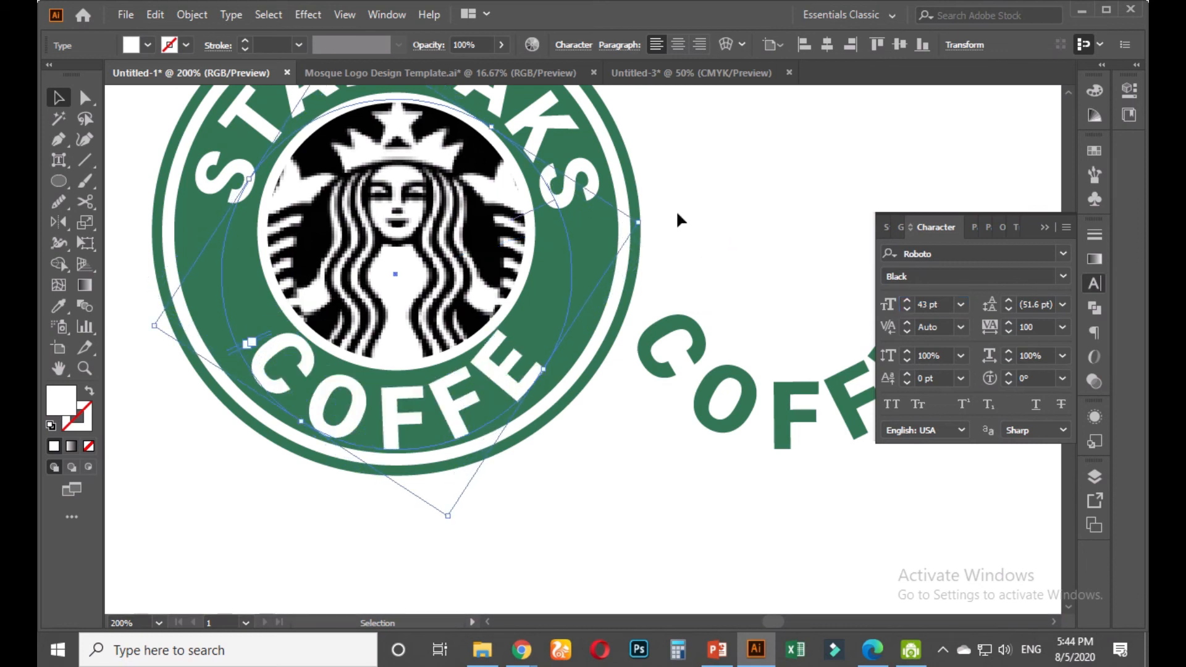
Try wider tracking on the white COFFE text and return it to 100
{"action": "left_click", "coordinate": [1037, 327]}
{"action": "key", "text": "Up"}
{"action": "key", "text": "Up"}
{"action": "key", "text": "Up"}
{"action": "key", "text": "Up"}
{"action": "key", "text": "Up"}
{"action": "key", "text": "Up"}
{"action": "key", "text": "Up"}
{"action": "key", "text": "Up"}
{"action": "key", "text": "Up"}
{"action": "key", "text": "Up"}
{"action": "key", "text": "Up"}
{"action": "key", "text": "Up"}
{"action": "key", "text": "Up"}
{"action": "key", "text": "Up"}
{"action": "key", "text": "Up"}
{"action": "key", "text": "Up"}
{"action": "key", "text": "Up"}
{"action": "key", "text": "Up"}
{"action": "key", "text": "Up"}
{"action": "key", "text": "Up"}
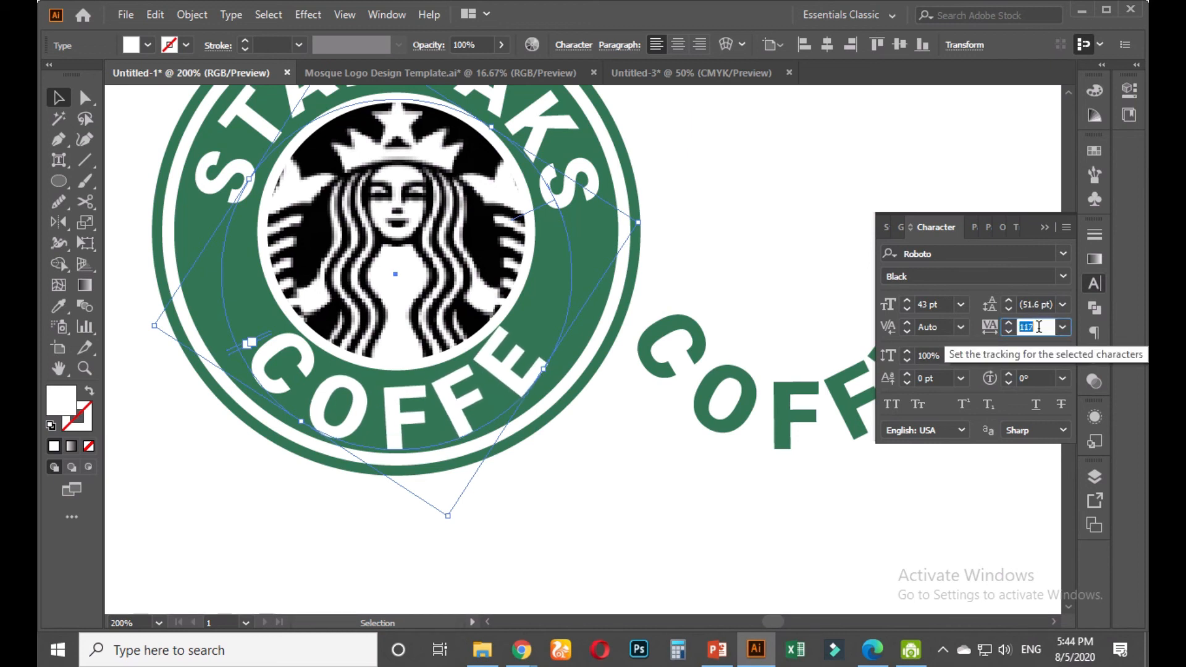
{"action": "key", "text": "Down"}
{"action": "key", "text": "Down"}
{"action": "key", "text": "Down"}
{"action": "key", "text": "Down"}
{"action": "key", "text": "Down"}
{"action": "key", "text": "Down"}
{"action": "key", "text": "Down"}
{"action": "key", "text": "Down"}
{"action": "key", "text": "Down"}
{"action": "key", "text": "Down"}
{"action": "key", "text": "Down"}
{"action": "key", "text": "Down"}
{"action": "key", "text": "Down"}
{"action": "key", "text": "Down"}
{"action": "key", "text": "Down"}
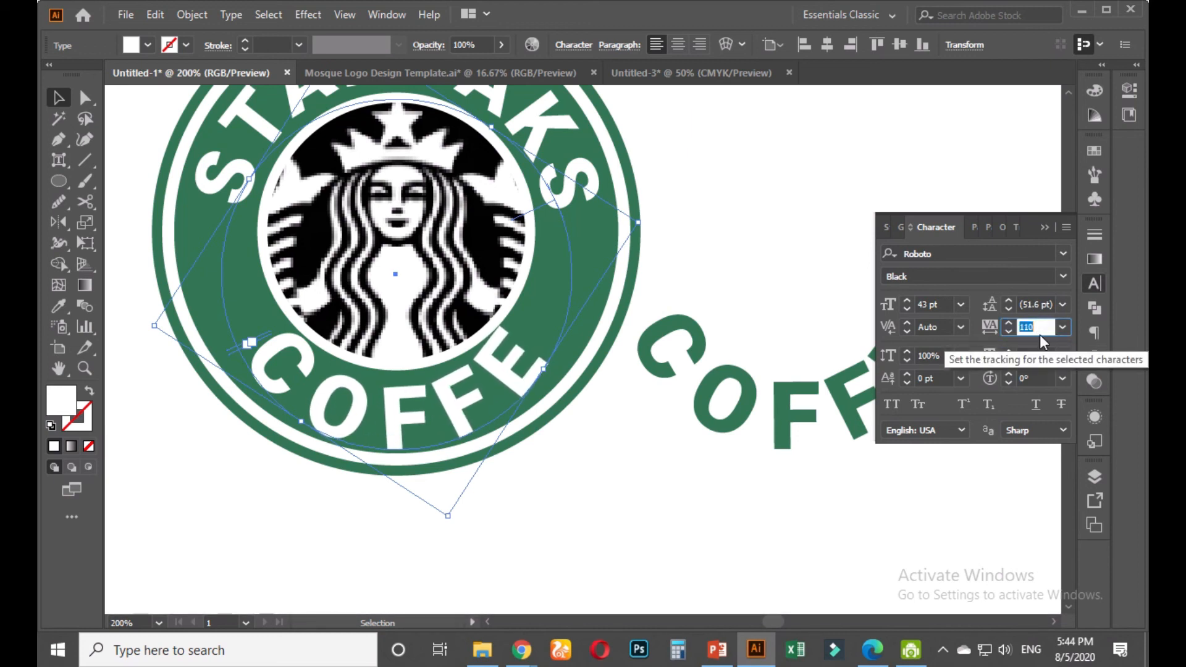
{"action": "key", "text": "Down"}
{"action": "key", "text": "Down"}
{"action": "key", "text": "Down"}
{"action": "key", "text": "Down"}
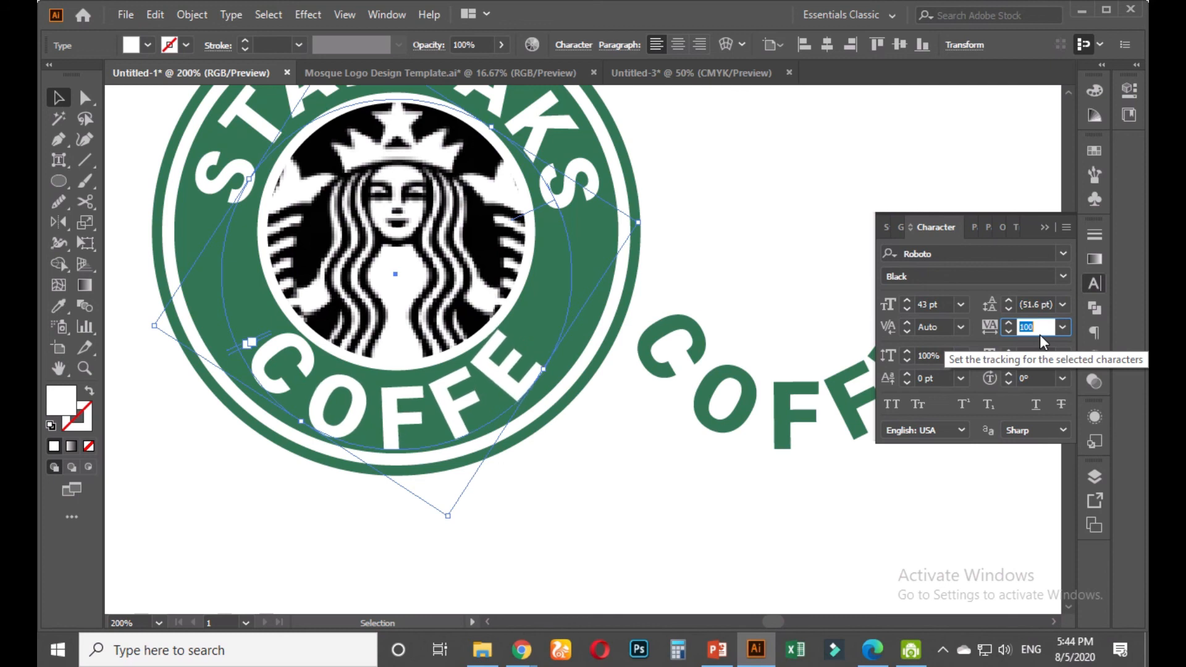
Set the white COFFE text's font size to 45 pt
{"action": "left_click", "coordinate": [945, 303]}
{"action": "key", "text": "Up"}
{"action": "key", "text": "Up"}
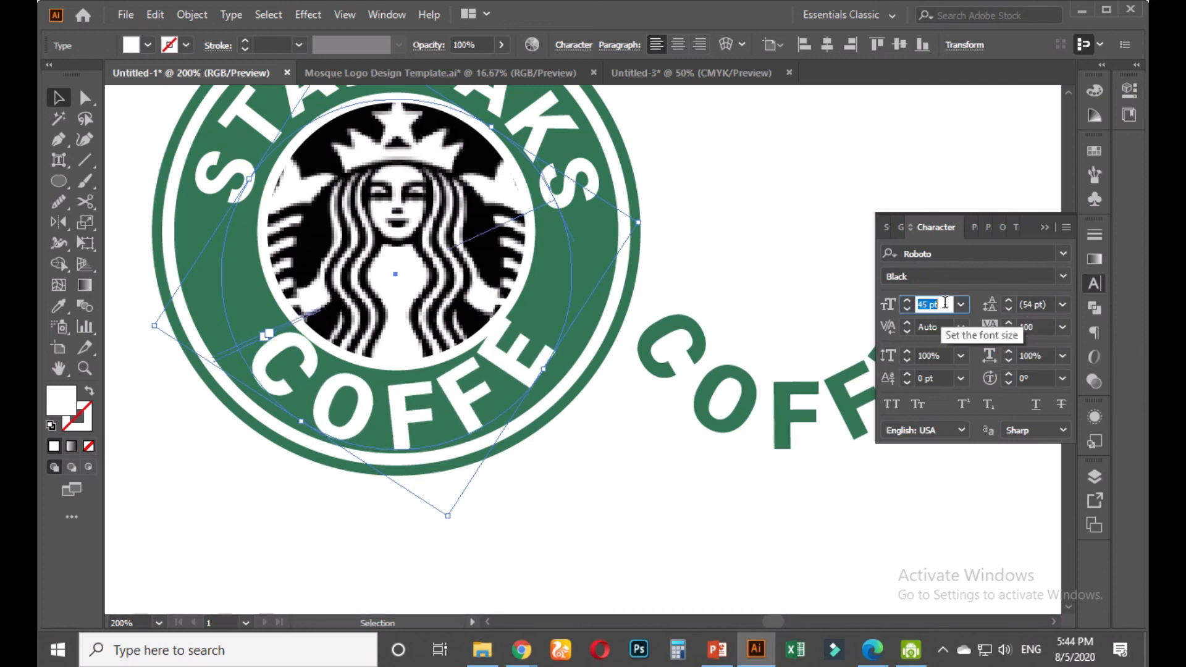
Try a font size of 39 pt on the white COFFE text and compare the emblem with the original logo
{"action": "key", "text": "Down"}
{"action": "key", "text": "Down"}
{"action": "key", "text": "Down"}
{"action": "key", "text": "Down"}
{"action": "key", "text": "Down"}
{"action": "key", "text": "Down"}
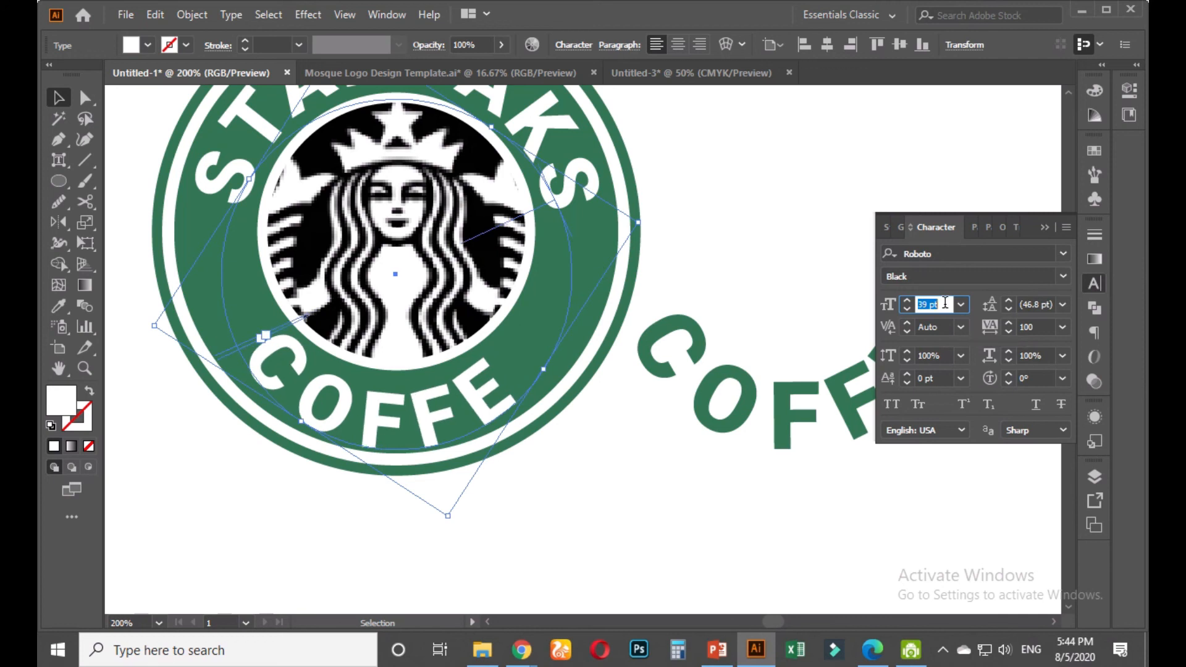
{"action": "left_click", "coordinate": [689, 273]}
{"action": "key", "text": "ctrl+minus"}
{"action": "key", "text": "ctrl+minus"}
{"action": "left_click_drag", "start_coordinate": [374, 157], "coordinate": [426, 434]}
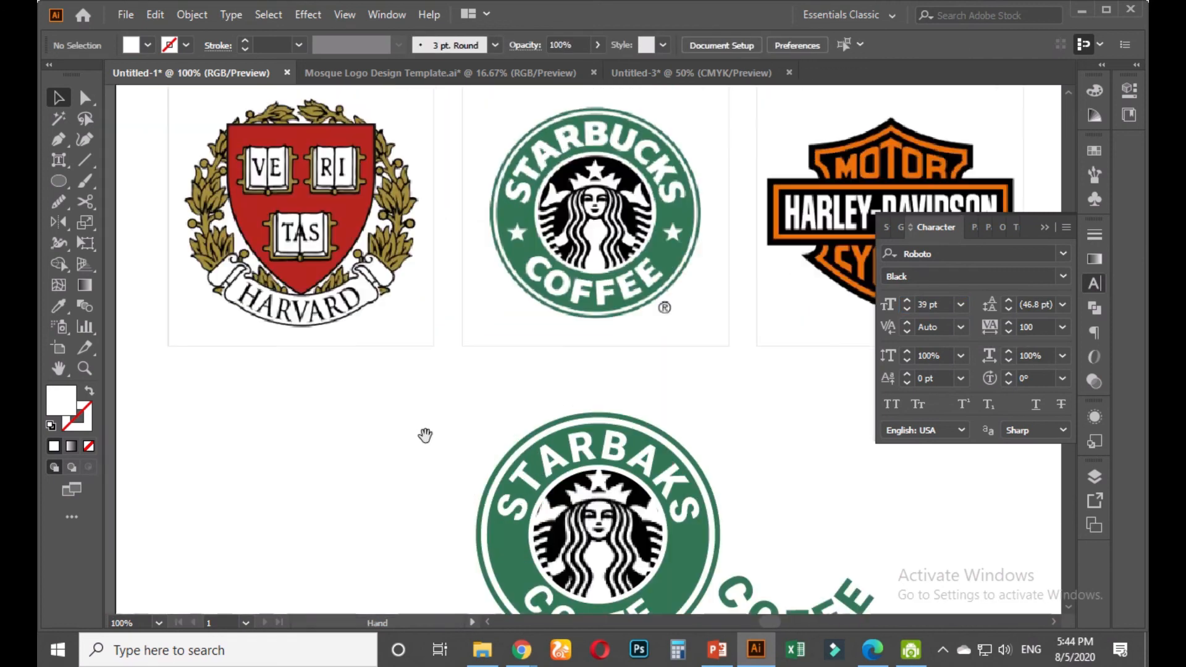
{"action": "scroll", "coordinate": [594, 288], "scroll_direction": "down", "scroll_amount": 1}
{"action": "key", "text": "alt"}
{"action": "left_click_drag", "start_coordinate": [587, 346], "coordinate": [470, 175]}
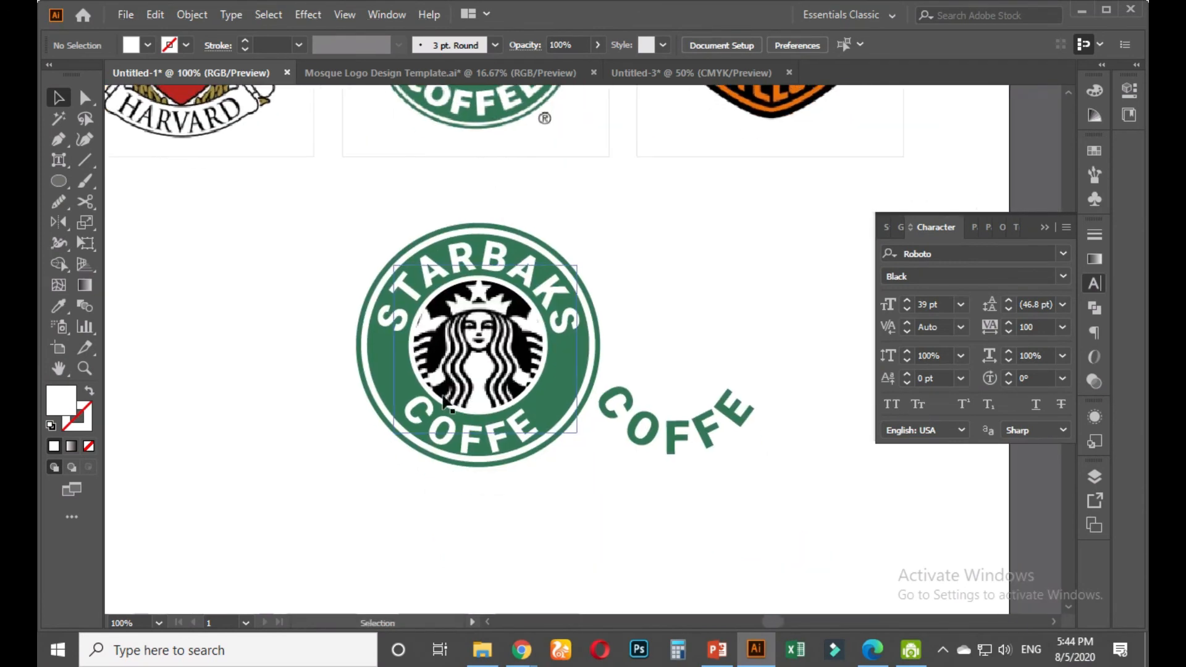
Set the white COFFE text's font size to 40 pt
{"action": "scroll", "coordinate": [441, 442], "scroll_direction": "up", "scroll_amount": 3}
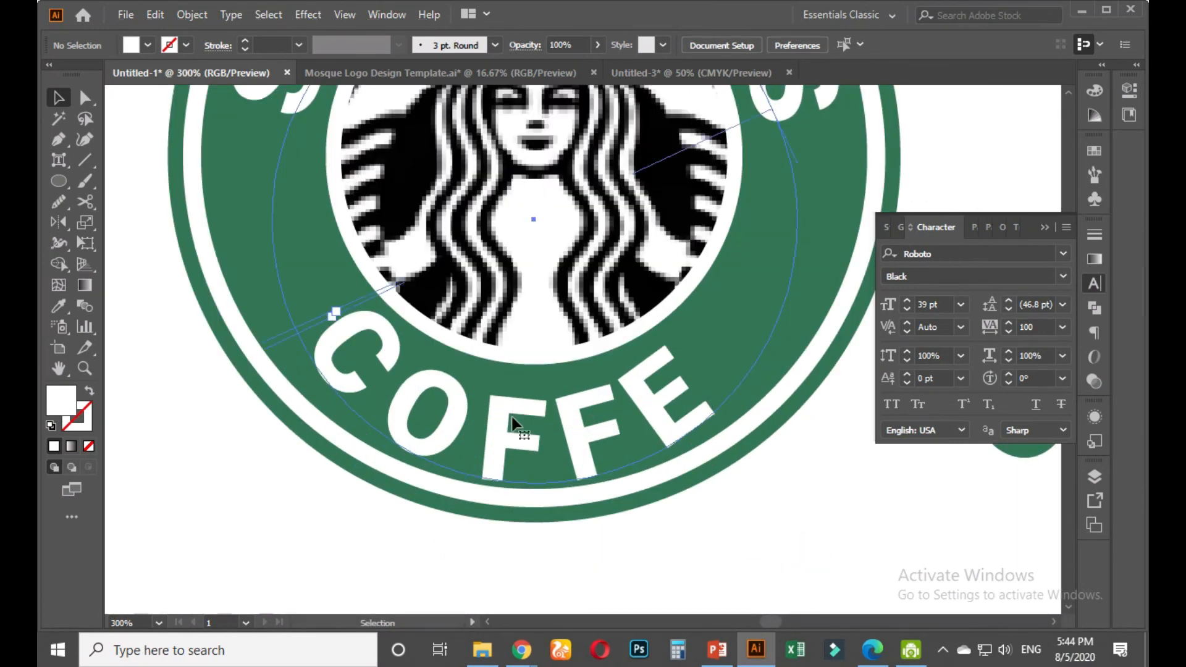
{"action": "left_click", "coordinate": [332, 314]}
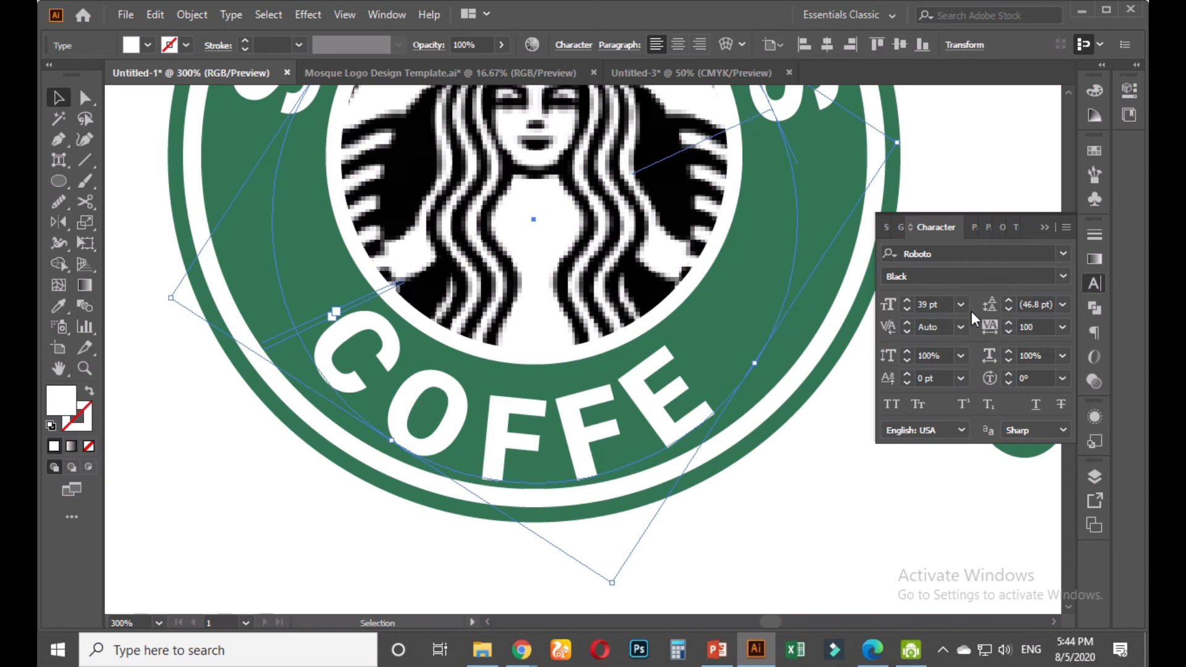
{"action": "left_click", "coordinate": [951, 301]}
{"action": "scroll", "coordinate": [951, 300], "scroll_direction": "up", "scroll_amount": 1}
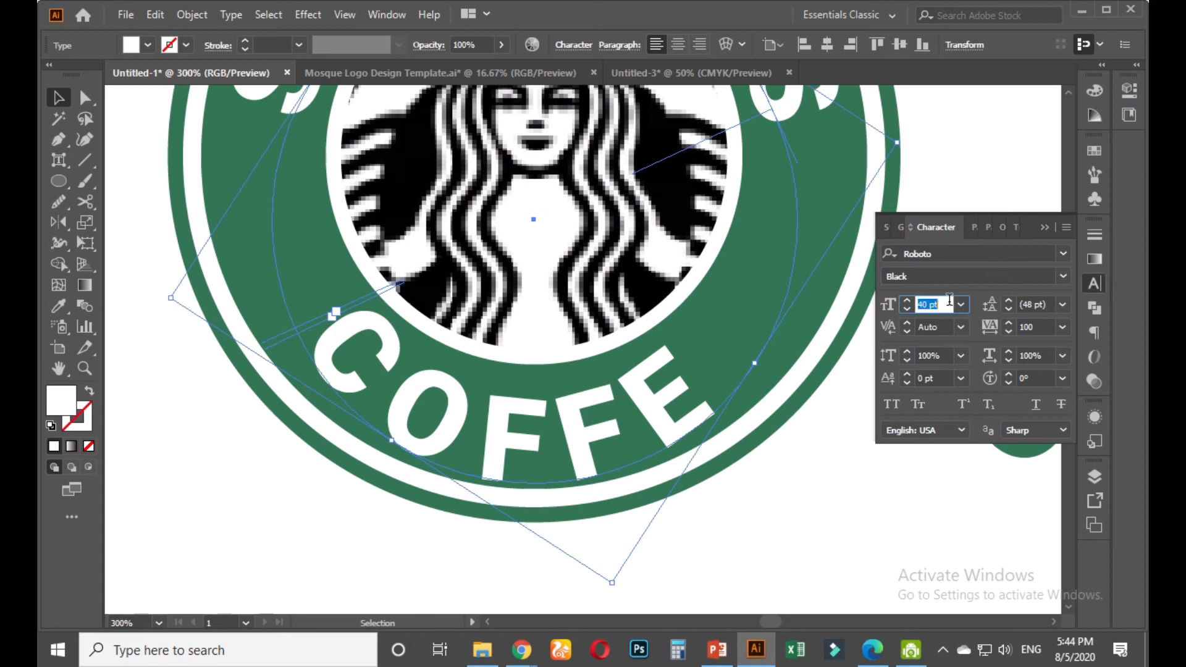
{"action": "left_click", "coordinate": [762, 480]}
Convert the white COFFE text on the lower ring to outlines
{"action": "left_click", "coordinate": [641, 381]}
{"action": "right_click", "coordinate": [641, 382]}
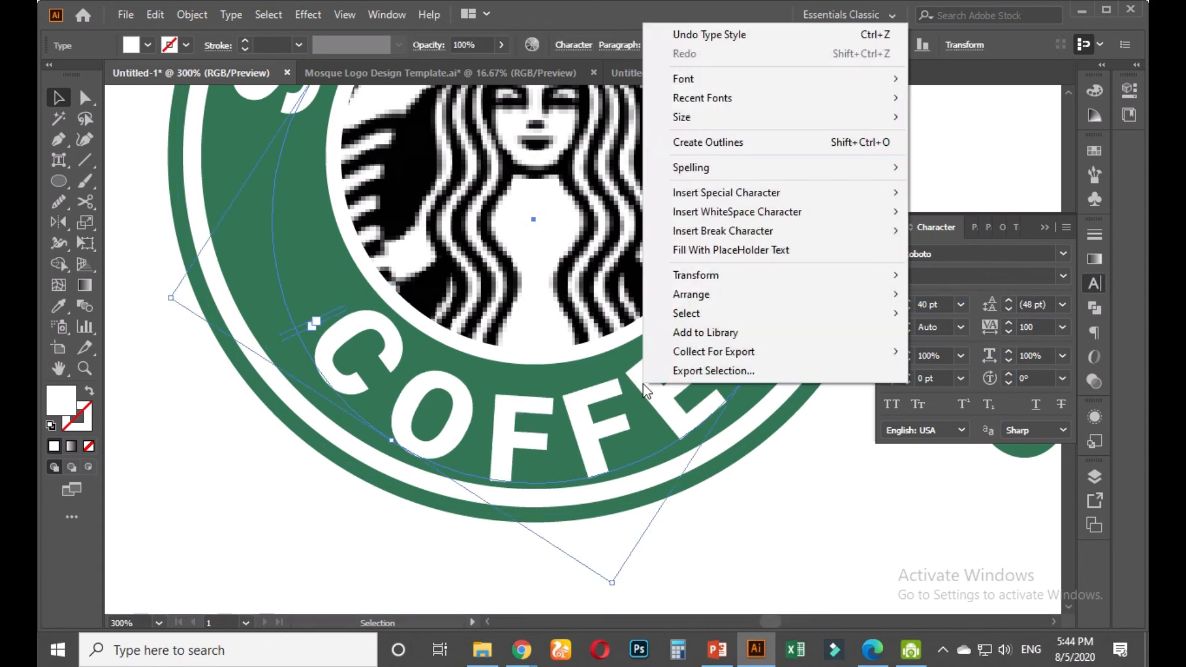
{"action": "left_click", "coordinate": [725, 140]}
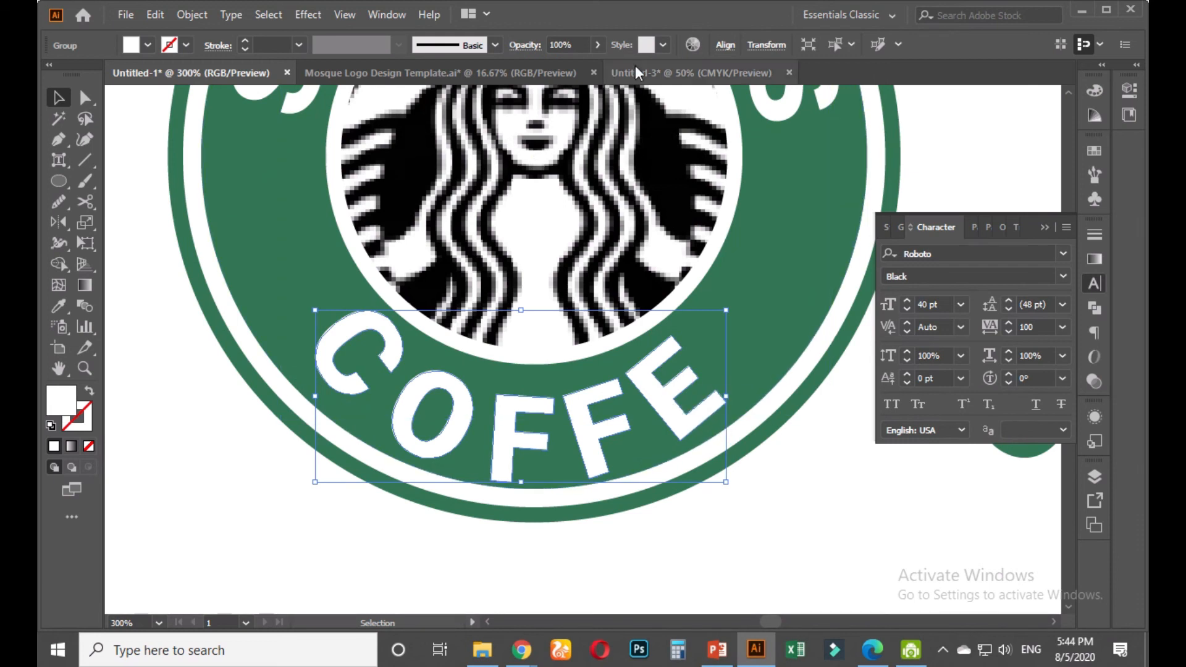
Apply a horizontal Arc warp effect to the outlined COFFE lettering with a bend of 8%
{"action": "left_click", "coordinate": [397, 13]}
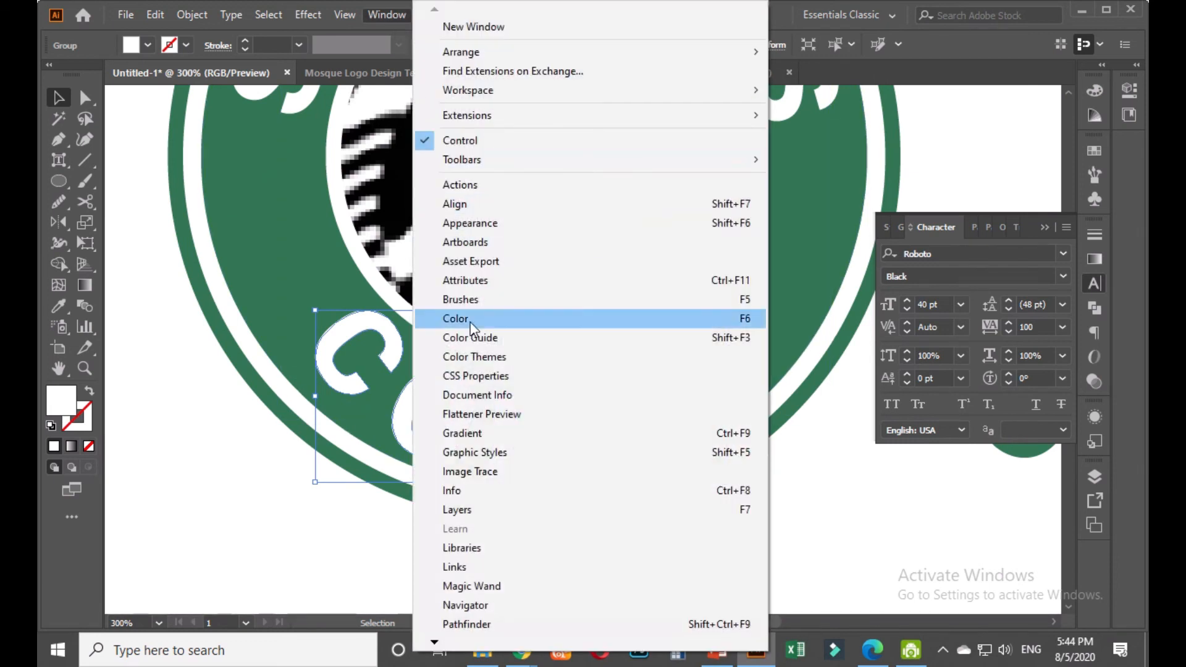
{"action": "mouse_move", "coordinate": [347, 238]}
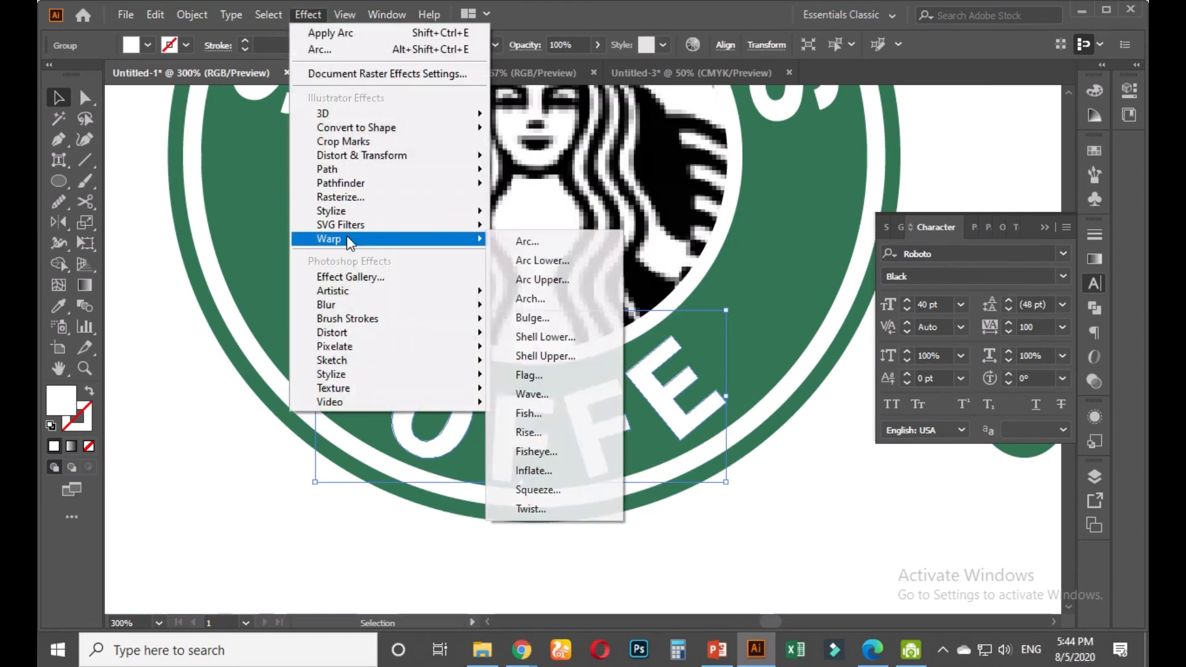
{"action": "left_click", "coordinate": [522, 240]}
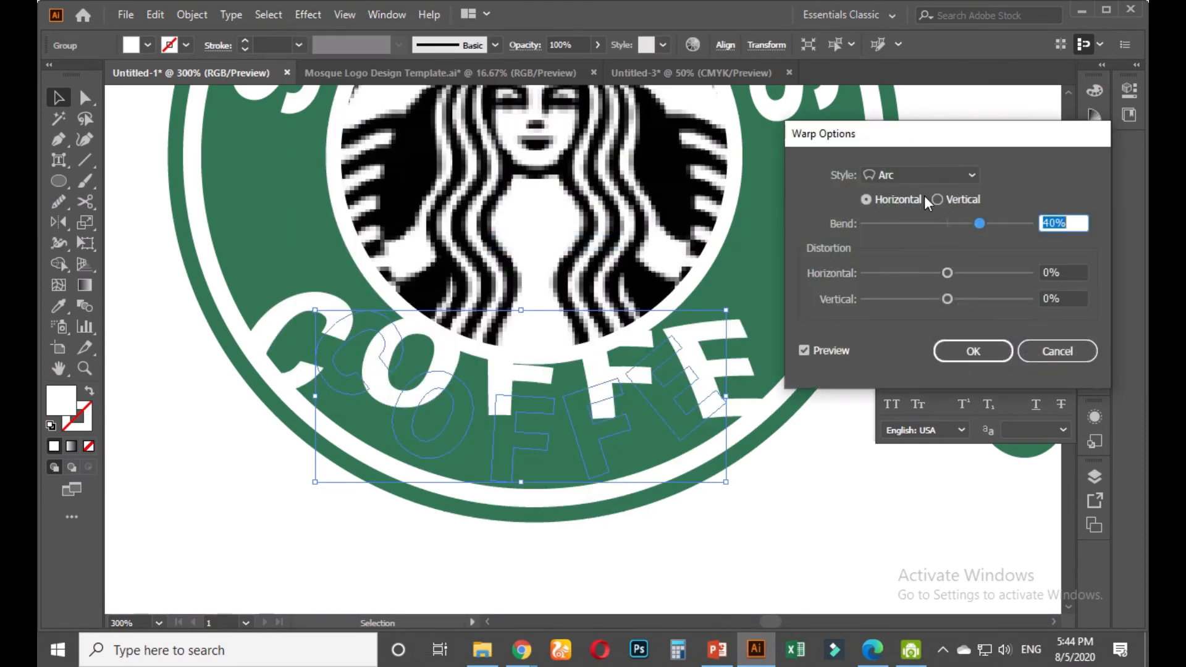
{"action": "left_click_drag", "start_coordinate": [959, 226], "coordinate": [936, 224]}
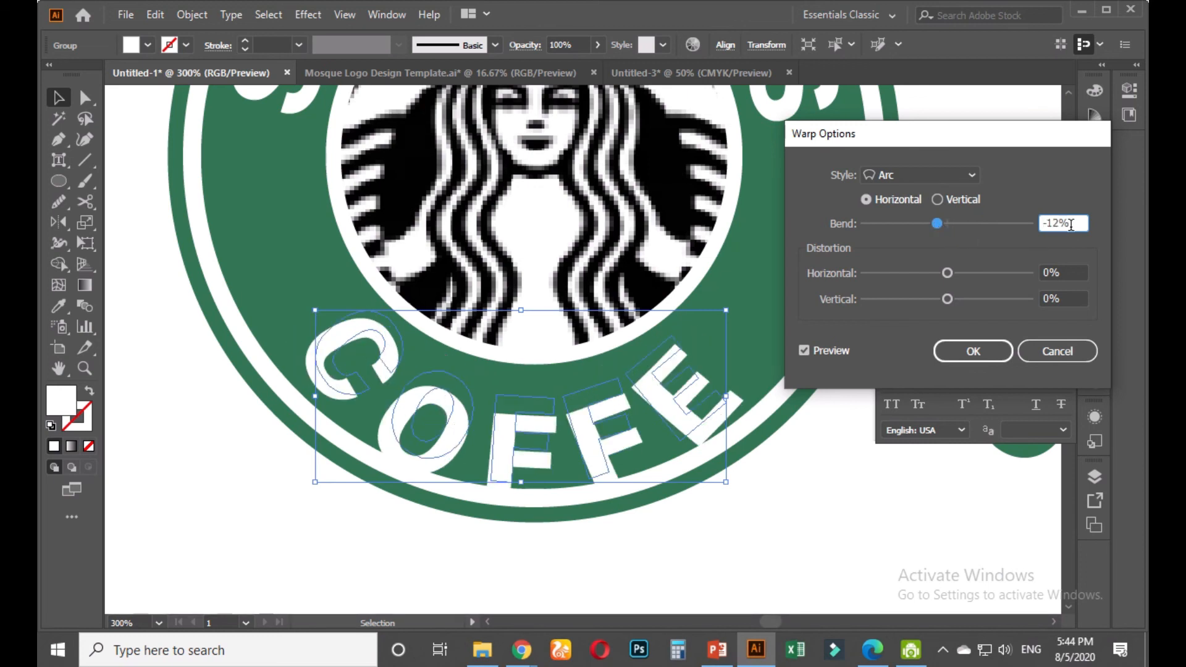
{"action": "key", "text": "Down"}
{"action": "key", "text": "Down"}
{"action": "key", "text": "Up"}
{"action": "key", "text": "shift+Up"}
{"action": "key", "text": "shift+Up"}
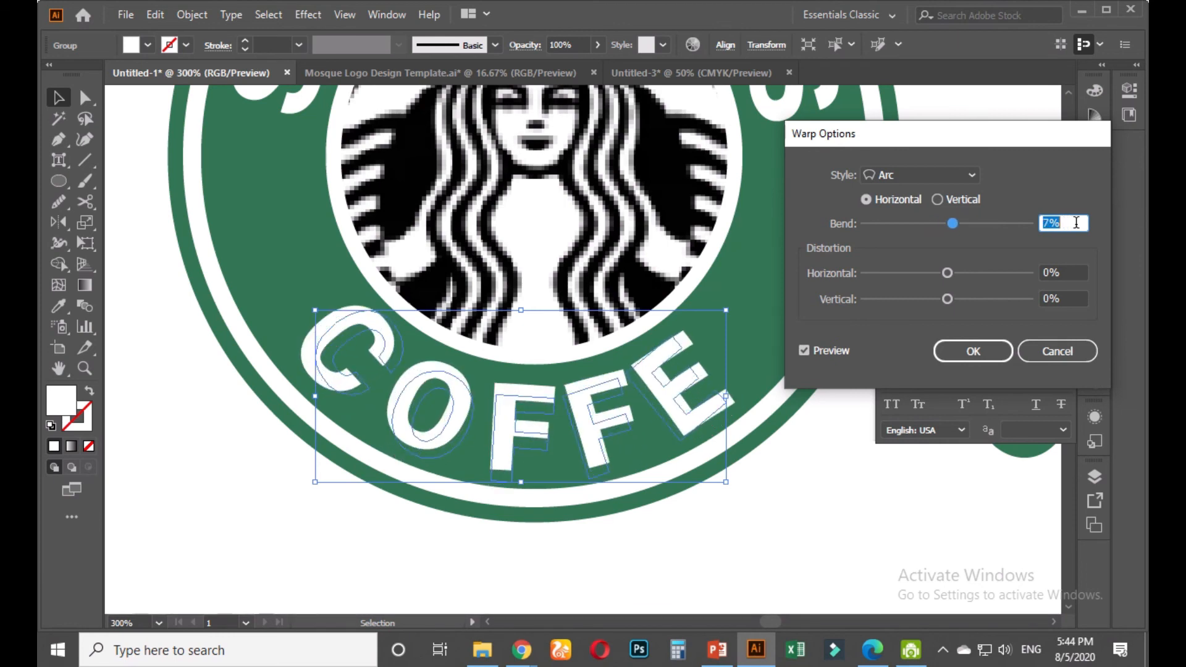
{"action": "key", "text": "Up"}
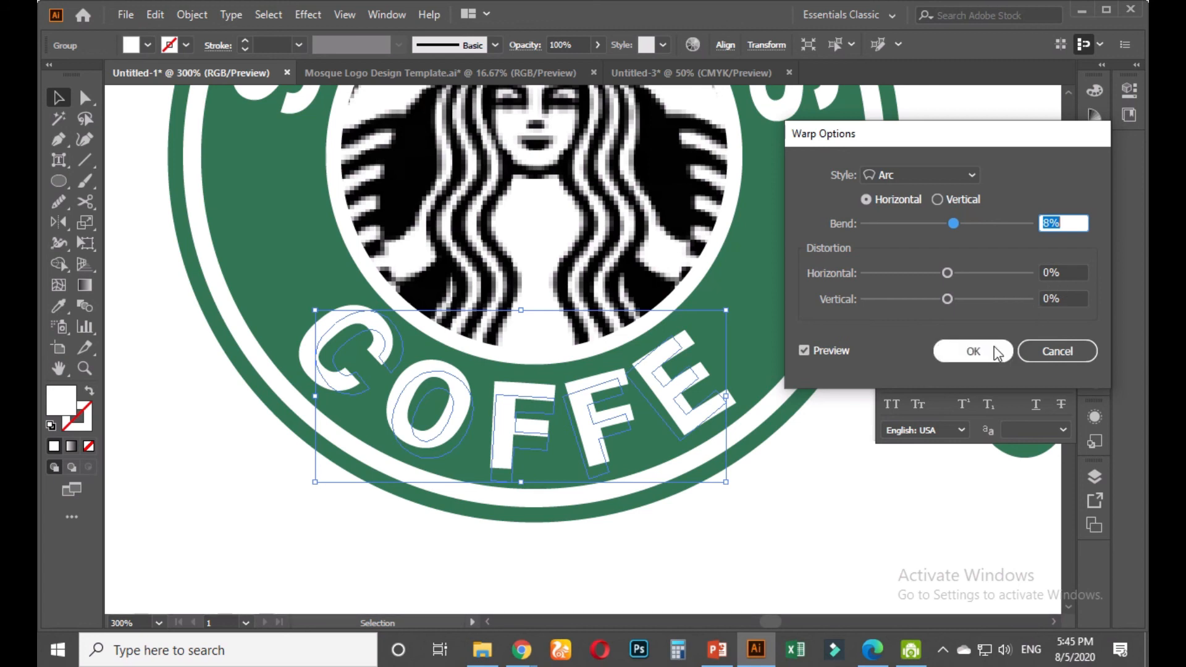
{"action": "left_click", "coordinate": [972, 351]}
Expand the appearance of the warped COFFE lettering into real shapes
{"action": "left_click", "coordinate": [185, 16]}
{"action": "left_click", "coordinate": [304, 231]}
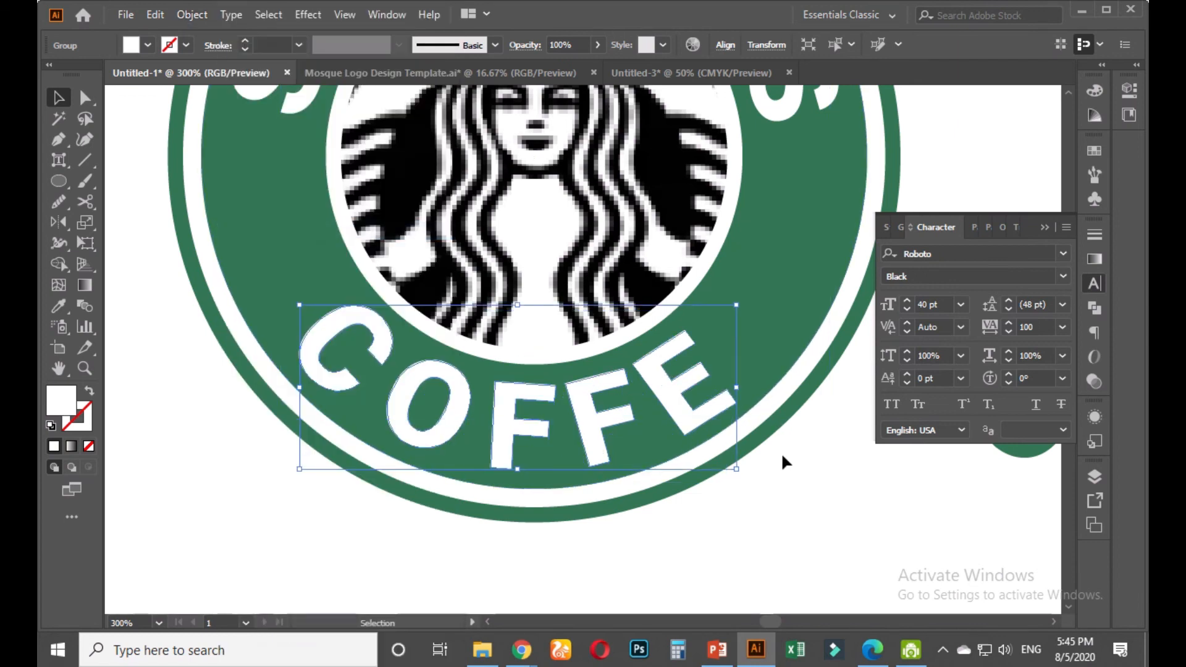
{"action": "left_click", "coordinate": [783, 481]}
{"action": "scroll", "coordinate": [783, 481], "scroll_direction": "down", "scroll_amount": 3}
{"action": "left_click_drag", "start_coordinate": [782, 485], "coordinate": [630, 532]}
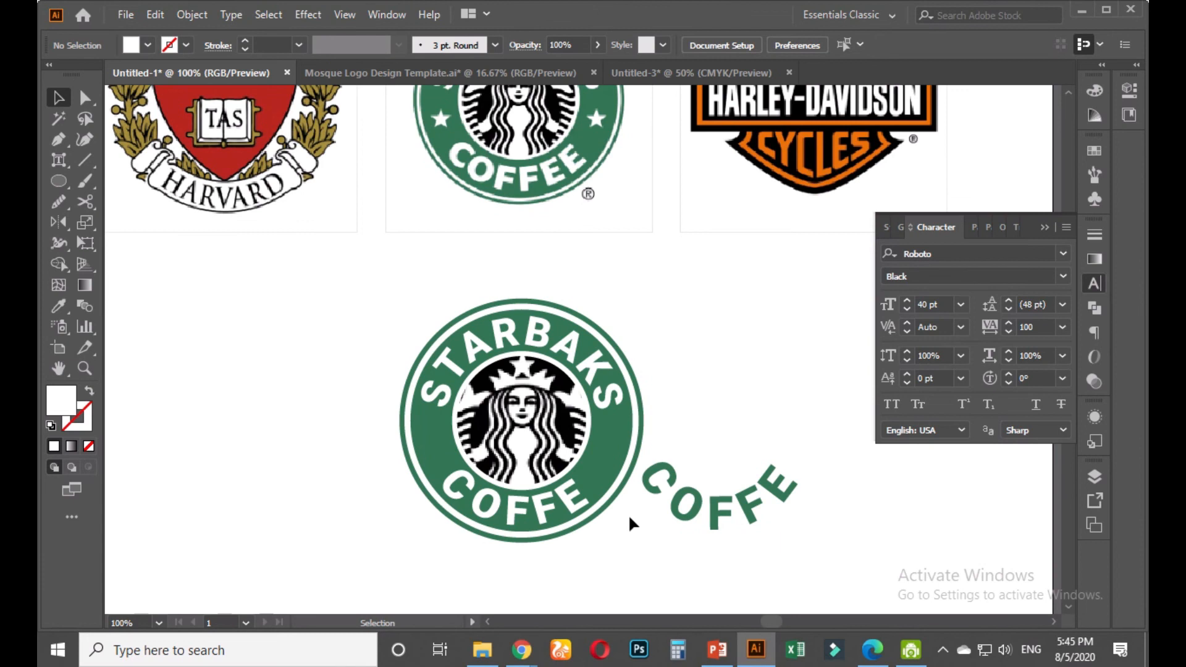
{"action": "scroll", "coordinate": [596, 540], "scroll_direction": "up", "scroll_amount": 2}
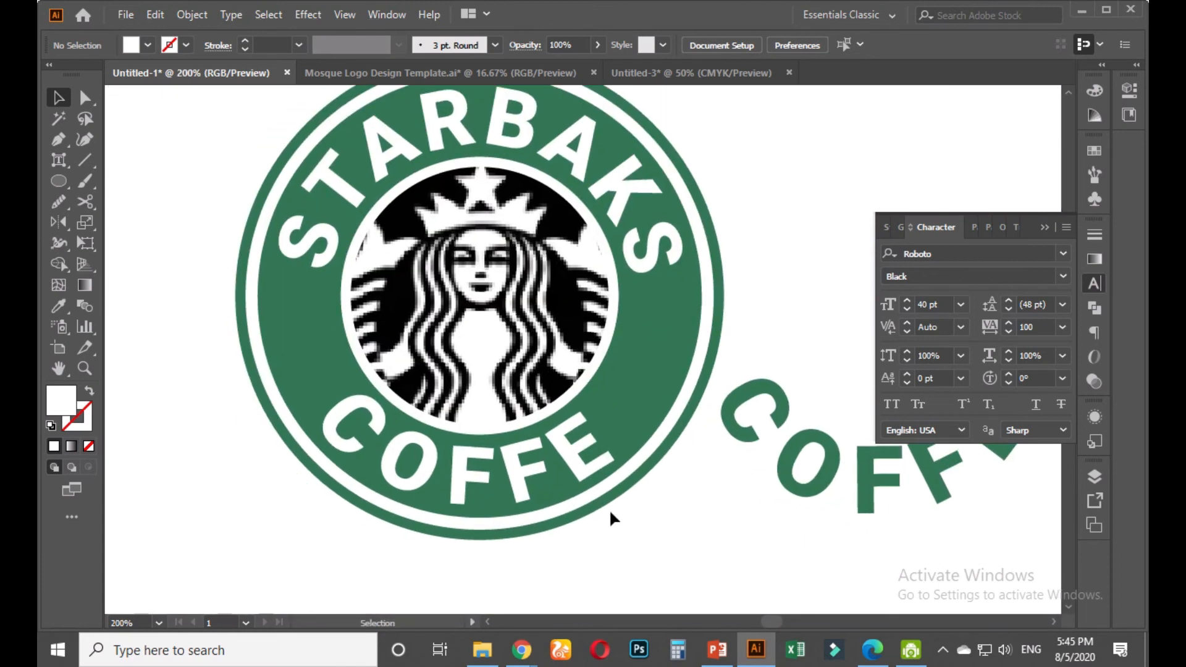
Center the COFFE lettering horizontally on the siren image, using the siren as the key object
{"action": "left_click", "coordinate": [576, 454]}
{"action": "left_click", "coordinate": [501, 264], "text": "shift"}
{"action": "left_click", "coordinate": [500, 265]}
{"action": "left_click", "coordinate": [336, 45]}
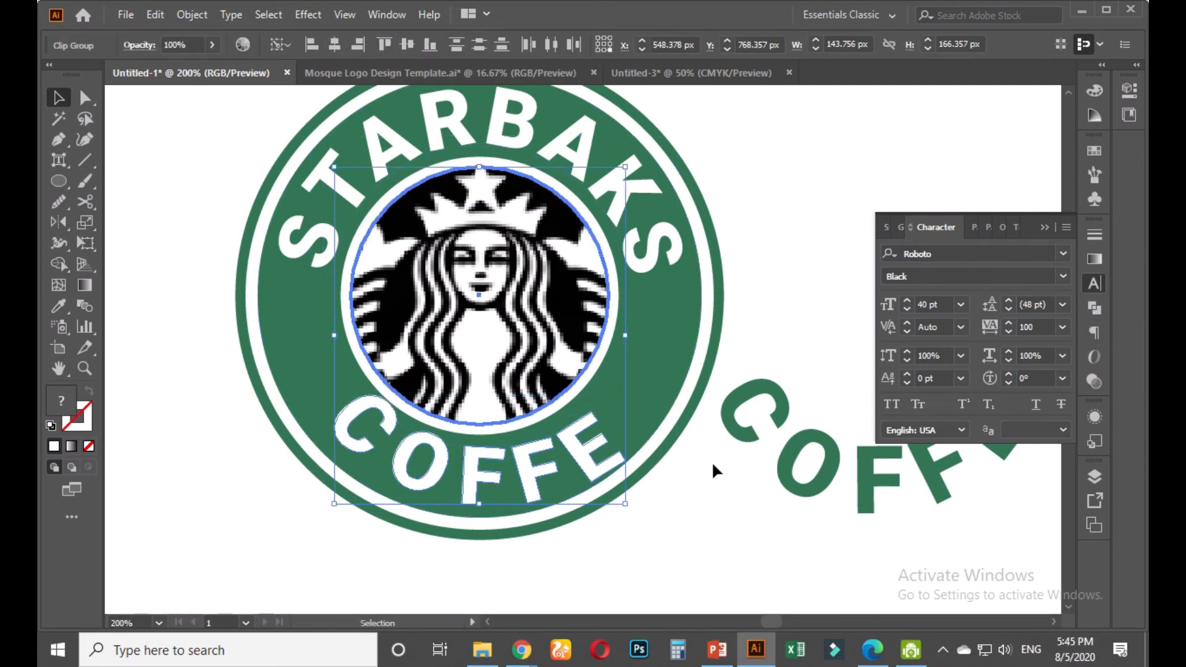
{"action": "left_click", "coordinate": [683, 501]}
Rotate the white COFFE lettering slightly counterclockwise so it sits evenly on the lower ring
{"action": "left_click", "coordinate": [582, 450]}
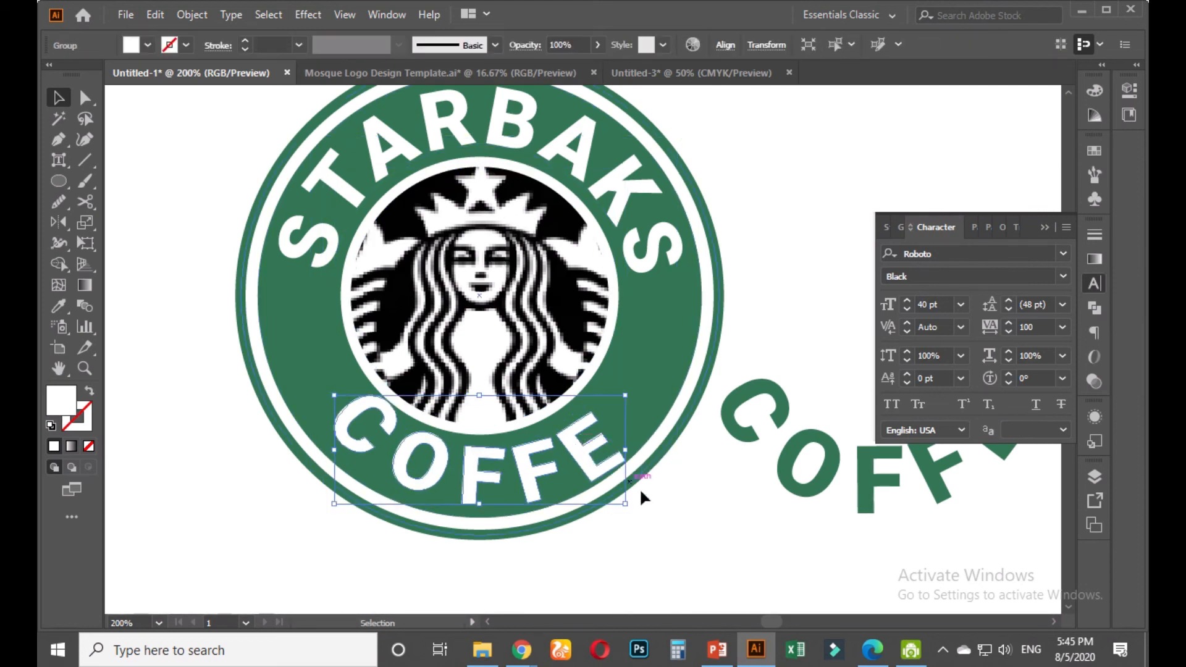
{"action": "left_click_drag", "start_coordinate": [633, 506], "coordinate": [641, 493]}
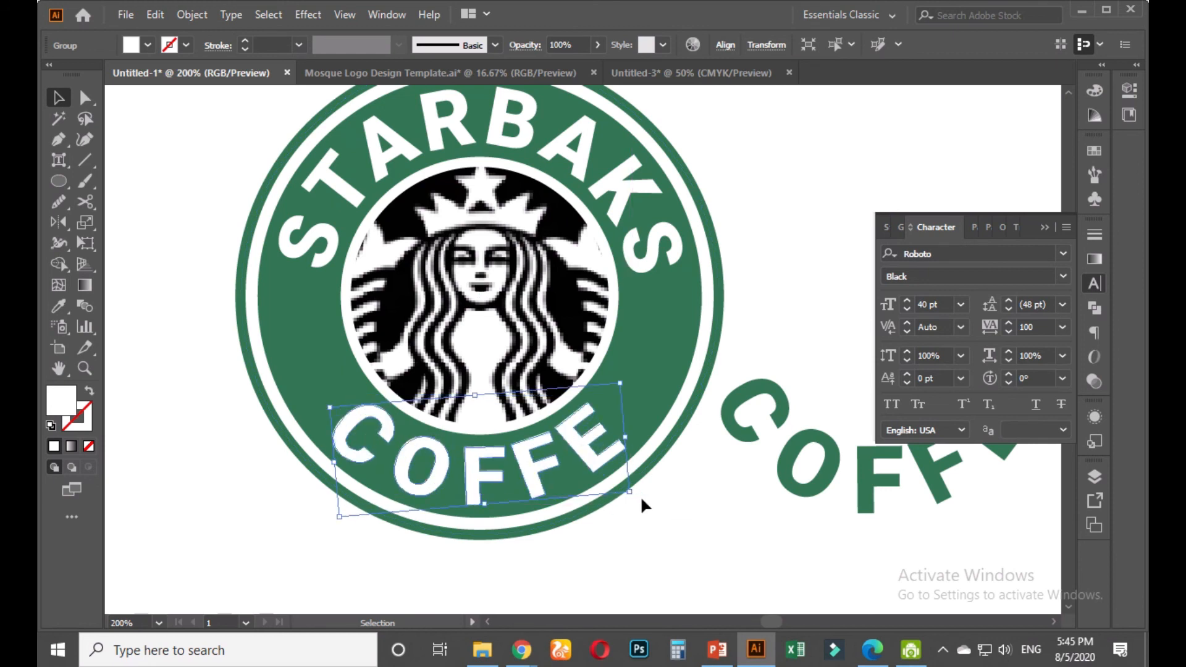
{"action": "left_click", "coordinate": [657, 502]}
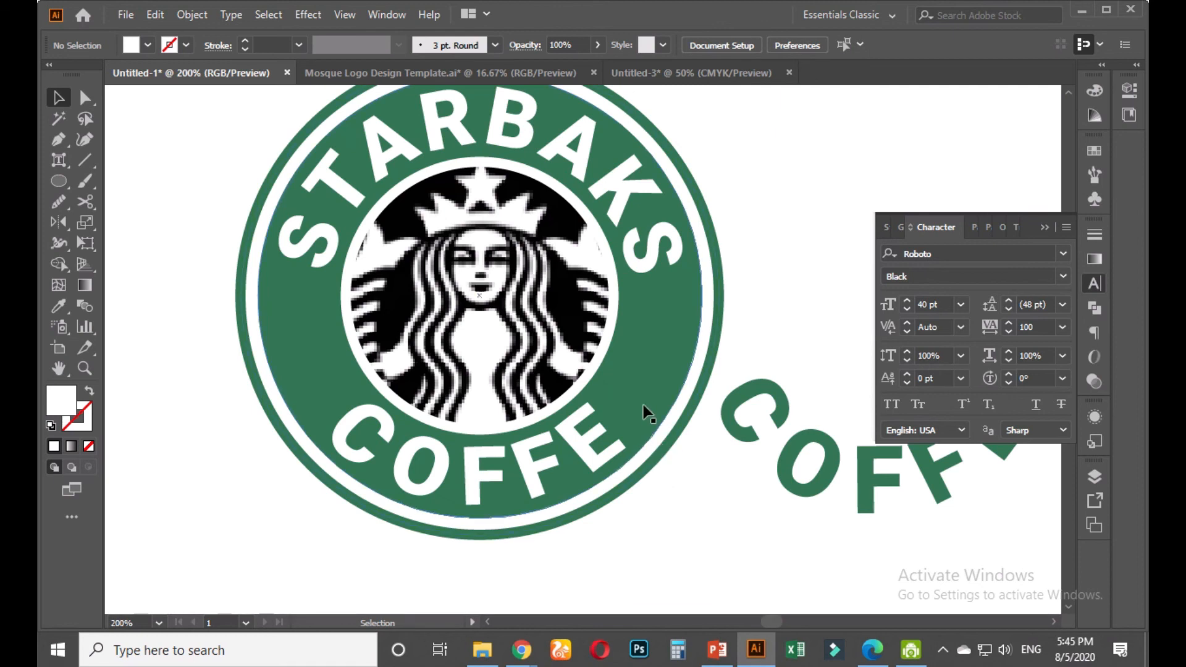
Move the green COFFE copy horizontally farther away from the emblem
{"action": "scroll", "coordinate": [641, 402], "scroll_direction": "down", "scroll_amount": 1}
{"action": "left_click_drag", "start_coordinate": [731, 260], "coordinate": [696, 296]}
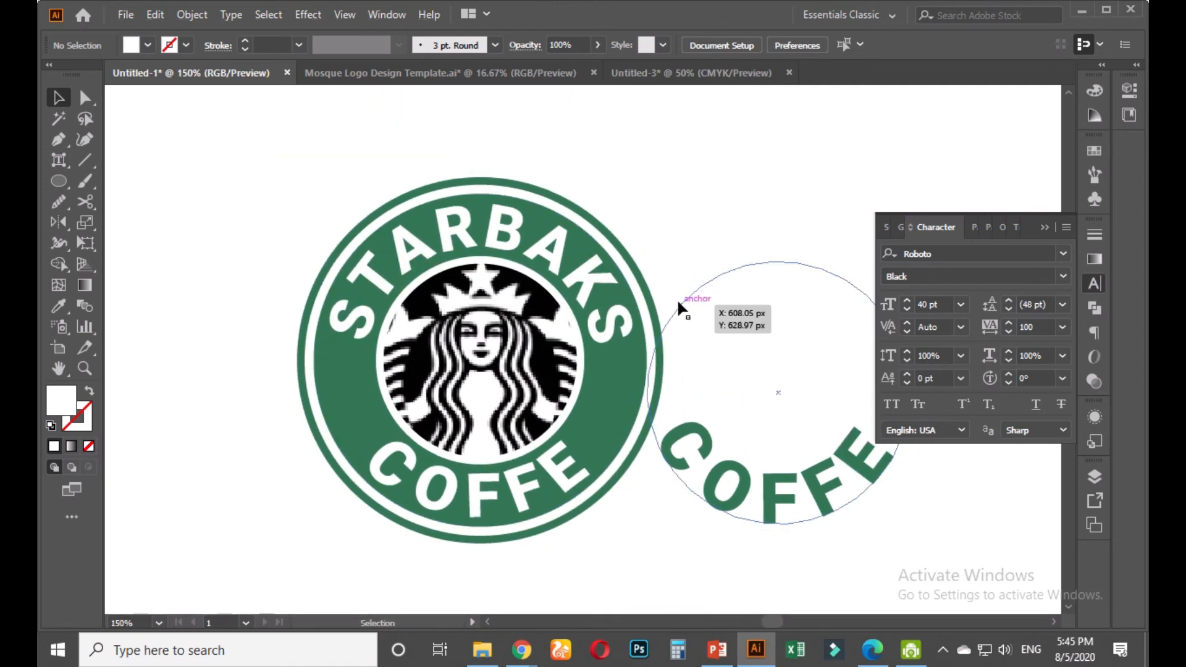
{"action": "scroll", "coordinate": [697, 476], "scroll_direction": "down", "scroll_amount": 1}
{"action": "left_click_drag", "start_coordinate": [683, 480], "coordinate": [565, 466]}
{"action": "left_click_drag", "start_coordinate": [650, 440], "coordinate": [735, 440]}
Examine the fit and spacing of the white COFFE lettering on the emblem's lower ring
{"action": "scroll", "coordinate": [517, 436], "scroll_direction": "up", "scroll_amount": 1}
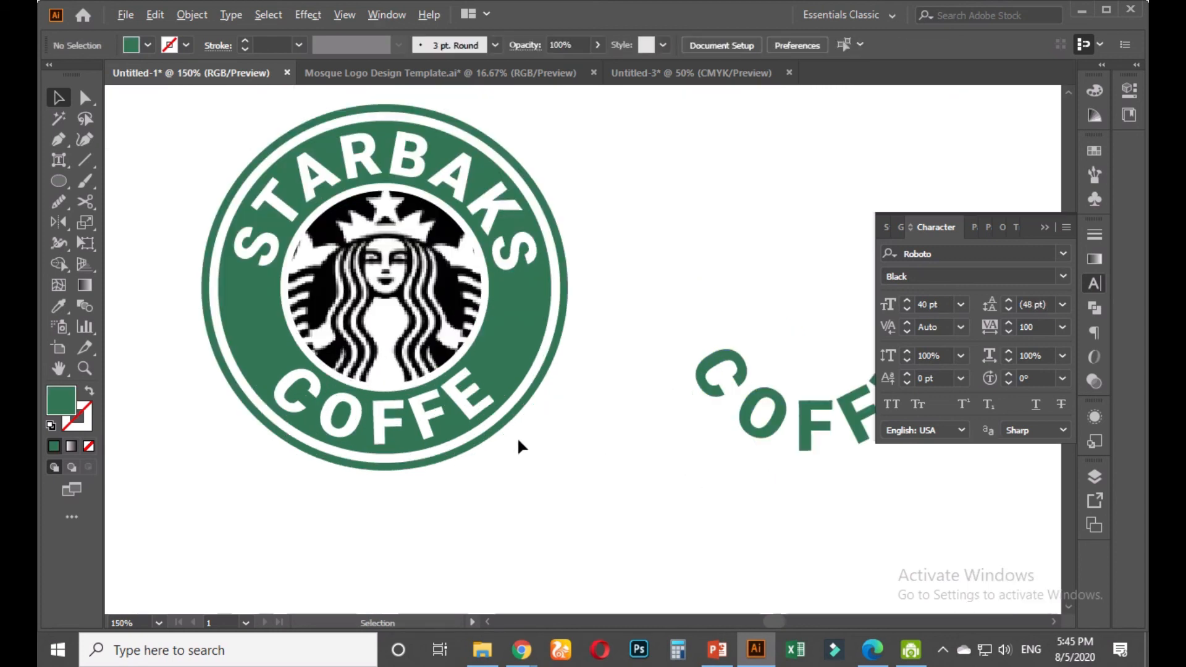
{"action": "scroll", "coordinate": [407, 412], "scroll_direction": "up", "scroll_amount": 2}
{"action": "left_click", "coordinate": [316, 406]}
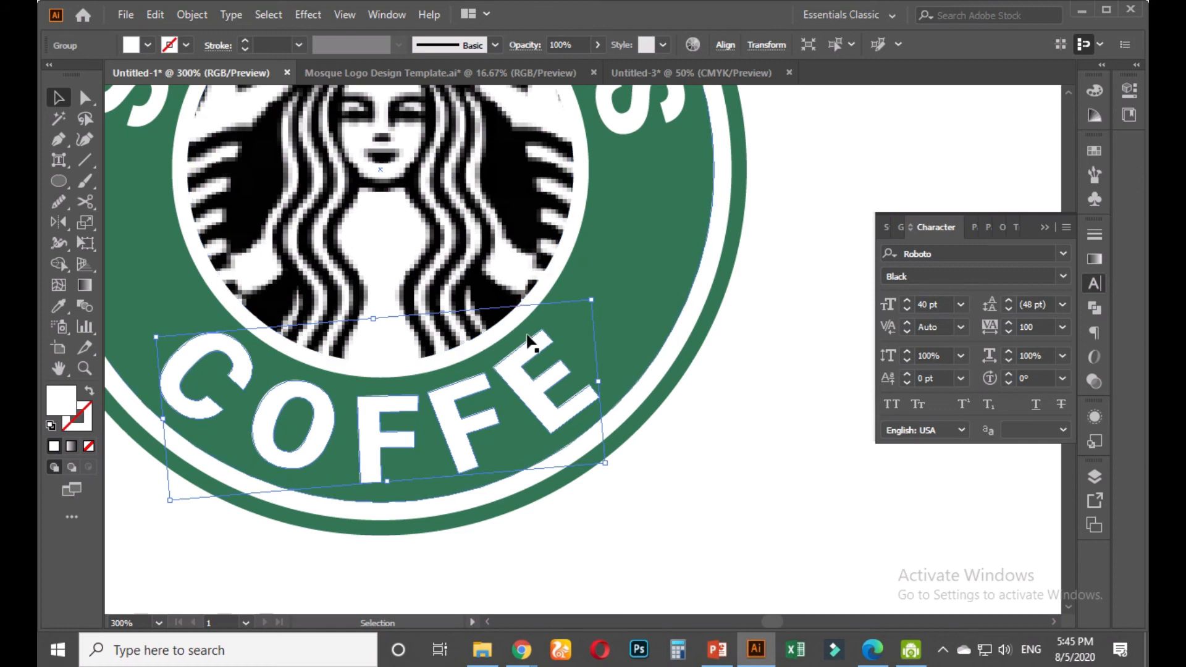
{"action": "left_click", "coordinate": [704, 462]}
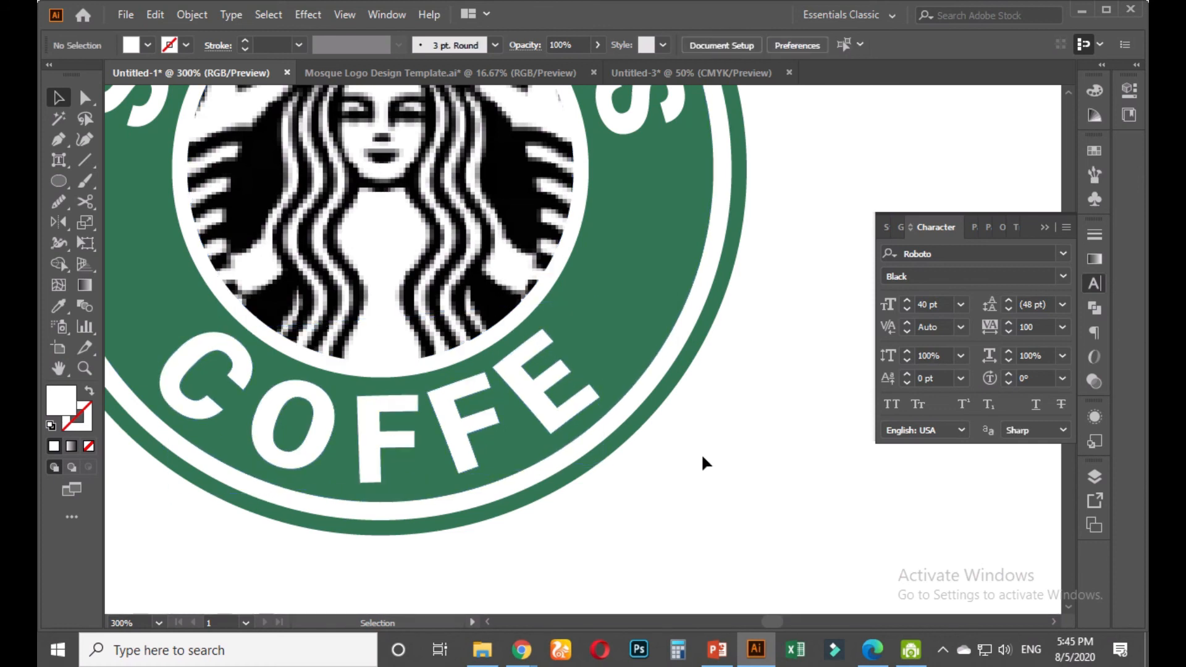
{"action": "scroll", "coordinate": [699, 453], "scroll_direction": "down", "scroll_amount": 2}
{"action": "scroll", "coordinate": [605, 259], "scroll_direction": "up", "scroll_amount": 1}
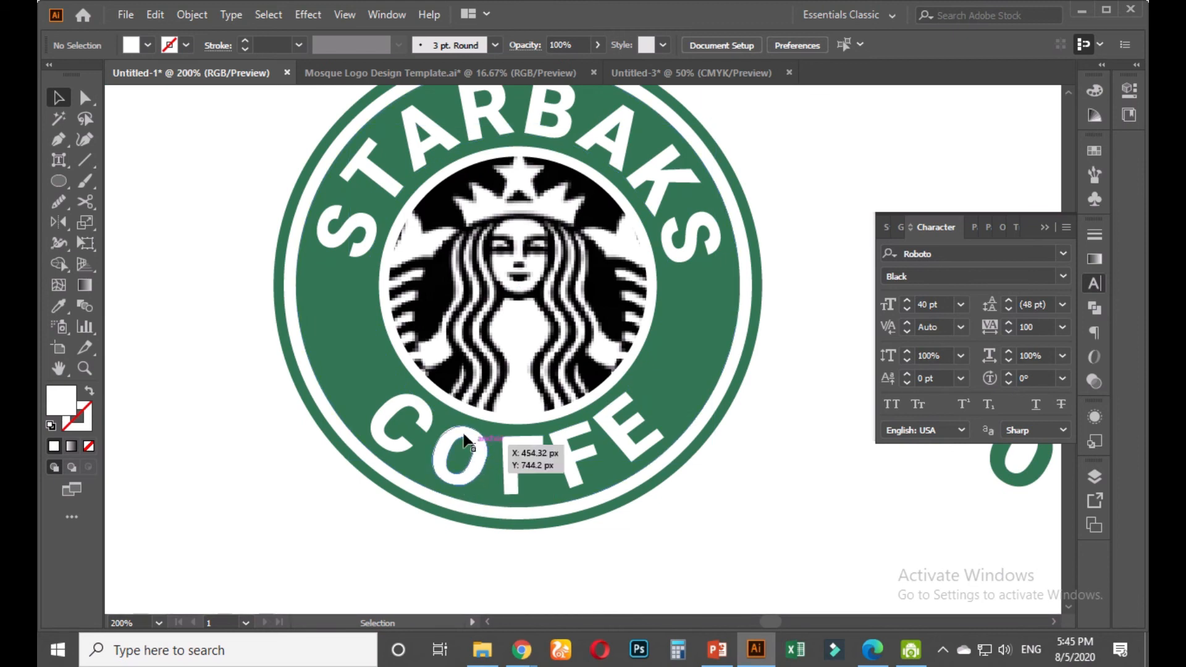
{"action": "left_click_drag", "start_coordinate": [759, 440], "coordinate": [755, 472]}
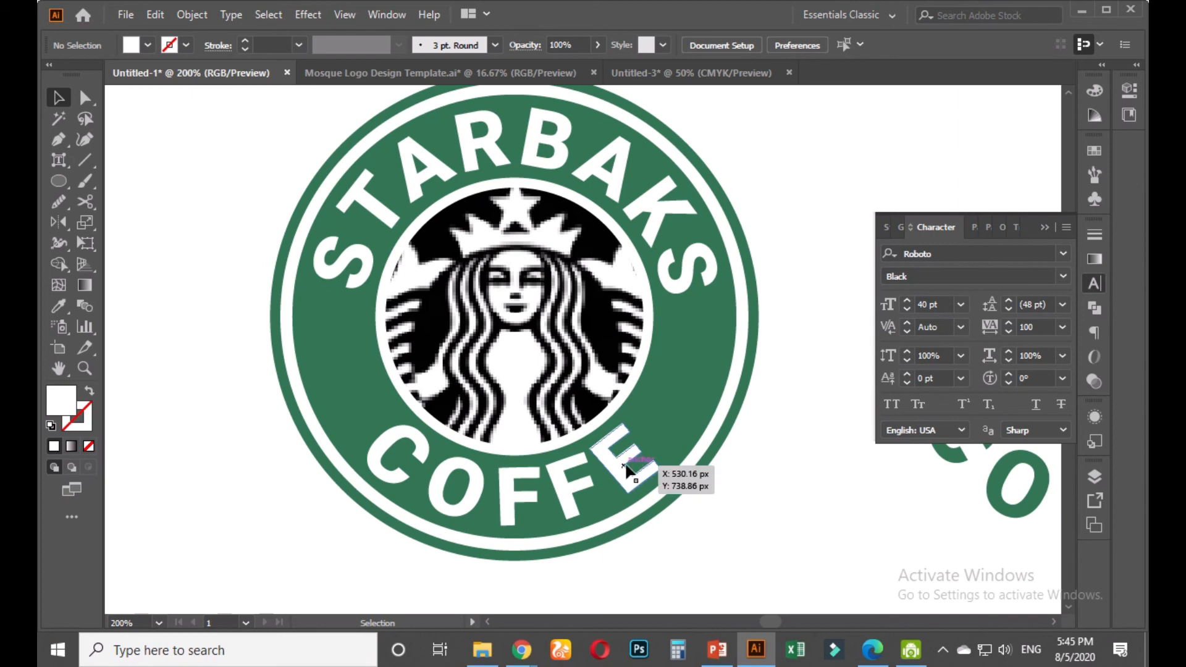
Draw a small white star with the Star tool on the ring's left side and place a copy on its right side
{"action": "key", "text": "ctrl+minus"}
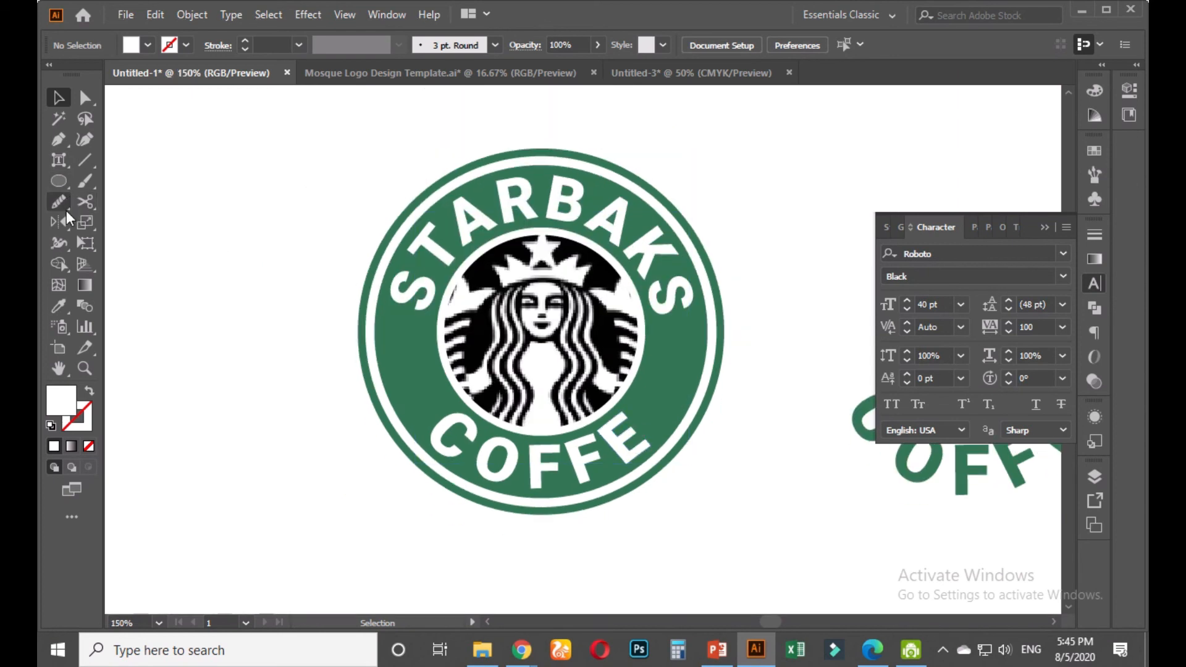
{"action": "left_click", "coordinate": [65, 183]}
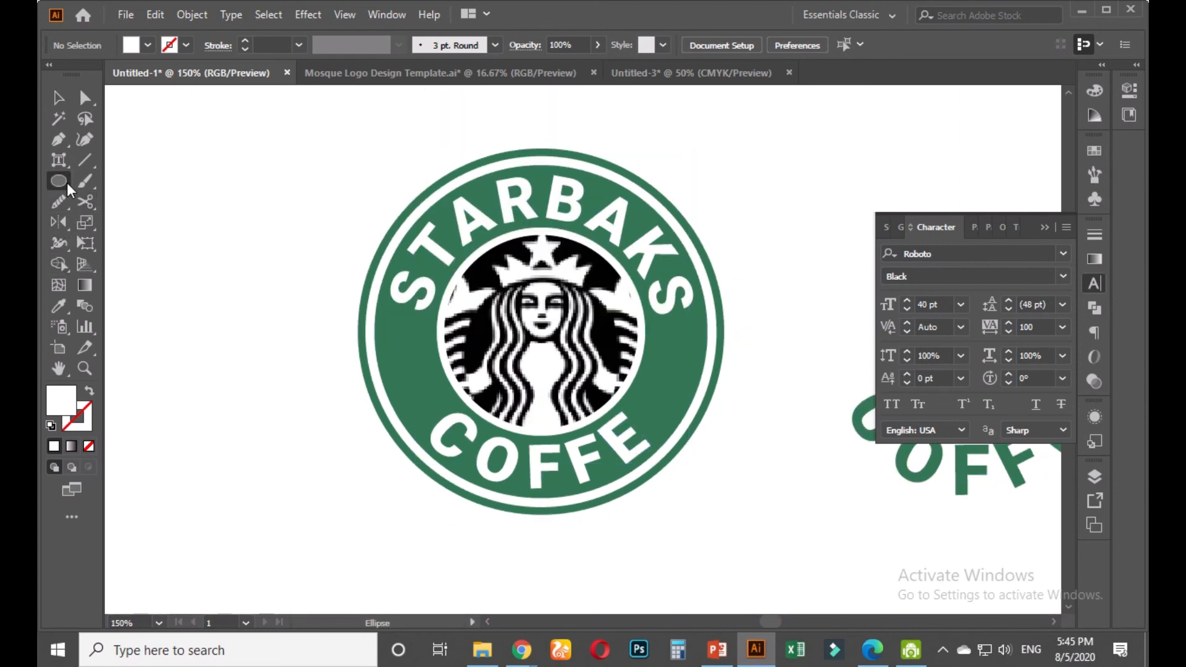
{"action": "left_click", "coordinate": [132, 265]}
{"action": "left_click_drag", "start_coordinate": [402, 355], "coordinate": [676, 378]}
{"action": "left_click", "coordinate": [58, 97]}
{"action": "left_click", "coordinate": [759, 405]}
{"action": "scroll", "coordinate": [454, 410], "scroll_direction": "up", "scroll_amount": 1}
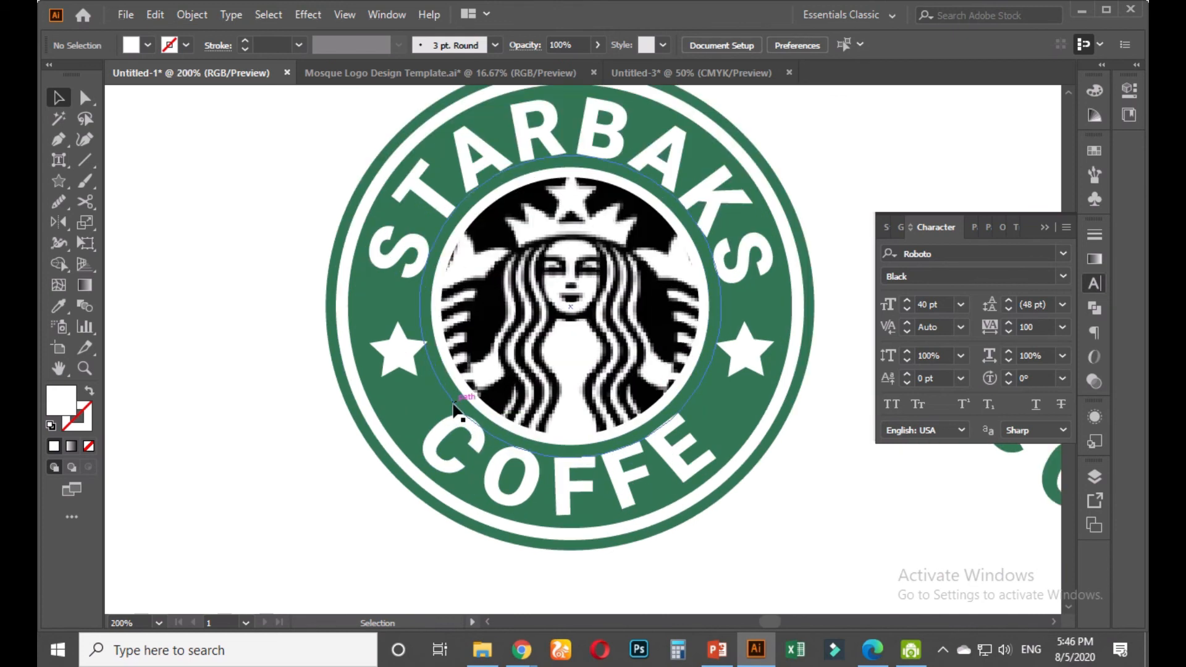
Nudge both ring stars slightly to the left to balance them around the siren
{"action": "left_click", "coordinate": [393, 357]}
{"action": "key", "text": "Left"}
{"action": "key", "text": "Left"}
{"action": "left_click", "coordinate": [783, 457]}
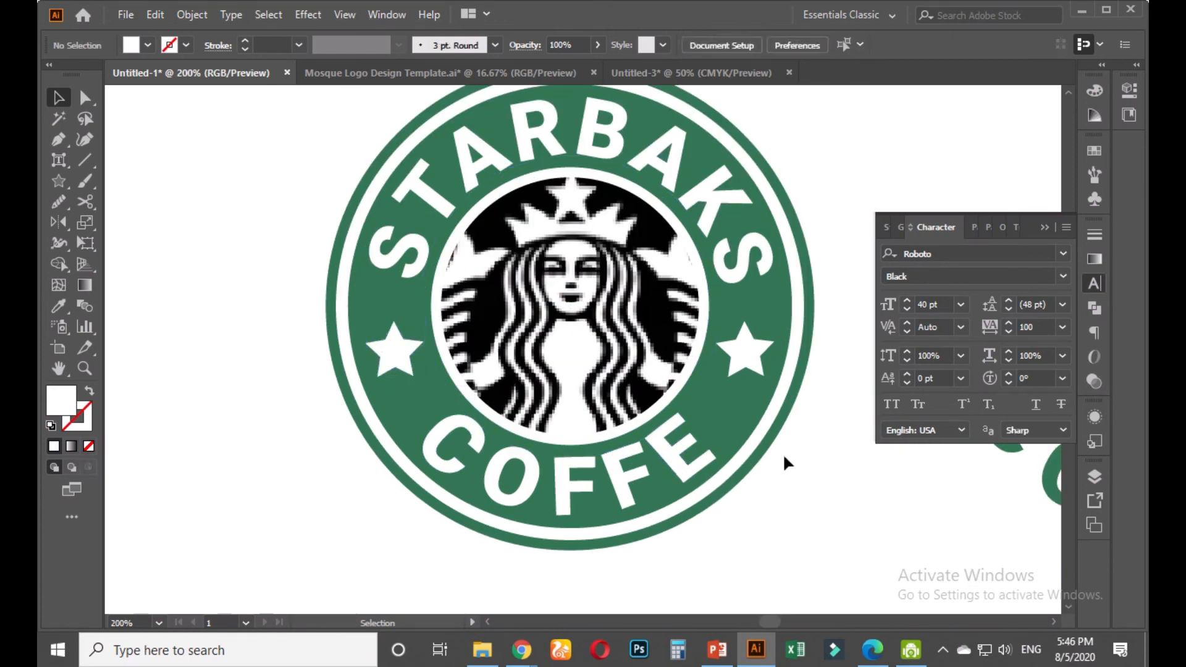
{"action": "left_click", "coordinate": [744, 351]}
{"action": "key", "text": "Left"}
{"action": "left_click", "coordinate": [837, 454]}
Compare the rebuilt emblem with the original Starbucks logo and examine the original's siren up close
{"action": "scroll", "coordinate": [806, 429], "scroll_direction": "down", "scroll_amount": 3}
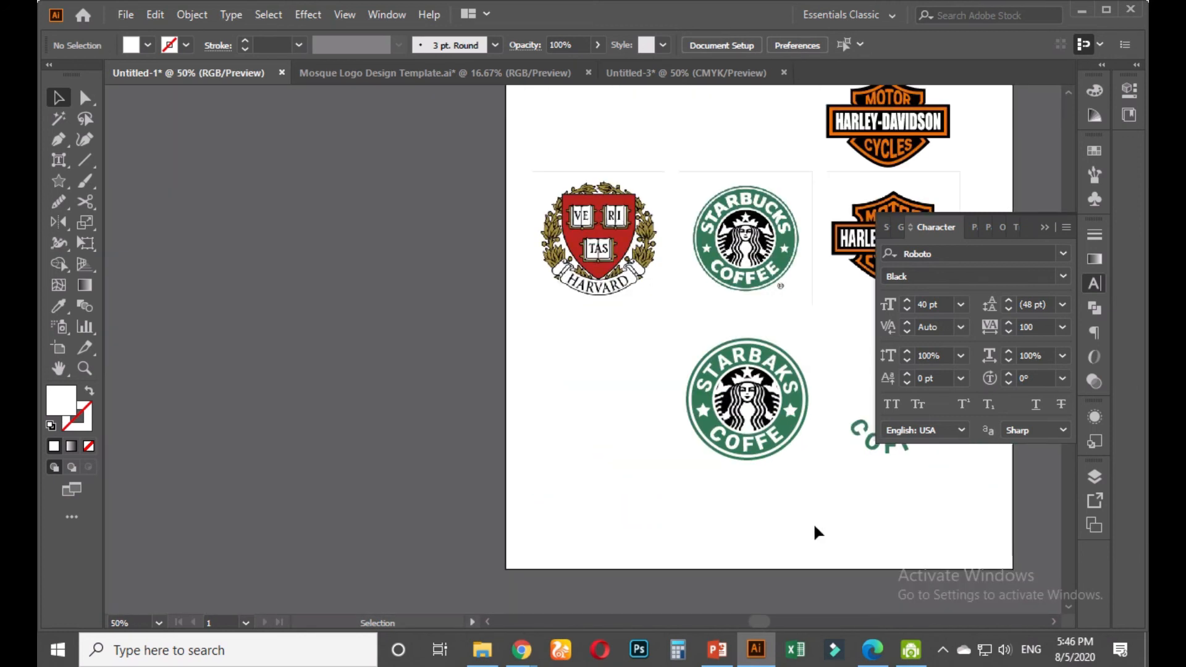
{"action": "scroll", "coordinate": [605, 235], "scroll_direction": "up", "scroll_amount": 4}
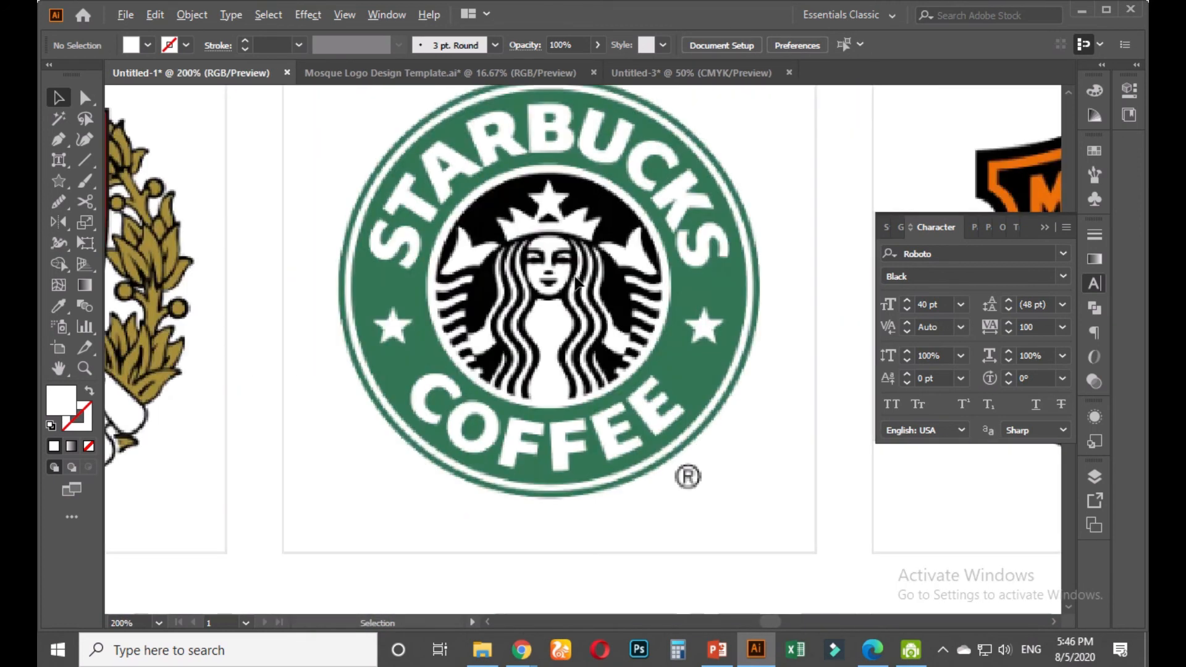
{"action": "scroll", "coordinate": [602, 287], "scroll_direction": "up", "scroll_amount": 2}
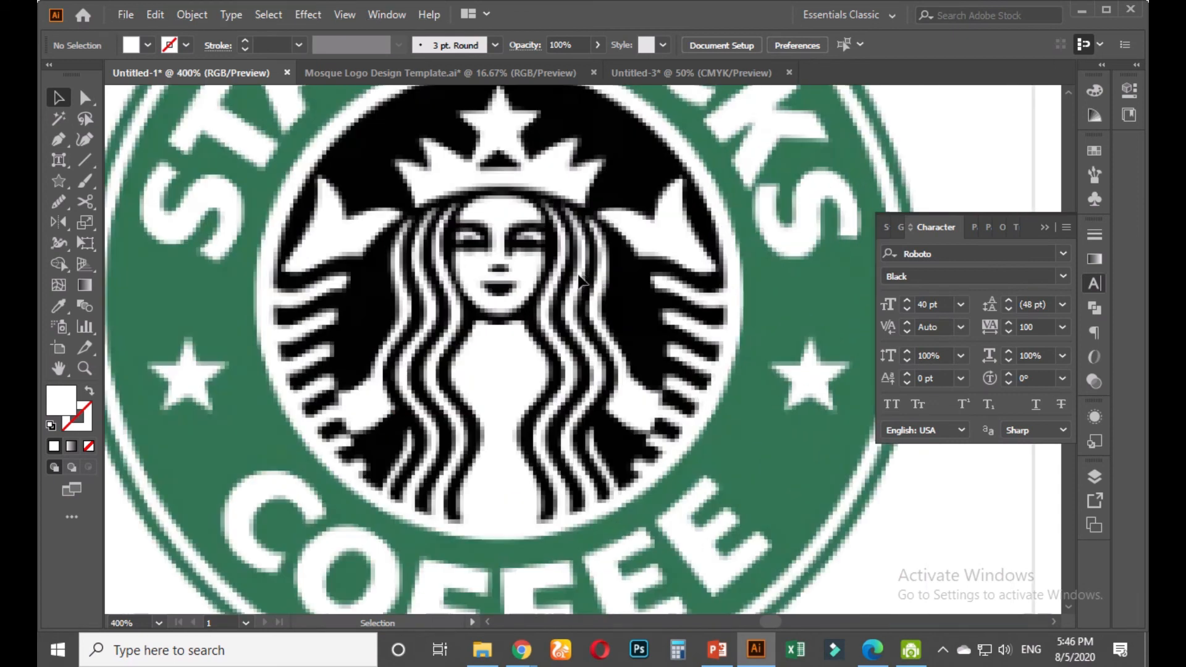
{"action": "scroll", "coordinate": [586, 281], "scroll_direction": "down", "scroll_amount": 1}
{"action": "scroll", "coordinate": [162, 253], "scroll_direction": "up", "scroll_amount": 1}
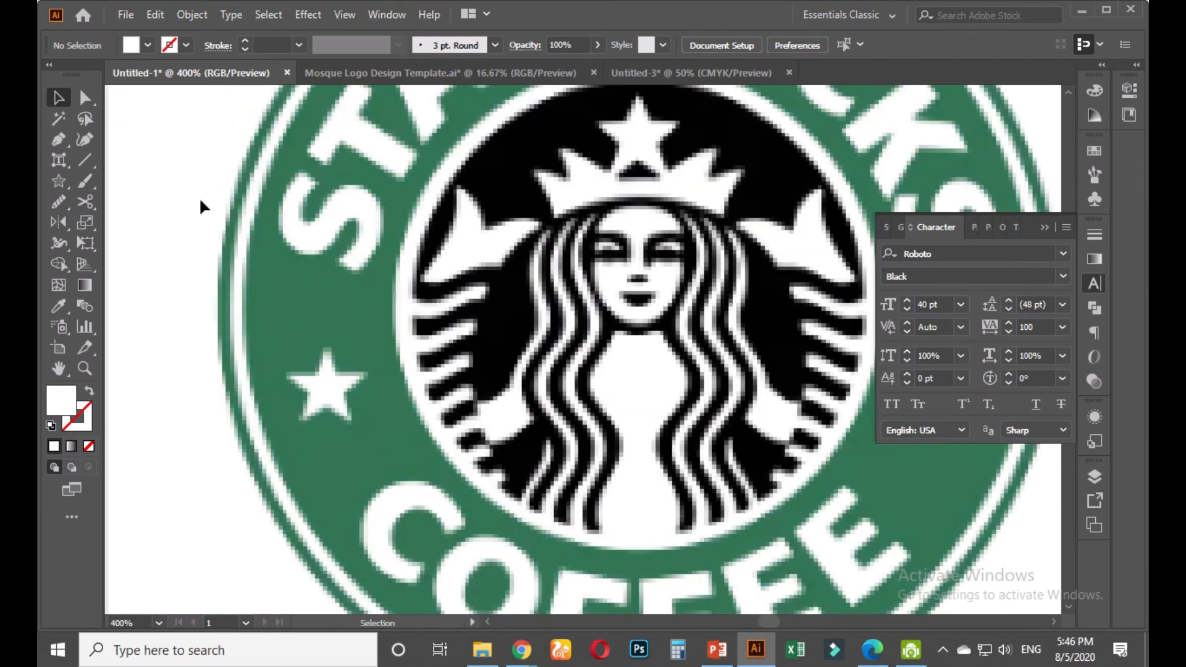
Try to trace the outline of the siren's face on the original logo with the Pencil tool
{"action": "left_click", "coordinate": [58, 202]}
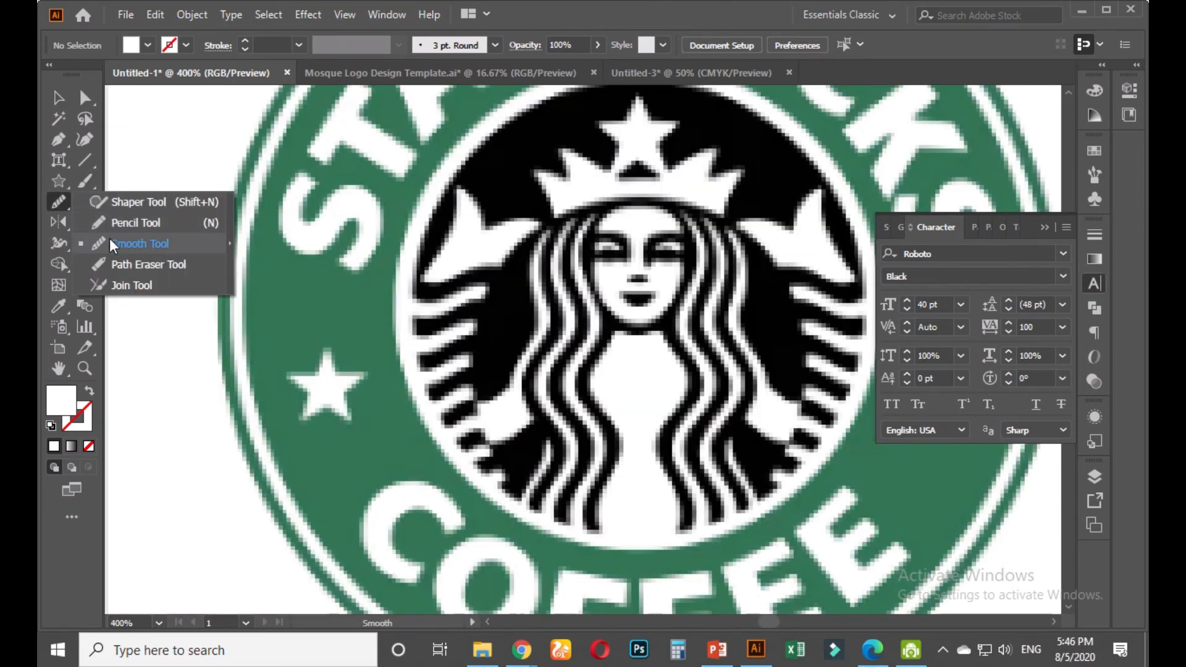
{"action": "left_click", "coordinate": [130, 224]}
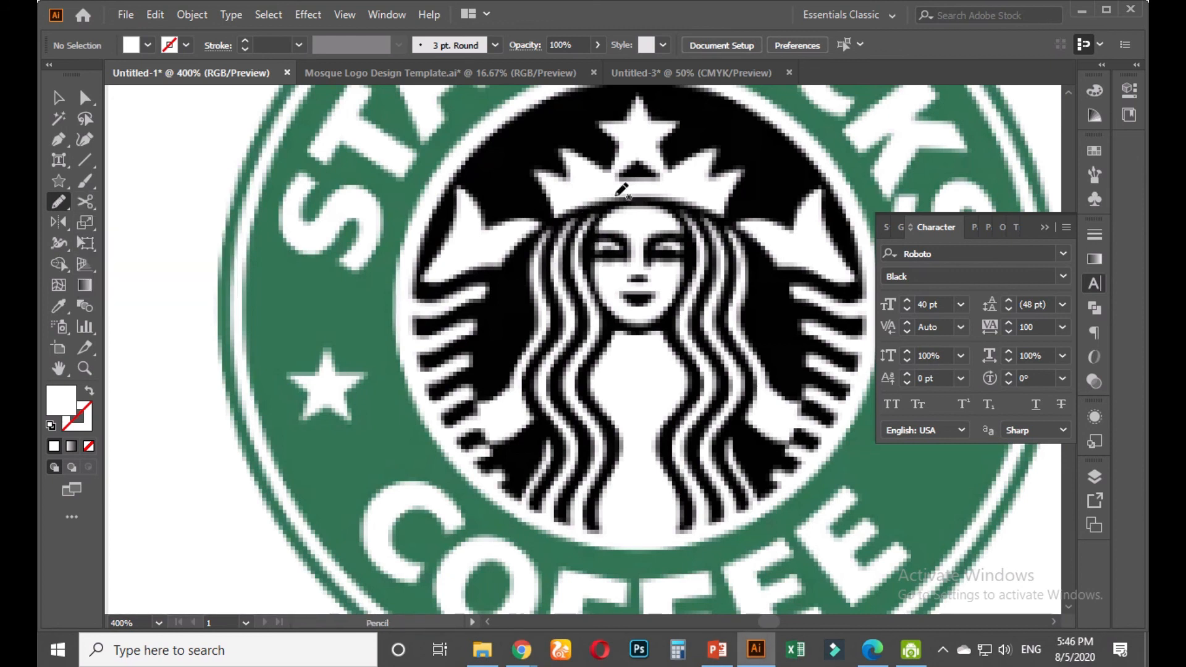
{"action": "mouse_move", "coordinate": [623, 199]}
{"action": "left_mouse_down"}
{"action": "mouse_move", "coordinate": [593, 217]}
{"action": "mouse_move", "coordinate": [586, 276]}
{"action": "mouse_move", "coordinate": [637, 327]}
{"action": "mouse_move", "coordinate": [676, 282]}
{"action": "mouse_move", "coordinate": [677, 238]}
{"action": "mouse_move", "coordinate": [616, 199]}
{"action": "left_mouse_up"}
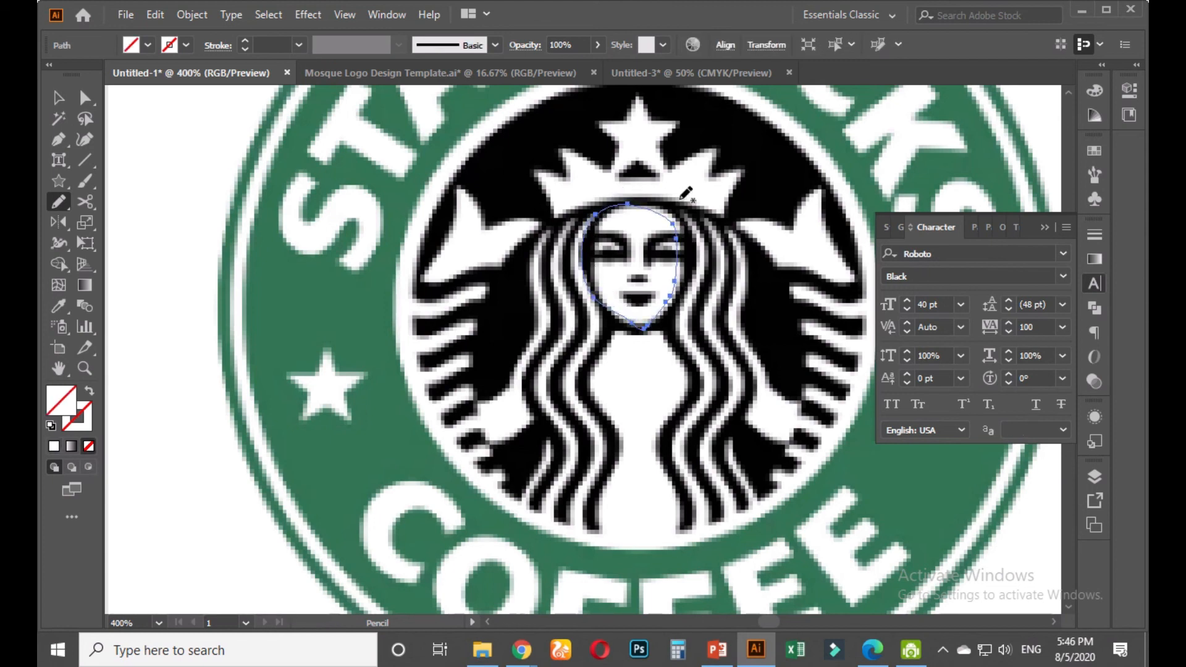
{"action": "key", "text": "ctrl+z"}
{"action": "left_click", "coordinate": [59, 98]}
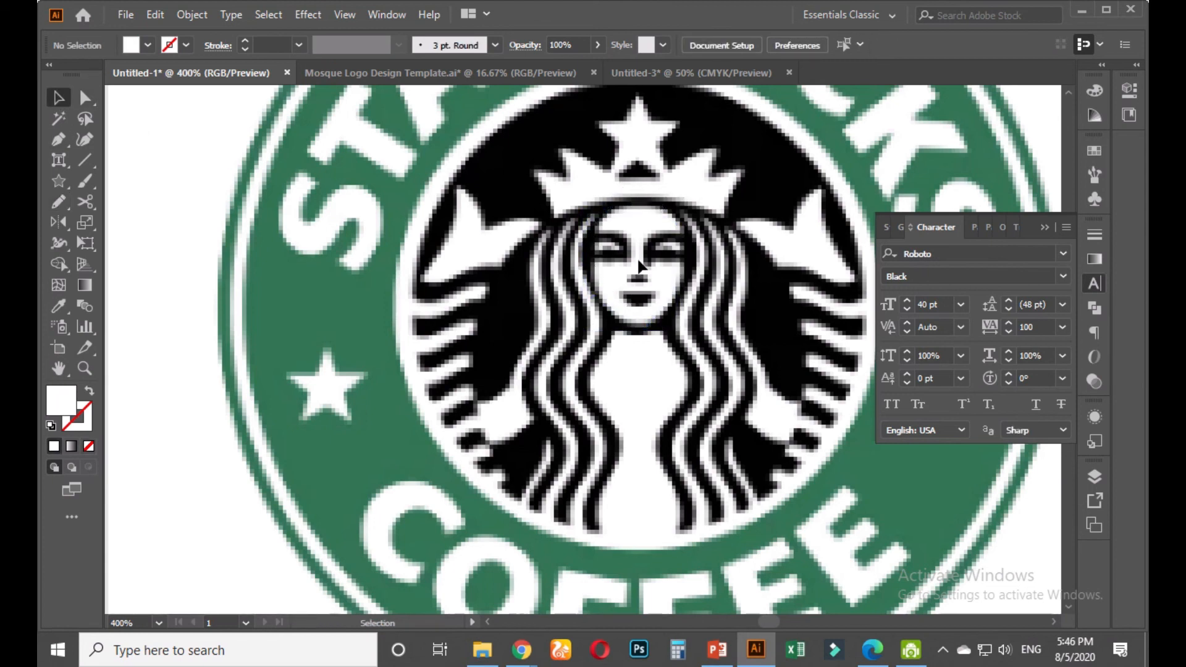
Delete the spare green curved COFFE lettering beside the rebuilt emblem
{"action": "scroll", "coordinate": [607, 302], "scroll_direction": "down", "scroll_amount": 2}
{"action": "scroll", "coordinate": [615, 298], "scroll_direction": "up", "scroll_amount": 2}
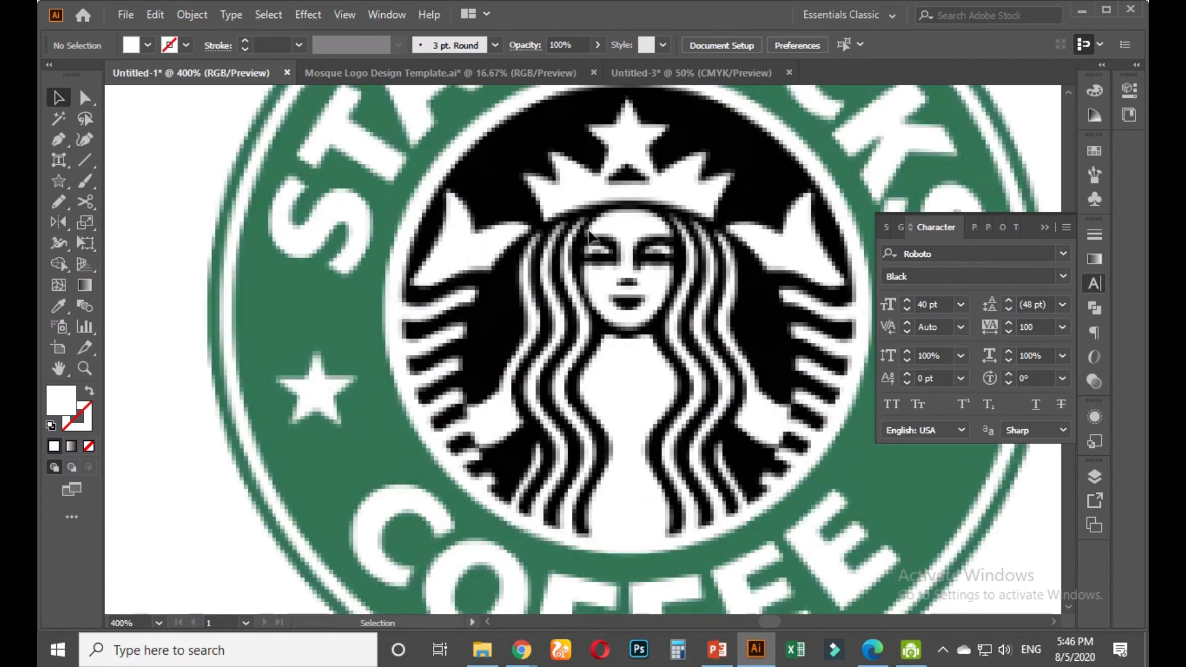
{"action": "scroll", "coordinate": [634, 279], "scroll_direction": "down", "scroll_amount": 4}
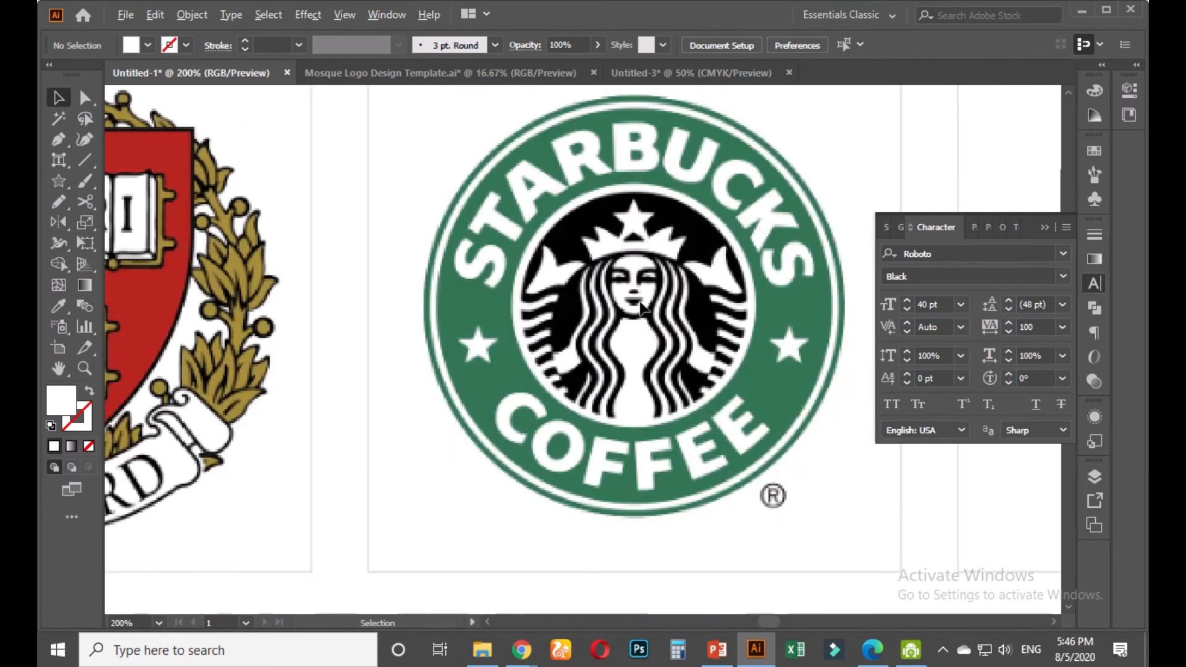
{"action": "scroll", "coordinate": [640, 306], "scroll_direction": "down", "scroll_amount": 3}
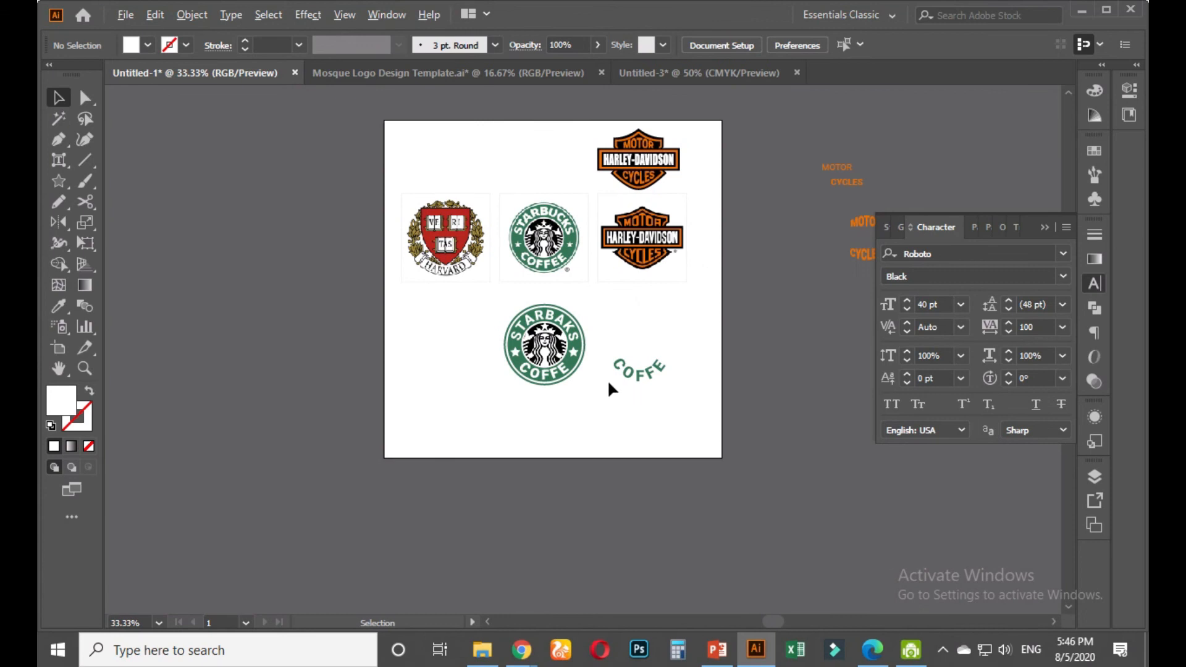
{"action": "scroll", "coordinate": [606, 379], "scroll_direction": "up", "scroll_amount": 2}
{"action": "scroll", "coordinate": [564, 381], "scroll_direction": "up", "scroll_amount": 2}
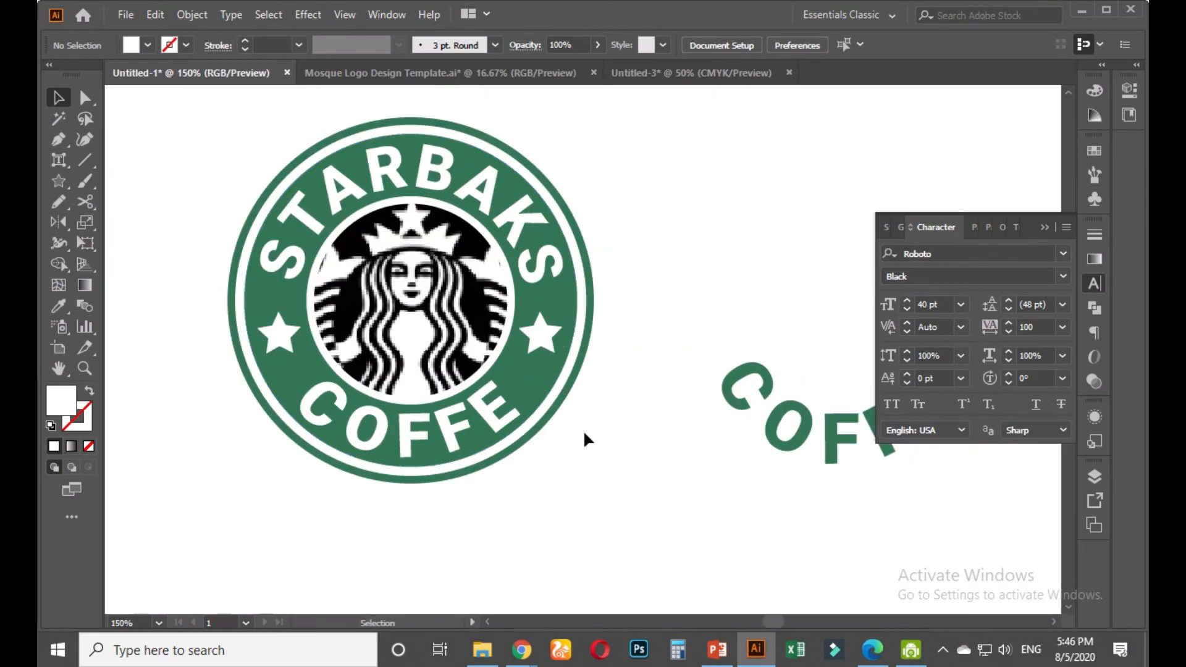
{"action": "scroll", "coordinate": [584, 432], "scroll_direction": "down", "scroll_amount": 2}
{"action": "scroll", "coordinate": [563, 442], "scroll_direction": "up", "scroll_amount": 1}
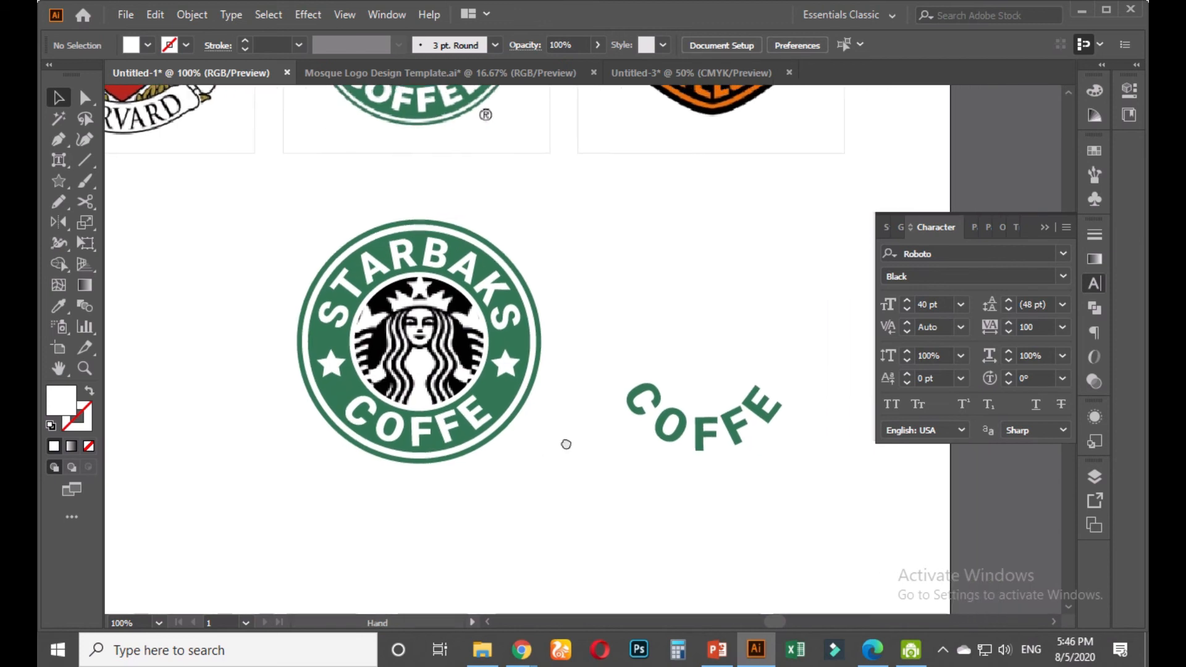
{"action": "left_click", "coordinate": [630, 407]}
{"action": "key", "text": "Delete"}
Select all parts of the rebuilt STARBAKS COFFE emblem and group them
{"action": "scroll", "coordinate": [593, 411], "scroll_direction": "up", "scroll_amount": 1}
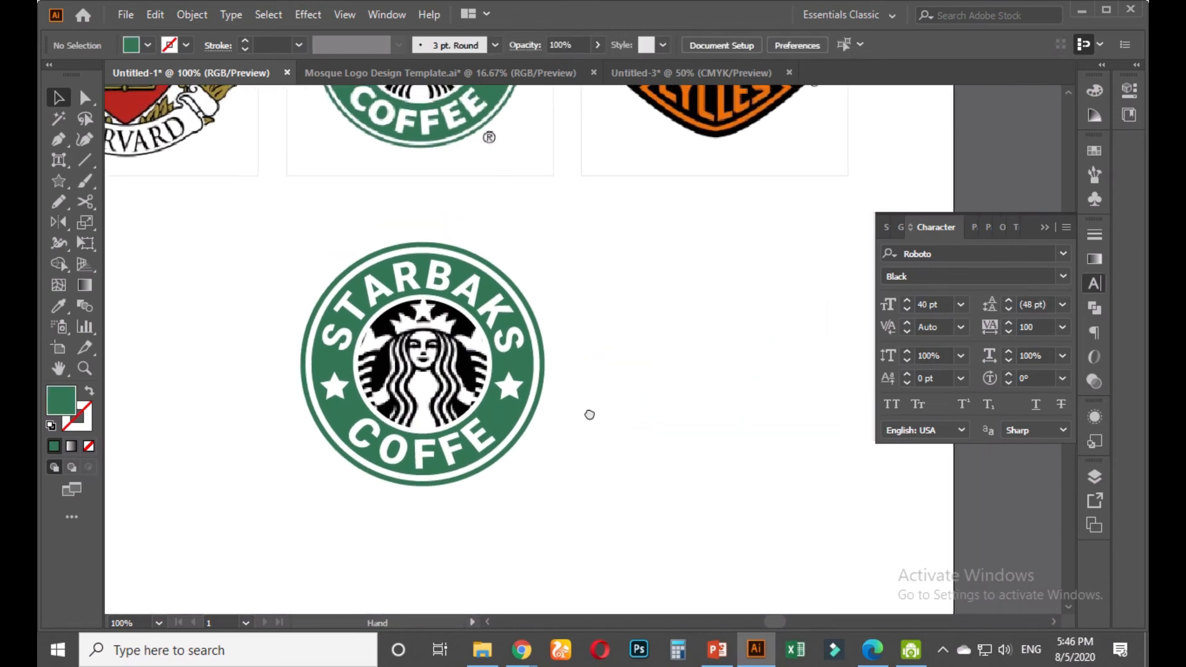
{"action": "left_click_drag", "start_coordinate": [551, 255], "coordinate": [305, 501]}
{"action": "right_click", "coordinate": [417, 331]}
{"action": "left_click", "coordinate": [475, 462]}
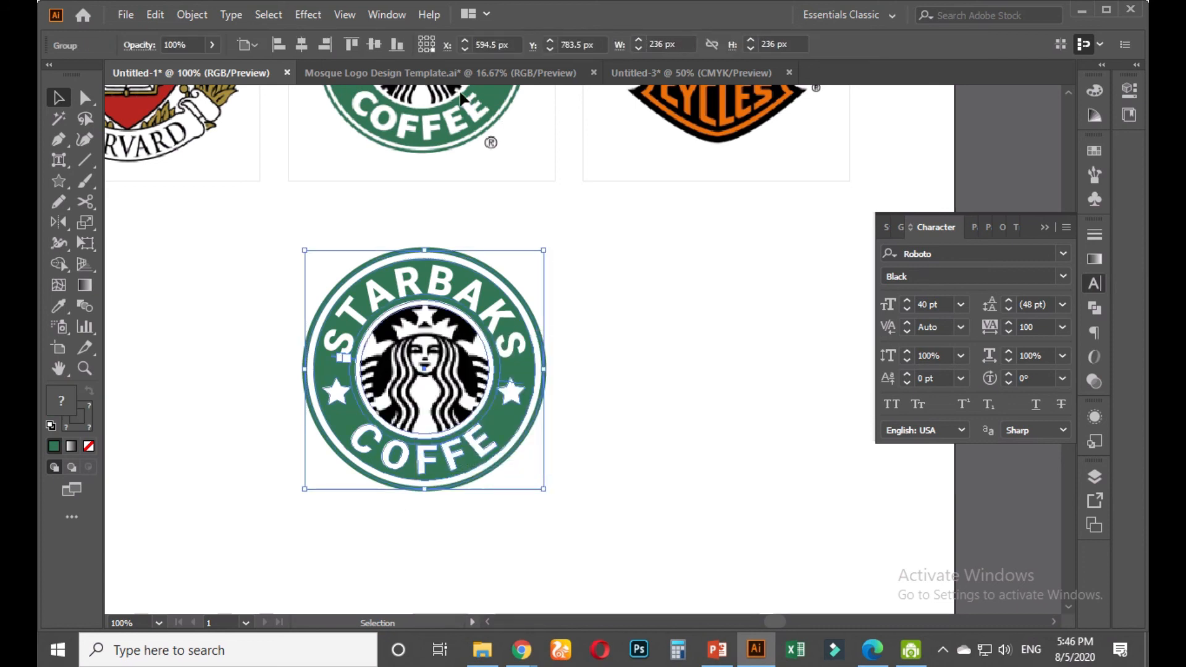
Expand the appearance of the grouped emblem, then expand its objects, fills and strokes into plain shapes
{"action": "left_click", "coordinate": [195, 15]}
{"action": "left_click", "coordinate": [281, 230]}
{"action": "left_click", "coordinate": [192, 15]}
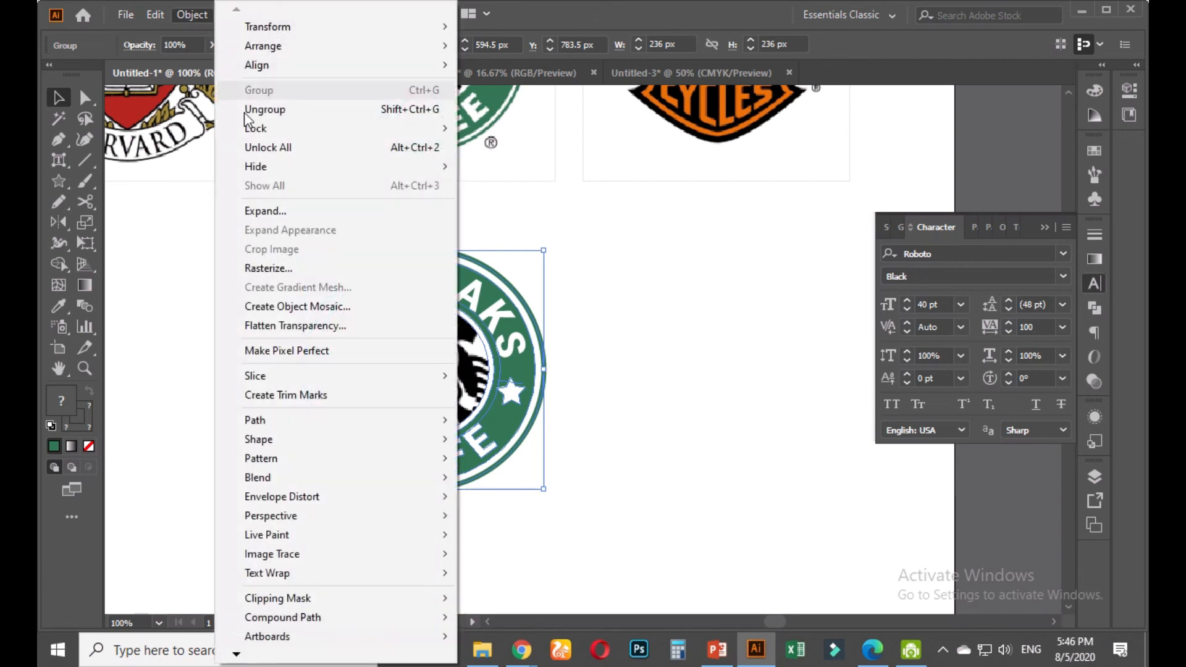
{"action": "left_click", "coordinate": [278, 211]}
{"action": "key", "text": "Return"}
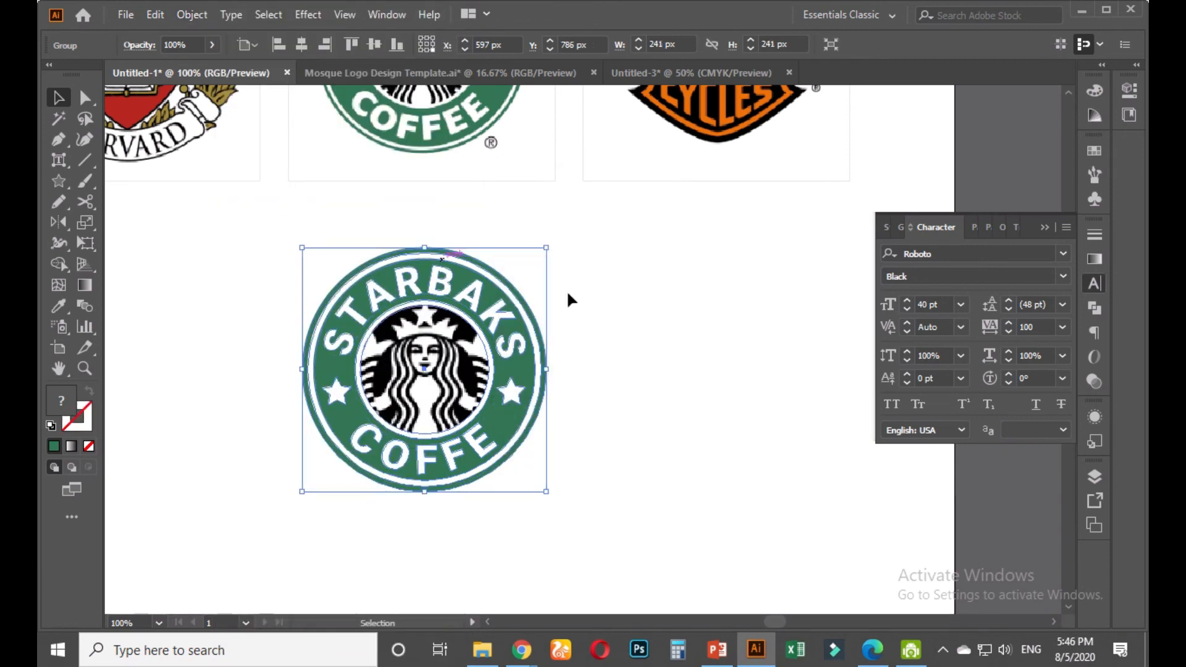
Move the expanded emblem off the artboard onto the grey canvas to inspect its outer ring
{"action": "left_click", "coordinate": [594, 339]}
{"action": "scroll", "coordinate": [593, 339], "scroll_direction": "down", "scroll_amount": 2}
{"action": "scroll", "coordinate": [585, 339], "scroll_direction": "down", "scroll_amount": 2, "text": "alt"}
{"action": "left_click", "coordinate": [556, 345]}
{"action": "left_click_drag", "start_coordinate": [533, 372], "coordinate": [322, 368]}
{"action": "left_click", "coordinate": [508, 450]}
{"action": "scroll", "coordinate": [504, 432], "scroll_direction": "down", "scroll_amount": 1, "text": "alt"}
{"action": "left_click", "coordinate": [389, 412]}
{"action": "scroll", "coordinate": [365, 396], "scroll_direction": "up", "scroll_amount": 2, "text": "alt"}
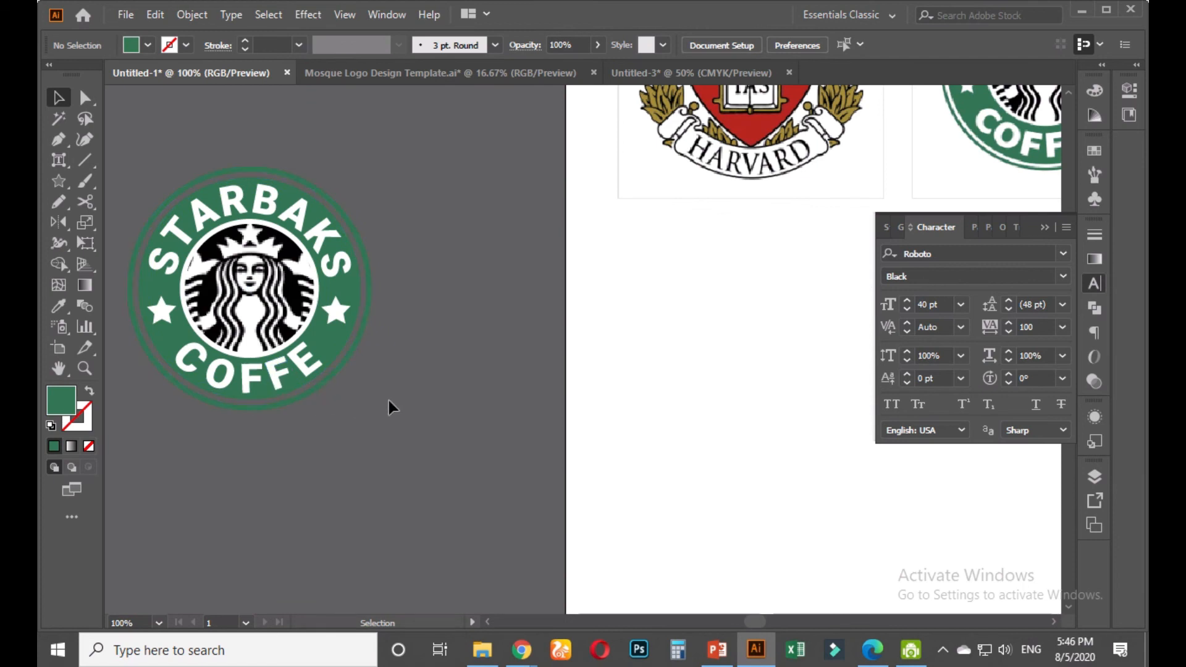
Move the emblem back onto the artboard below the Harvard and Starbucks reference logos
{"action": "scroll", "coordinate": [389, 407], "scroll_direction": "down", "scroll_amount": 2, "text": "alt"}
{"action": "left_click_drag", "start_coordinate": [370, 371], "coordinate": [590, 408]}
{"action": "left_click", "coordinate": [698, 425]}
{"action": "scroll", "coordinate": [672, 412], "scroll_direction": "up", "scroll_amount": 2, "text": "alt"}
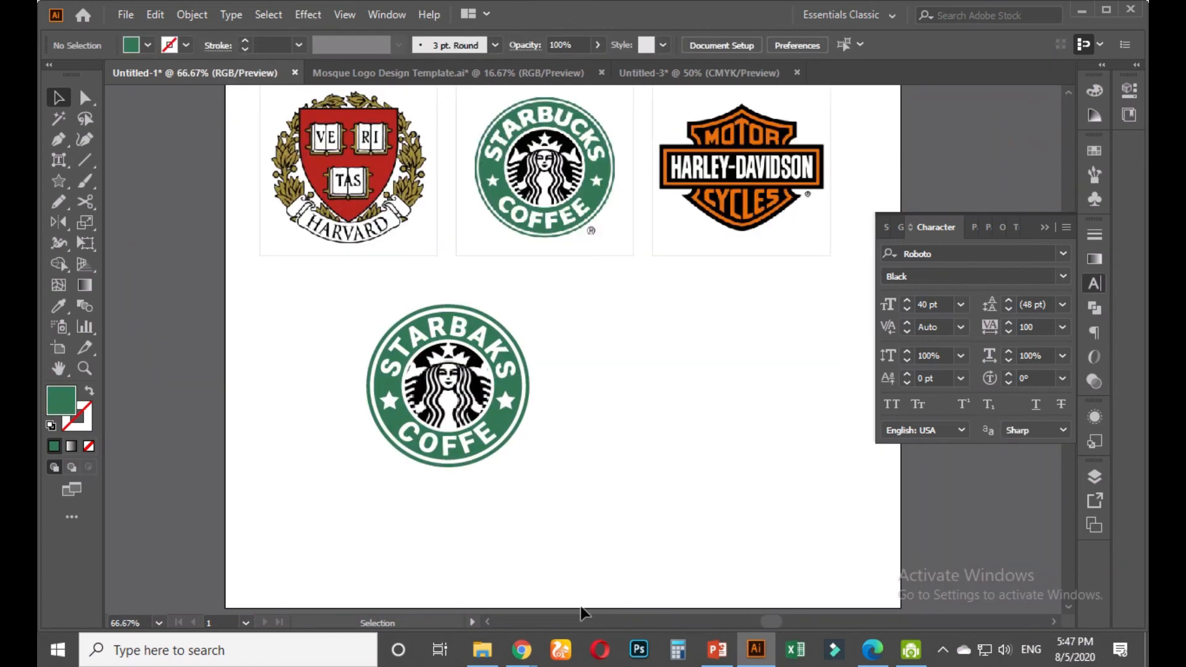
Switch to Chrome and check the Google Meet call
{"action": "left_click", "coordinate": [522, 648]}
{"action": "left_click", "coordinate": [482, 592]}
{"action": "mouse_move", "coordinate": [539, 2]}
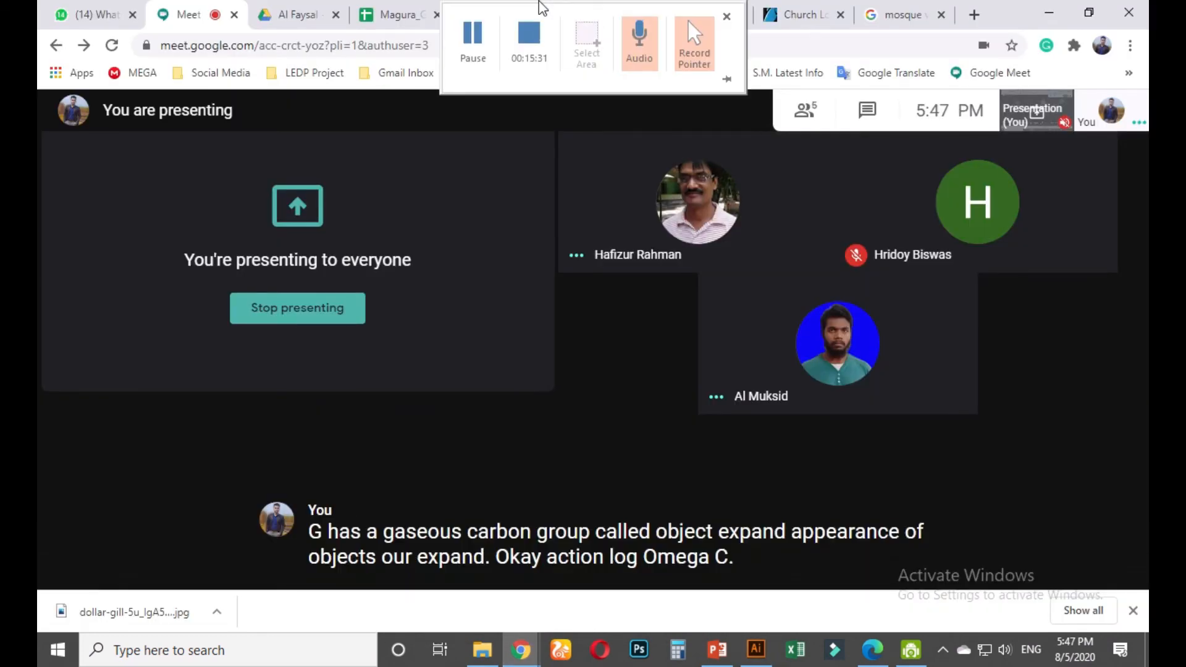
{"action": "mouse_move", "coordinate": [594, 258]}
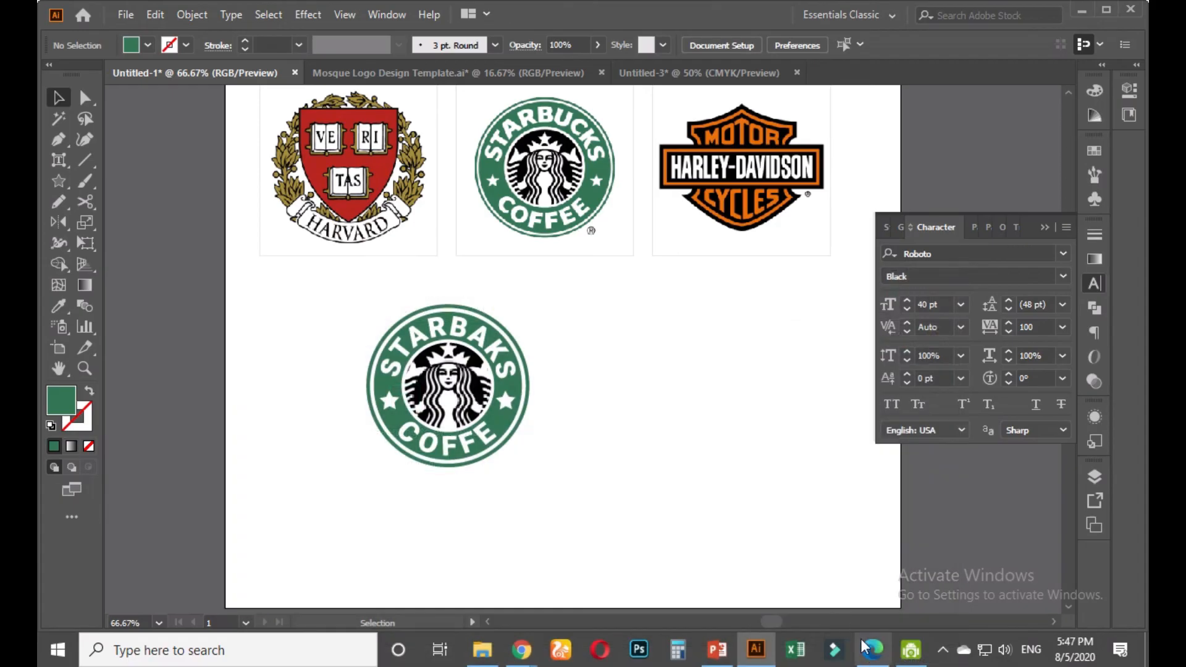
Switch to Edge and review the logo design lessons in the graphic design module PDF
{"action": "left_click", "coordinate": [871, 648]}
{"action": "scroll", "coordinate": [334, 378], "scroll_direction": "down", "scroll_amount": 3}
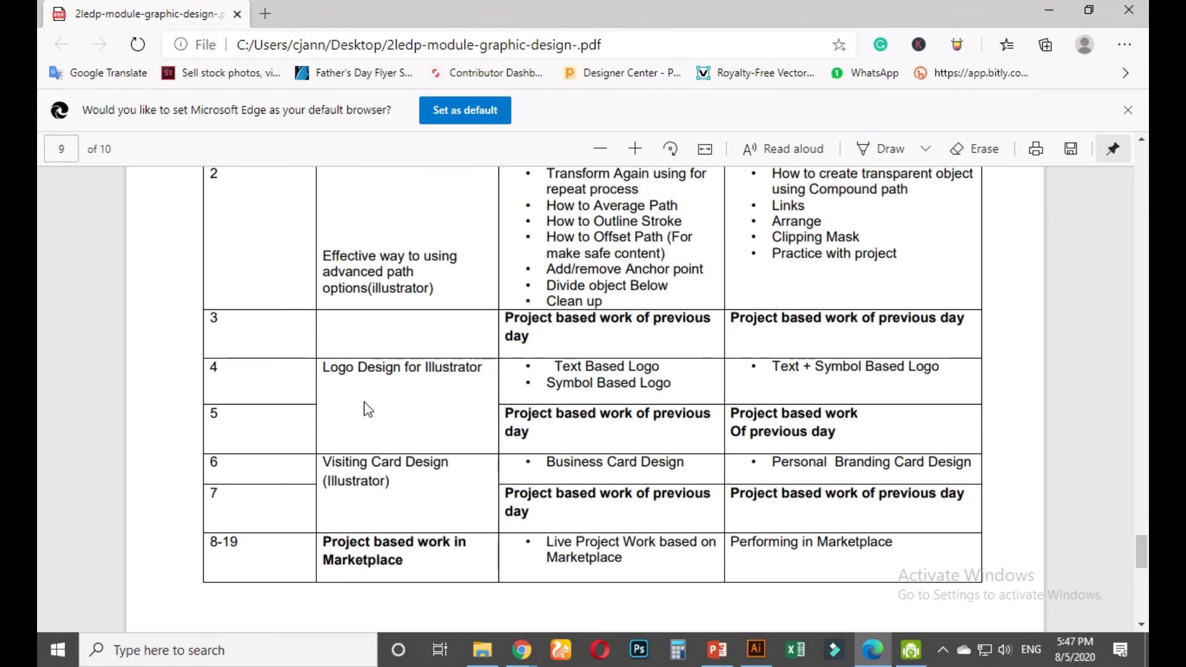
{"action": "scroll", "coordinate": [368, 409], "scroll_direction": "up", "scroll_amount": 1}
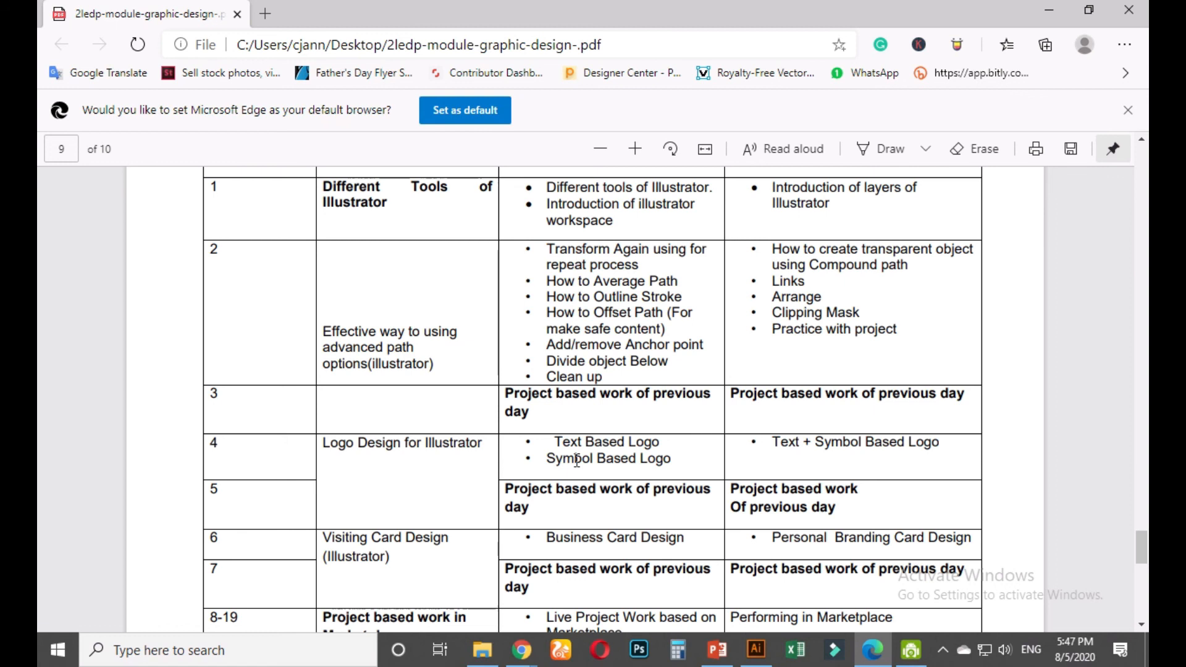
Switch to WhatsApp Web in Chrome and open the Magura GD-06 group chat to read its latest messages
{"action": "mouse_move", "coordinate": [521, 650]}
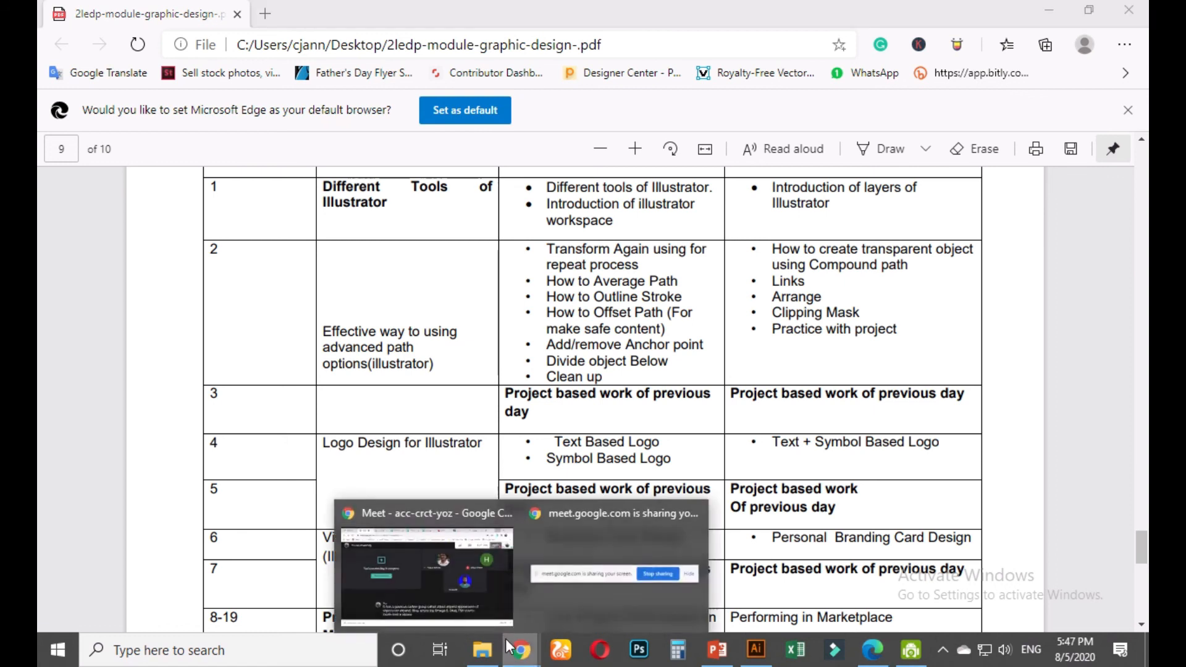
{"action": "left_click", "coordinate": [519, 568]}
{"action": "left_click", "coordinate": [60, 19]}
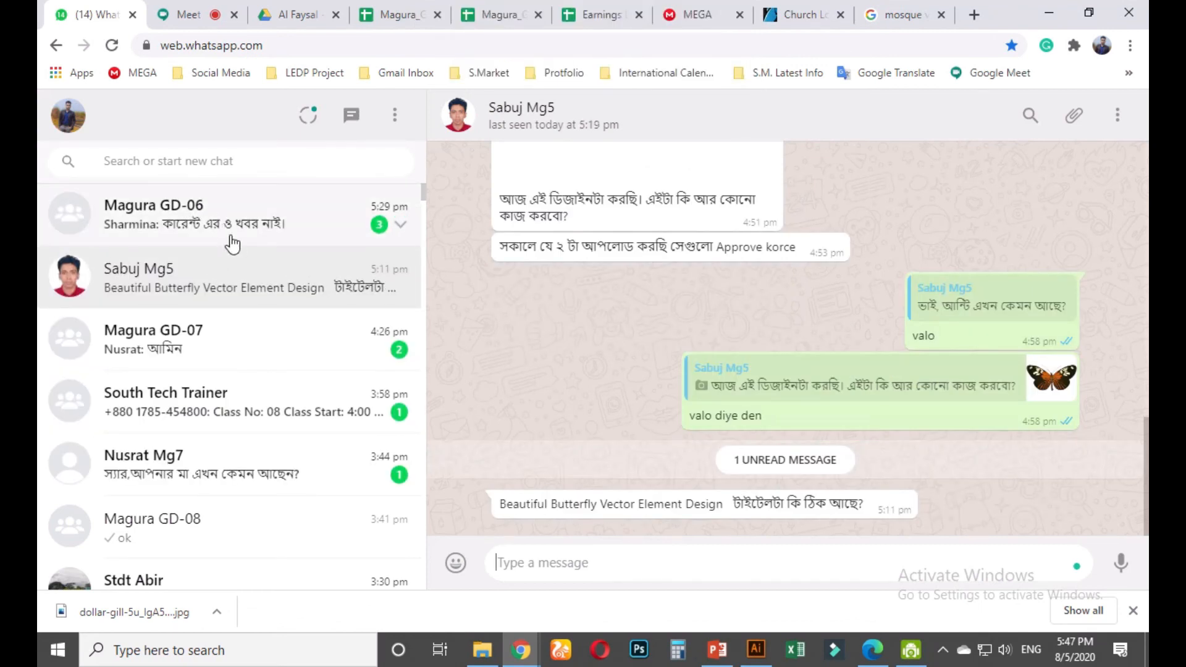
{"action": "left_click", "coordinate": [237, 240]}
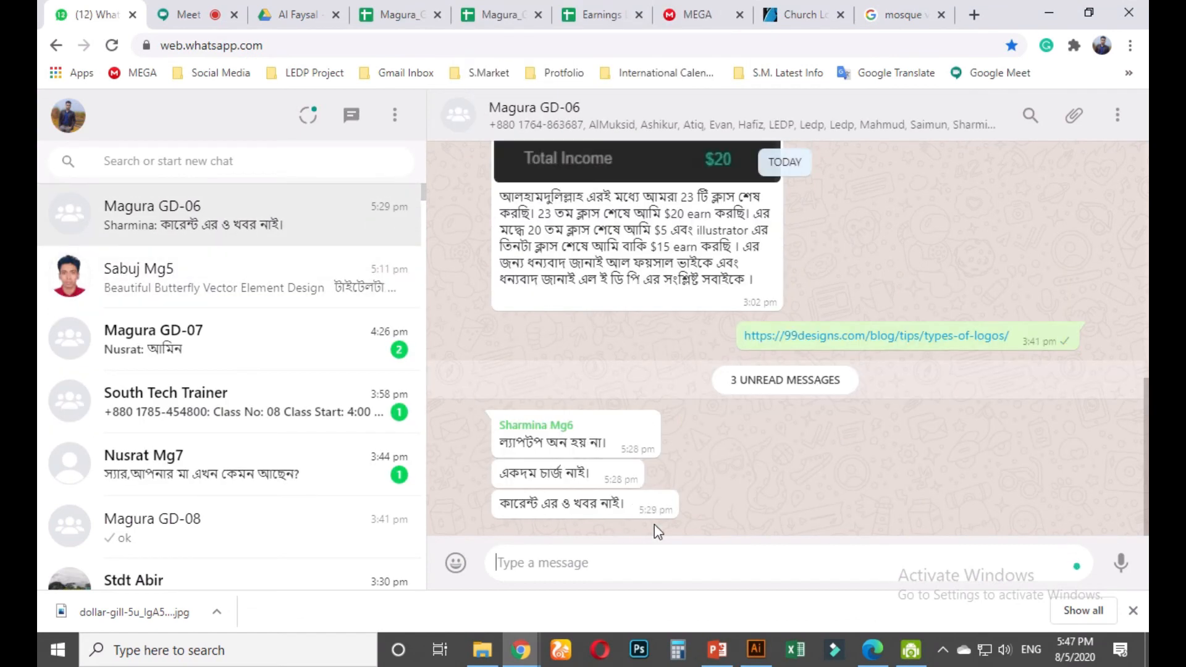
{"action": "left_click", "coordinate": [664, 504]}
{"action": "left_click", "coordinate": [941, 452]}
Send the desktop file 2ledp-module-graphic-design-.pdf to the Magura GD-06 group chat
{"action": "left_click", "coordinate": [1077, 116]}
{"action": "left_click", "coordinate": [1068, 177]}
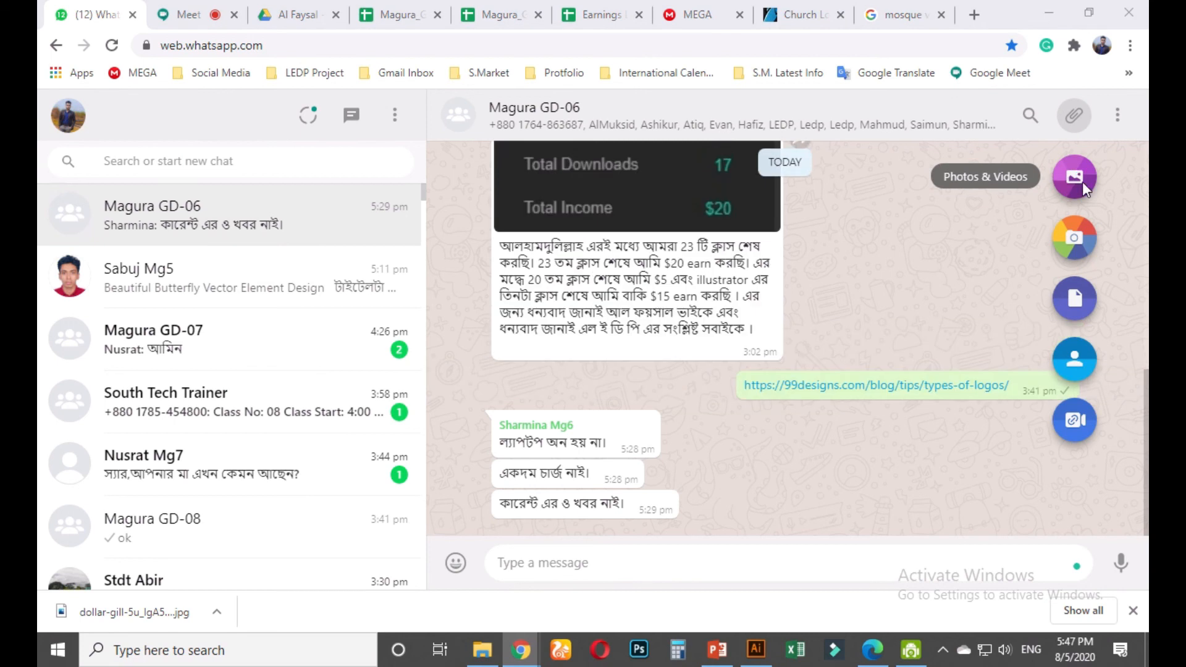
{"action": "left_click", "coordinate": [756, 160]}
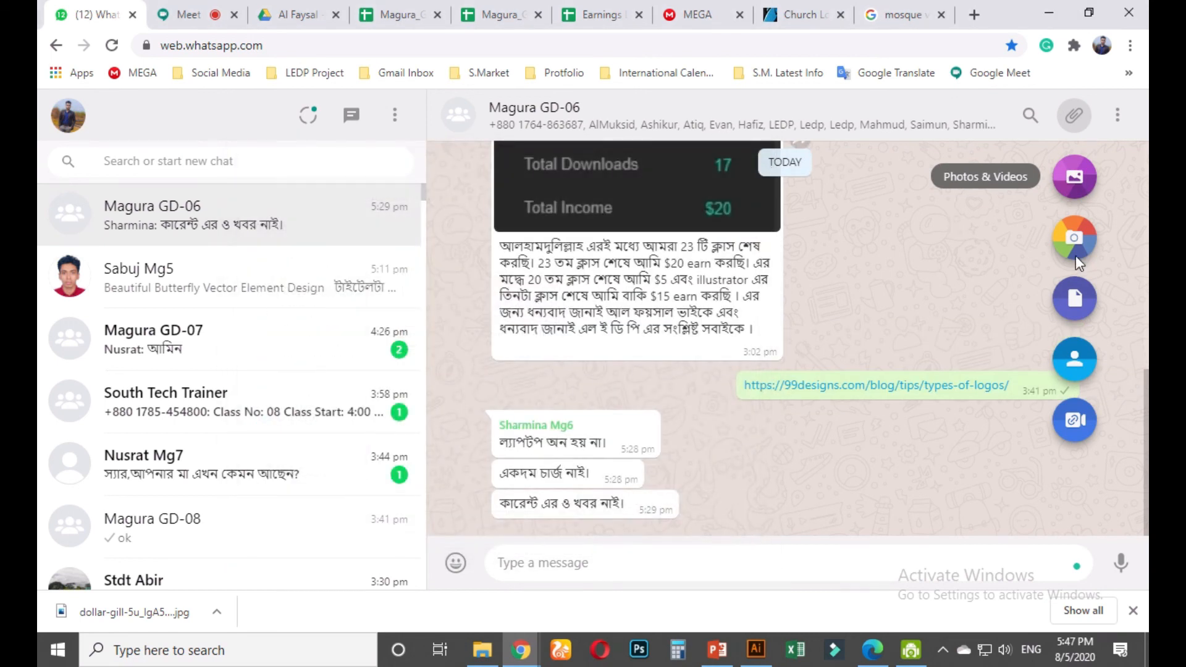
{"action": "left_click", "coordinate": [1088, 12]}
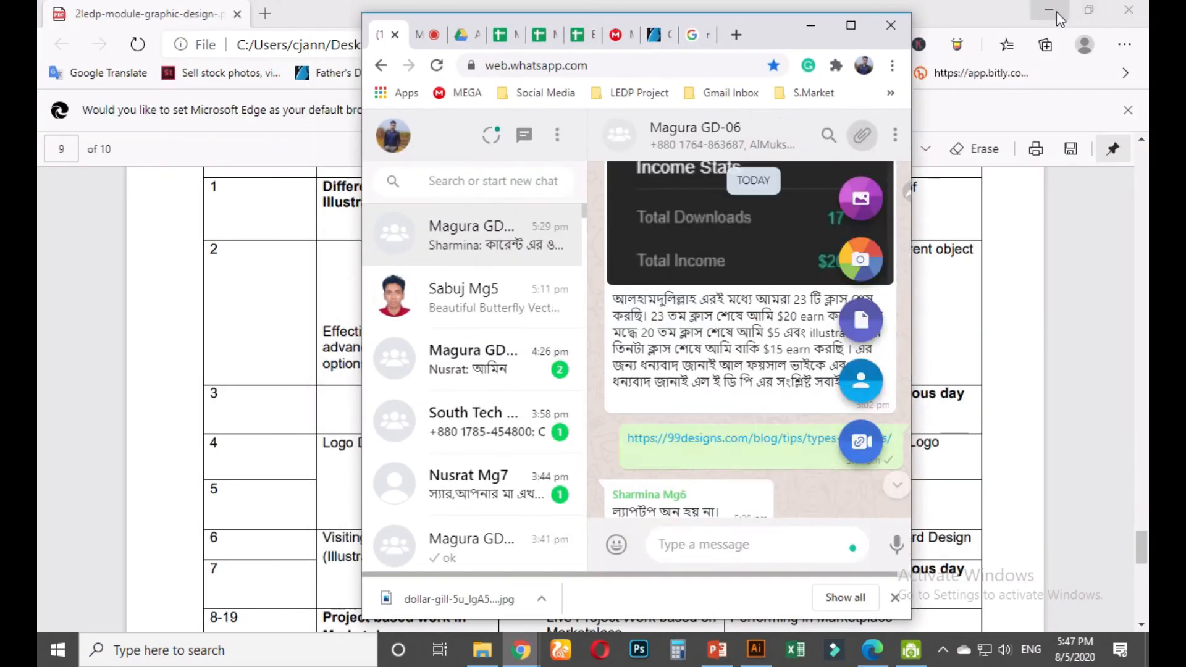
{"action": "left_click", "coordinate": [1051, 9]}
{"action": "left_click", "coordinate": [1087, 7]}
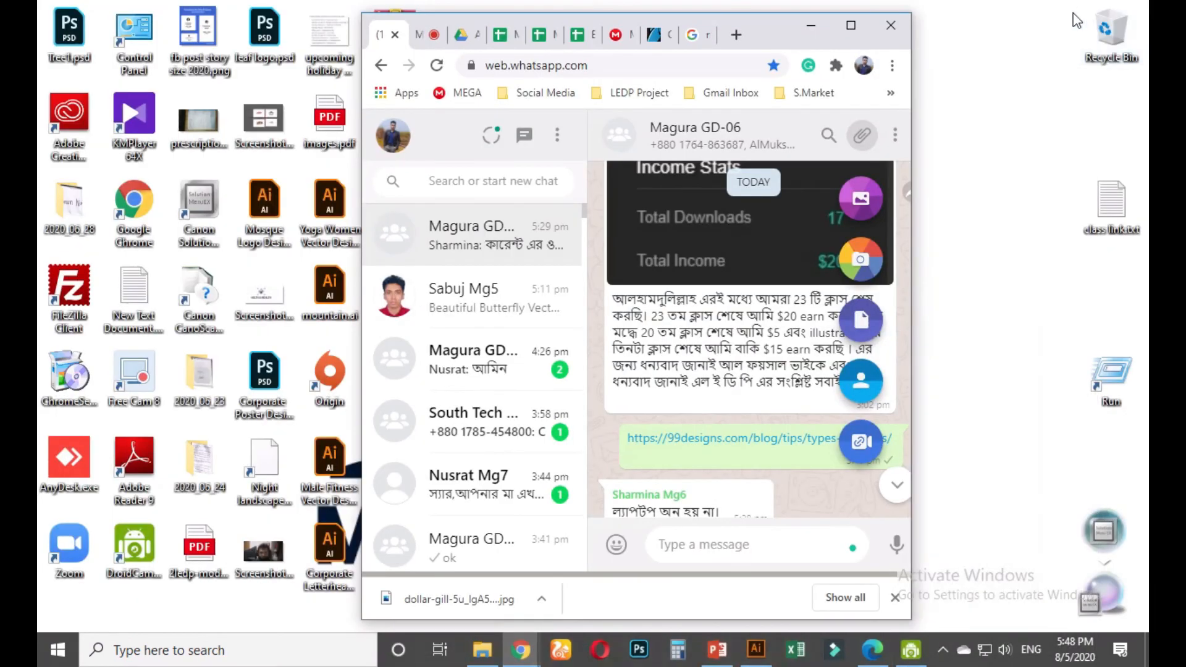
{"action": "left_click_drag", "start_coordinate": [199, 547], "coordinate": [749, 432]}
{"action": "key", "text": "Return"}
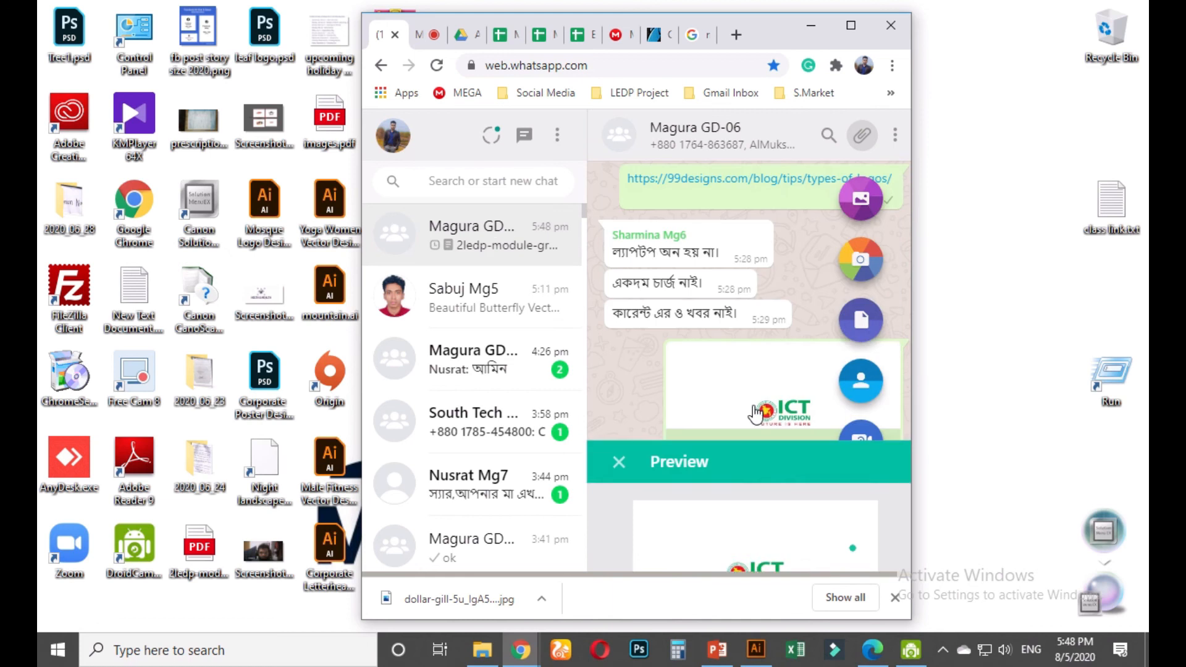
{"action": "left_click", "coordinate": [841, 24]}
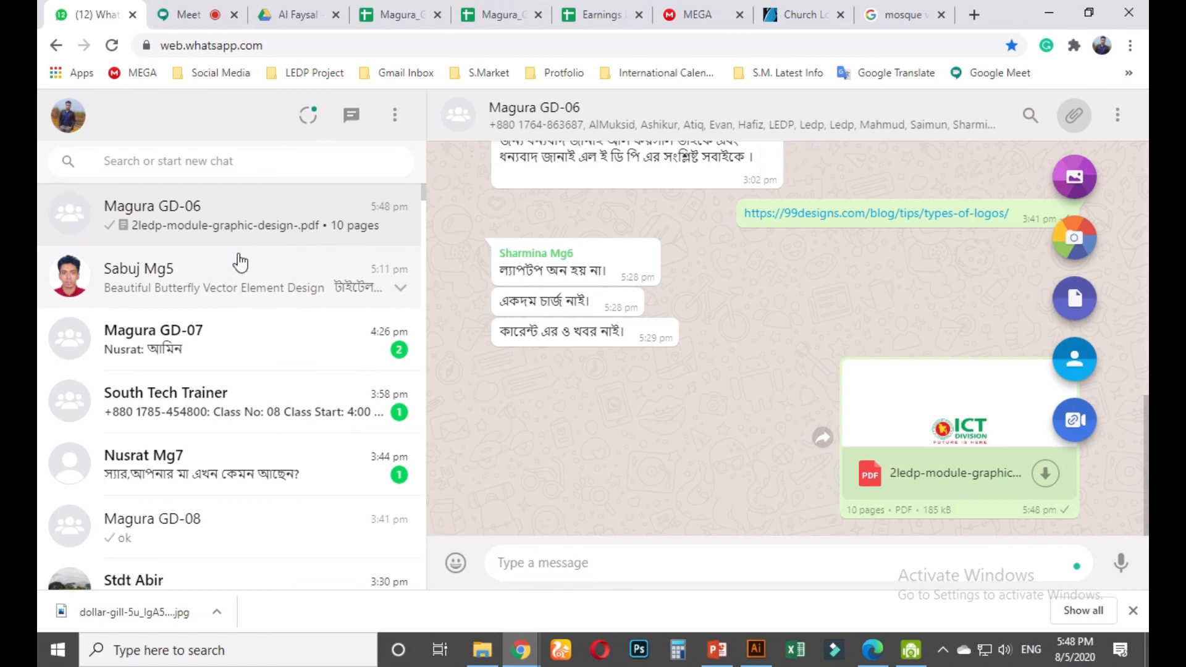
Send the message "uni susto achen, Amin n alhamdulillah" to the Magura GD-07 group chat
{"action": "left_click", "coordinate": [216, 360]}
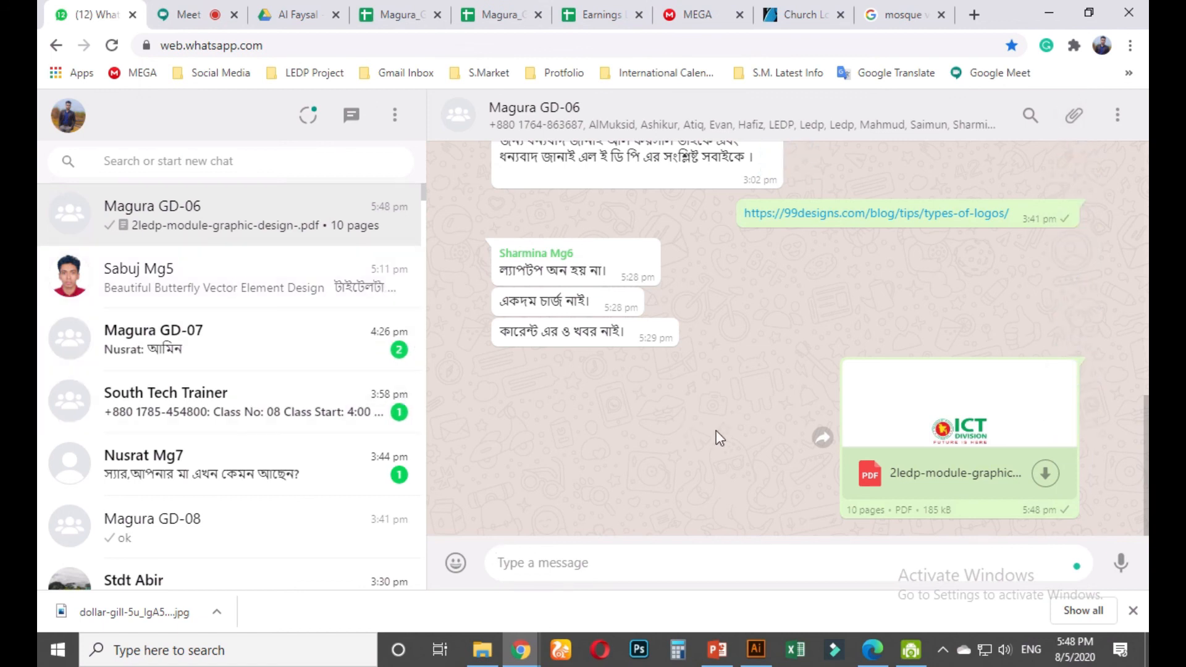
{"action": "left_click", "coordinate": [363, 346]}
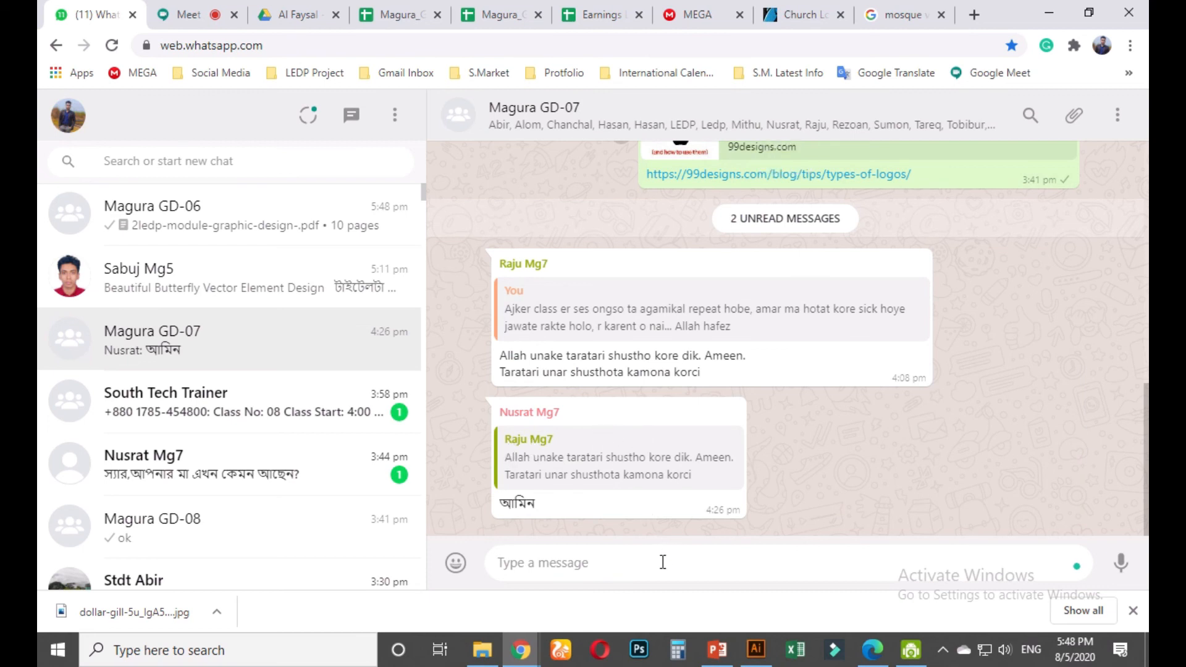
{"action": "type", "text": "uni susto achen, Ami"}
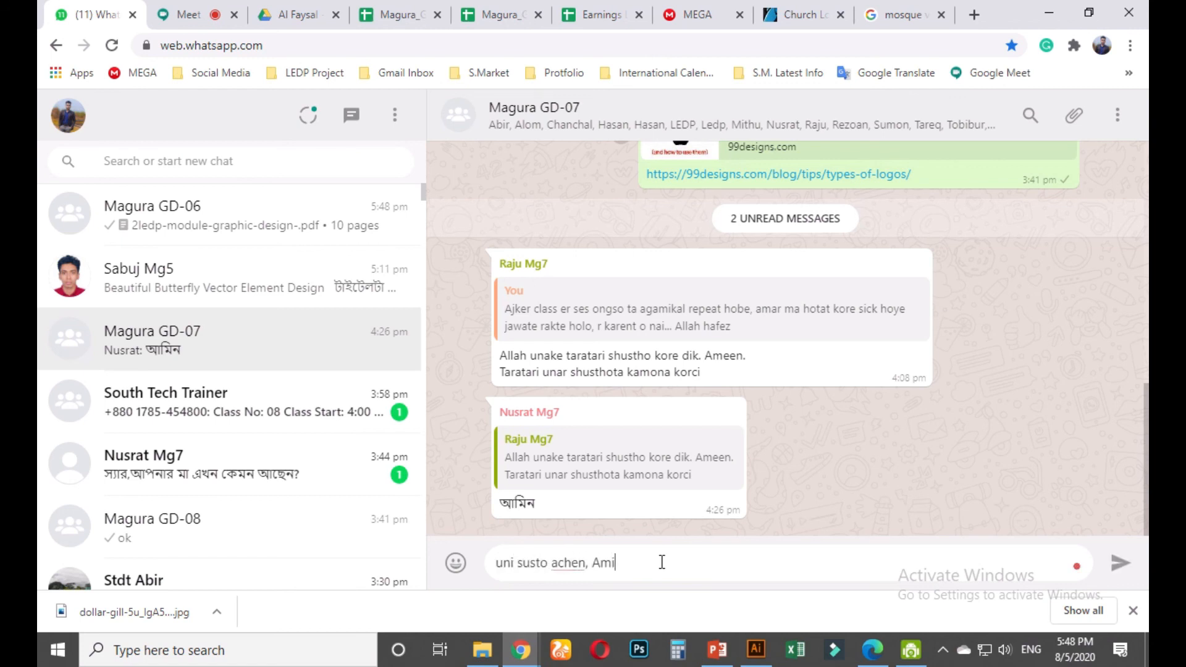
{"action": "type", "text": "n alhamdulillah"}
{"action": "key", "text": "Return"}
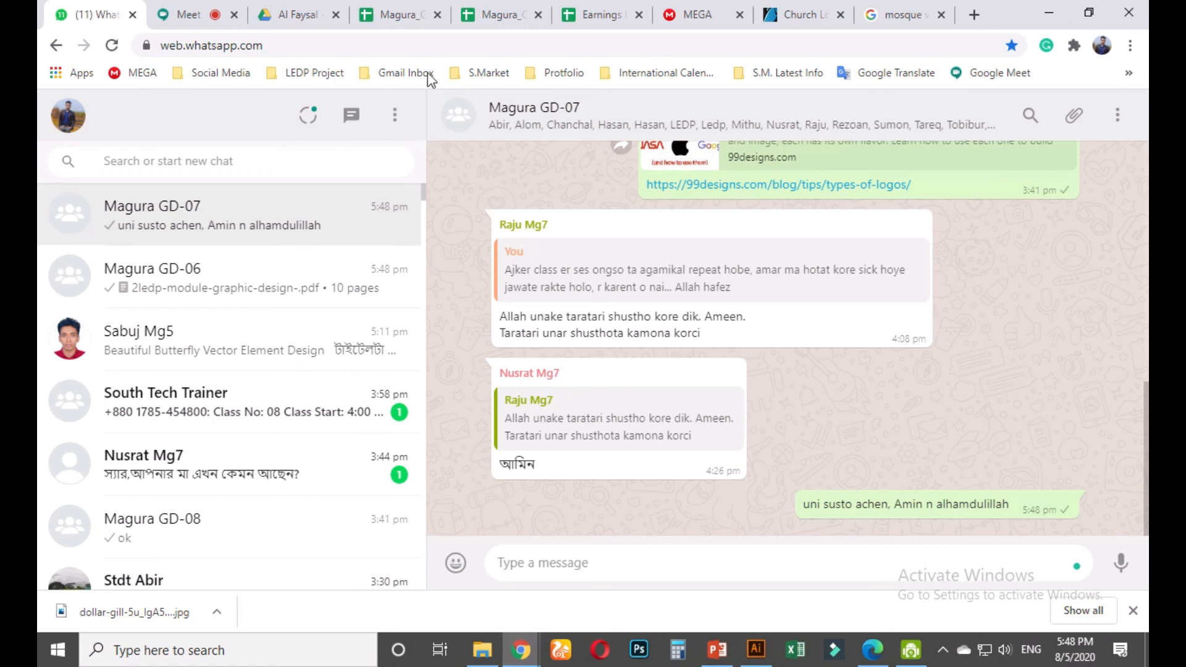
Return to the Google Meet call and check its participants
{"action": "left_click", "coordinate": [185, 14]}
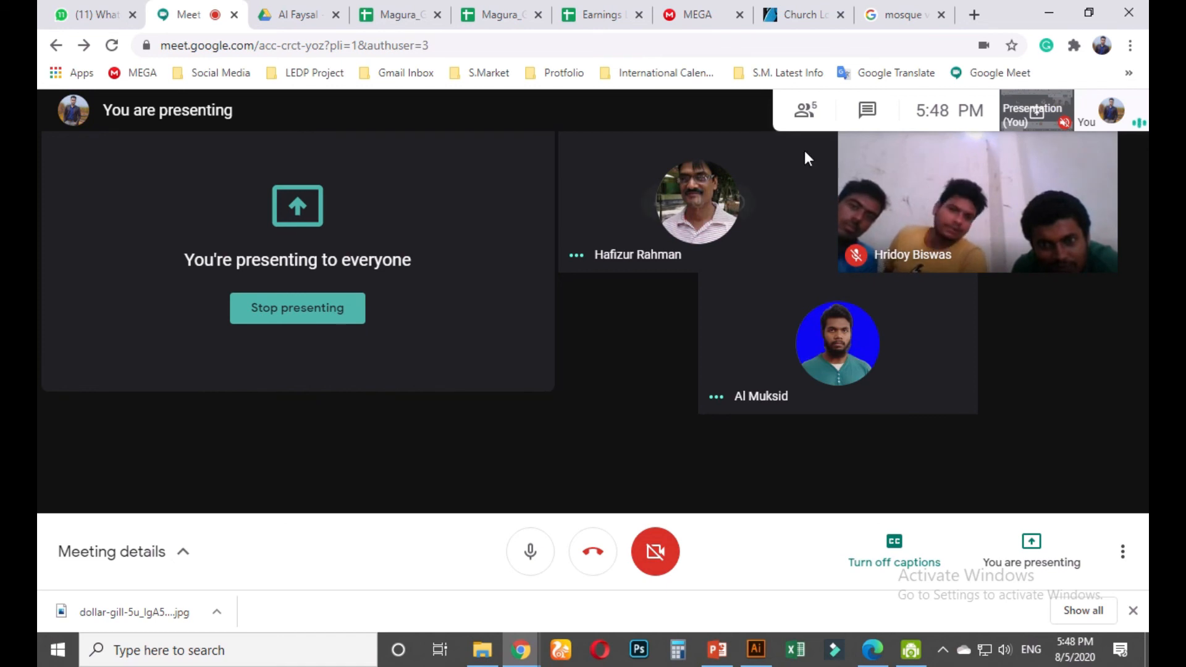
{"action": "mouse_move", "coordinate": [629, 11]}
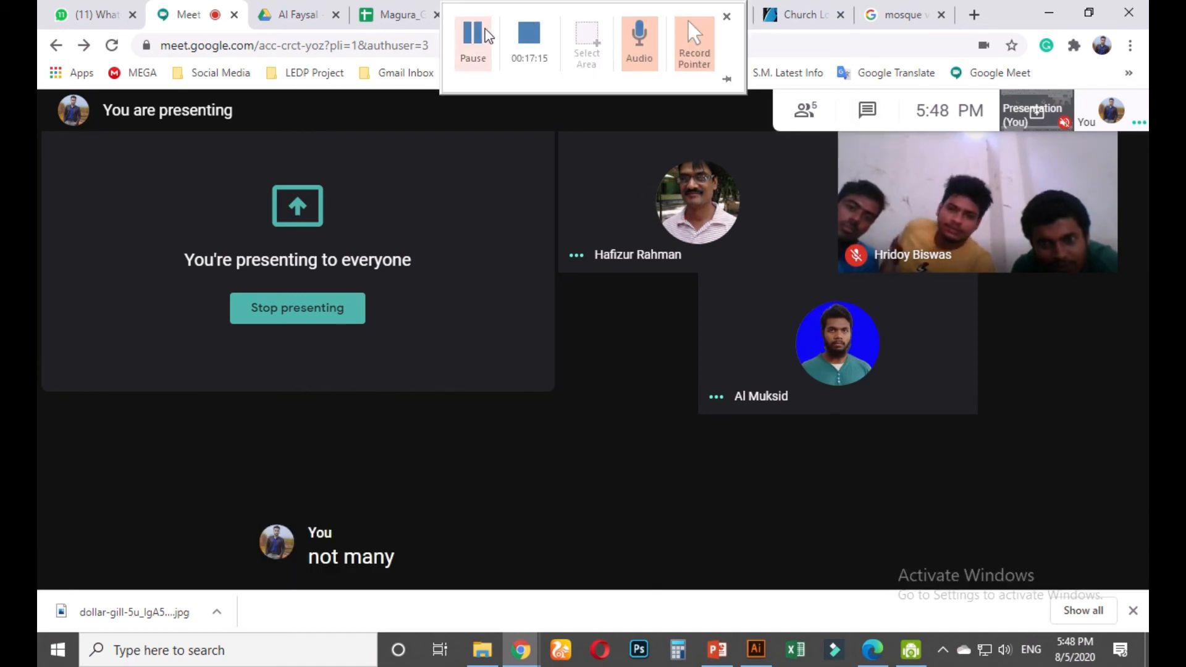
{"action": "mouse_move", "coordinate": [734, 334]}
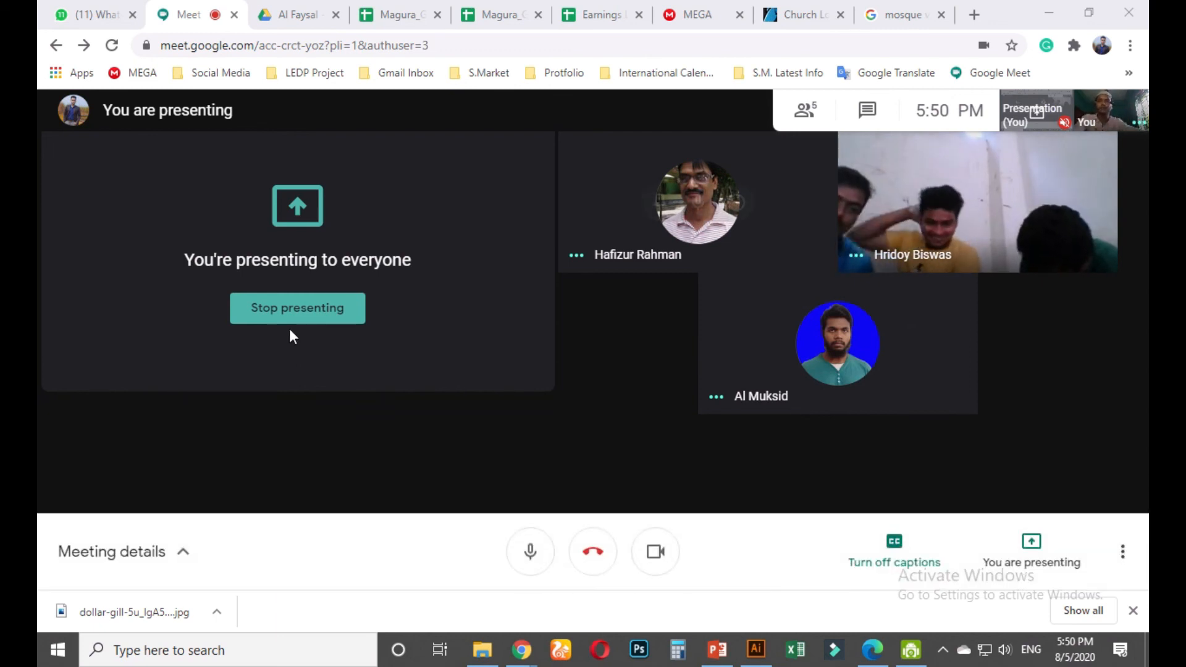
Stop presenting the screen to everyone in the Google Meet call
{"action": "left_click", "coordinate": [299, 314]}
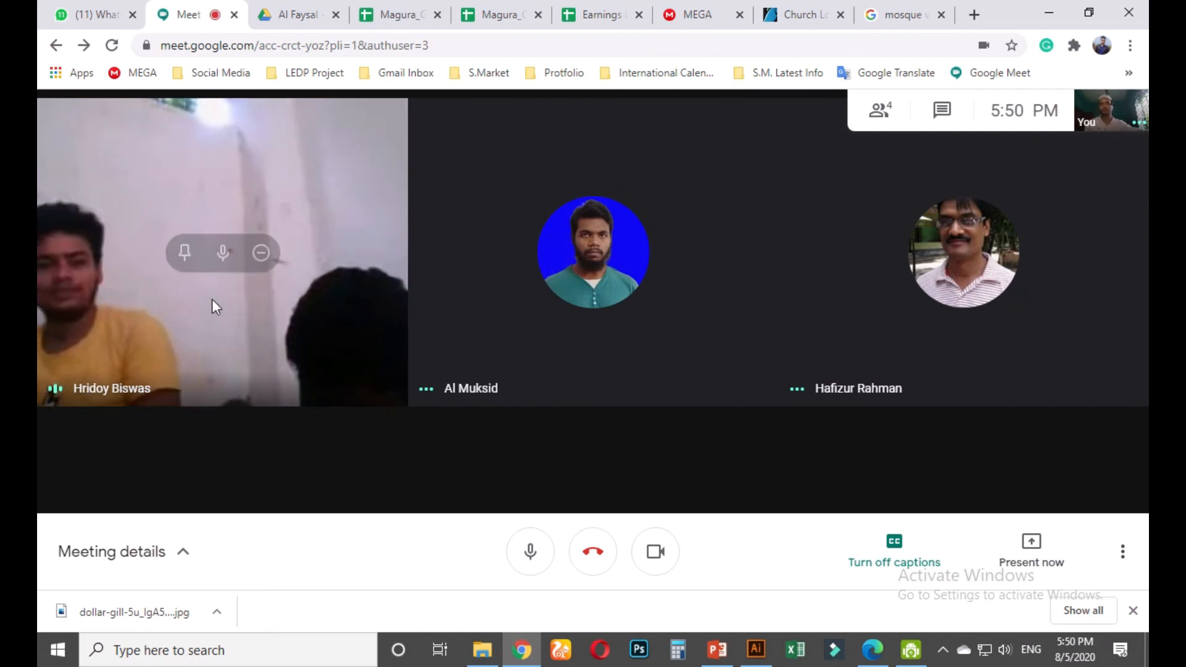
{"action": "left_click", "coordinate": [222, 253]}
{"action": "left_click", "coordinate": [692, 371]}
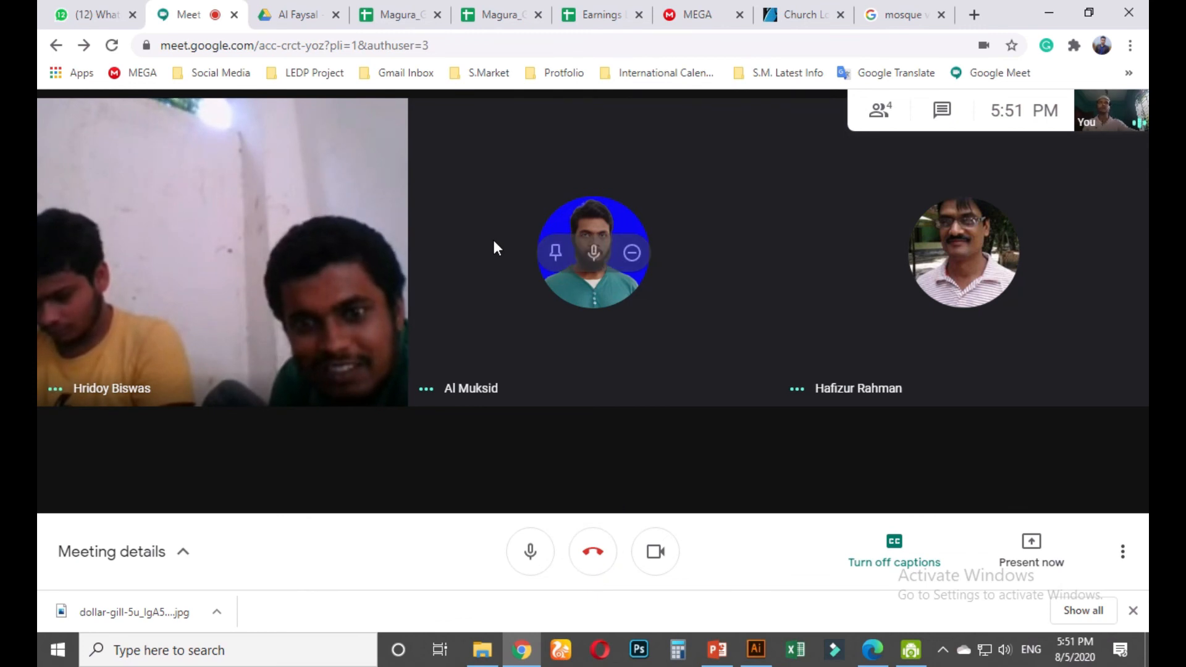
{"action": "left_click", "coordinate": [603, 14]}
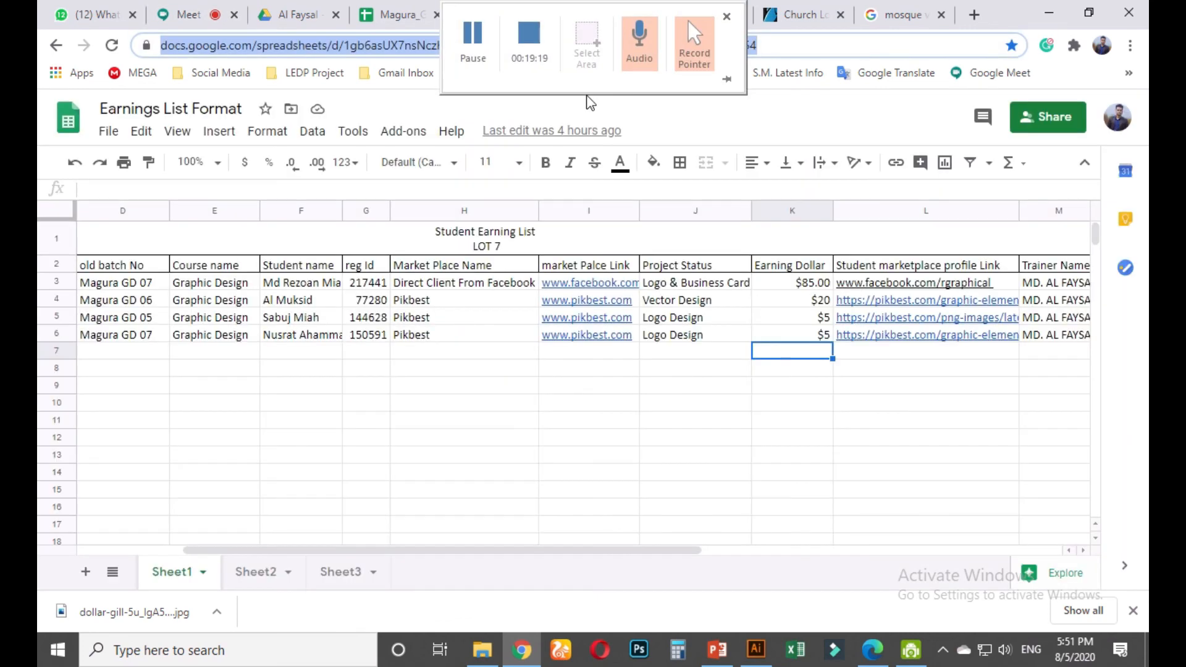
{"action": "left_click", "coordinate": [519, 16]}
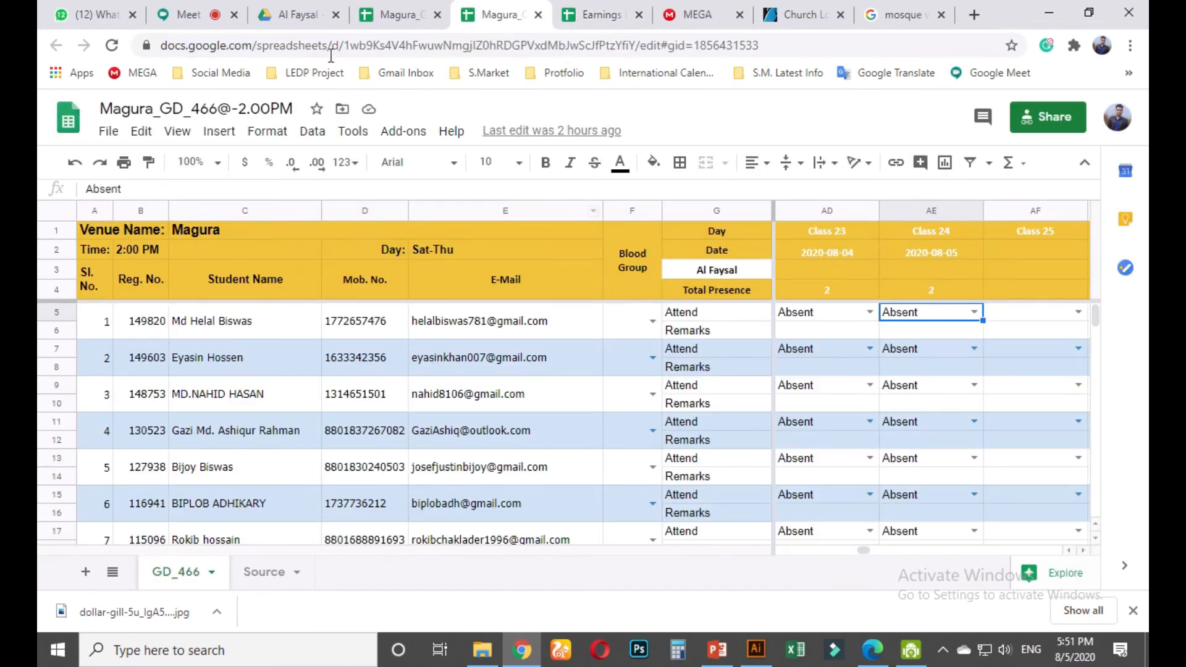
{"action": "left_click", "coordinate": [193, 13]}
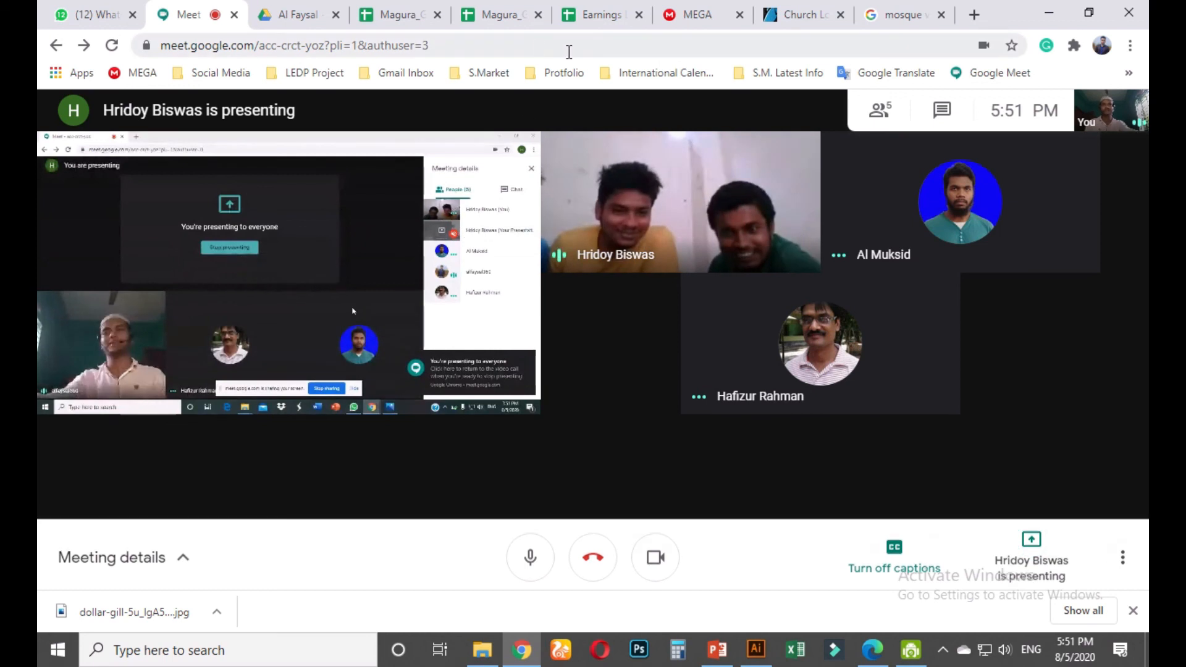
{"action": "left_click", "coordinate": [308, 15]}
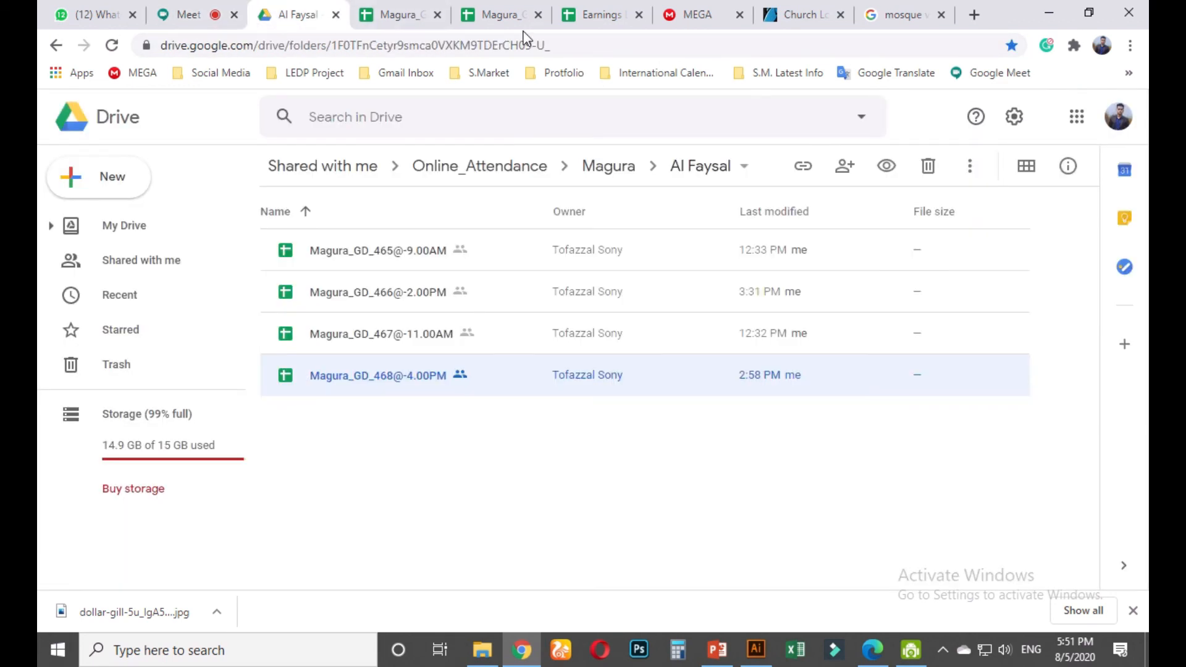
{"action": "left_click", "coordinate": [503, 16]}
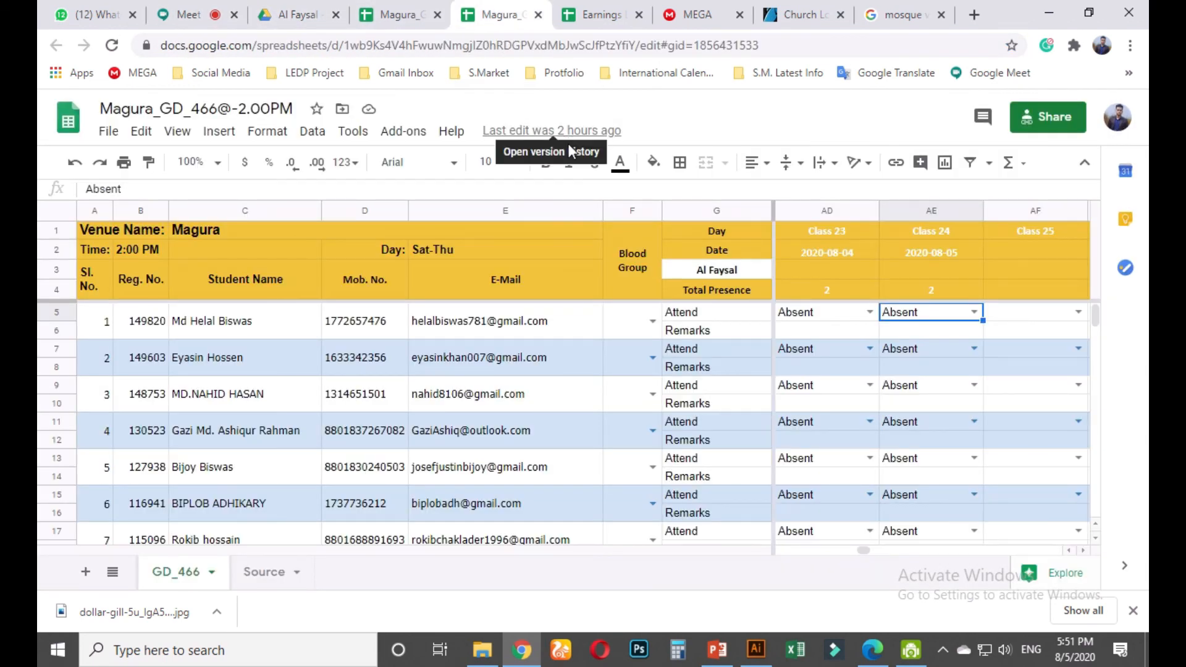
{"action": "scroll", "coordinate": [311, 442], "scroll_direction": "down", "scroll_amount": 6}
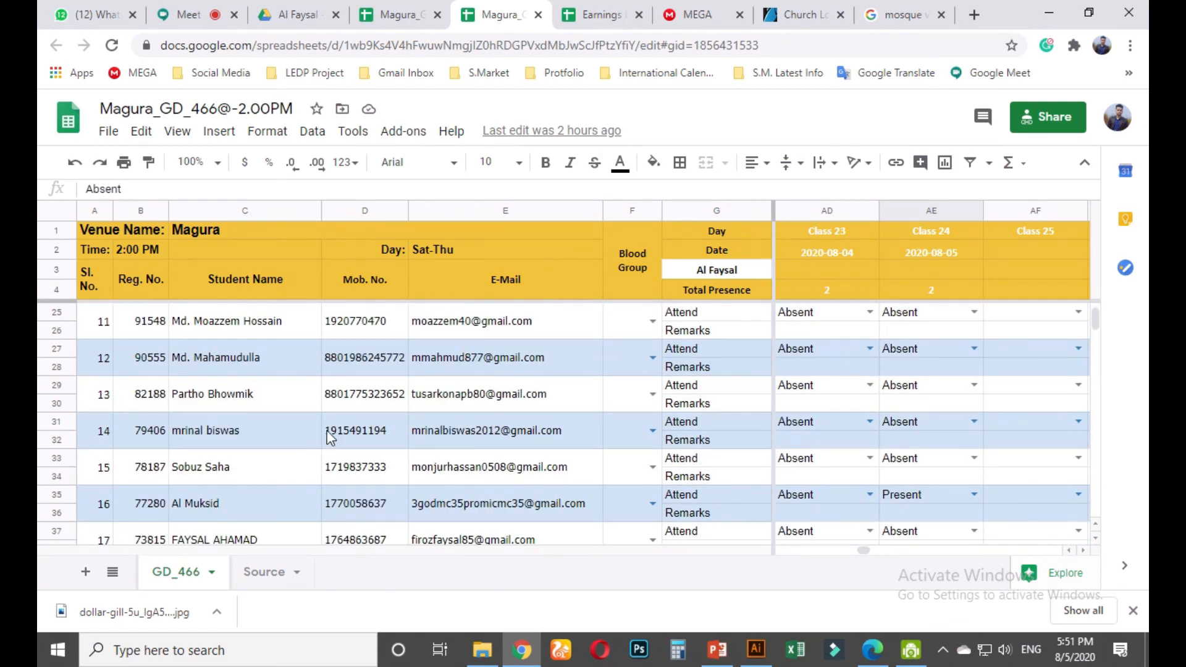
{"action": "scroll", "coordinate": [898, 406], "scroll_direction": "down", "scroll_amount": 5}
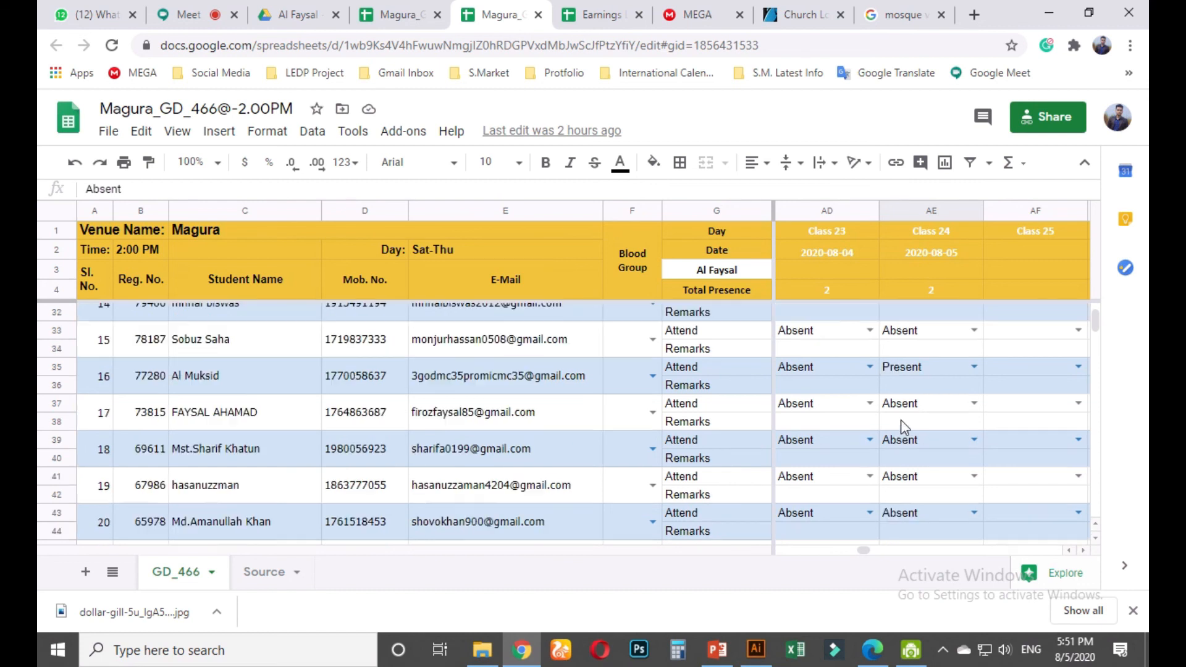
{"action": "left_click", "coordinate": [974, 441]}
{"action": "left_click", "coordinate": [923, 394]}
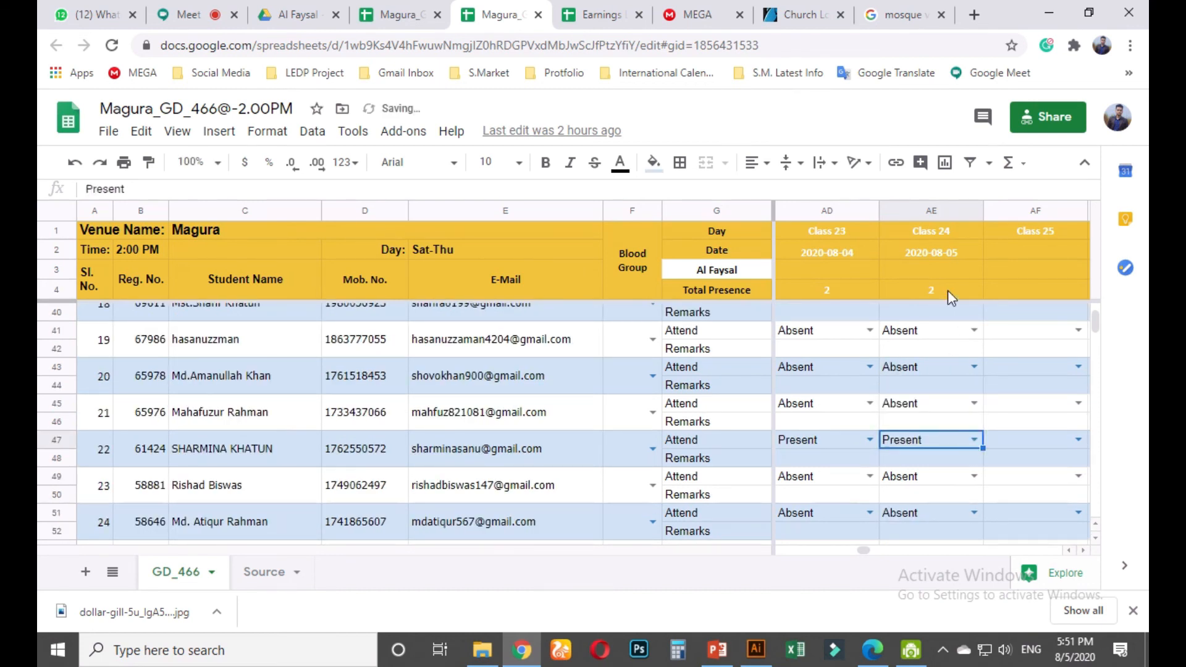
Set the Total Presence of Class 24 to 3 in the attendance sheet's header
{"action": "left_click", "coordinate": [948, 290]}
{"action": "type", "text": "3"}
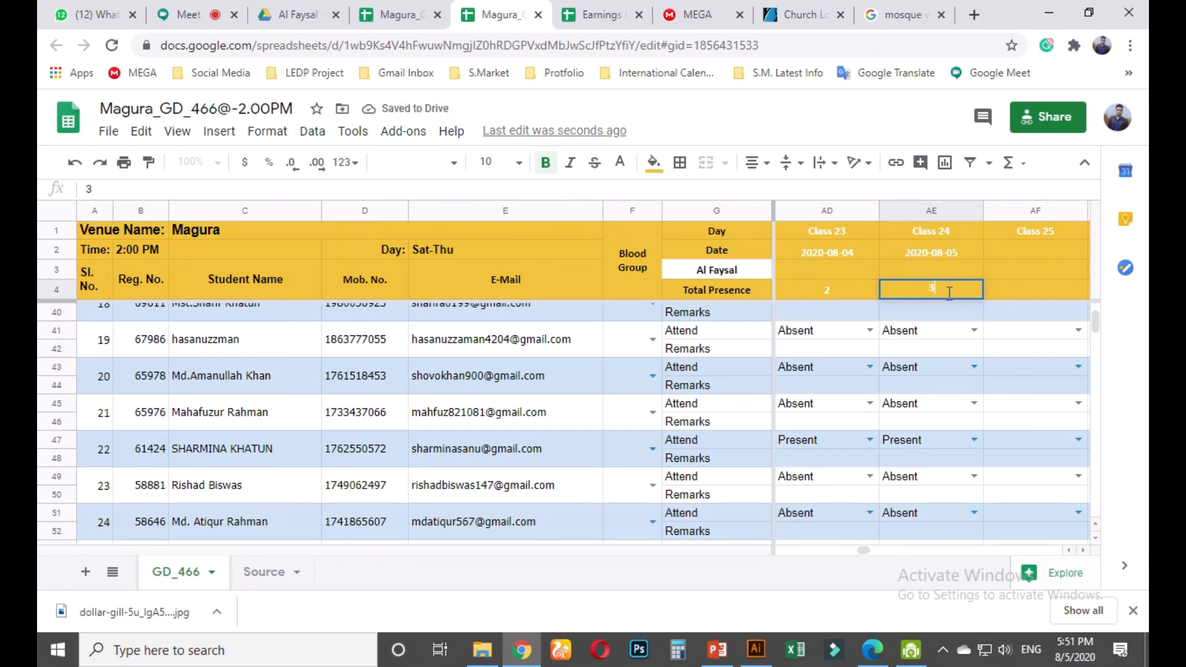
{"action": "key", "text": "Return"}
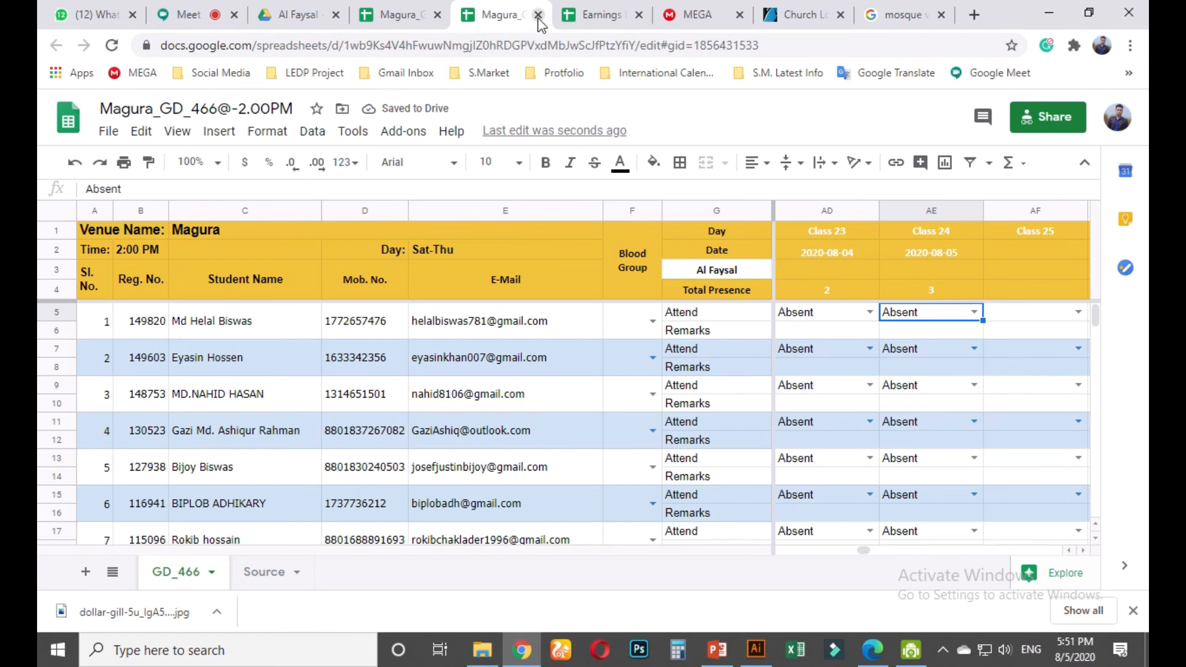
{"action": "left_click", "coordinate": [537, 14]}
{"action": "left_click", "coordinate": [396, 14]}
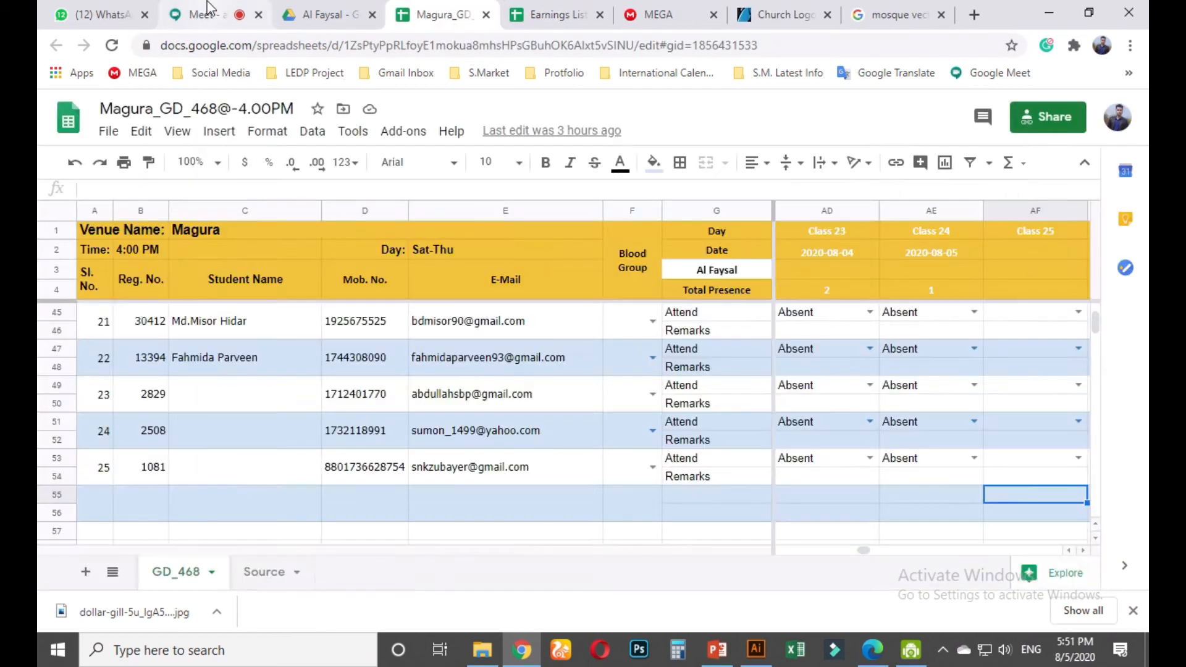
{"action": "left_click", "coordinate": [207, 8]}
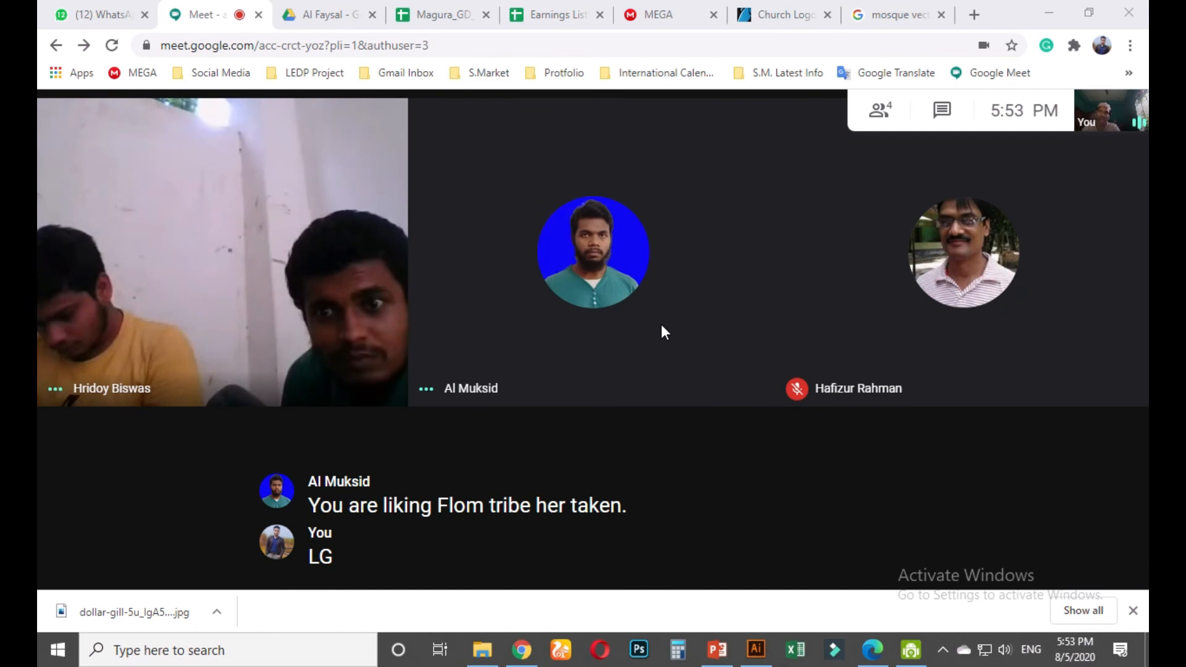
{"action": "mouse_move", "coordinate": [587, 8]}
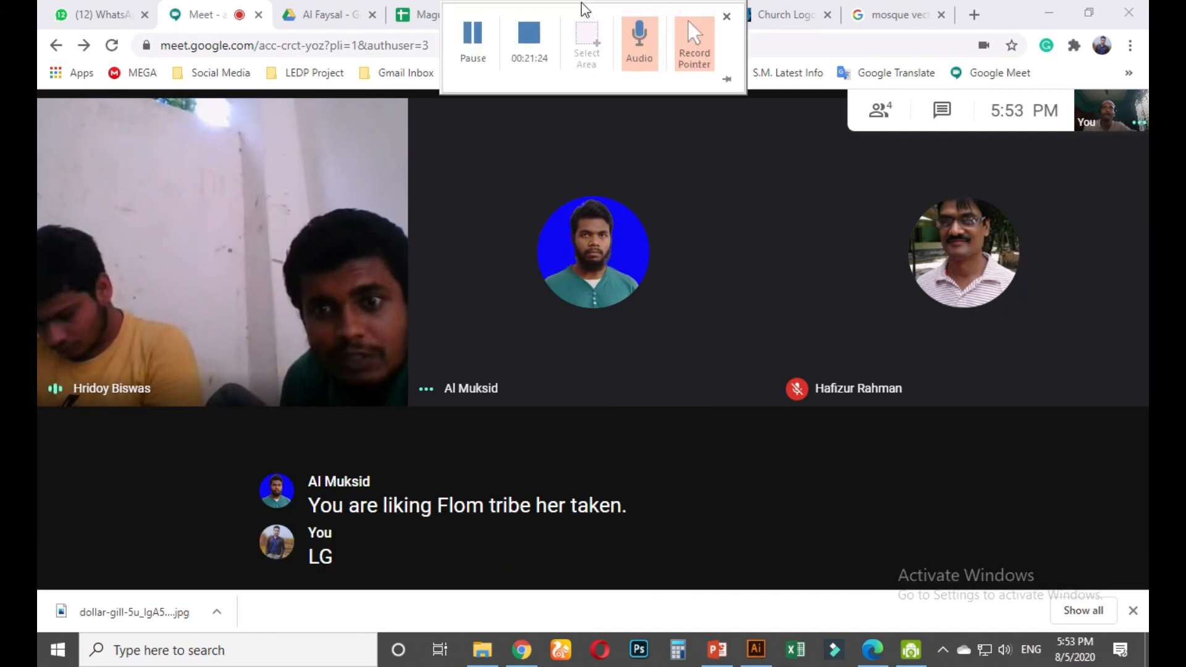